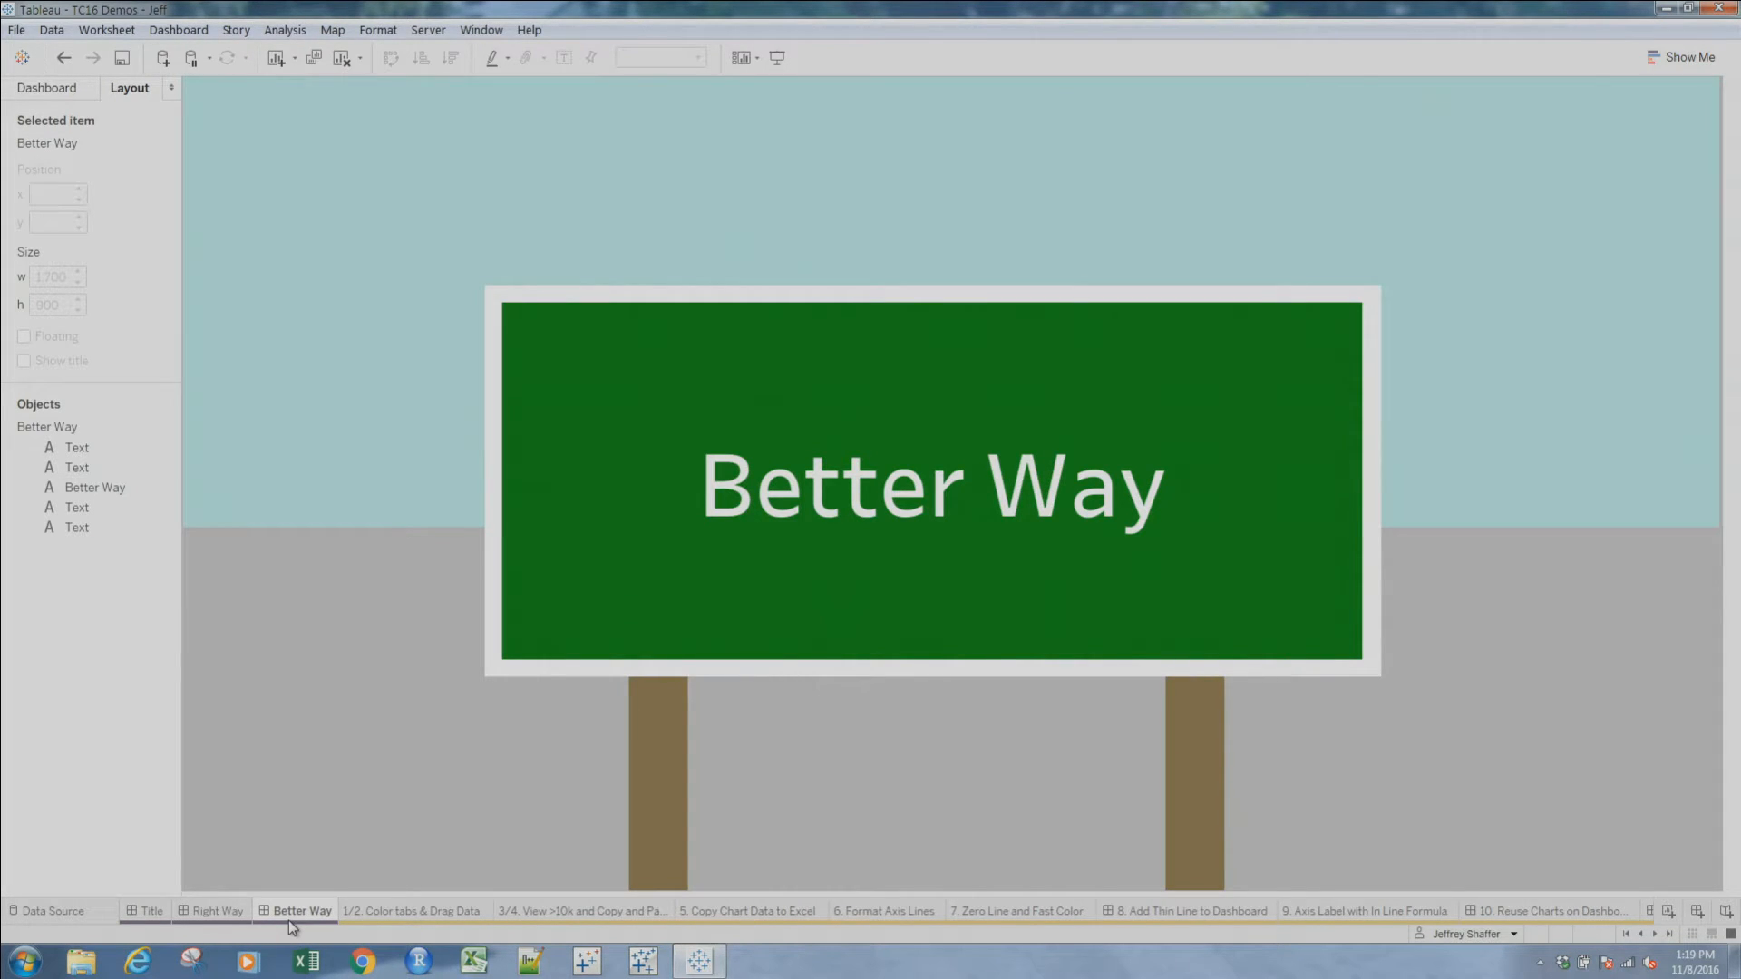
Open the "1/2. Color tabs & Drag Data" sheet and color its tab purple
mouse_move(389, 917)
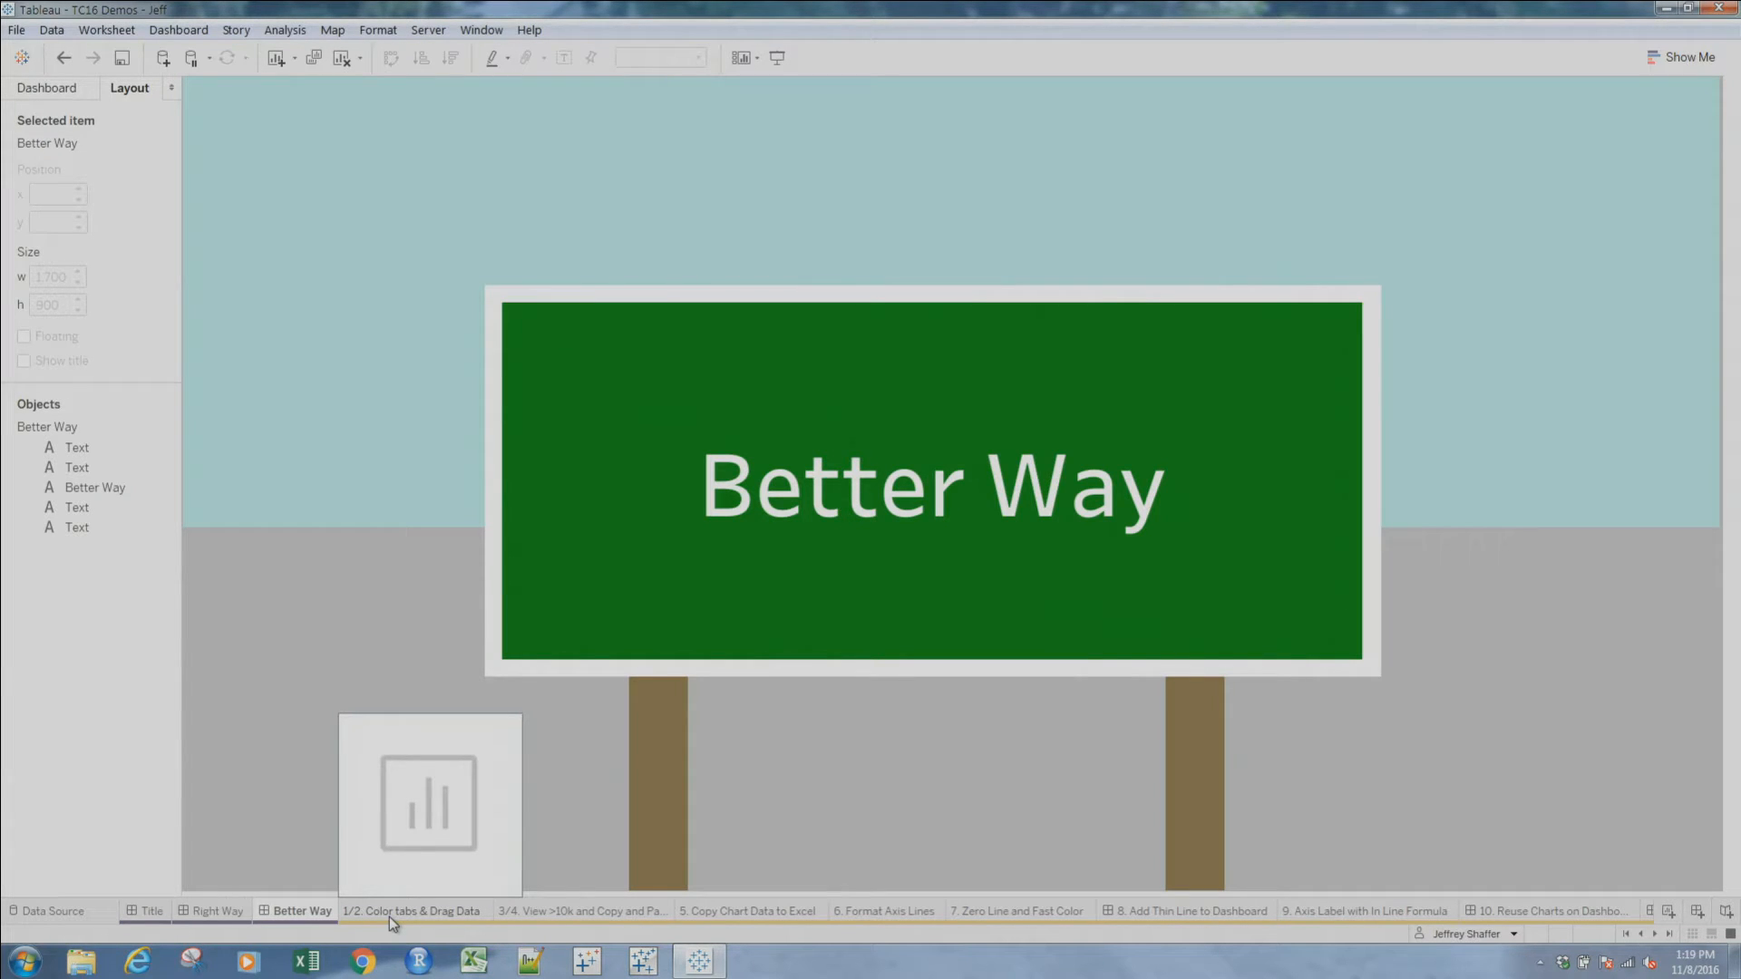
click(389, 912)
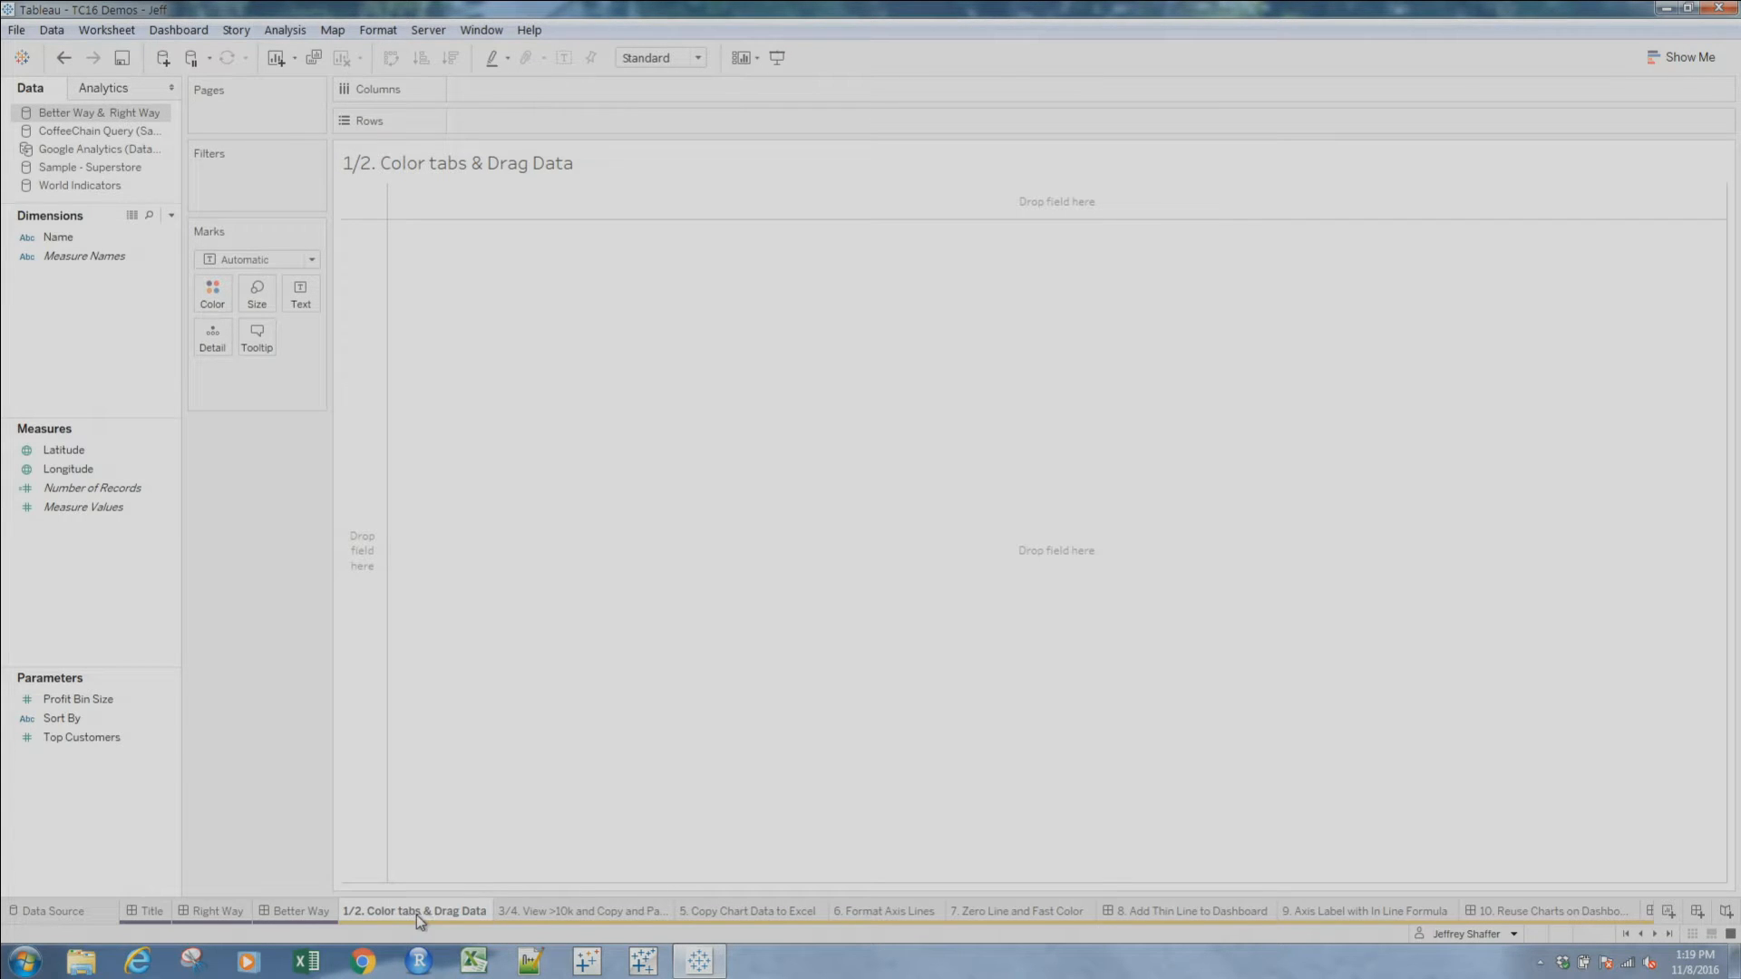
right_click(416, 916)
mouse_move(464, 905)
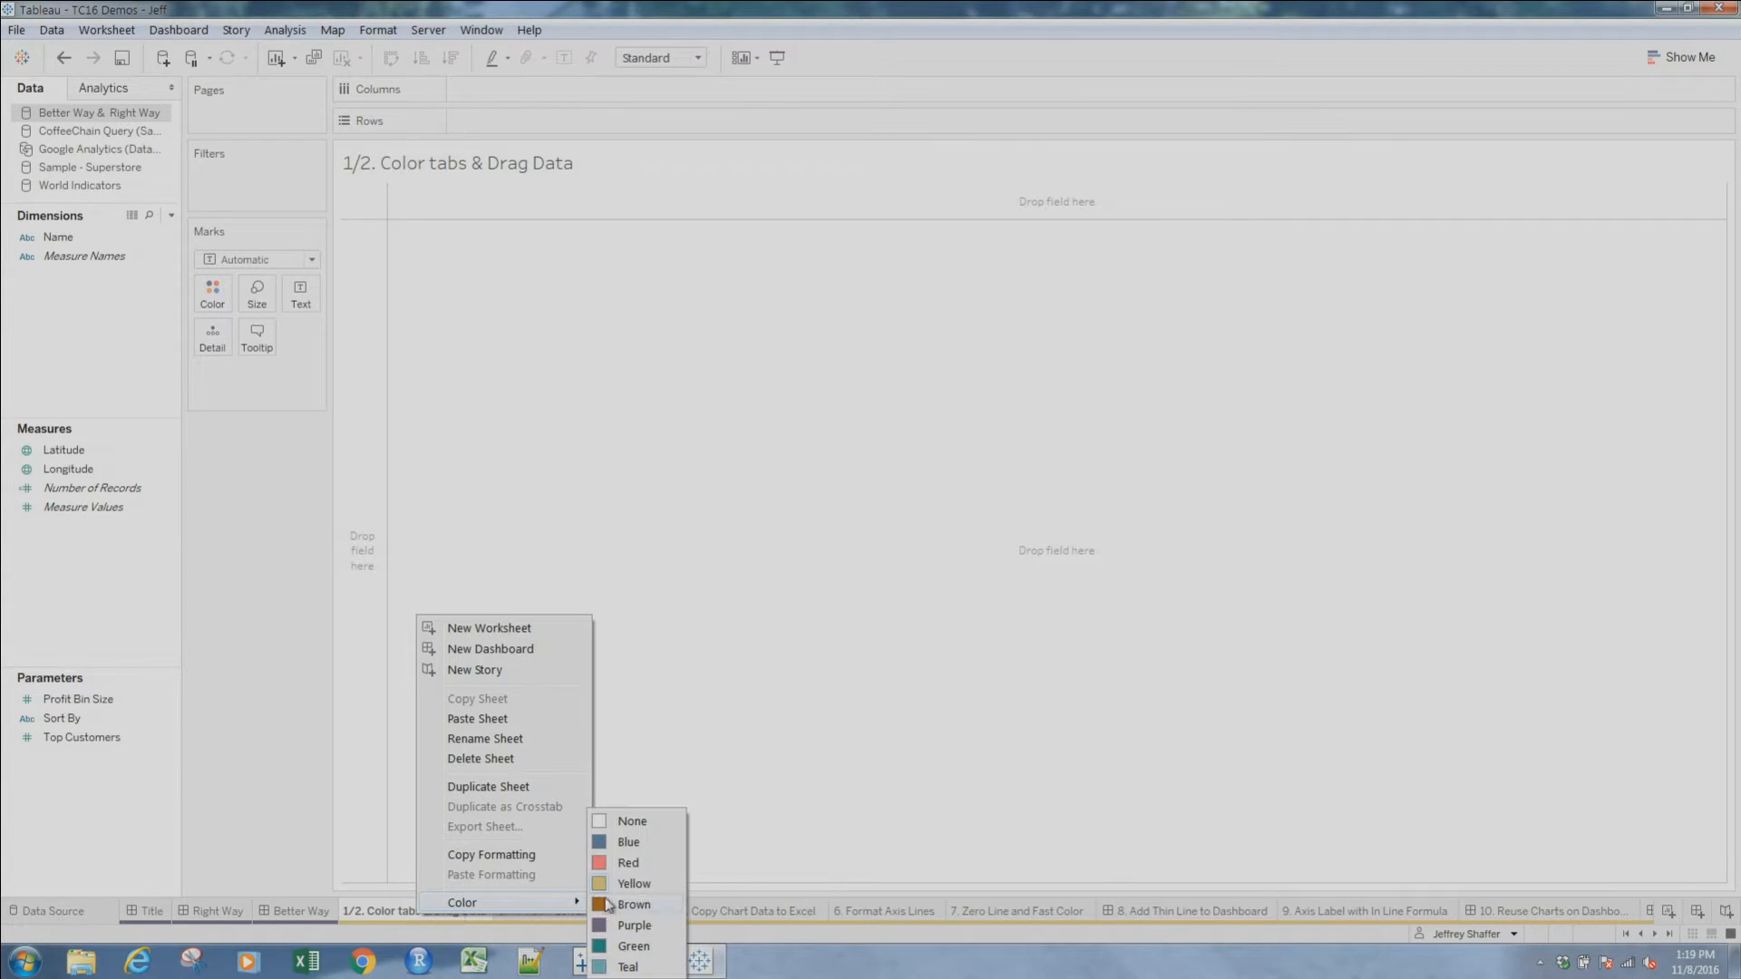
click(645, 923)
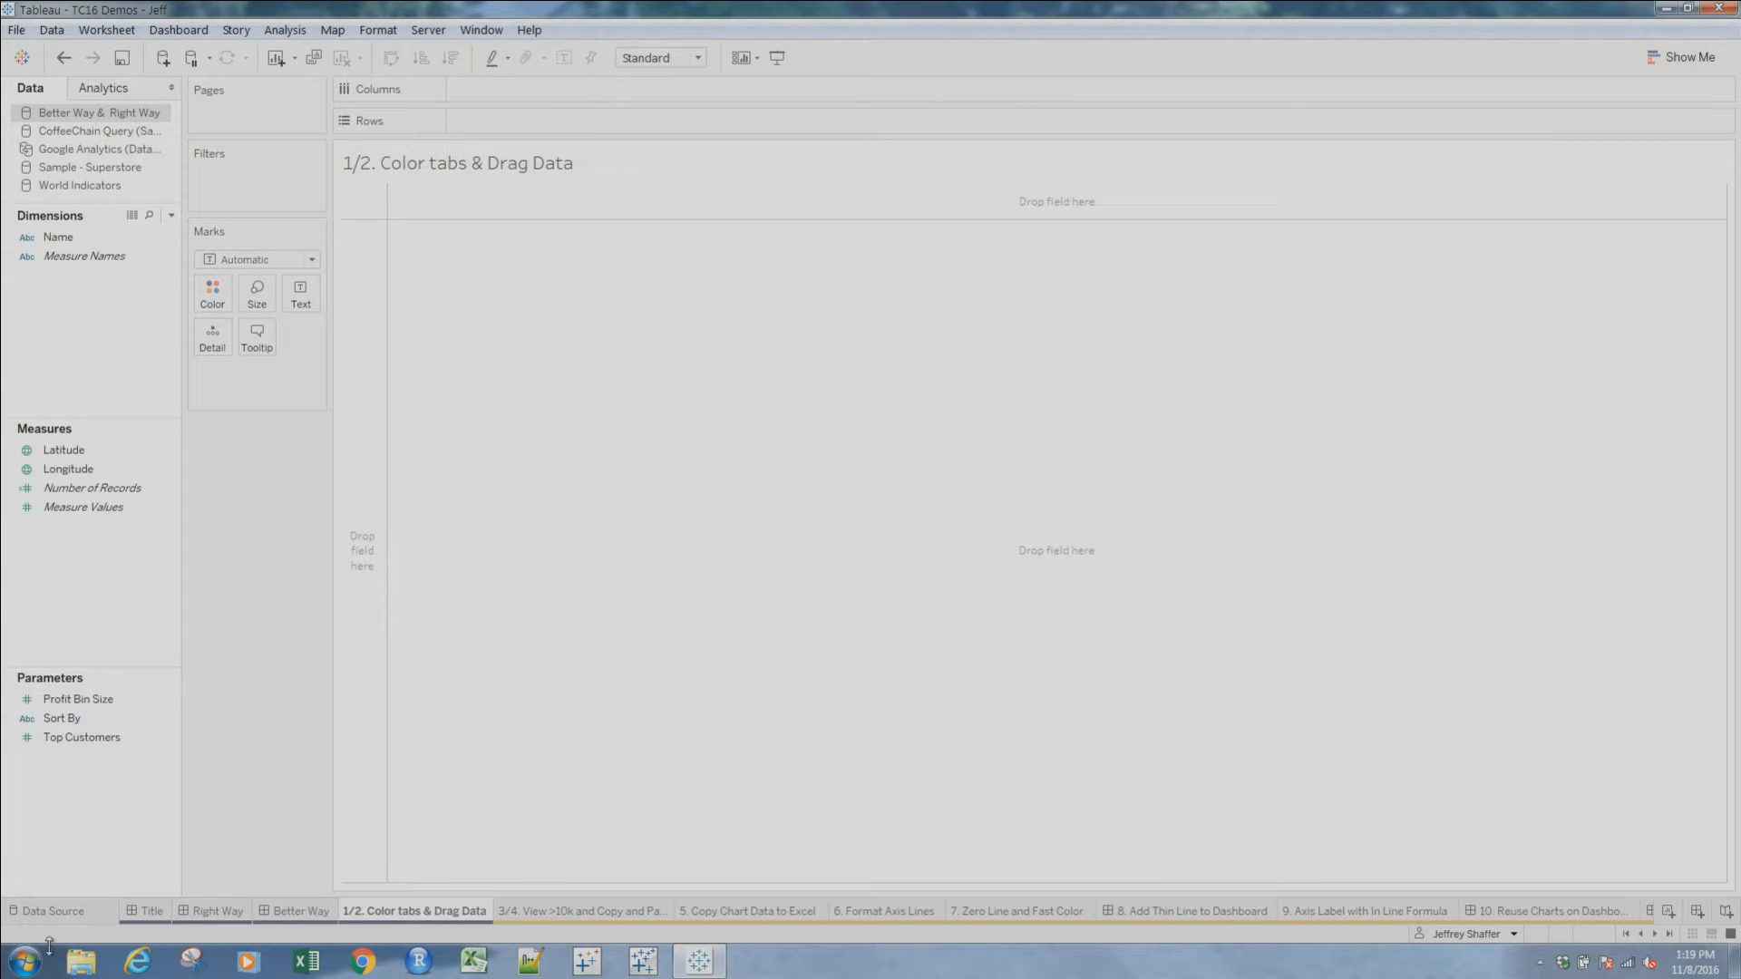
Switch to Windows Explorer and open the TC16 folder inside Dropbox
click(81, 965)
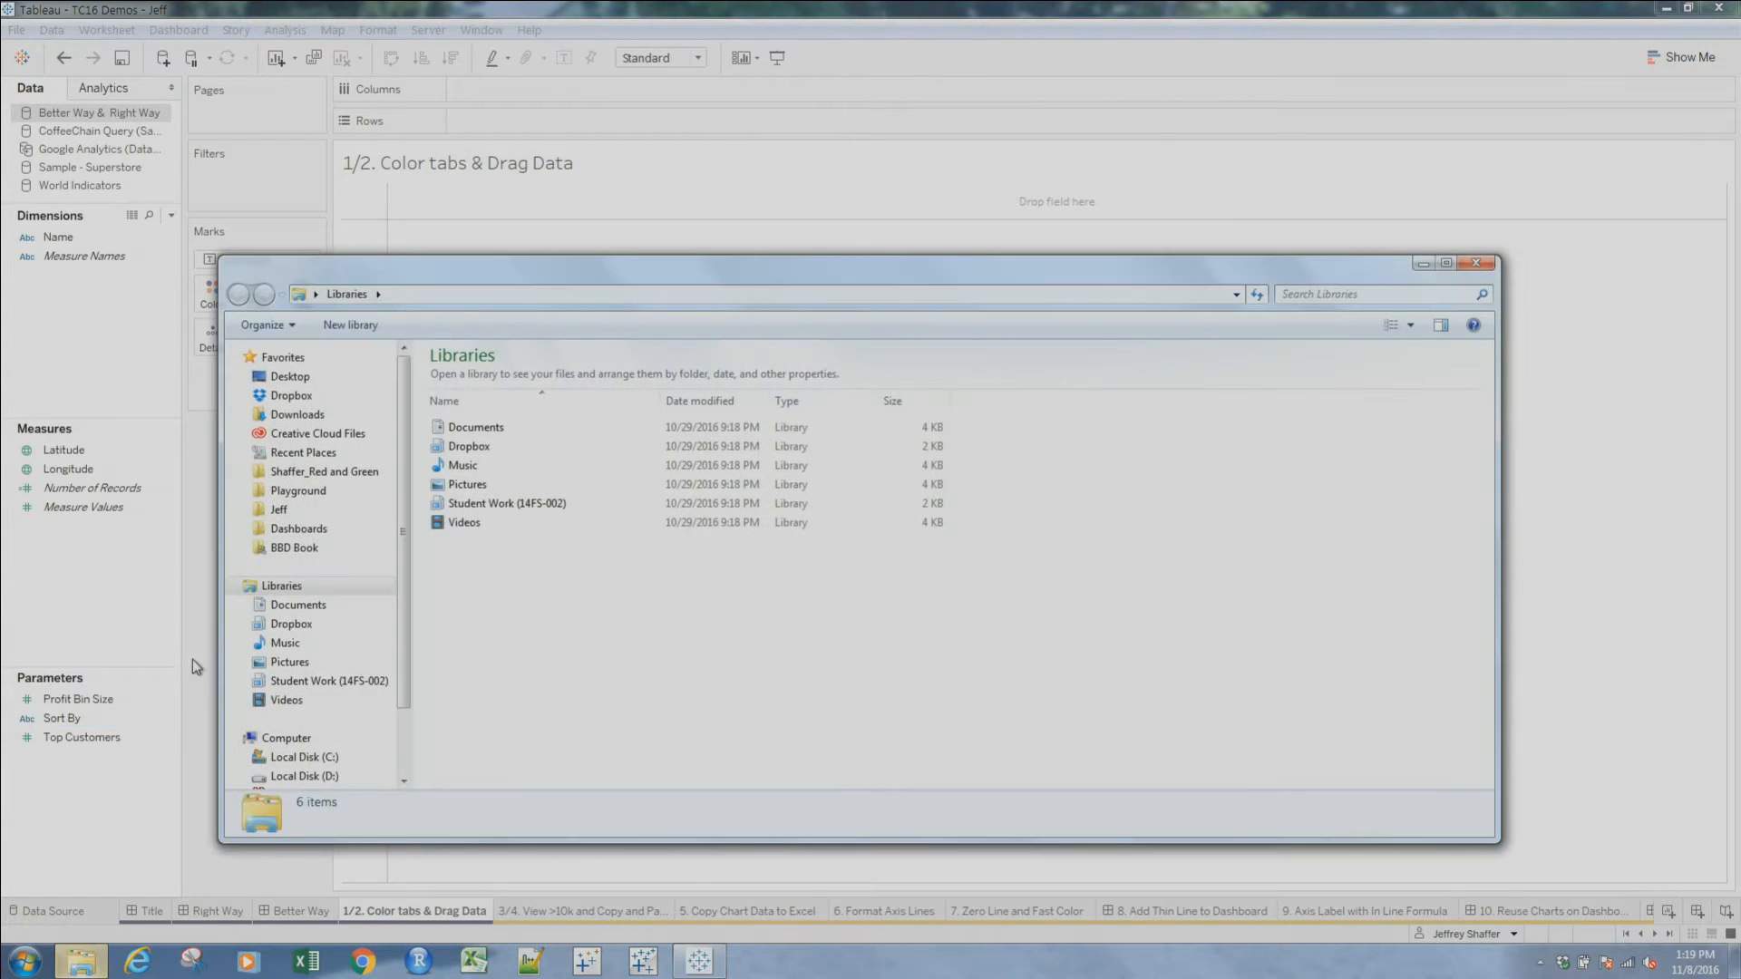
click(291, 396)
click(483, 475)
text(tc)
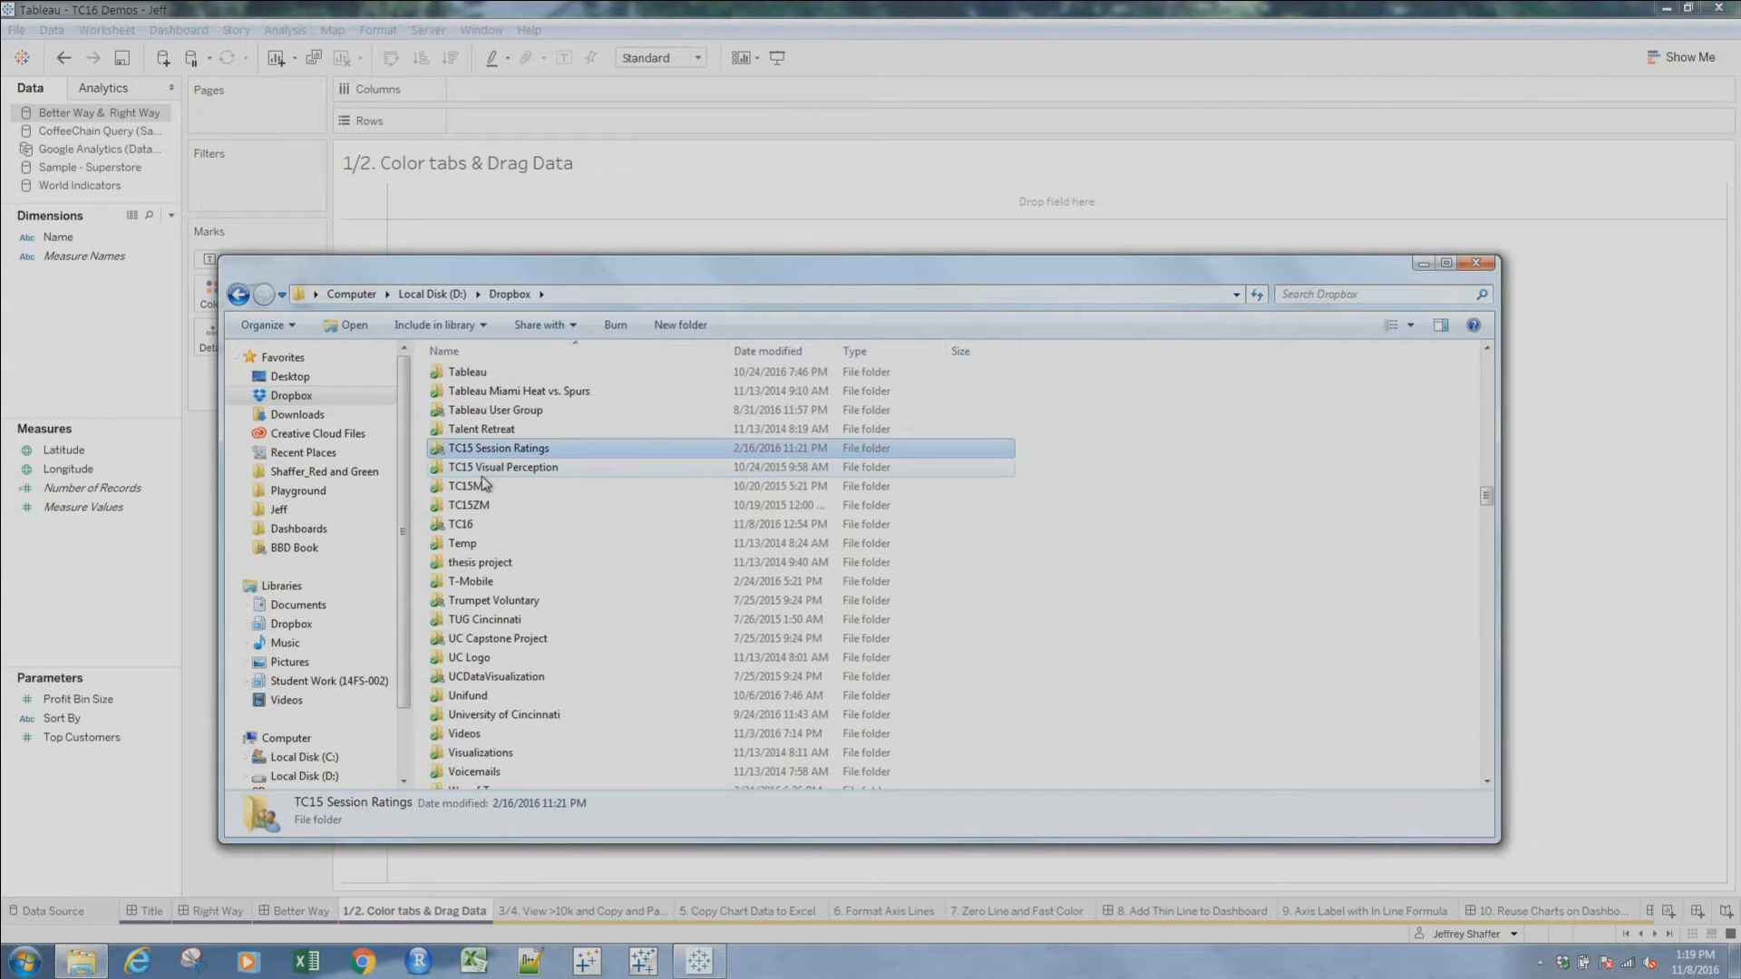
key(Down)
key(Down)
key(Down)
key(Down)
key(Return)
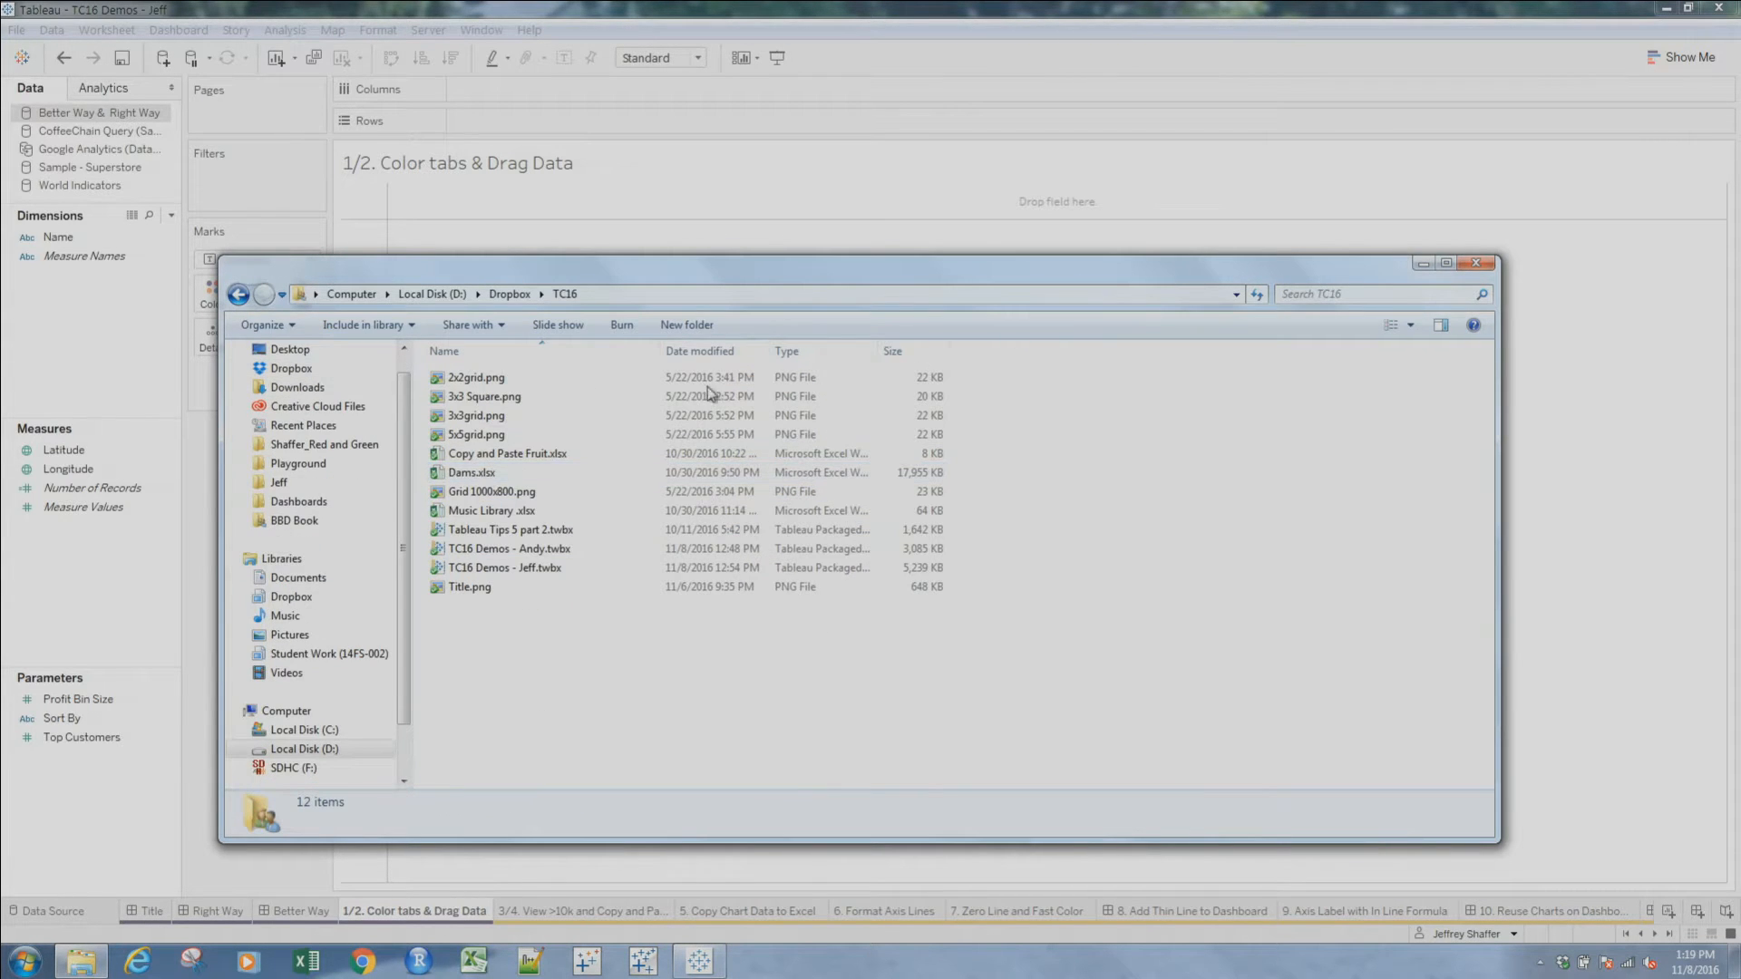
Dock the folder window beside Tableau and add Copy and Paste Fruit.xlsx to the workbook as a data source
drag(751, 265, 1735, 93)
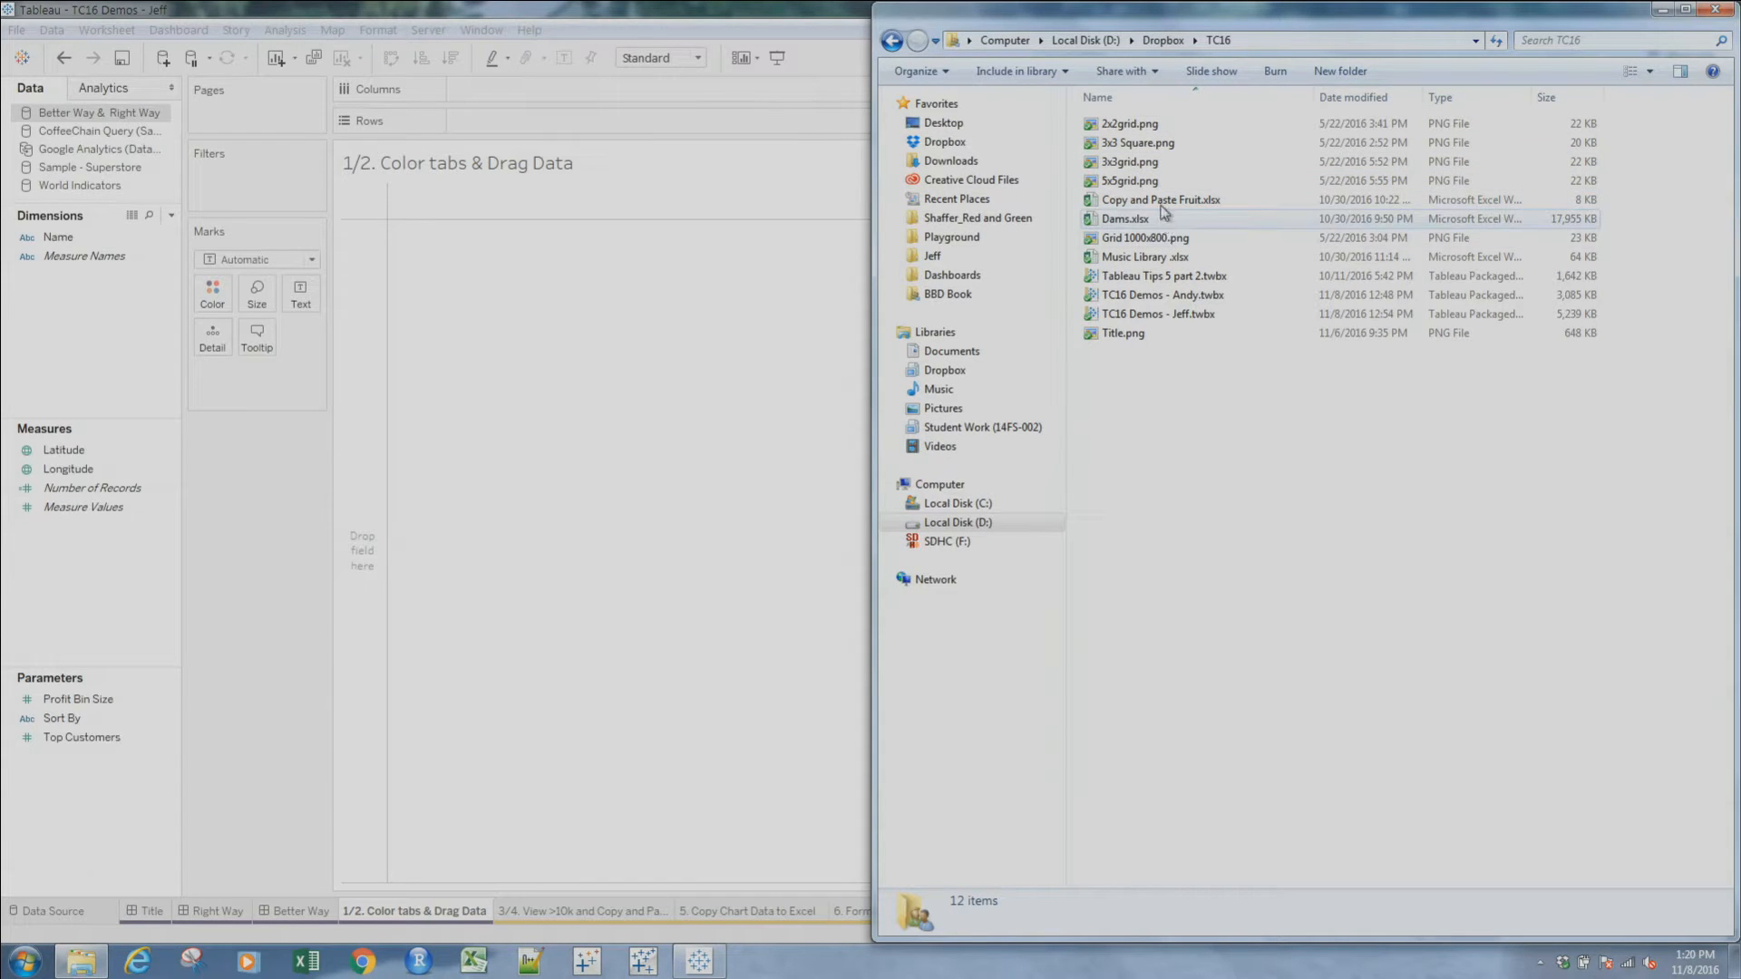
drag(1163, 201, 552, 340)
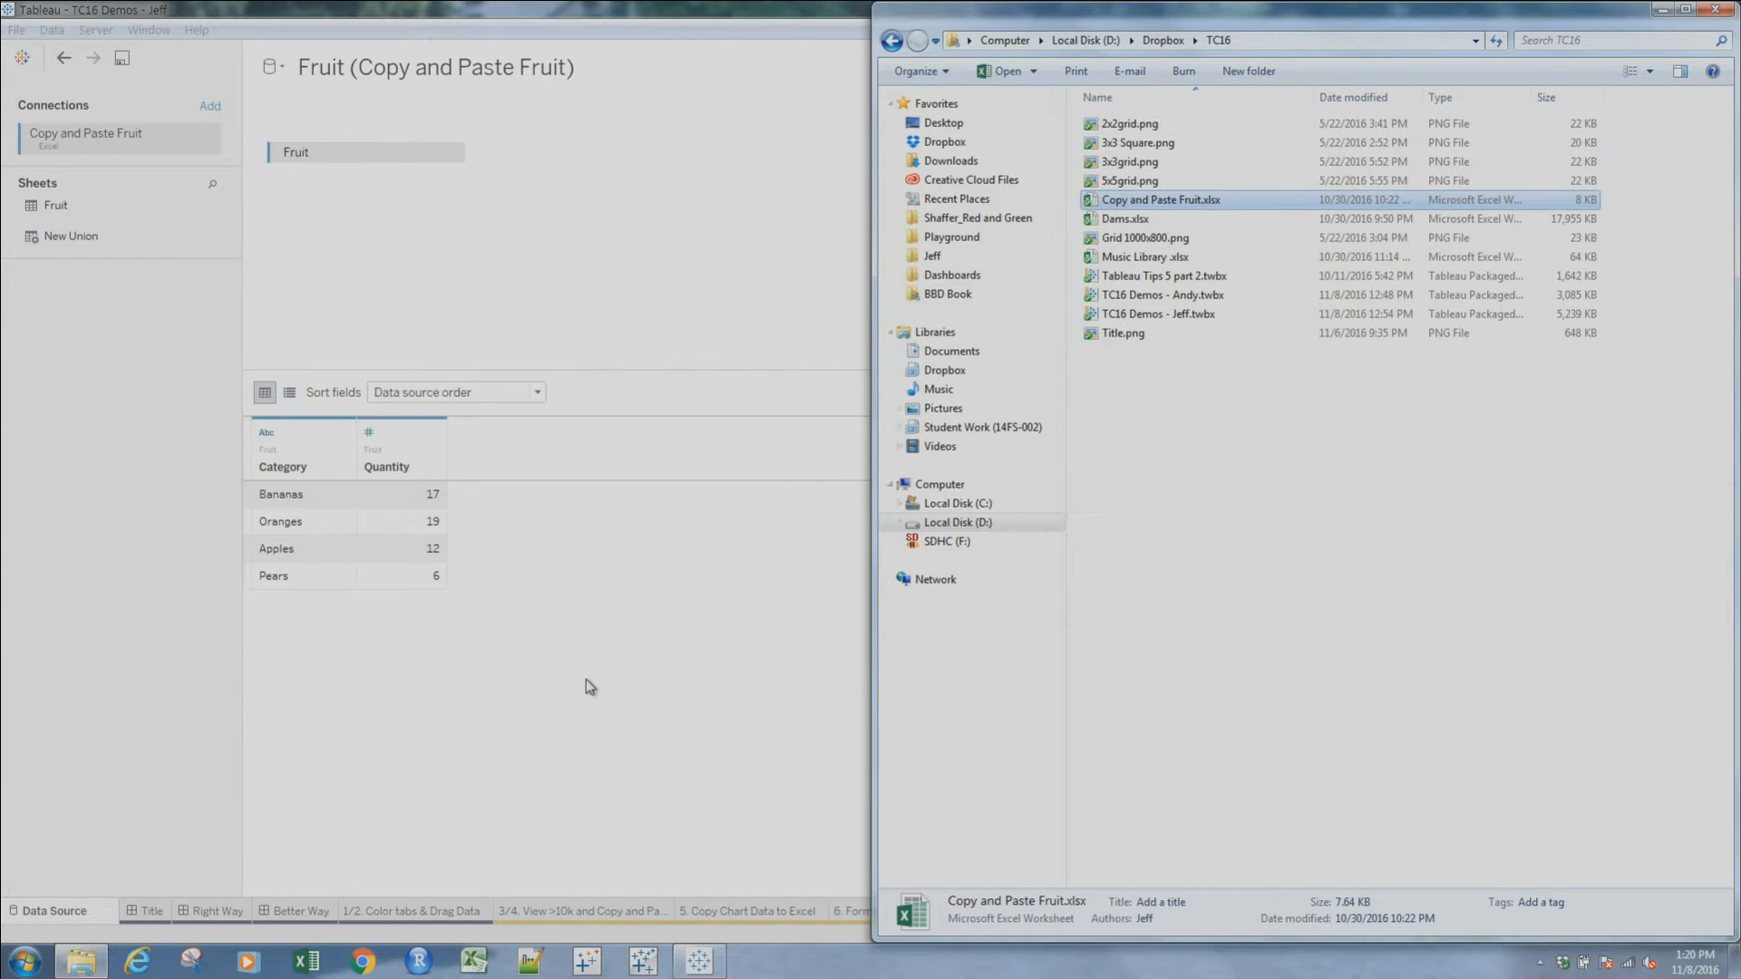
On the "3/4. View >10k and Copy and Paste" sheet, view the underlying data of the CoffeeChain Query source and close it
click(573, 914)
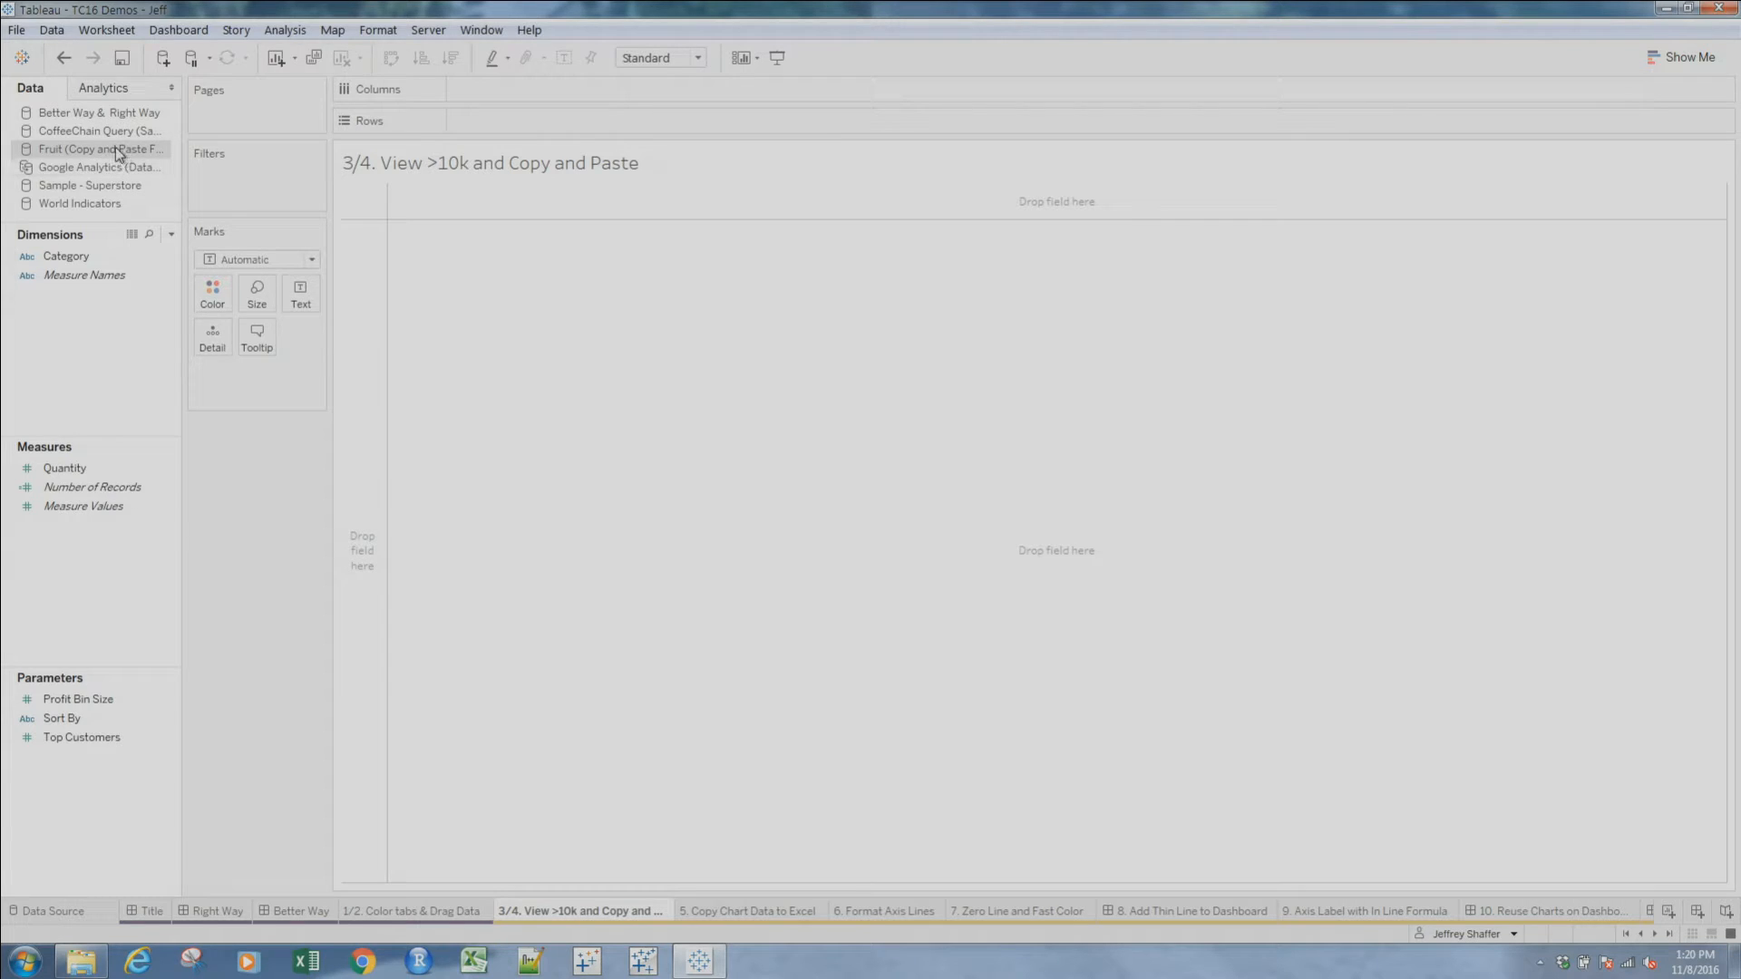
click(156, 134)
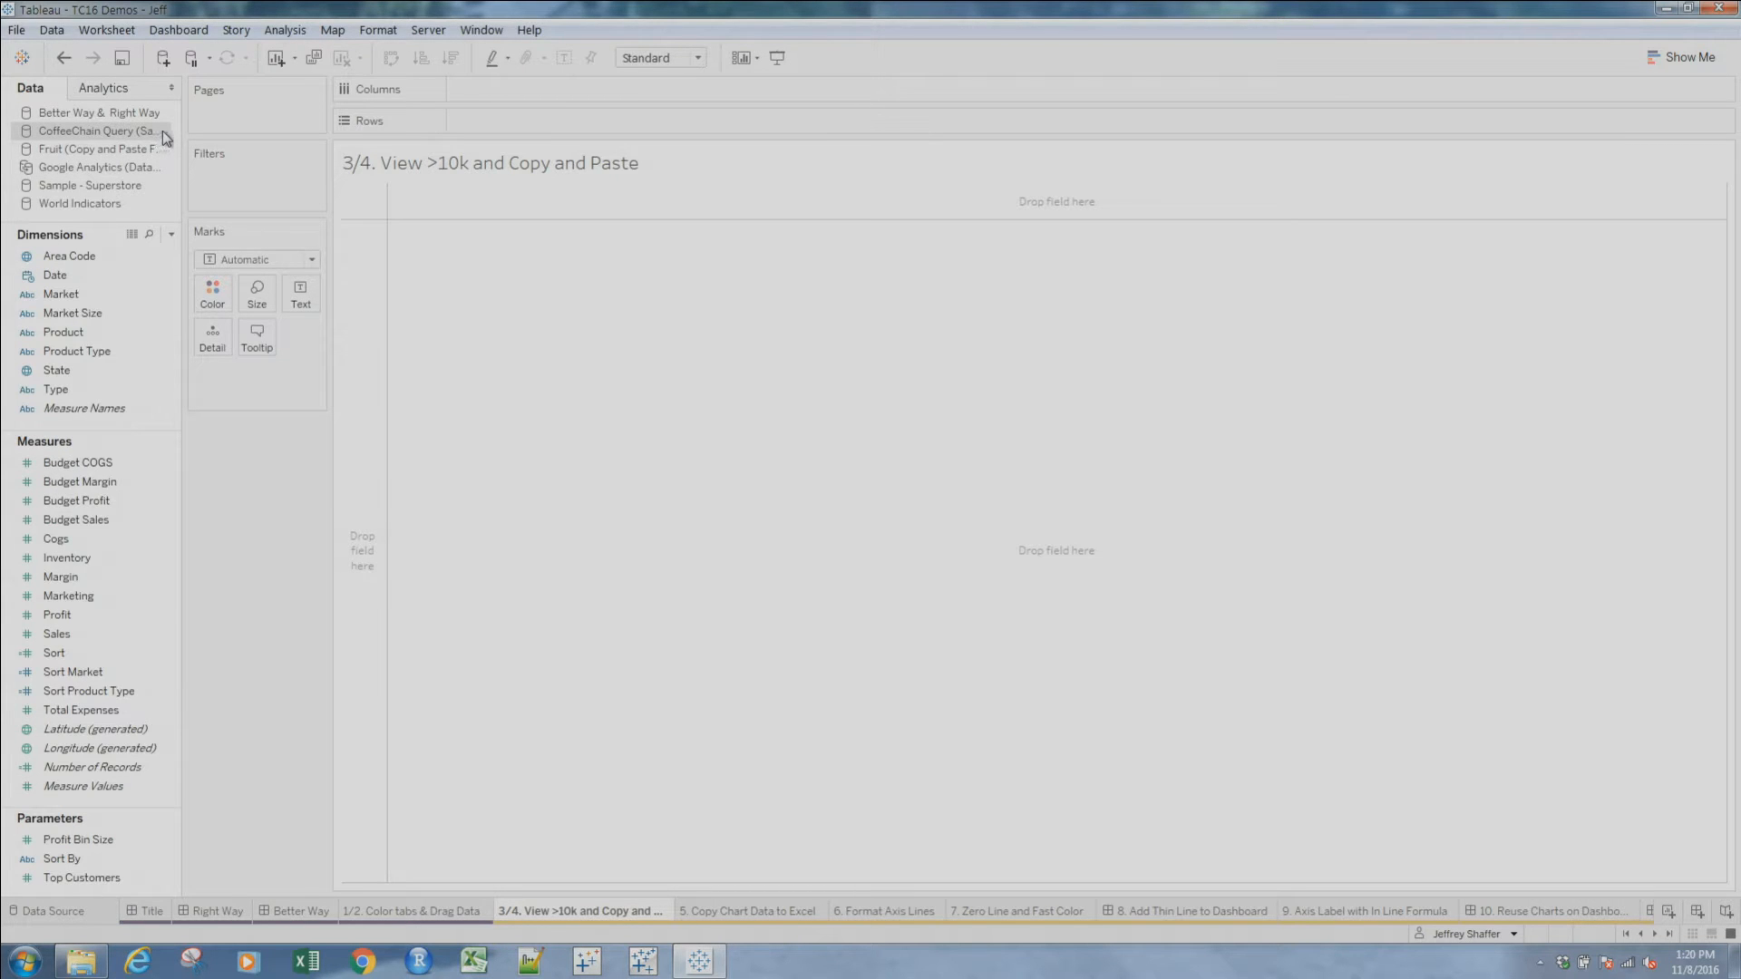
click(132, 239)
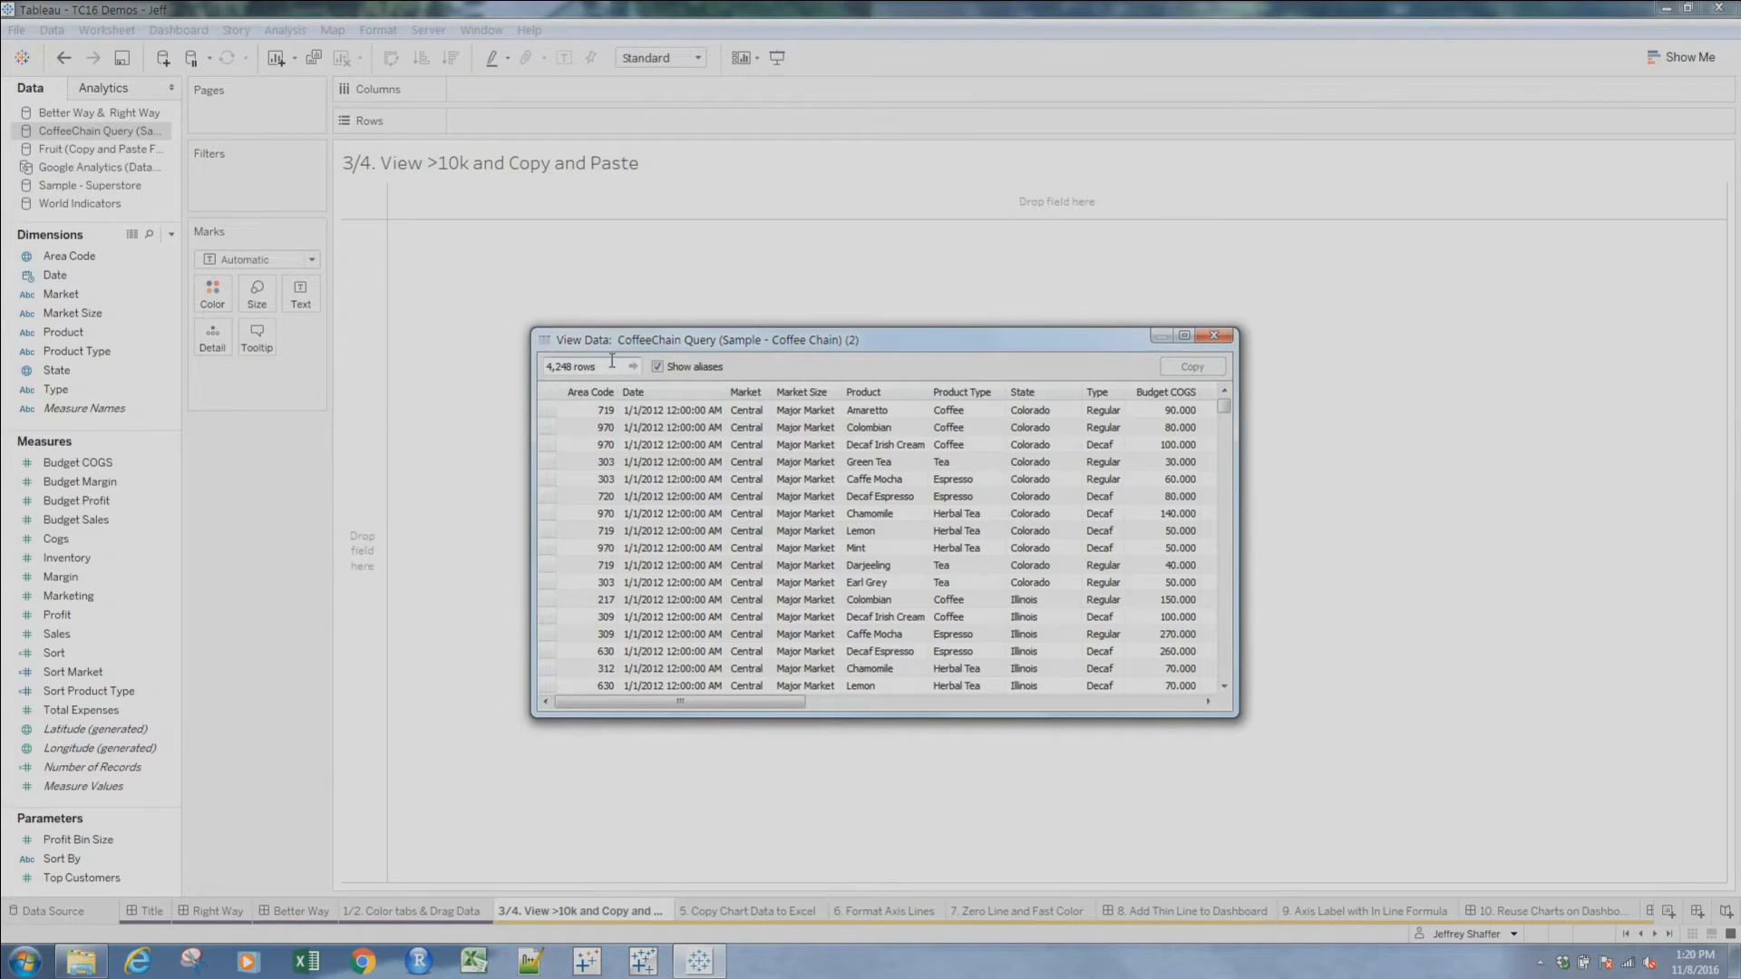
click(1215, 336)
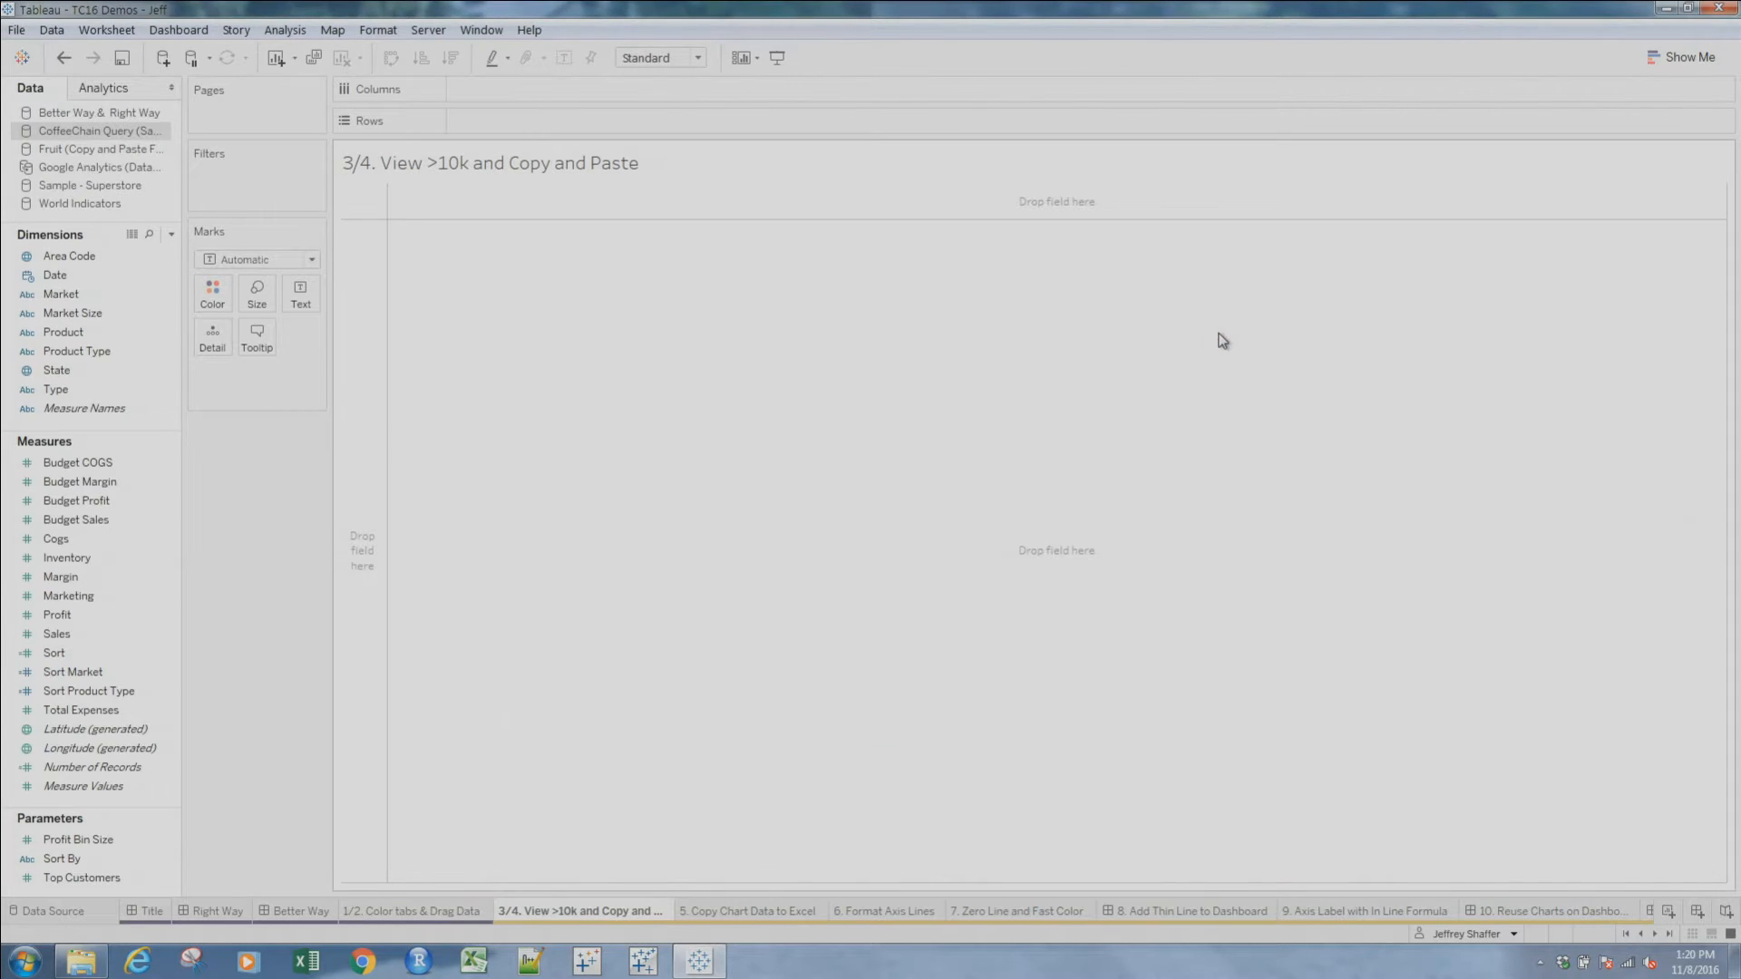
View the underlying data of the World Indicators source and limit it to 100 rows
click(100, 205)
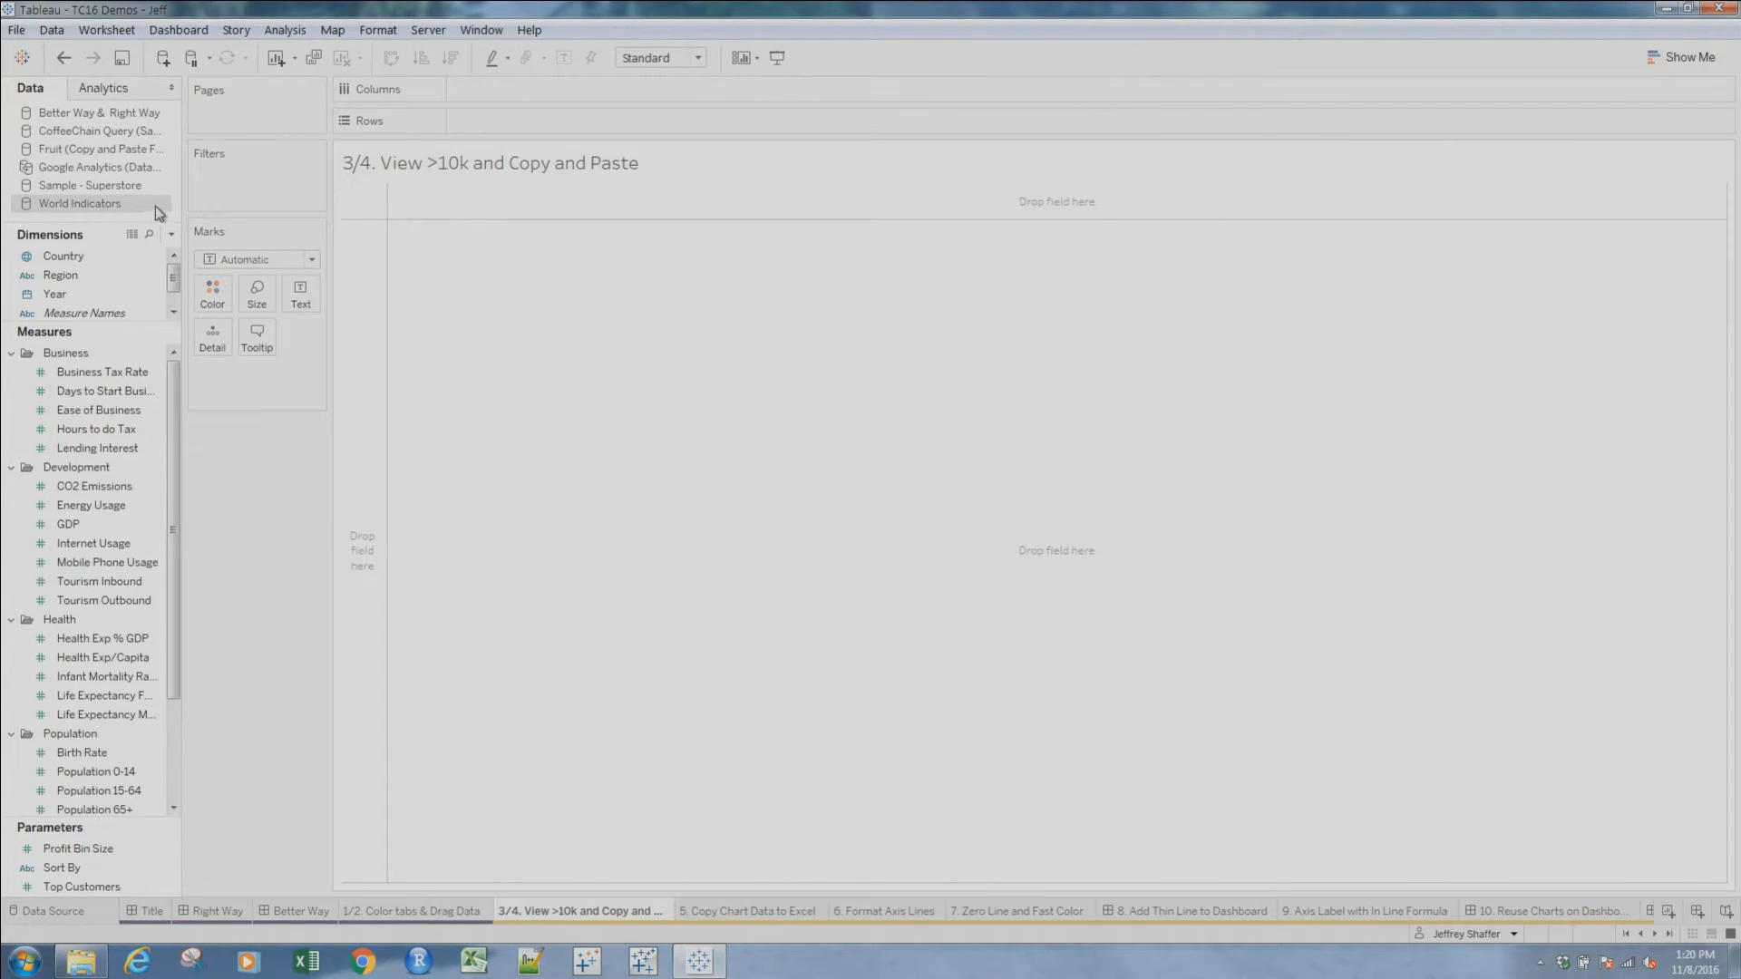
click(132, 235)
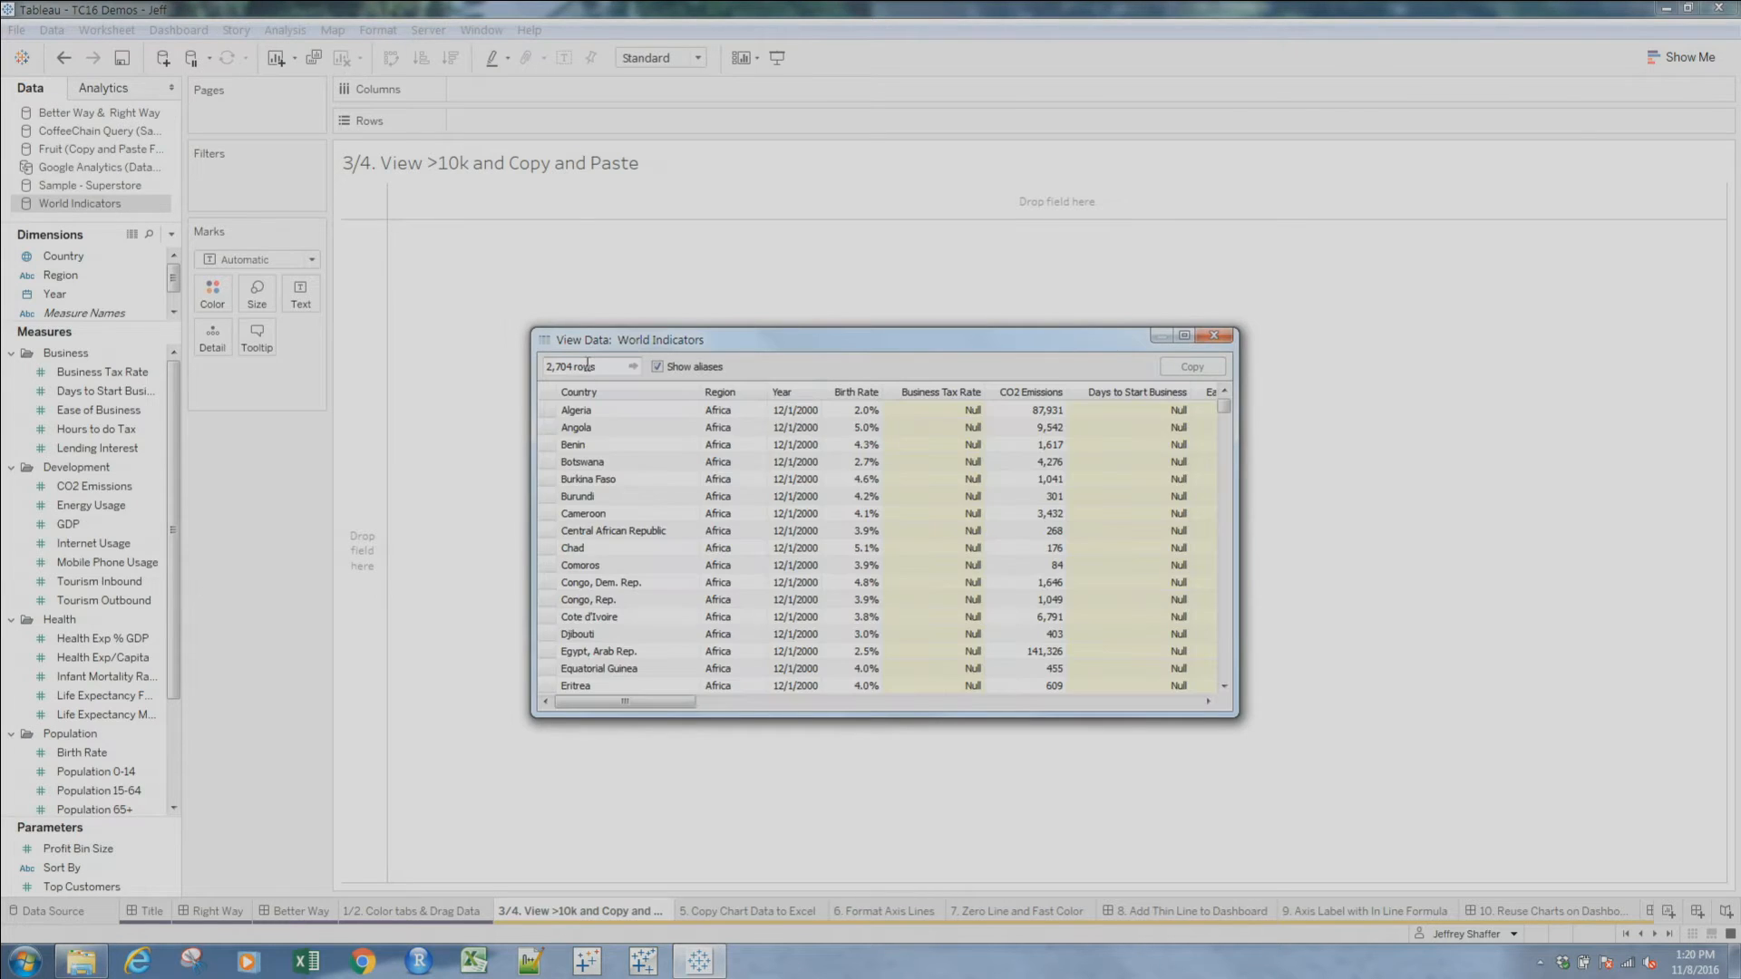
click(602, 366)
text(100)
key(Return)
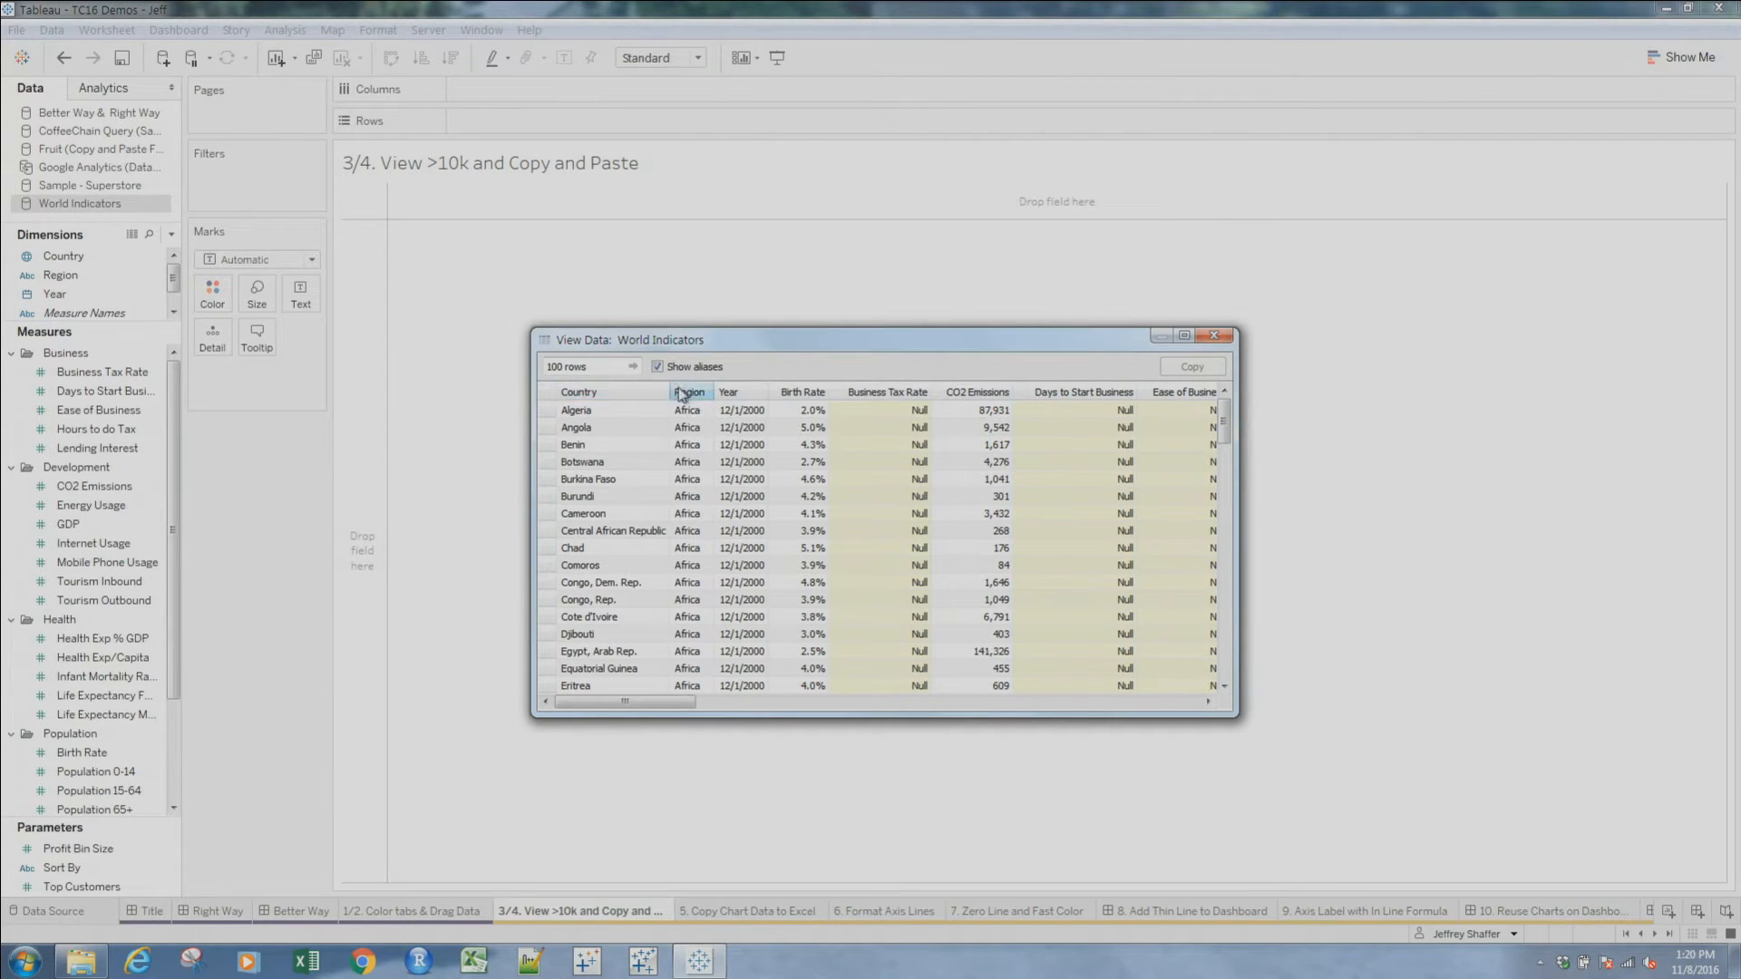
Move the Region column ahead of Country in the World Indicators data, and select and copy all rows
click(682, 392)
drag(682, 393, 555, 392)
click(548, 397)
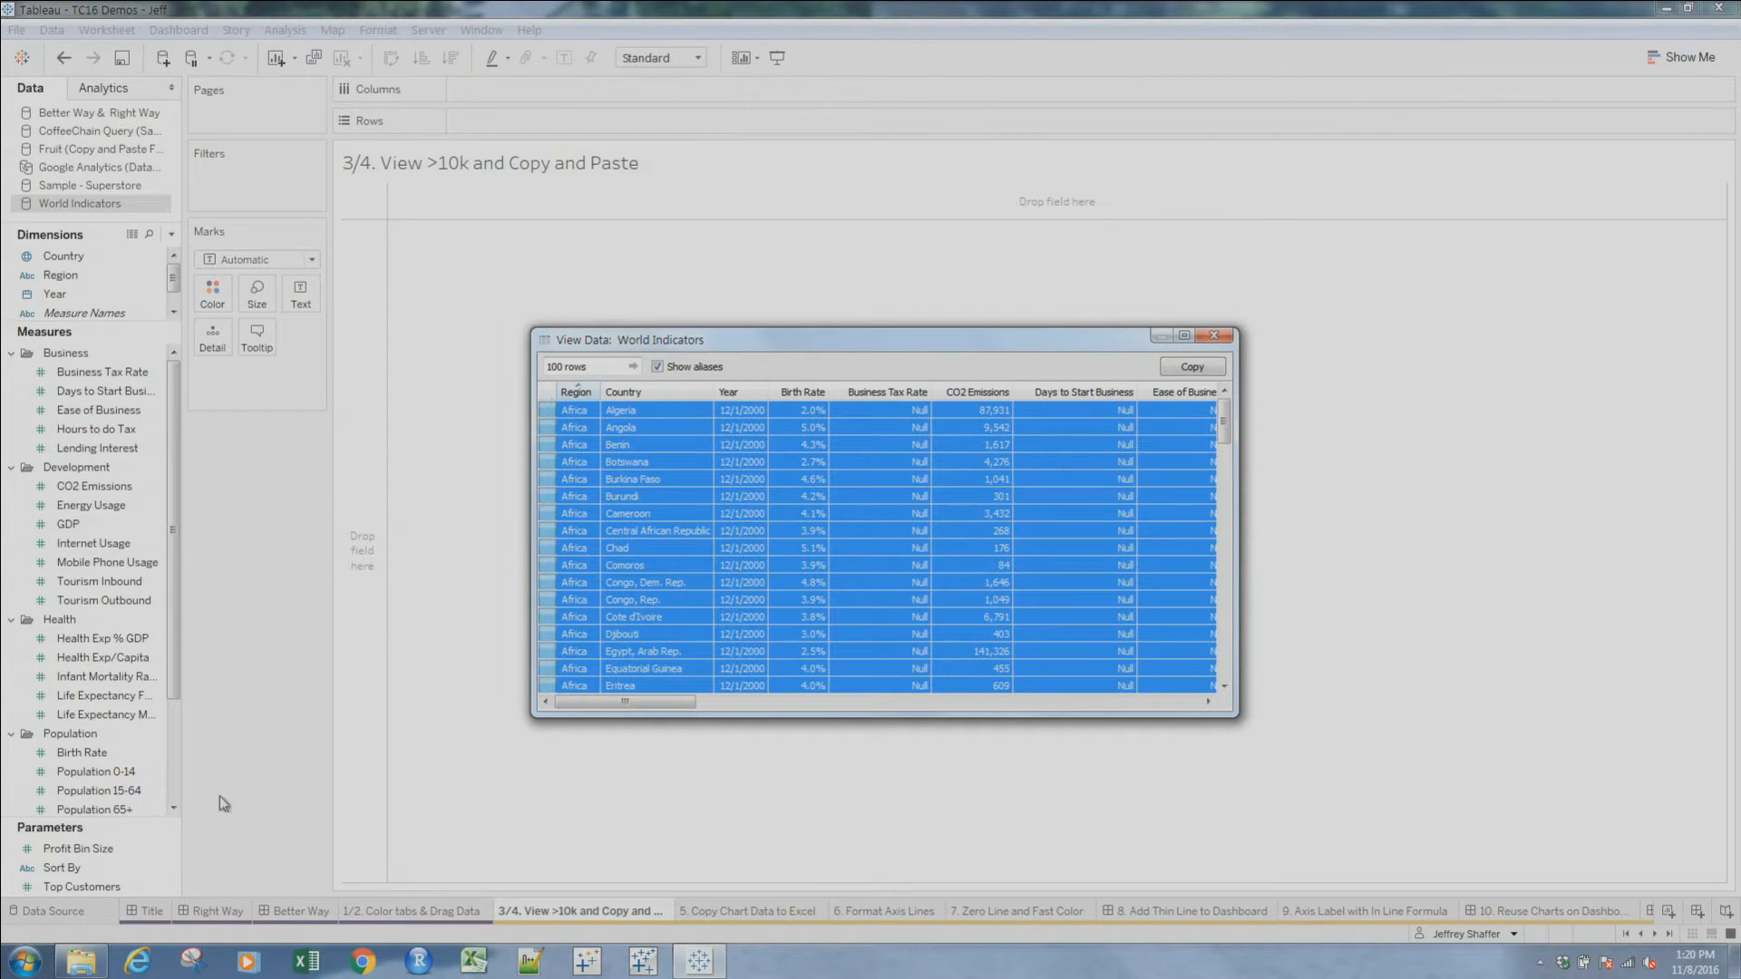
Switch to Excel and paste the copied World Indicators rows into a blank workbook at cell A1
click(307, 962)
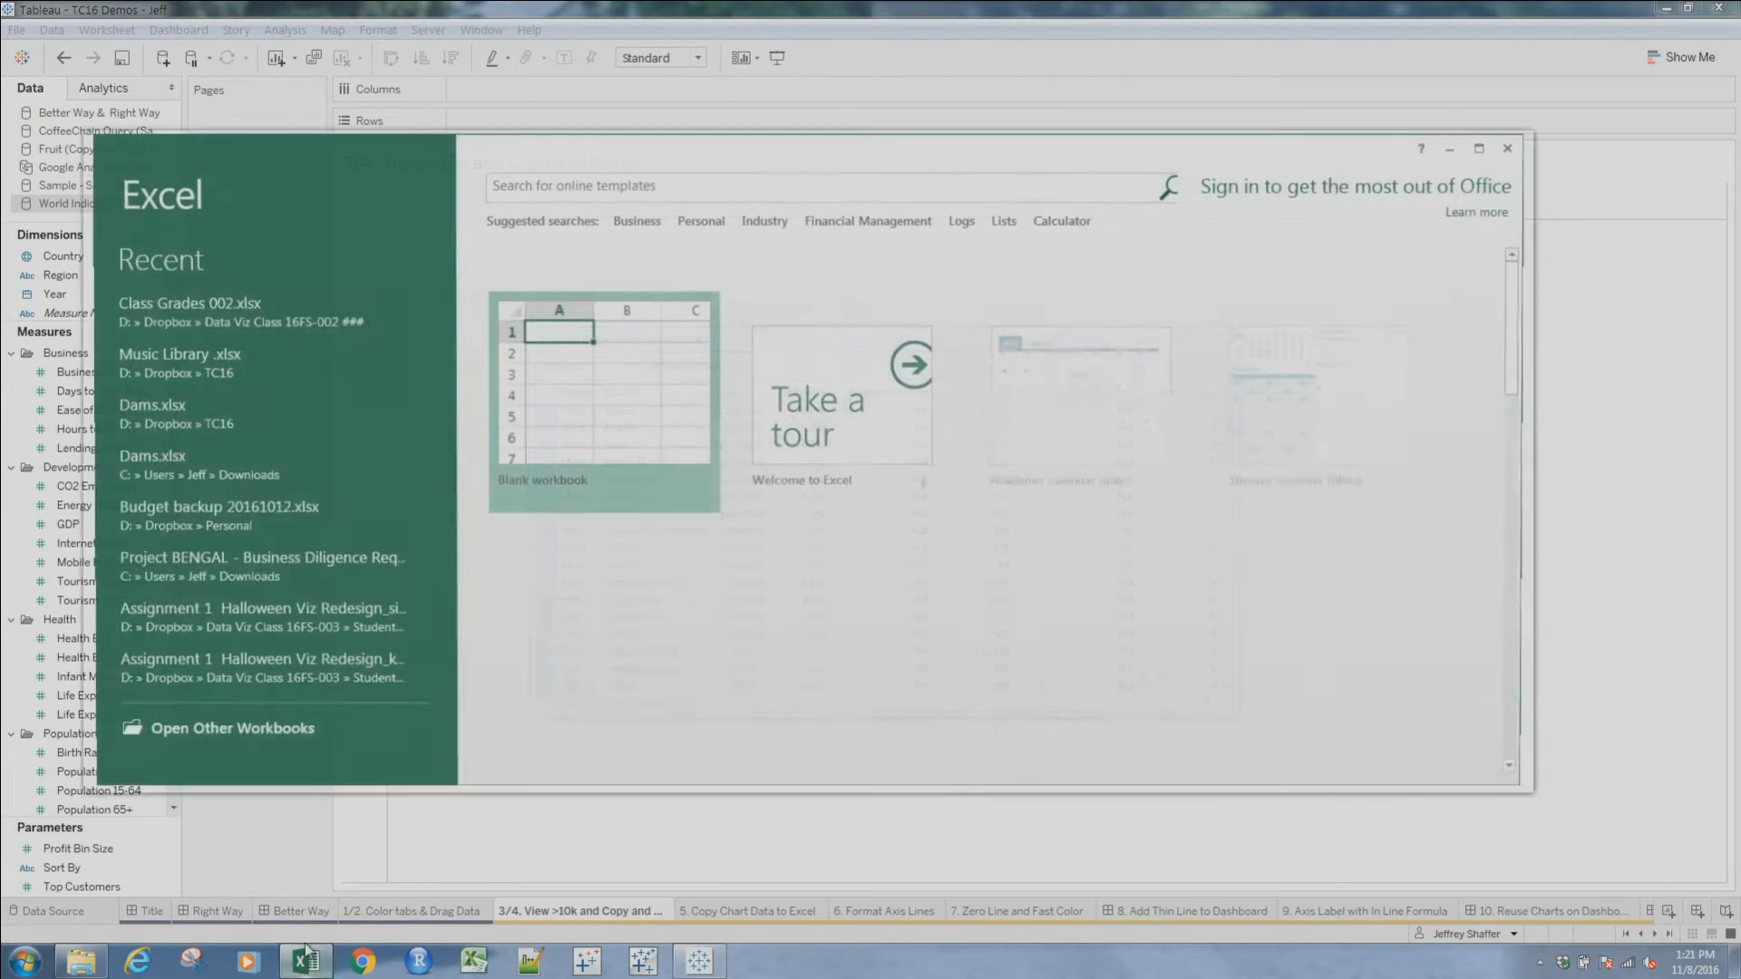
click(550, 408)
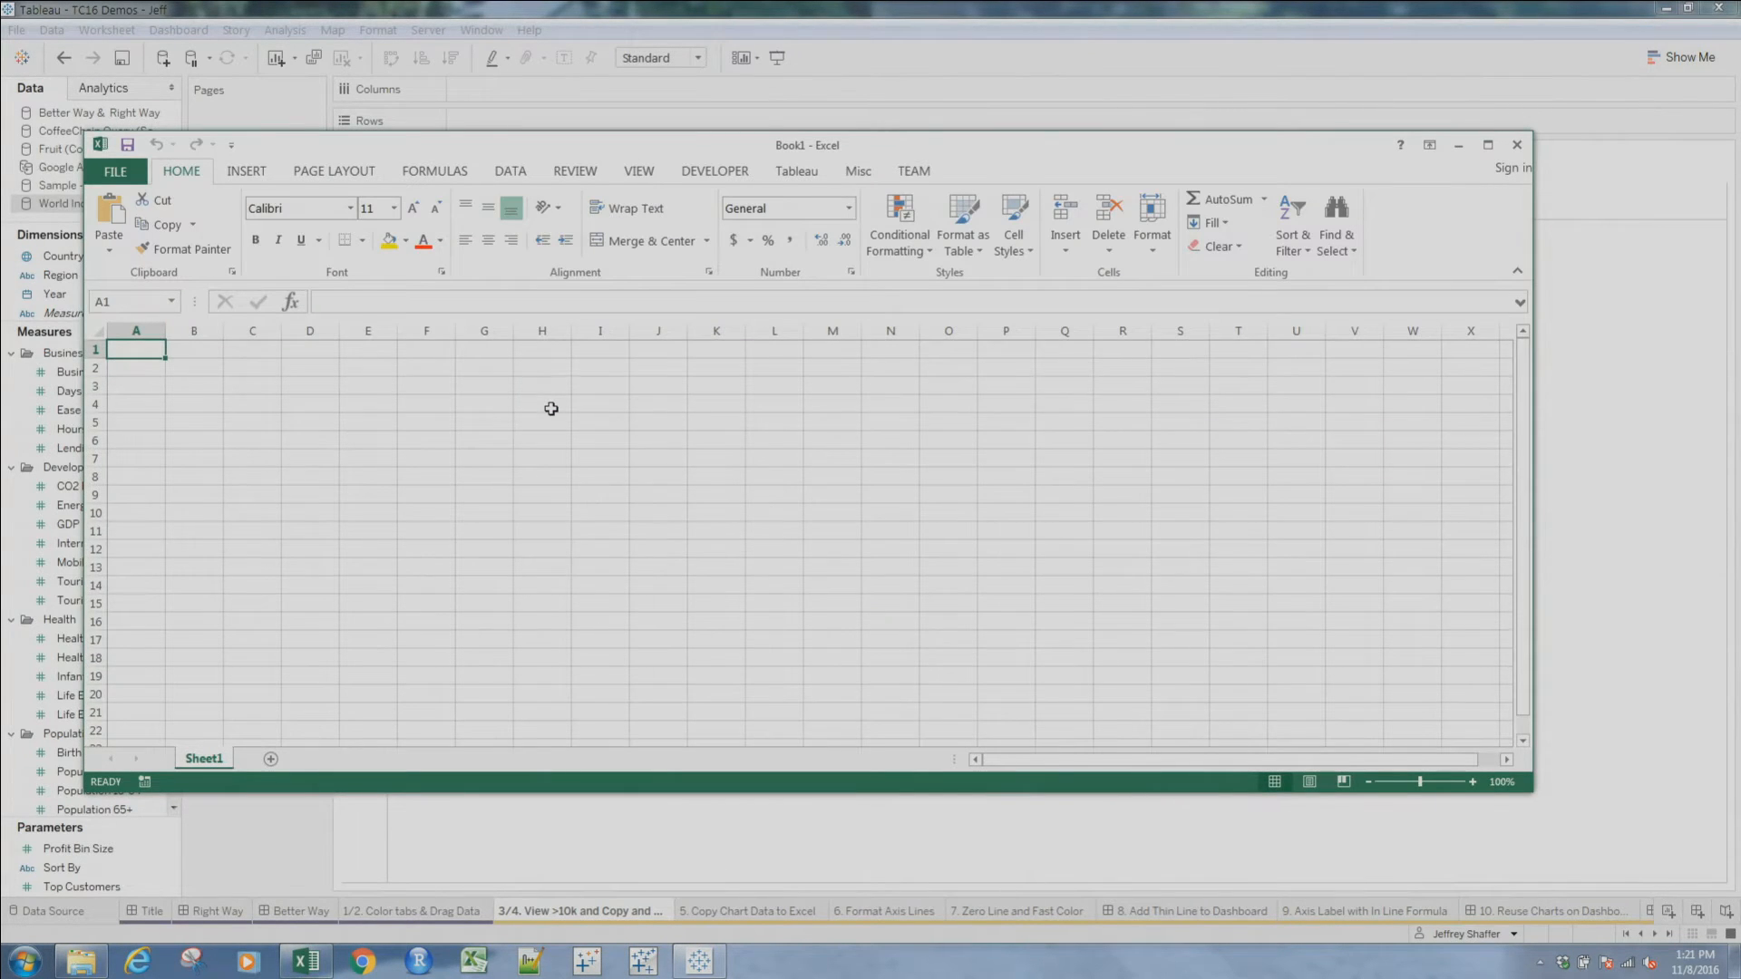
key(ctrl+v)
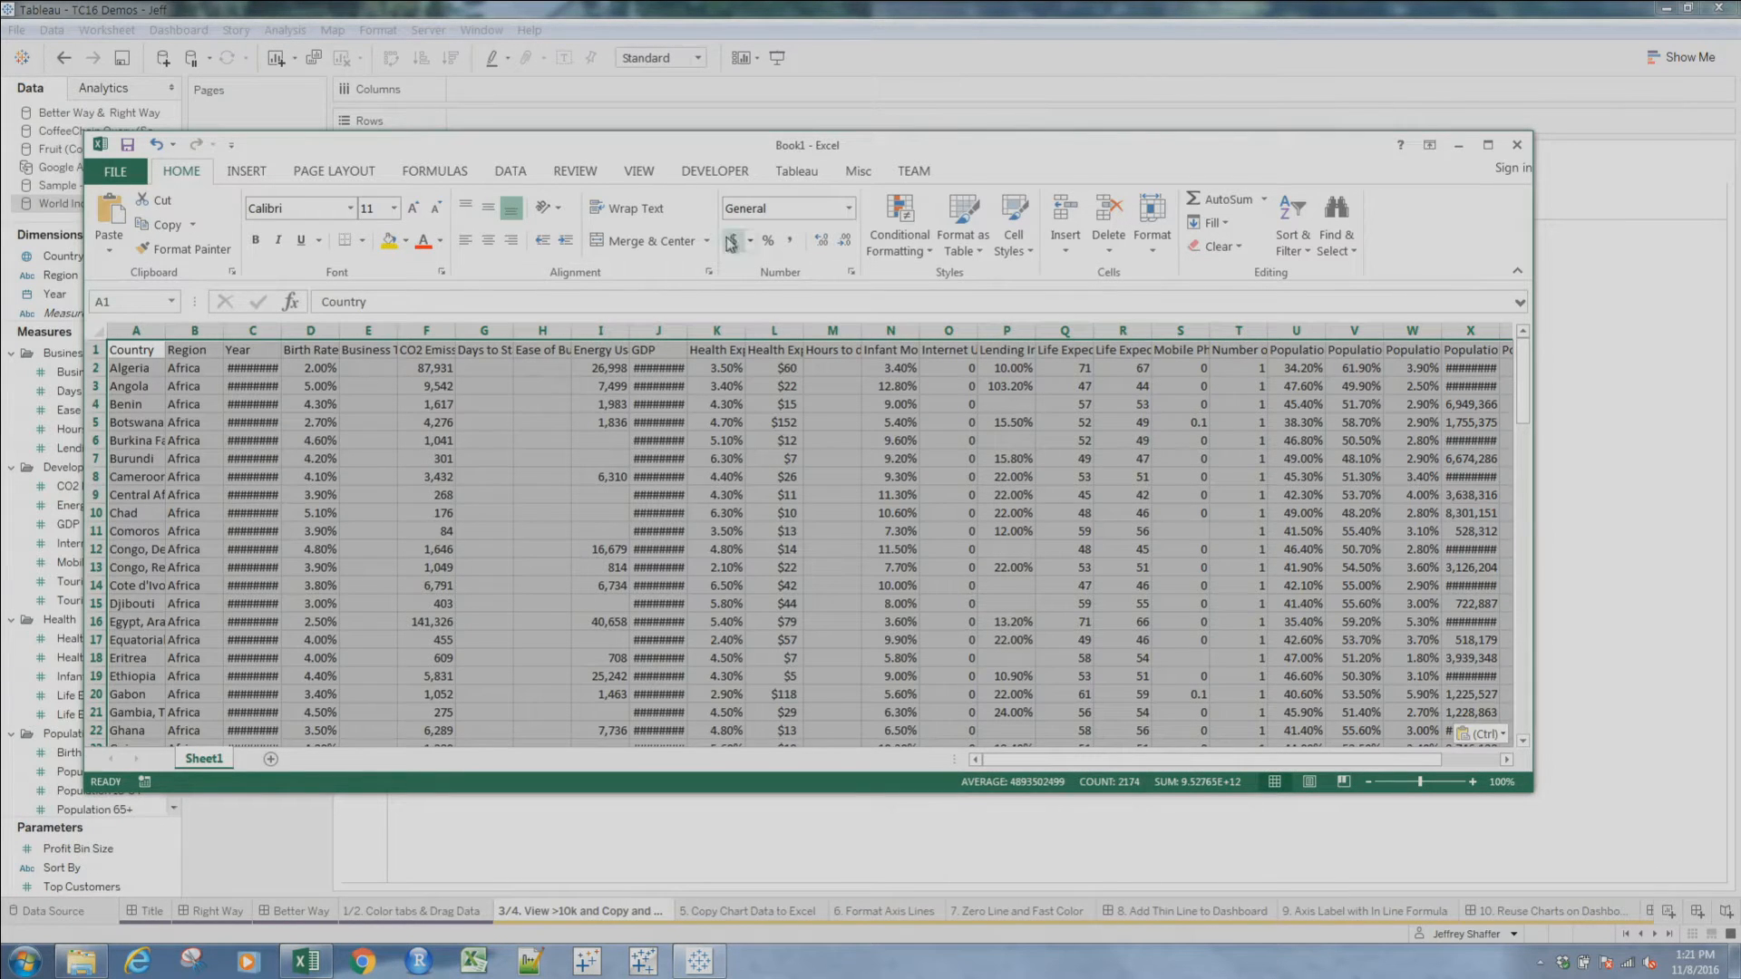
Close the Excel workbook without saving and close the World Indicators data view
click(1518, 146)
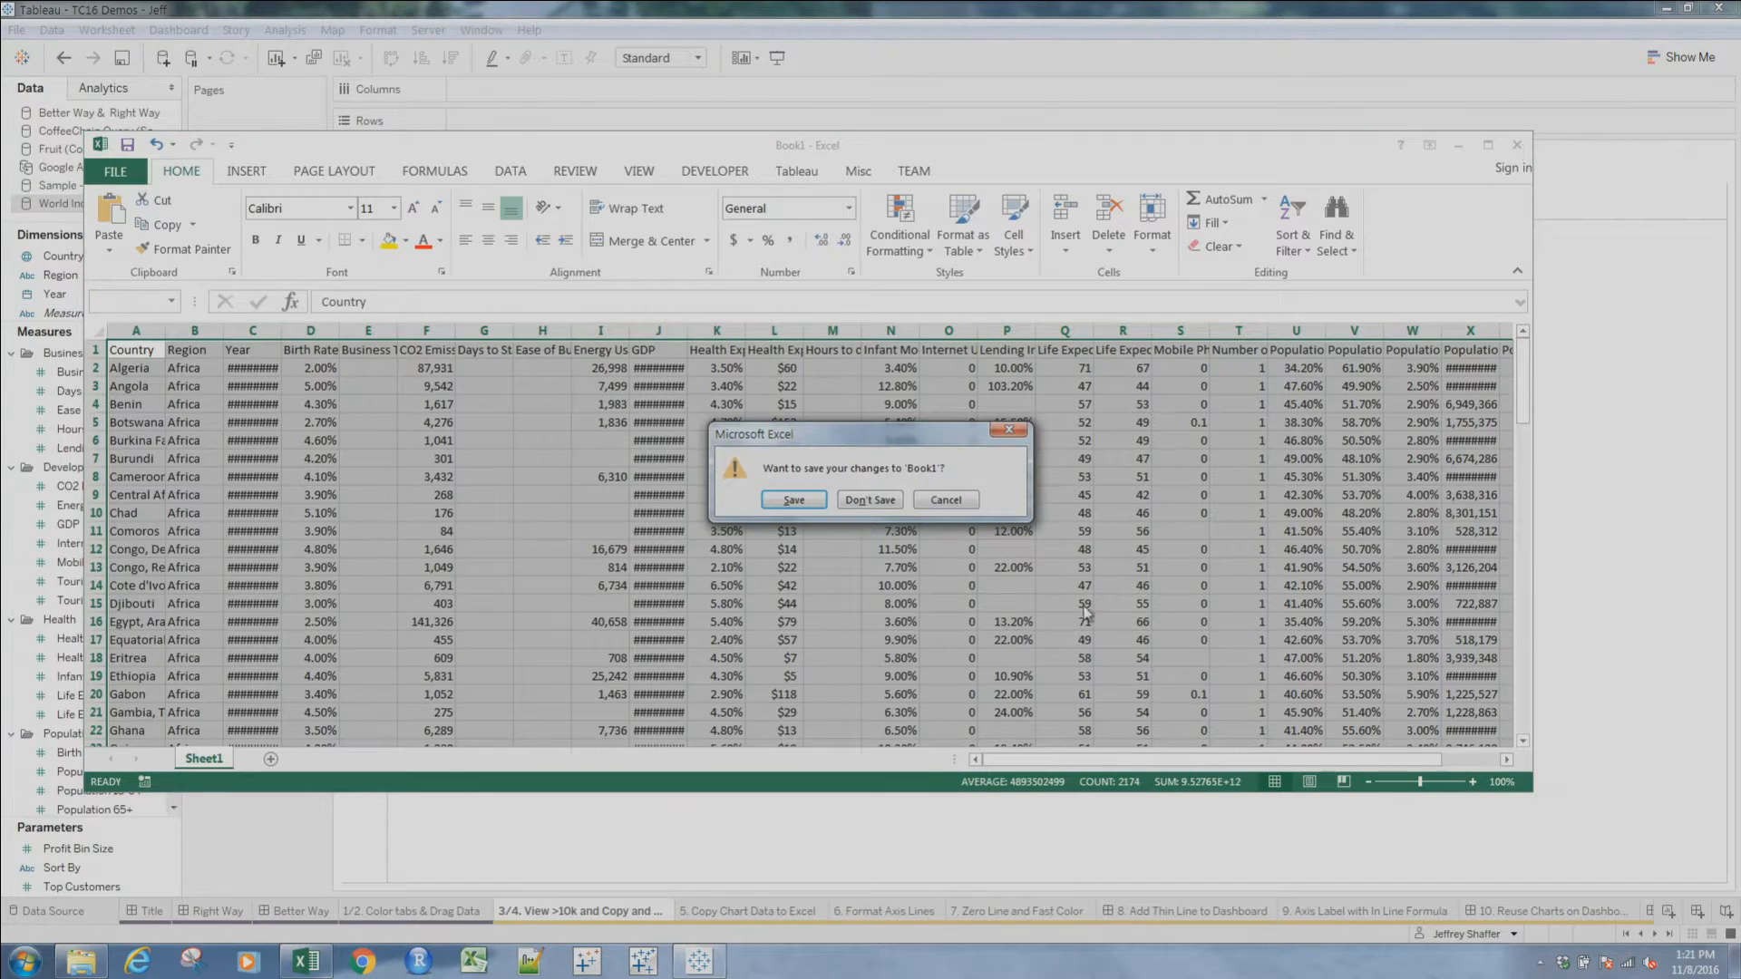
click(893, 499)
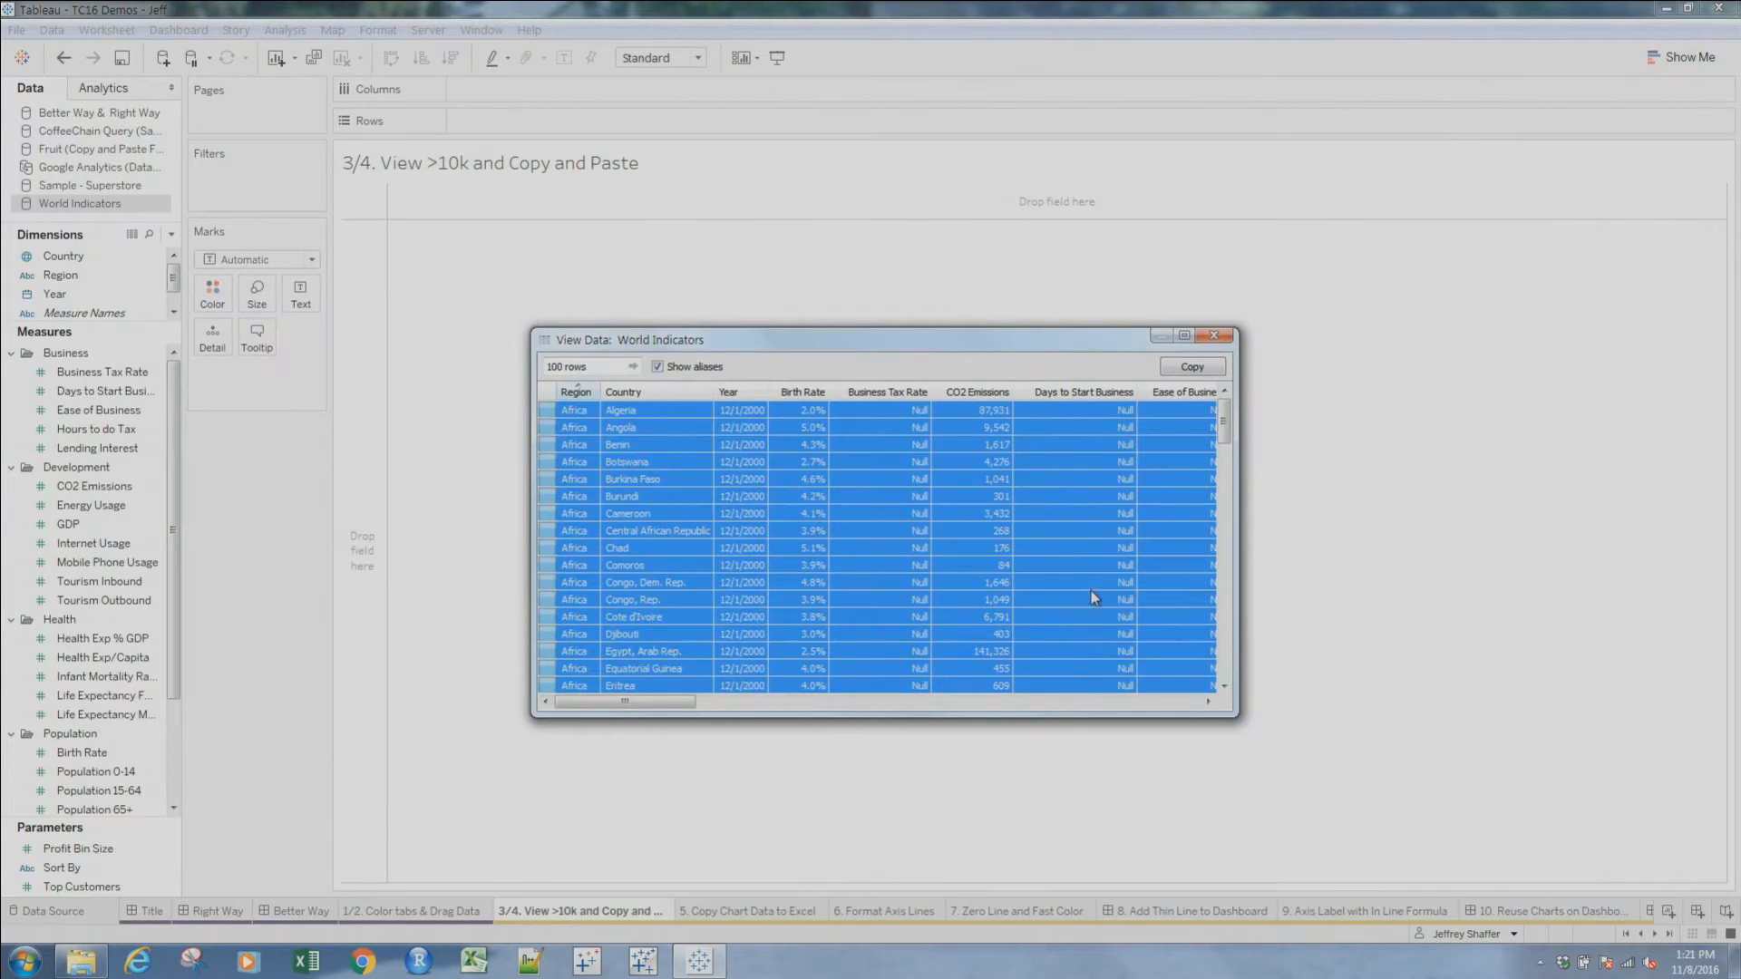
click(1214, 336)
Go to the "6. Format Axis Lines" sheet and copy the data behind its Sub-Category bar chart
click(718, 913)
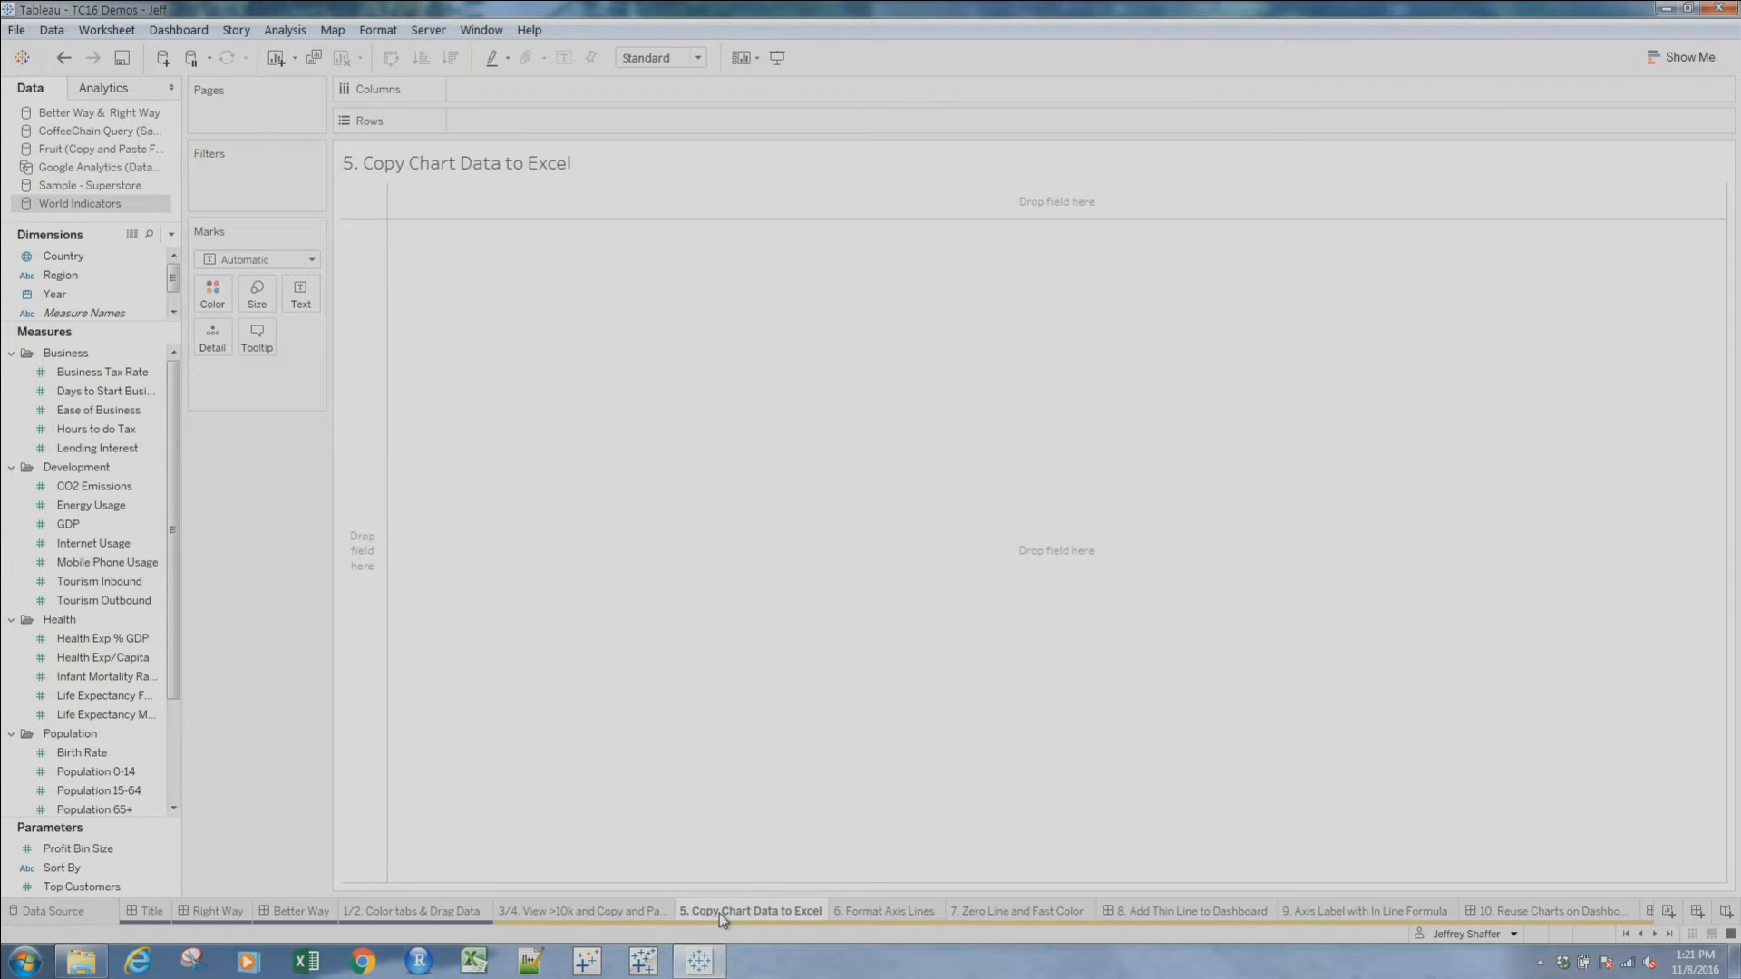
click(905, 910)
click(1034, 914)
click(908, 906)
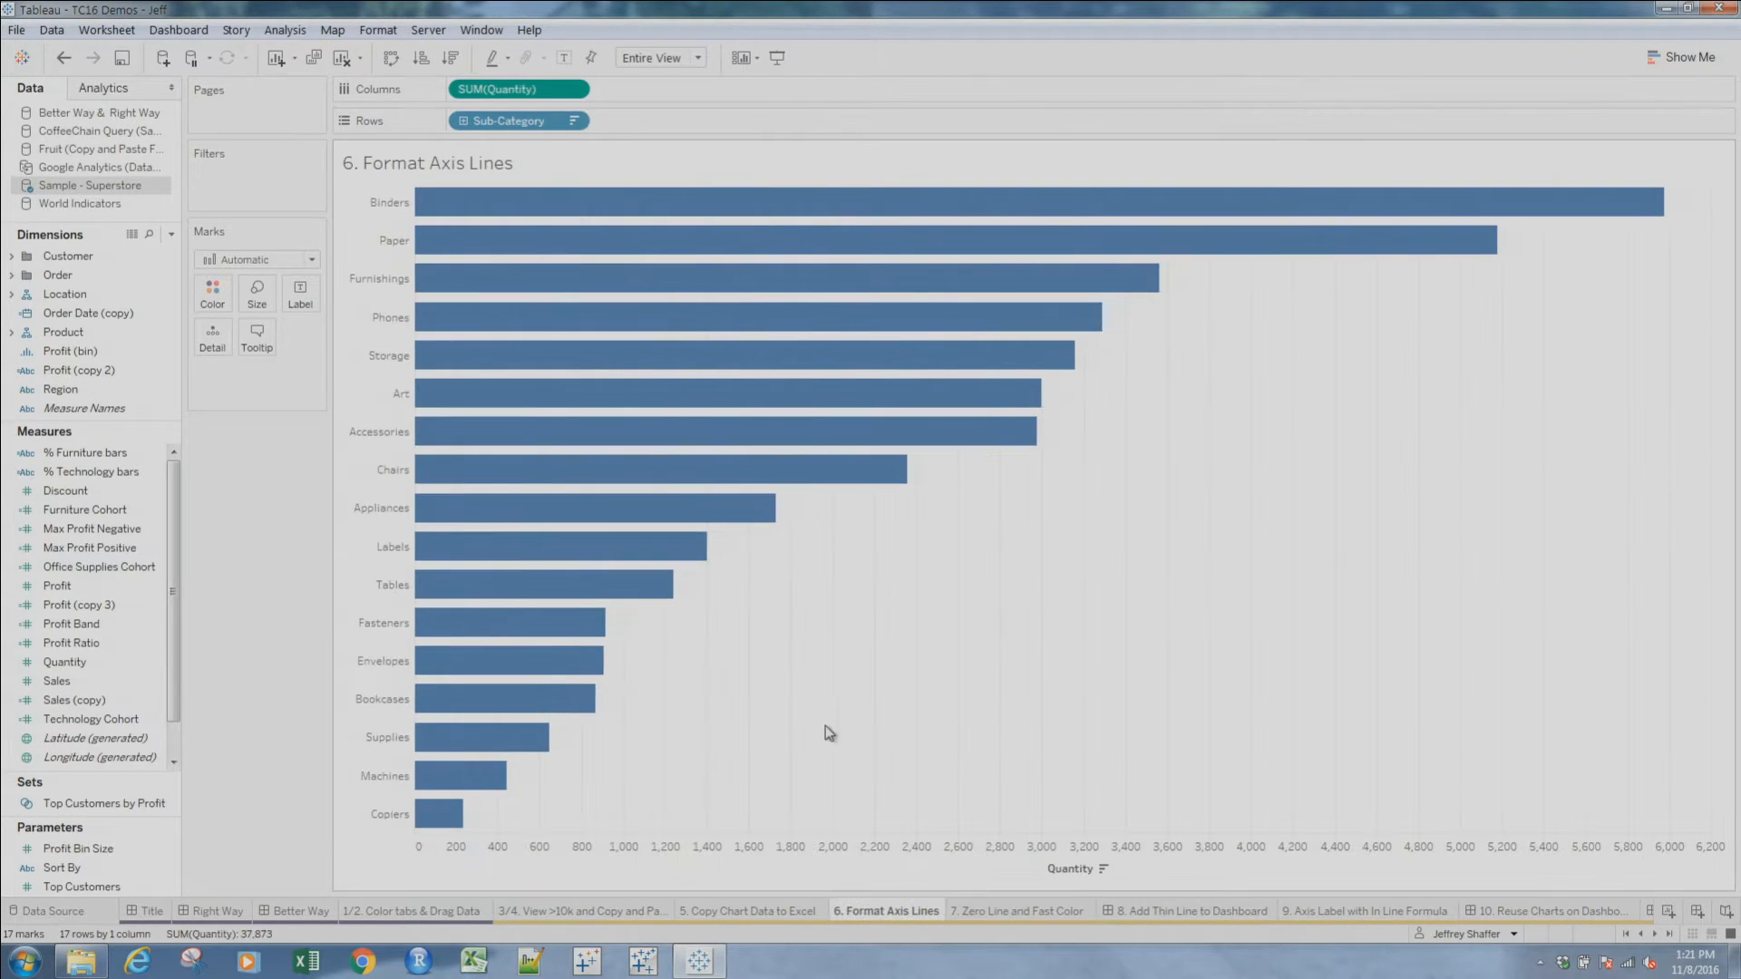
right_click(755, 476)
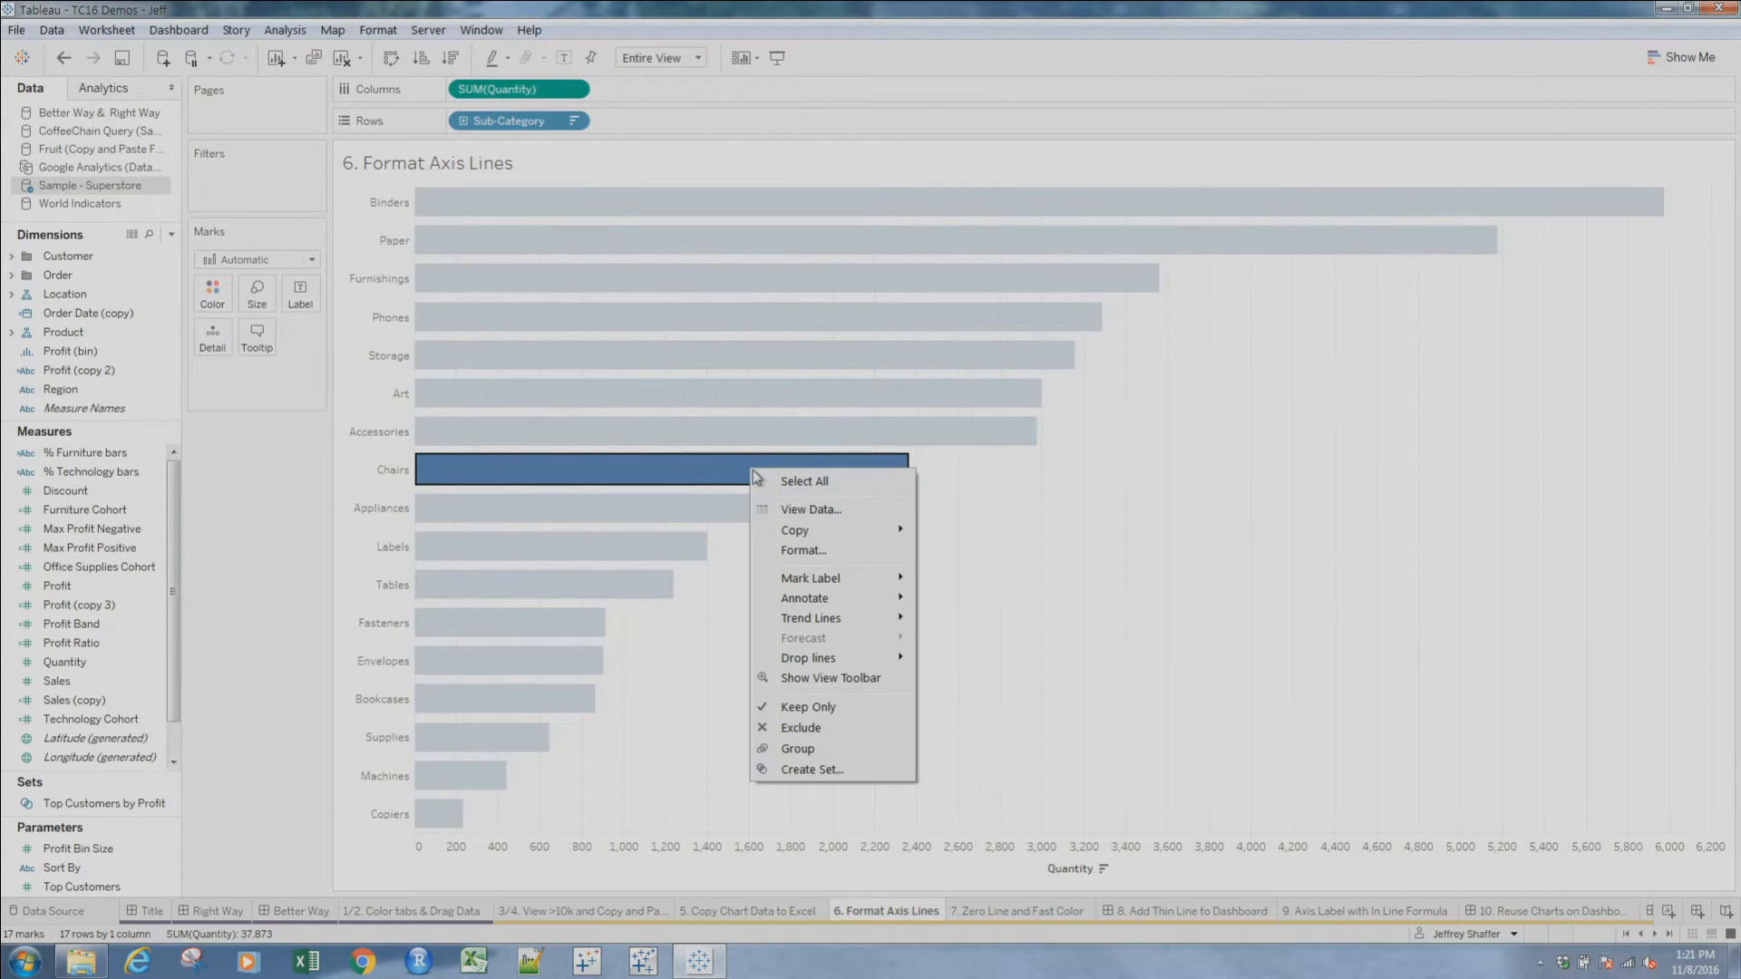
mouse_move(849, 535)
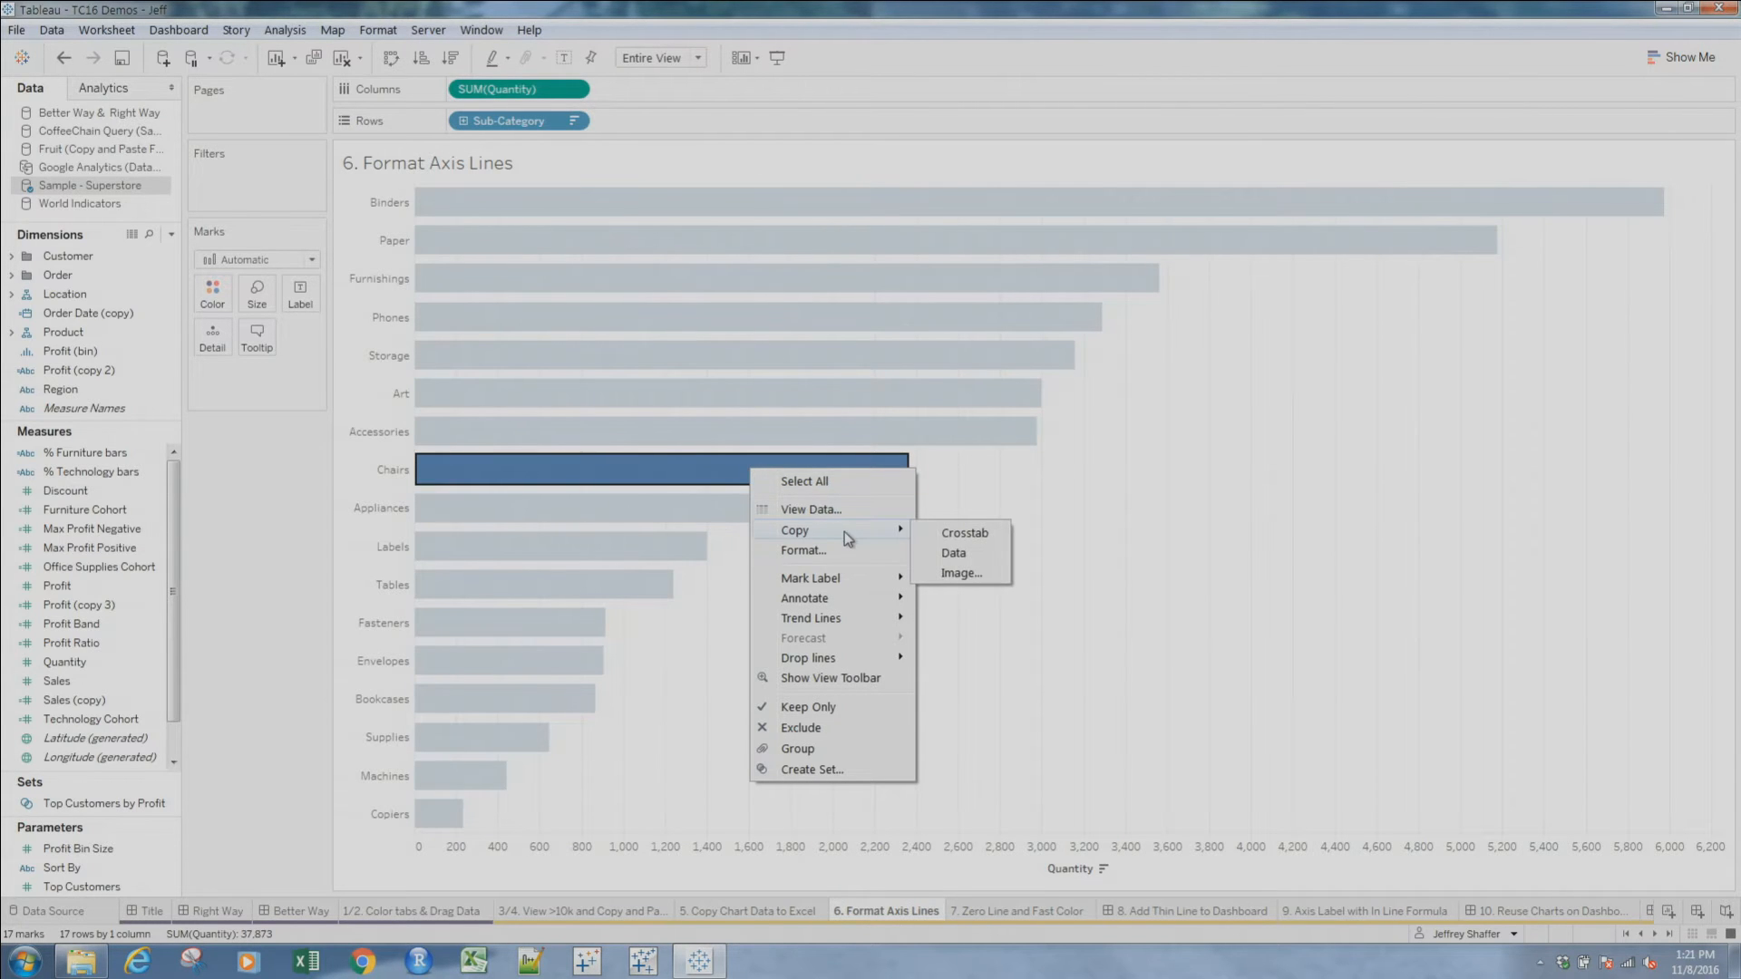
click(954, 553)
click(964, 561)
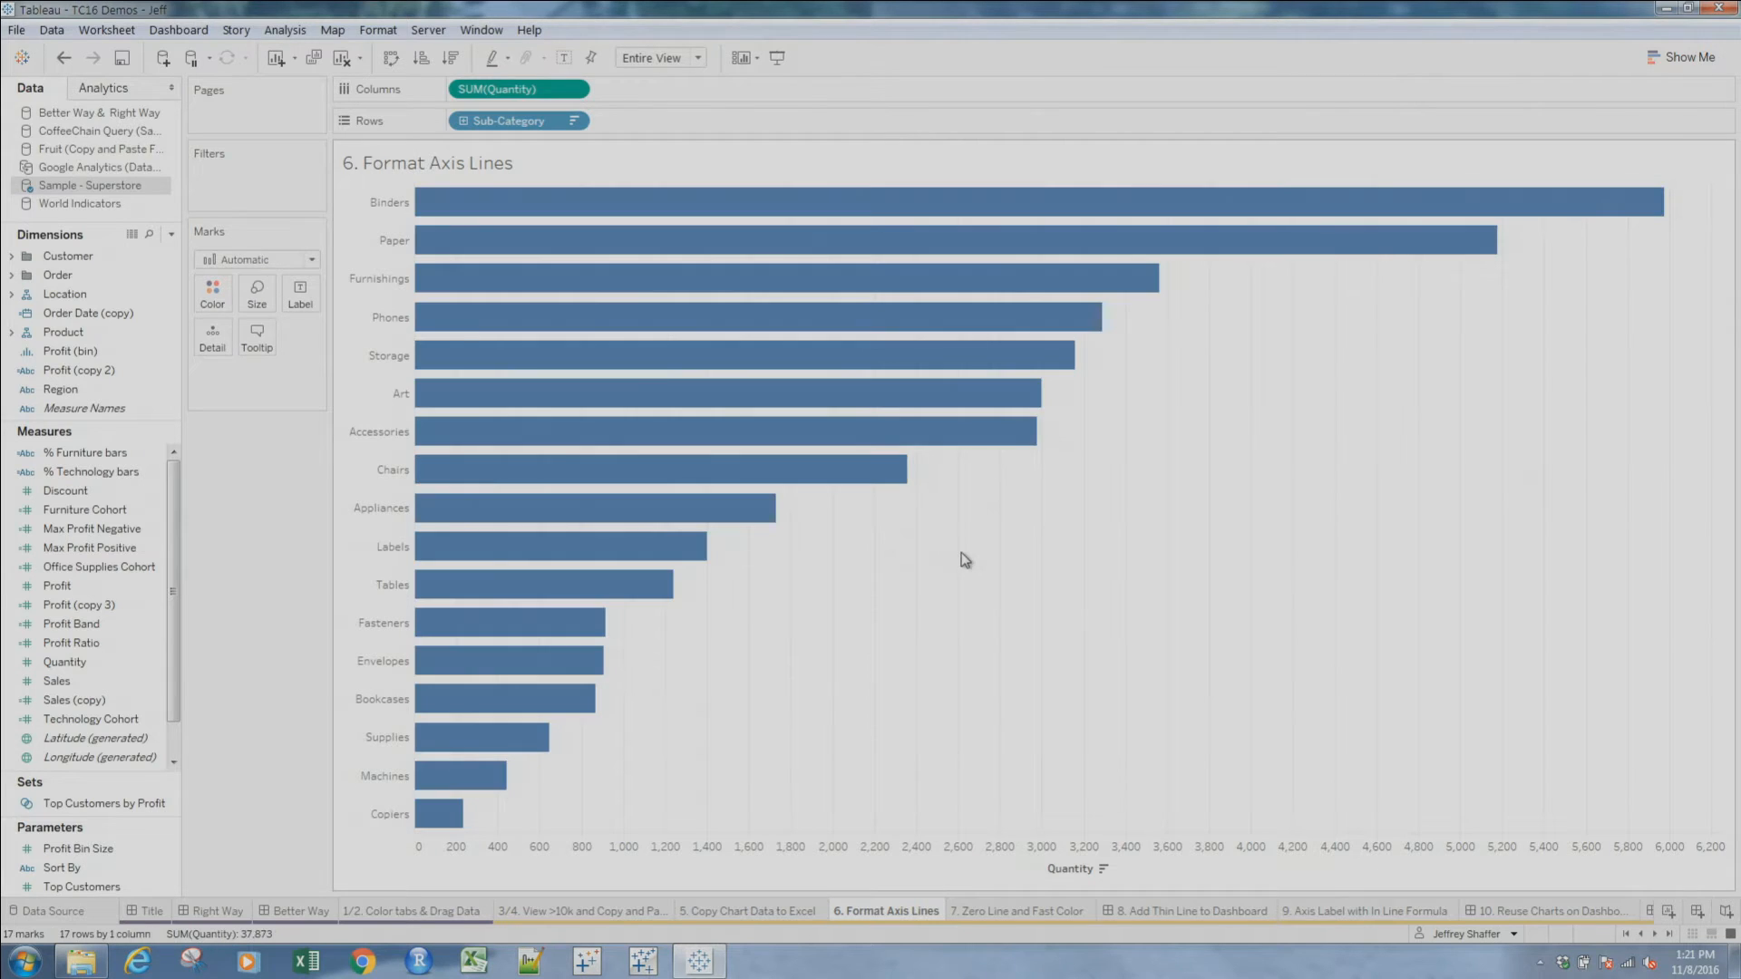
Paste the copied chart data into a new Excel workbook and close it without saving
click(476, 958)
key(ctrl+v)
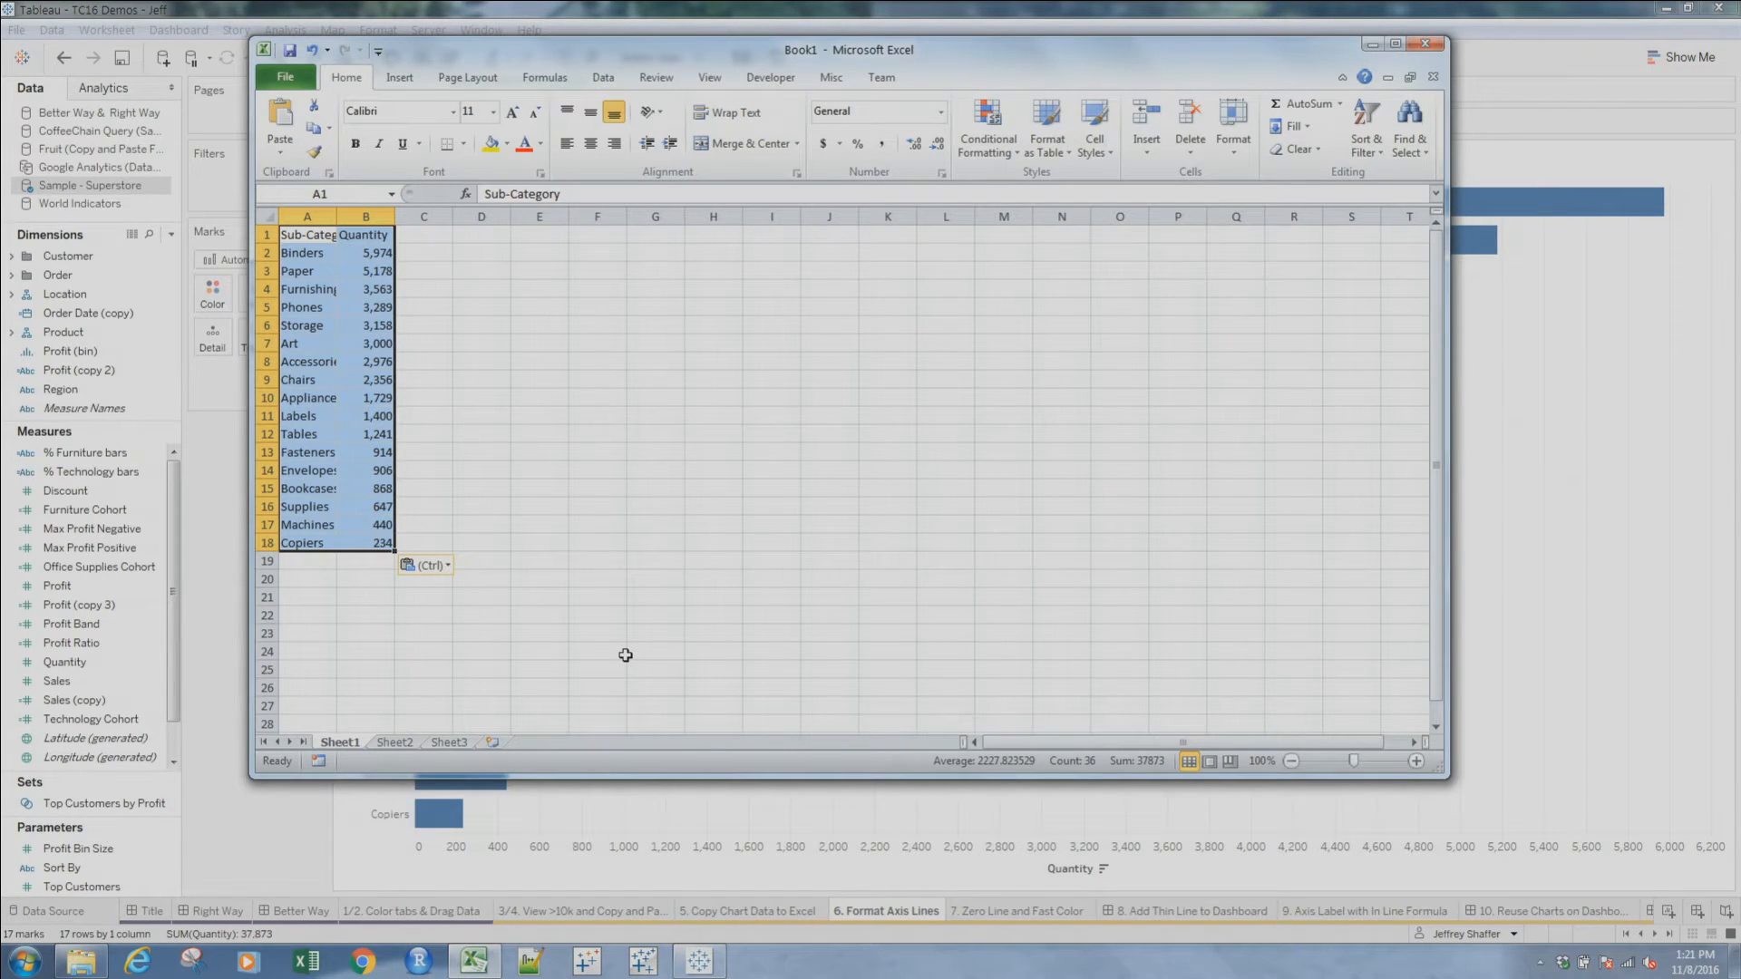
click(1429, 47)
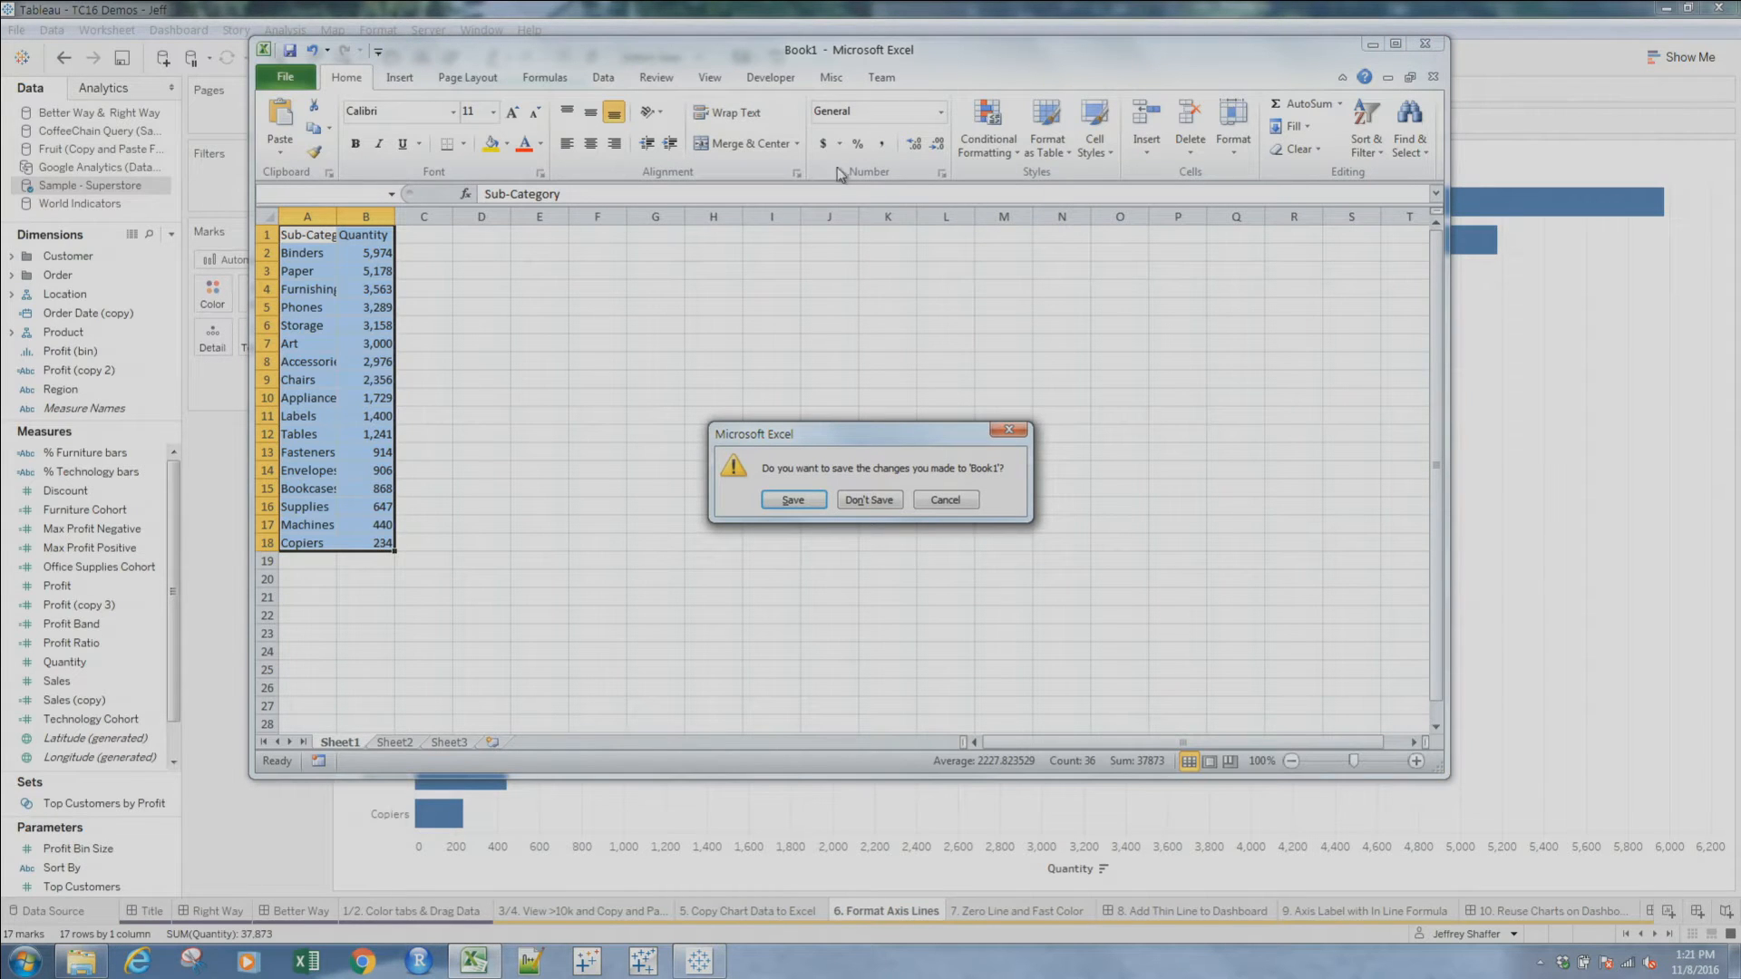
click(867, 500)
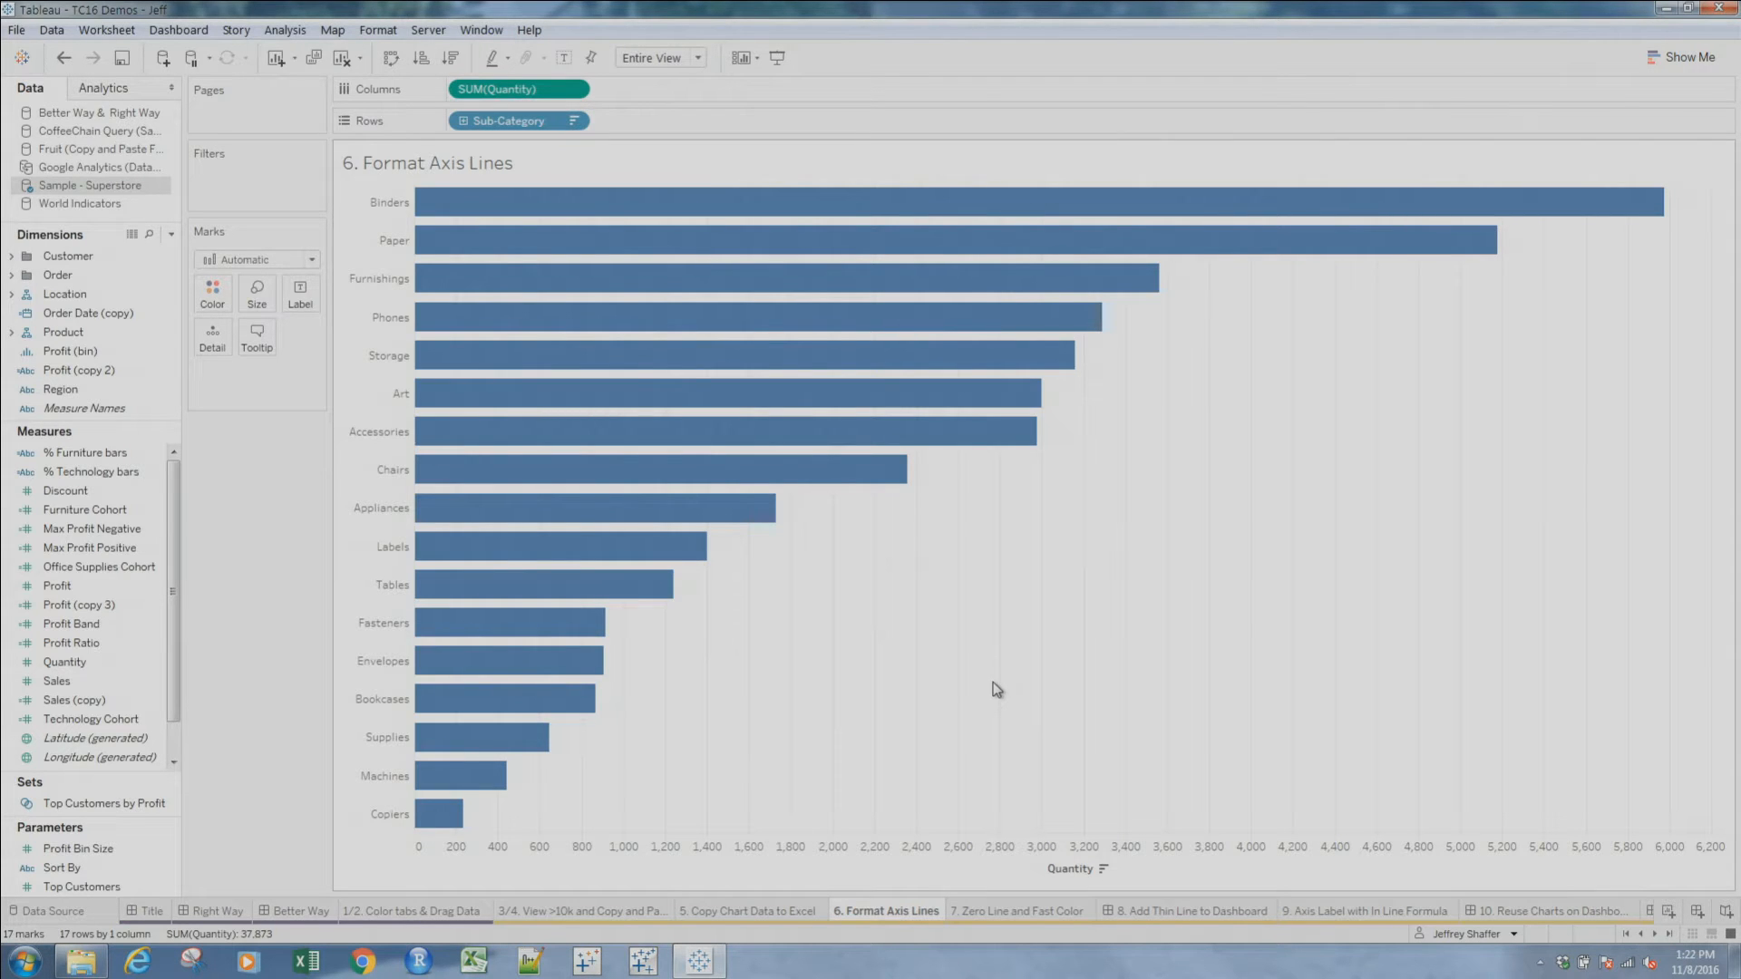
Format the axis rulers of the Sub-Category Quantity chart as a solid near-black line at the thickest weight
right_click(903, 673)
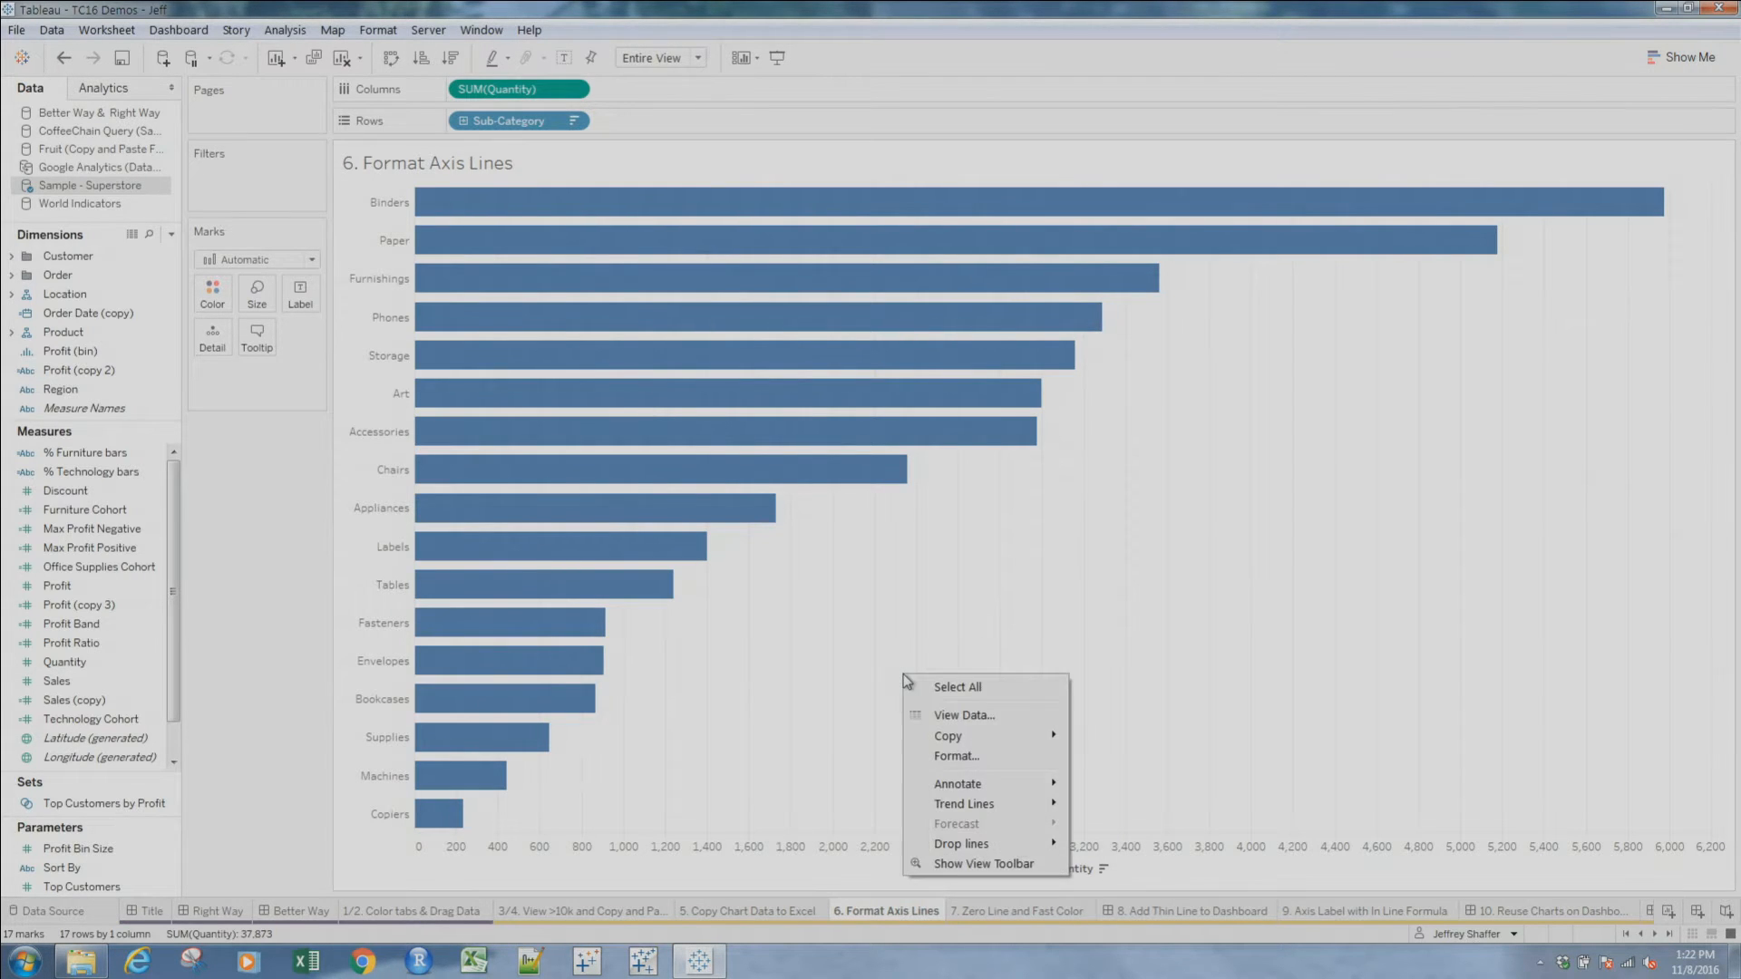
click(956, 759)
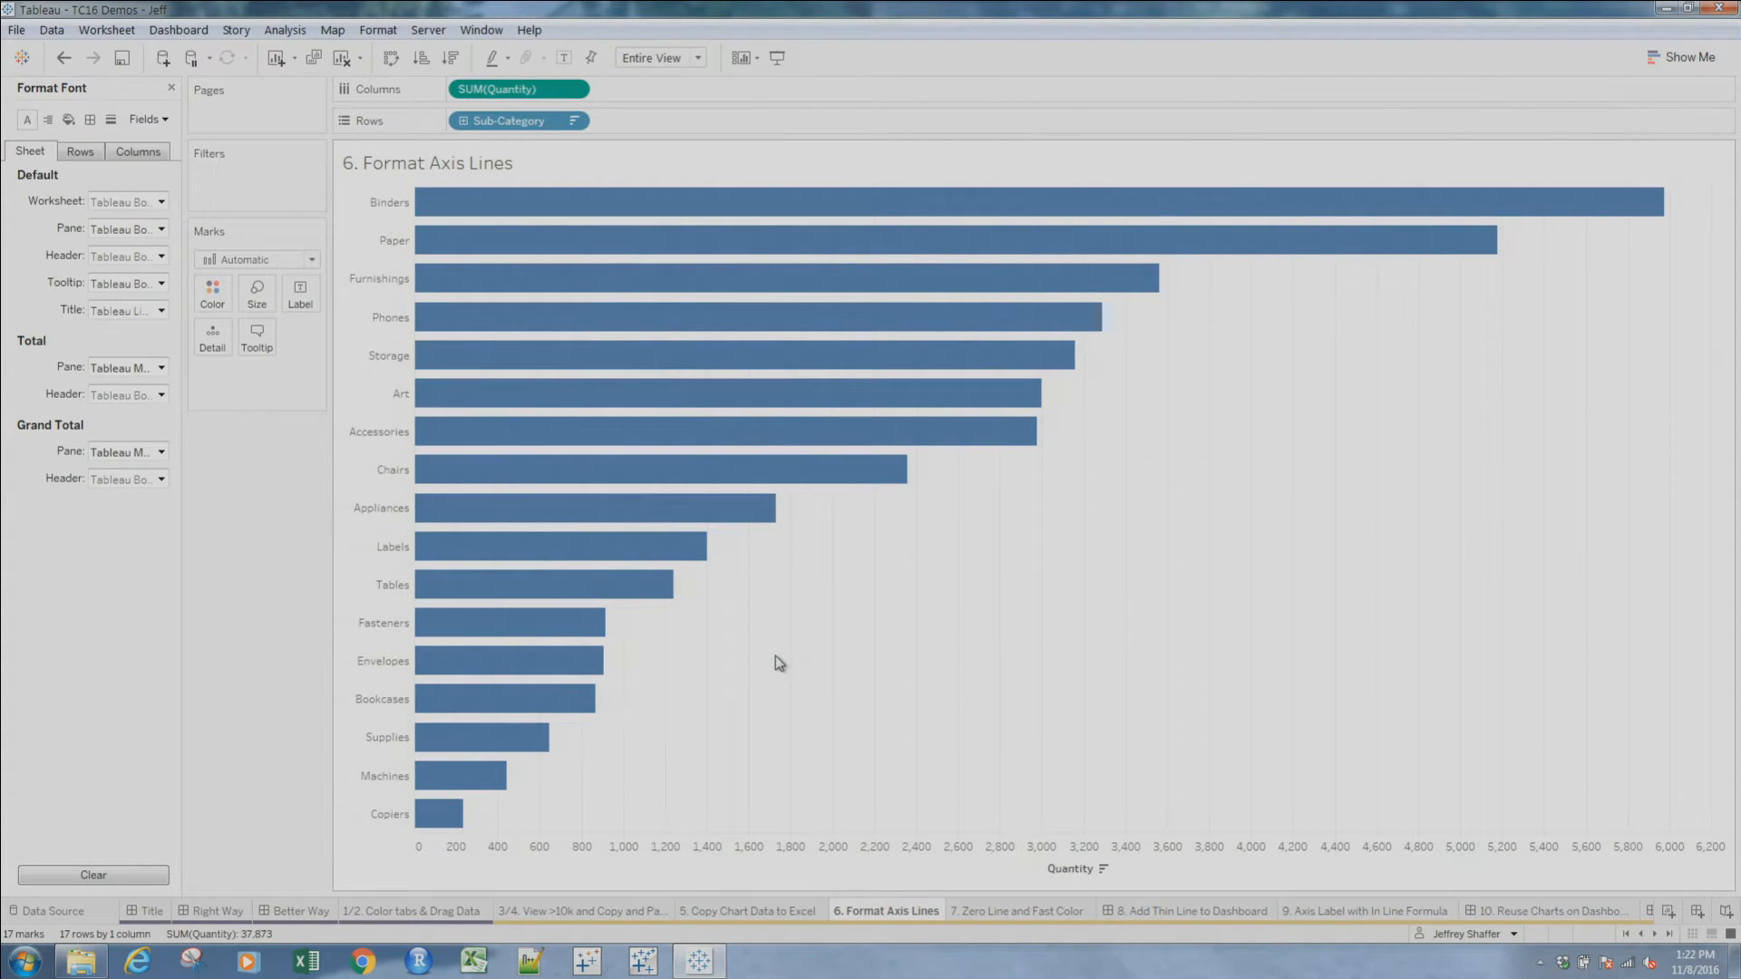
click(90, 120)
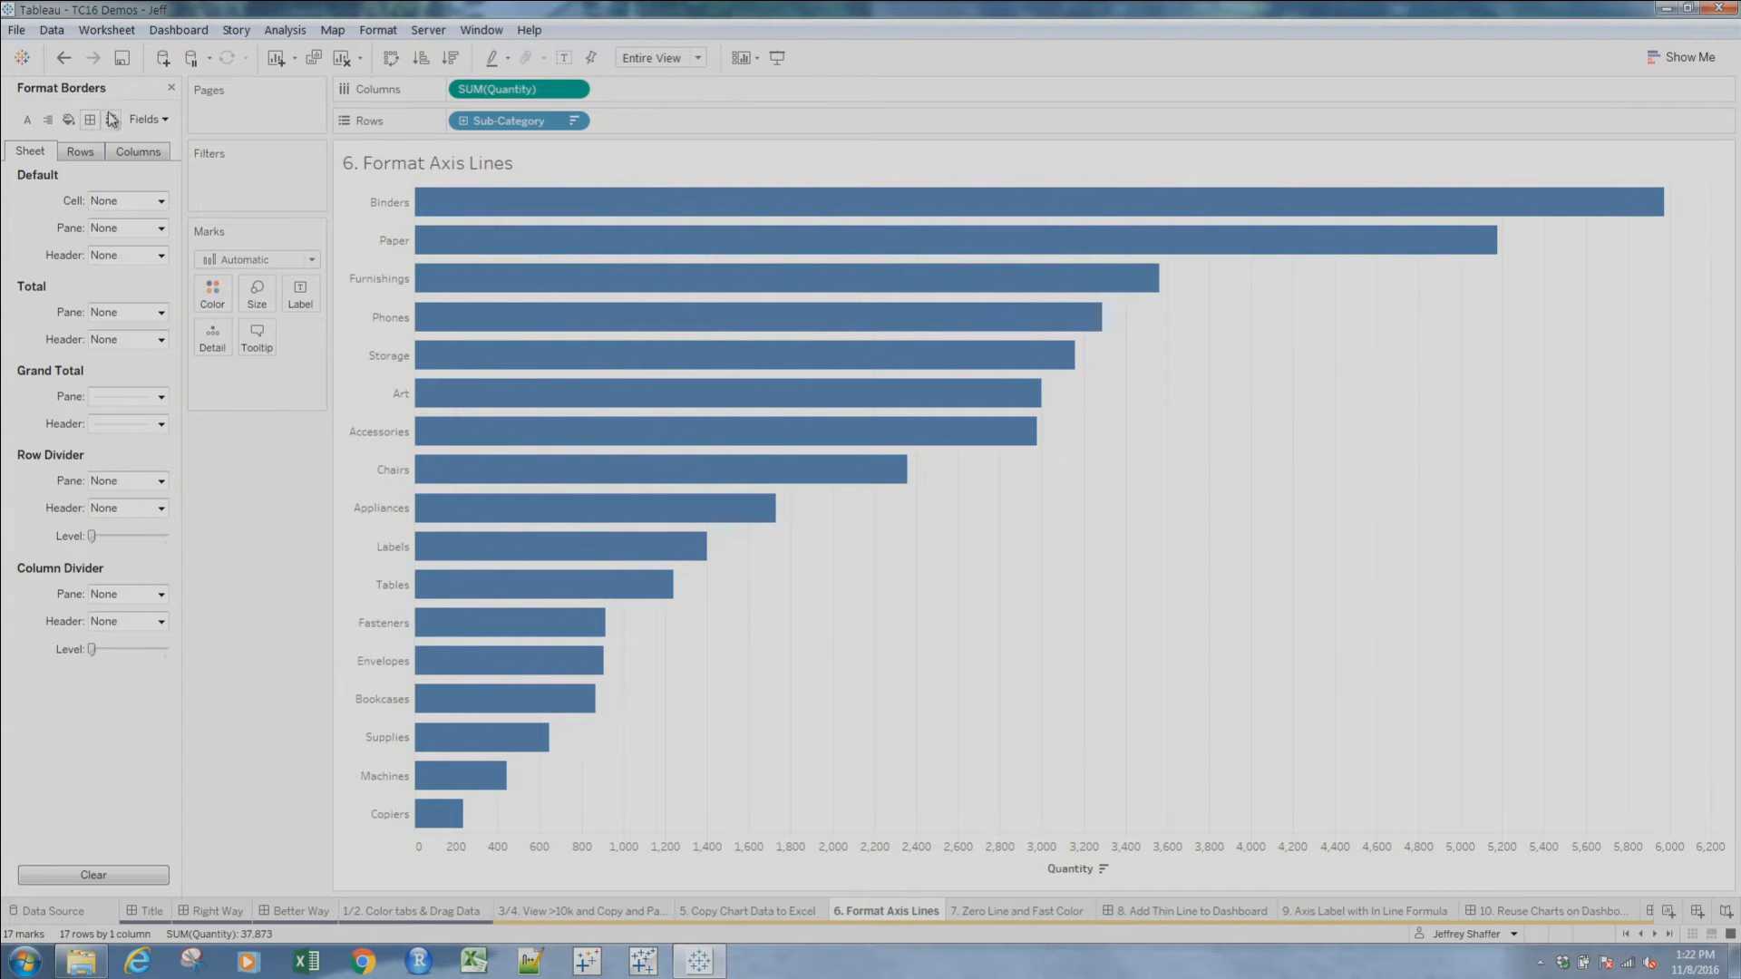
click(111, 119)
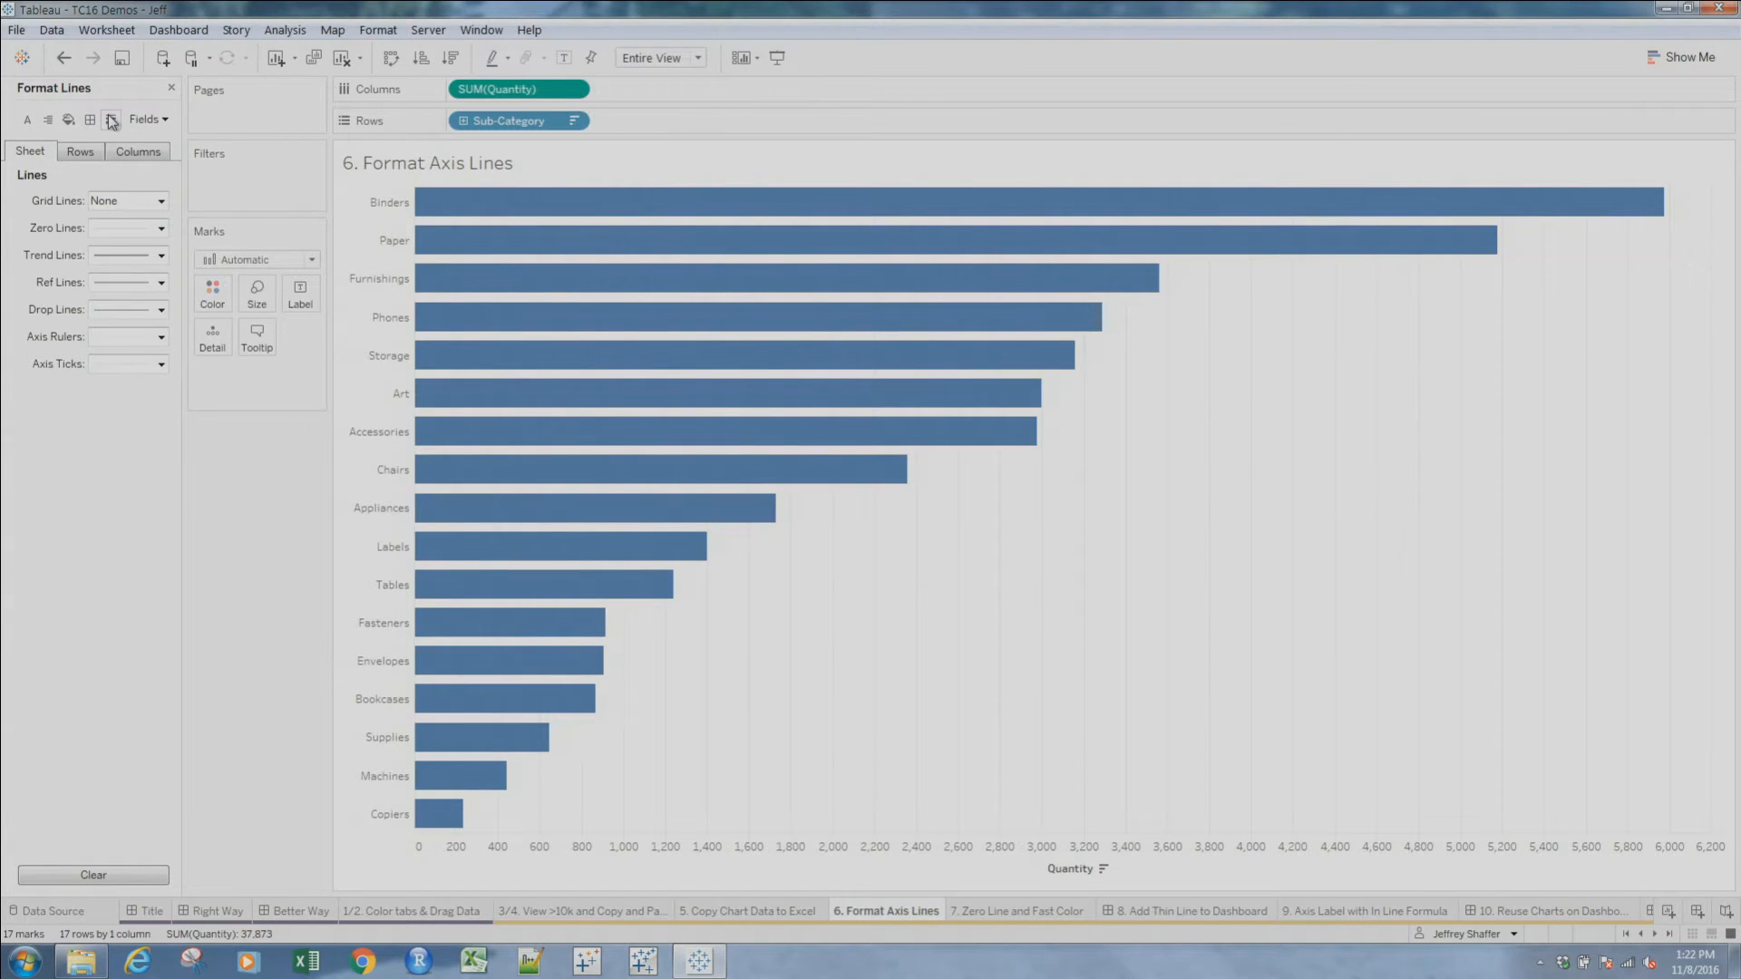
click(163, 338)
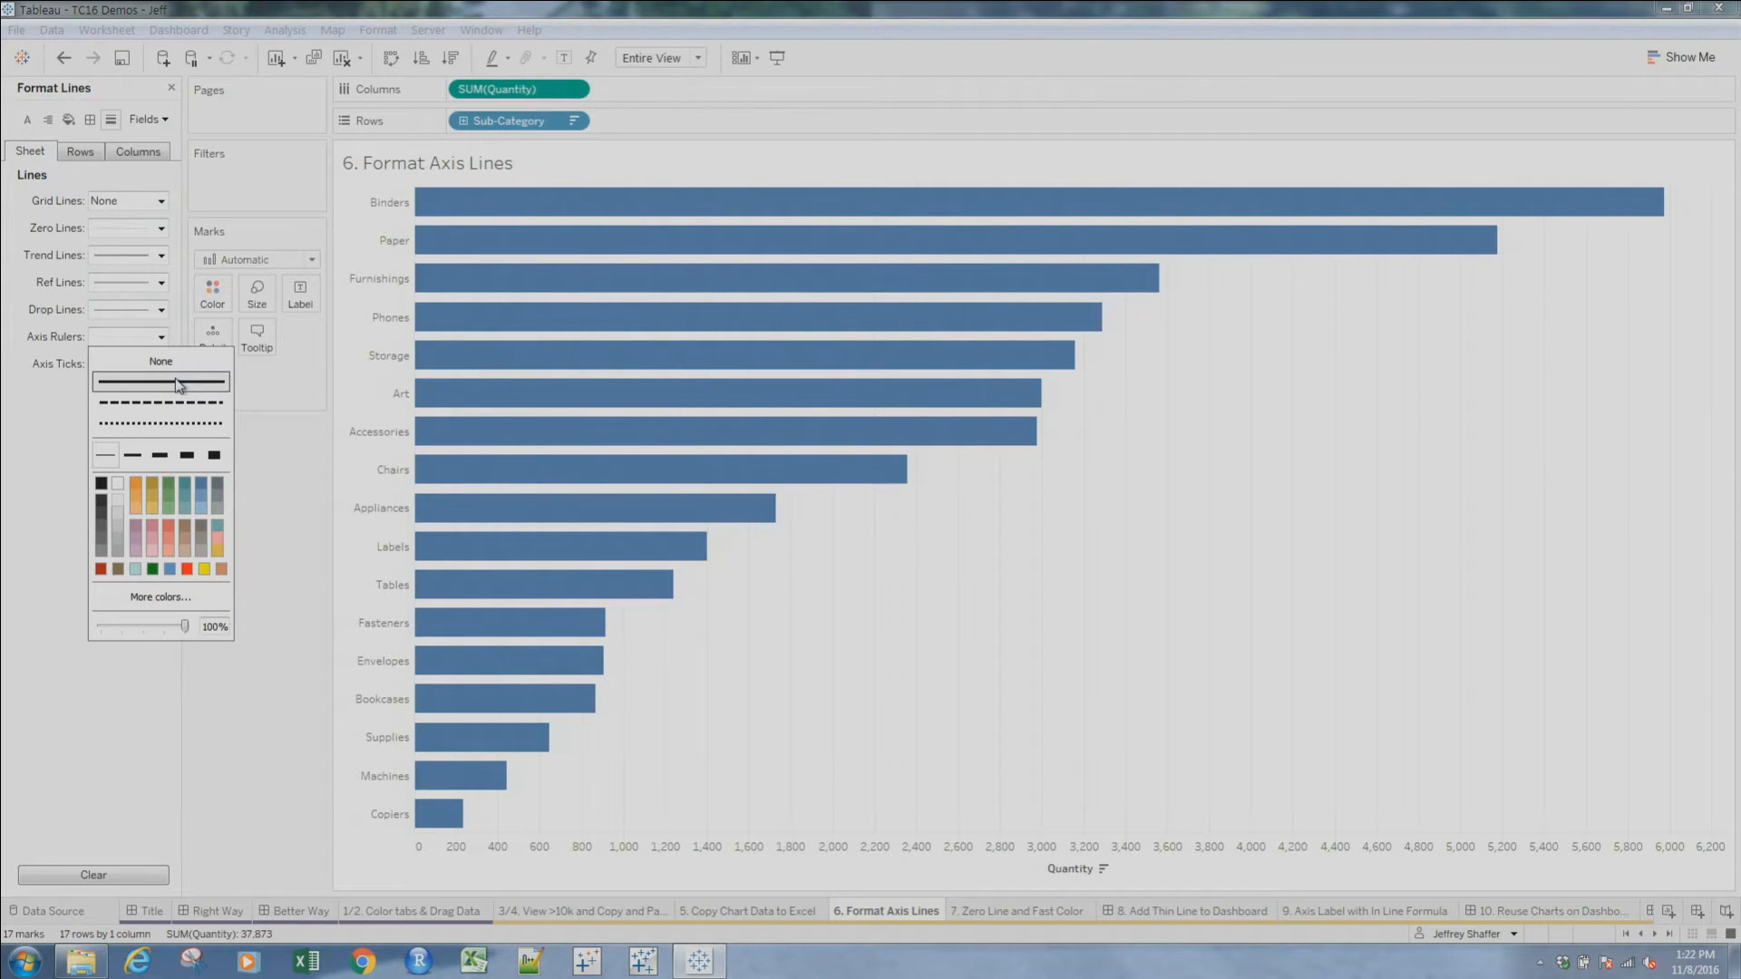
click(104, 500)
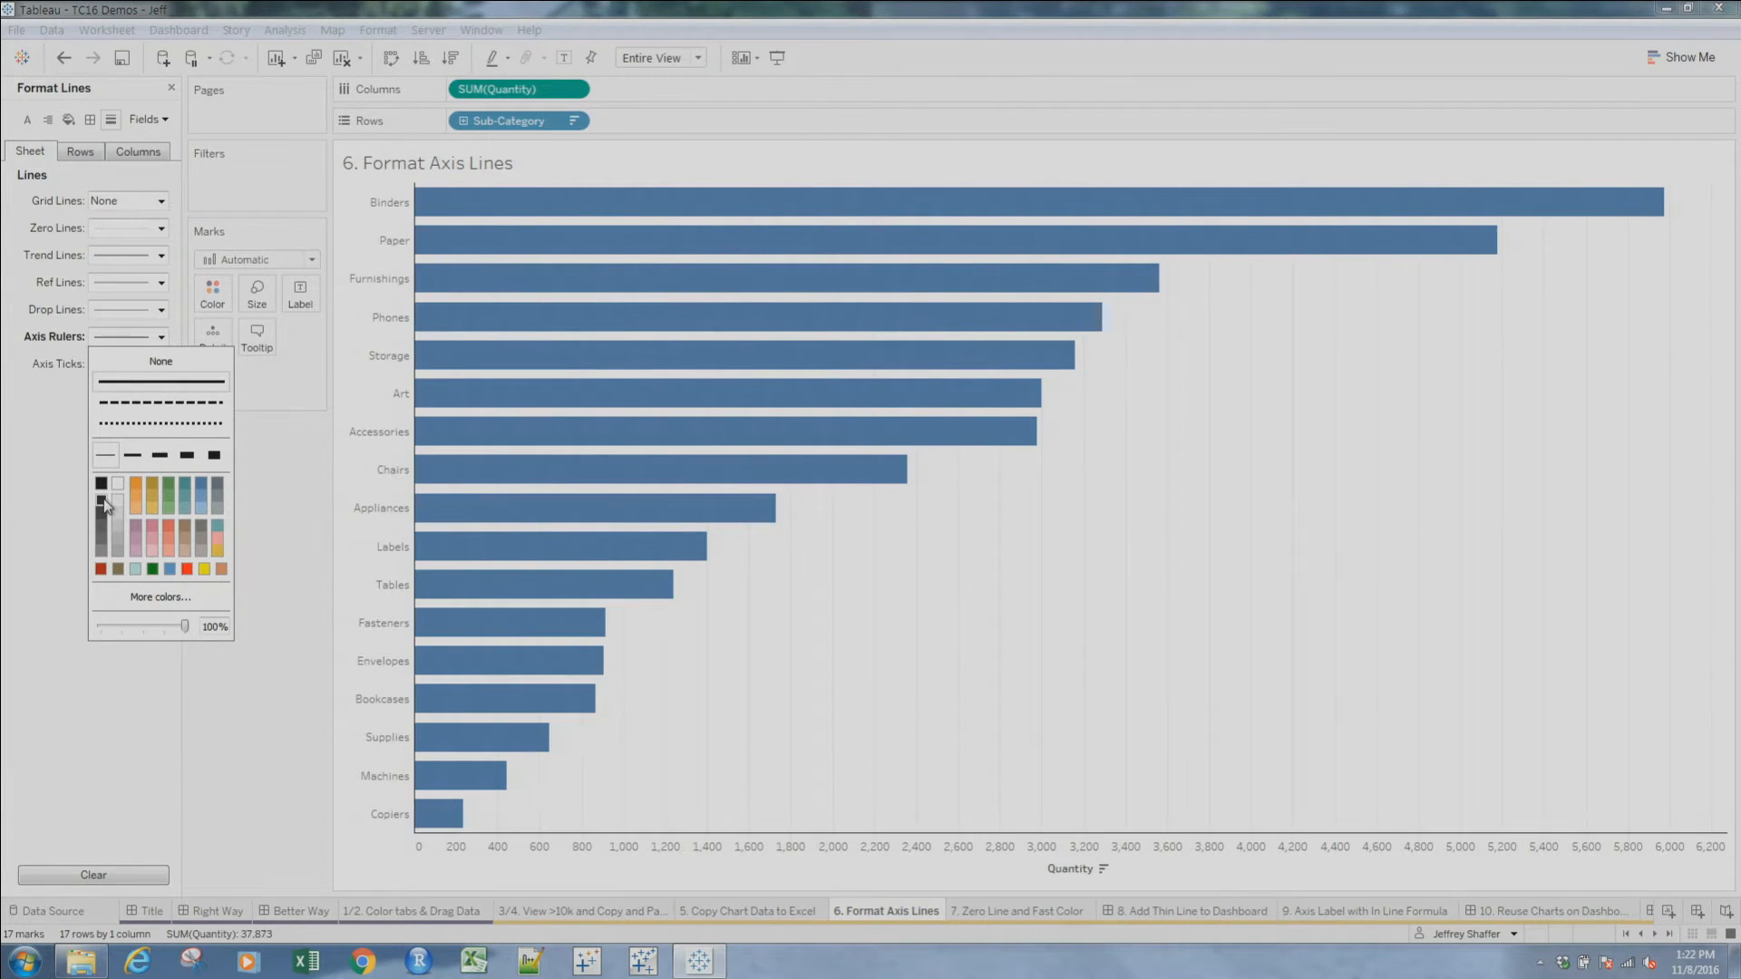
click(187, 455)
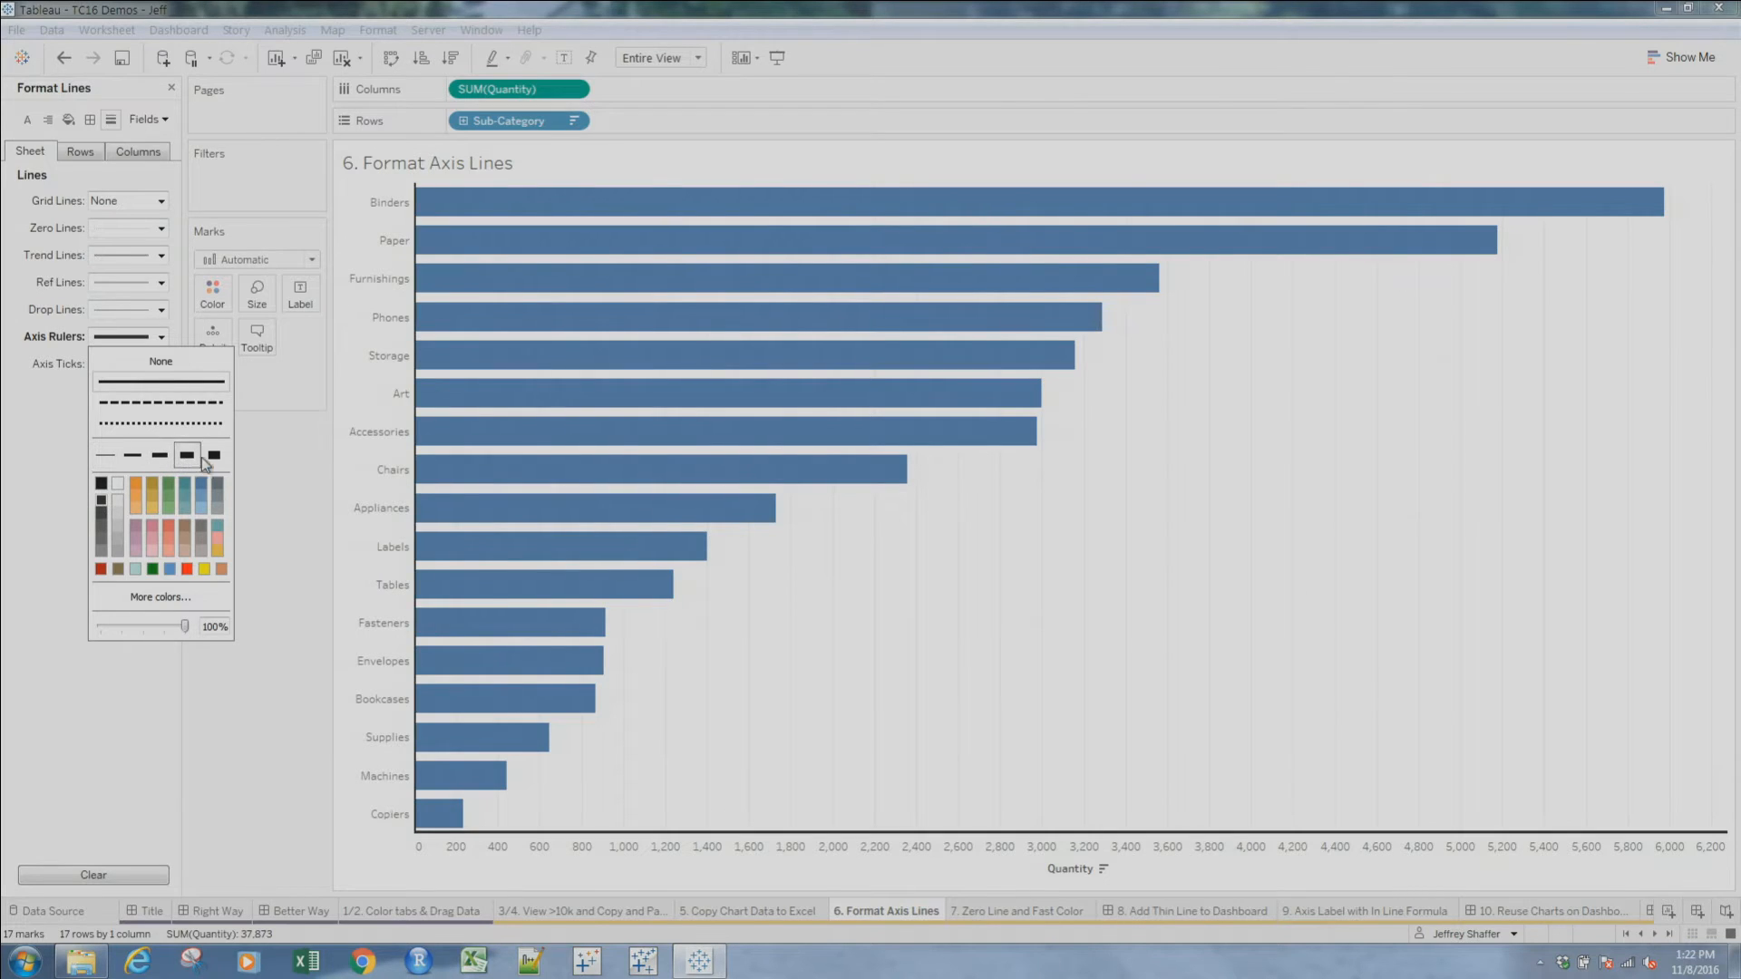
click(214, 455)
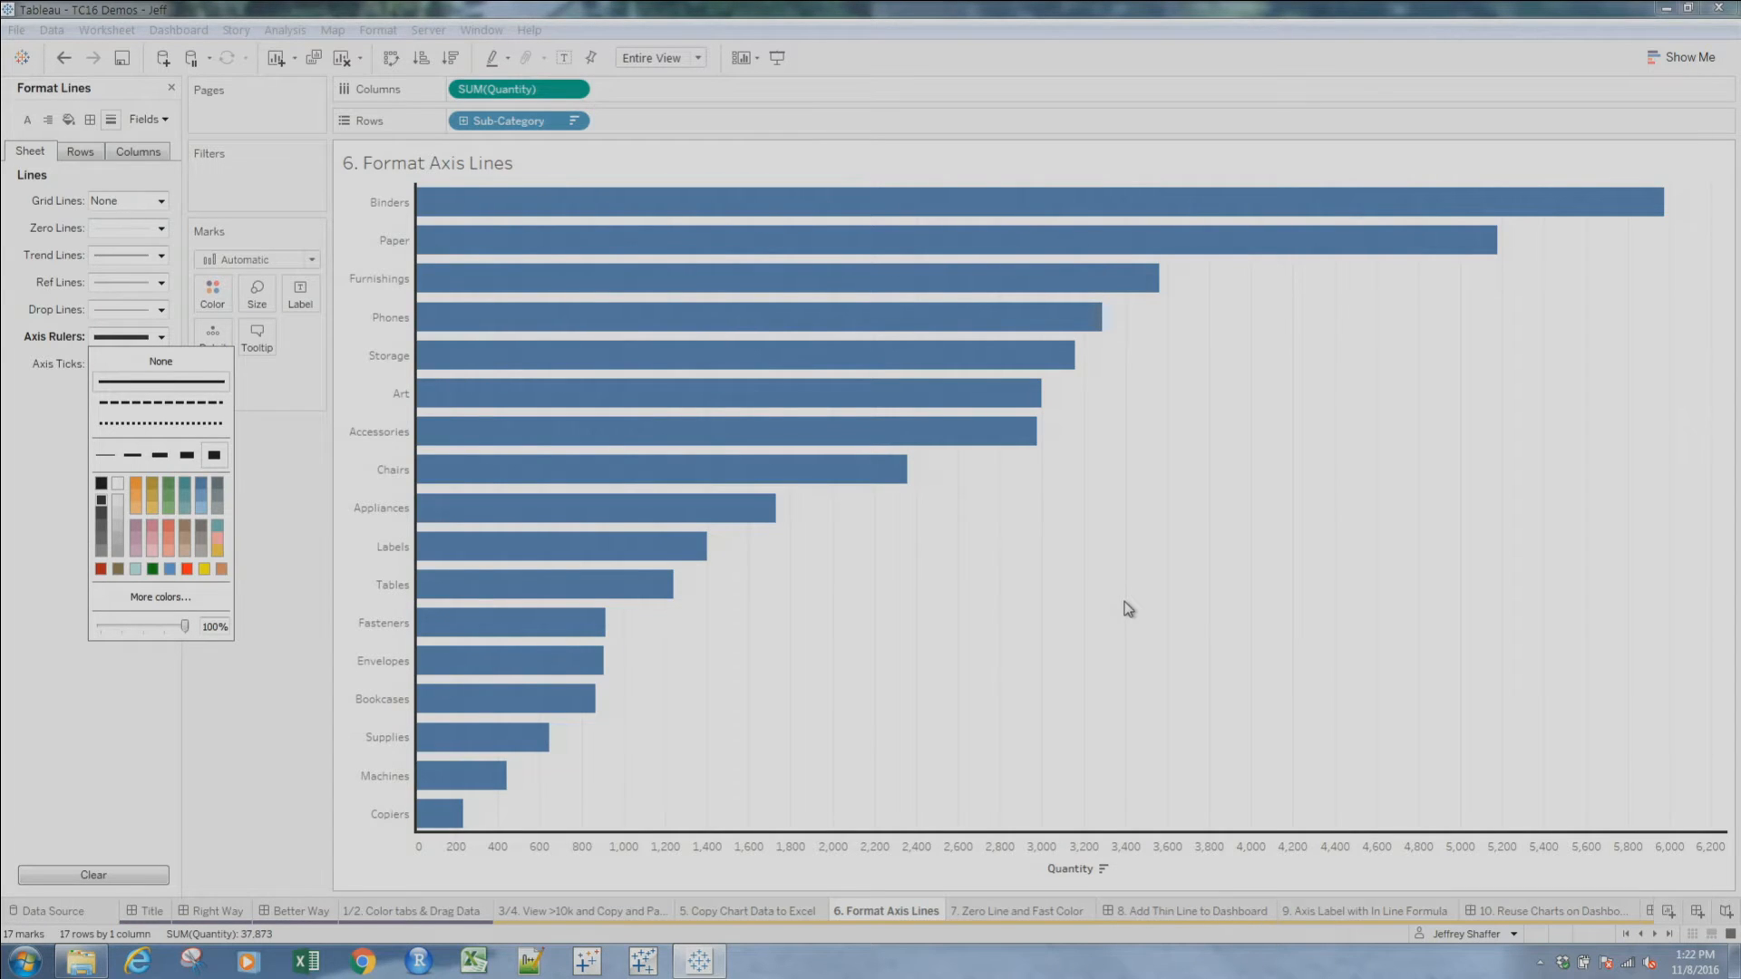
Go to the "7. Zero Line and Fast Color" sheet and format its zero line as solid red at the thickest weight
click(1005, 912)
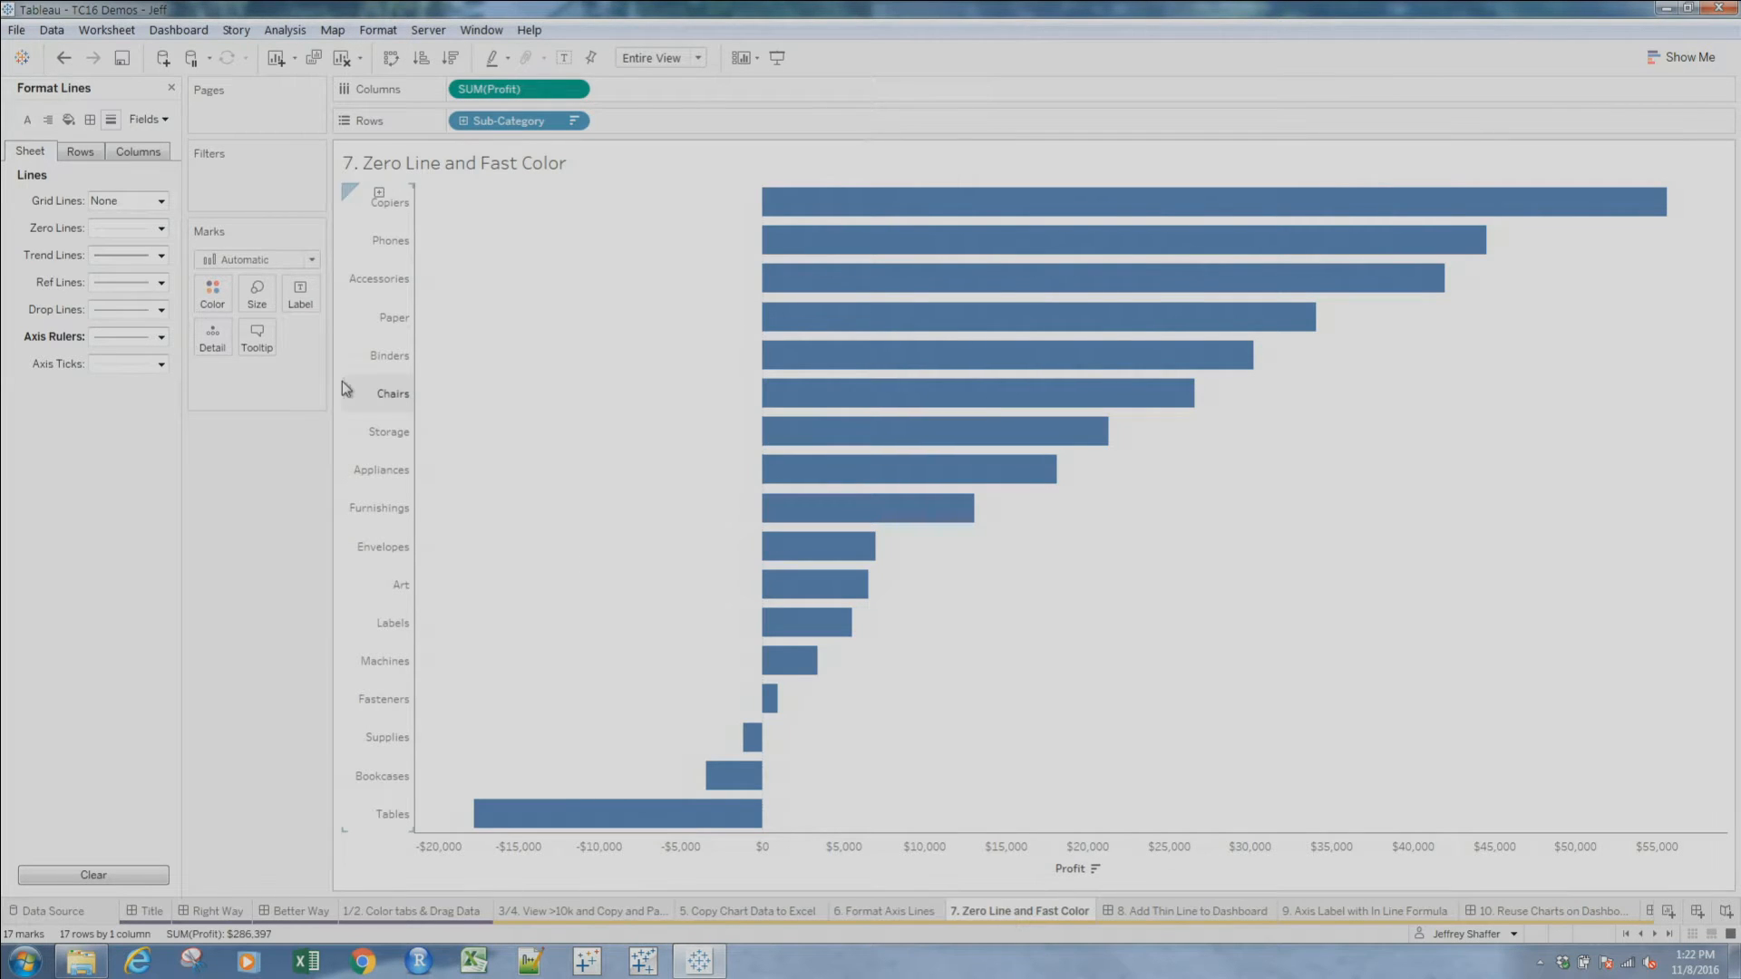
click(163, 341)
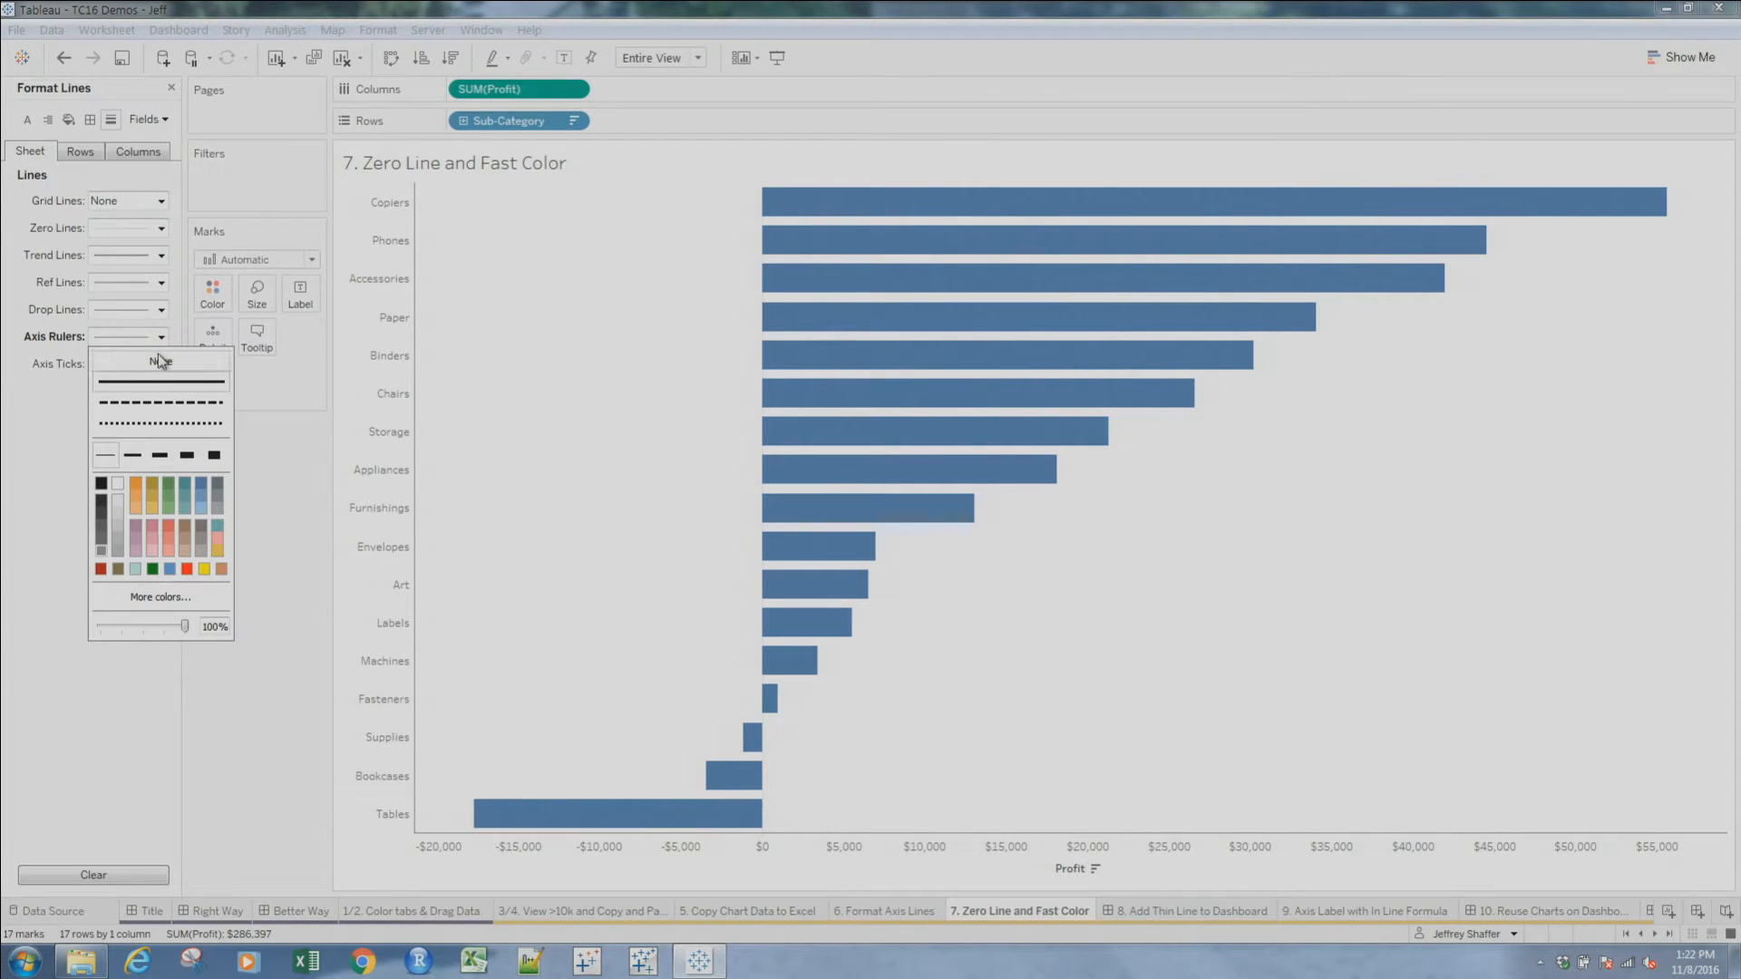
click(160, 228)
click(166, 271)
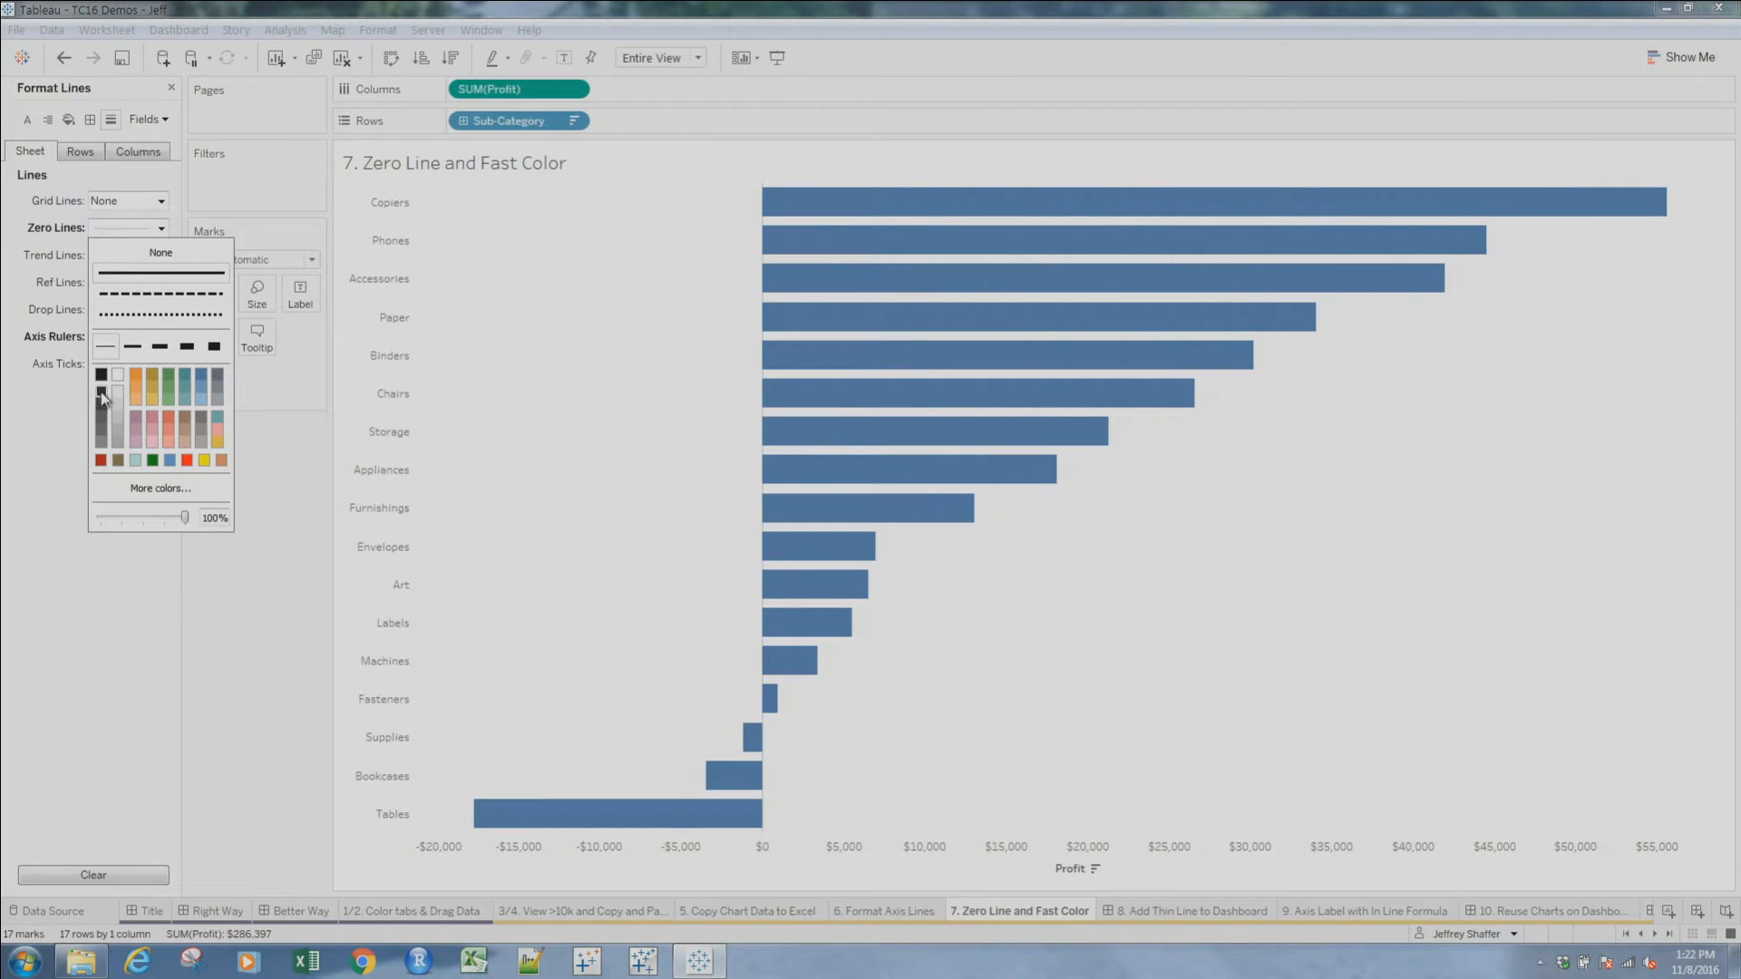
click(101, 461)
click(222, 347)
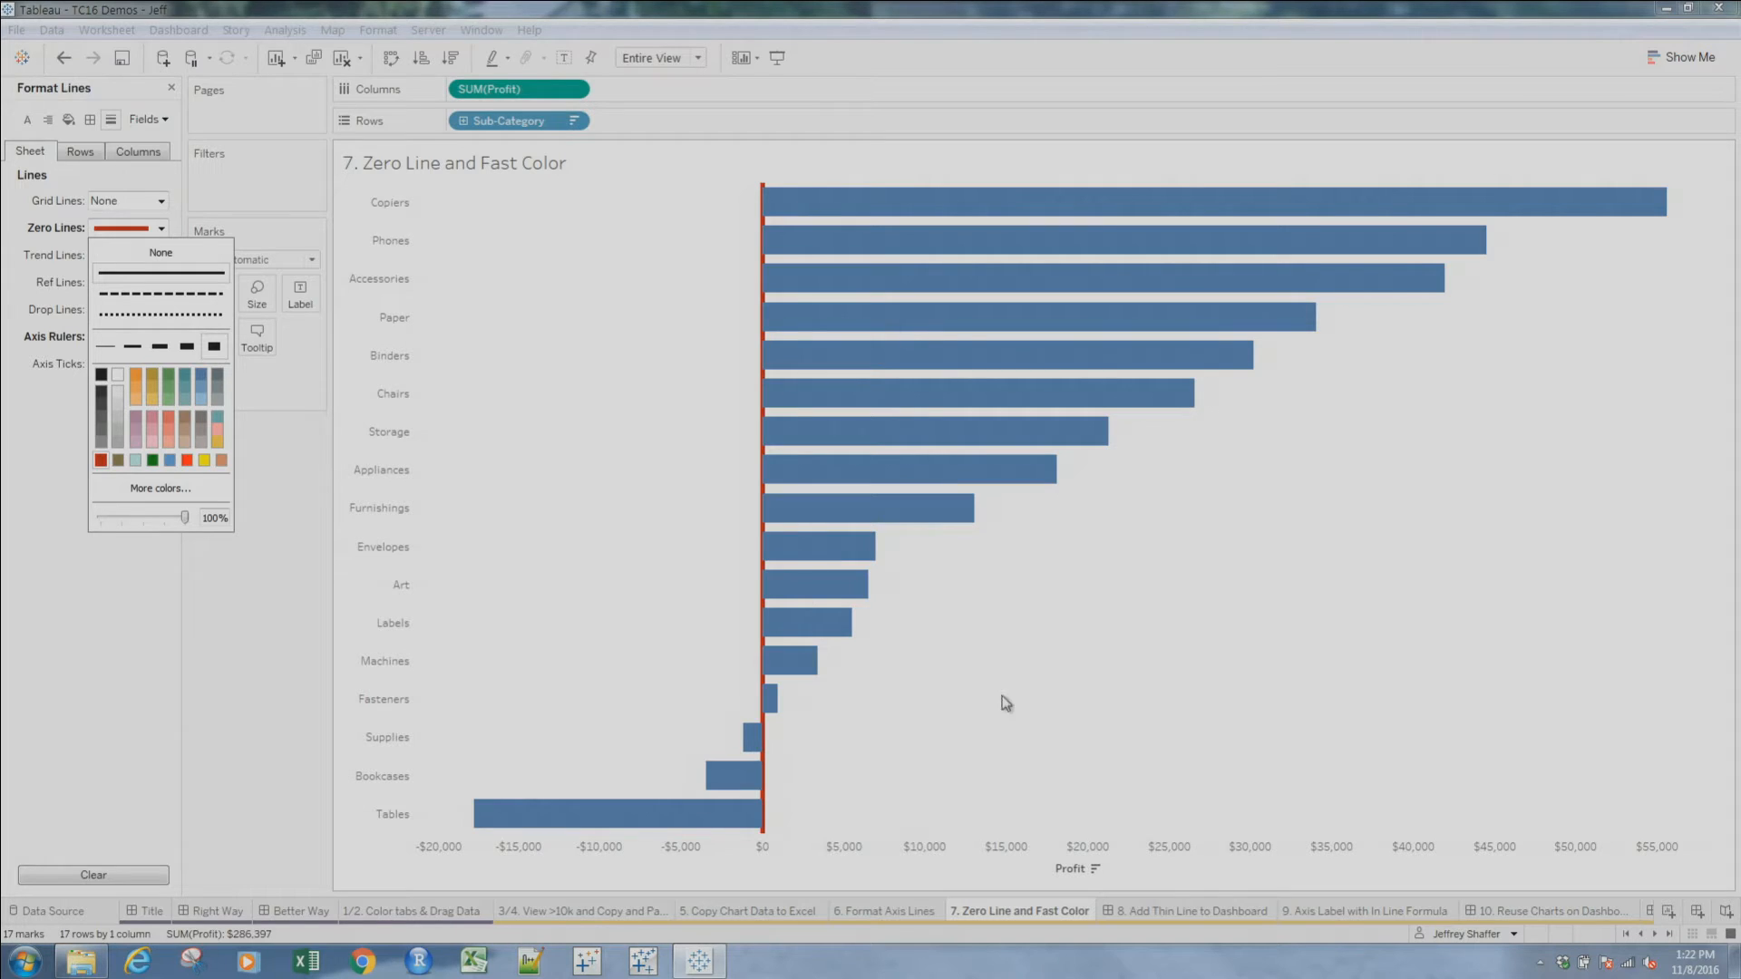
Go to the "8. Add Thin Line to Dashboard" dashboard and reduce the title text object's height by raising its lower edge
click(1195, 912)
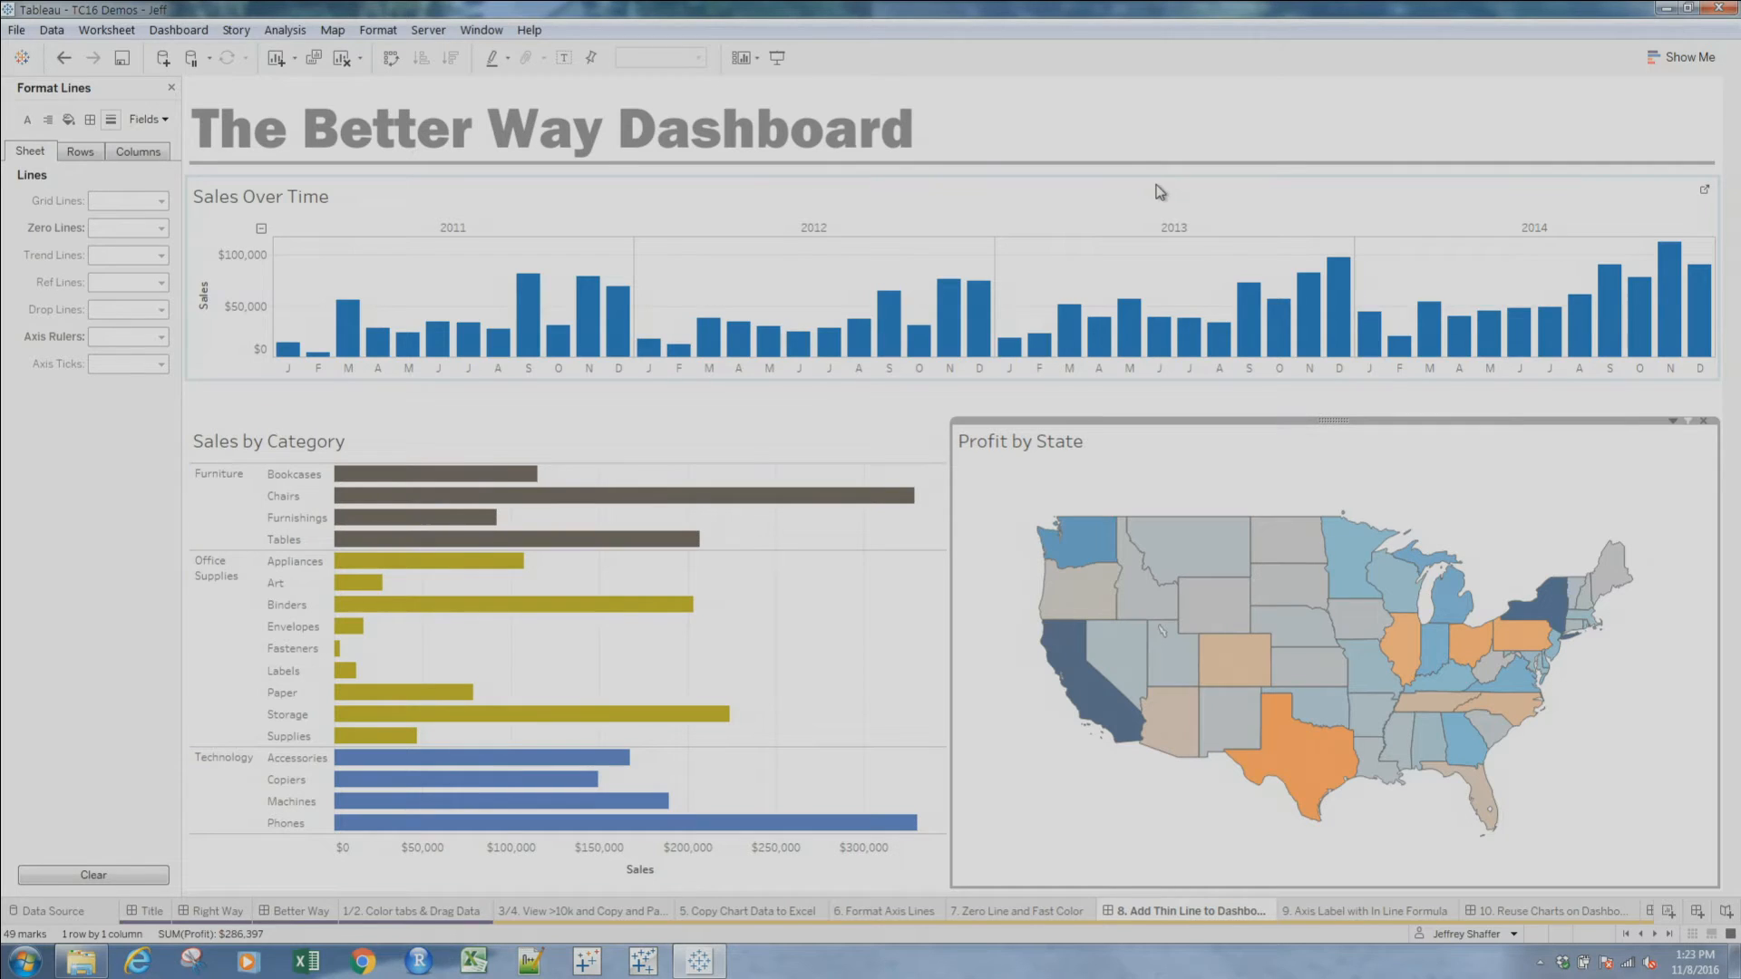
click(1184, 172)
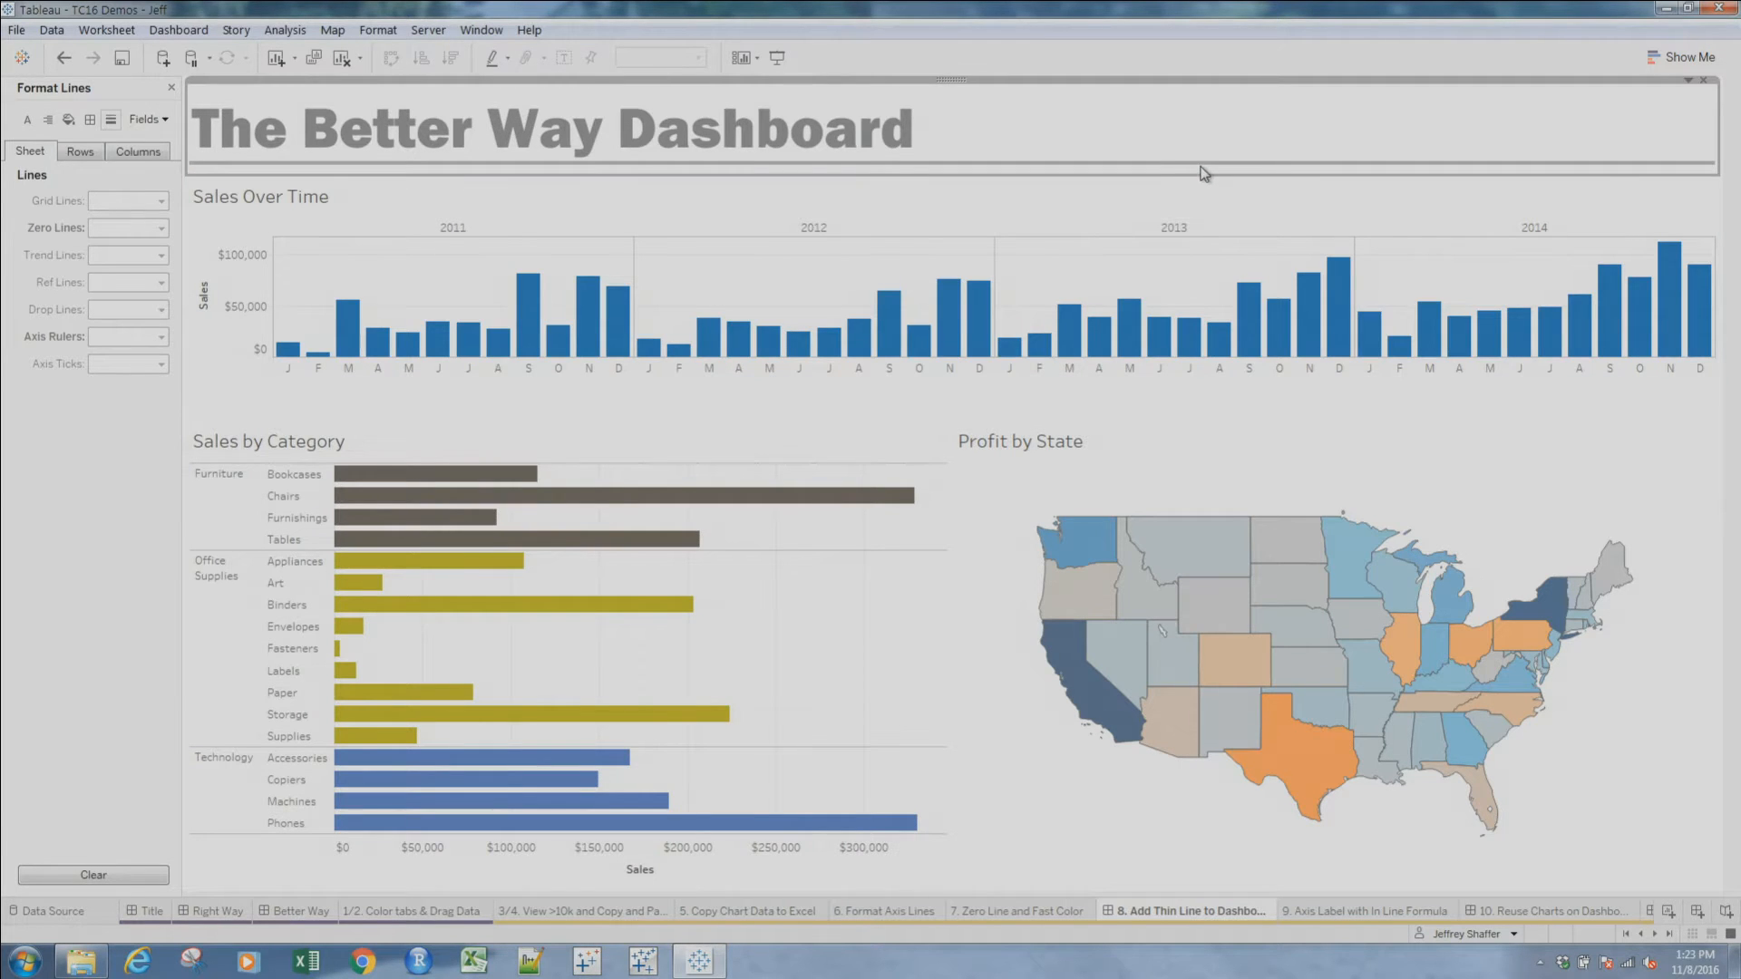
double_click(1205, 173)
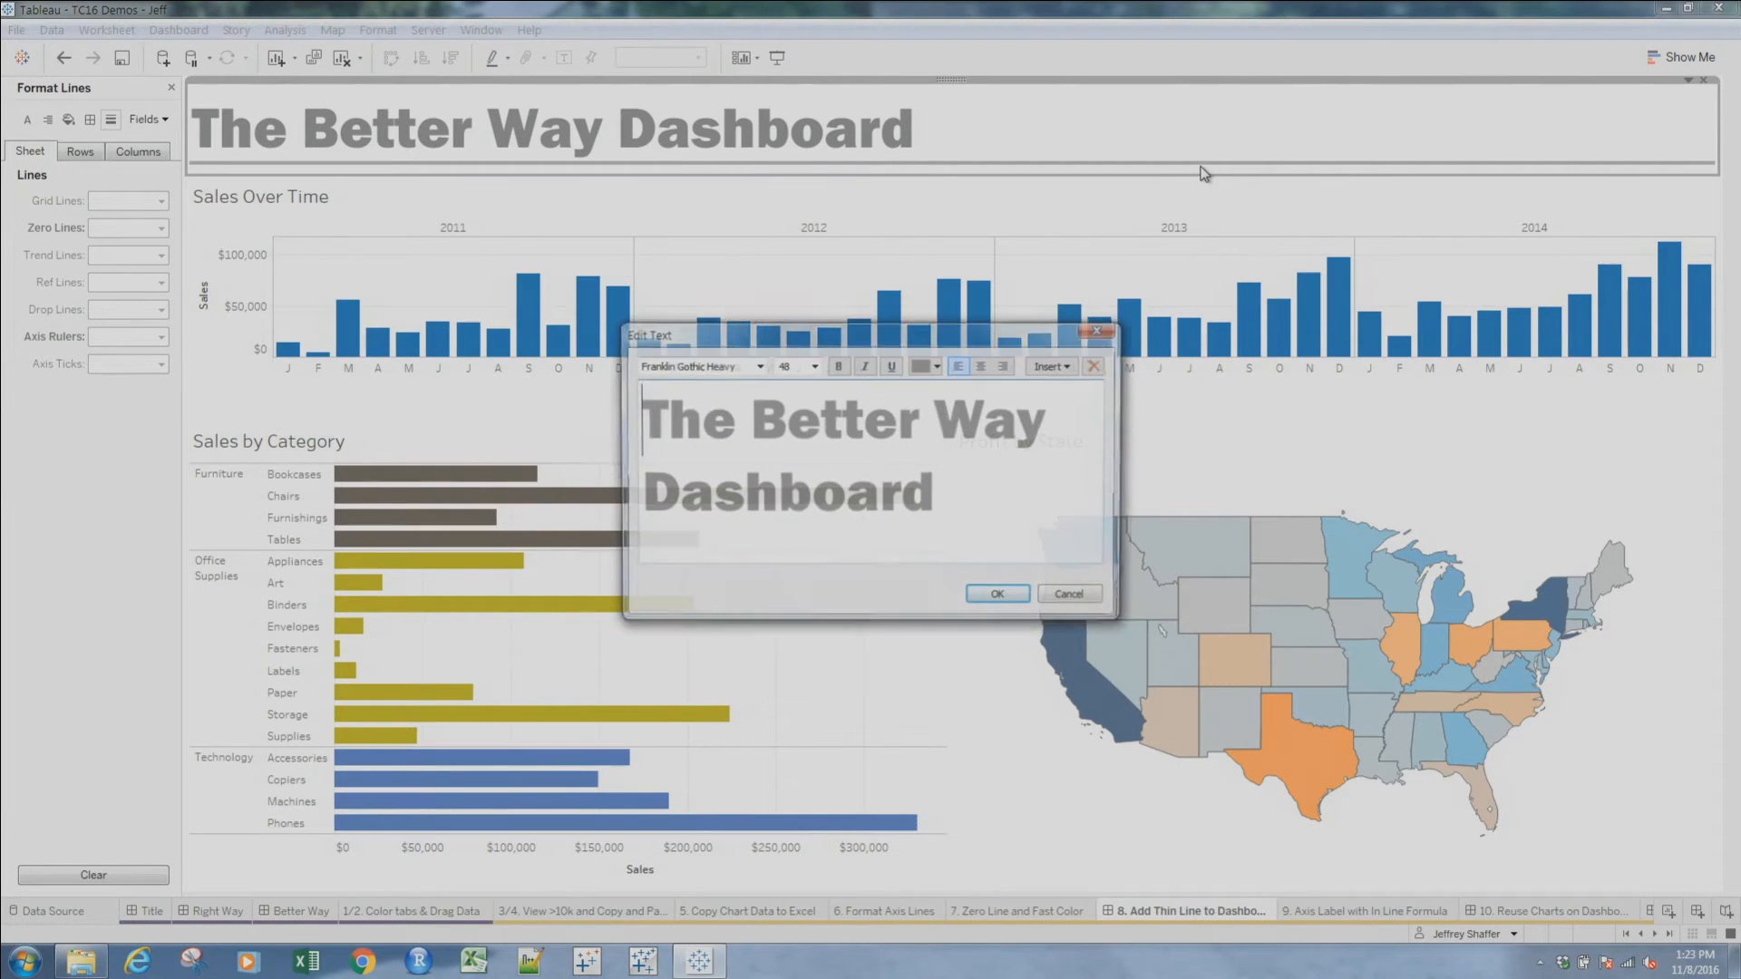
click(1014, 590)
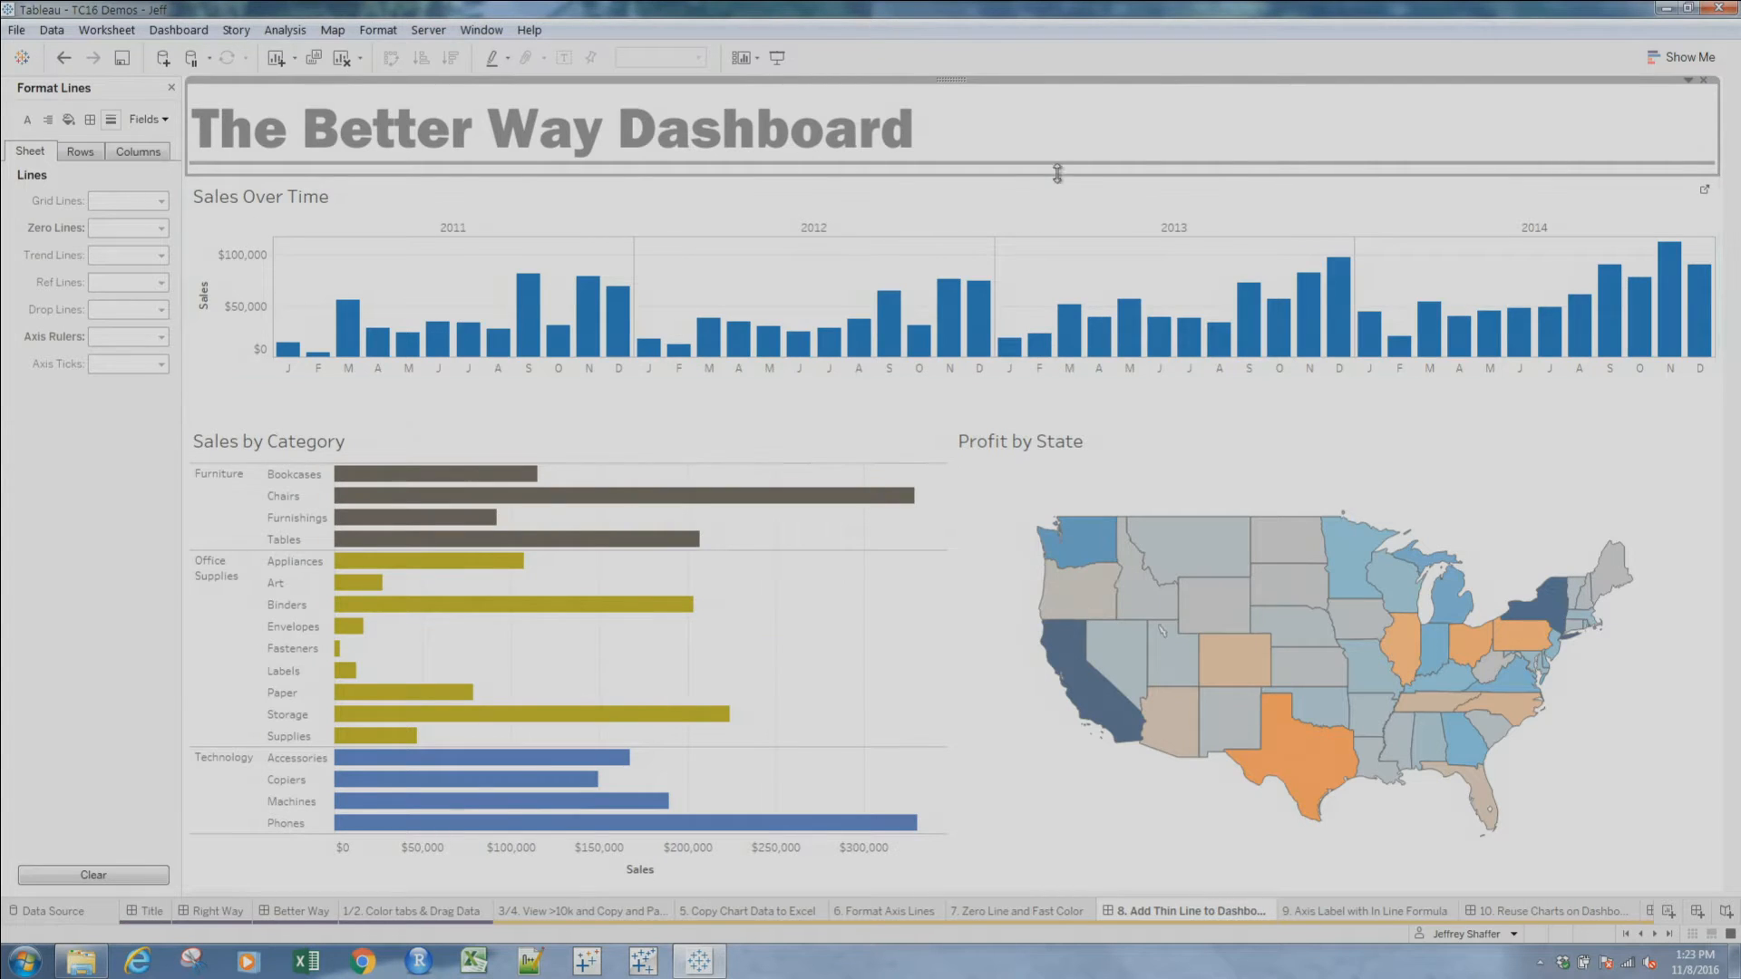
drag(1055, 176, 1117, 168)
click(1122, 168)
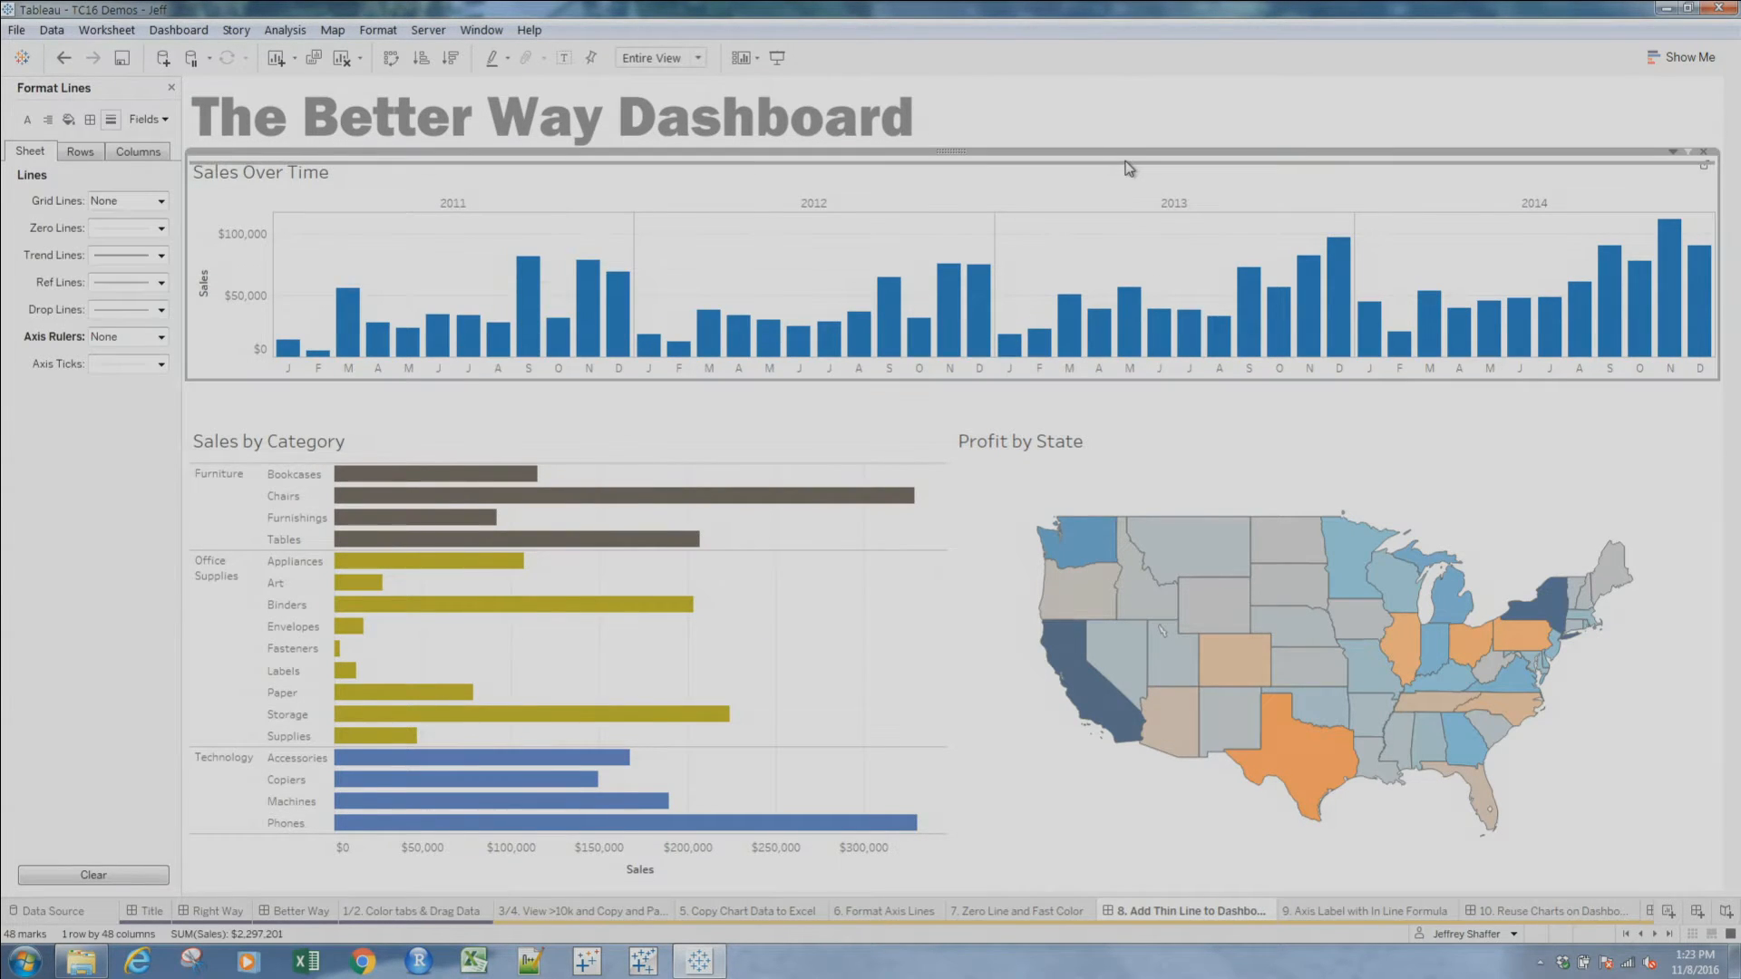
double_click(1129, 168)
click(1000, 596)
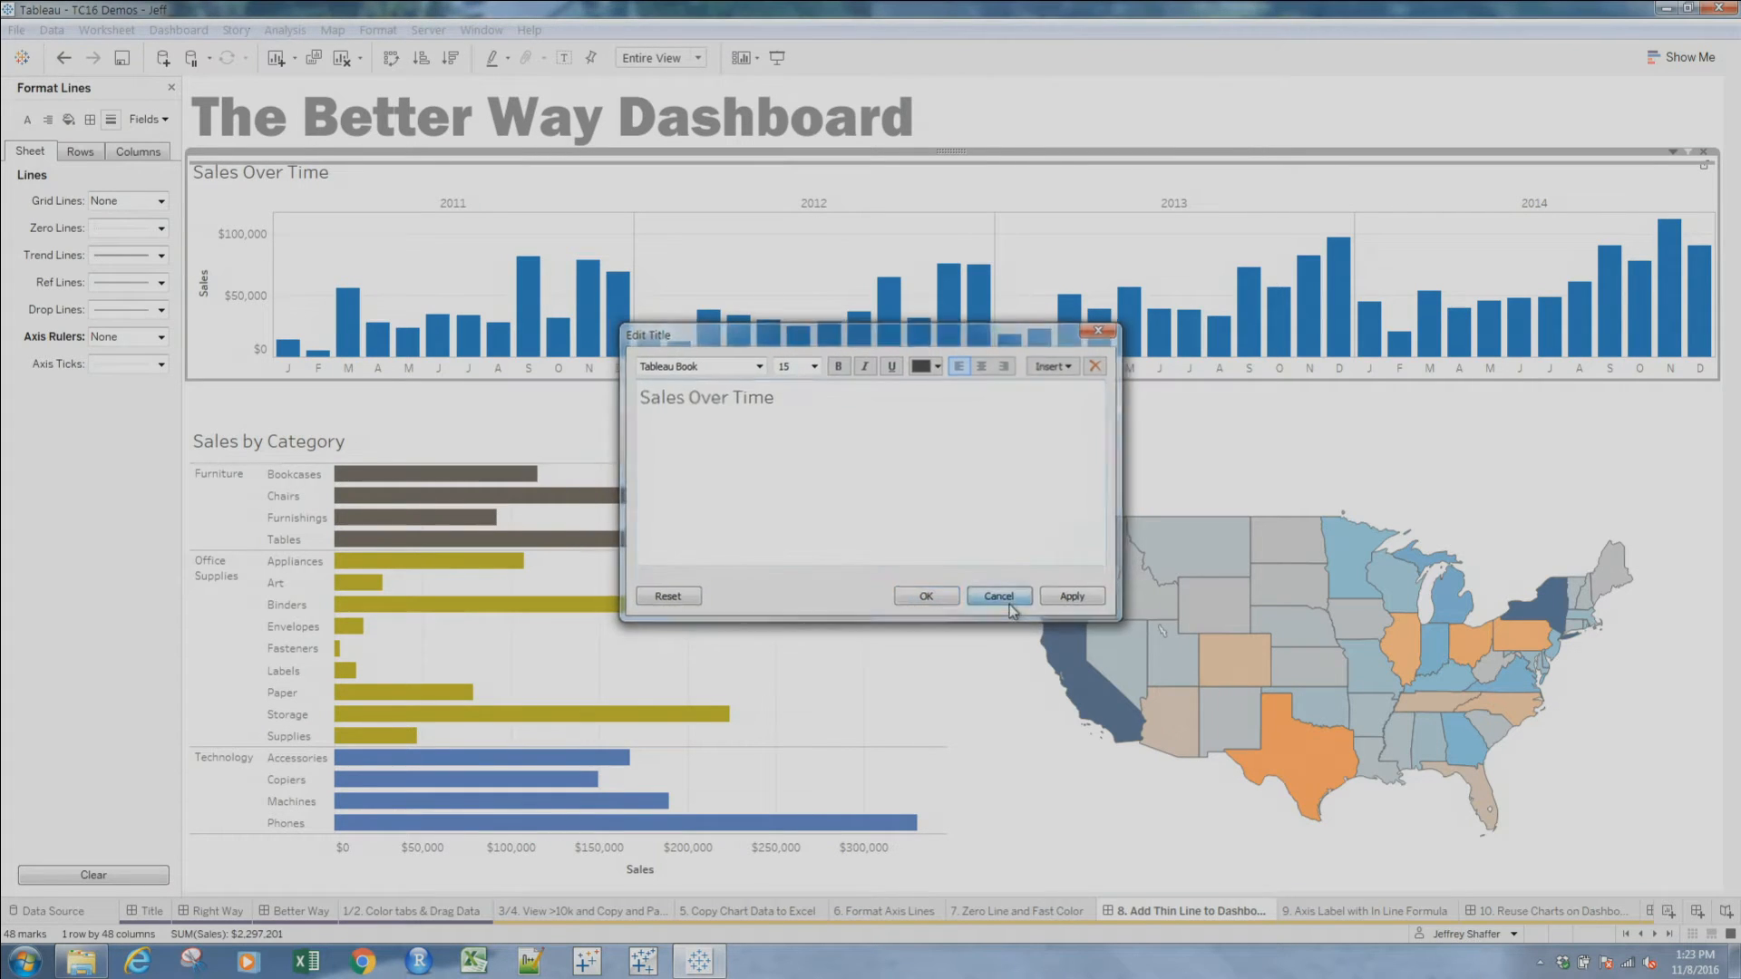
Select the thin gray line under the dashboard title and examine its layout position and size
click(1220, 167)
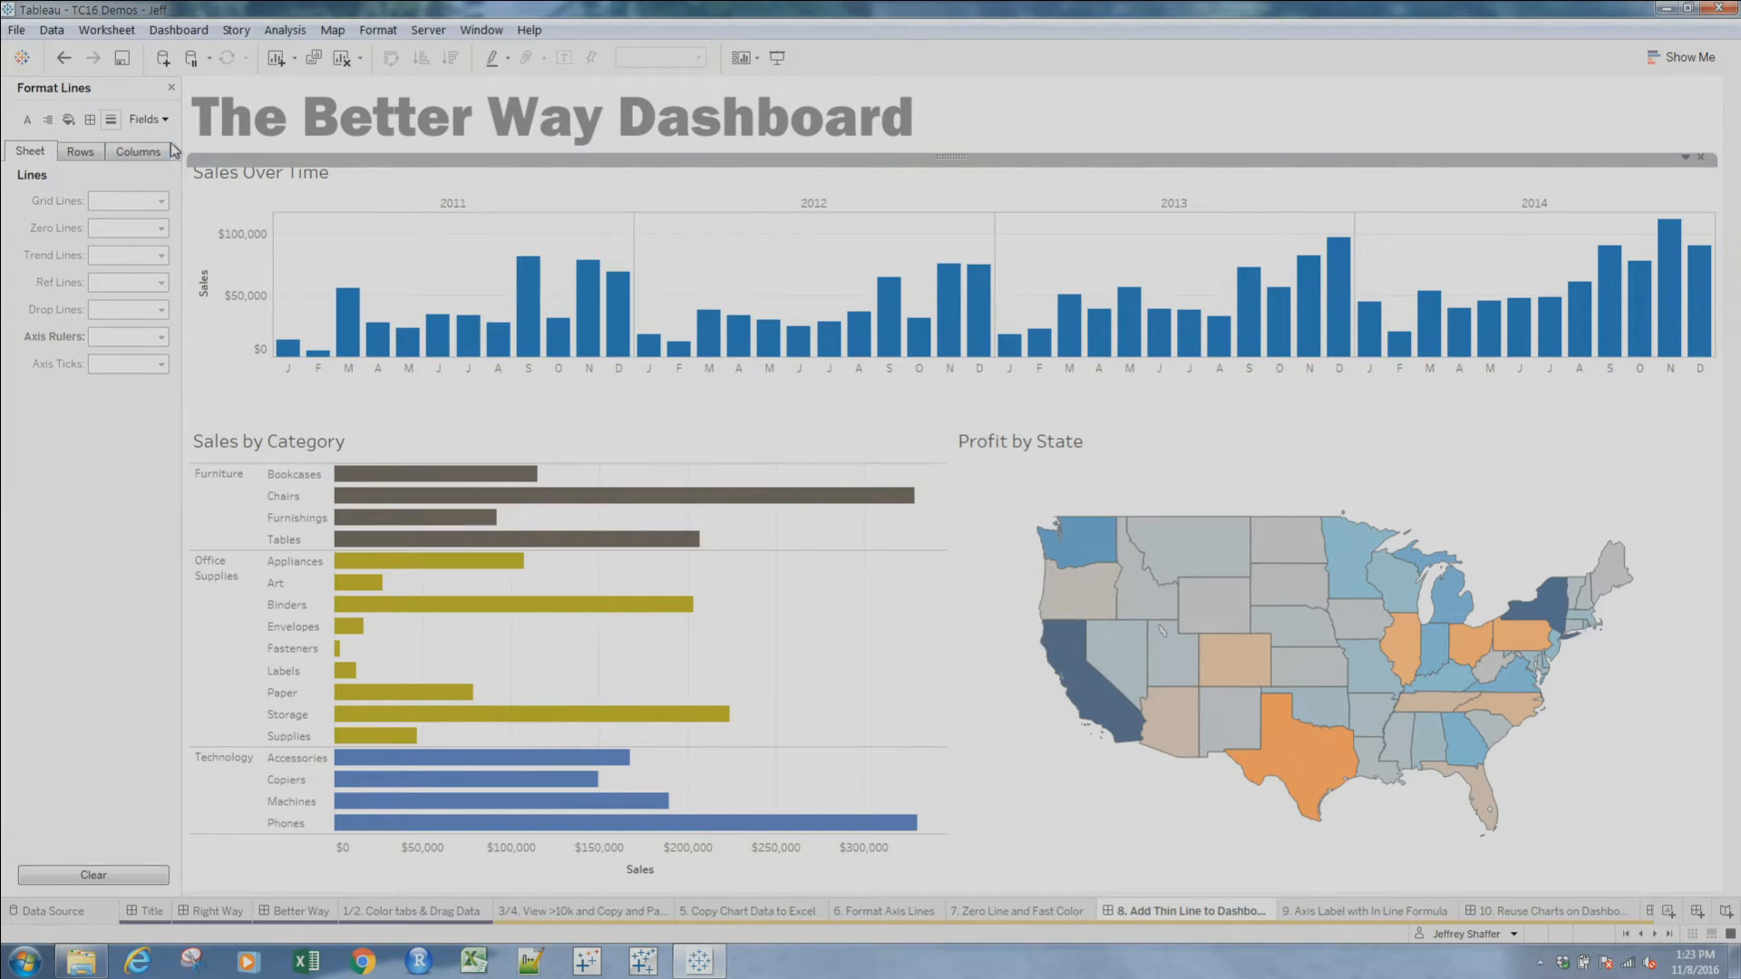
click(170, 87)
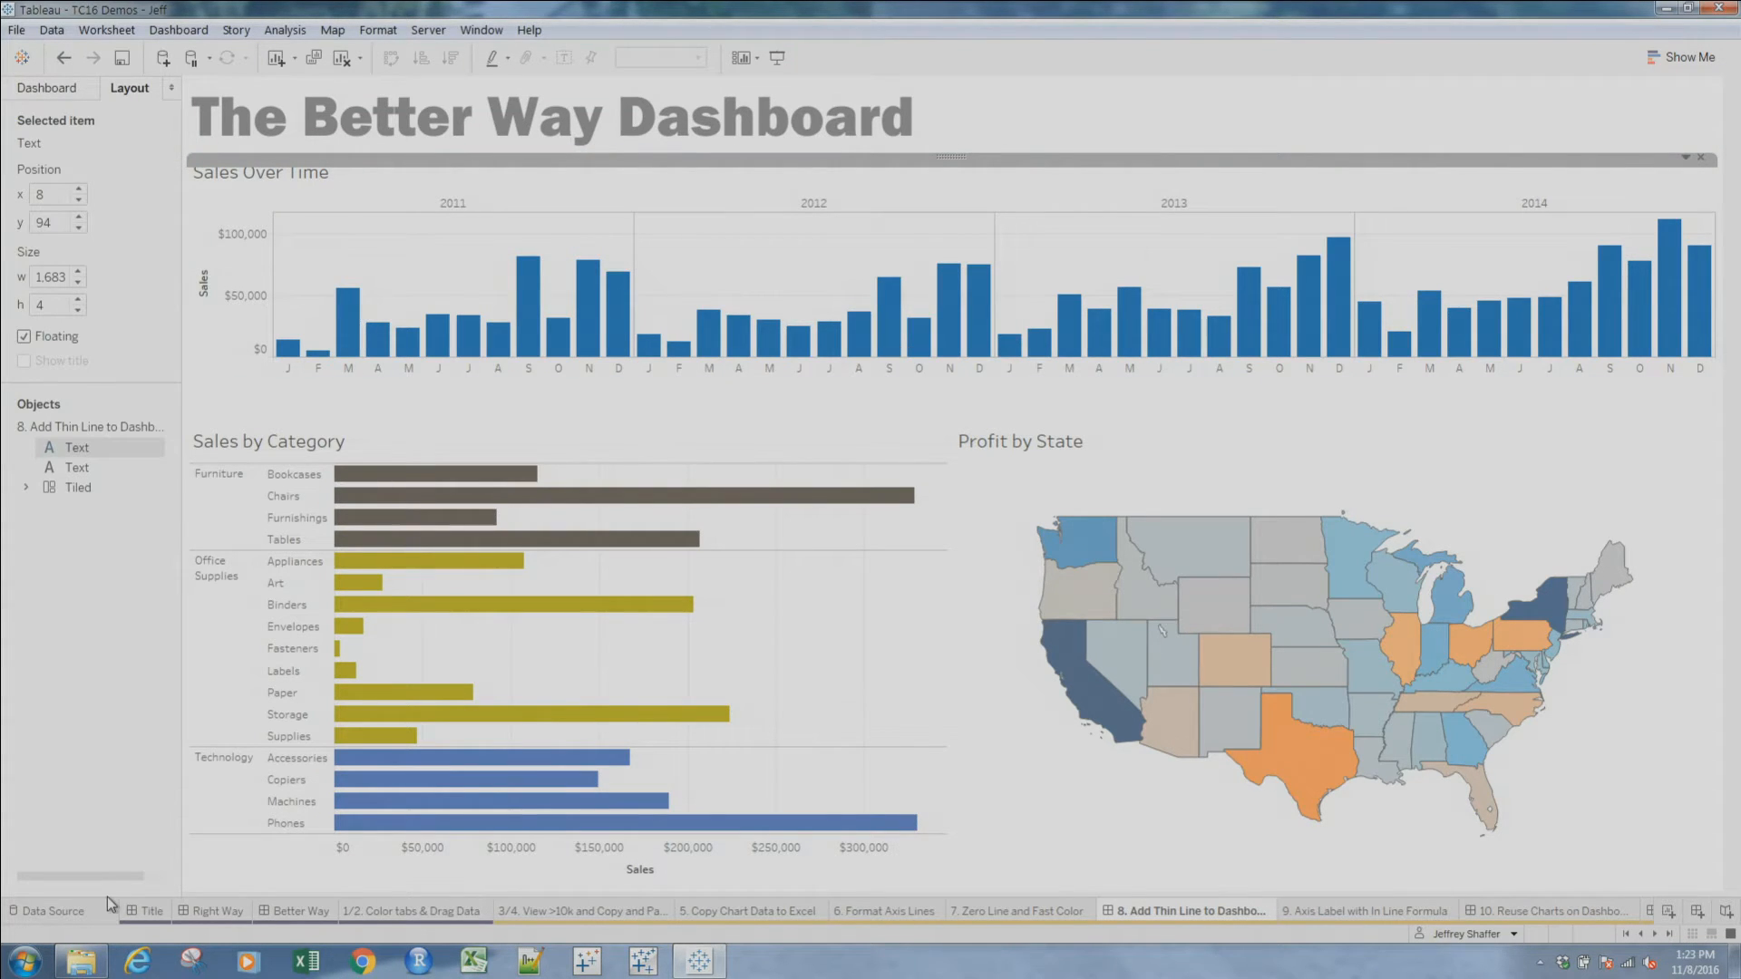
Add a blank floating text object at the lower-left corner of the Sales Over Time chart
click(49, 90)
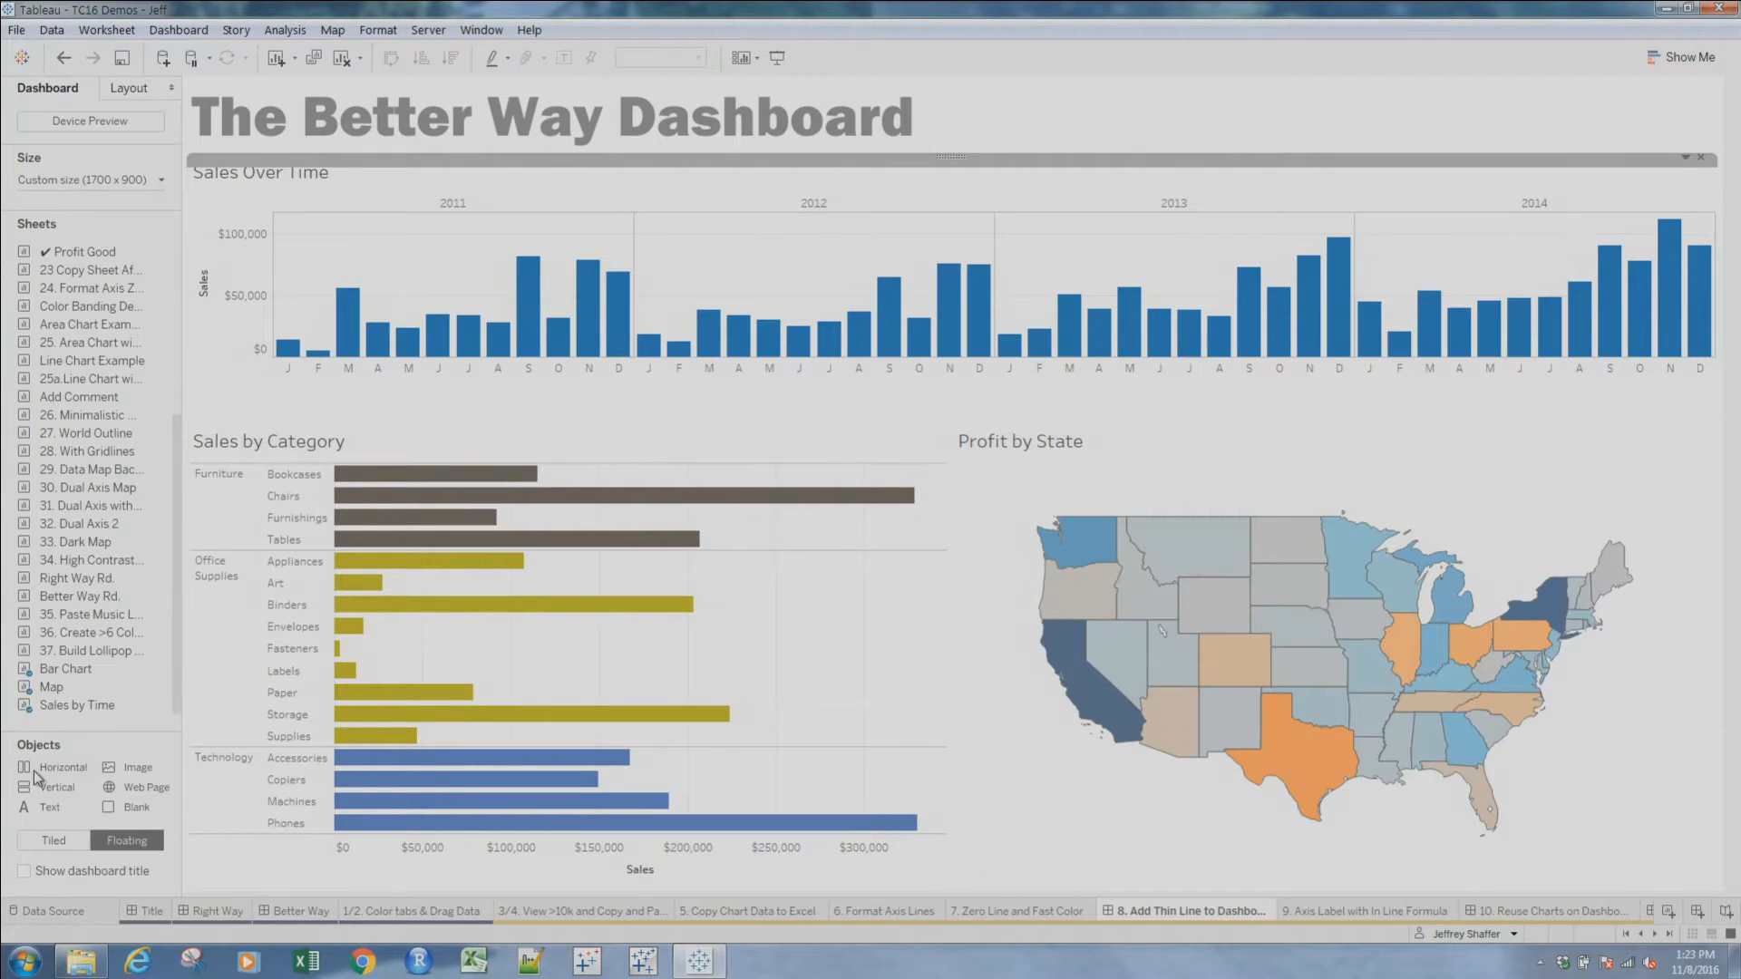
click(61, 847)
click(107, 847)
drag(52, 817, 200, 351)
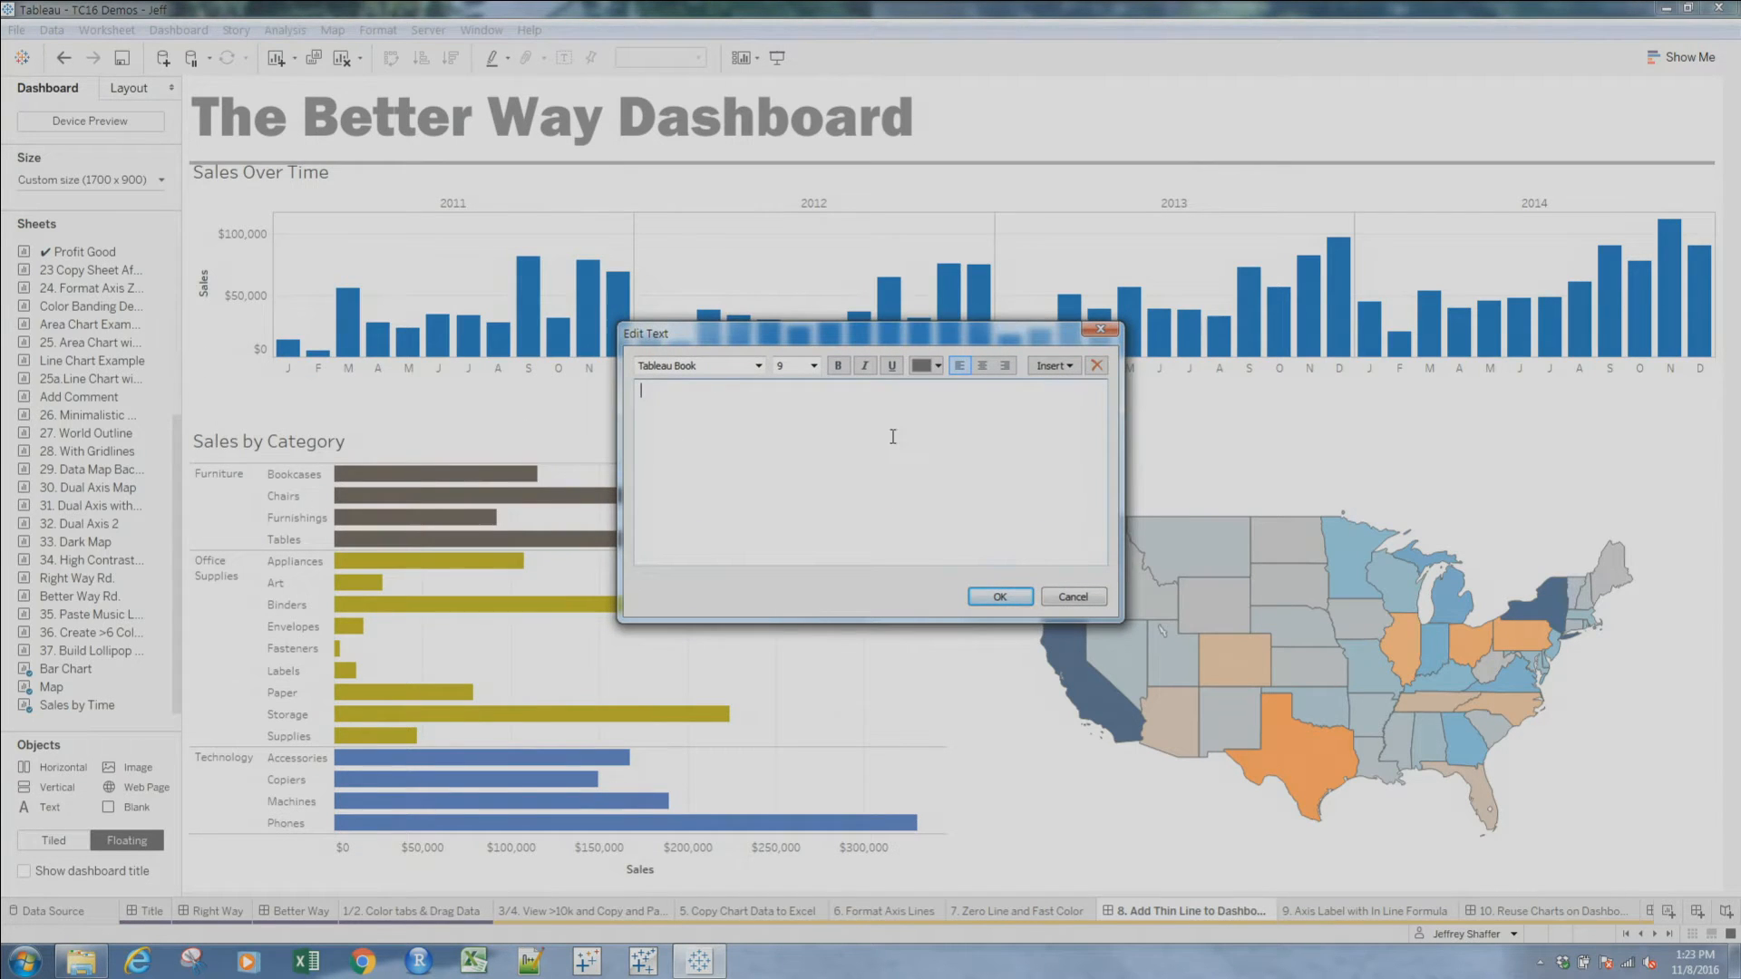
click(1000, 597)
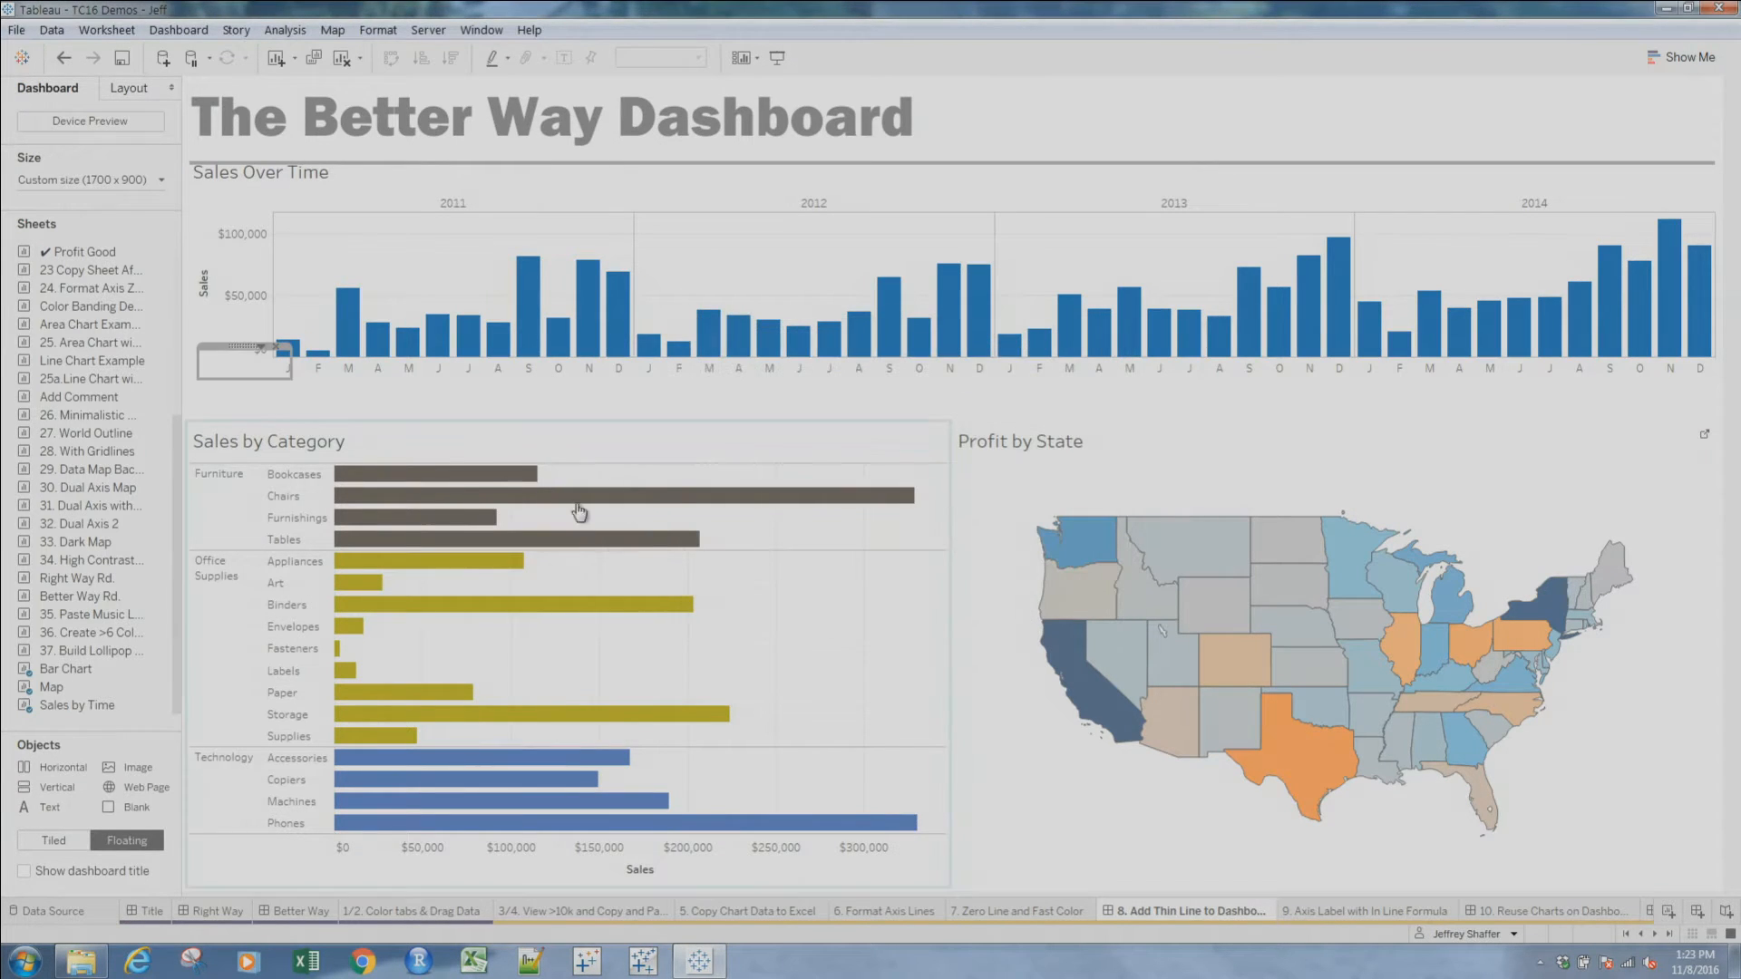
Shade the blank text object red and widen it across the Sales Over Time chart to a width of about 1,637
right_click(248, 362)
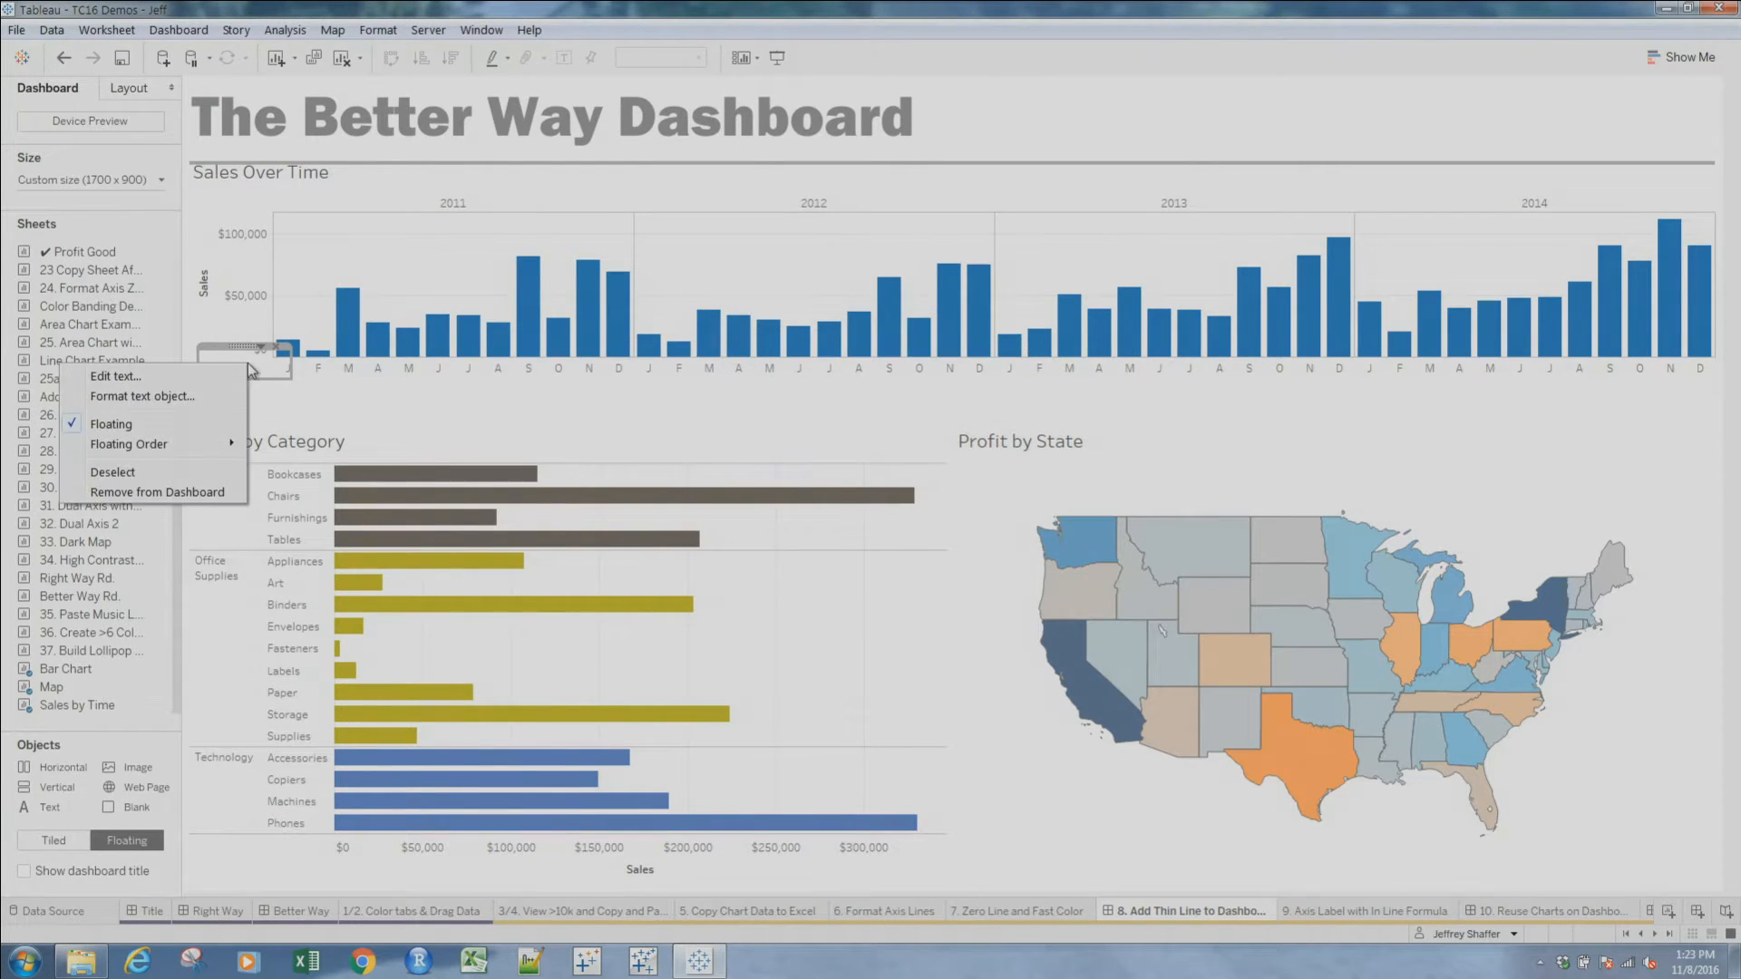
click(166, 399)
click(161, 172)
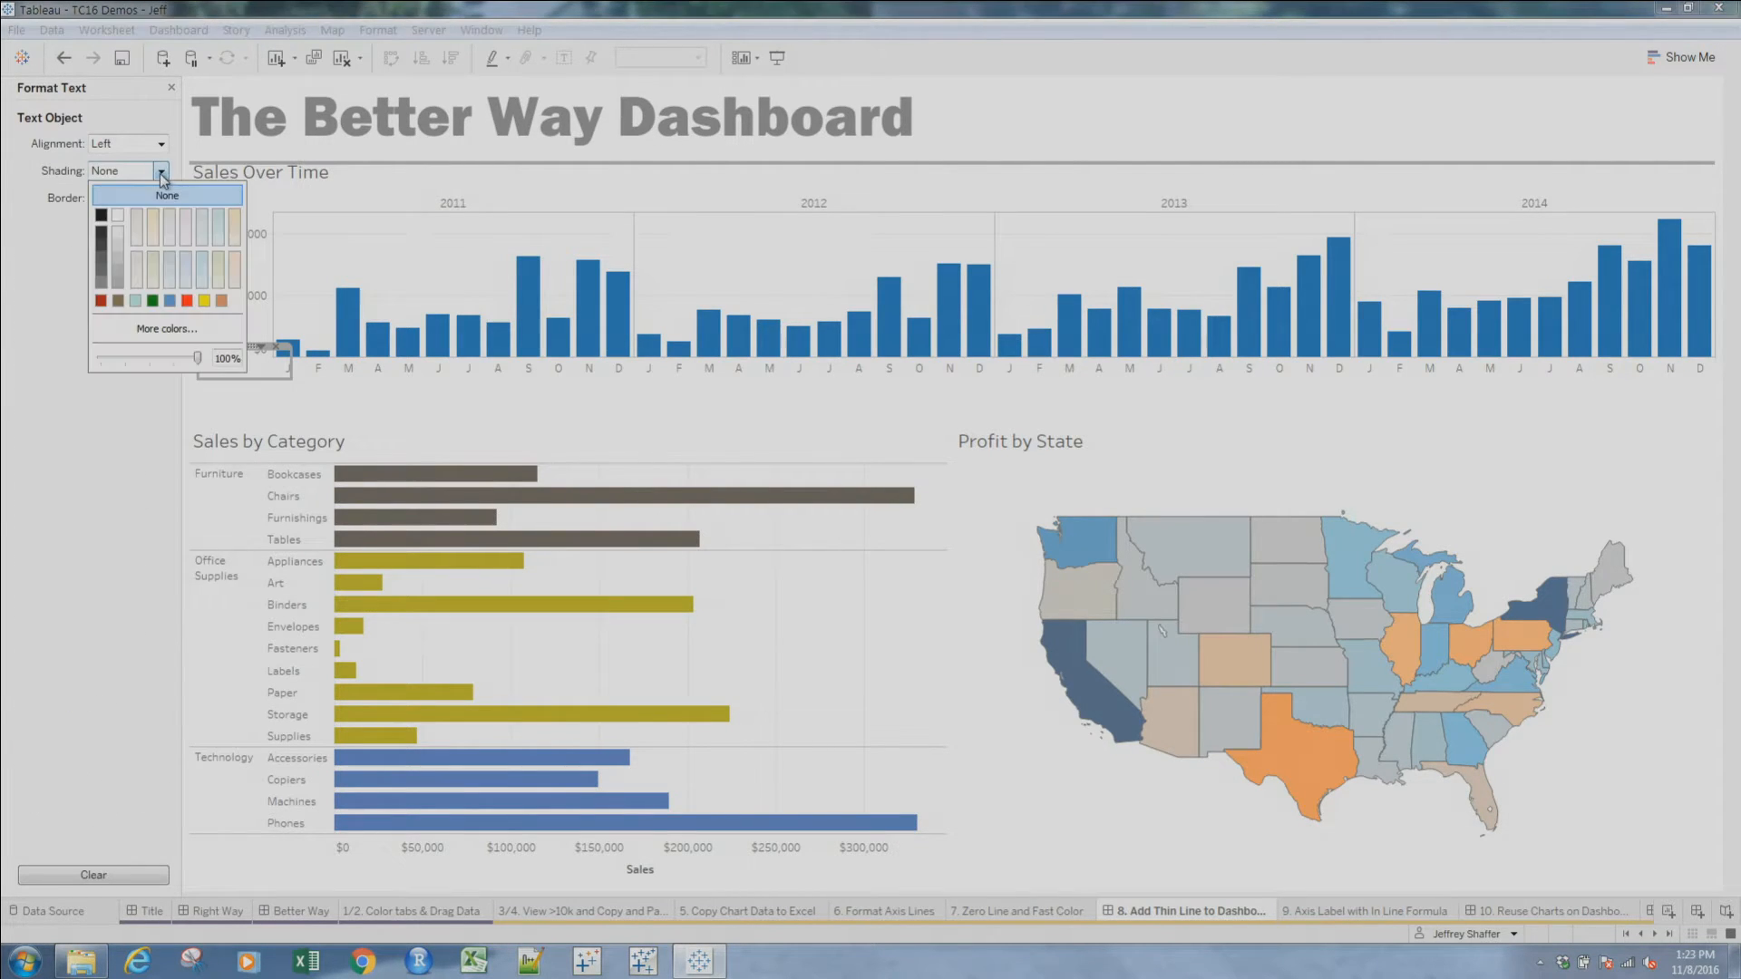
click(101, 302)
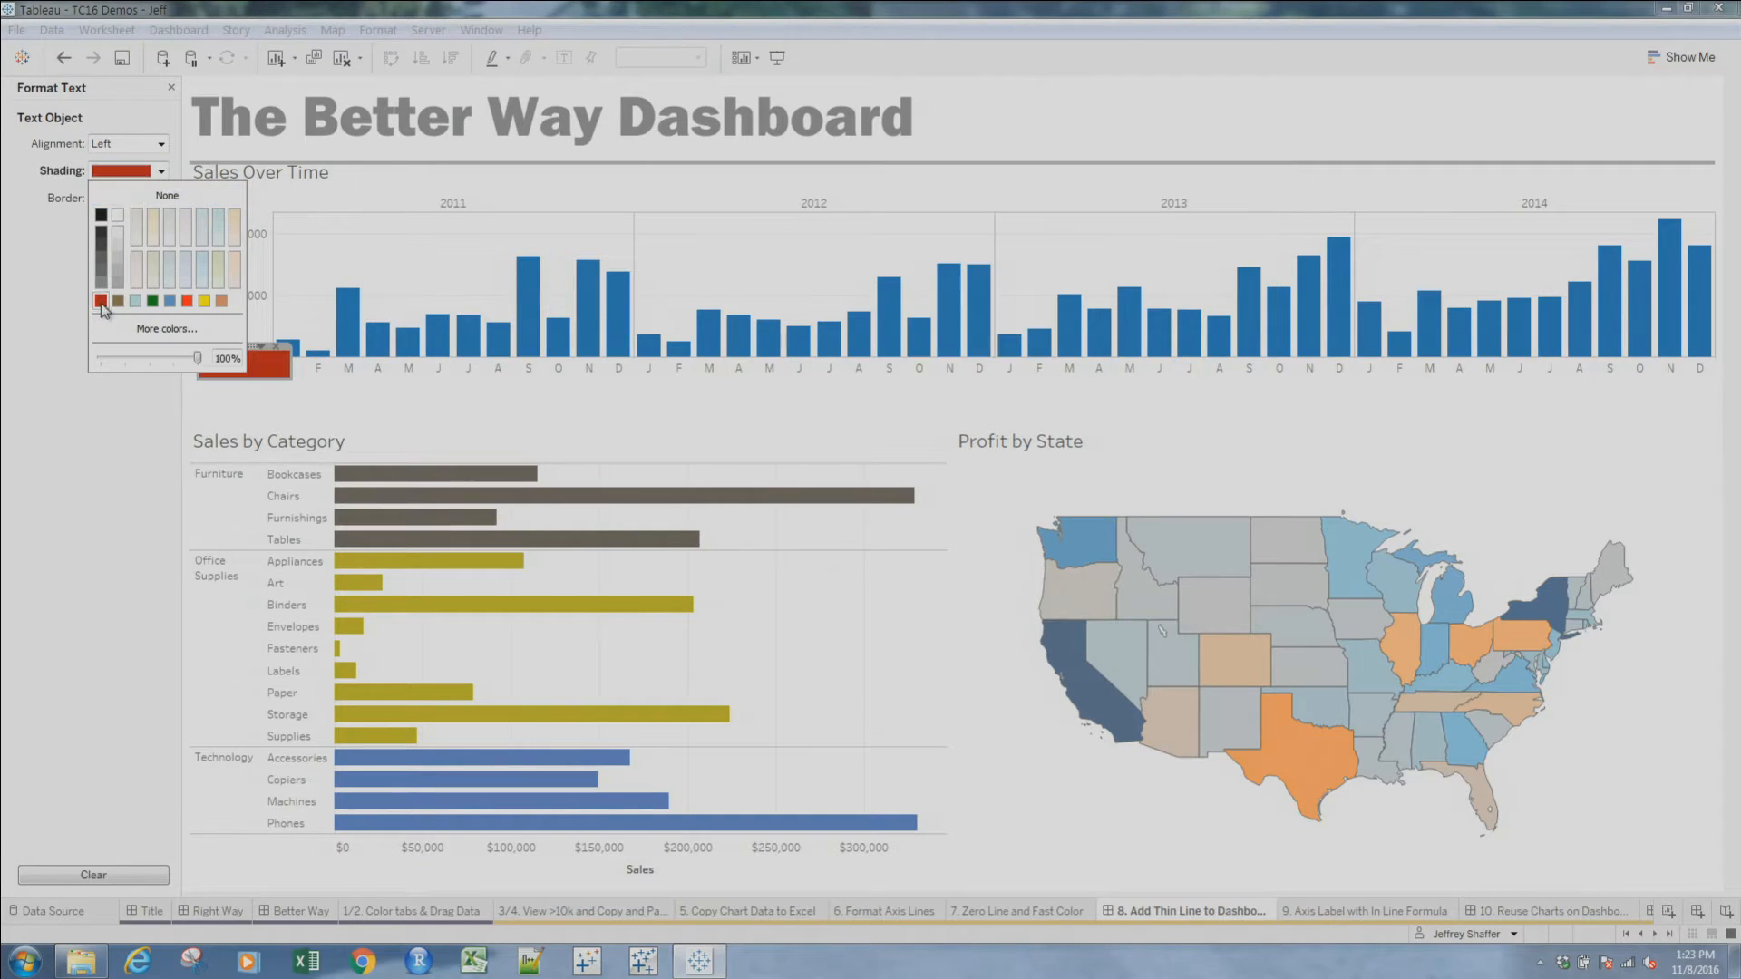
click(290, 365)
mouse_move(290, 364)
mouse_down()
mouse_move(1088, 379)
mouse_move(1473, 438)
mouse_move(1680, 412)
mouse_up()
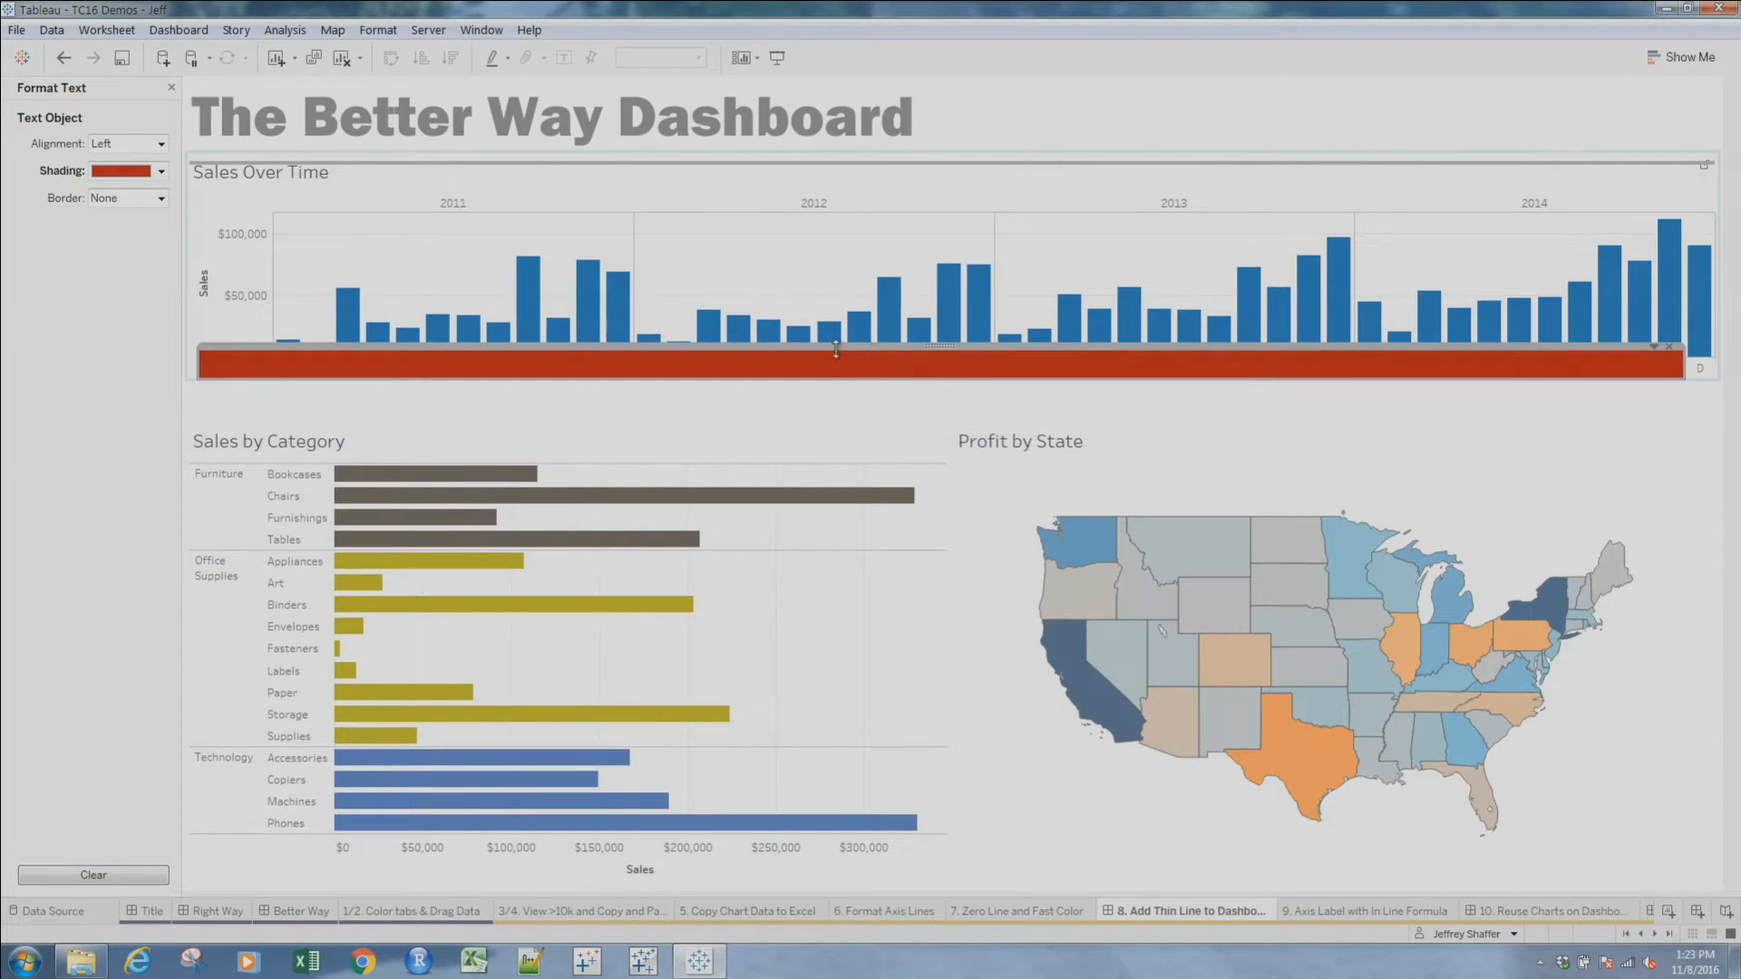
Set the red text object's height to 3 to make it a thin line, and deselect it
click(172, 87)
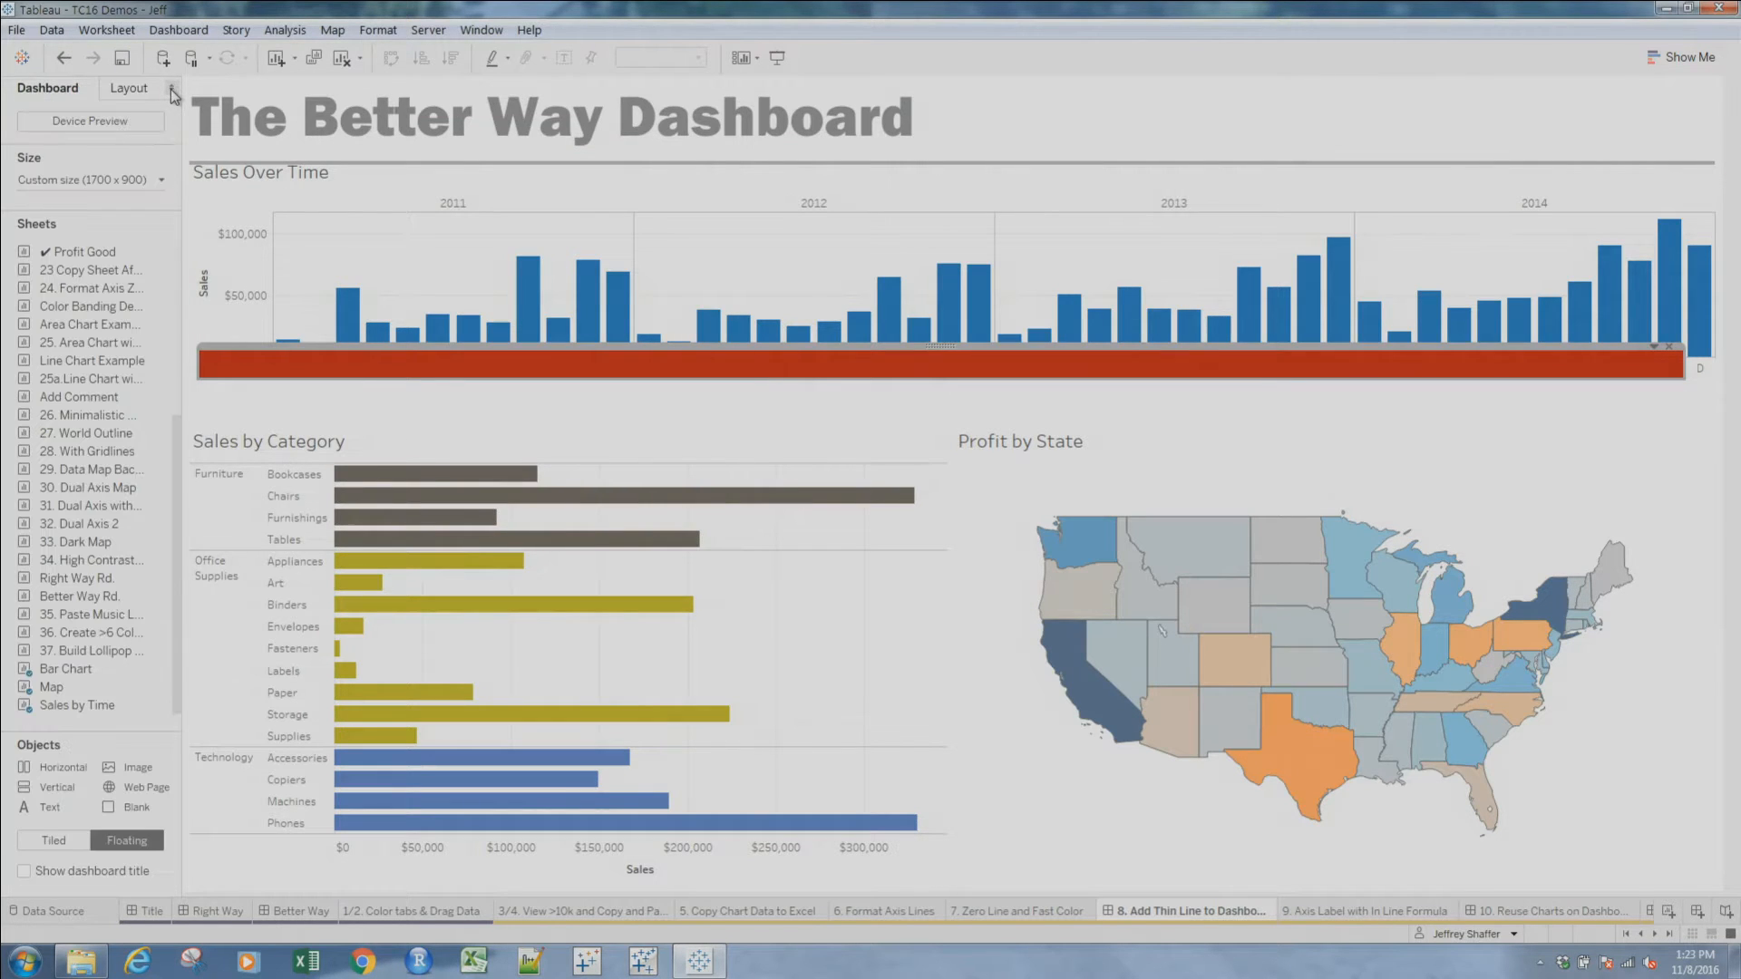
click(130, 88)
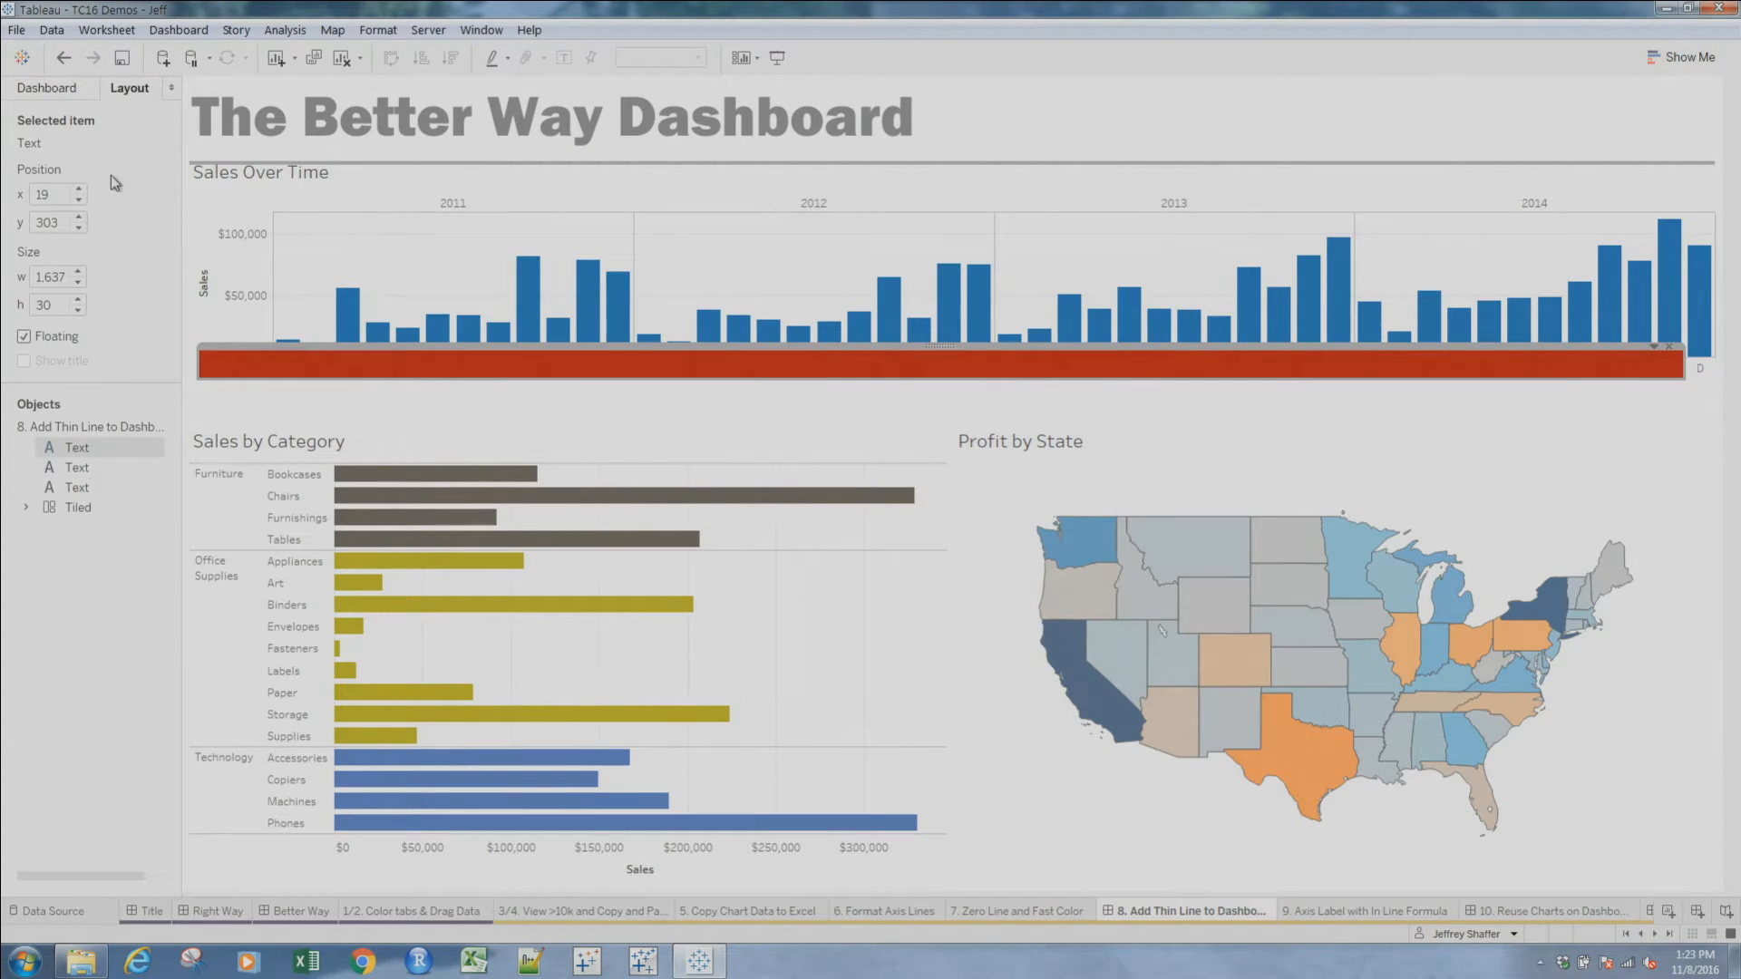
click(50, 305)
key(BackSpace)
key(Return)
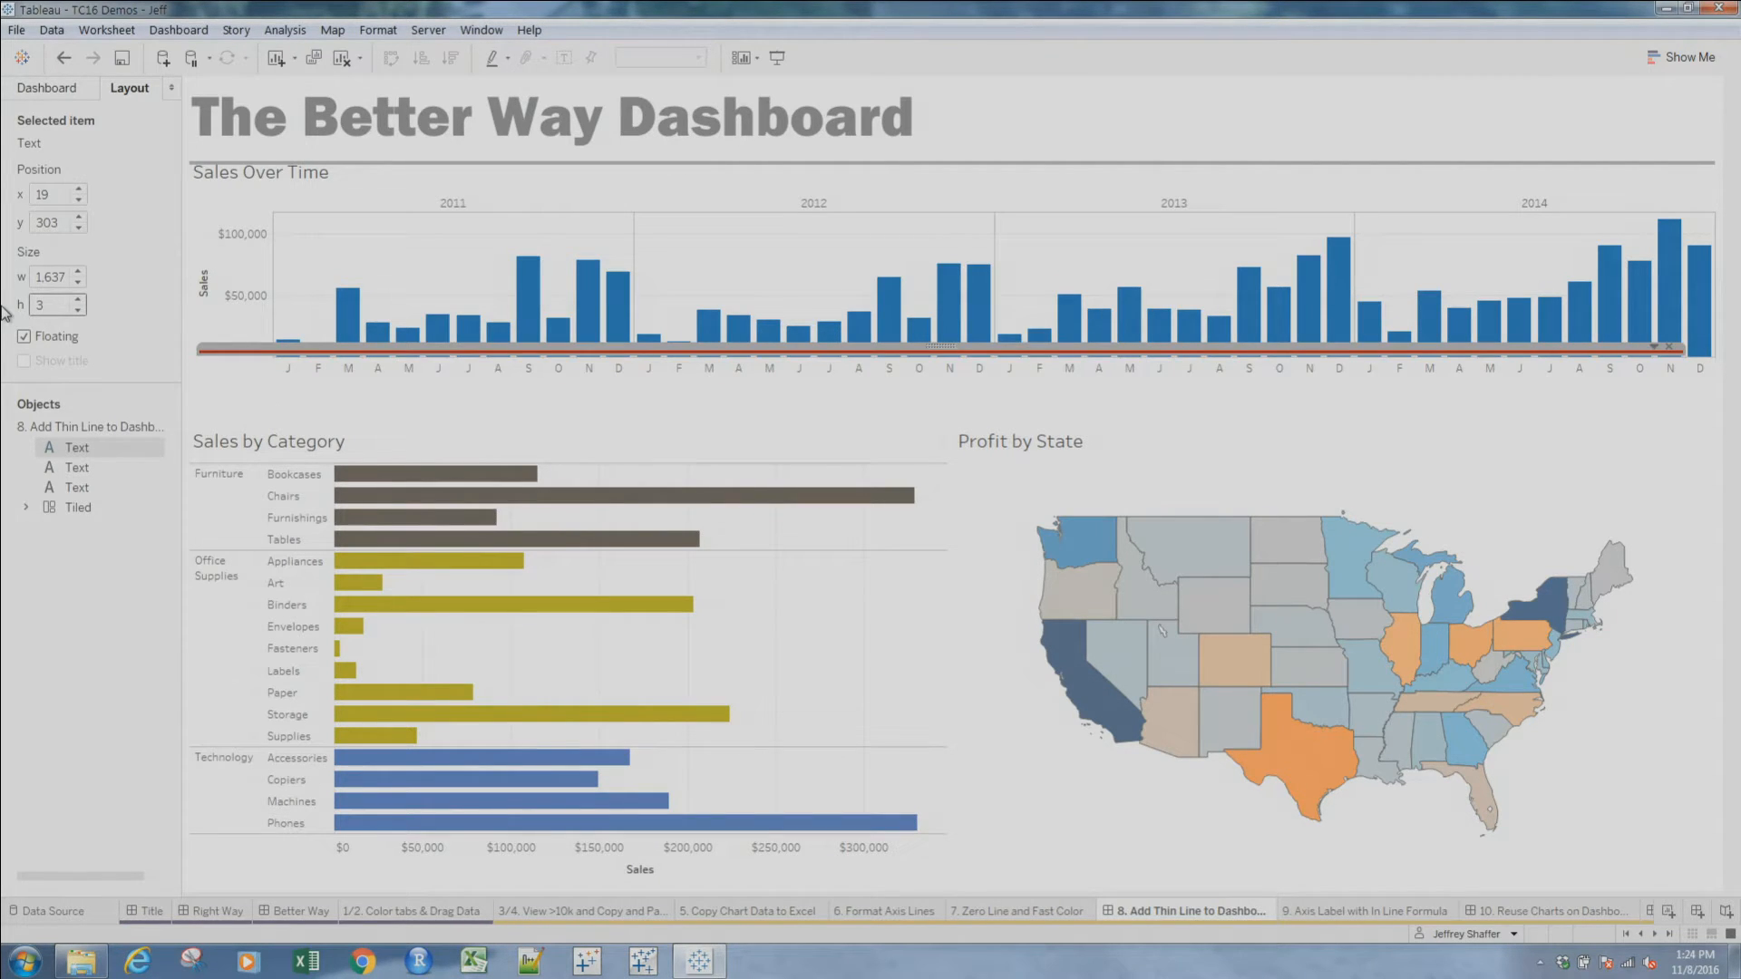
click(433, 405)
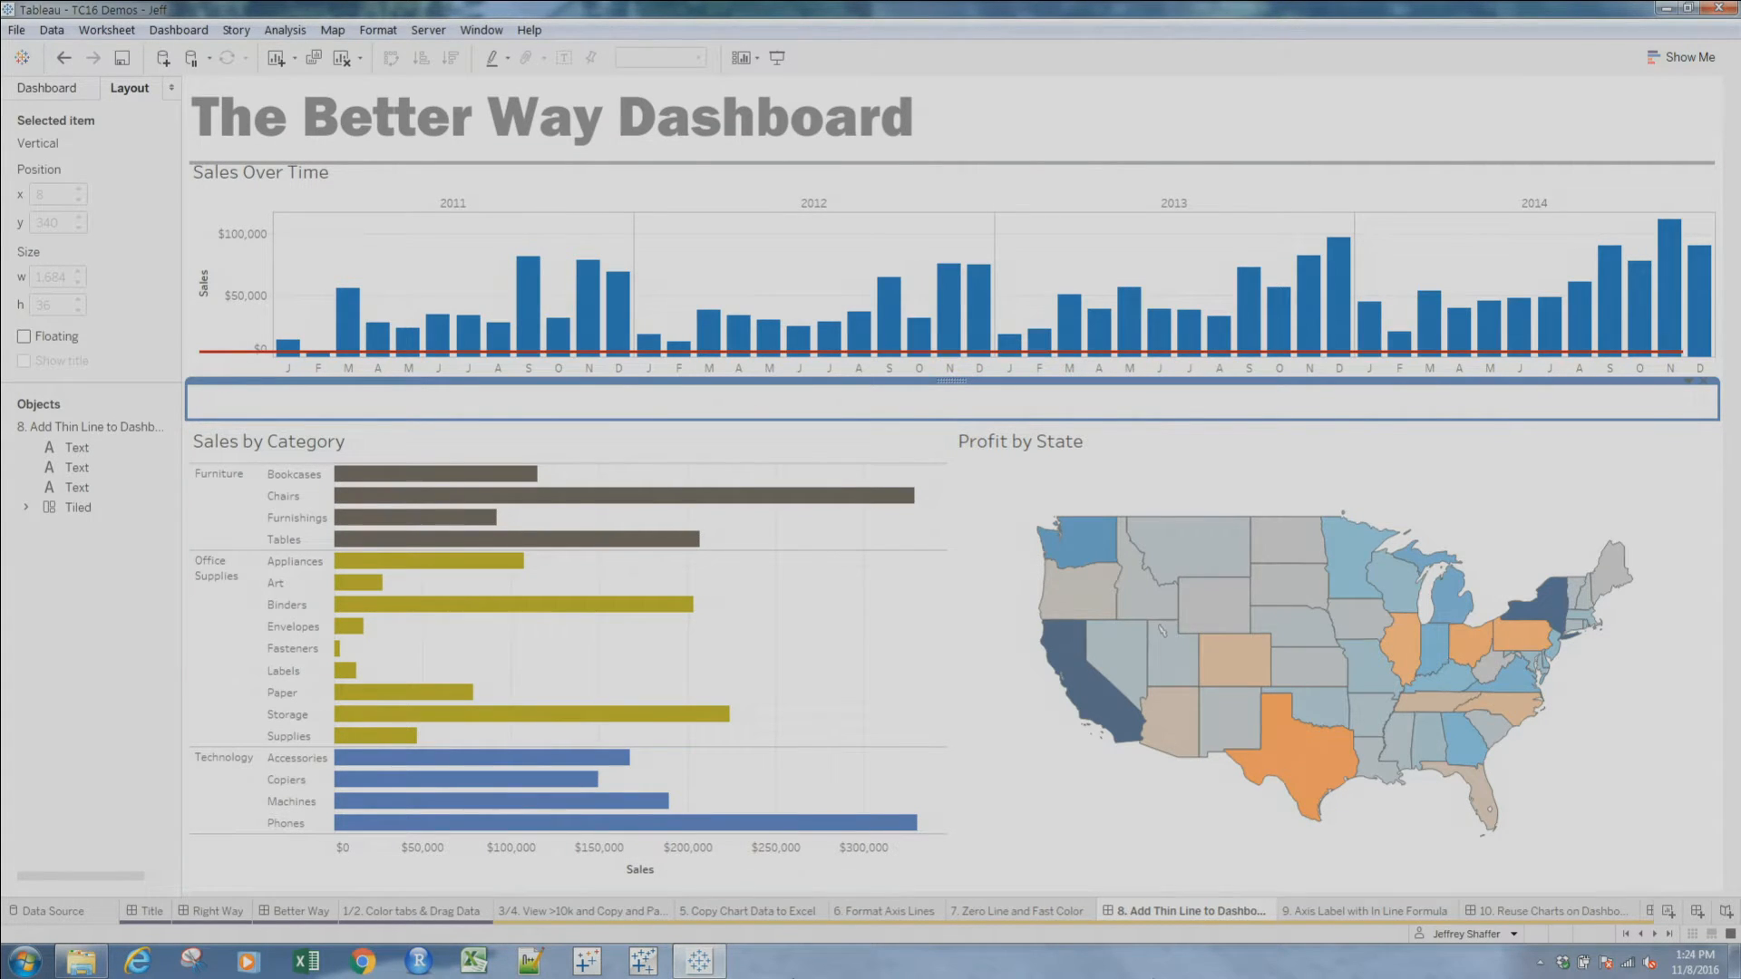
Review the "6. Format Axis Lines" sheet, return to the "8. Add Thin Line to Dashboard" dashboard and select the thin red line
click(1398, 915)
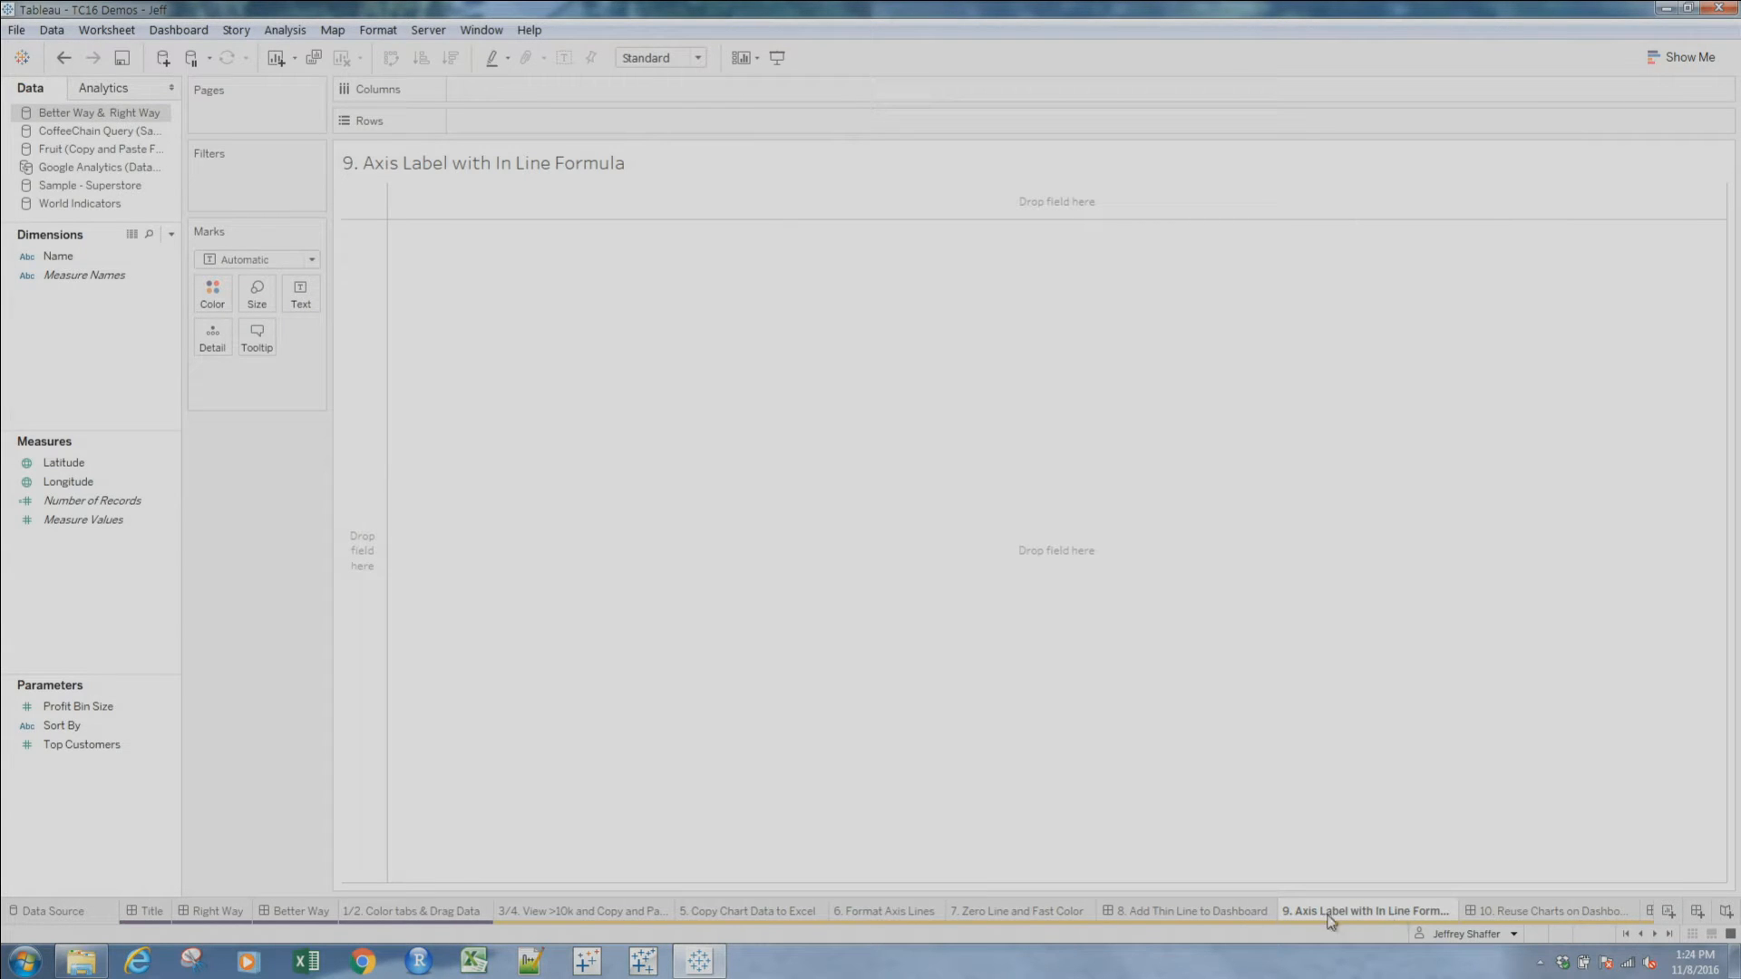
click(904, 914)
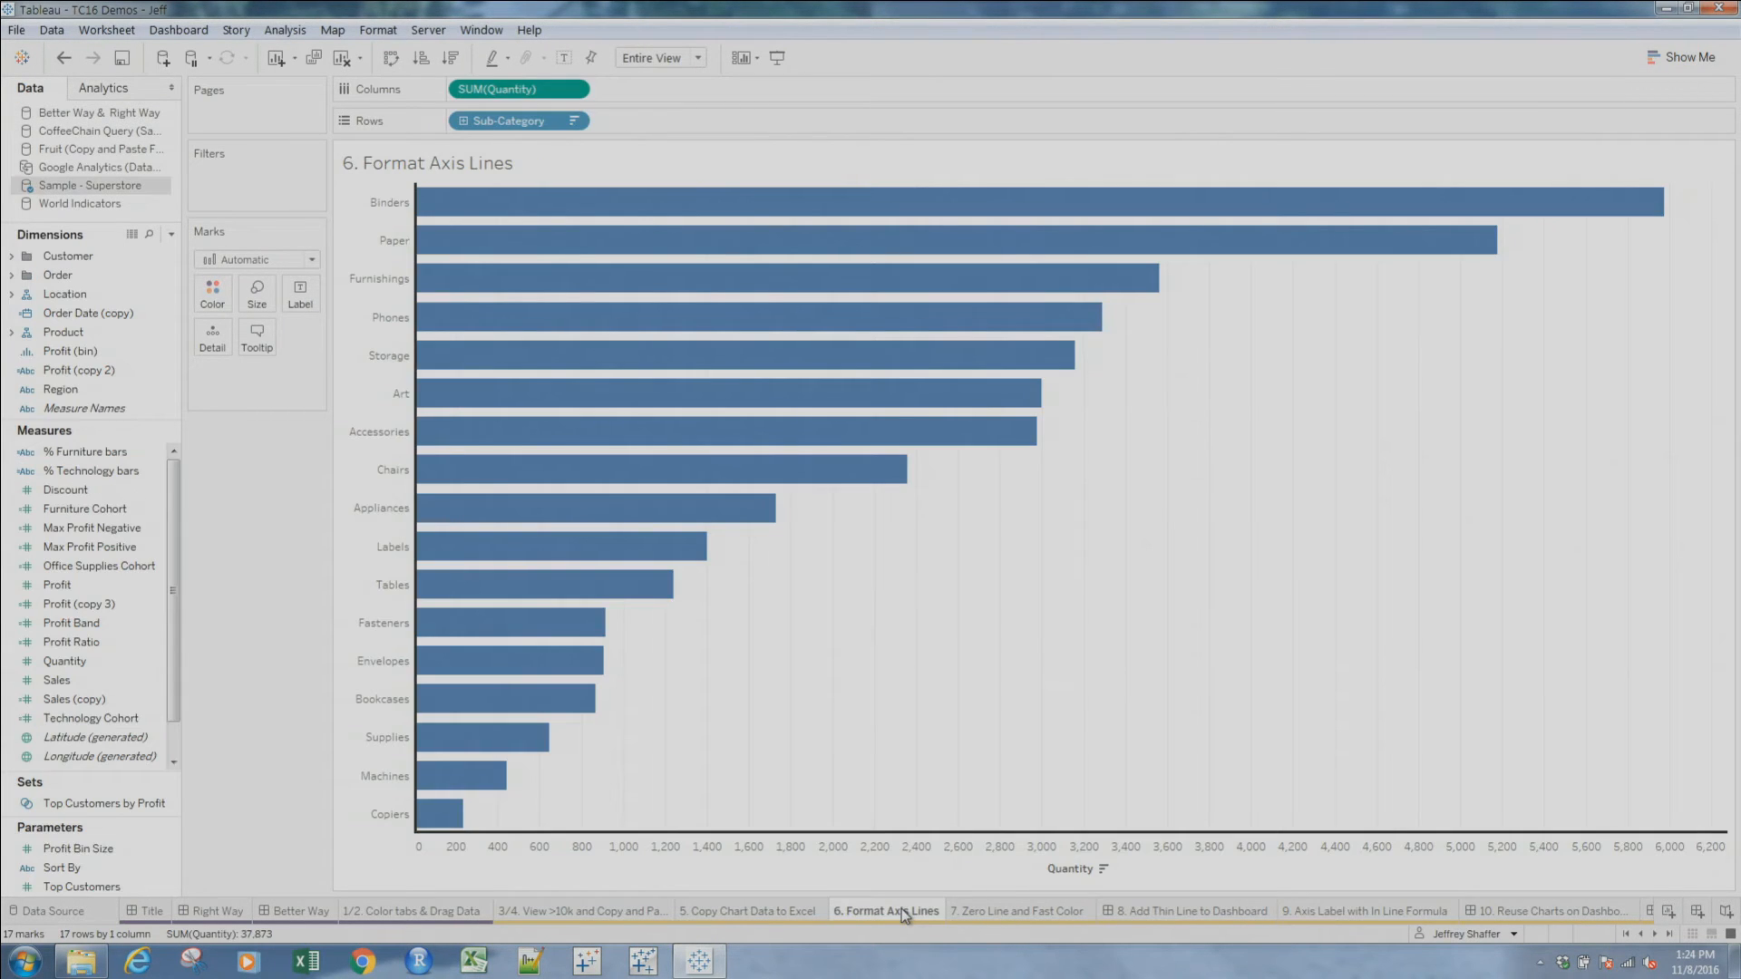
click(1172, 912)
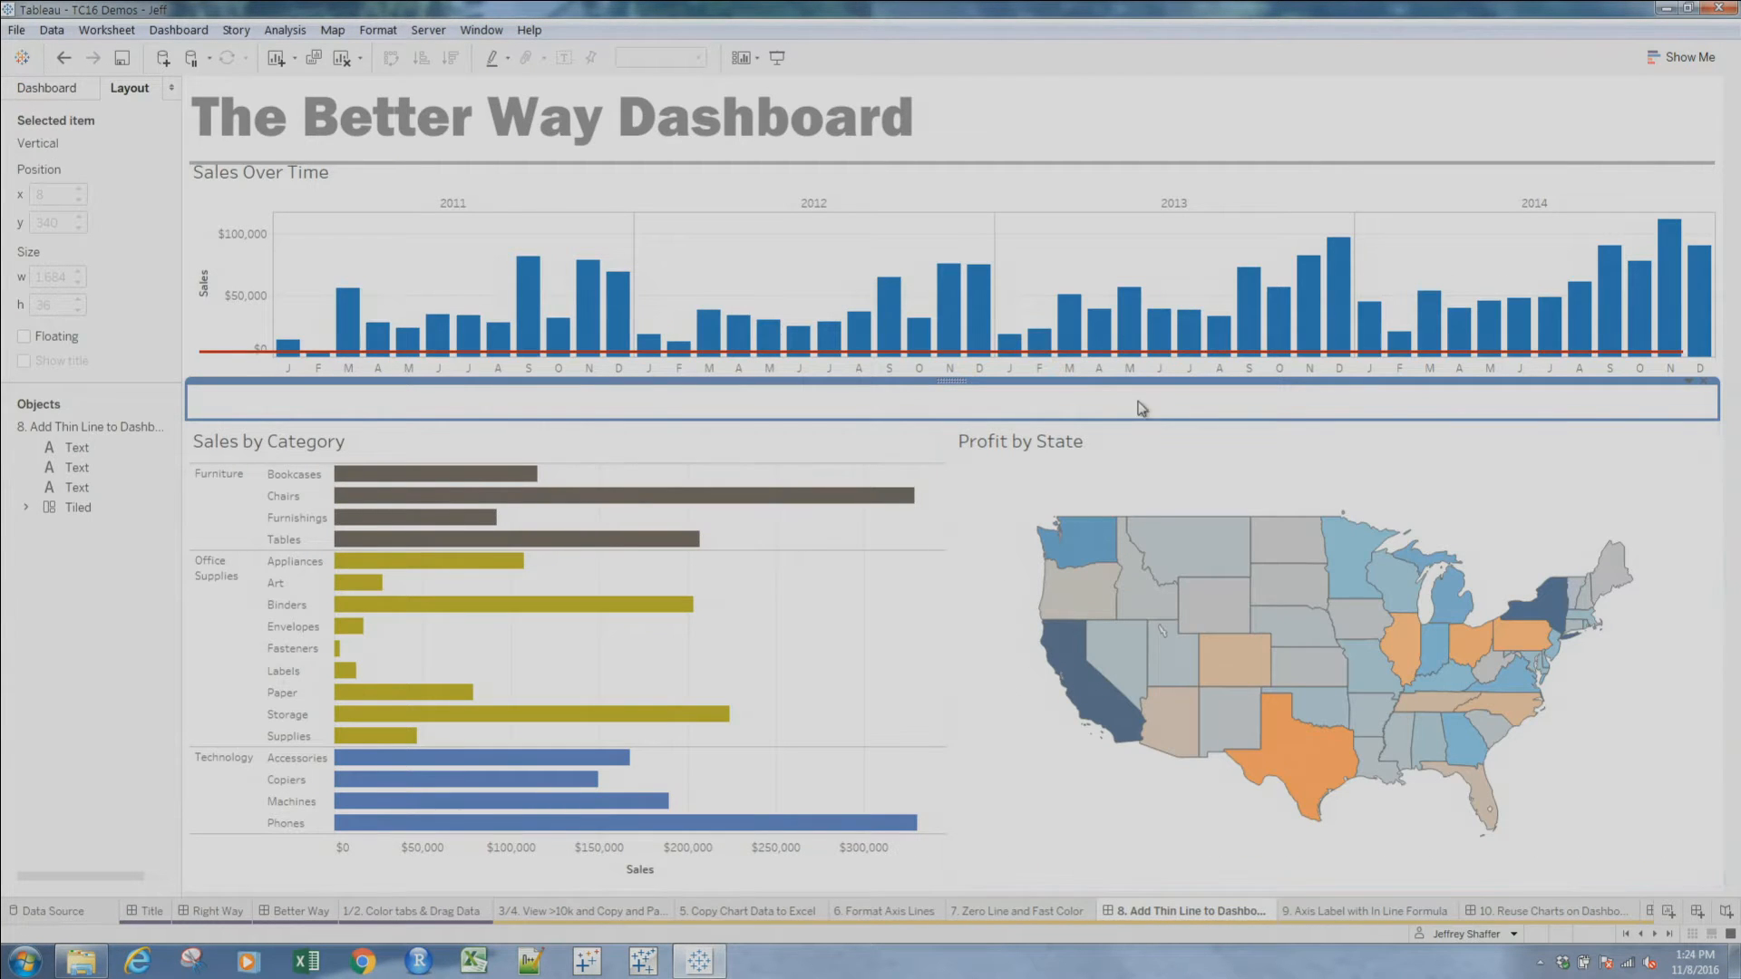
click(1191, 352)
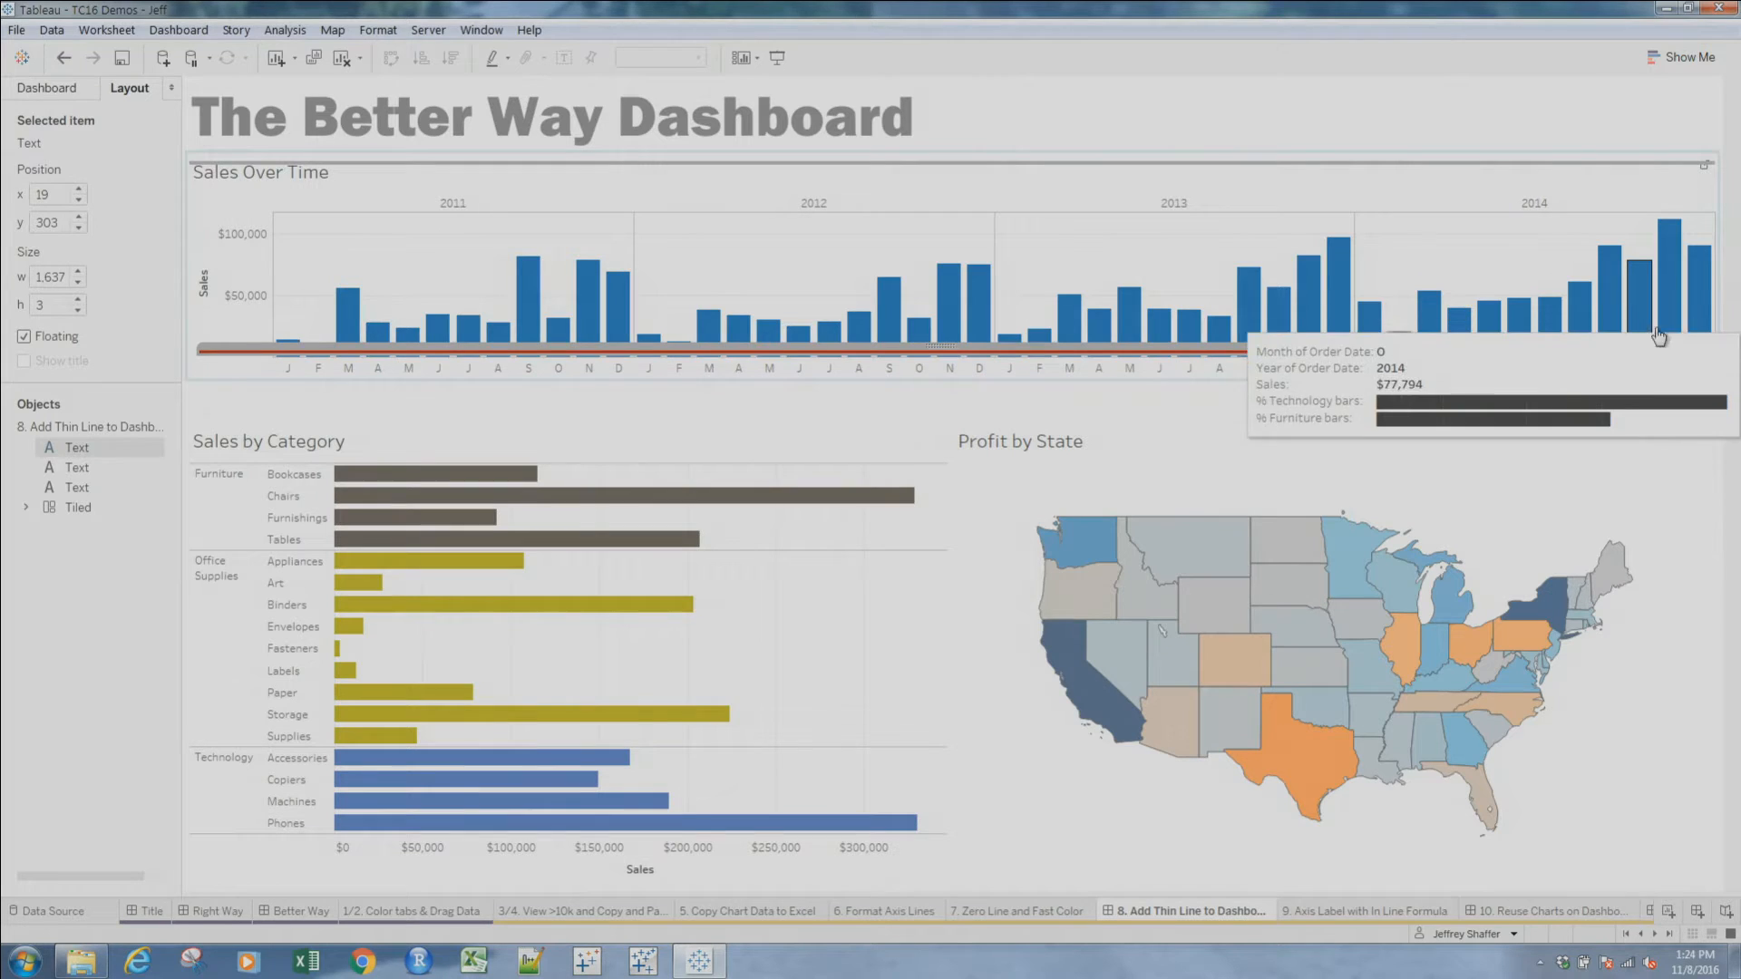
Remove the thin red line from the dashboard and open the worksheet behind the Sales Over Time chart
click(1670, 347)
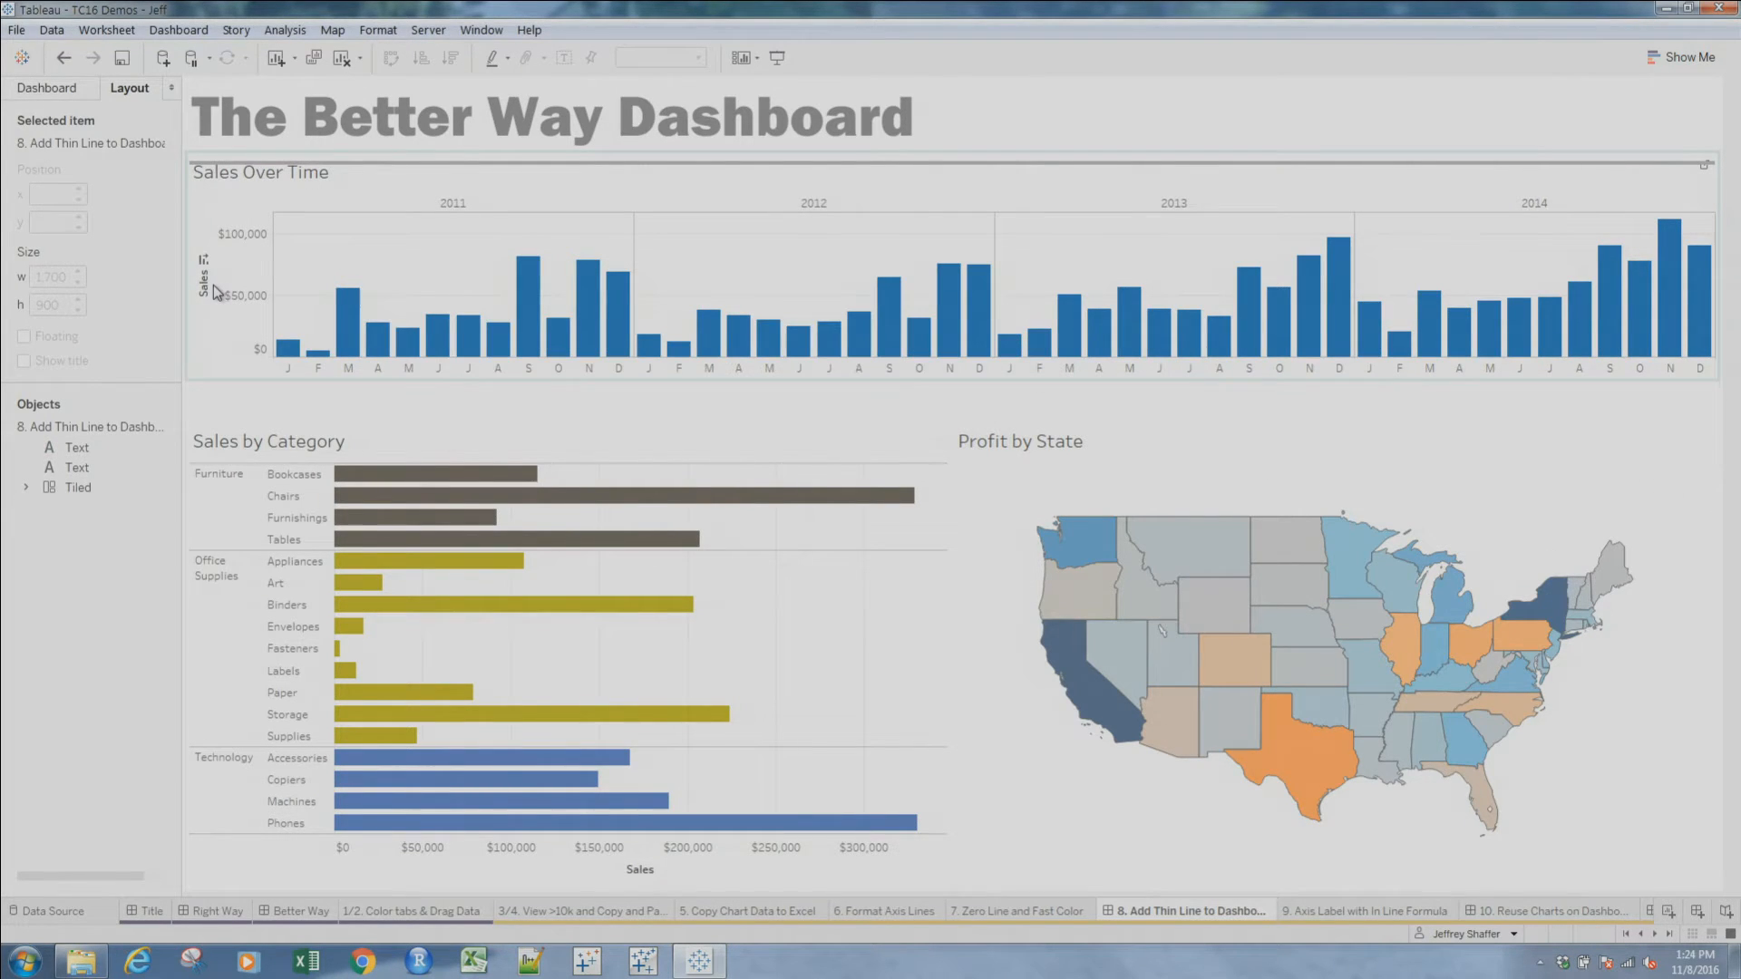
click(1705, 167)
click(1705, 171)
click(1703, 165)
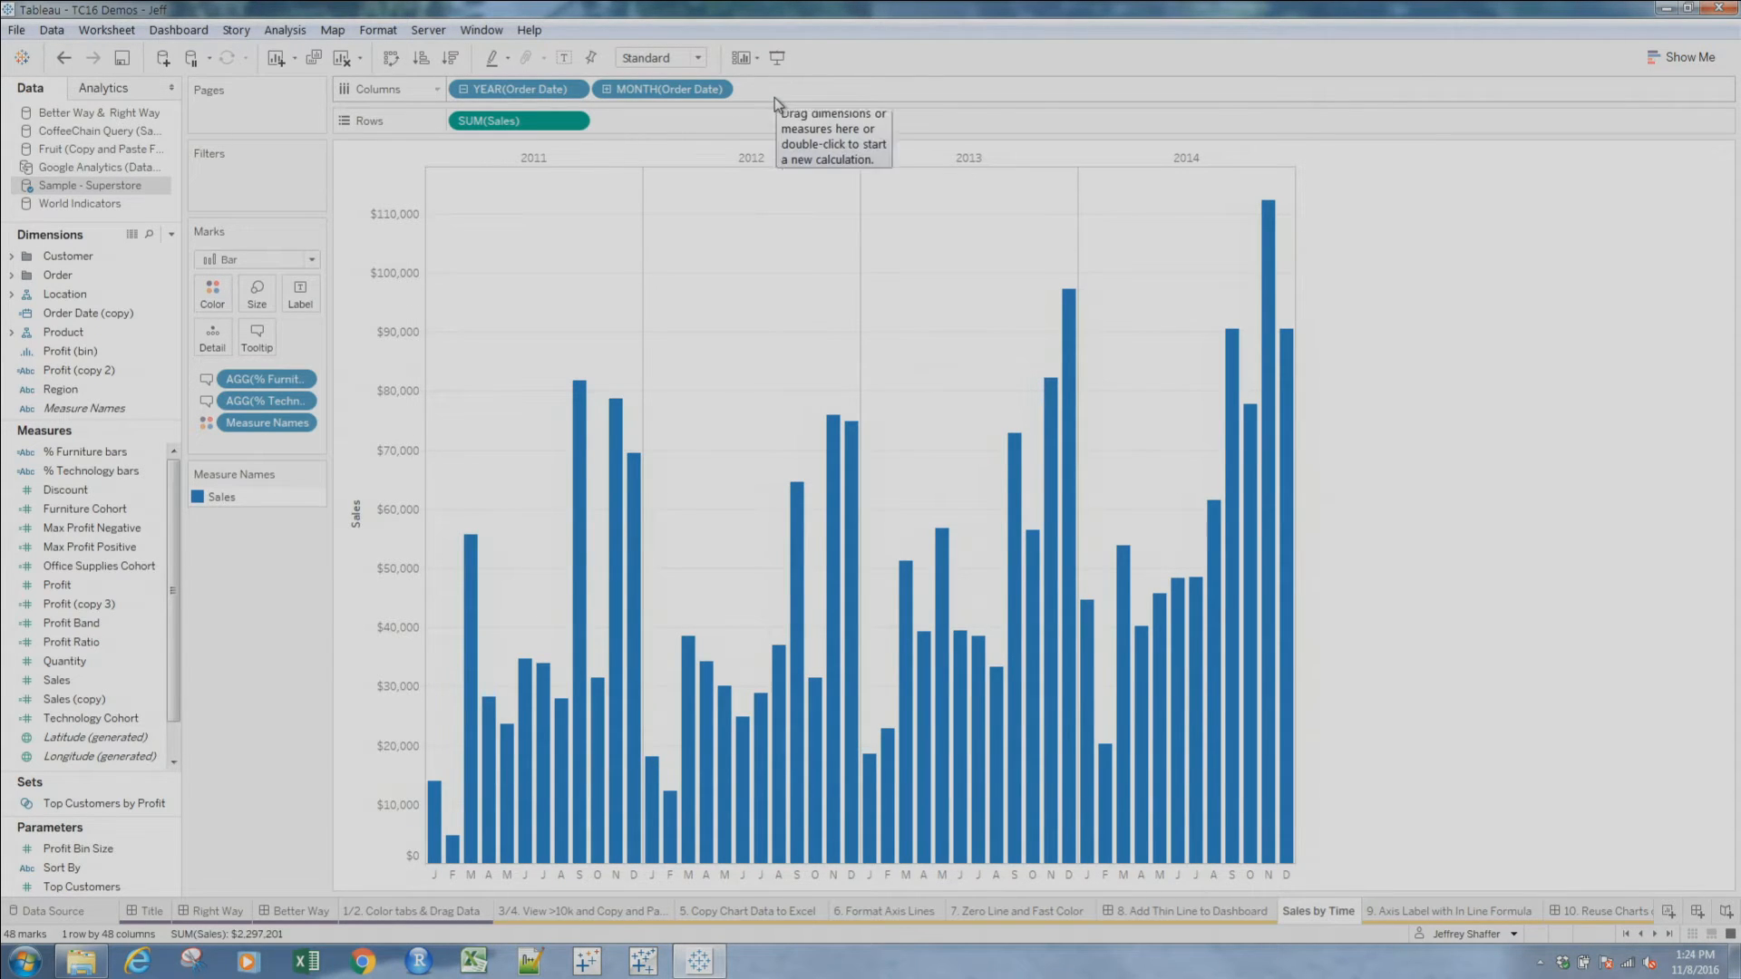
Add the in-line formula "Sales" to Rows as a horizontal label for the sales axis
double_click(684, 122)
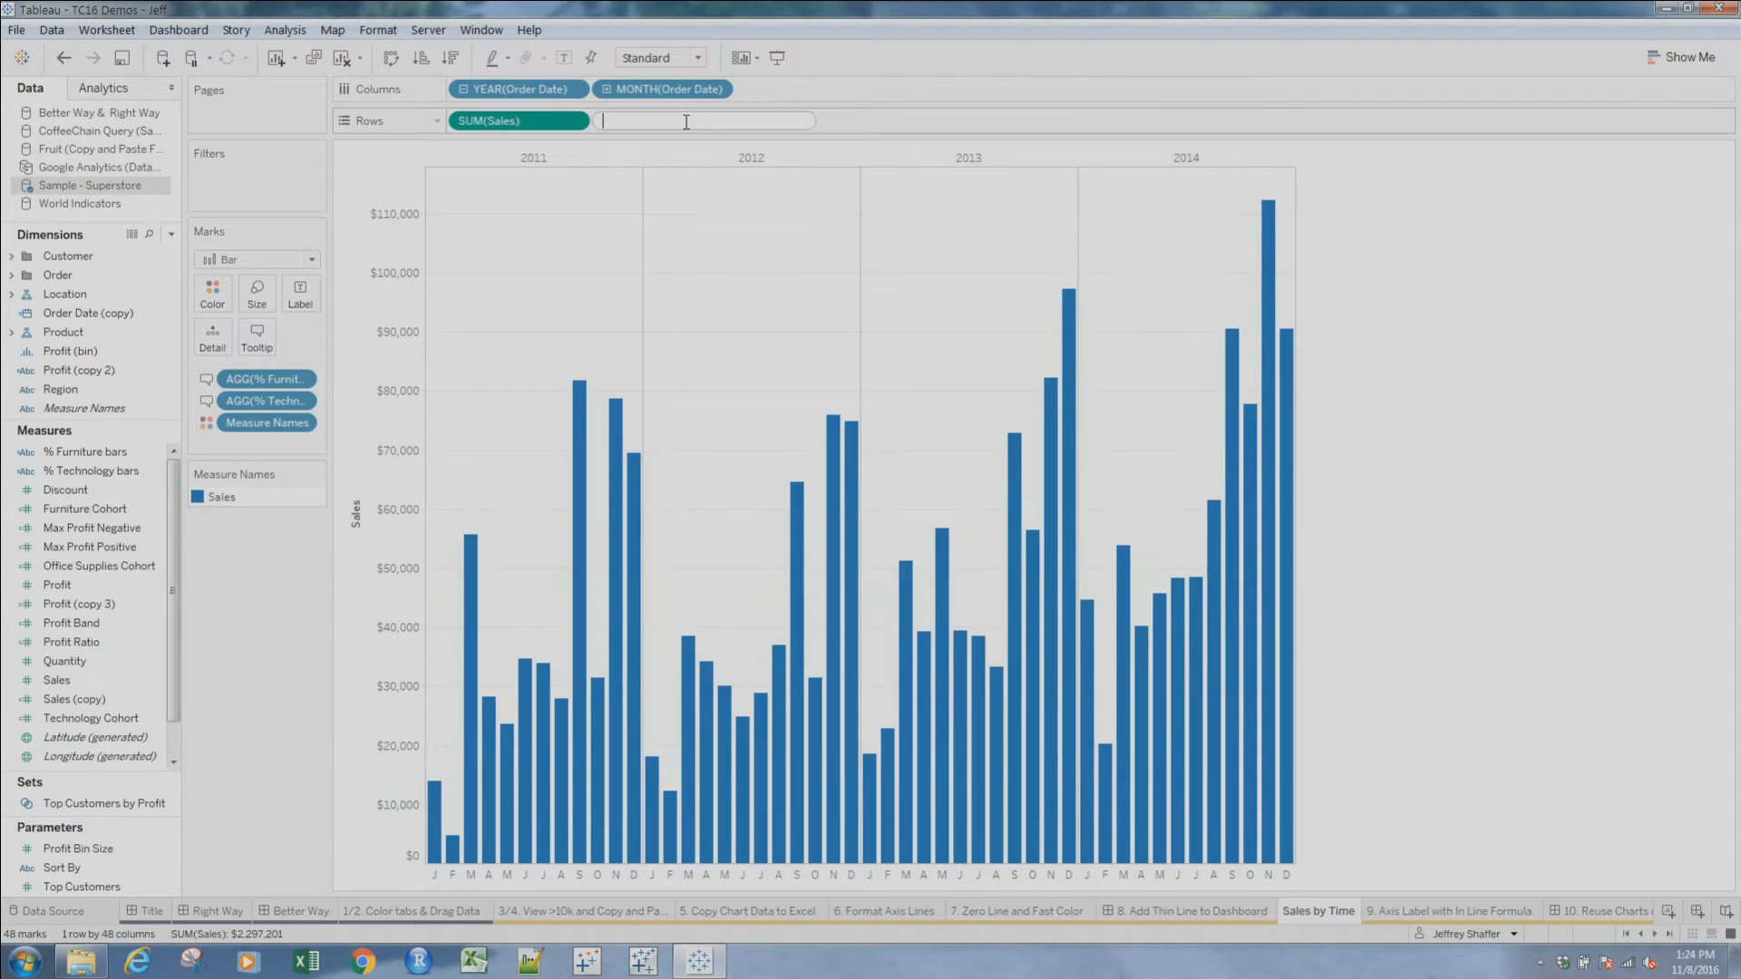
text("Sales")
key(Return)
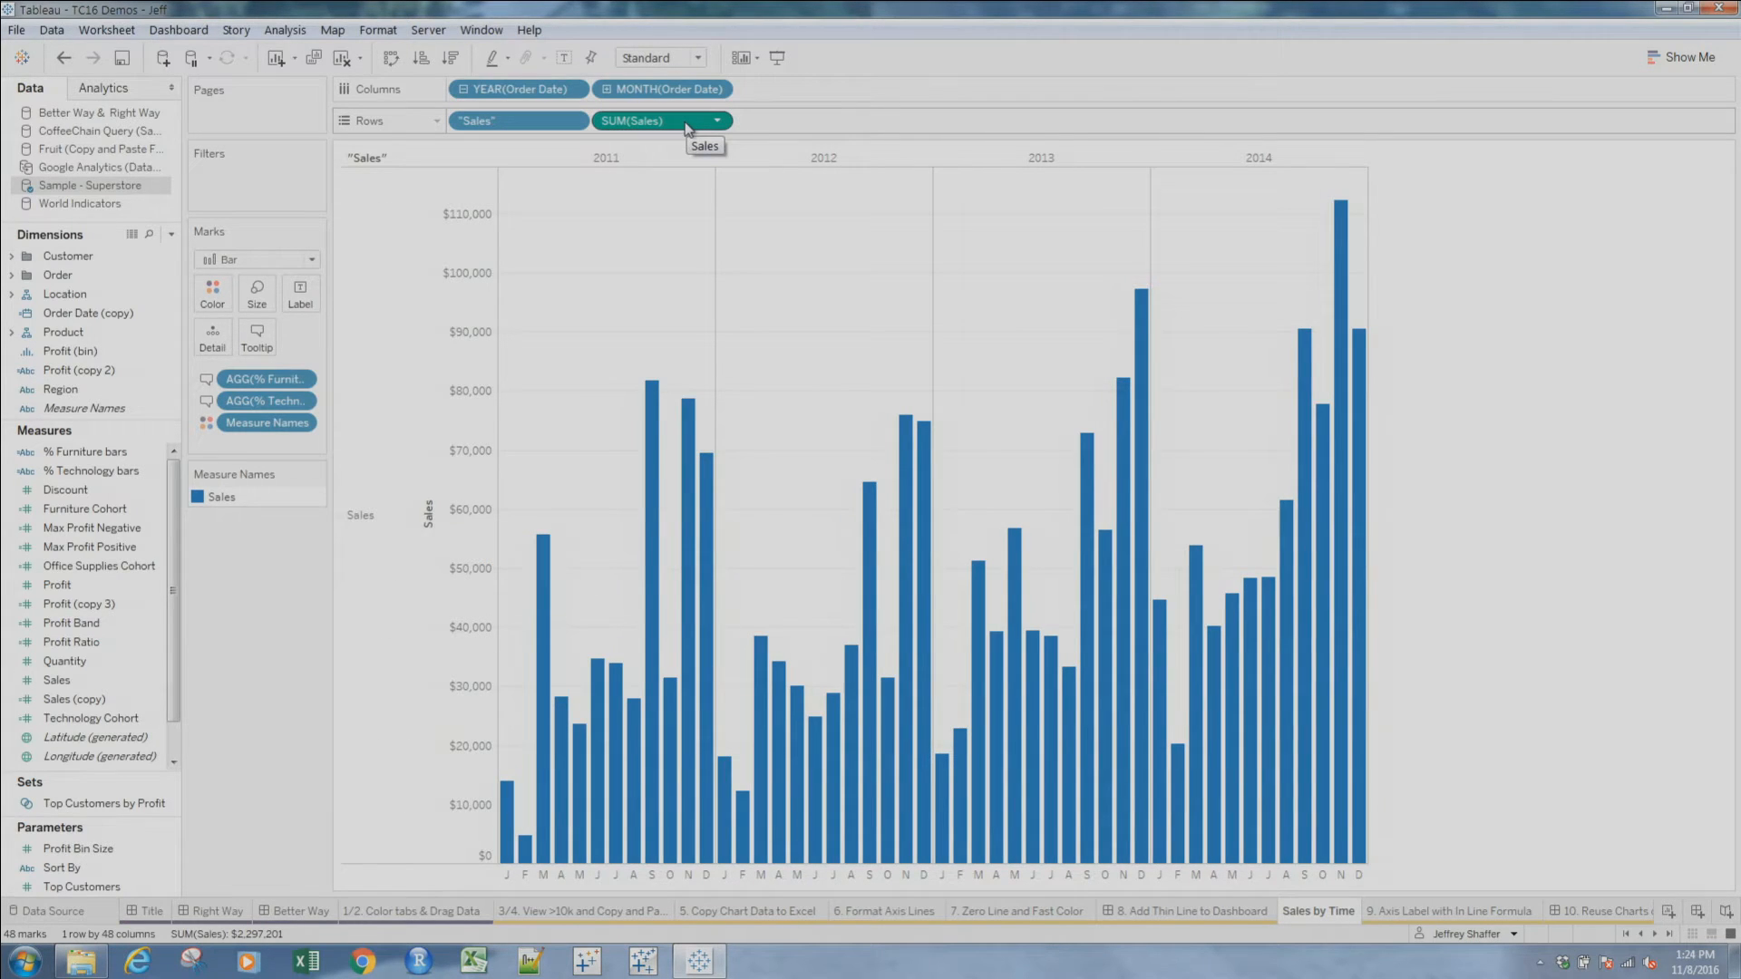
Clear the title of the Sales value axis on the Sales by Time worksheet
double_click(432, 526)
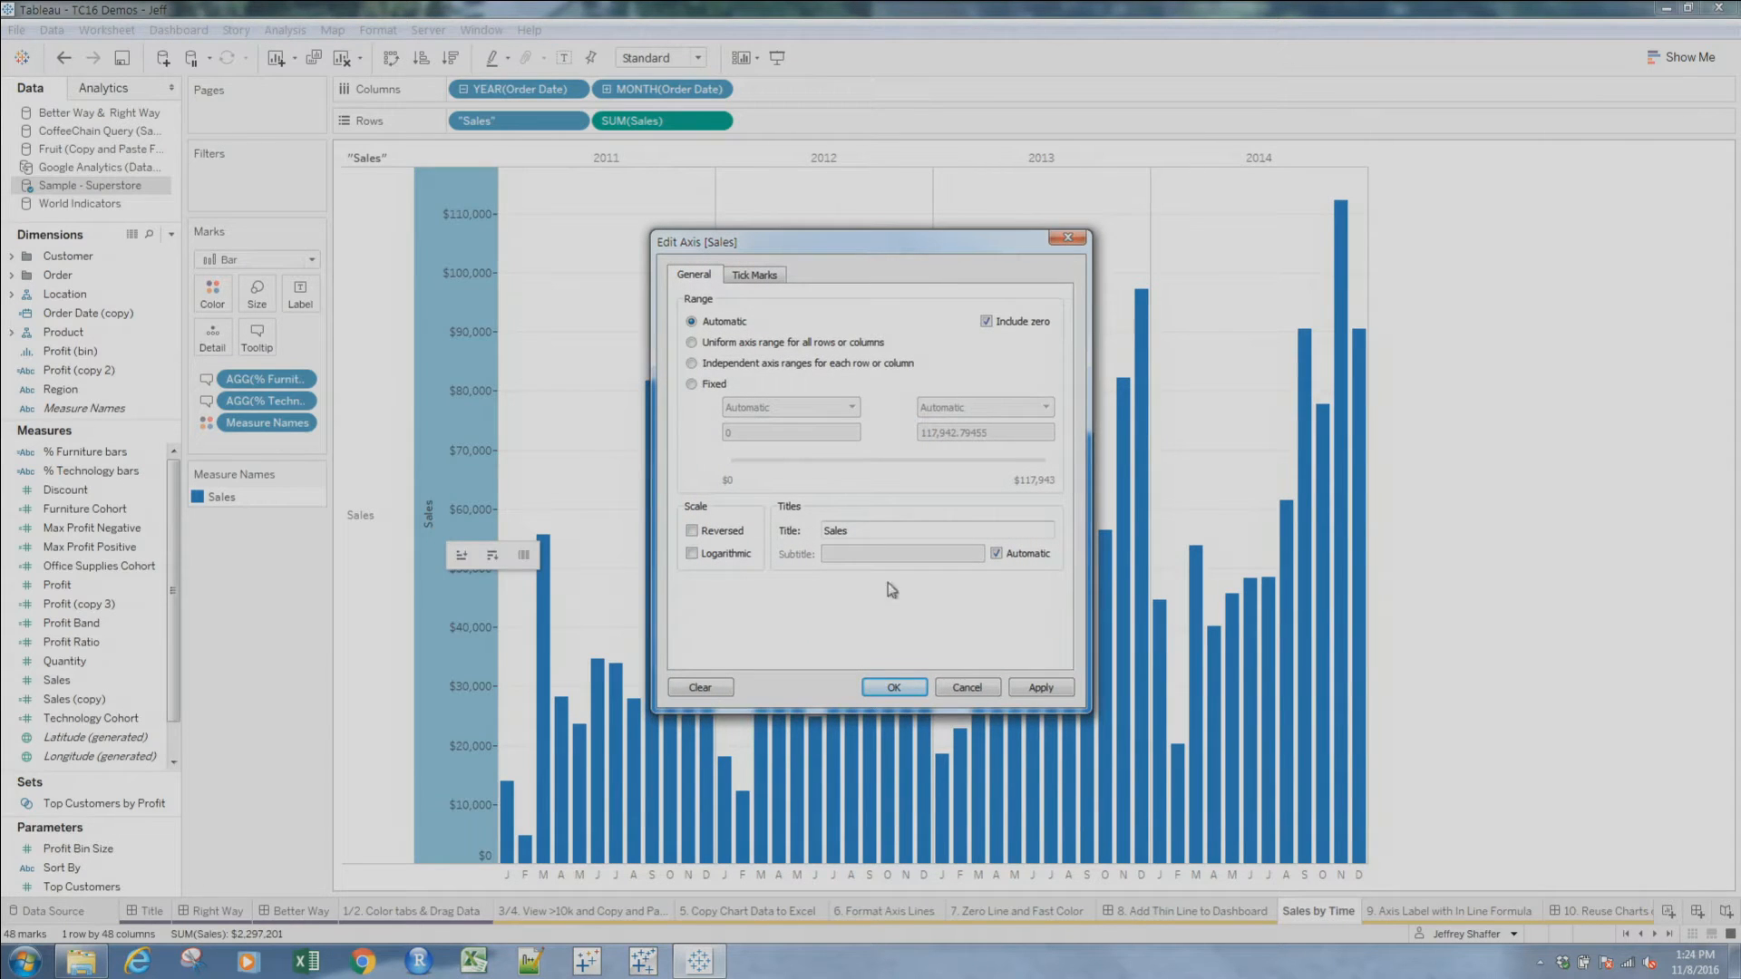
double_click(859, 535)
key(BackSpace)
click(916, 687)
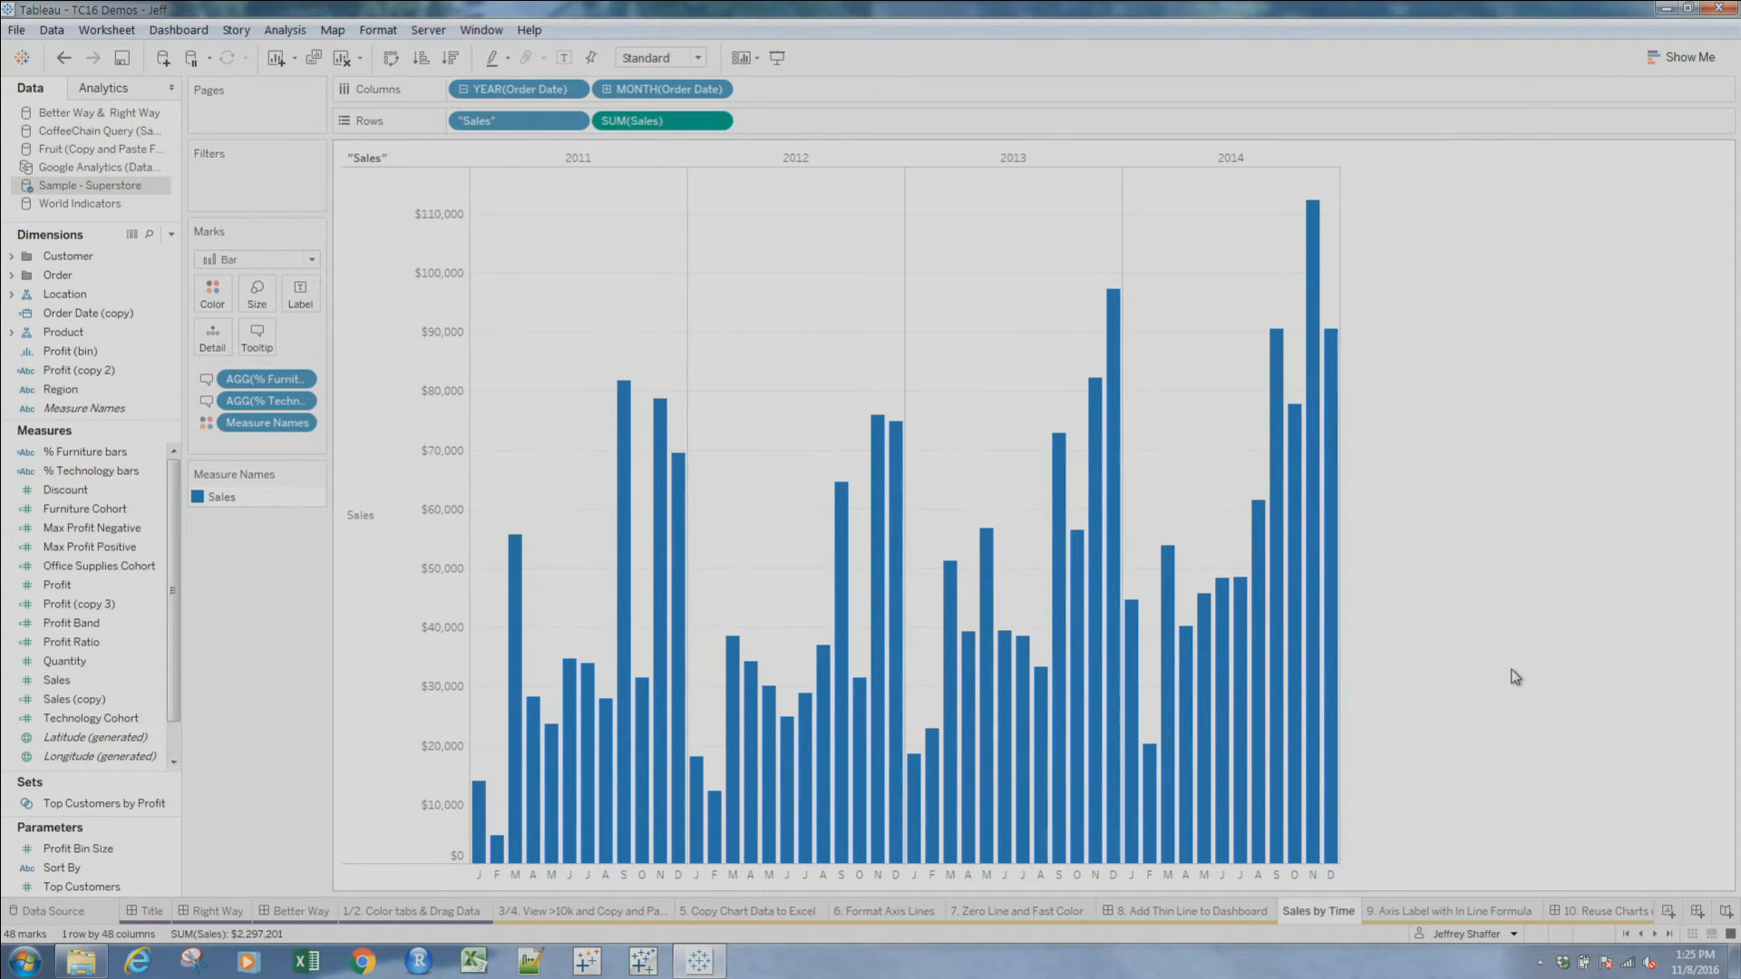
Compare the sheets listed for the "8. Add Thin Line to Dashboard" dashboard with those offered in the empty "10. Reuse Charts on Dashboard" dashboard
click(1448, 912)
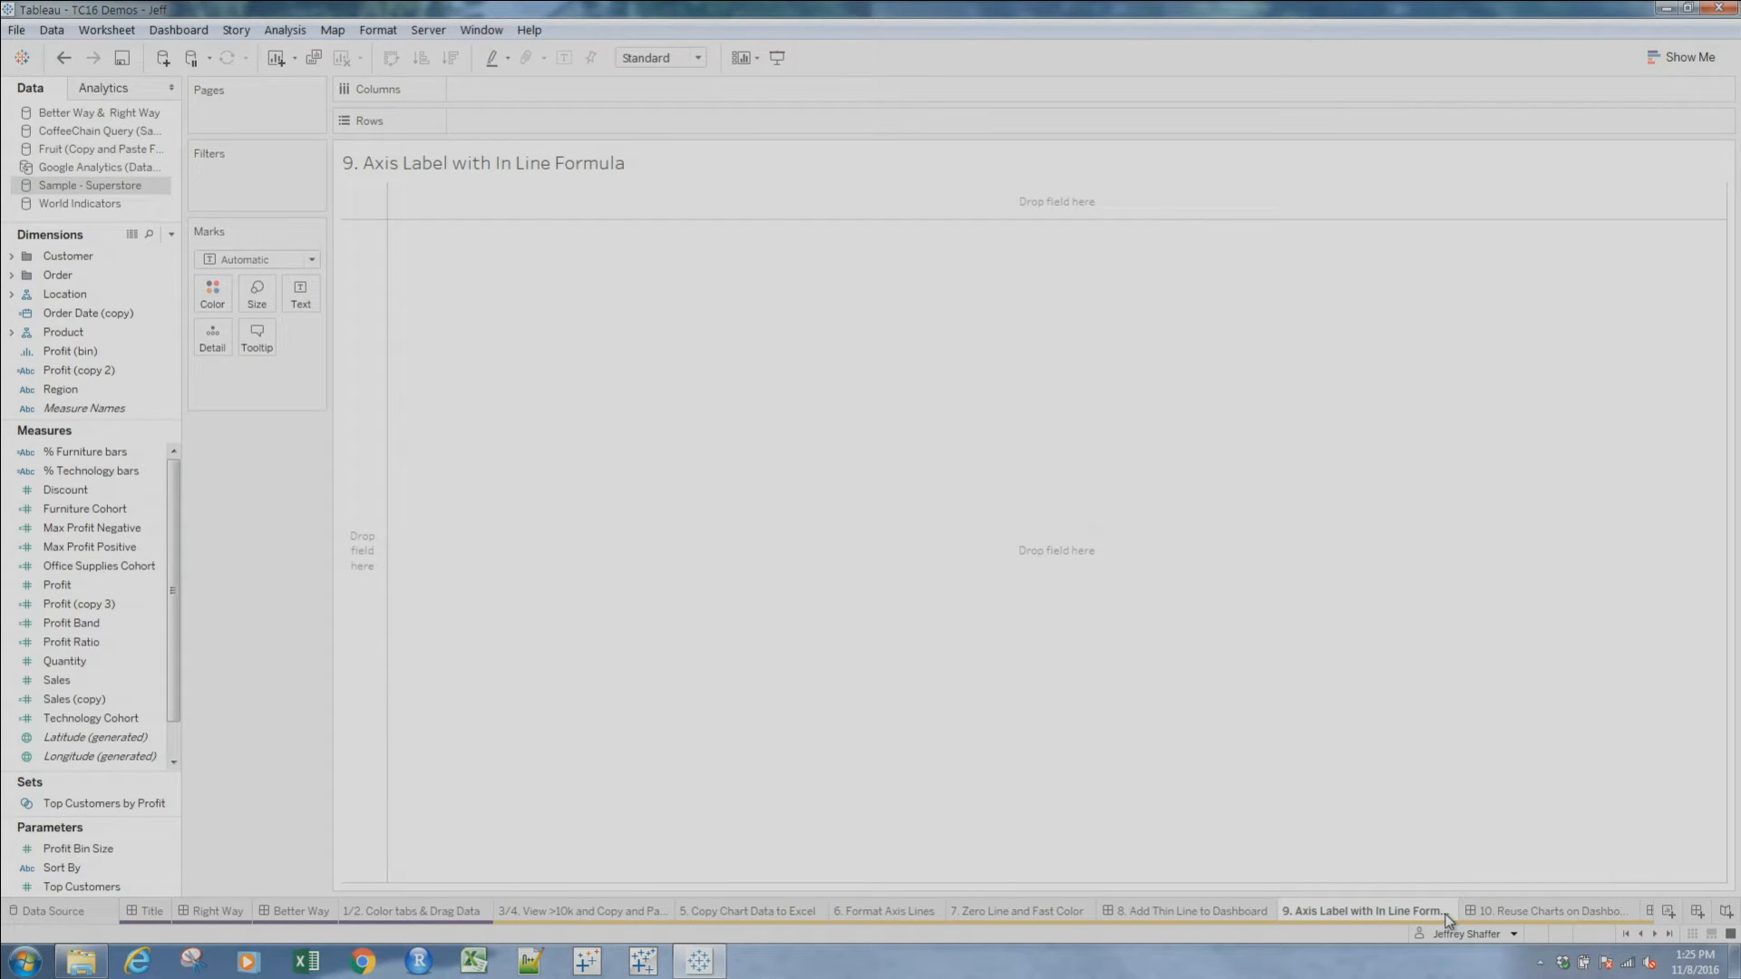
click(1551, 912)
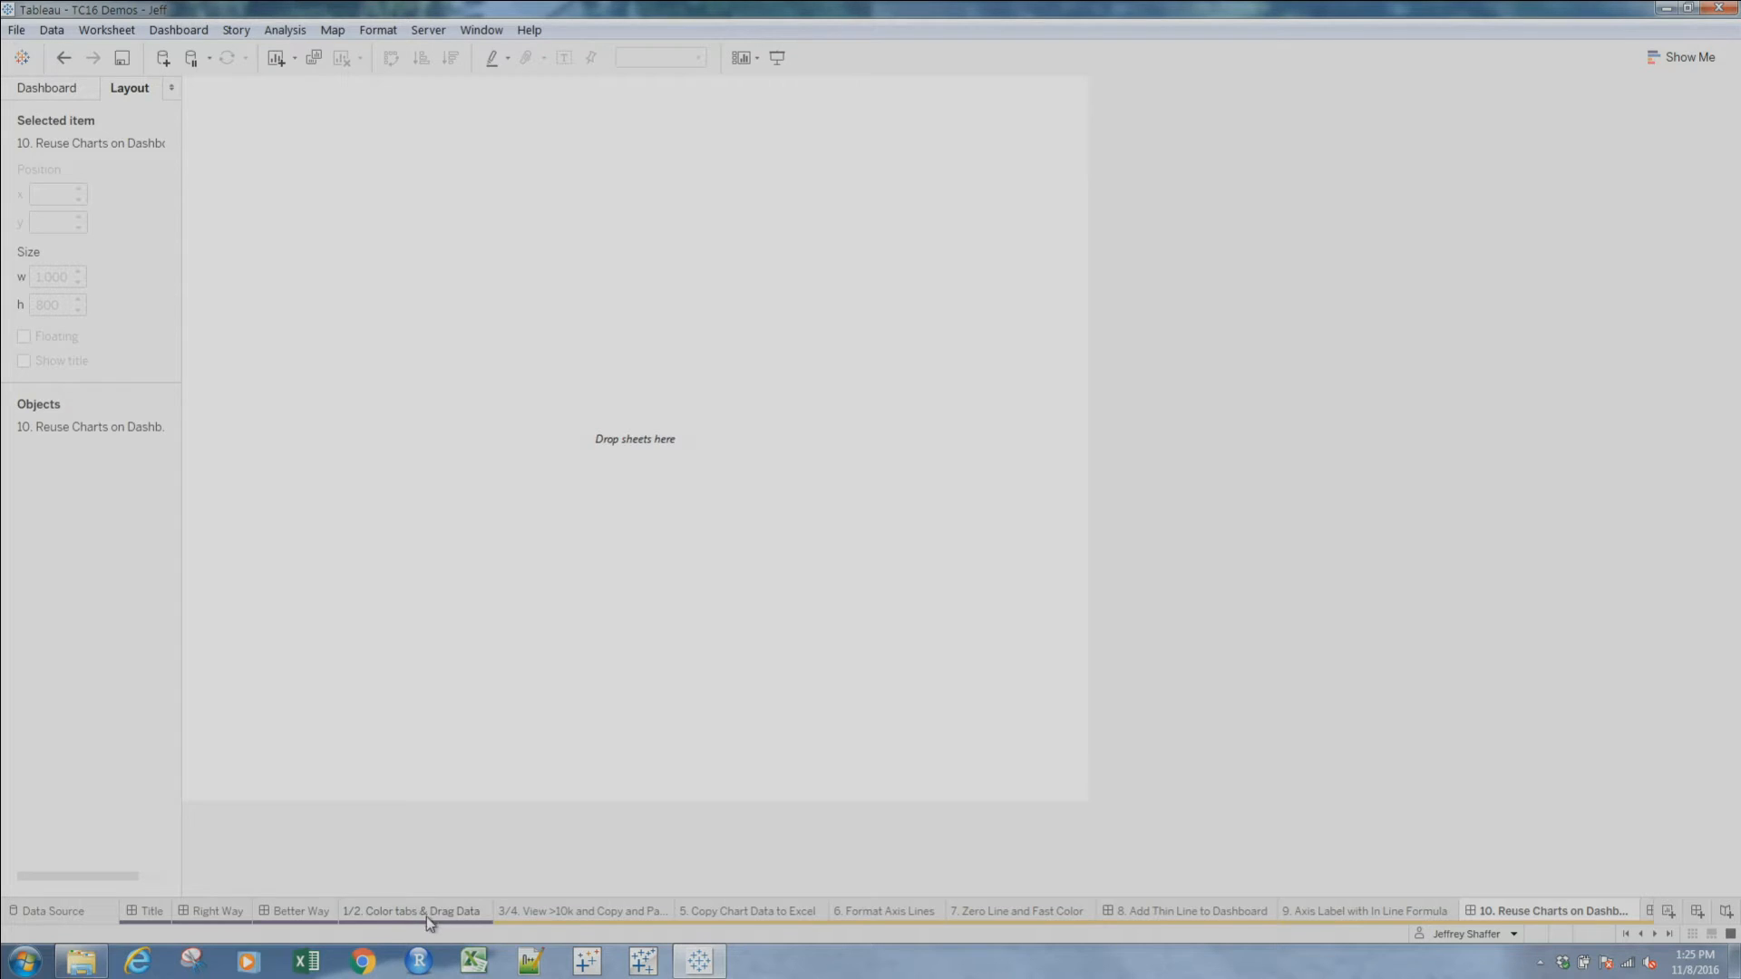
click(303, 913)
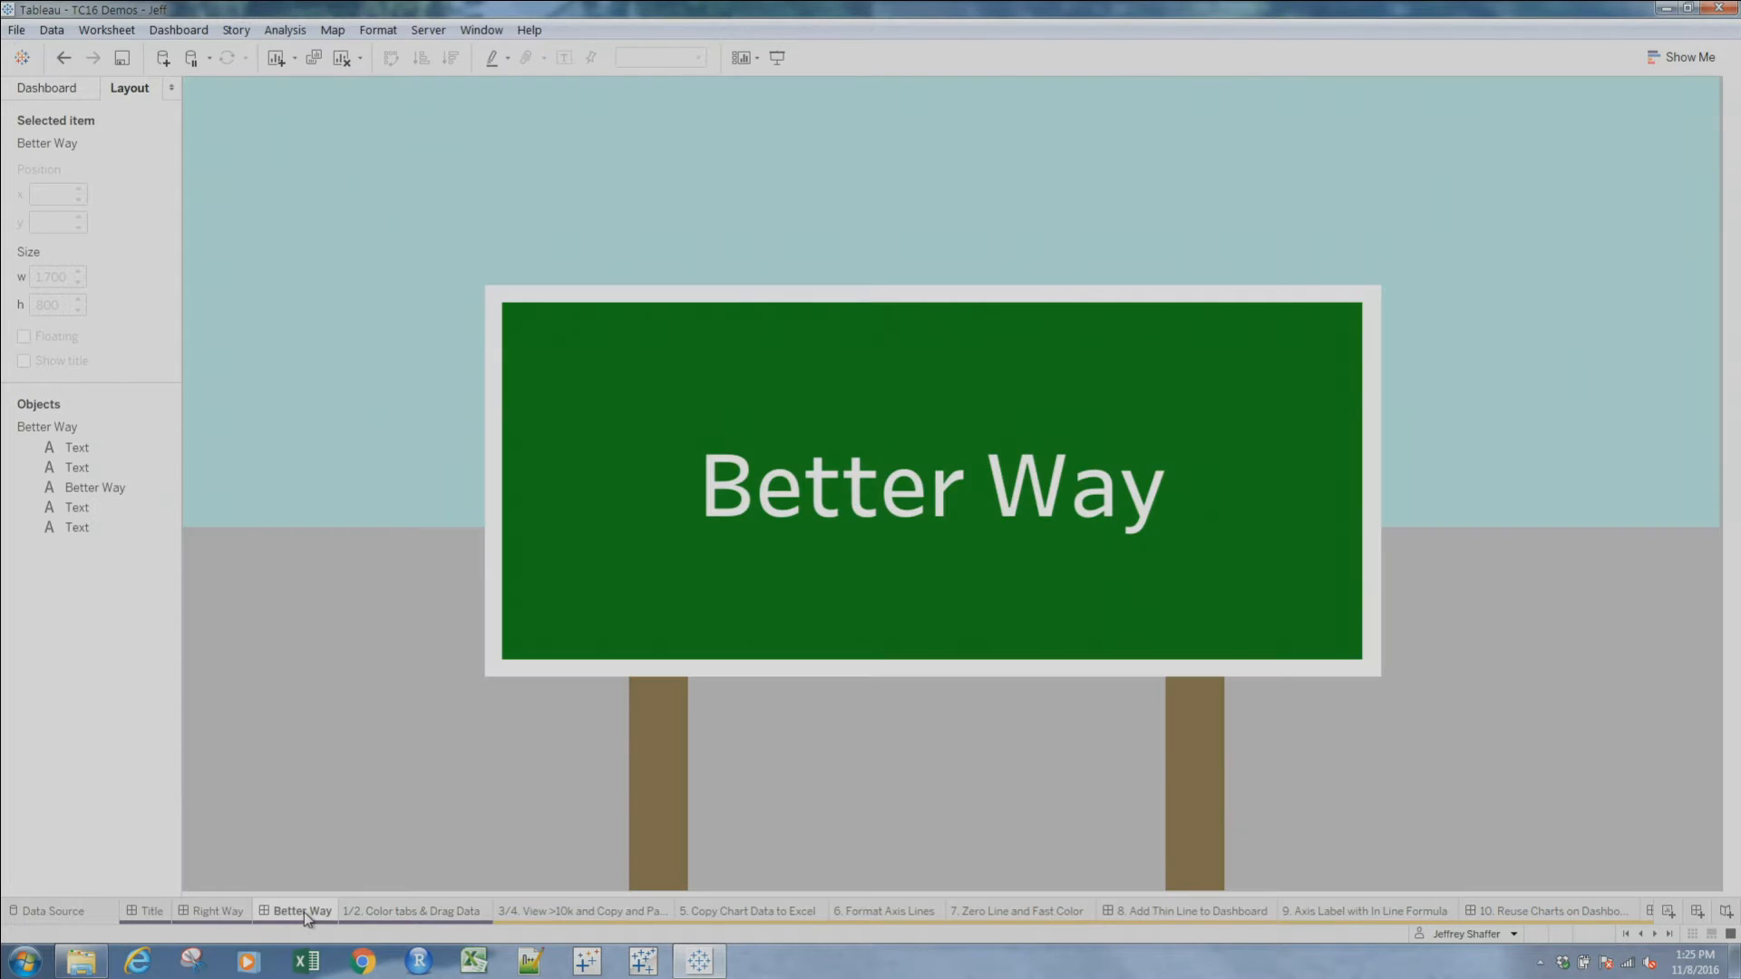
click(620, 912)
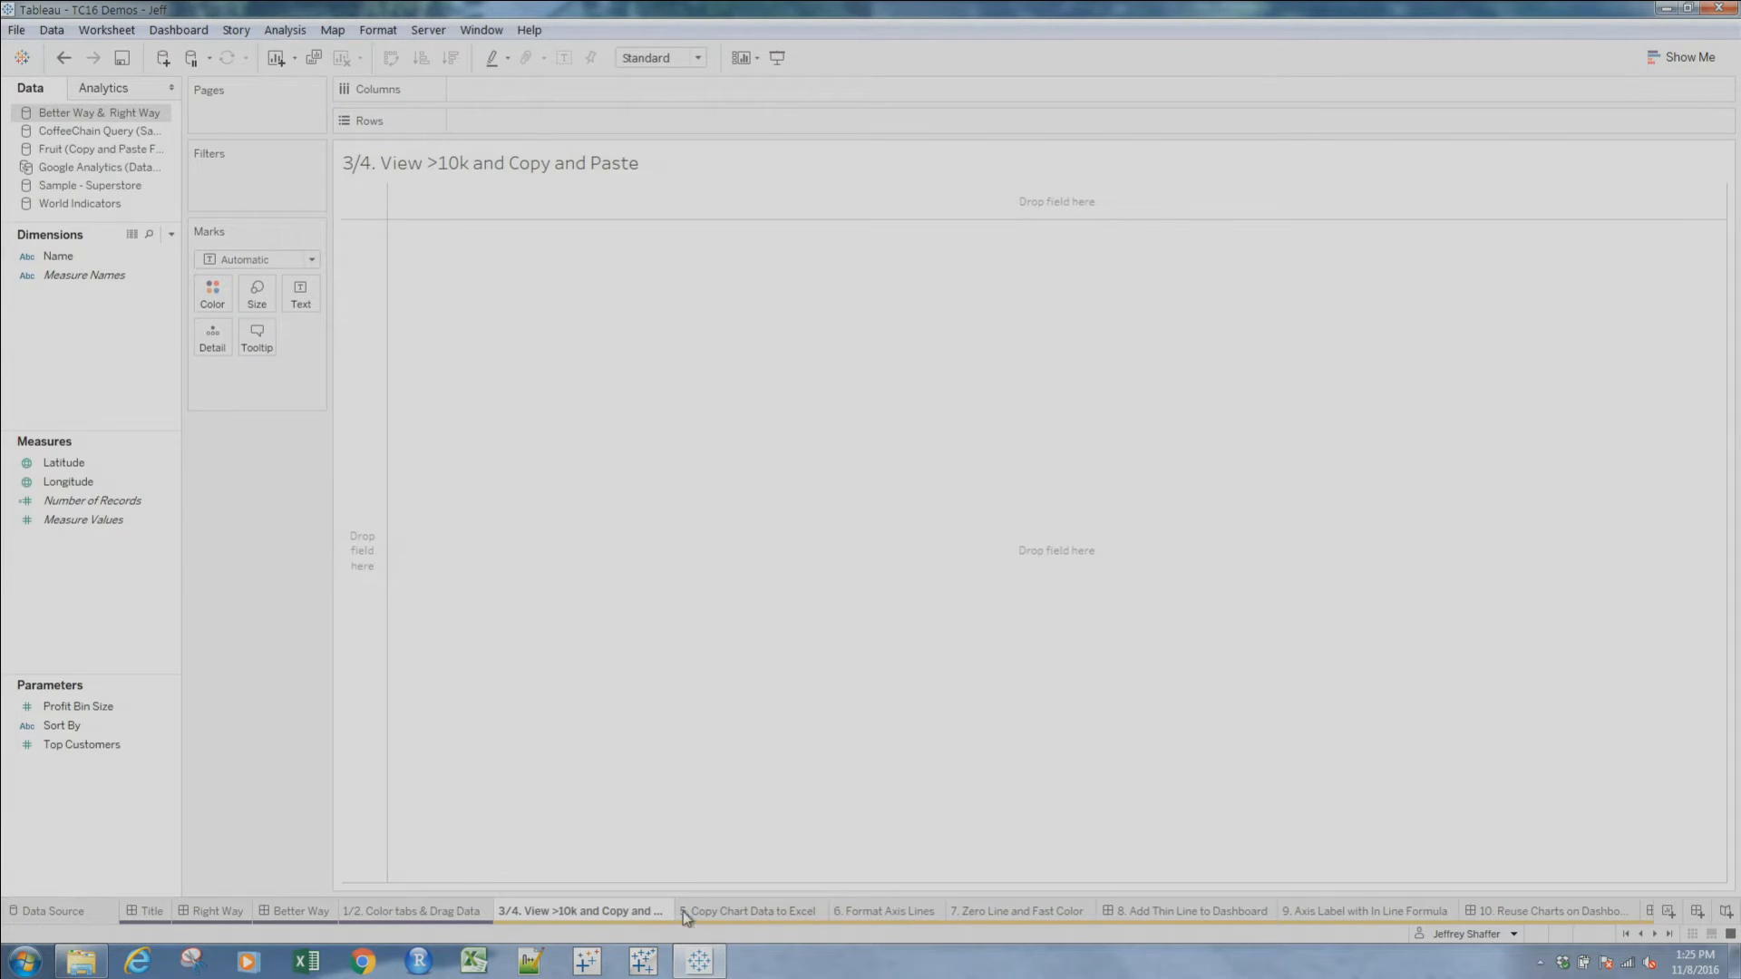
click(1179, 912)
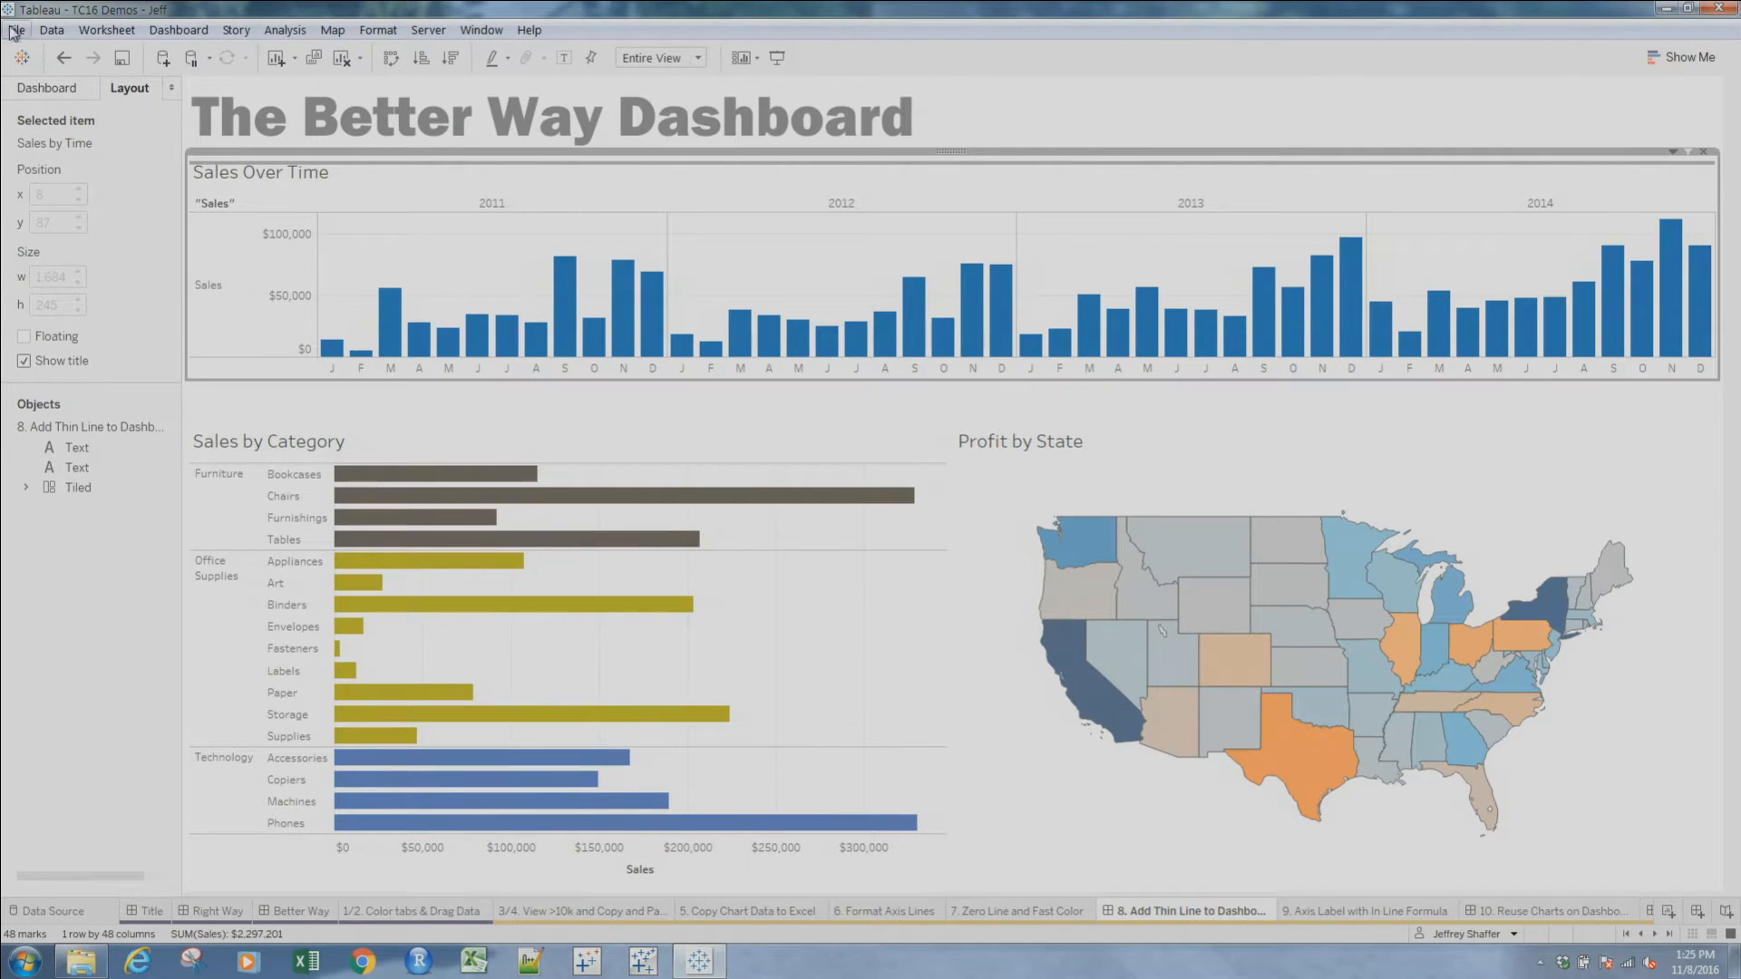
click(39, 88)
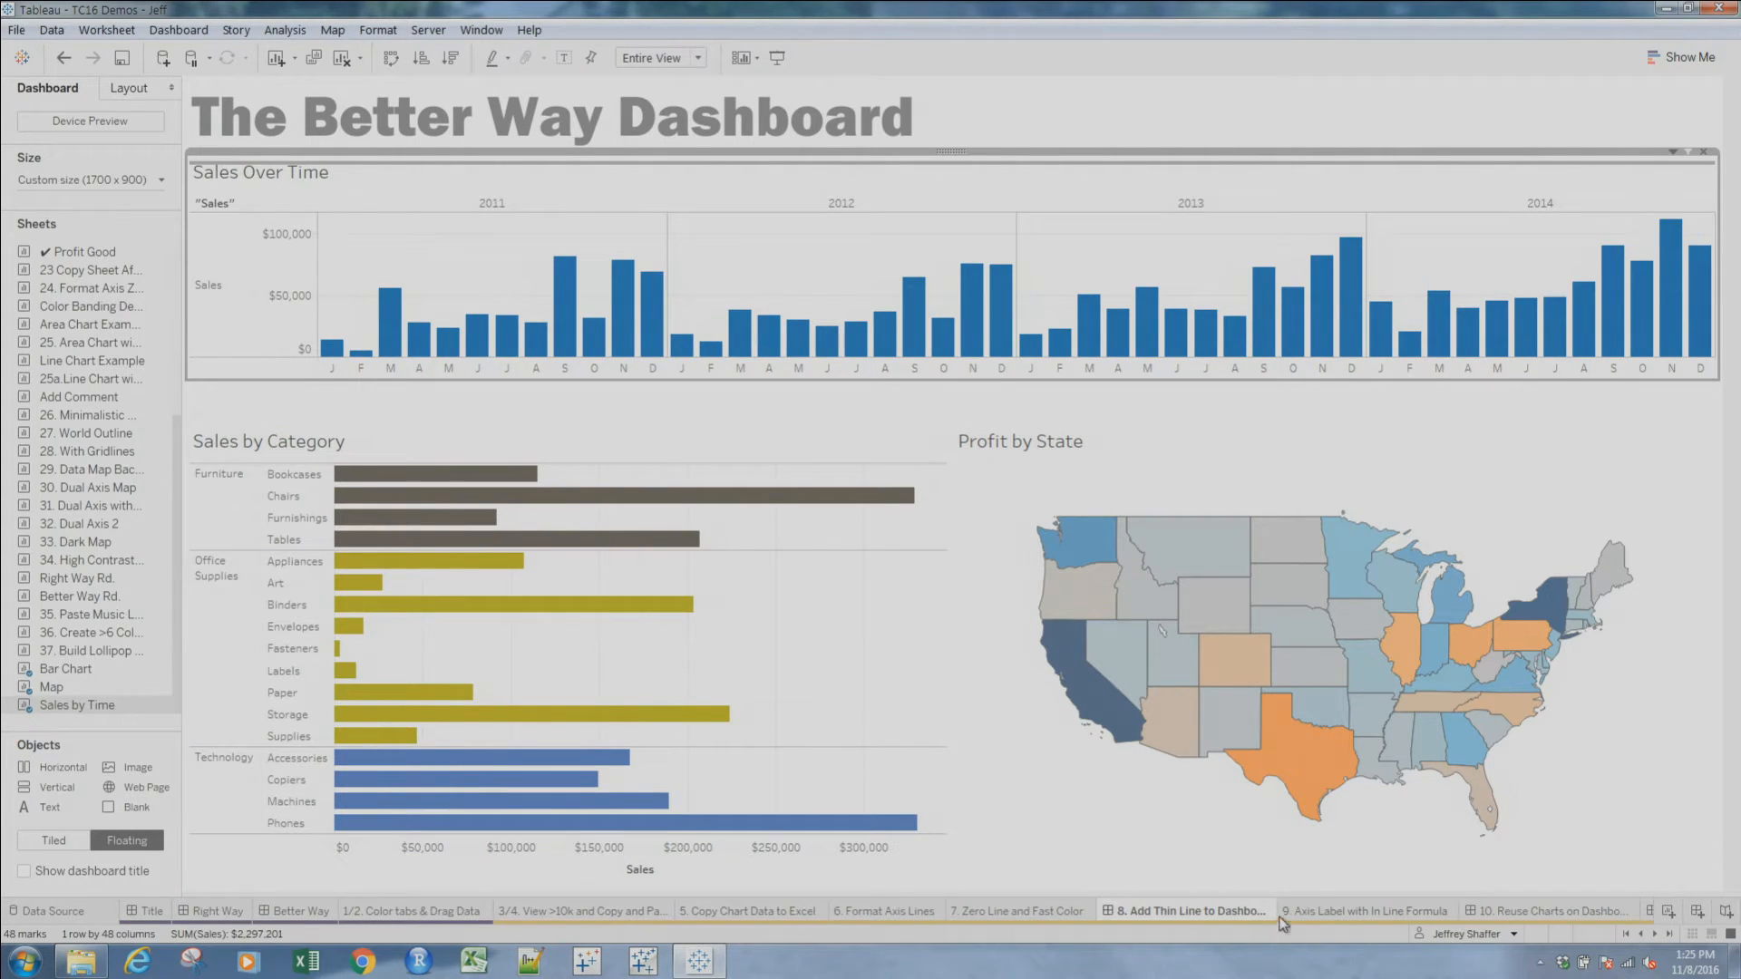
click(1519, 911)
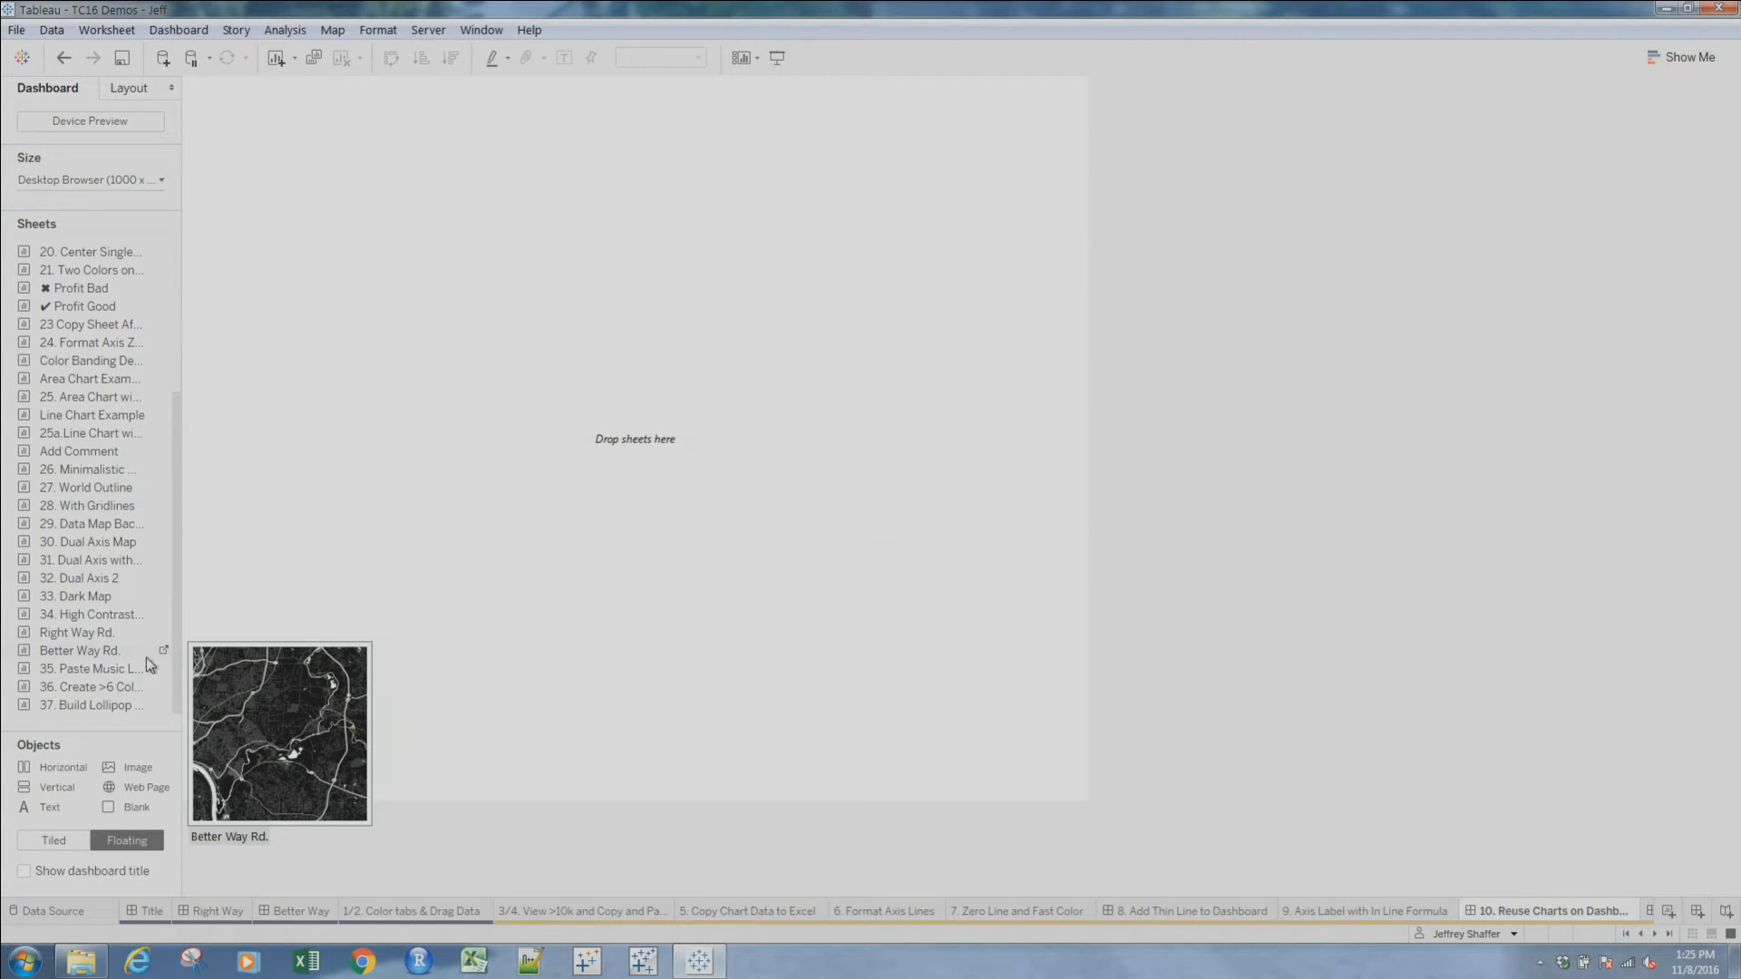
Duplicate the "8. Add Thin Line to Dashboard" dashboard and remove the Sales Over Time chart from the copy
click(1189, 915)
right_click(1192, 921)
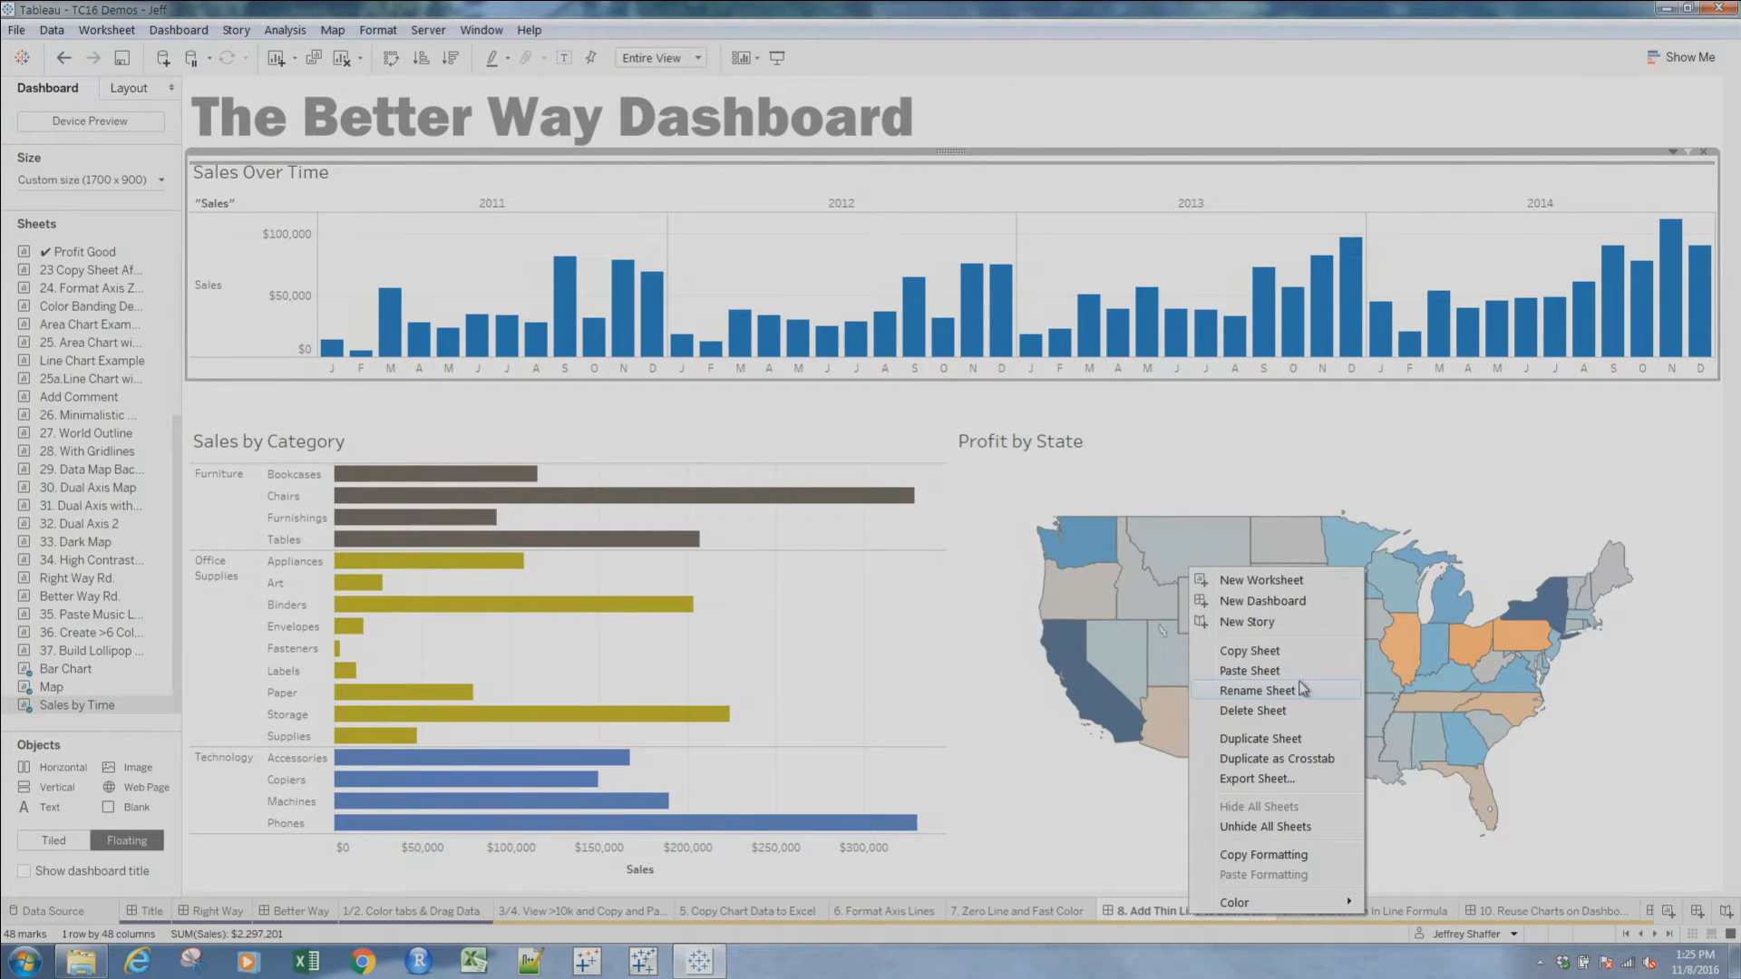
click(1260, 740)
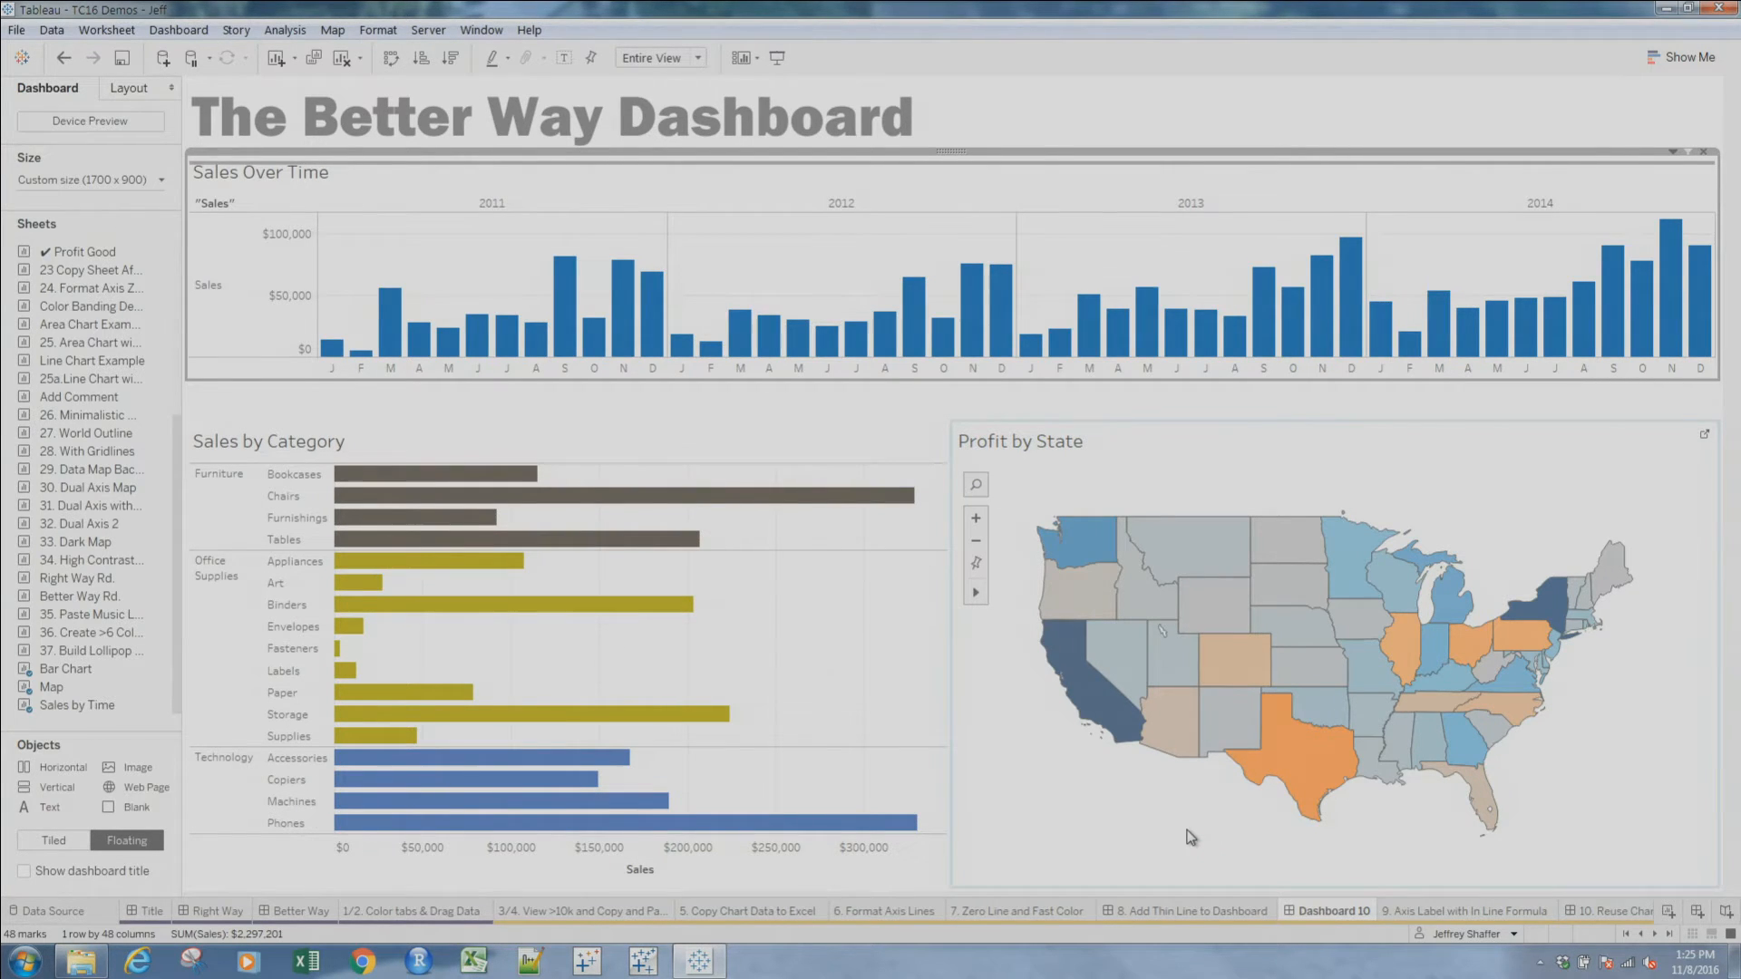
click(1704, 153)
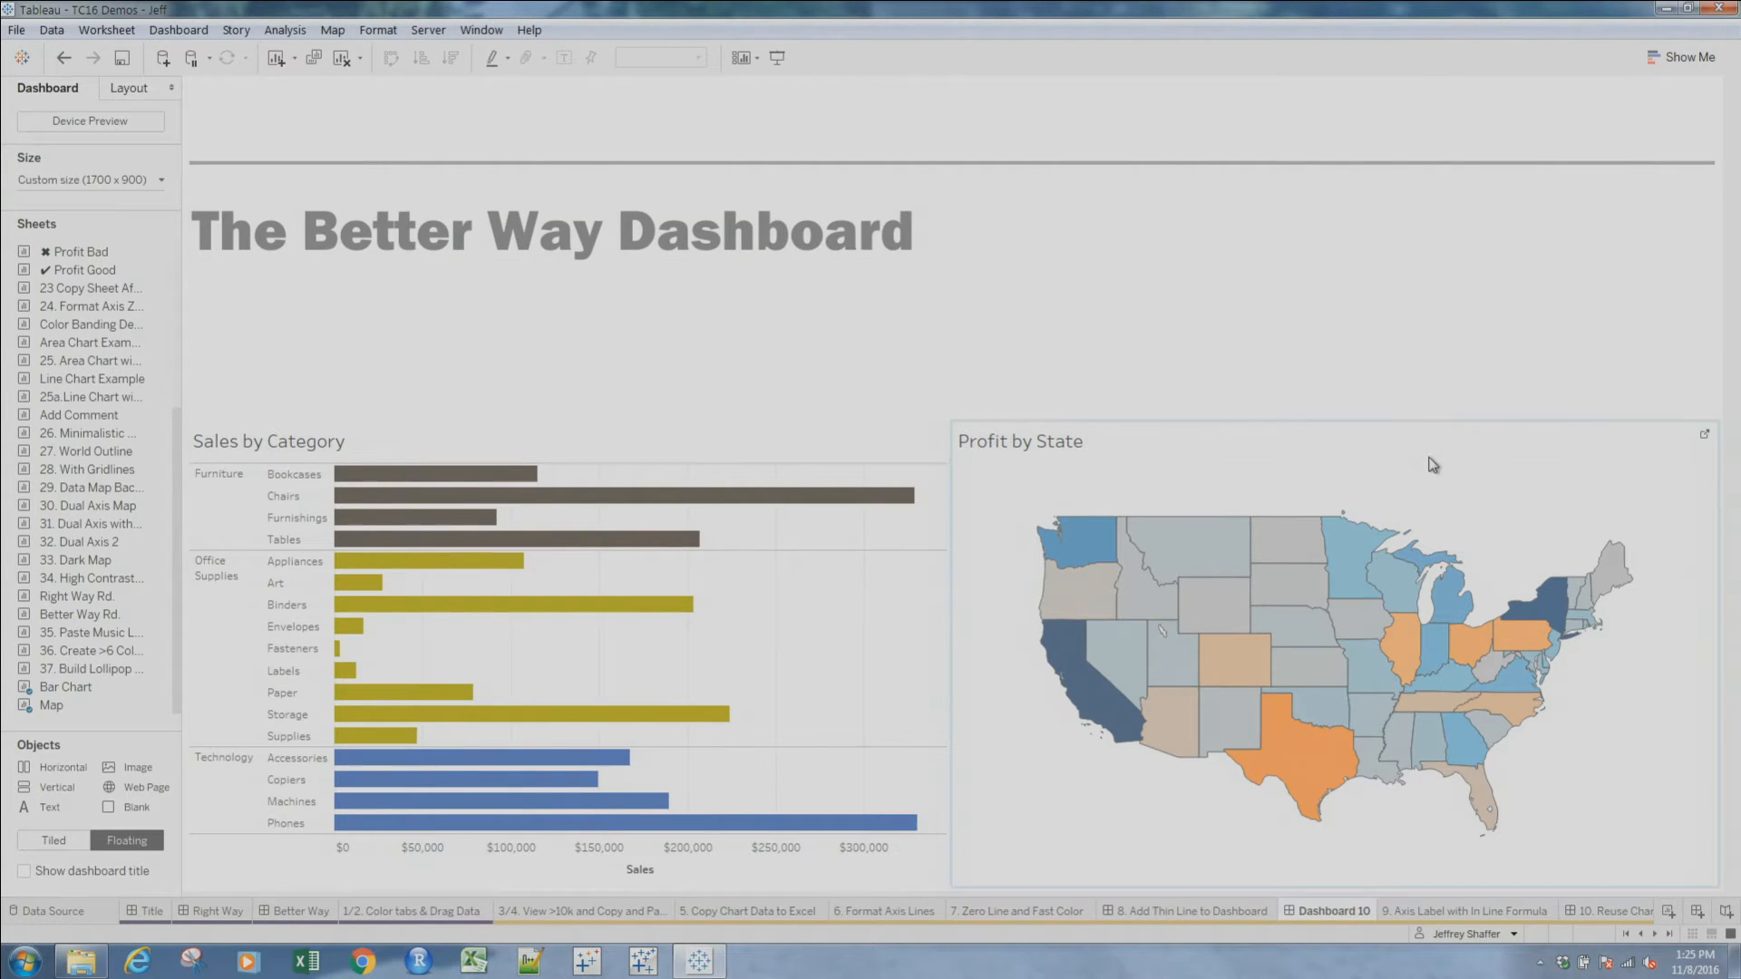
Open the "11. Aligning & Sizing Floating" tiles dashboard and show the layout position and size of the Corporate chart
click(1617, 914)
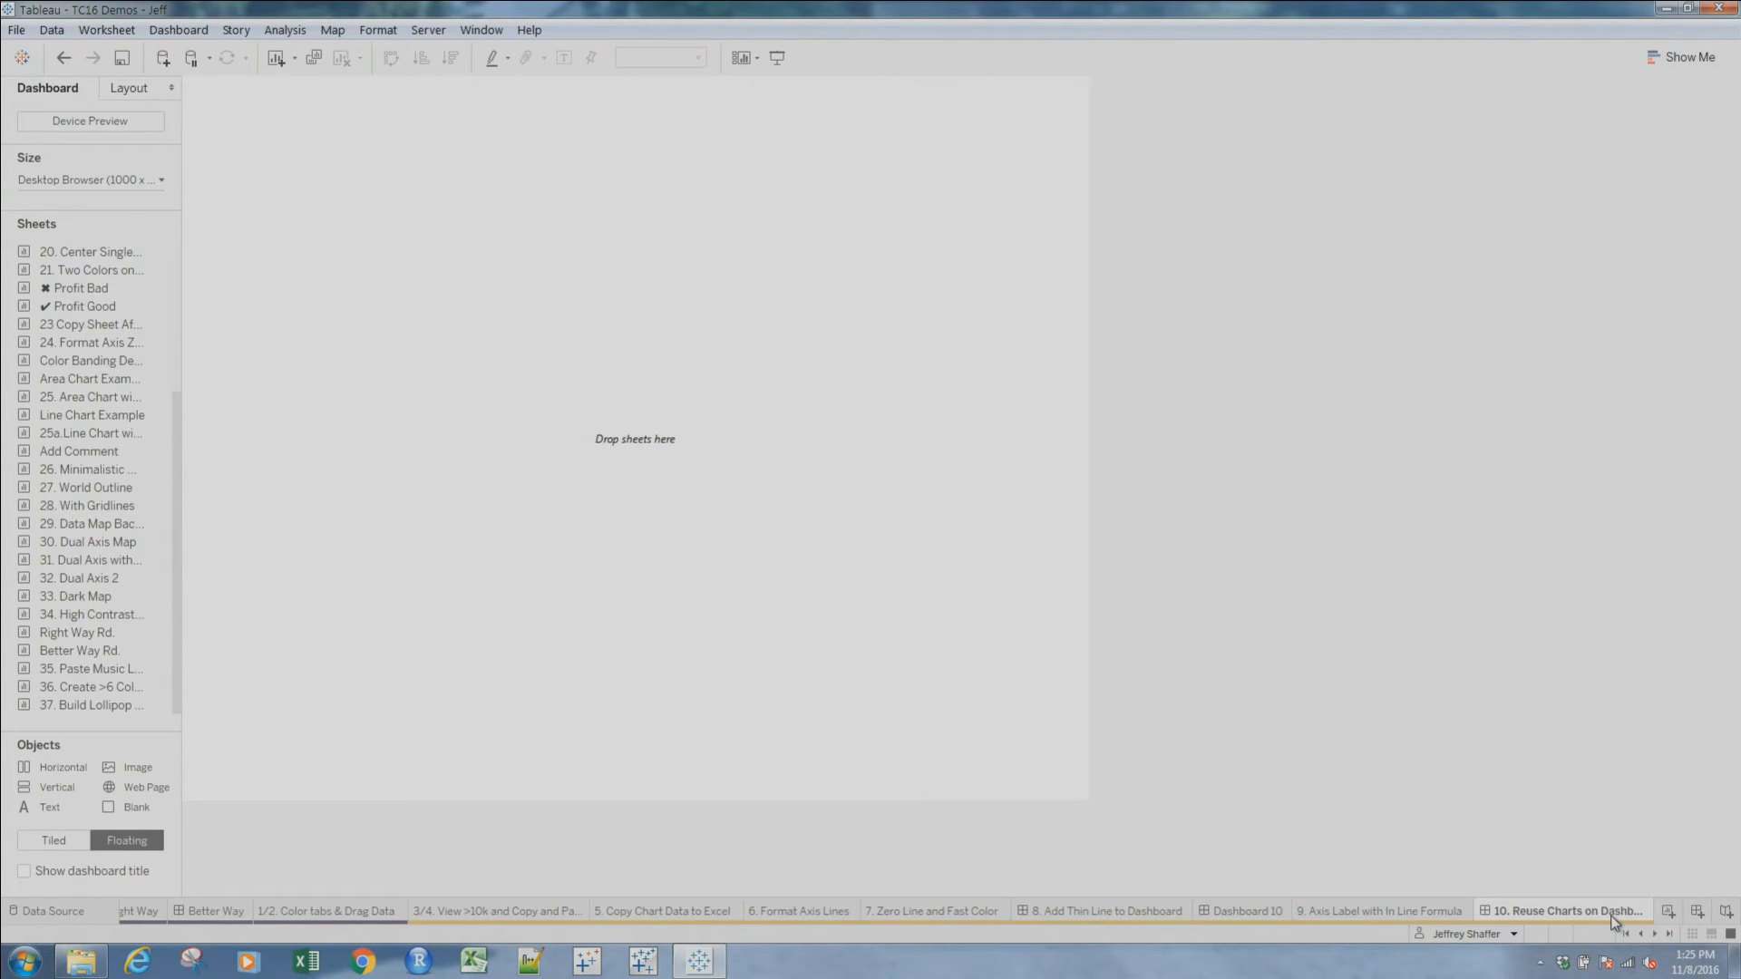
click(1657, 935)
click(1657, 936)
click(1656, 936)
click(1173, 916)
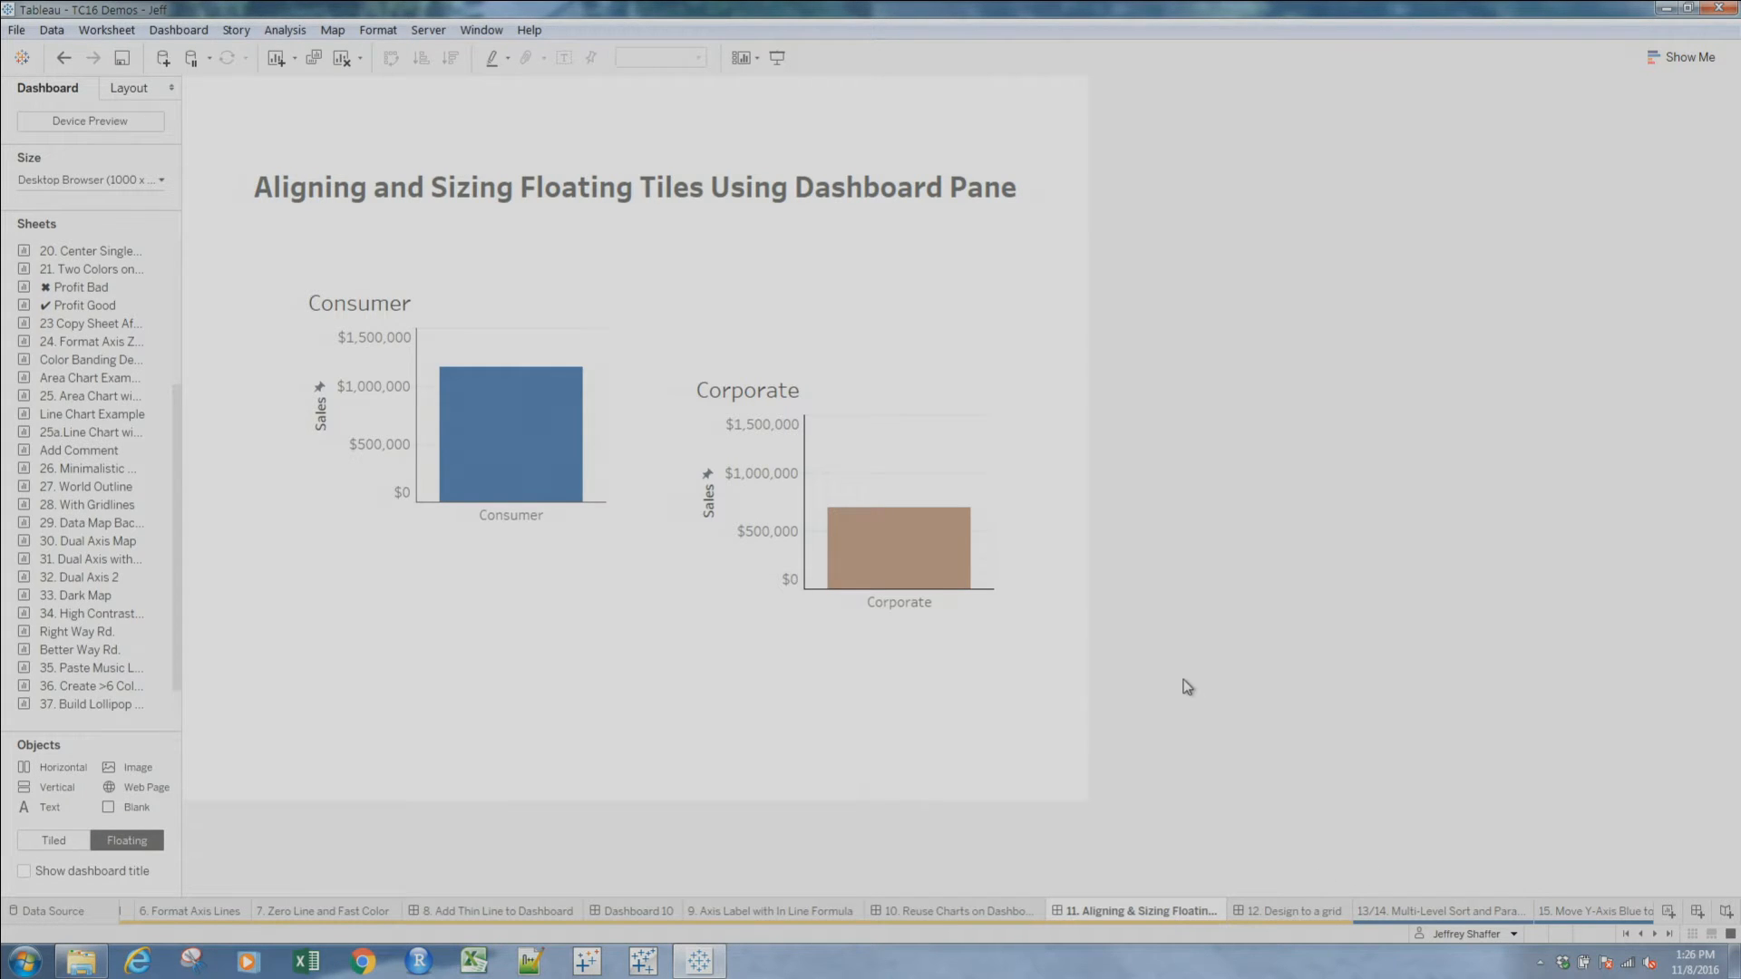
click(845, 427)
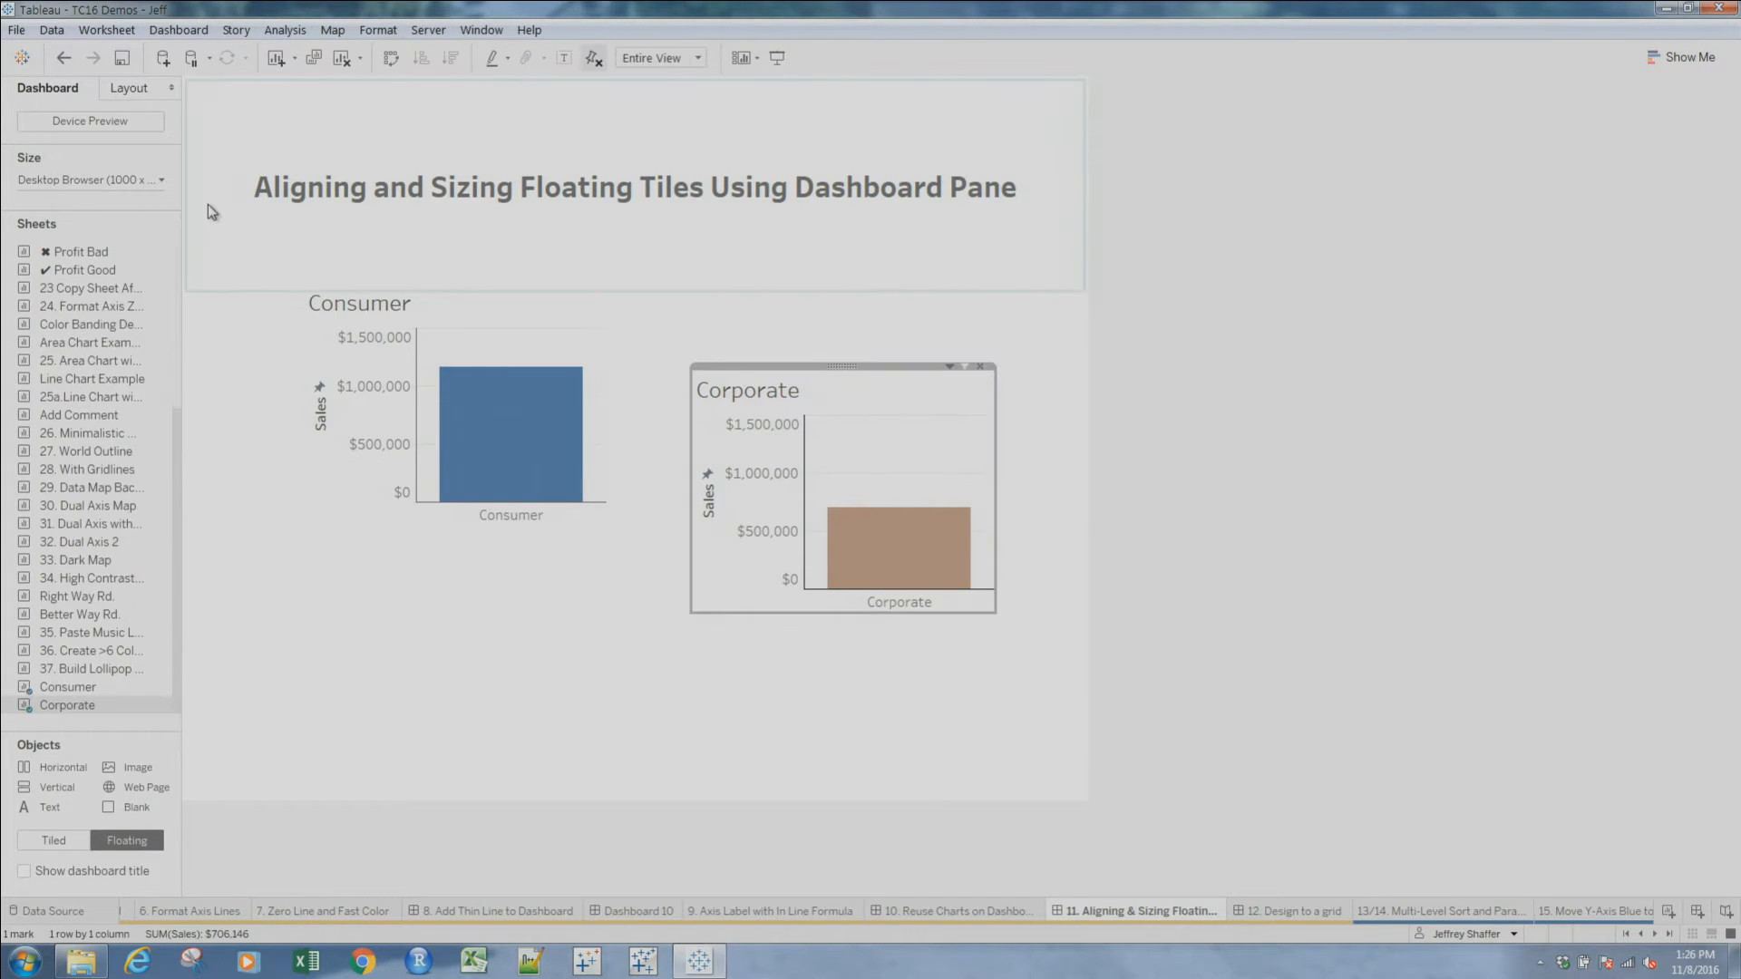
click(129, 88)
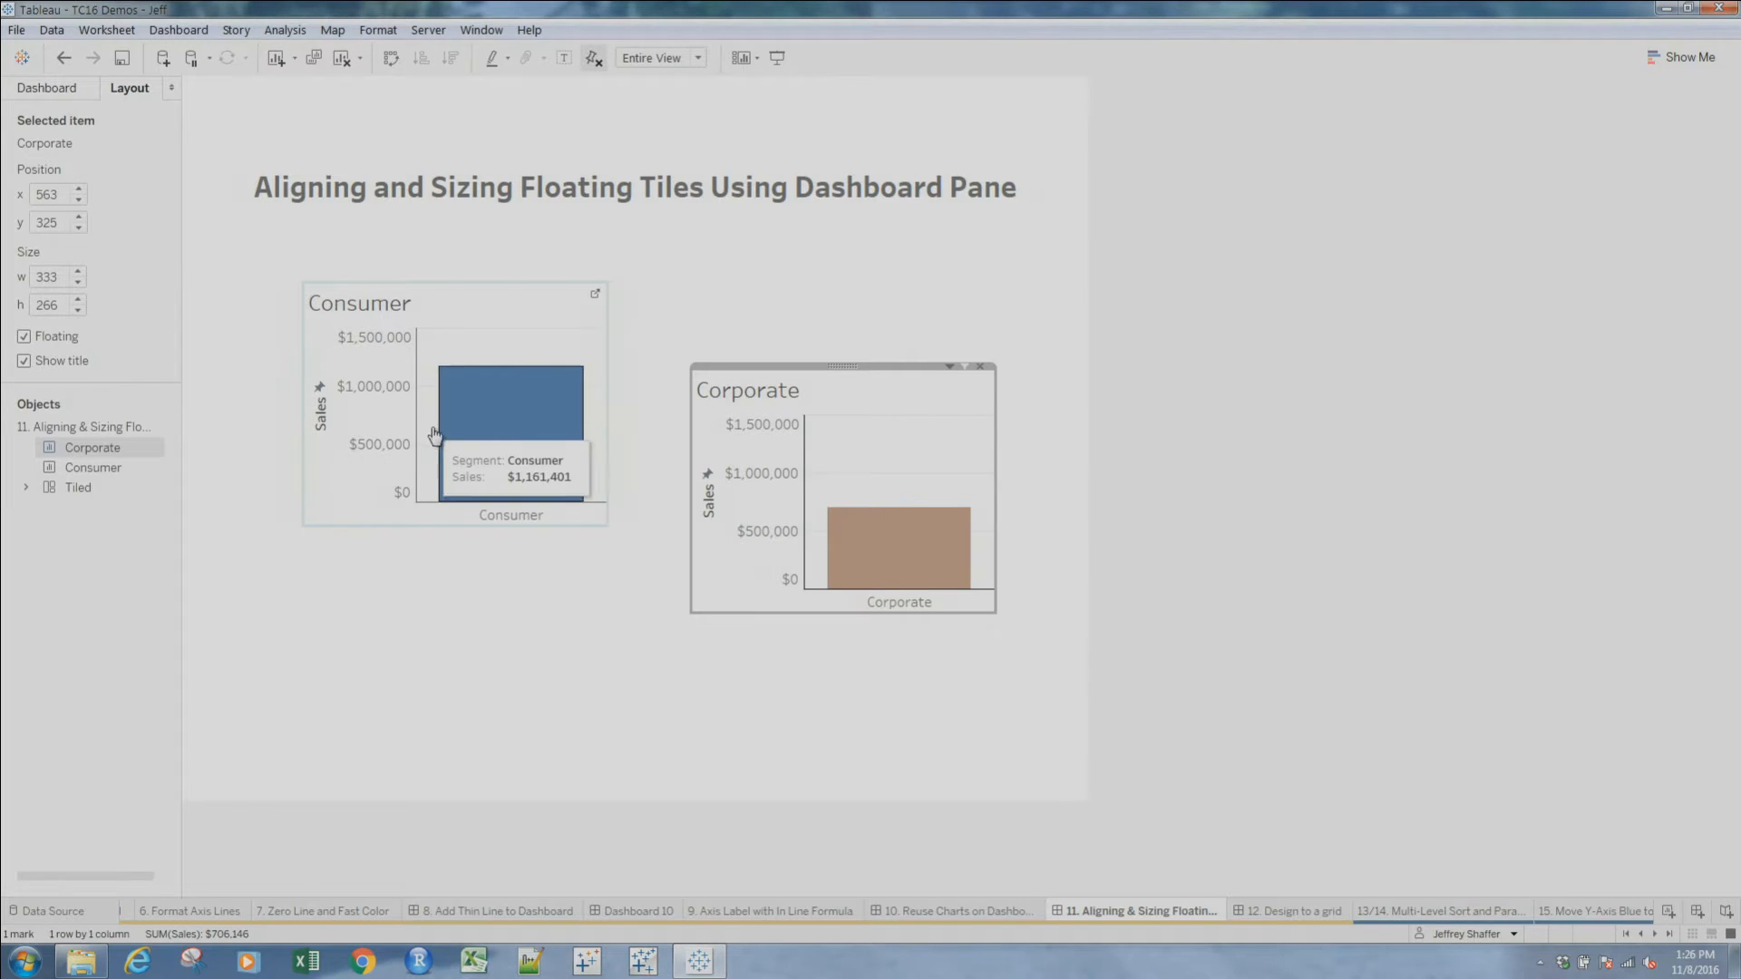
Check the Consumer chart's position, then set the Corporate chart's y position to 229 to align the two charts
click(517, 341)
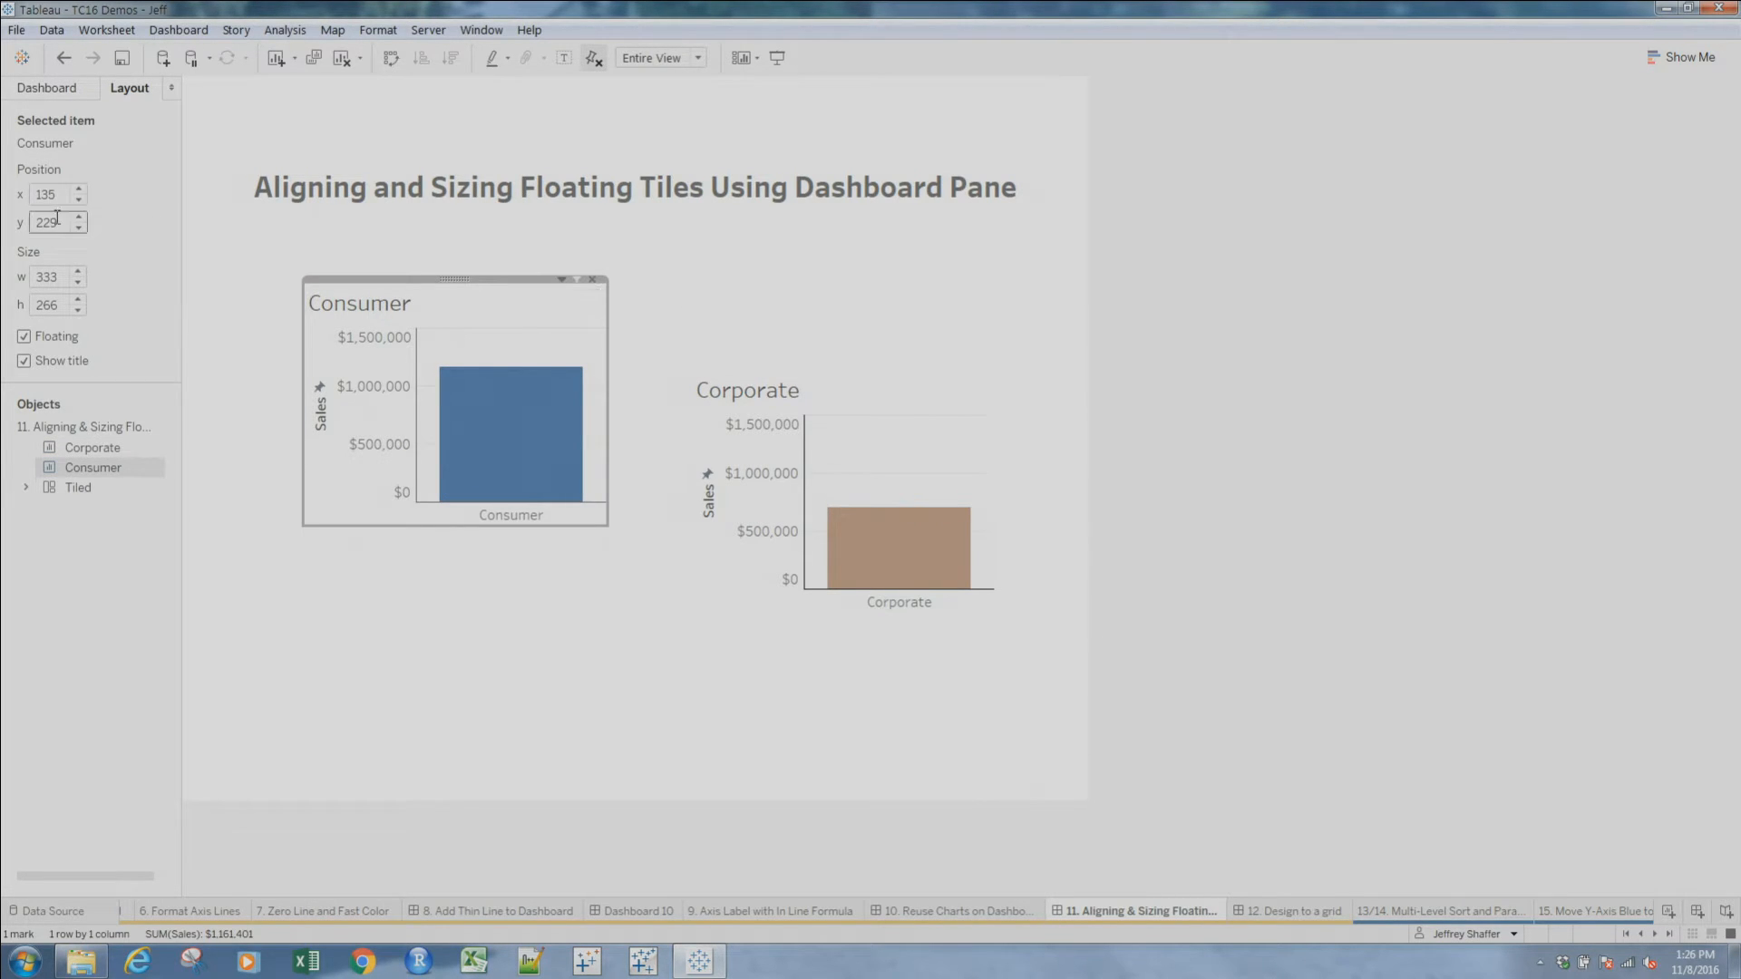
click(890, 448)
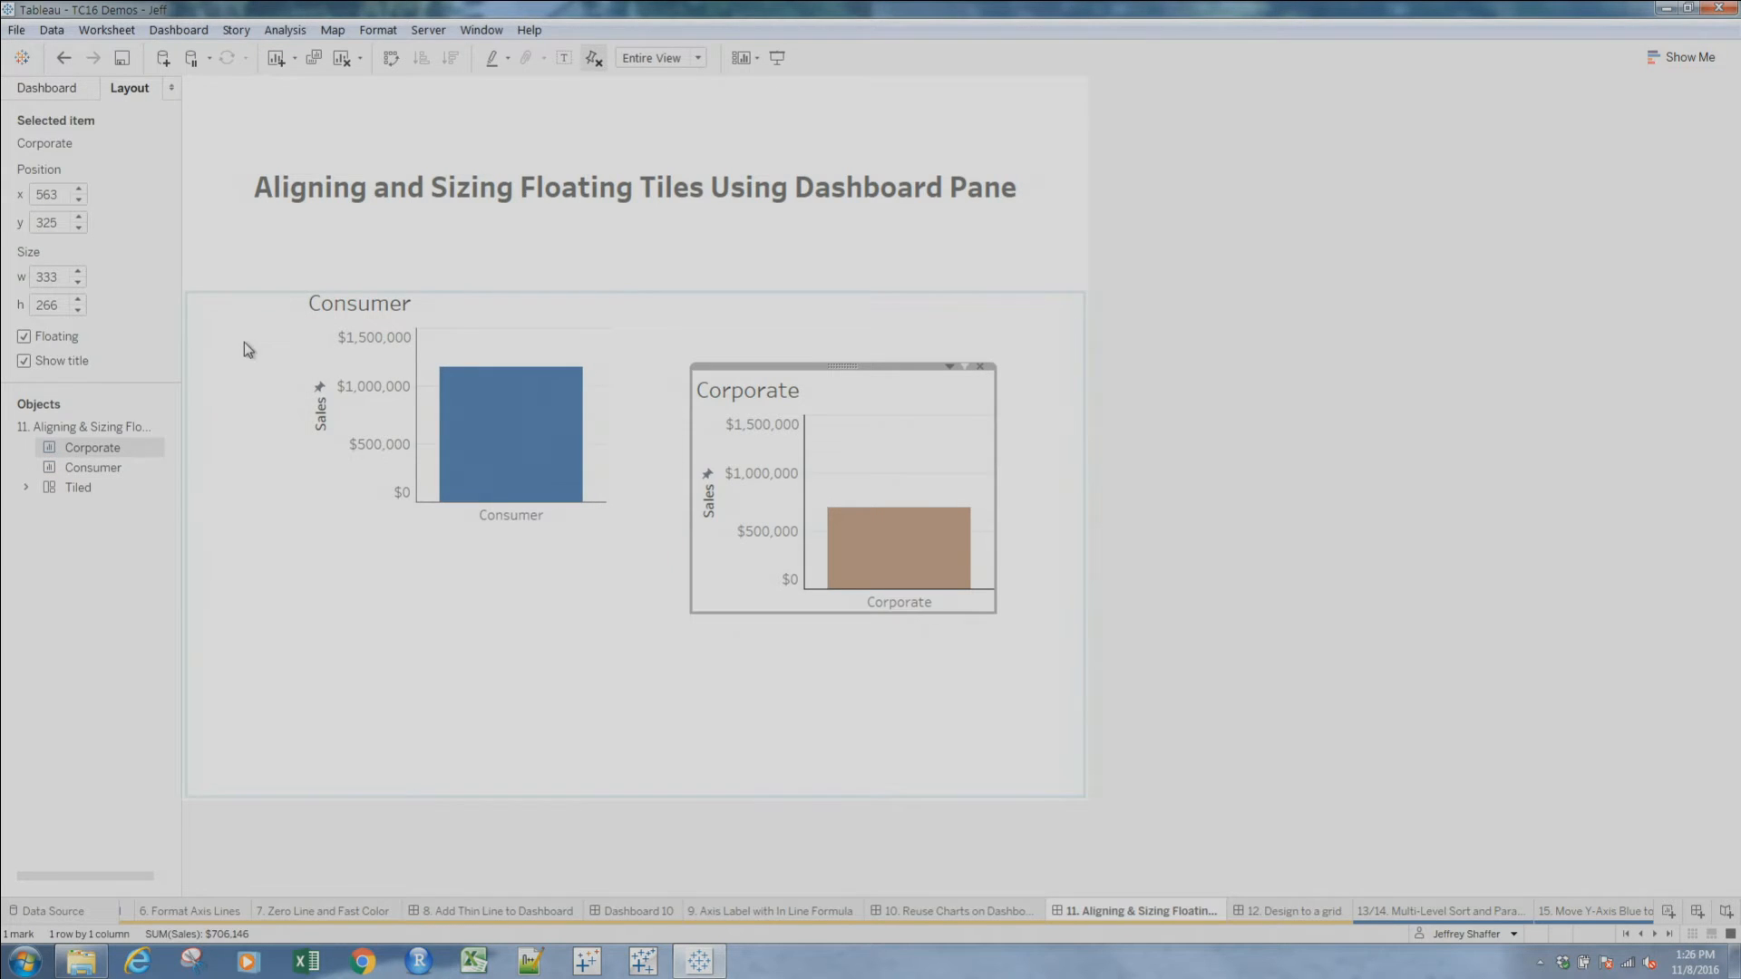
double_click(47, 222)
text(229)
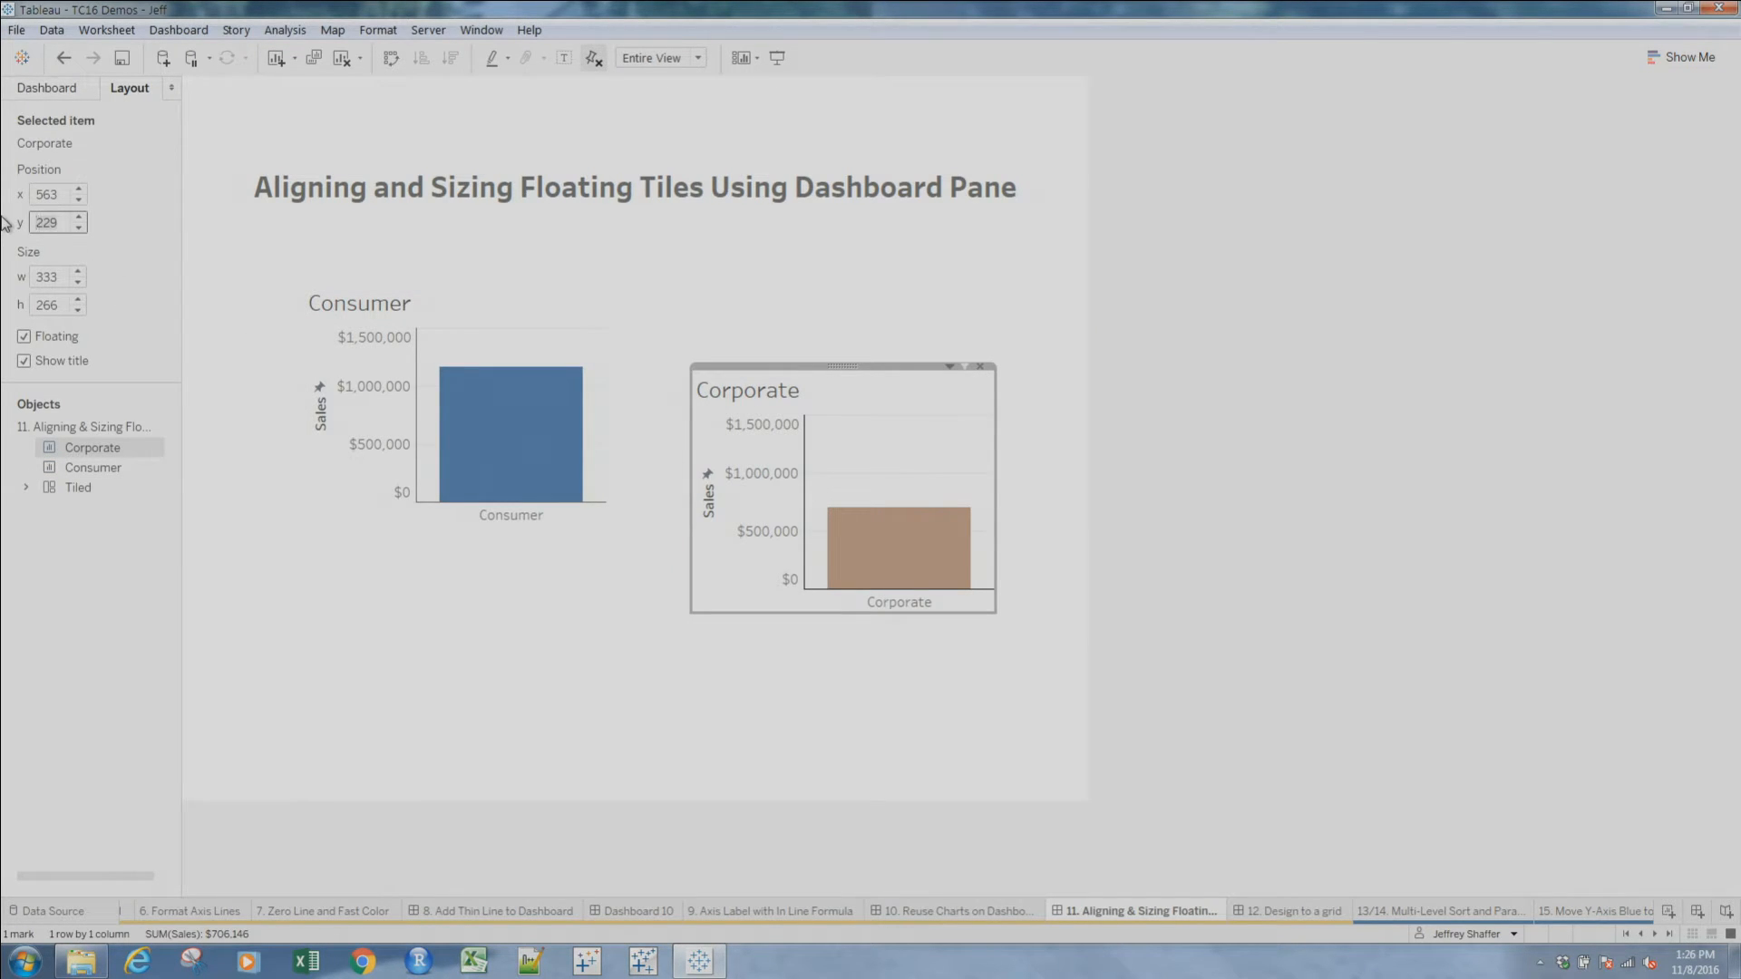
key(Return)
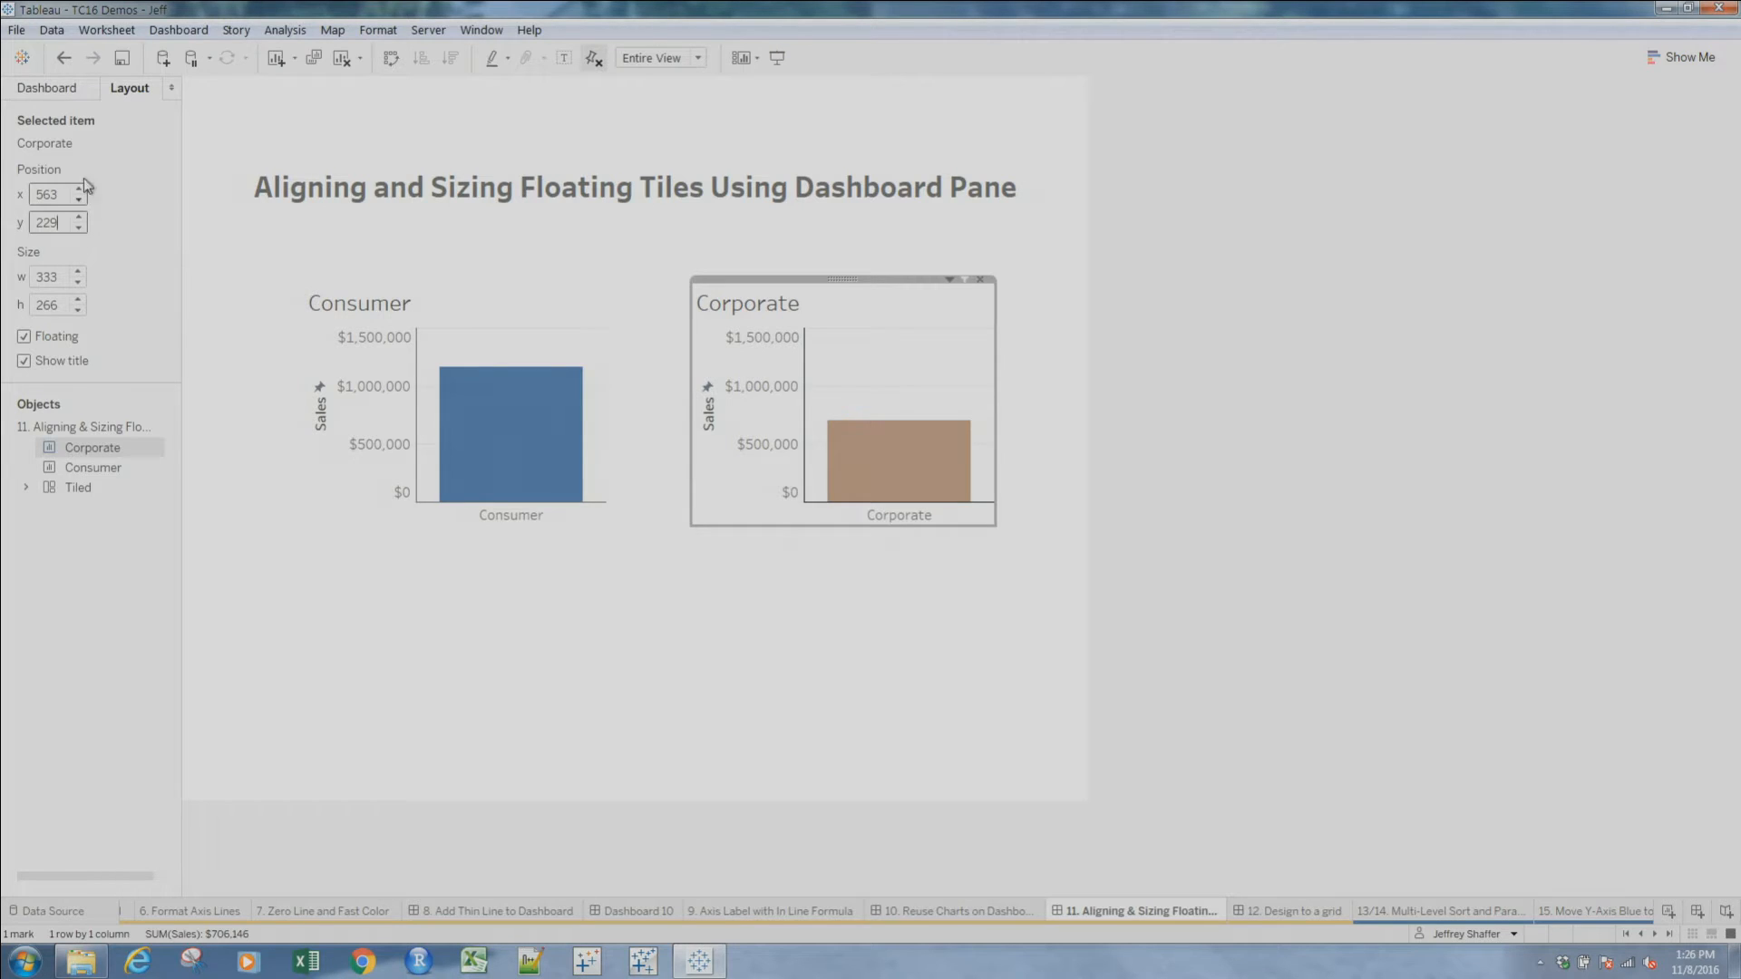
Set the Corporate chart's x position to 1200 to place it outside the dashboard area
click(76, 91)
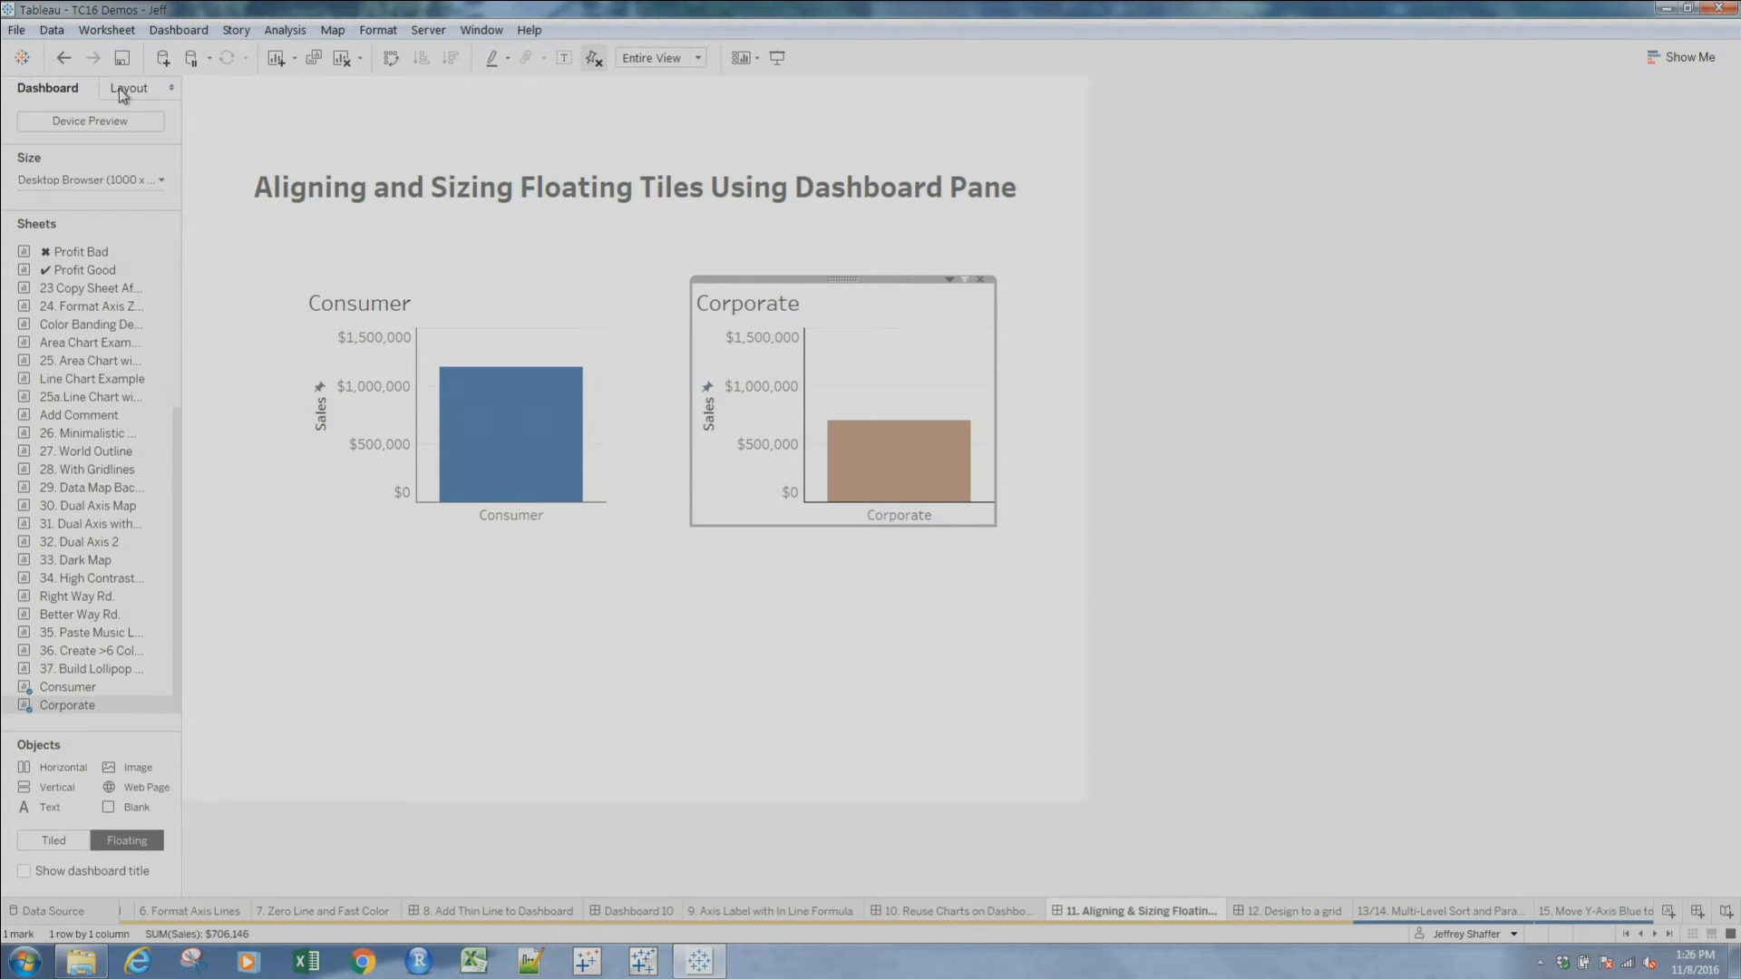
click(119, 88)
drag(3, 180, 5, 187)
text(1200)
key(Return)
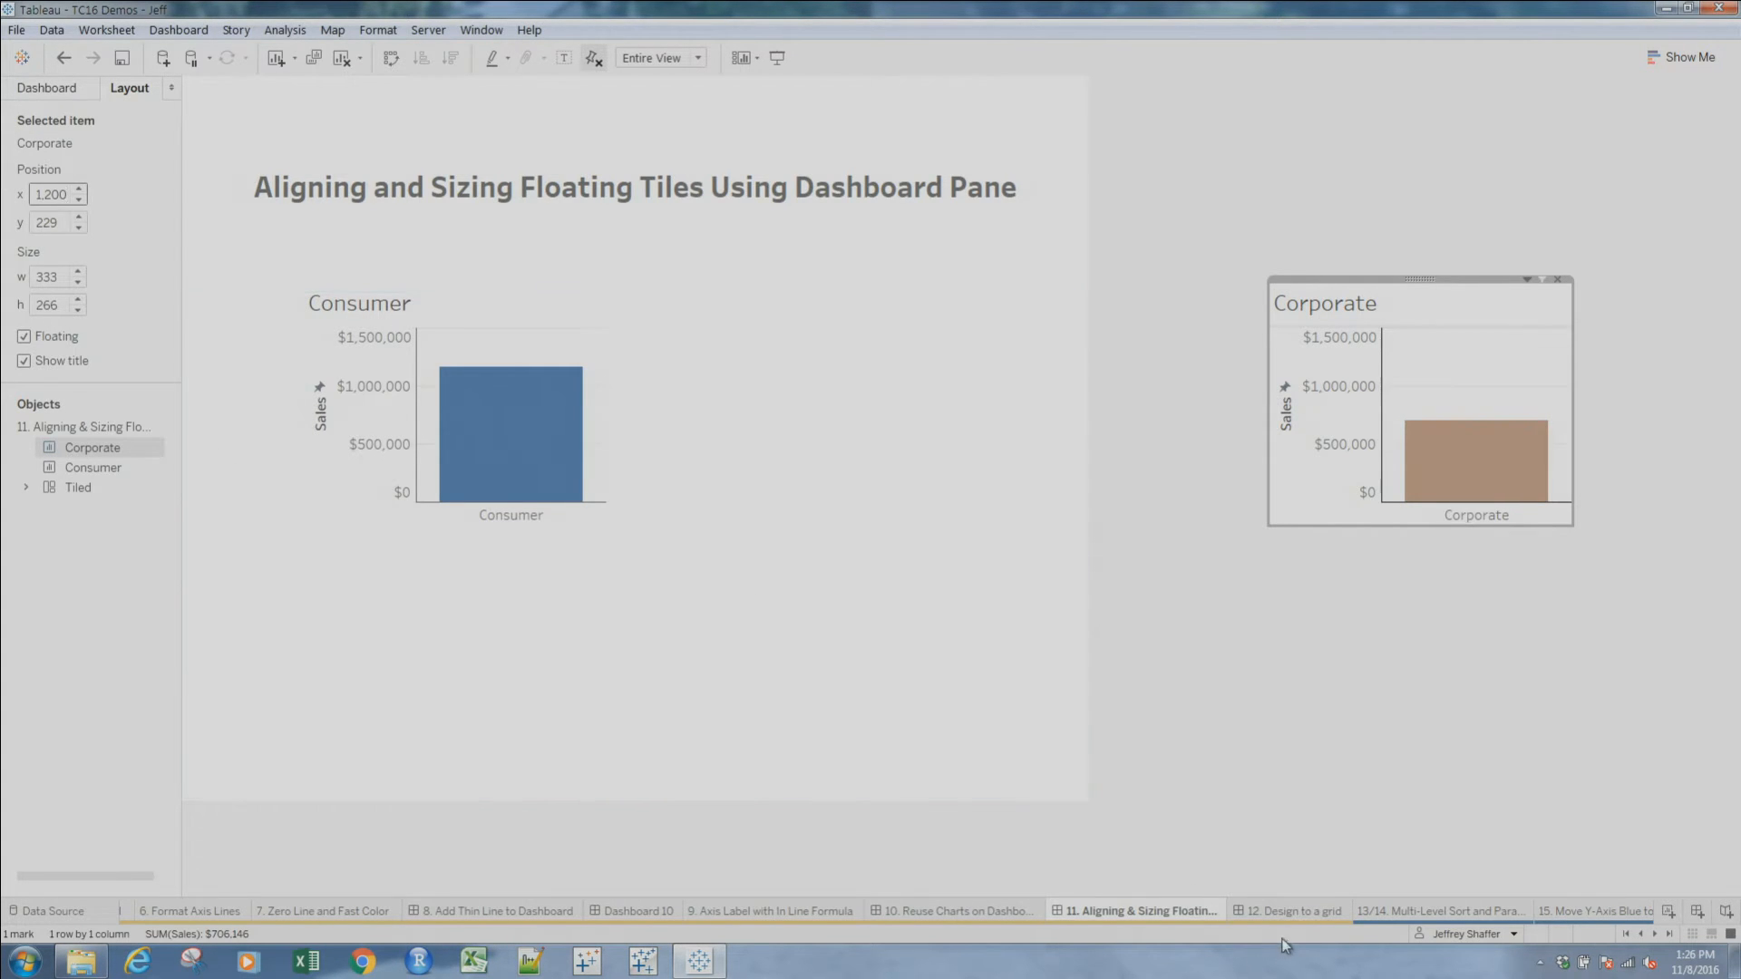
Undo the Corporate chart's position changes and the duplication of the "8. Add Thin Line to Dashboard" dashboard
click(1297, 917)
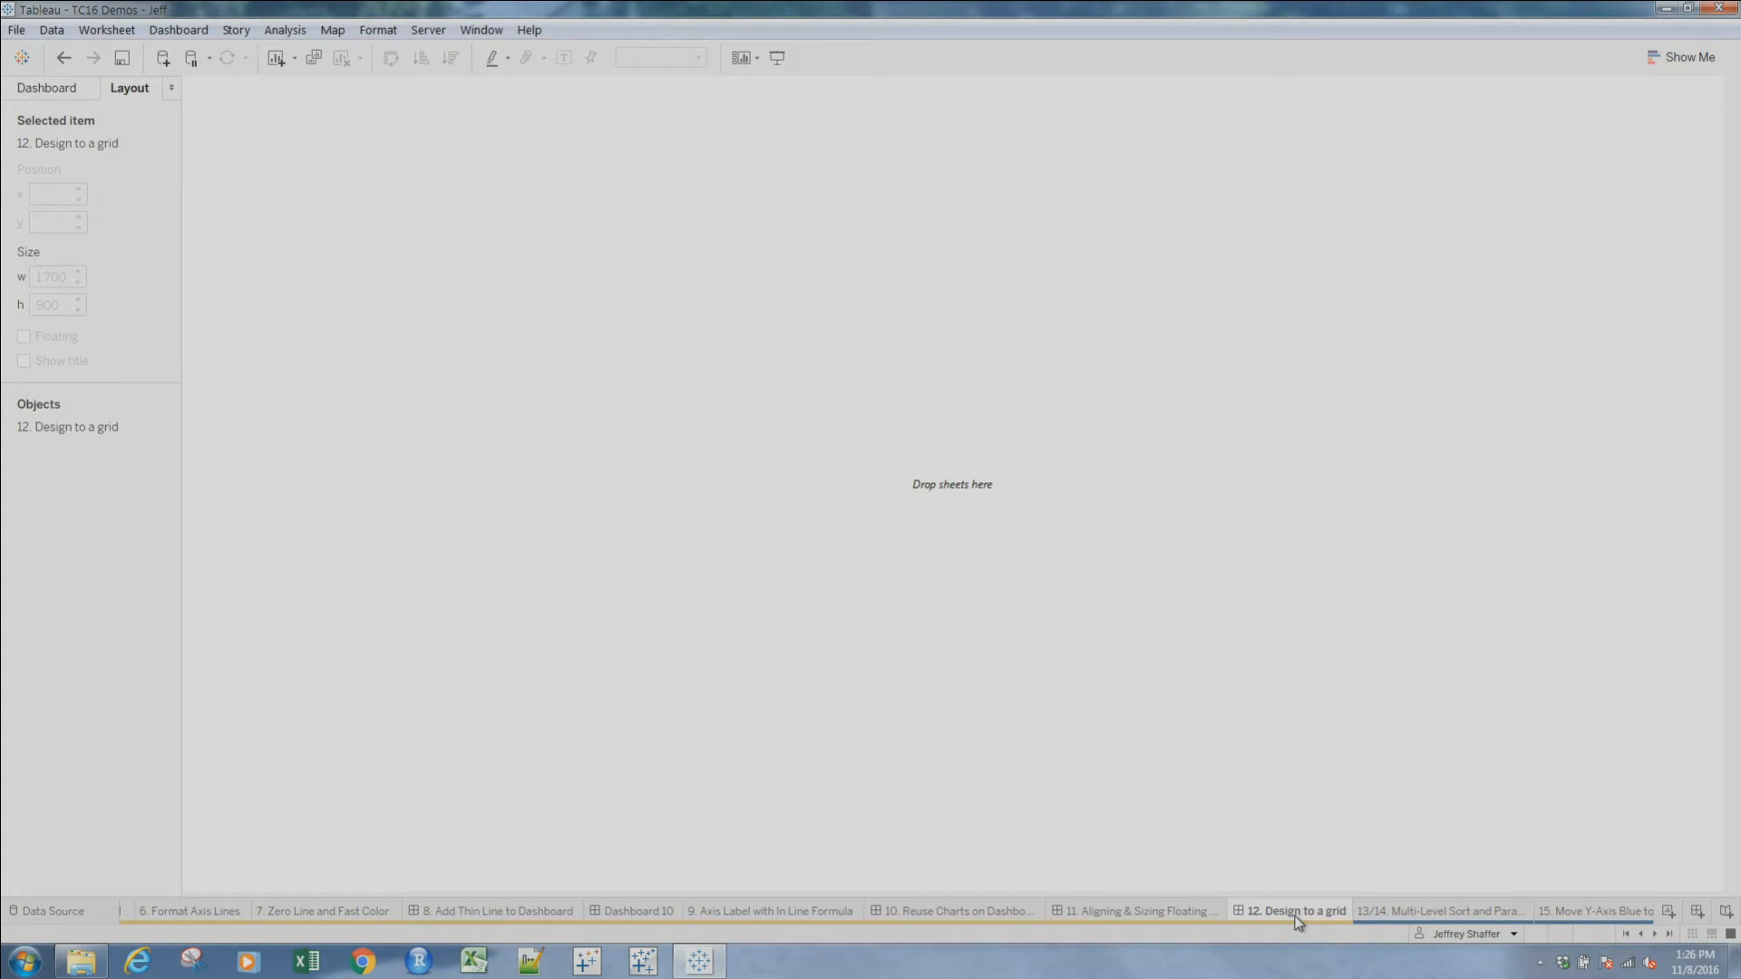
click(635, 912)
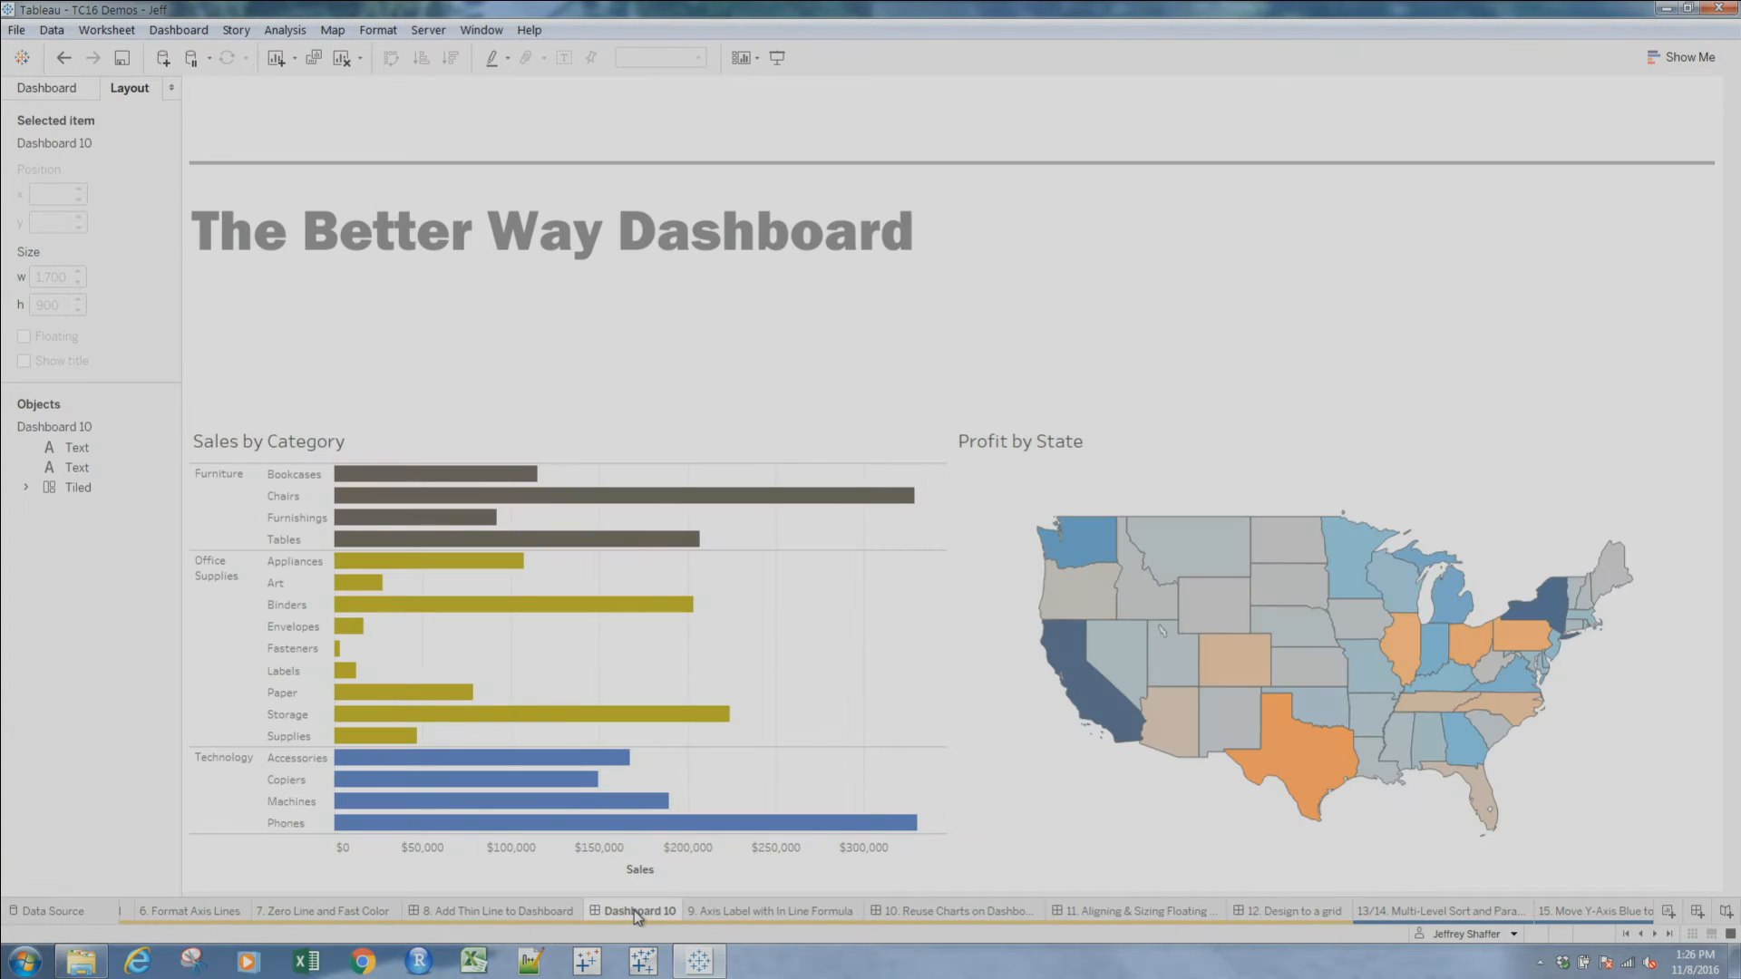
click(60, 58)
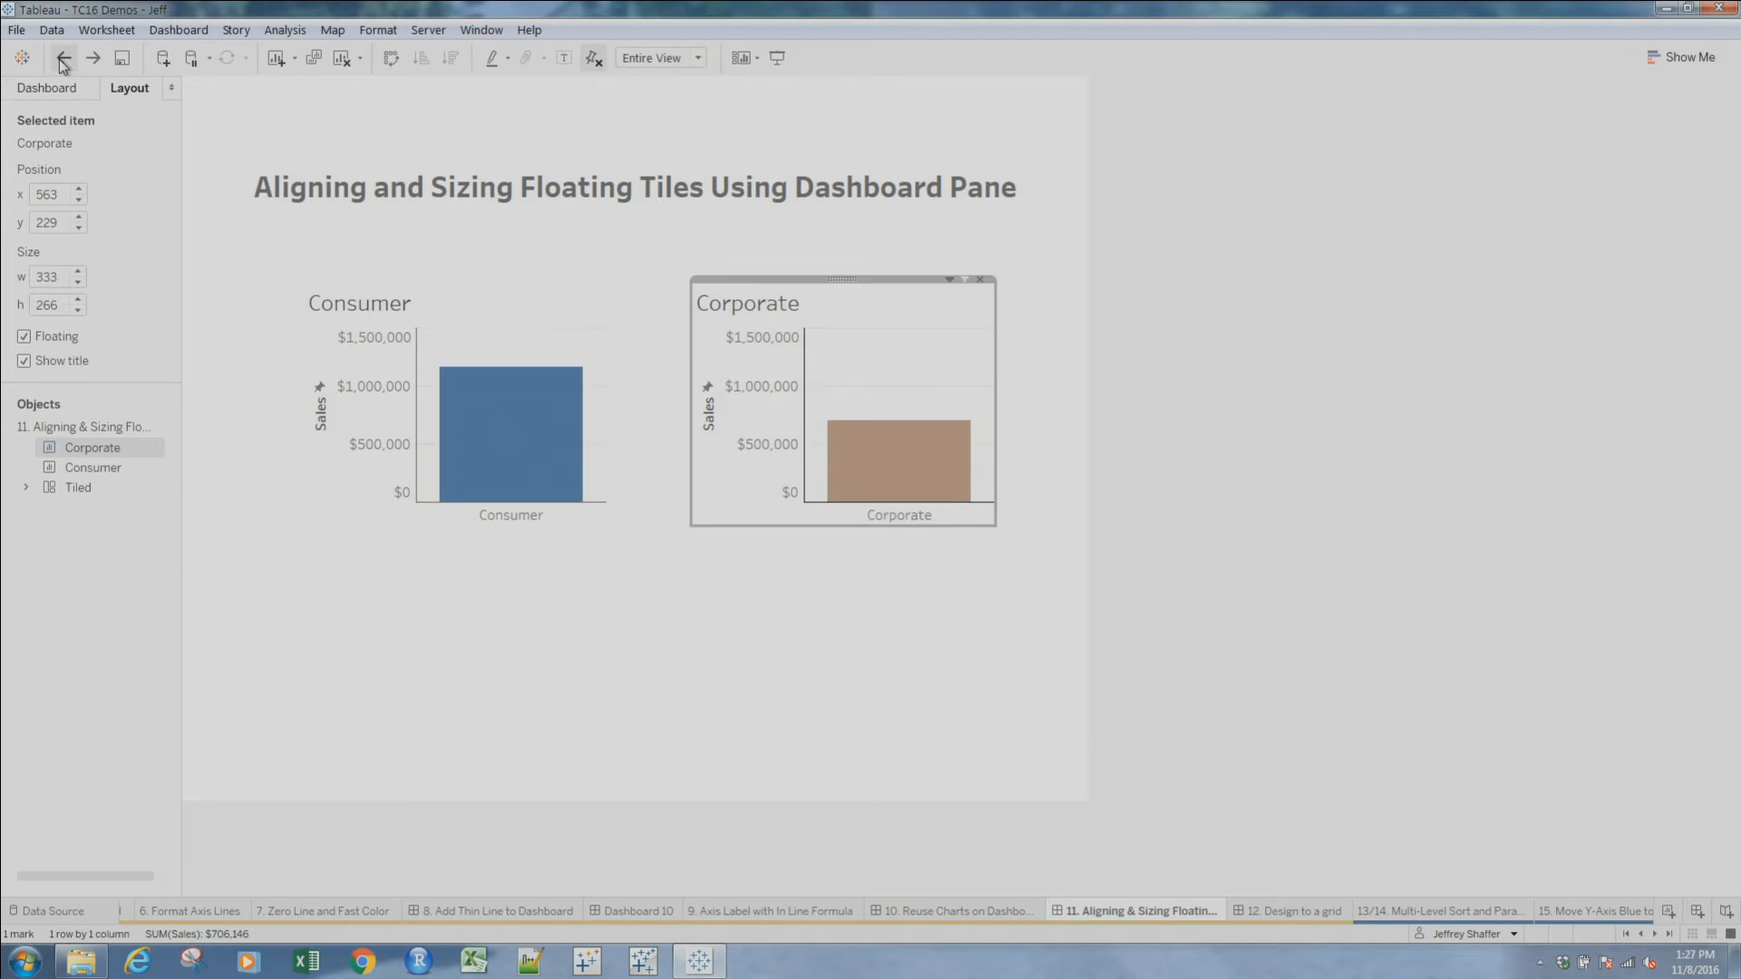
click(60, 58)
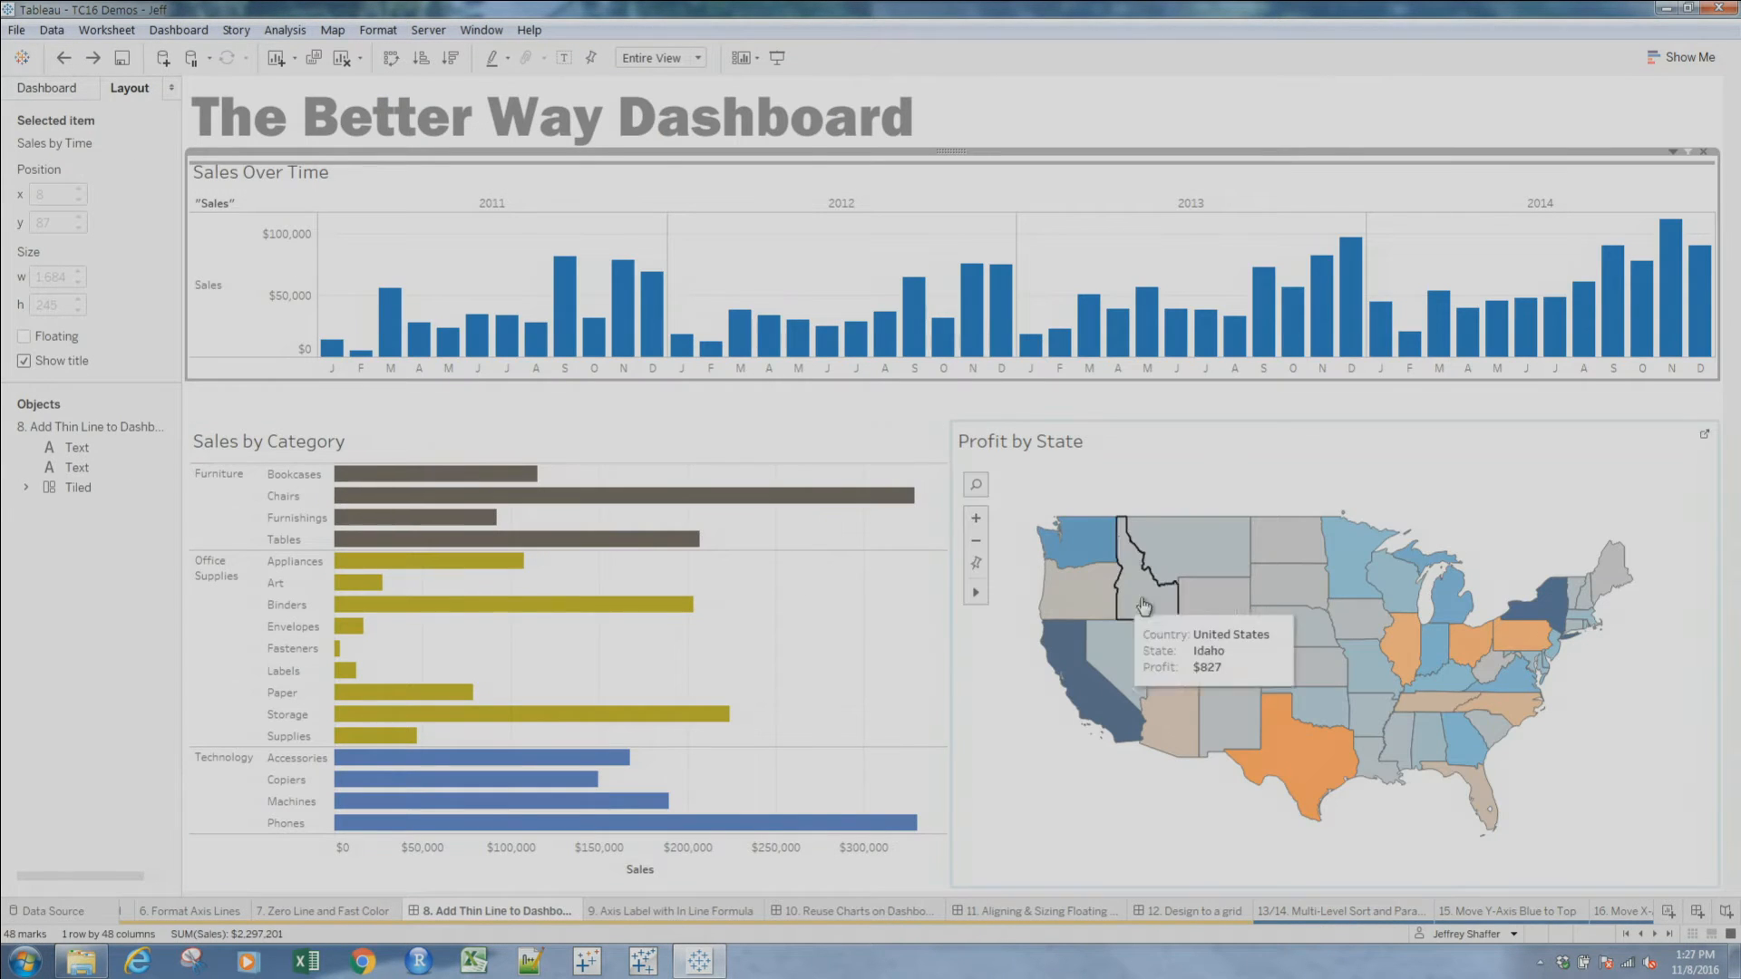
Add the 2x2grid.png image as a floating object on the "8. Add Thin Line to Dashboard" dashboard and stretch its frame across the whole dashboard
click(1182, 537)
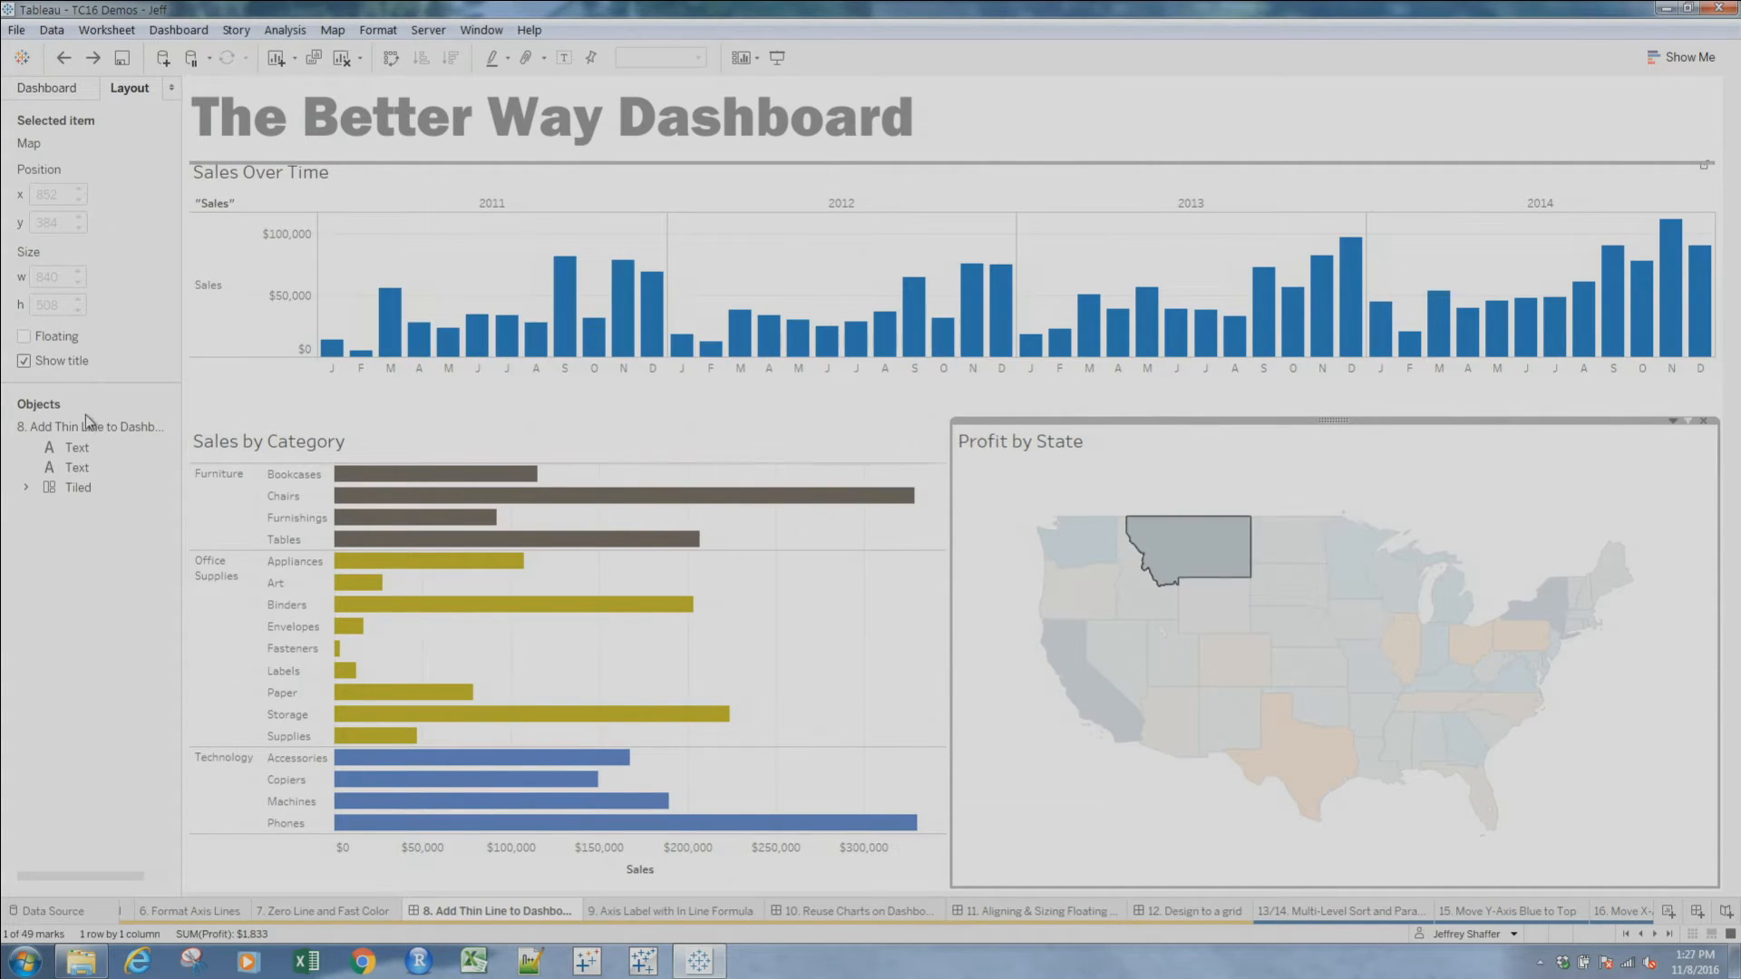
click(23, 94)
click(127, 840)
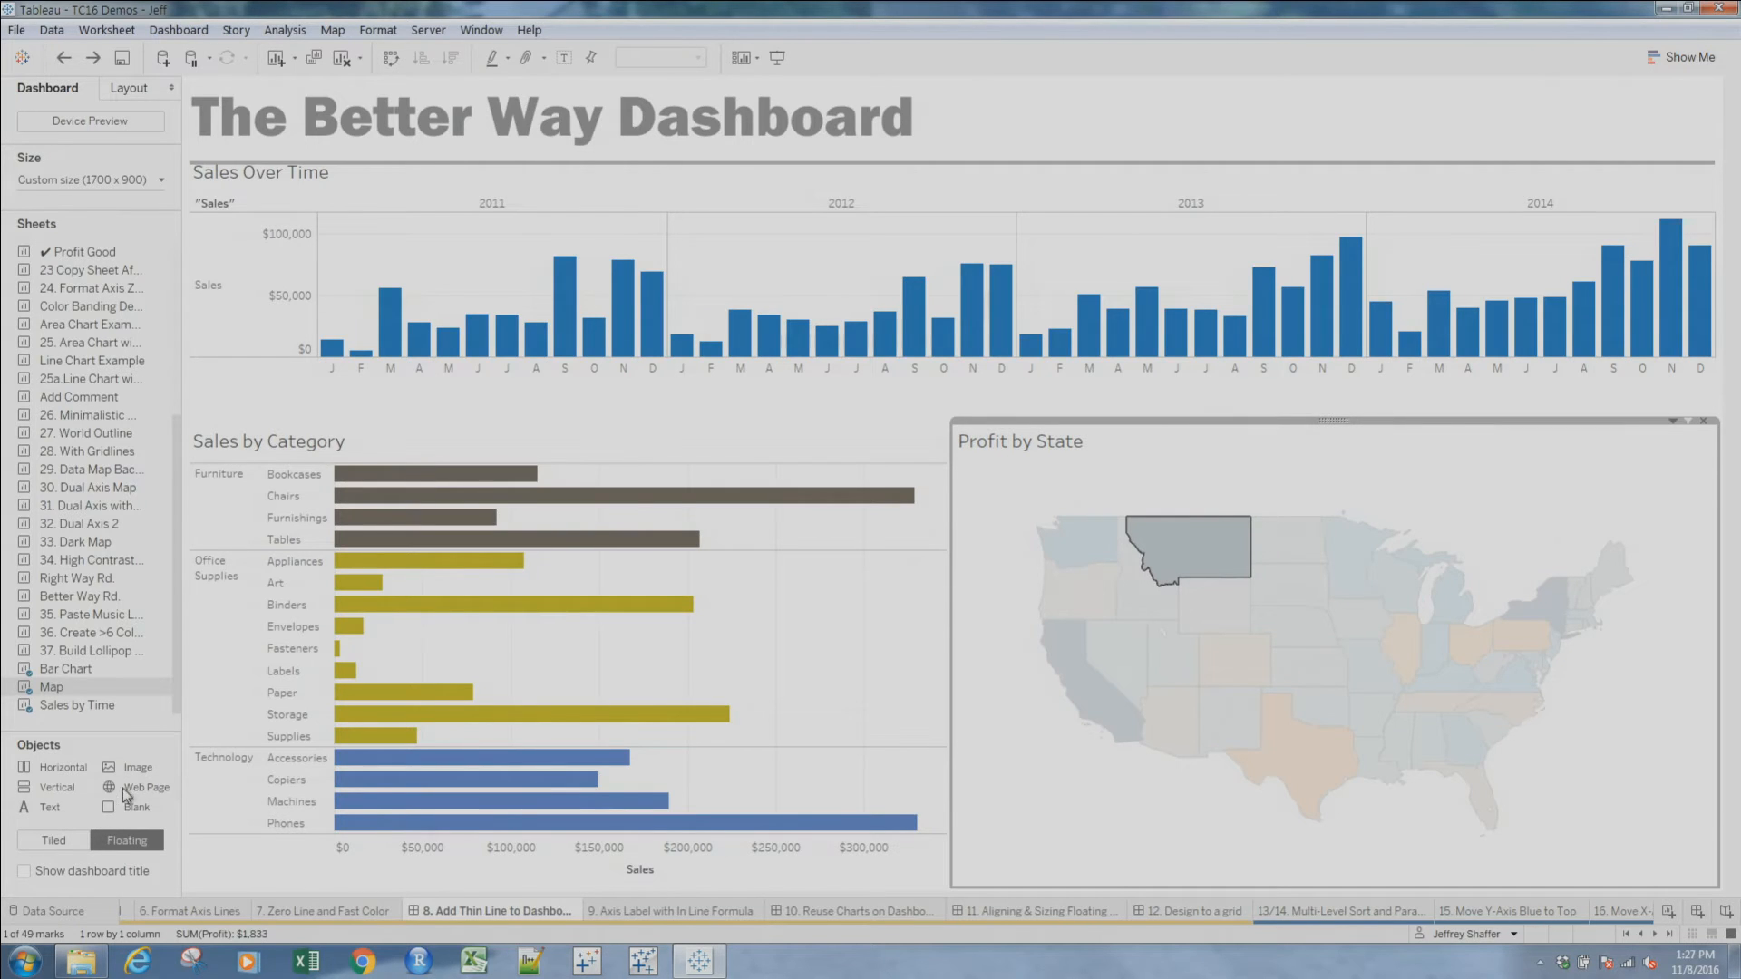
drag(126, 782, 185, 82)
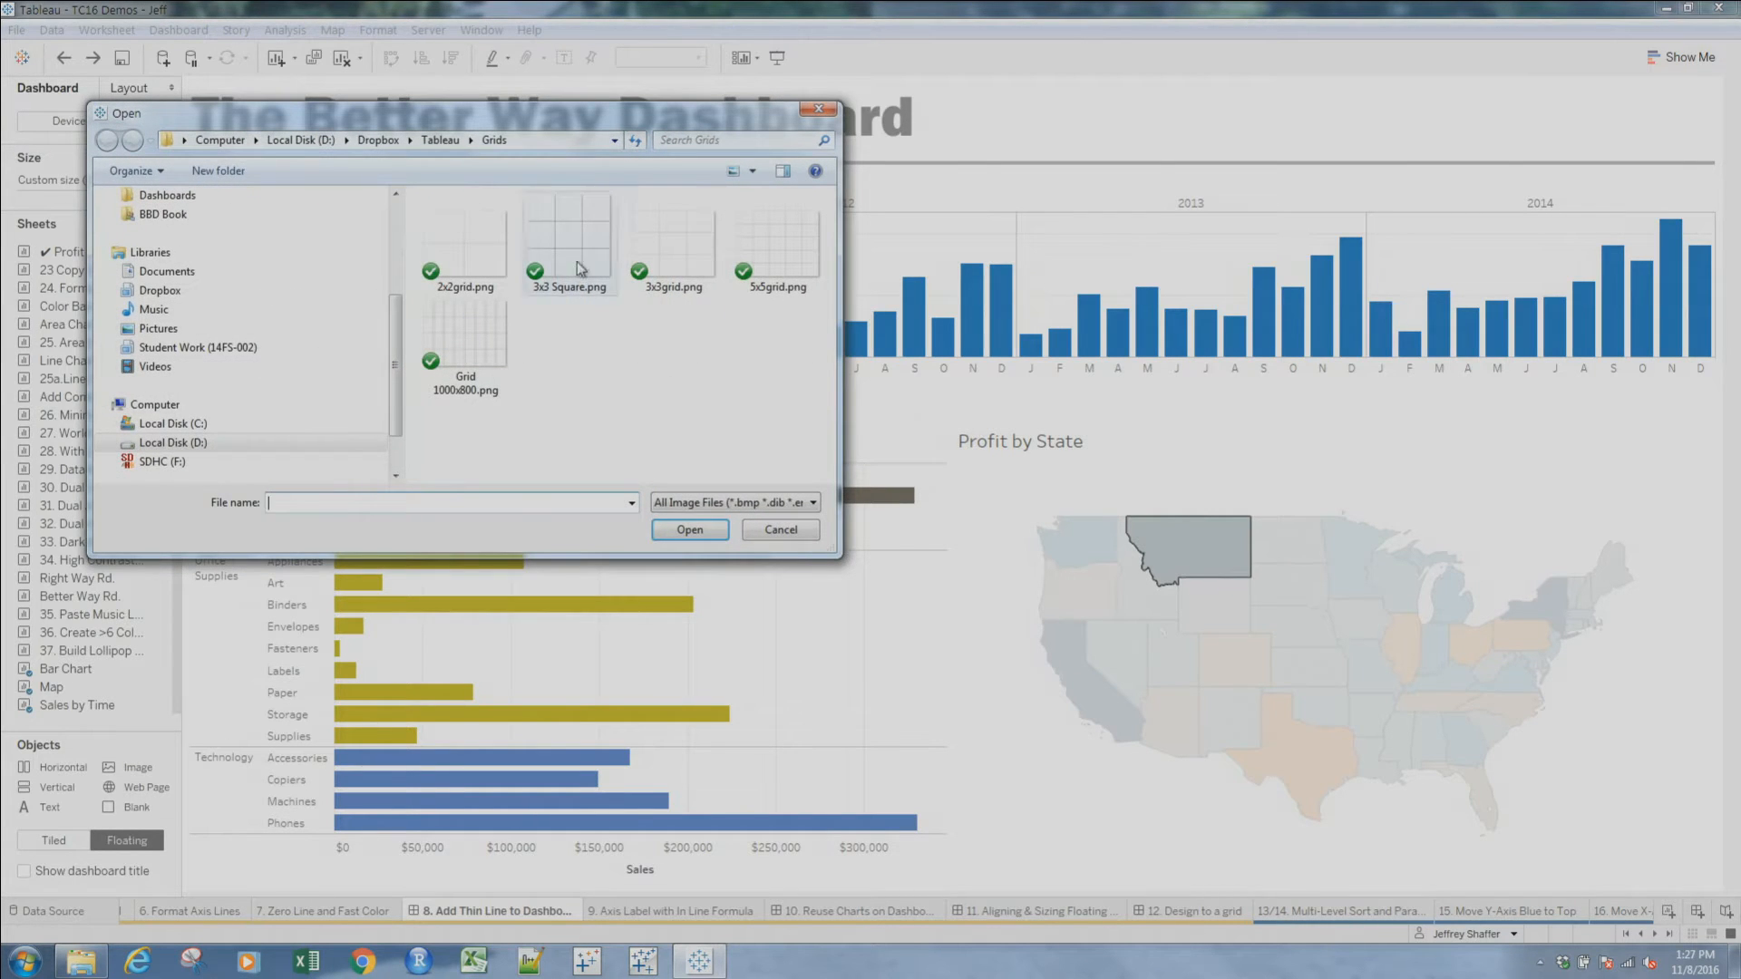
double_click(480, 250)
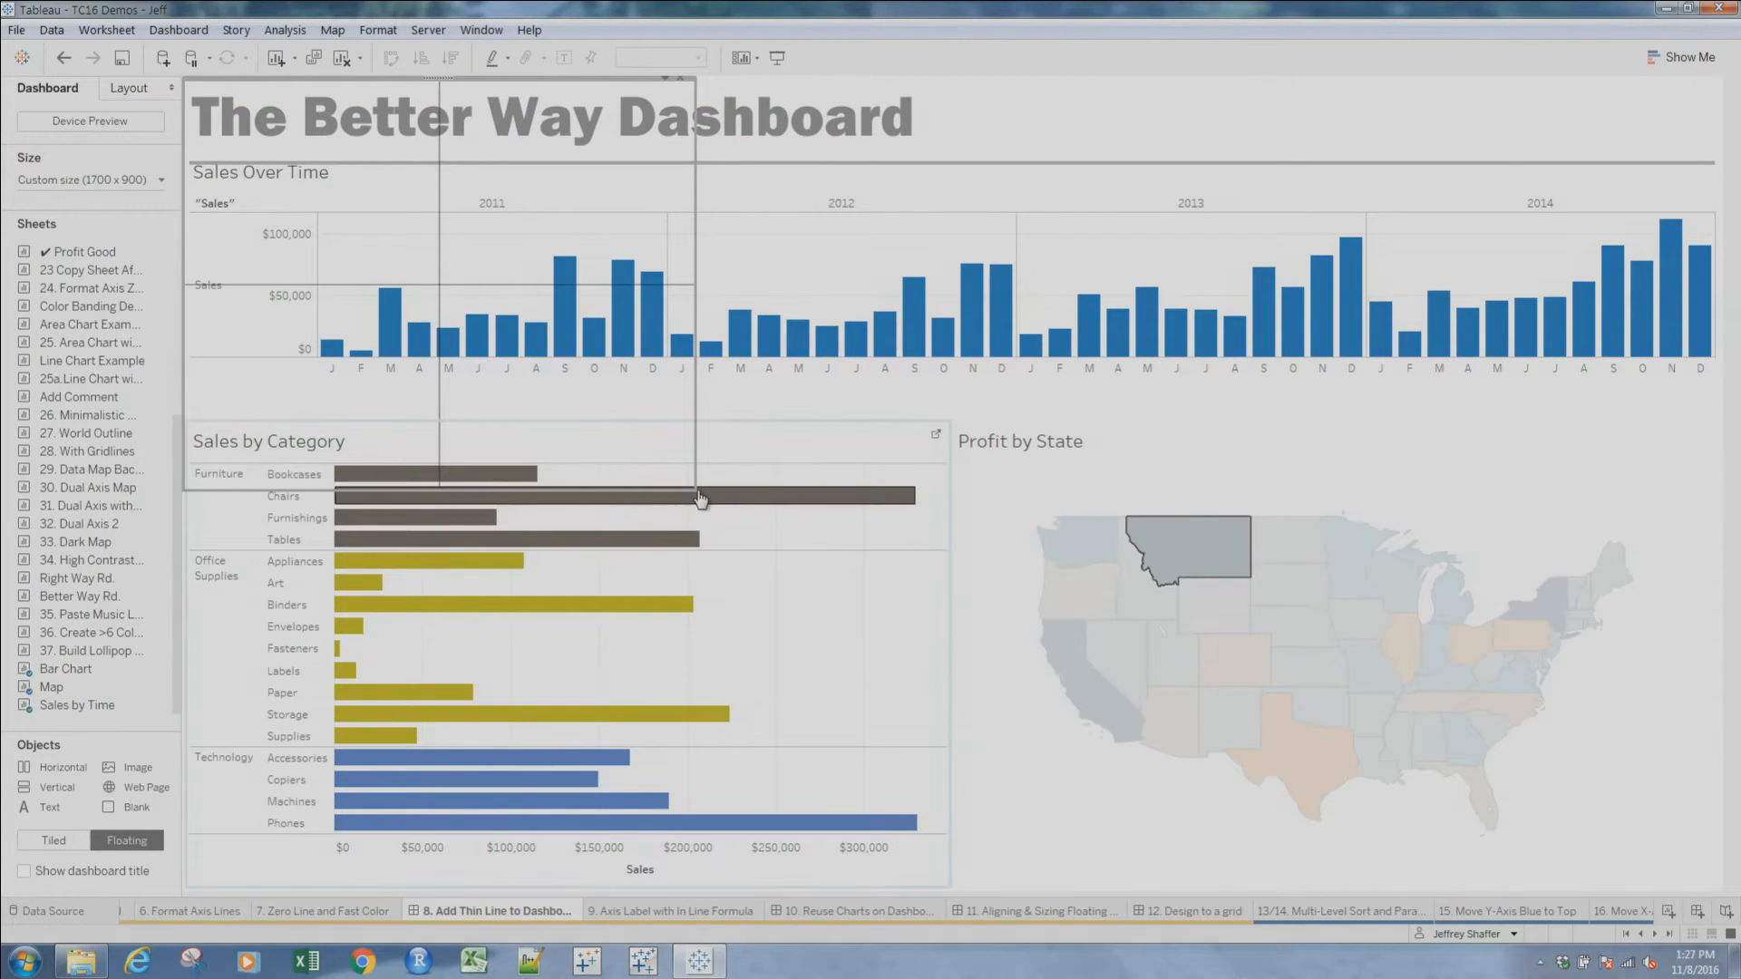
drag(701, 492, 1735, 901)
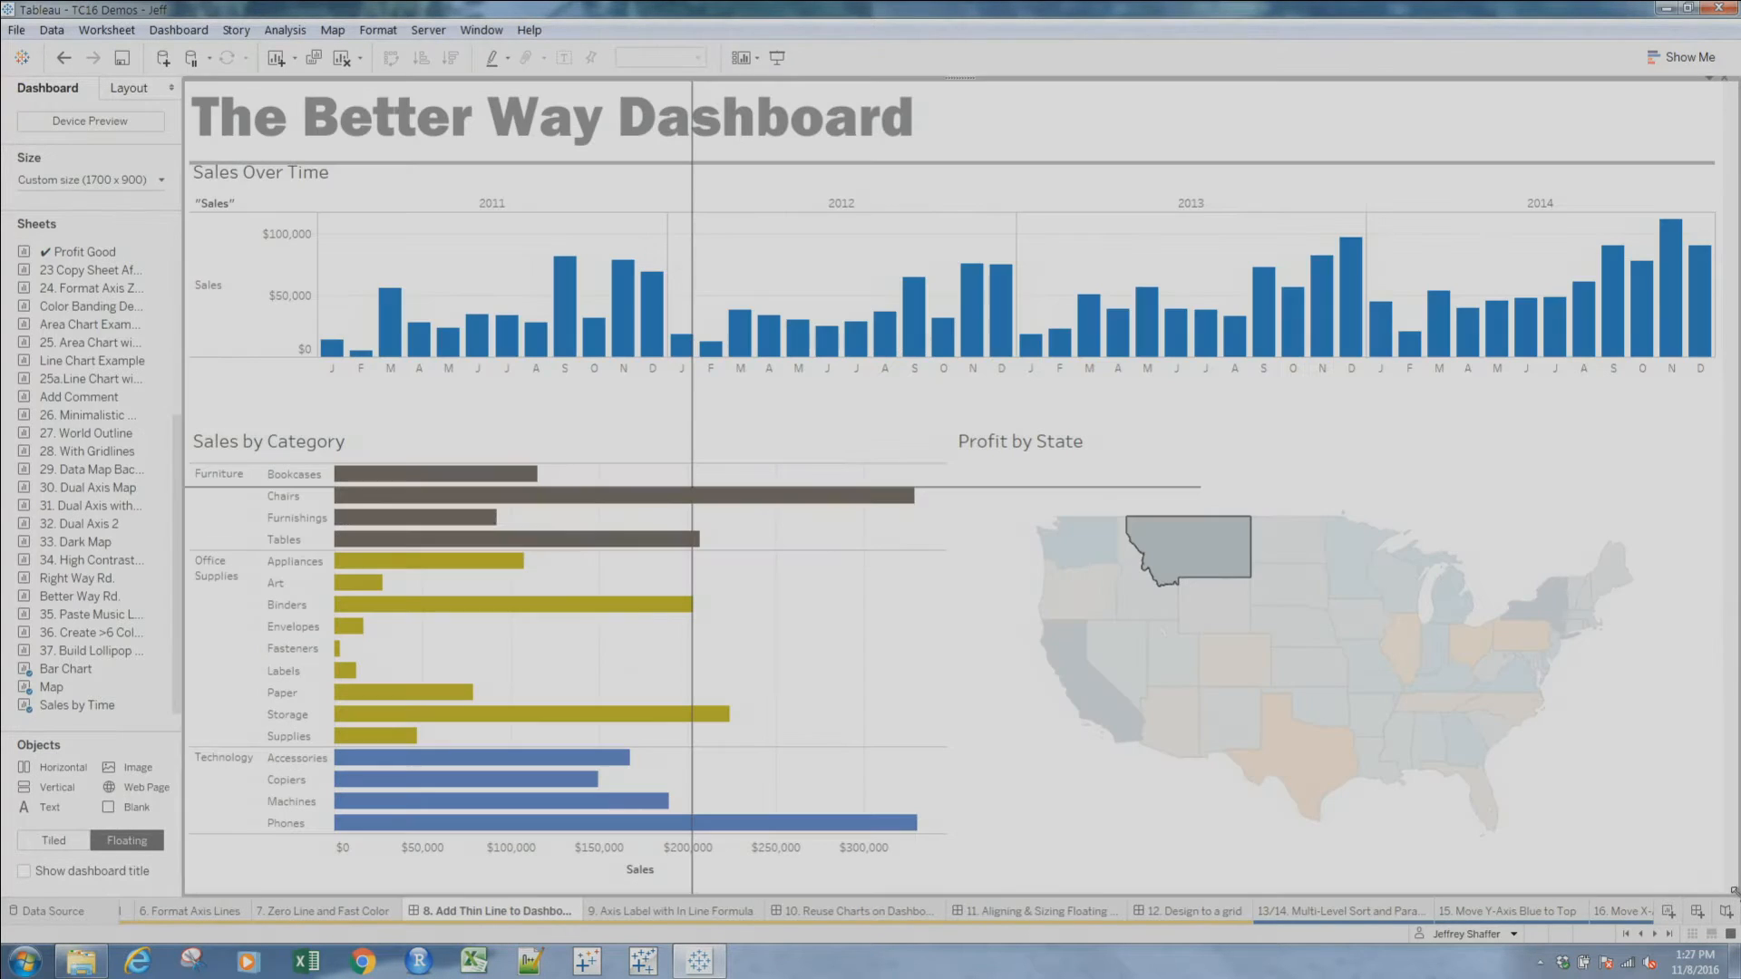
Center the 2x2grid.png image within its frame on the dashboard
click(1711, 83)
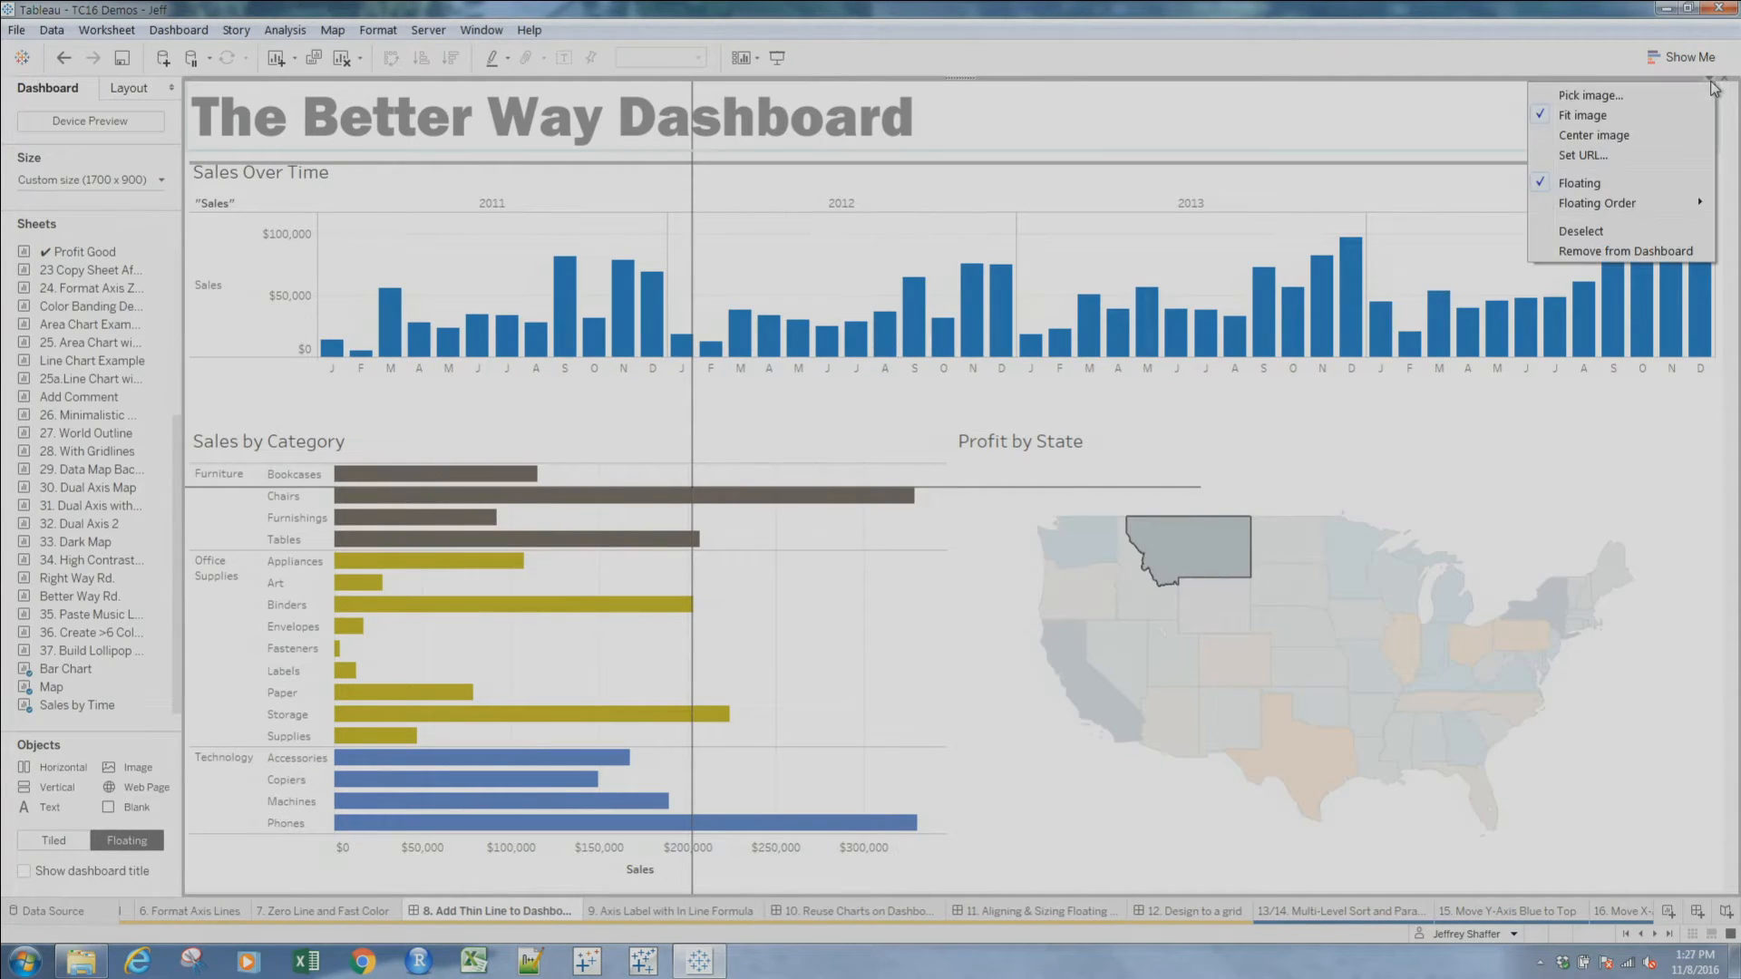
click(1630, 137)
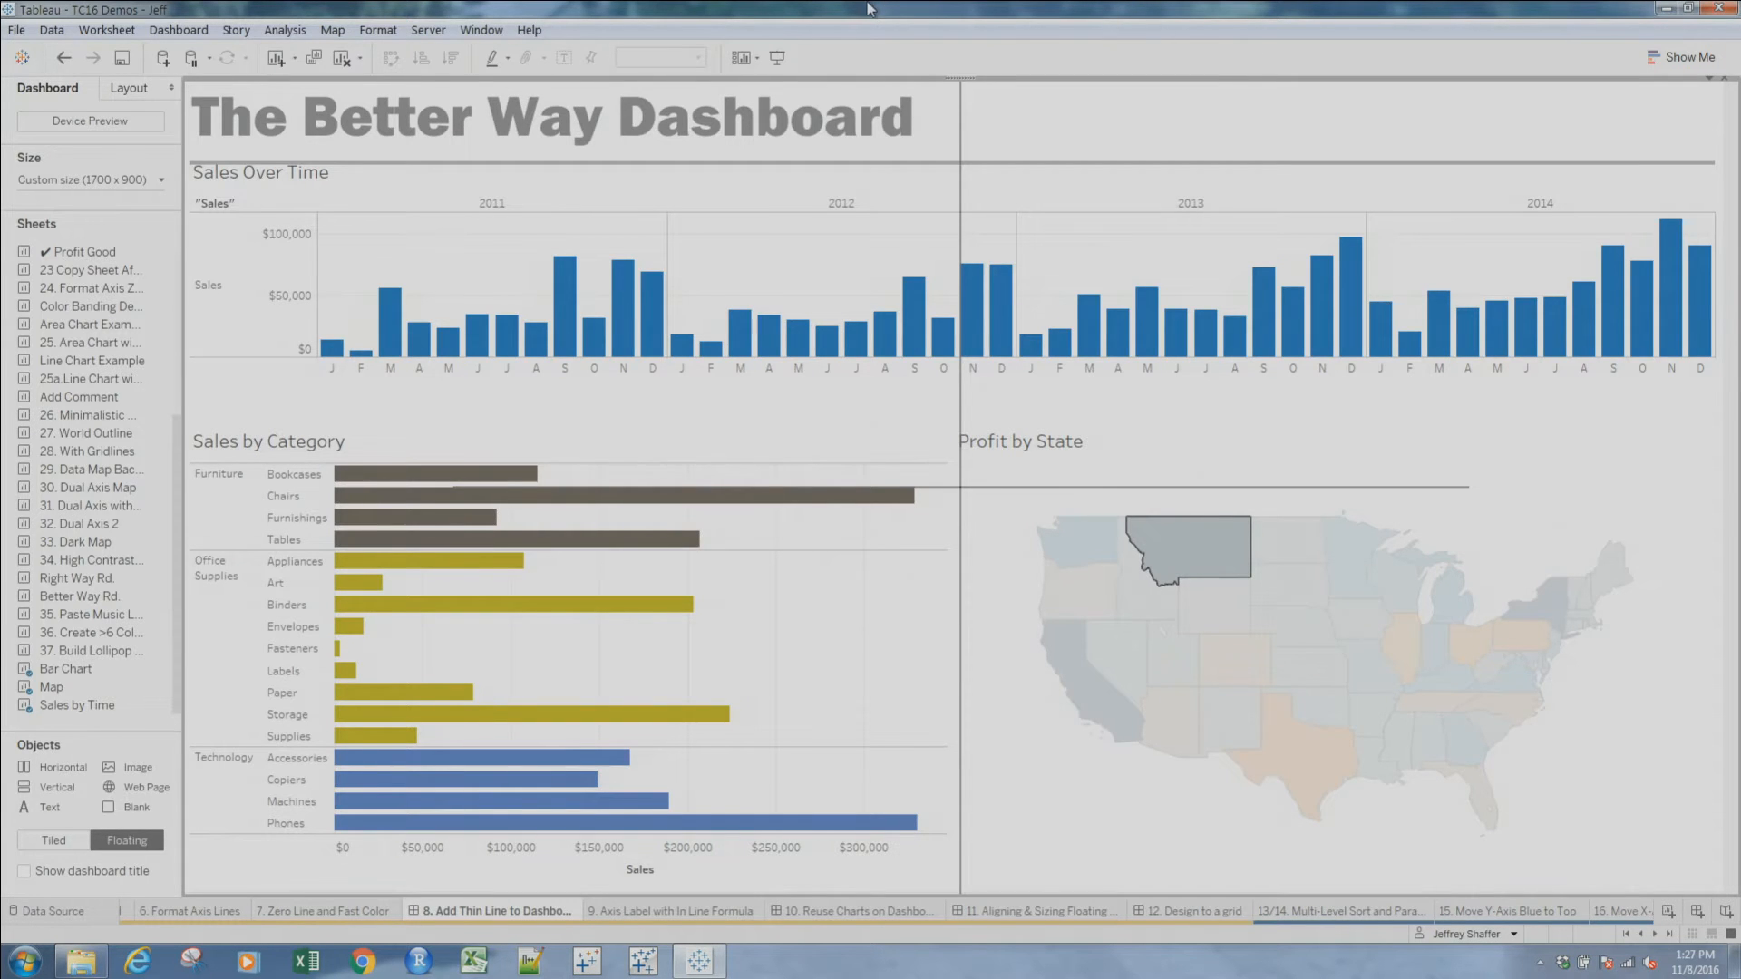
Select the Map in the dashboard's object hierarchy and lower its upper edge to the grid image's horizontal line
click(129, 88)
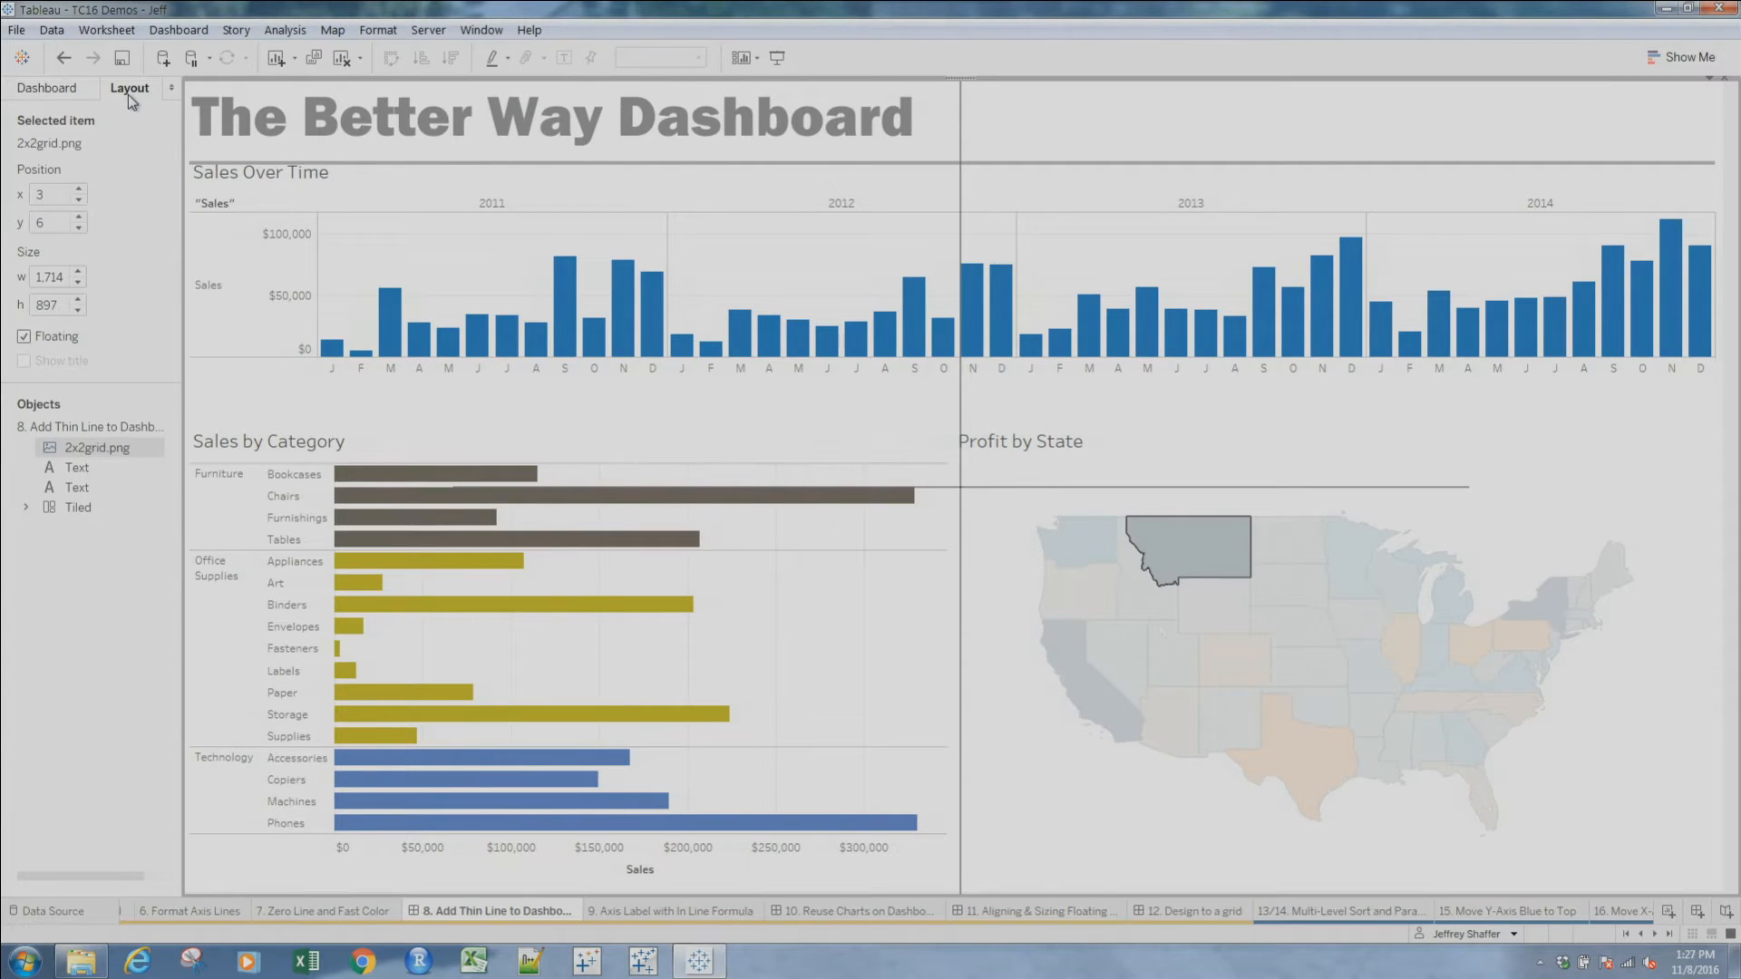
click(28, 509)
click(45, 529)
click(60, 548)
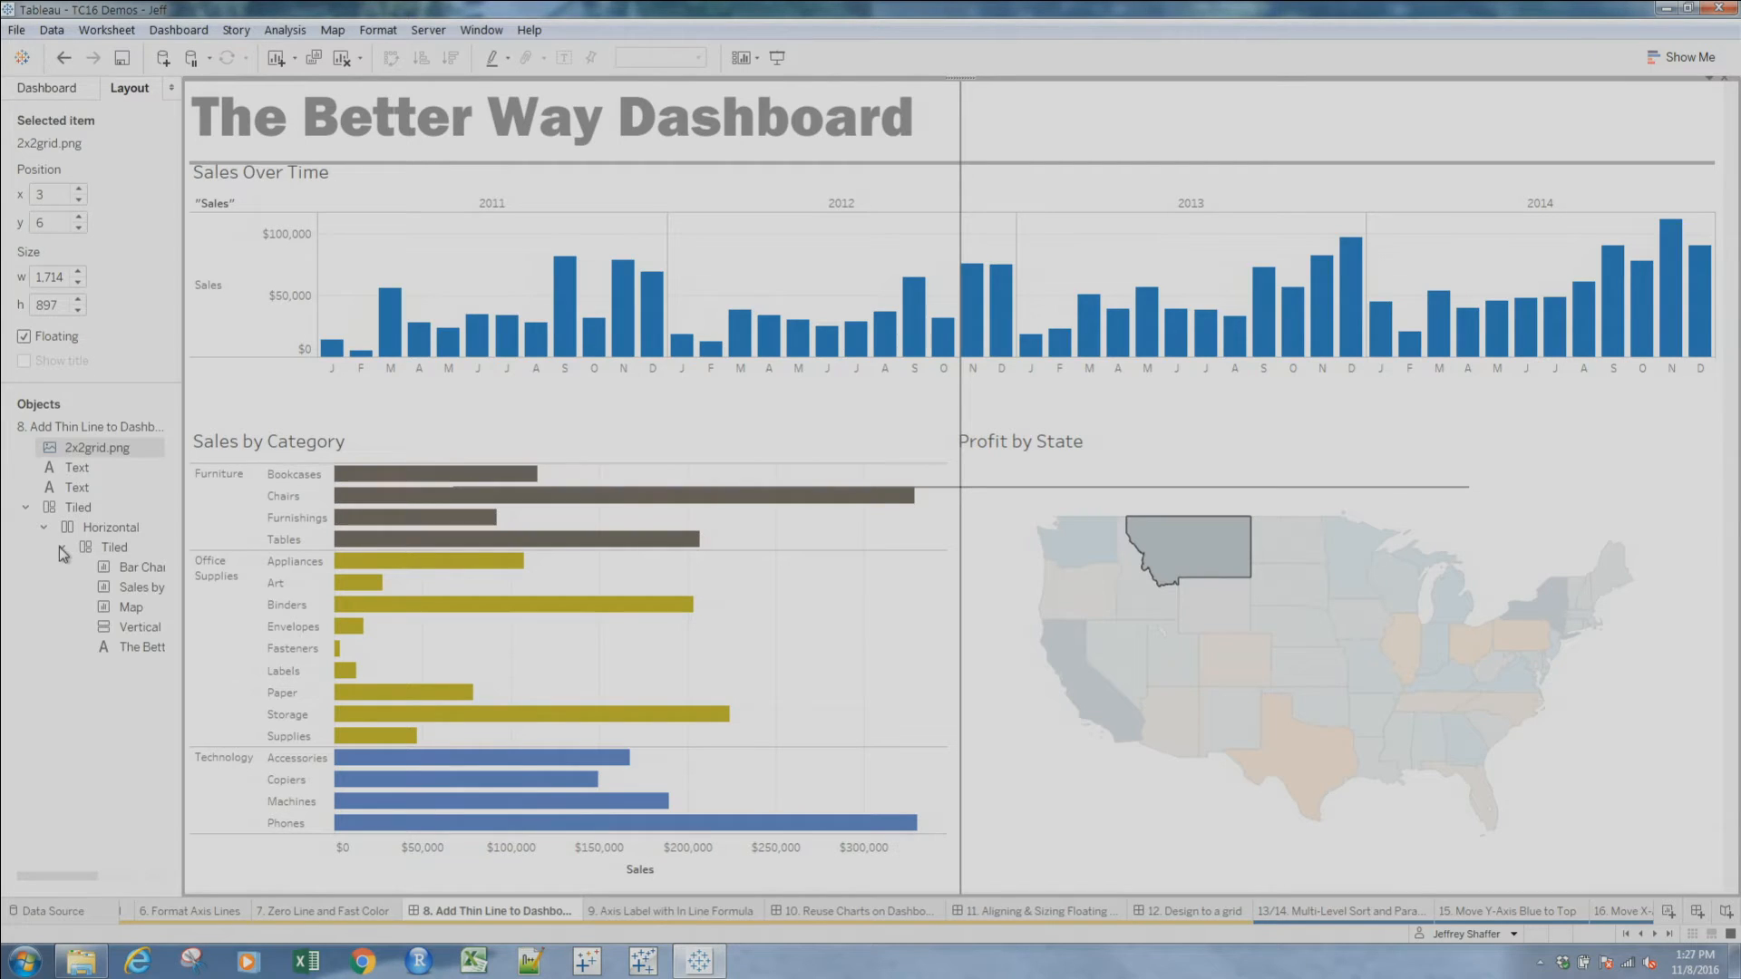
click(140, 607)
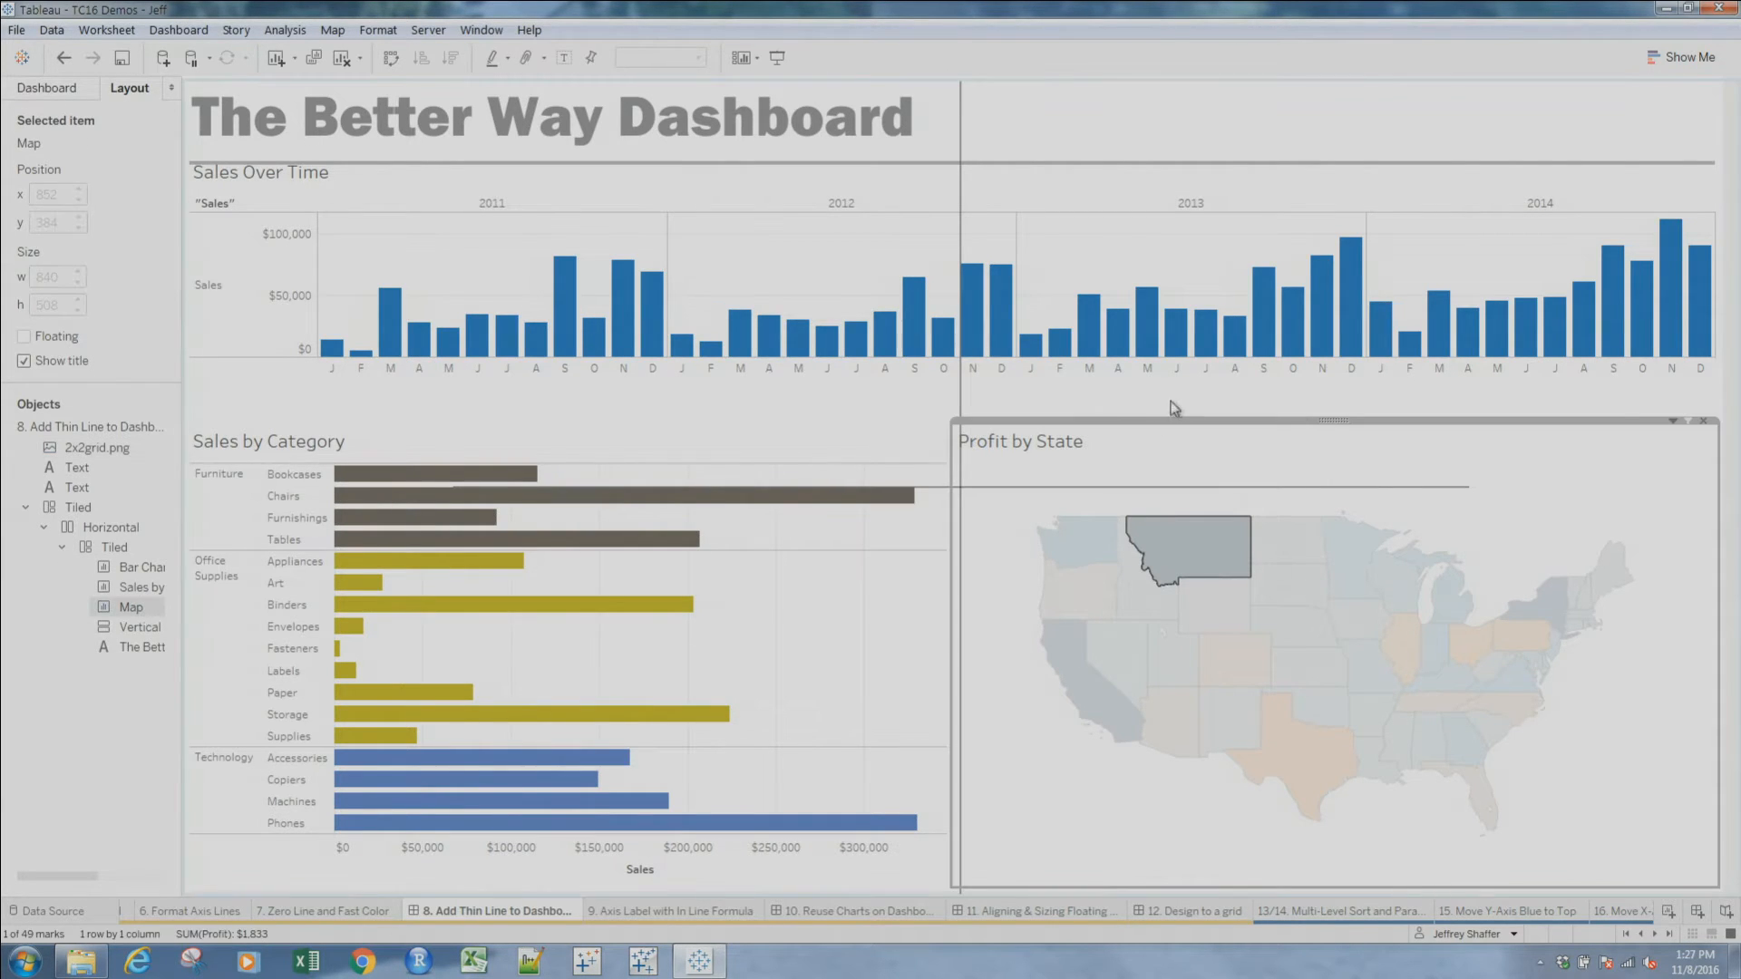
drag(1099, 420, 1097, 483)
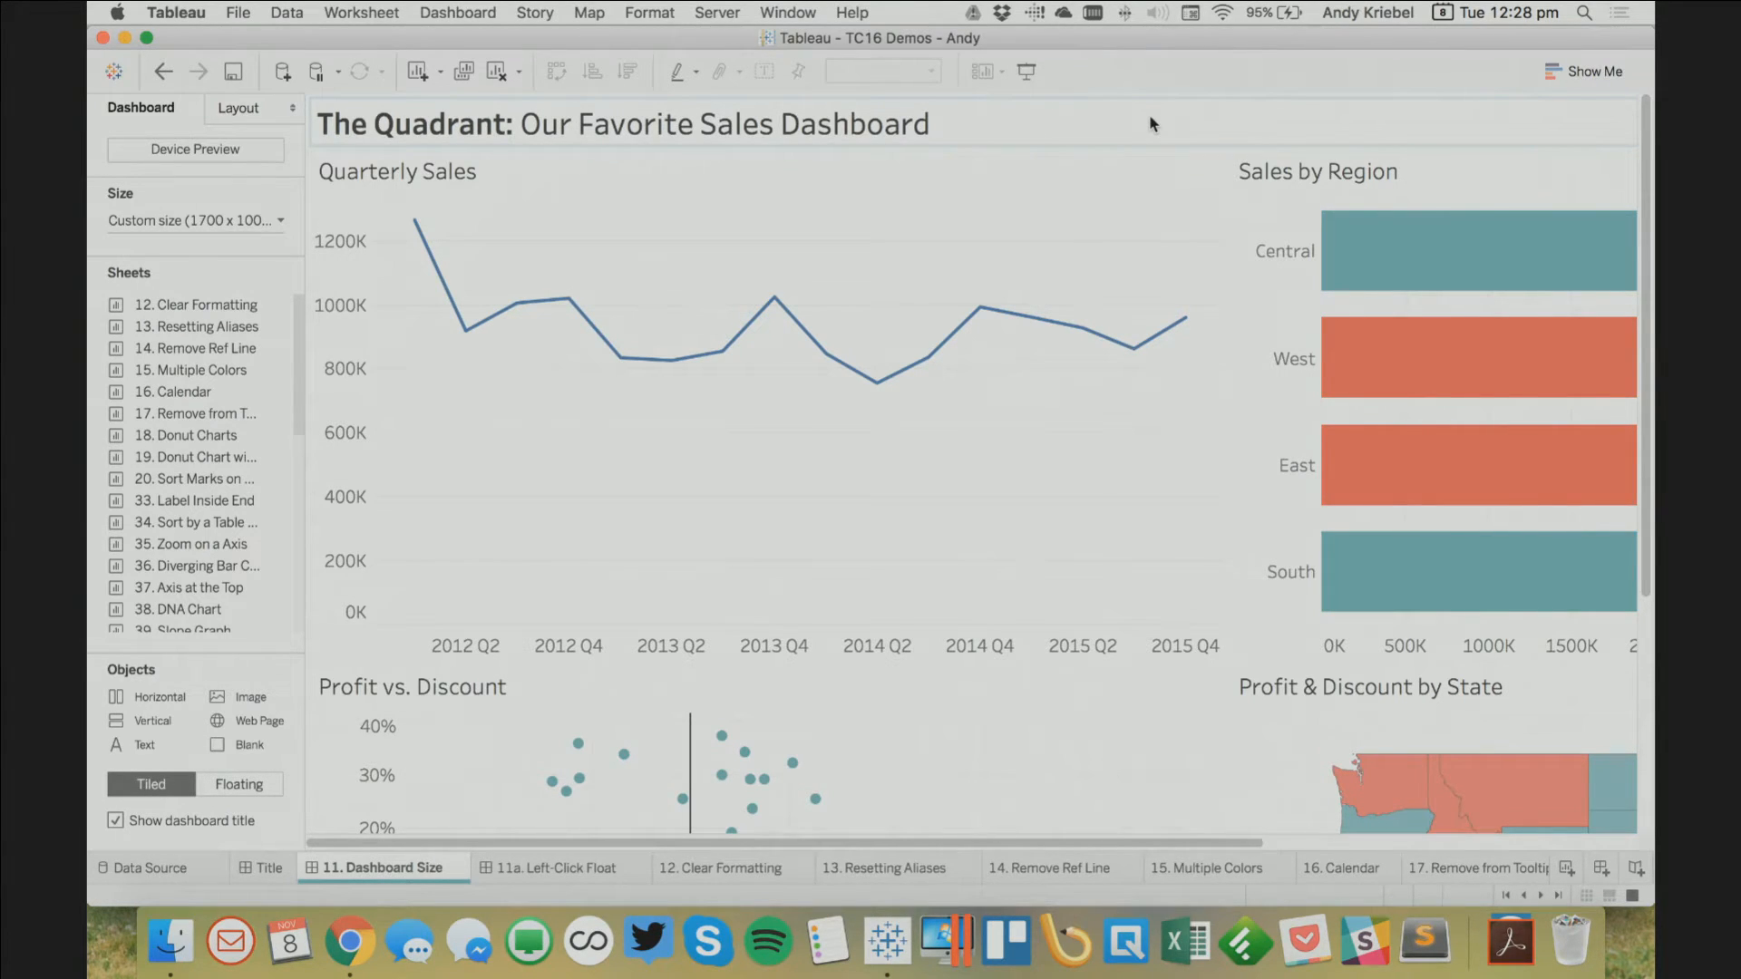
Preview the "11. Dashboard Size" dashboard in presentation mode and return to editing
click(1028, 73)
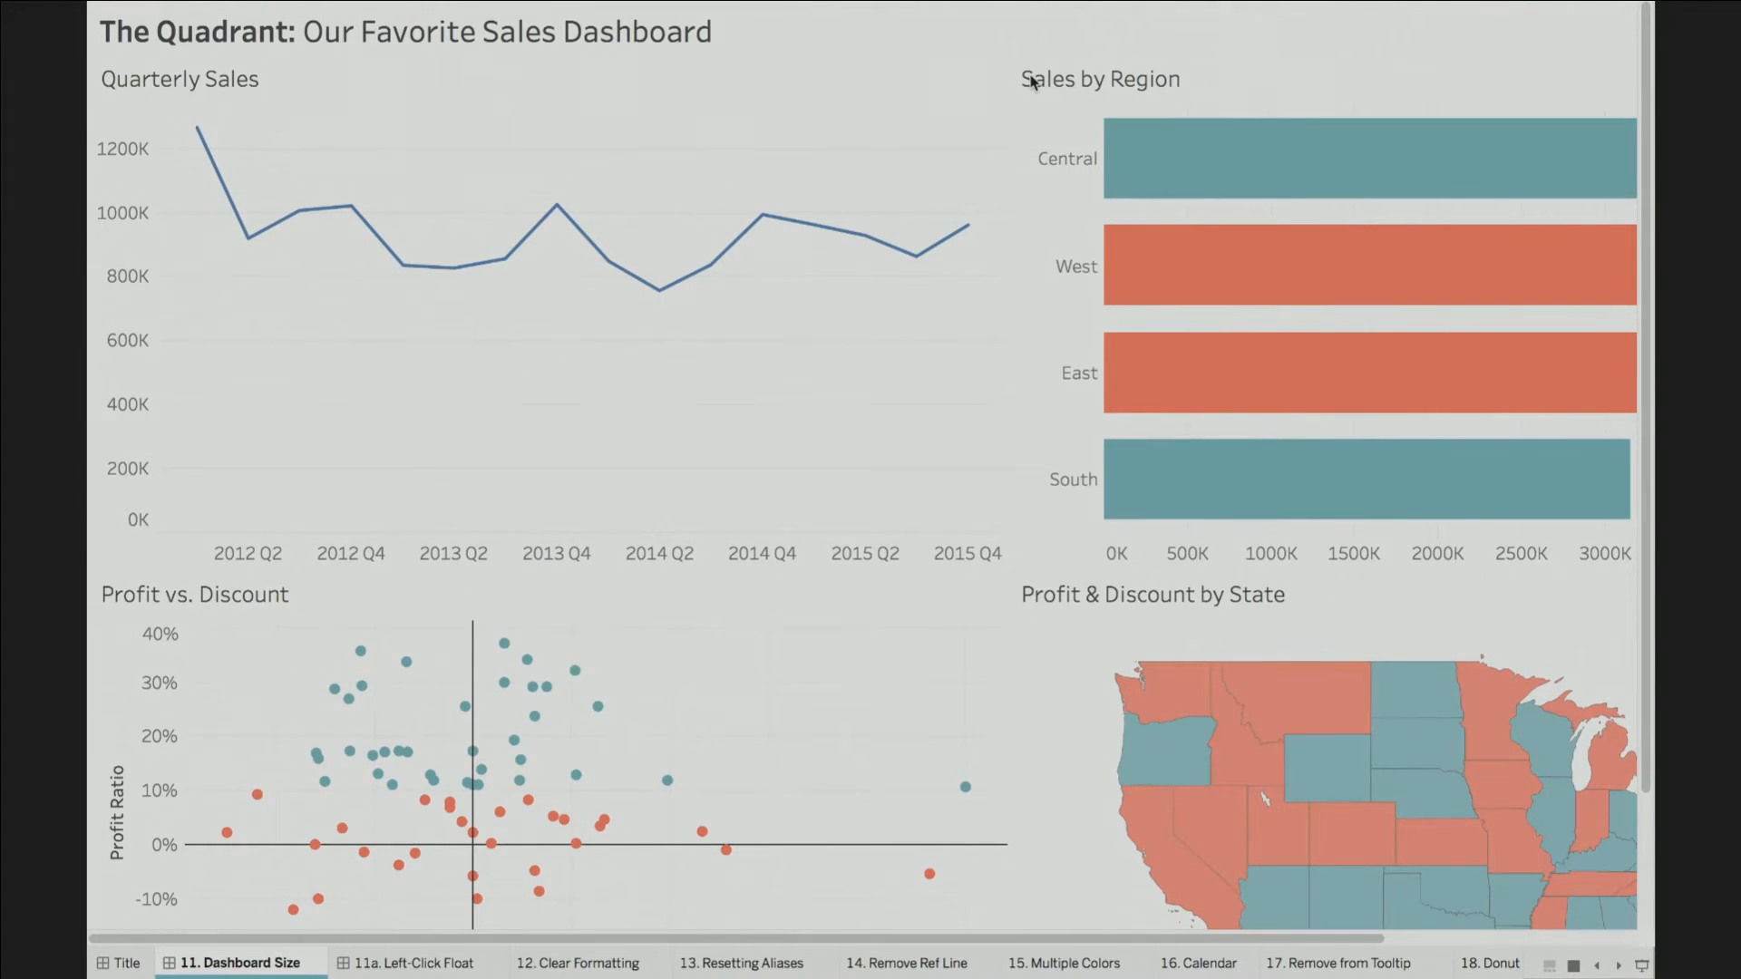
key(Escape)
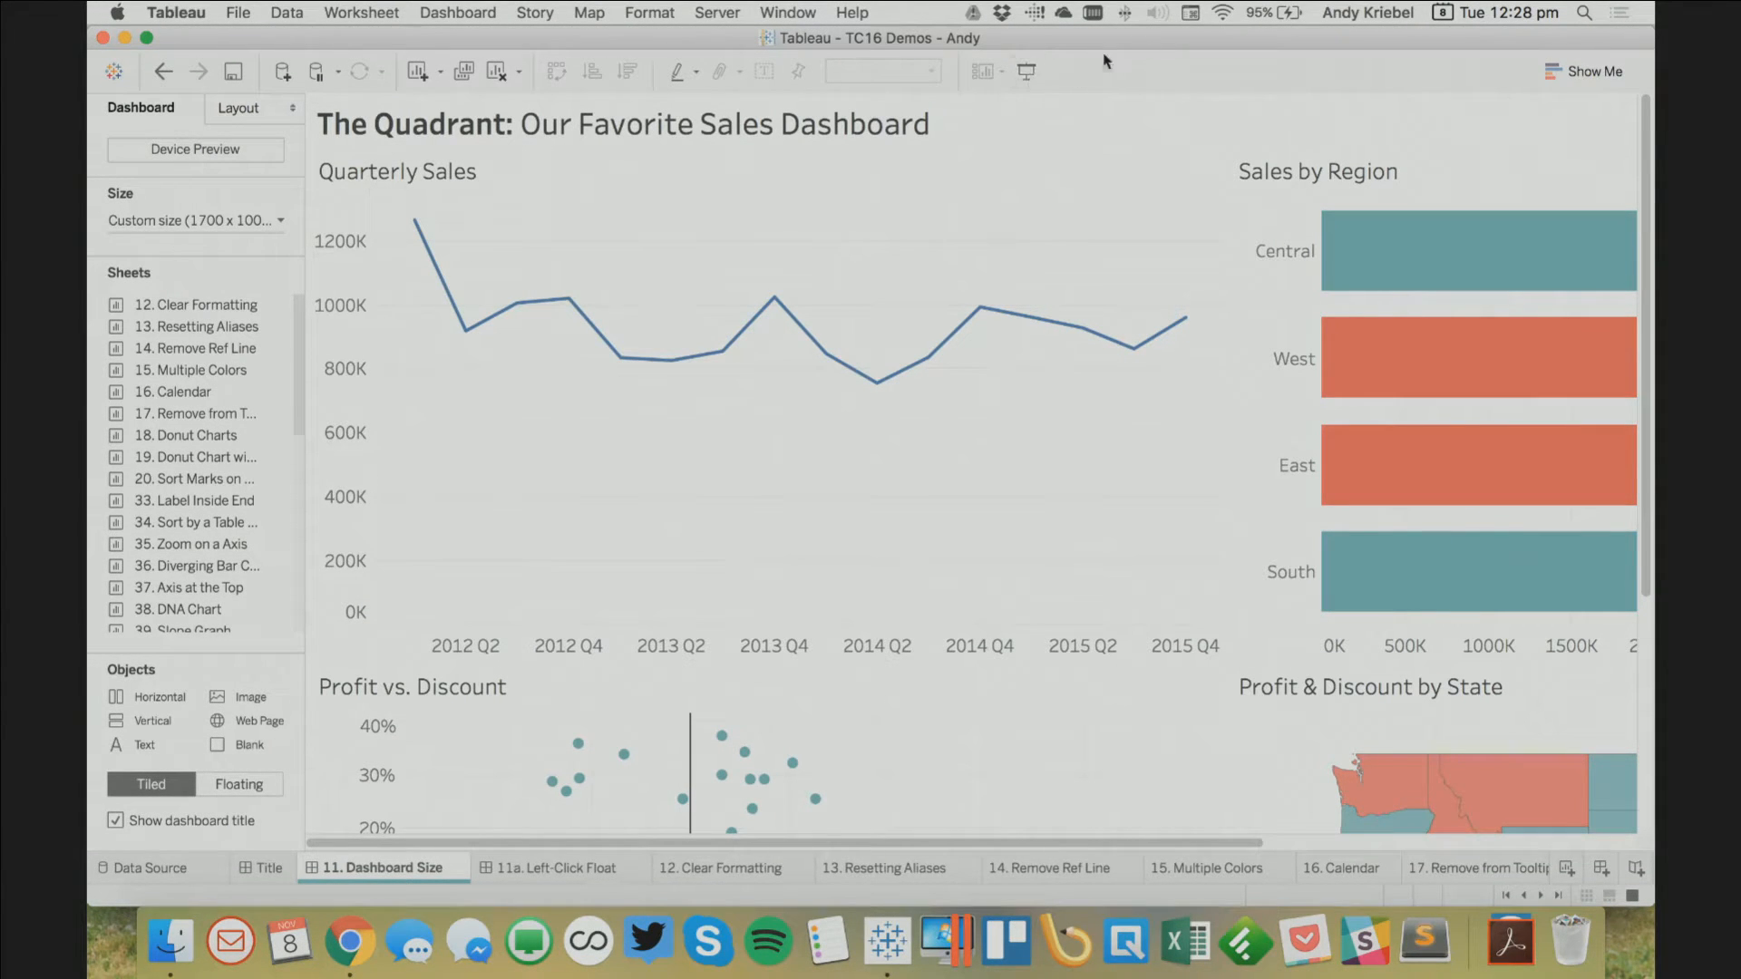
Fit the dashboard to the screen by changing its size to Automatic and back to Fixed size, then preview it in presentation mode
click(181, 221)
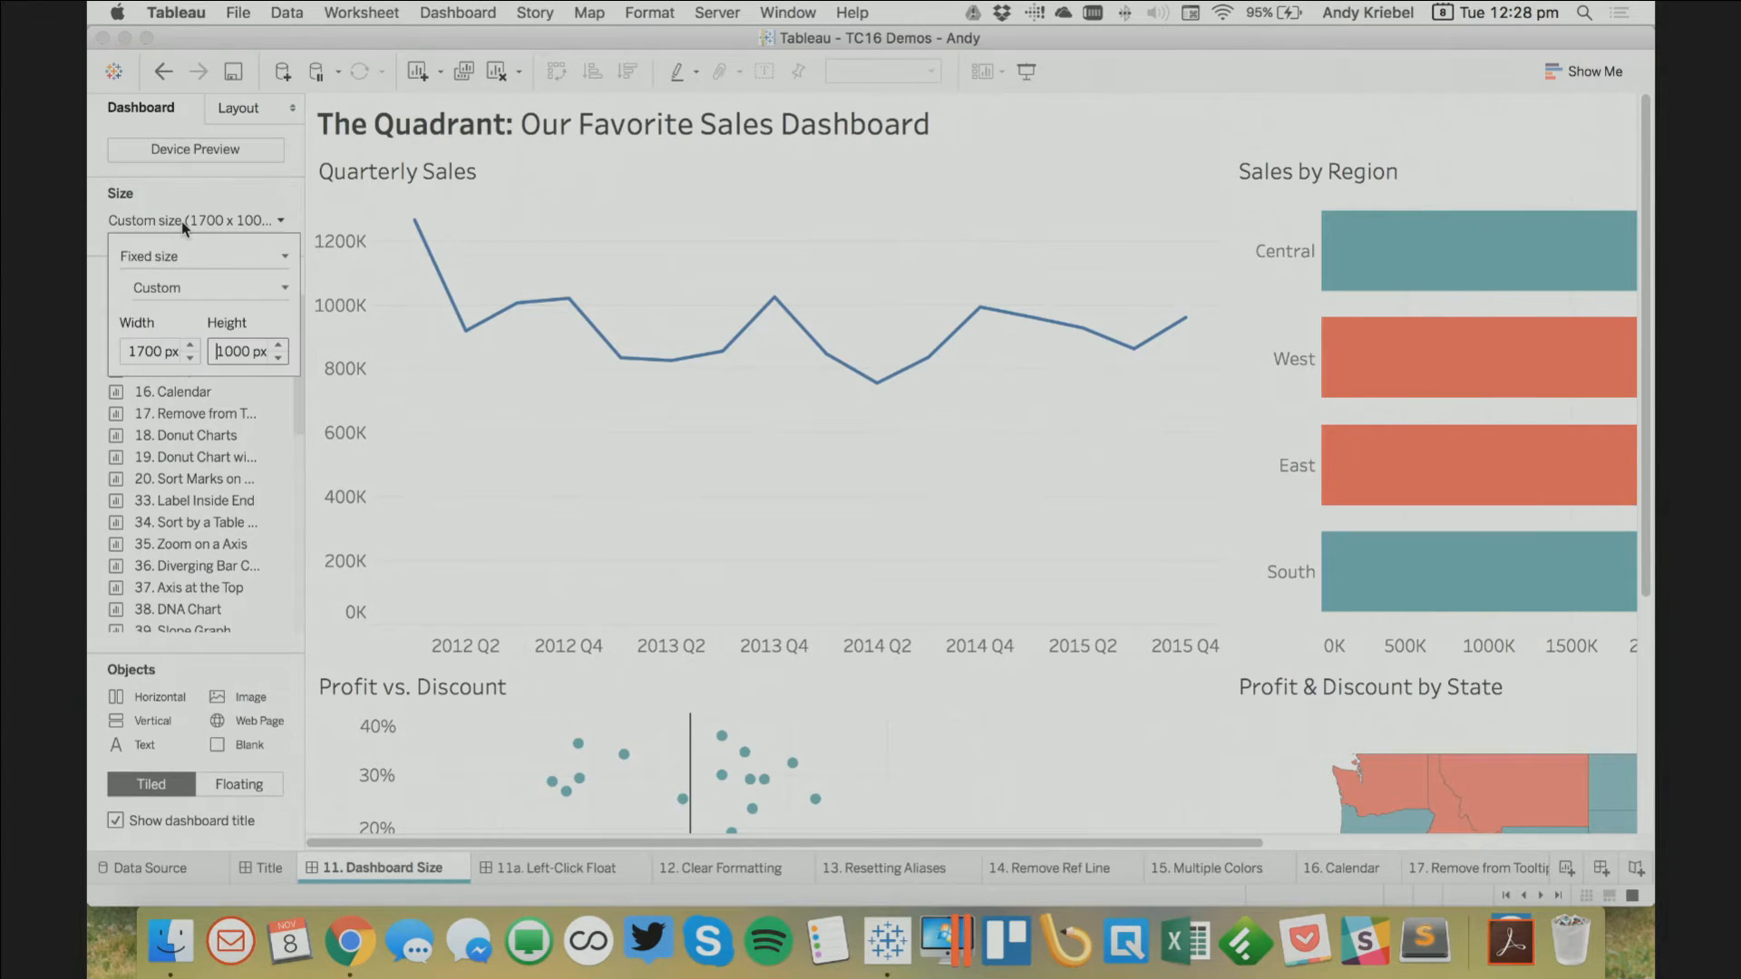
click(175, 258)
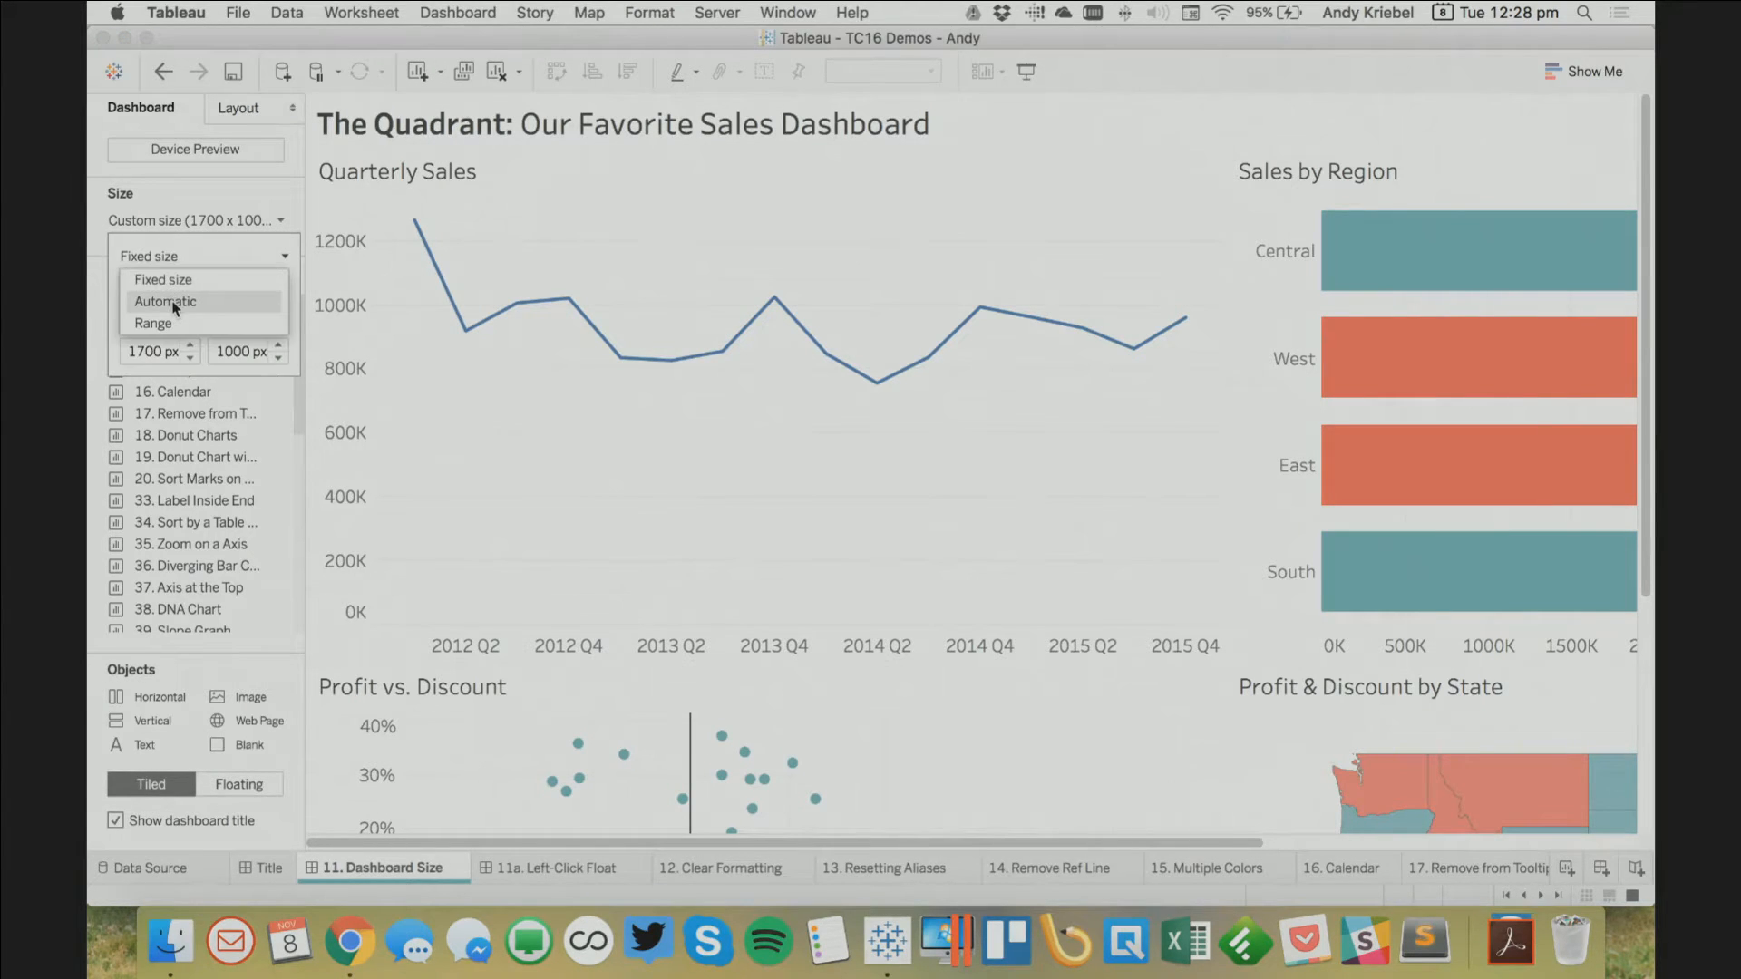
click(169, 302)
click(181, 258)
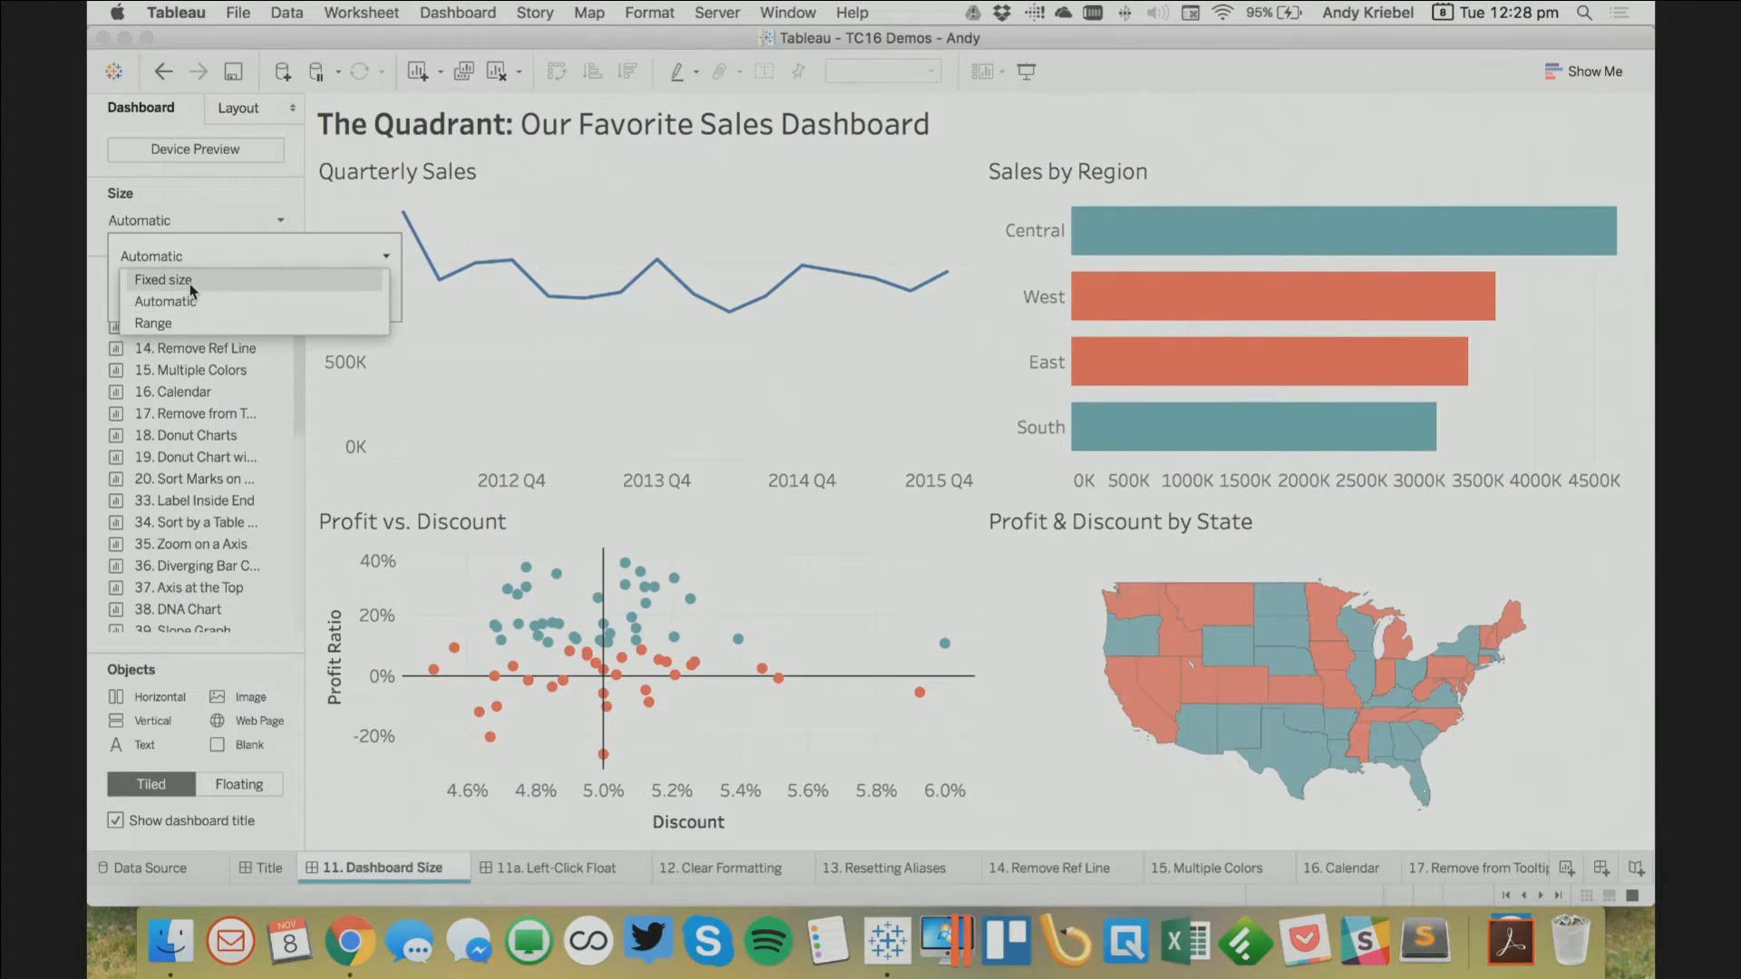
click(181, 279)
click(1026, 73)
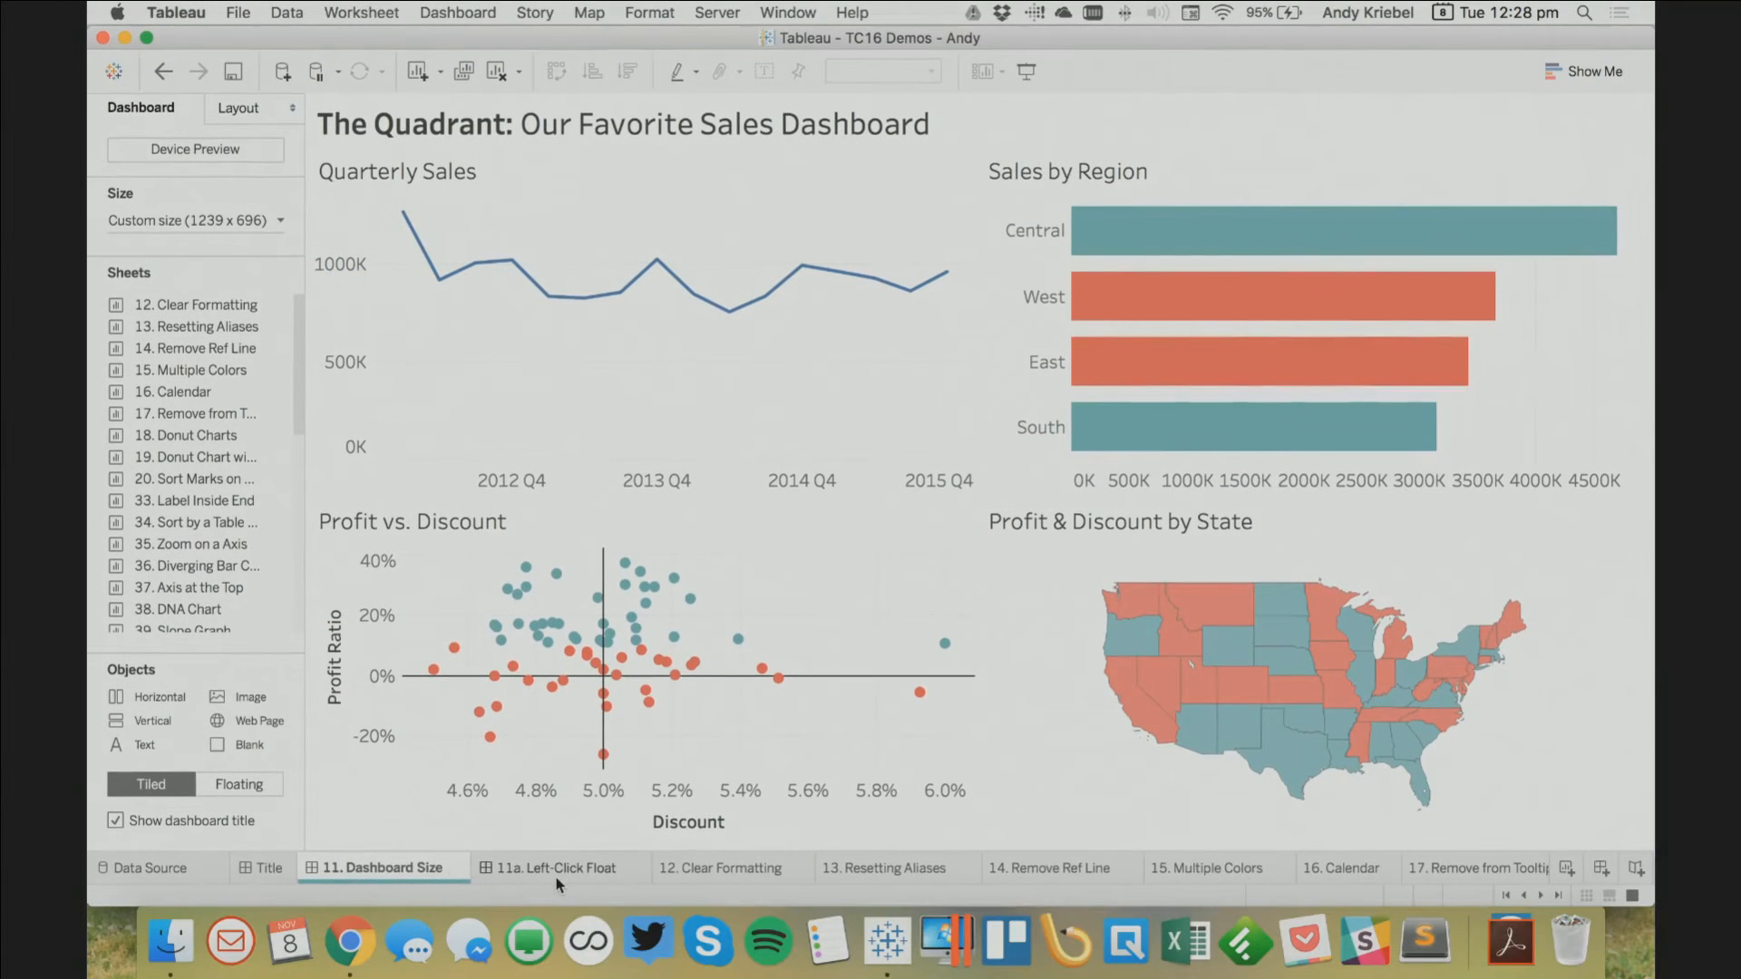
Add the portrait photo from the Pictures folder as a floating image on the "11a. Left-Click Float" dashboard and shrink it
click(557, 873)
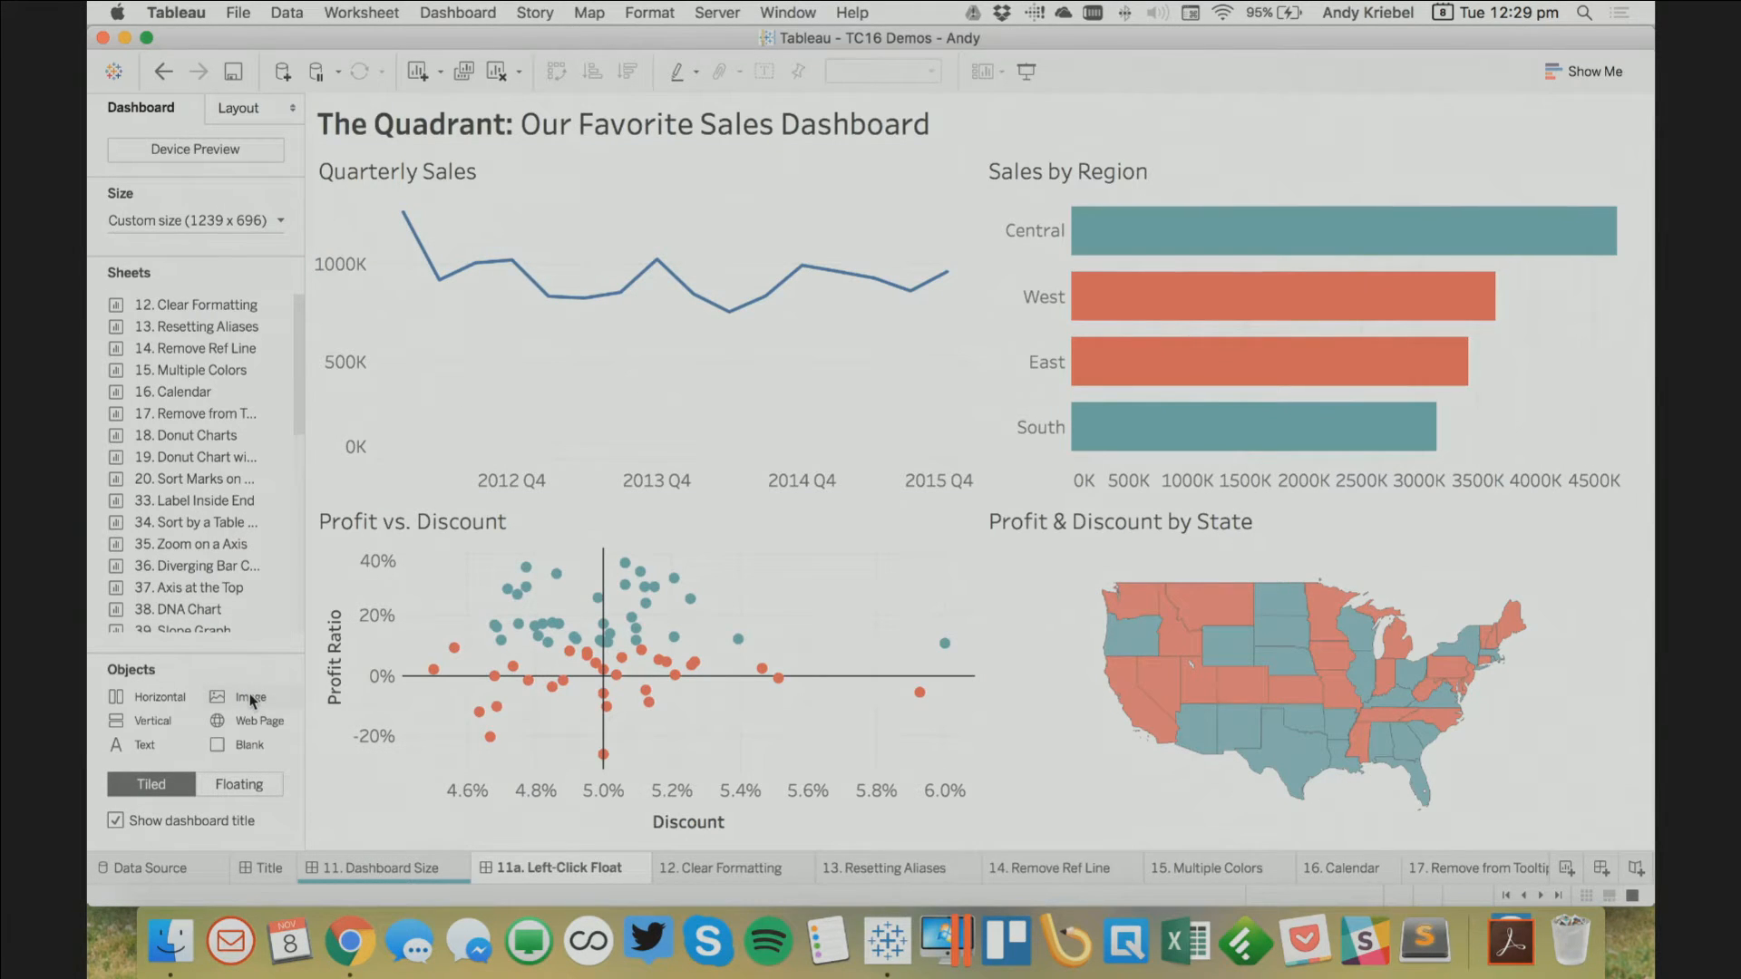
drag(251, 700, 1196, 106)
scroll(907, 390, down, 10)
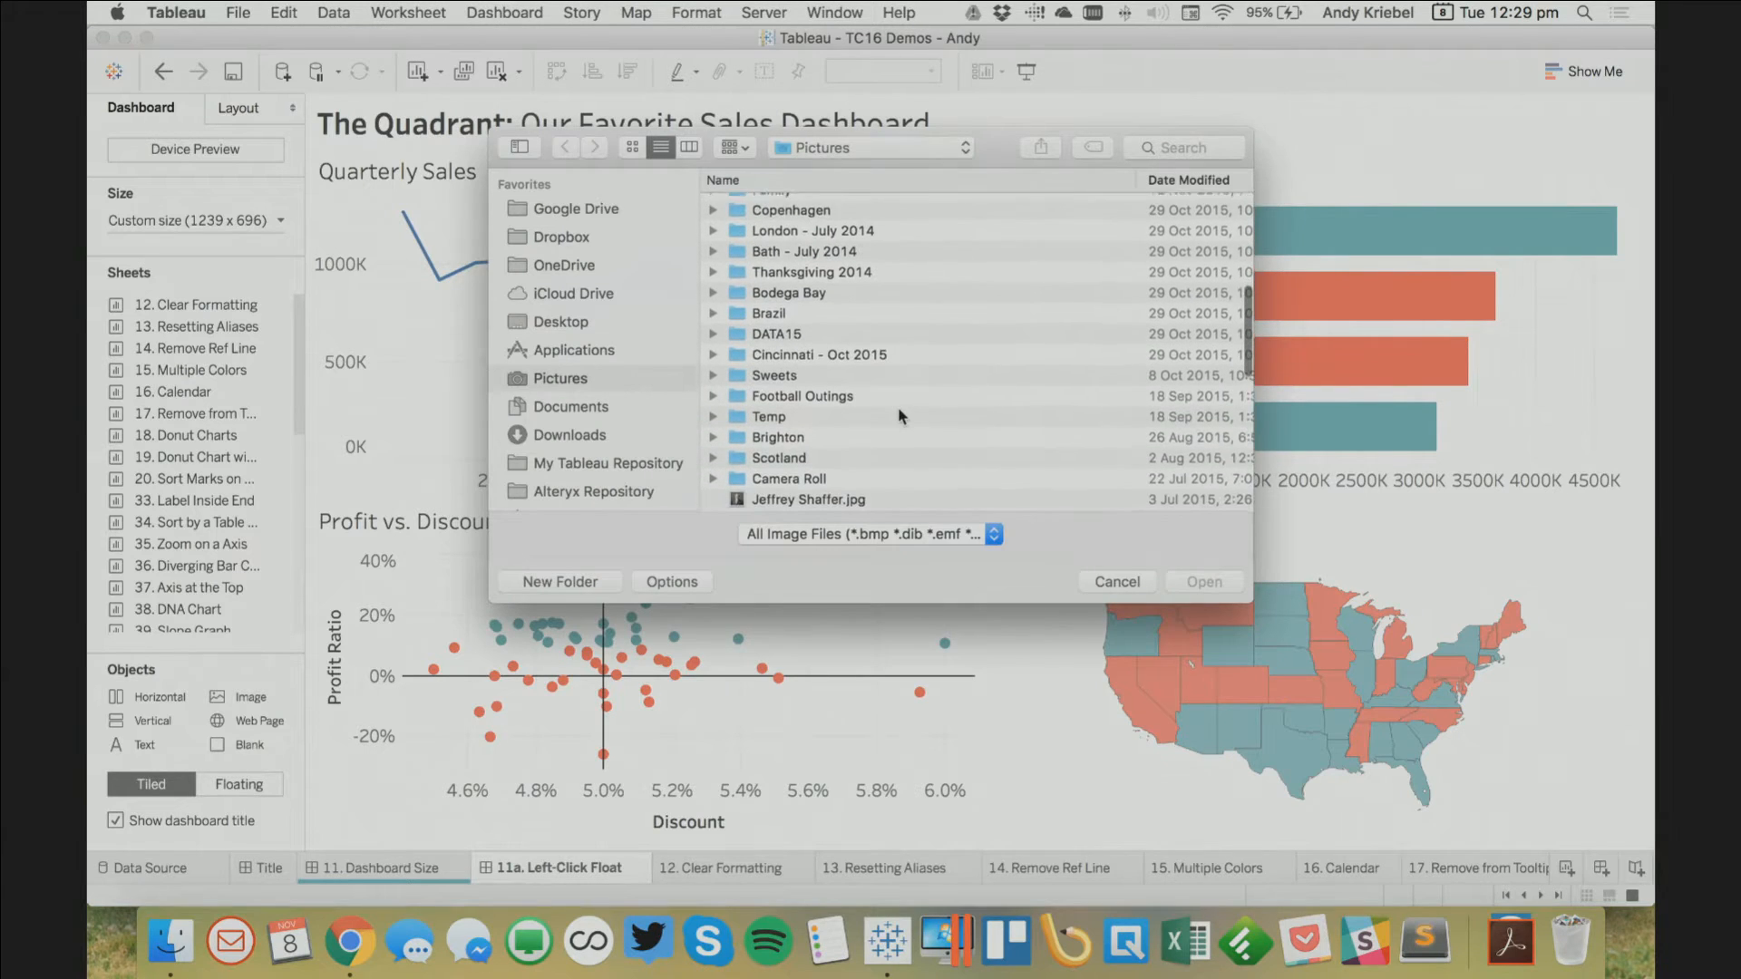
double_click(844, 453)
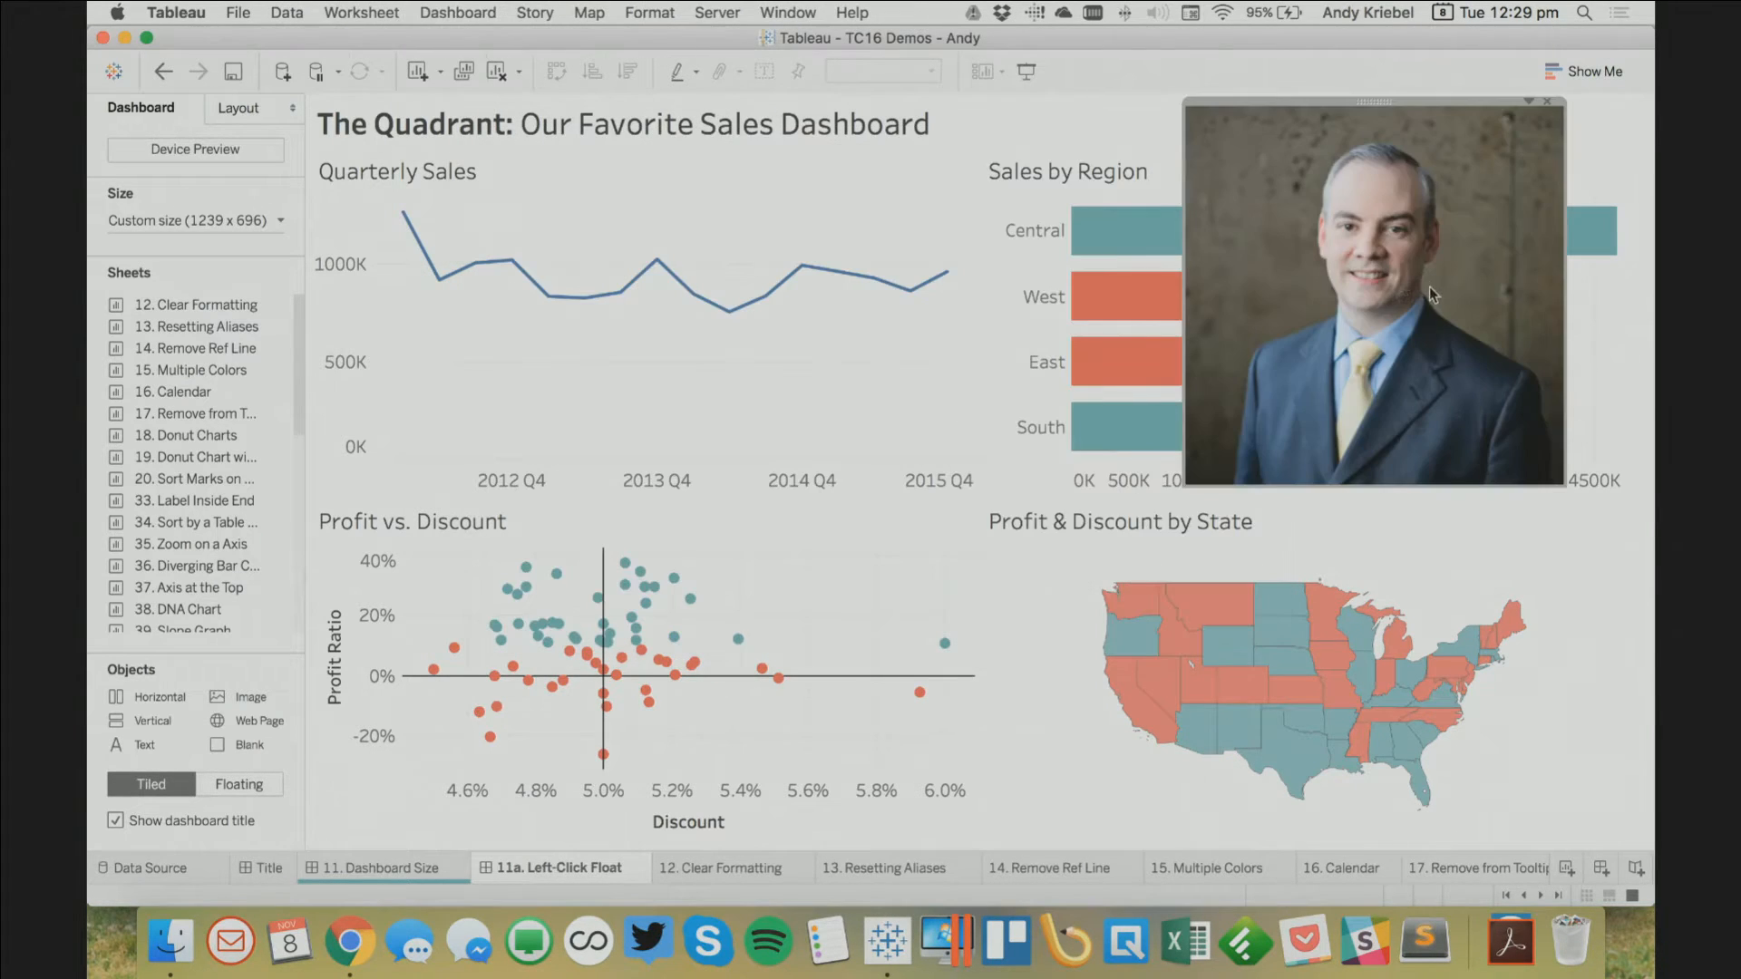
drag(1180, 486, 1367, 256)
click(1270, 136)
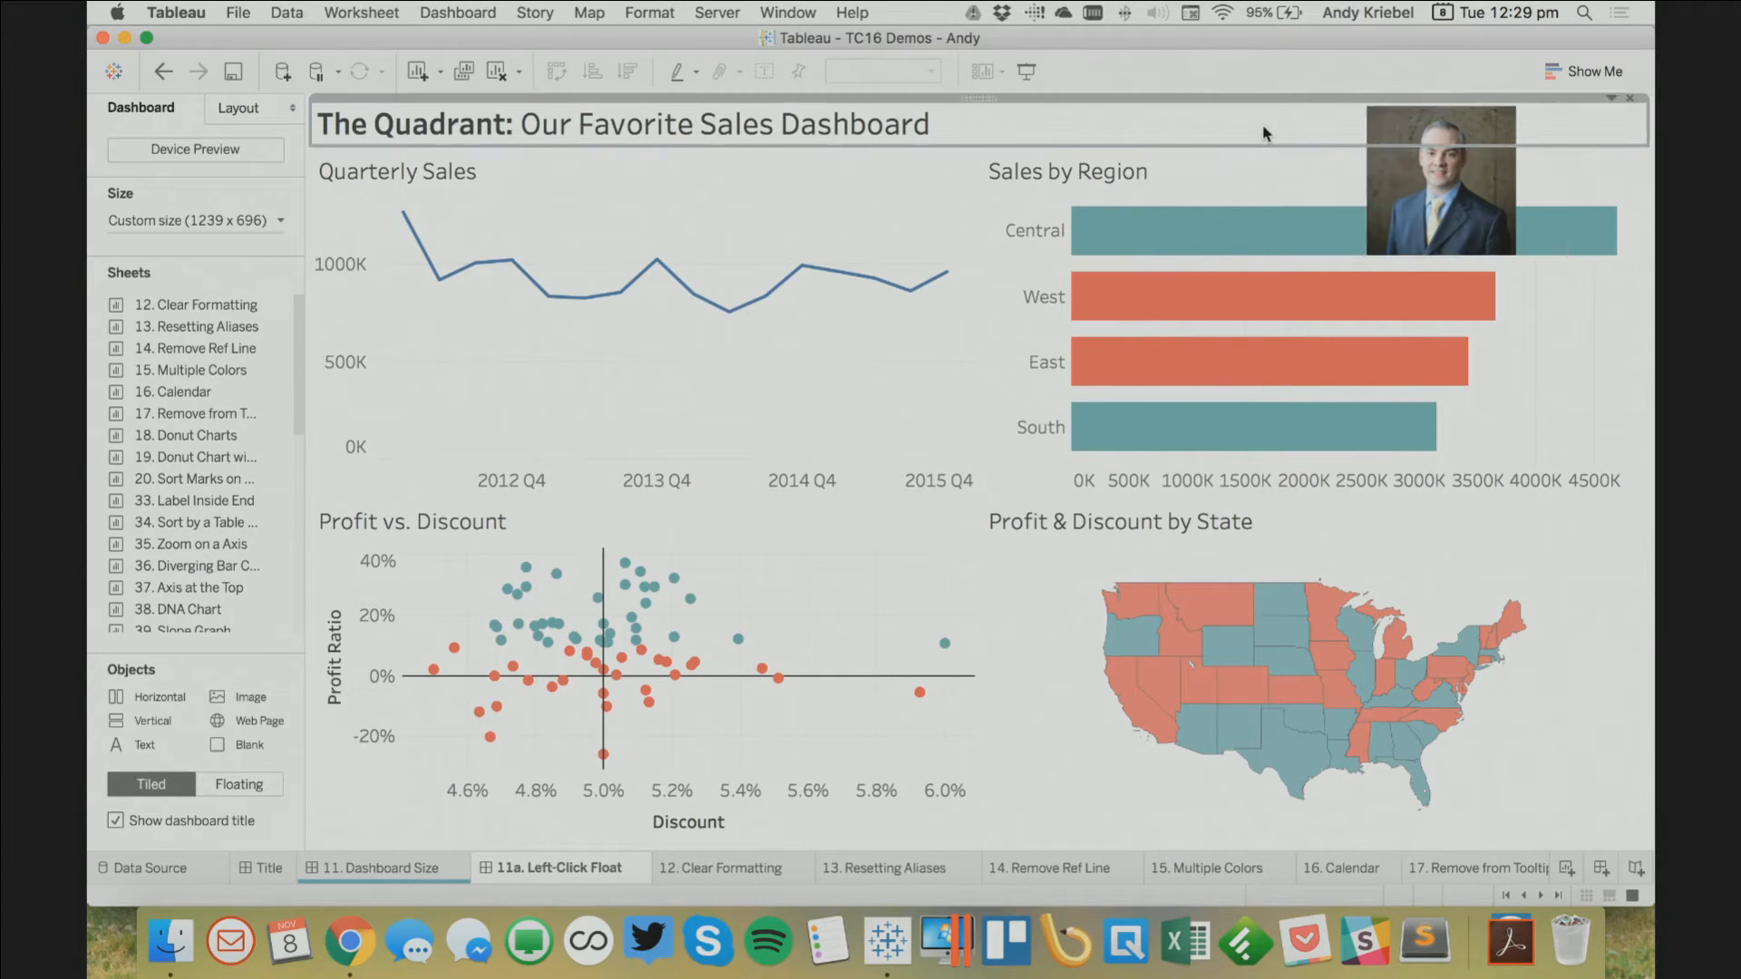
click(882, 523)
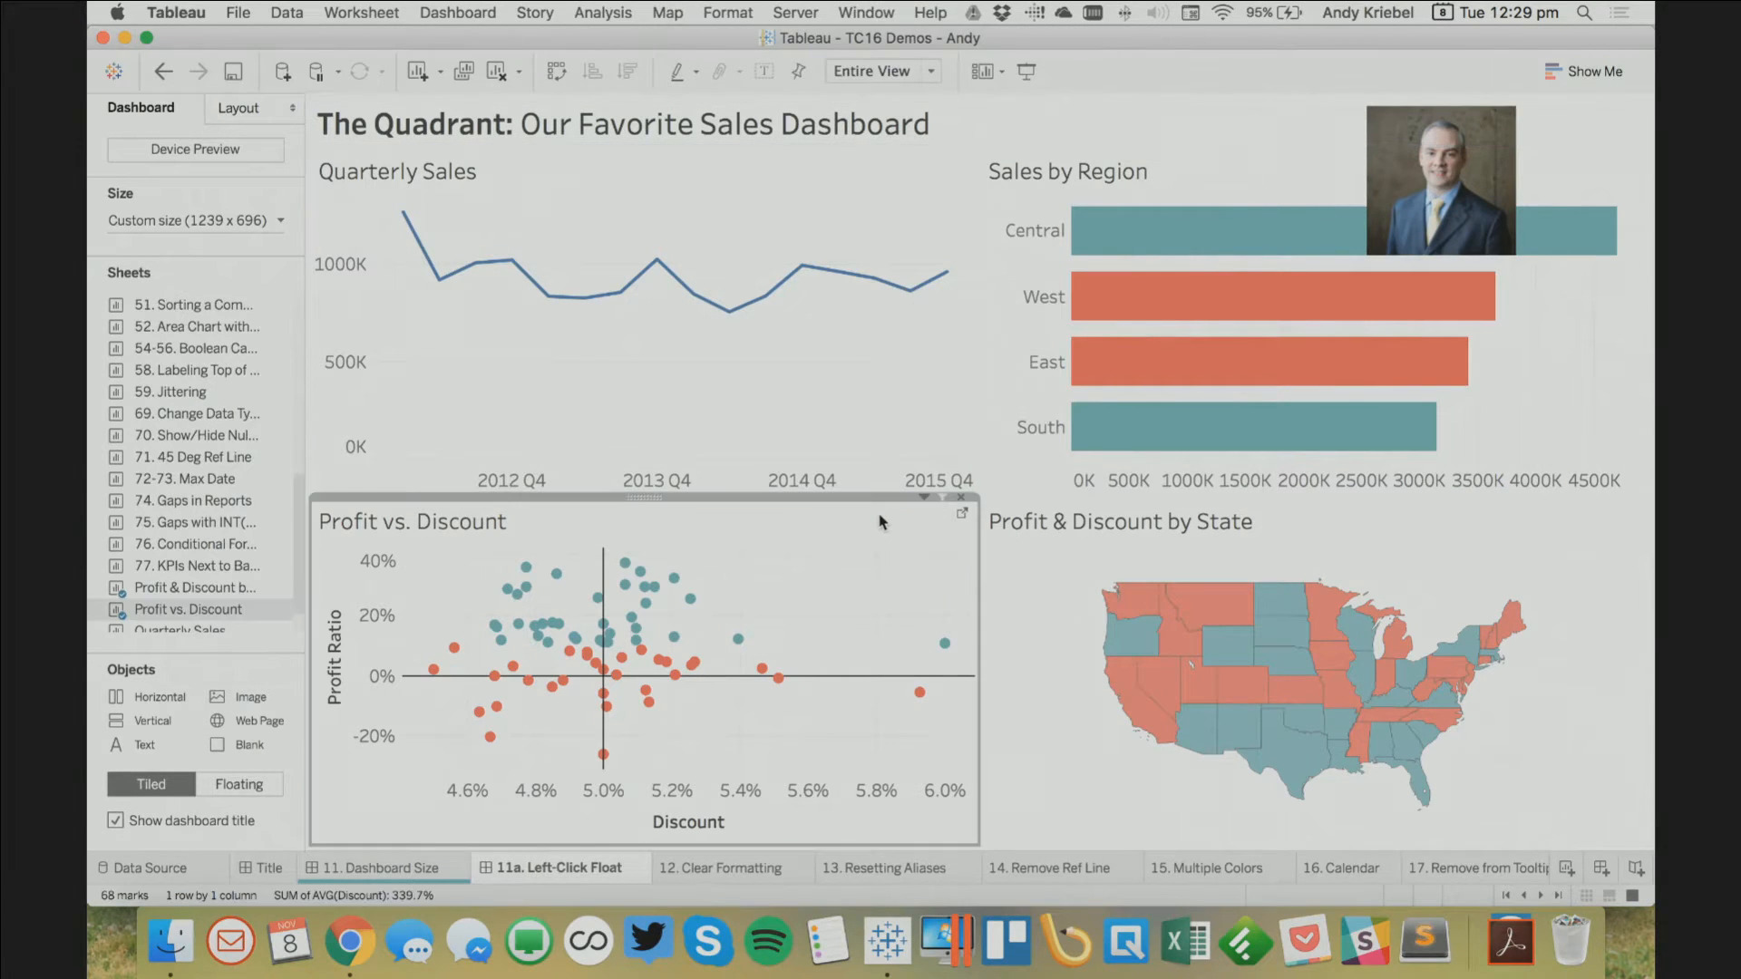
Clear the default worksheet font formatting on the "12. Clear Formatting" sheet
click(722, 874)
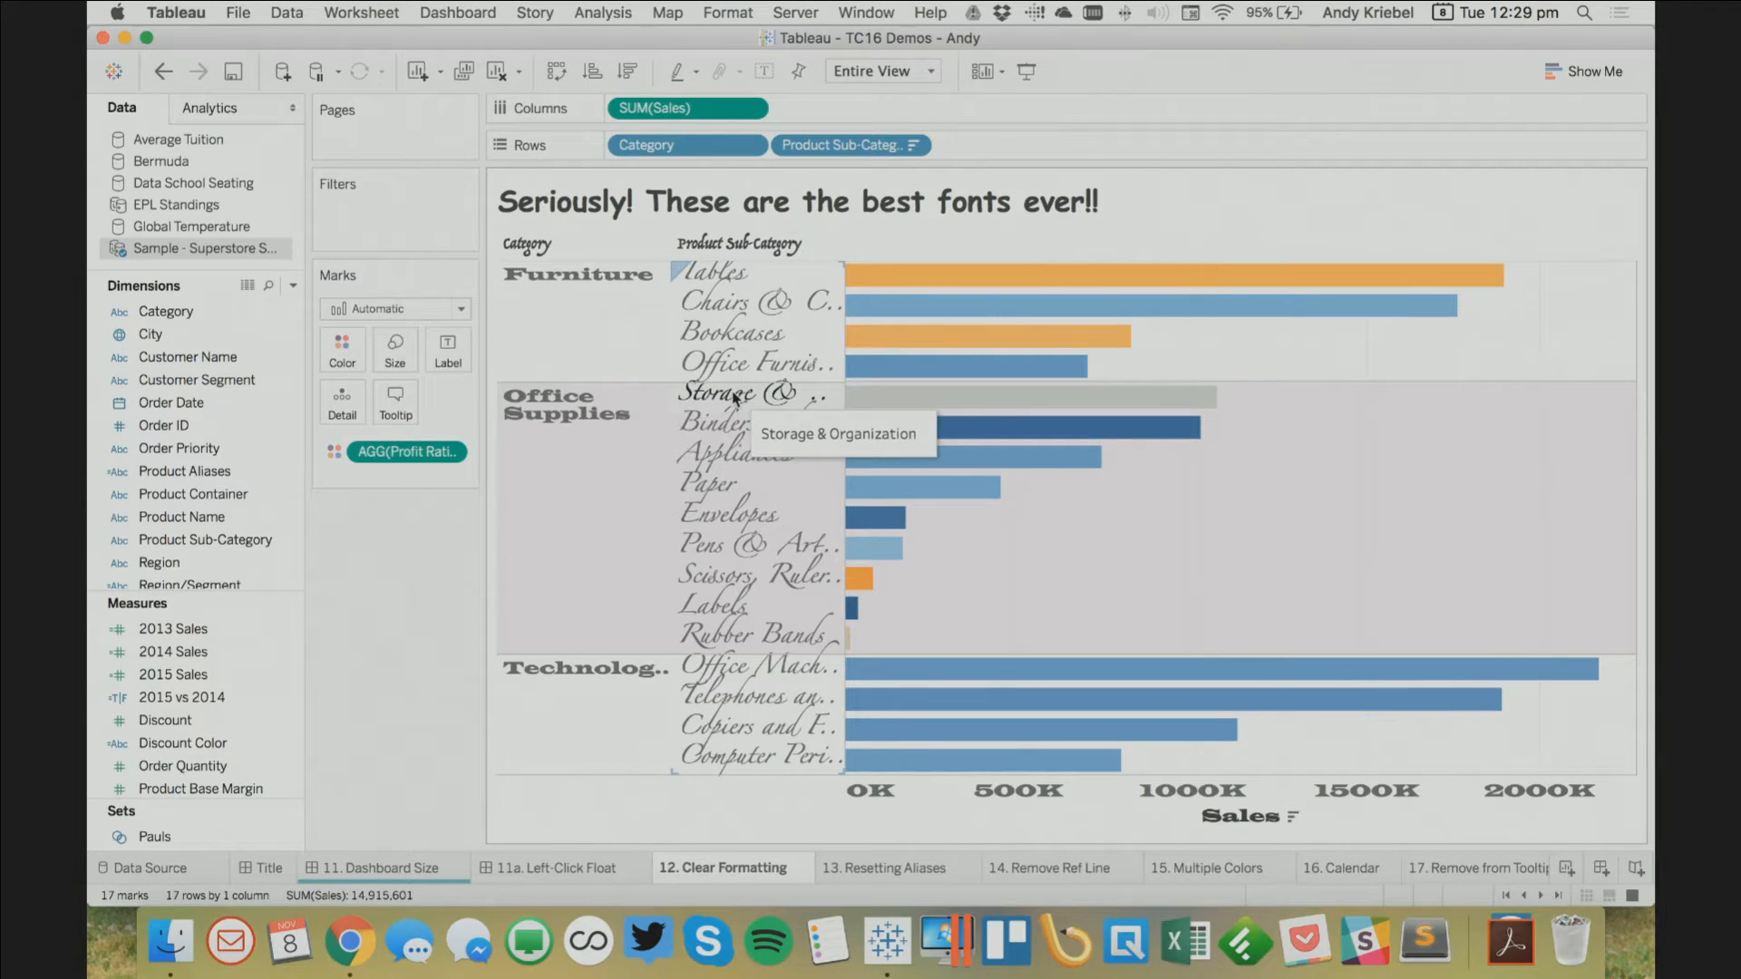
right_click(581, 283)
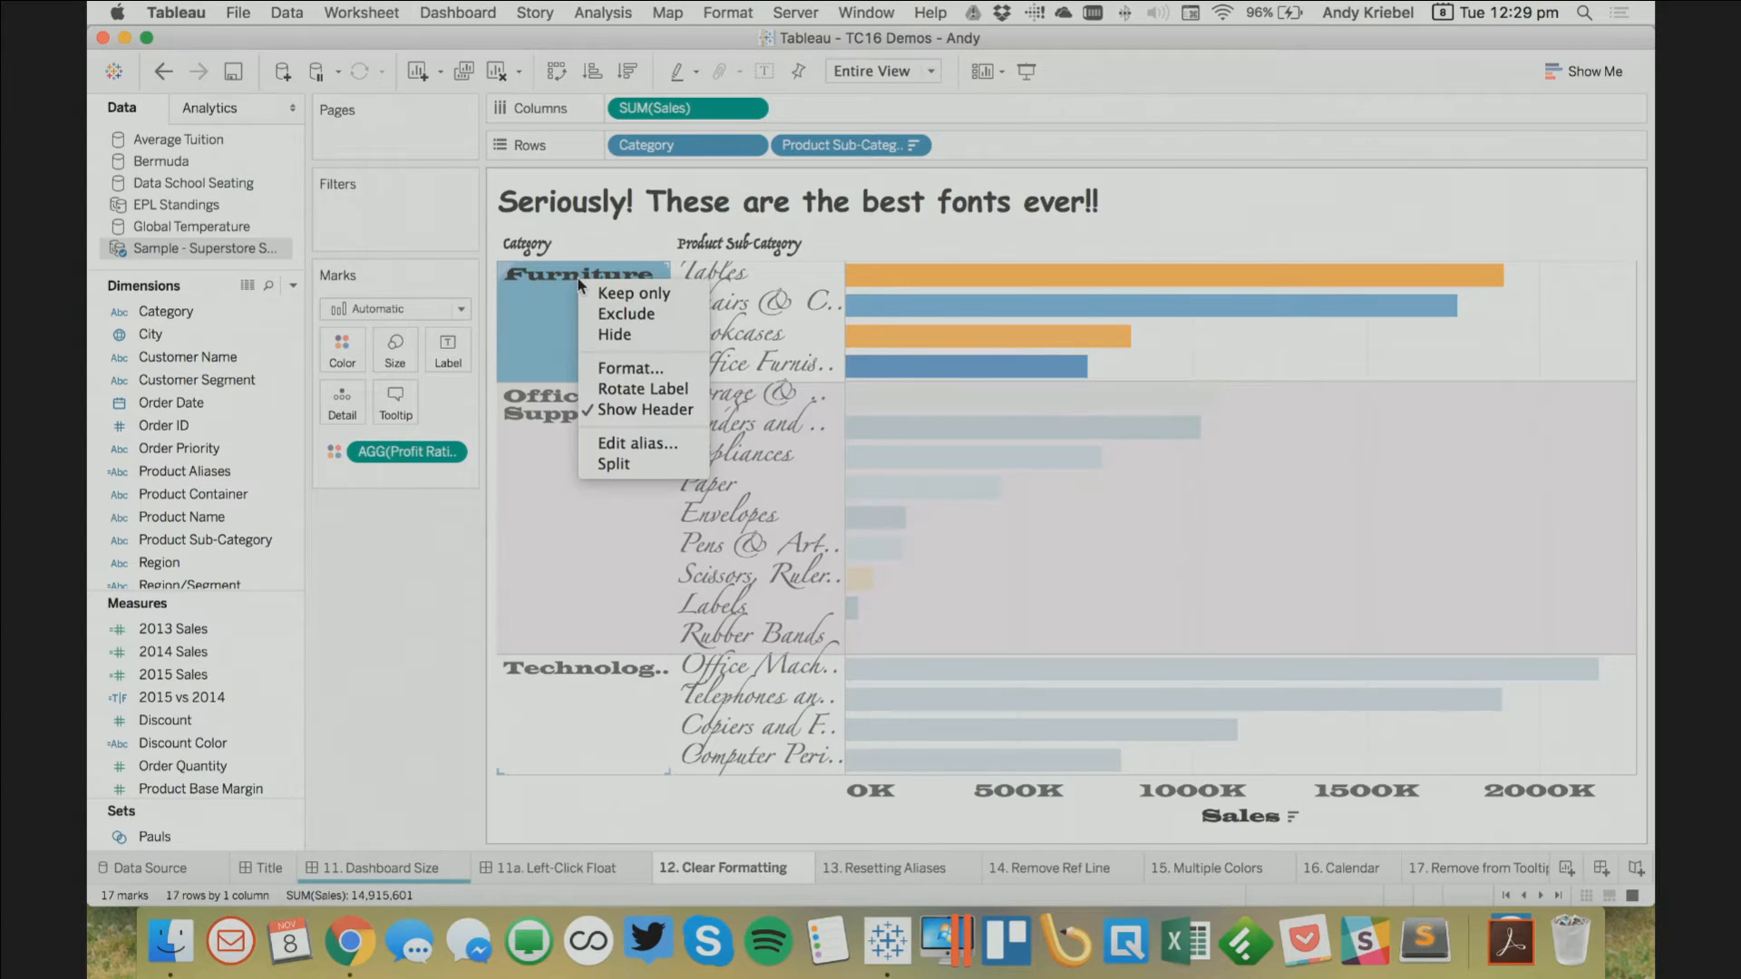
click(629, 366)
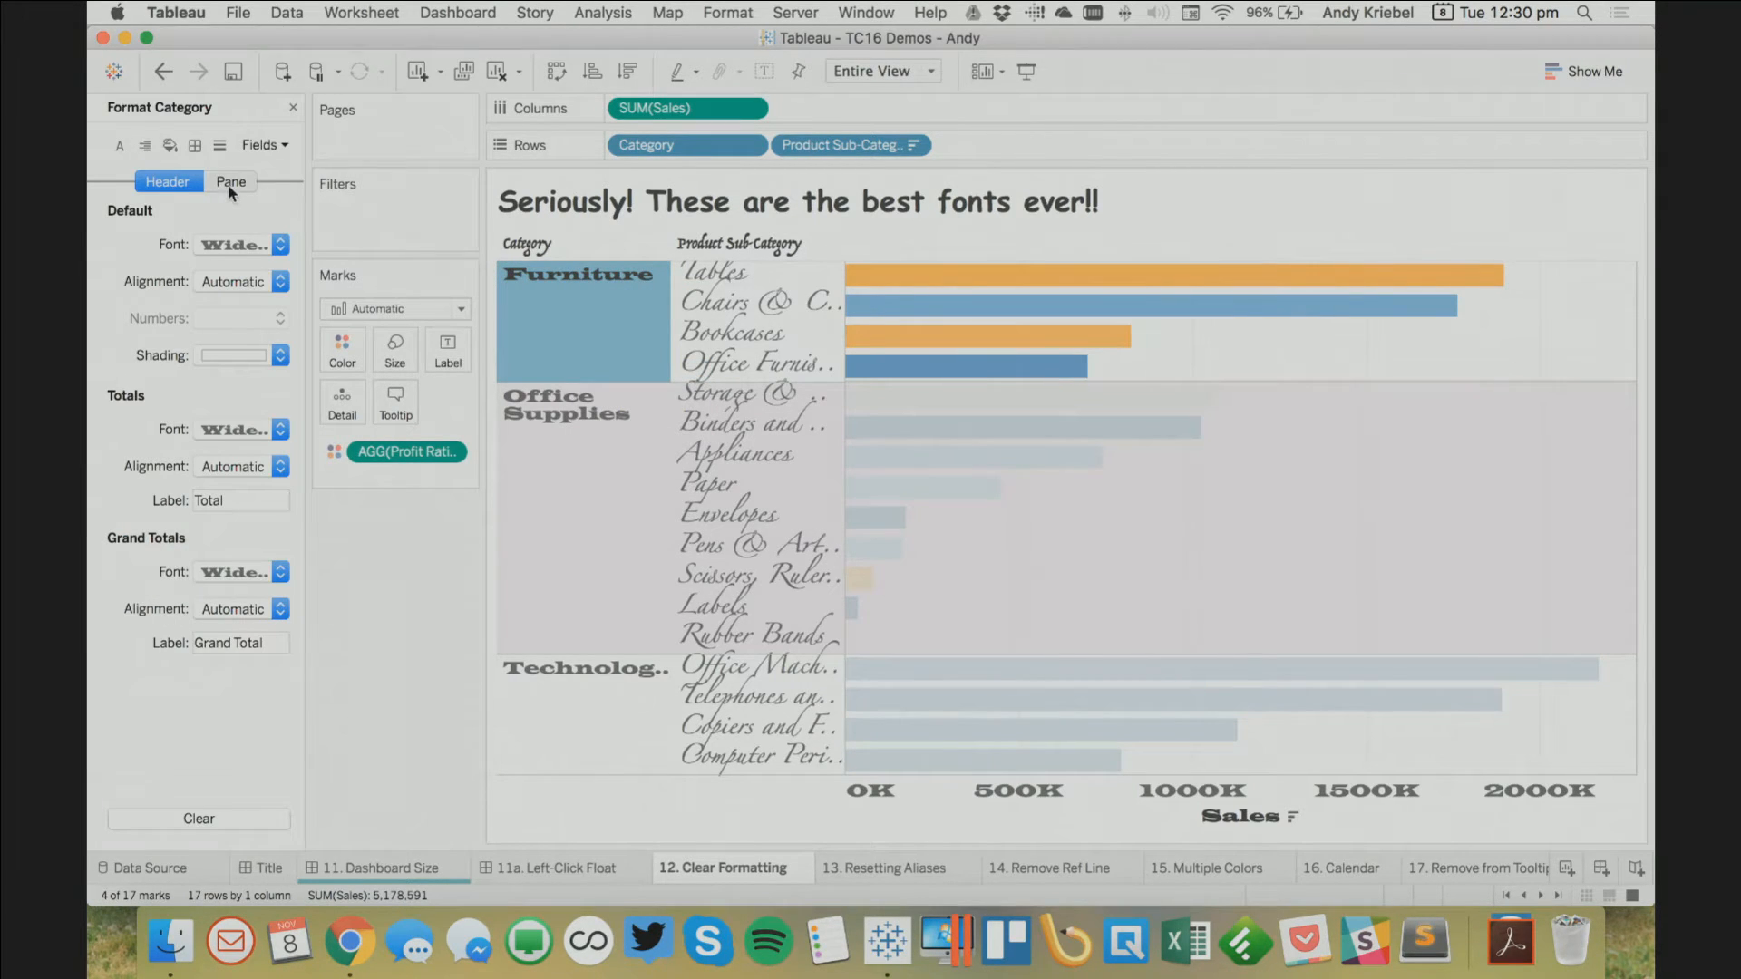
click(231, 184)
click(119, 145)
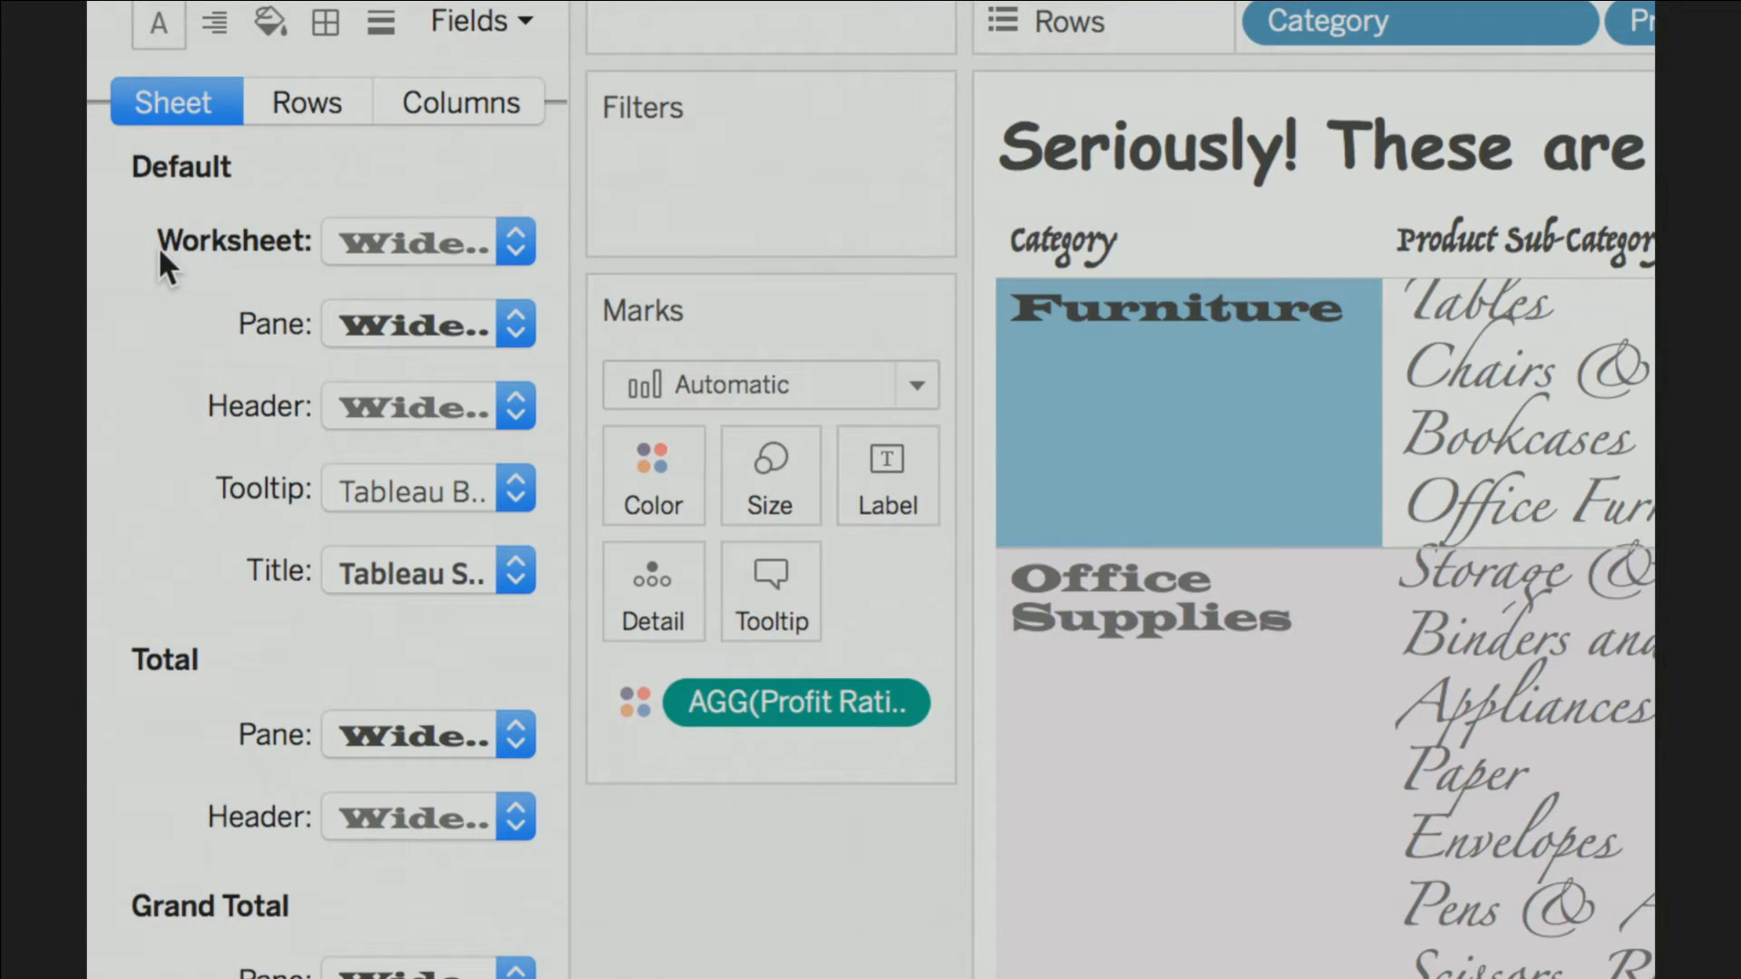
right_click(187, 234)
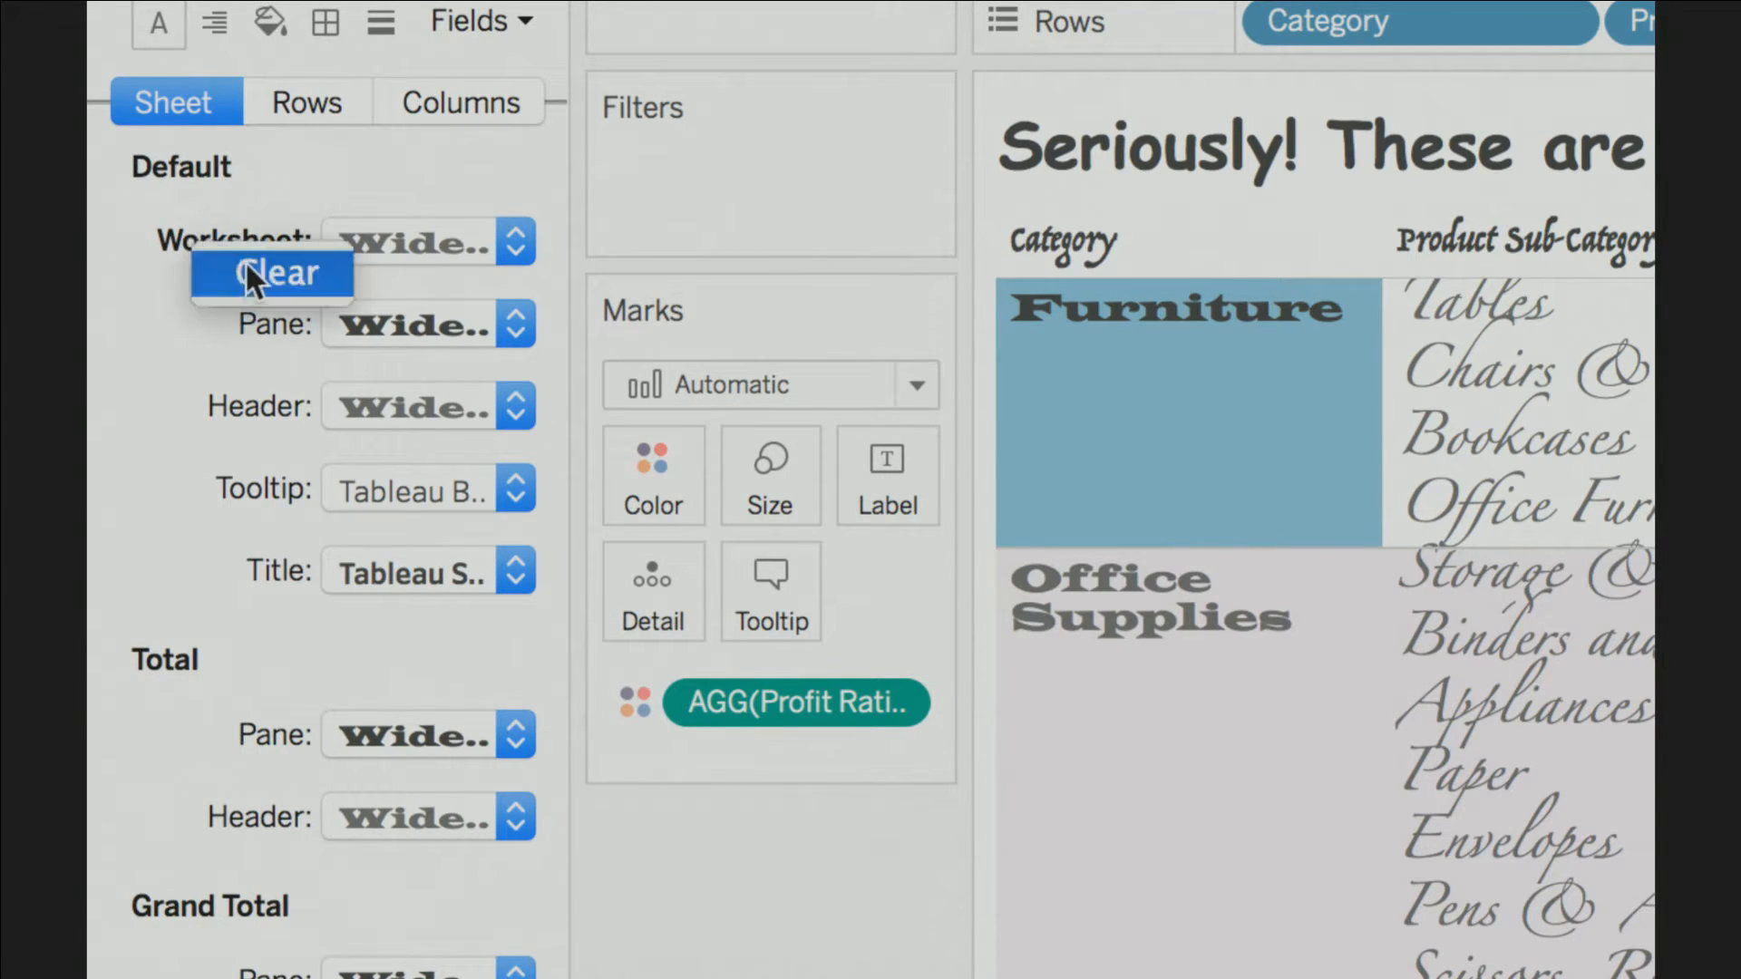
click(242, 272)
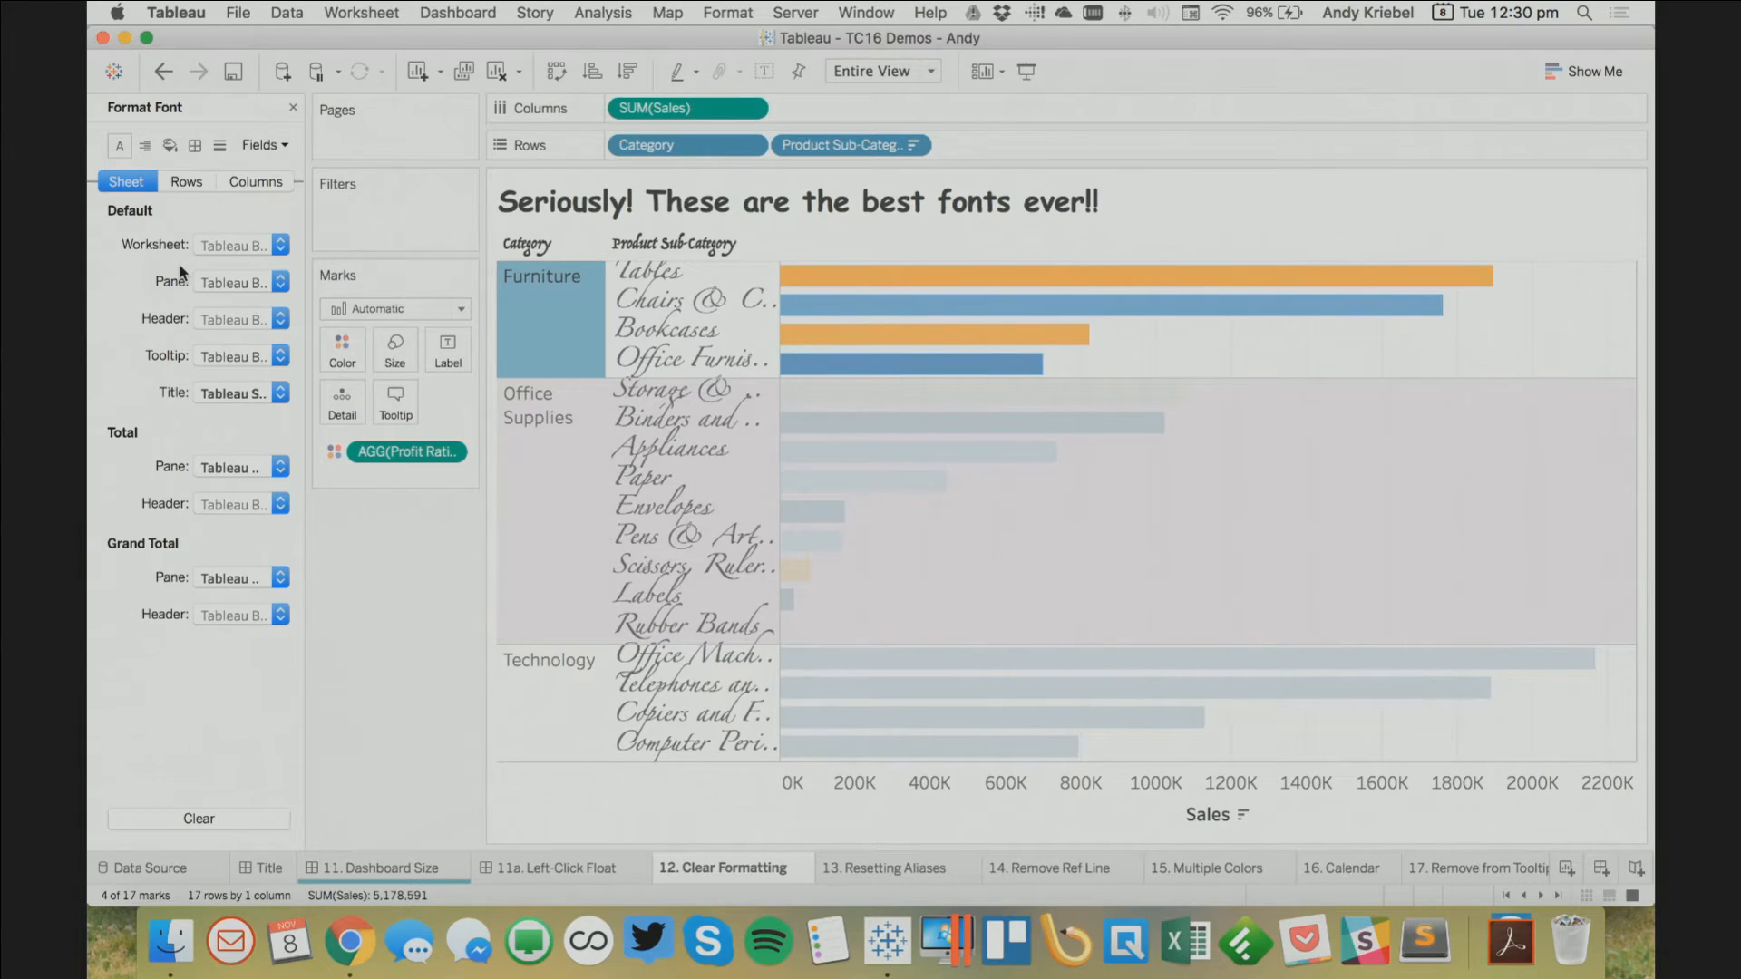
click(950, 550)
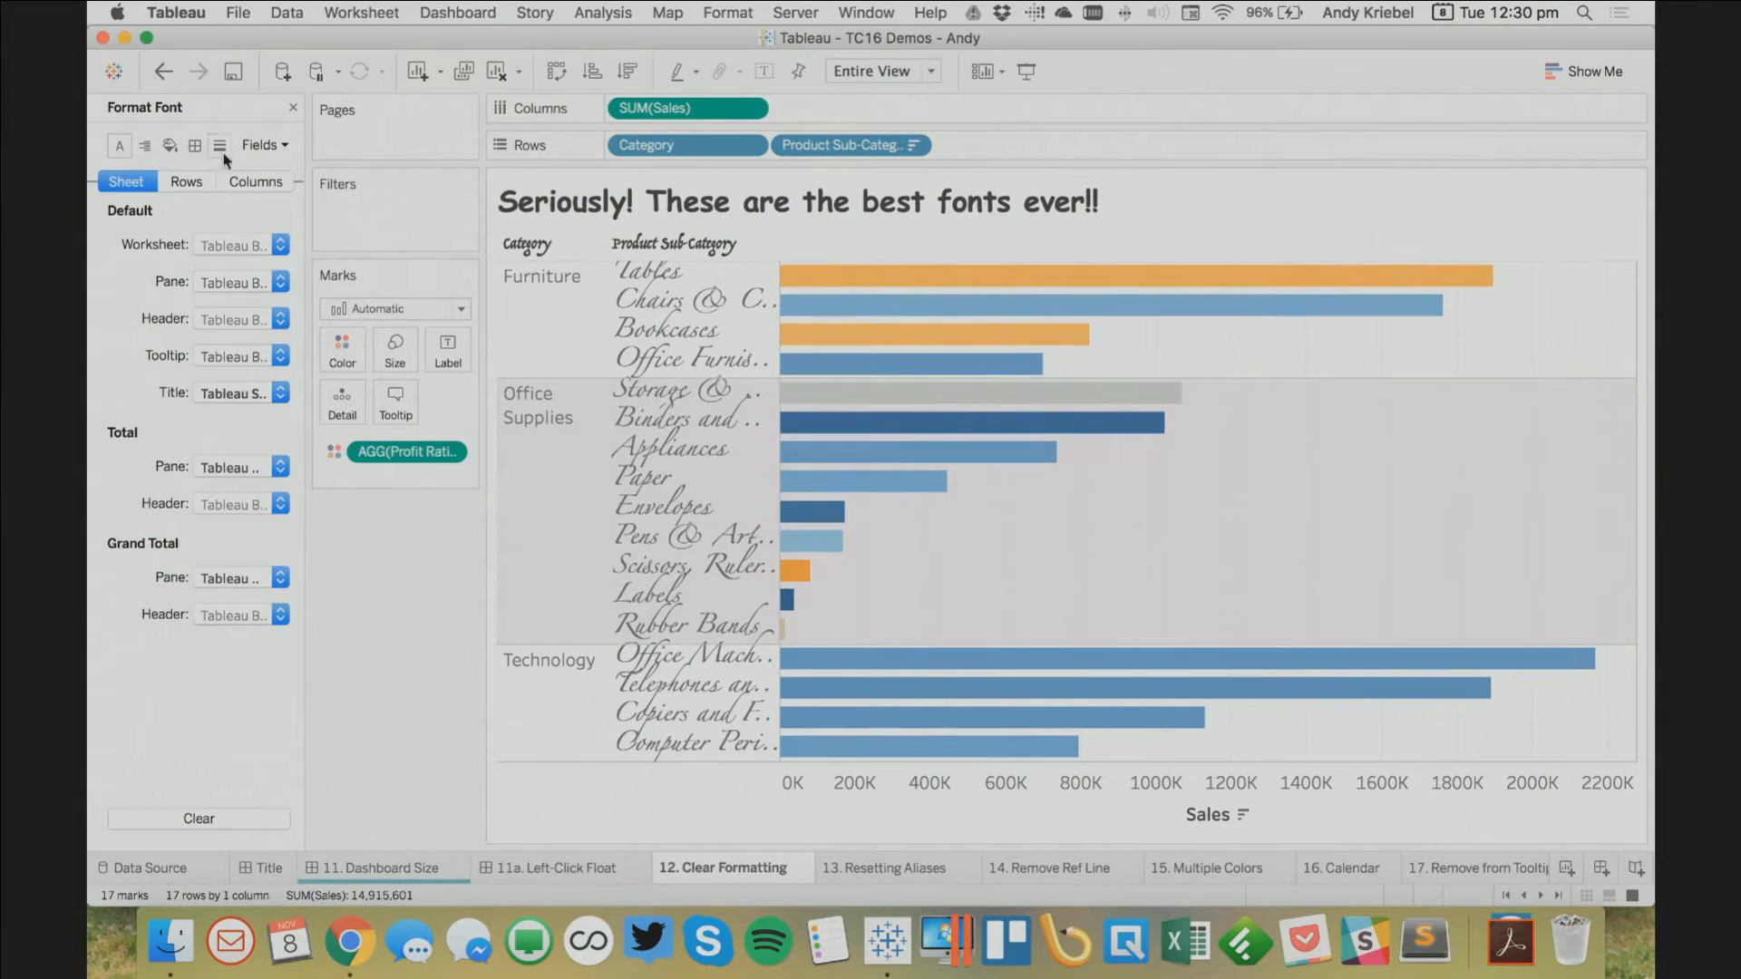
Clear the sheet's row banding color, raise the banding level to its maximum, and close the shading formatting
click(169, 145)
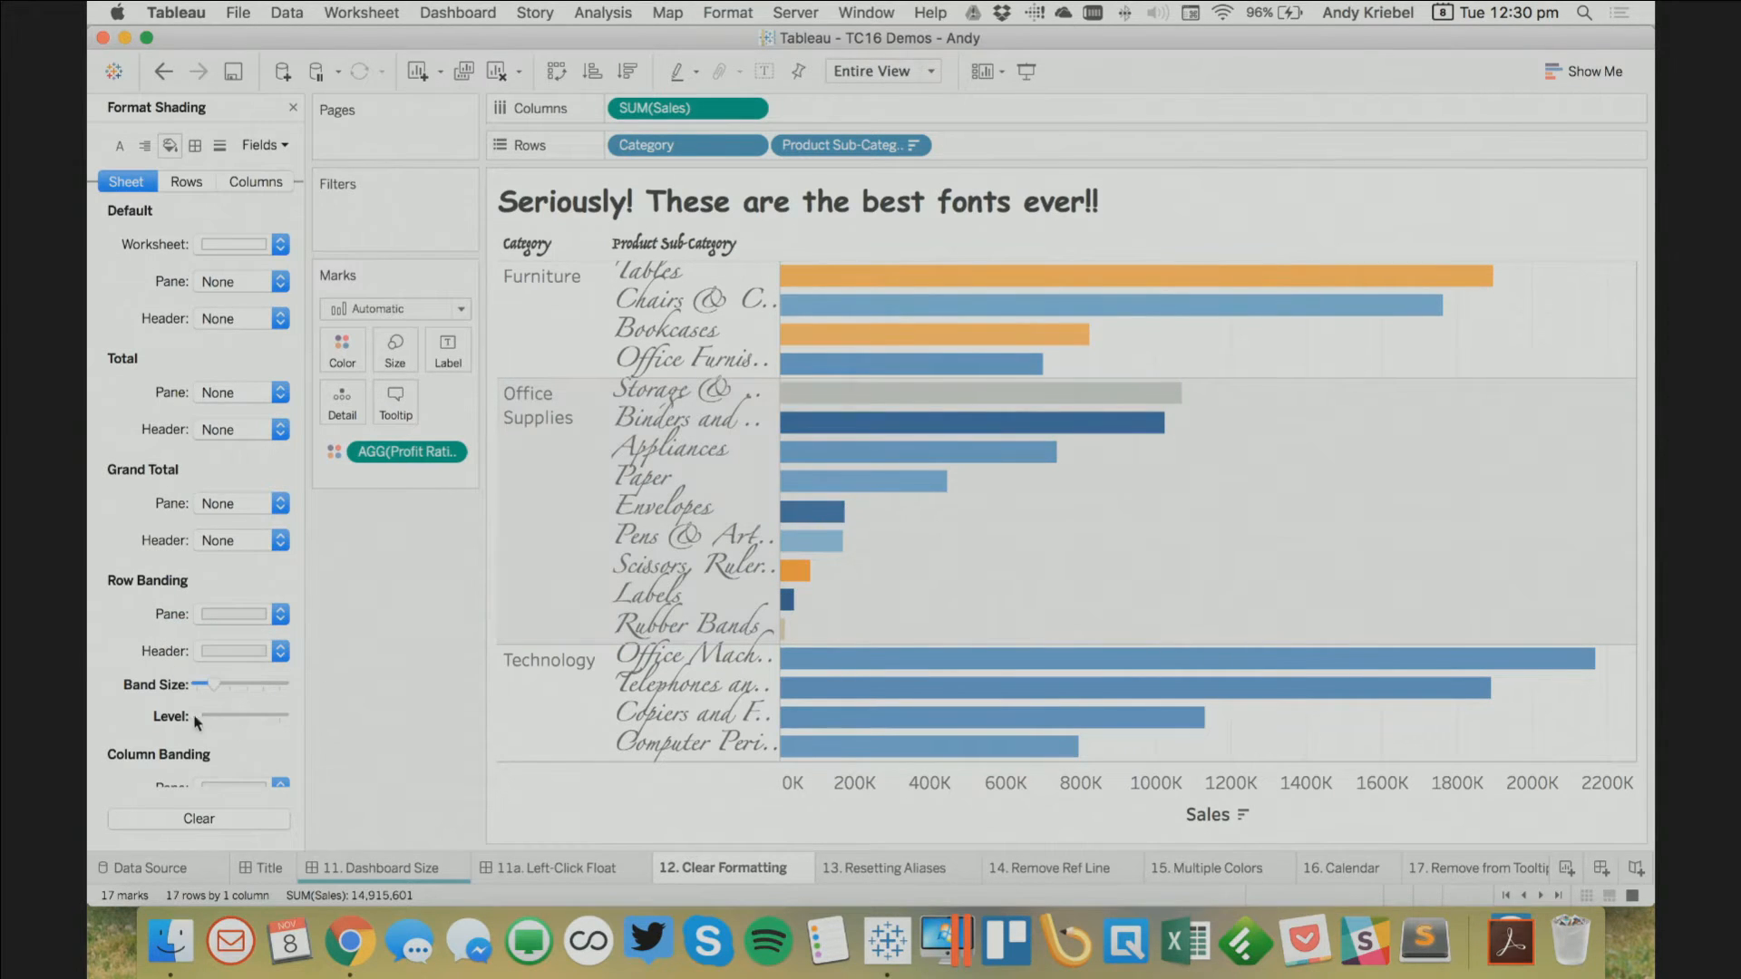
drag(210, 723, 369, 700)
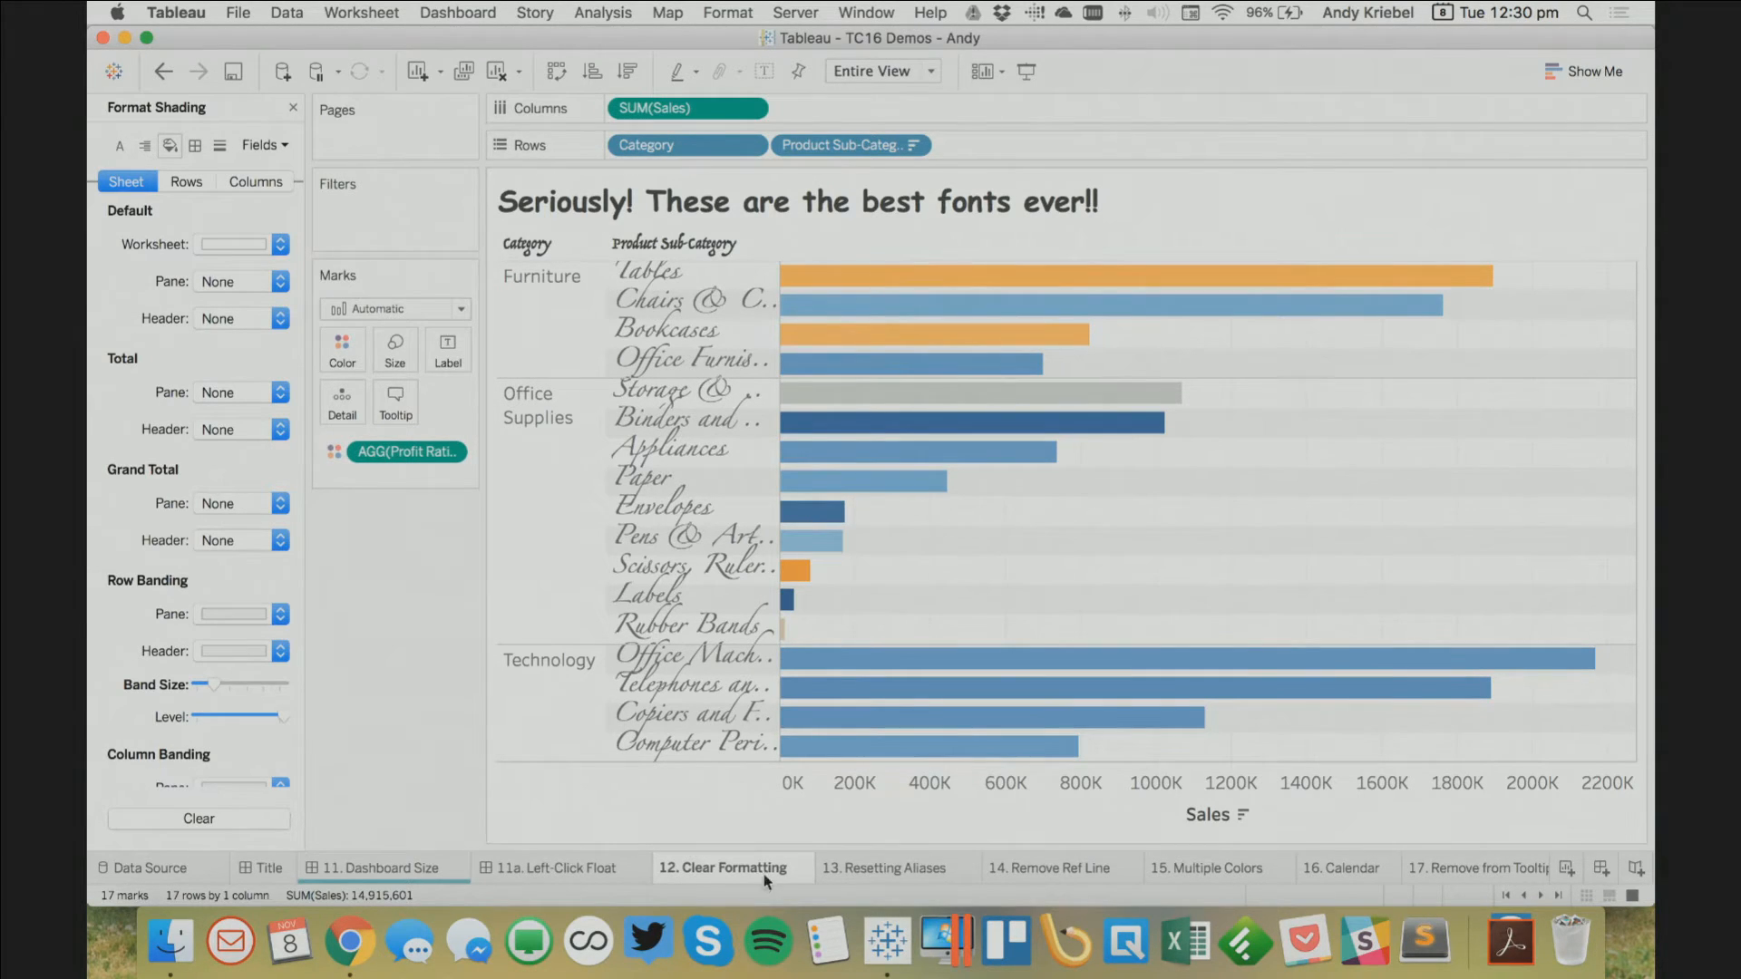
mouse_move(877, 873)
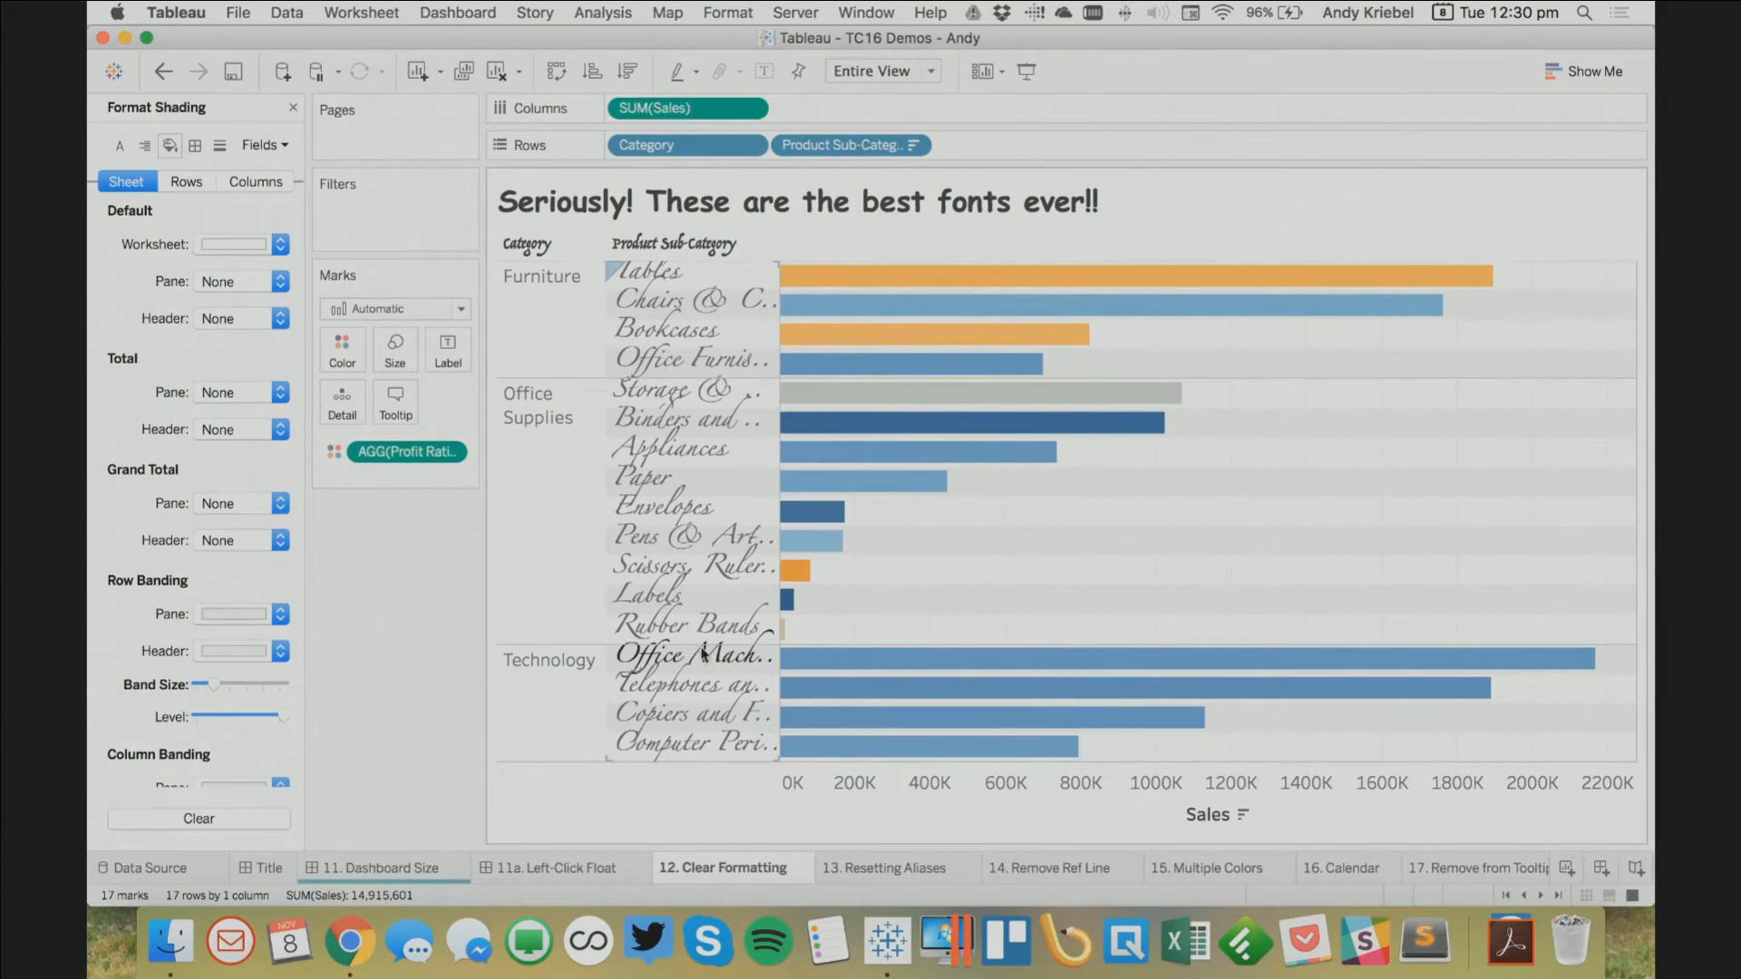
click(291, 109)
Create a new worksheet after "12. Clear Formatting" and build a horizontal bar chart of 2015 Sales by Customer Segment
right_click(786, 872)
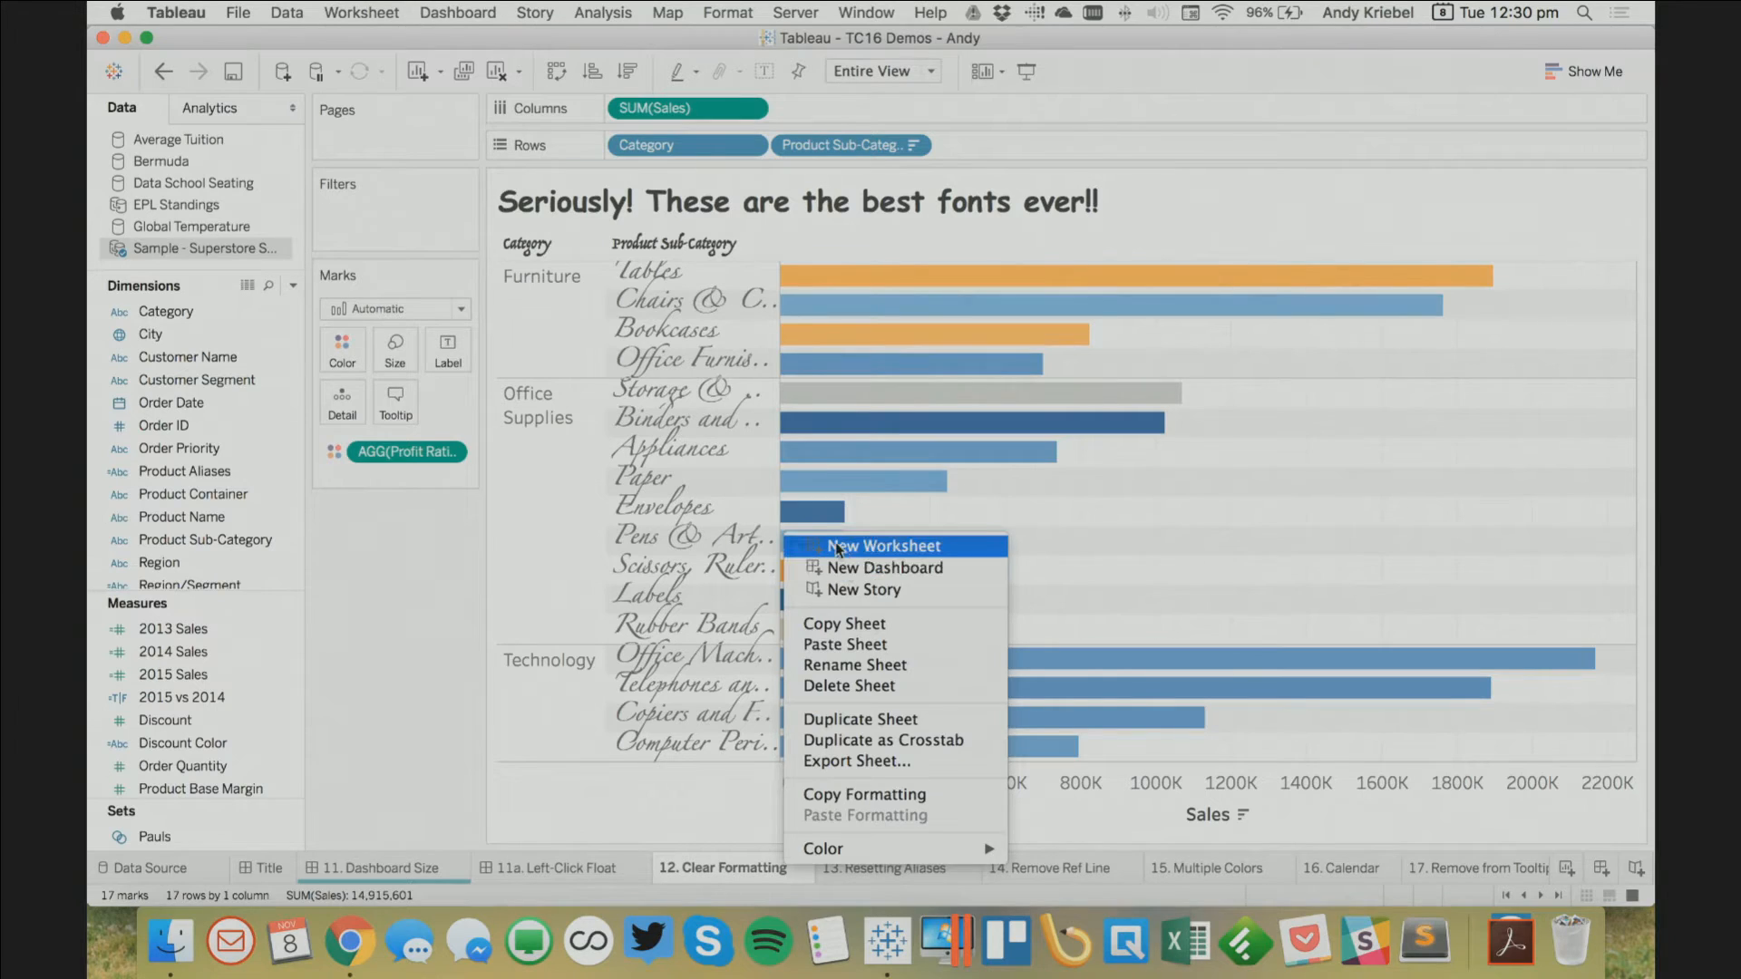
key(Escape)
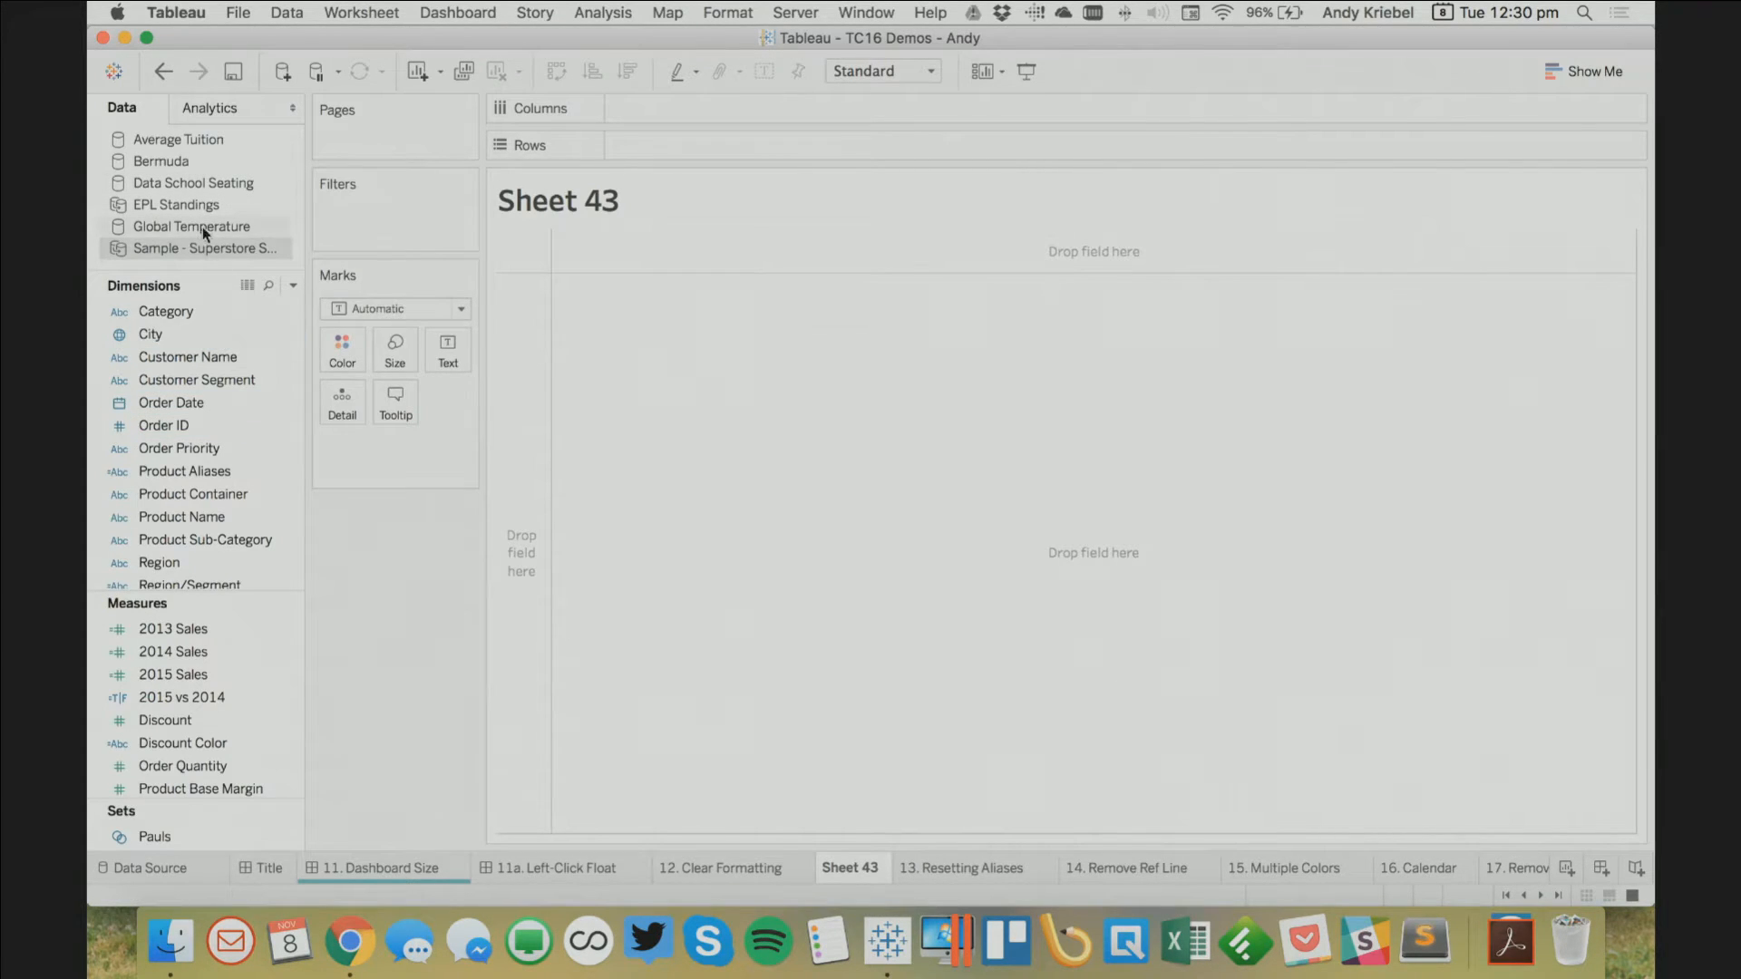
click(225, 382)
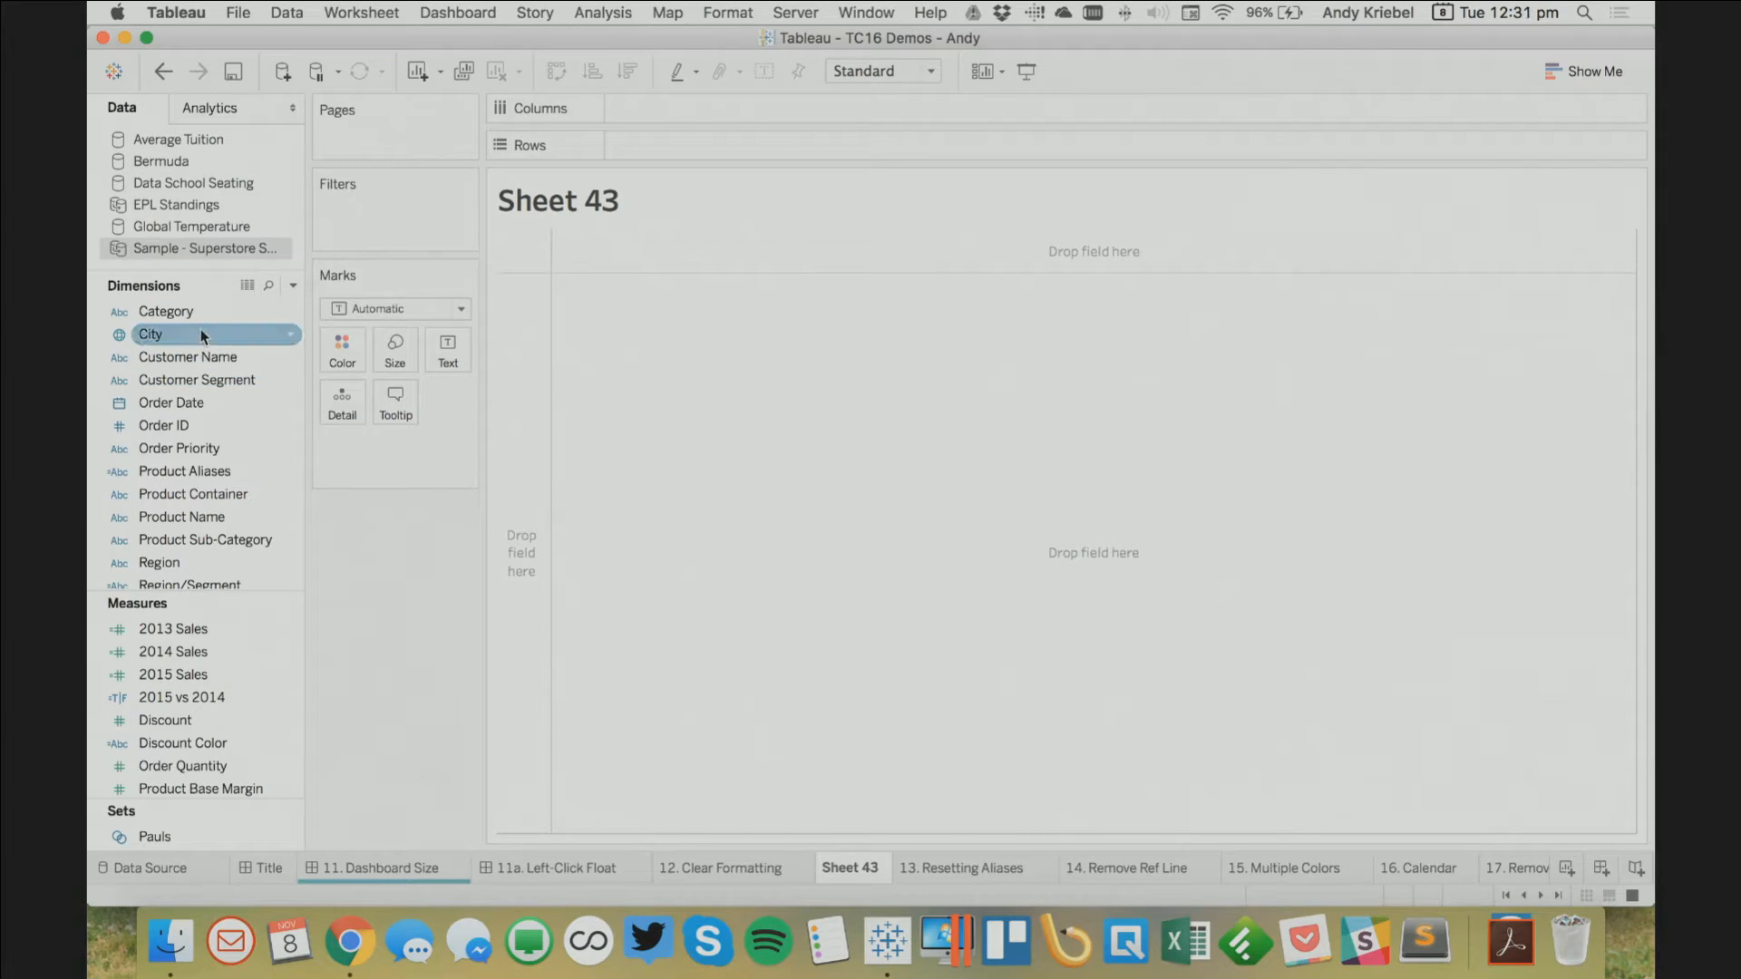
click(205, 635)
drag(197, 380, 535, 424)
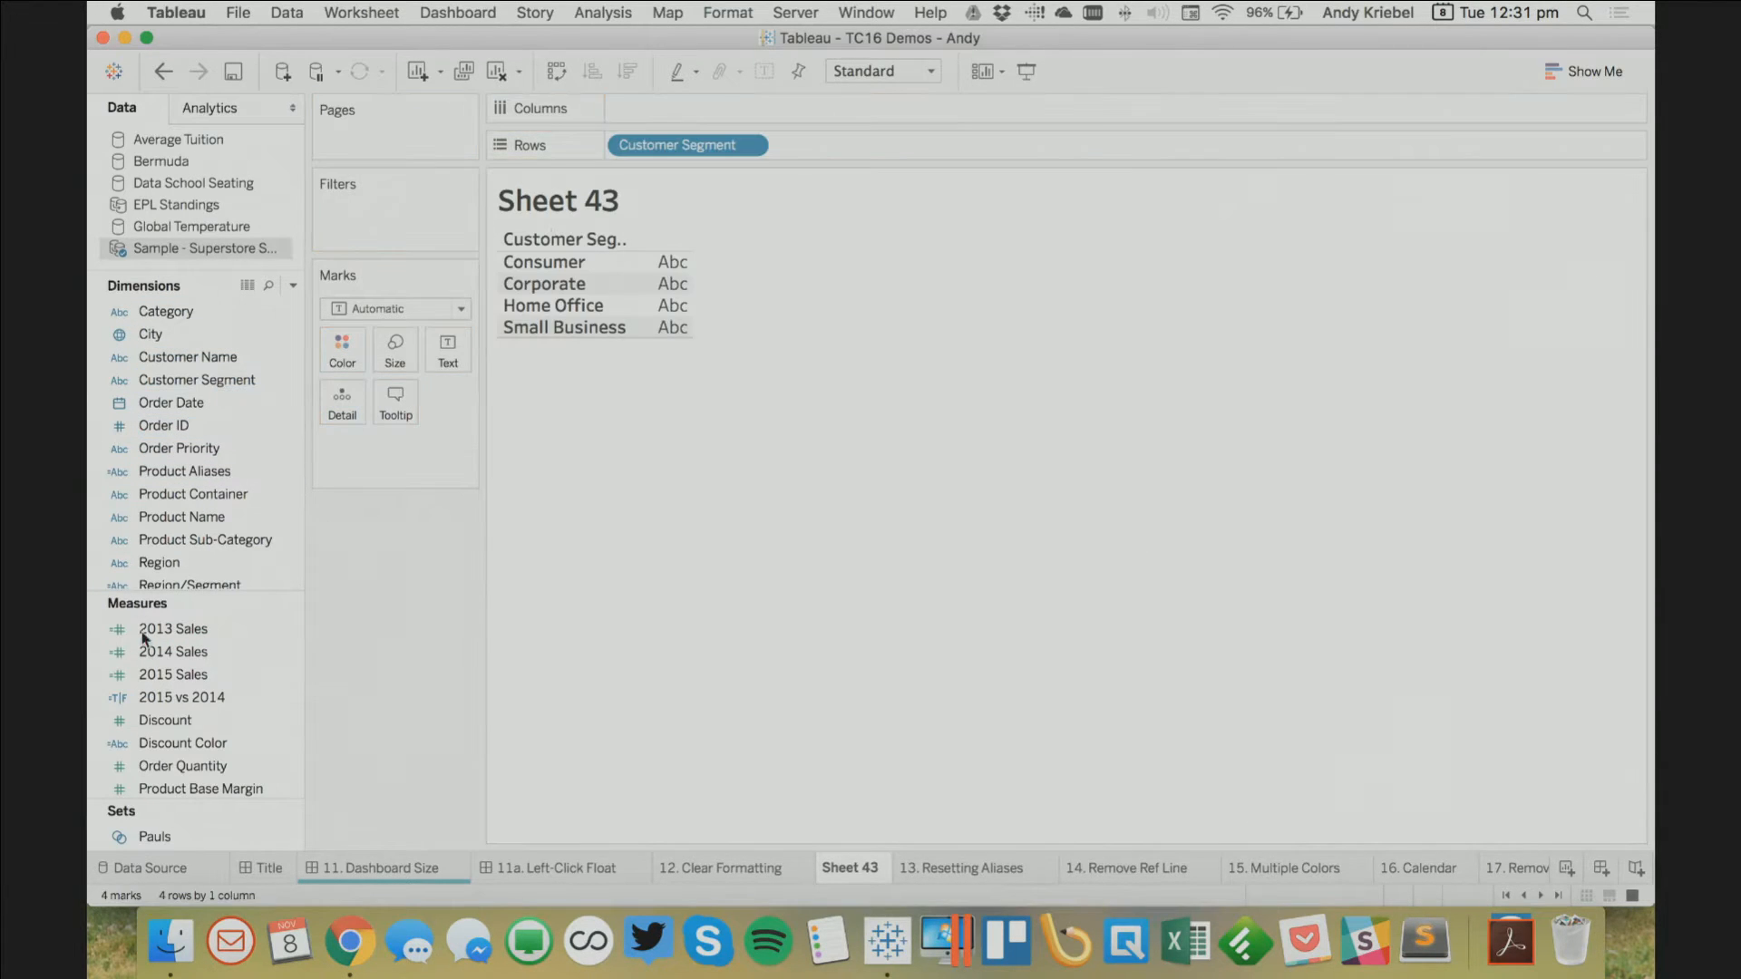
drag(174, 682, 798, 109)
Combine 2014 Sales with 2015 Sales on a shared axis and move Measure Names from the rows to color
click(165, 655)
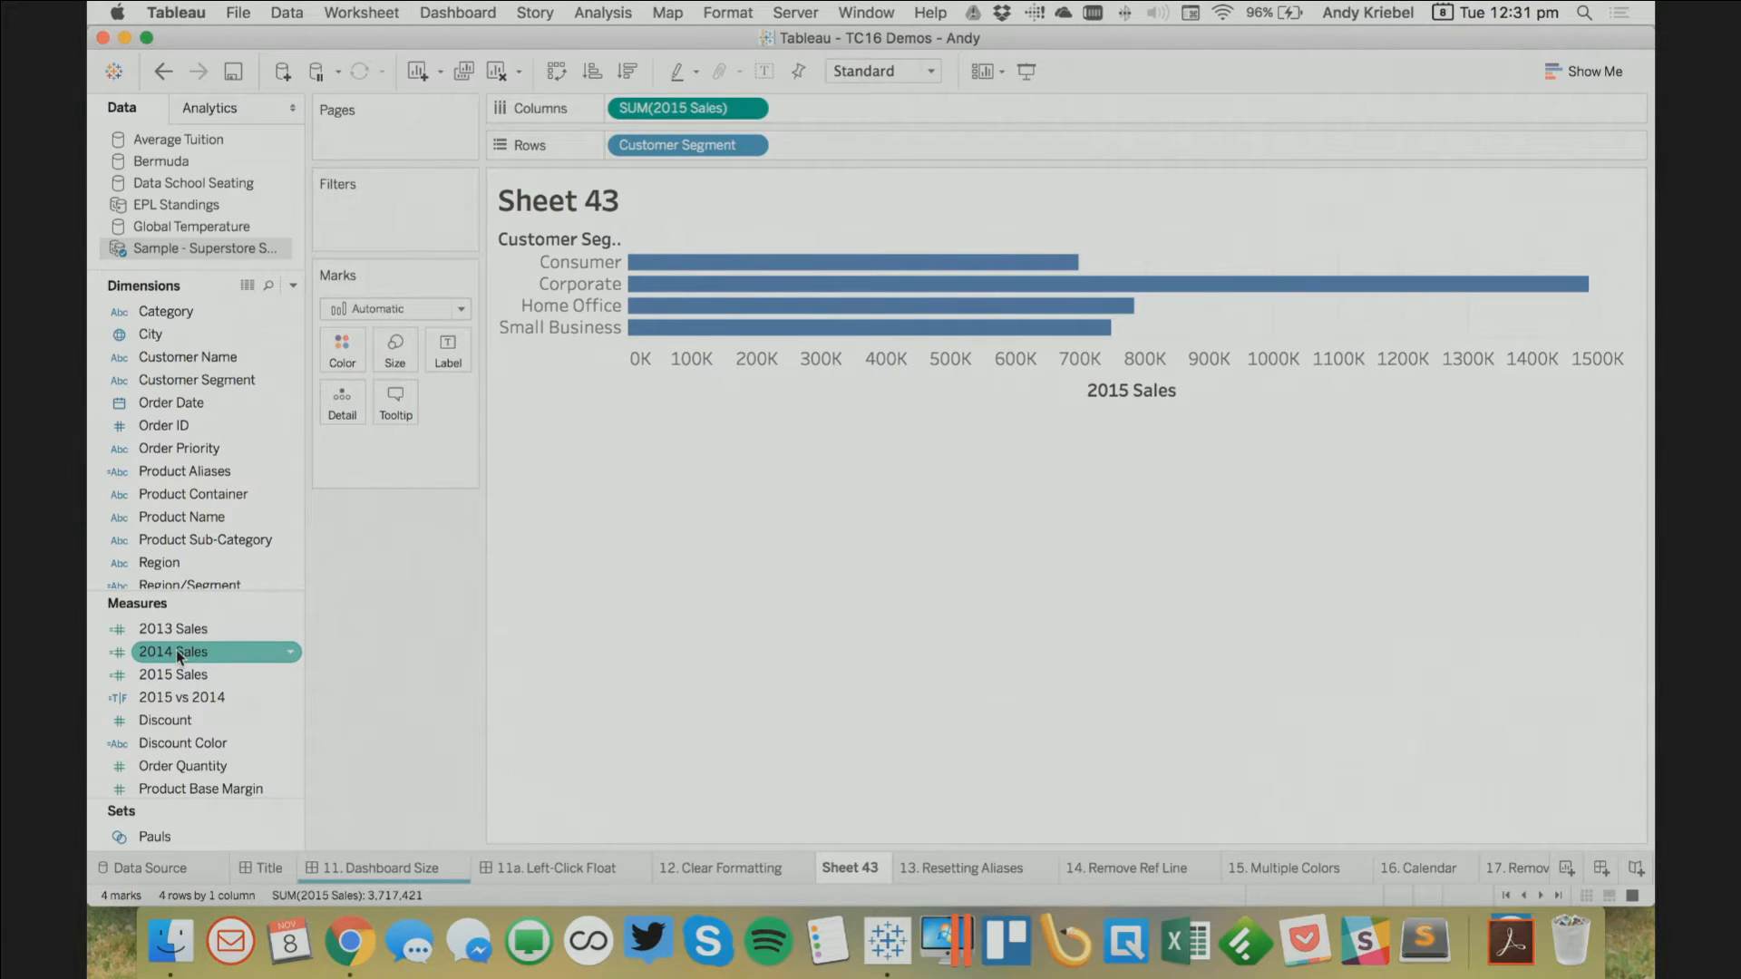
drag(176, 649, 1008, 373)
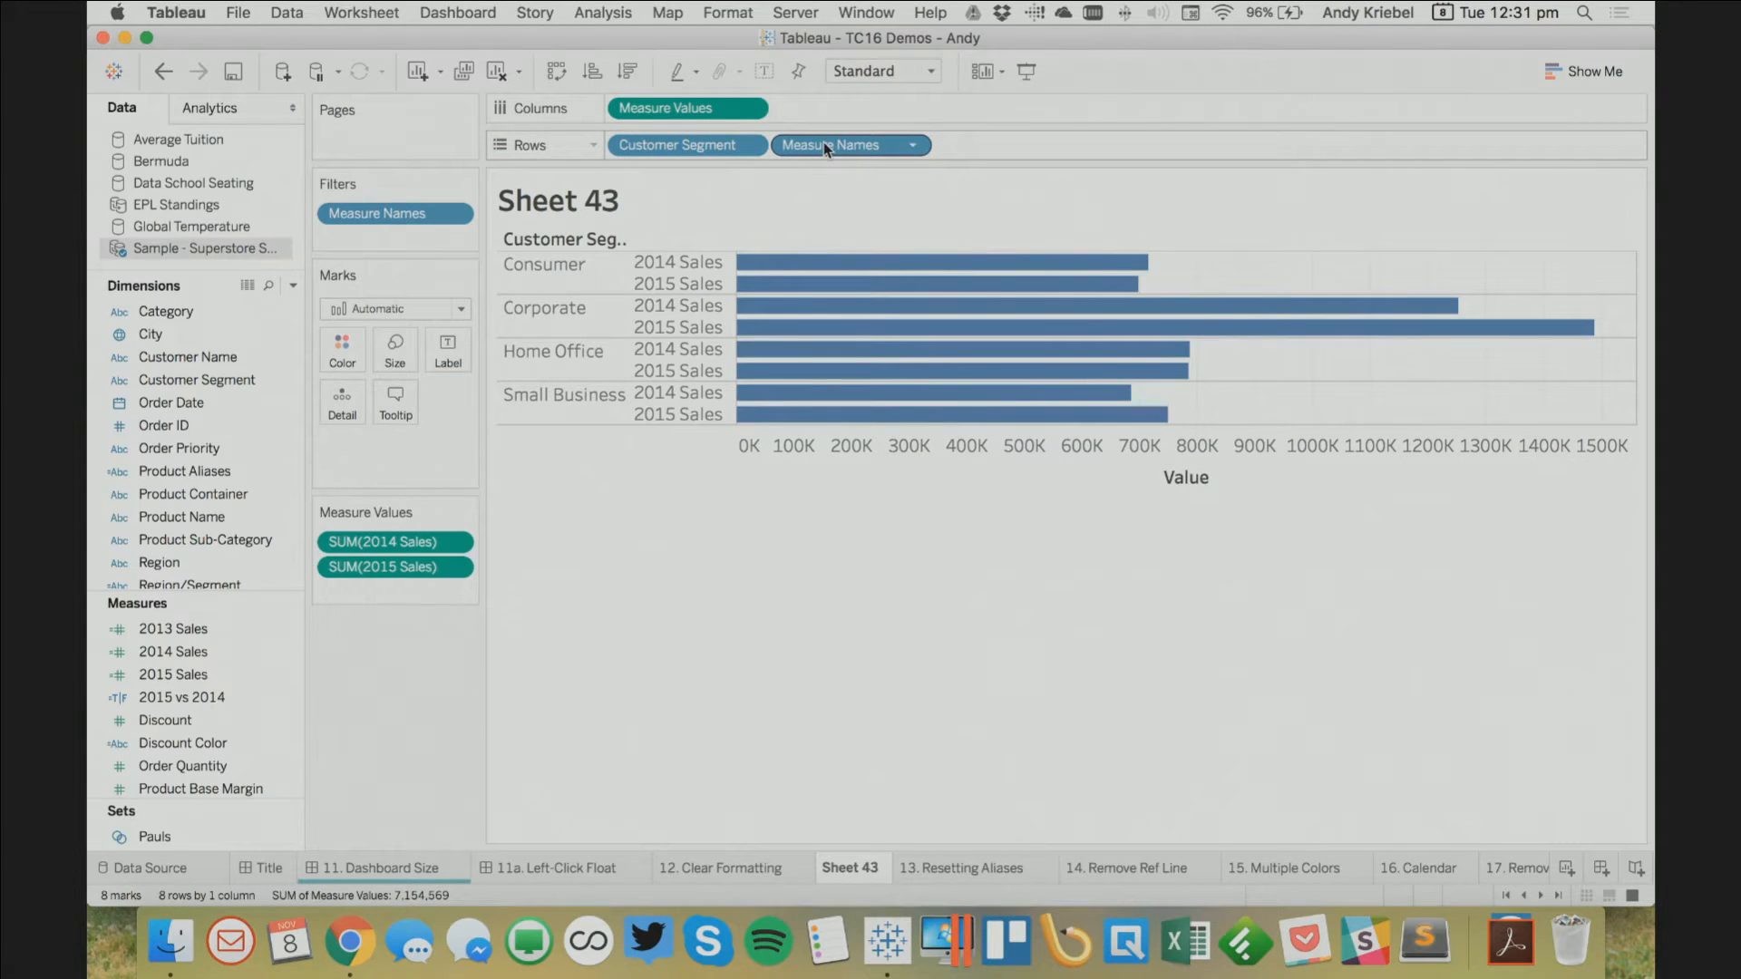
drag(824, 144, 342, 350)
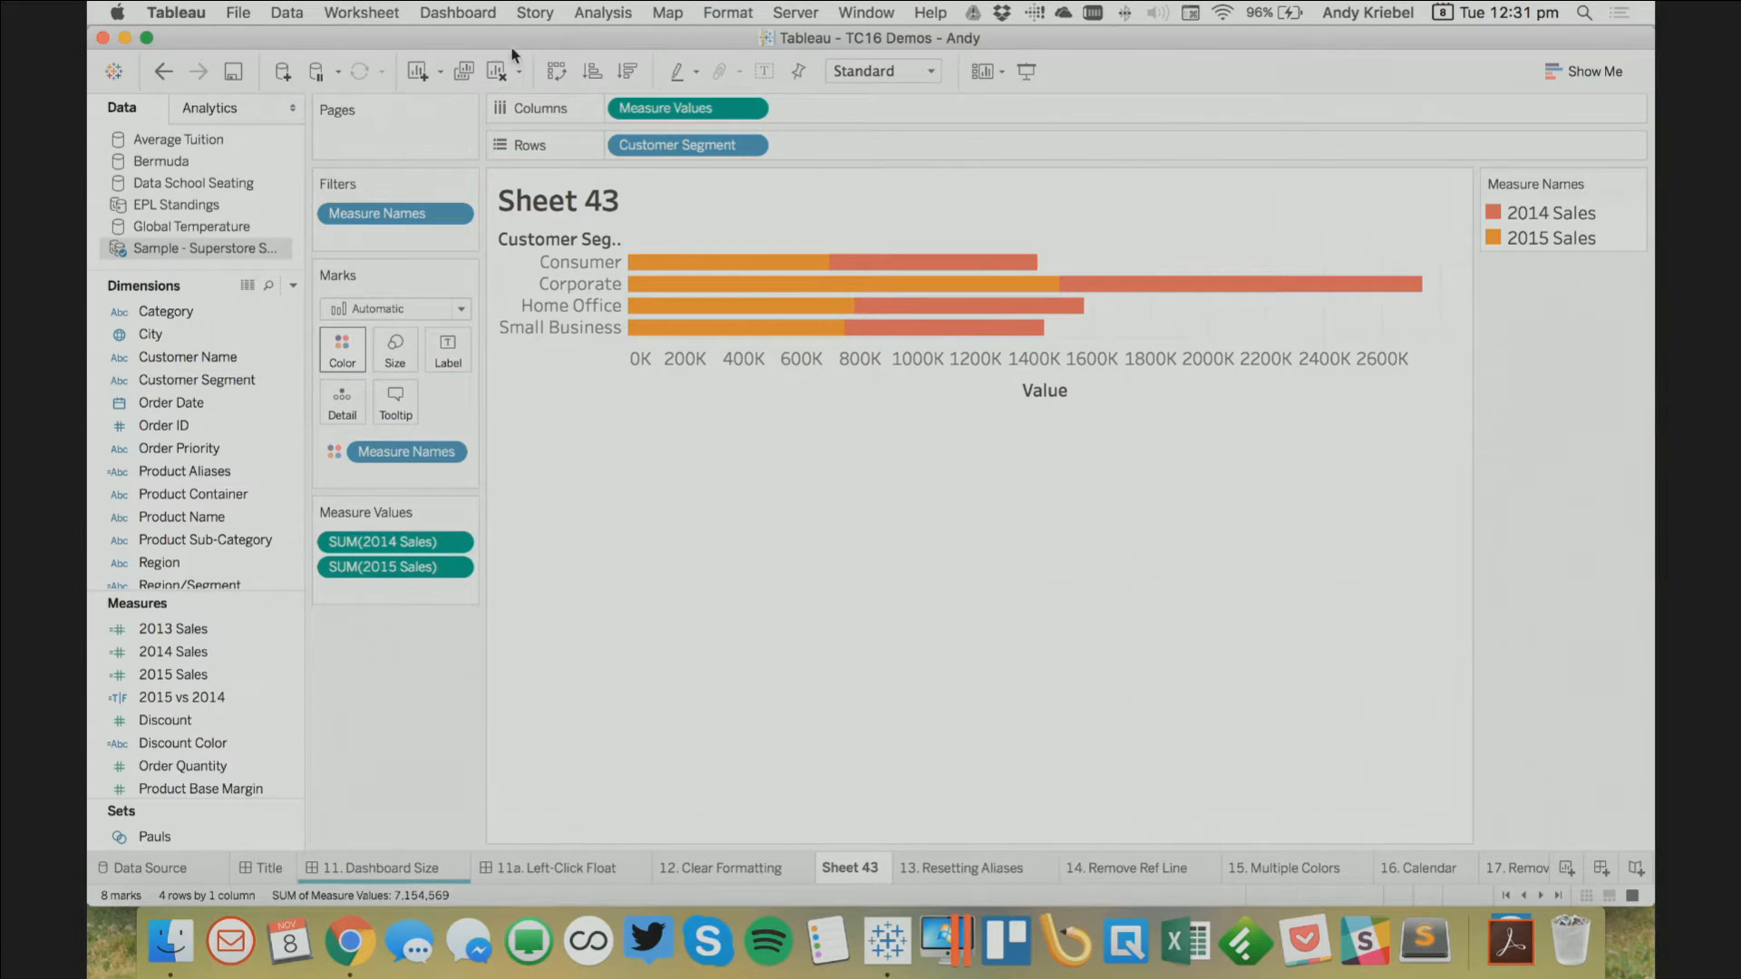
Turn off mark stacking for the 2014 and 2015 Sales bars and size them by a copy of Measure Names
click(603, 13)
mouse_move(830, 84)
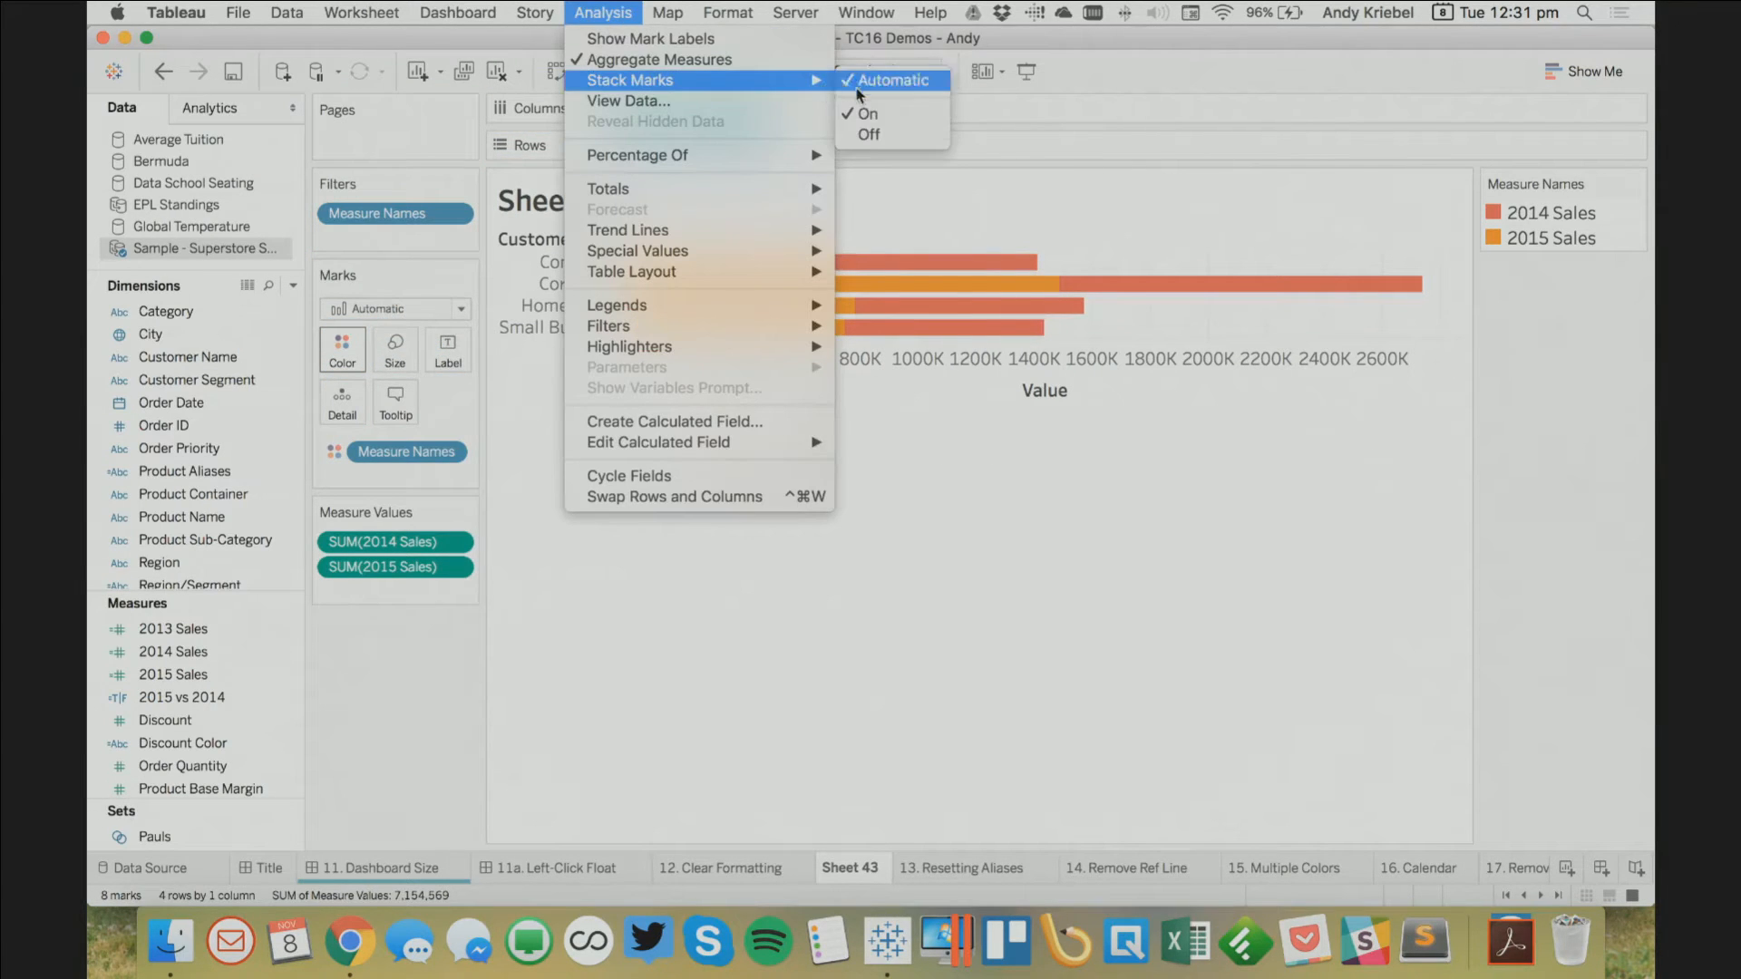
click(868, 130)
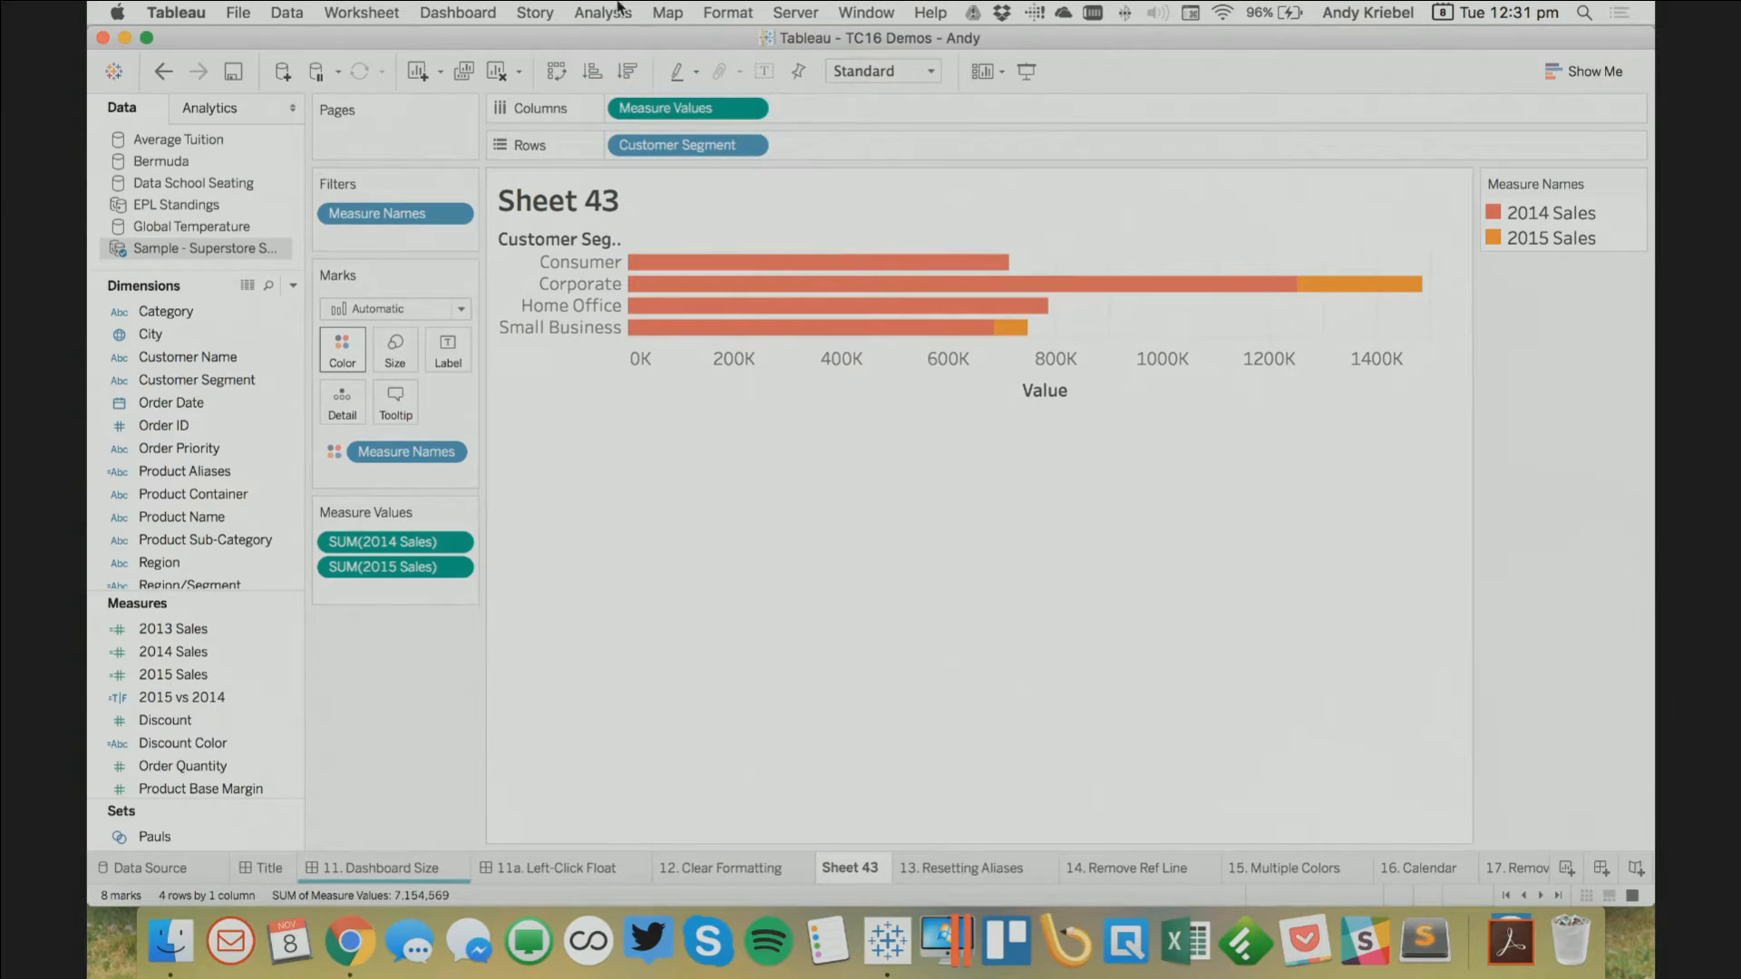
drag(392, 453, 405, 353)
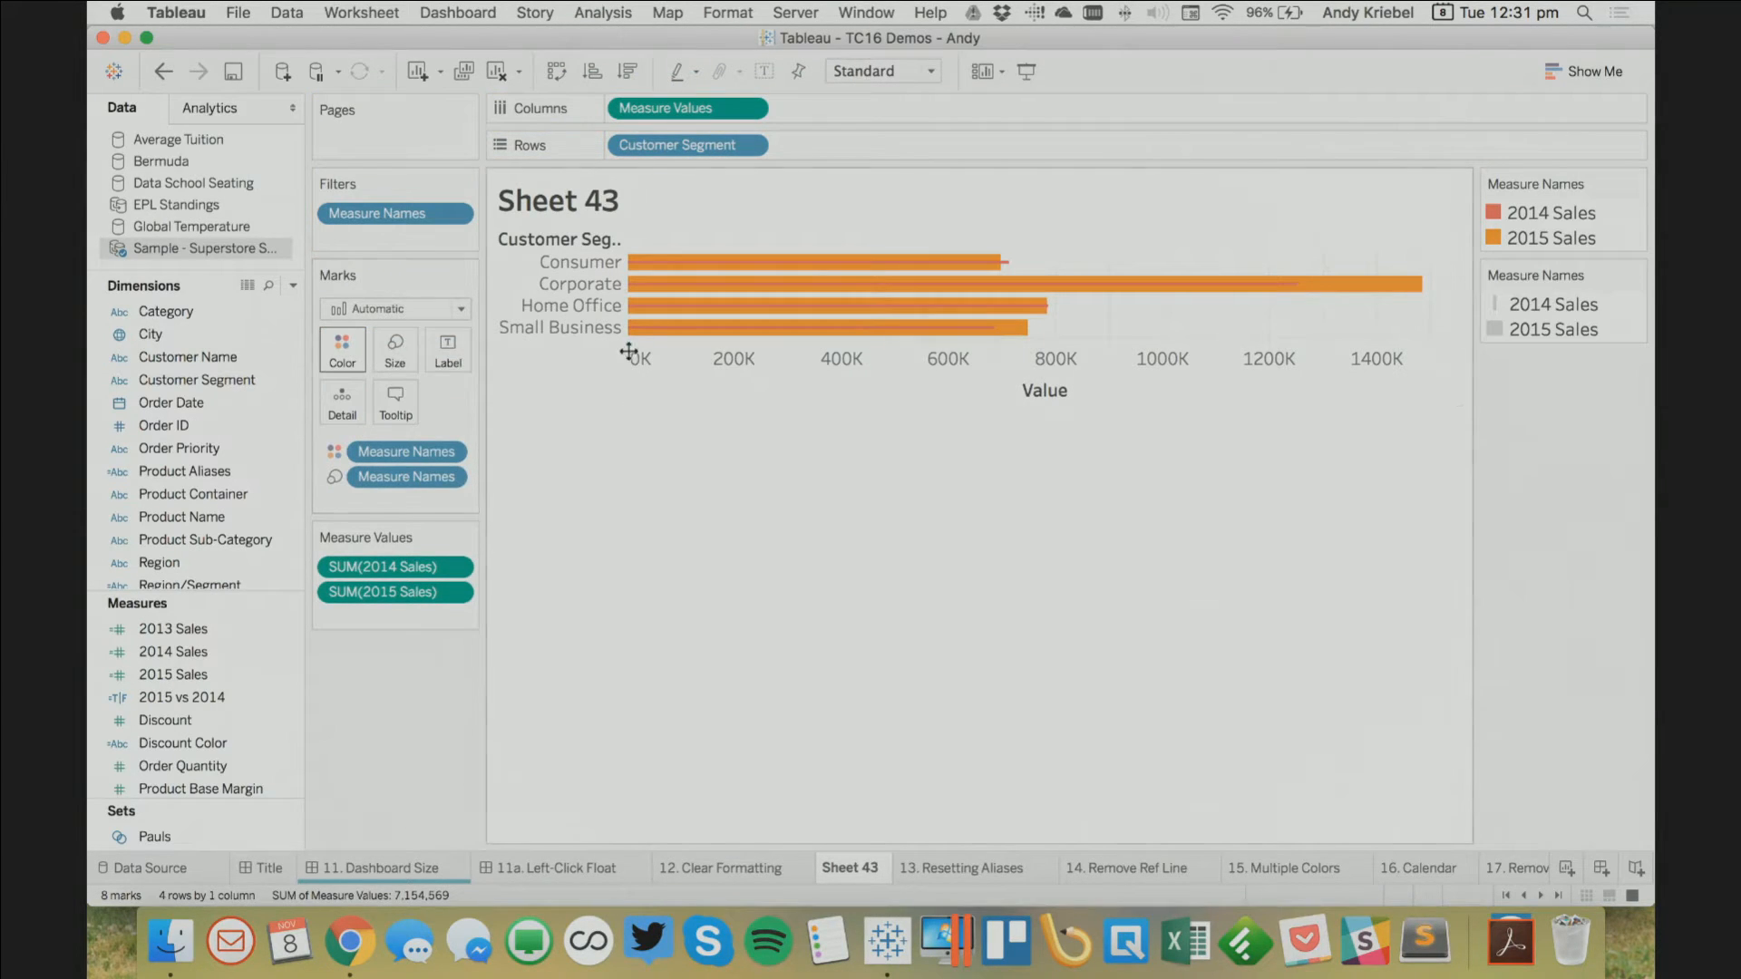
Fit the bar chart to Entire View and move 2015 Sales above 2014 Sales in the color legend
click(880, 70)
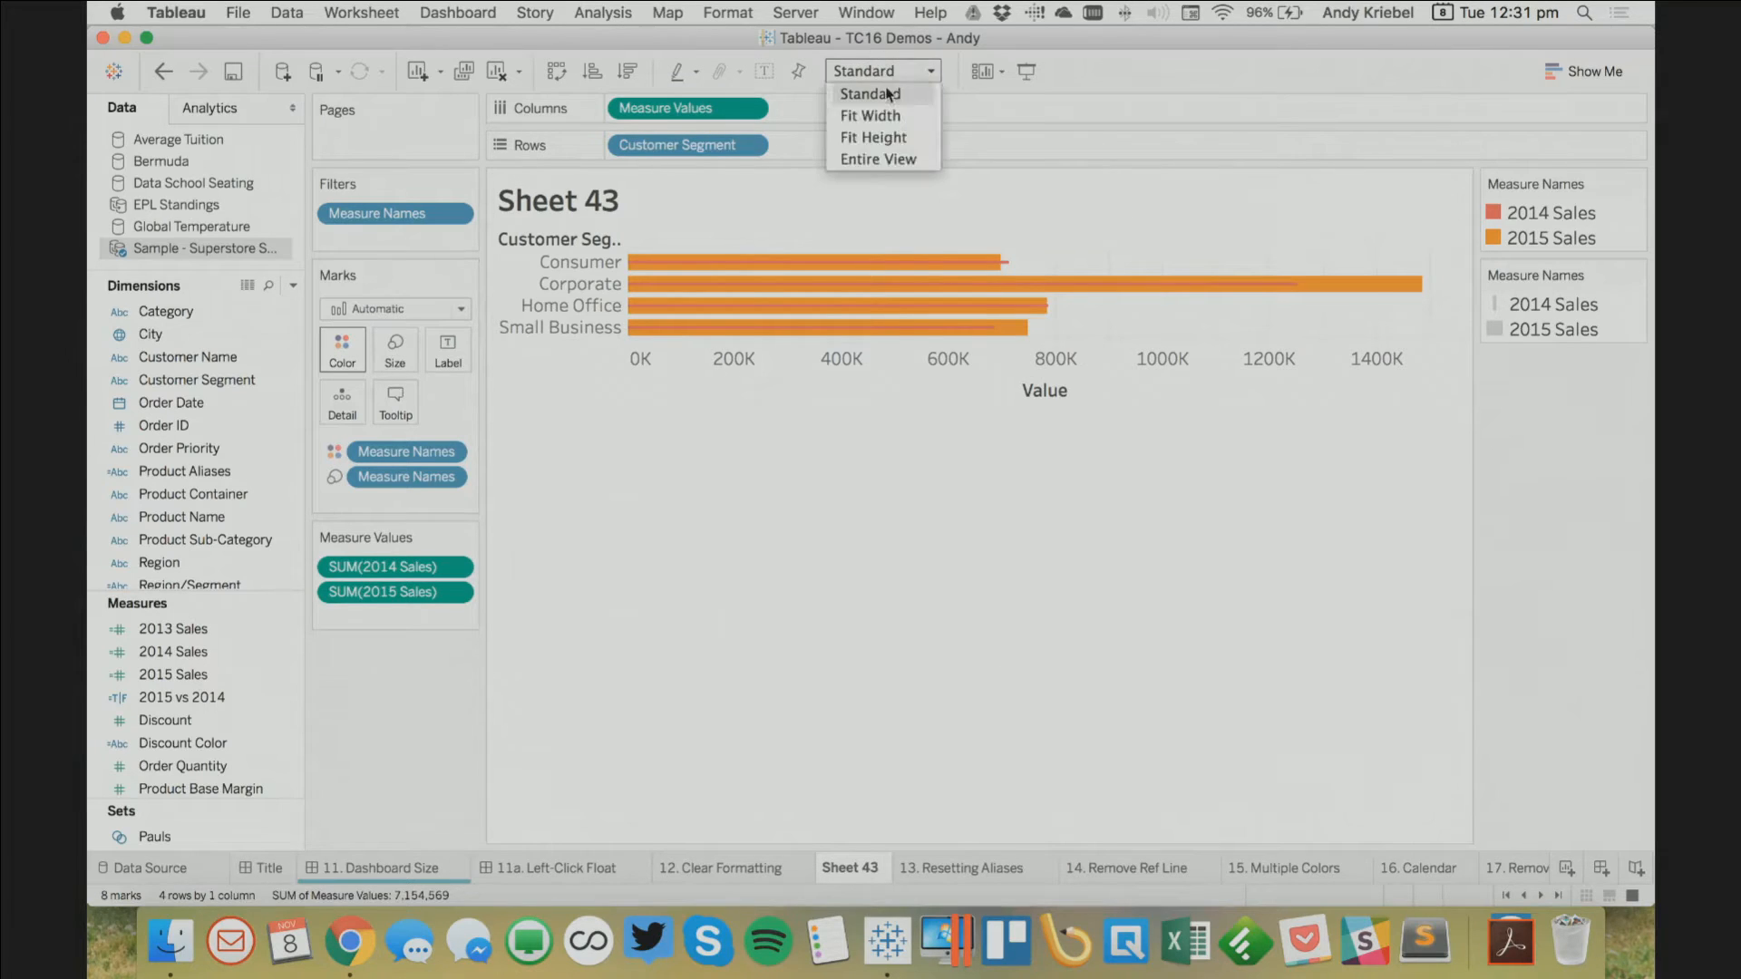
click(866, 160)
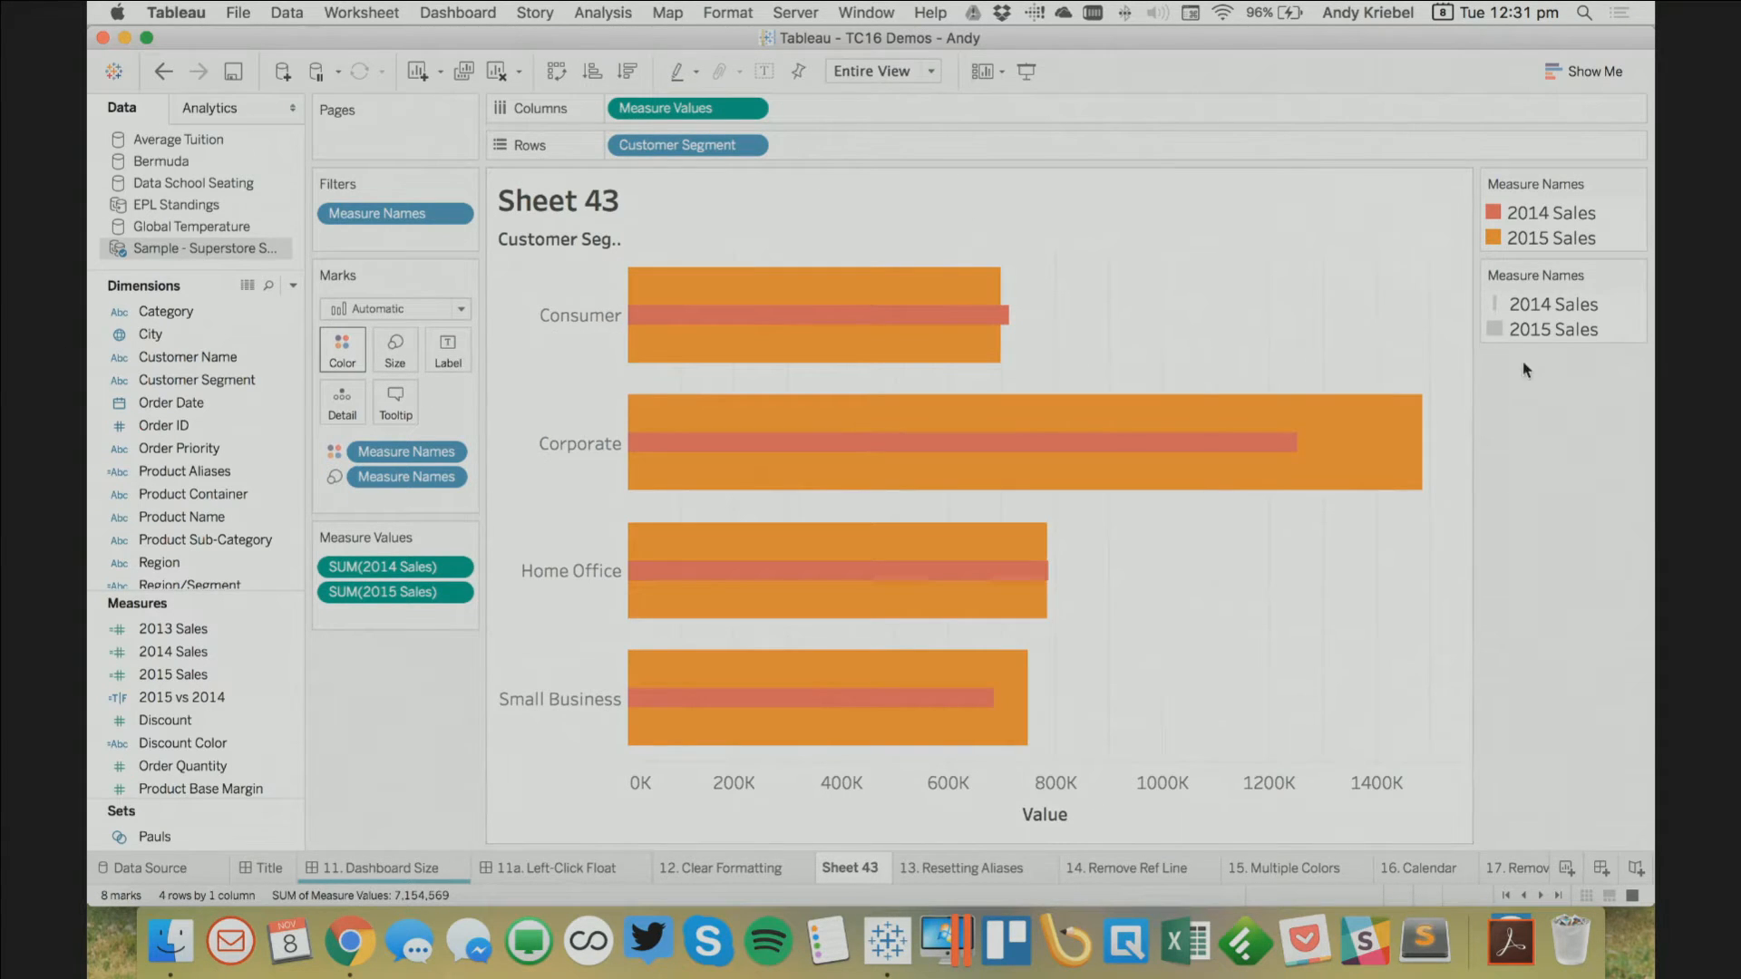
click(1549, 238)
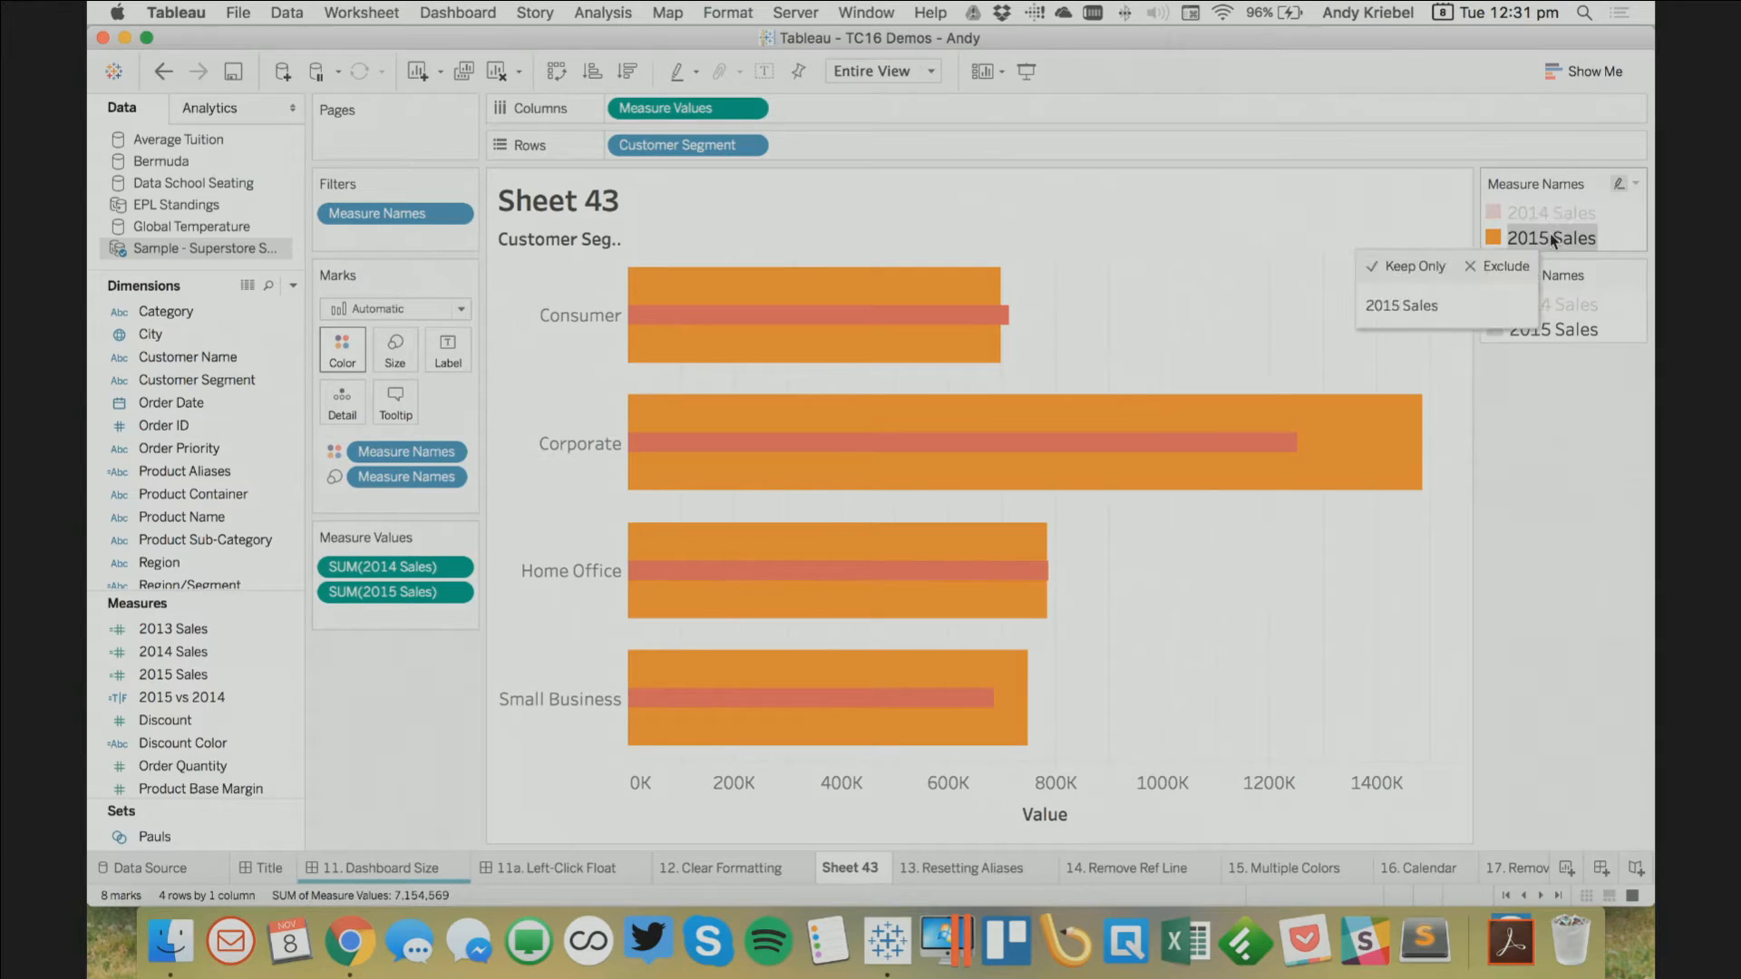
drag(1549, 237, 1550, 203)
click(1522, 488)
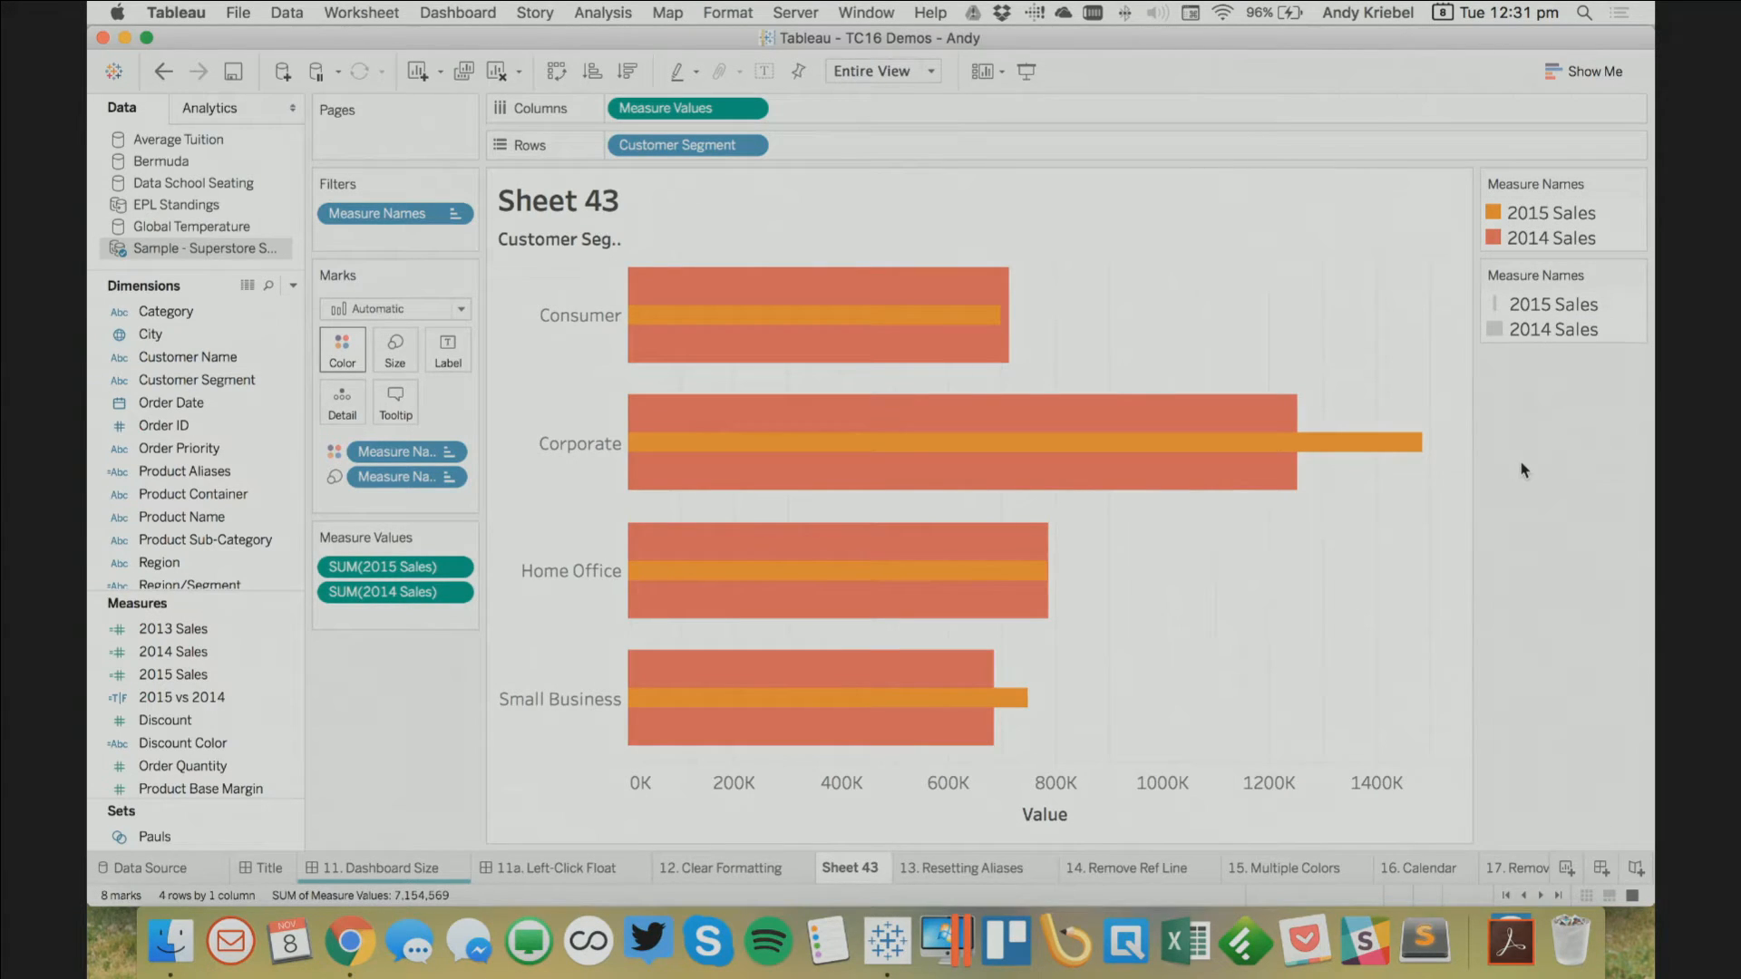
On the "13. Resetting Aliases" sheet, clear the alias of the Chairs & Chairmats member in Product Aliases to restore its original name
click(967, 868)
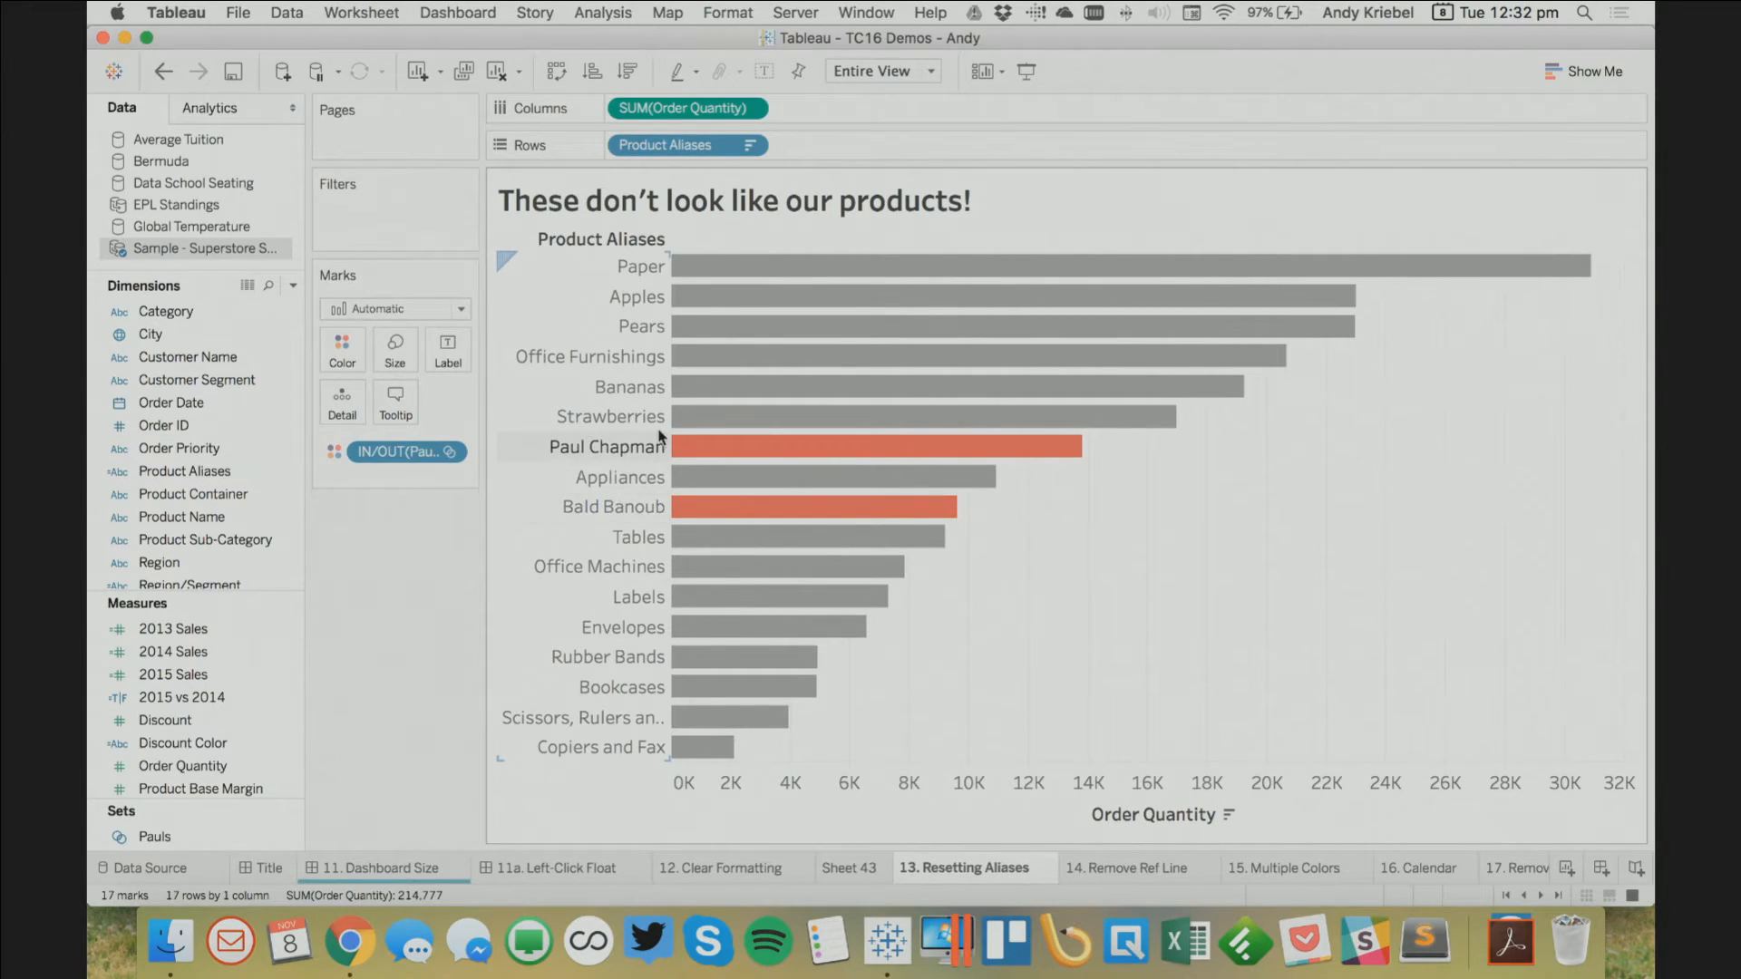
click(192, 493)
click(190, 471)
right_click(191, 471)
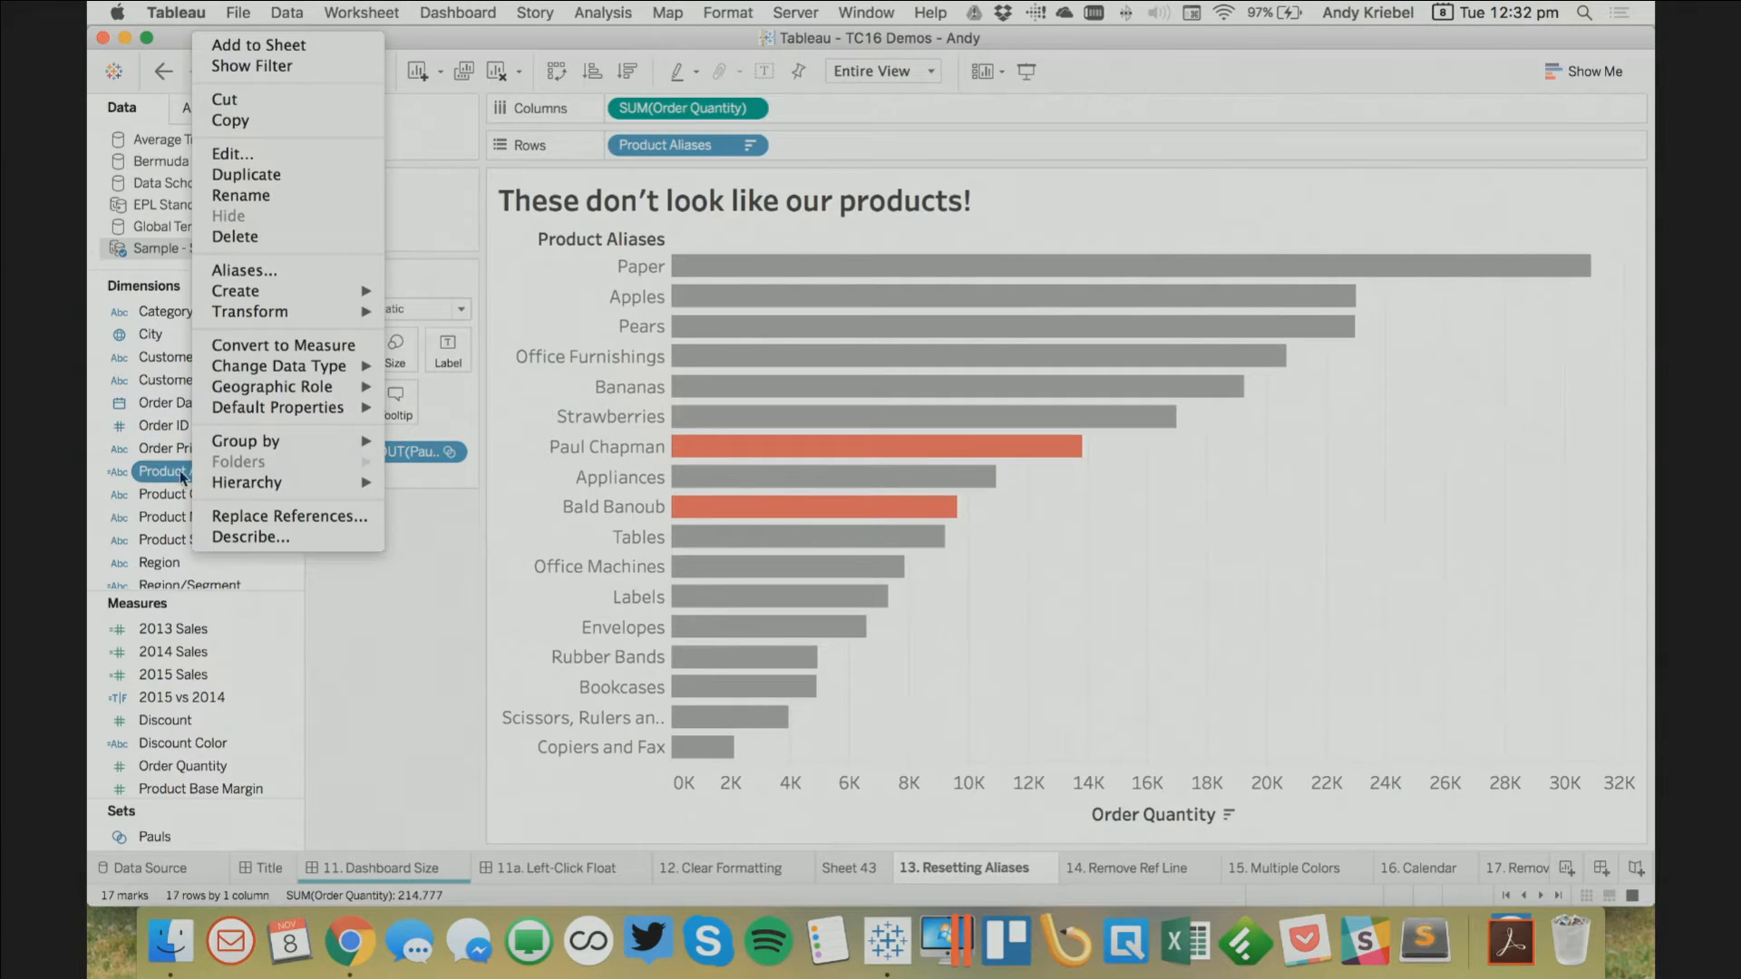
mouse_move(326, 309)
click(298, 270)
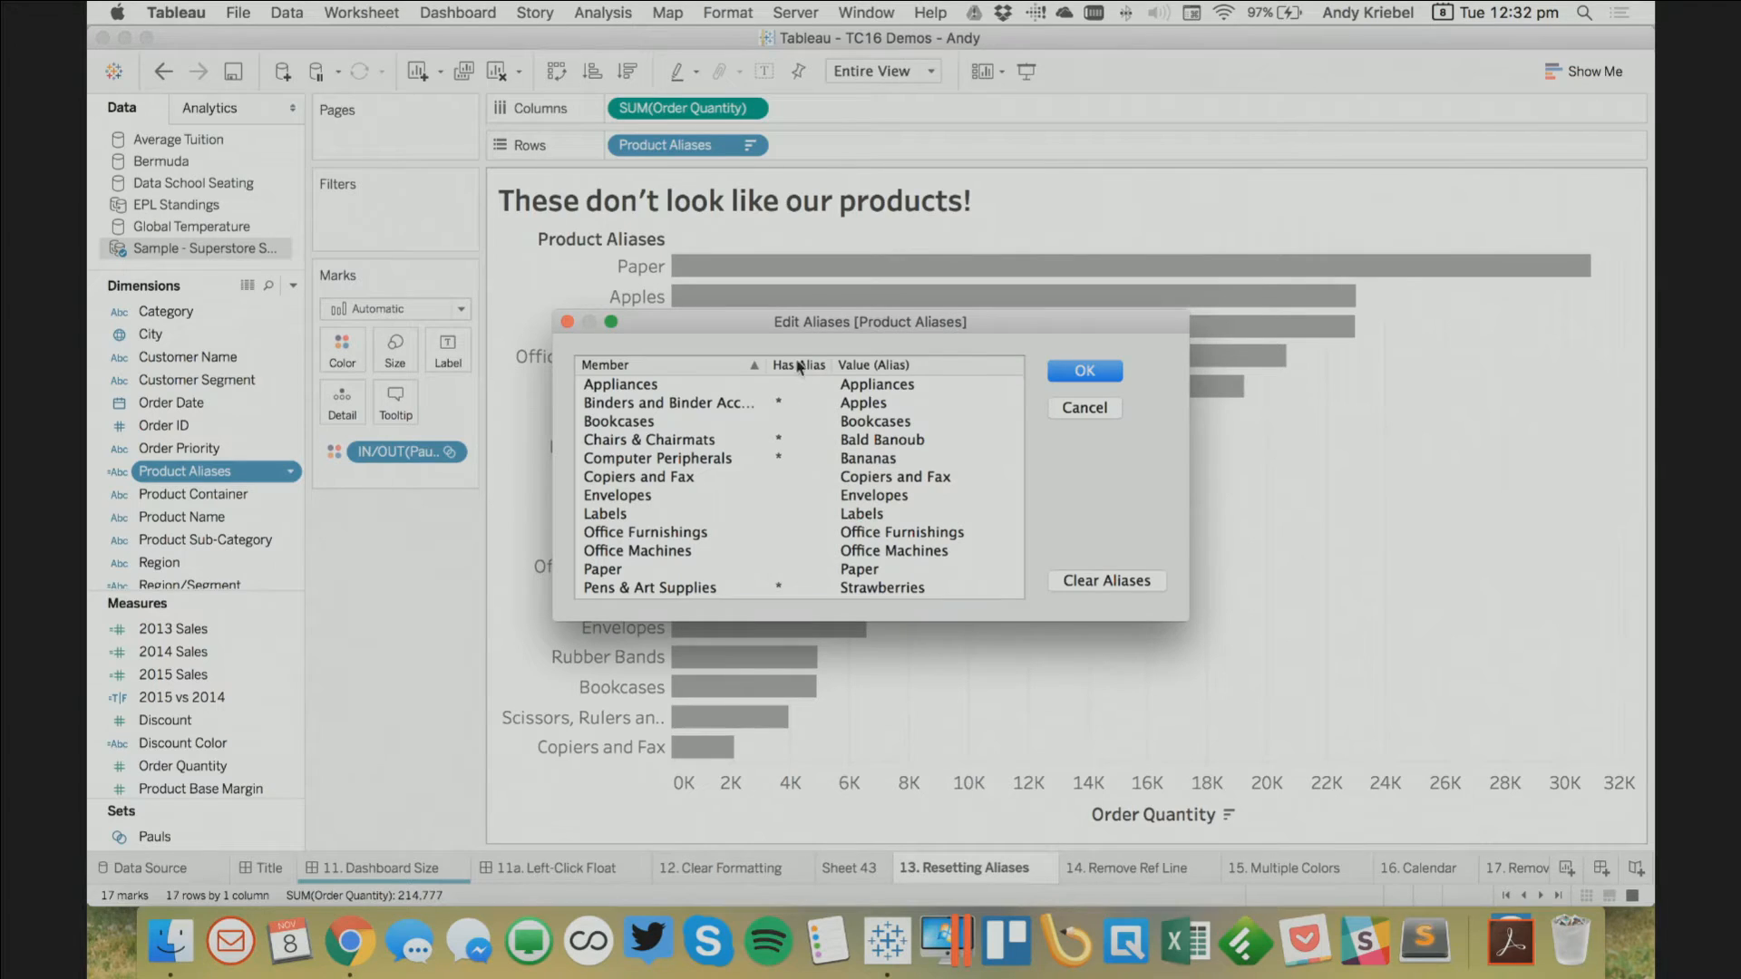
double_click(890, 443)
key(BackSpace)
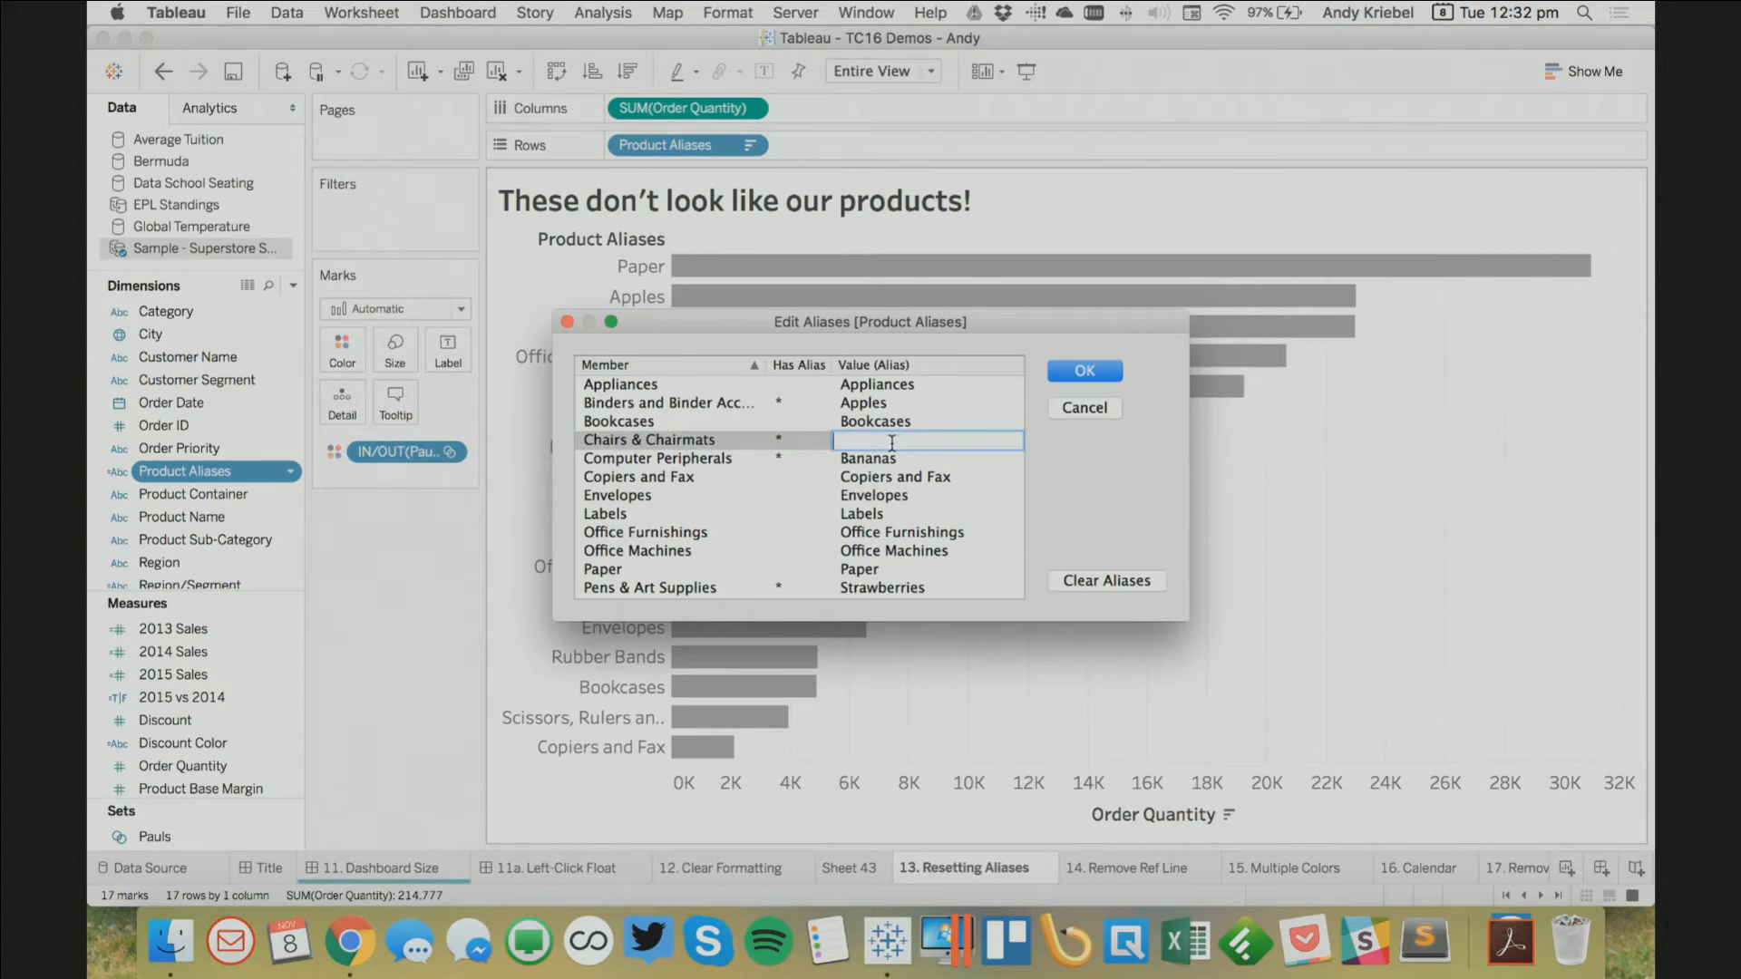
key(Return)
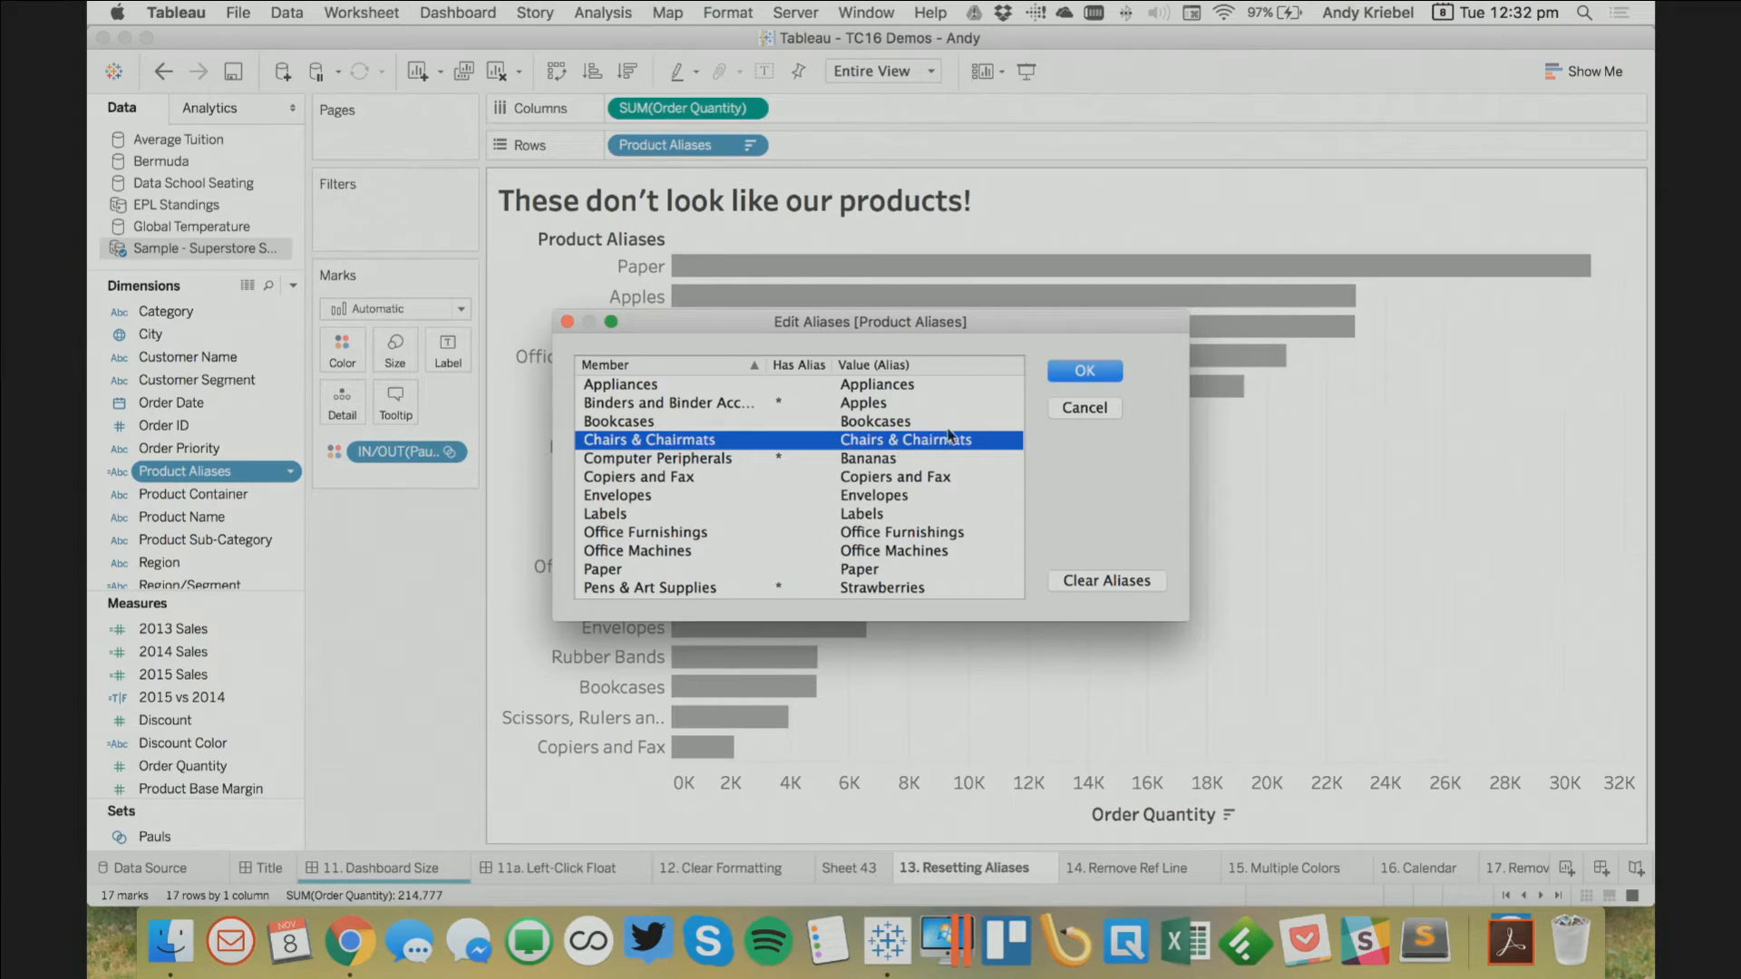
click(1086, 370)
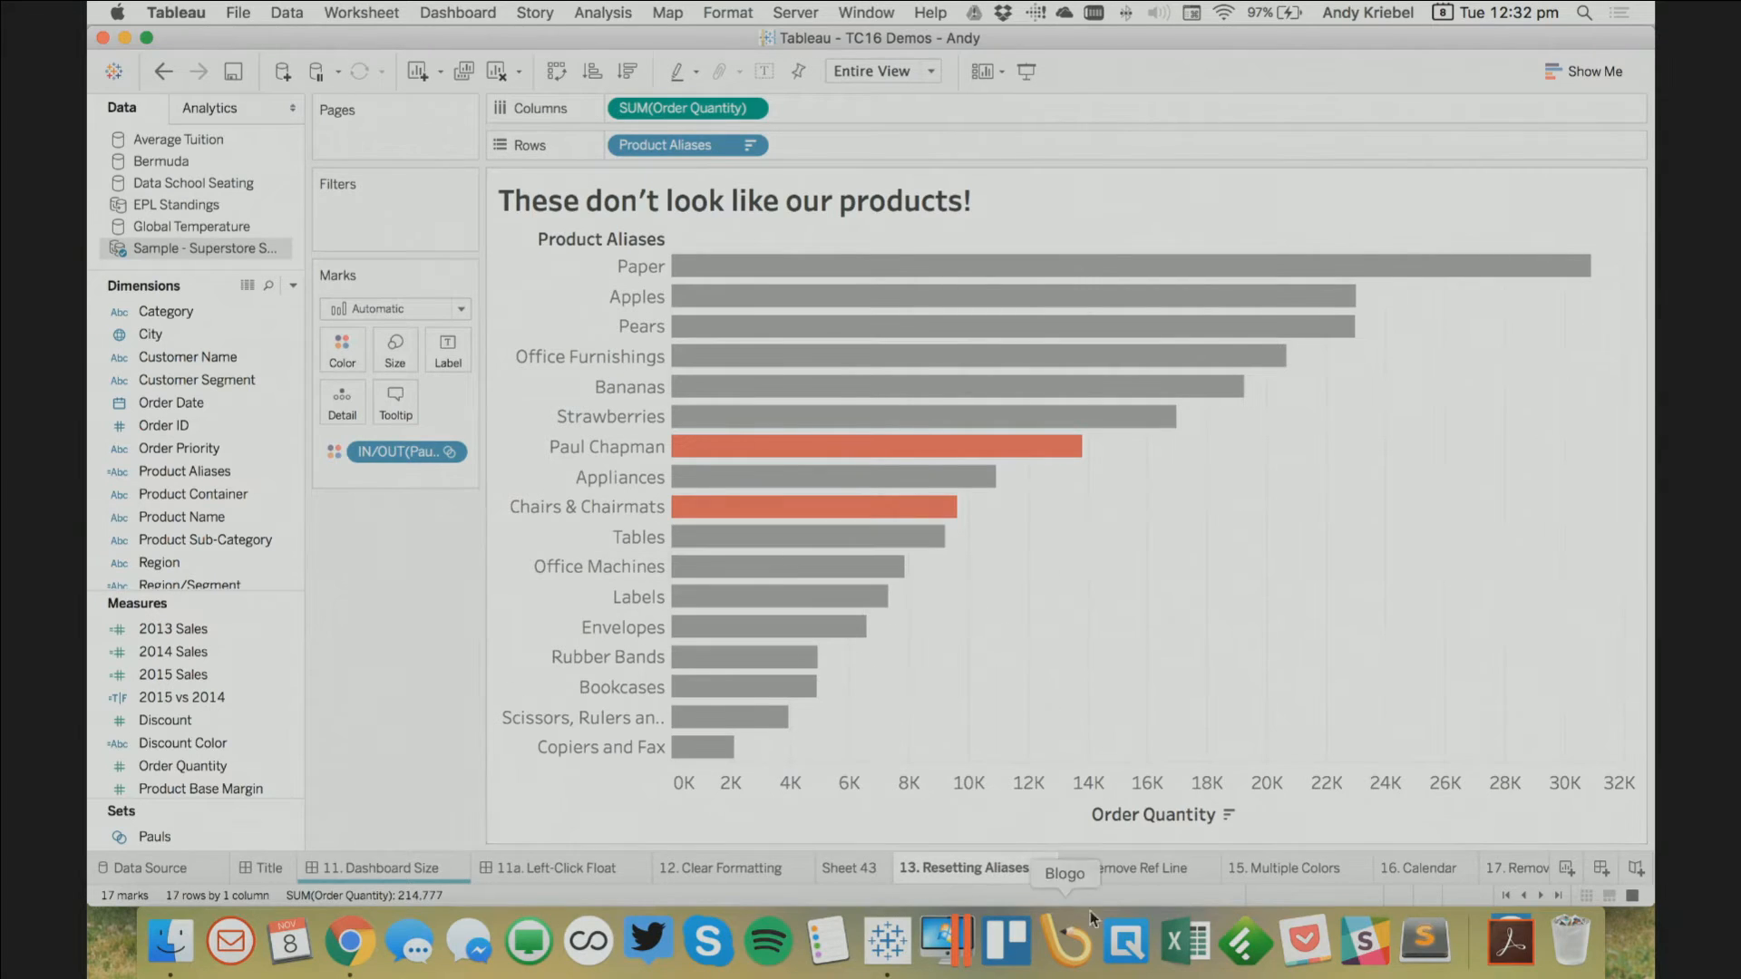
On the "14. Remove Ref Line" sheet, edit the trend lines to disallow a separate trend line per color
click(1141, 870)
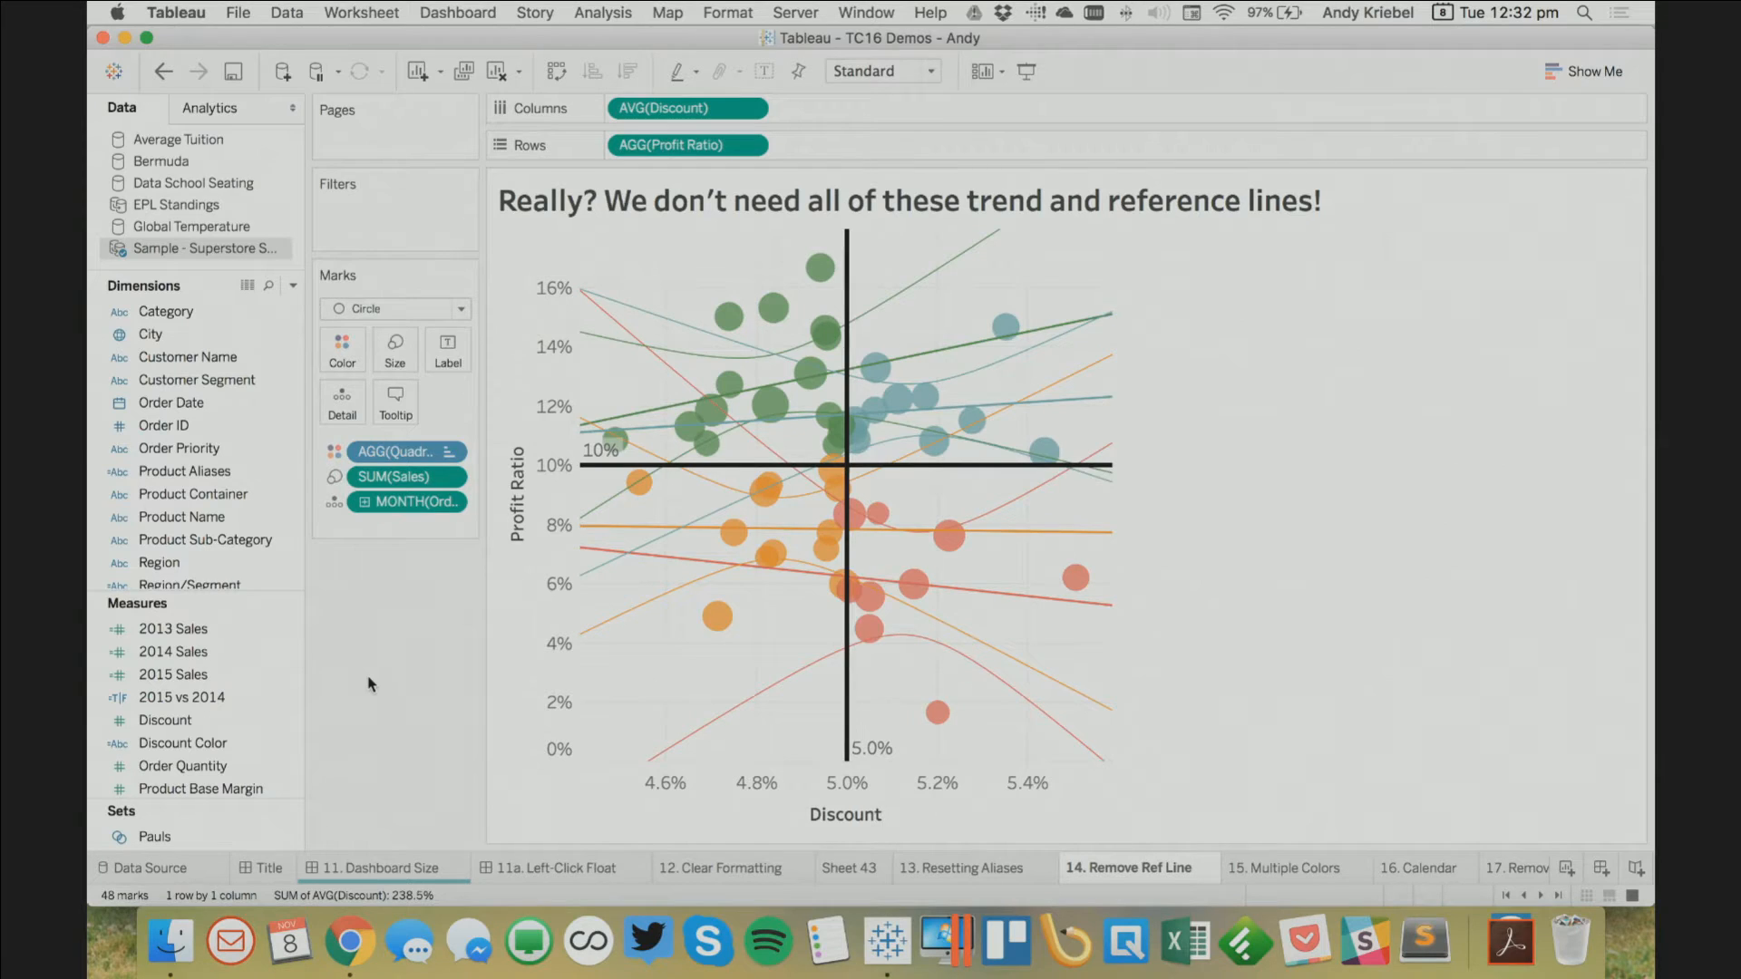
mouse_move(1059, 543)
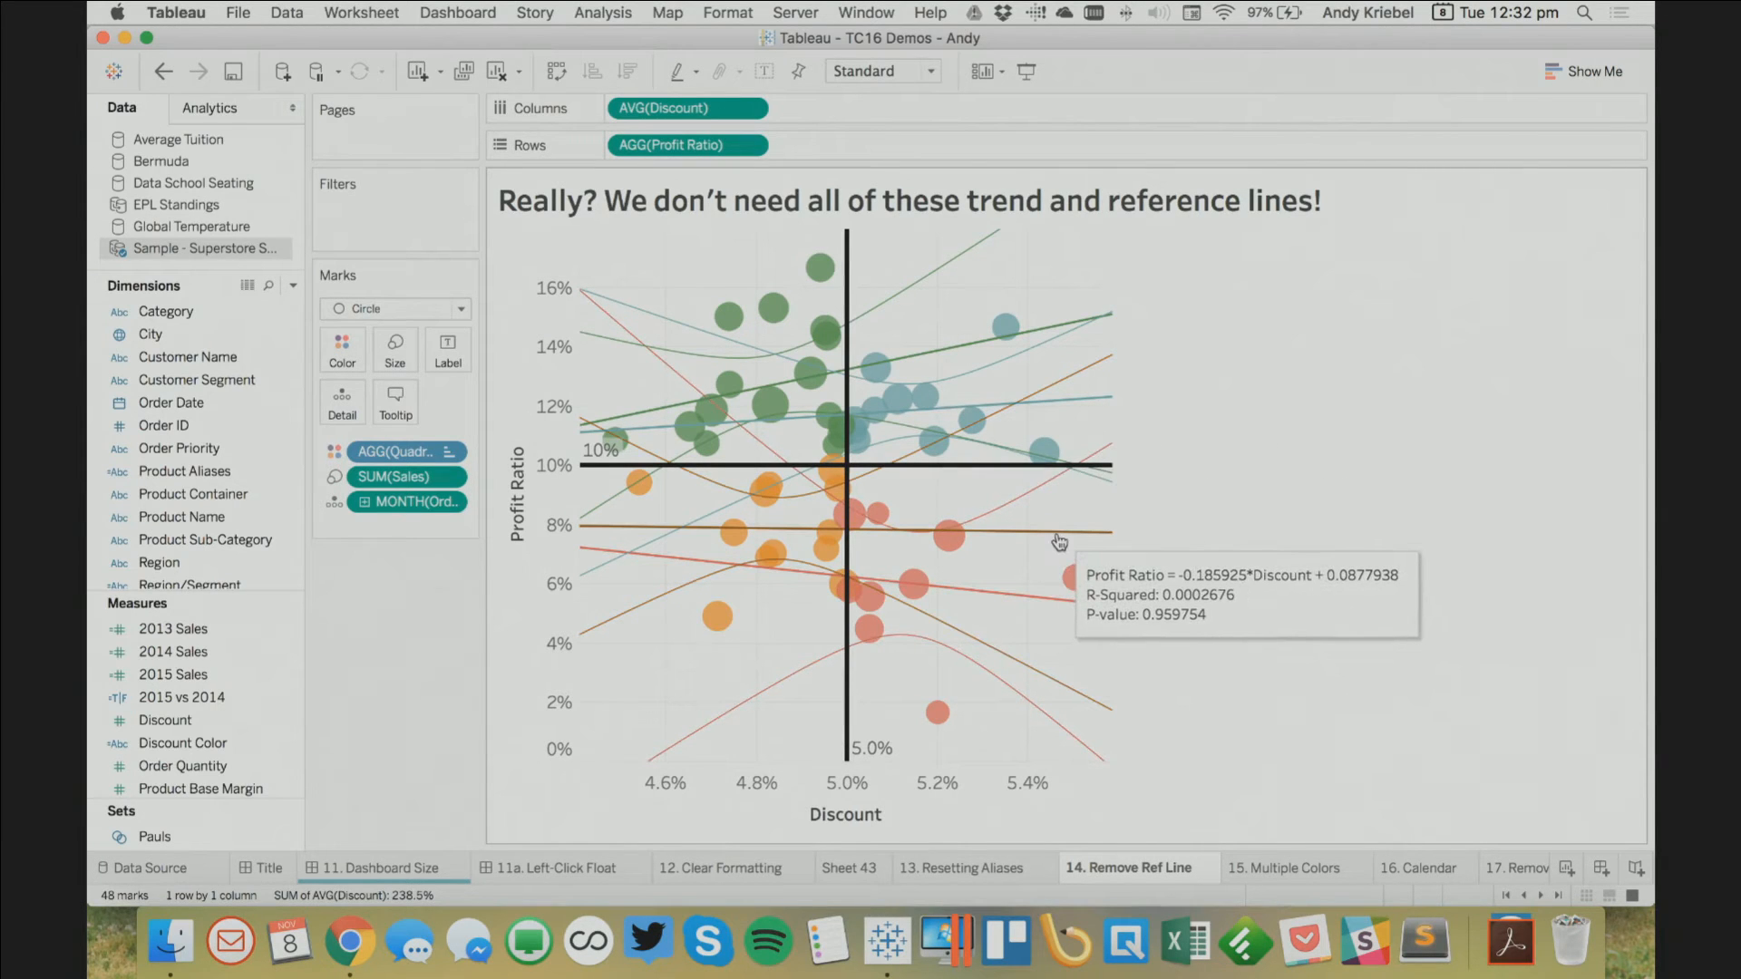
right_click(1060, 543)
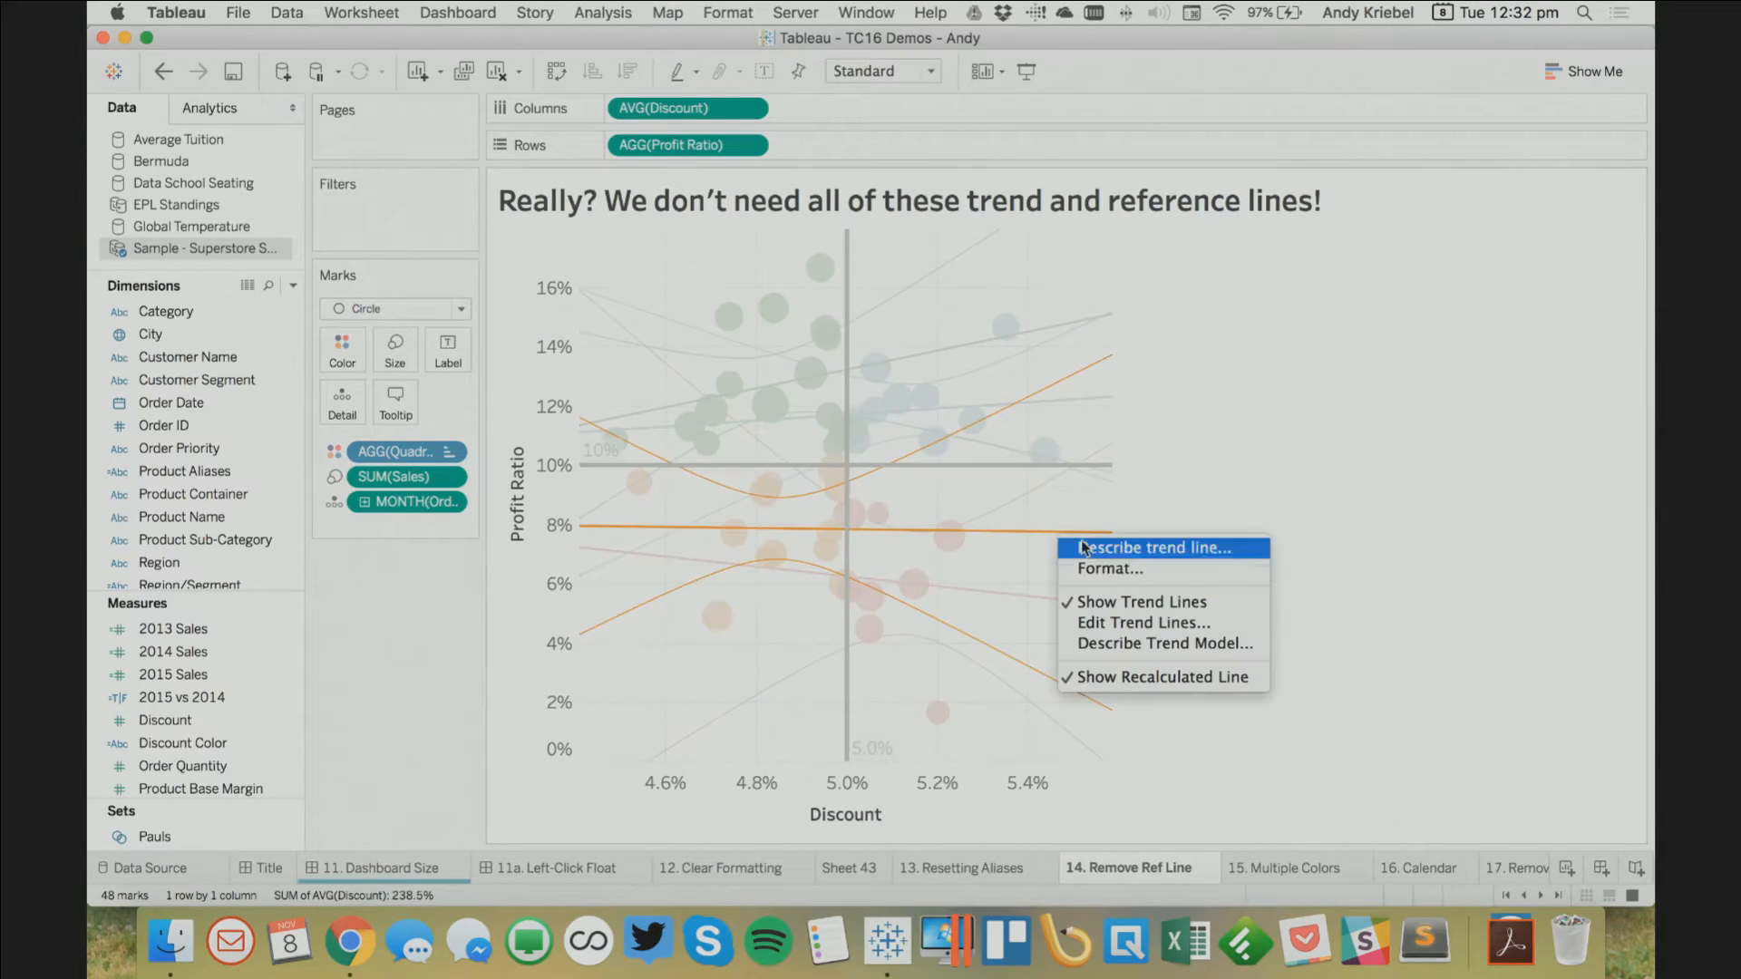
click(1110, 624)
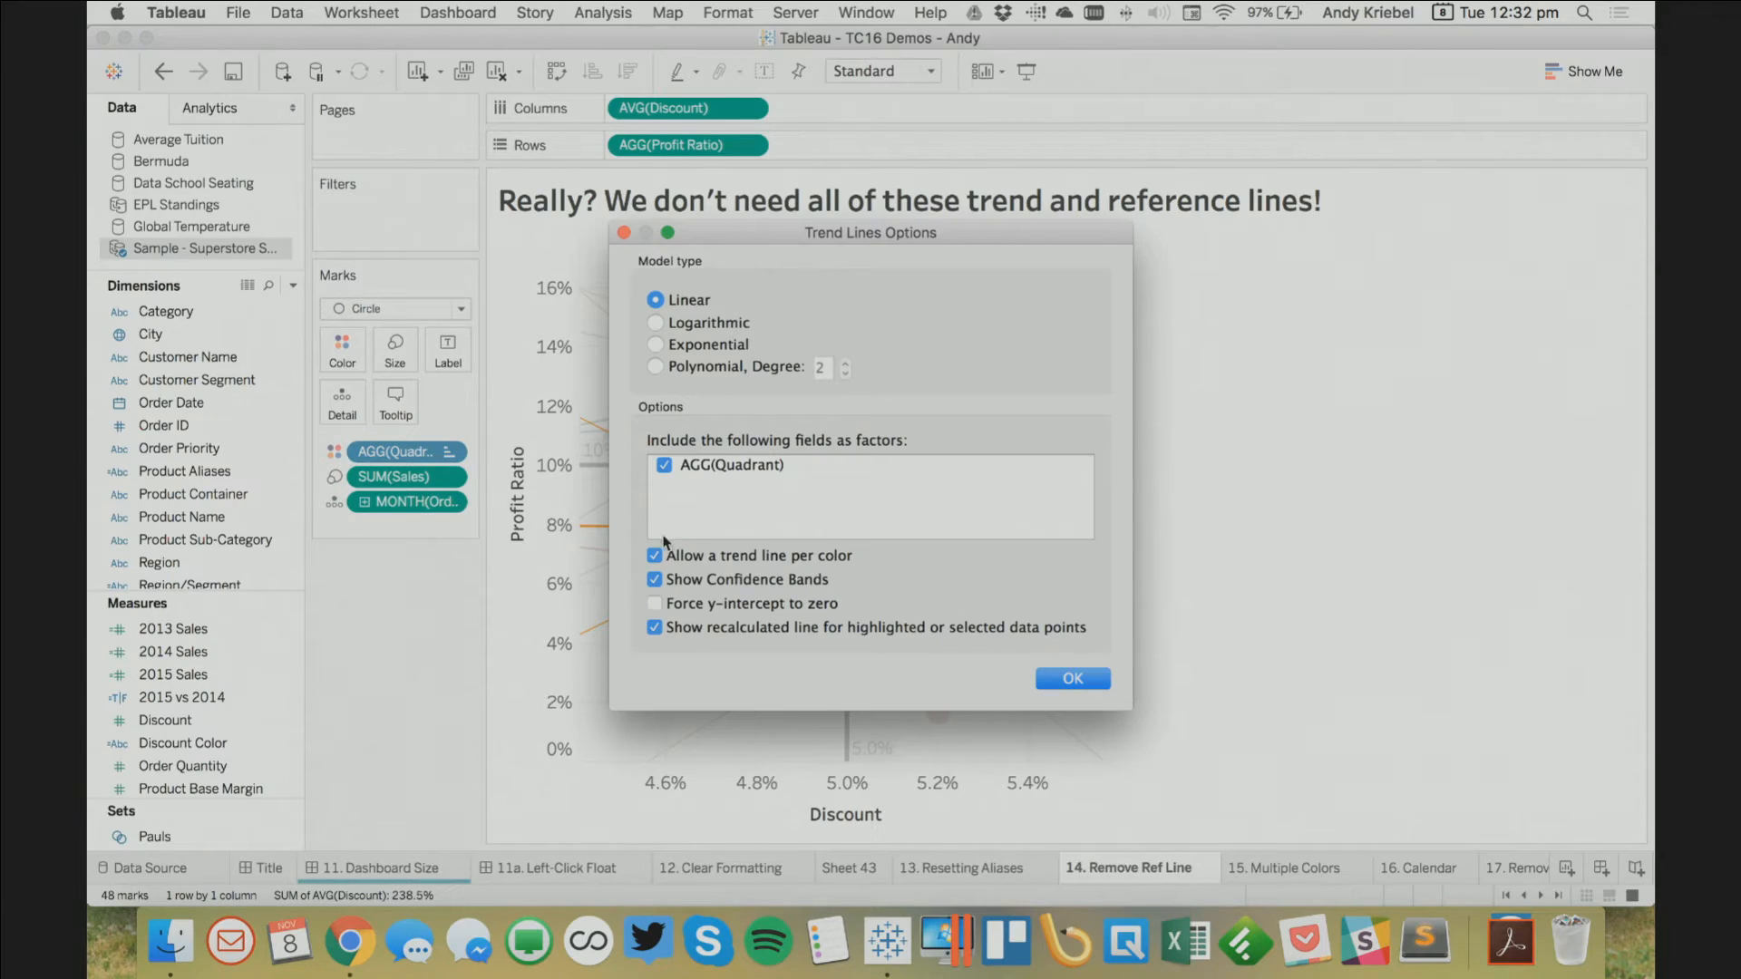
click(654, 557)
click(1068, 682)
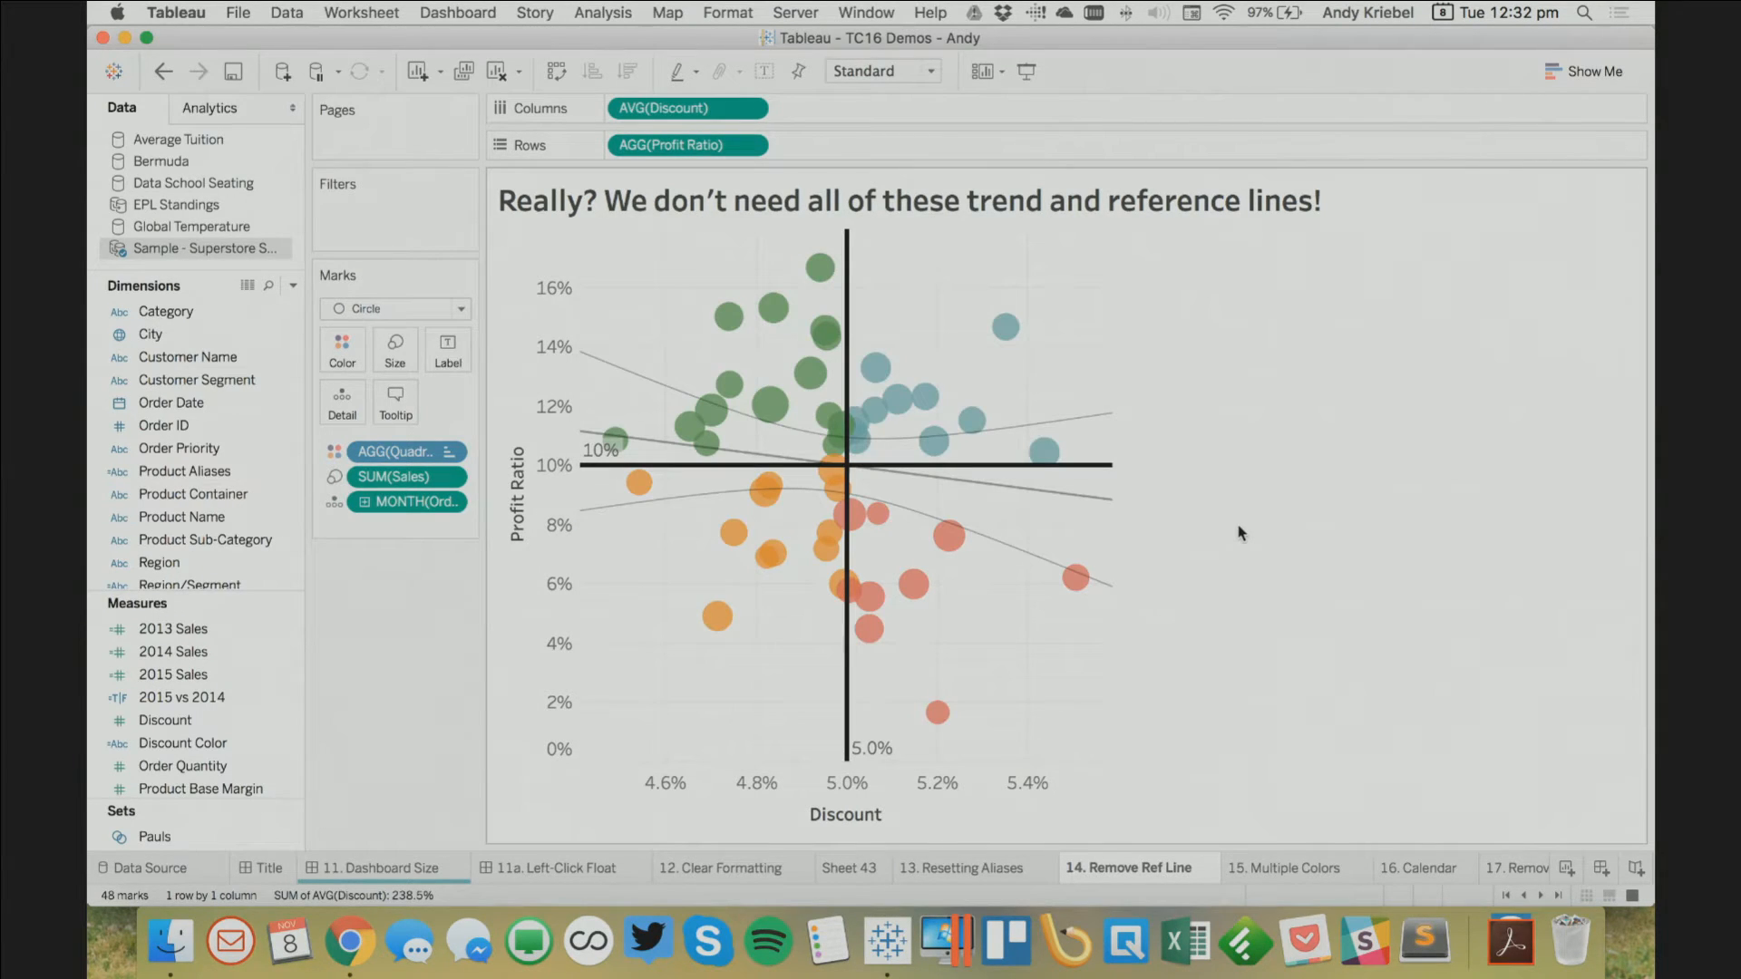
Hide the remaining trend line and its confidence bands in the Discount versus Profit Ratio scatter plot
mouse_move(1013, 493)
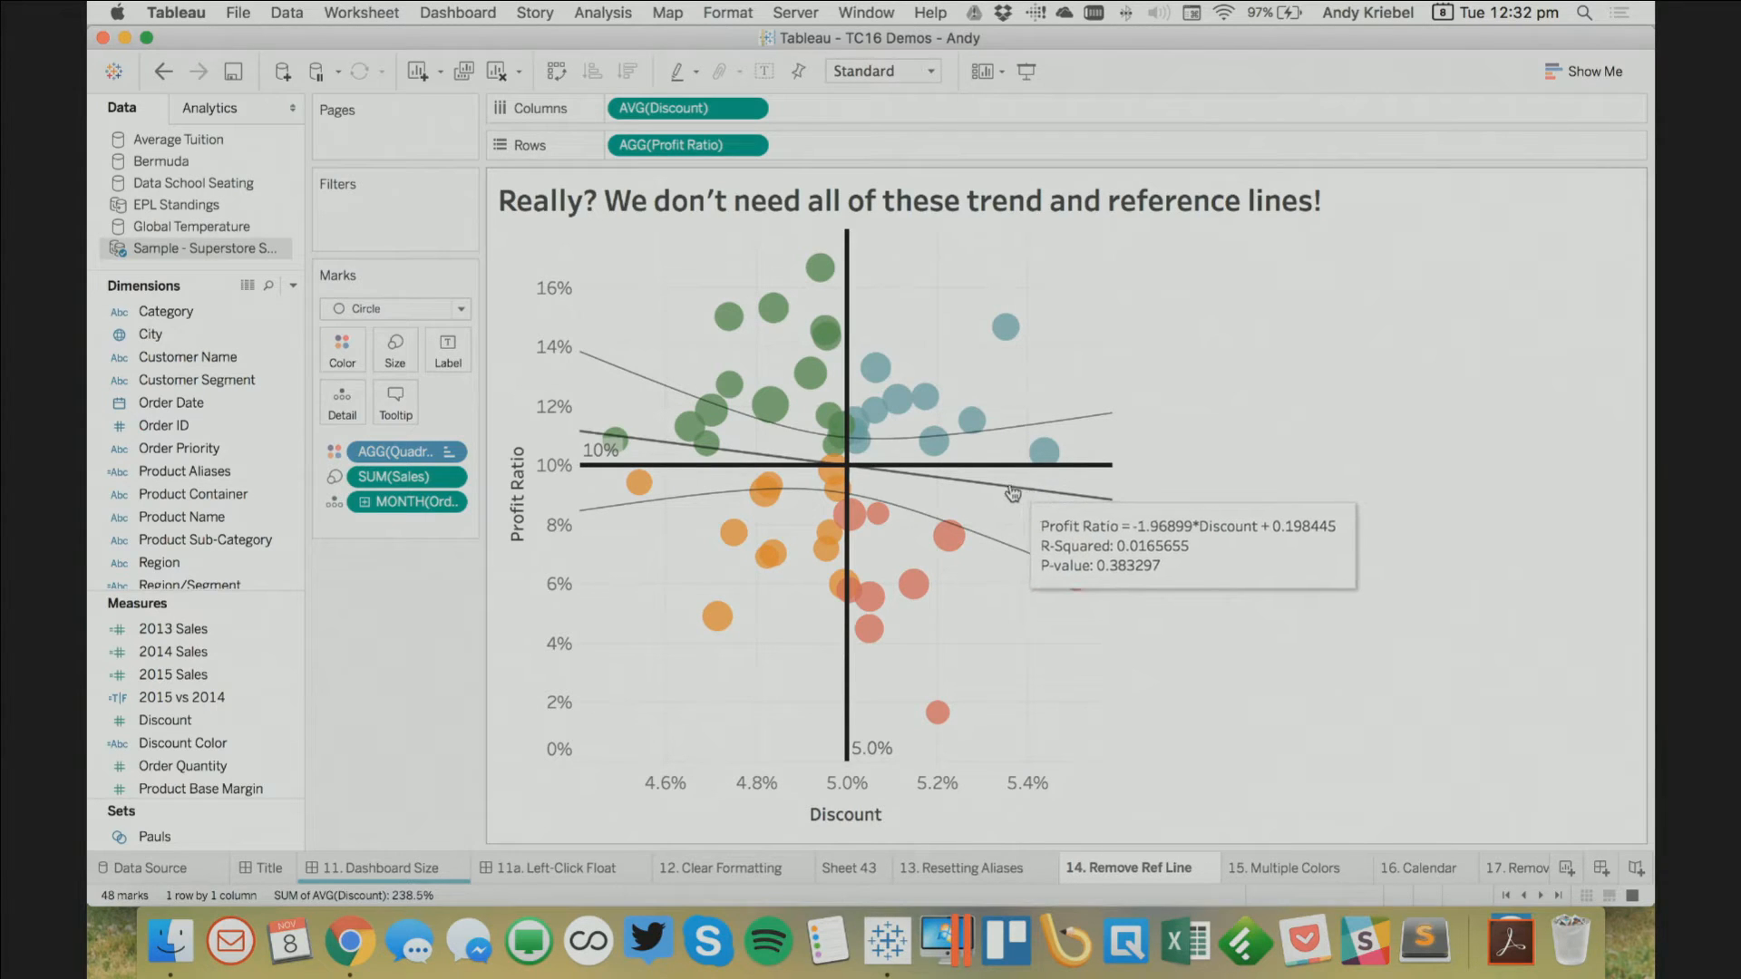
right_click(1013, 493)
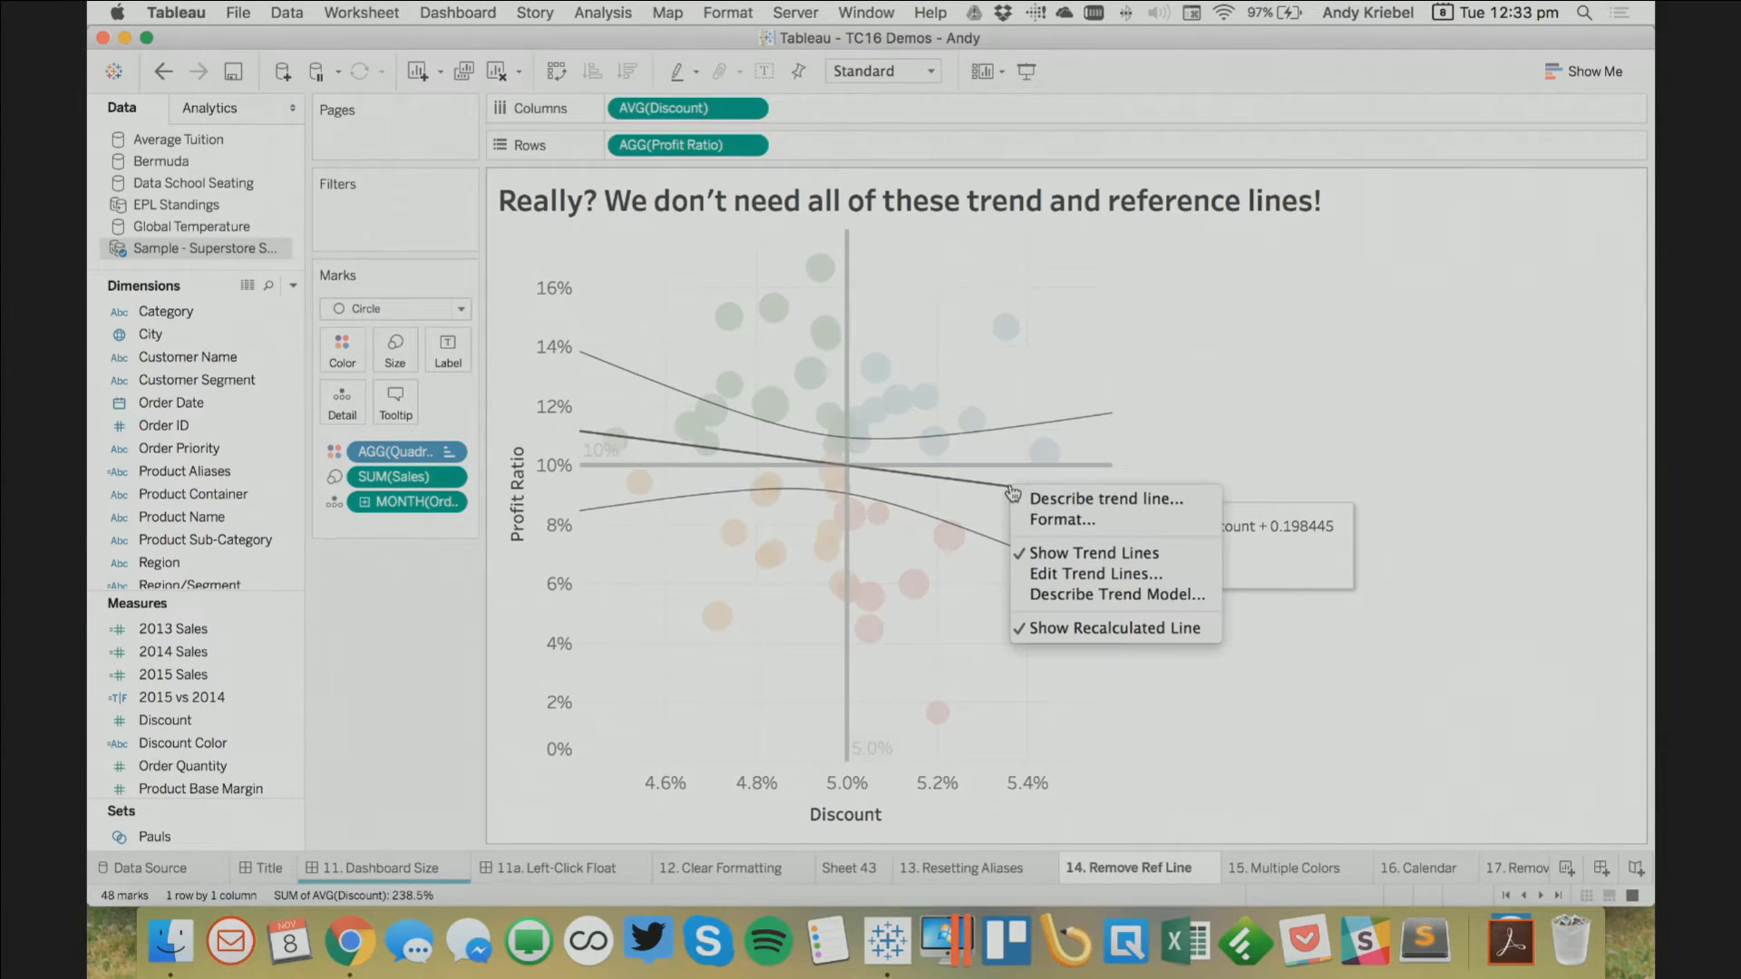
click(1052, 553)
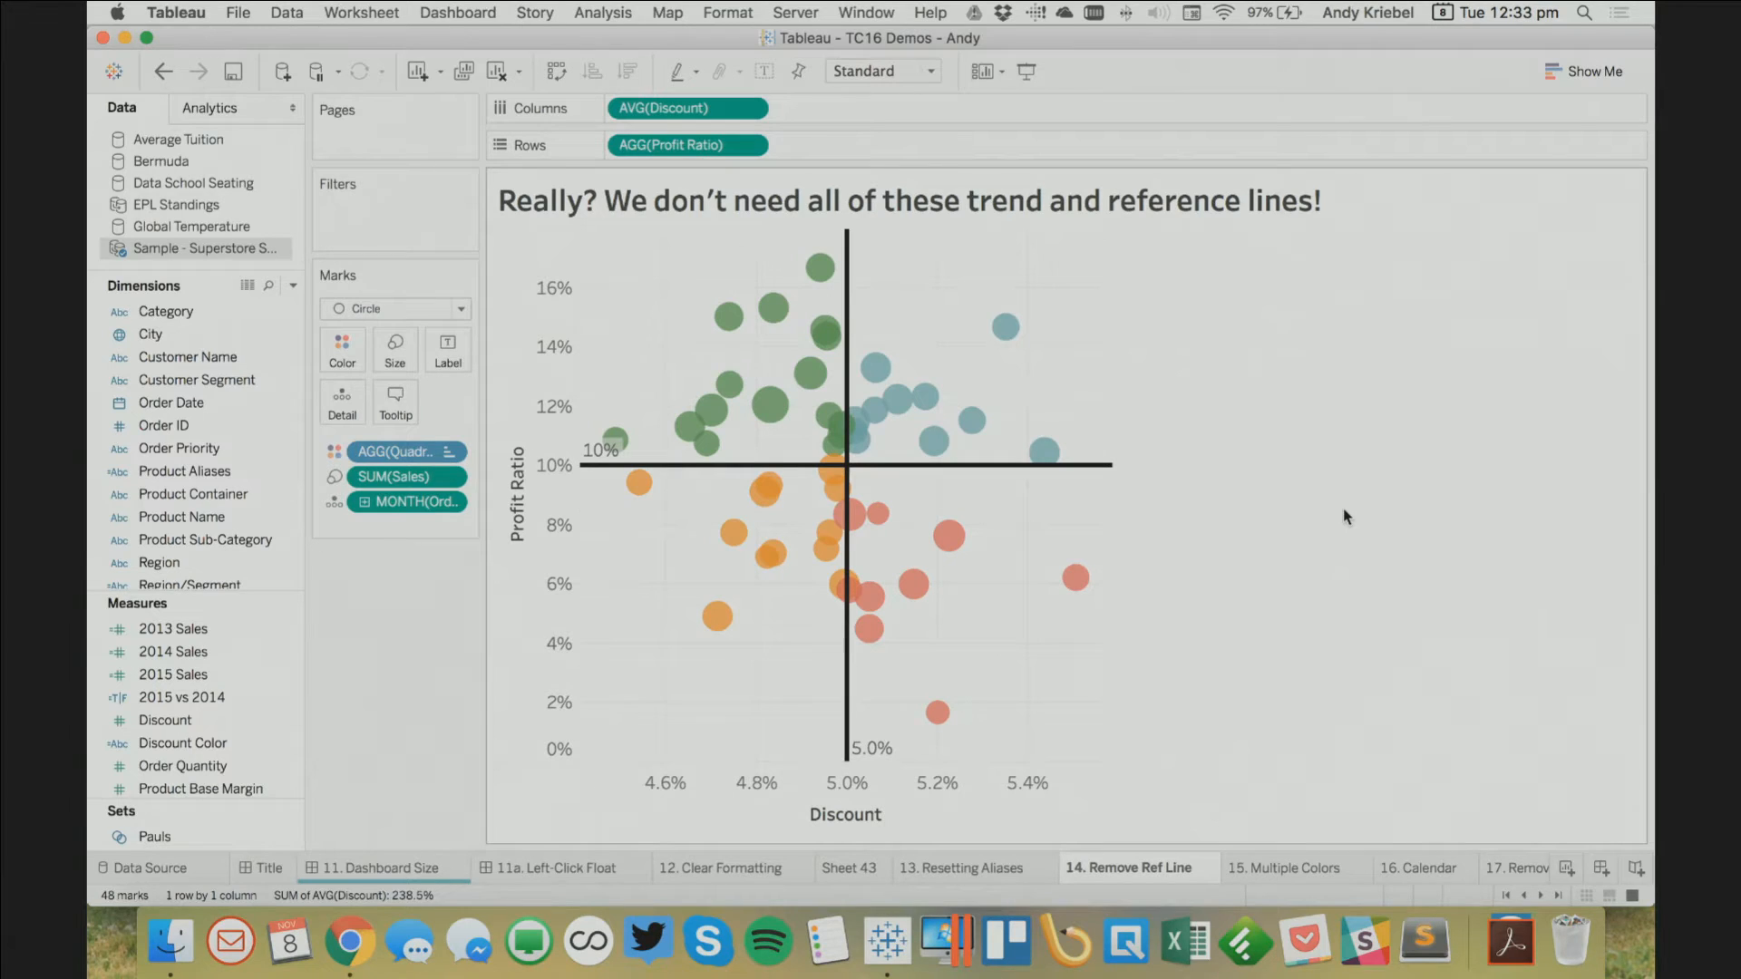
Open the "15. Multiple Colors" sheet and review the formula of the Discount Color calculated field
click(1302, 869)
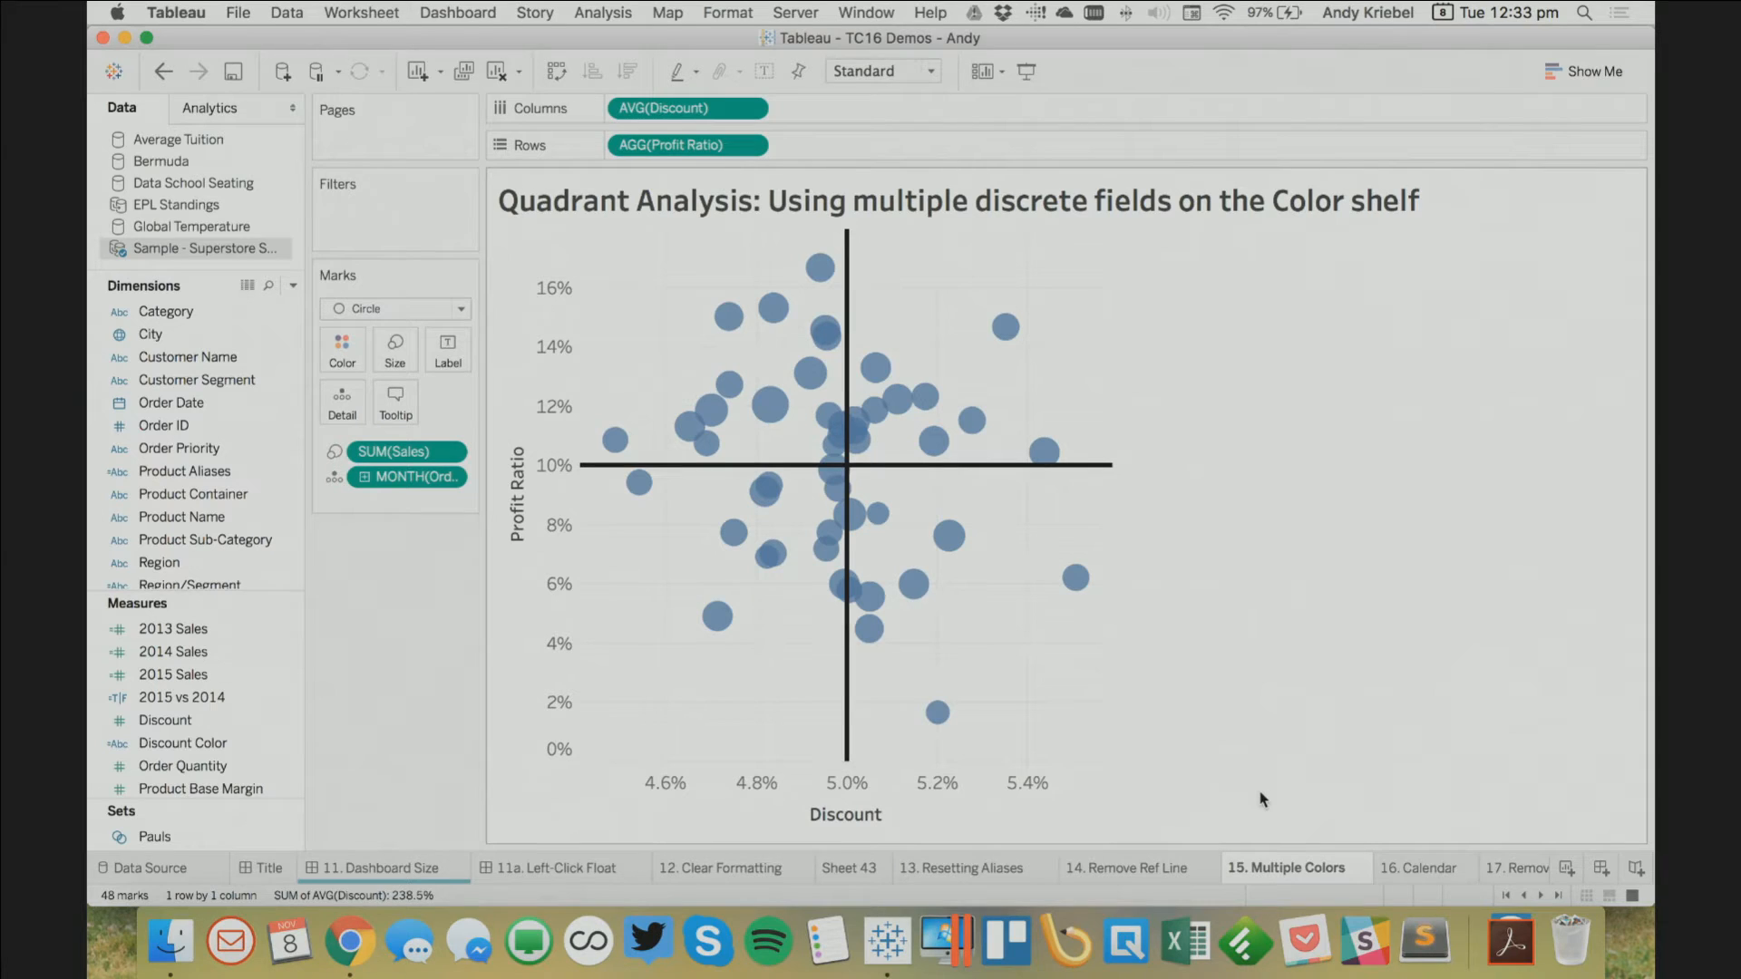
right_click(193, 743)
click(288, 426)
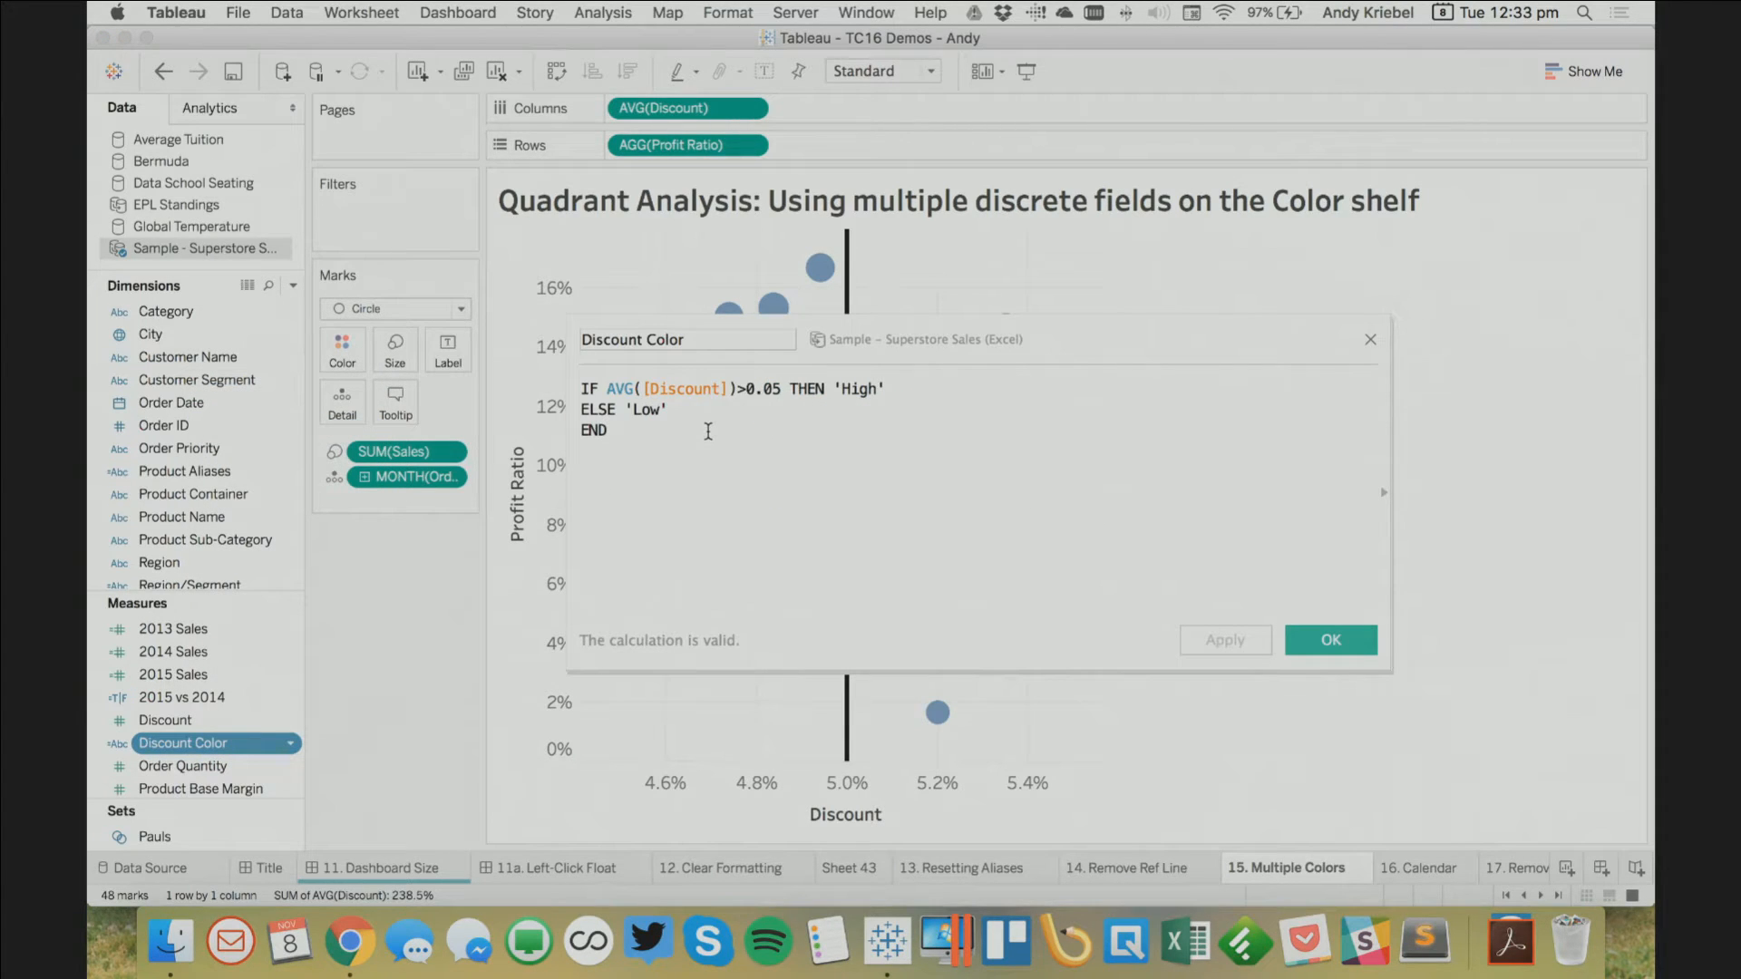
click(1297, 639)
Color the scatter plot marks by Discount Color and add Profit Ratio Color as a second color field
drag(187, 741, 342, 352)
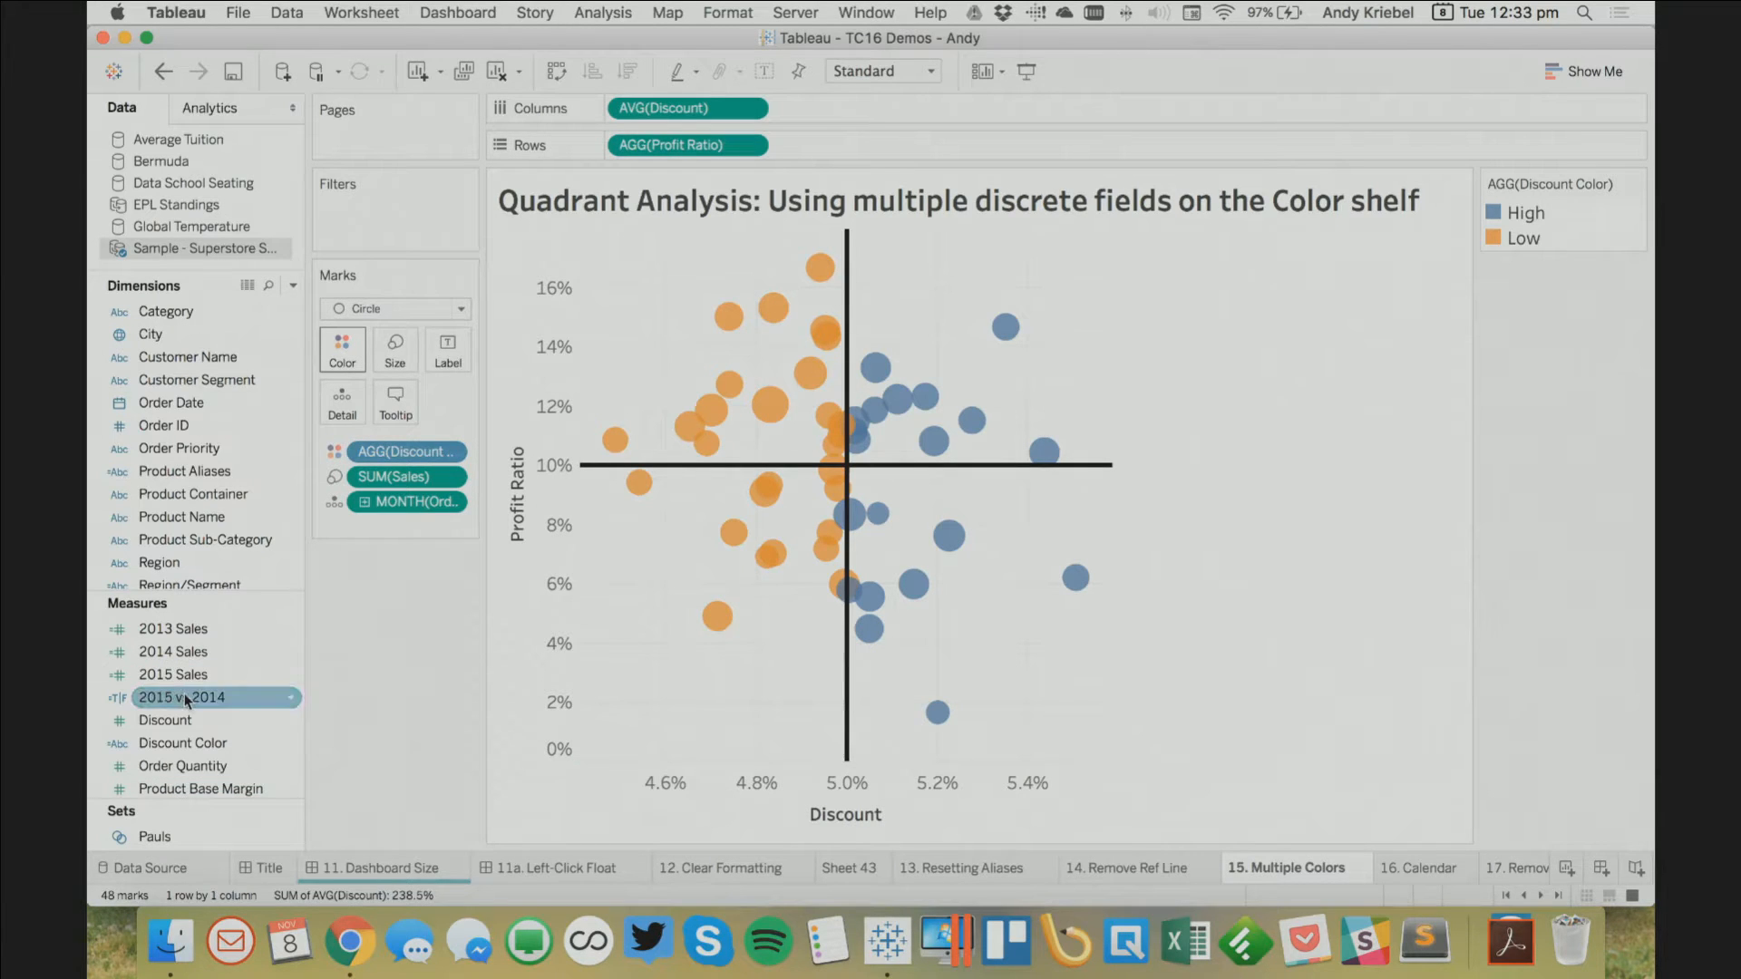
scroll(186, 699, down, 3)
scroll(186, 700, down, 3)
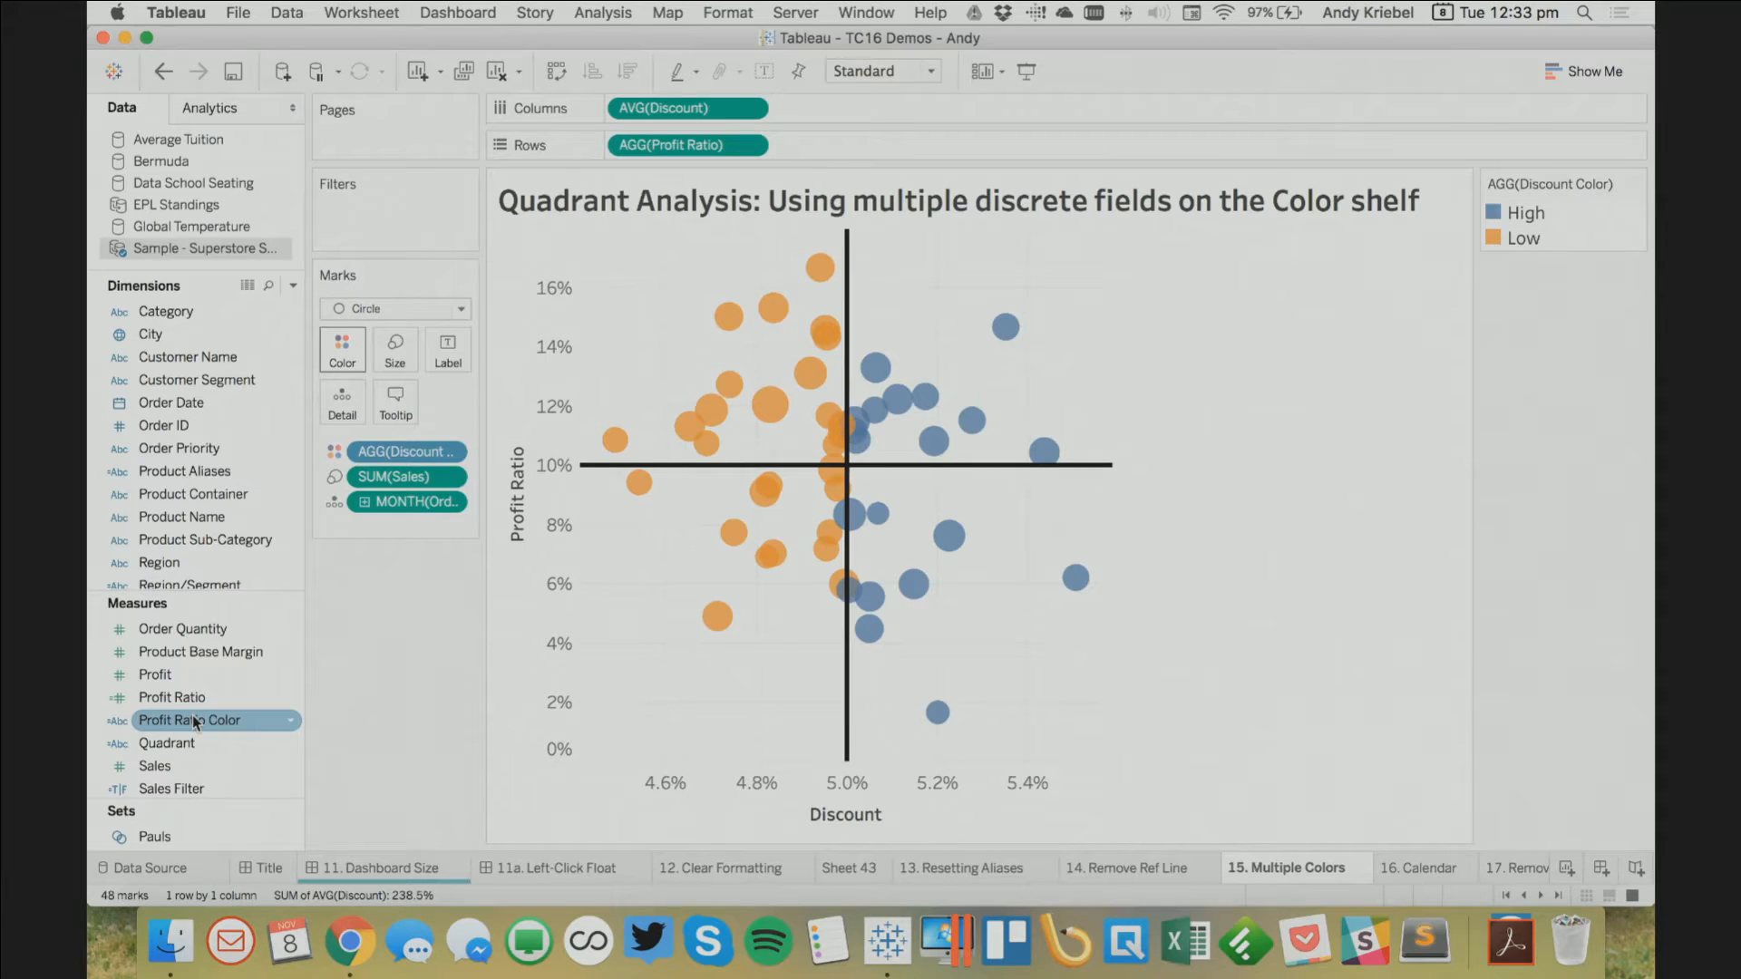
drag(174, 718, 377, 535)
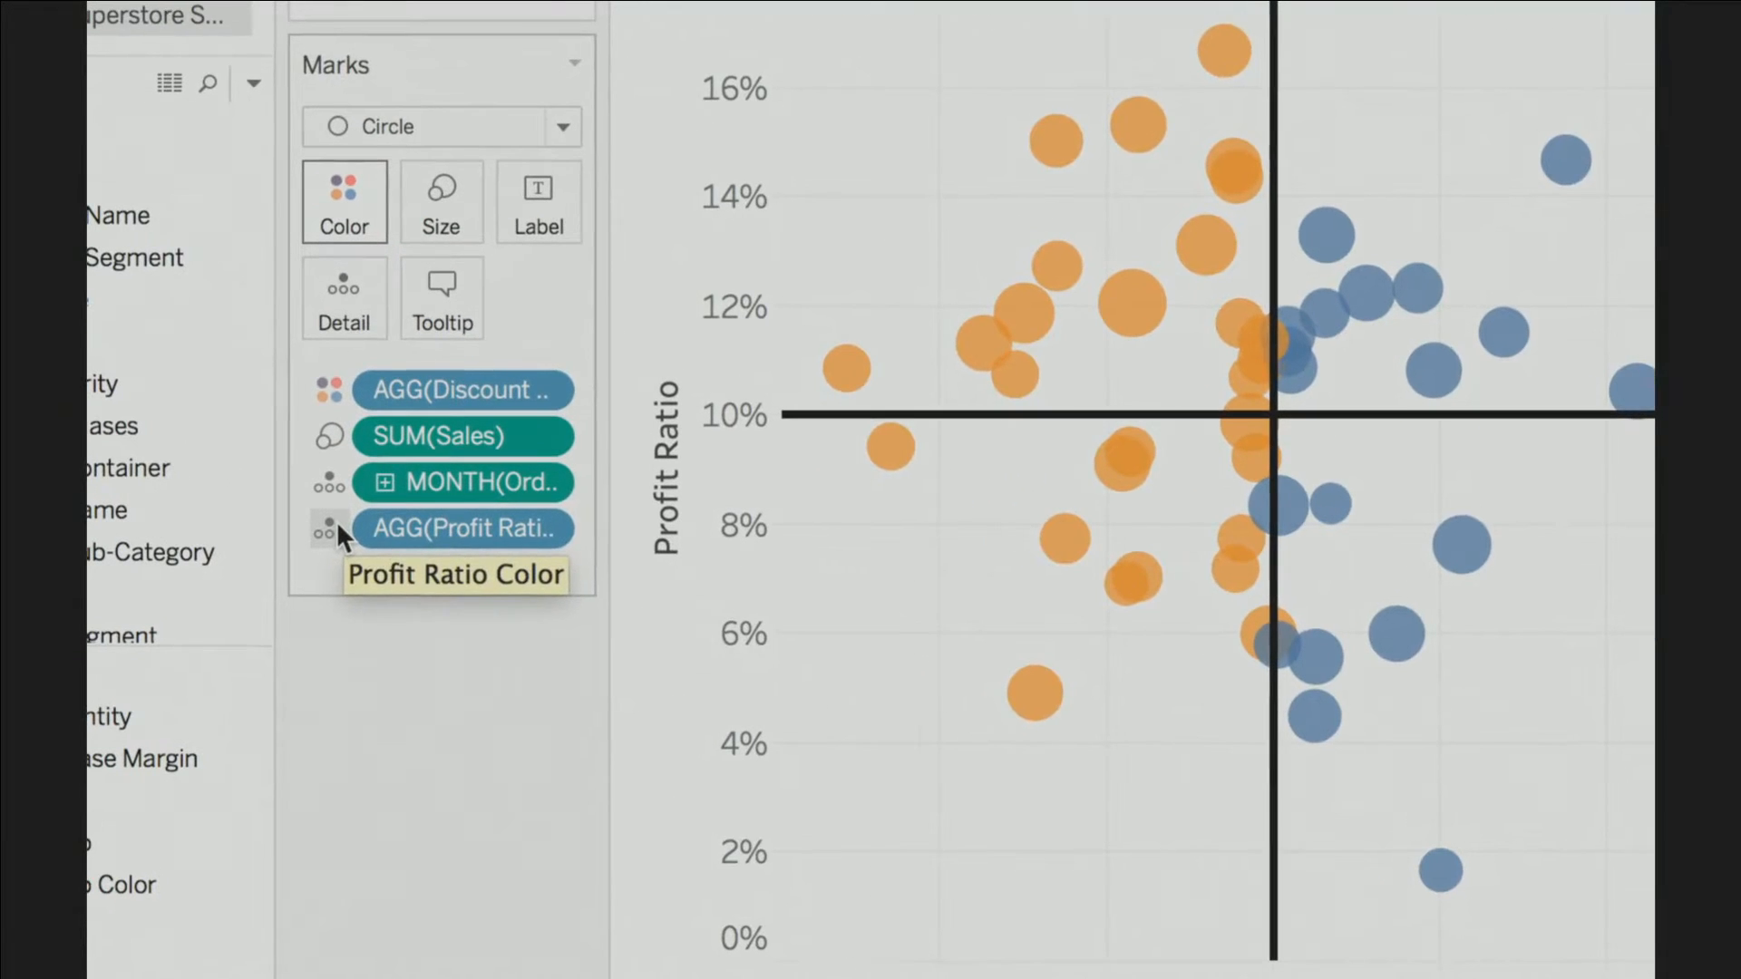
click(335, 521)
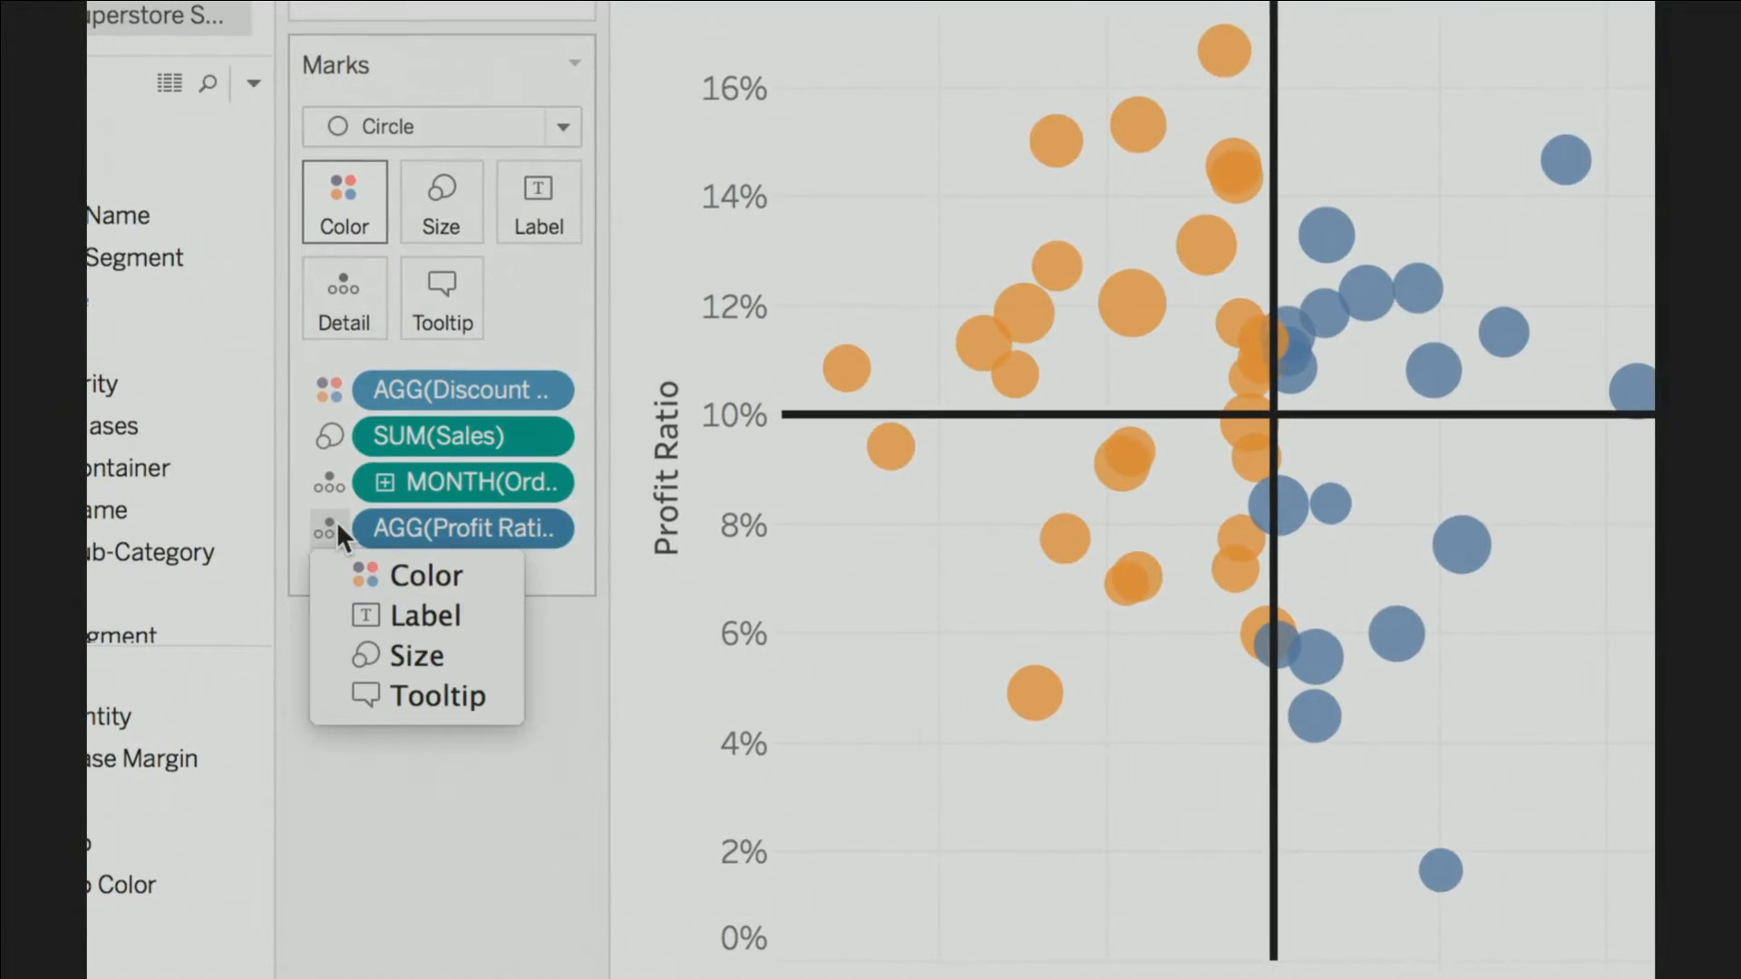
click(388, 569)
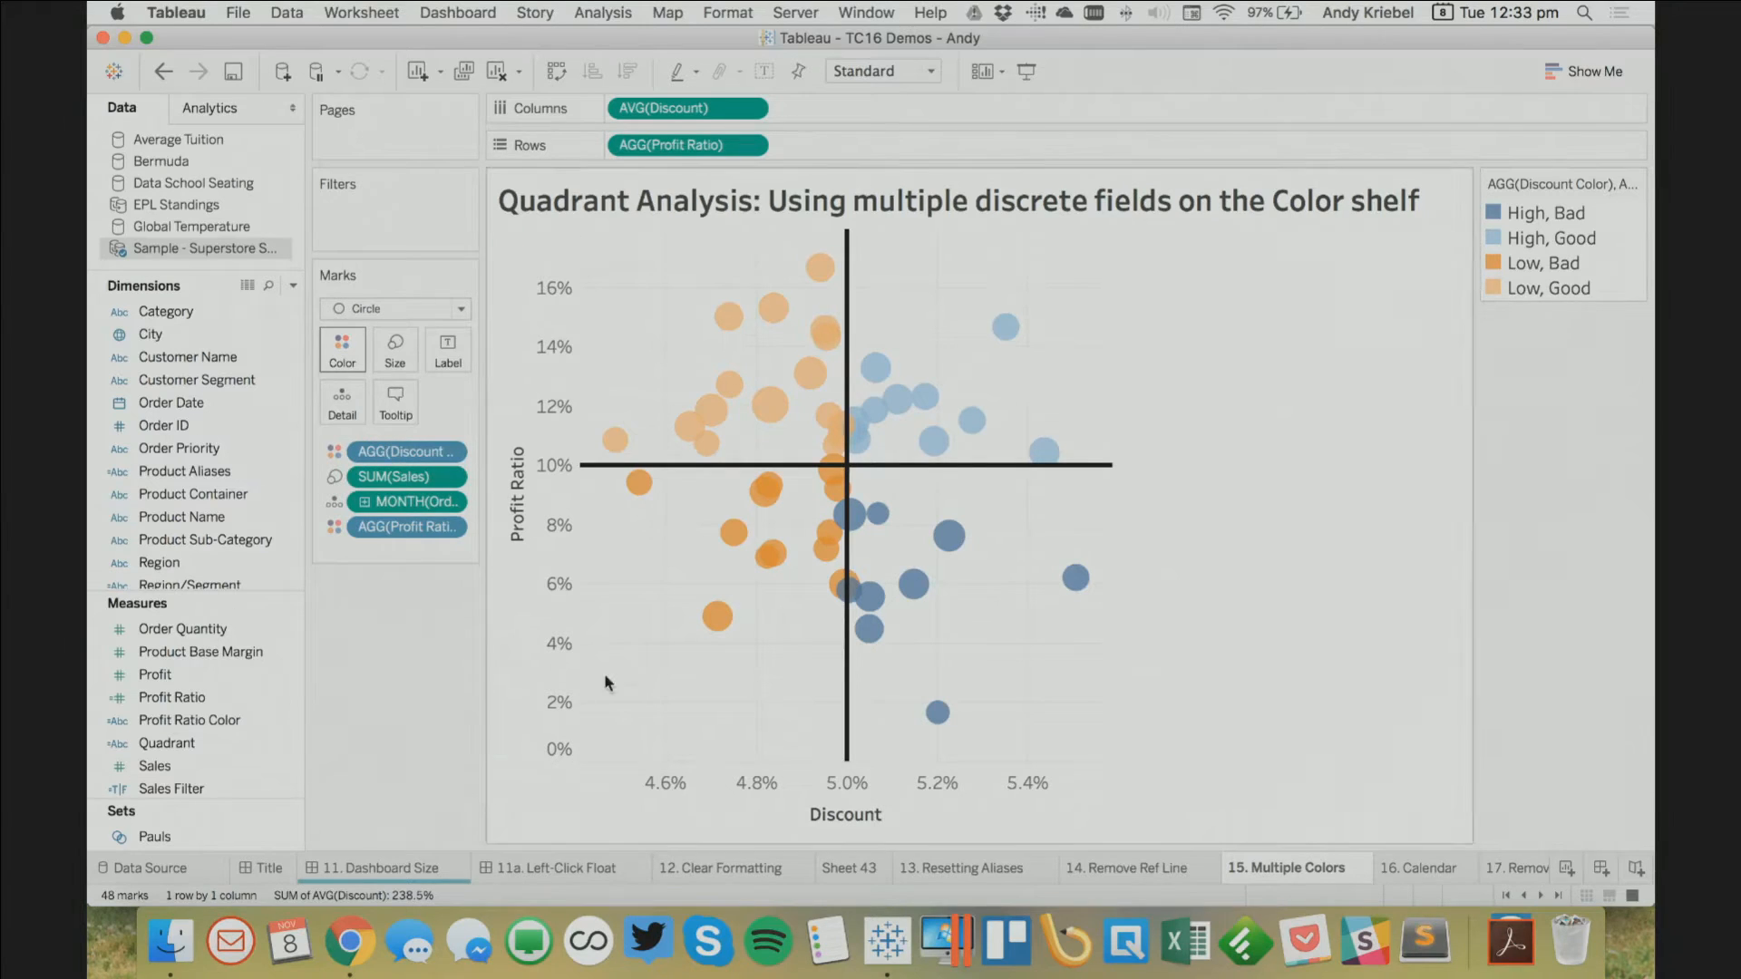
On the "16. Calendar" sheet, place the discrete WEEKDAY(Order Date) on the columns
click(1457, 866)
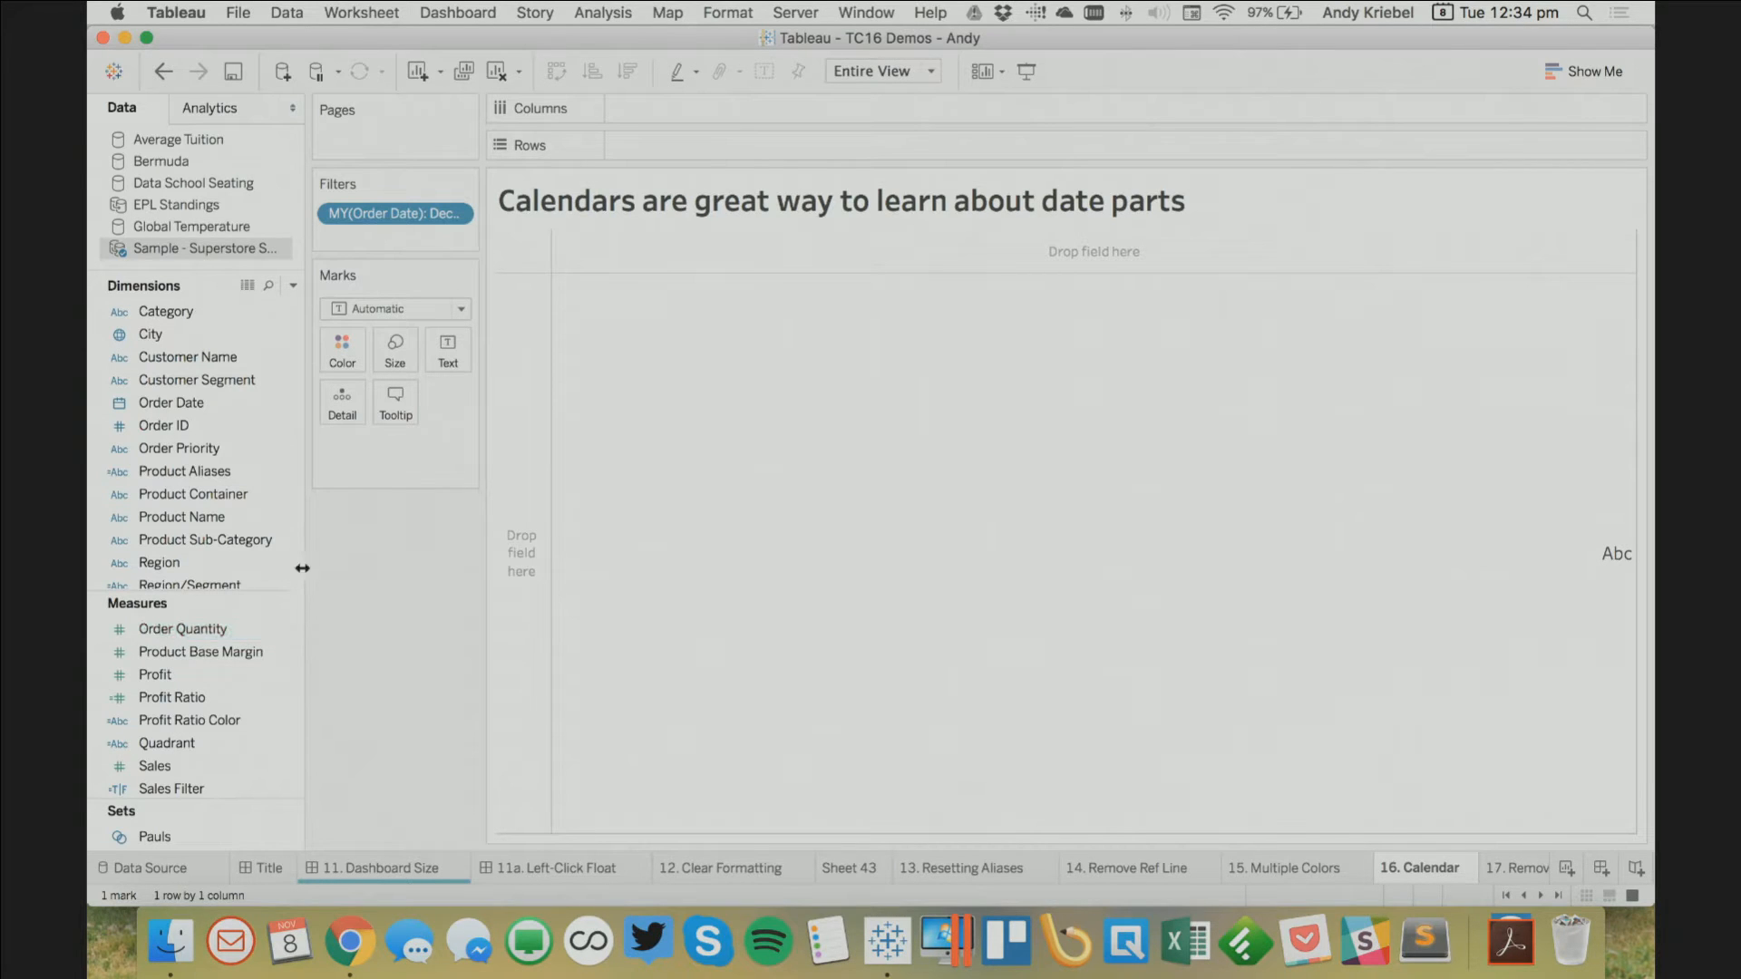
click(215, 422)
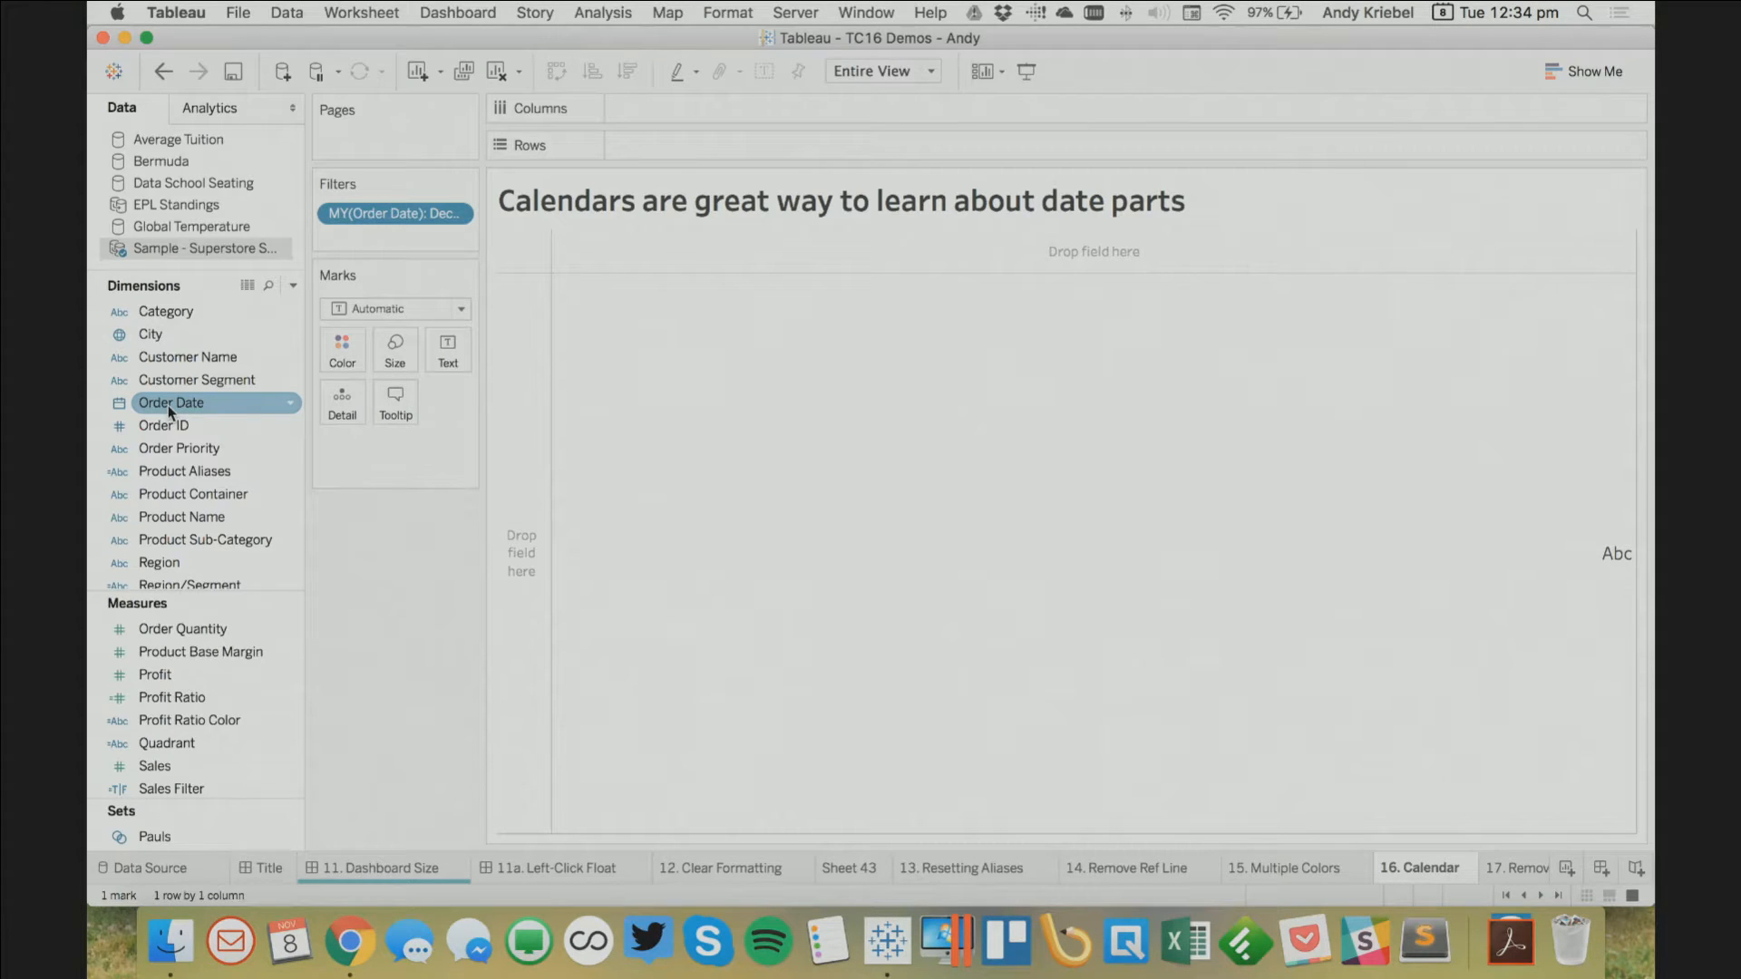
drag(167, 405, 803, 110)
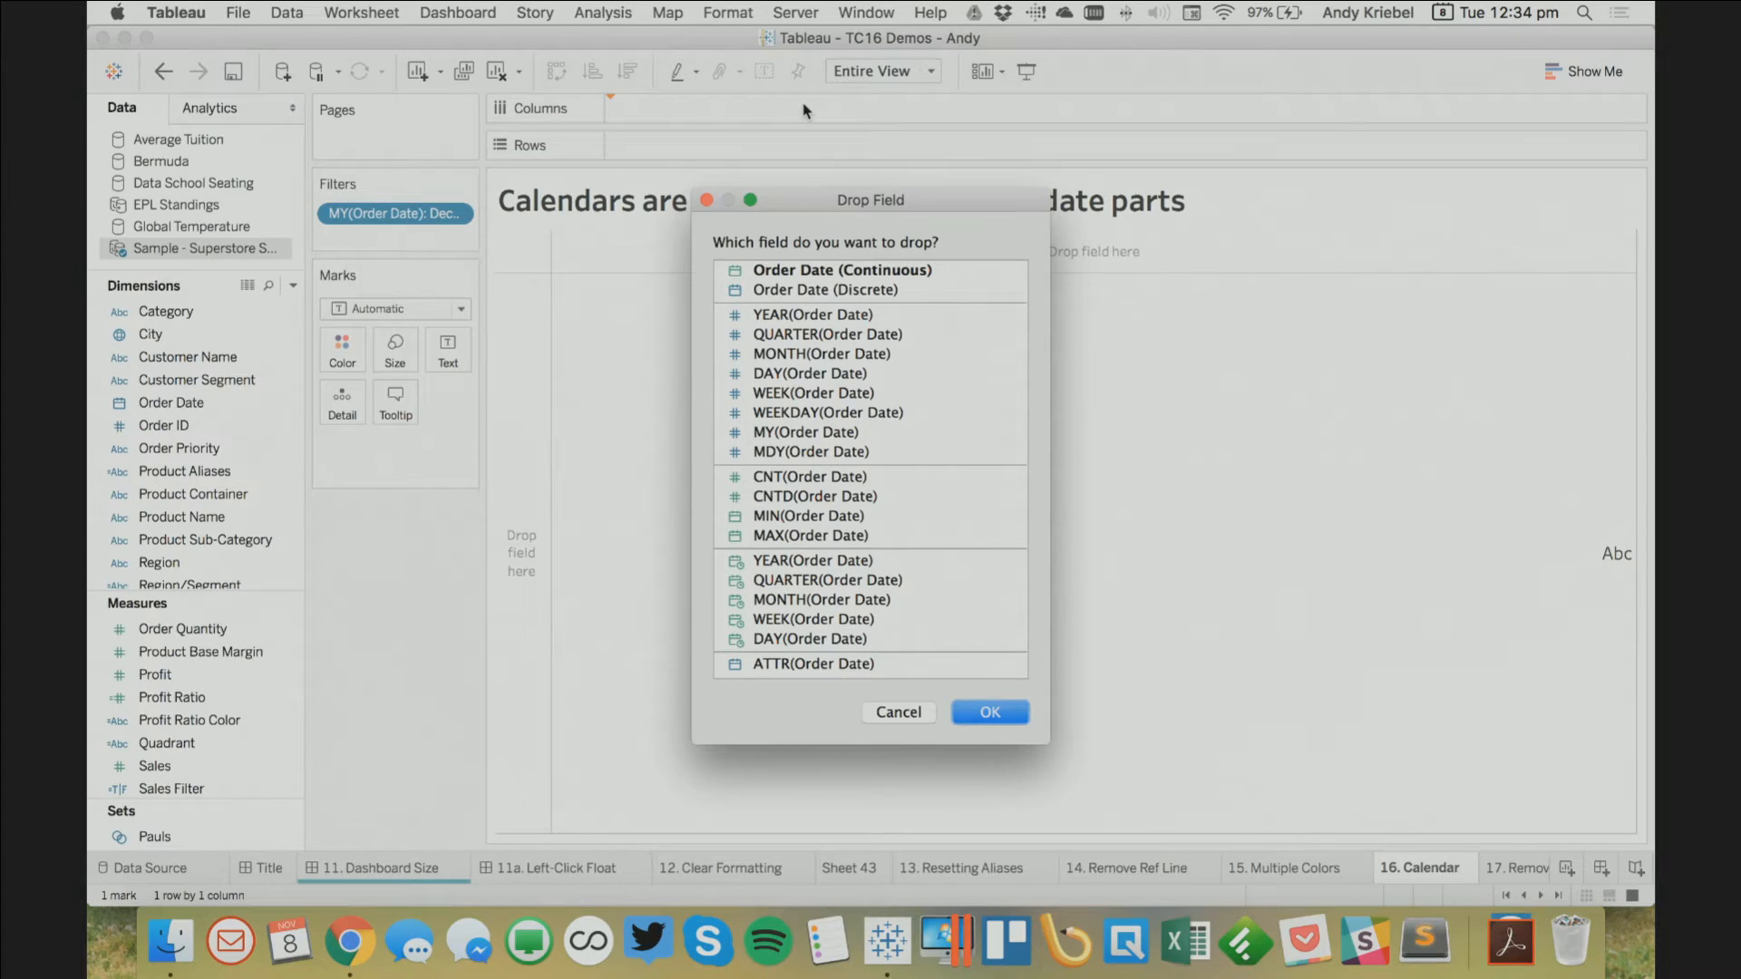
click(803, 414)
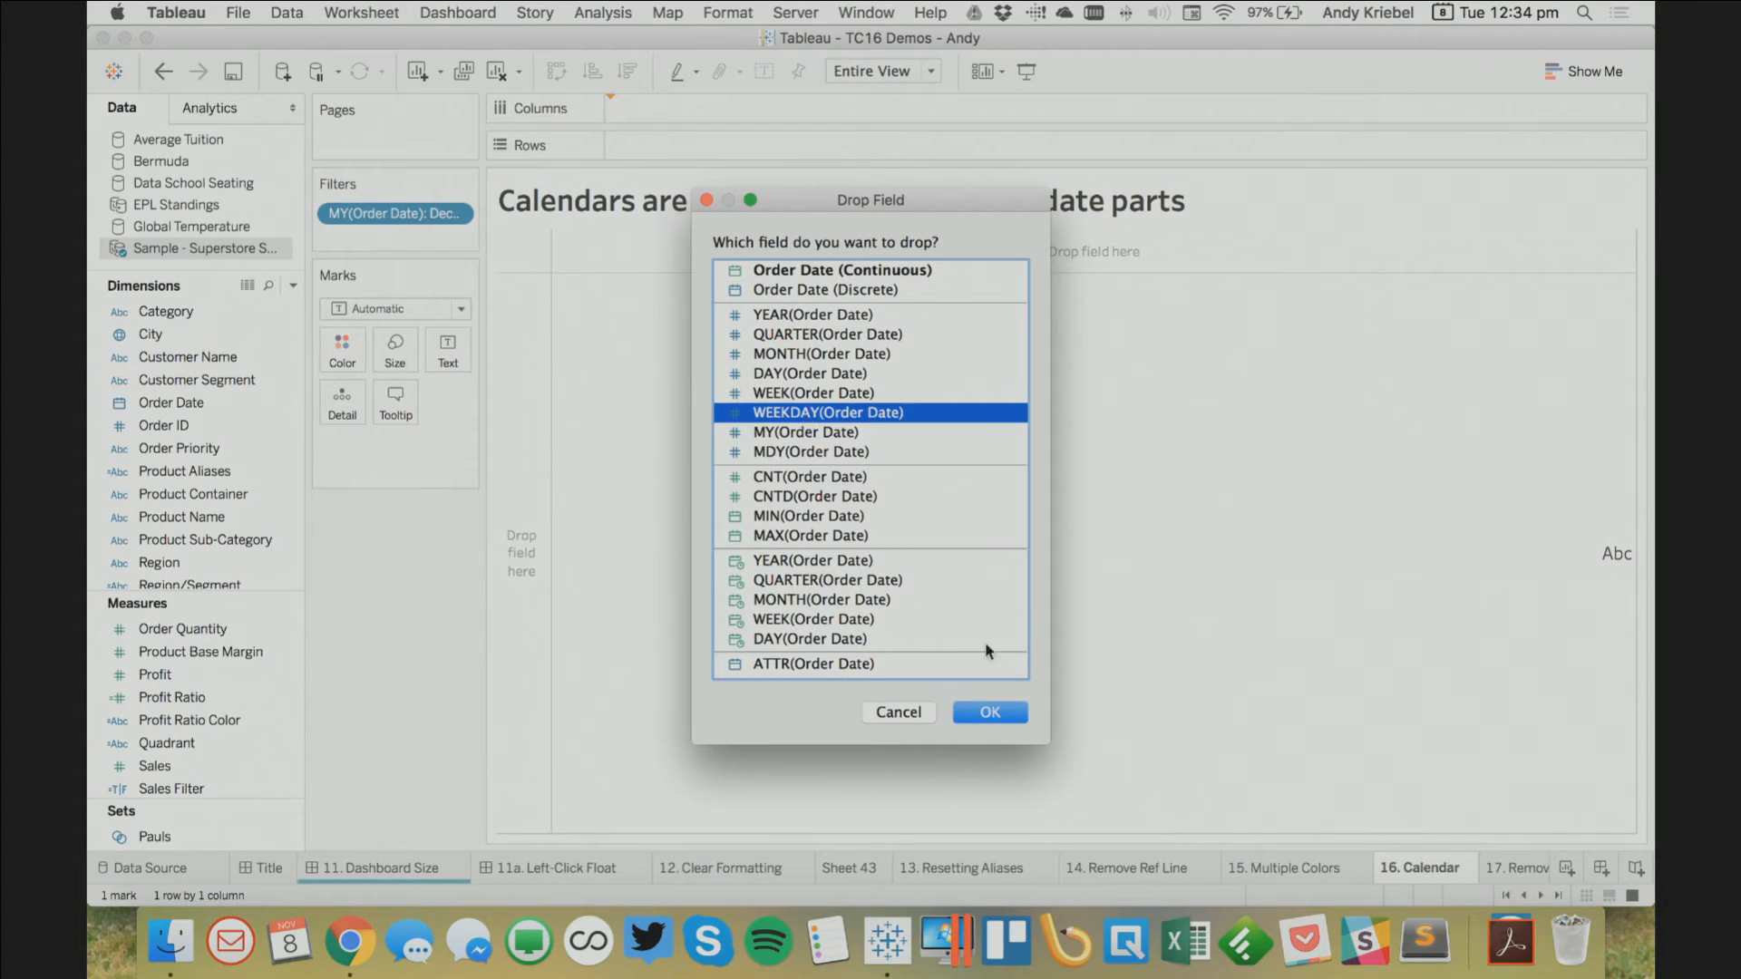
click(984, 714)
Place the discrete WEEK(Order Date) on the rows of the calendar
drag(170, 401, 659, 157)
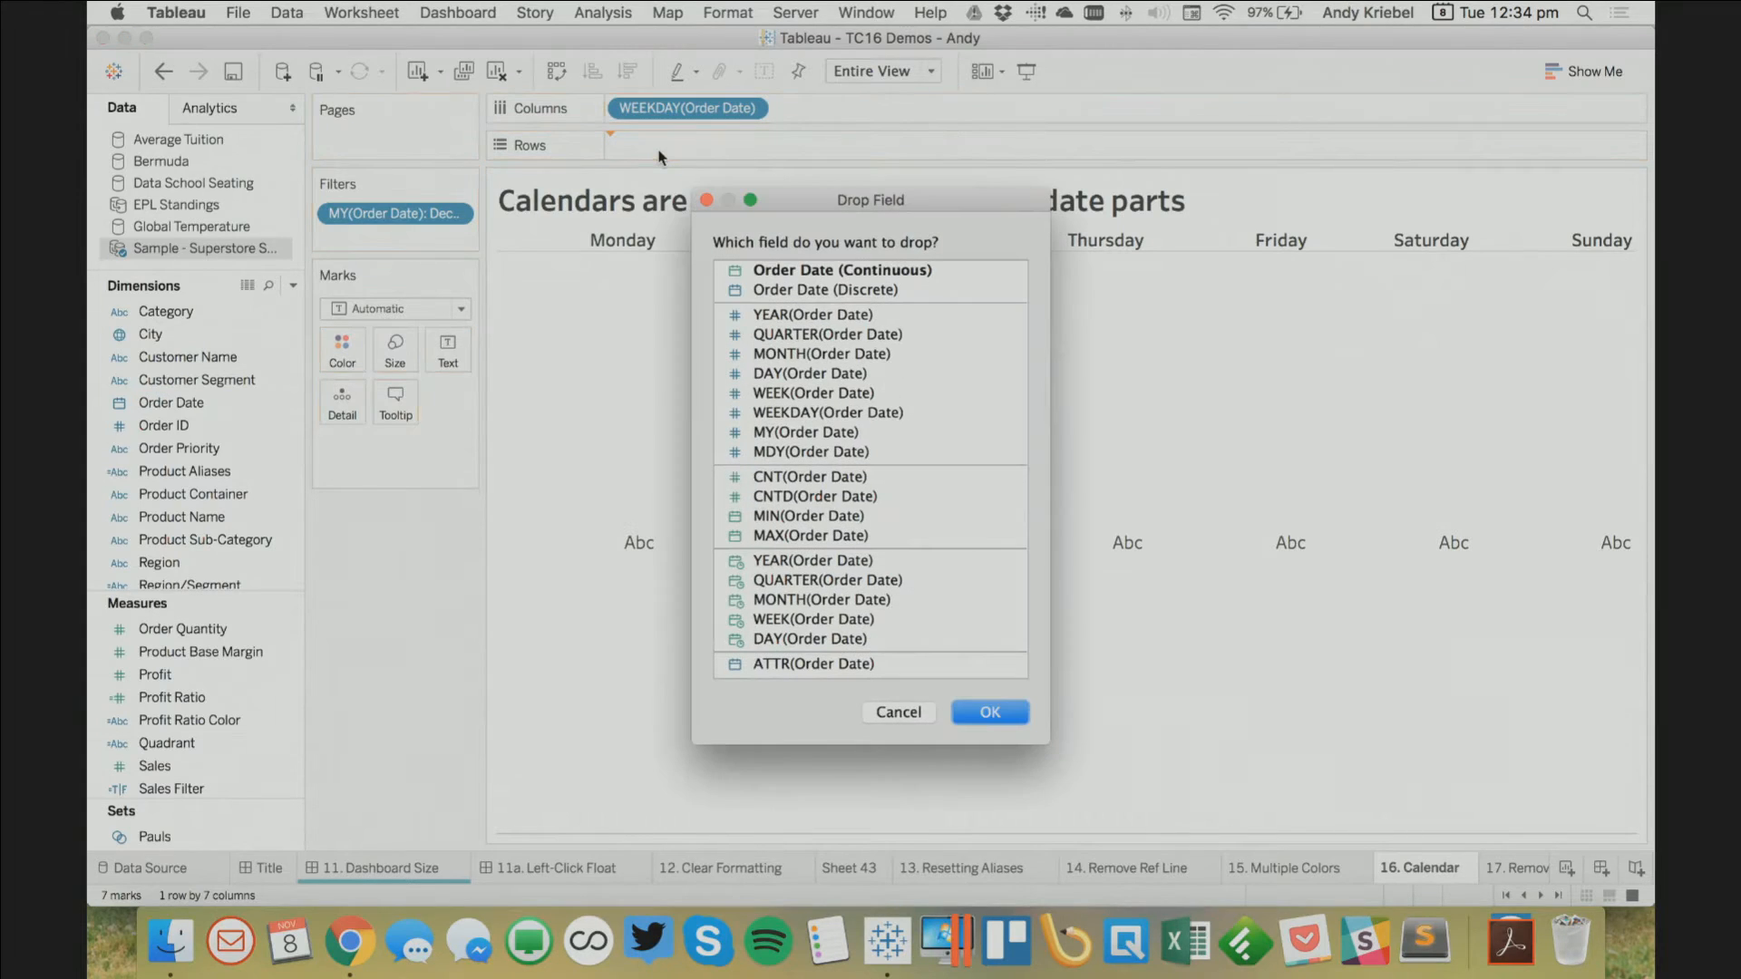
click(803, 392)
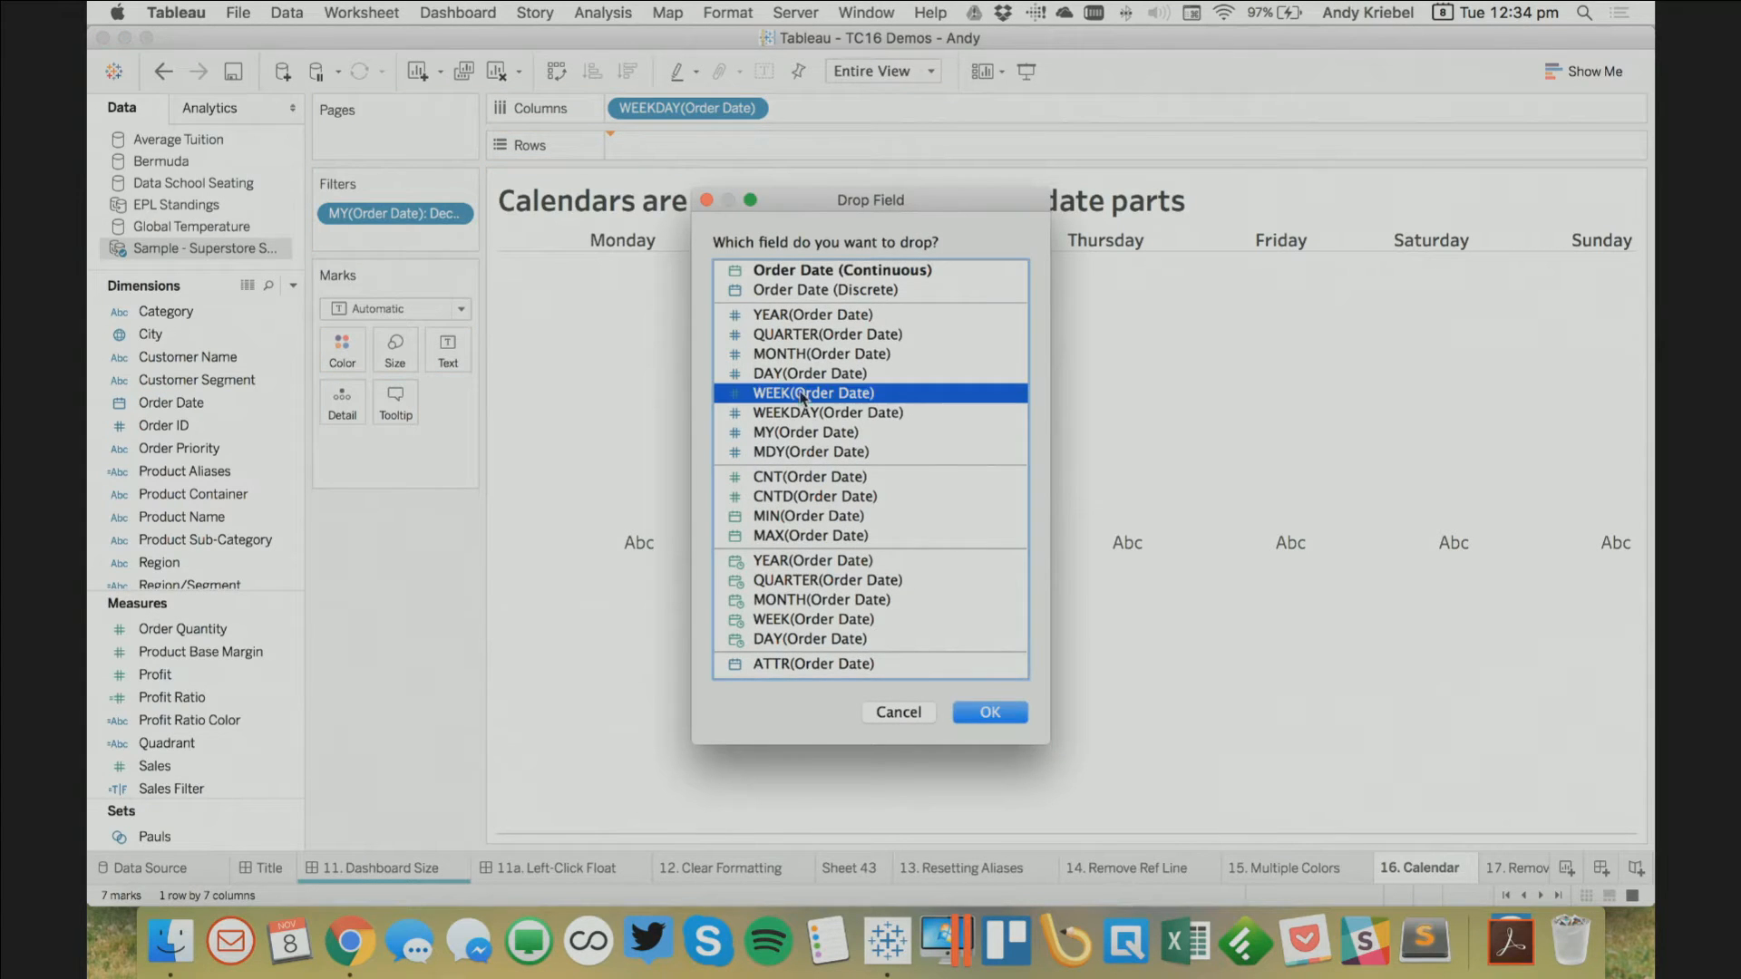
click(1011, 714)
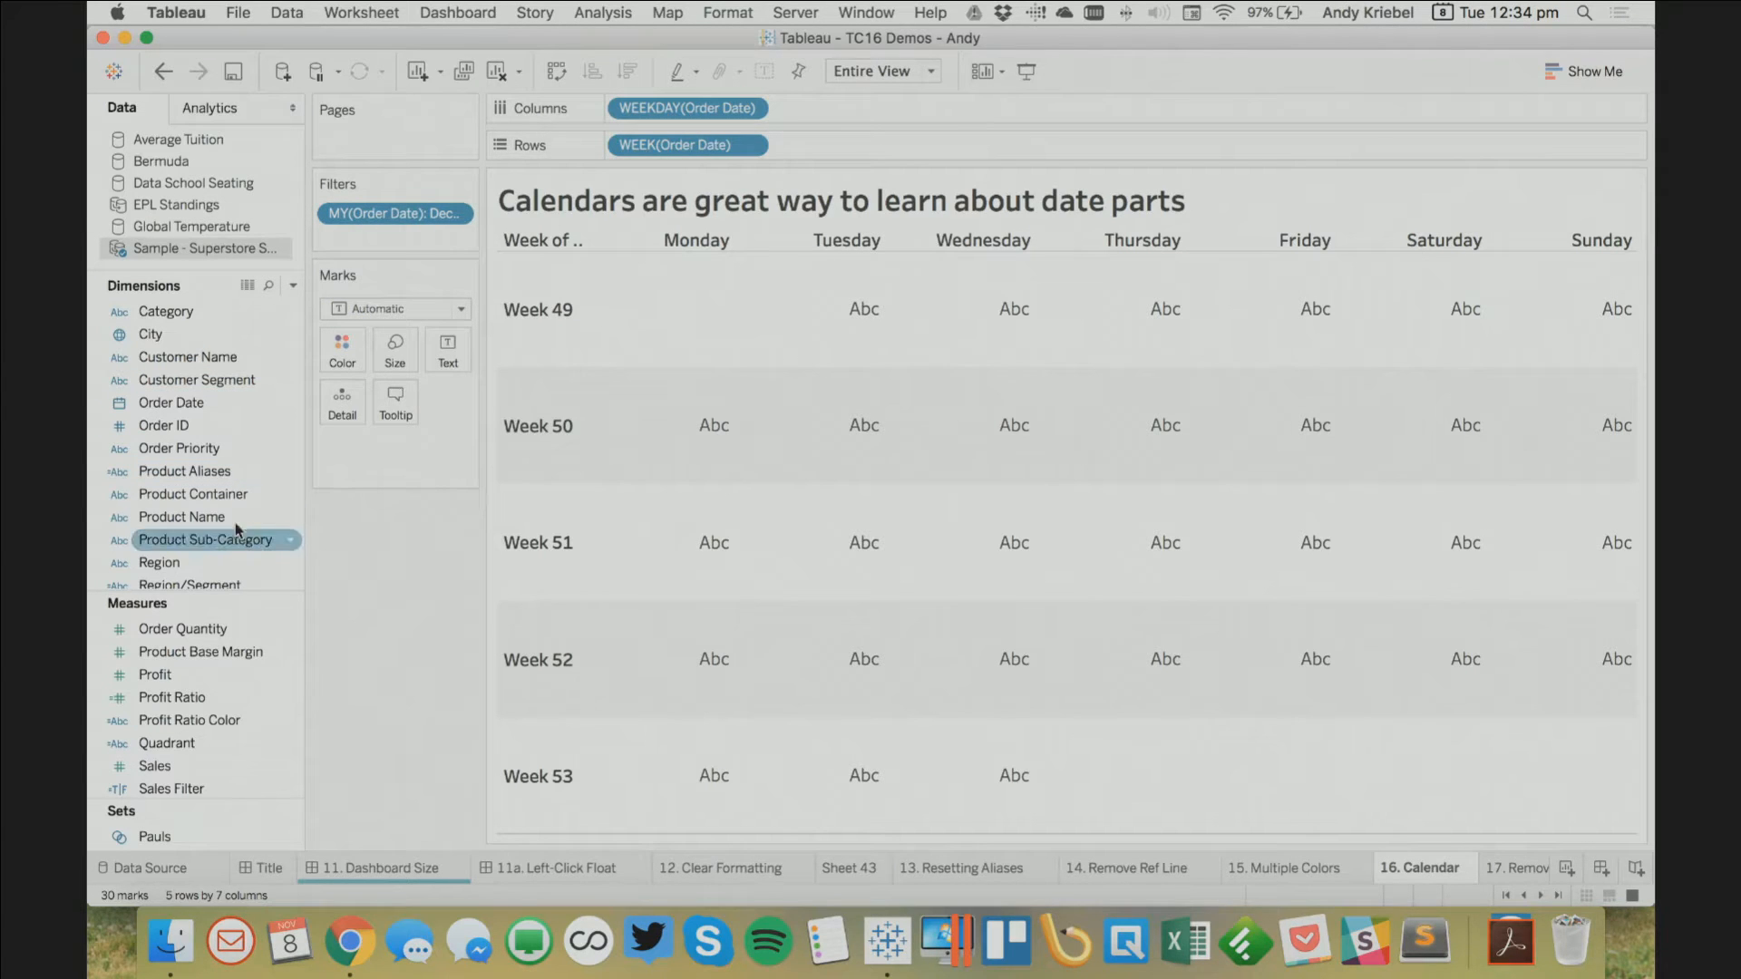
Color the calendar by Profit Ratio and label each cell with the discrete DAY(Order Date)
drag(186, 696, 343, 352)
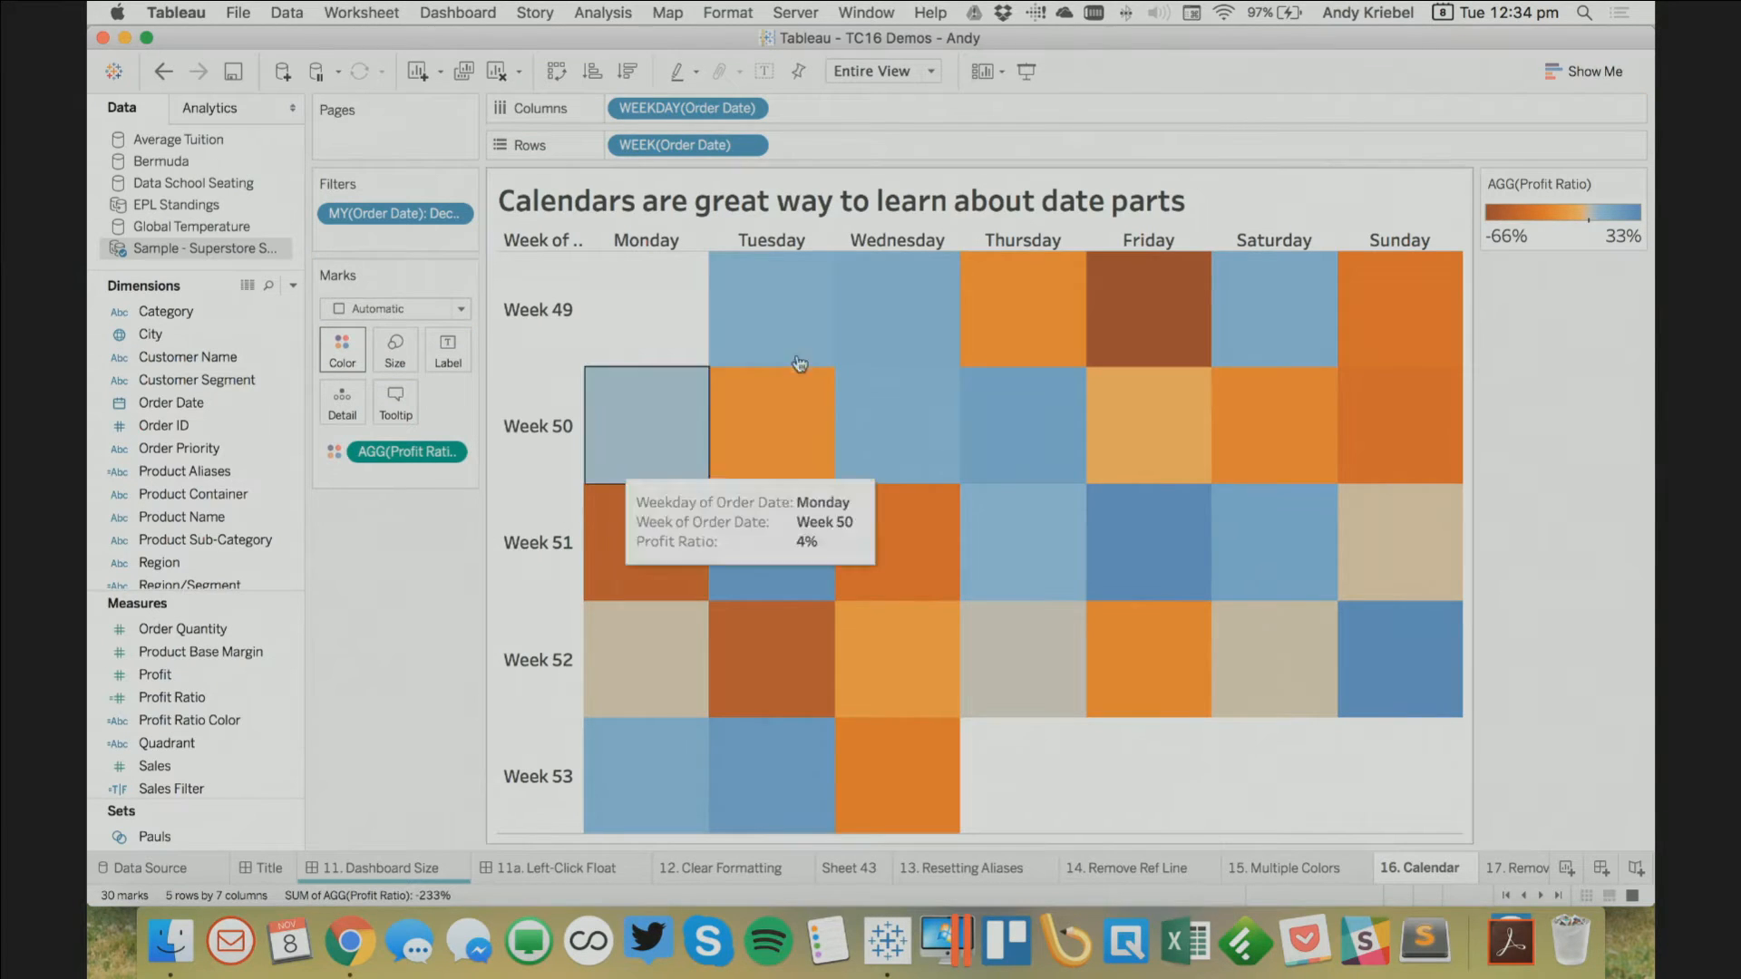
mouse_move(780, 299)
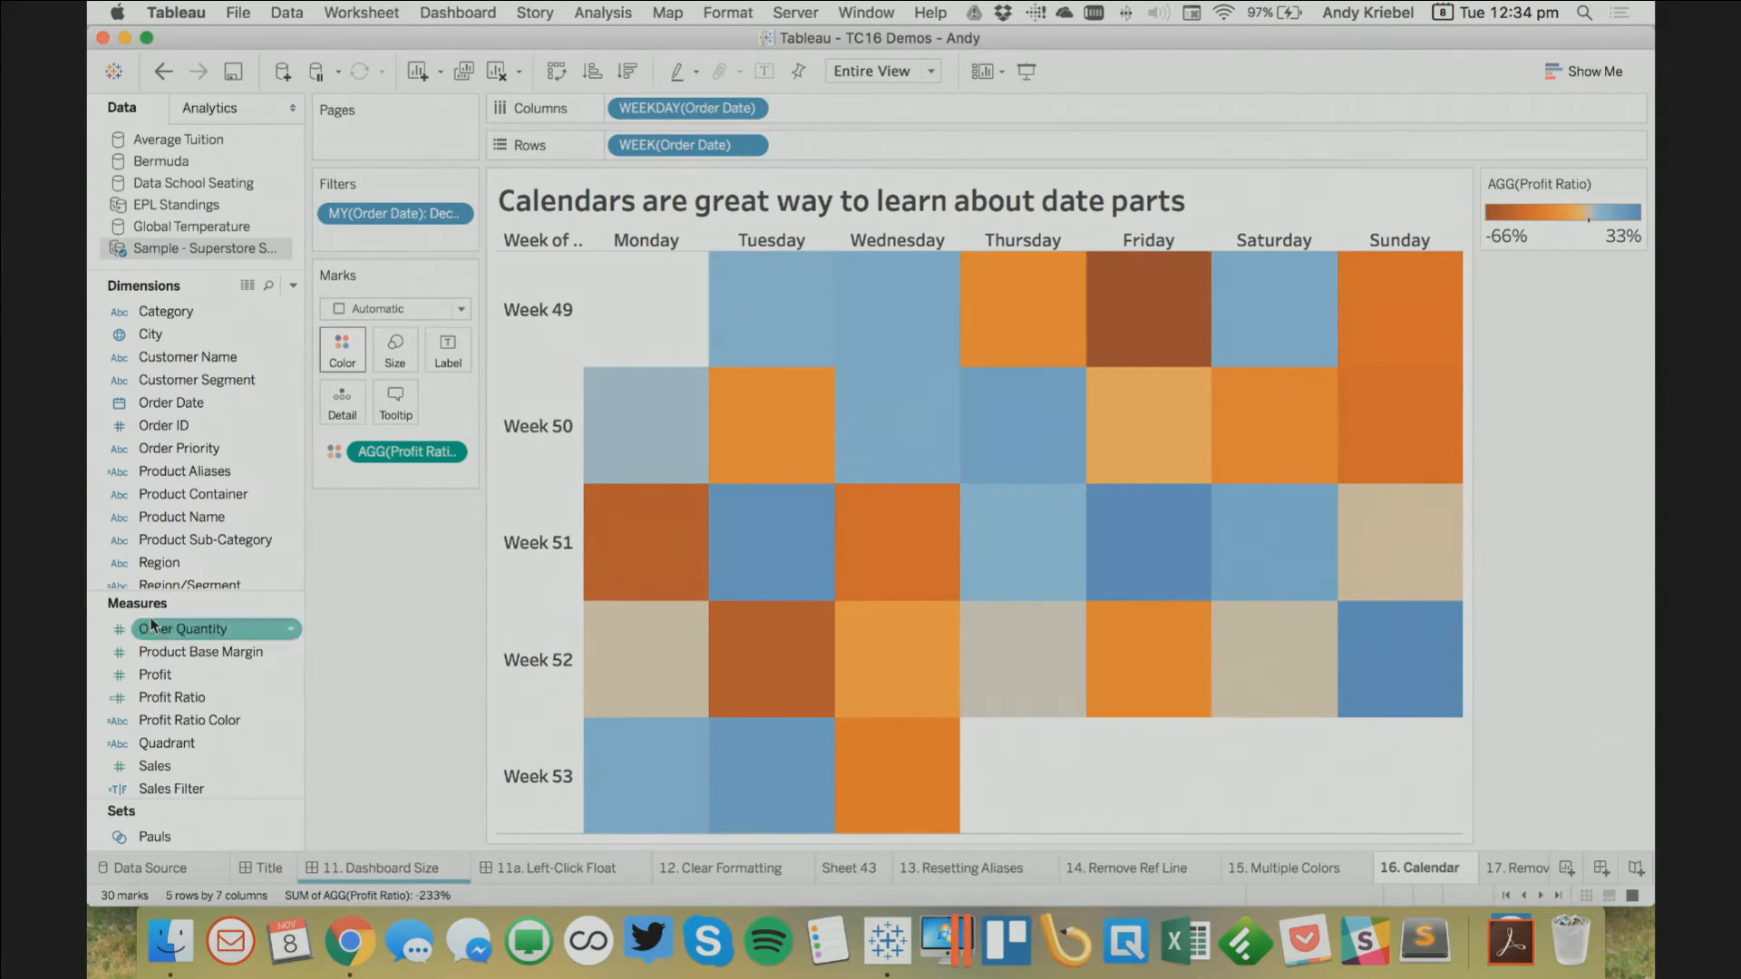
drag(198, 399, 448, 345)
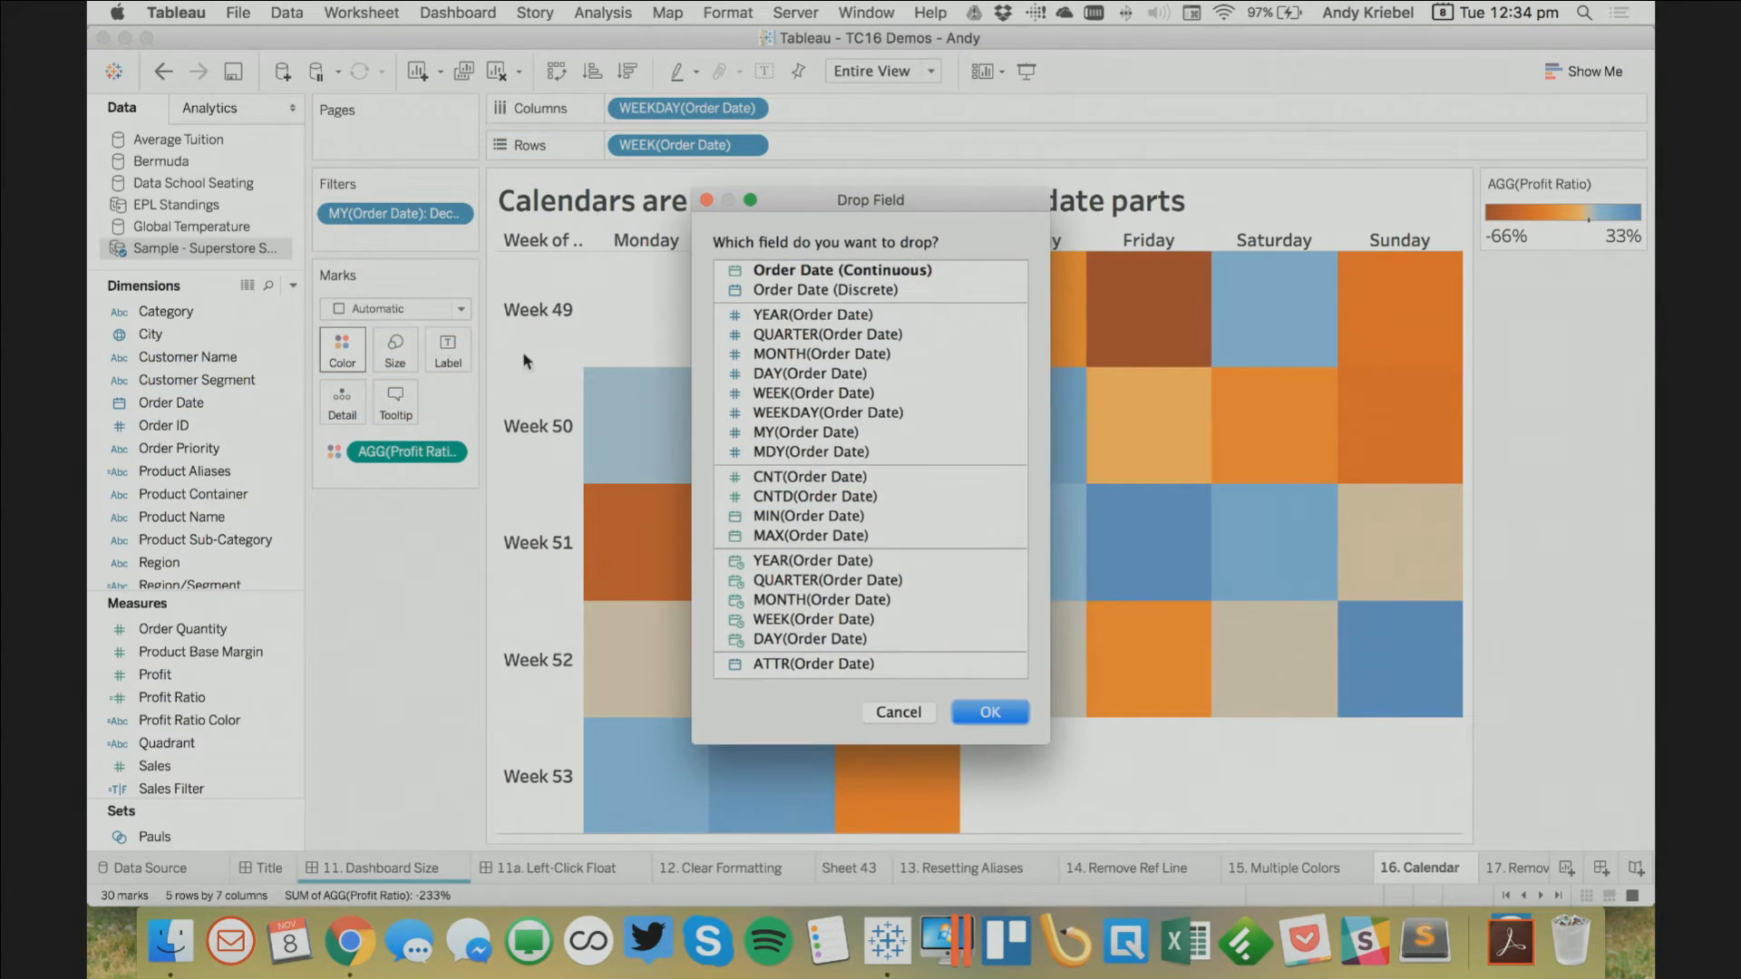
click(798, 373)
click(990, 712)
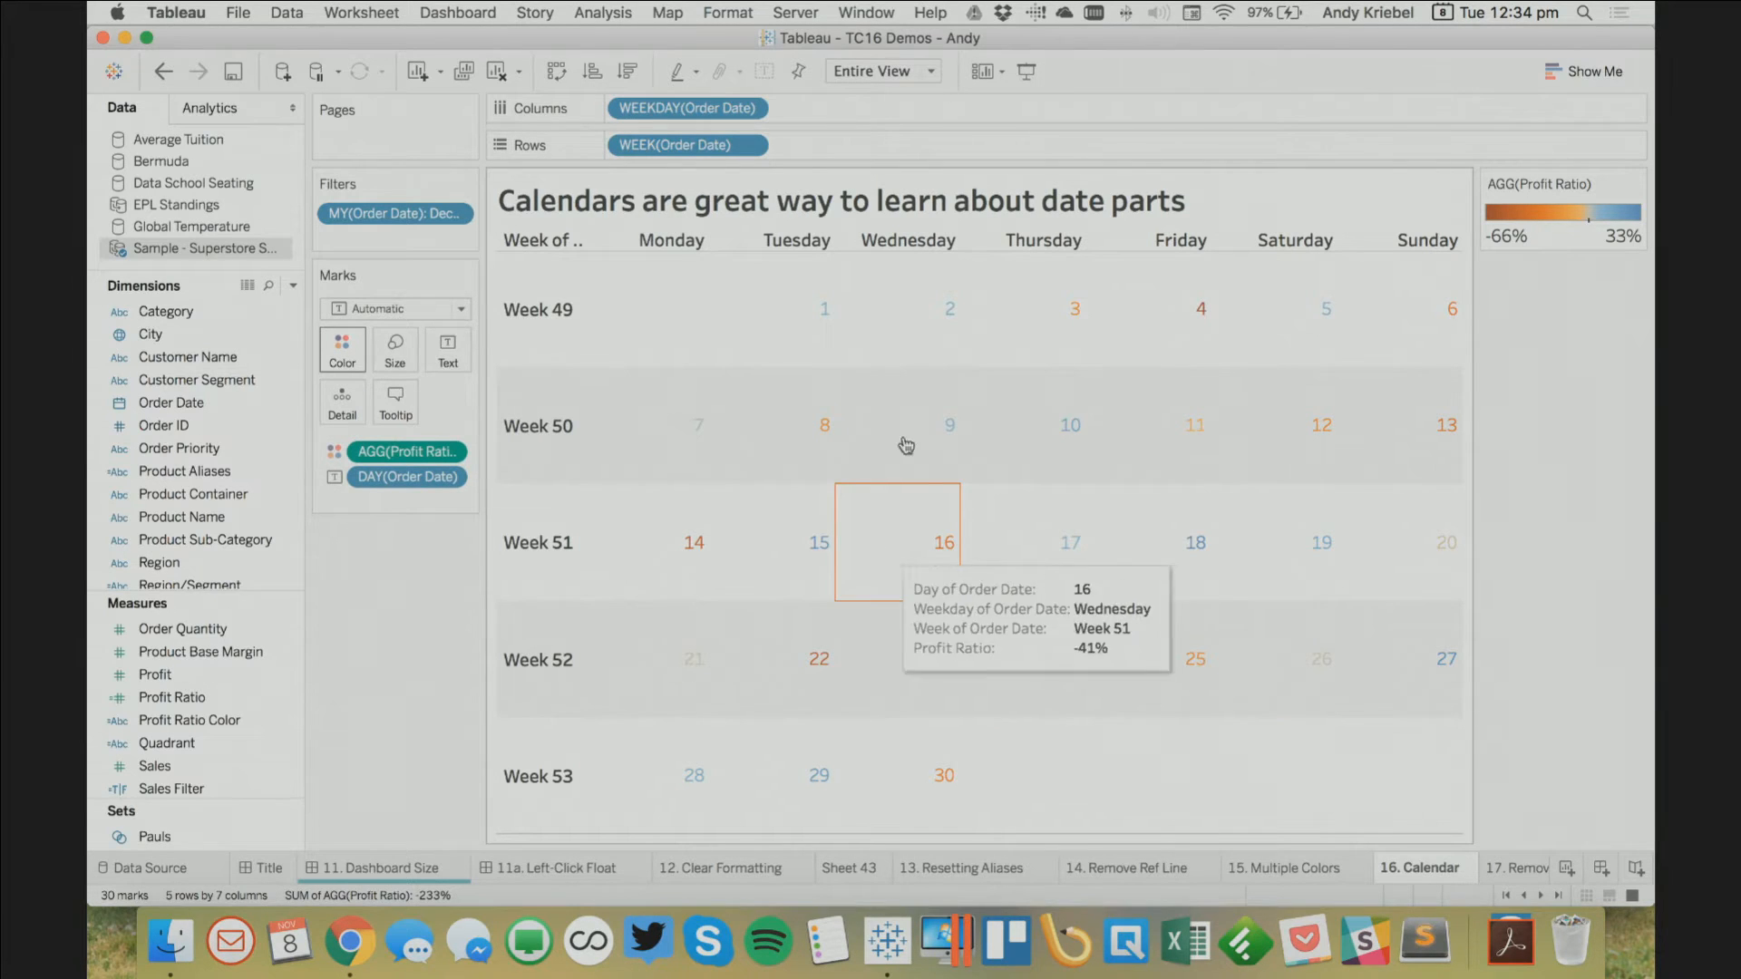
Set the calendar's mark type to Square and give the cells a white border
click(386, 308)
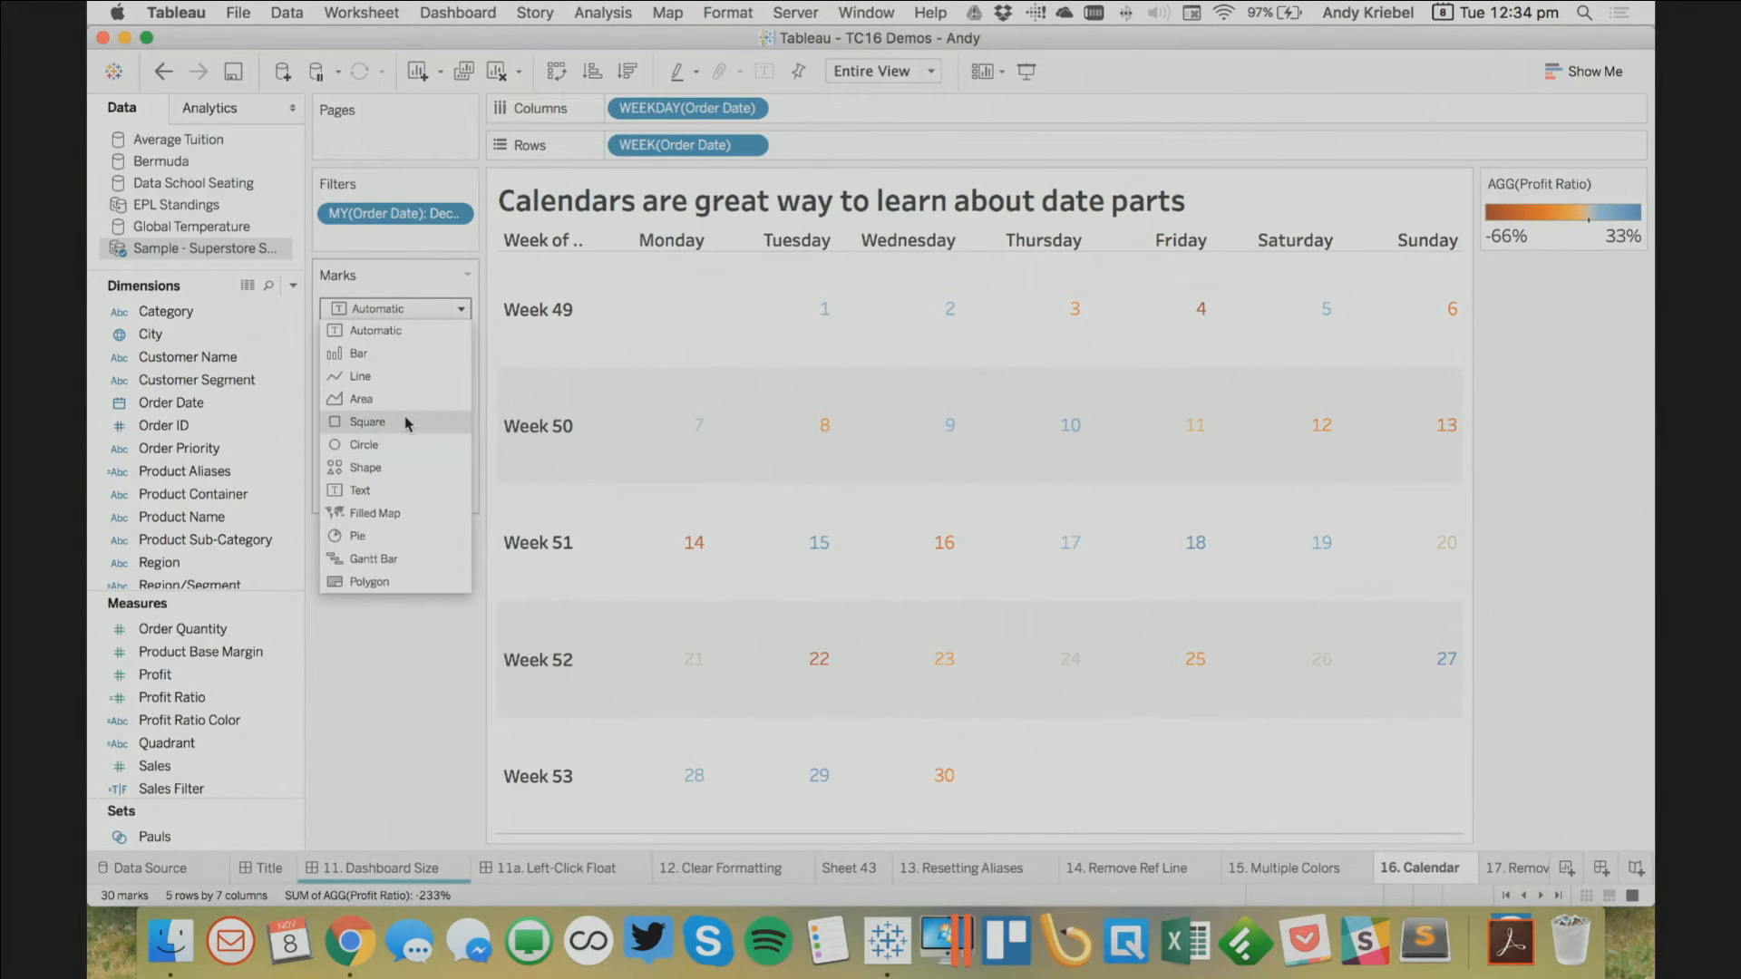
click(405, 421)
click(344, 358)
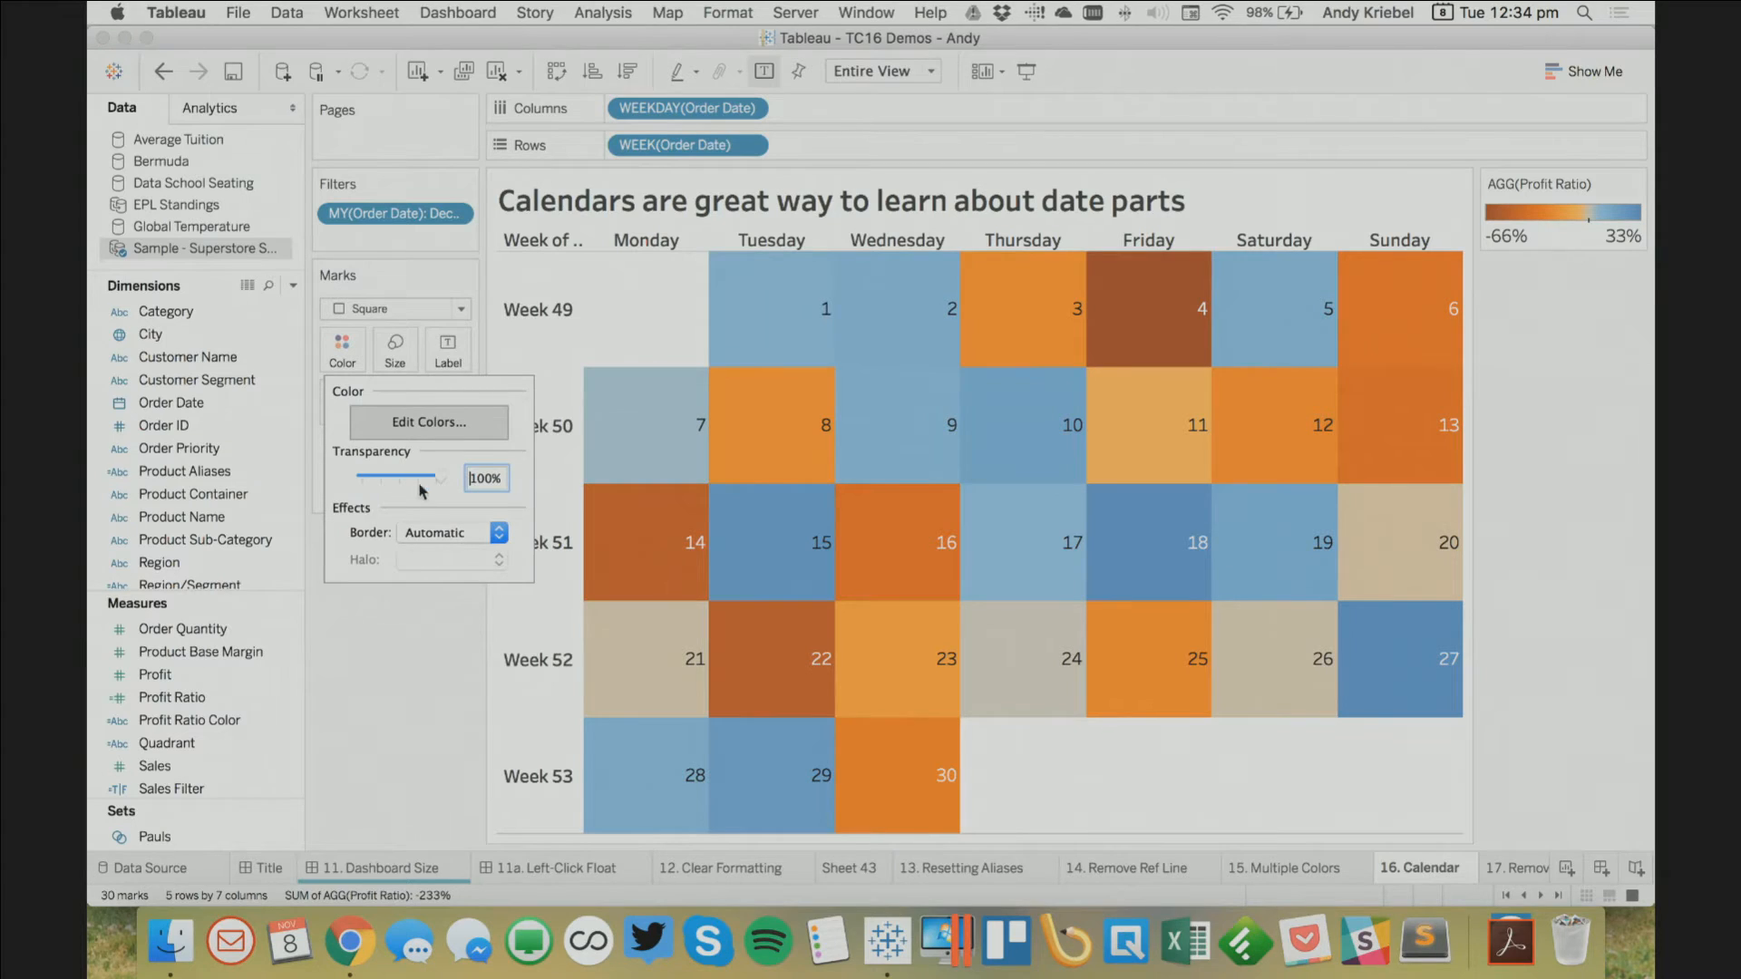
click(453, 533)
click(432, 645)
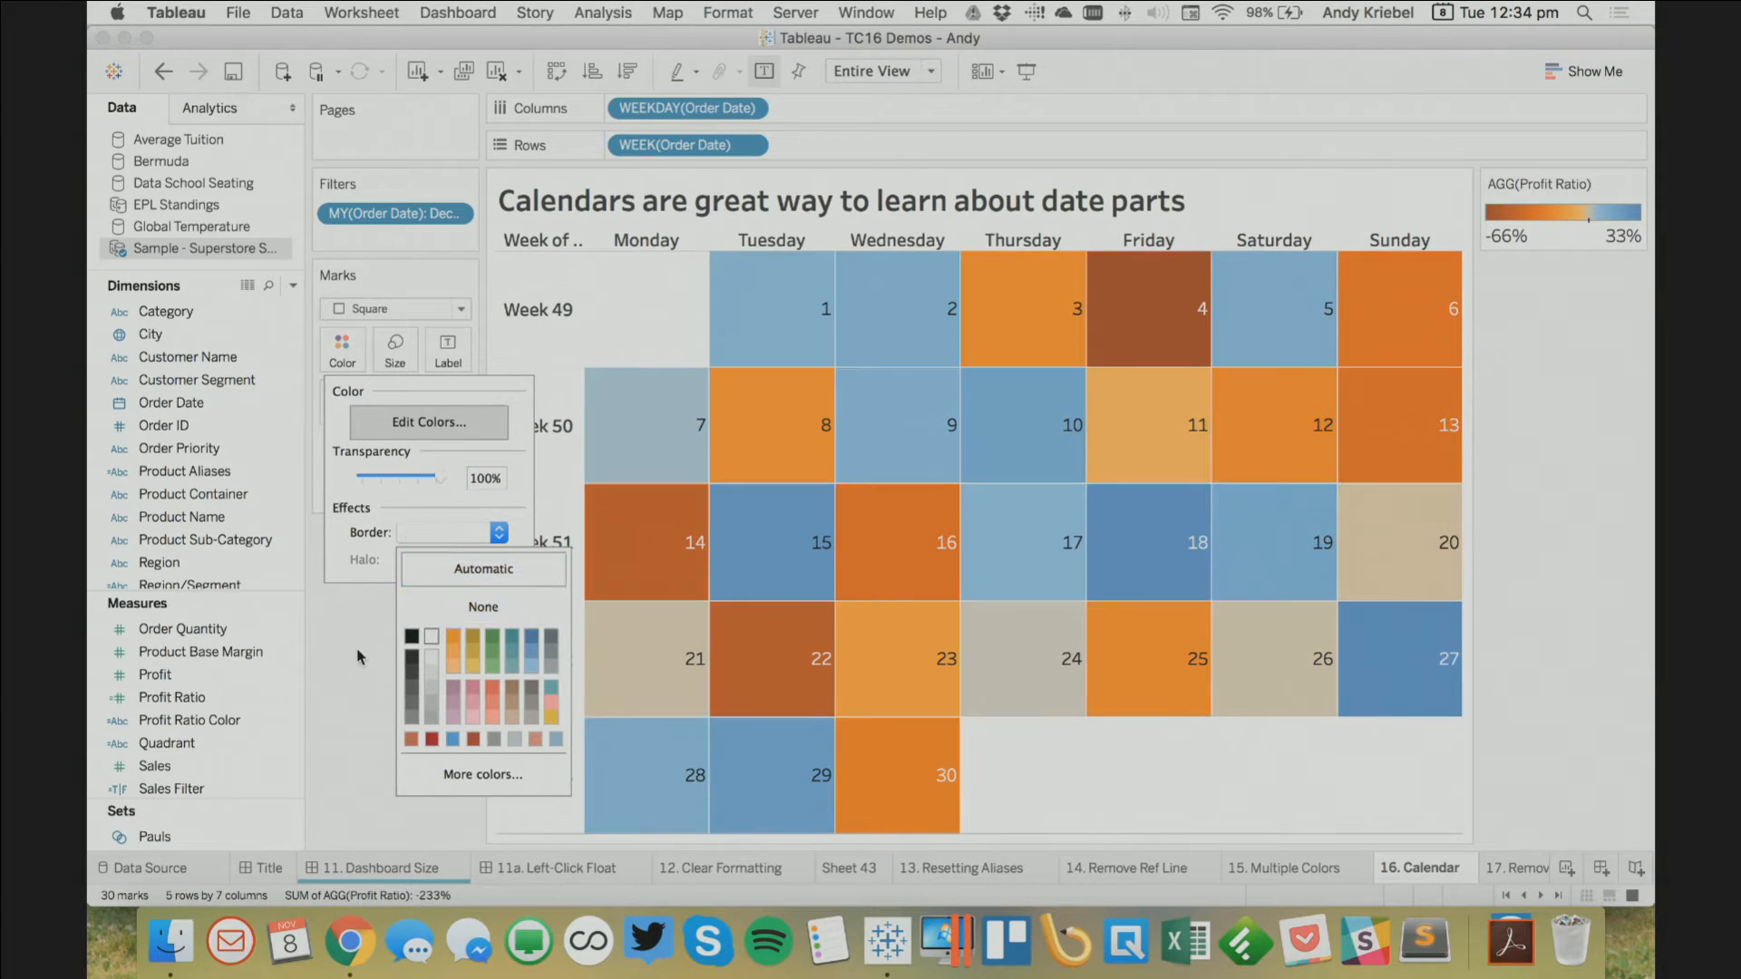
click(363, 660)
Align the day labels horizontally right and vertically top, and hide the header of WEEK(Order Date)
click(448, 354)
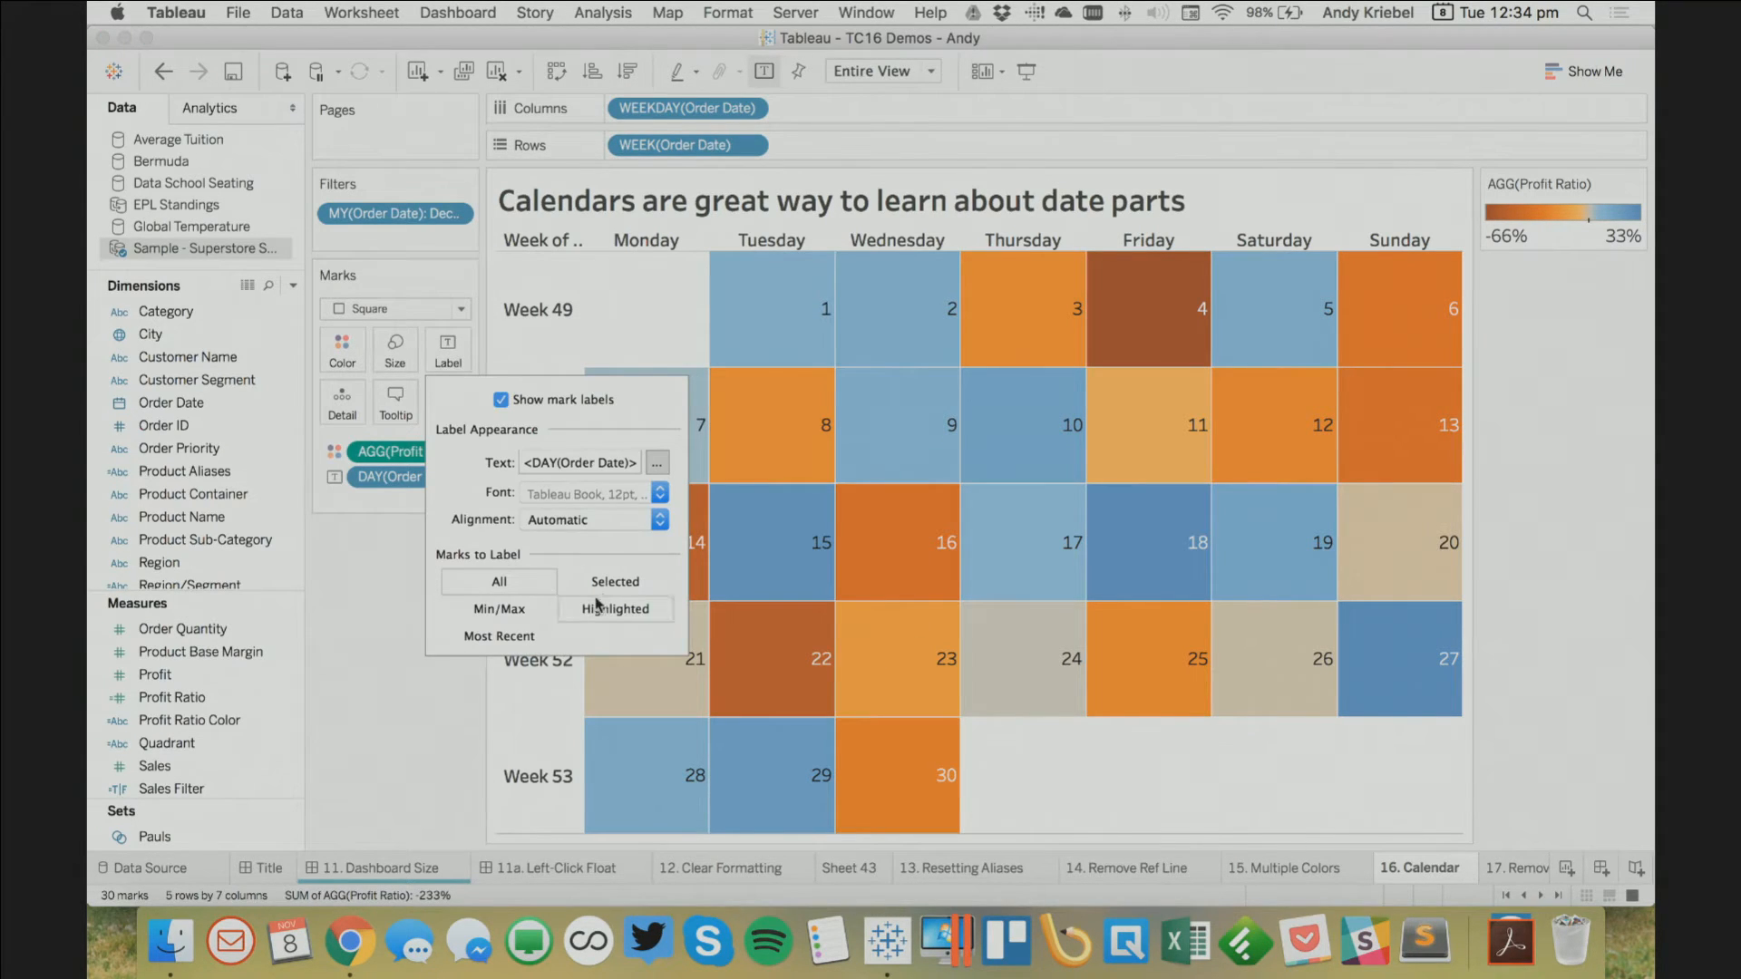
click(582, 522)
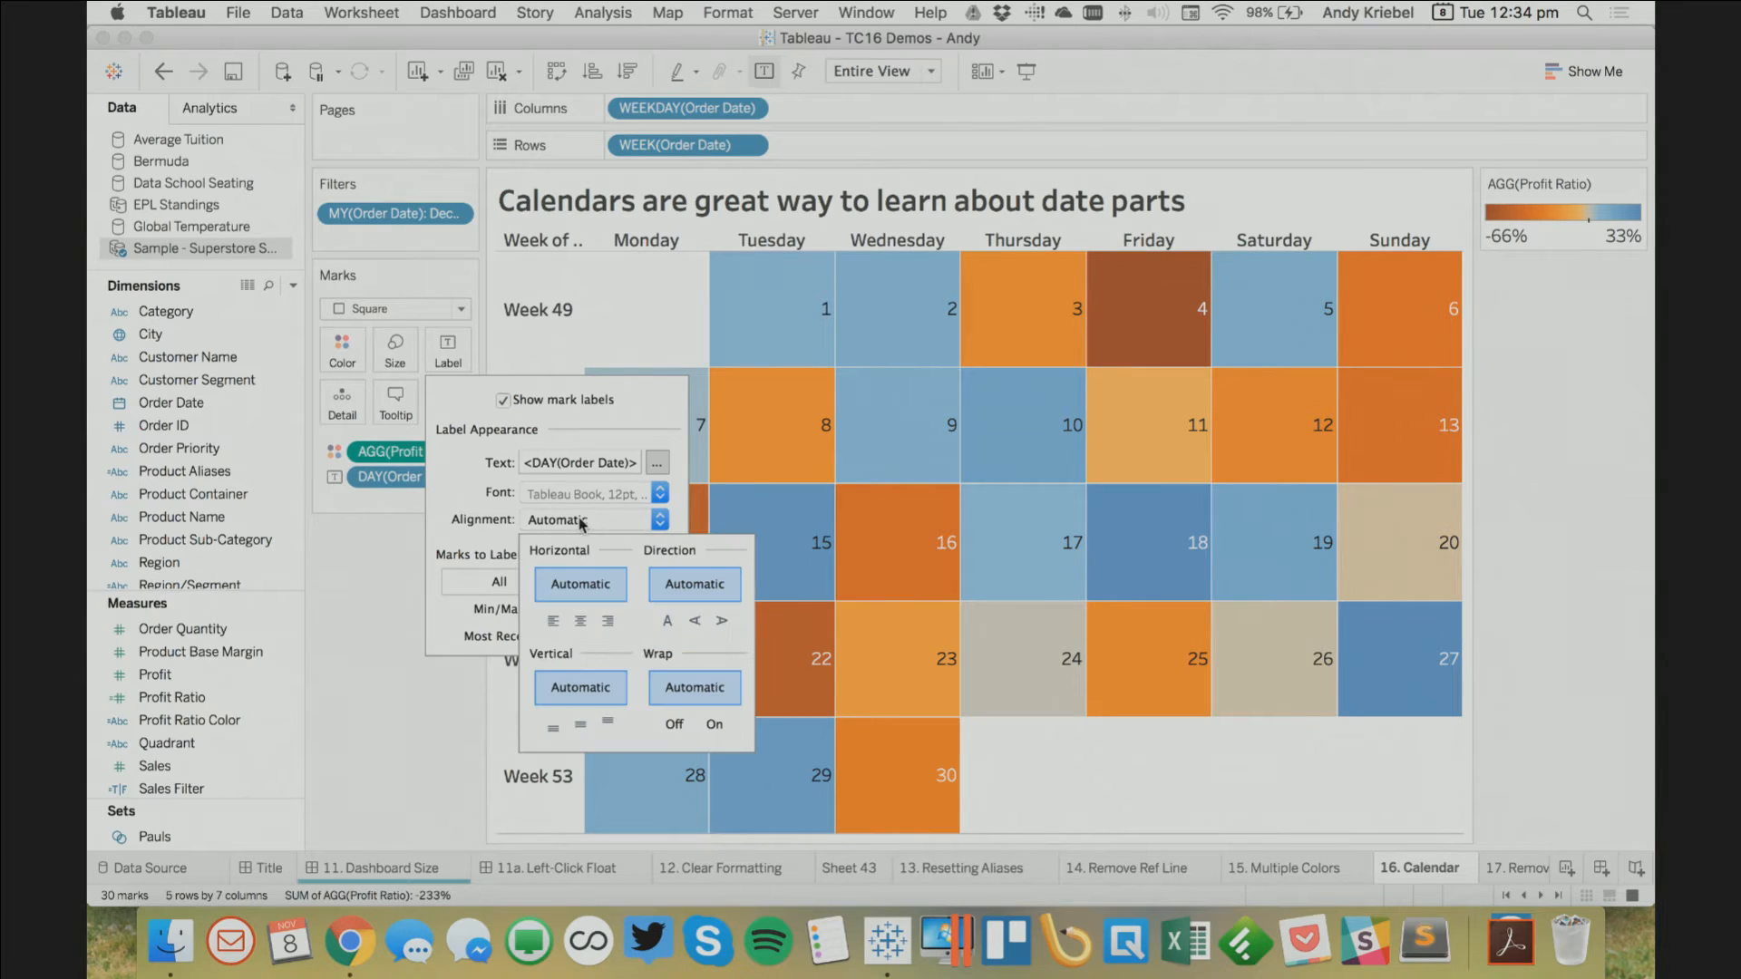
click(608, 621)
click(608, 722)
click(432, 737)
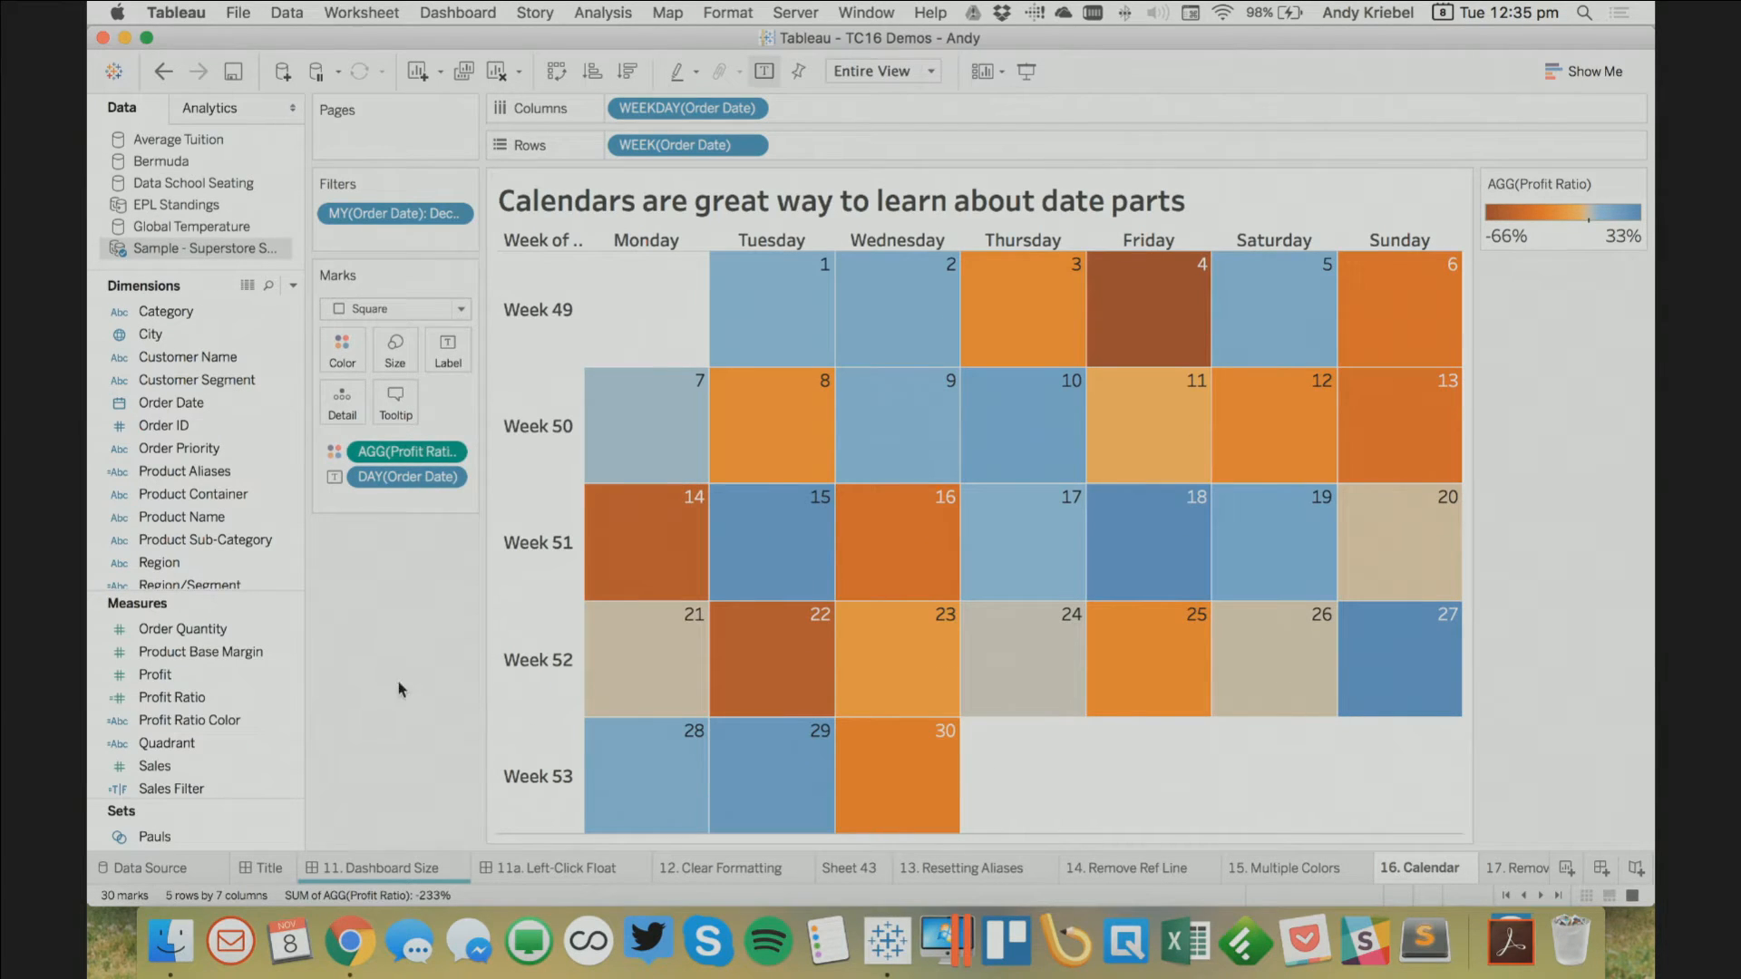
click(751, 146)
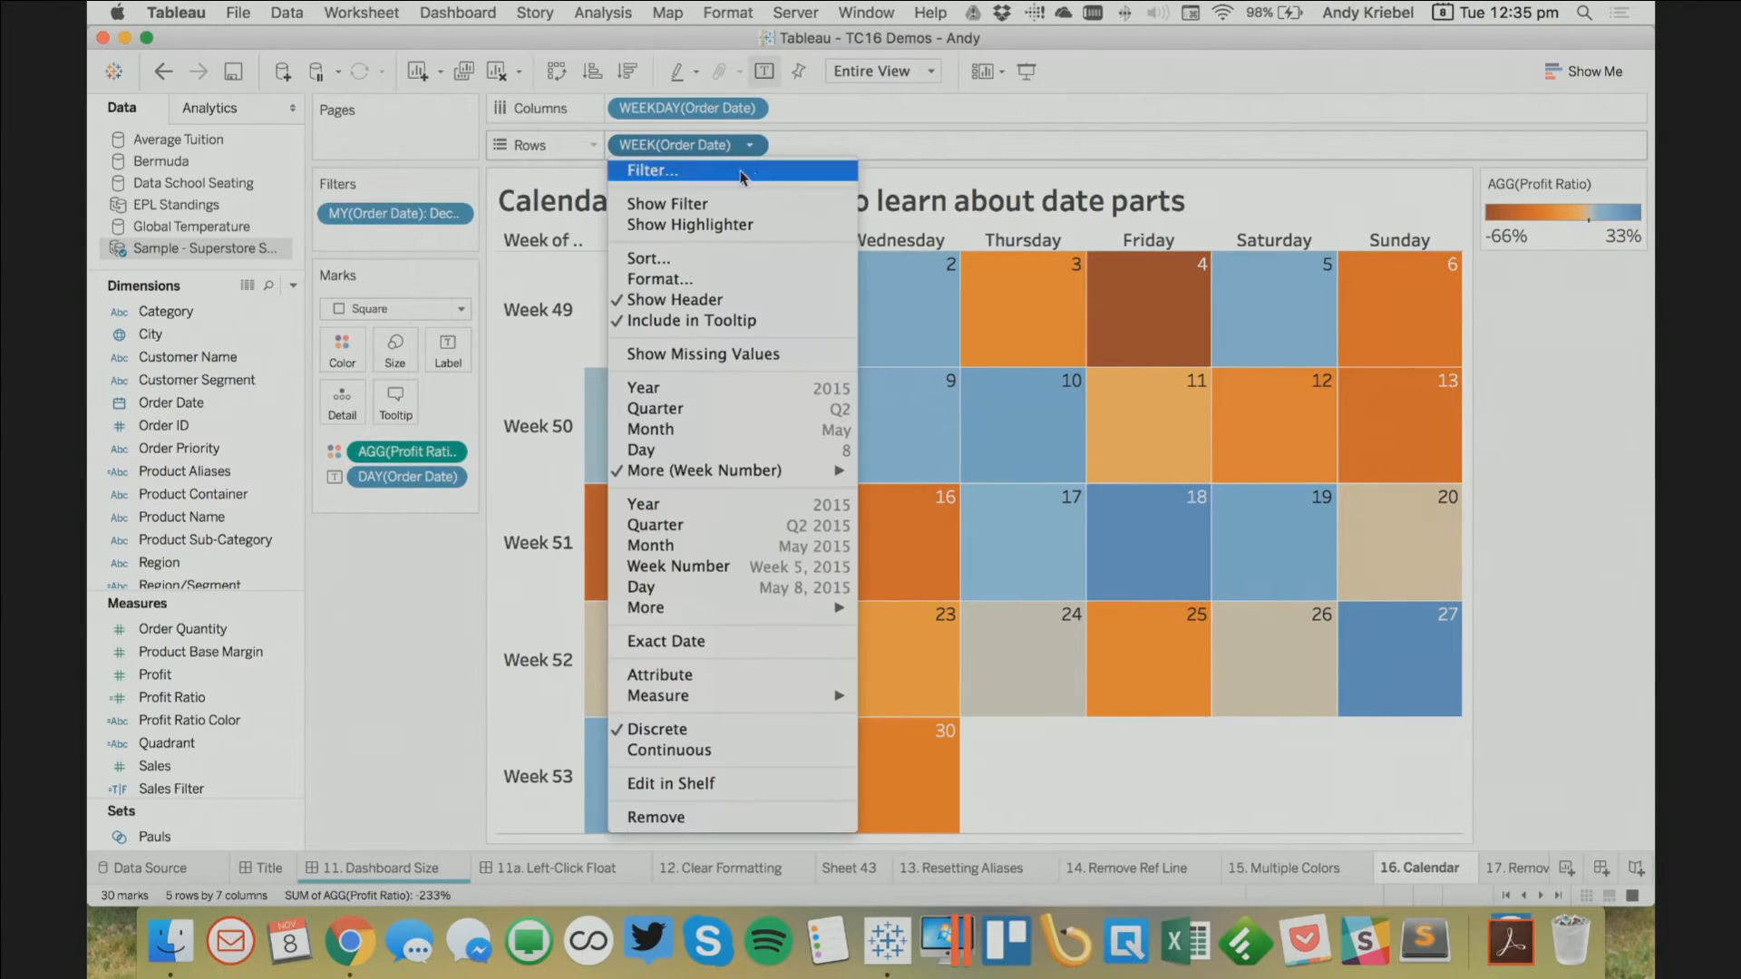
click(694, 299)
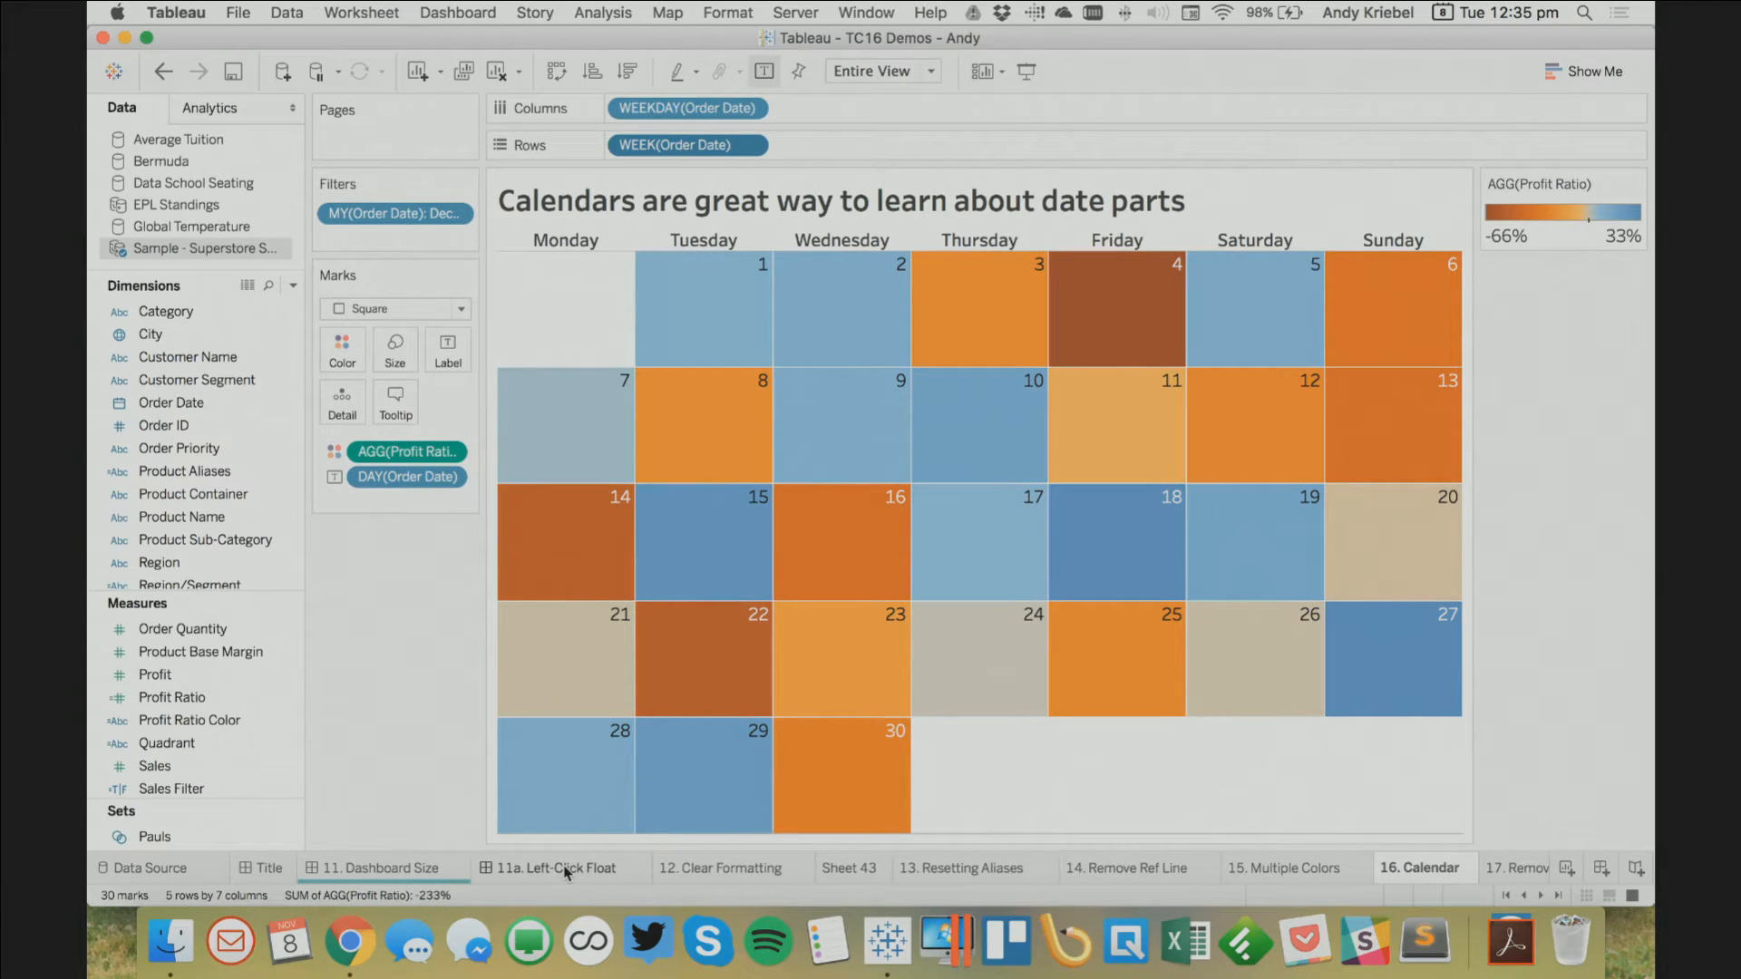
Open the "17. Remove from Tooltip" sheet and review the calendar's tooltip and its definition
click(1504, 865)
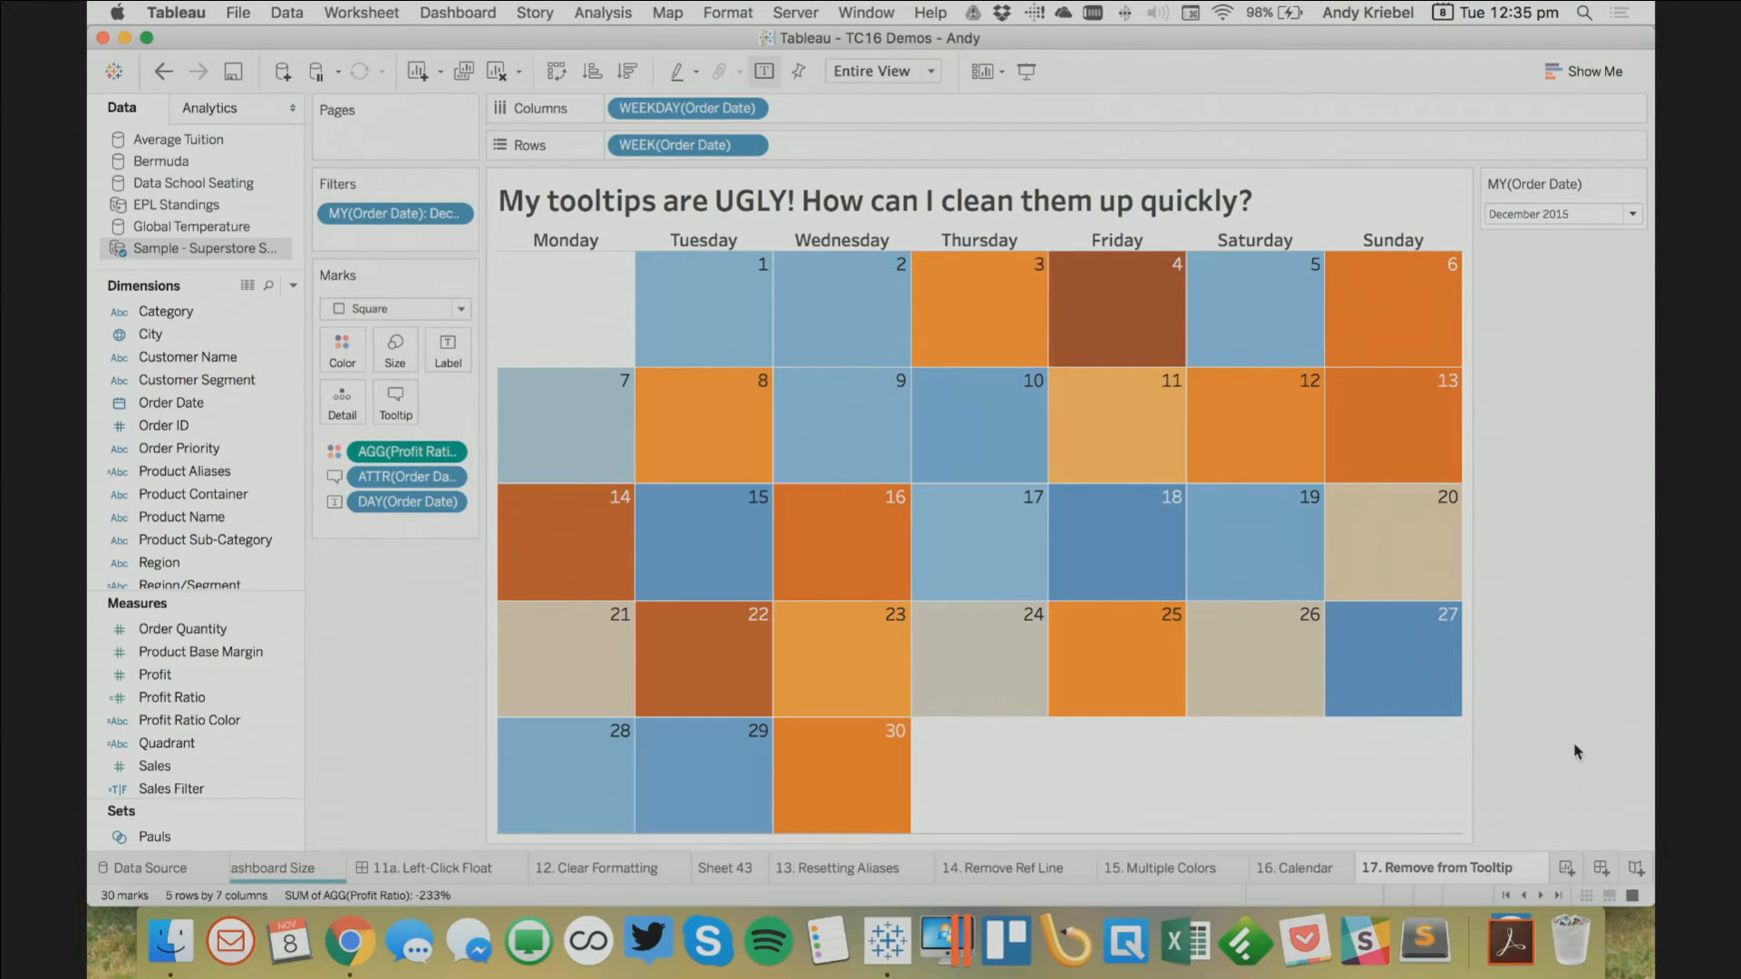
mouse_move(703, 313)
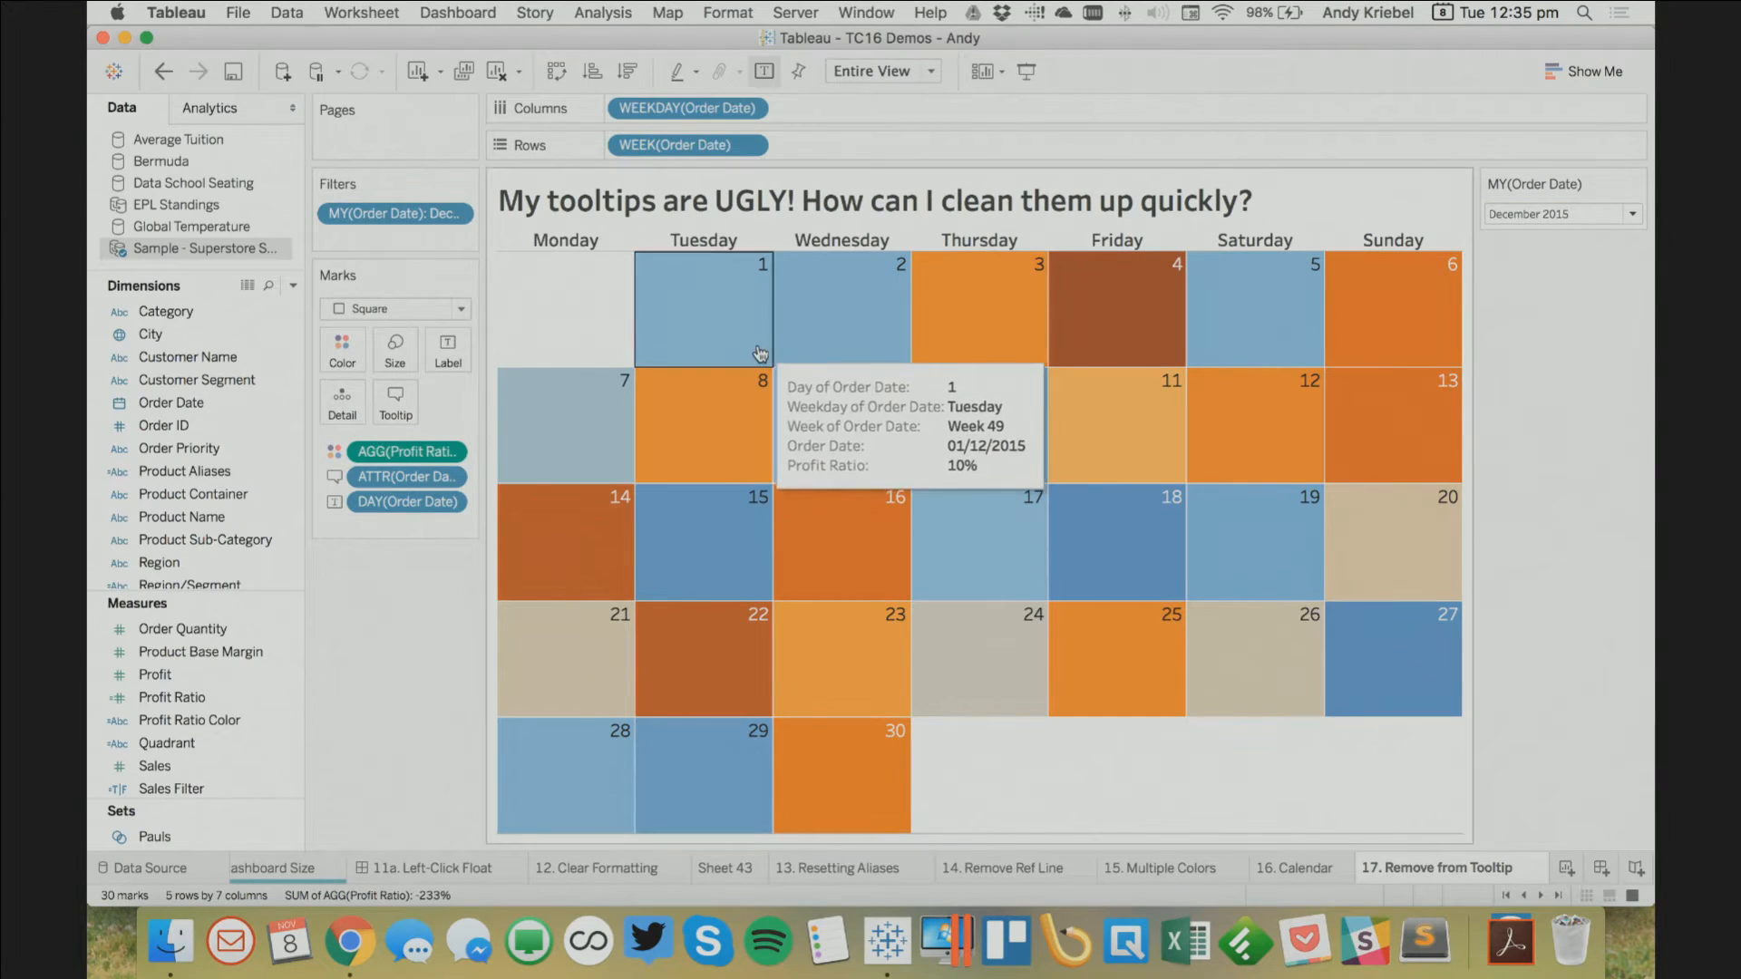
click(397, 402)
click(1213, 746)
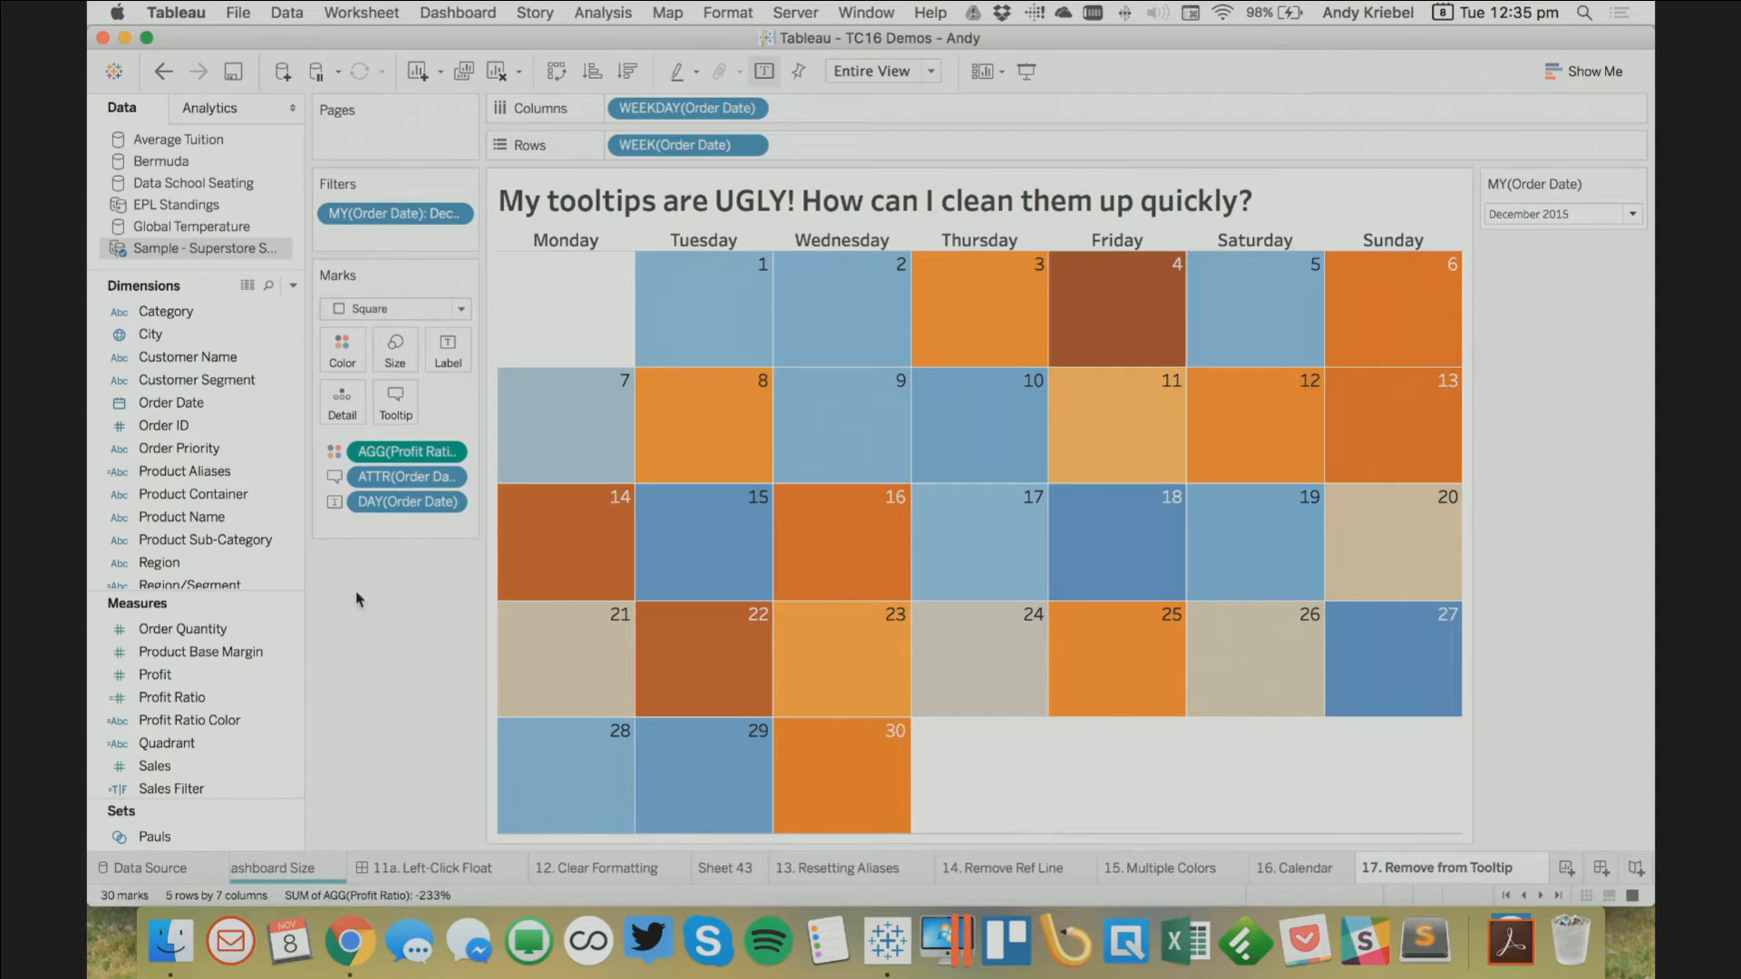
Exclude DAY(Order Date), WEEKDAY(Order Date) and WEEK(Order Date) from the calendar's tooltip
right_click(448, 505)
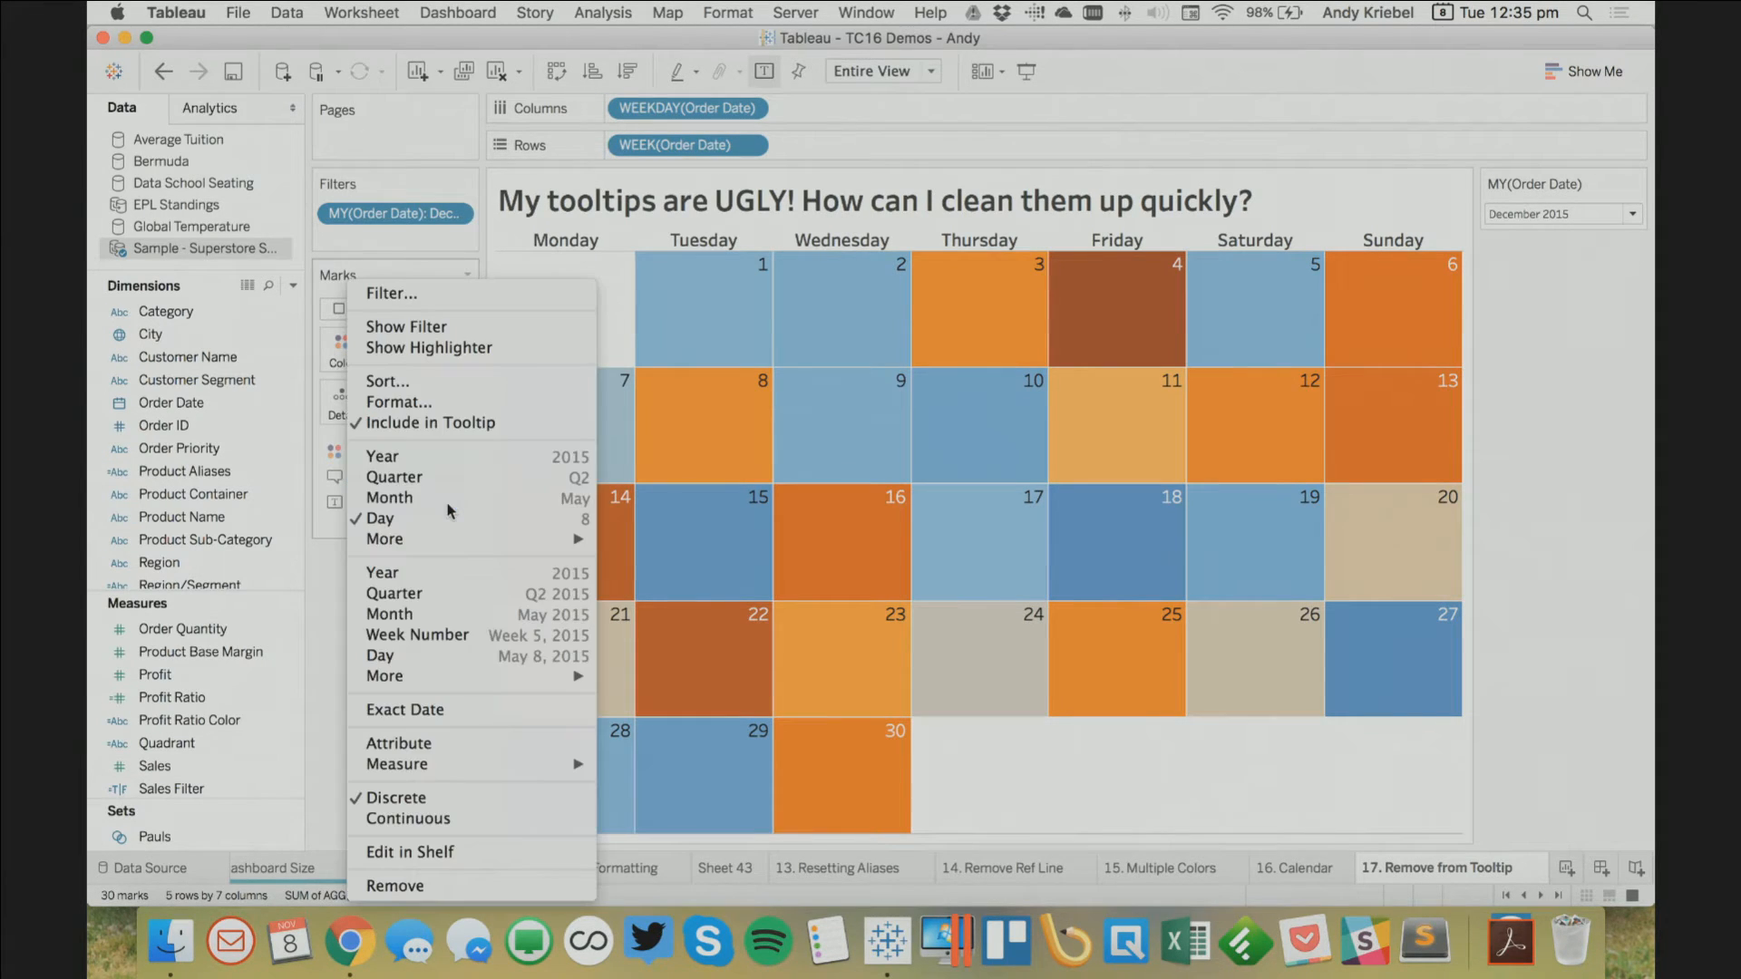
click(431, 424)
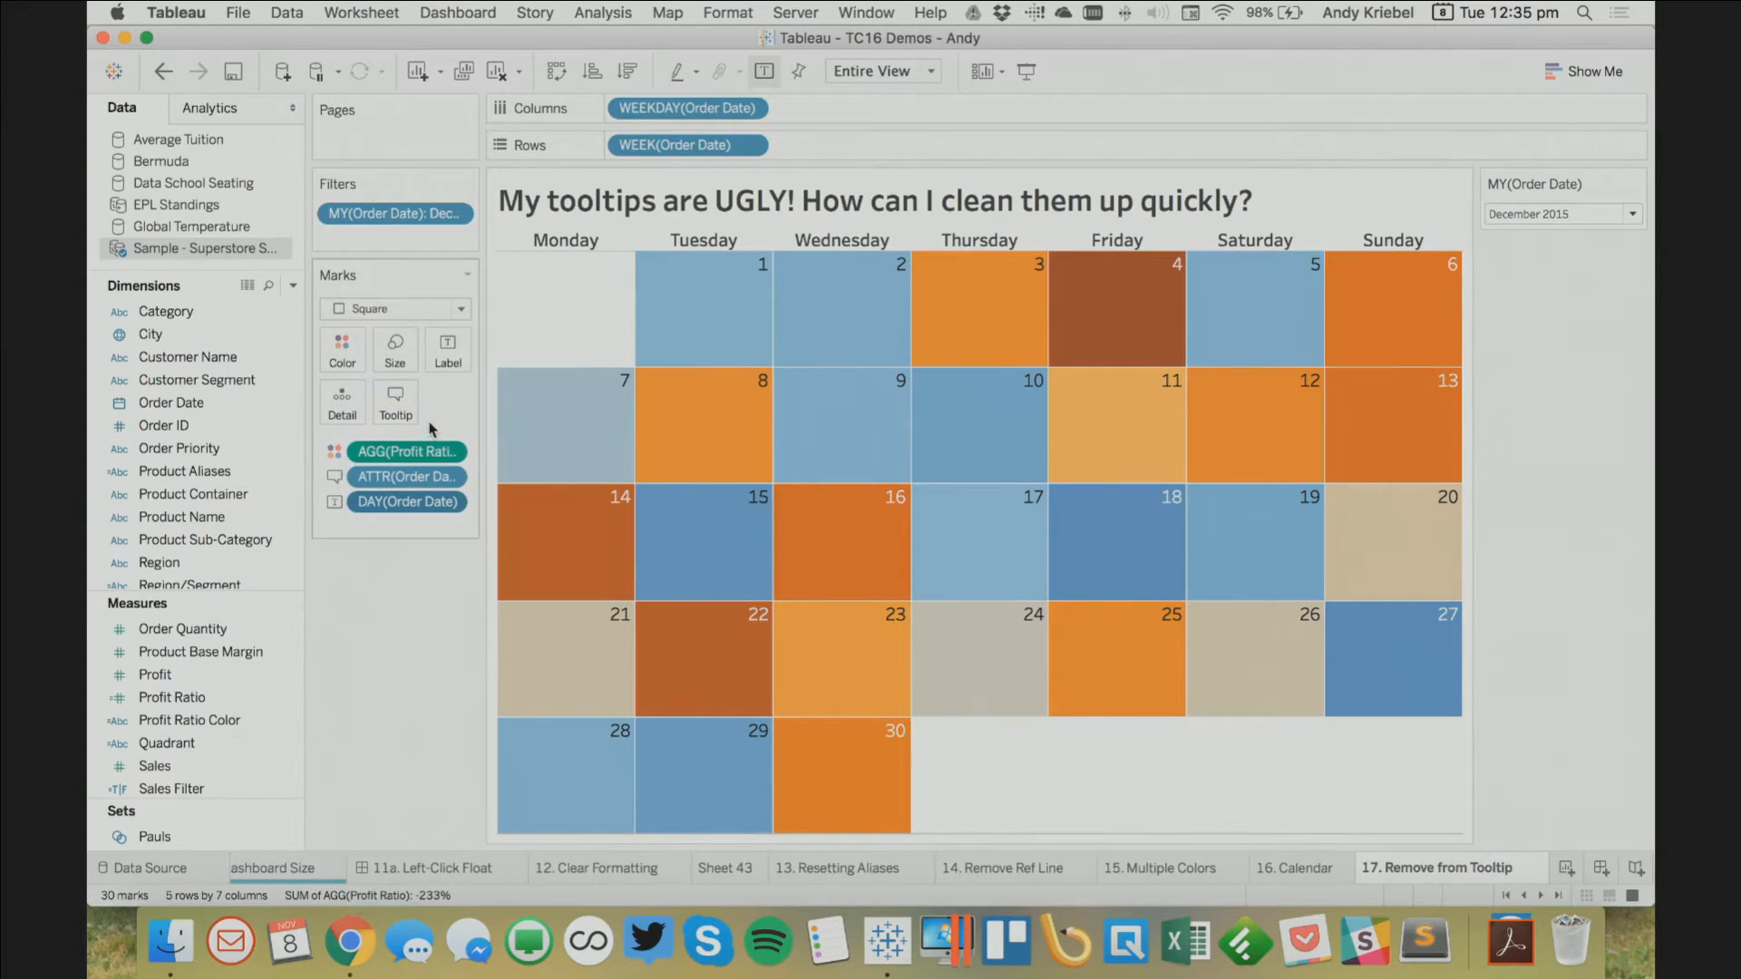
click(745, 109)
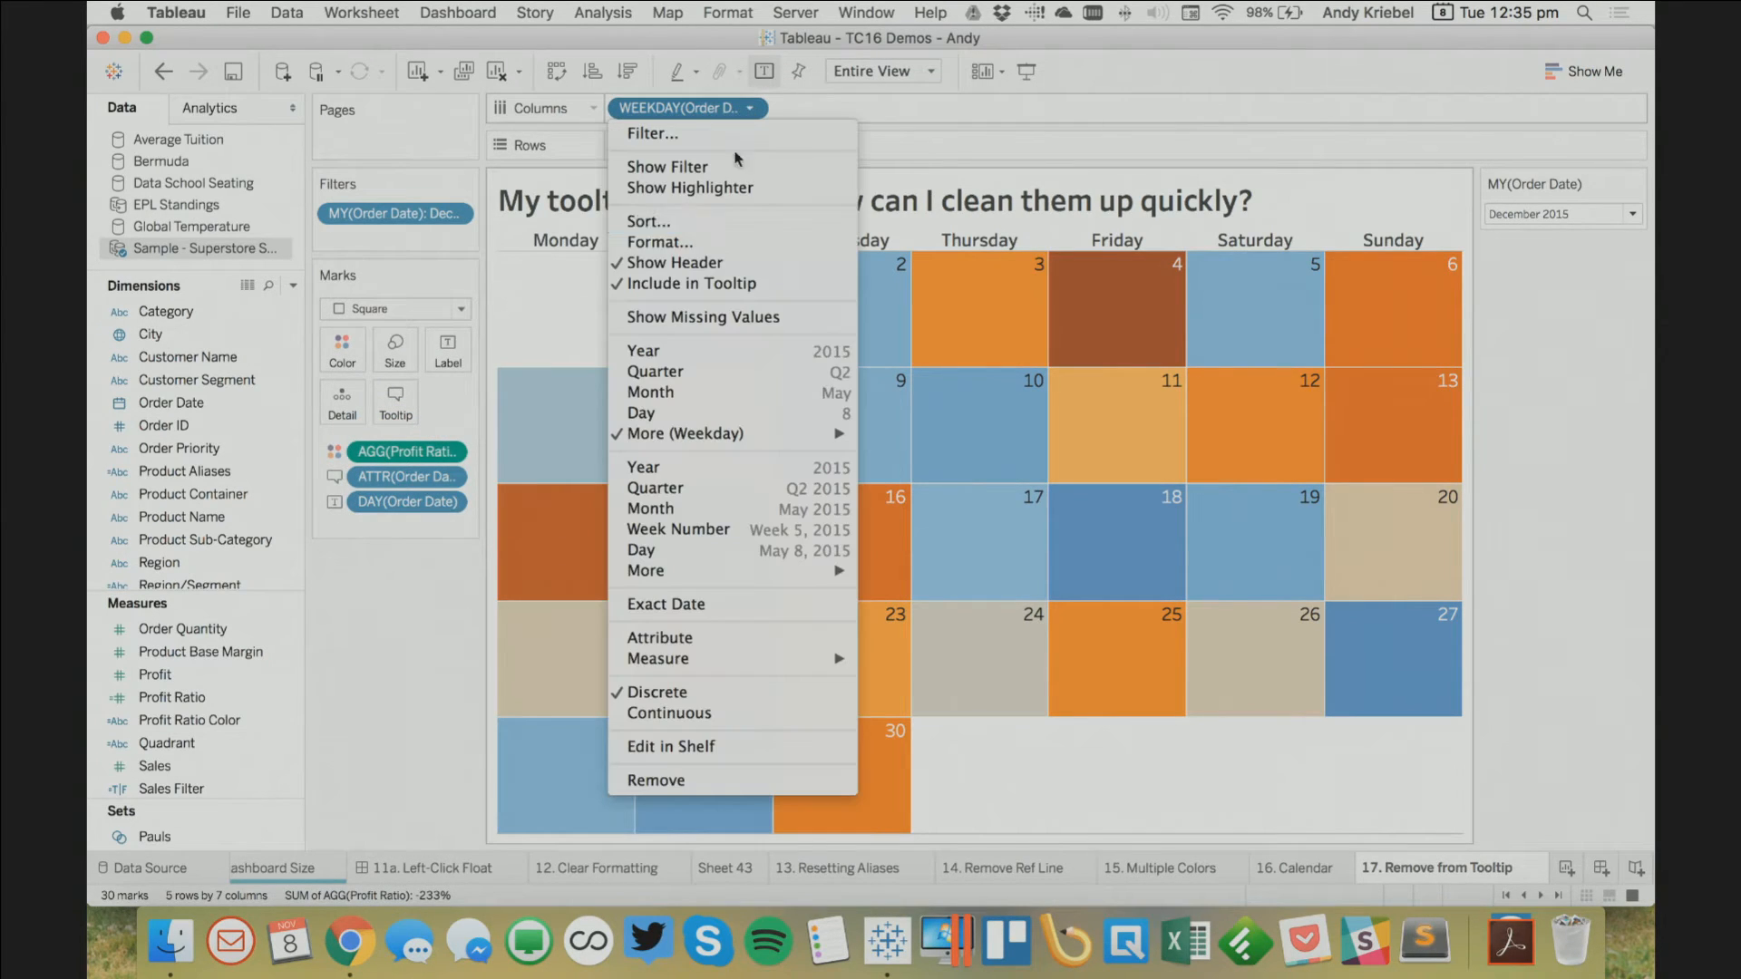
click(735, 285)
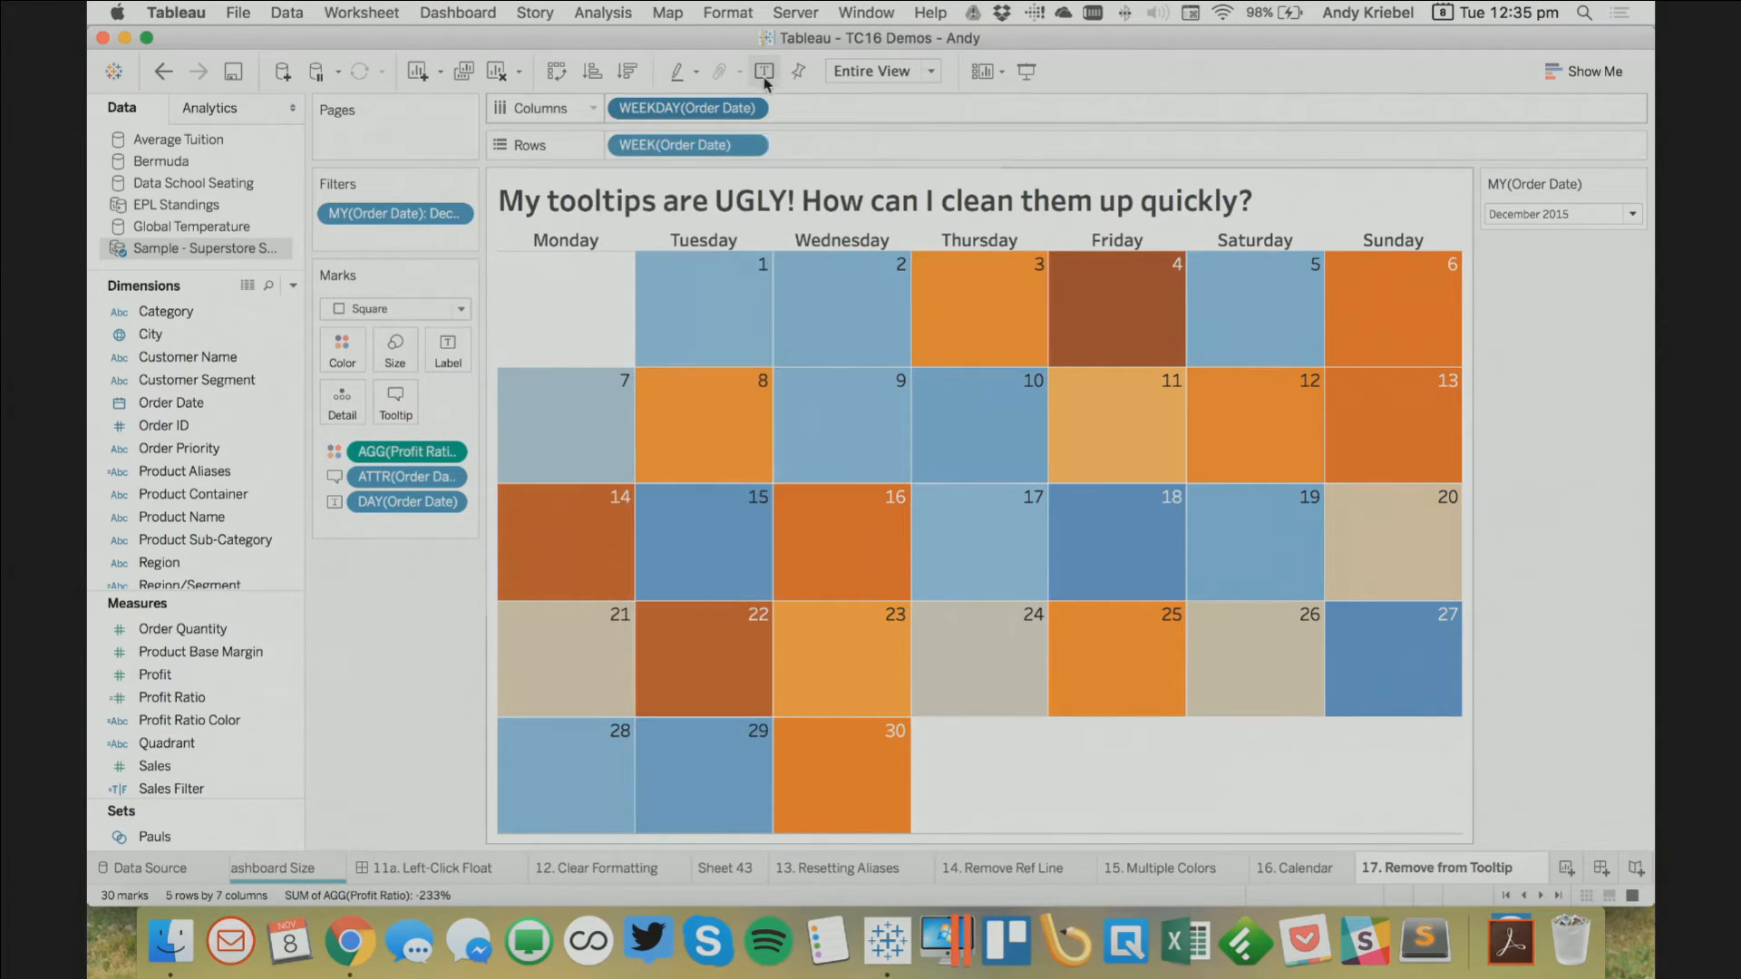
click(749, 145)
click(730, 323)
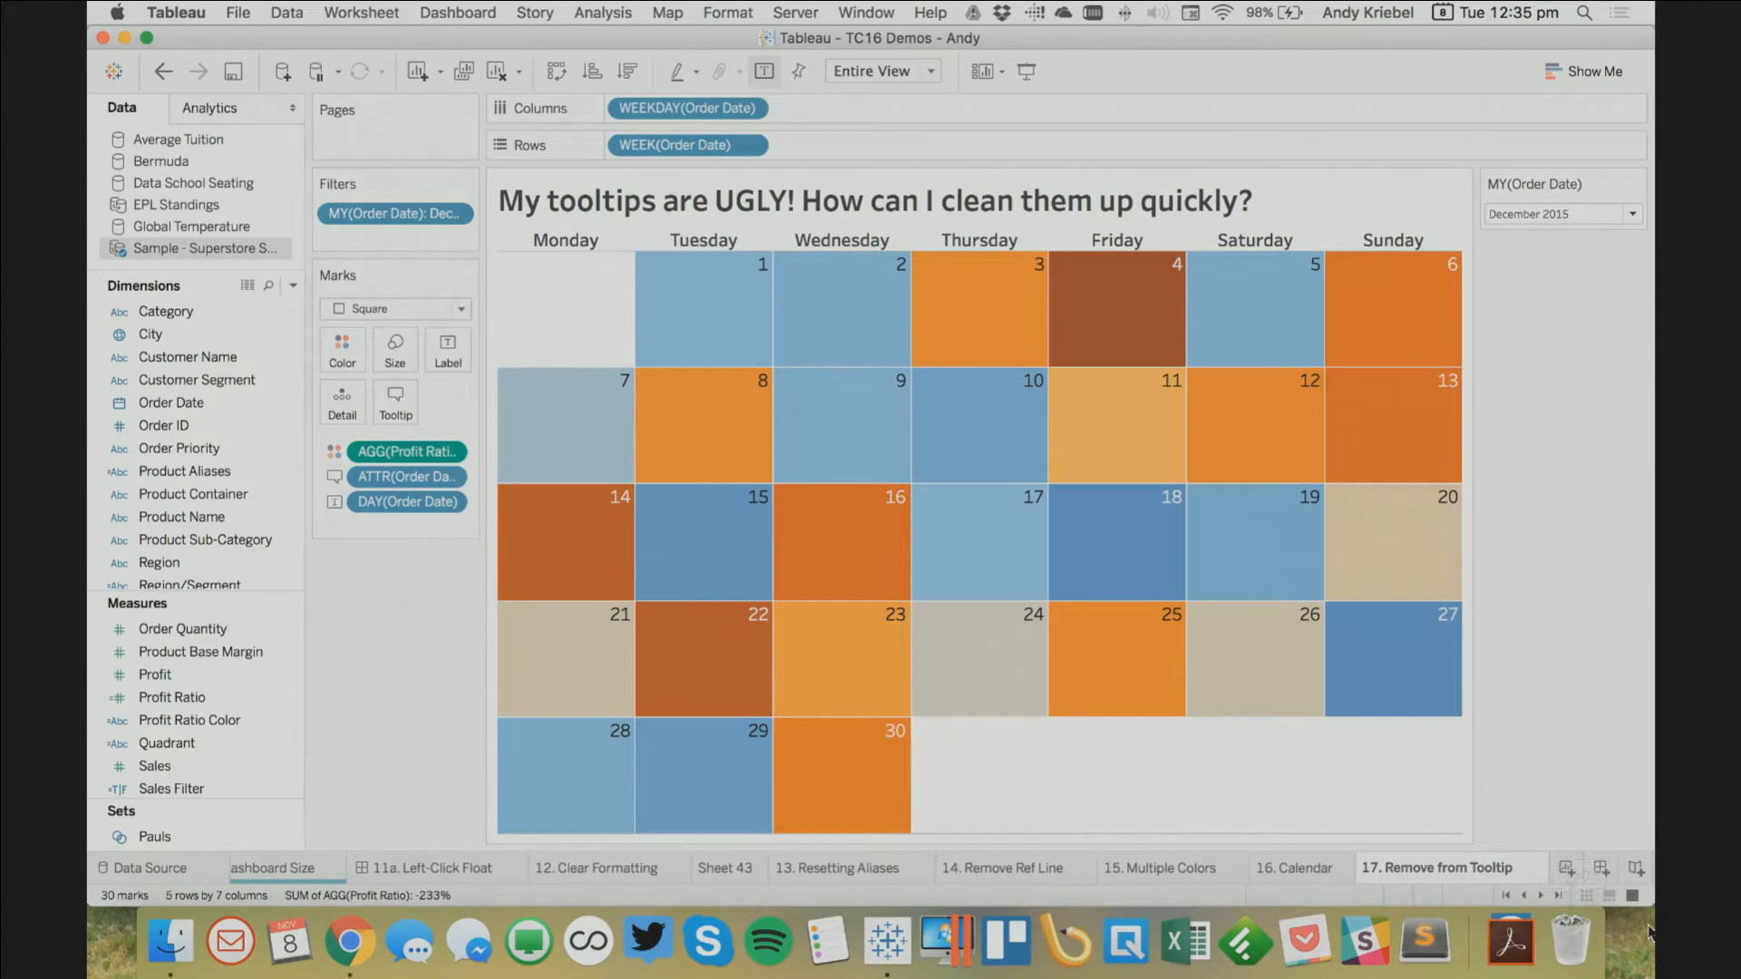
On the "18. Donut Charts" sheet, create an ad hoc AVG(0) calculation and place it on the columns after Measure Values
click(1541, 896)
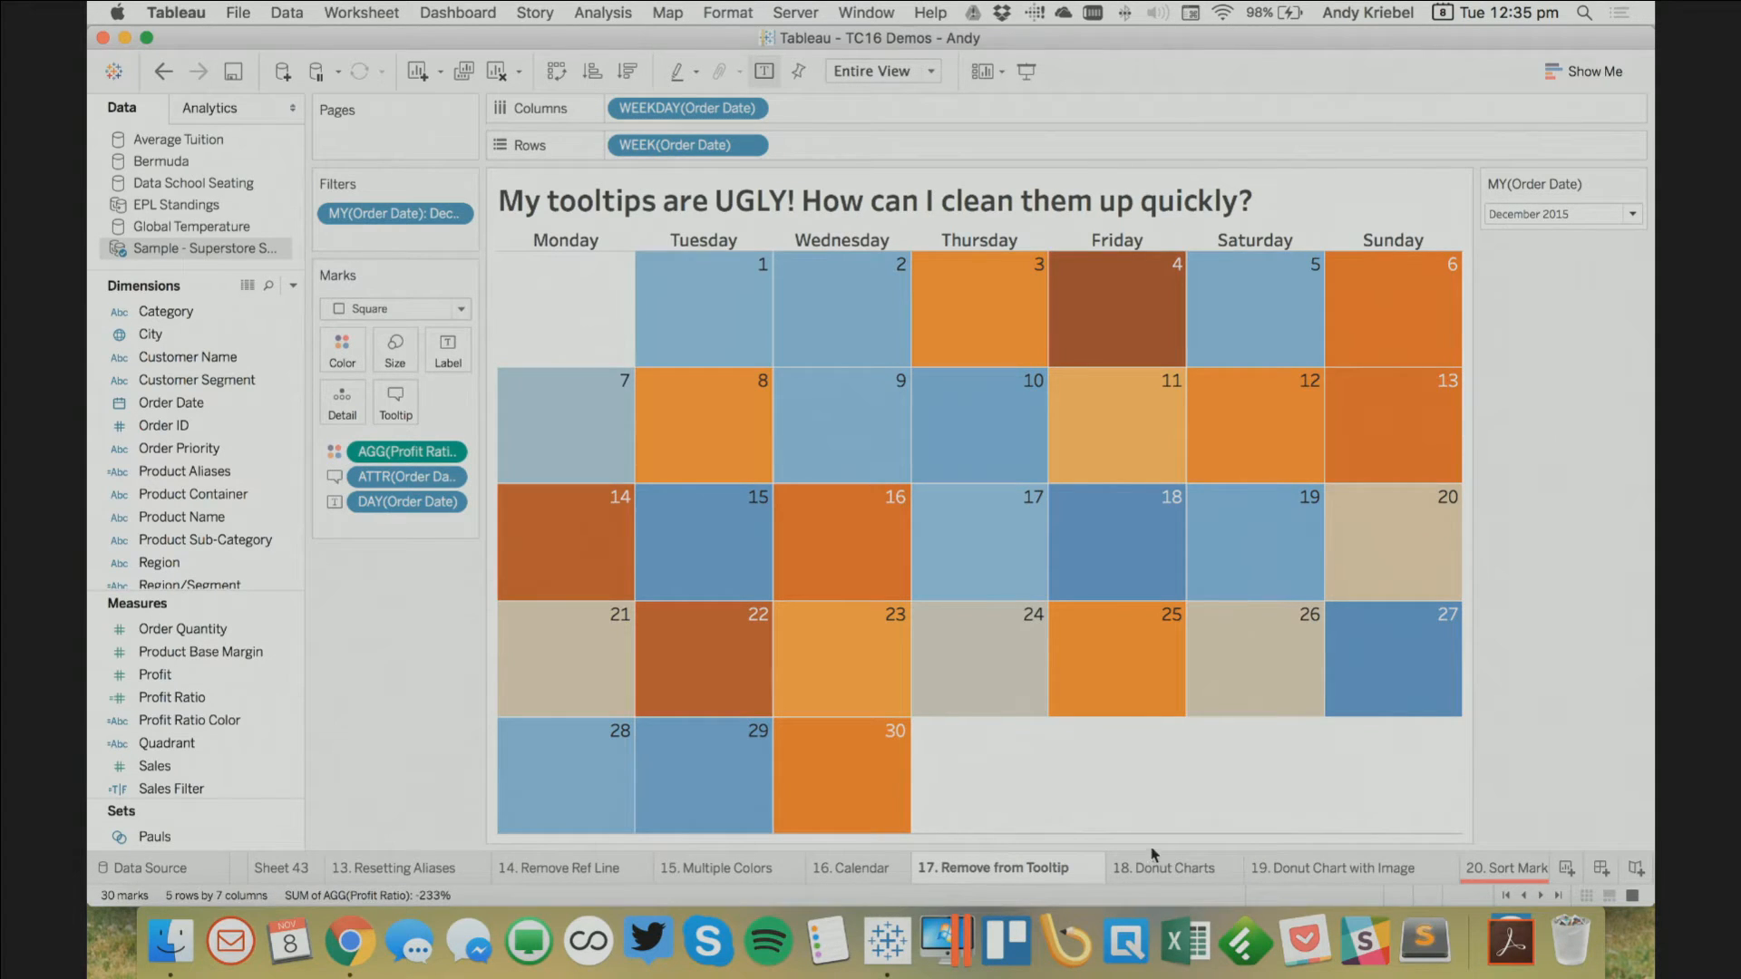
click(1164, 868)
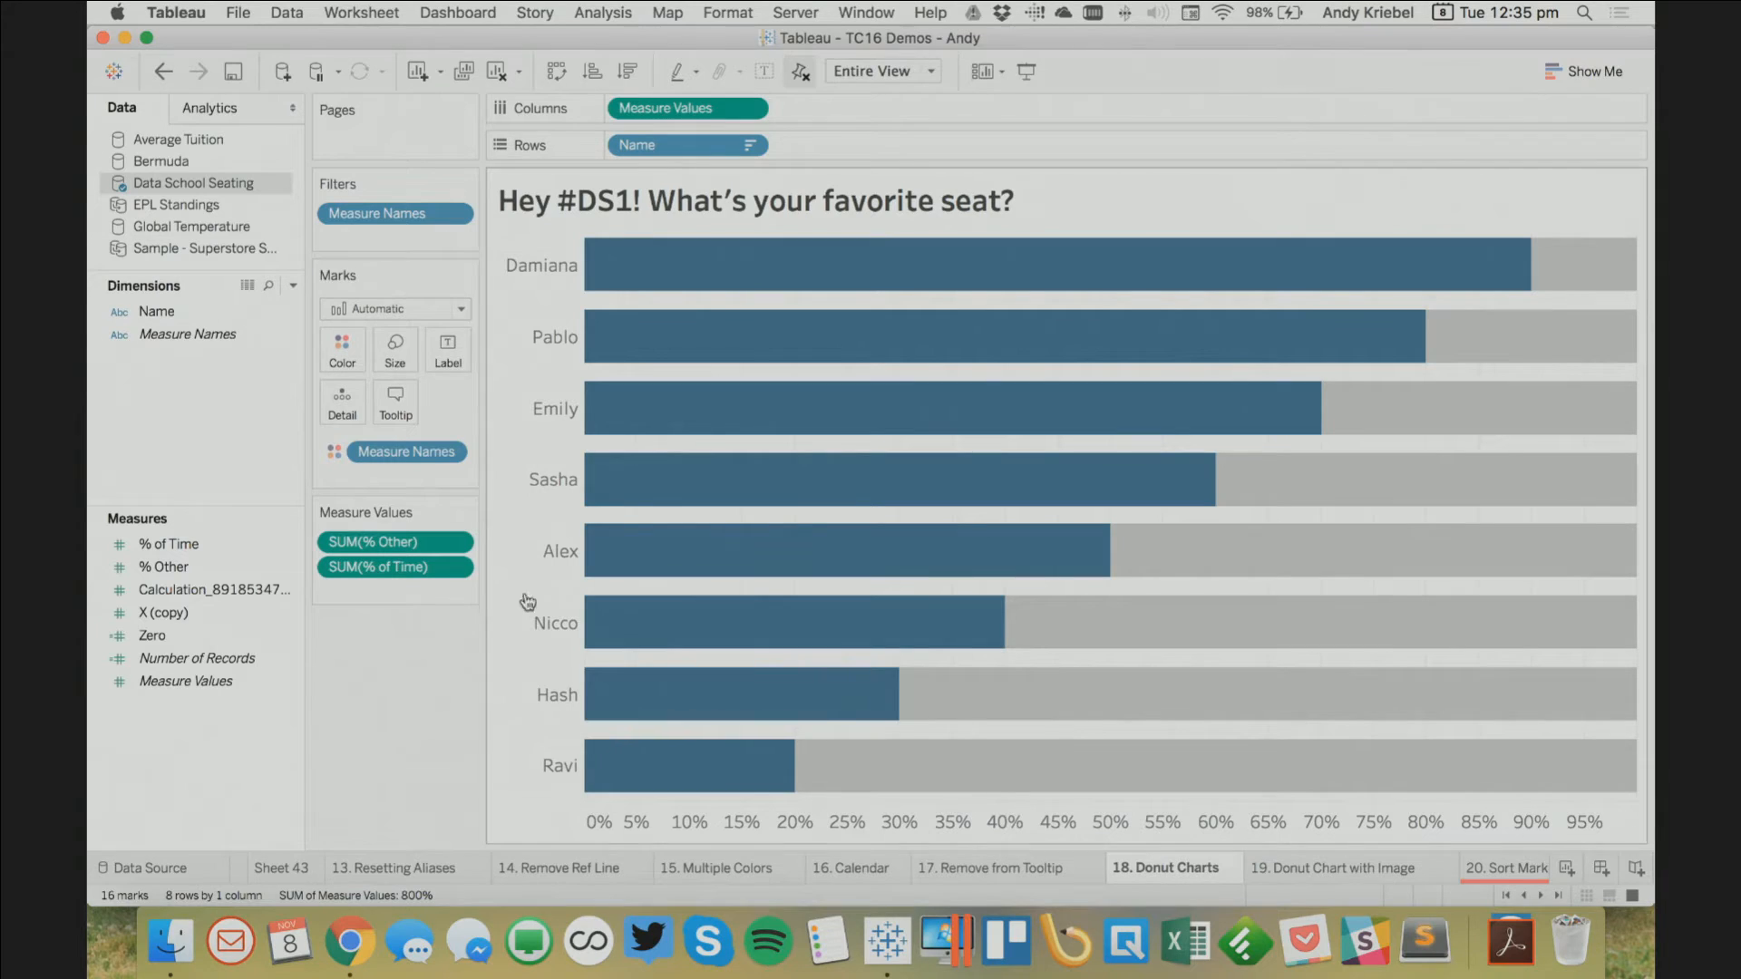
double_click(923, 147)
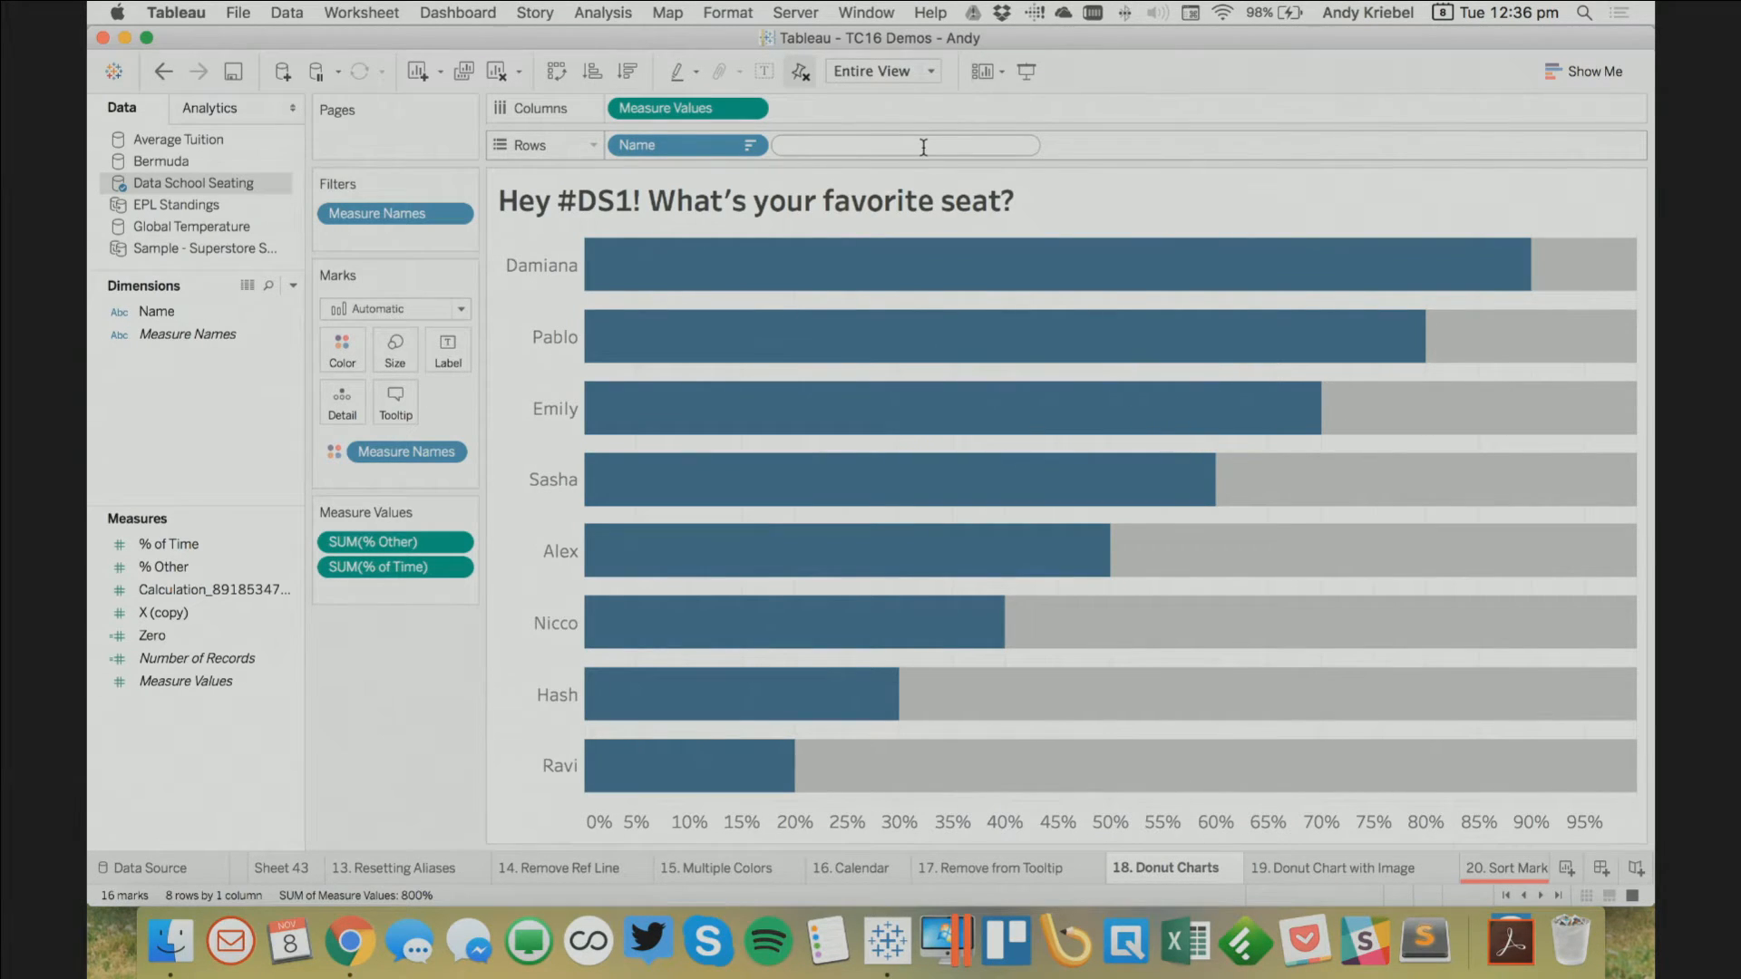
text(AVG(0))
key(Return)
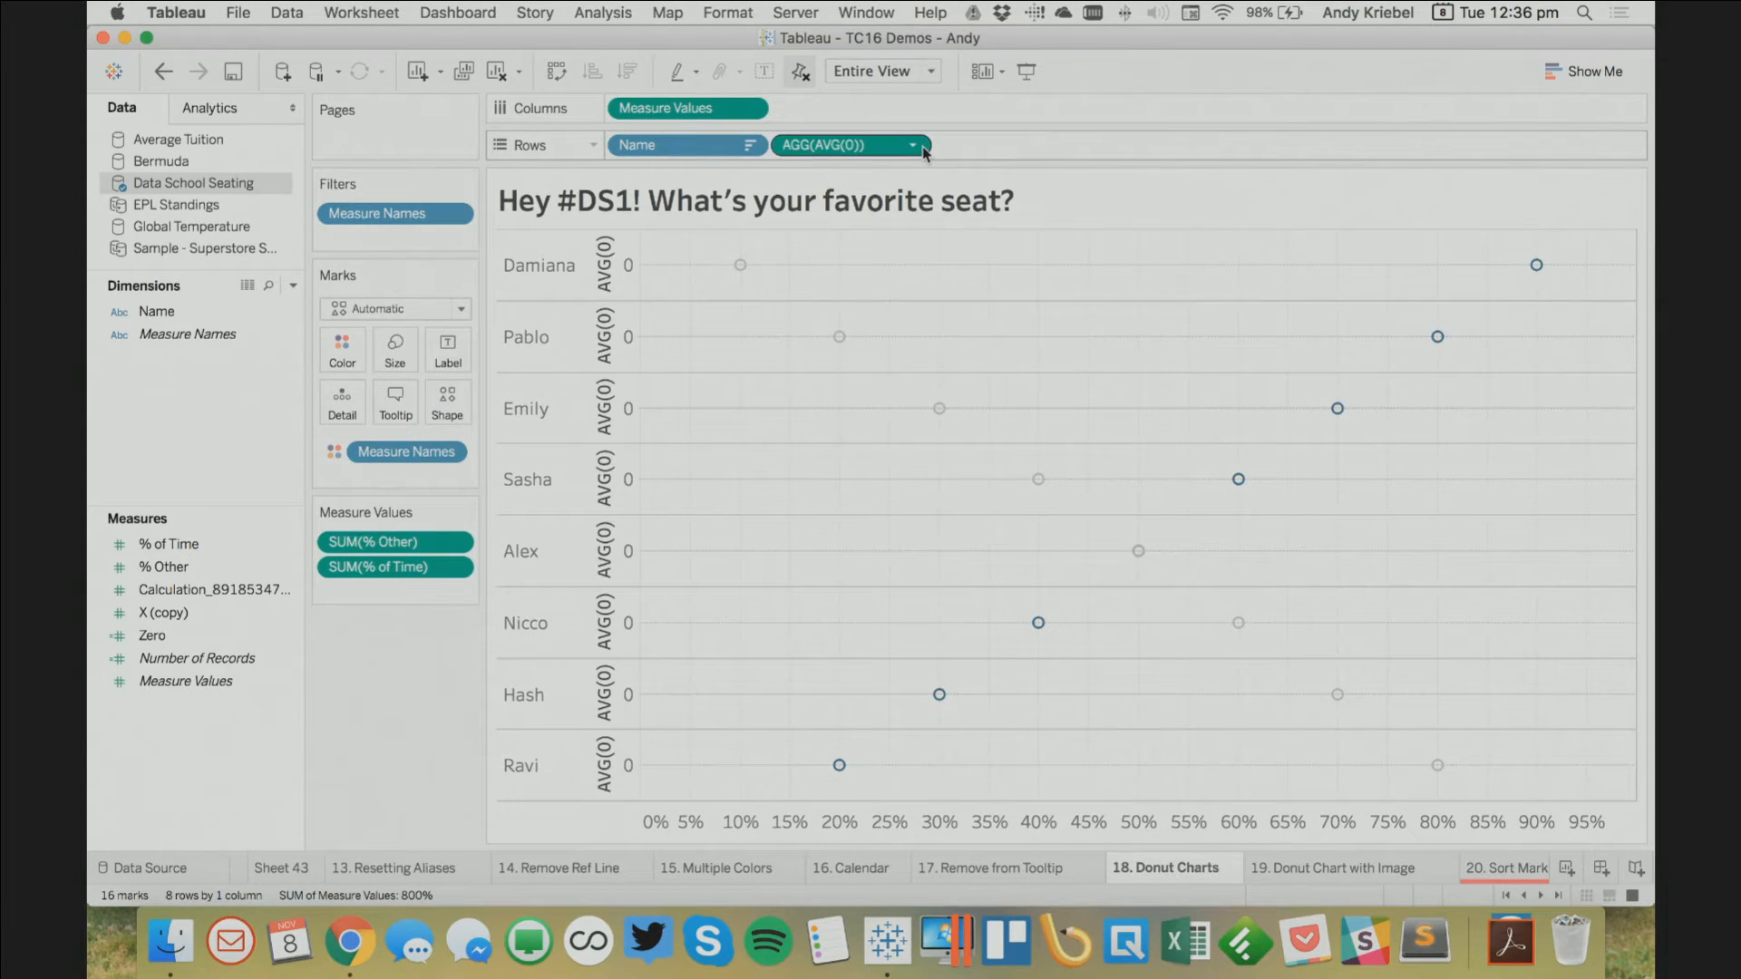
drag(842, 149, 845, 110)
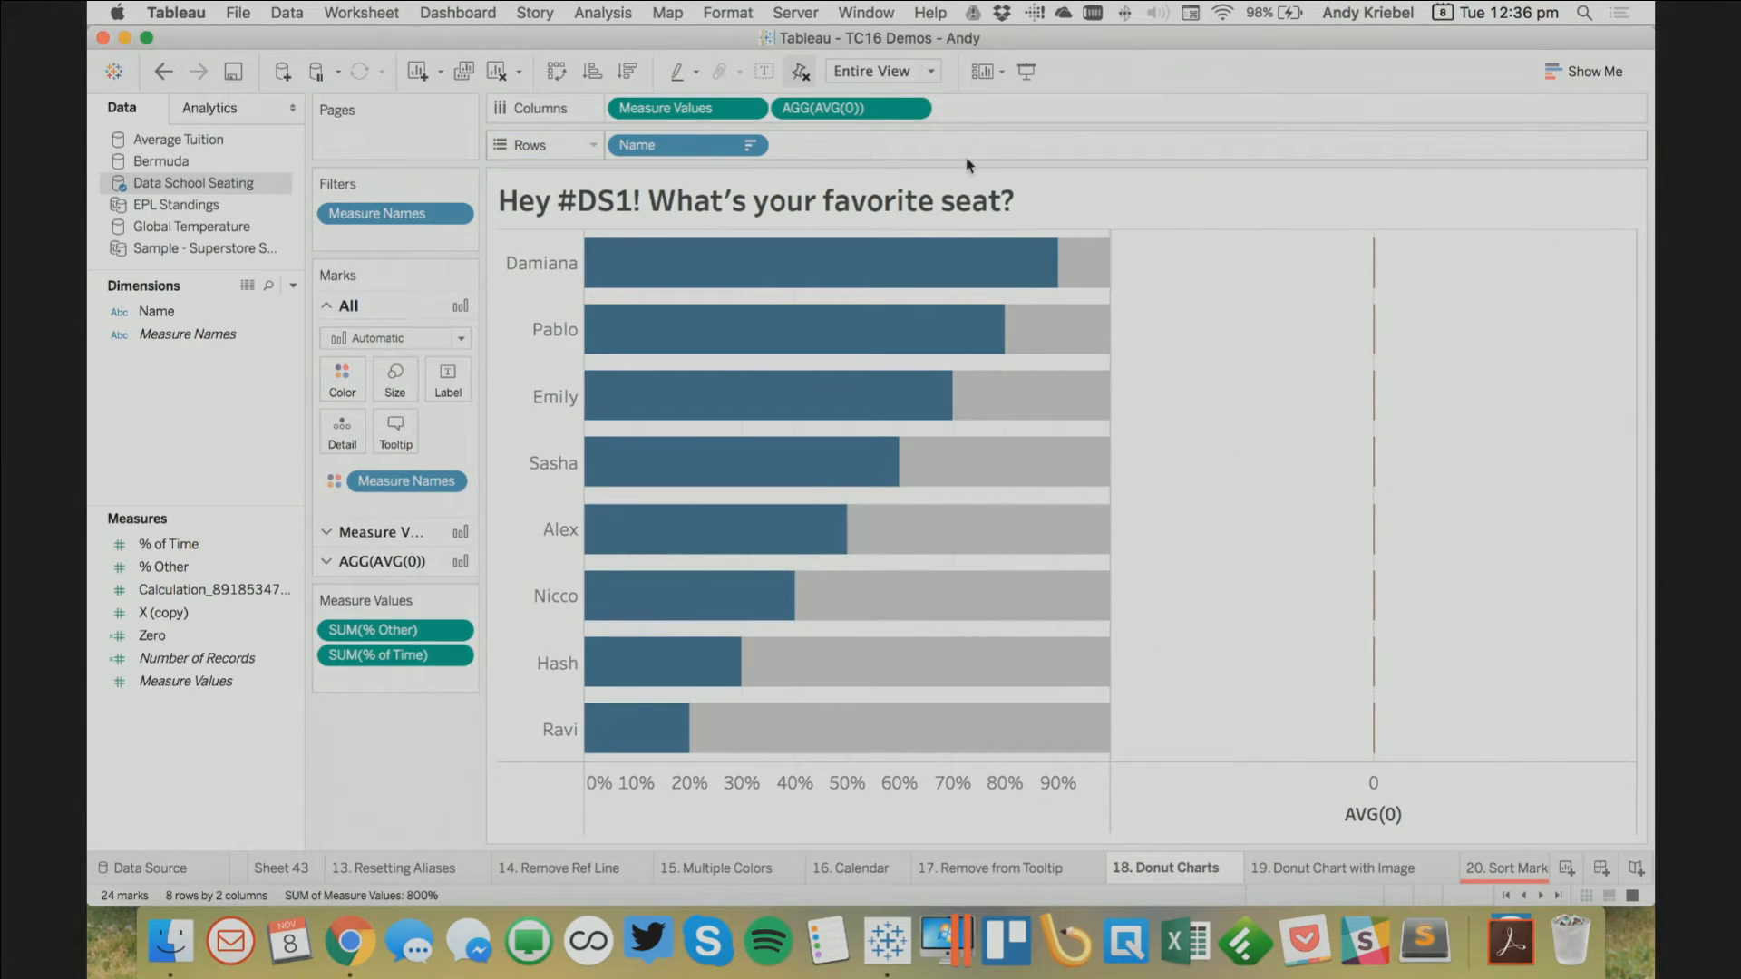
Turn the AVG(0) marks into pies with Measure Values moved to the angle, and swap the rows and columns
click(405, 561)
click(396, 396)
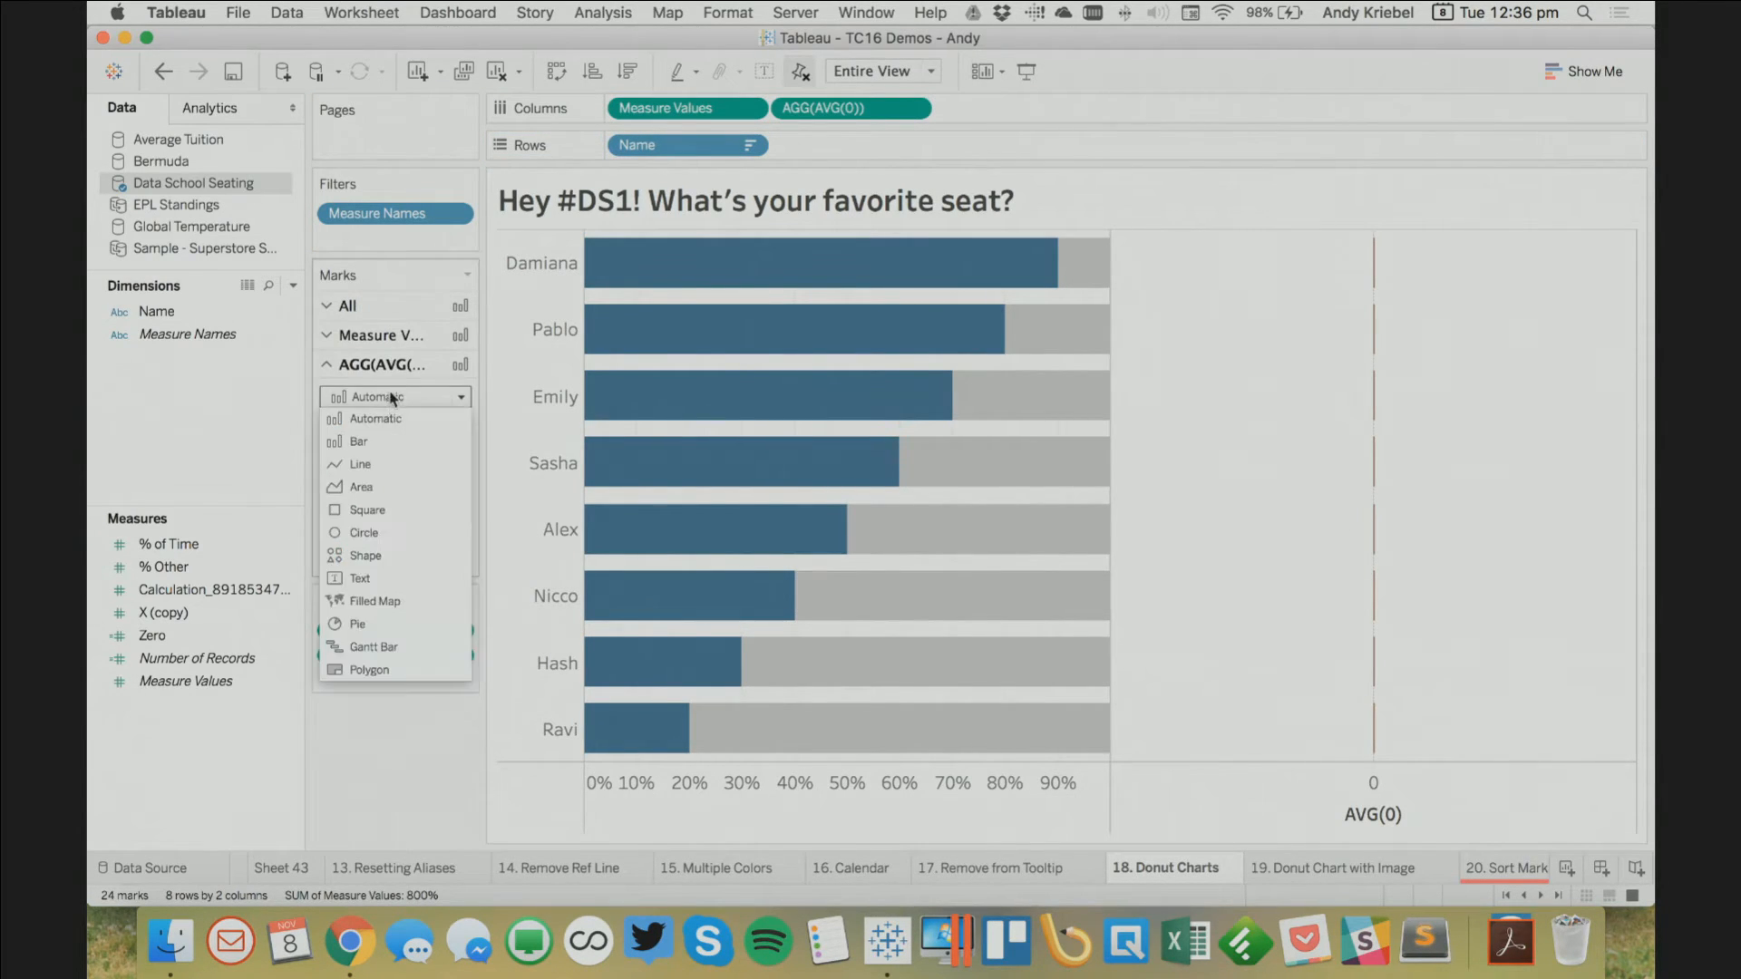
click(383, 626)
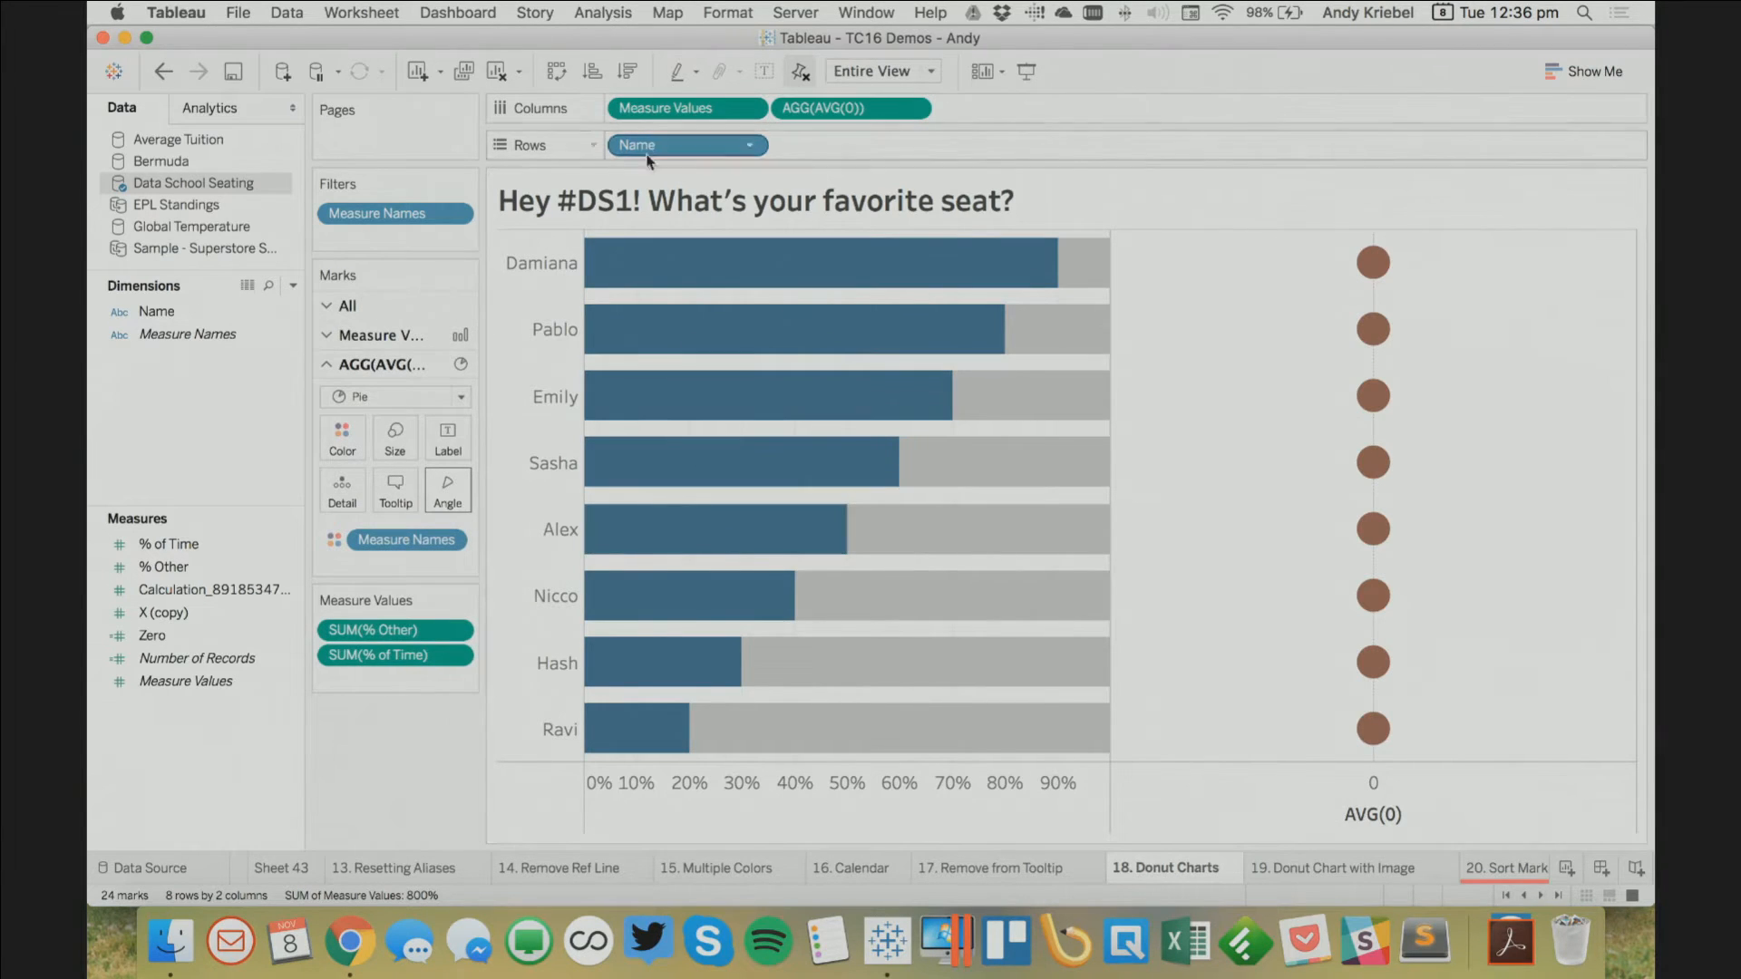
drag(667, 108, 453, 487)
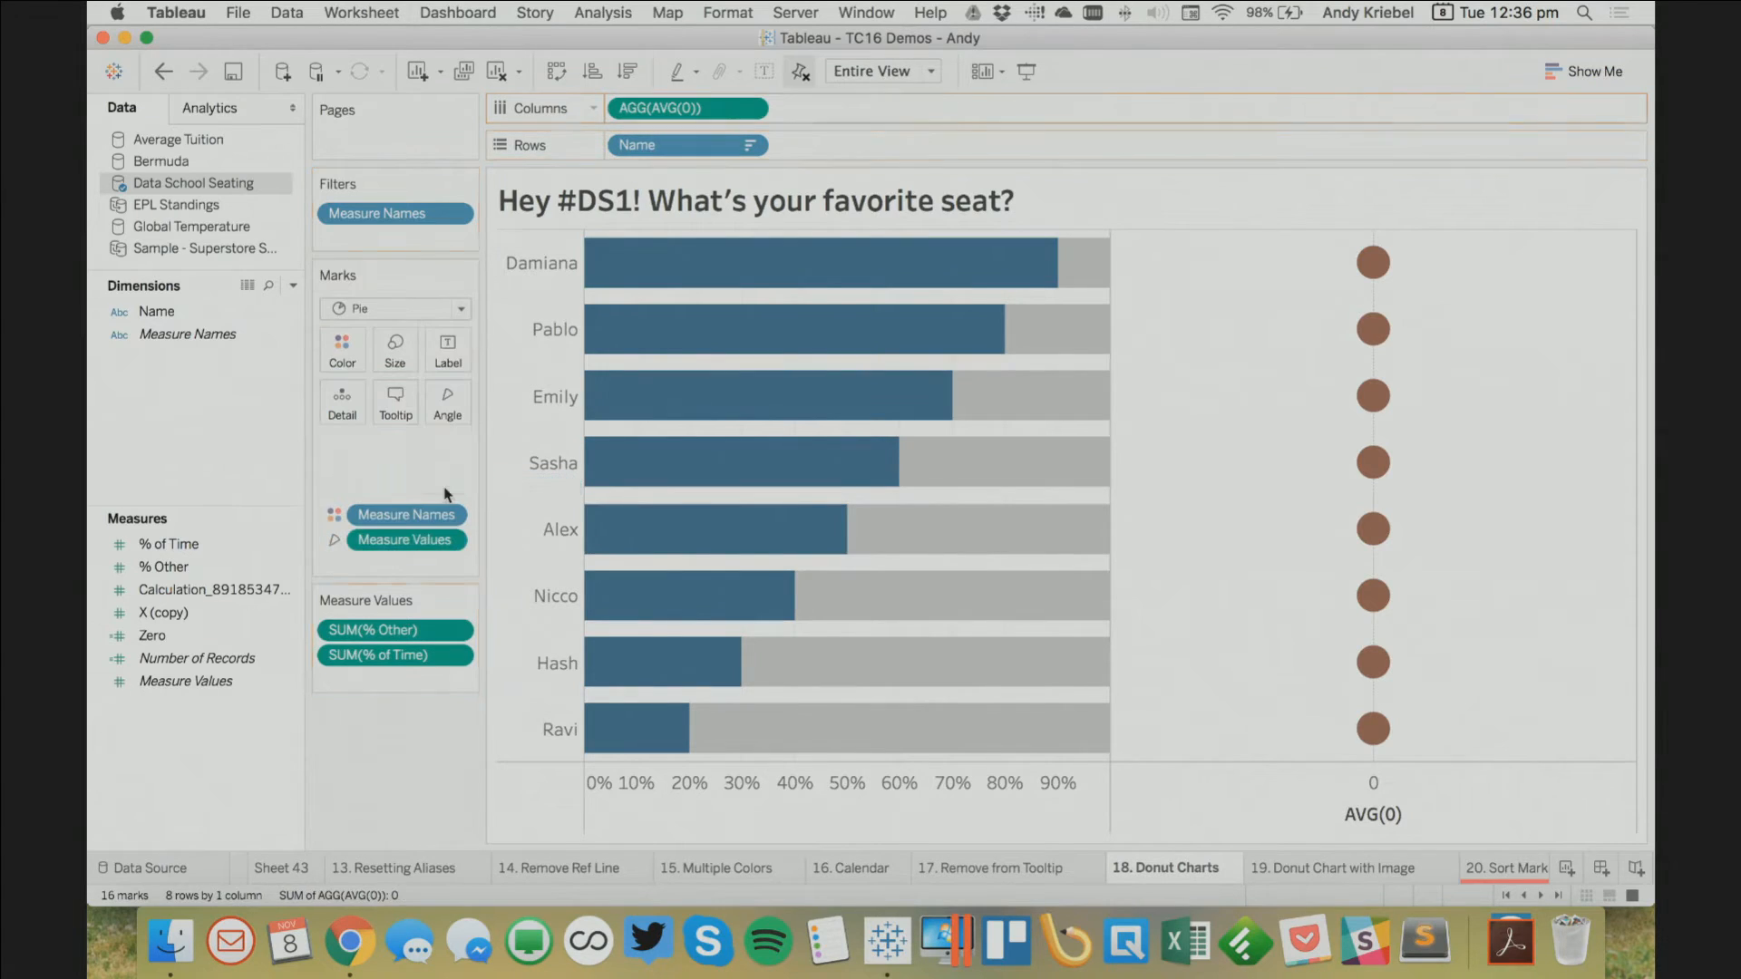
click(555, 72)
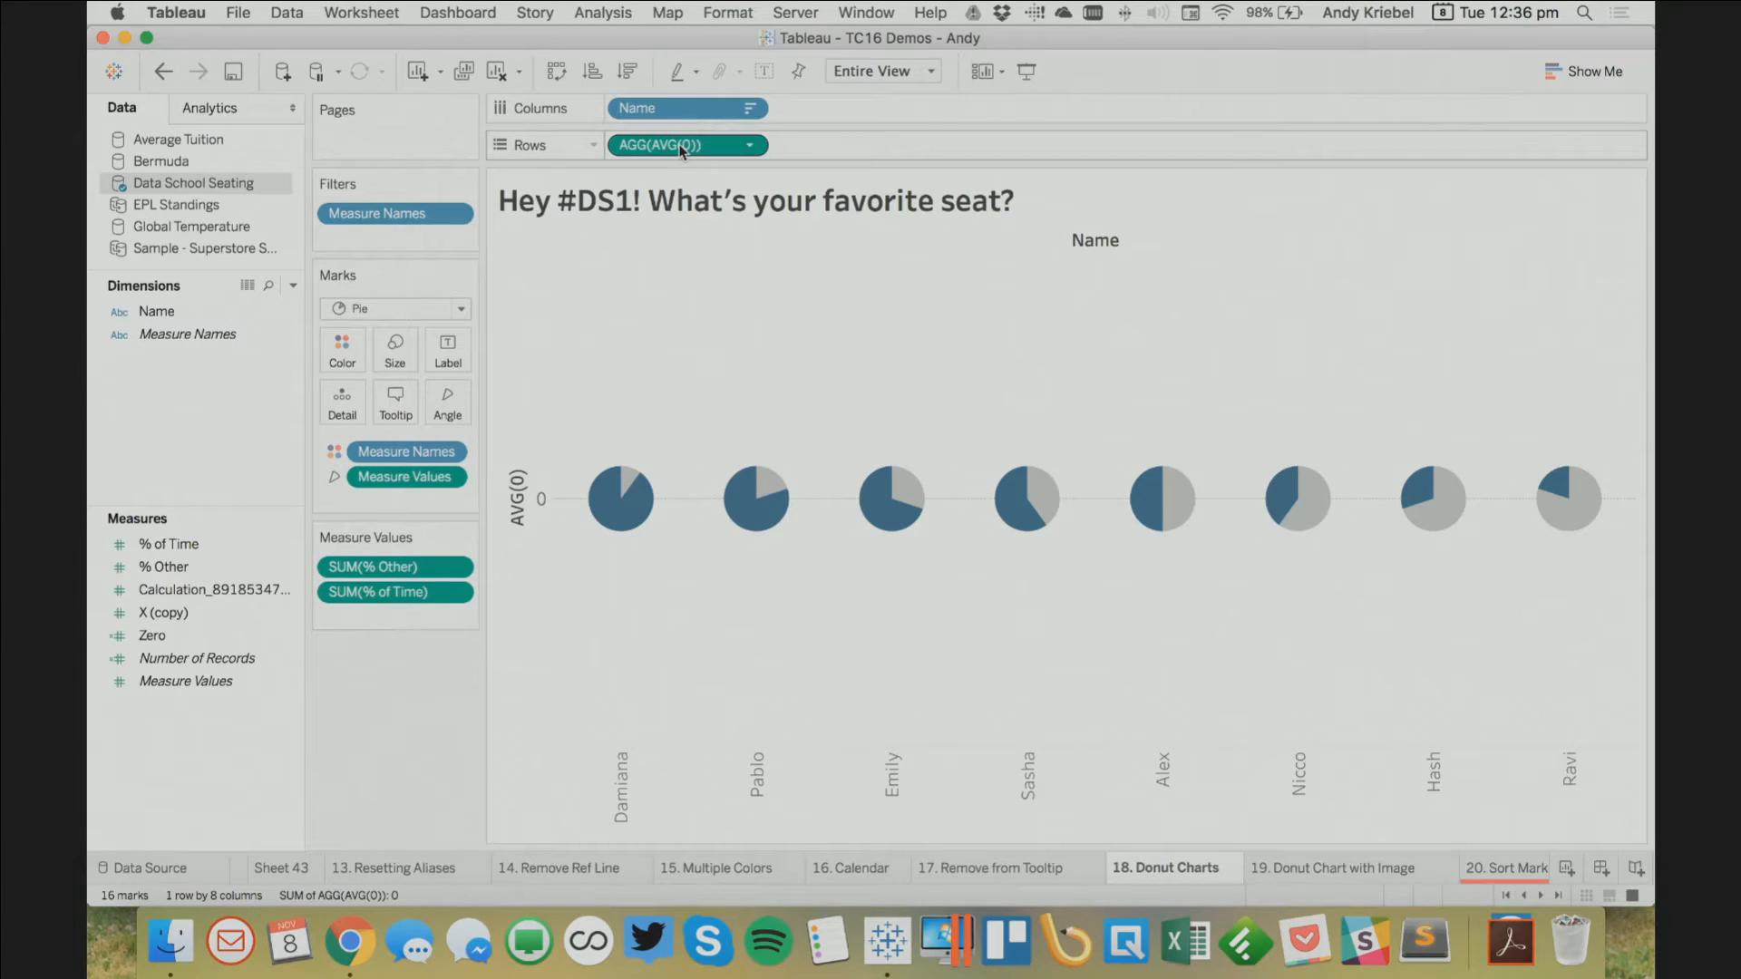
Duplicate the AVG(0) field on the rows to get a second row of pies
drag(682, 145, 849, 150)
click(845, 149)
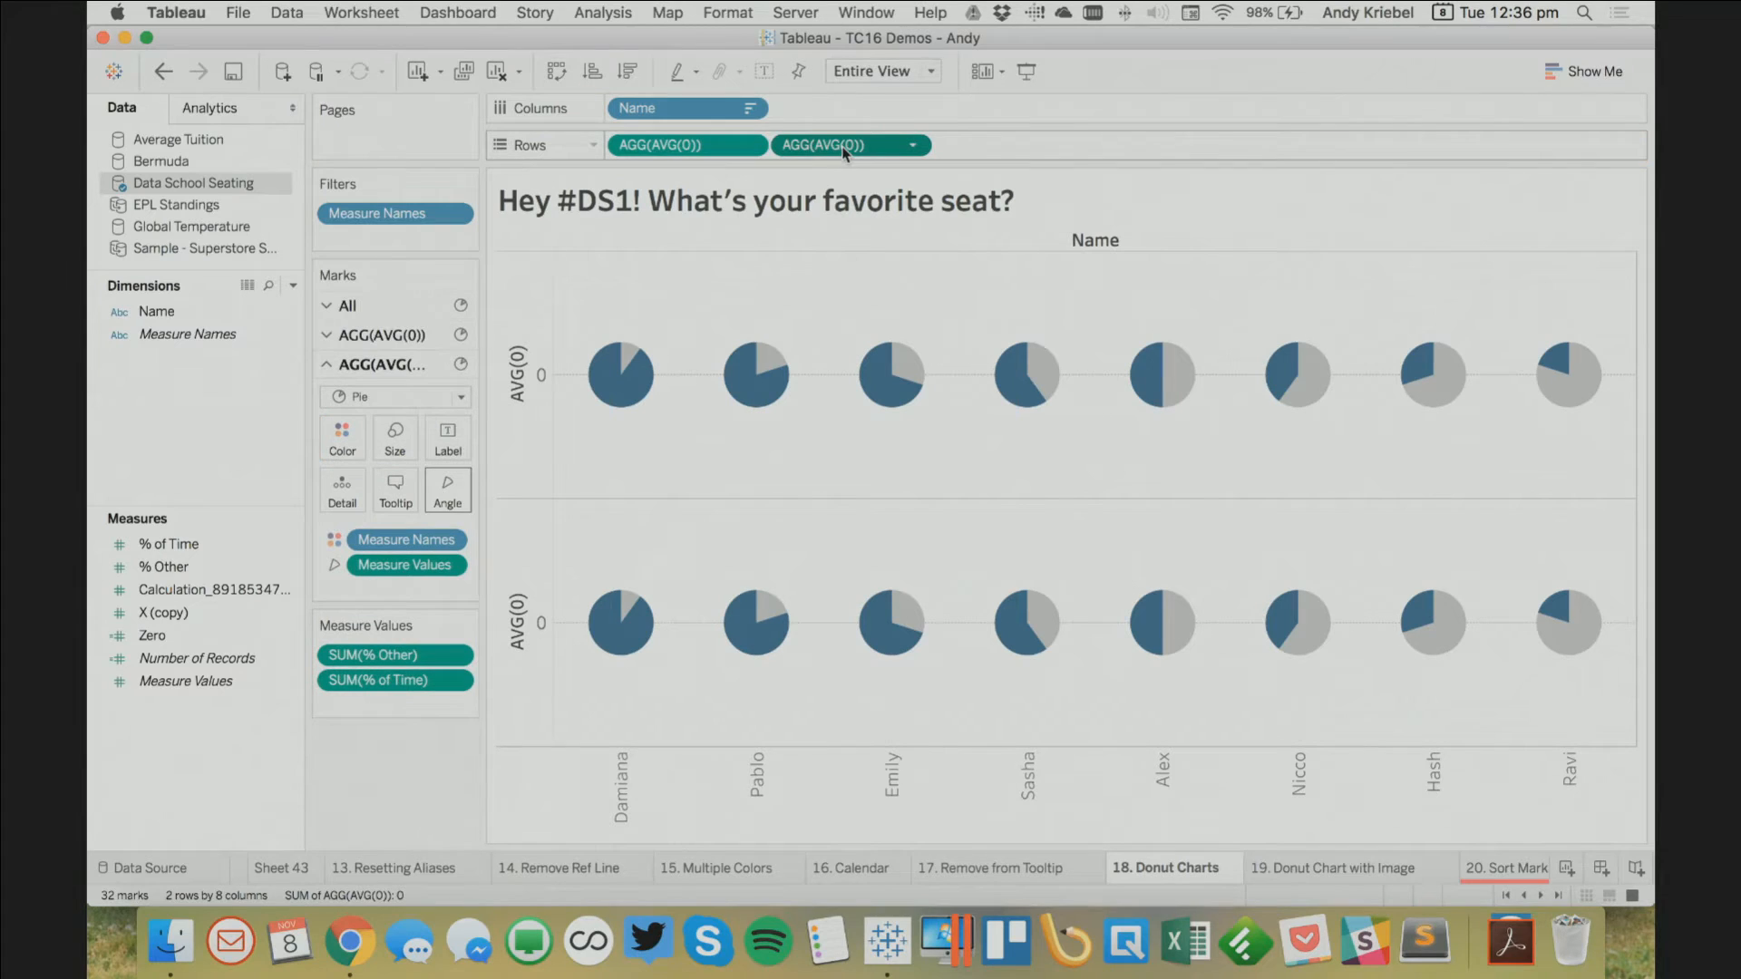
mouse_move(866, 154)
mouse_down()
mouse_move(639, 186)
mouse_move(669, 155)
mouse_move(849, 154)
mouse_up()
click(884, 145)
Change the second AVG(0) marks to Circle and remove Measure Names and Measure Values from them
click(355, 406)
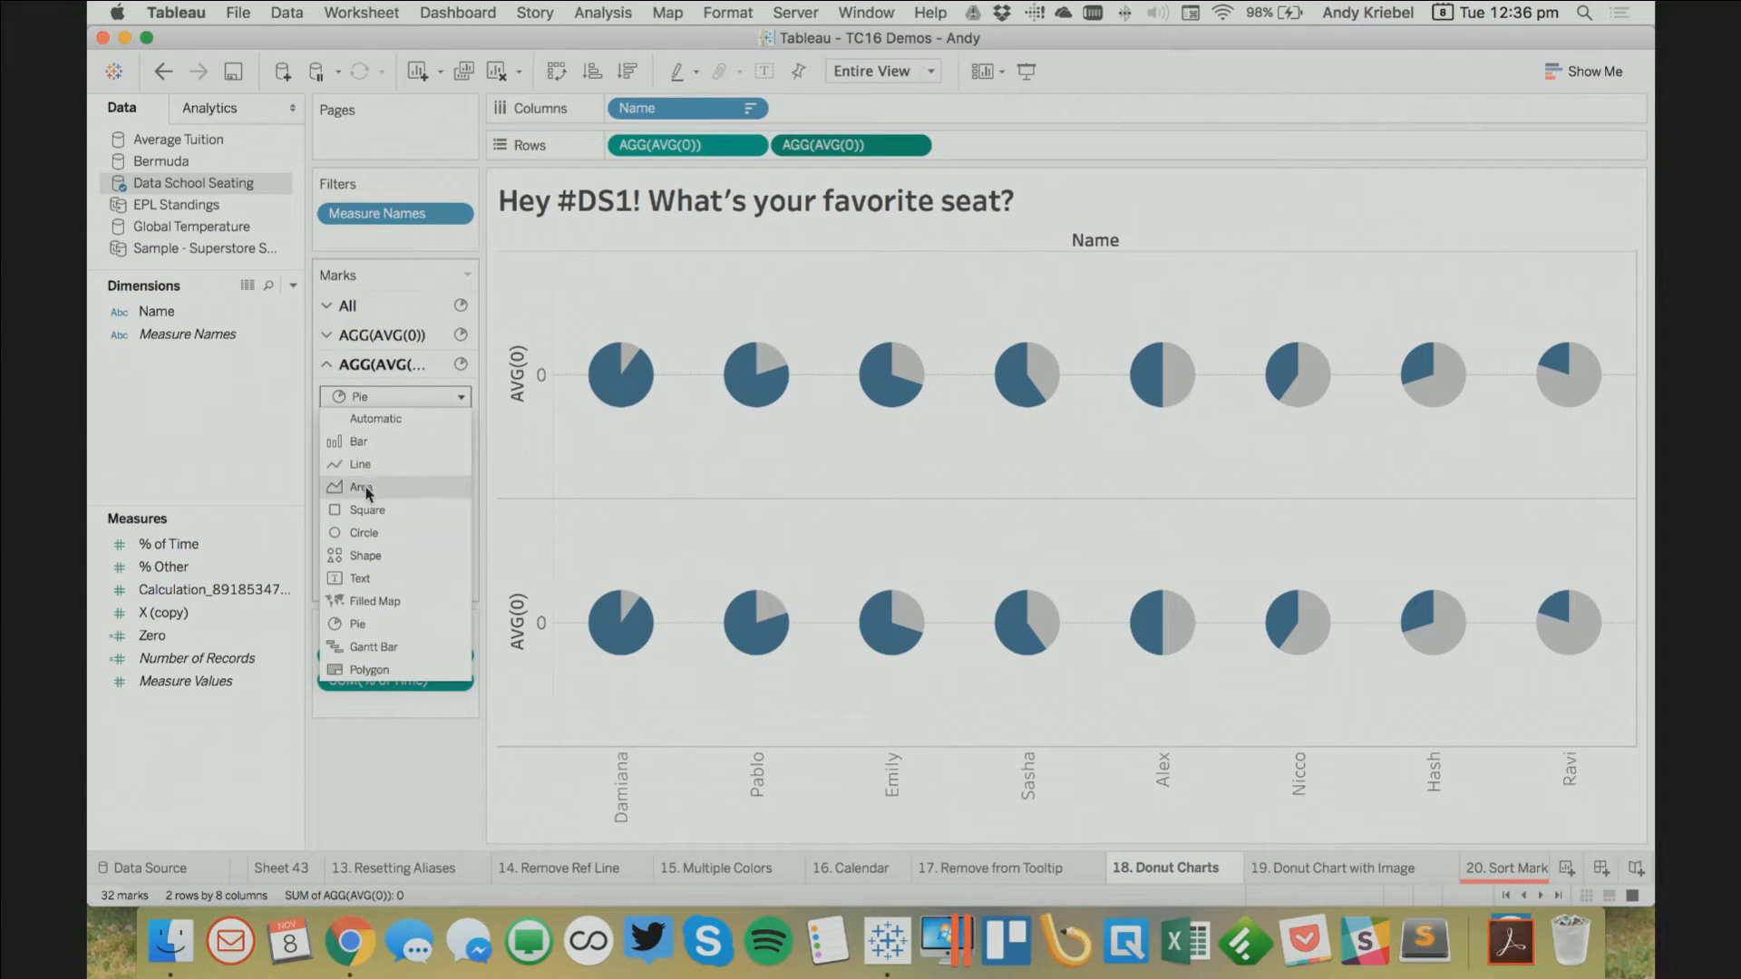
click(380, 533)
drag(399, 554, 259, 458)
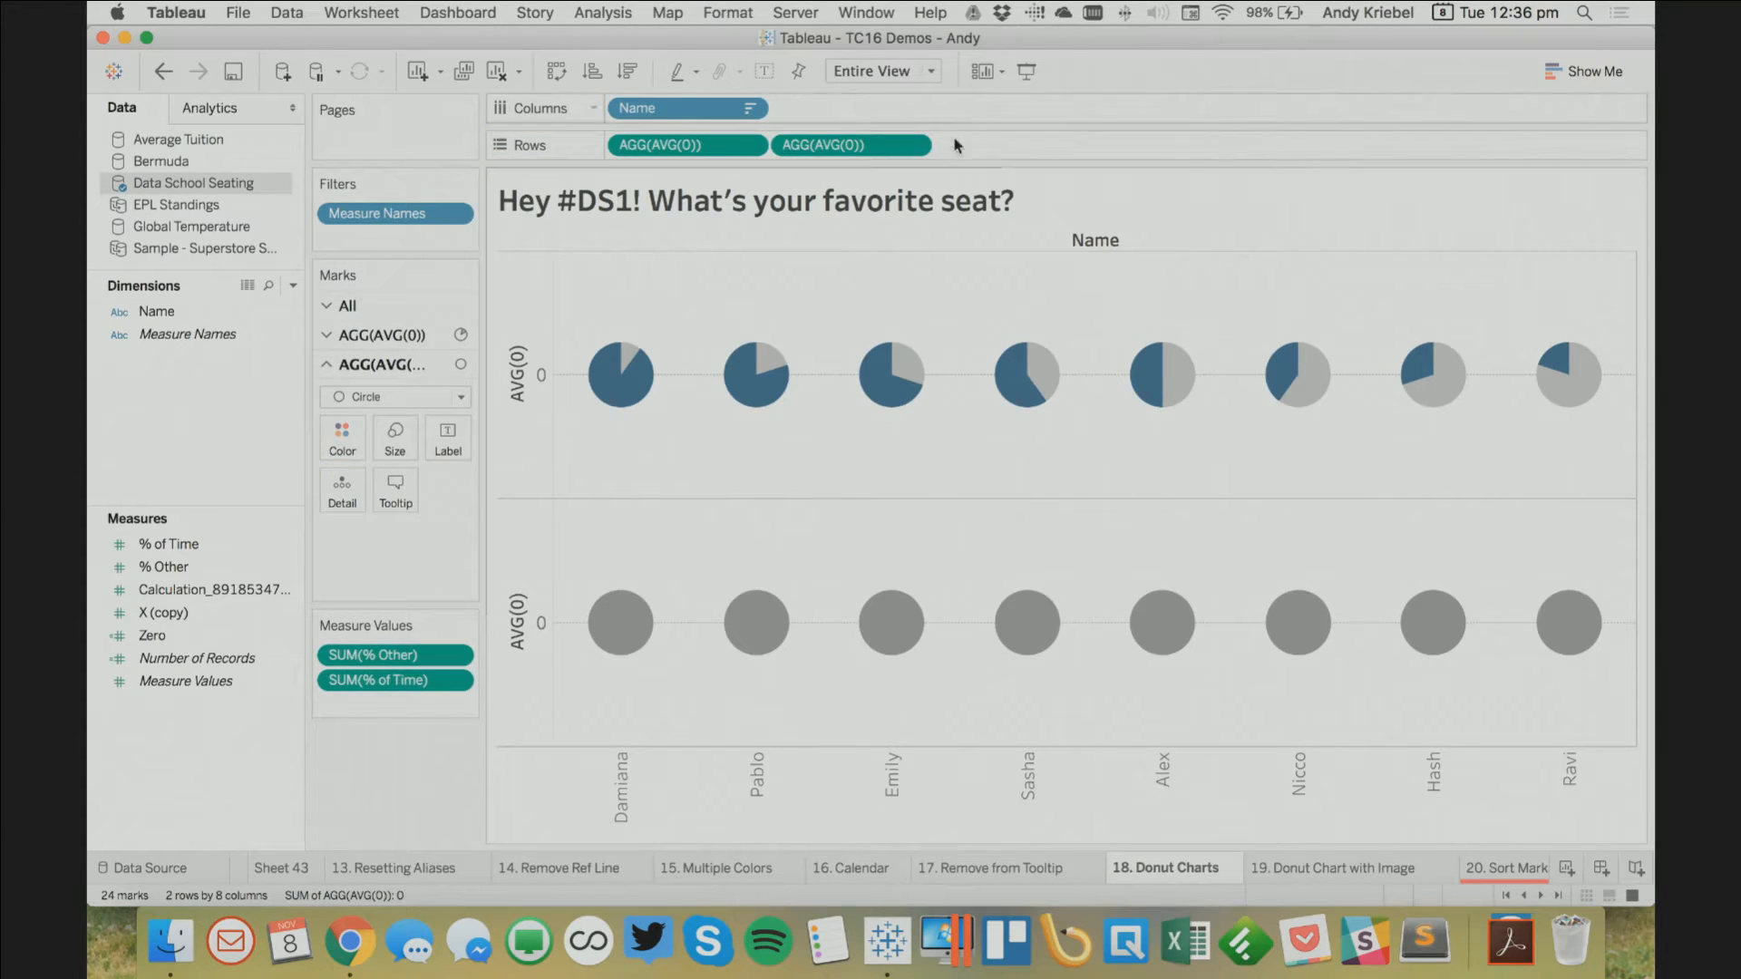
Combine the two AVG(0) fields on a dual axis and synchronize the axes
click(912, 145)
click(871, 489)
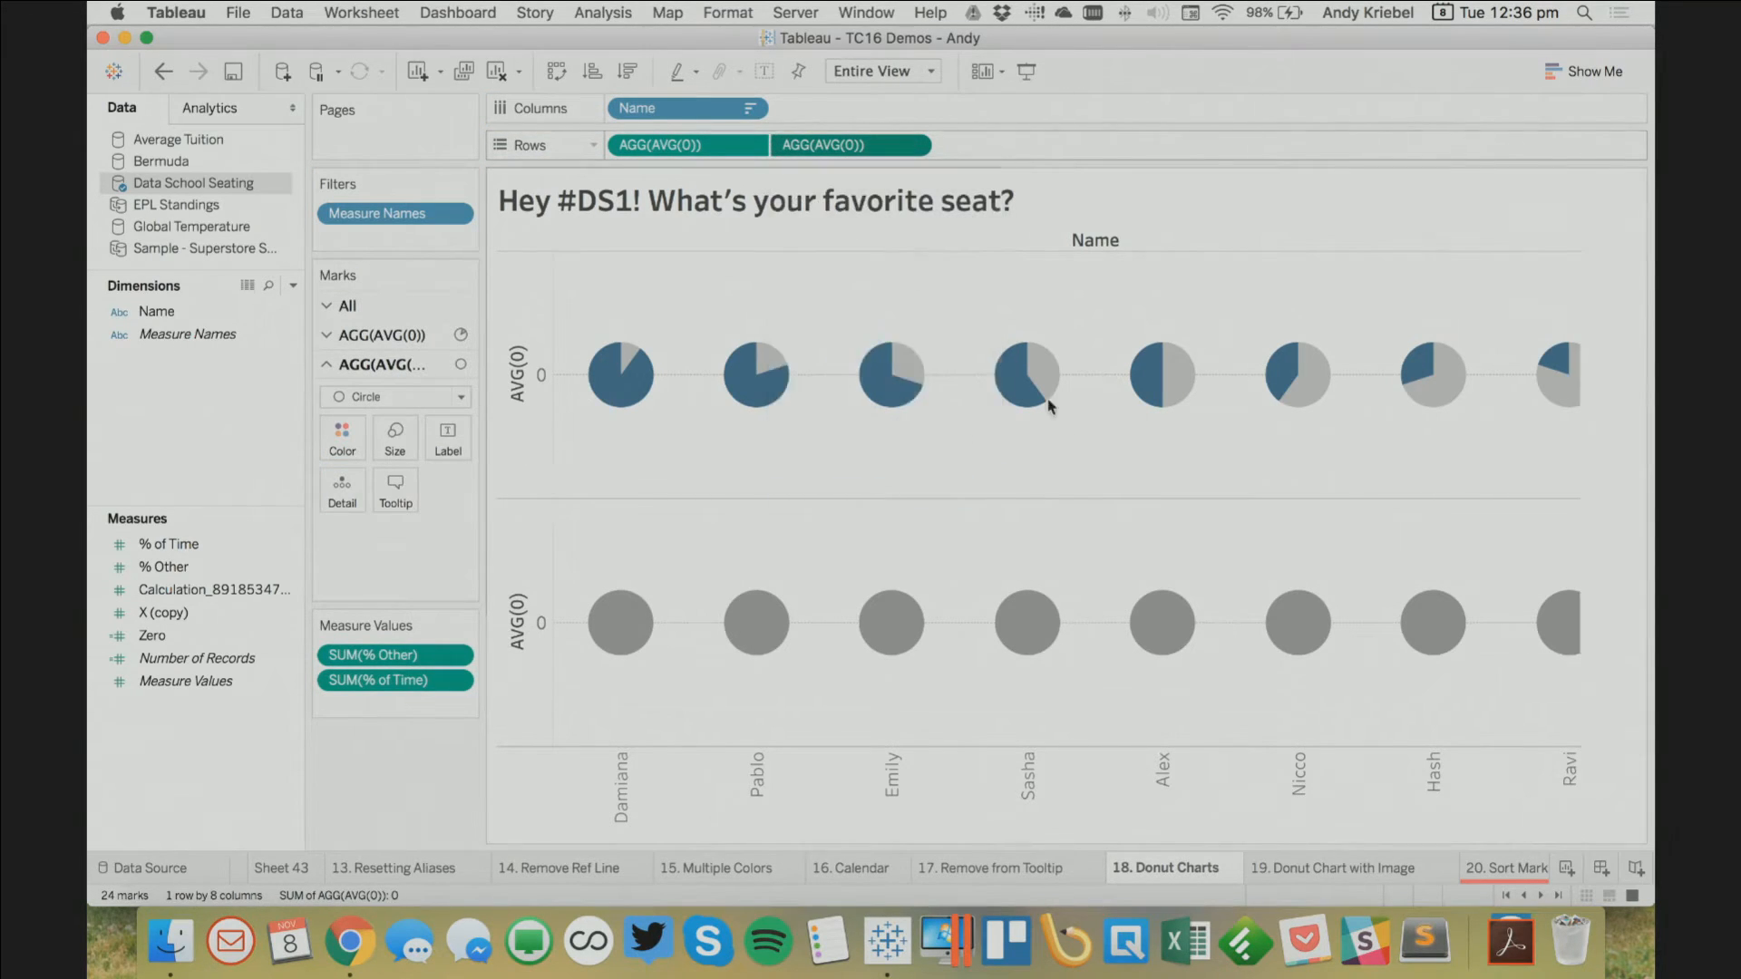
right_click(1619, 386)
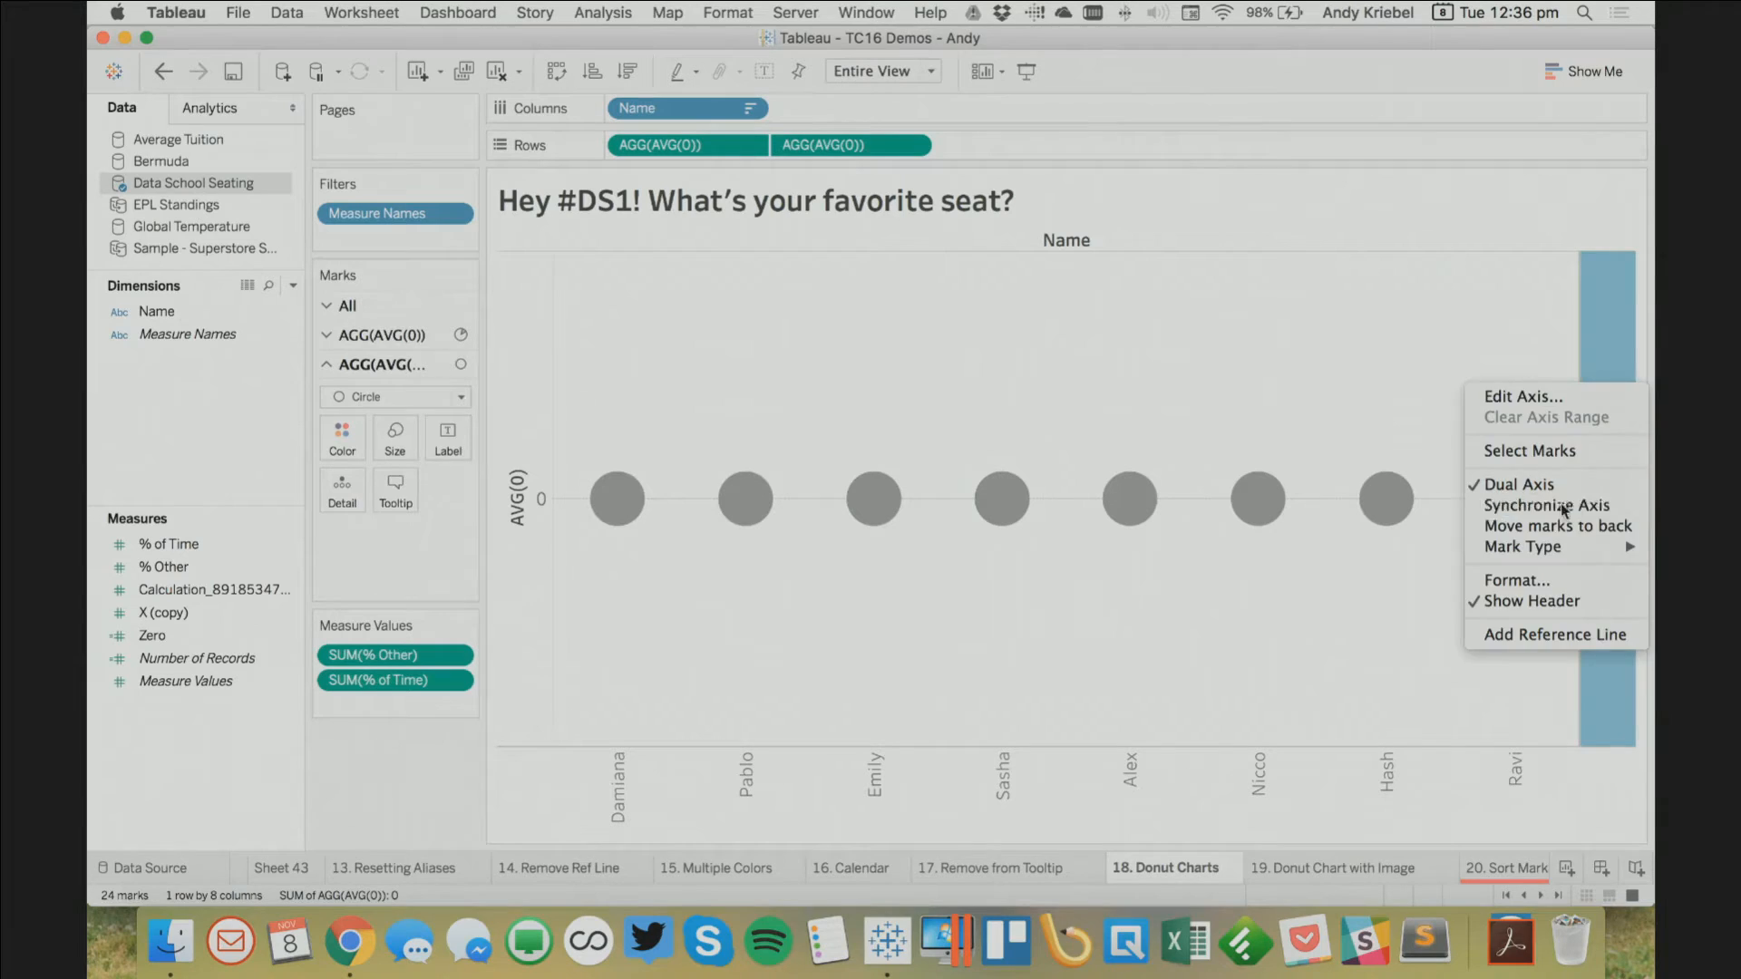
click(1578, 501)
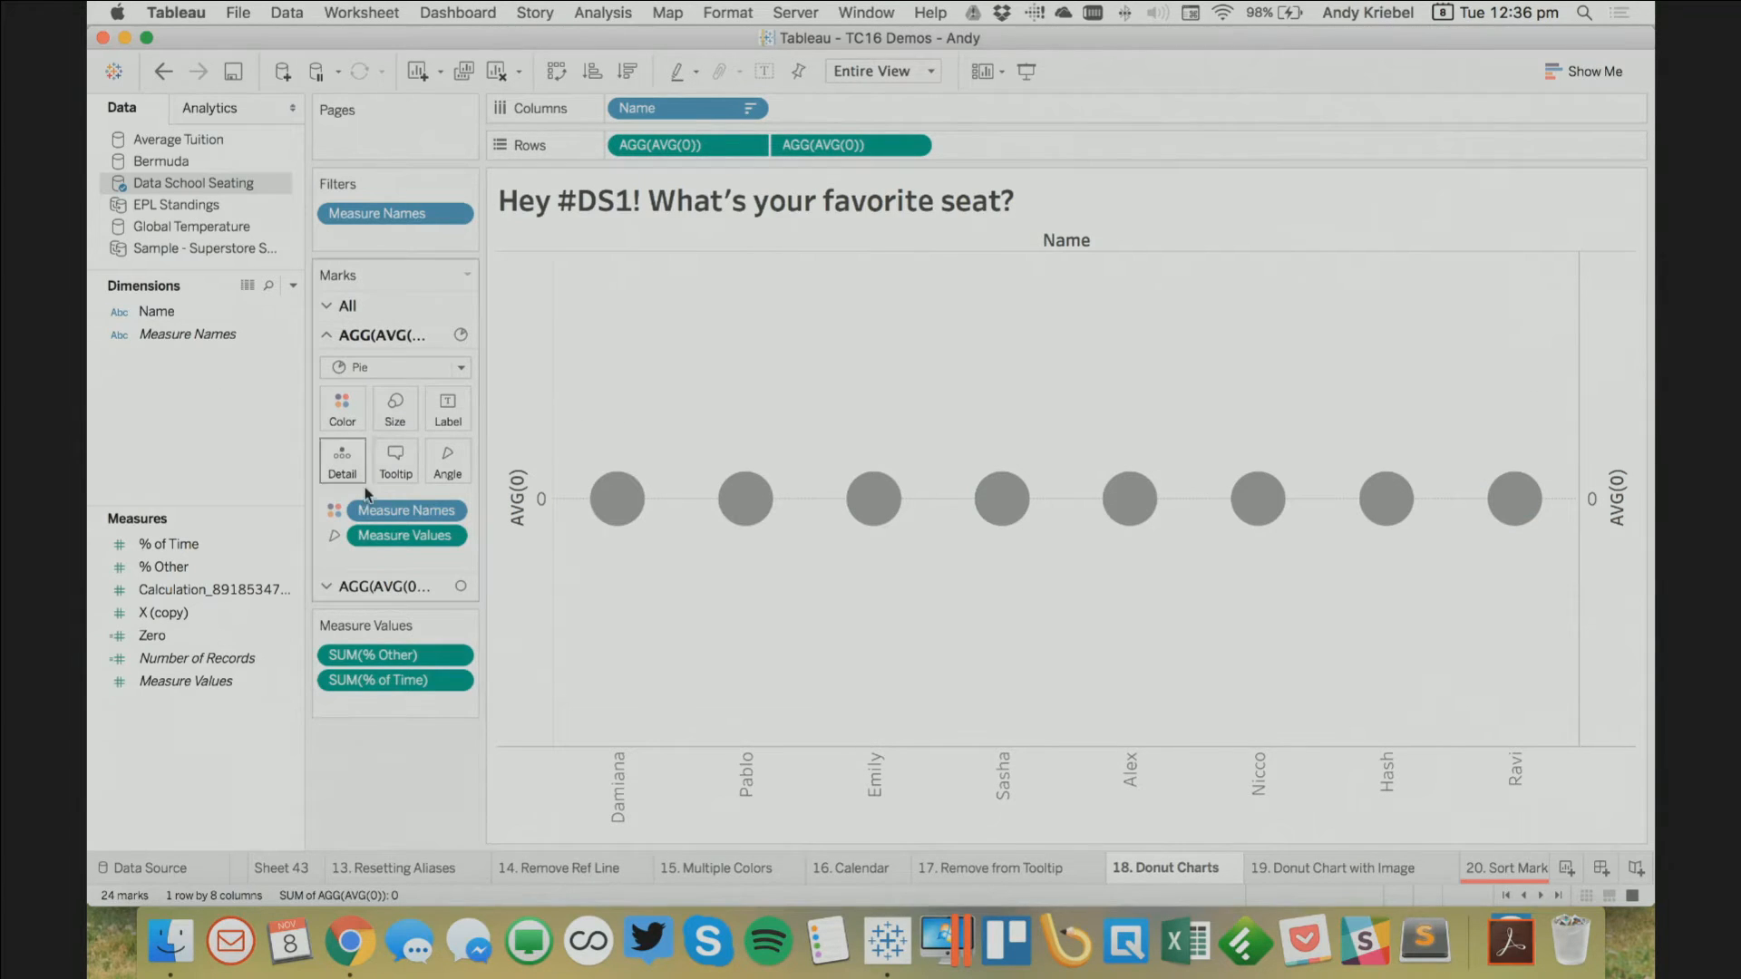
Enlarge the pie marks of the first AVG(0) field into outer rings and color the second field's circle marks white
click(396, 410)
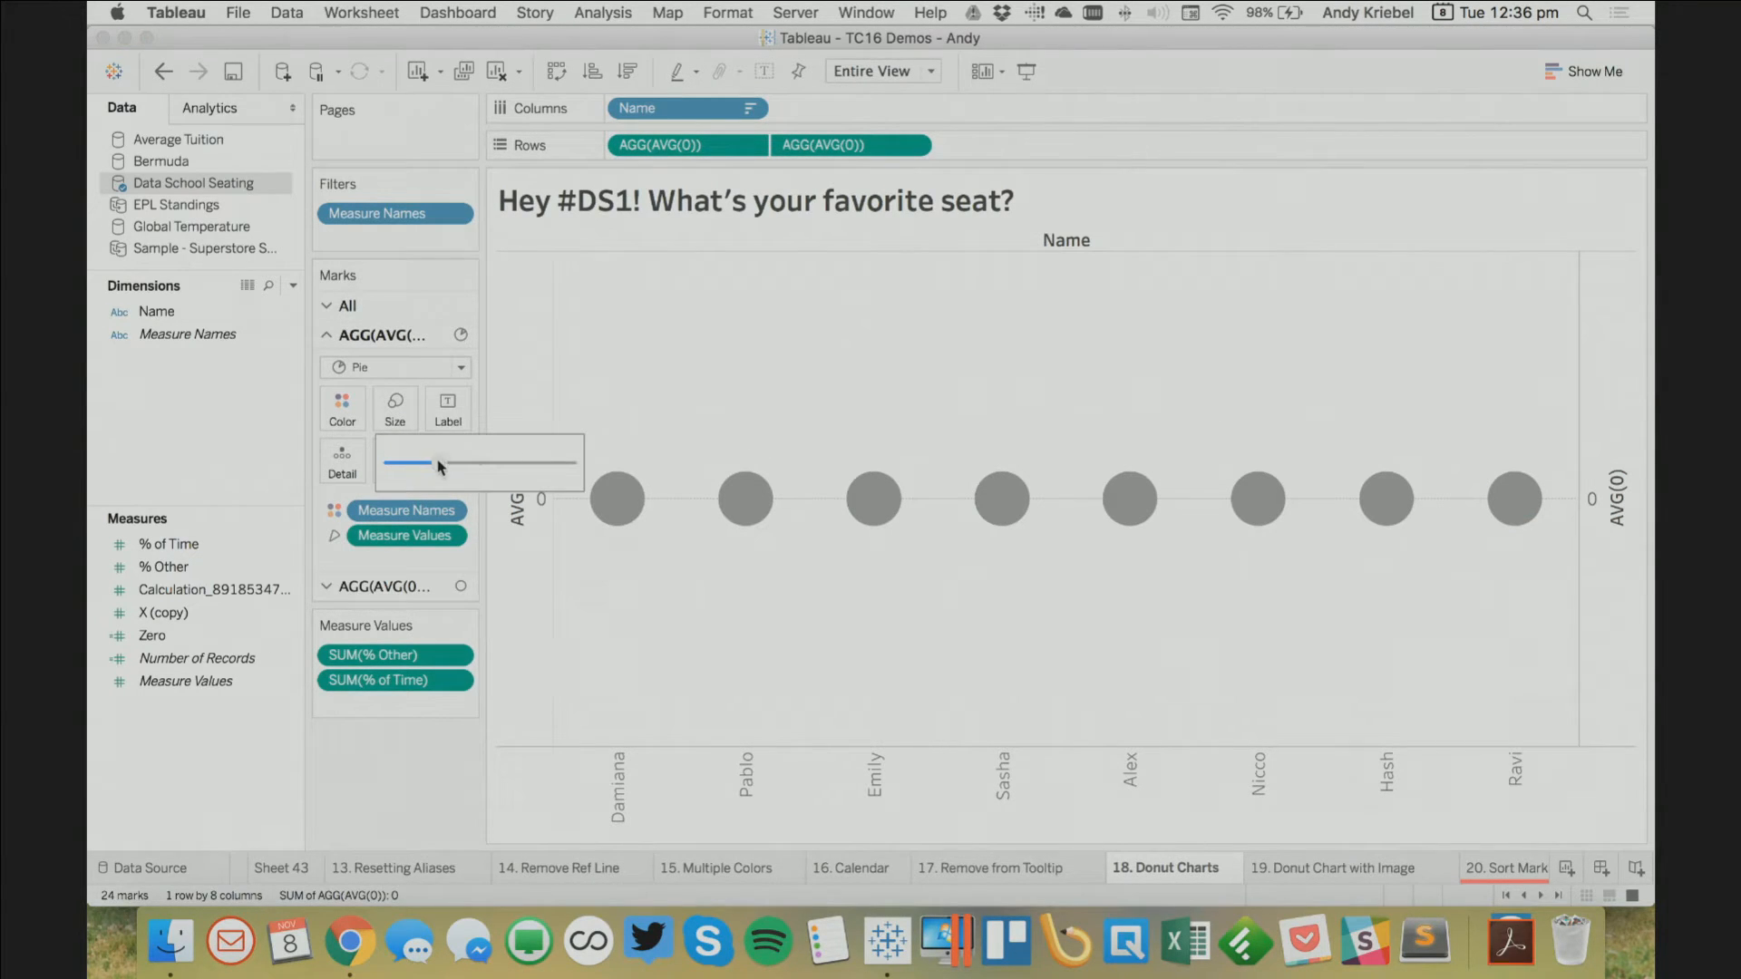
drag(437, 463, 478, 468)
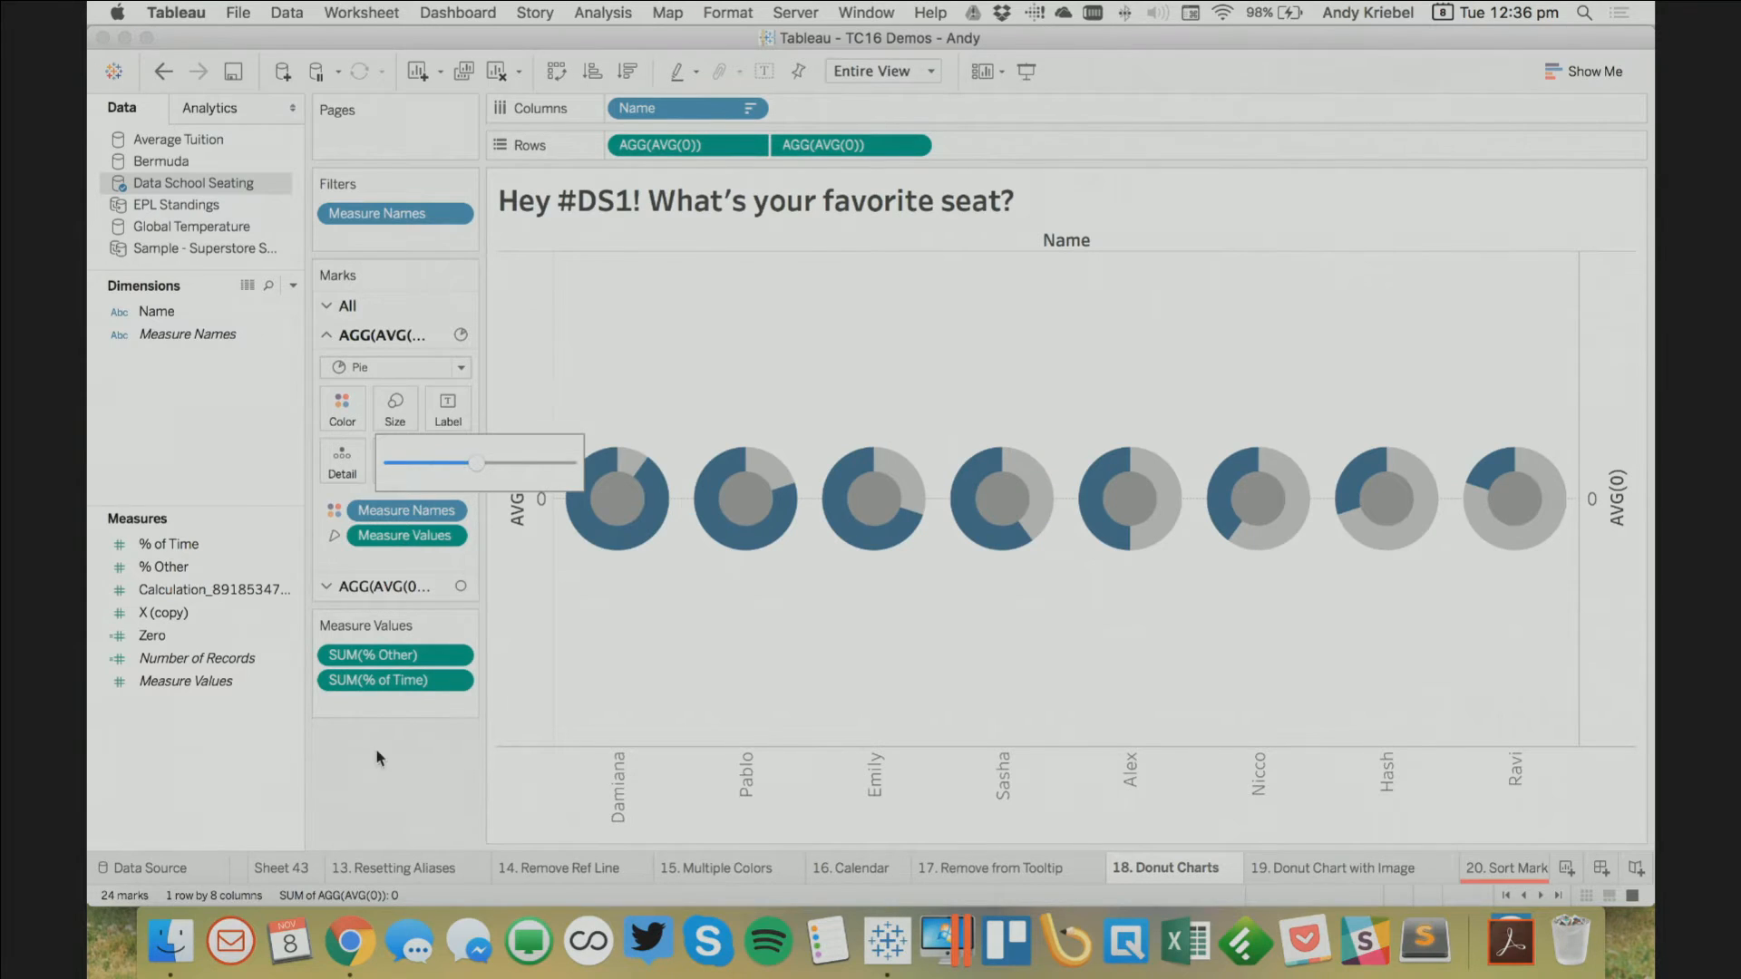
click(380, 588)
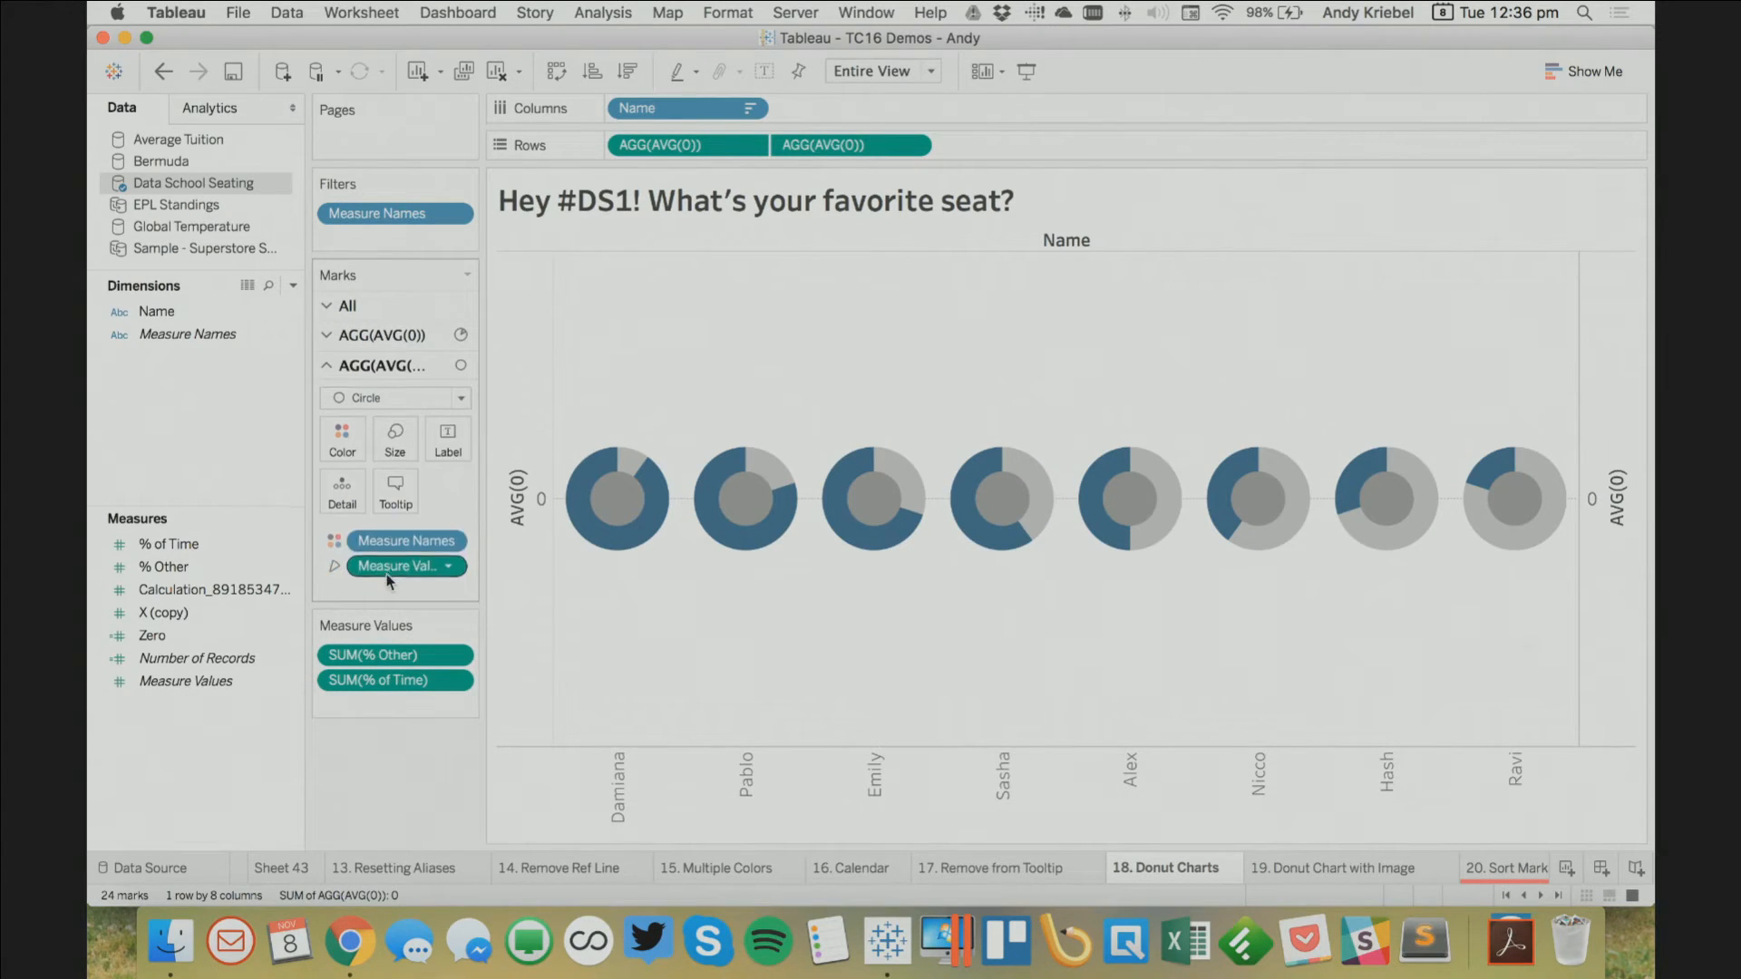
click(343, 451)
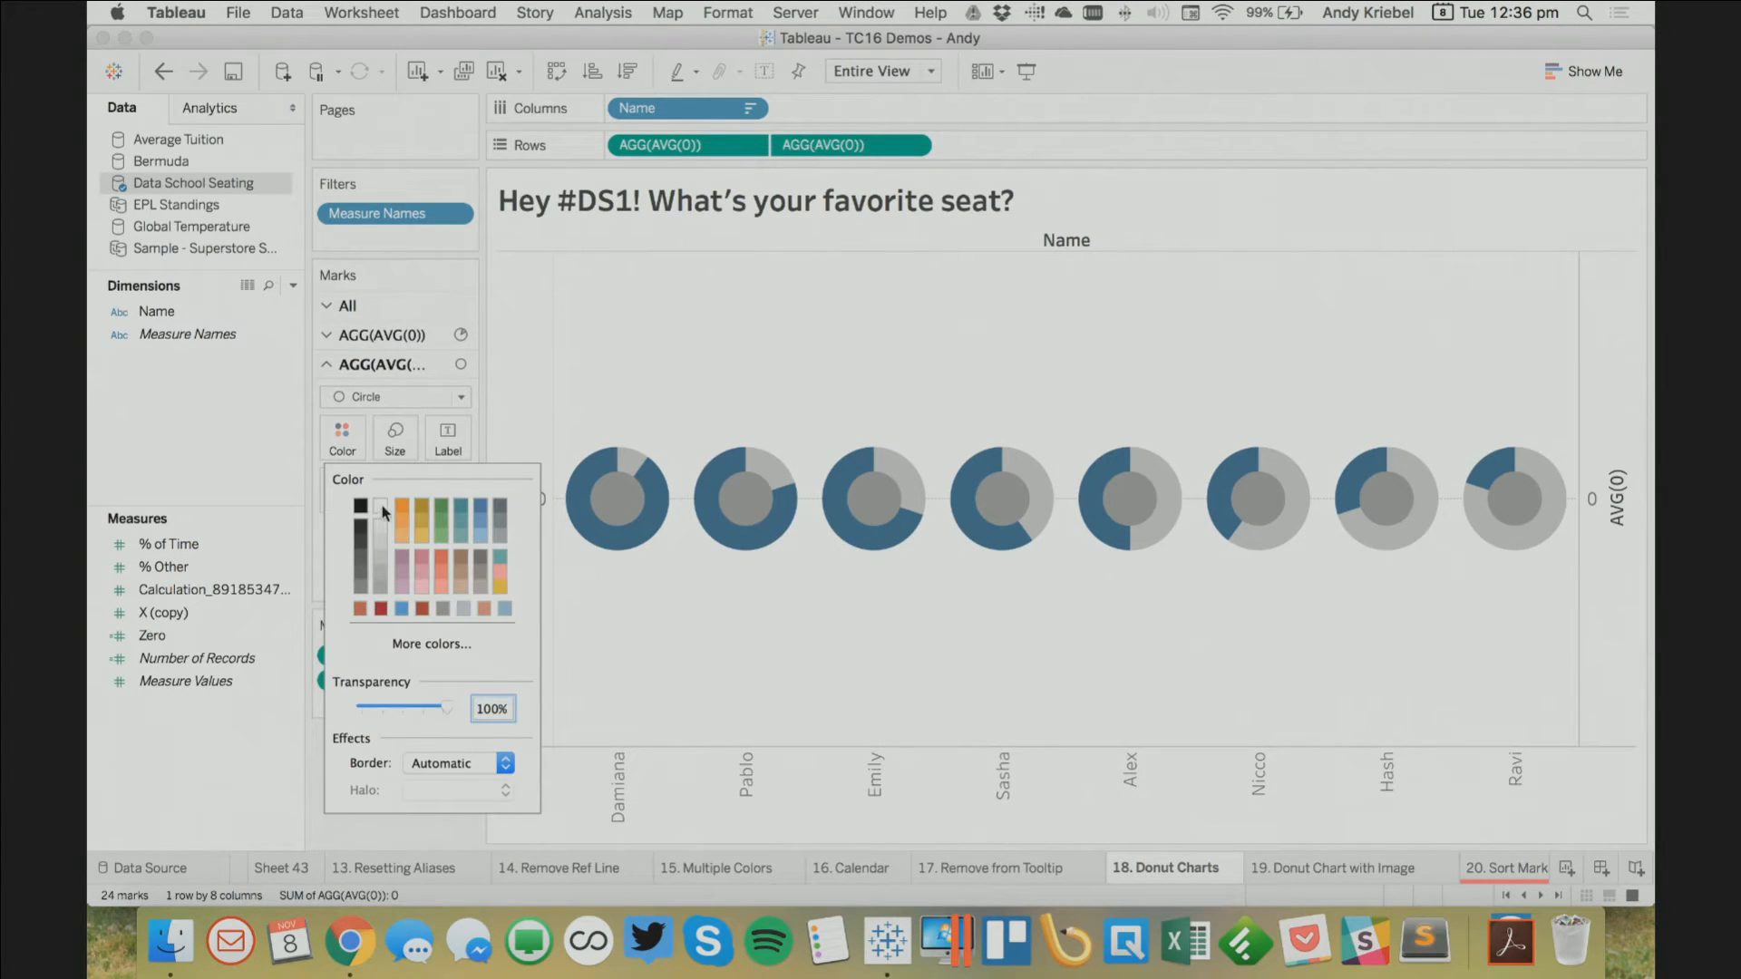
click(387, 514)
Label the circle marks with the Name field, aligned horizontally to the center and vertically to the middle
drag(156, 311, 445, 444)
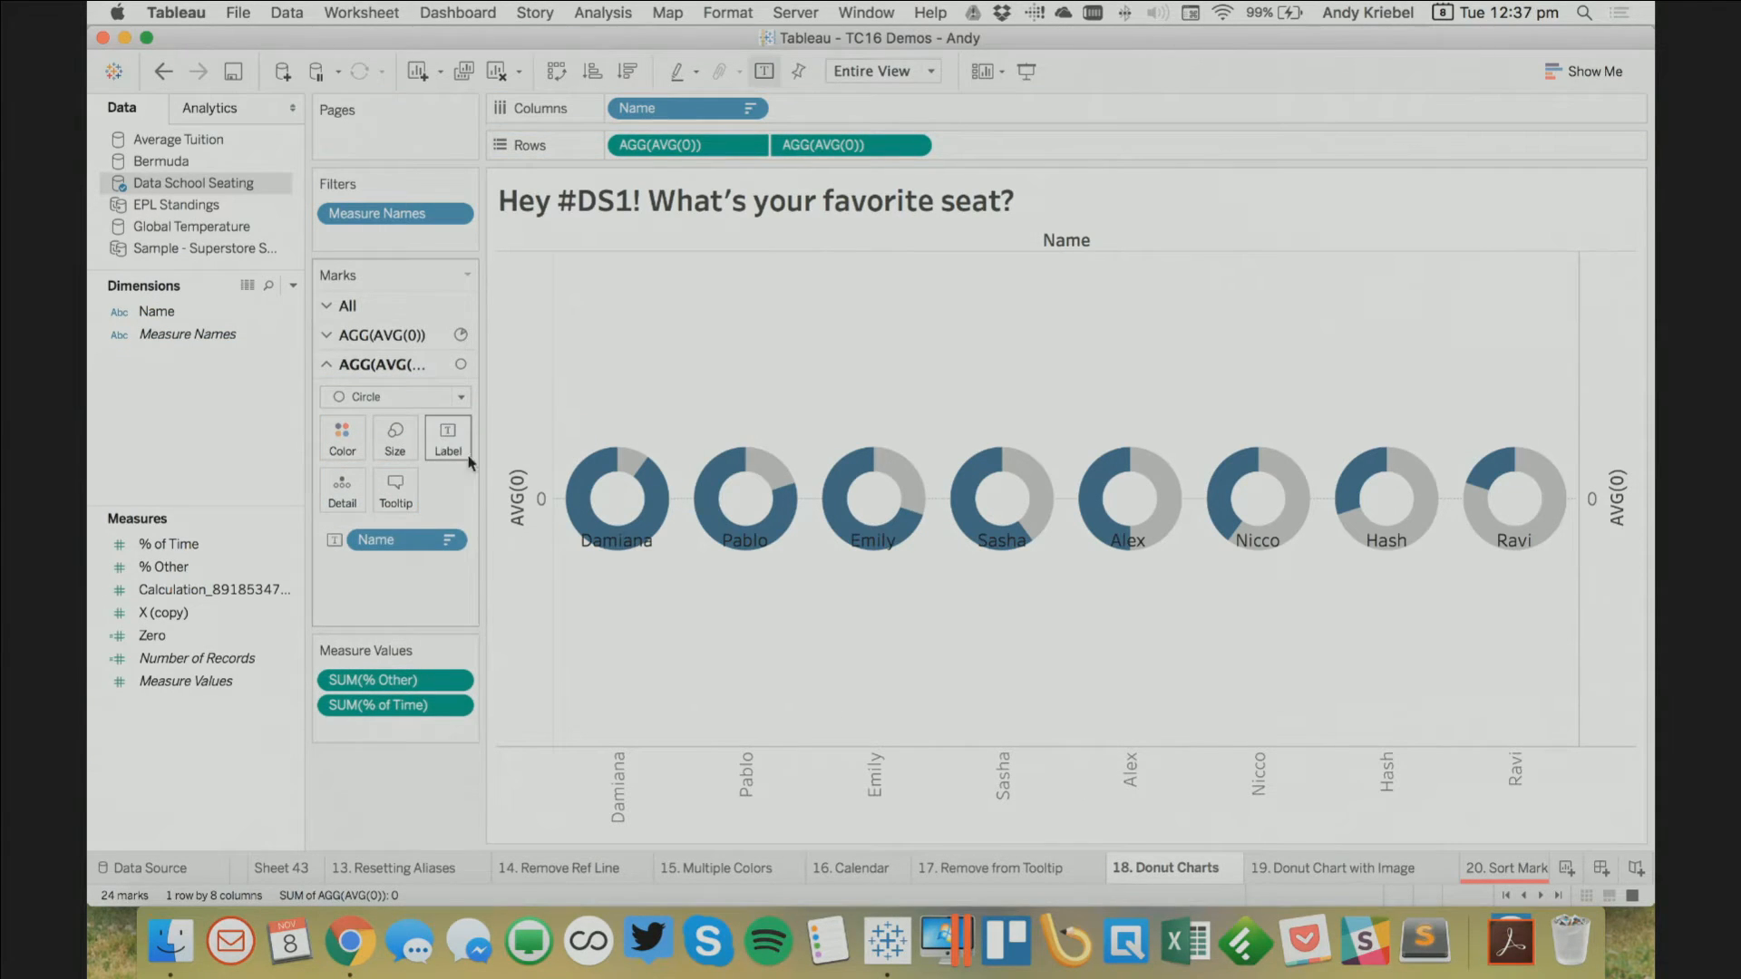
click(445, 444)
click(569, 609)
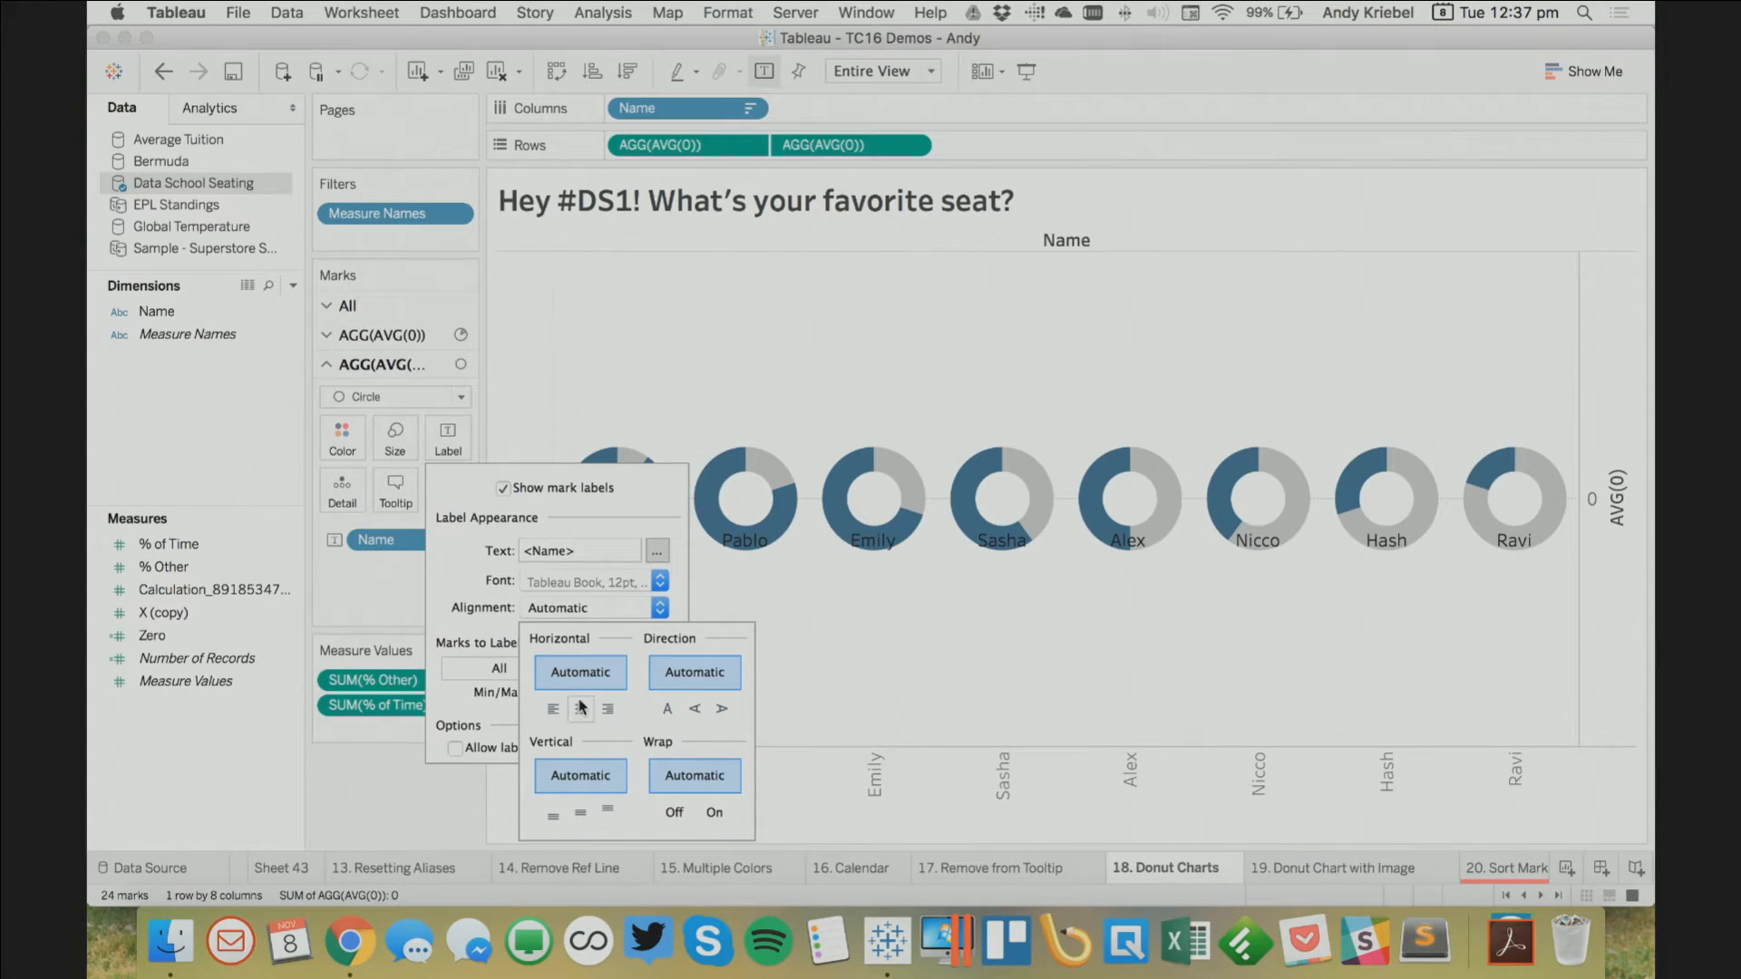
click(580, 709)
click(580, 816)
click(219, 437)
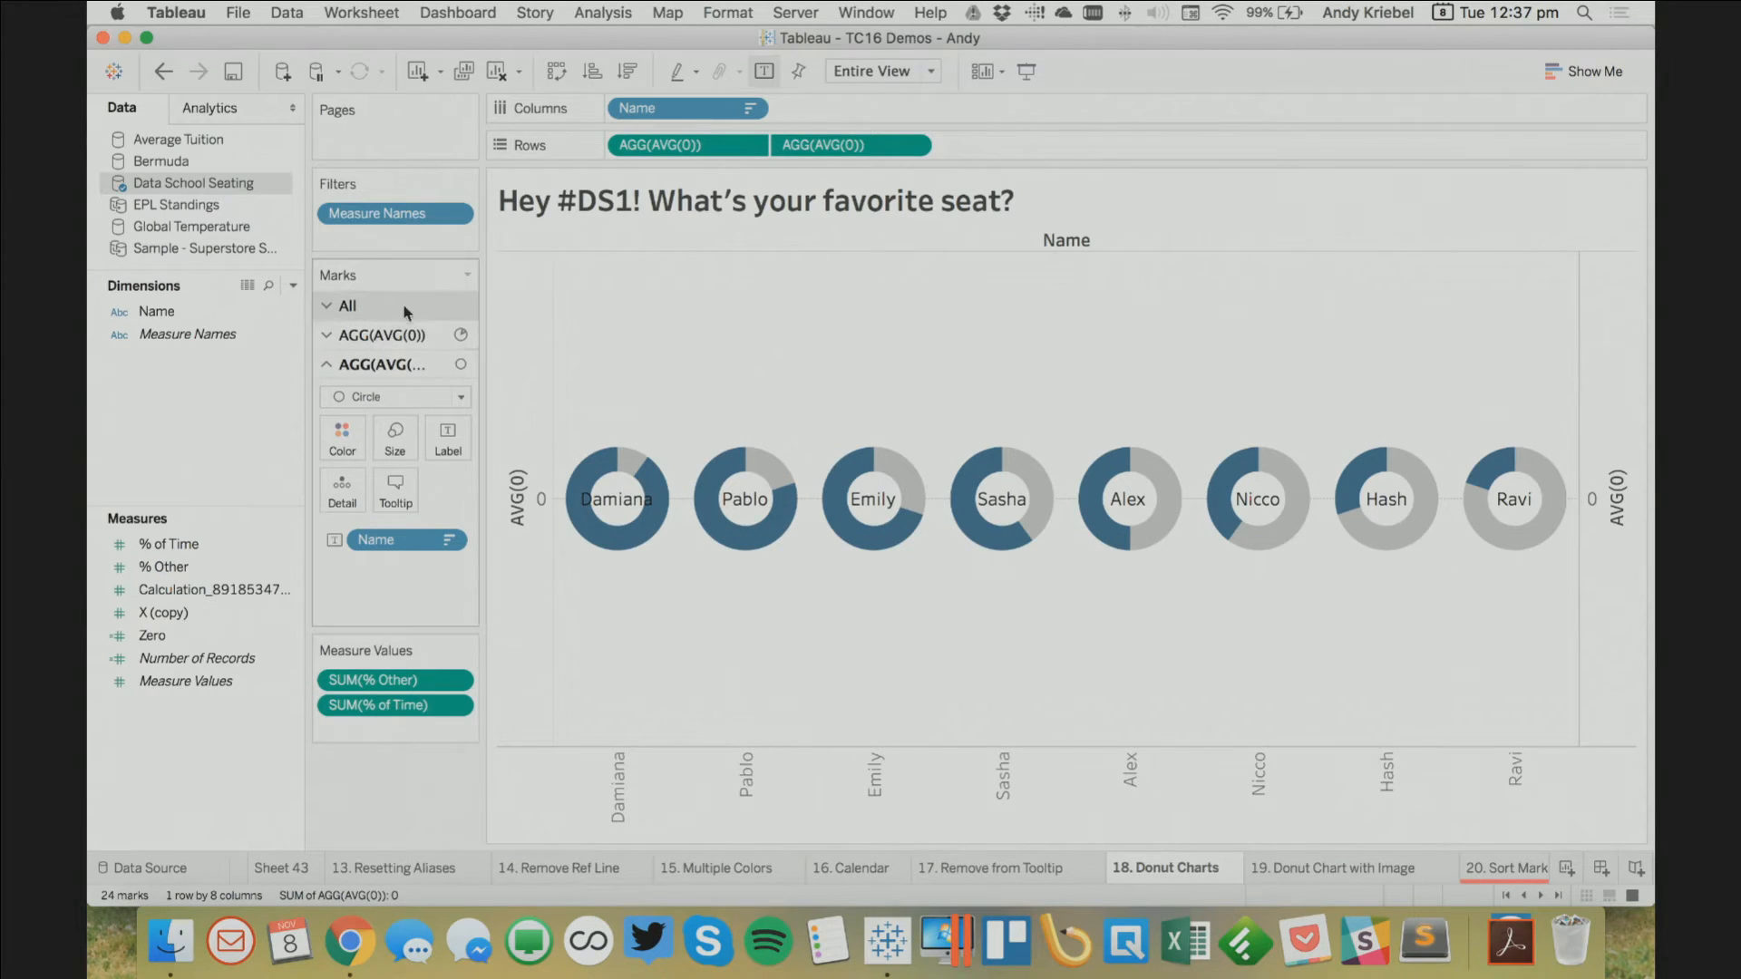
Hide the headers of the first AVG(0) field on the rows and of the Name field on the columns
click(758, 145)
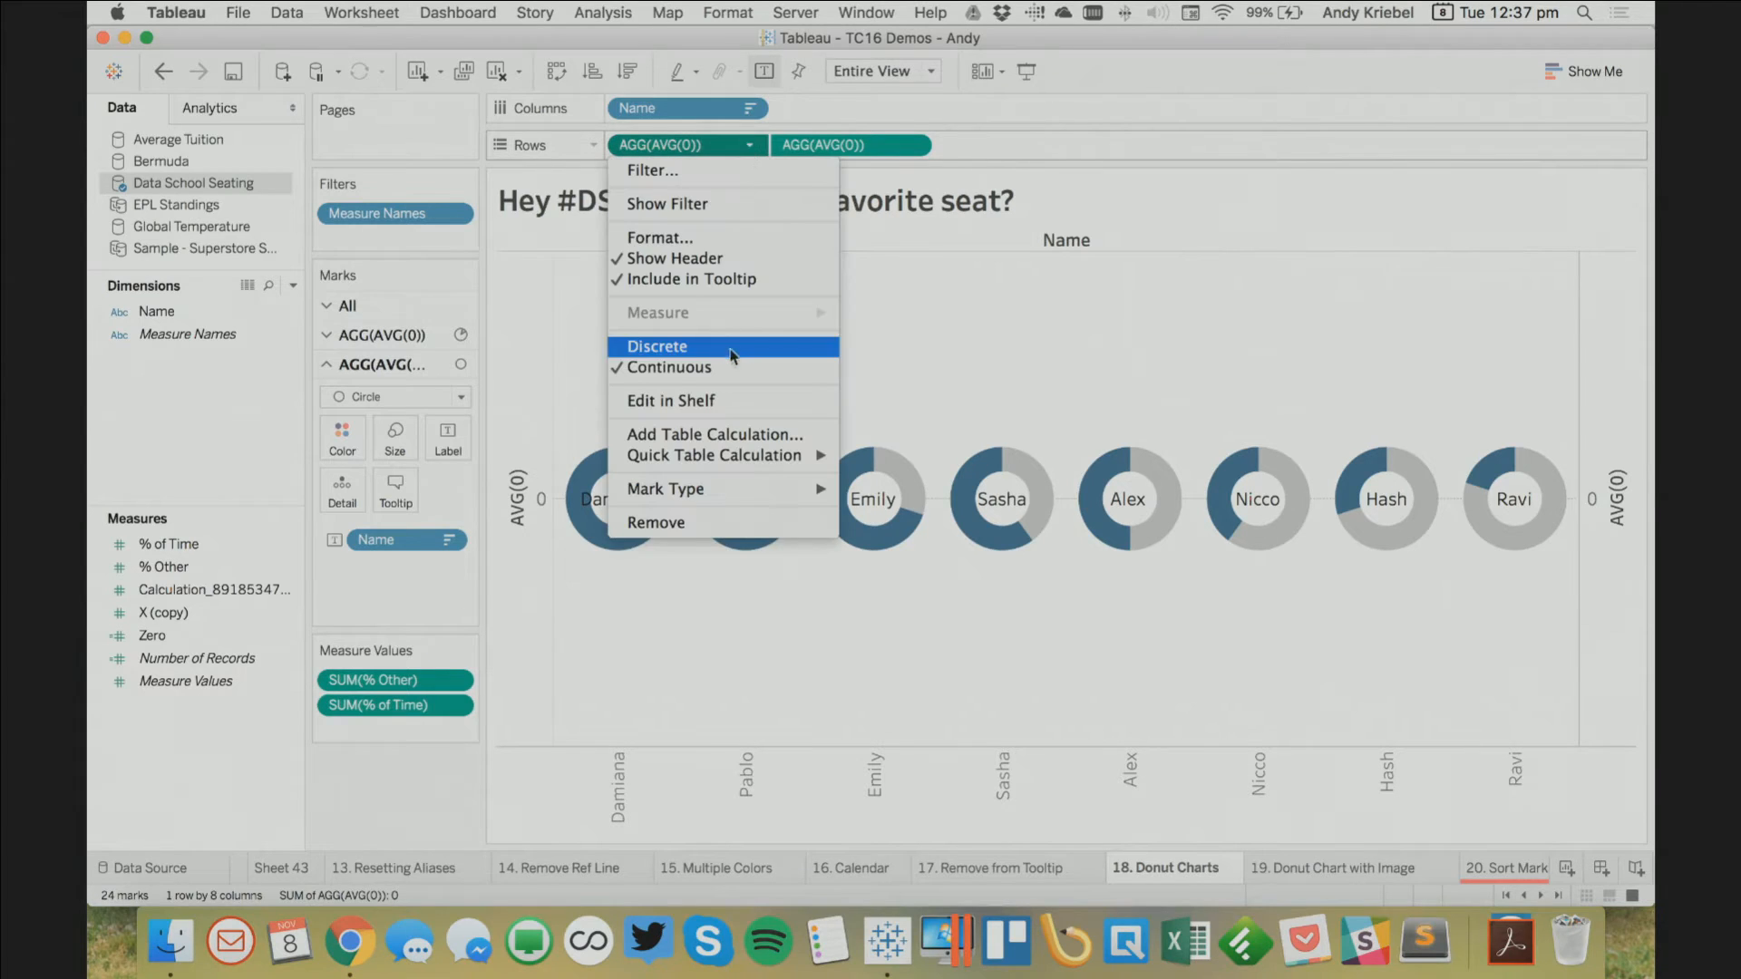
click(720, 260)
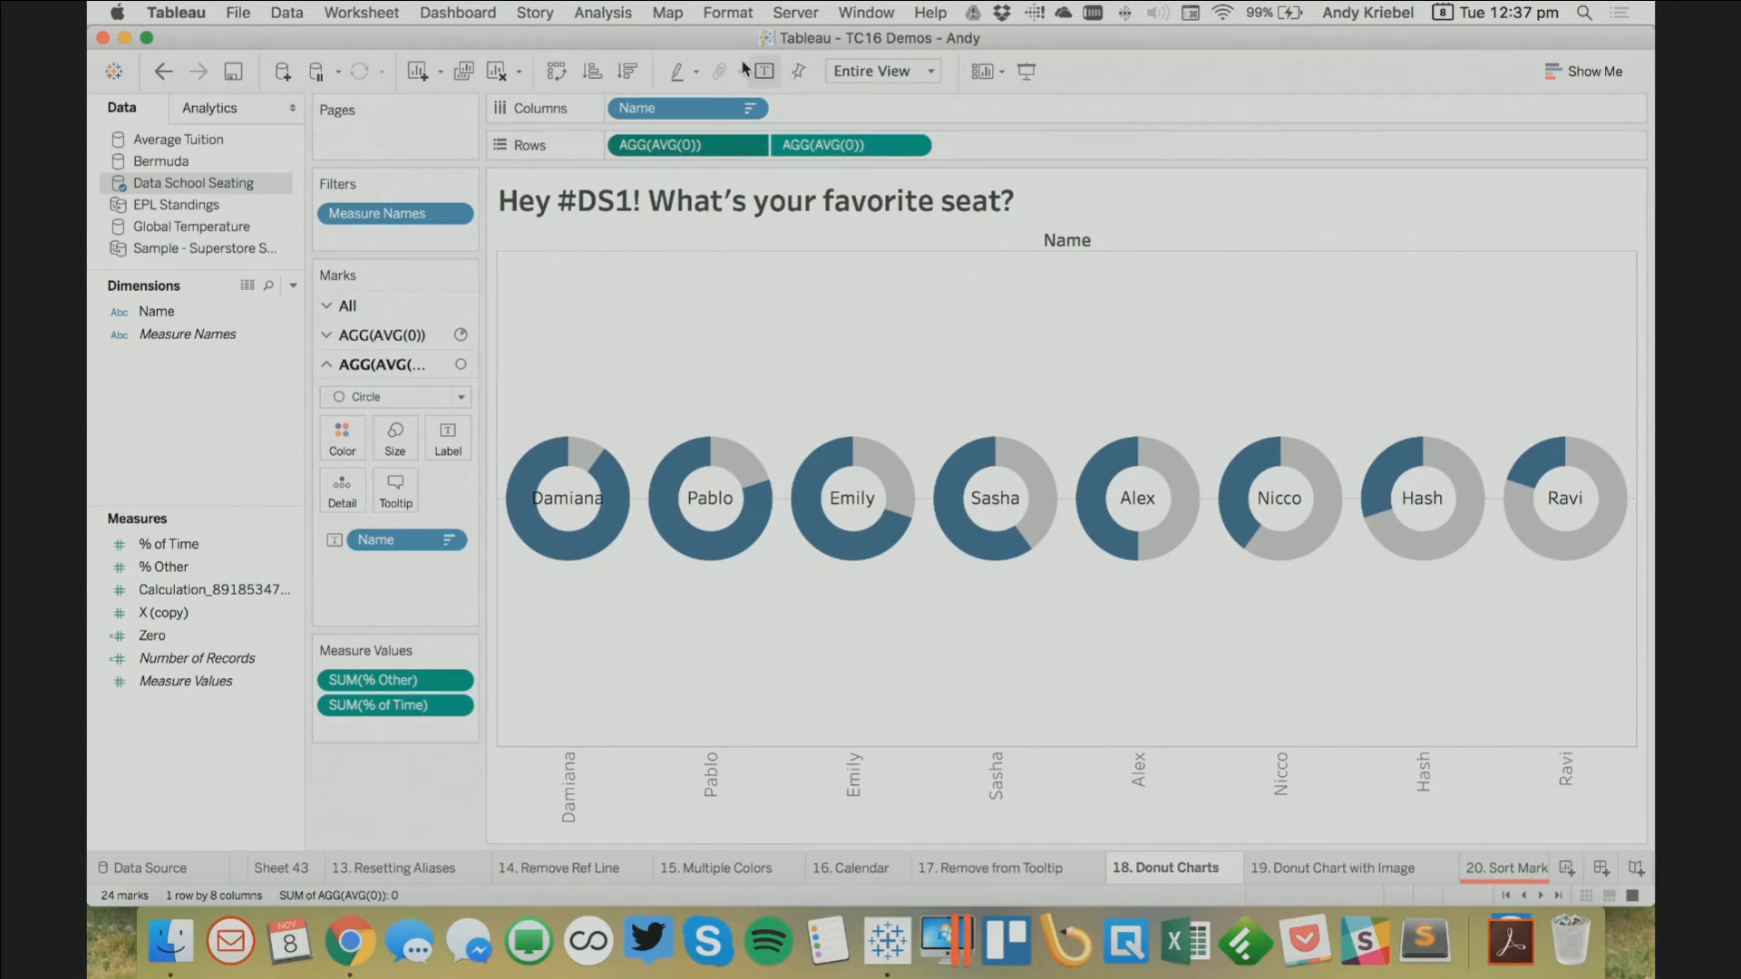
click(753, 107)
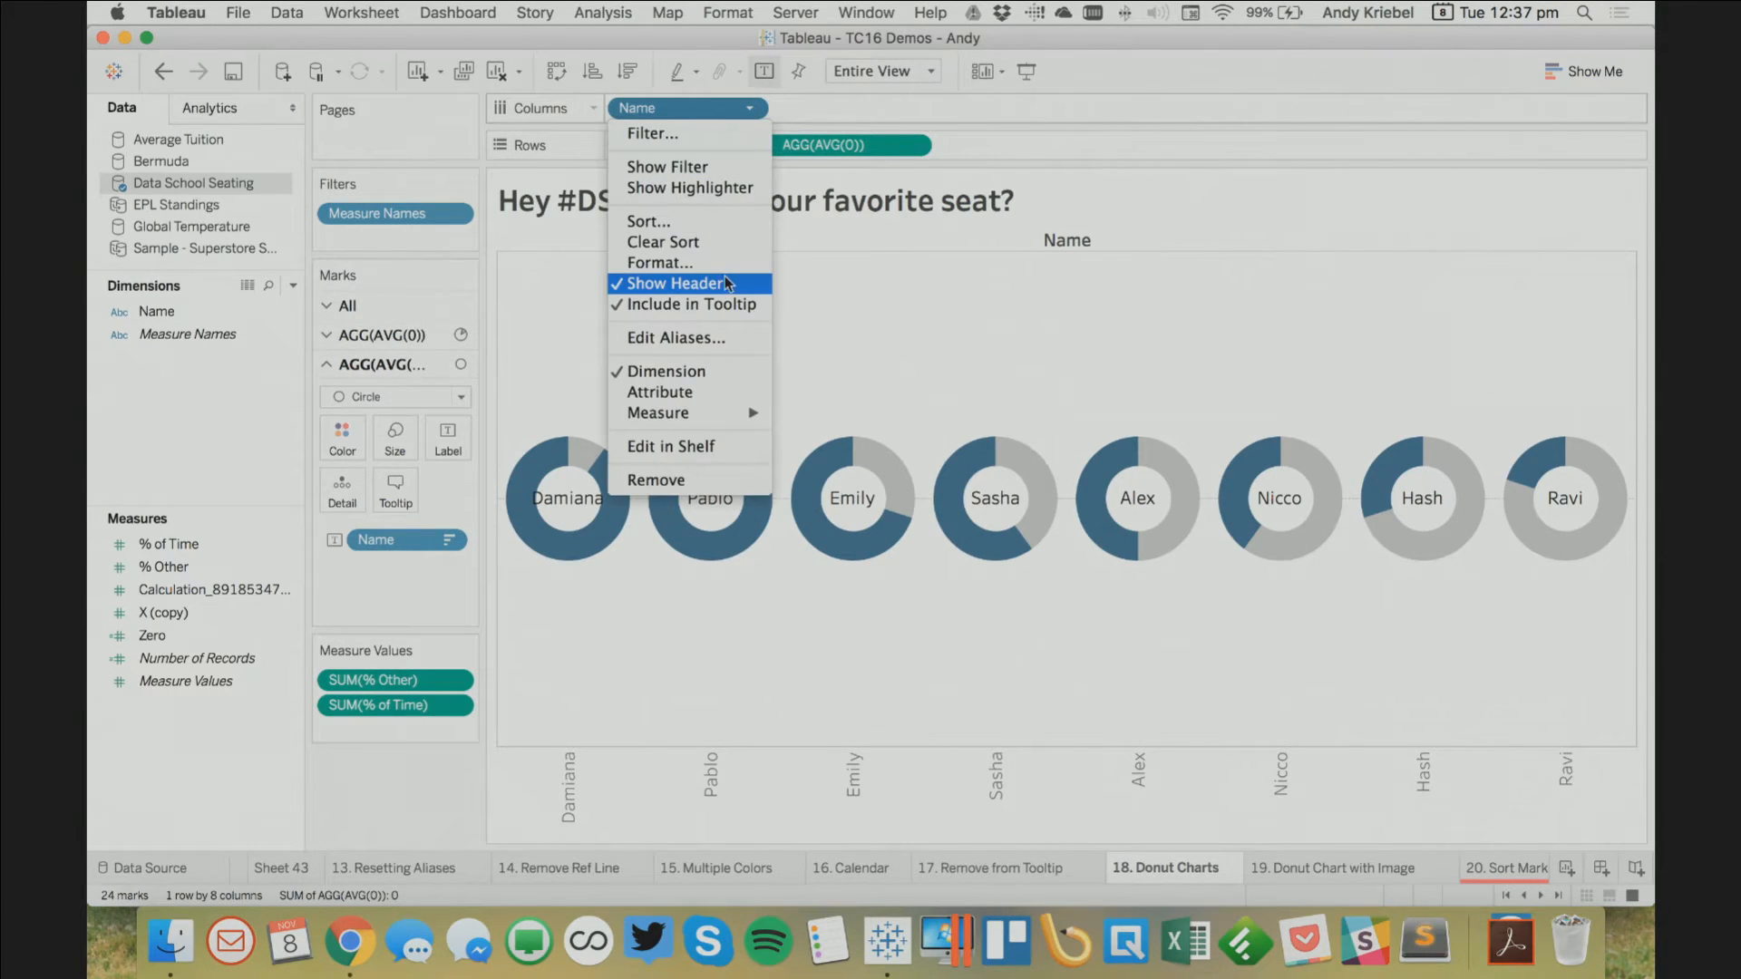
click(725, 276)
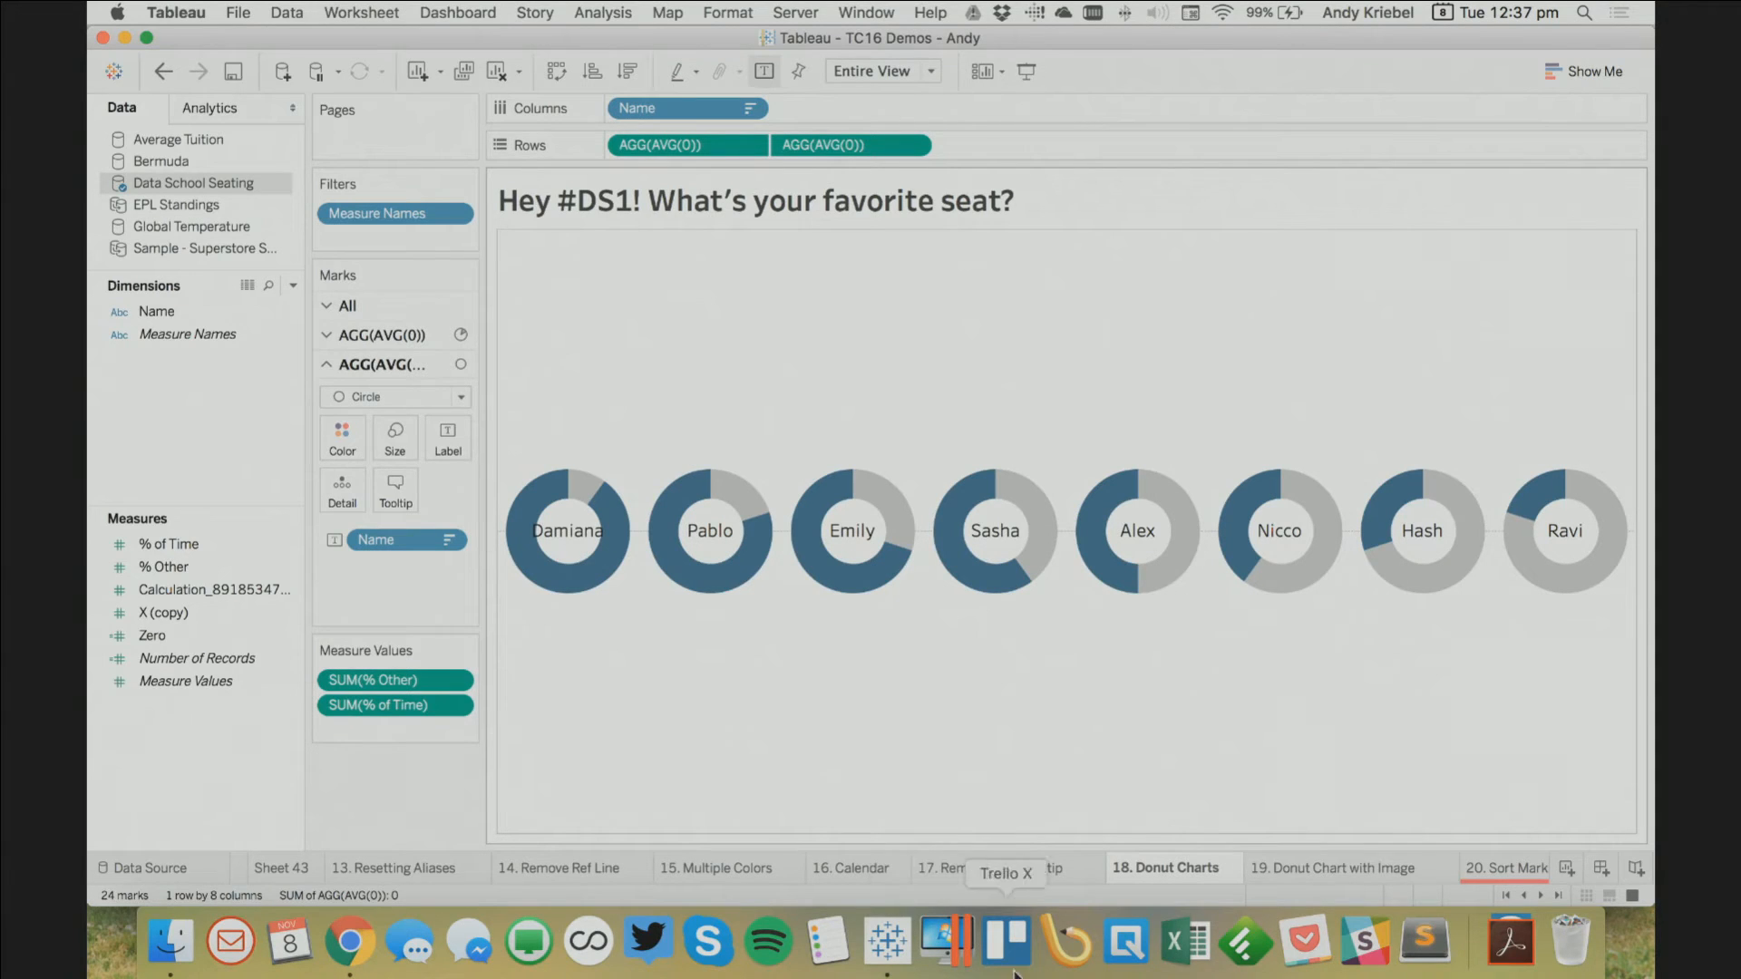
On the 19. Donut Chart with Image sheet, remove the SUM(% of Time) label from the circle marks
click(1339, 867)
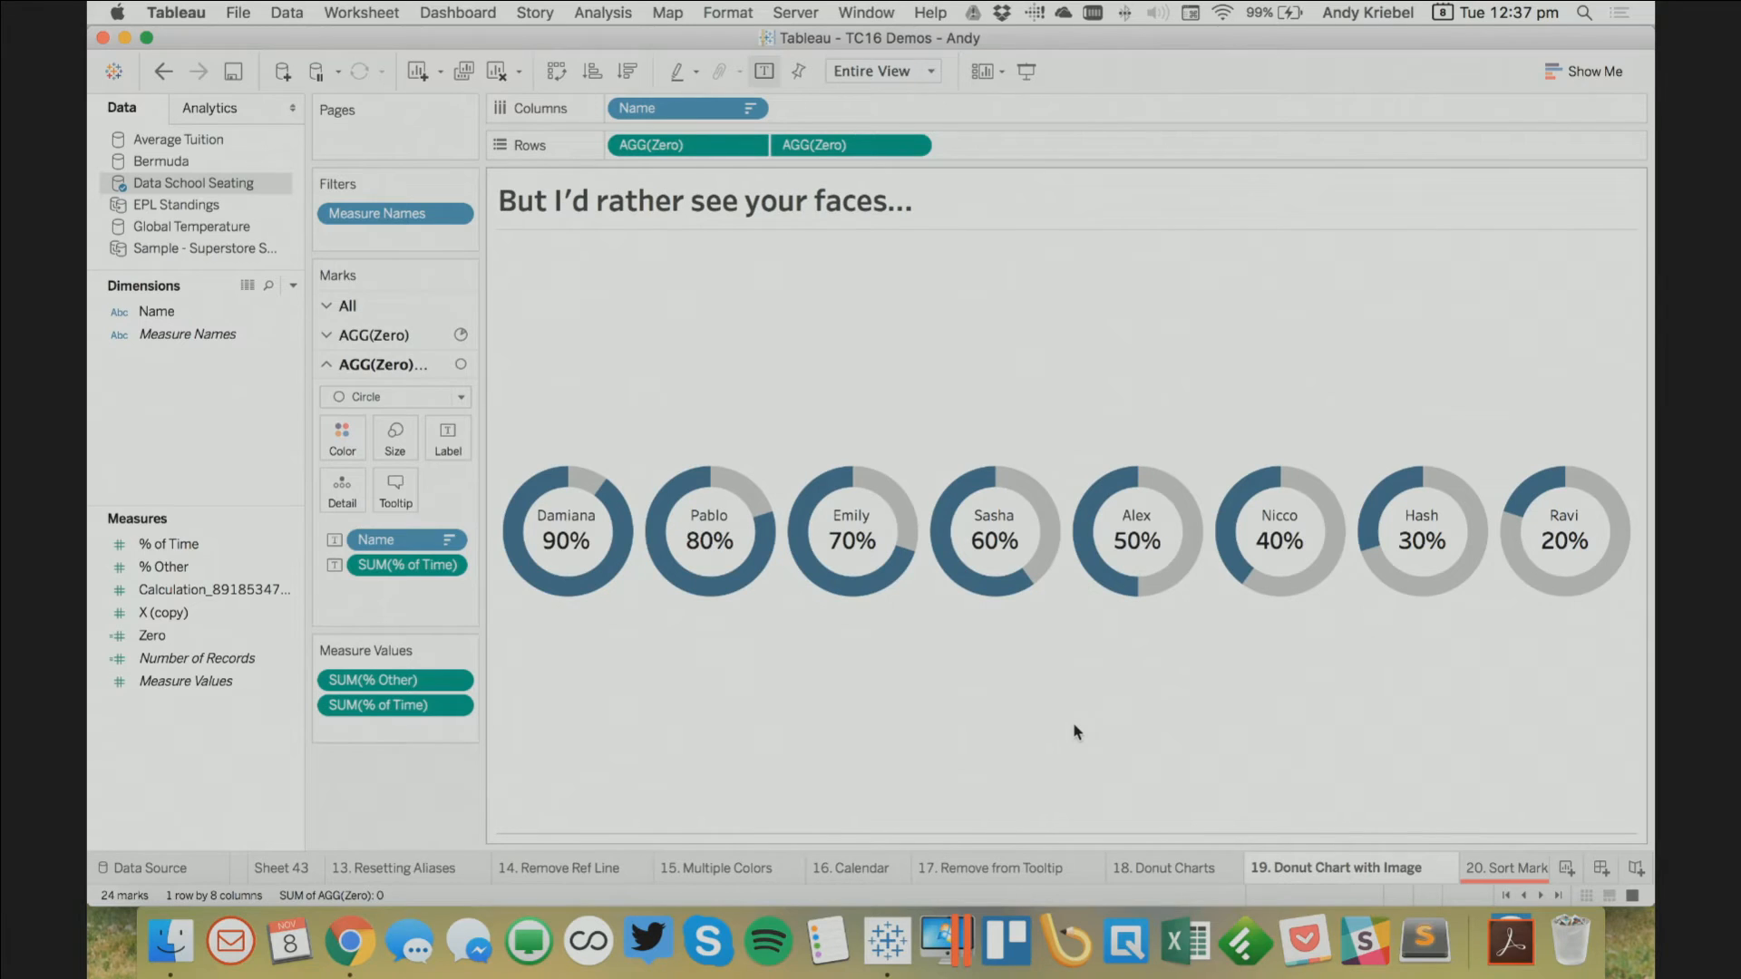
mouse_move(581, 572)
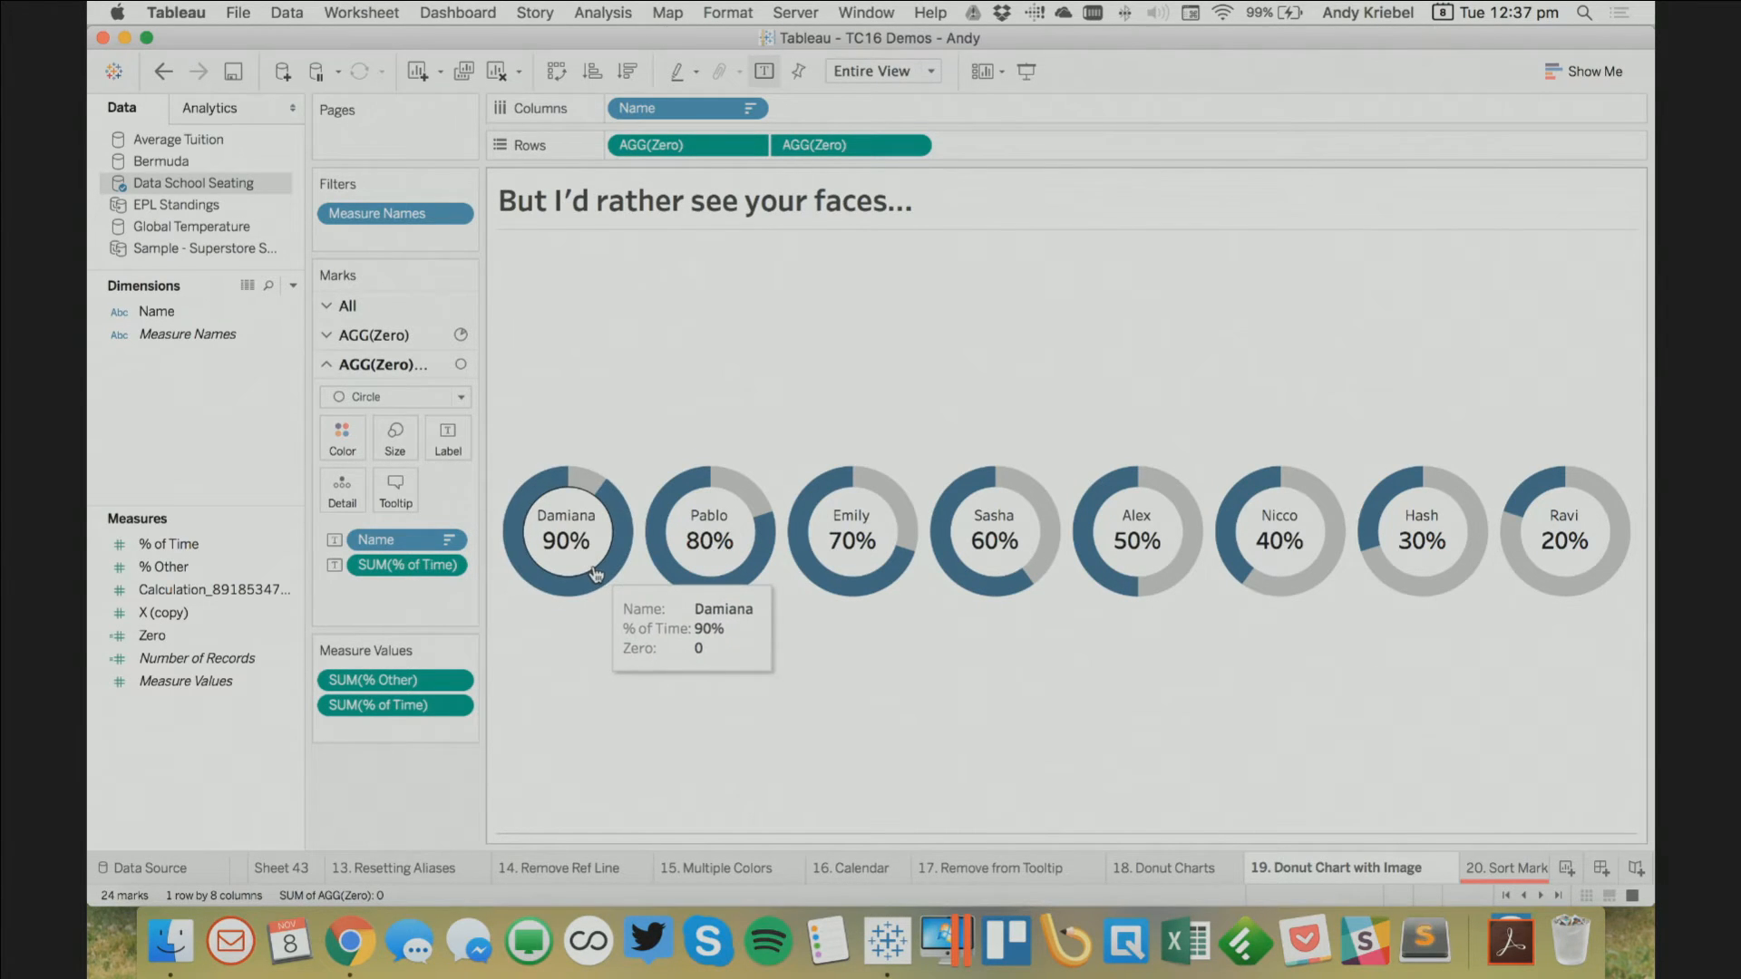
click(448, 449)
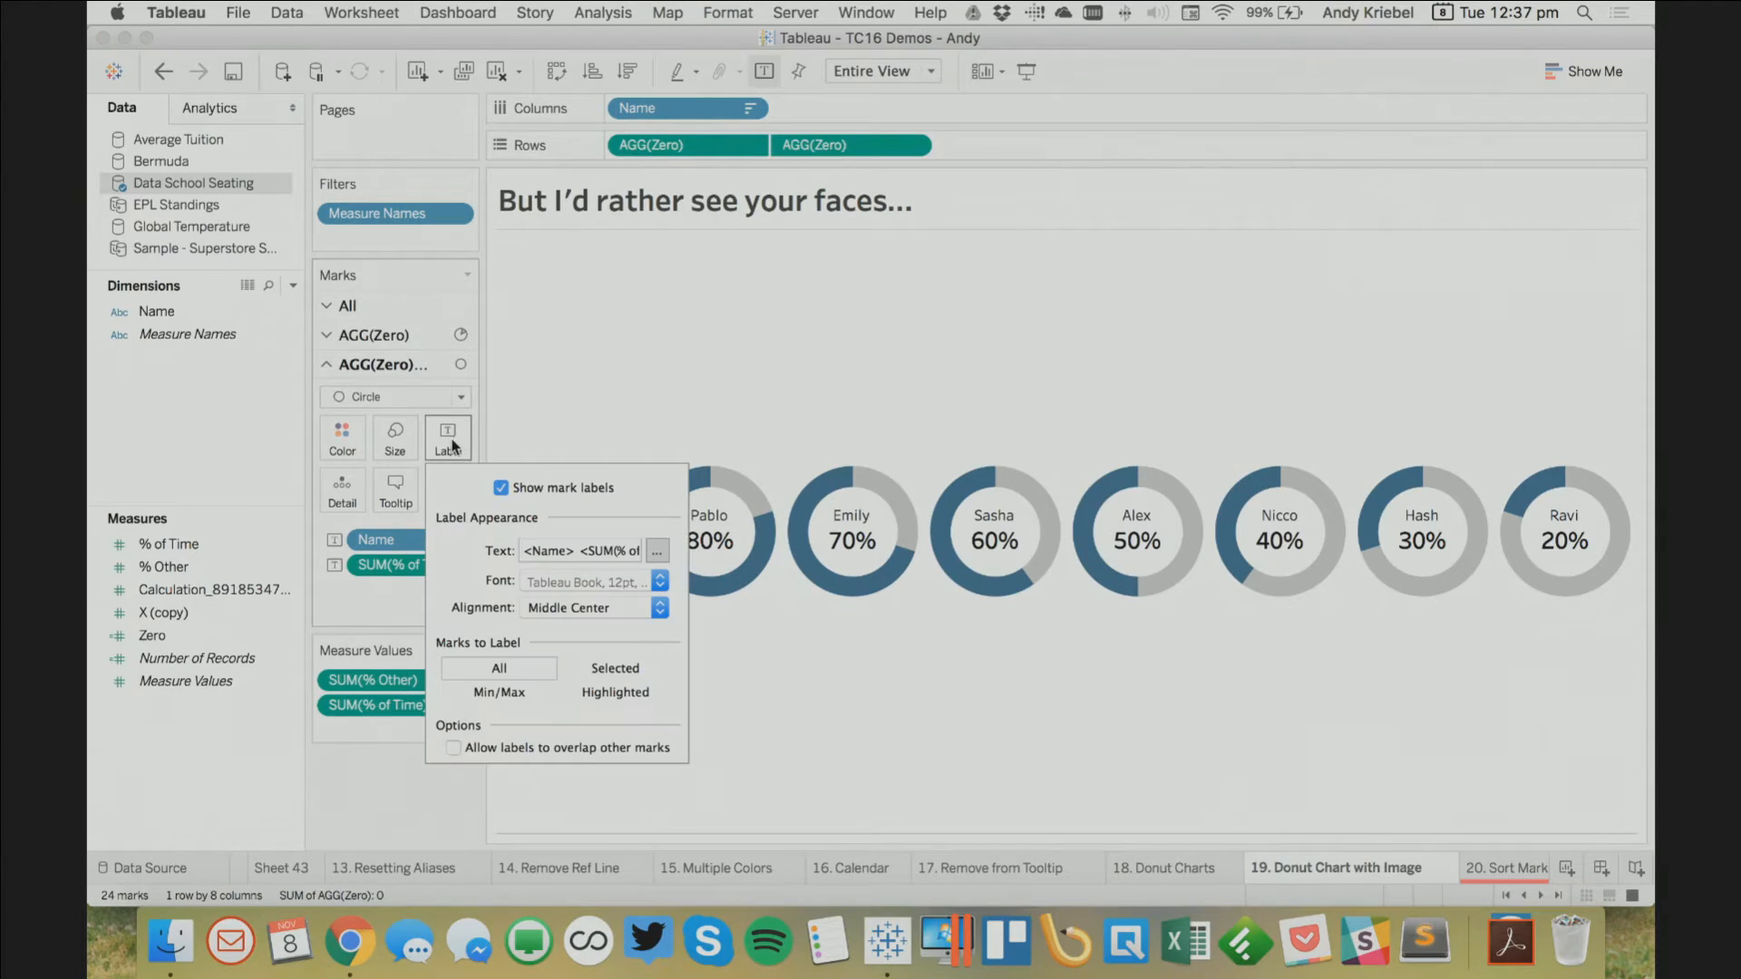
click(676, 358)
mouse_move(388, 567)
mouse_down()
mouse_move(361, 554)
mouse_move(363, 571)
mouse_up()
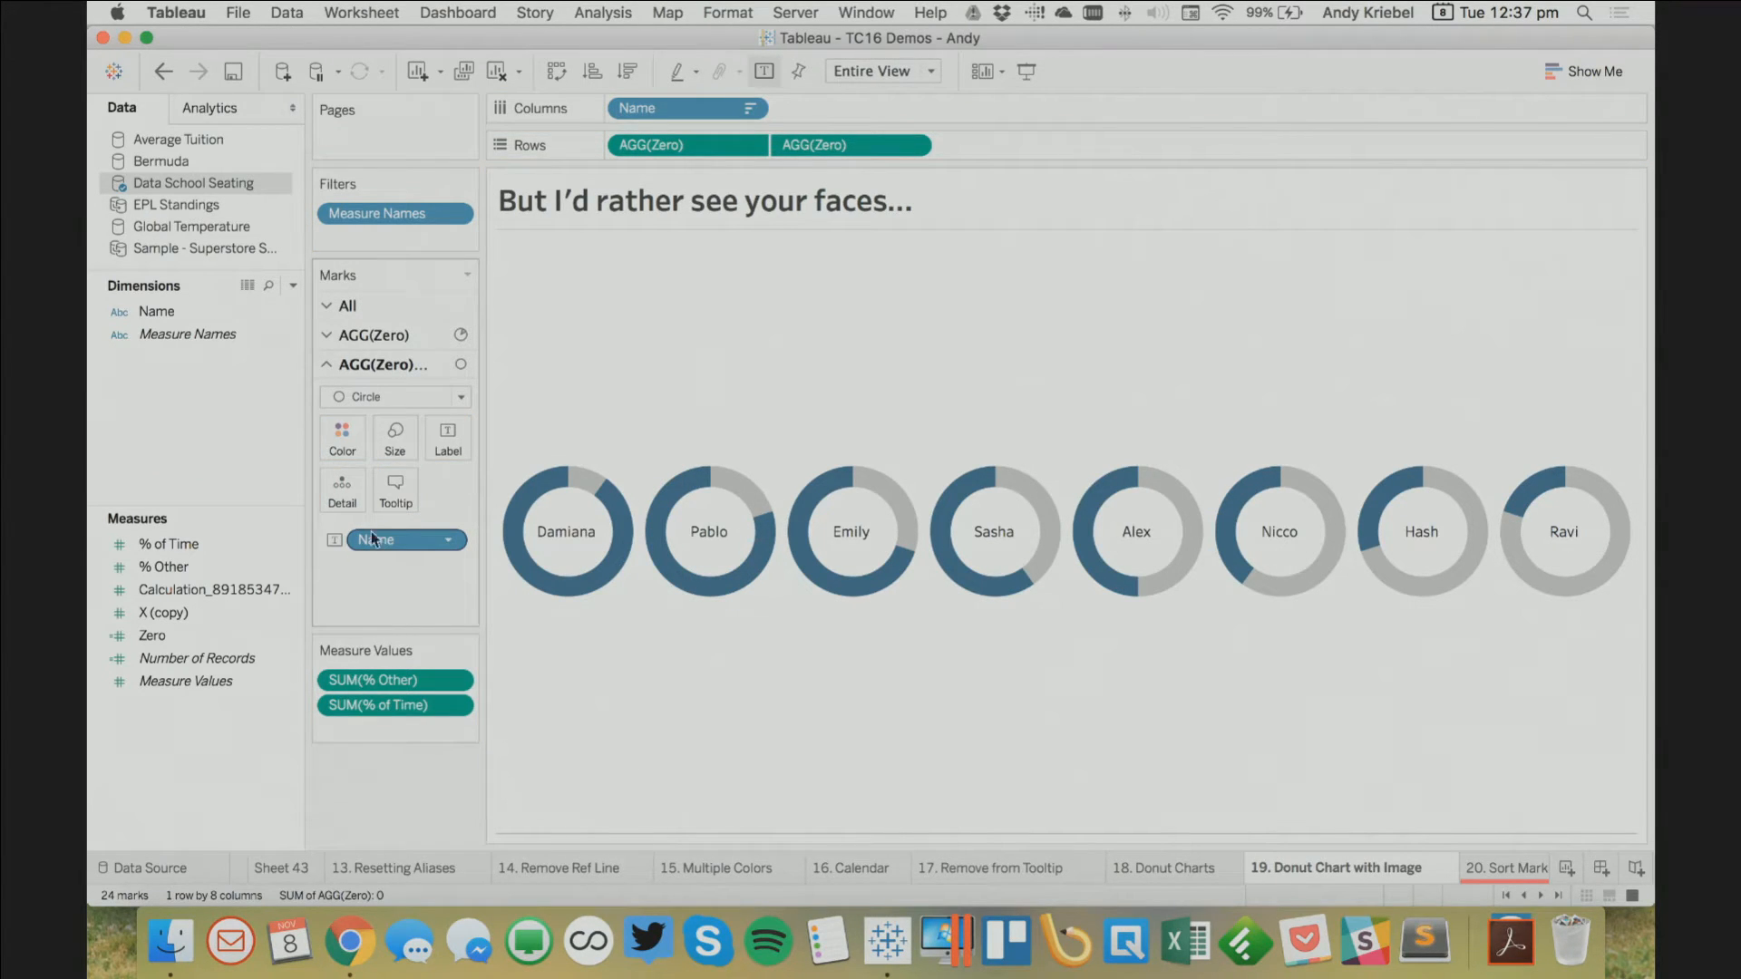
Change the circle marks to Shape and assign the Name field to the shape so each donut holds a photo
click(376, 396)
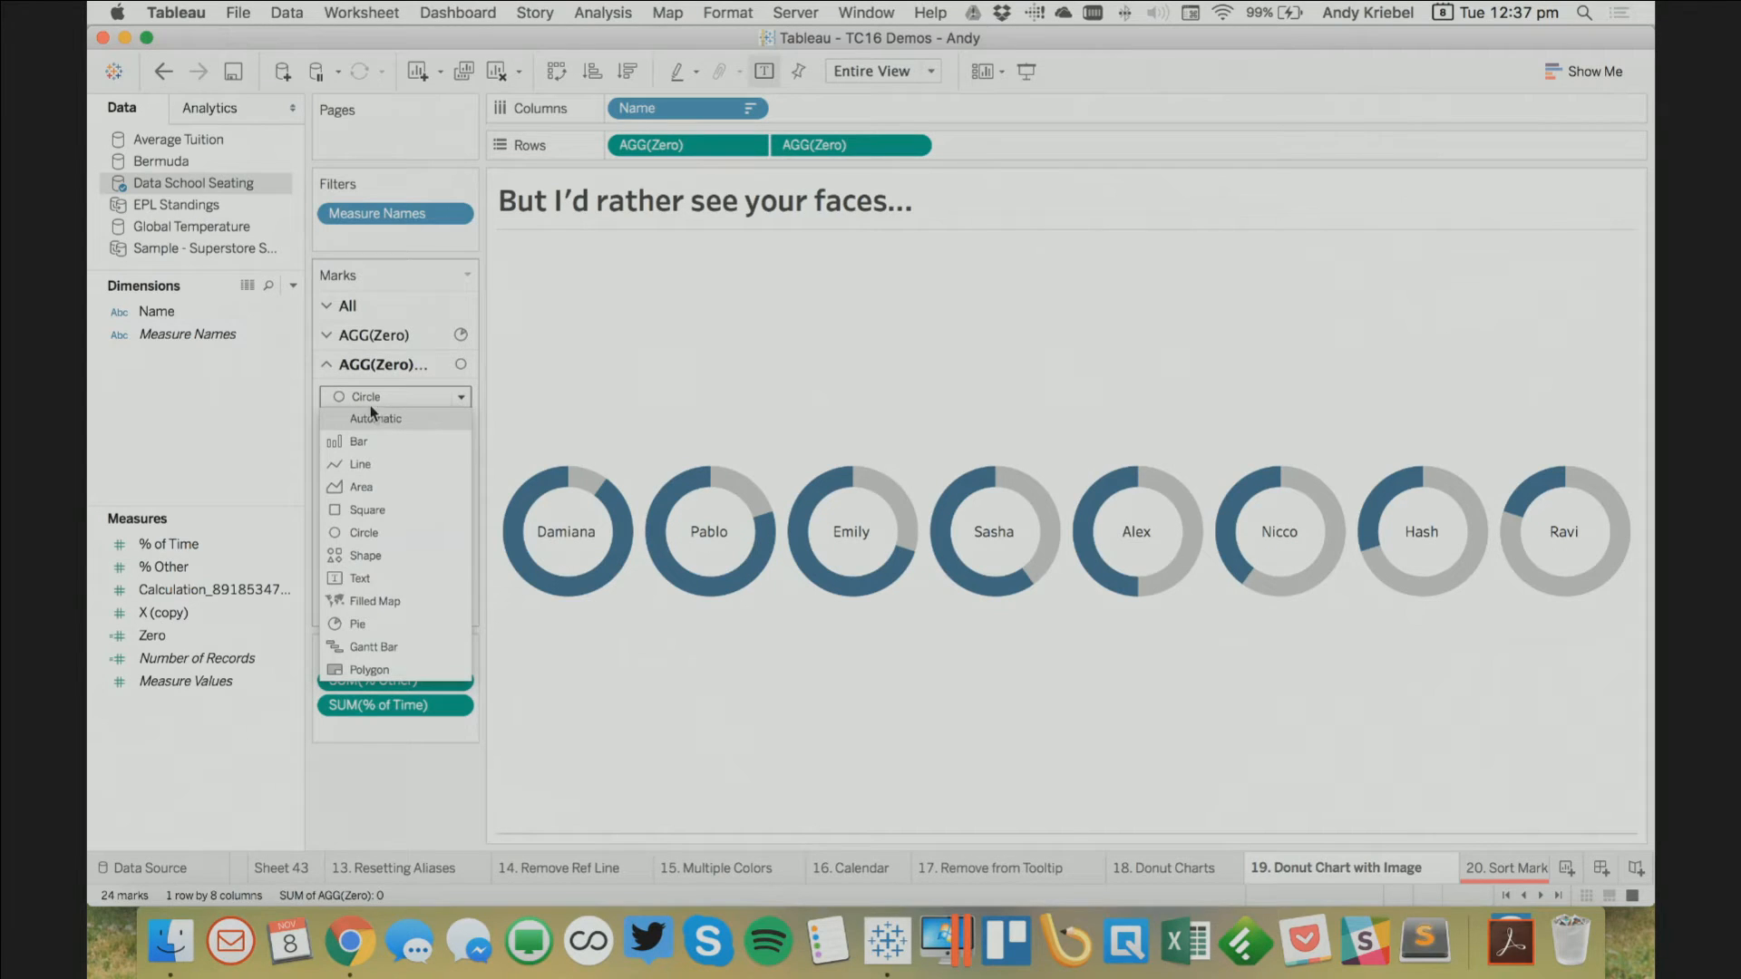
click(365, 555)
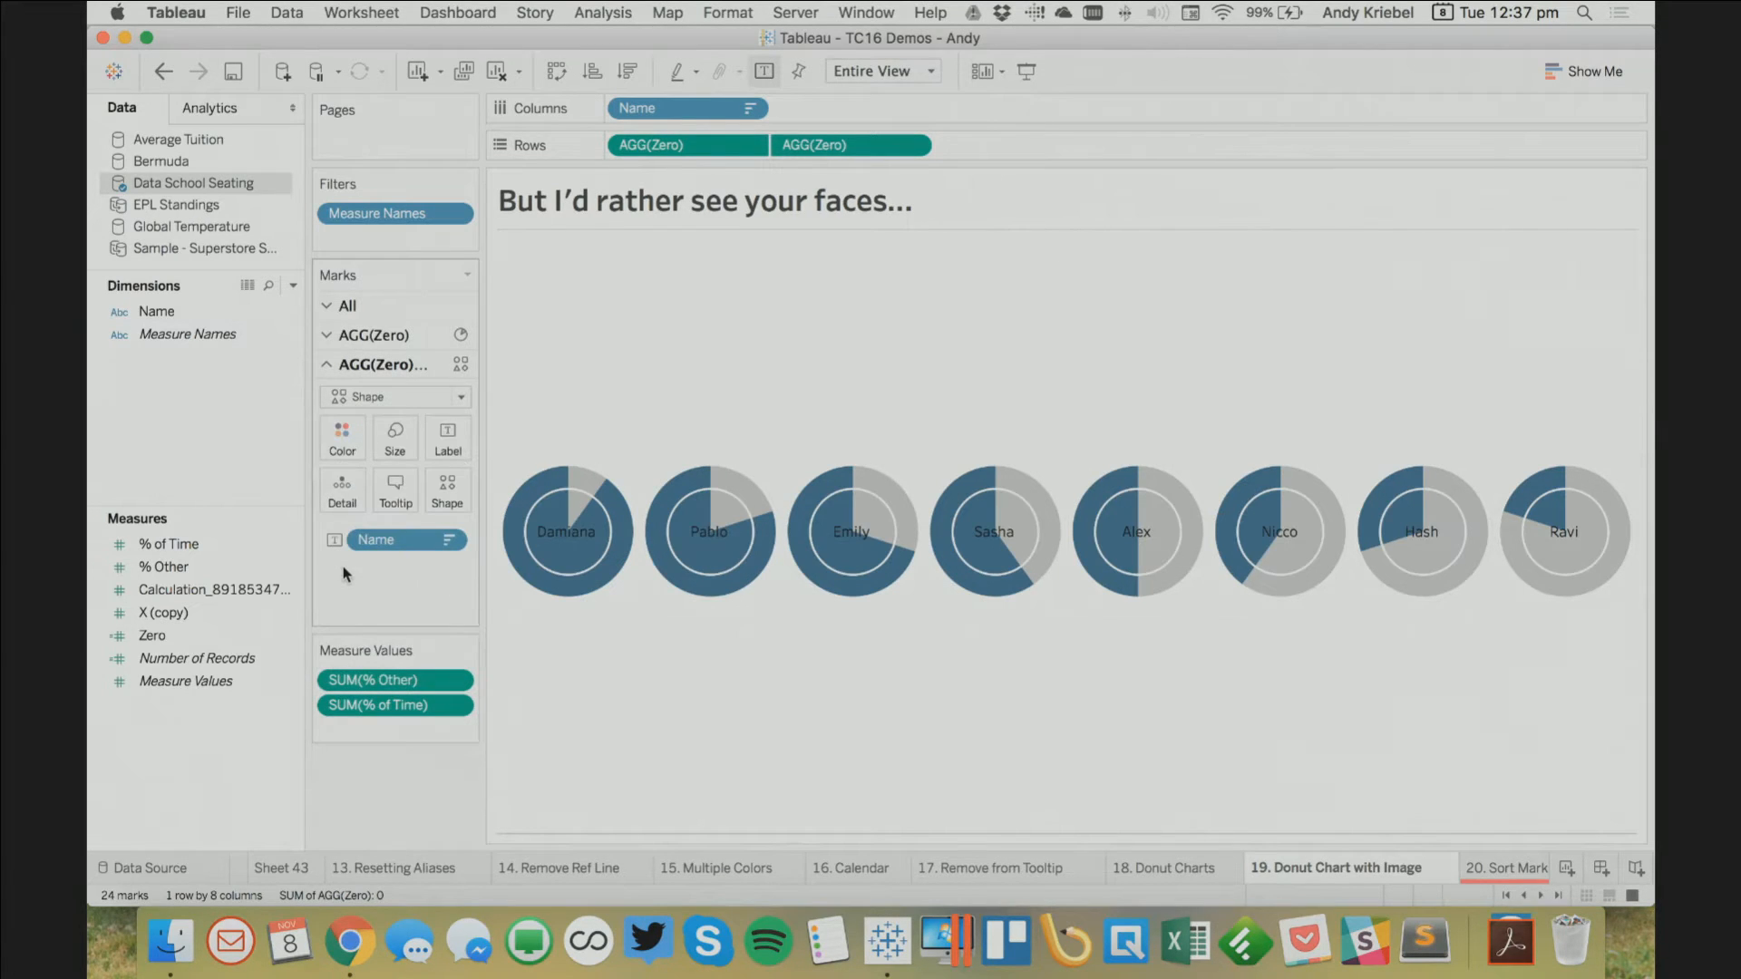
click(336, 541)
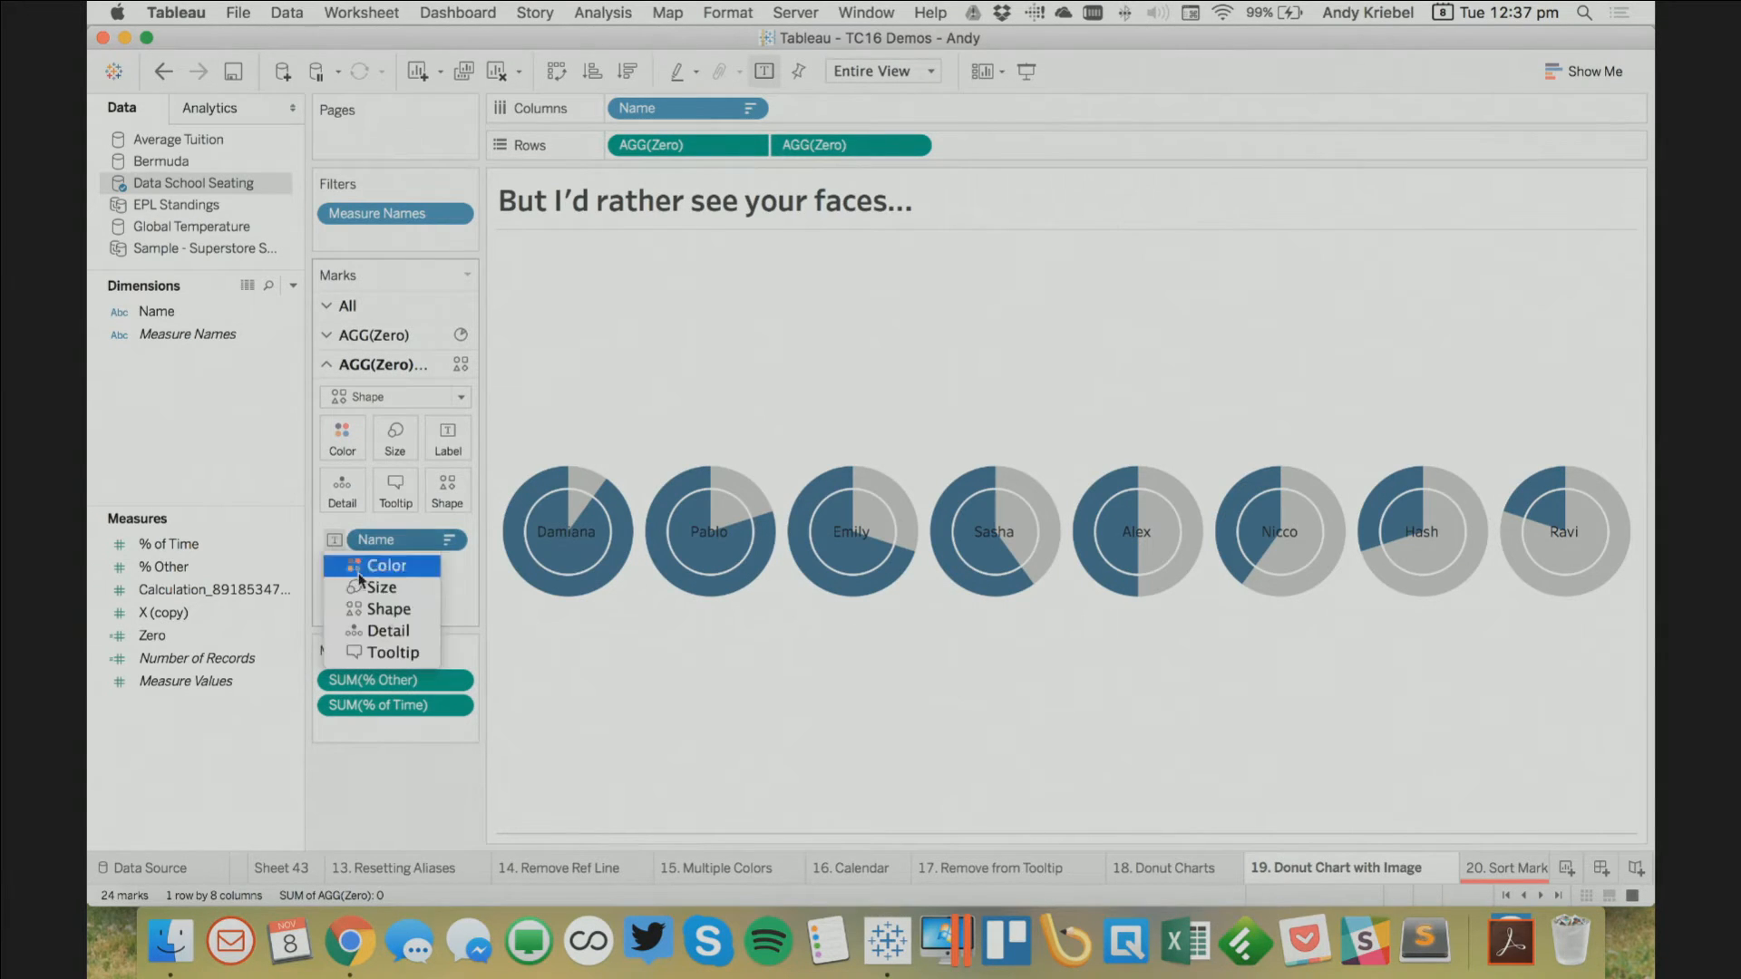
click(388, 609)
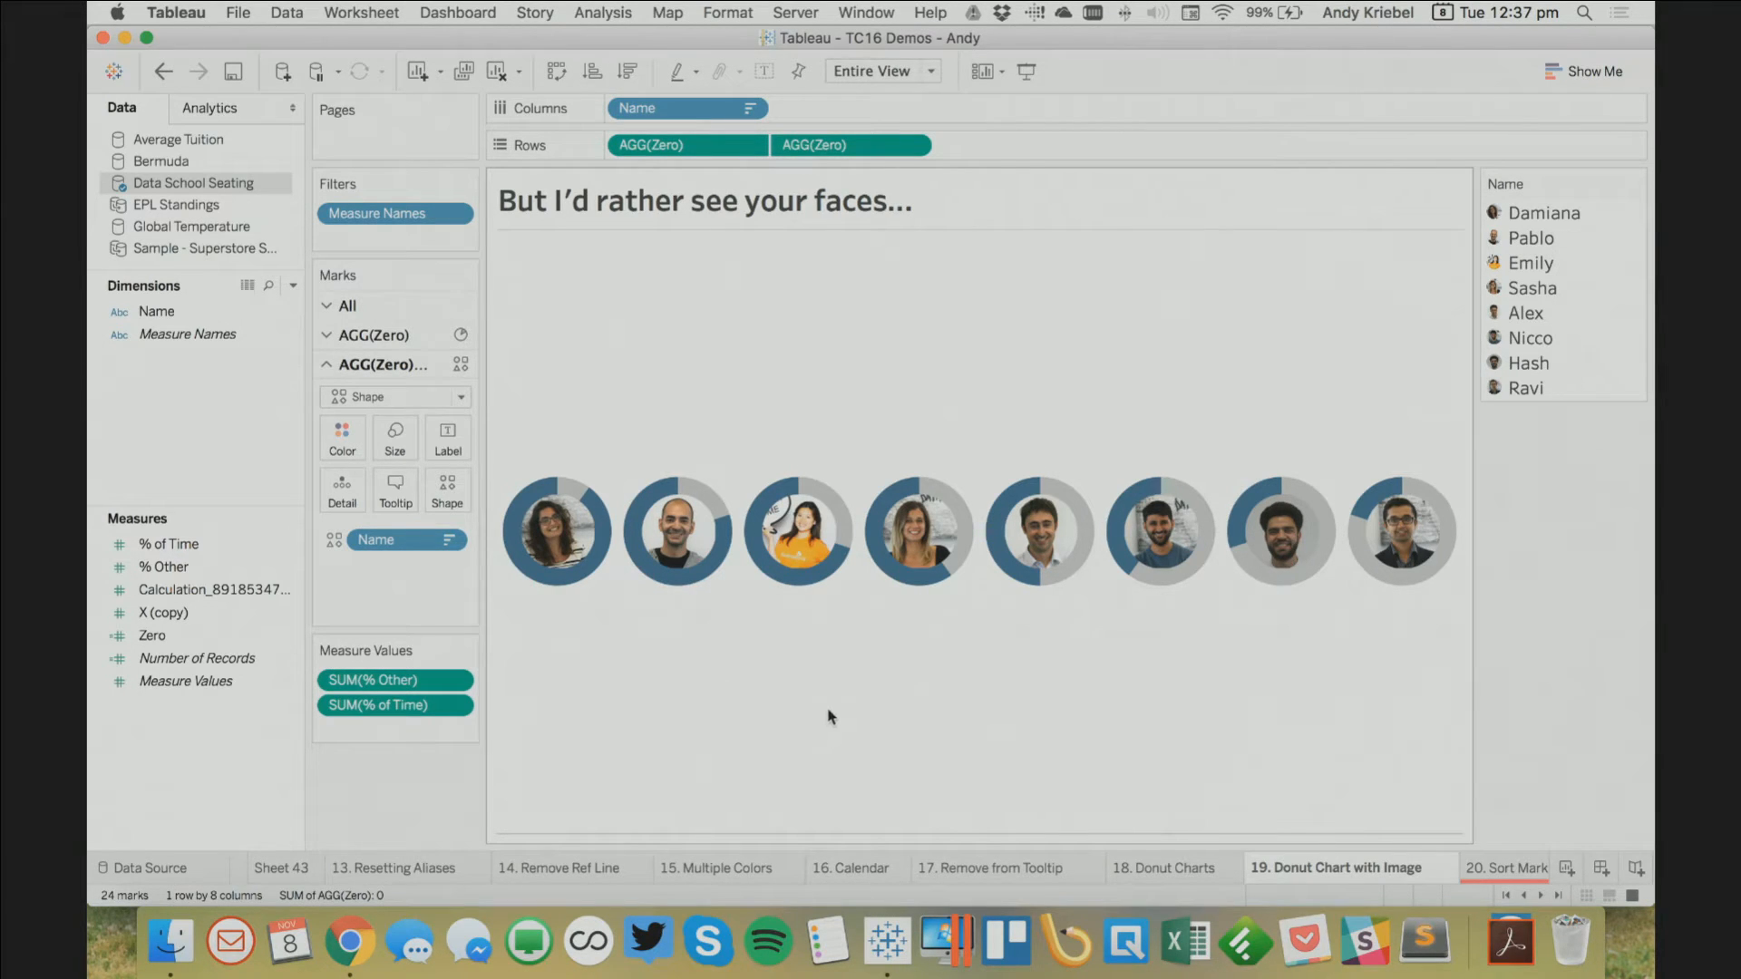
On the 20. Sort Marks on Map sheet, create a calculated field named ABS Profit with the formula ABS([Profit])
click(1495, 870)
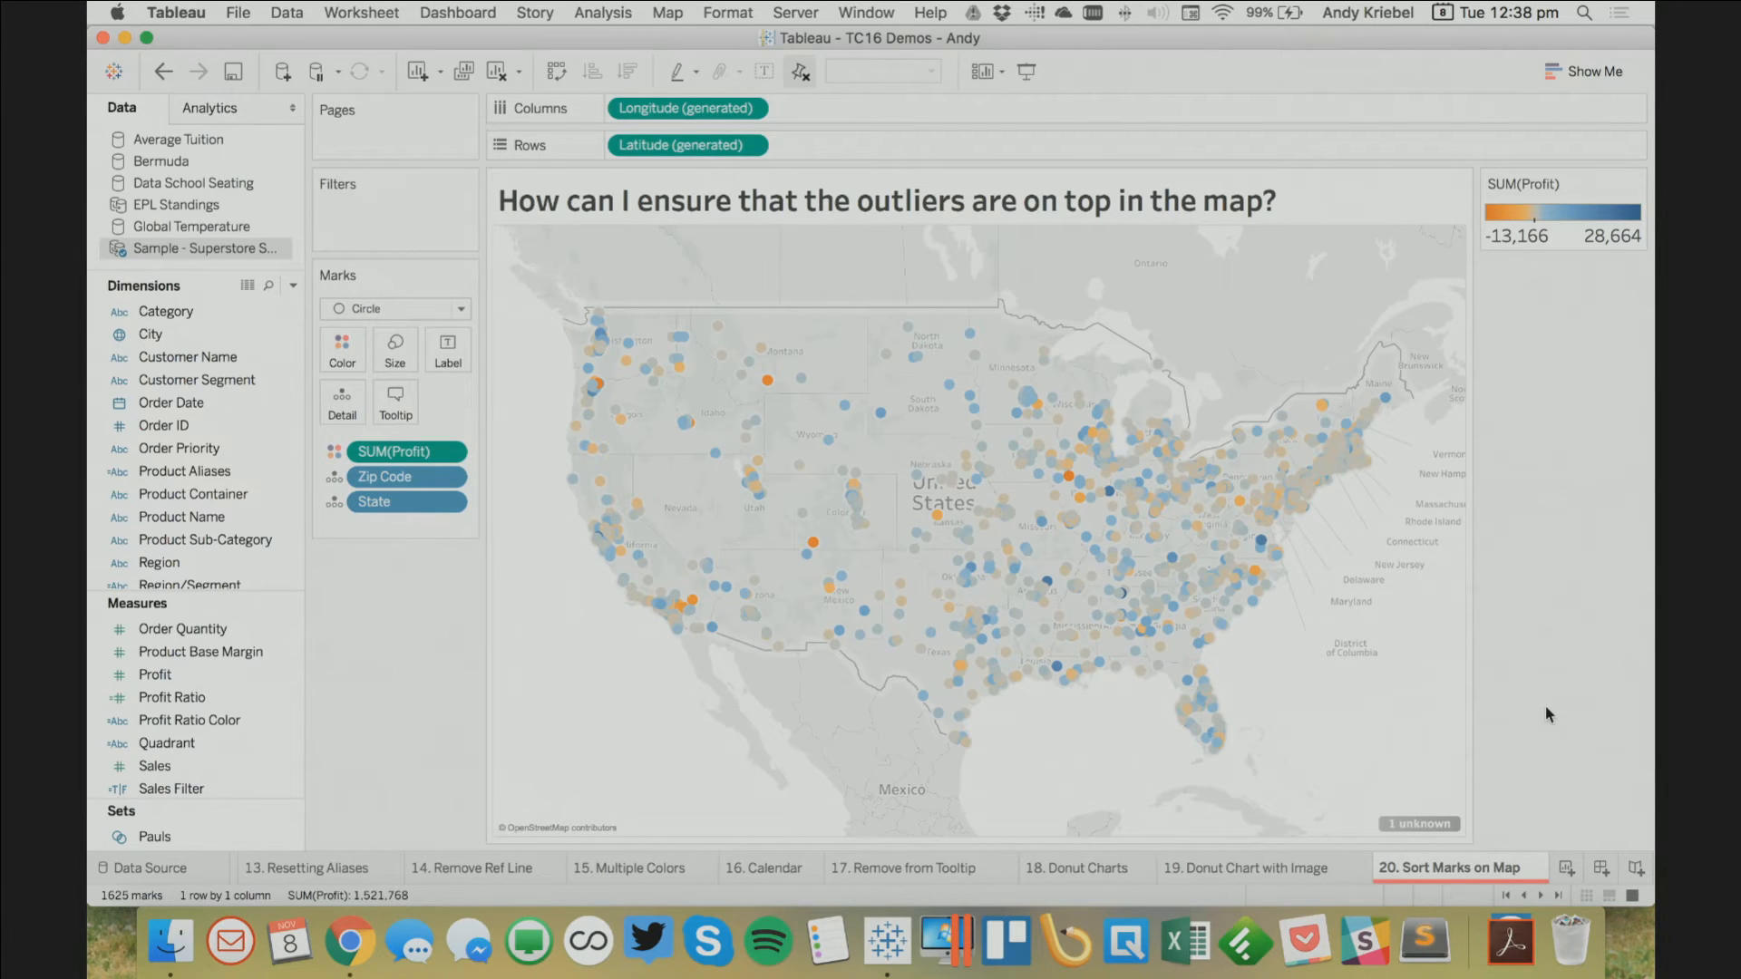
click(292, 286)
click(182, 308)
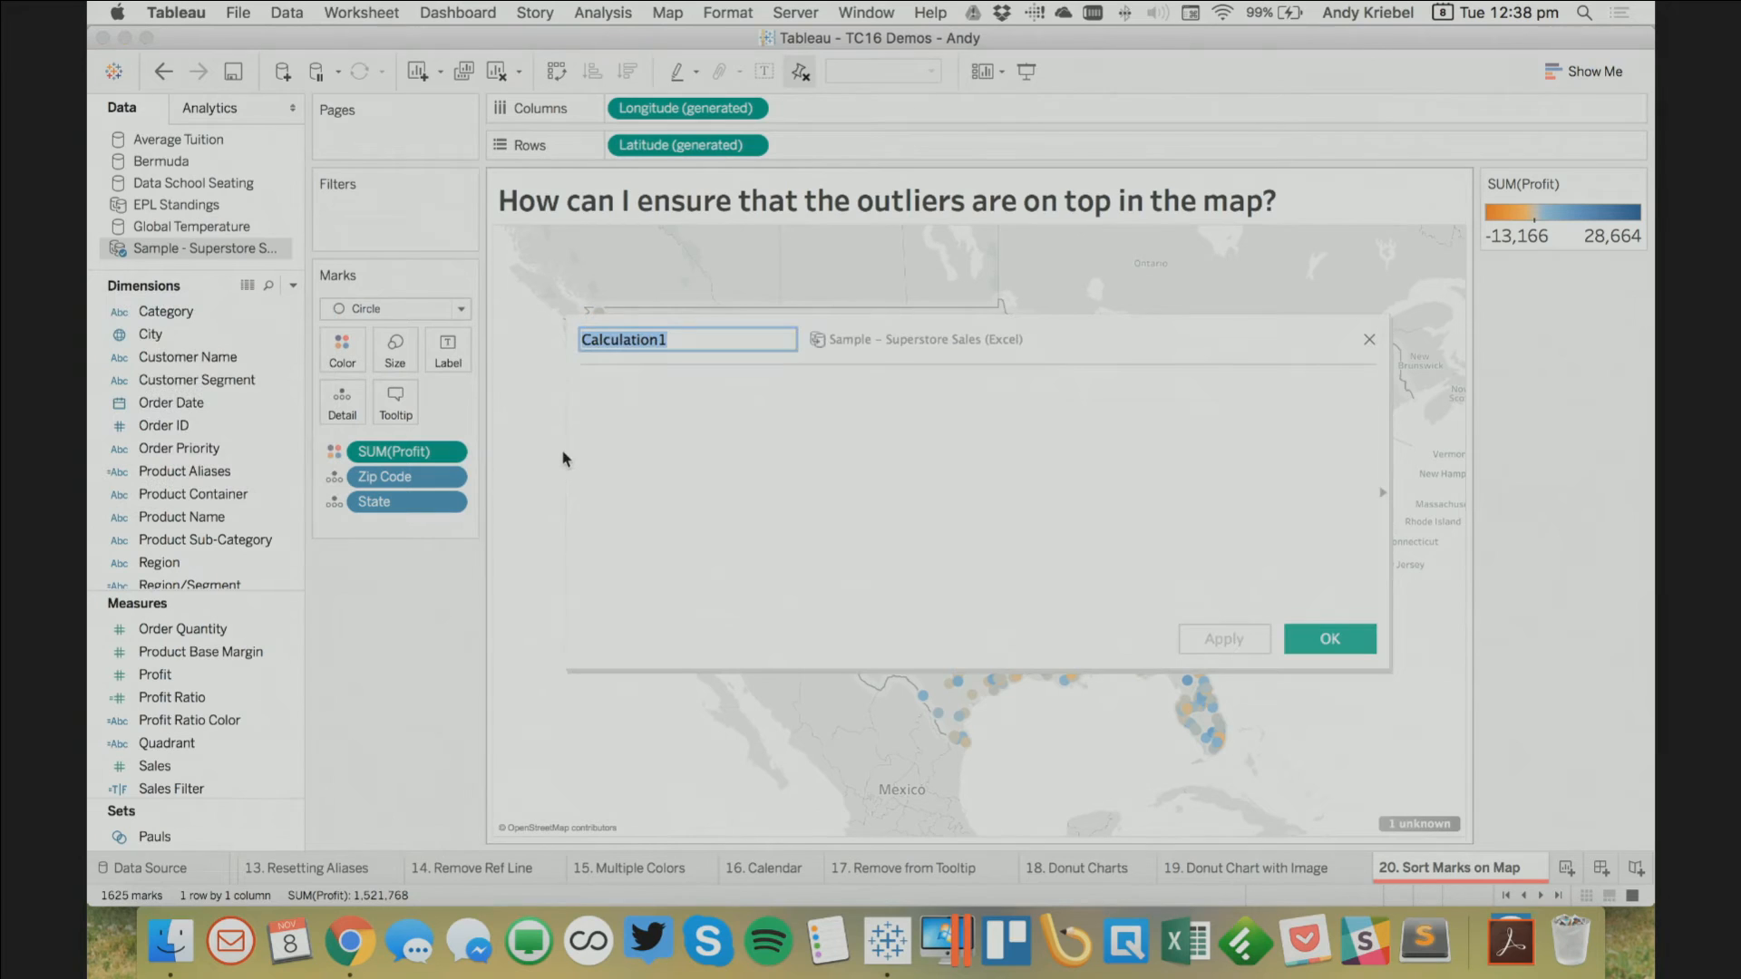
text(ABS )
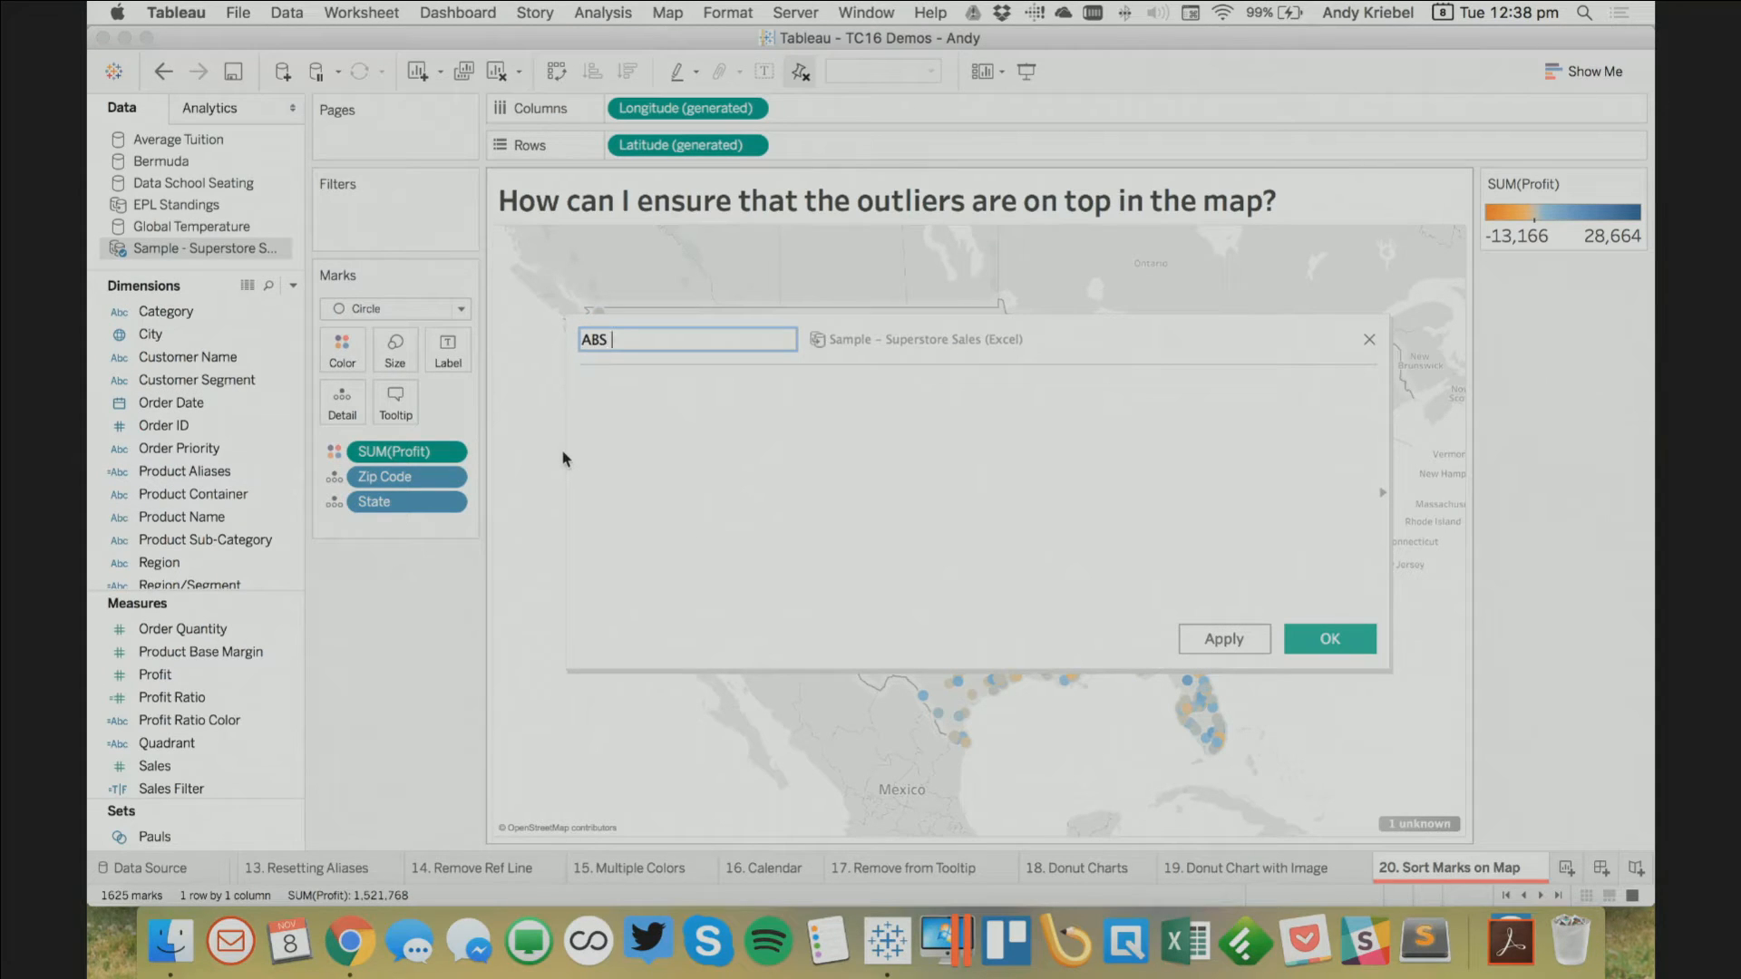
text(Profit)
key(Tab)
text(ABS(pro)
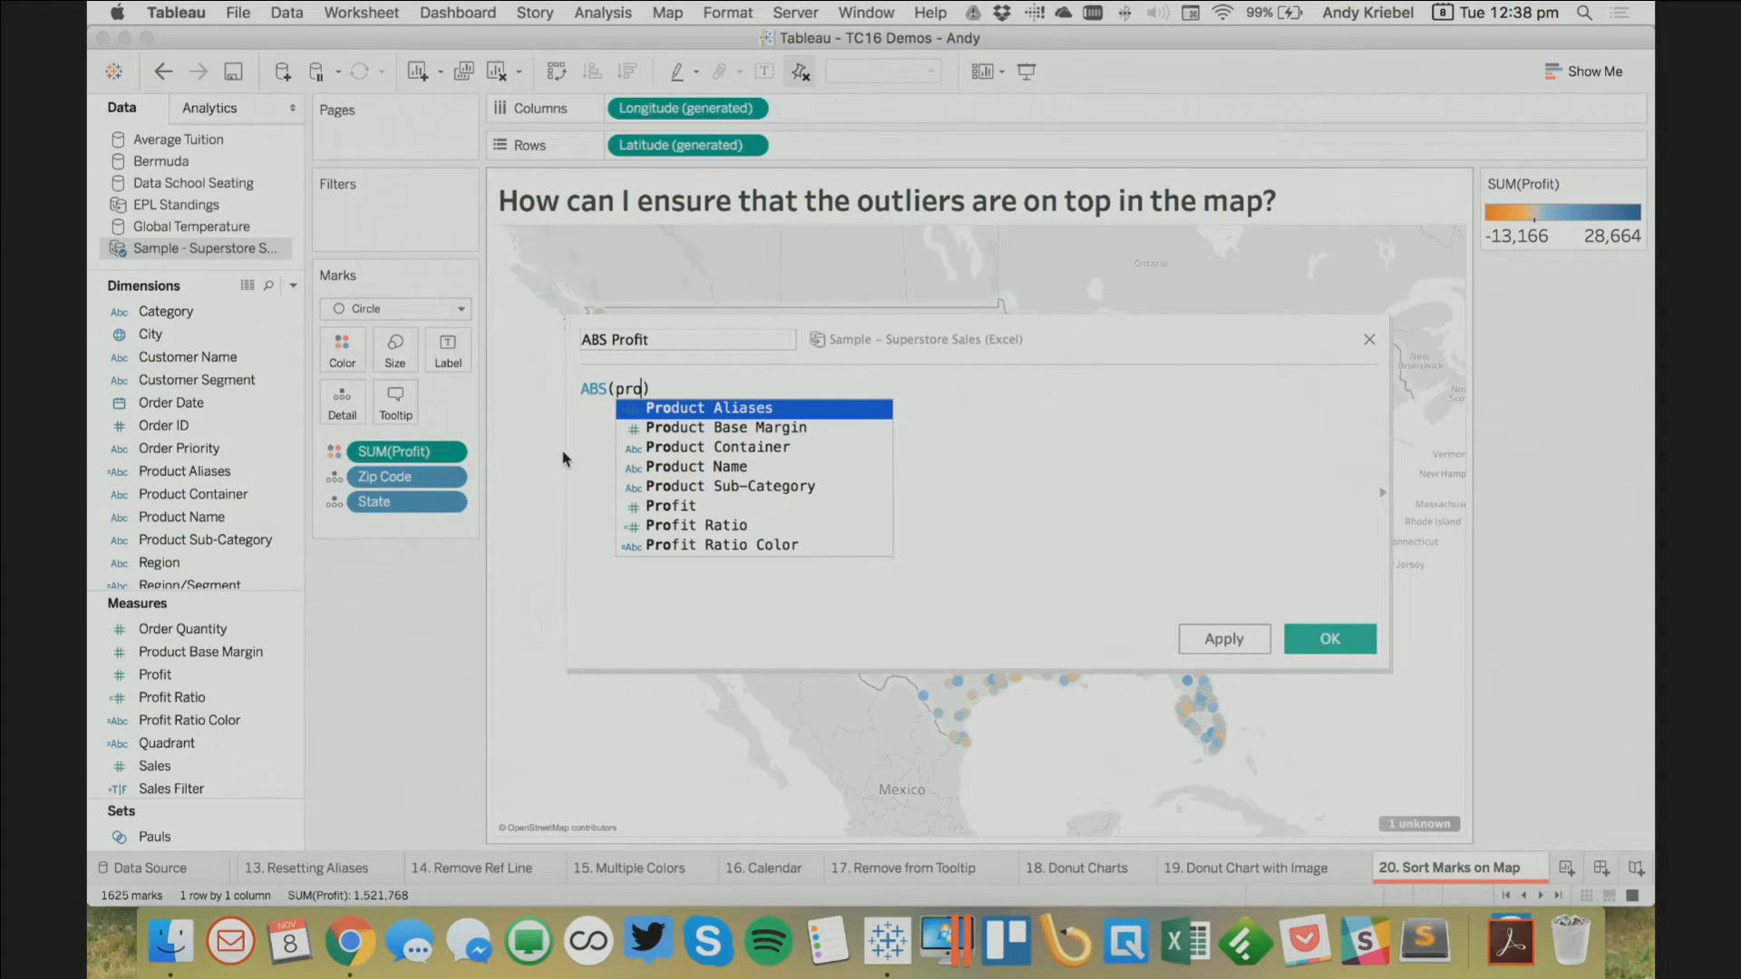
key(Down)
key(Down)
key(Down)
key(Down)
key(Down)
key(Return)
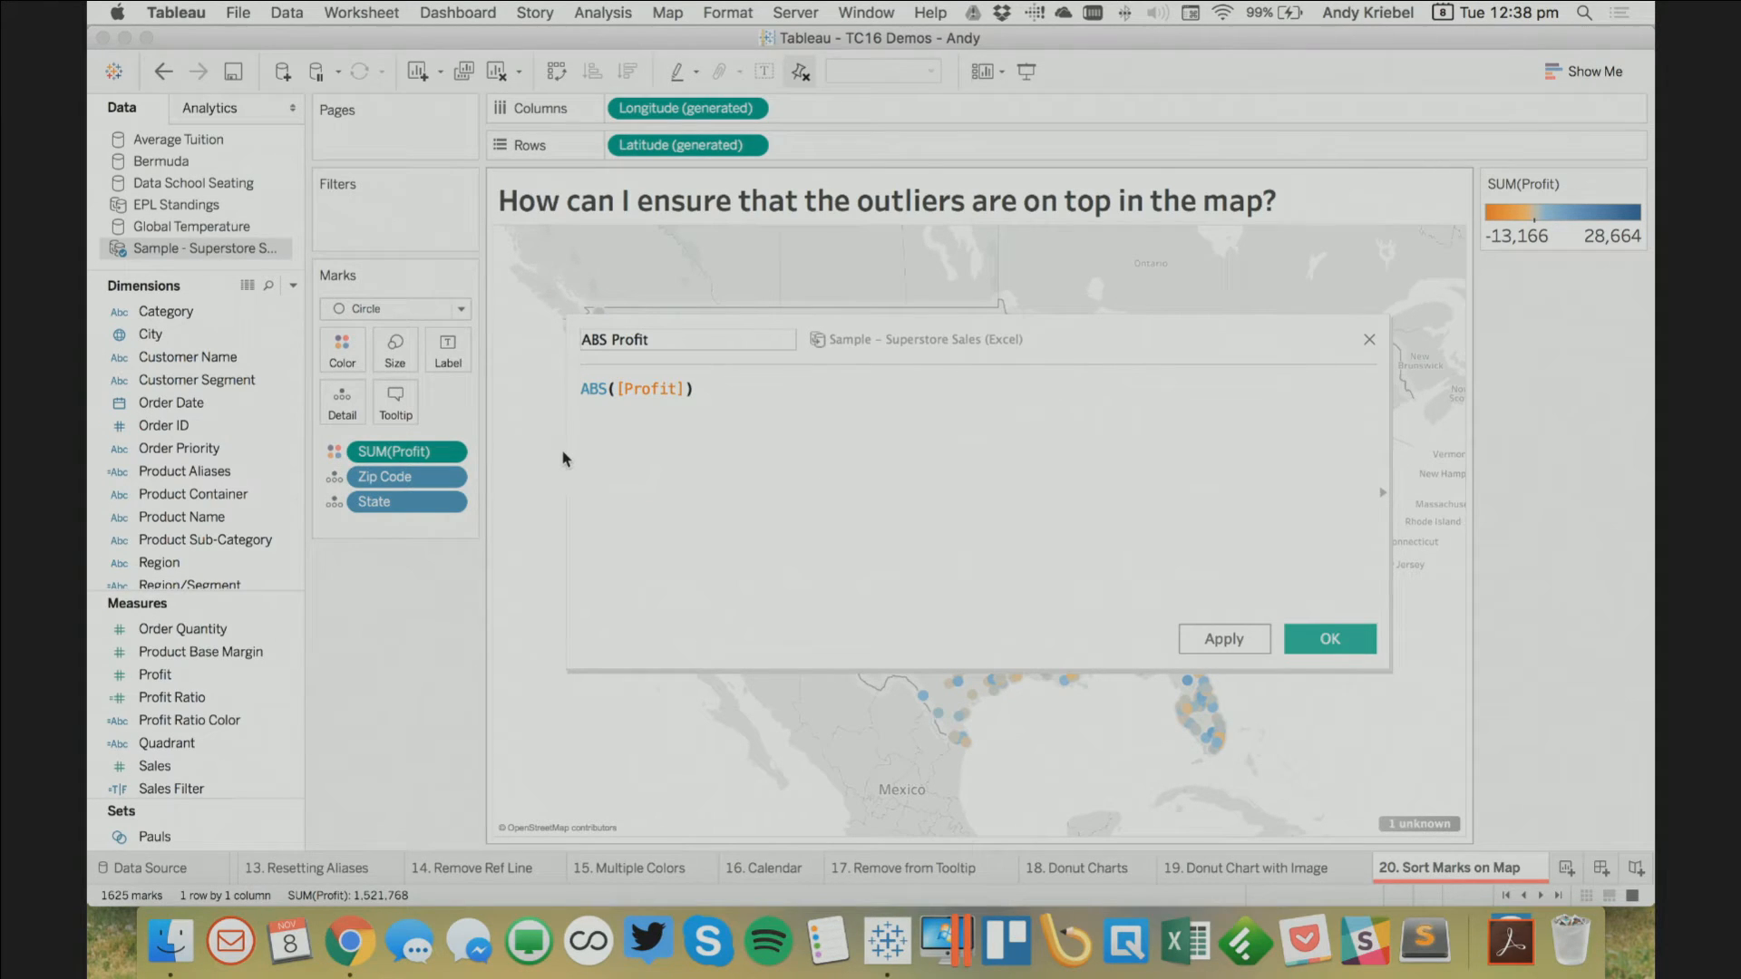
click(1326, 639)
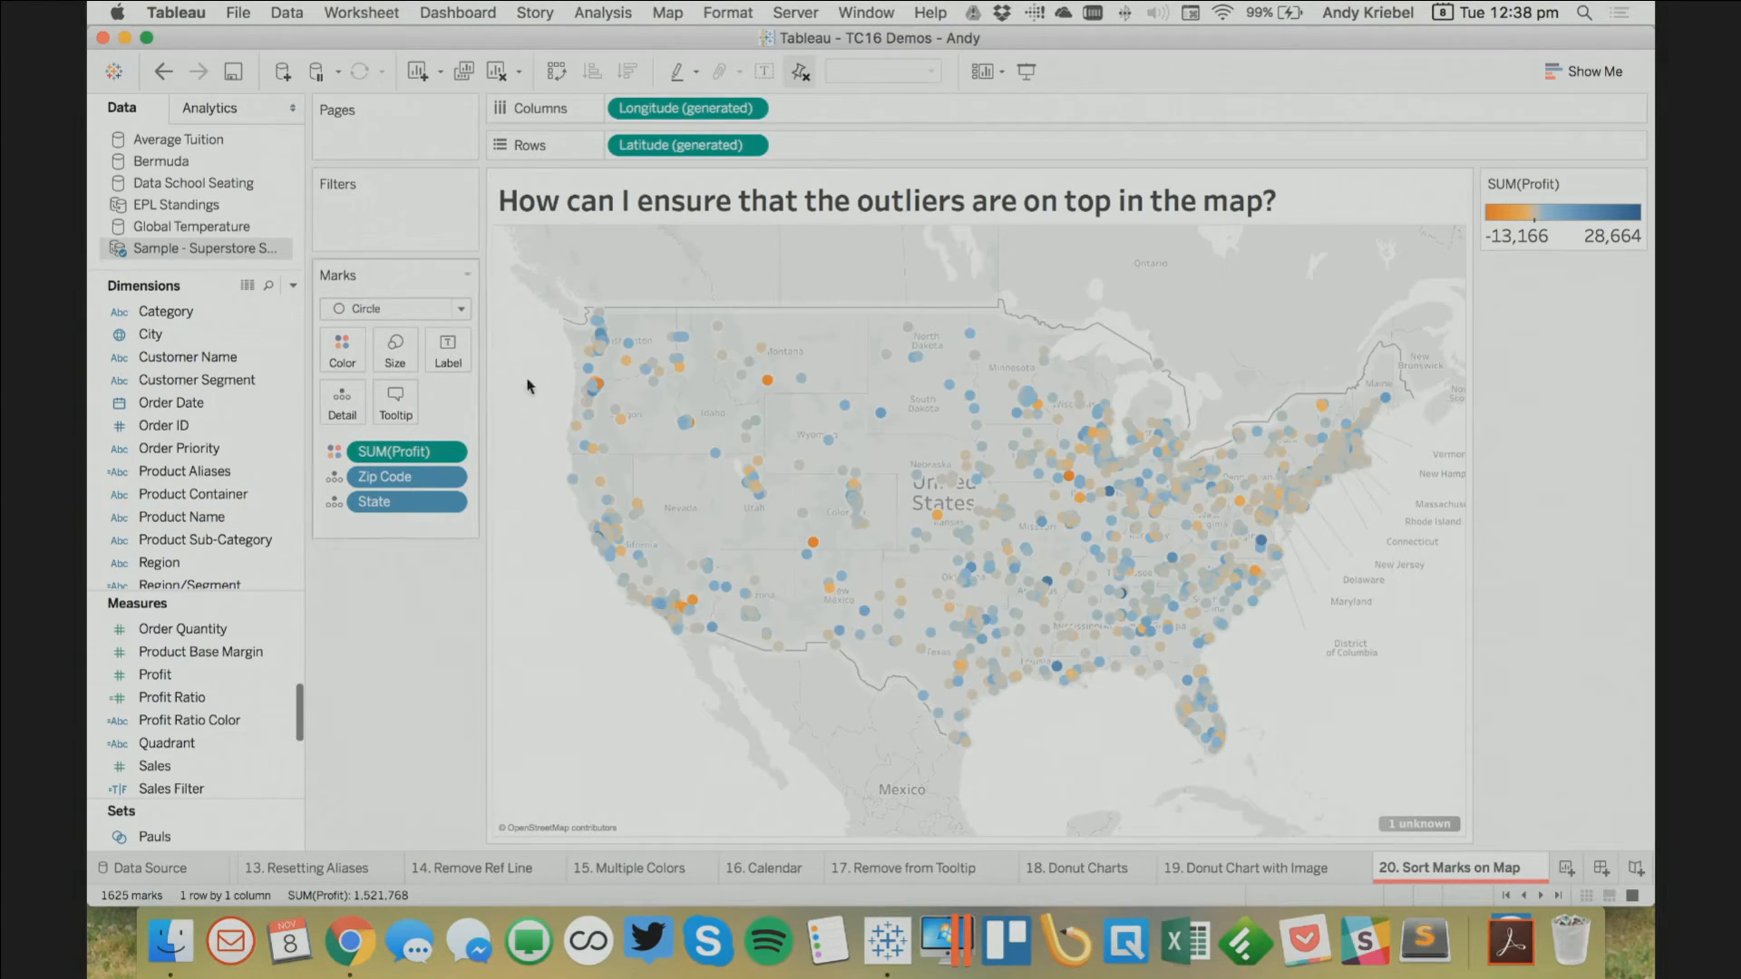
Sort the Zip Code field on the map in descending order by the sum of ABS Profit
click(450, 478)
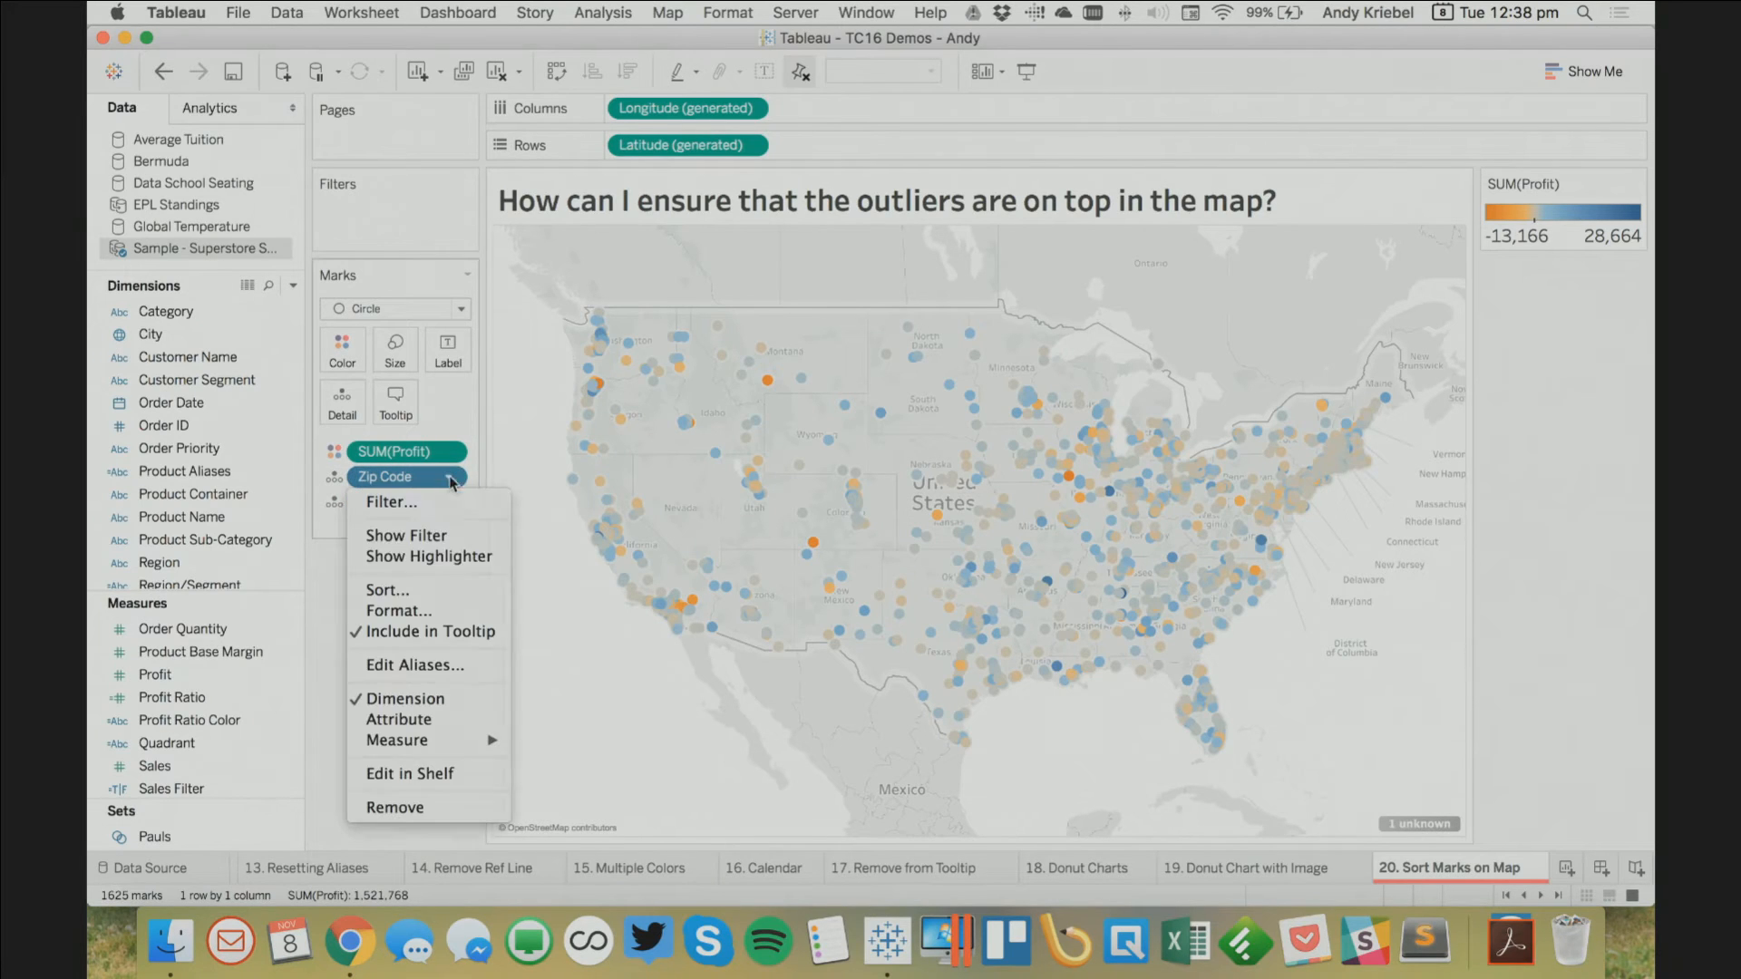
click(413, 591)
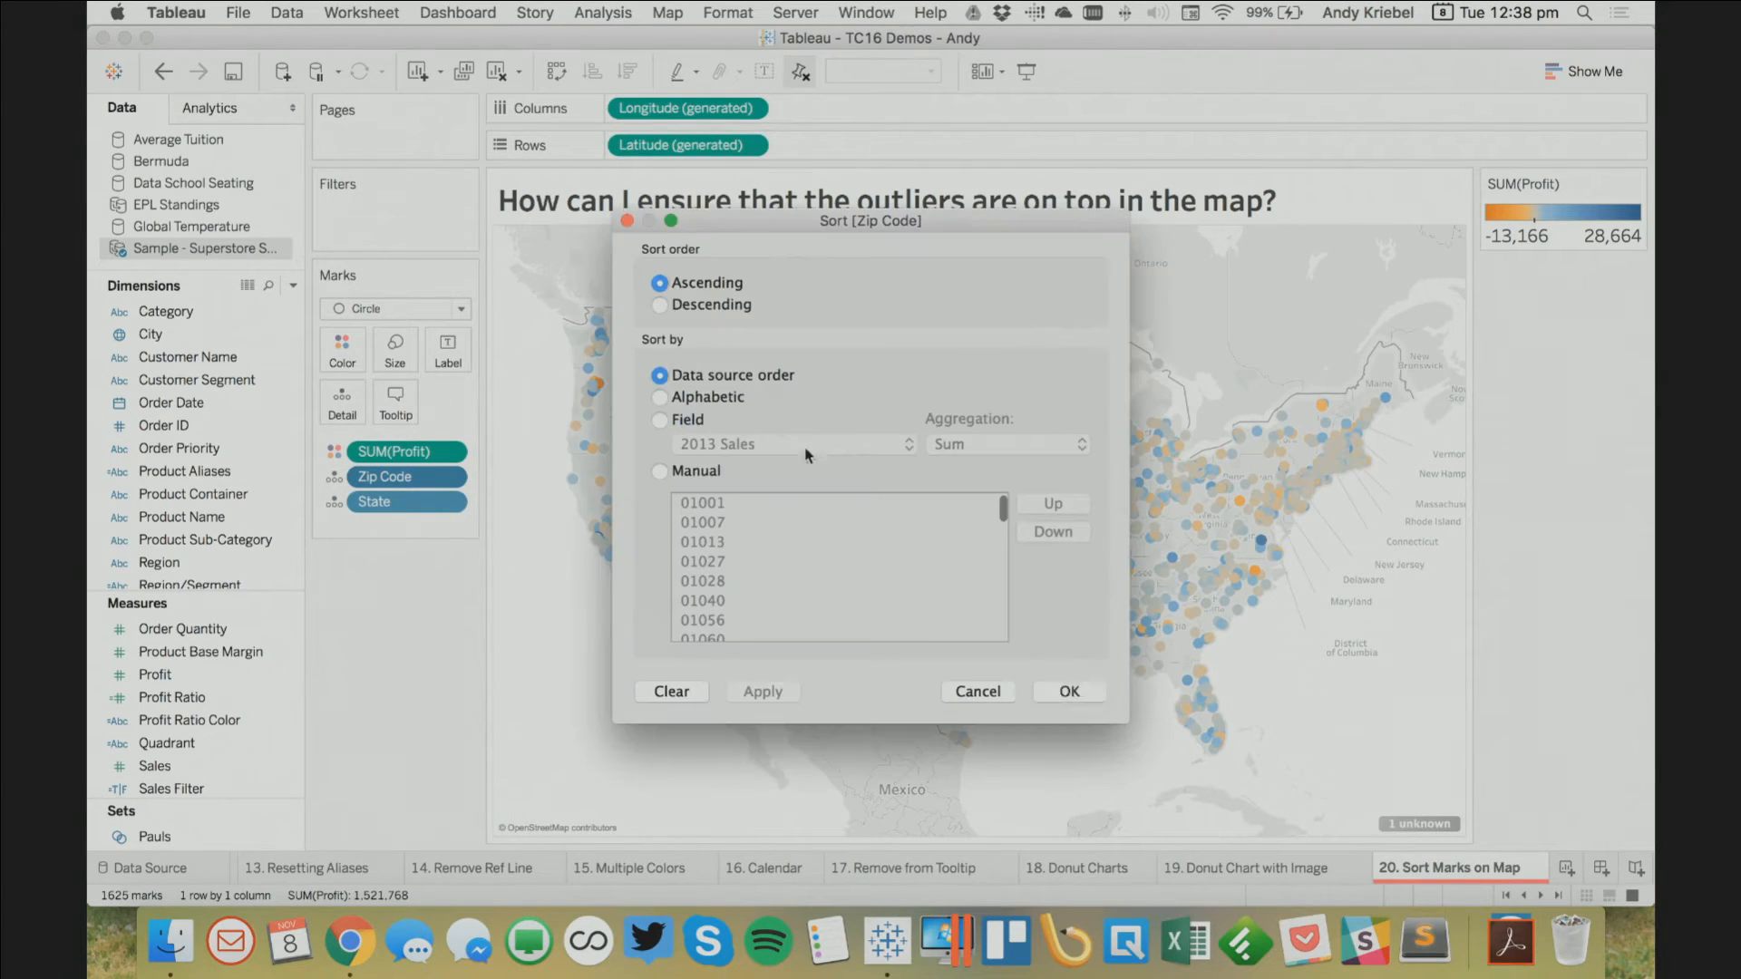
click(694, 420)
click(722, 449)
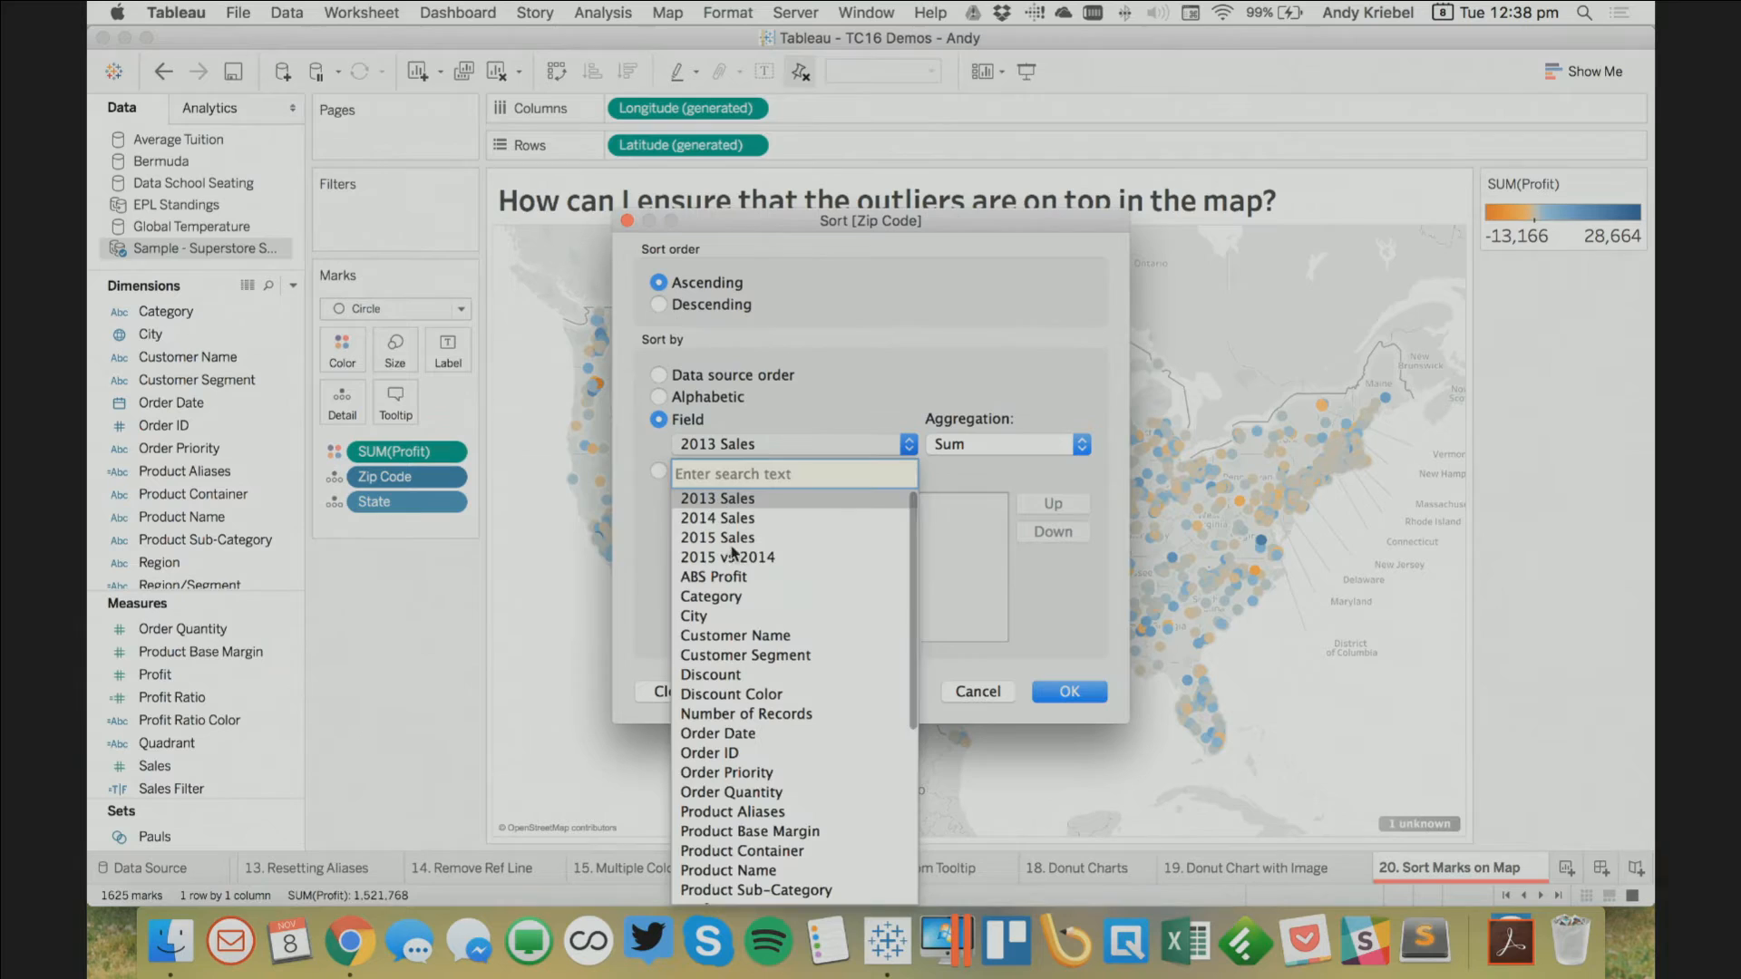
click(726, 576)
click(712, 314)
click(1073, 695)
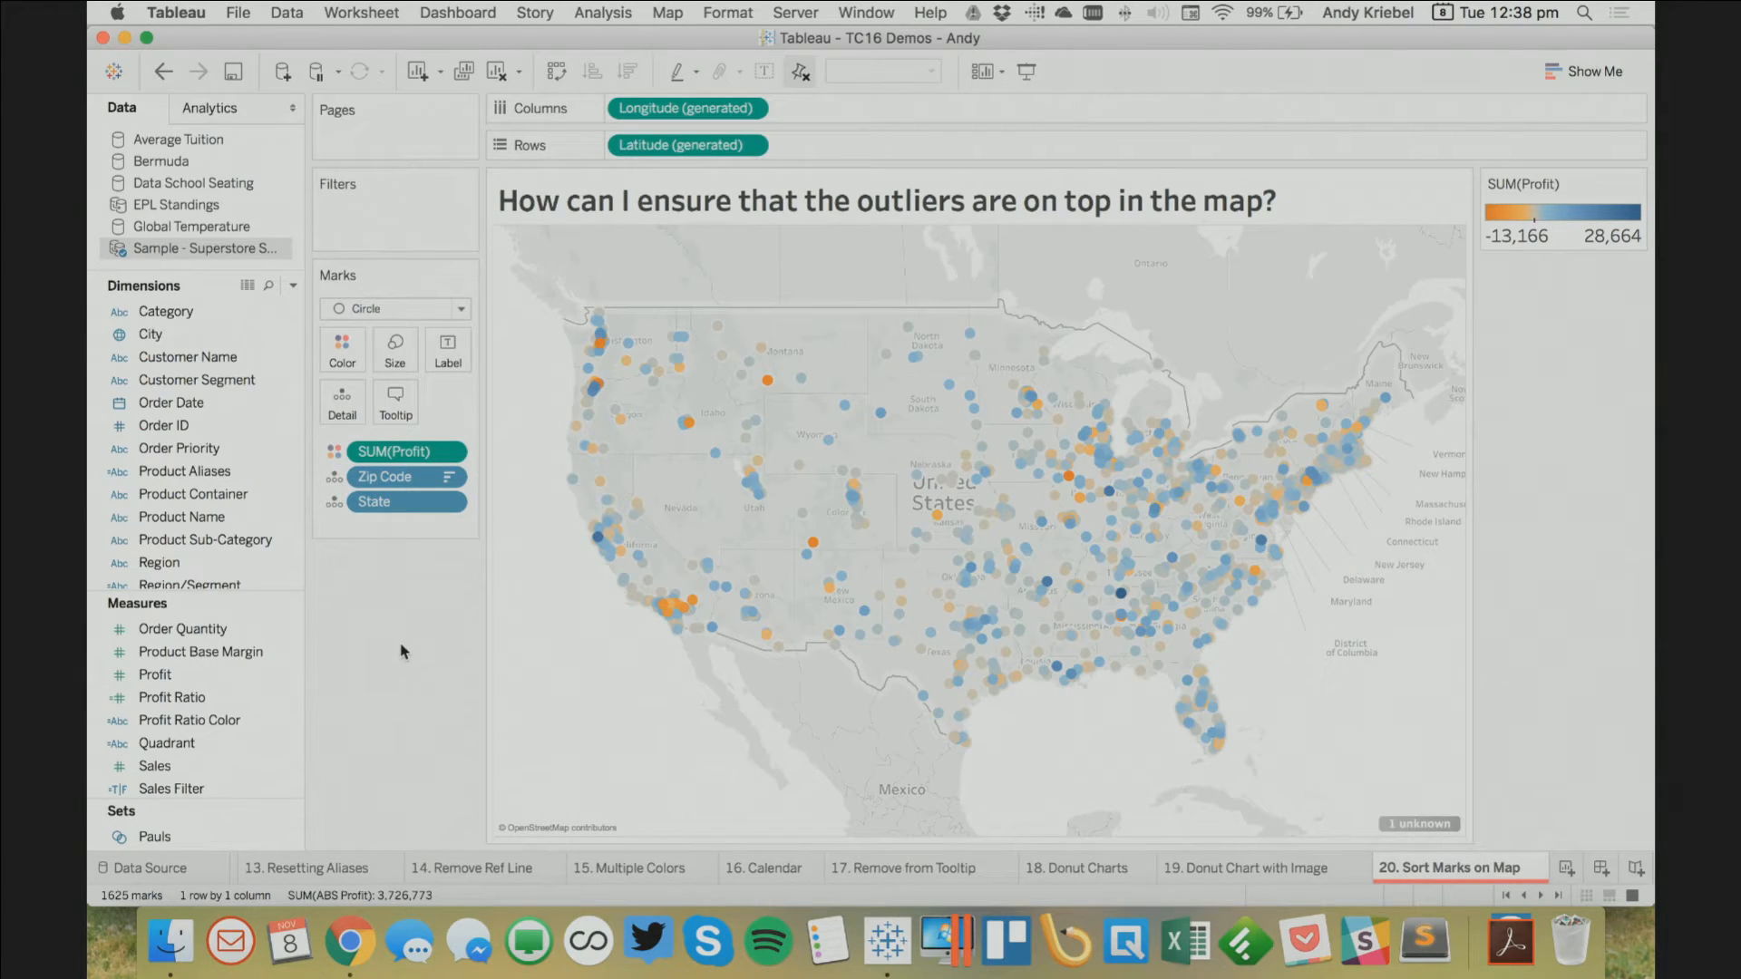
On the 13/14. Multi-Level Sort and Parameter sheet, duplicate SUM(Sales) on the columns and change the copy to -SUM([Sales])
mouse_move(835, 630)
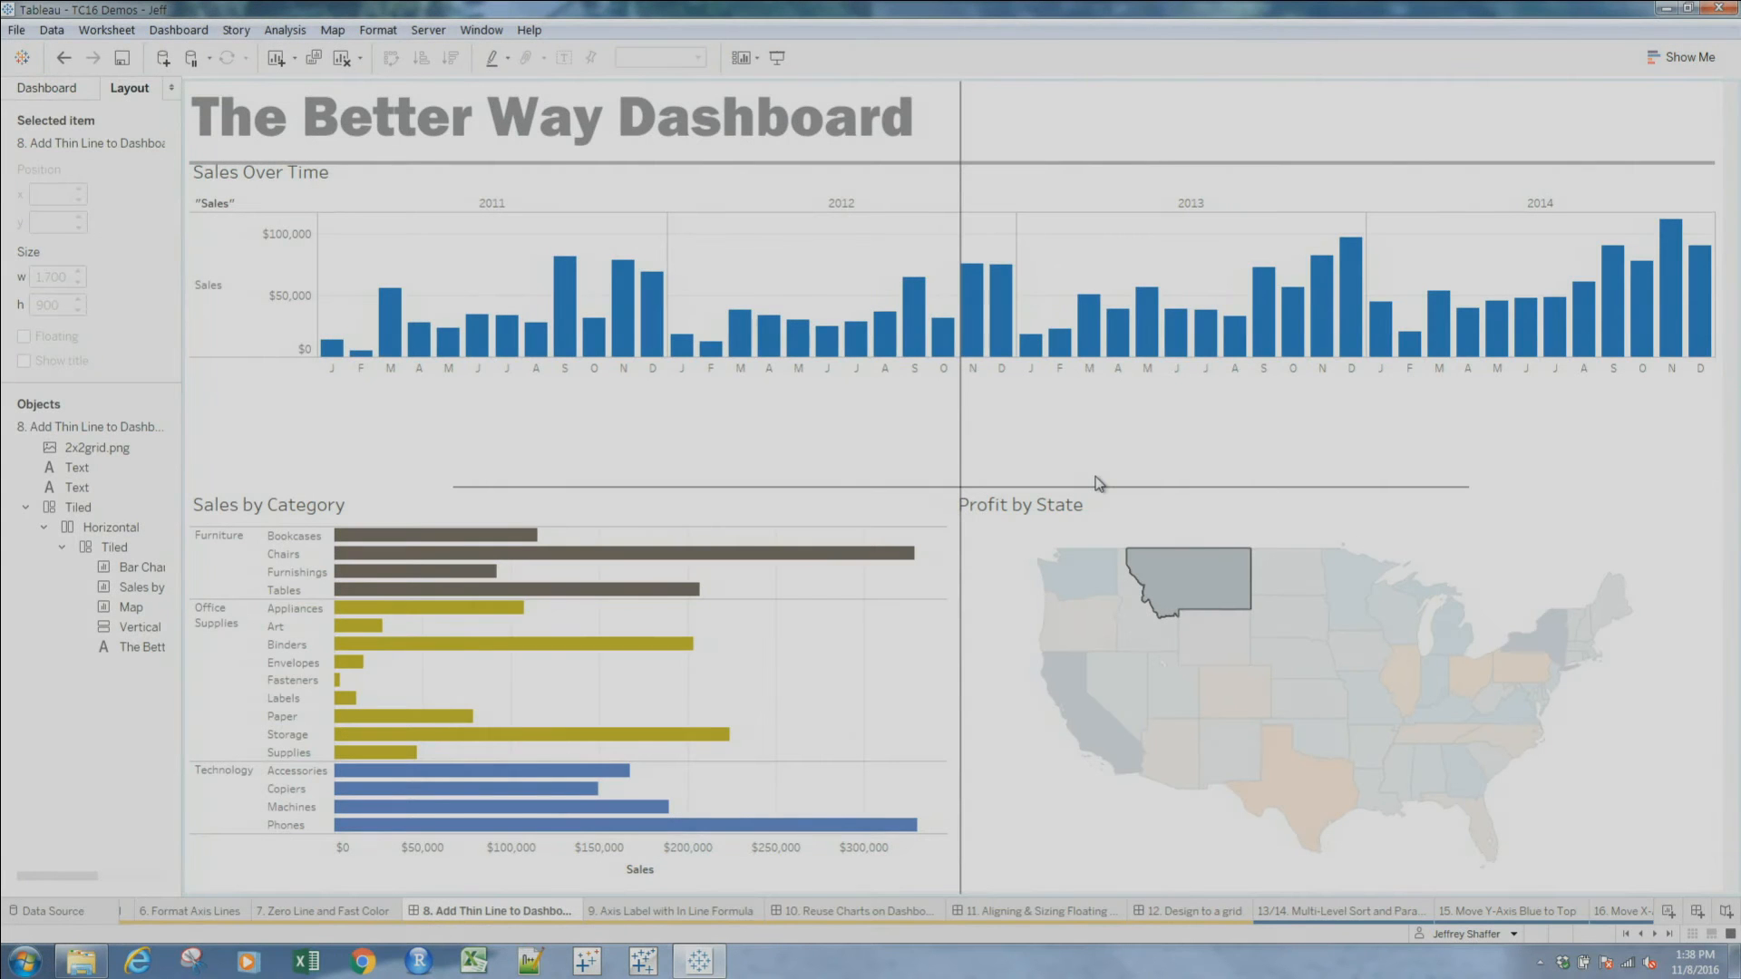
click(1348, 912)
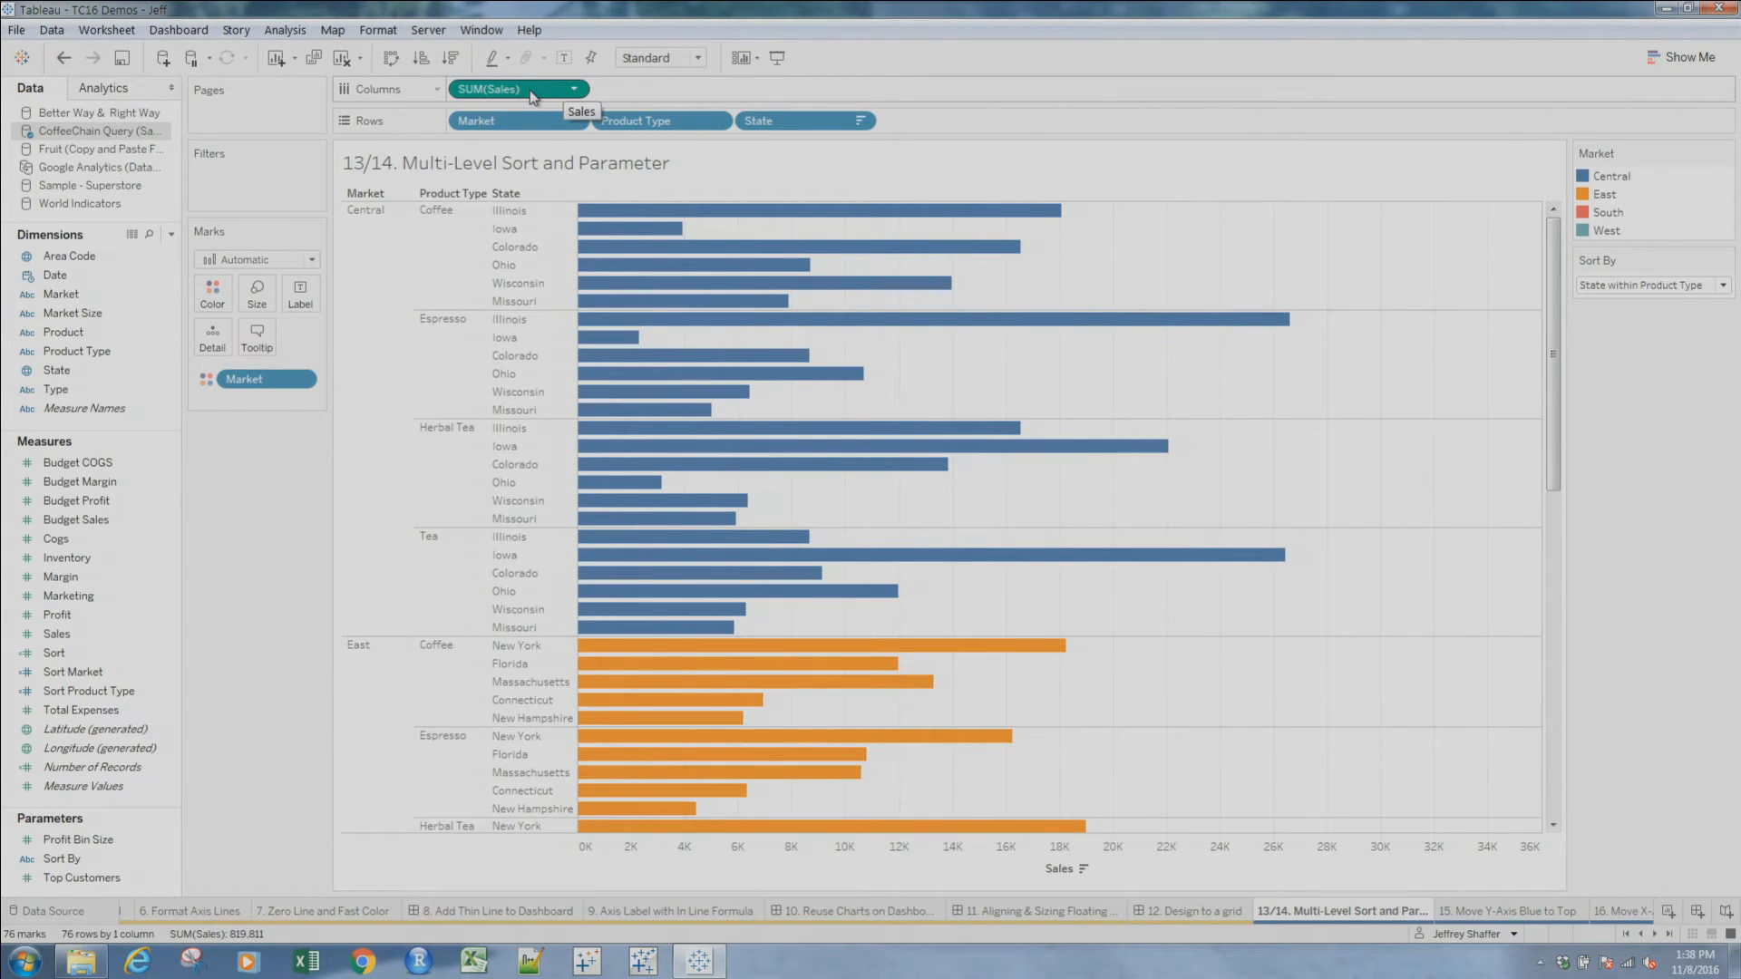
drag(531, 97, 657, 88)
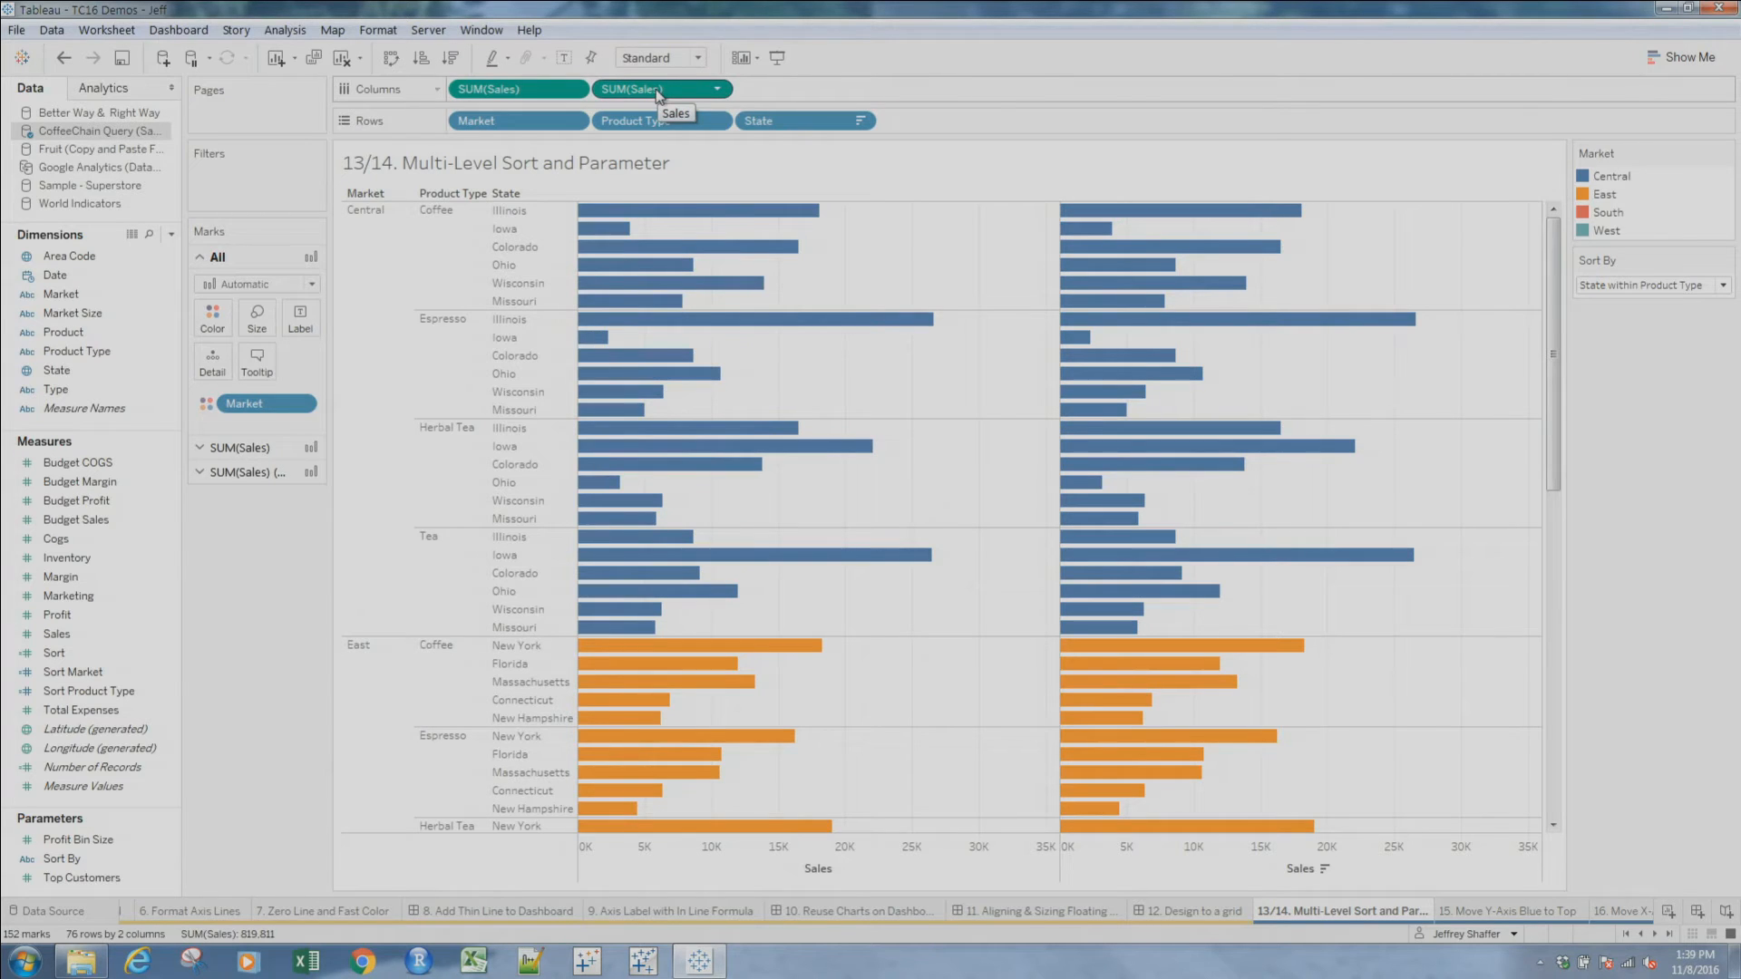
double_click(658, 91)
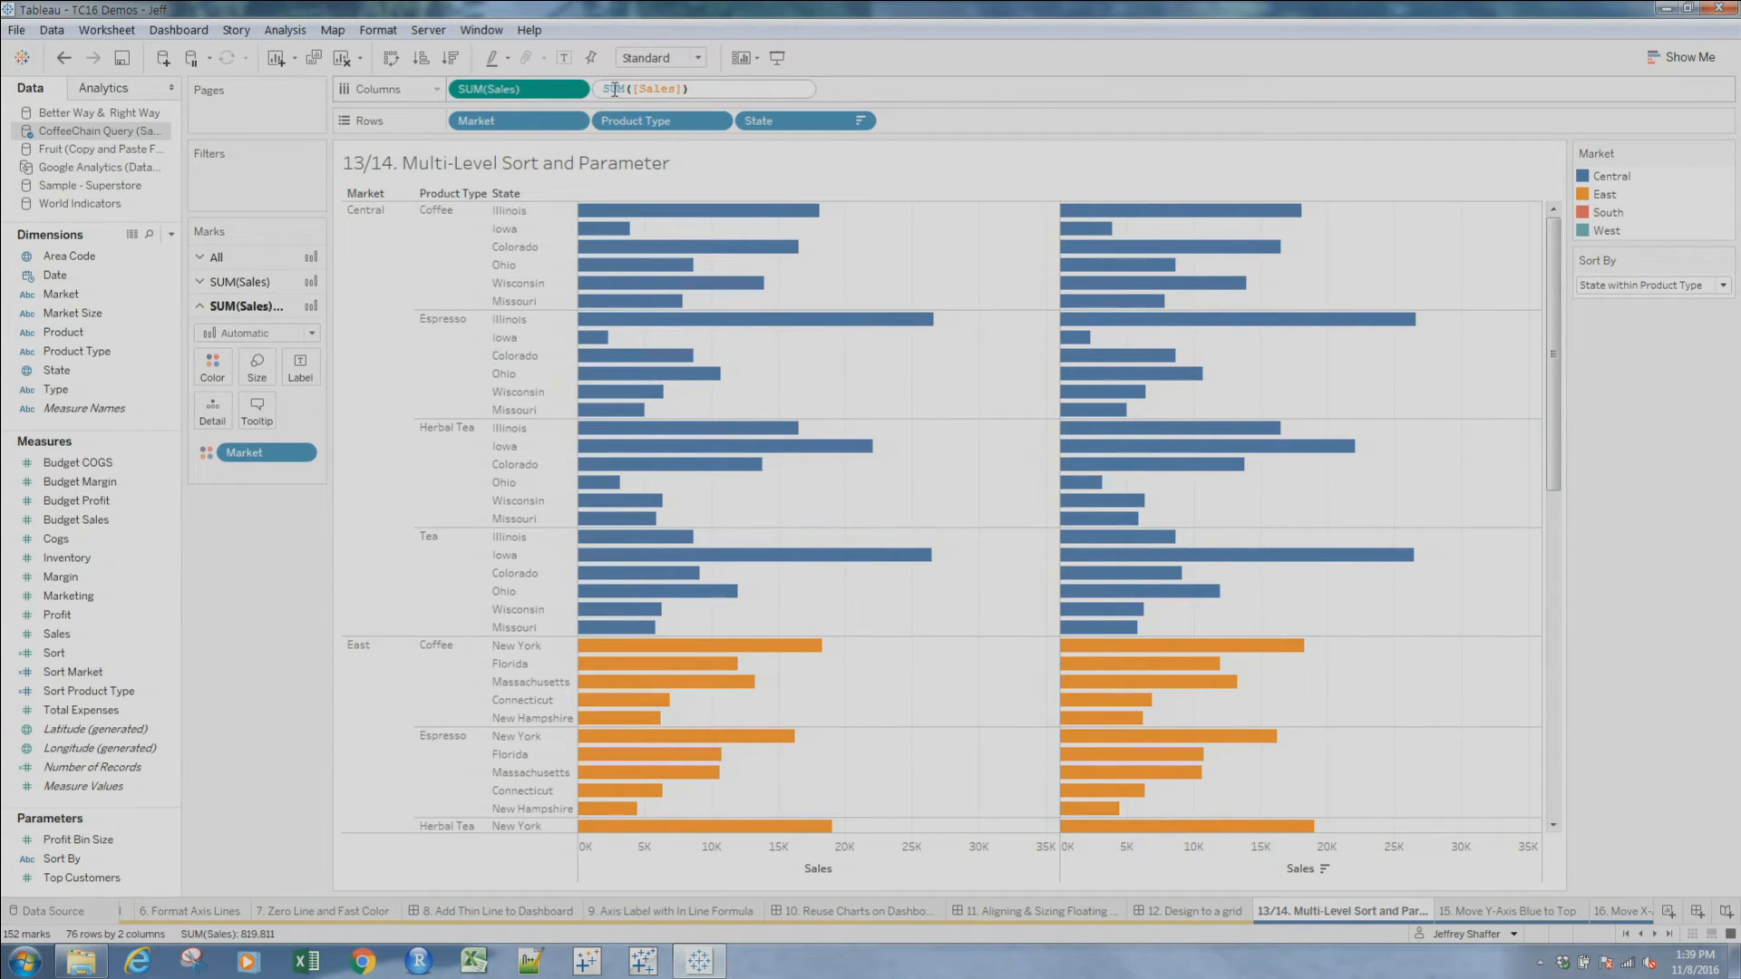
text(-)
key(Return)
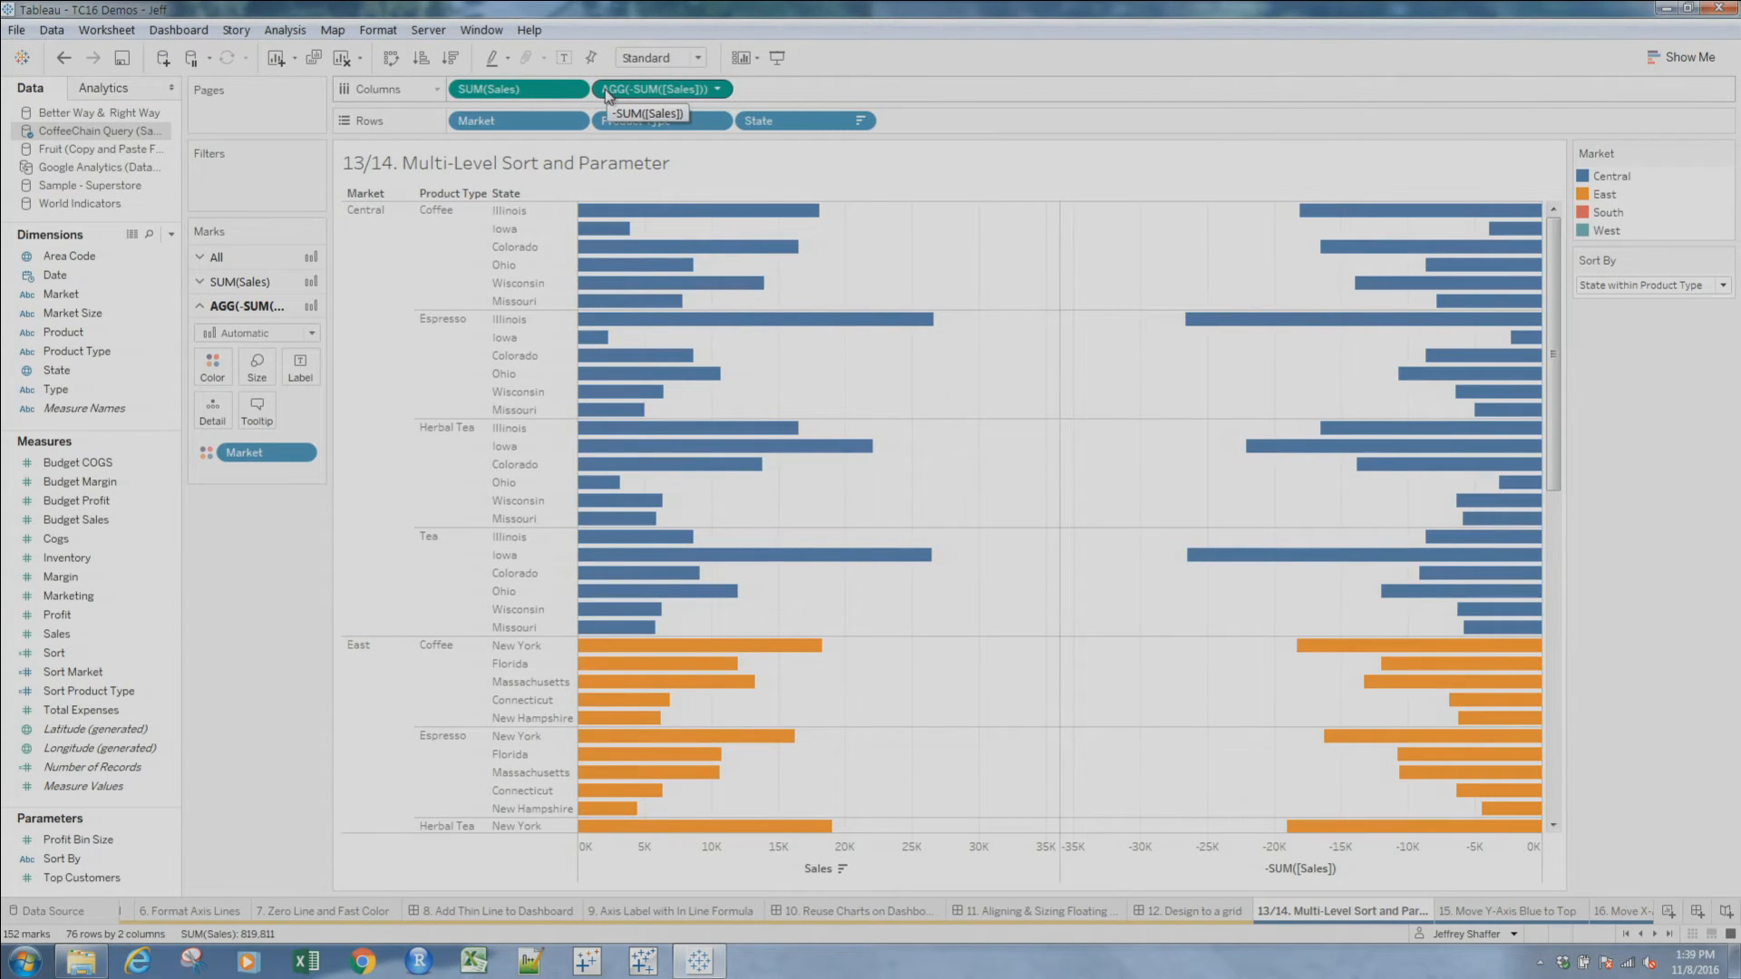
Convert the -SUM([Sales]) field to discrete and place it on the rows directly after Market
click(717, 89)
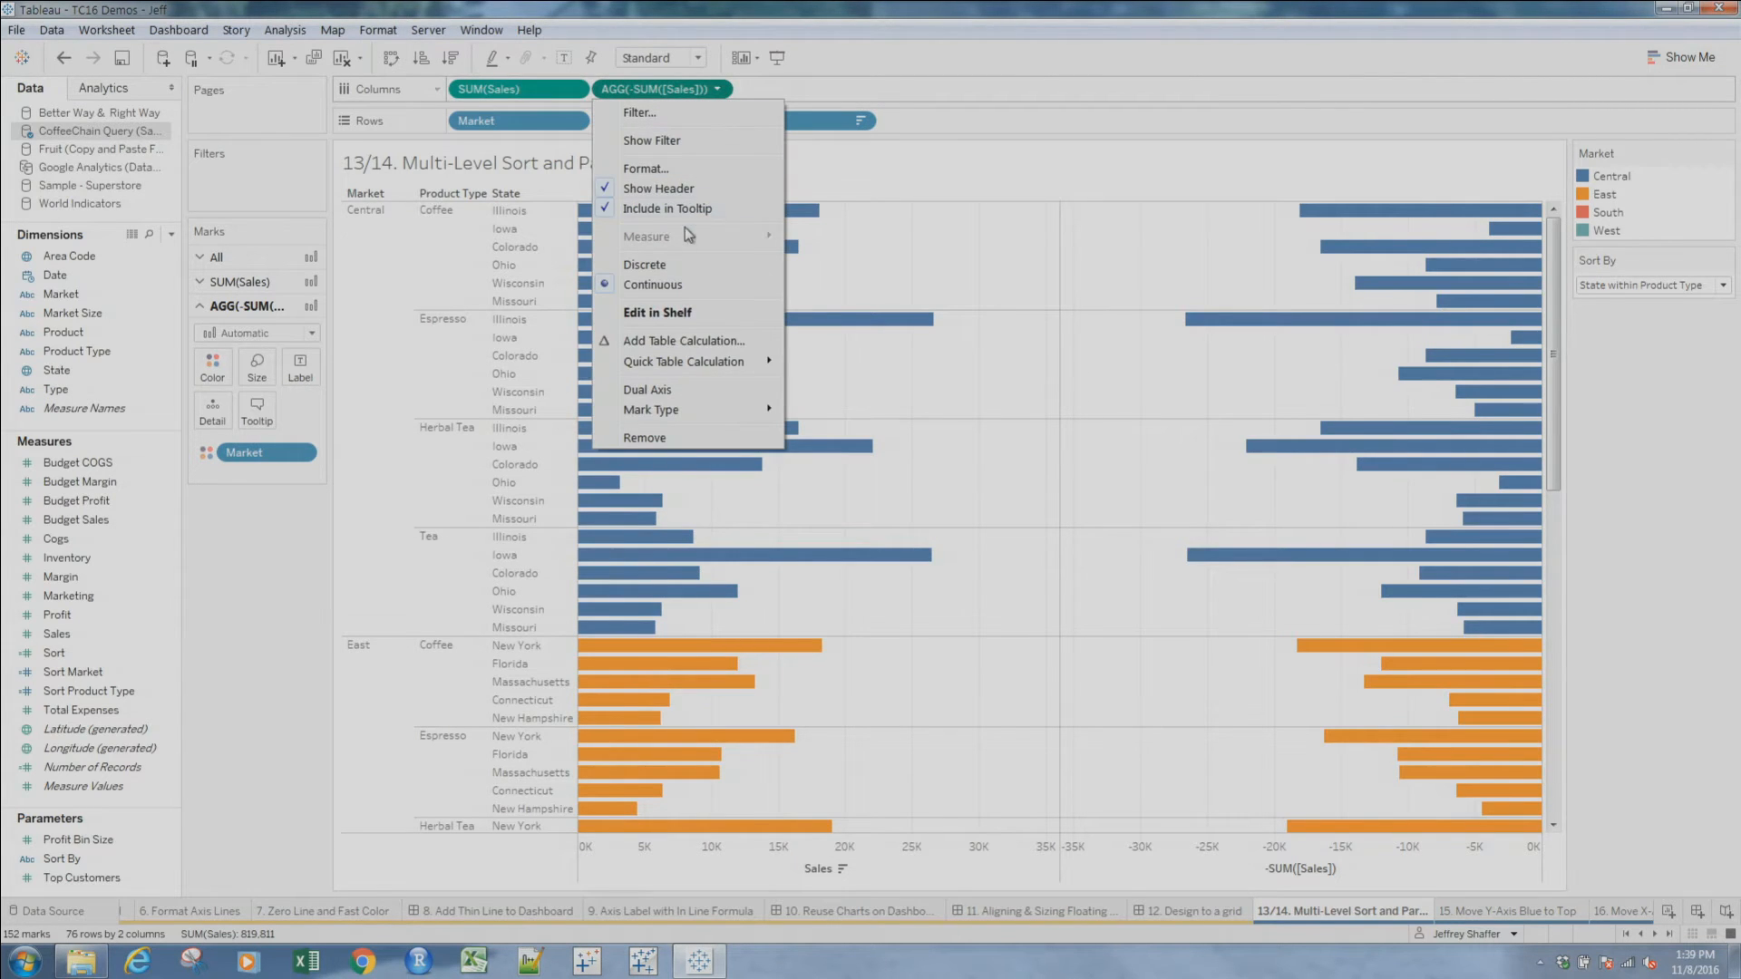
click(682, 262)
mouse_move(648, 89)
mouse_down()
mouse_move(513, 69)
mouse_move(514, 87)
mouse_move(599, 127)
mouse_up()
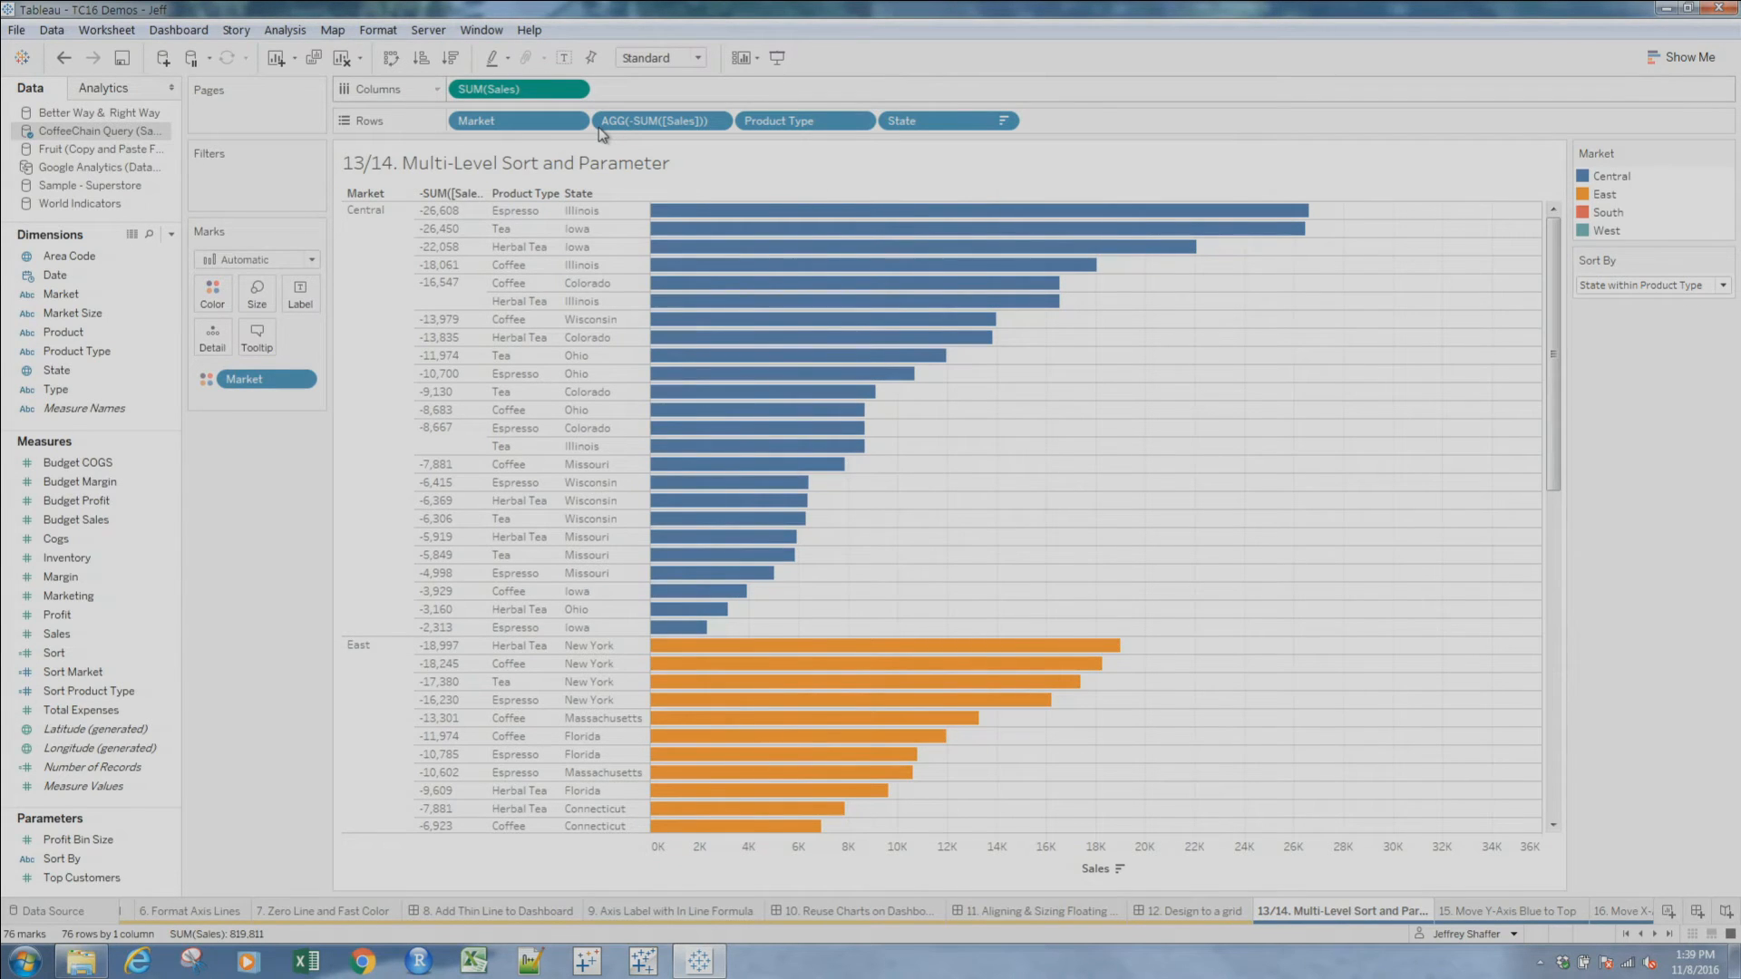
Shift the -SUM([Sales]) field behind Product Type on the rows, and remove it from the view
drag(657, 129, 867, 131)
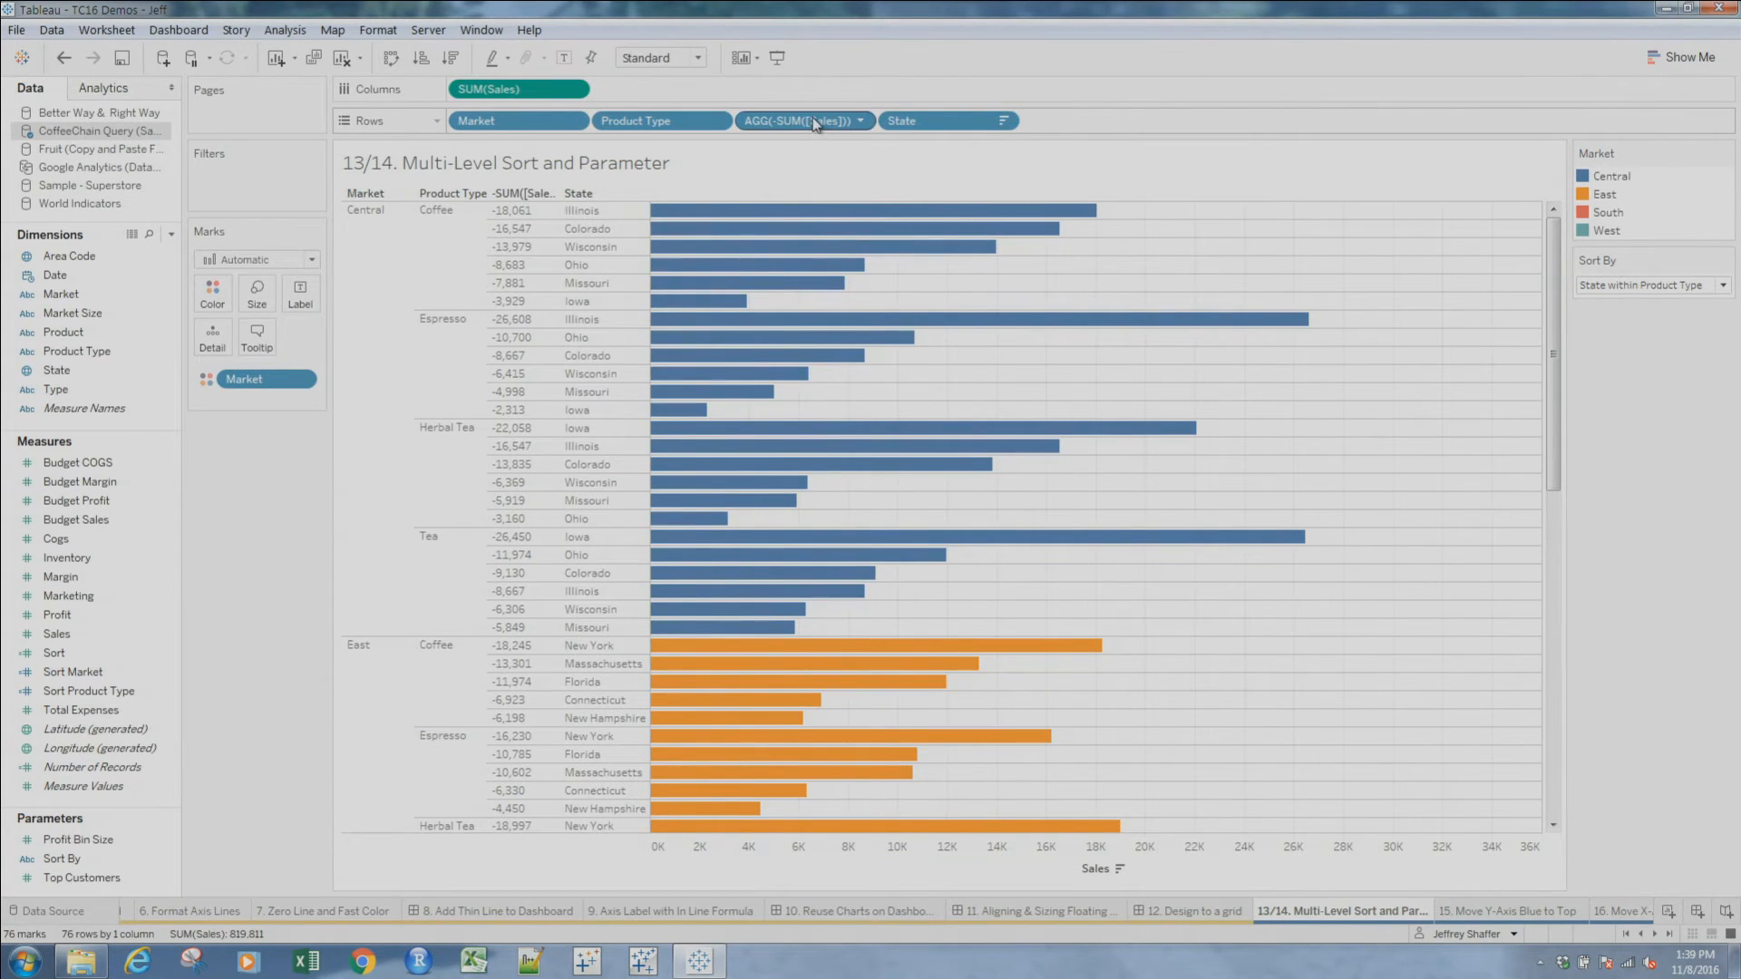
drag(785, 124, 858, 58)
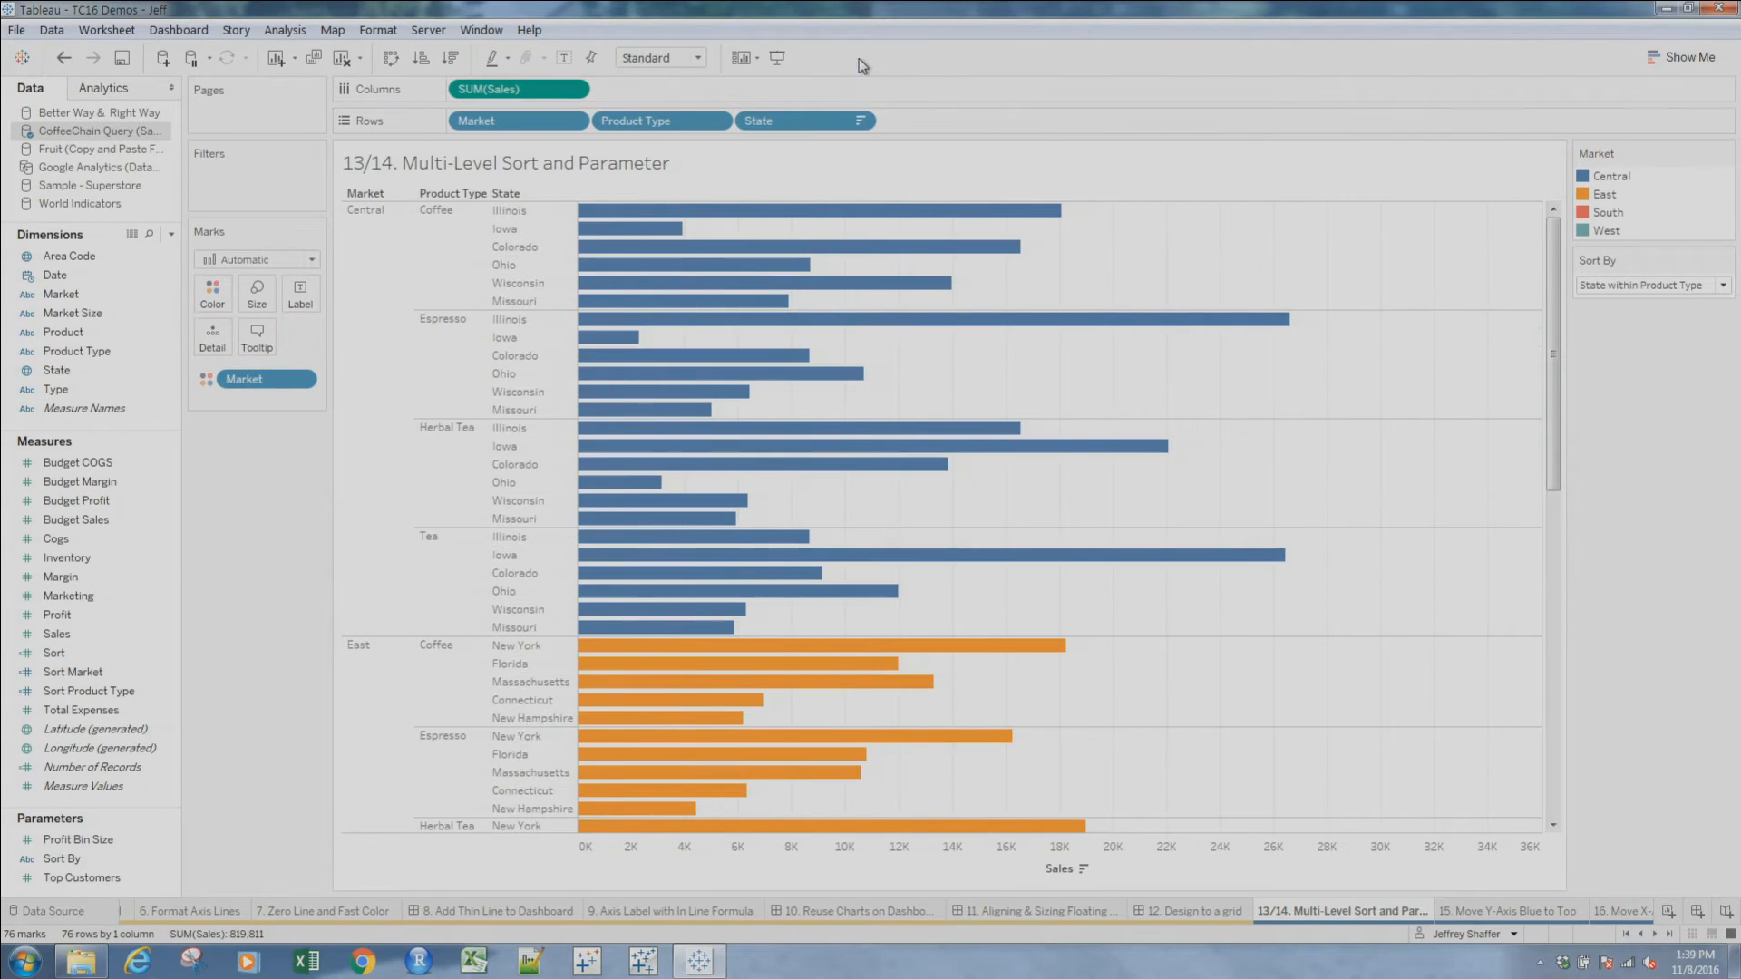
Open the Sort Market calculated field, examine its formula up close, and close the editor
click(170, 672)
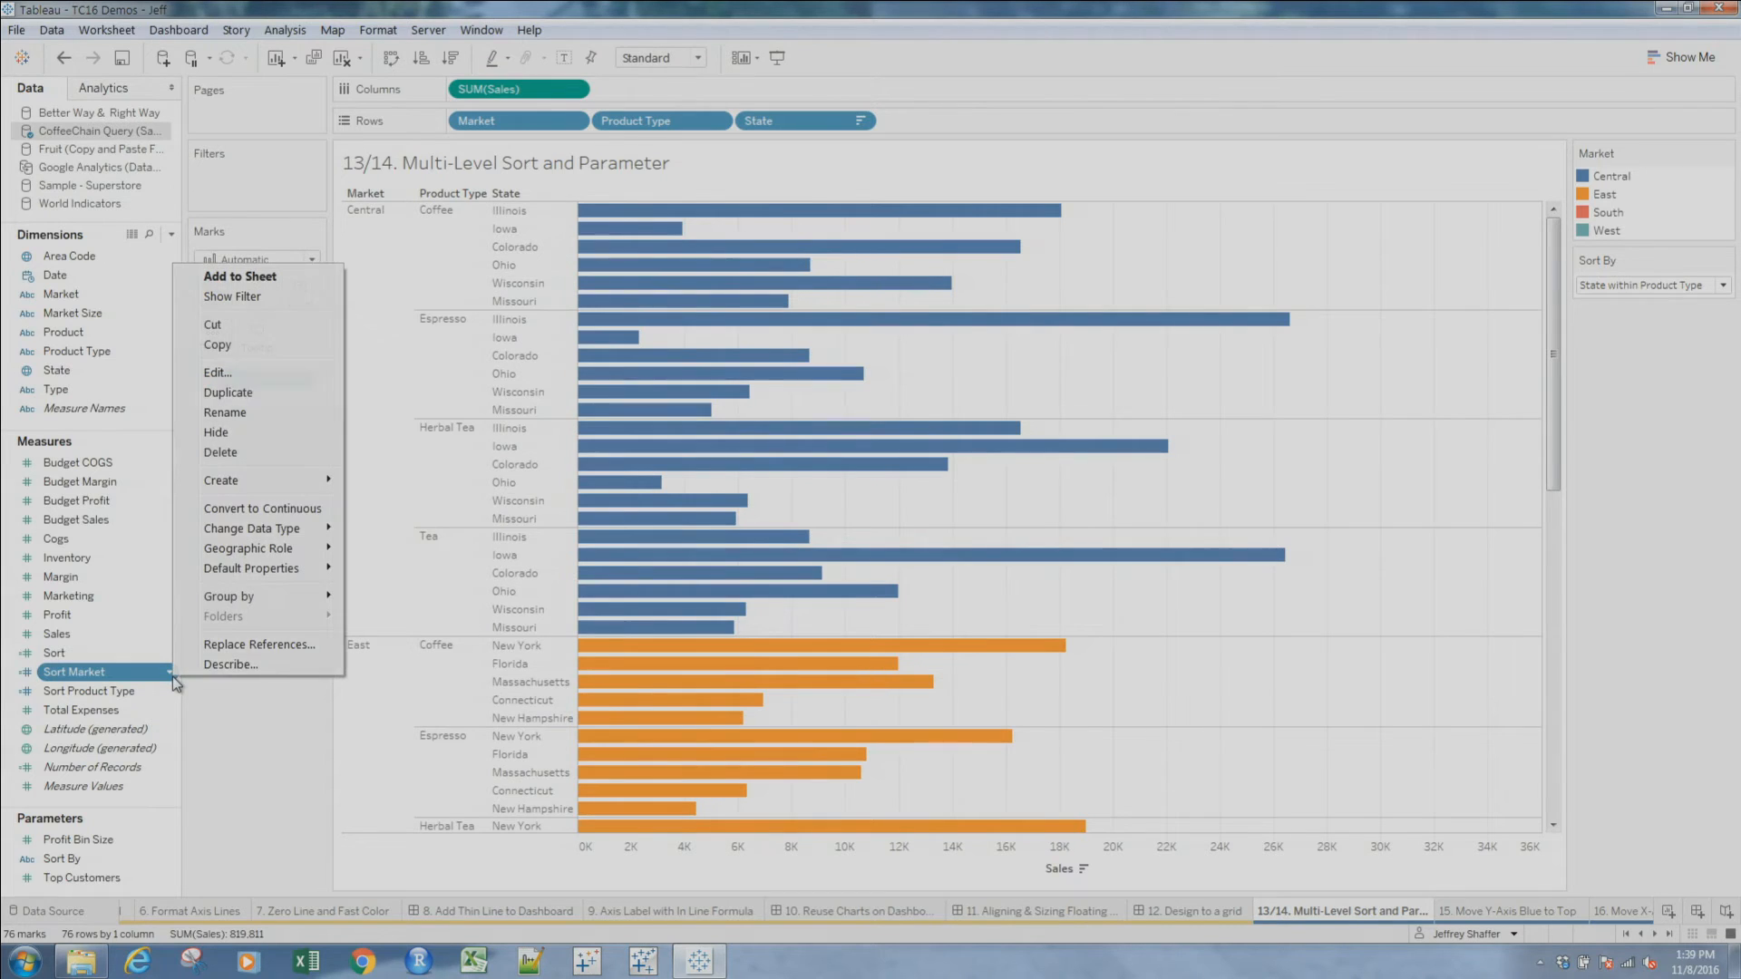
click(254, 376)
key(super+plus)
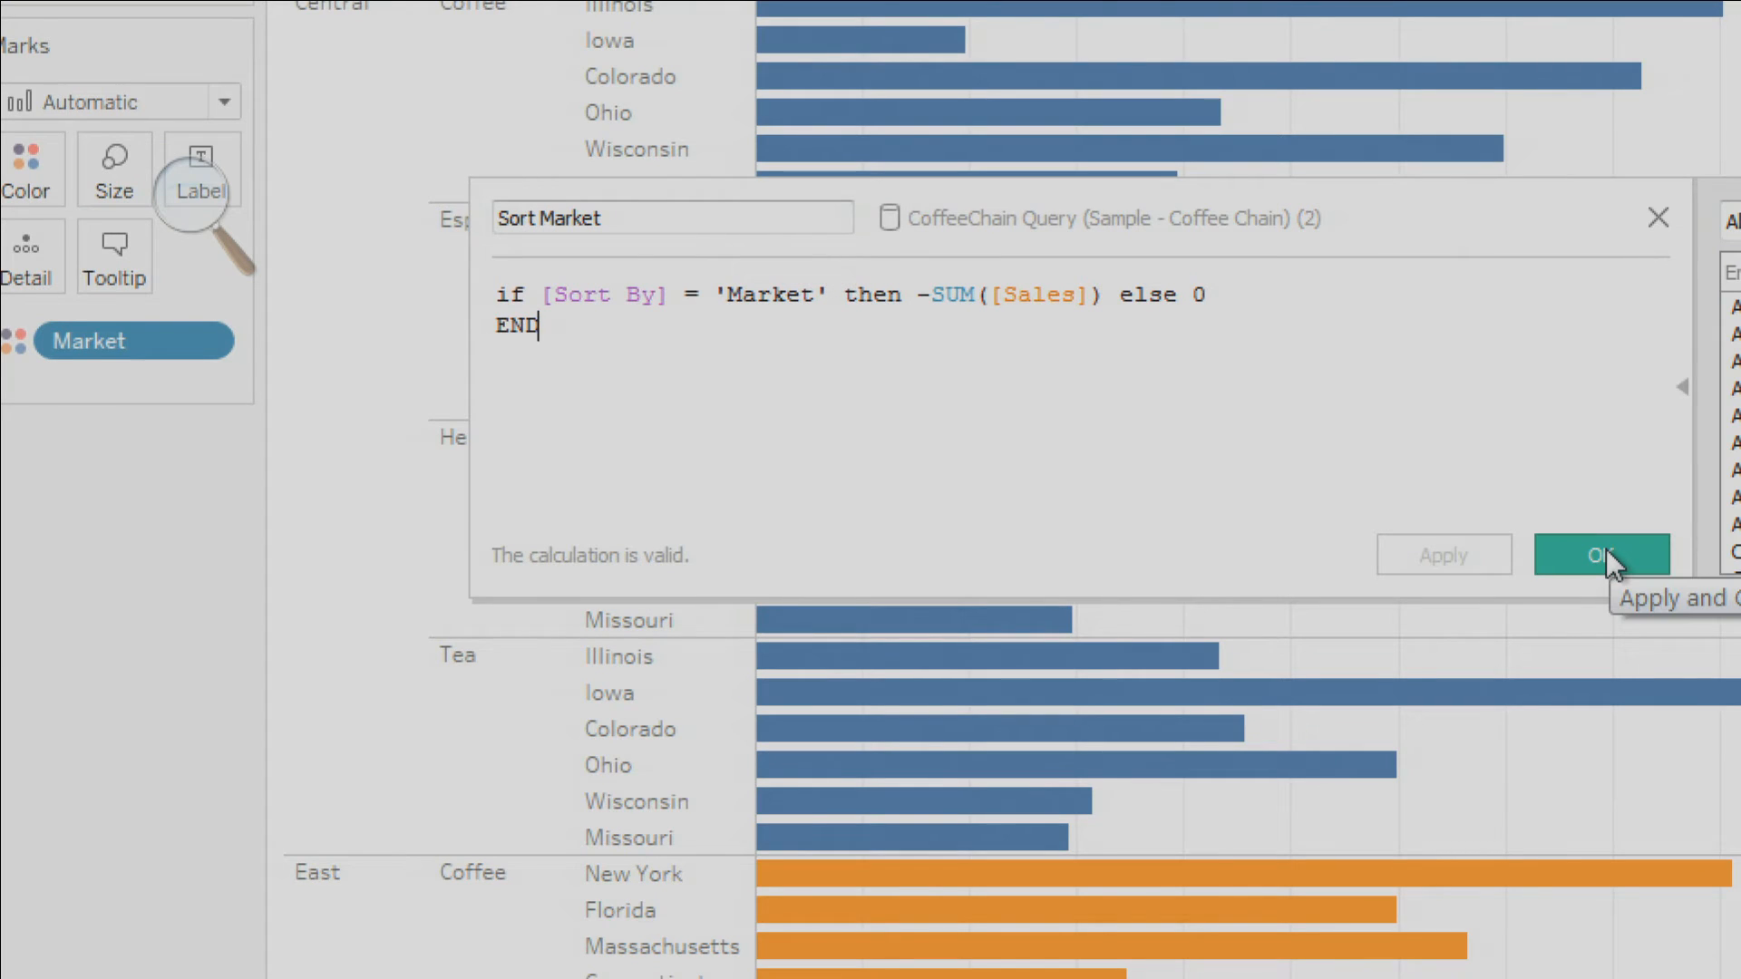
key(super+minus)
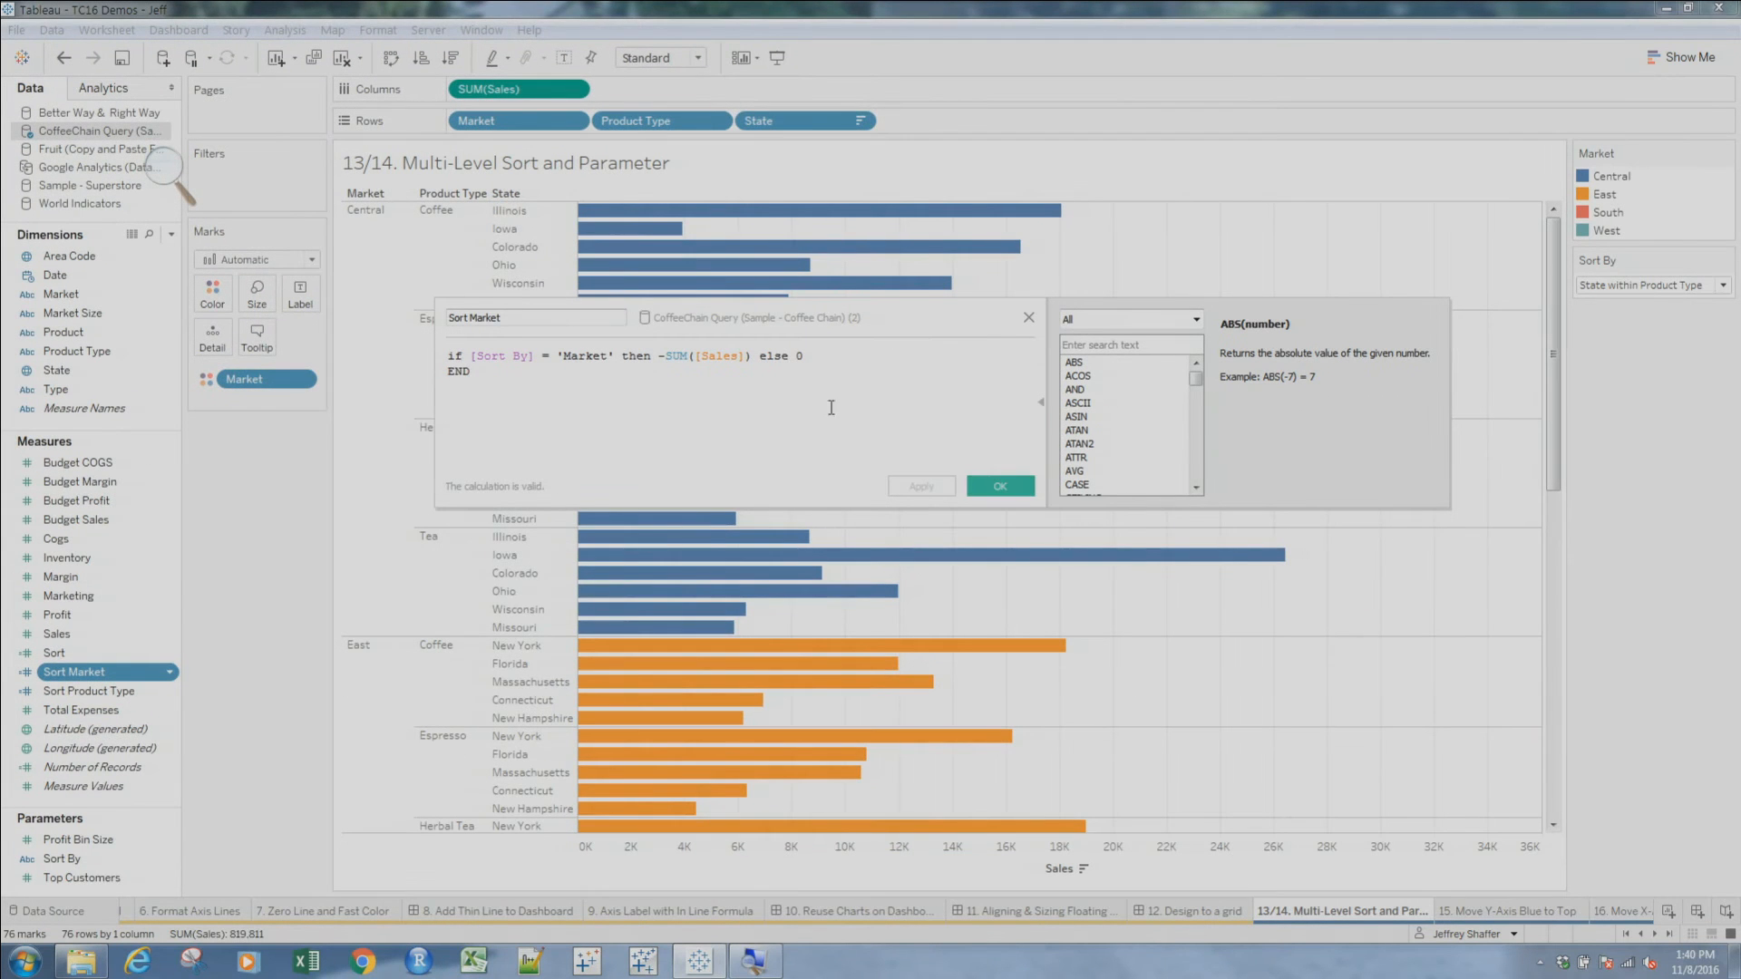
click(996, 489)
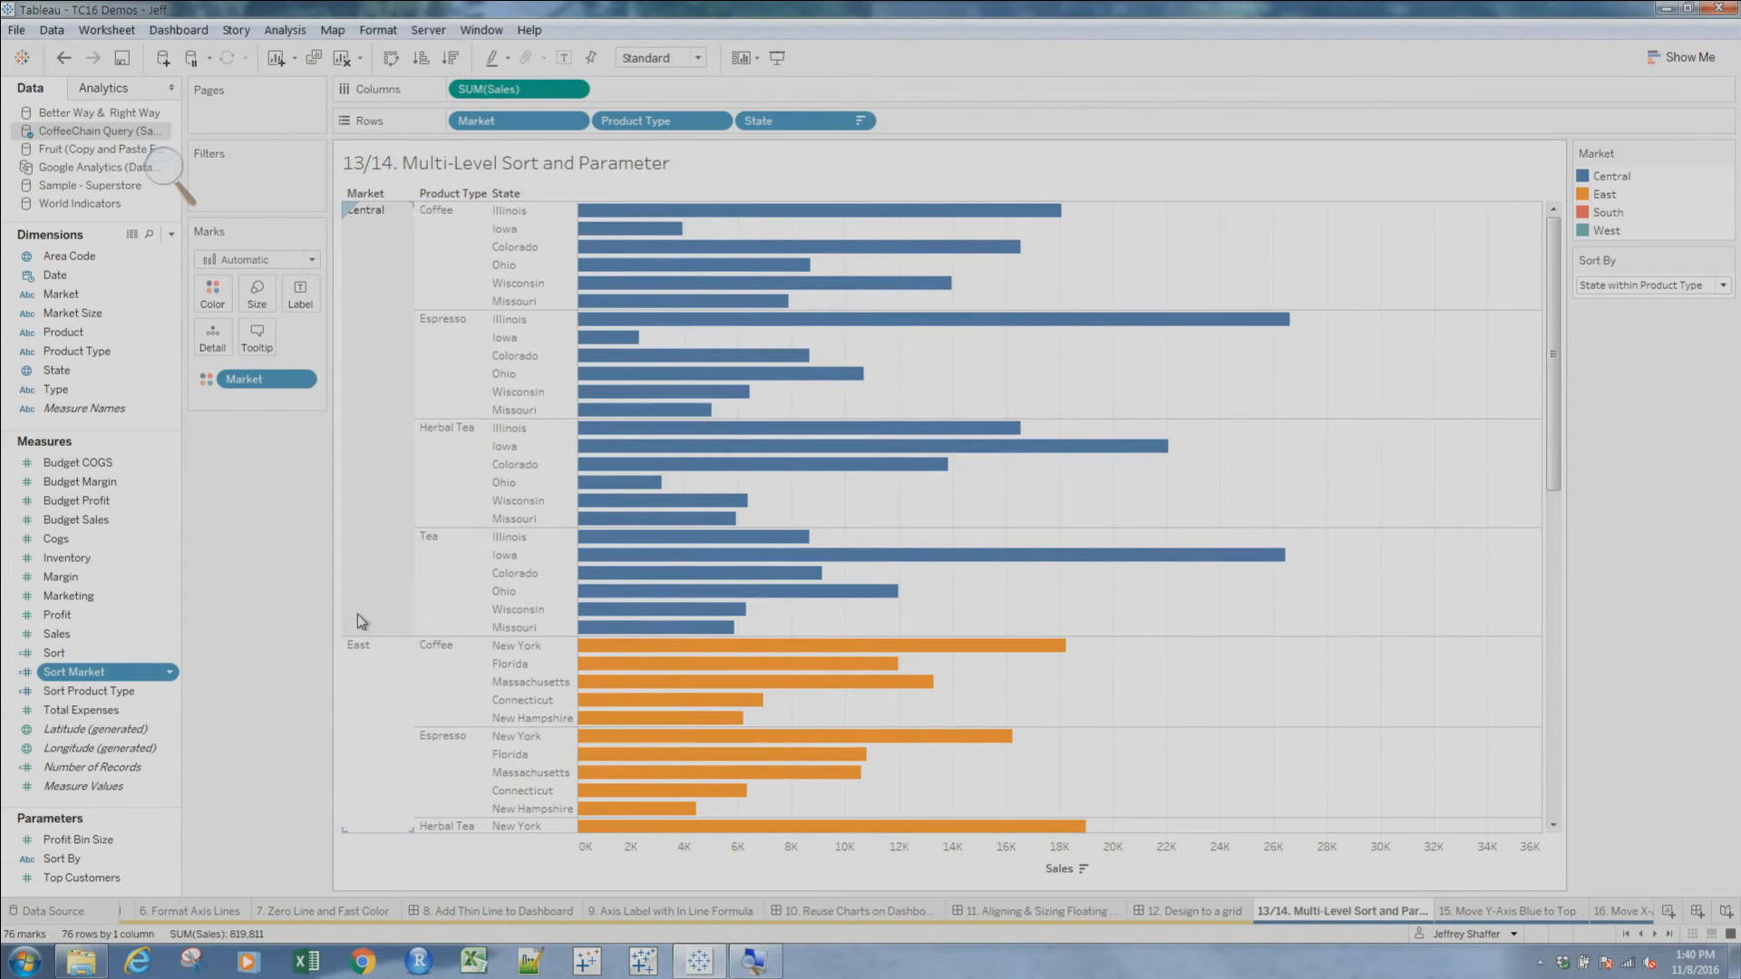
Add Sort Market after Market and Sort Product Type after Product Type on the rows, and set Sort By to Product within Market
drag(79, 672, 598, 130)
click(129, 695)
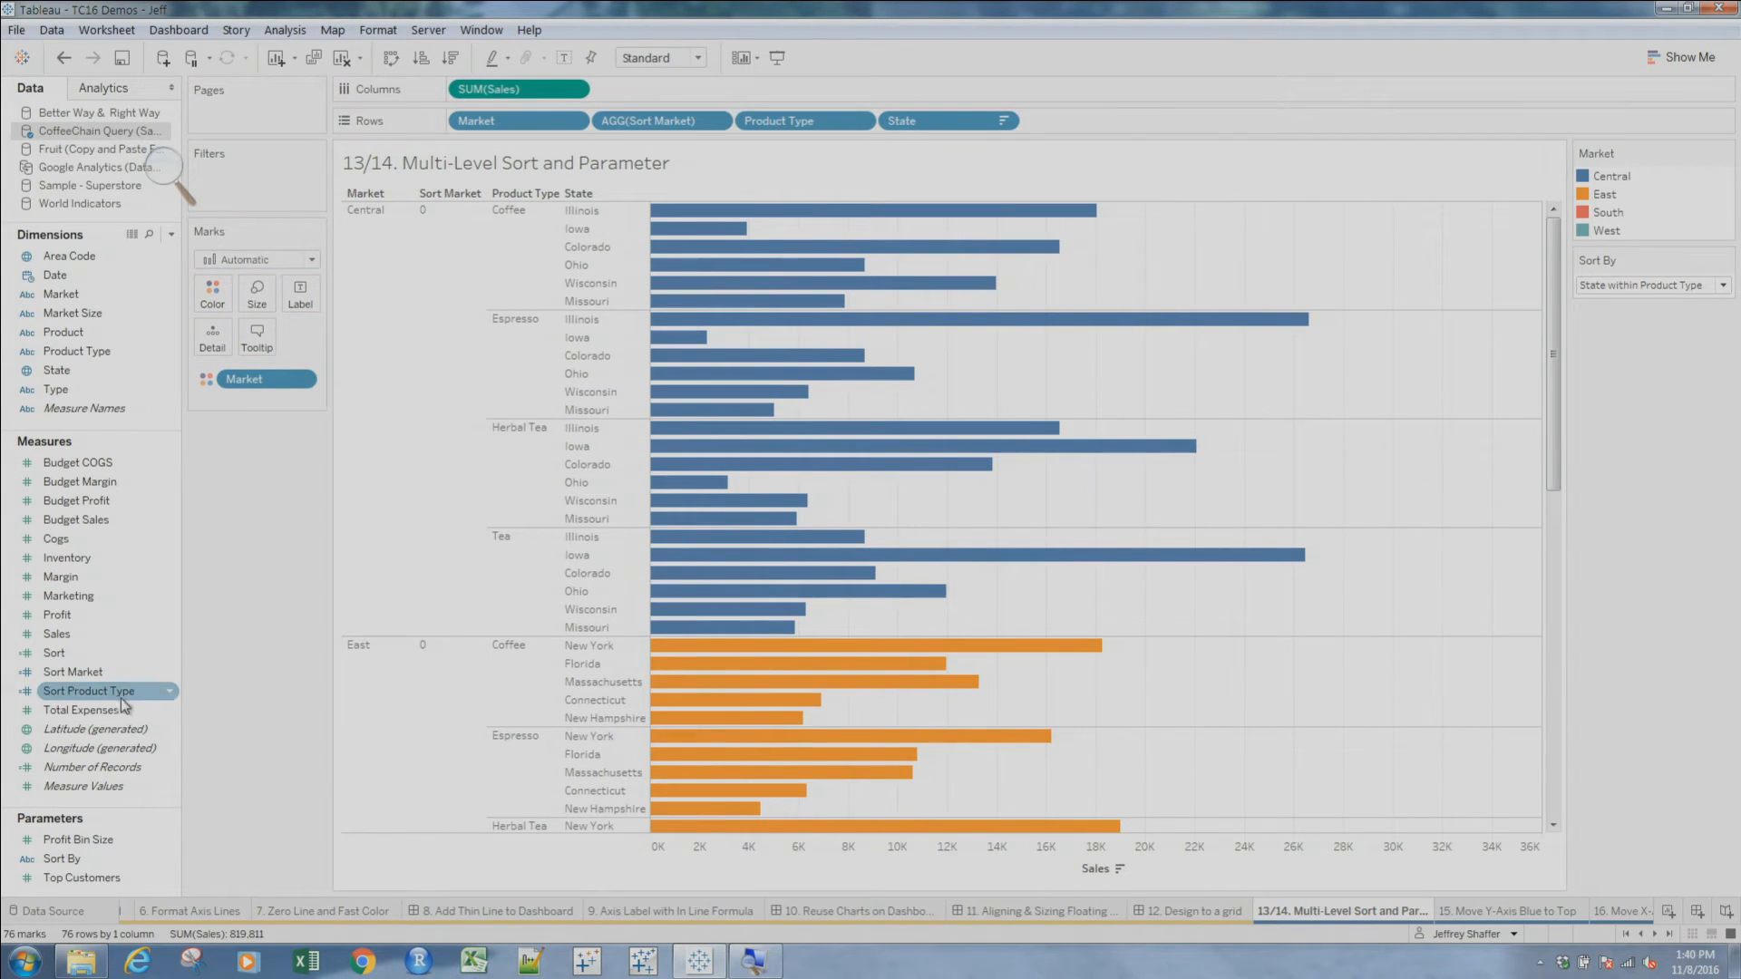
mouse_move(94, 693)
mouse_down()
mouse_move(495, 354)
mouse_move(874, 123)
mouse_up()
click(1688, 292)
click(1684, 310)
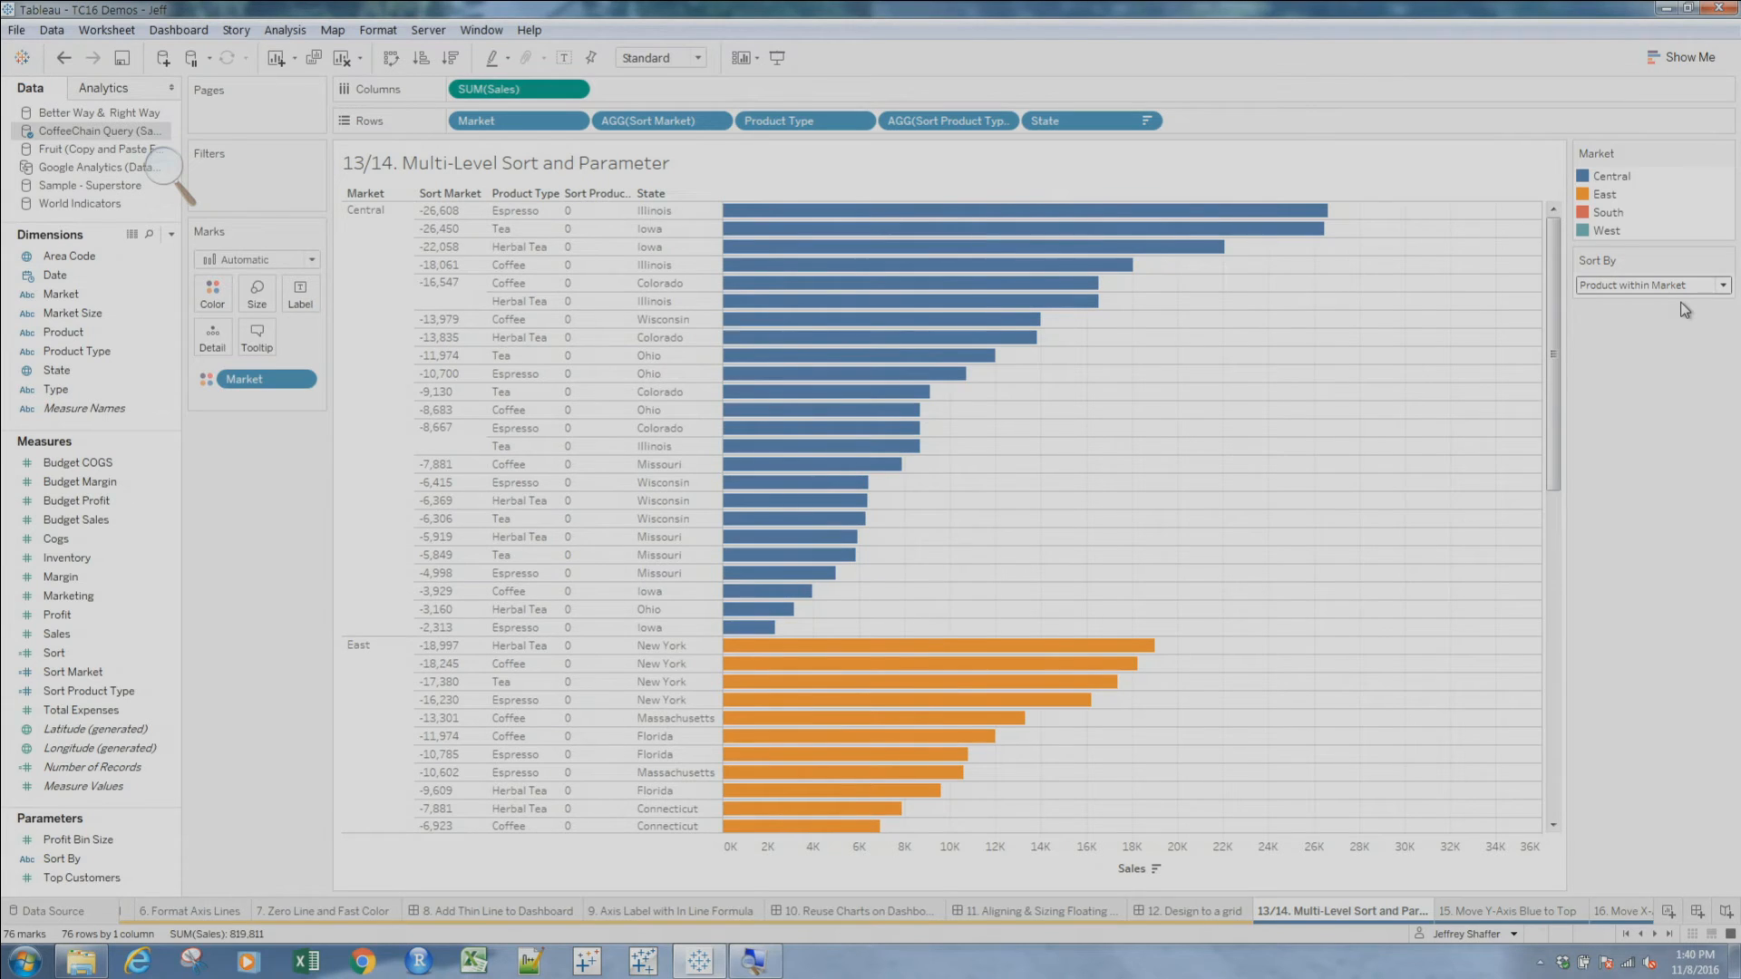
On the 15. Move Y-Axis Blue to Top sheet, turn off showing the innermost level at the bottom of the view in the table options
click(1513, 911)
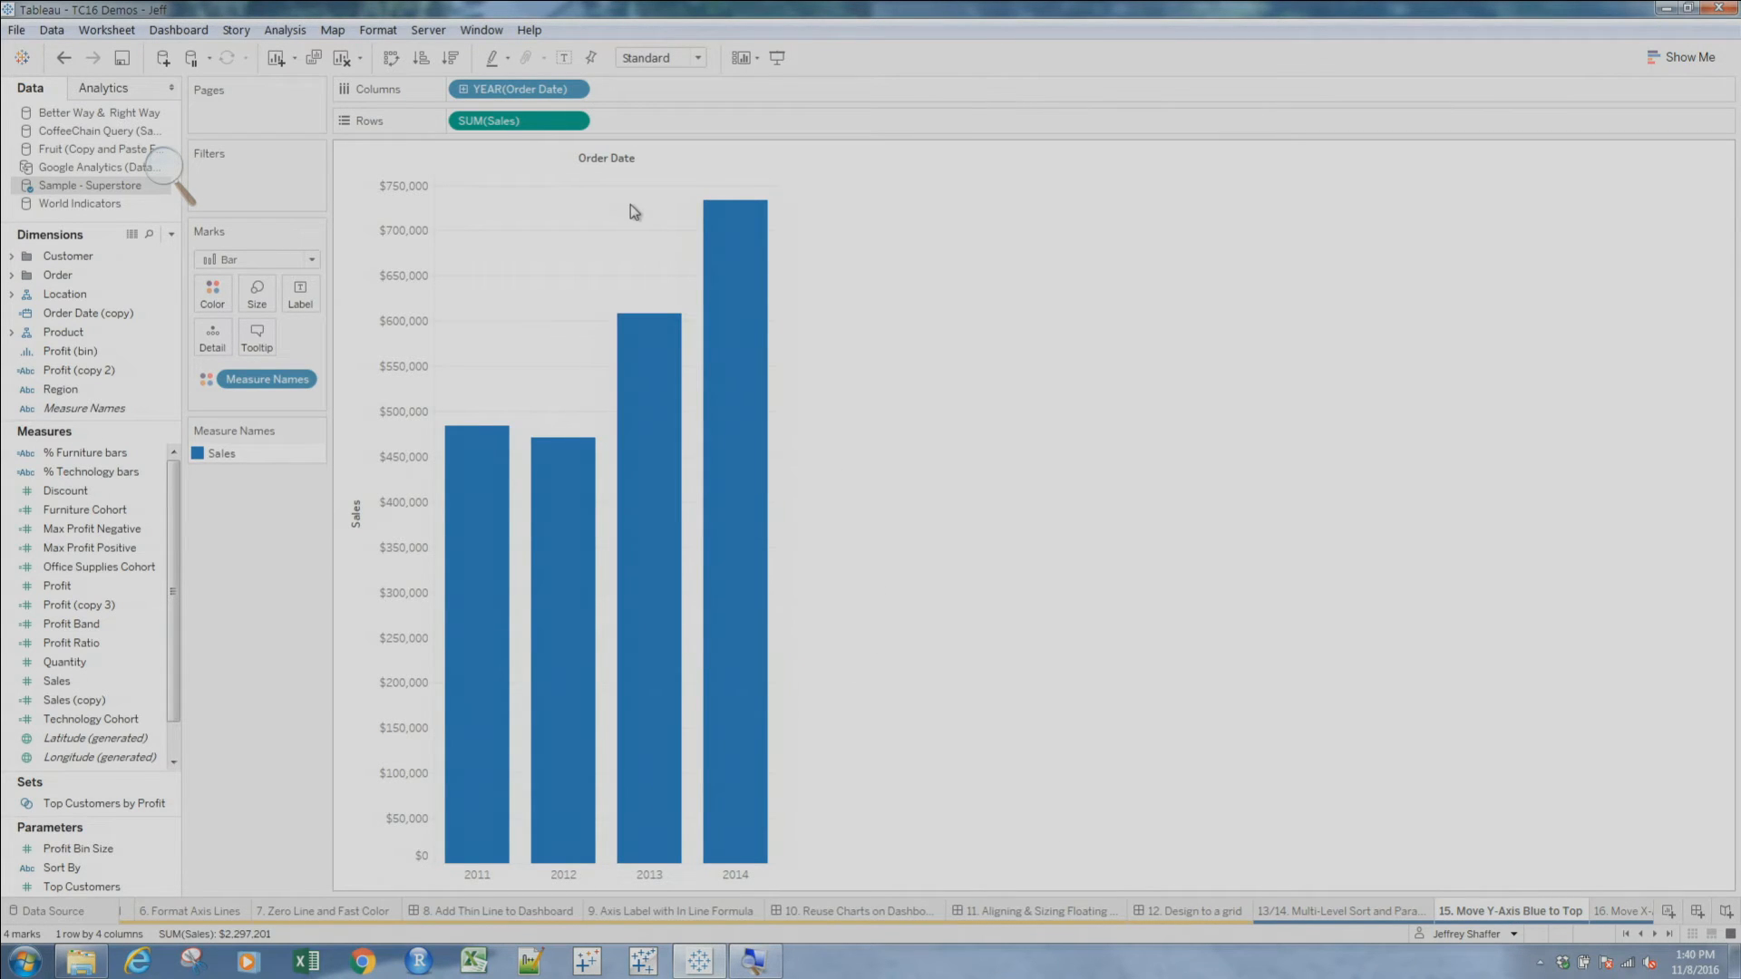
click(284, 30)
mouse_move(400, 269)
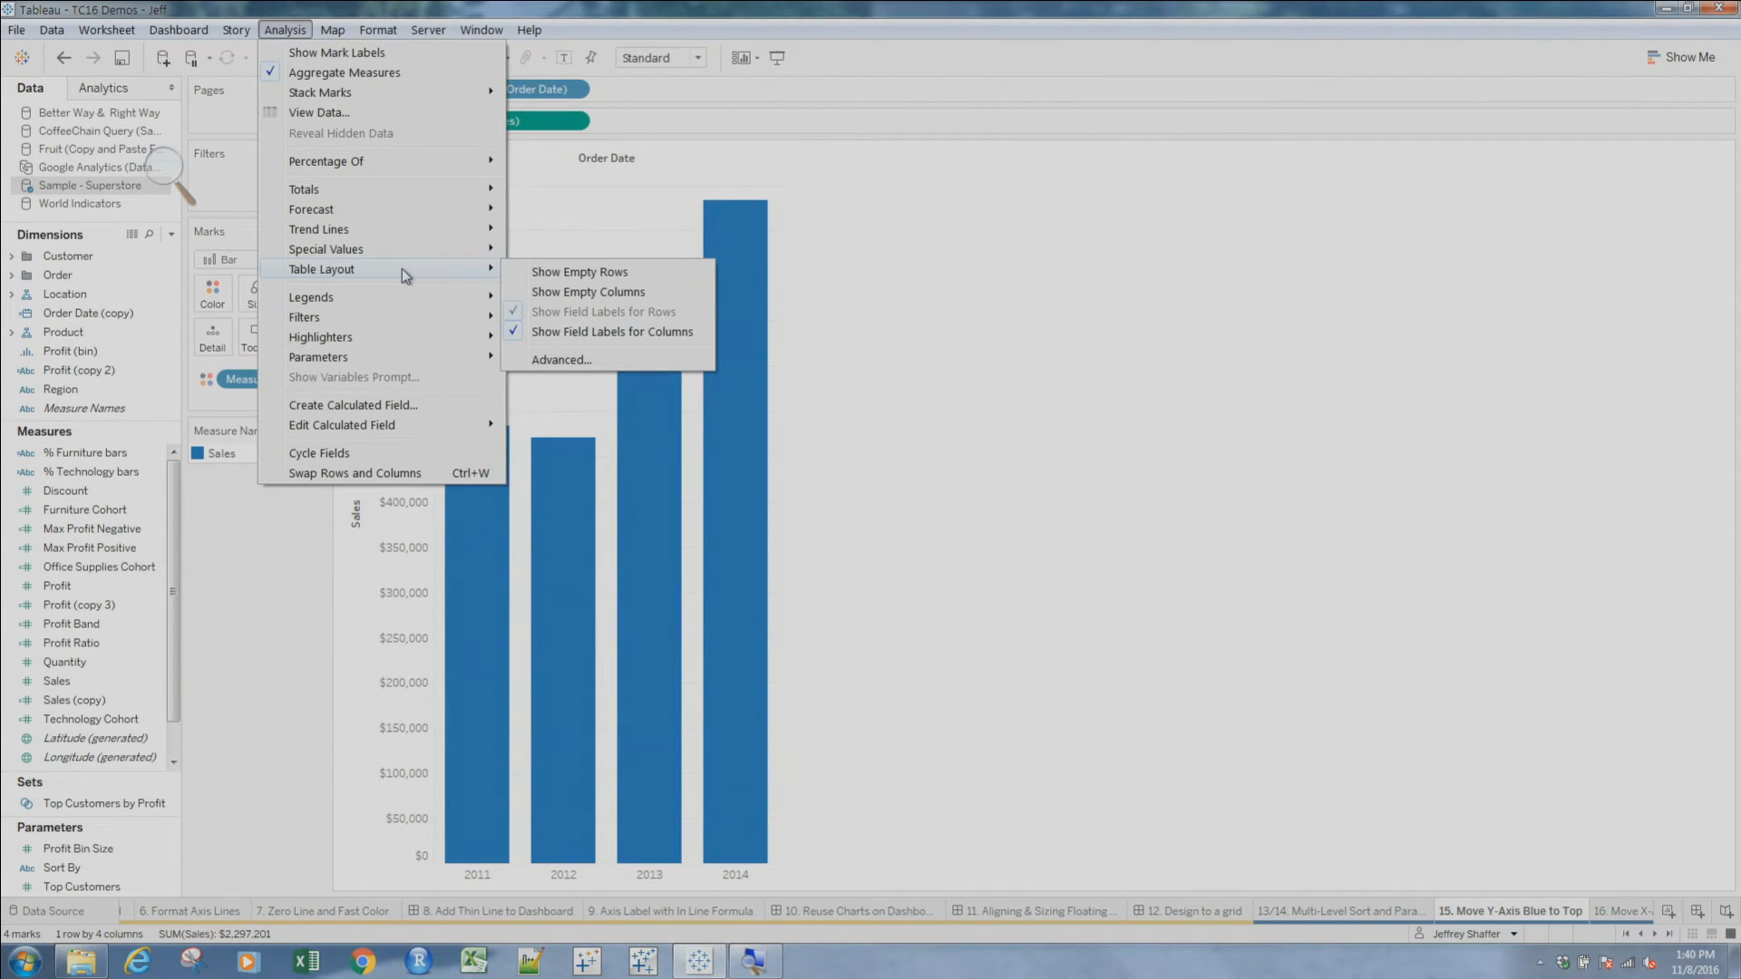
click(606, 361)
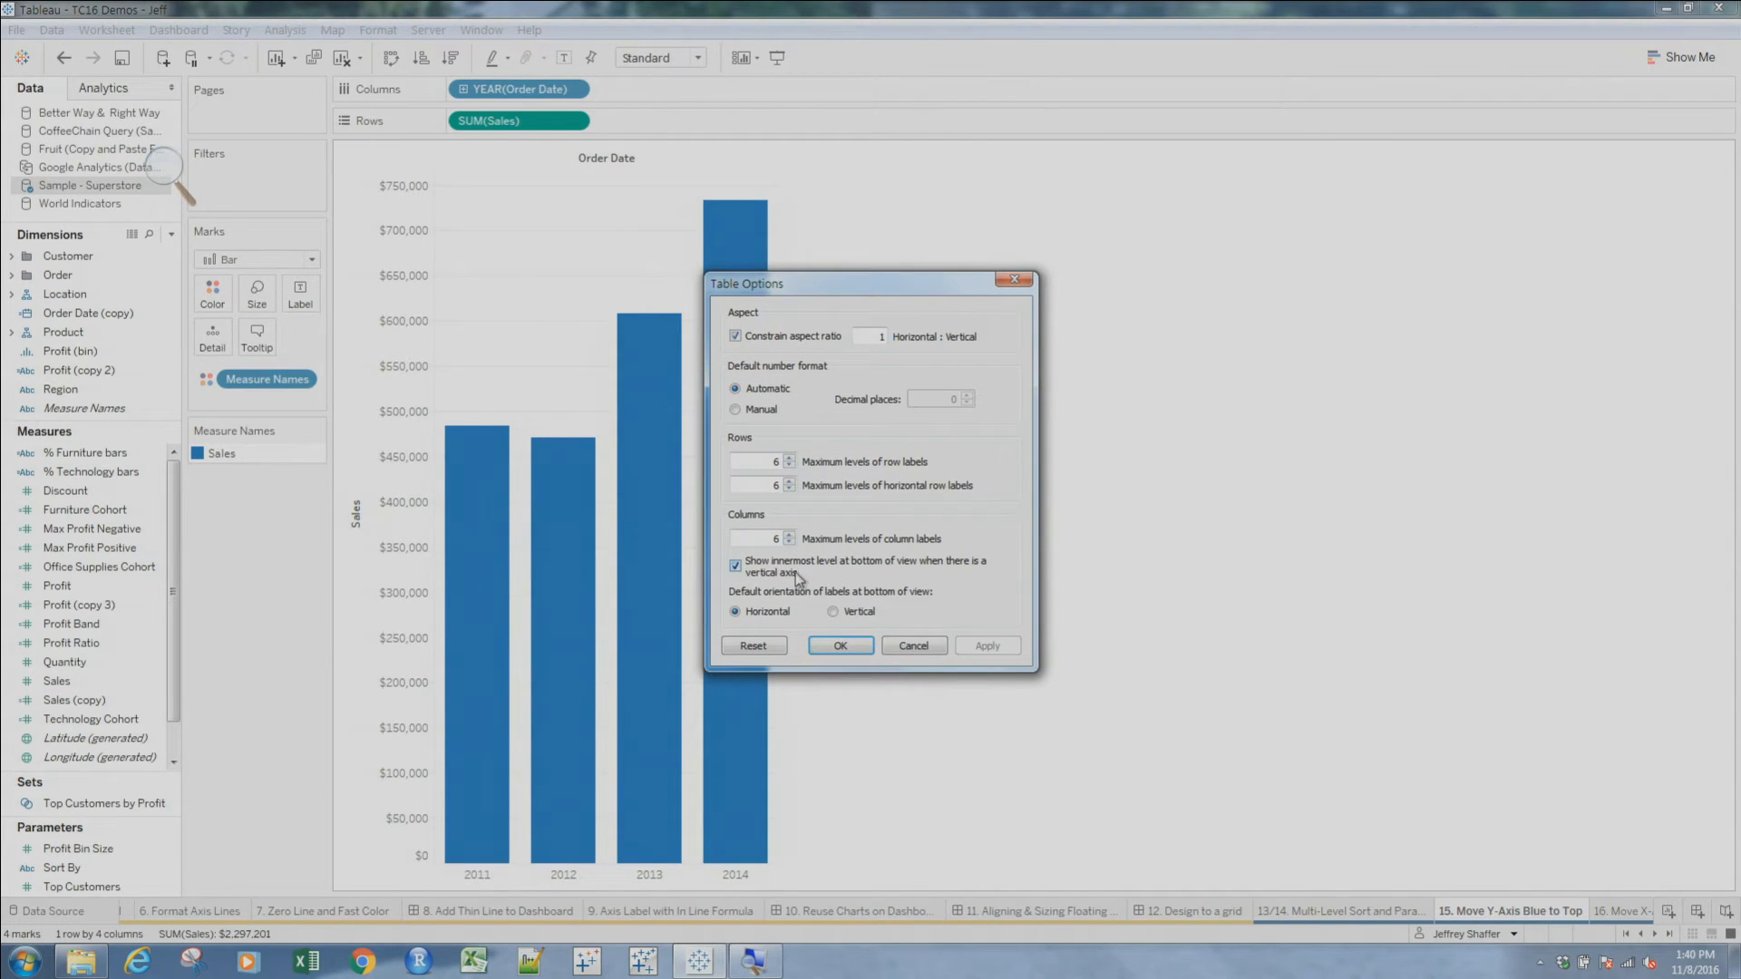
click(735, 565)
click(990, 646)
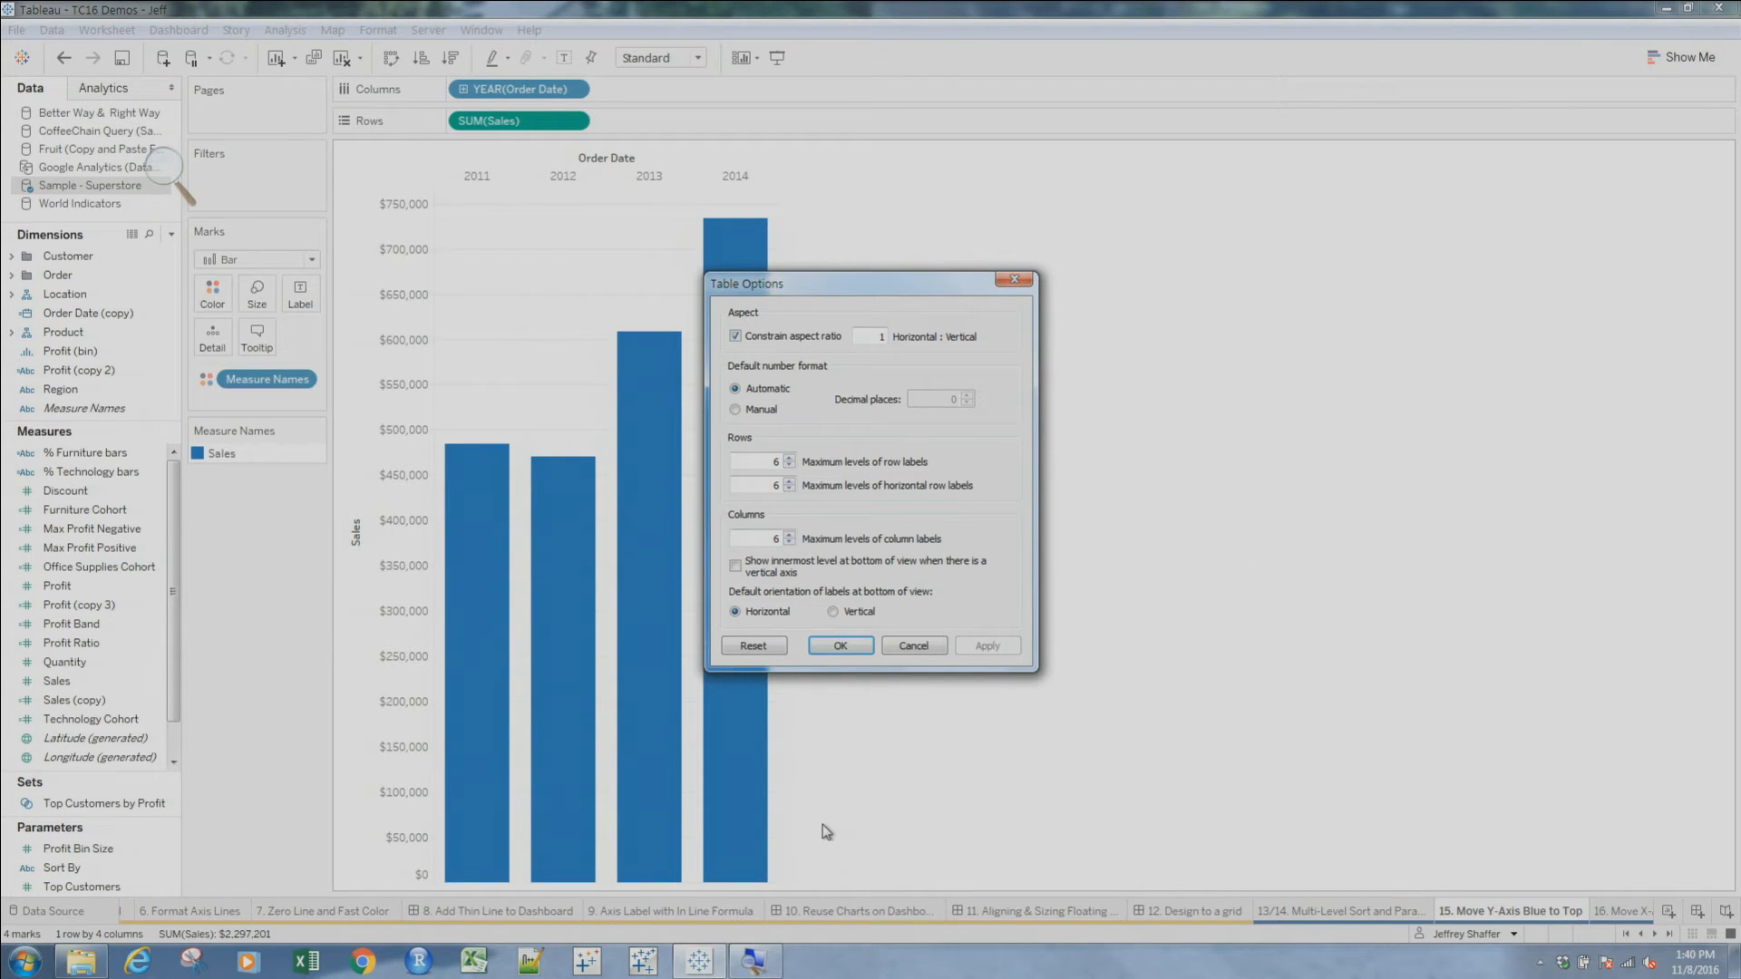
click(907, 652)
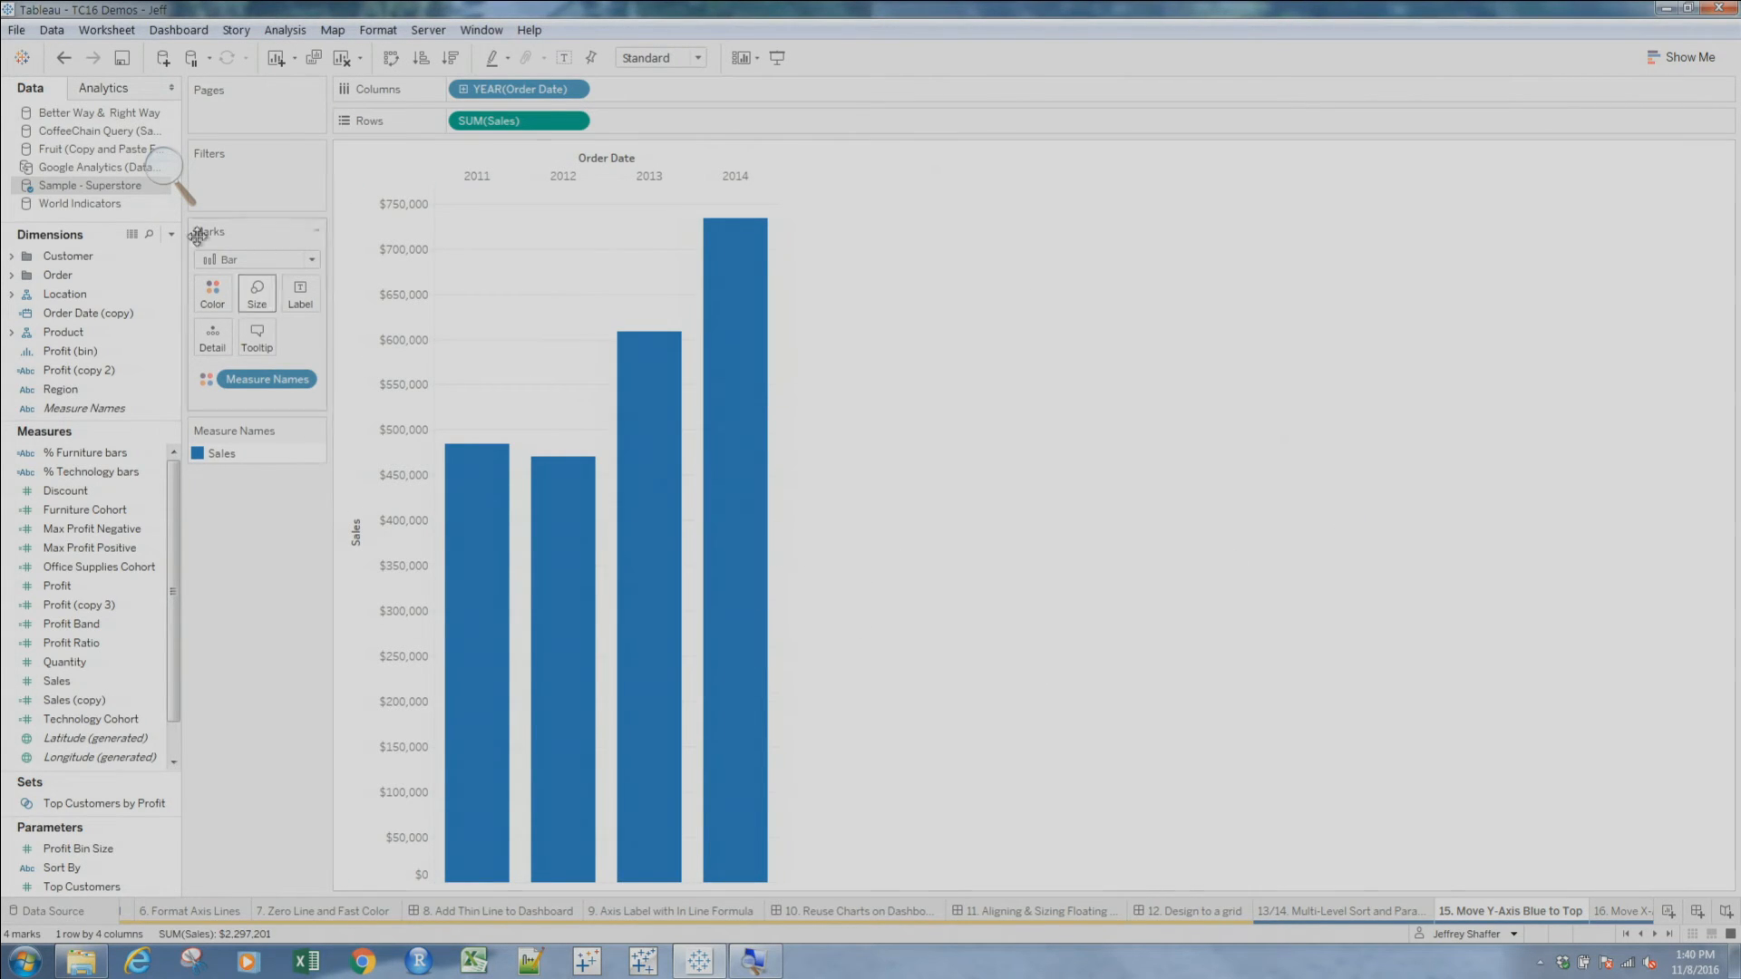
Undo the table option change that moved the year labels above the bars
click(64, 60)
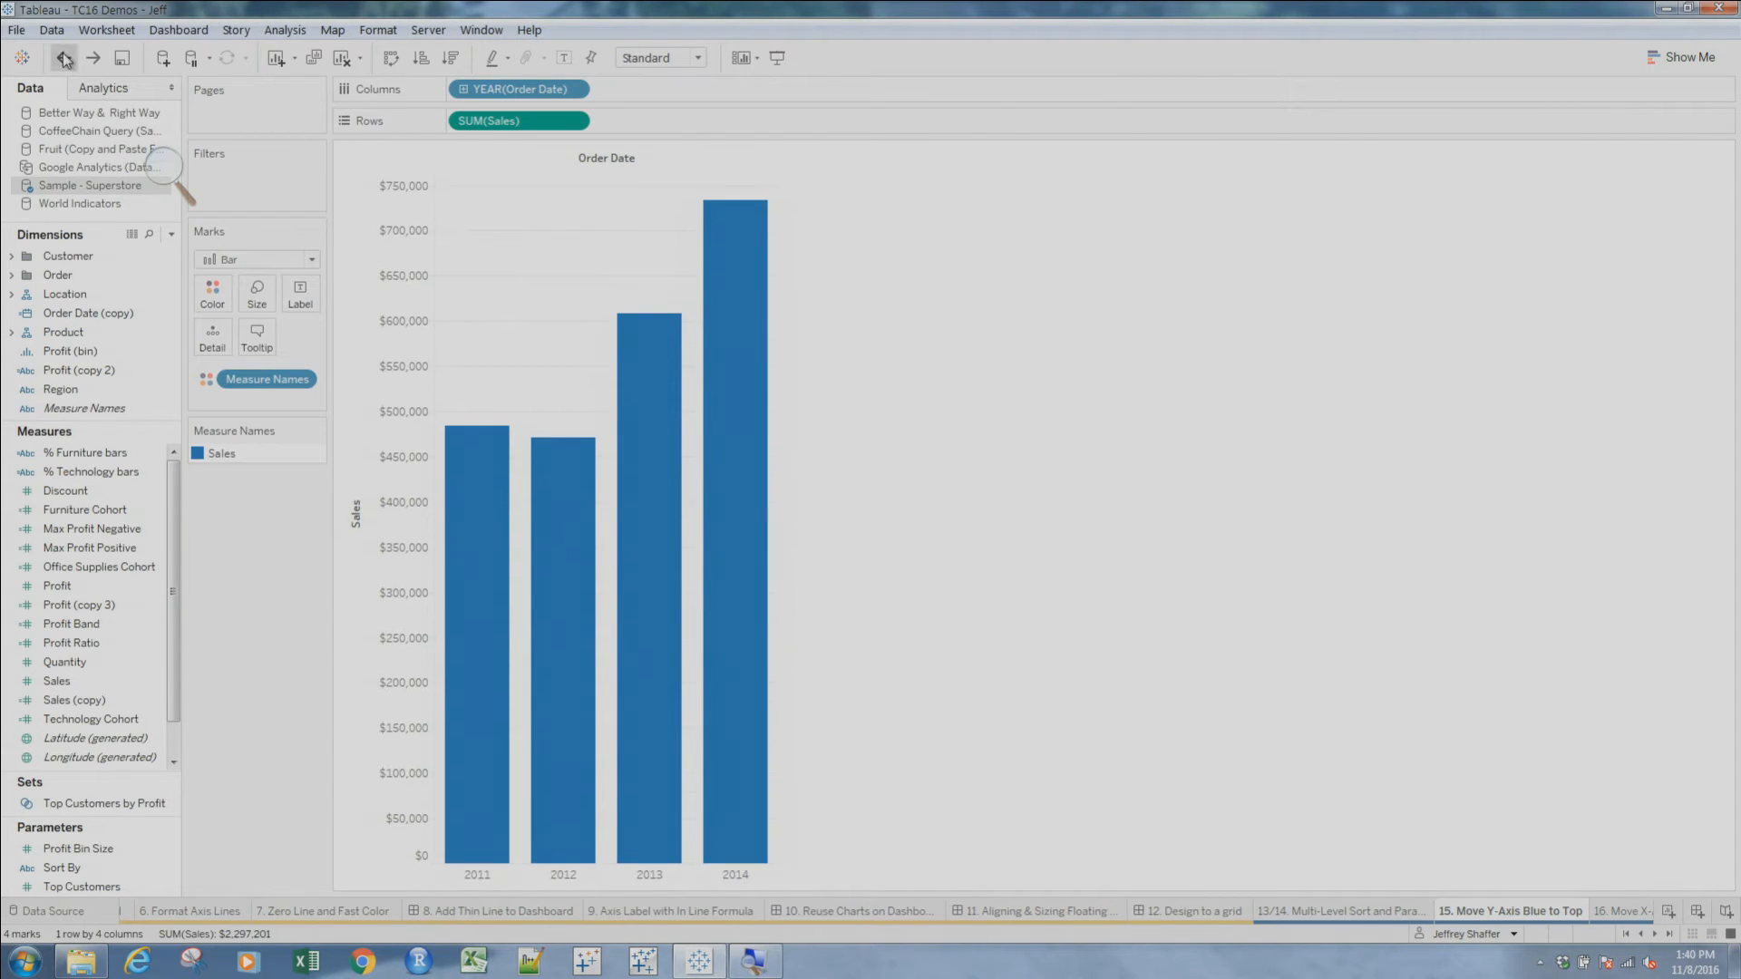
click(65, 59)
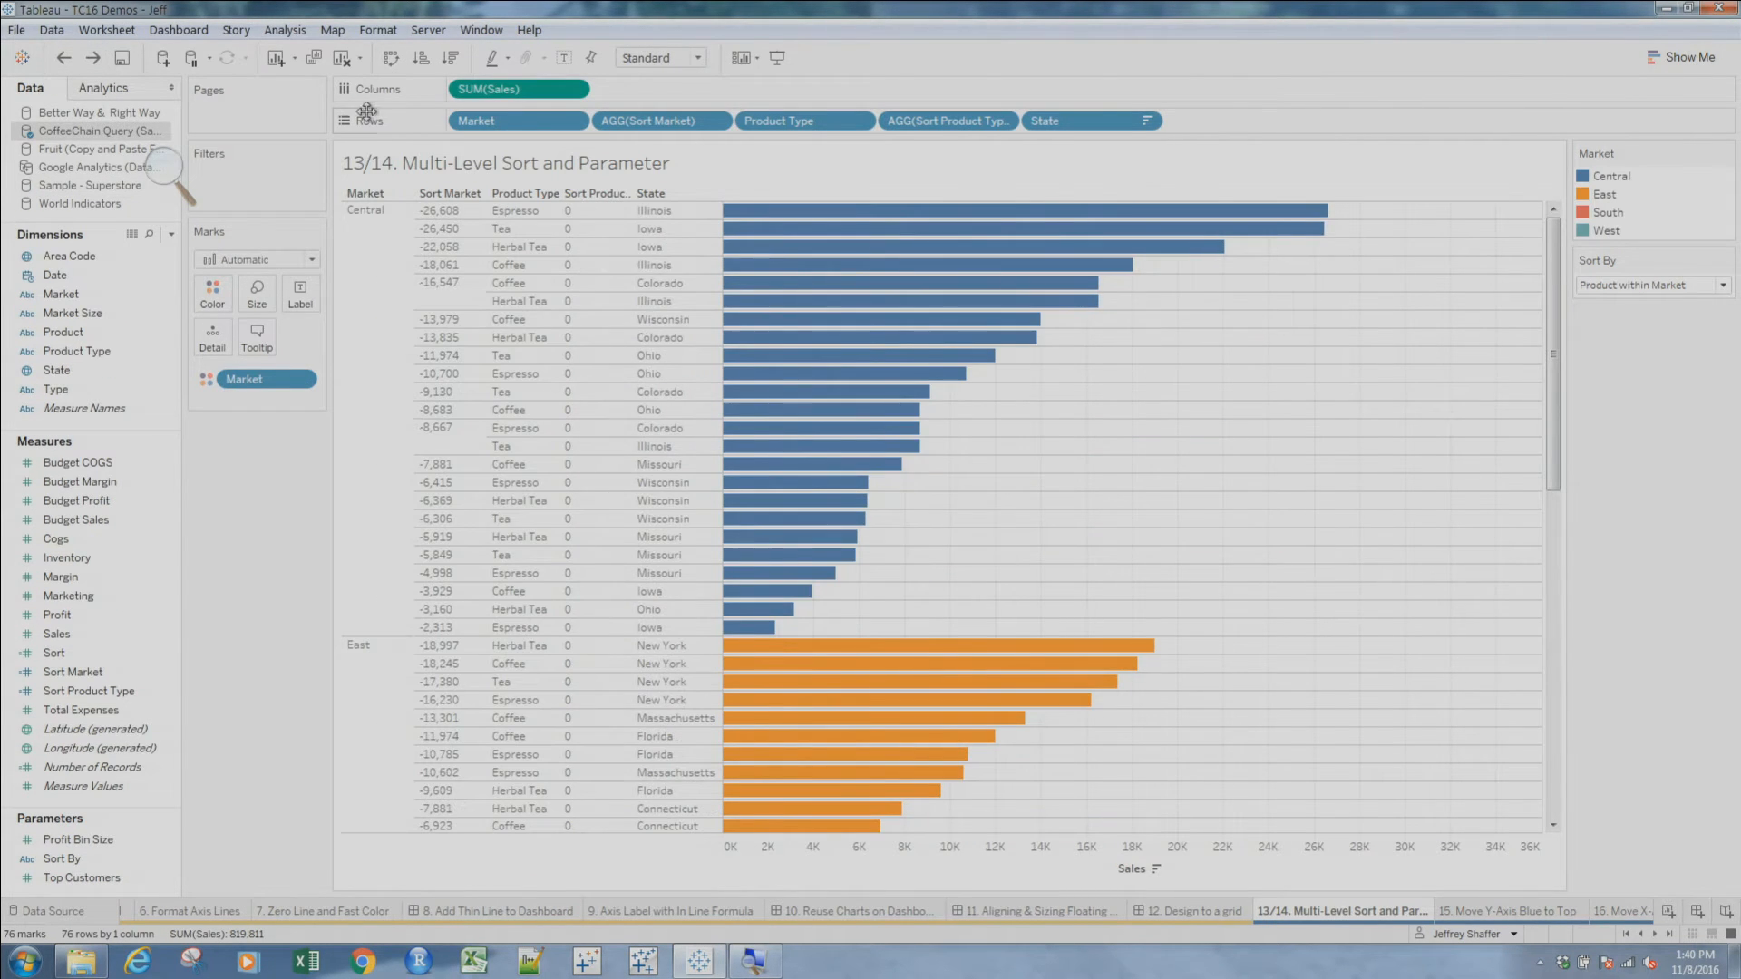
click(91, 63)
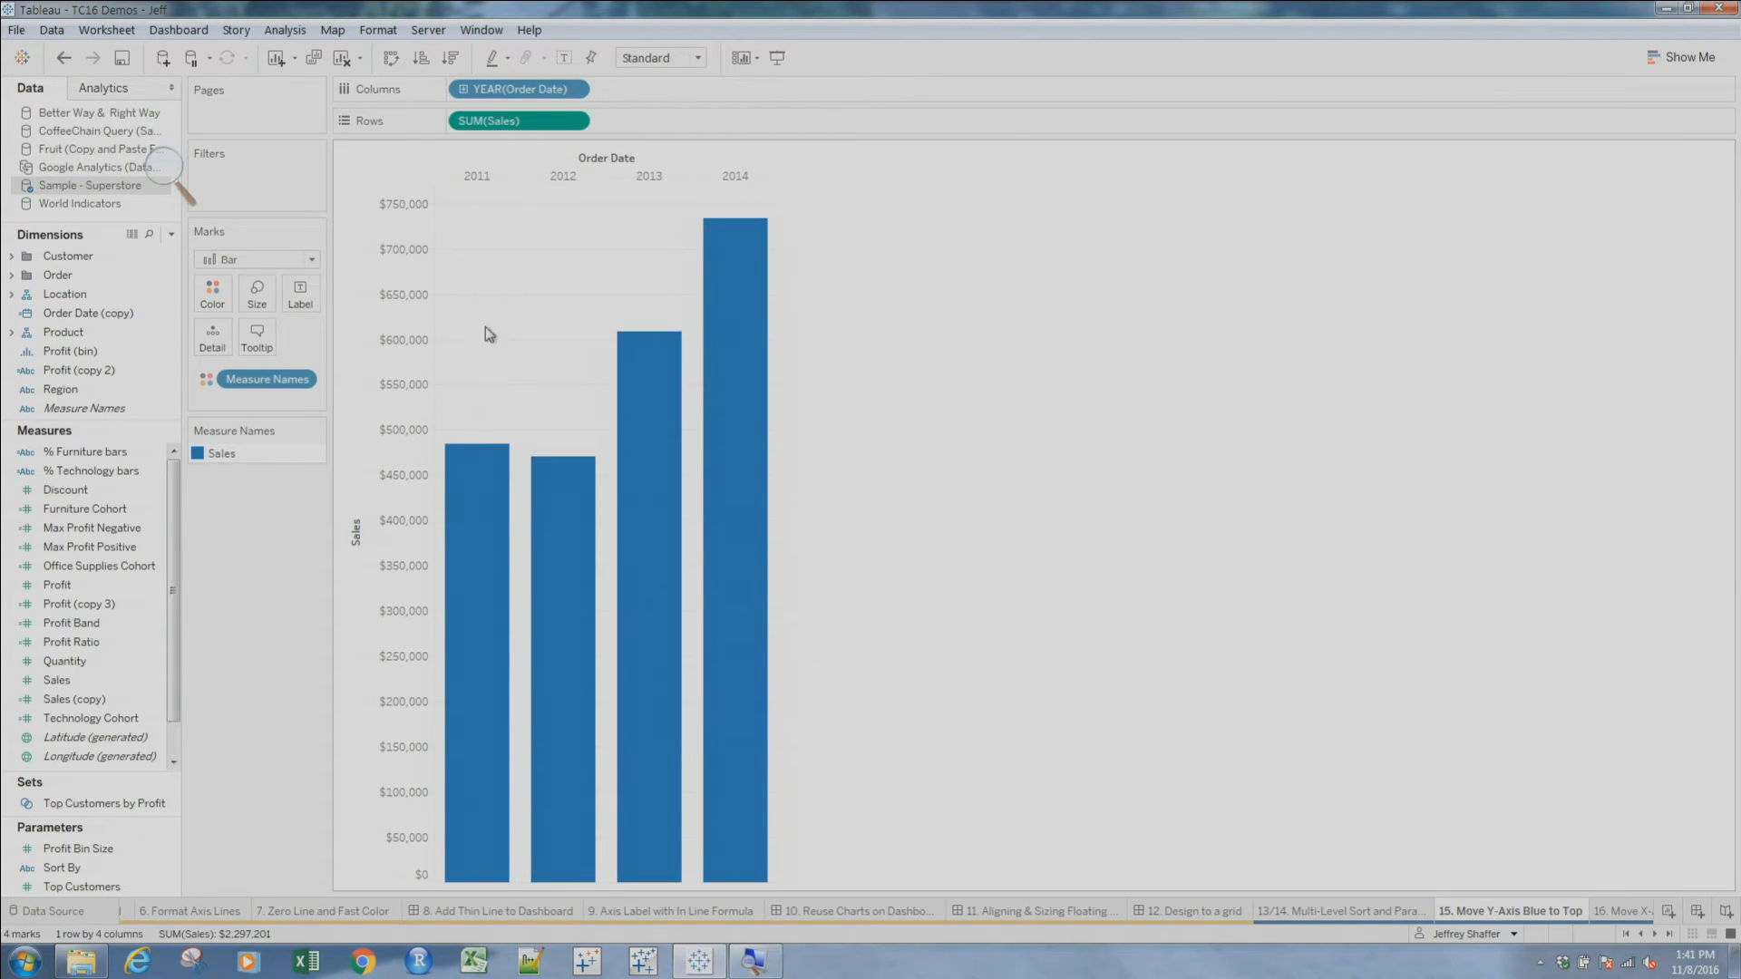
click(65, 58)
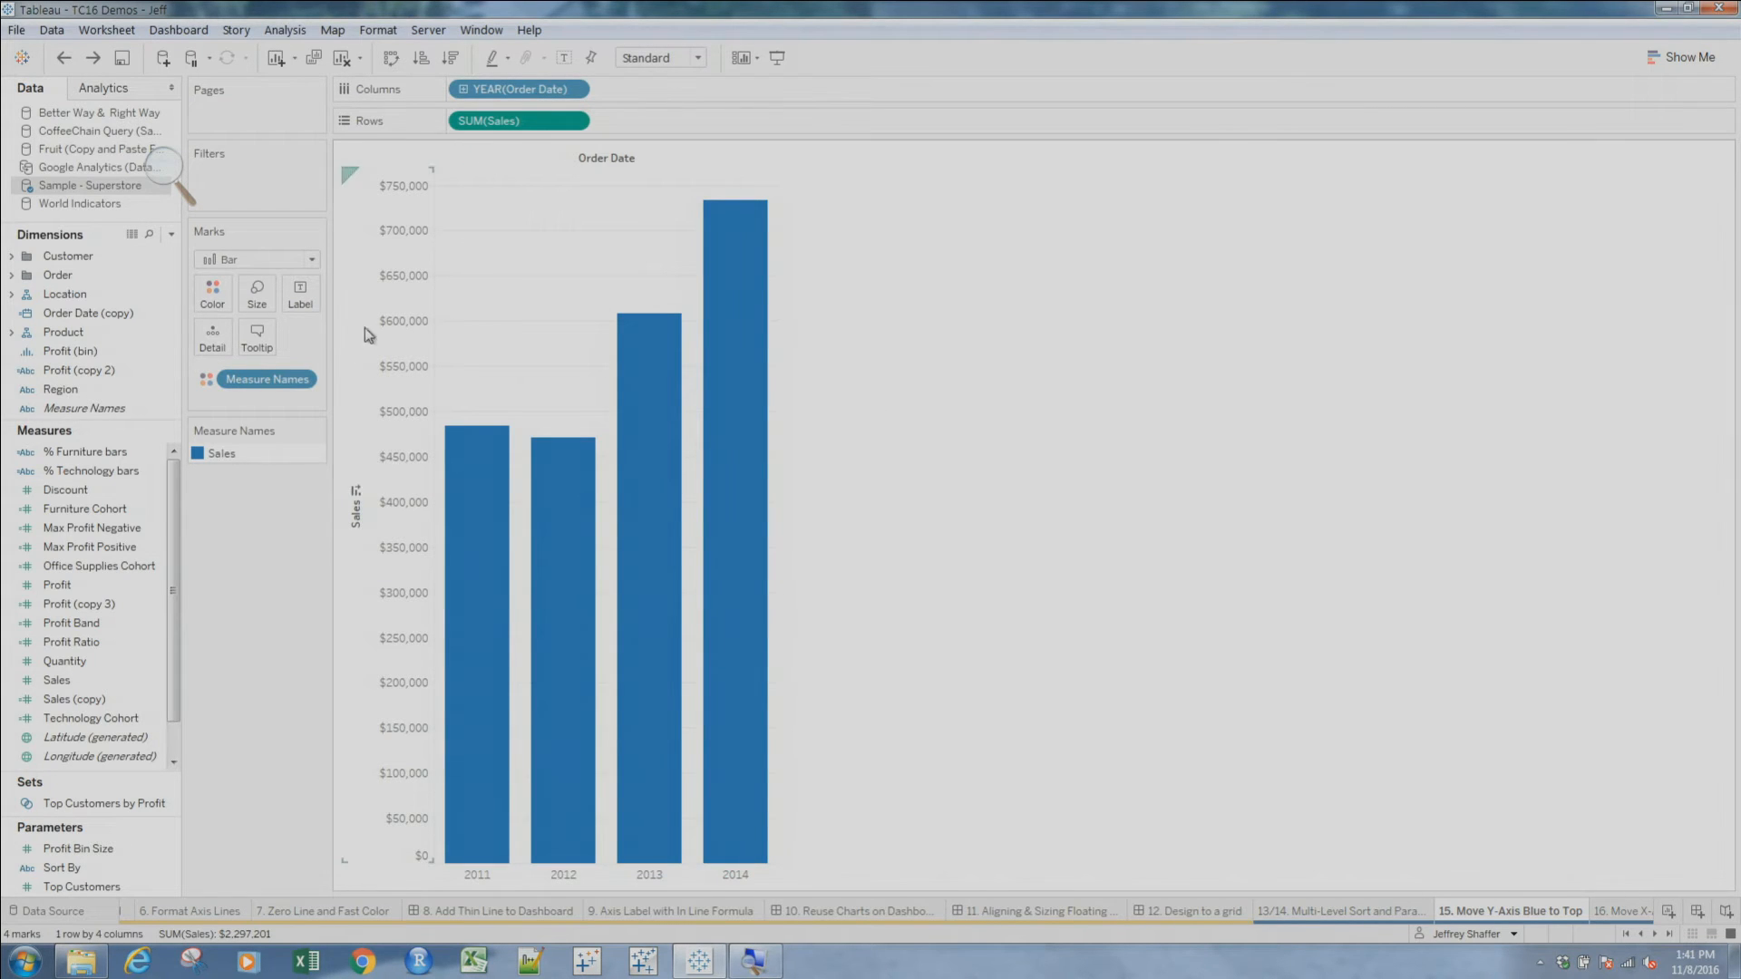
Add Order Date (copy) to the columns after YEAR(Order Date) and hide the year header below the bars
click(93, 313)
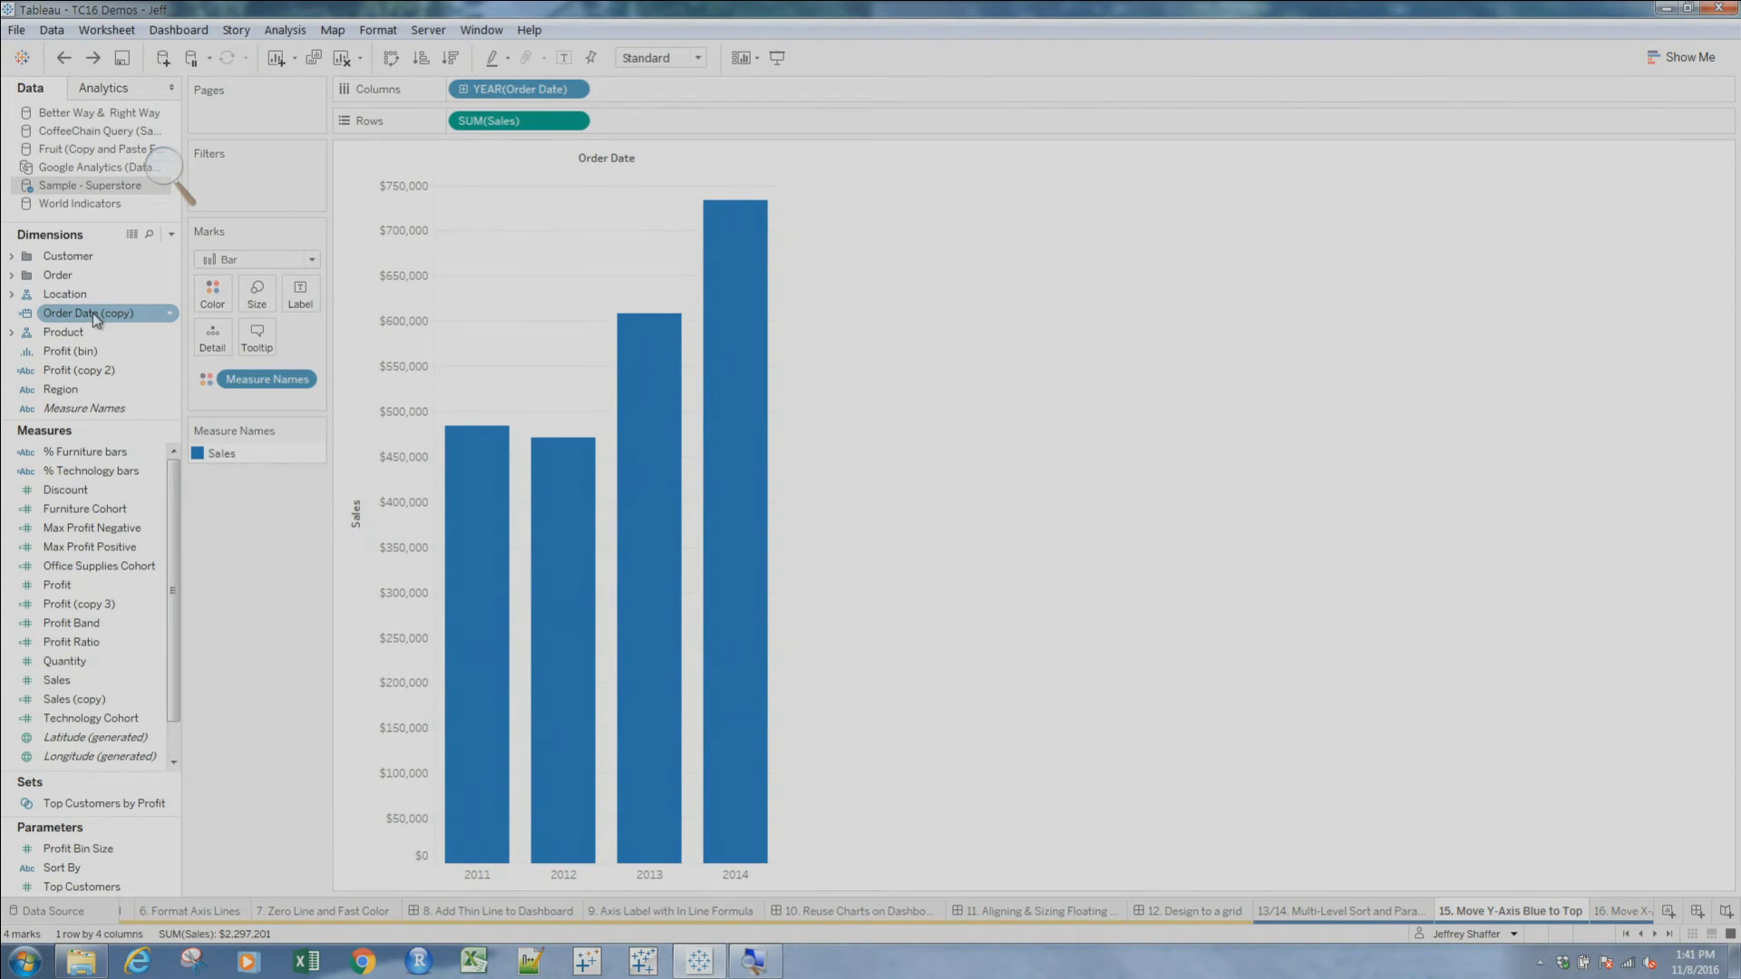
drag(94, 318, 723, 89)
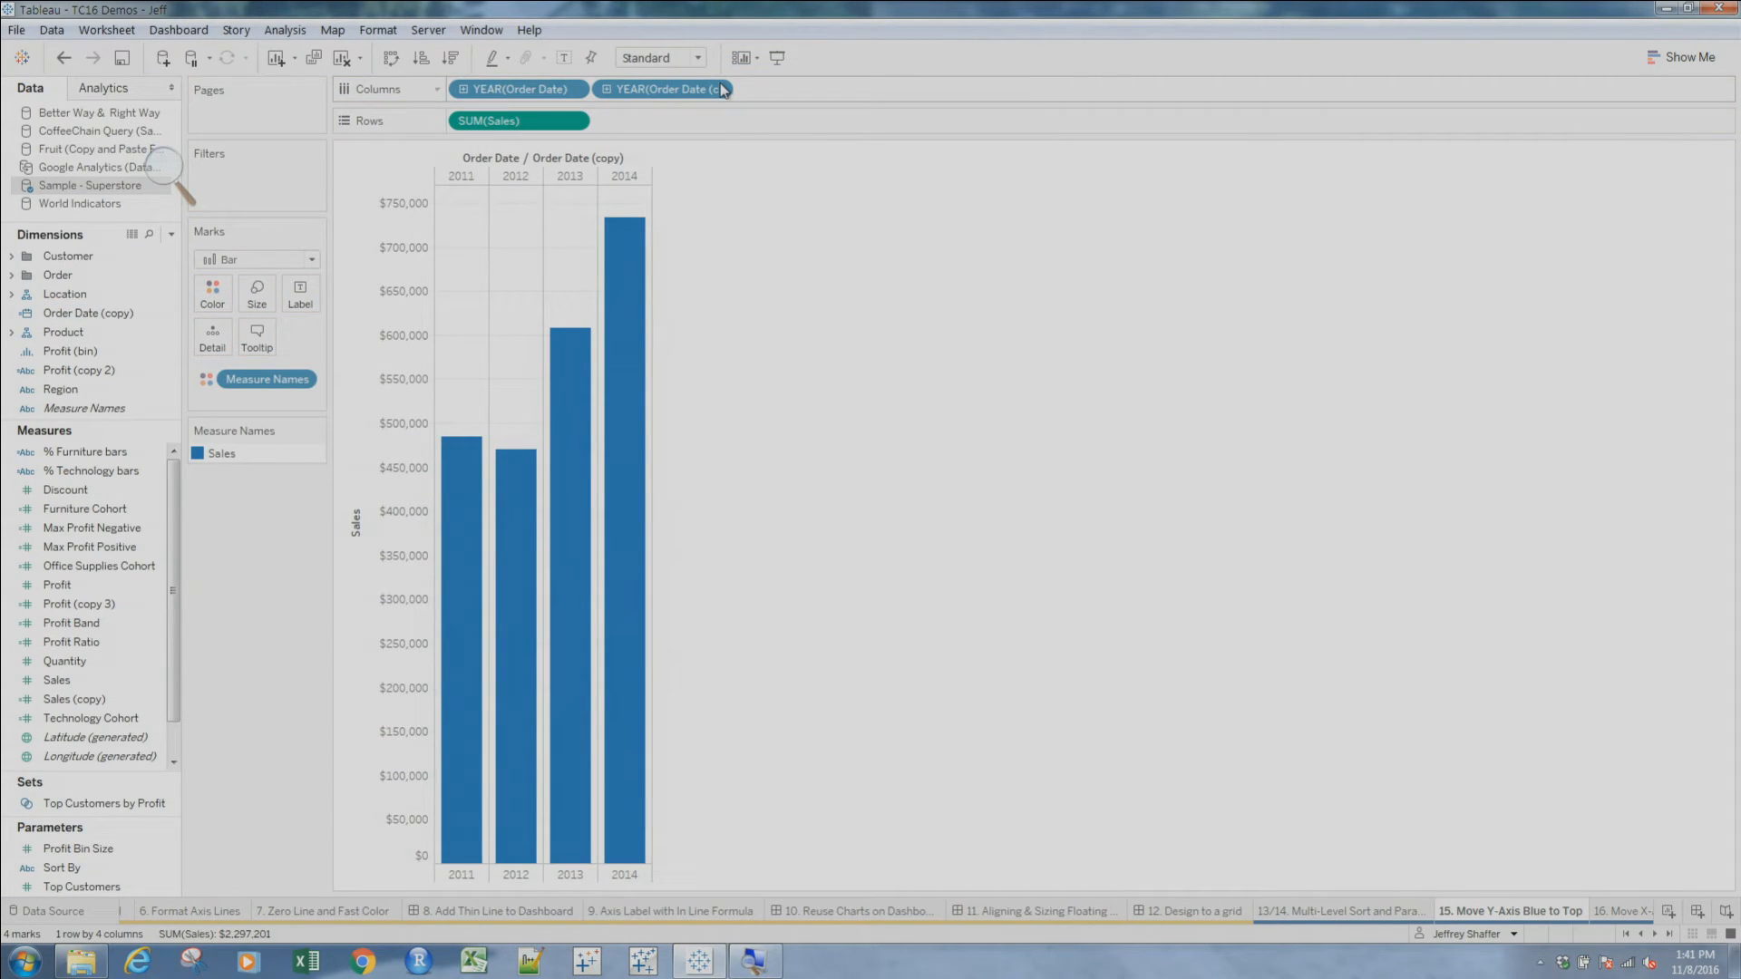
click(515, 876)
right_click(514, 876)
click(580, 844)
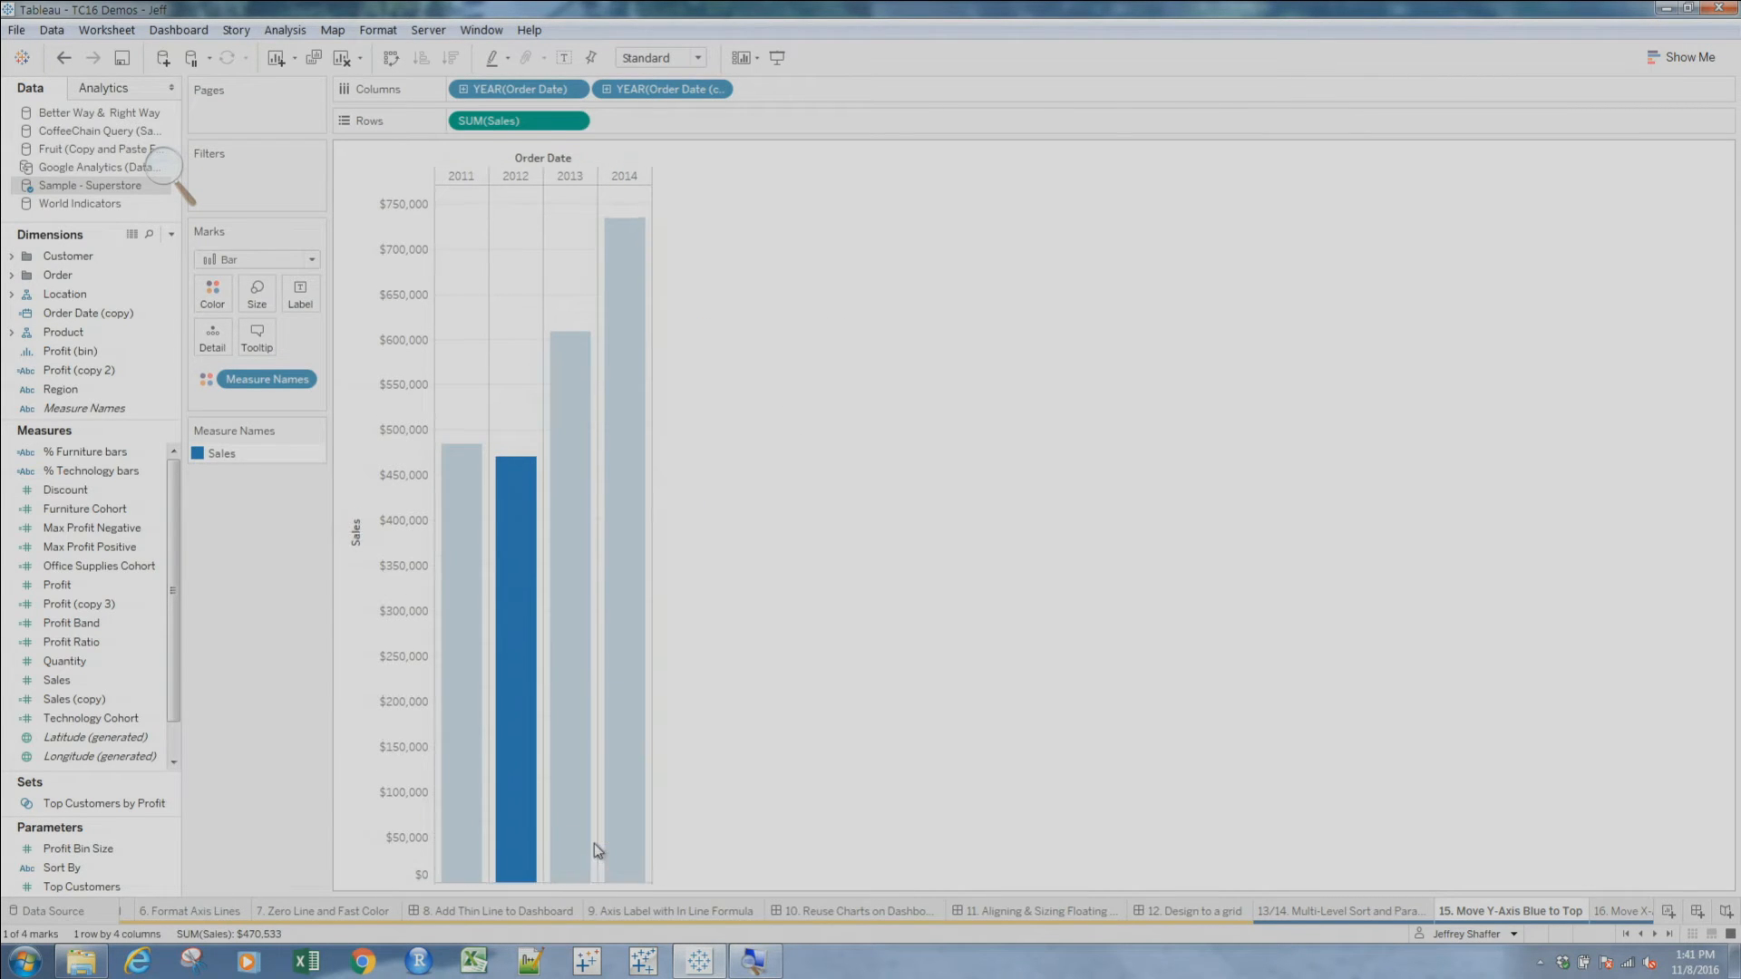
click(790, 792)
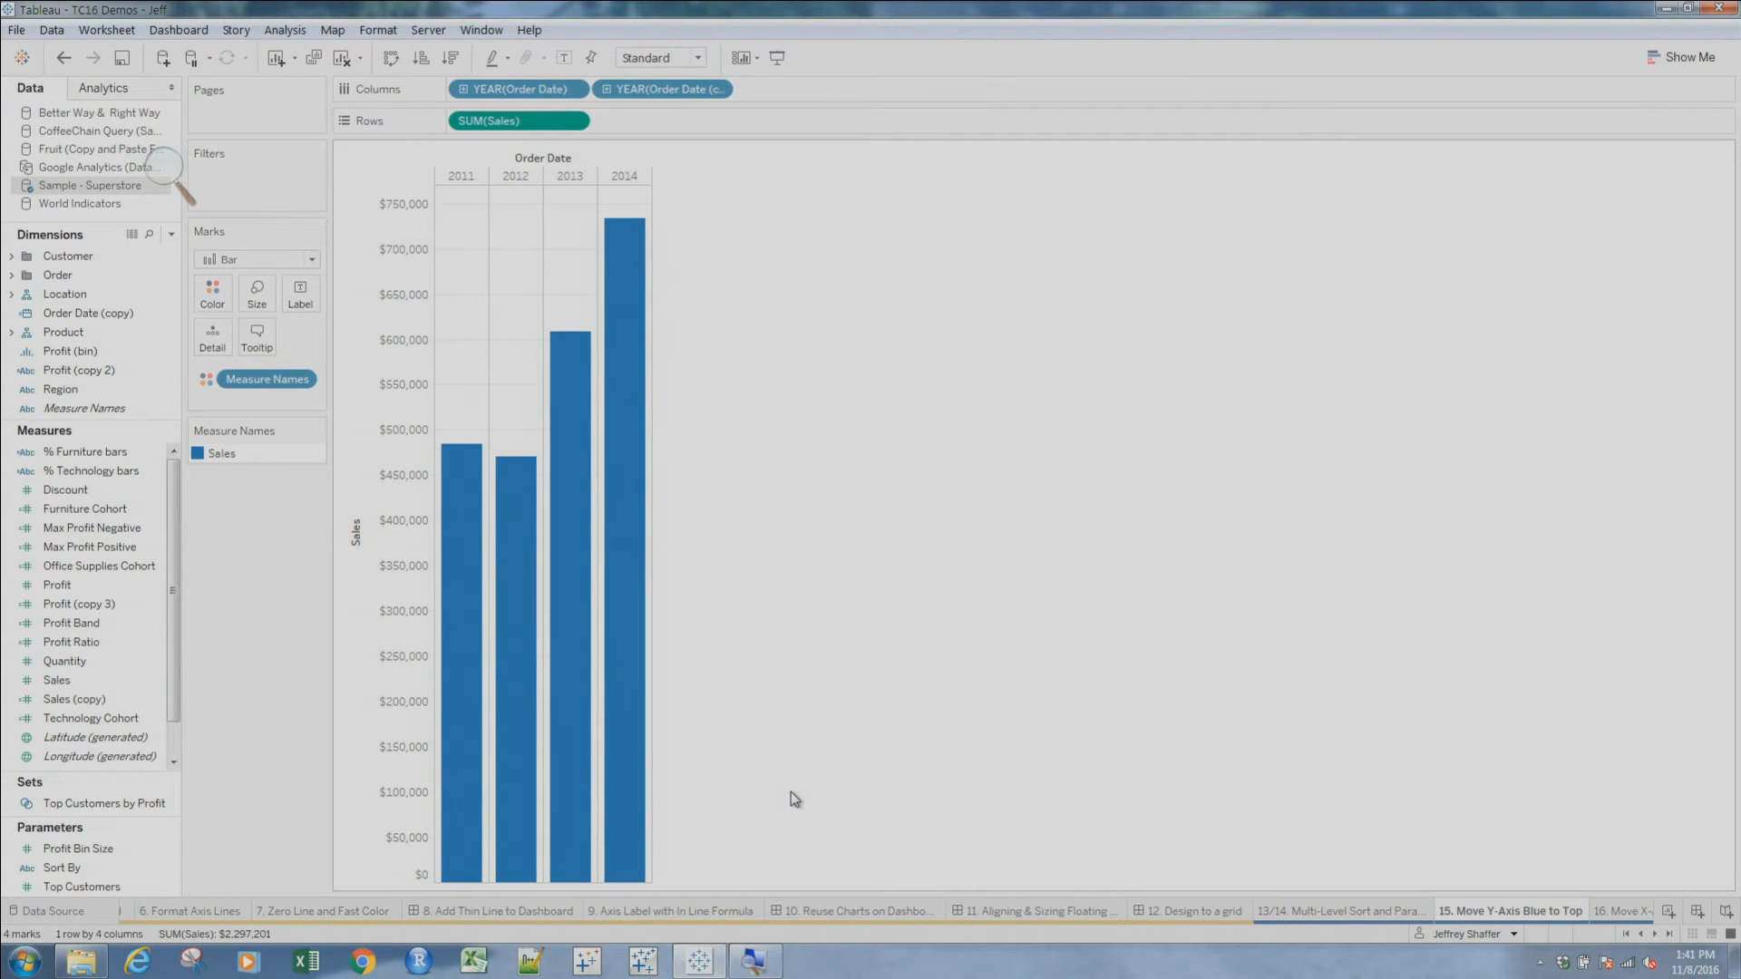
On the 16. Move X-Axis Green to Right sheet, duplicate SUM(Sales) on the rows and make the copy a dual axis
click(1623, 911)
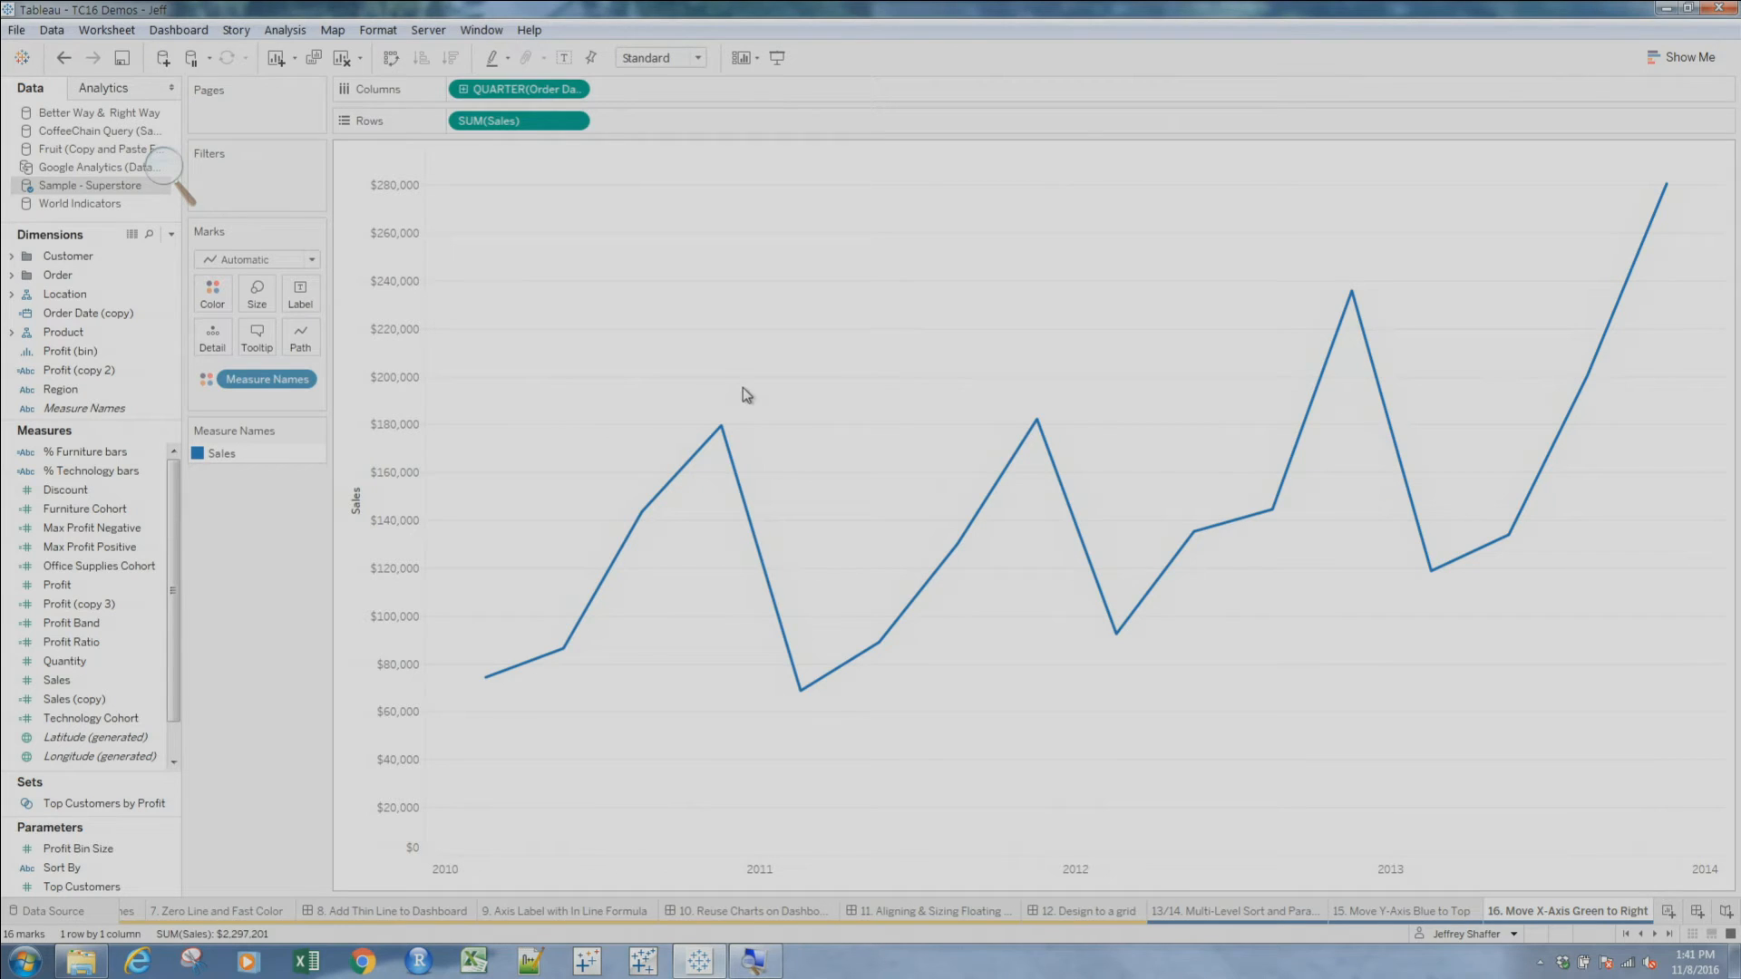
drag(516, 121, 651, 129)
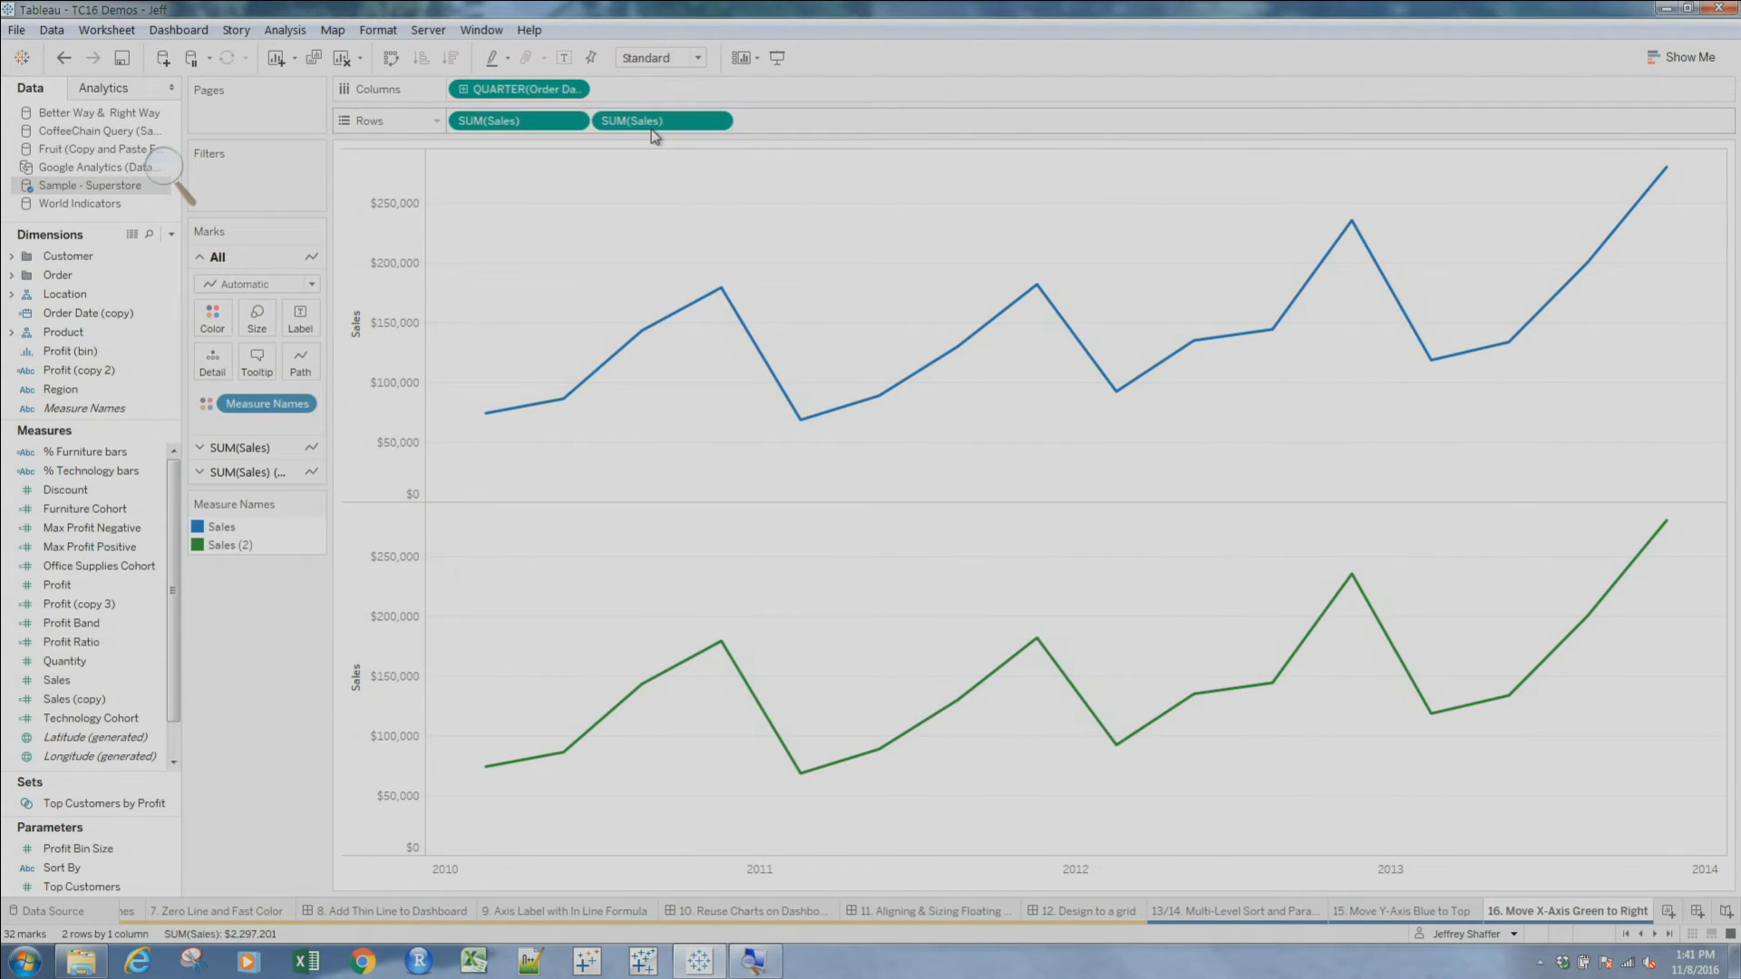
click(721, 123)
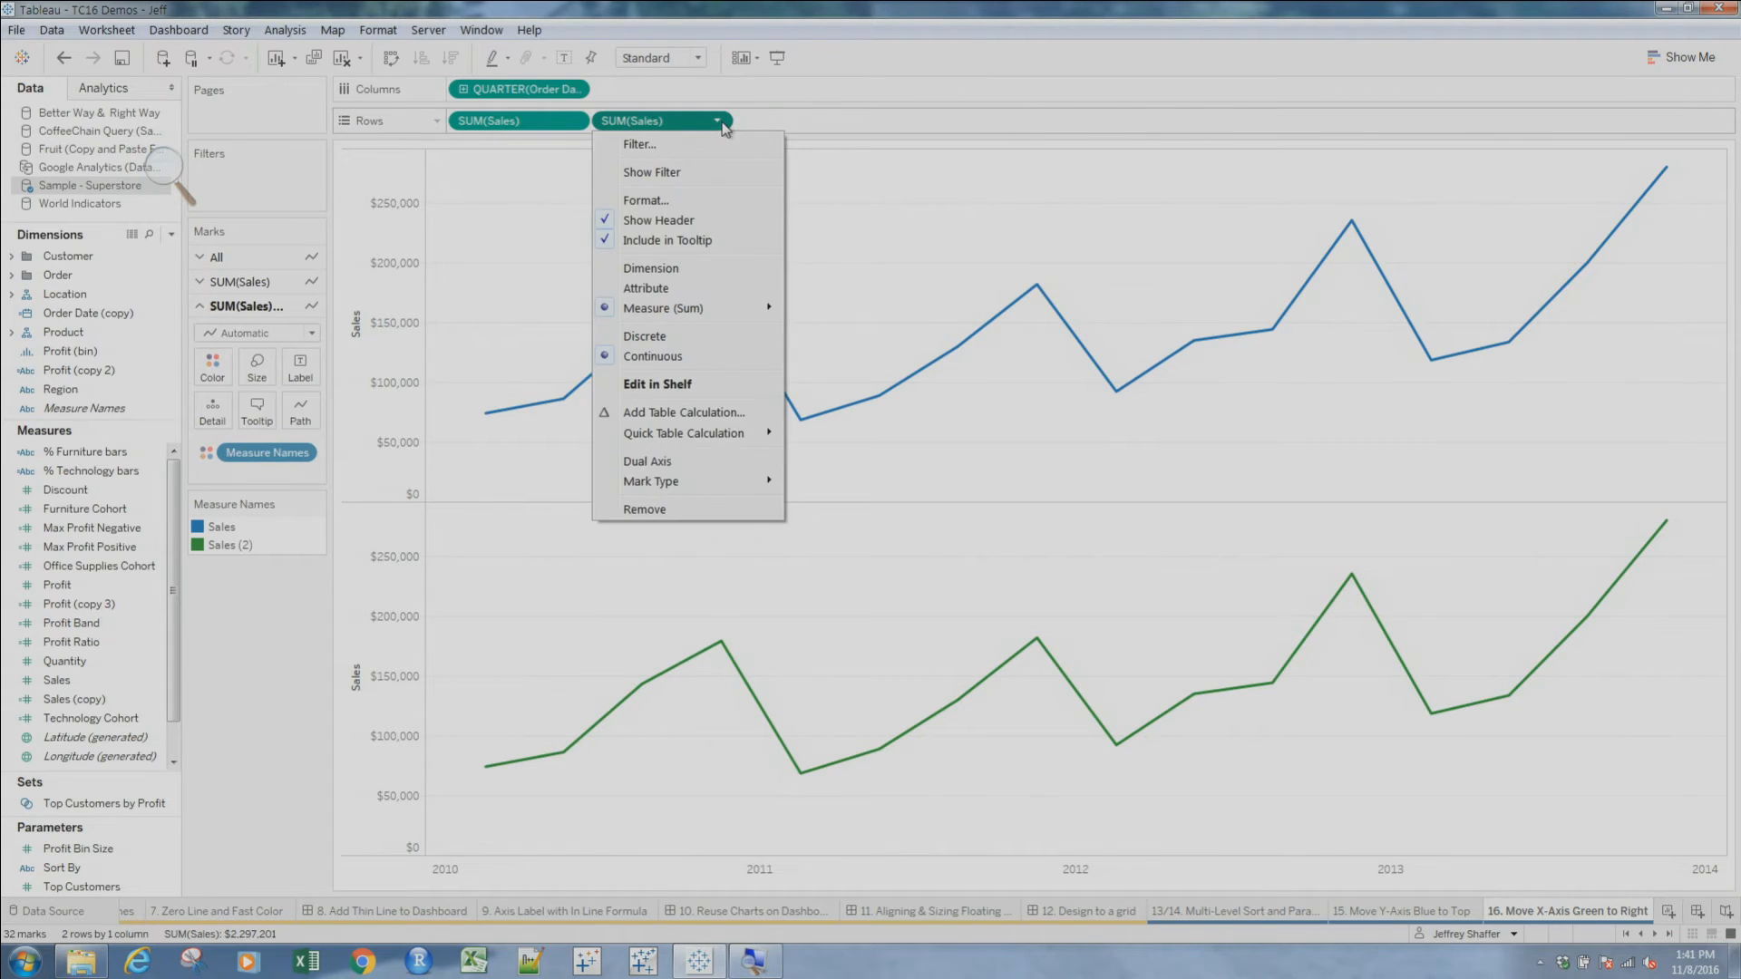
click(693, 459)
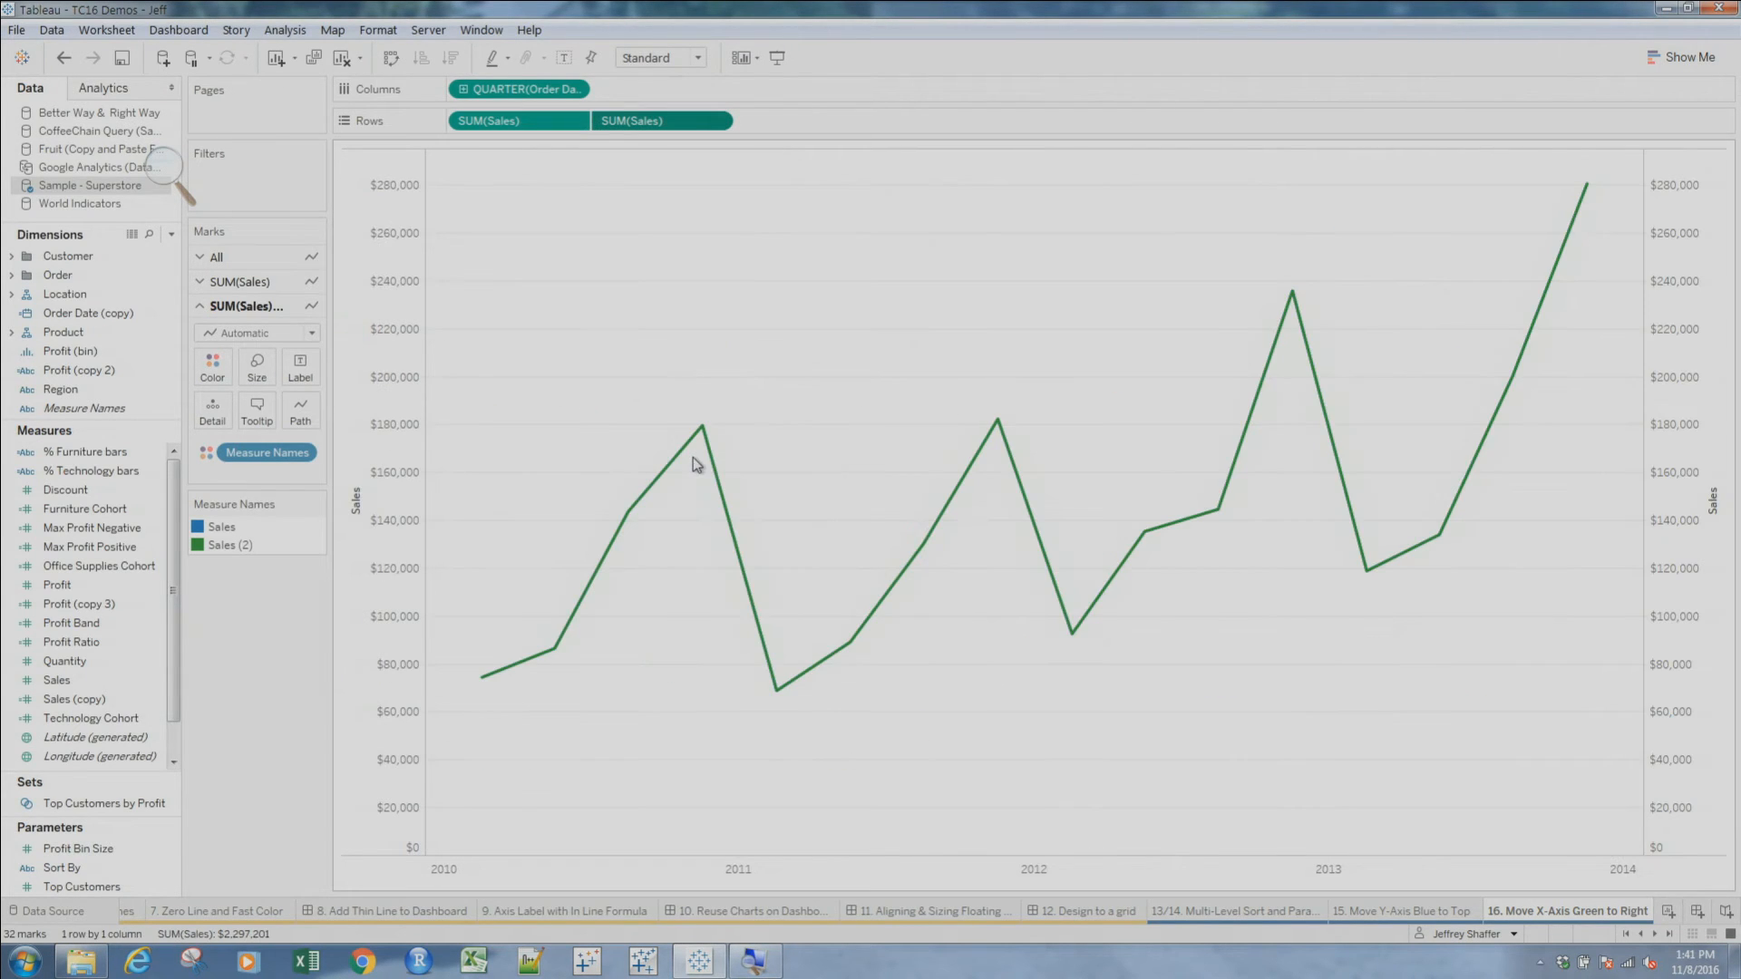
Format the left Sales axis with a white font so its labels blend into the background
right_click(1669, 292)
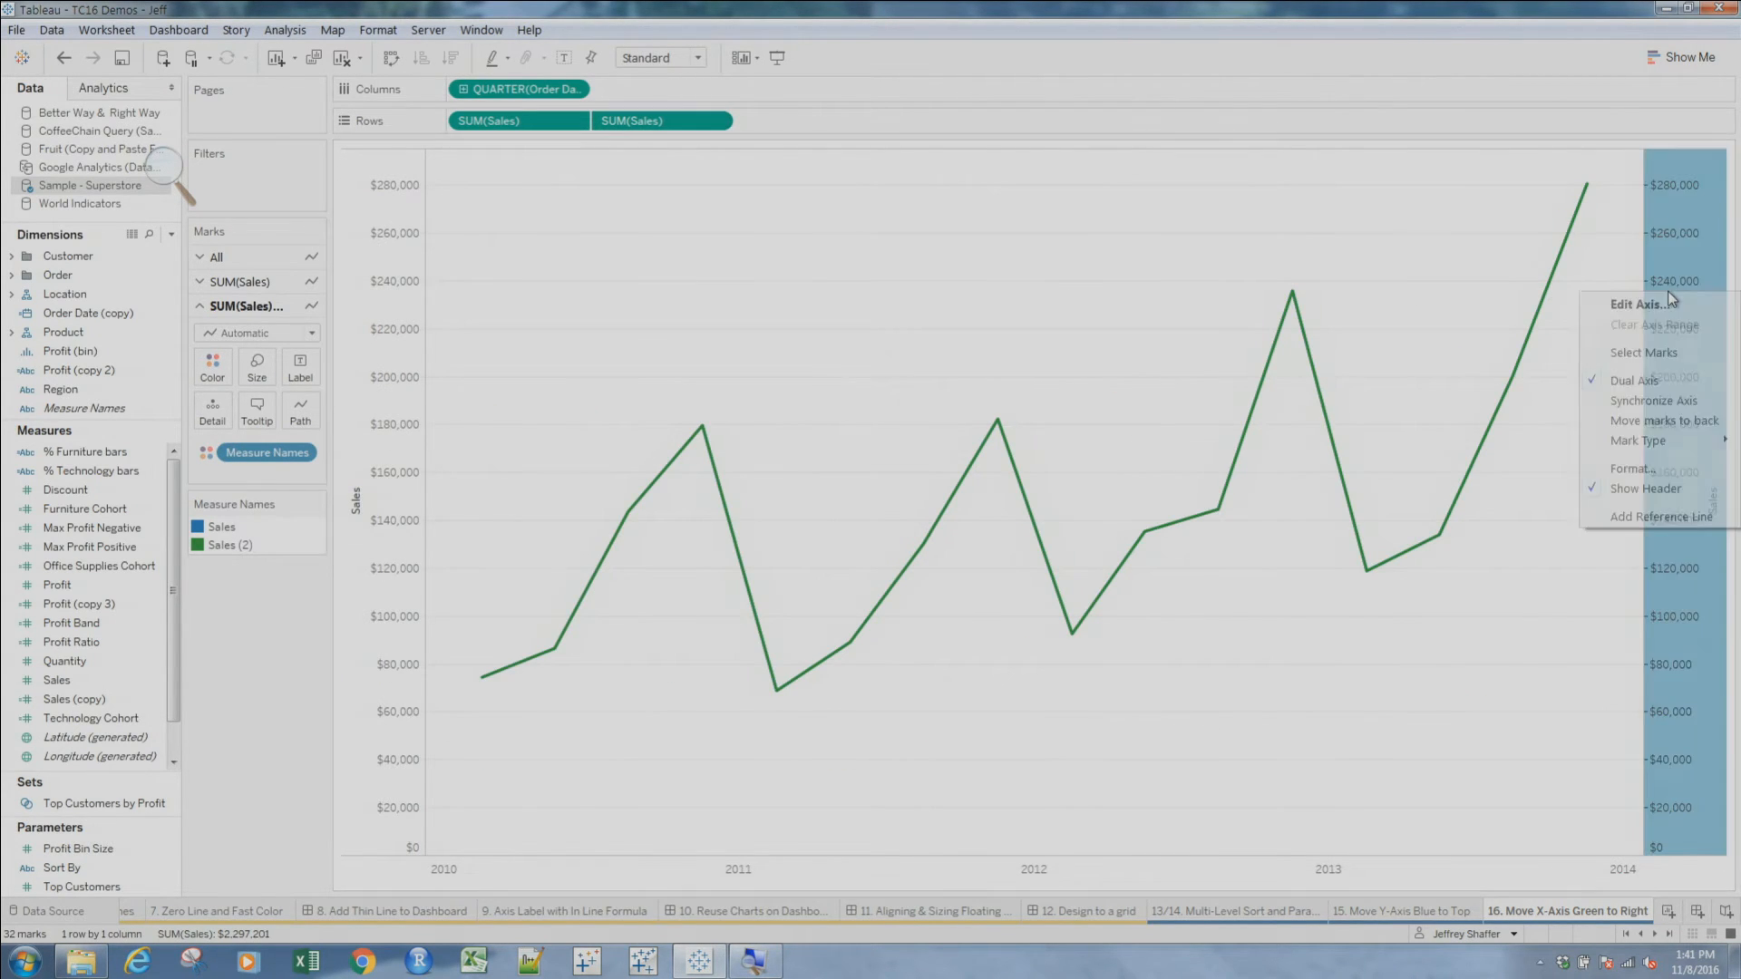
click(1647, 419)
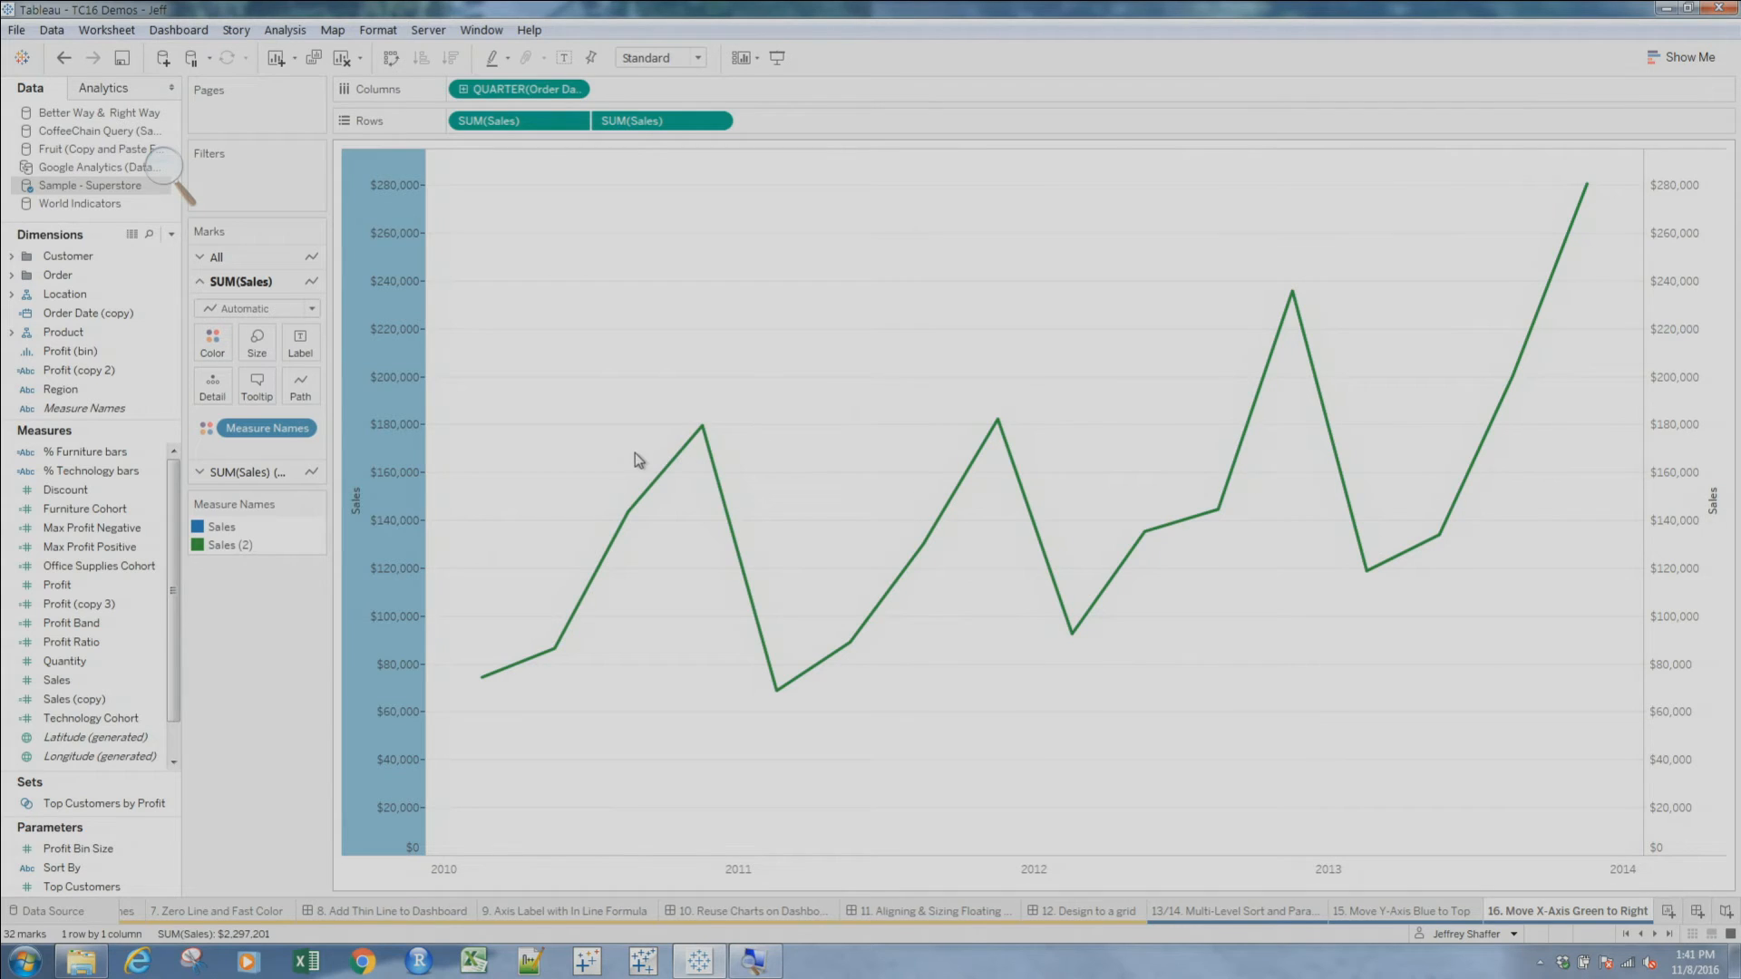
right_click(415, 400)
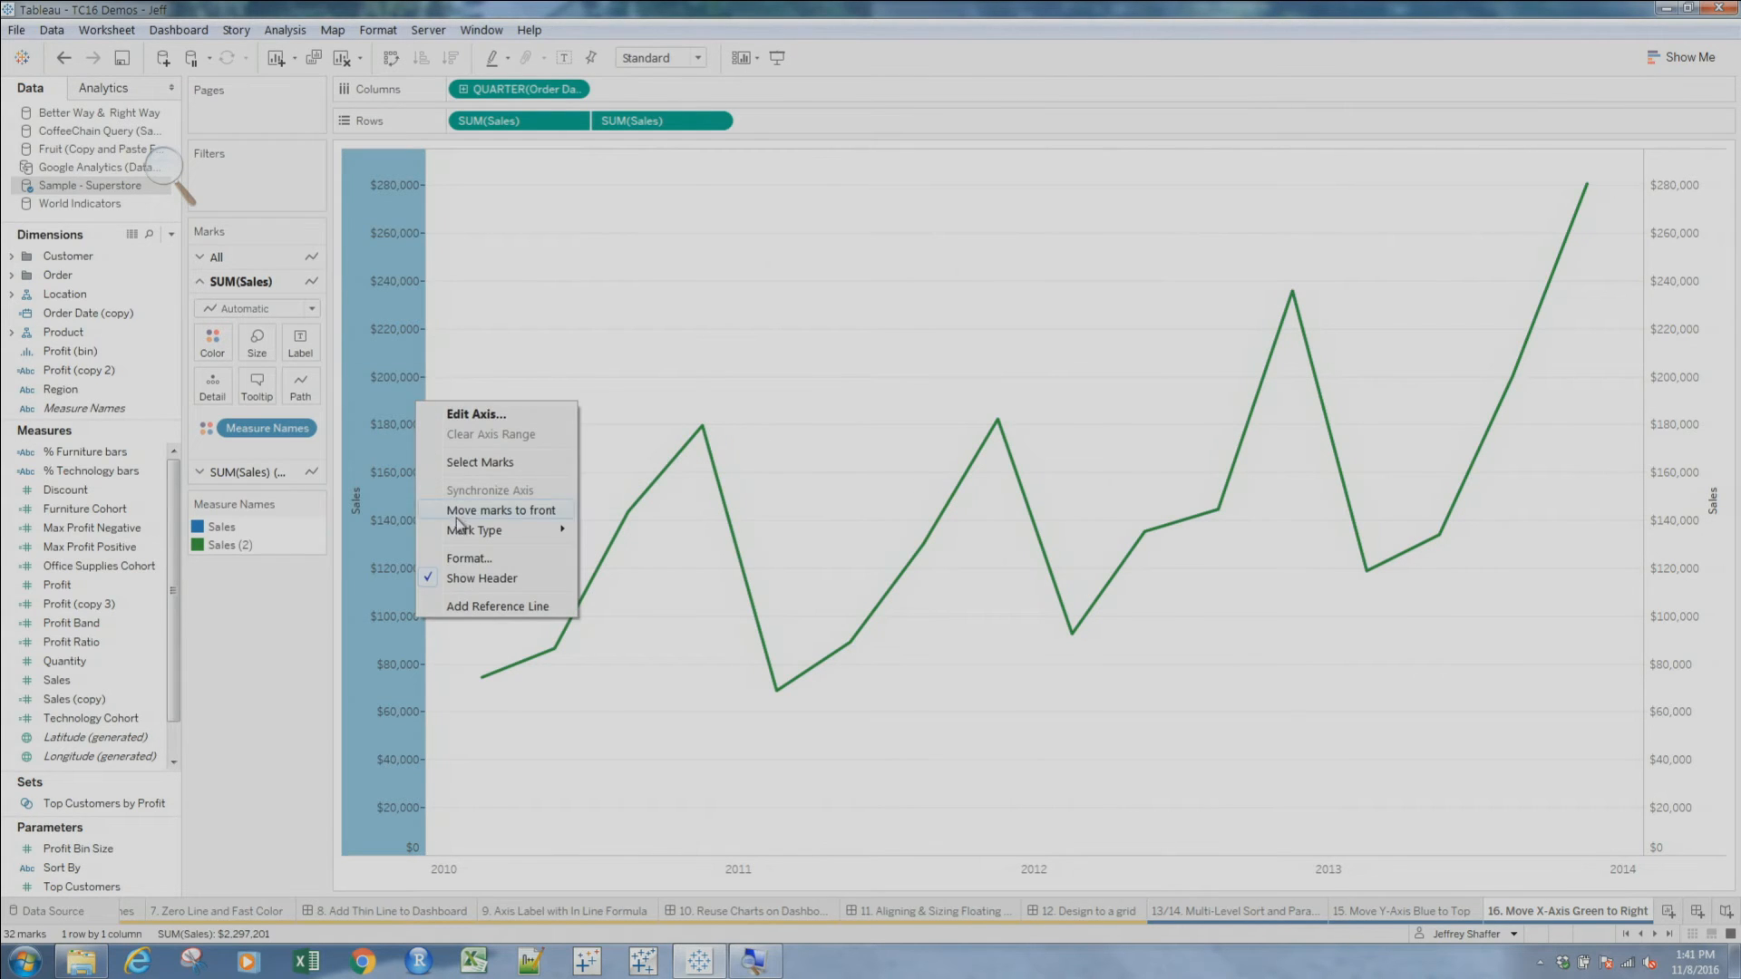
click(471, 559)
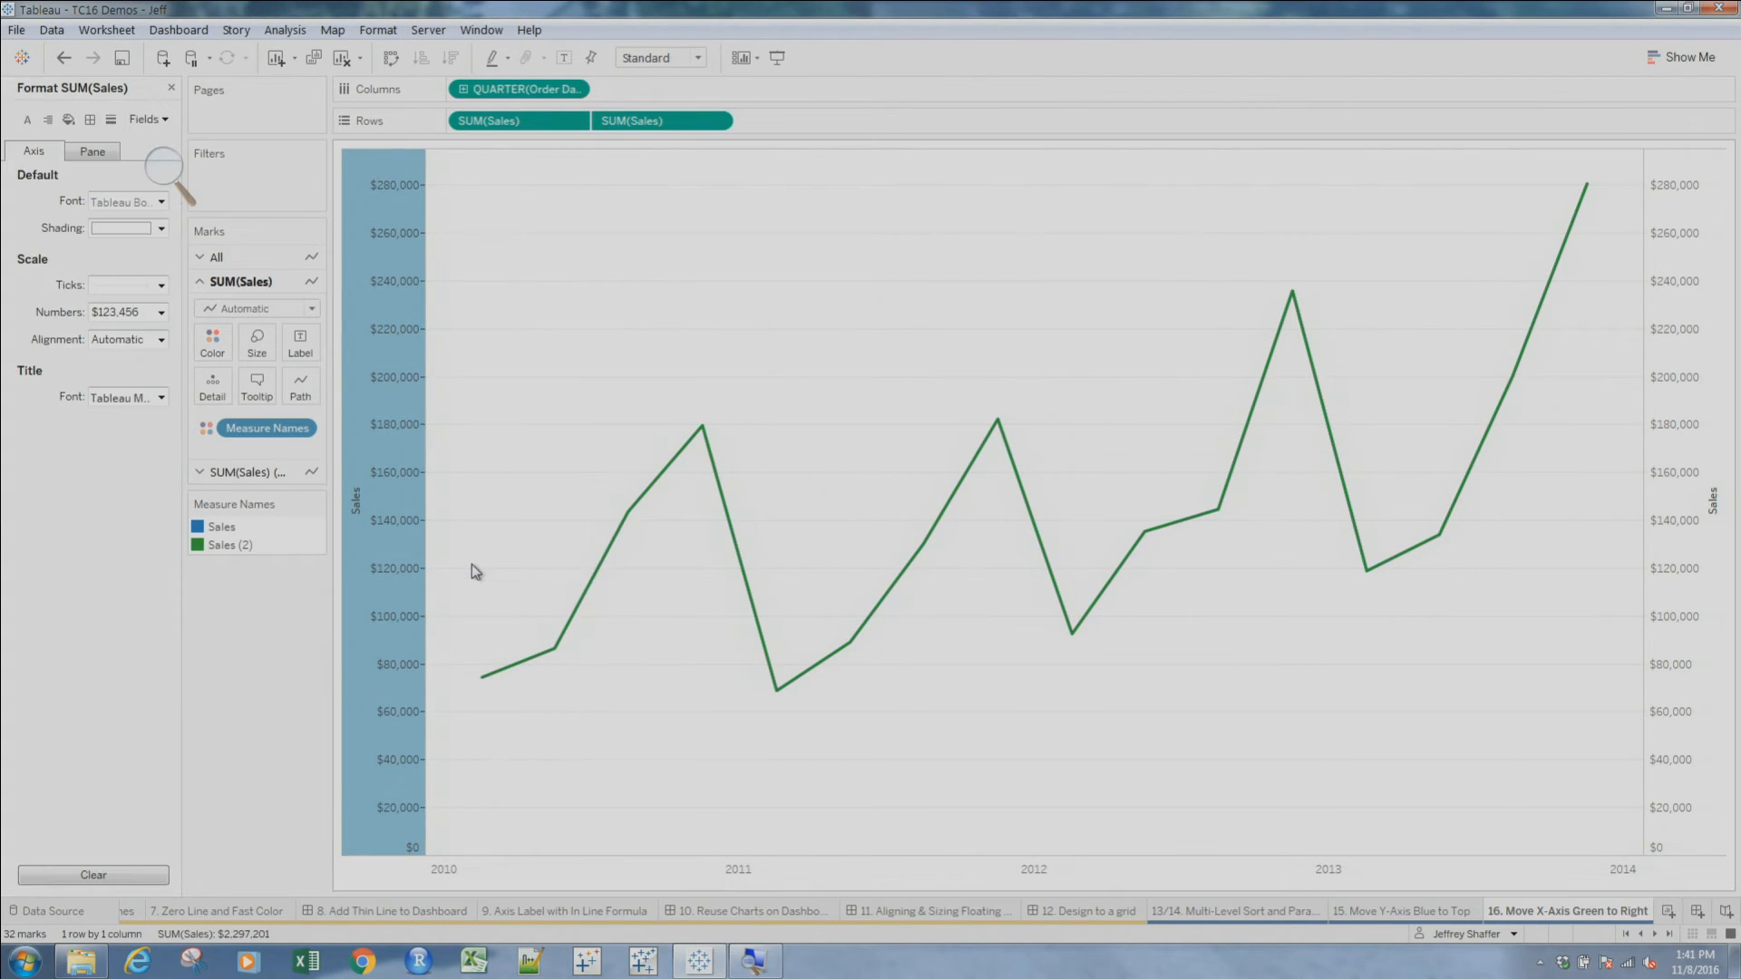
click(161, 202)
click(119, 272)
click(682, 345)
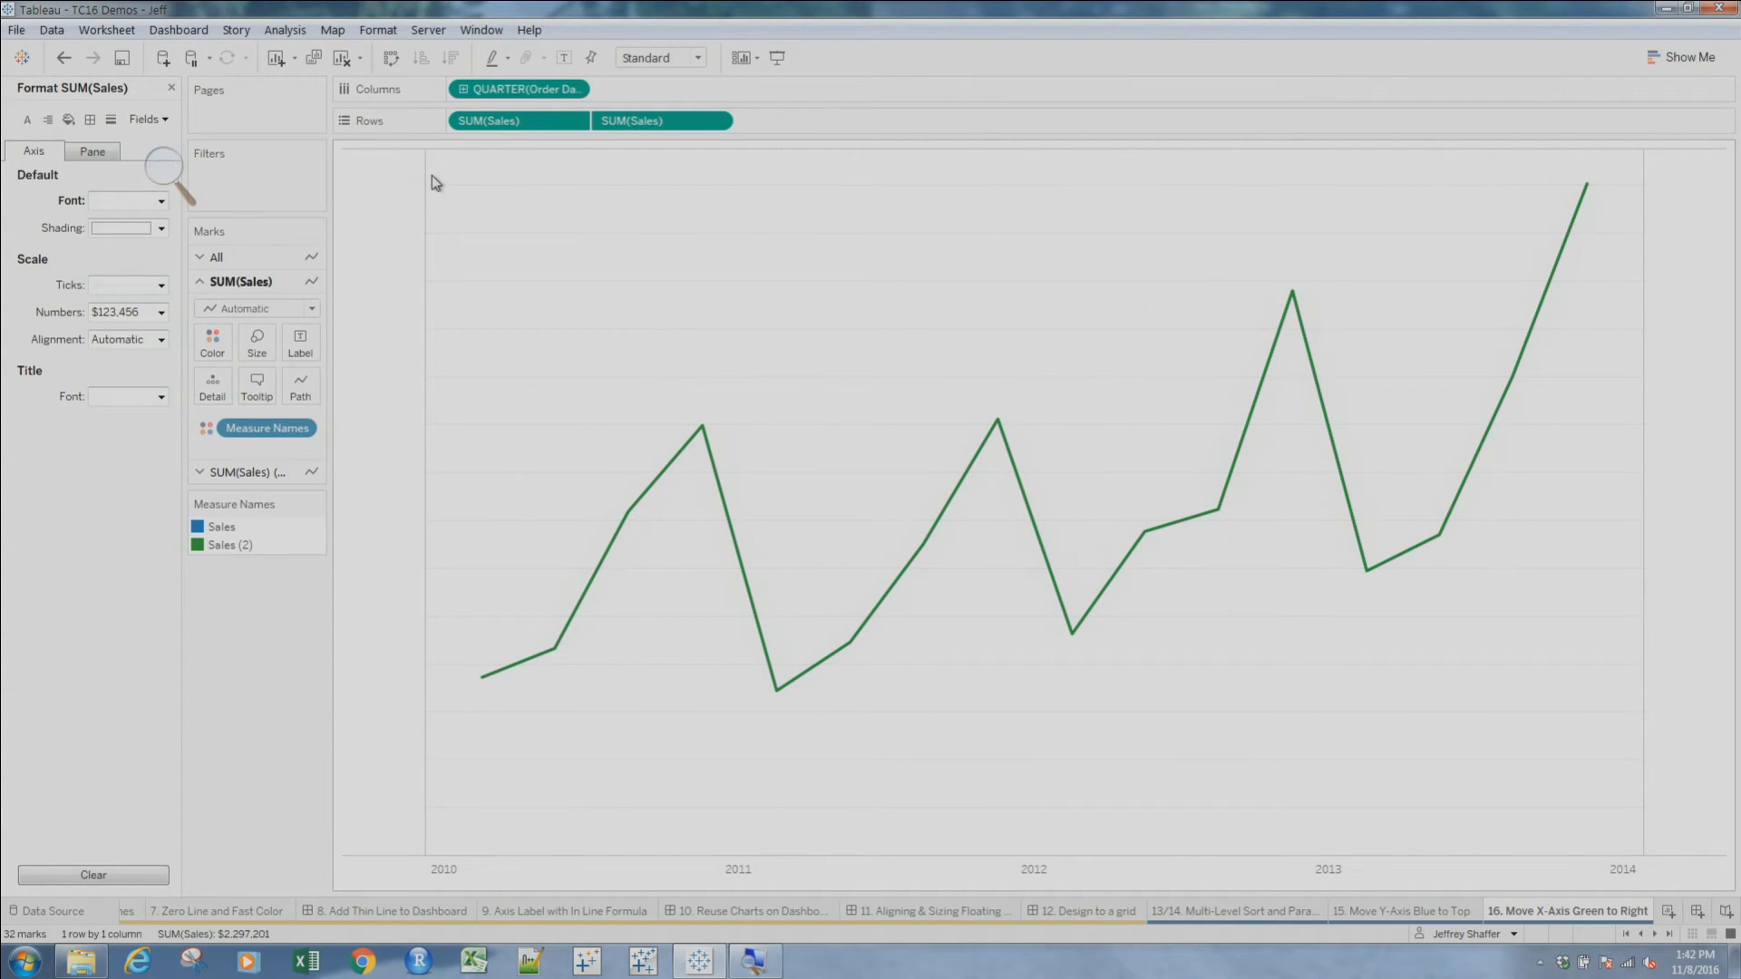
Undo the axis font change, the dual axis and the duplicated SUM(Sales) field
click(68, 57)
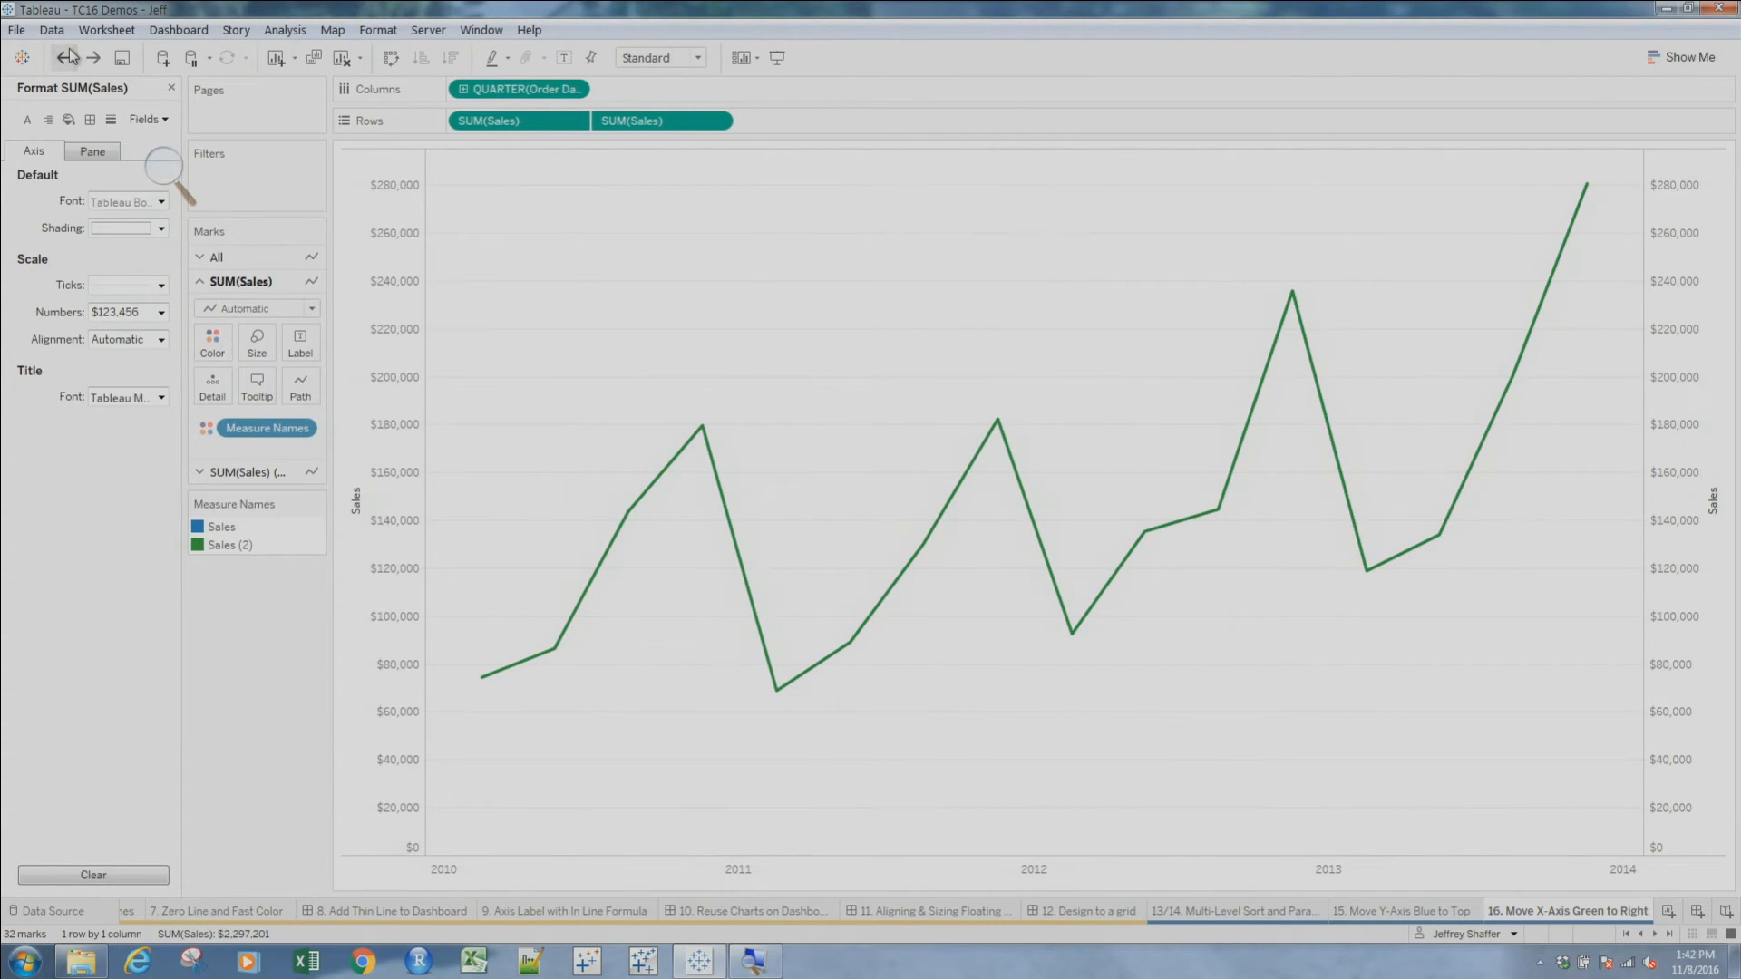
click(67, 57)
click(67, 57)
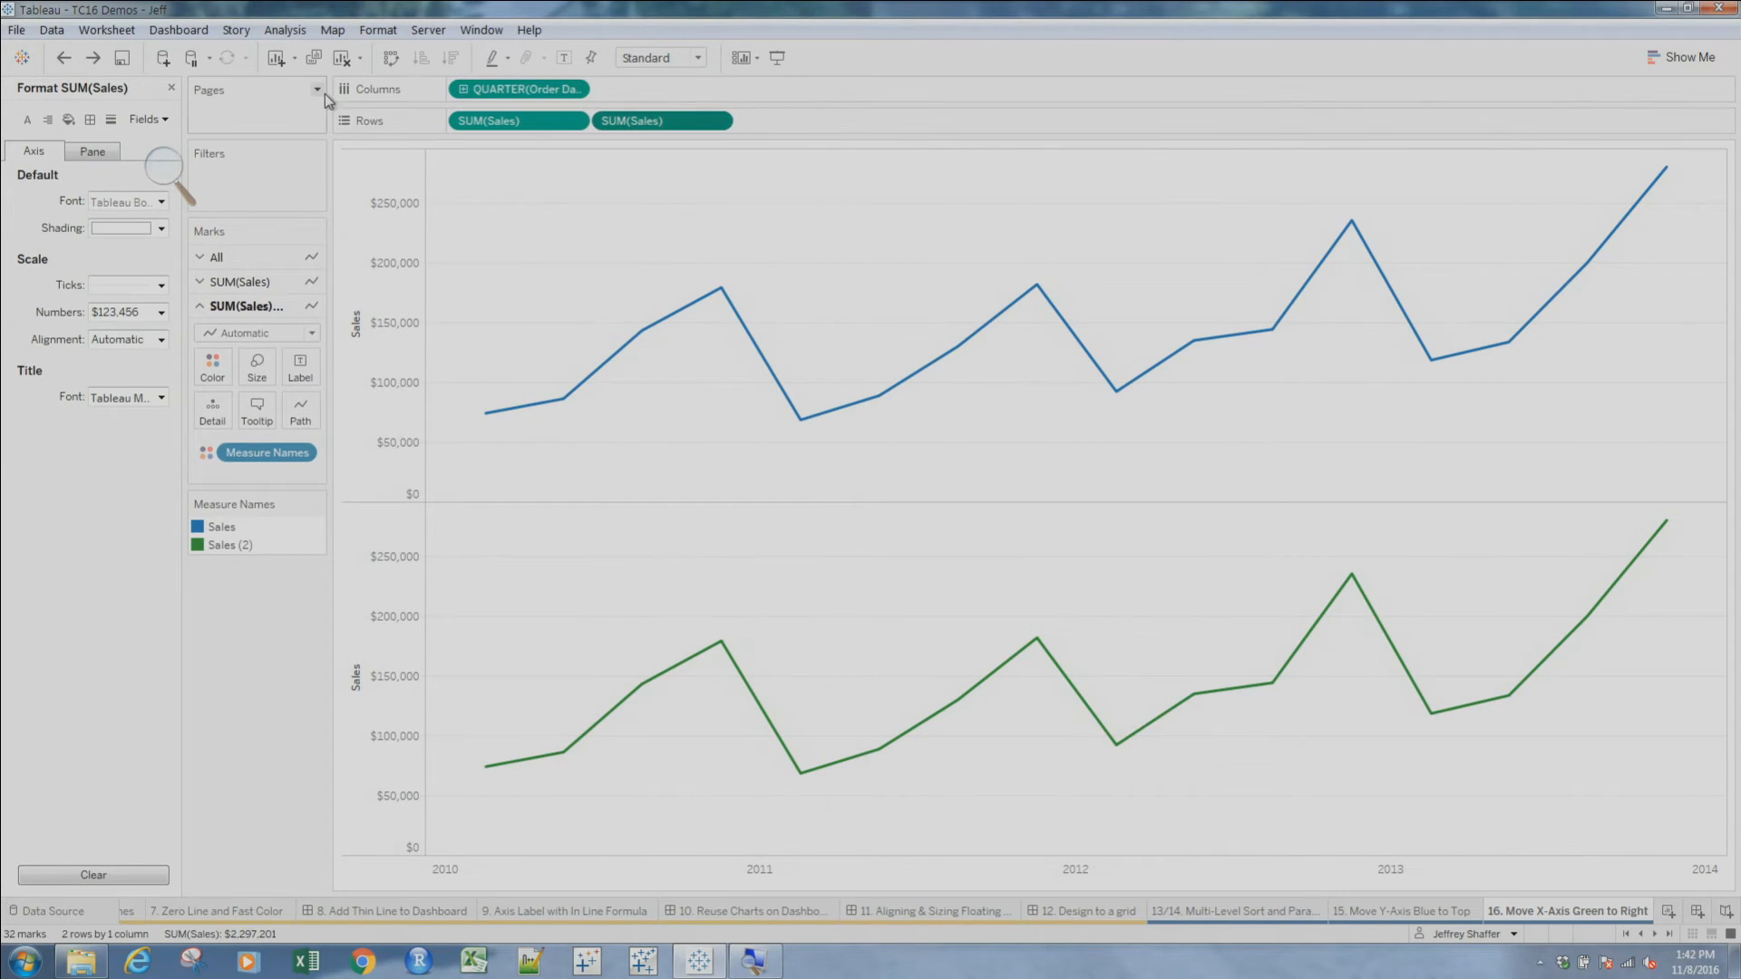
click(63, 57)
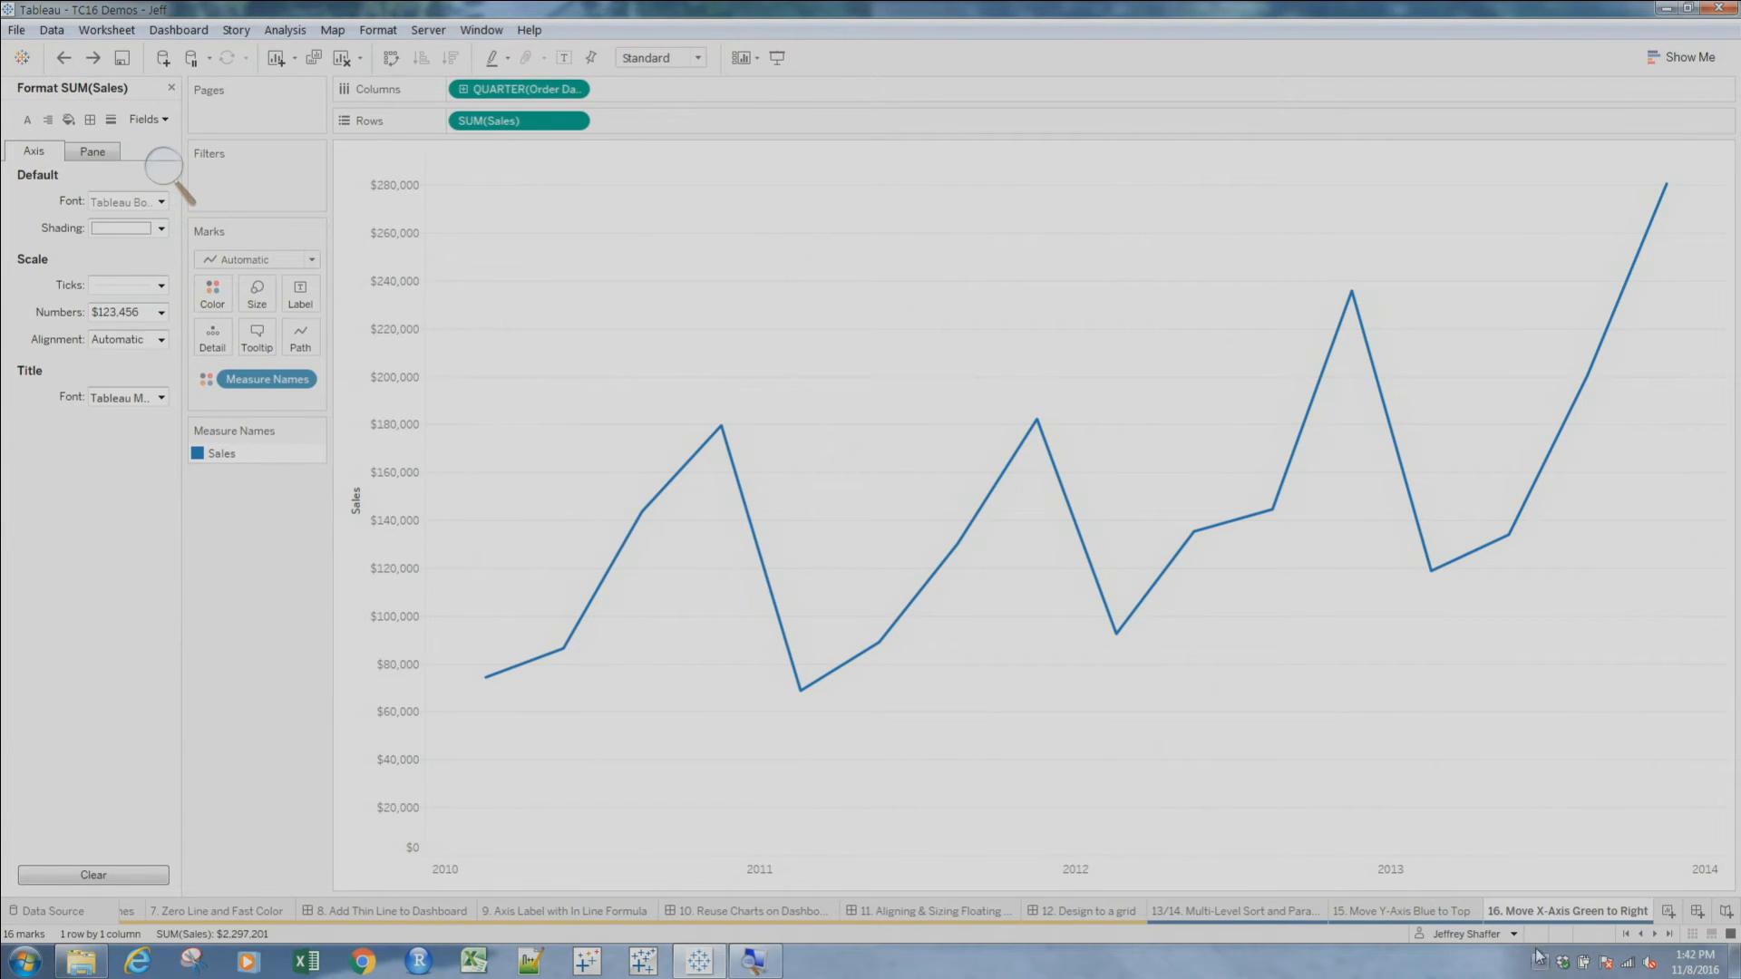
On the 17. Single Letter Month (Blue) sheet, format the month headers' dates as First Letter
click(1462, 915)
click(1574, 912)
click(1660, 940)
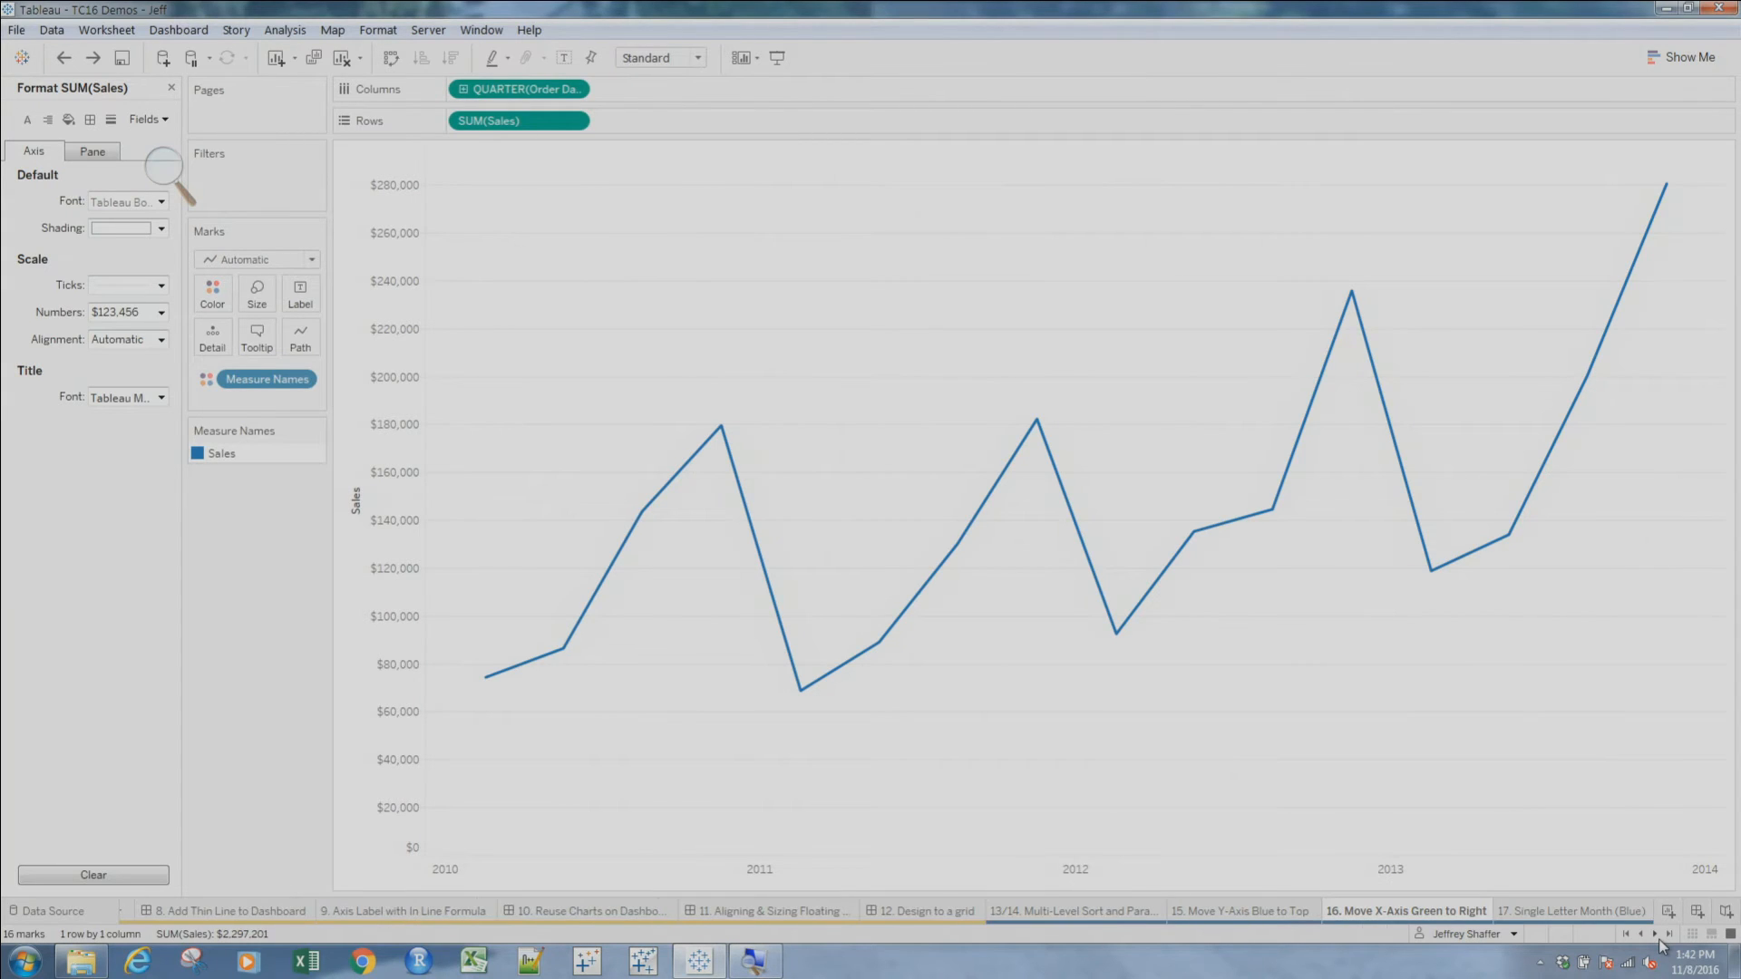
click(1661, 943)
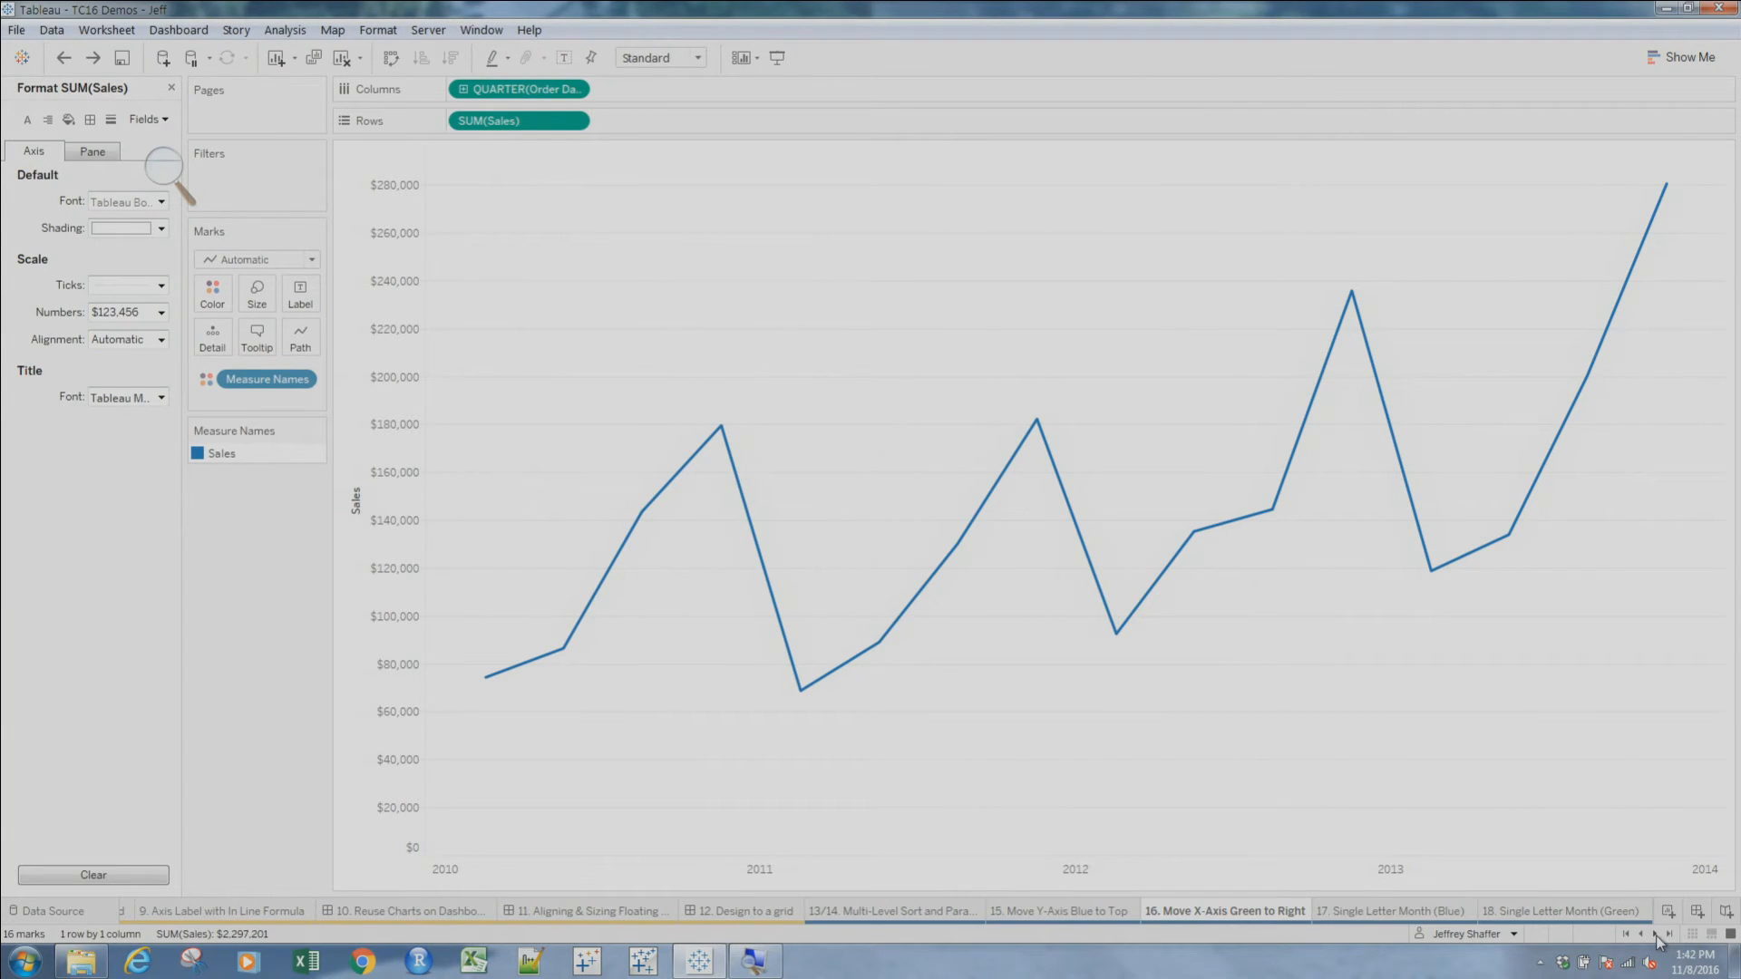
click(1389, 915)
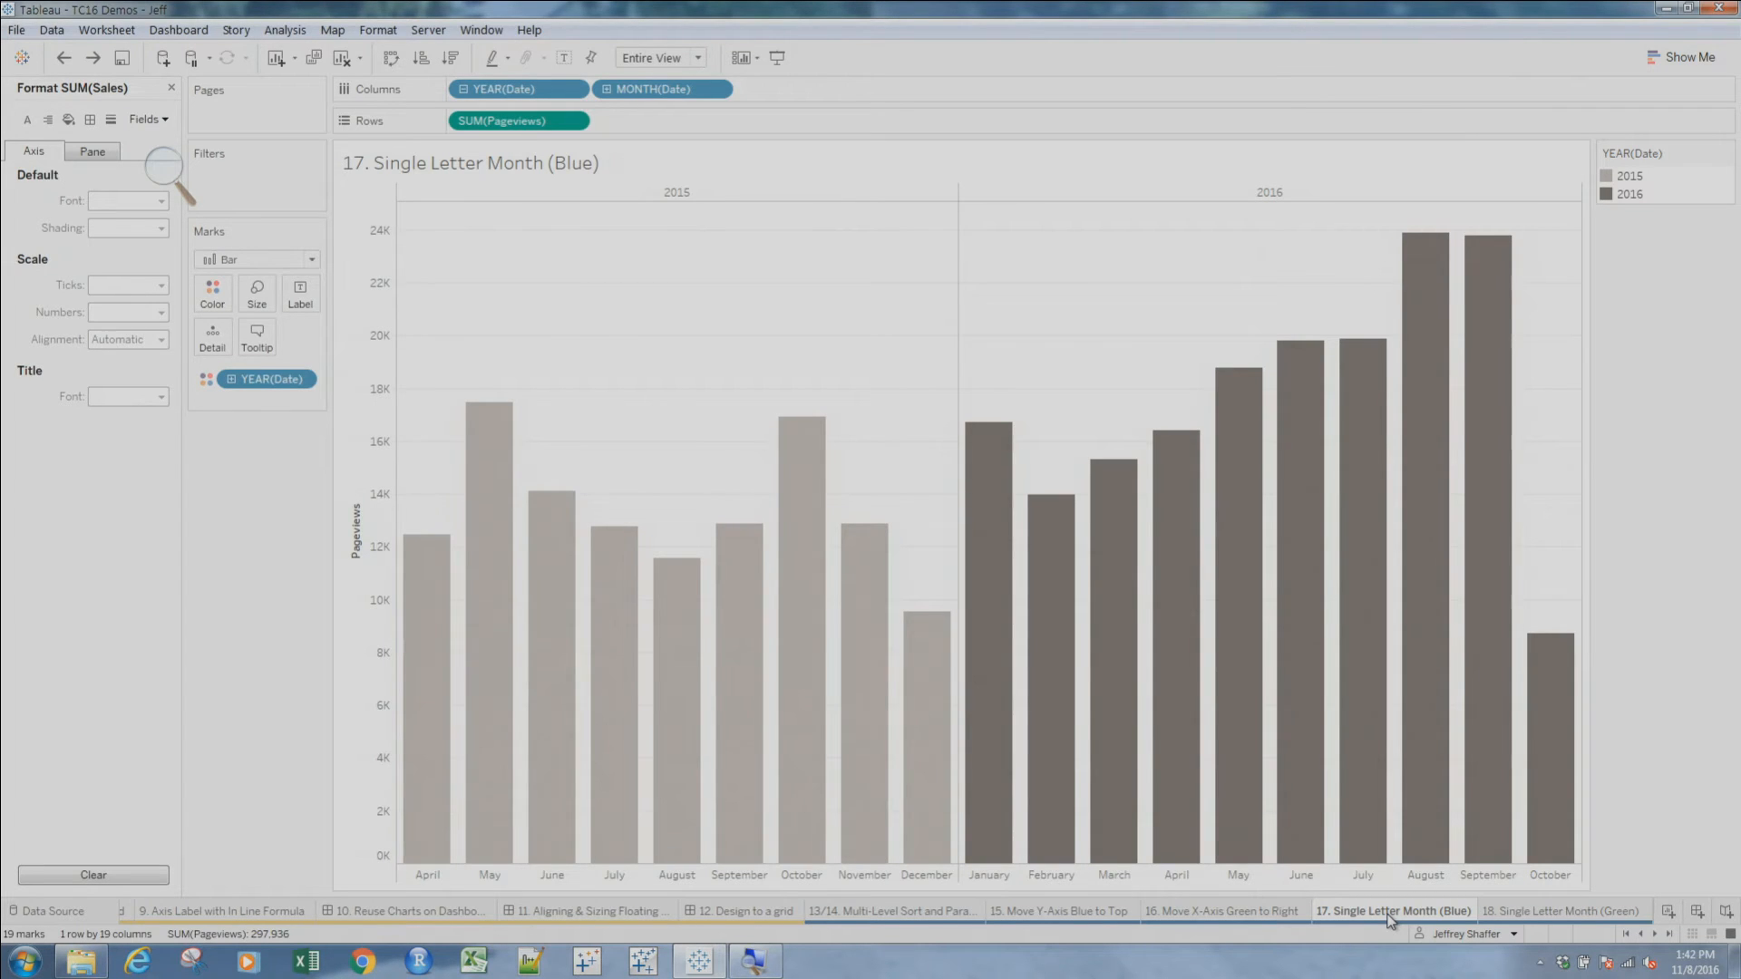
right_click(690, 877)
click(778, 810)
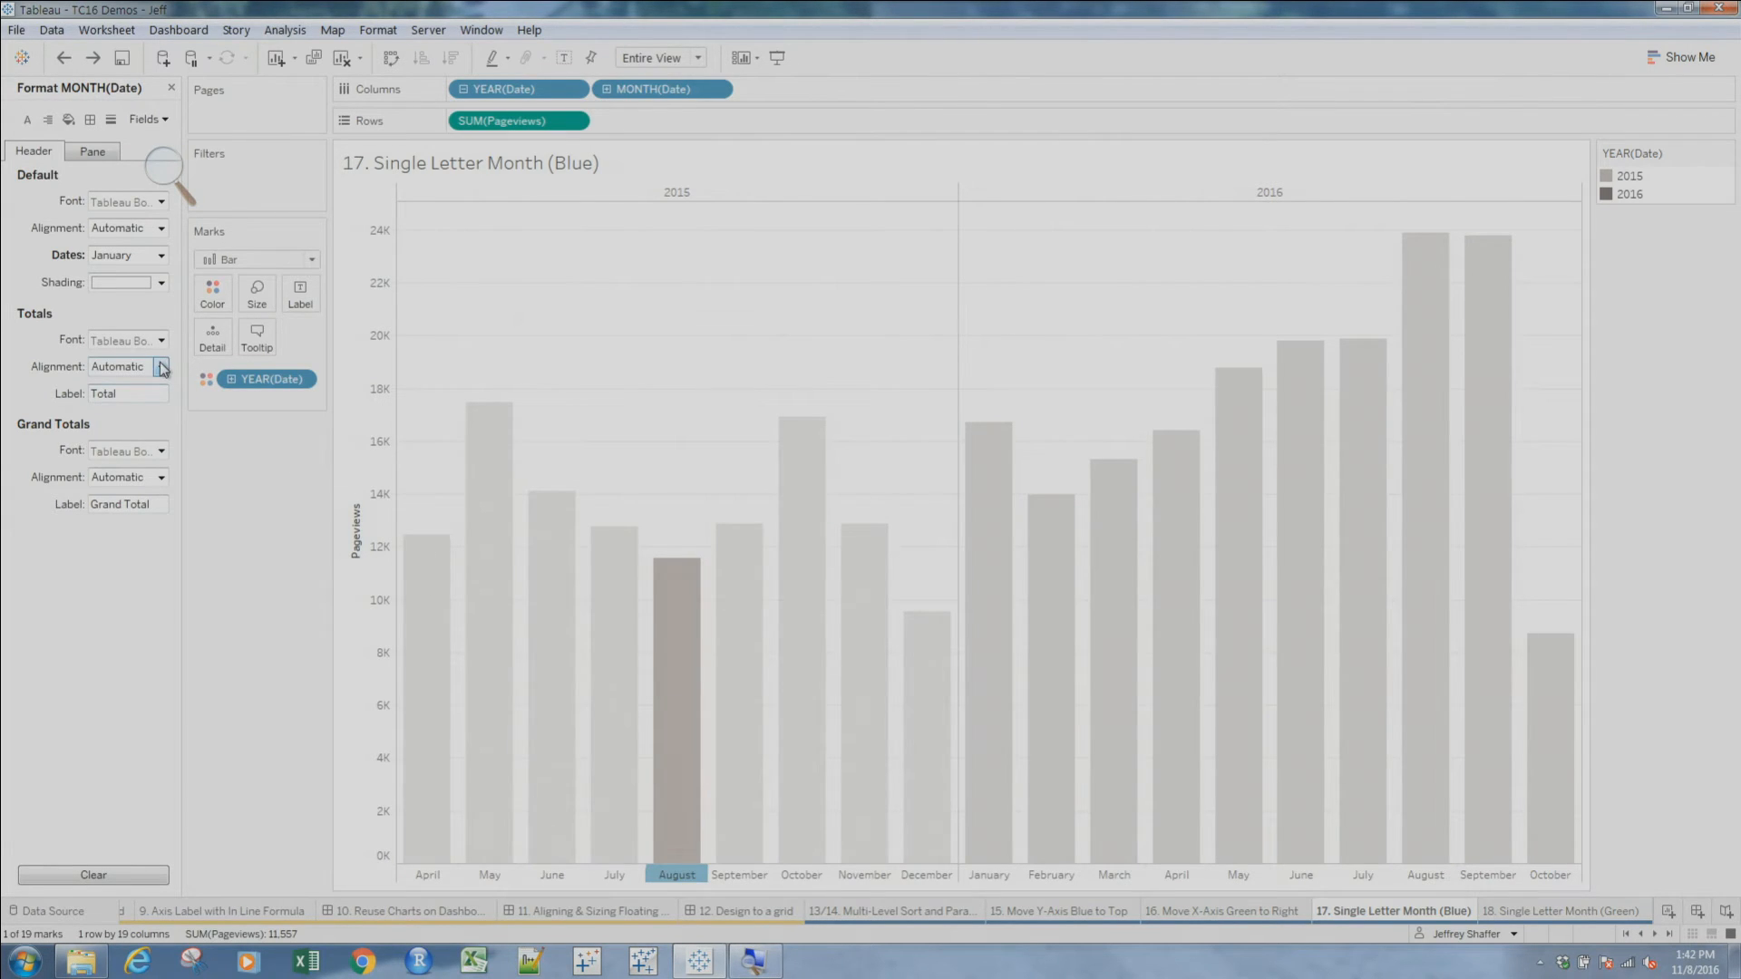
click(160, 256)
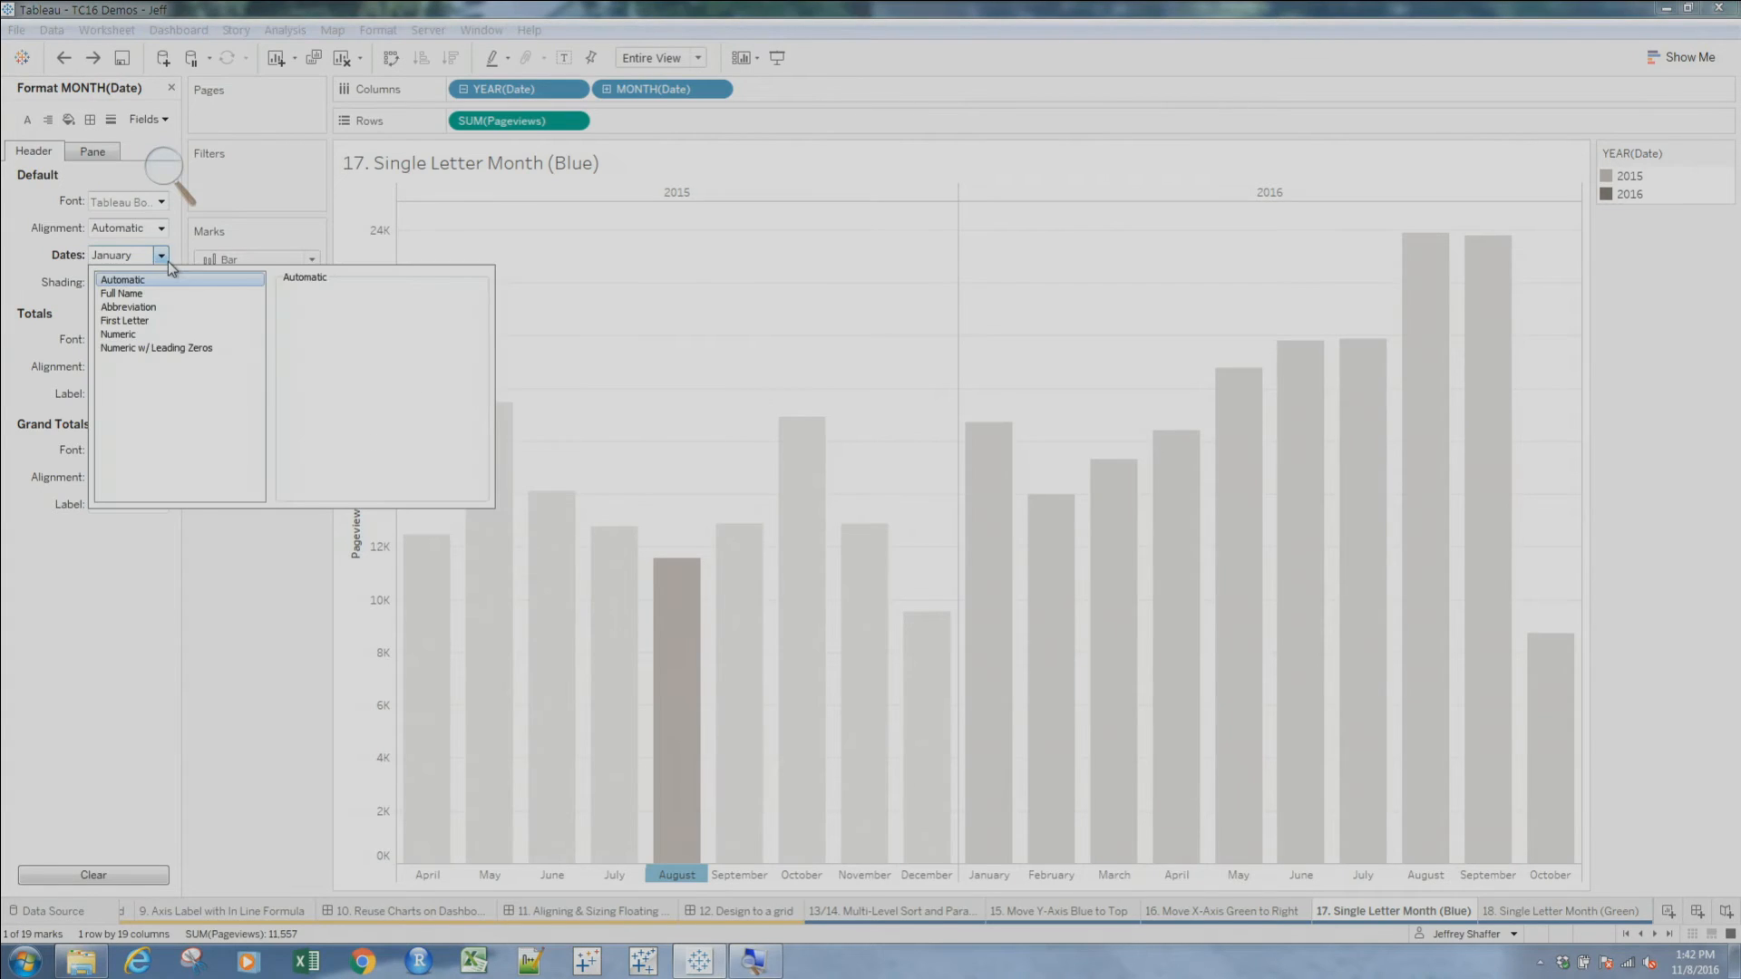
click(133, 324)
click(573, 261)
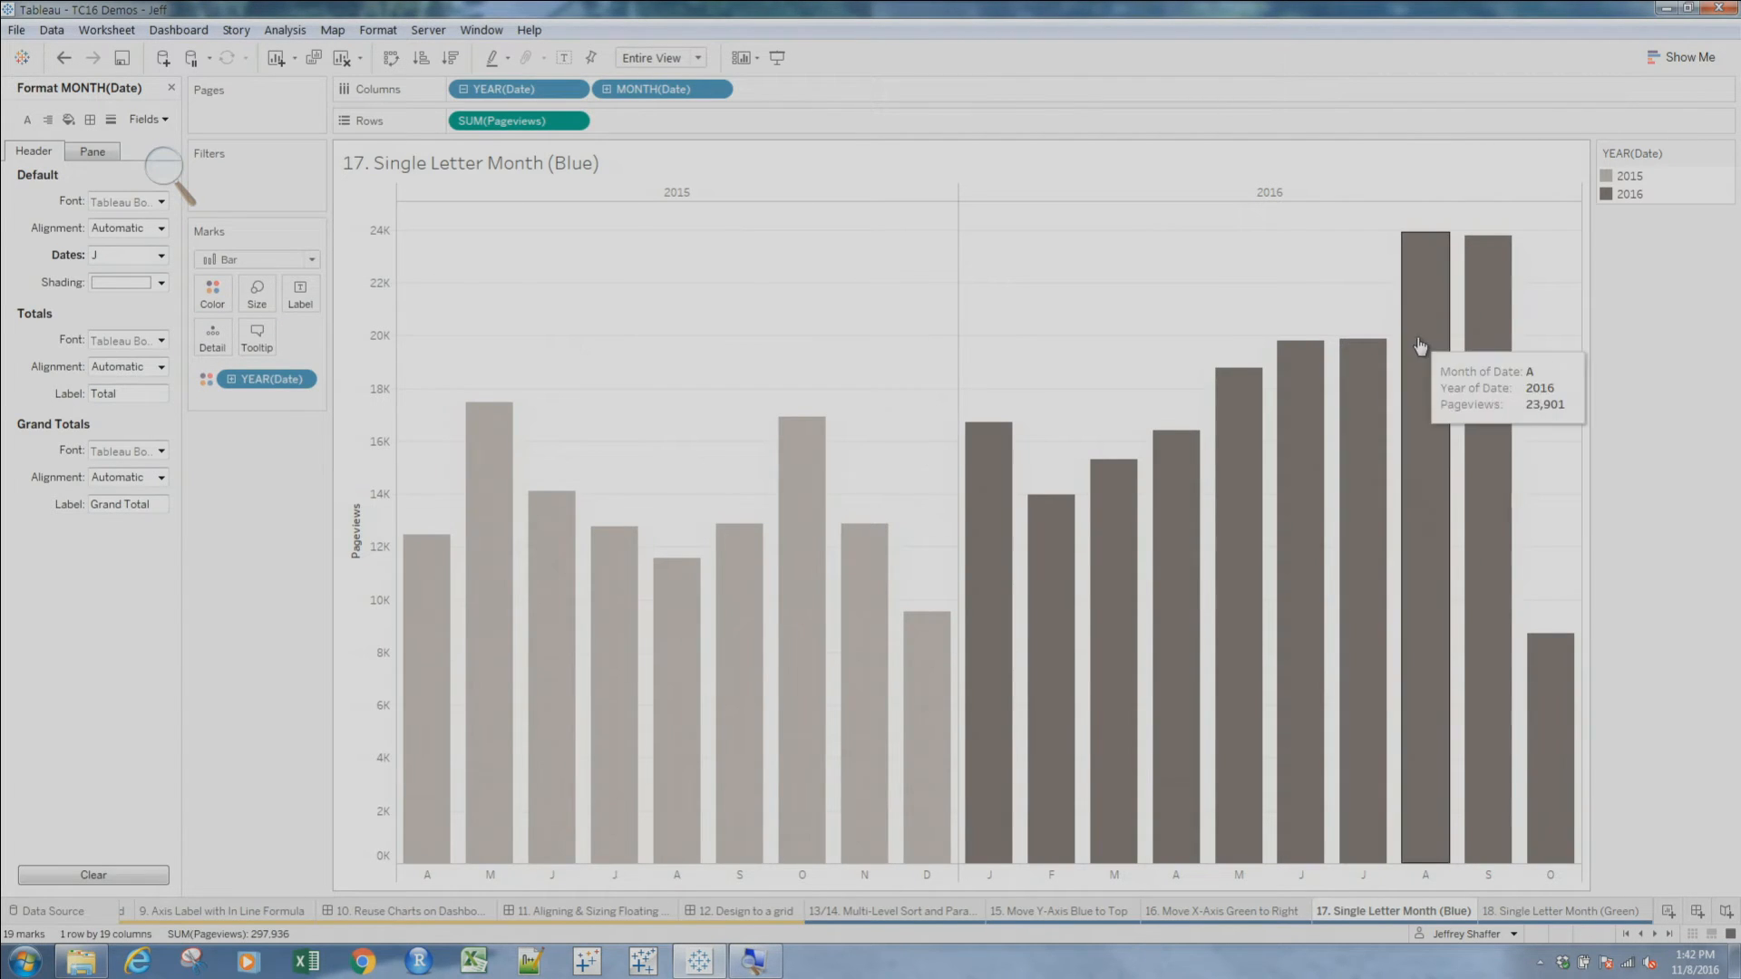
On the 18. Single Letter Month (Green) sheet, format the month axis dates with the custom format mmmmm
click(1515, 912)
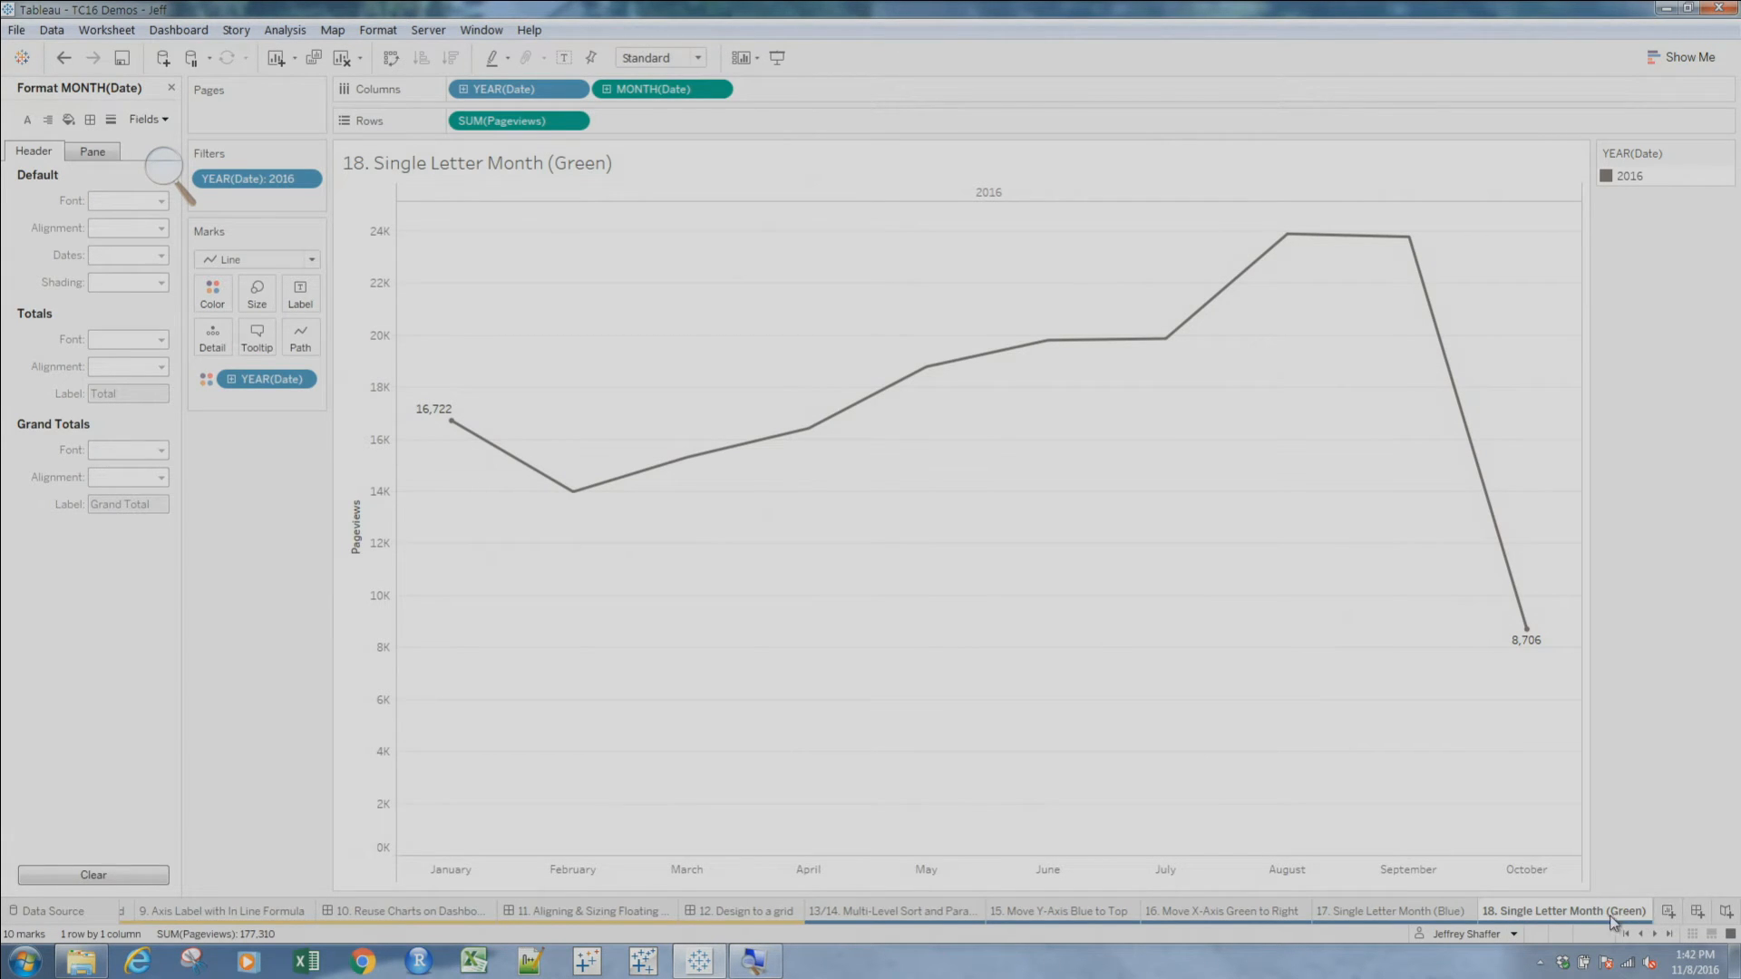
right_click(1282, 873)
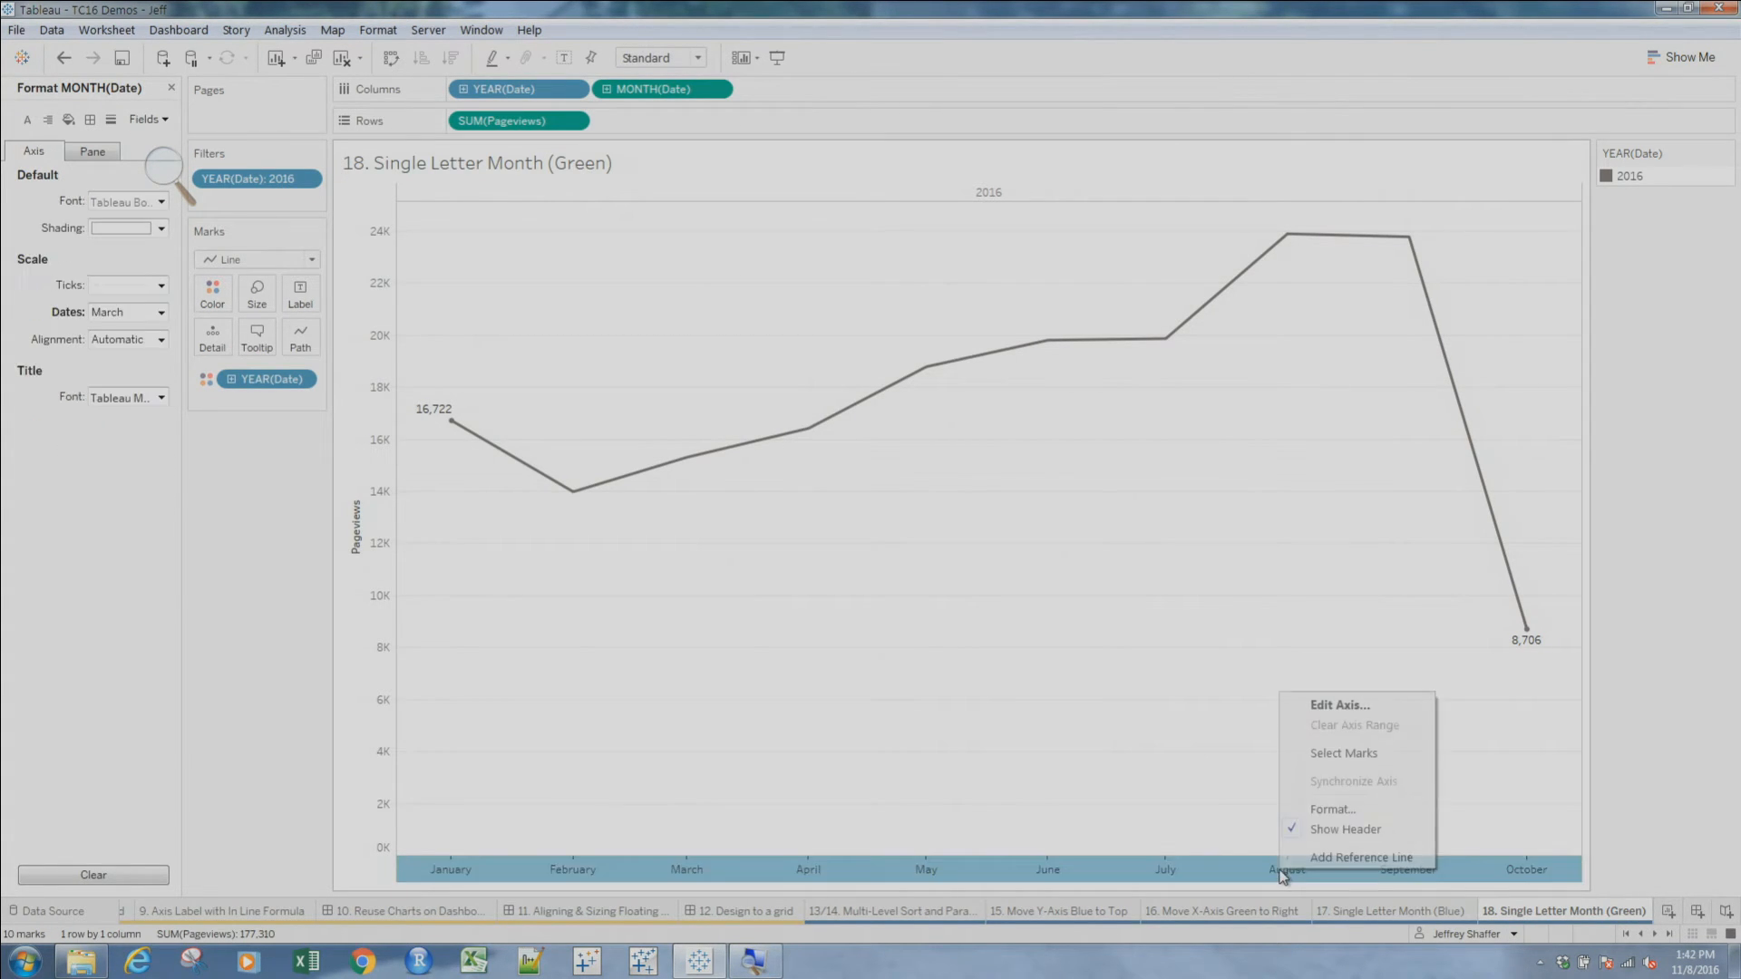
click(1348, 810)
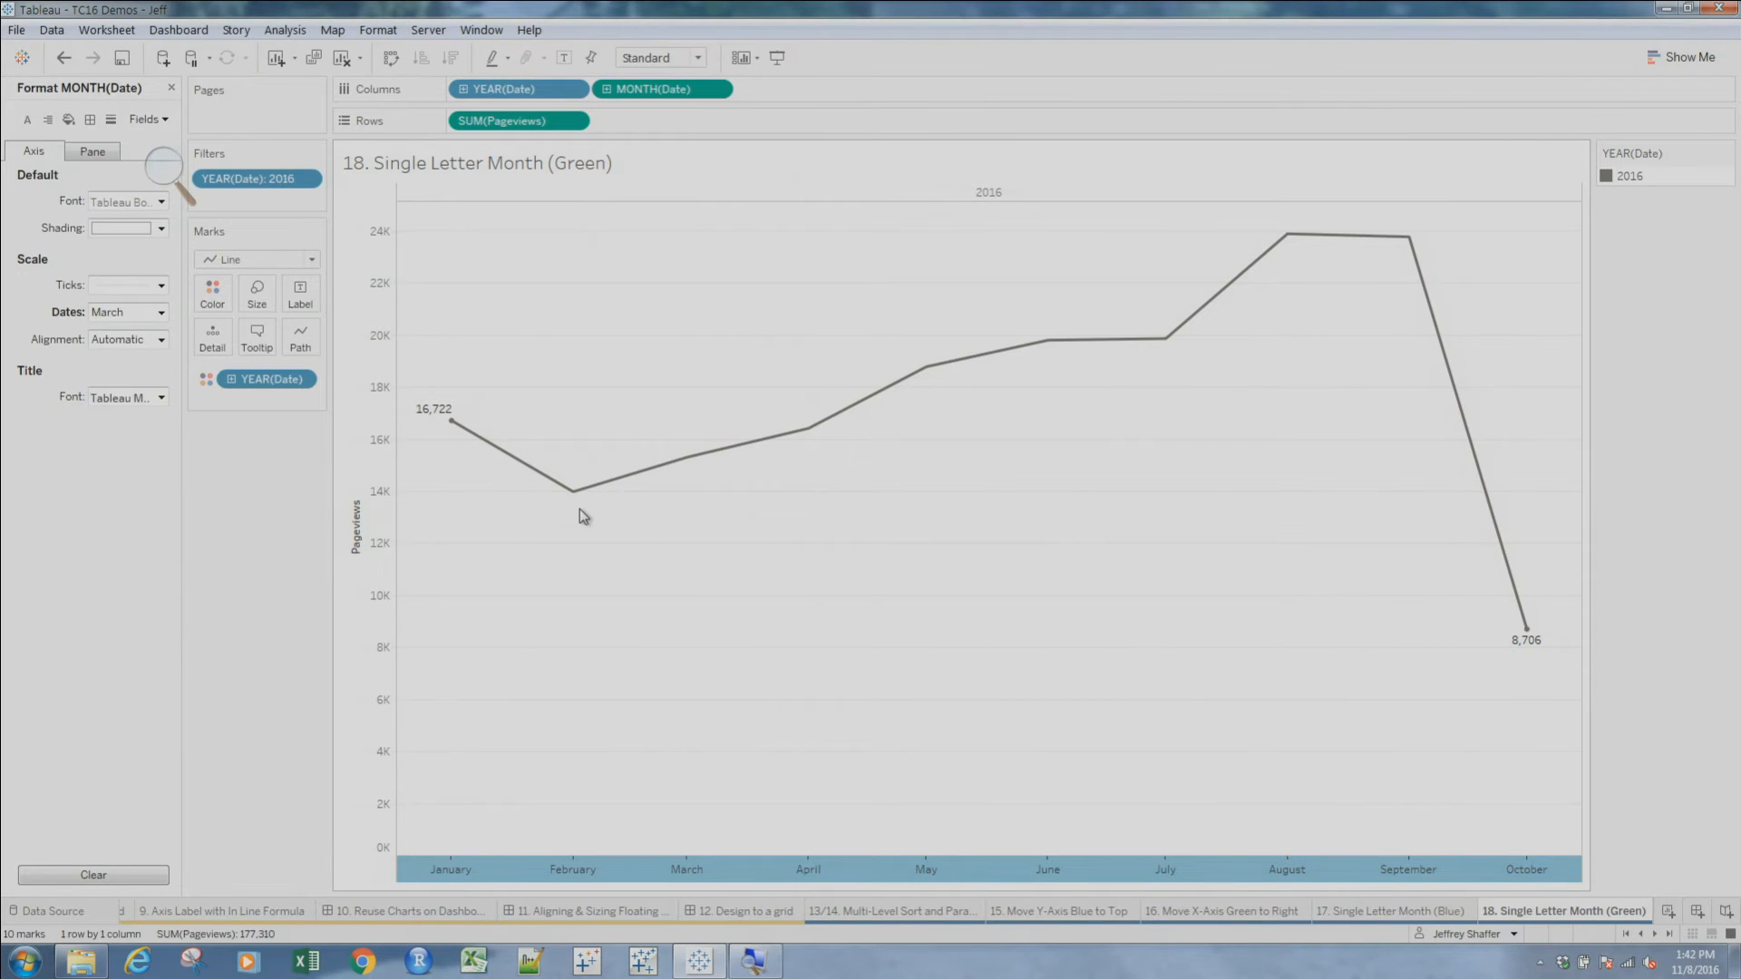
click(161, 313)
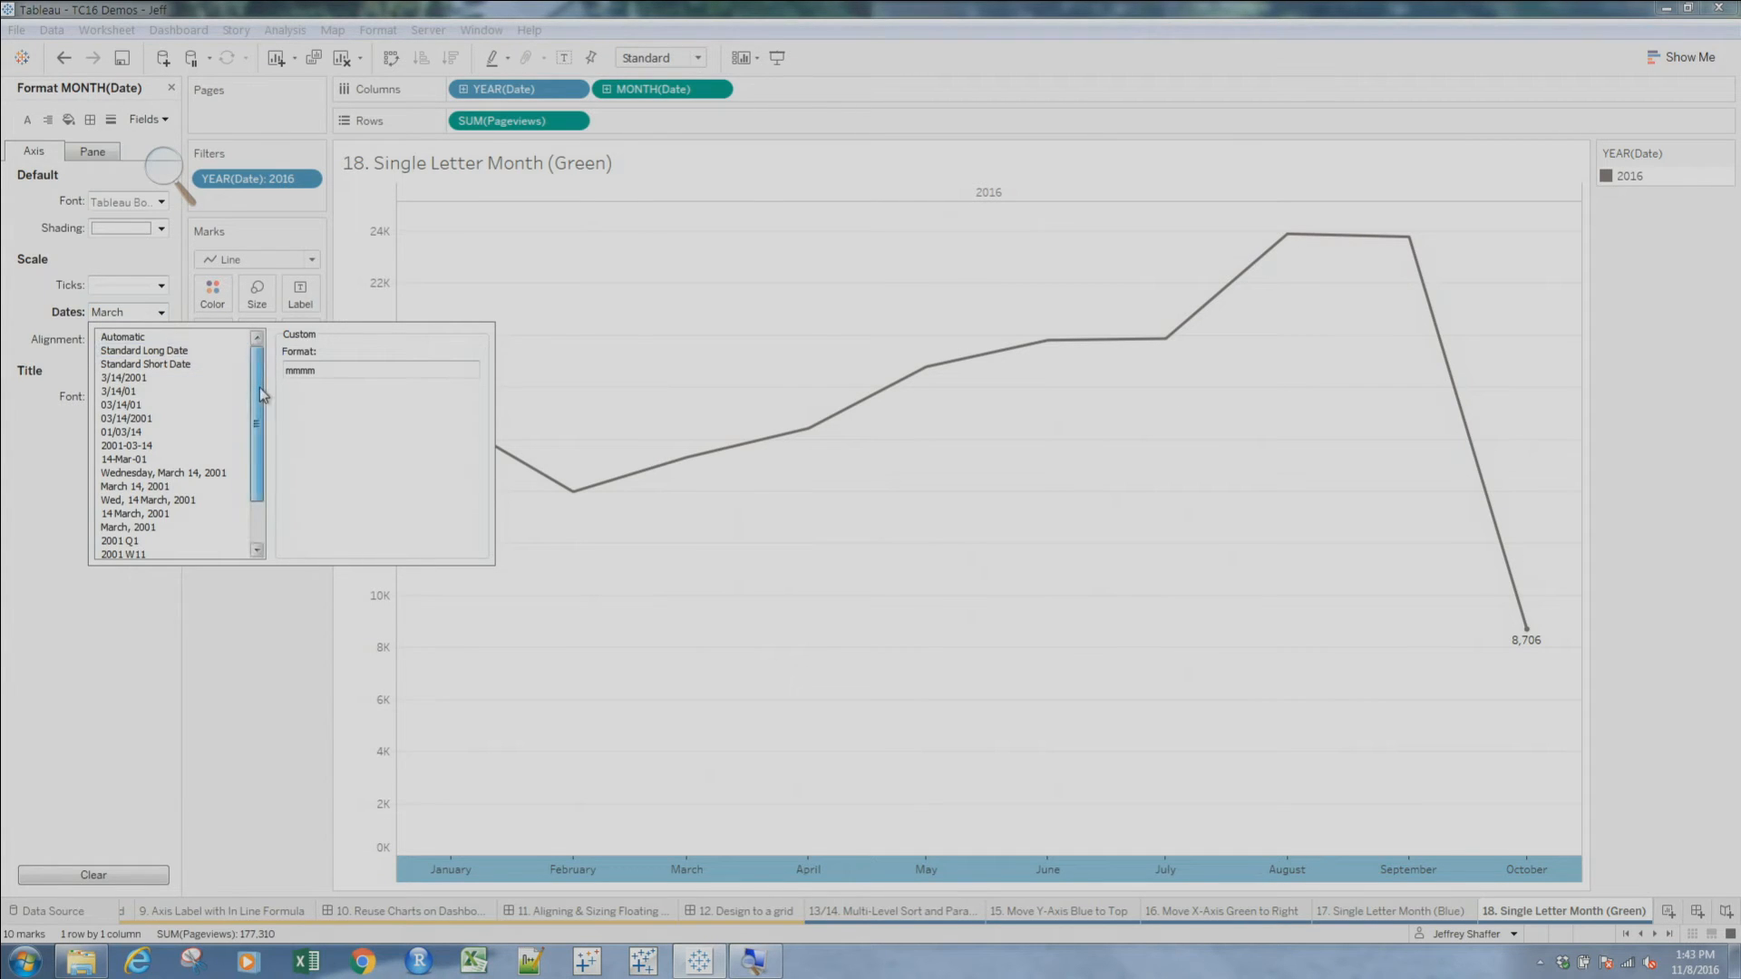
drag(260, 387, 260, 503)
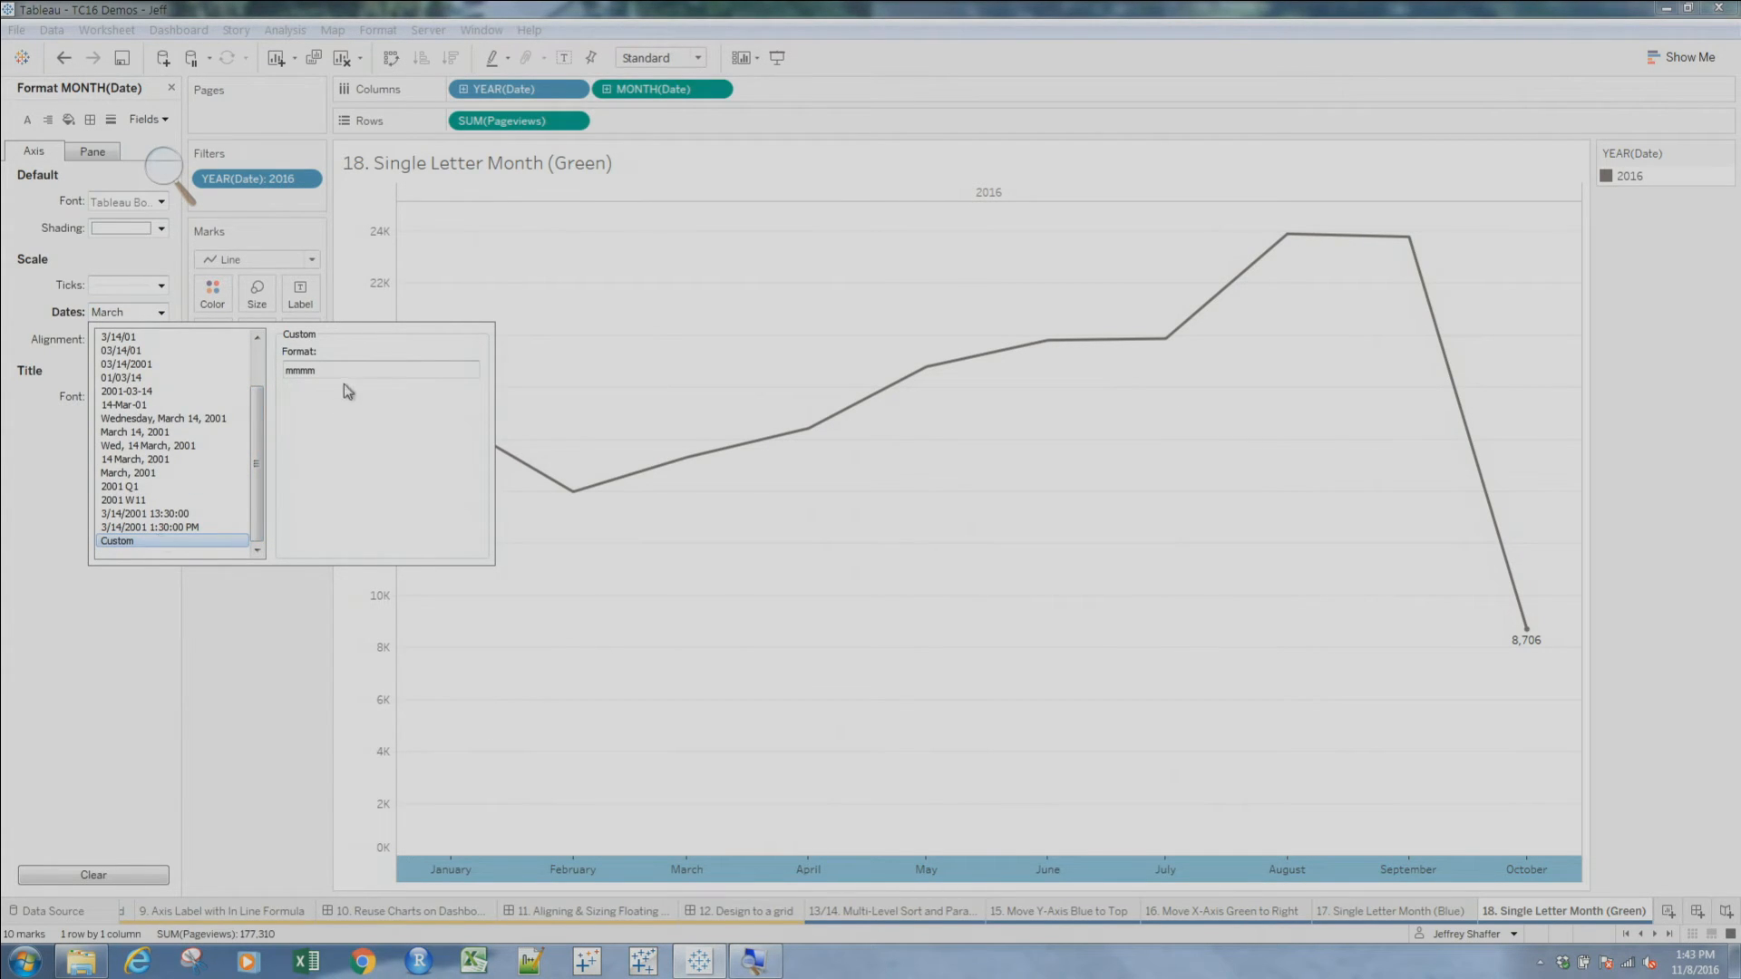
drag(345, 367, 88, 321)
text(mmmmm)
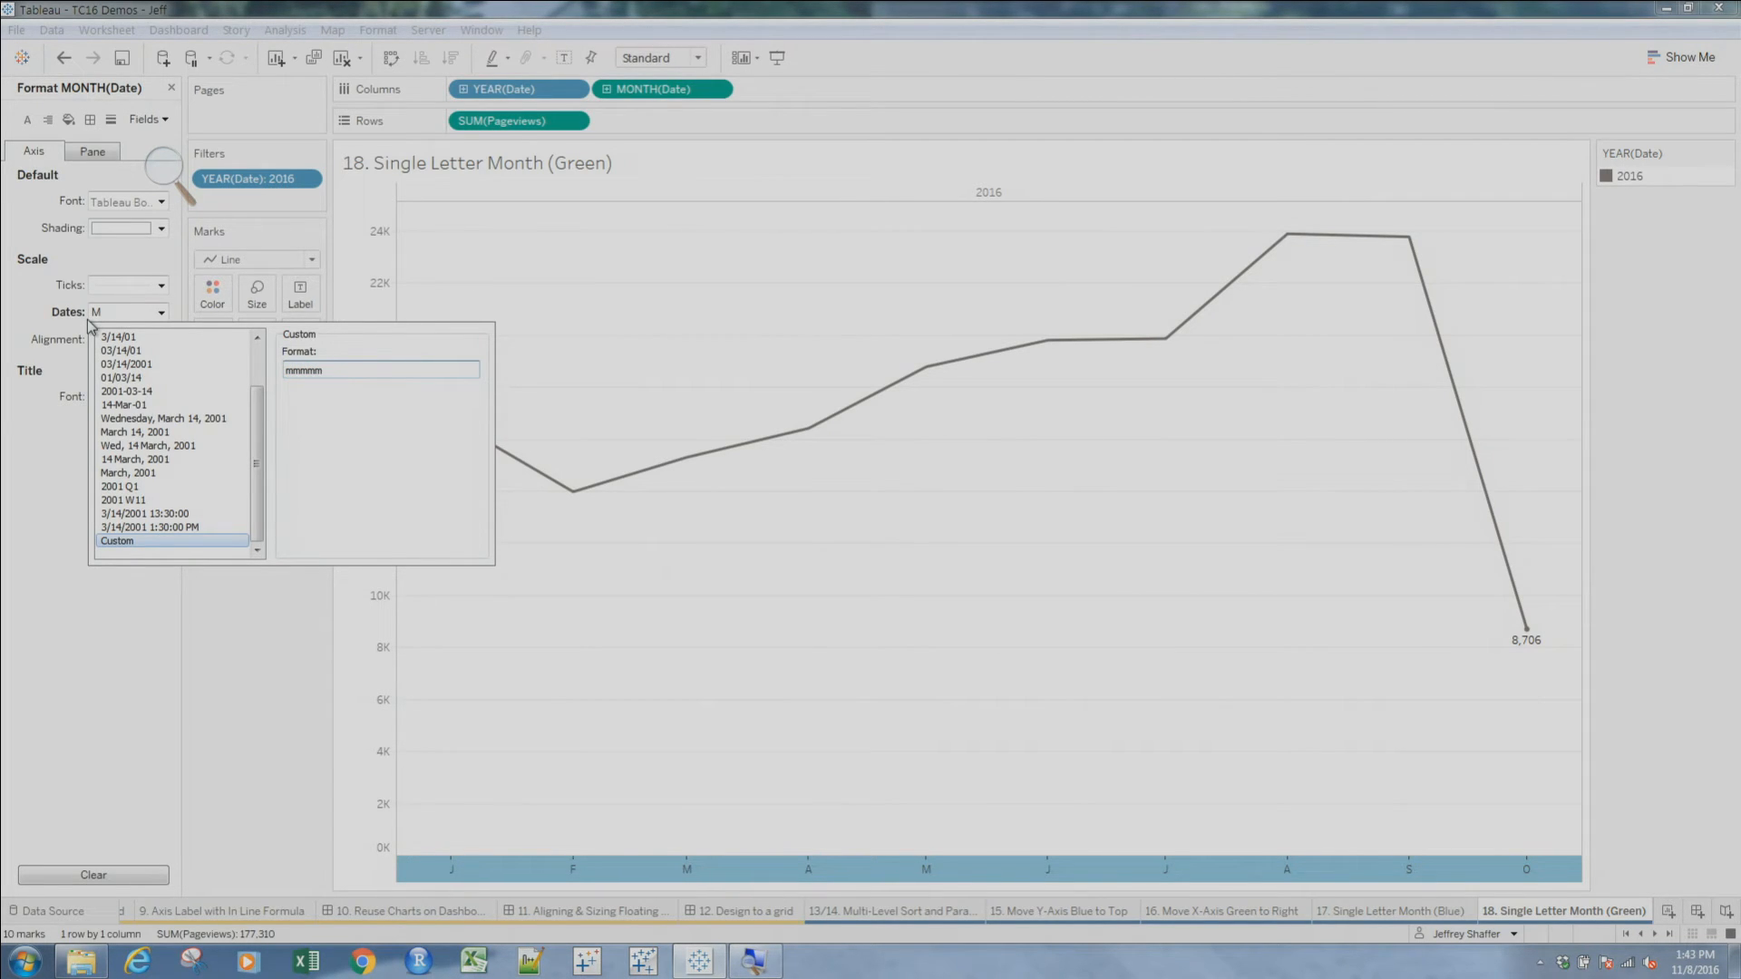
click(715, 602)
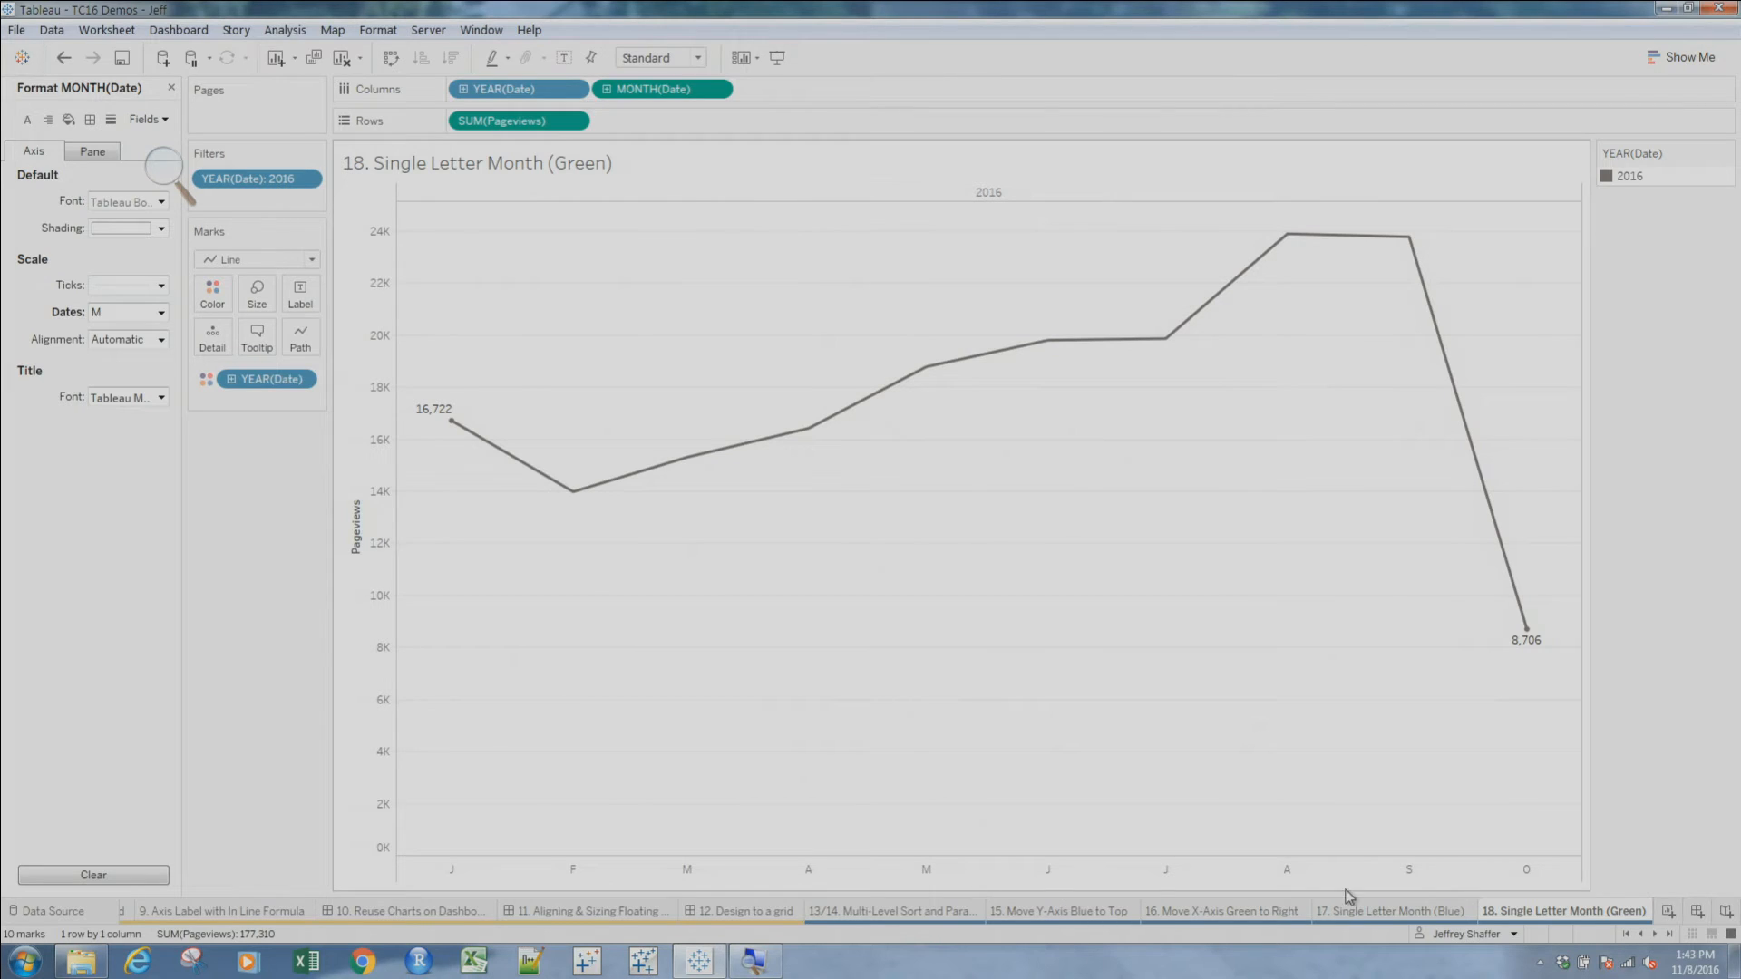
Move the October point's value label into the open space under the line and back beside the line's October end
click(1656, 935)
click(1656, 935)
click(1656, 935)
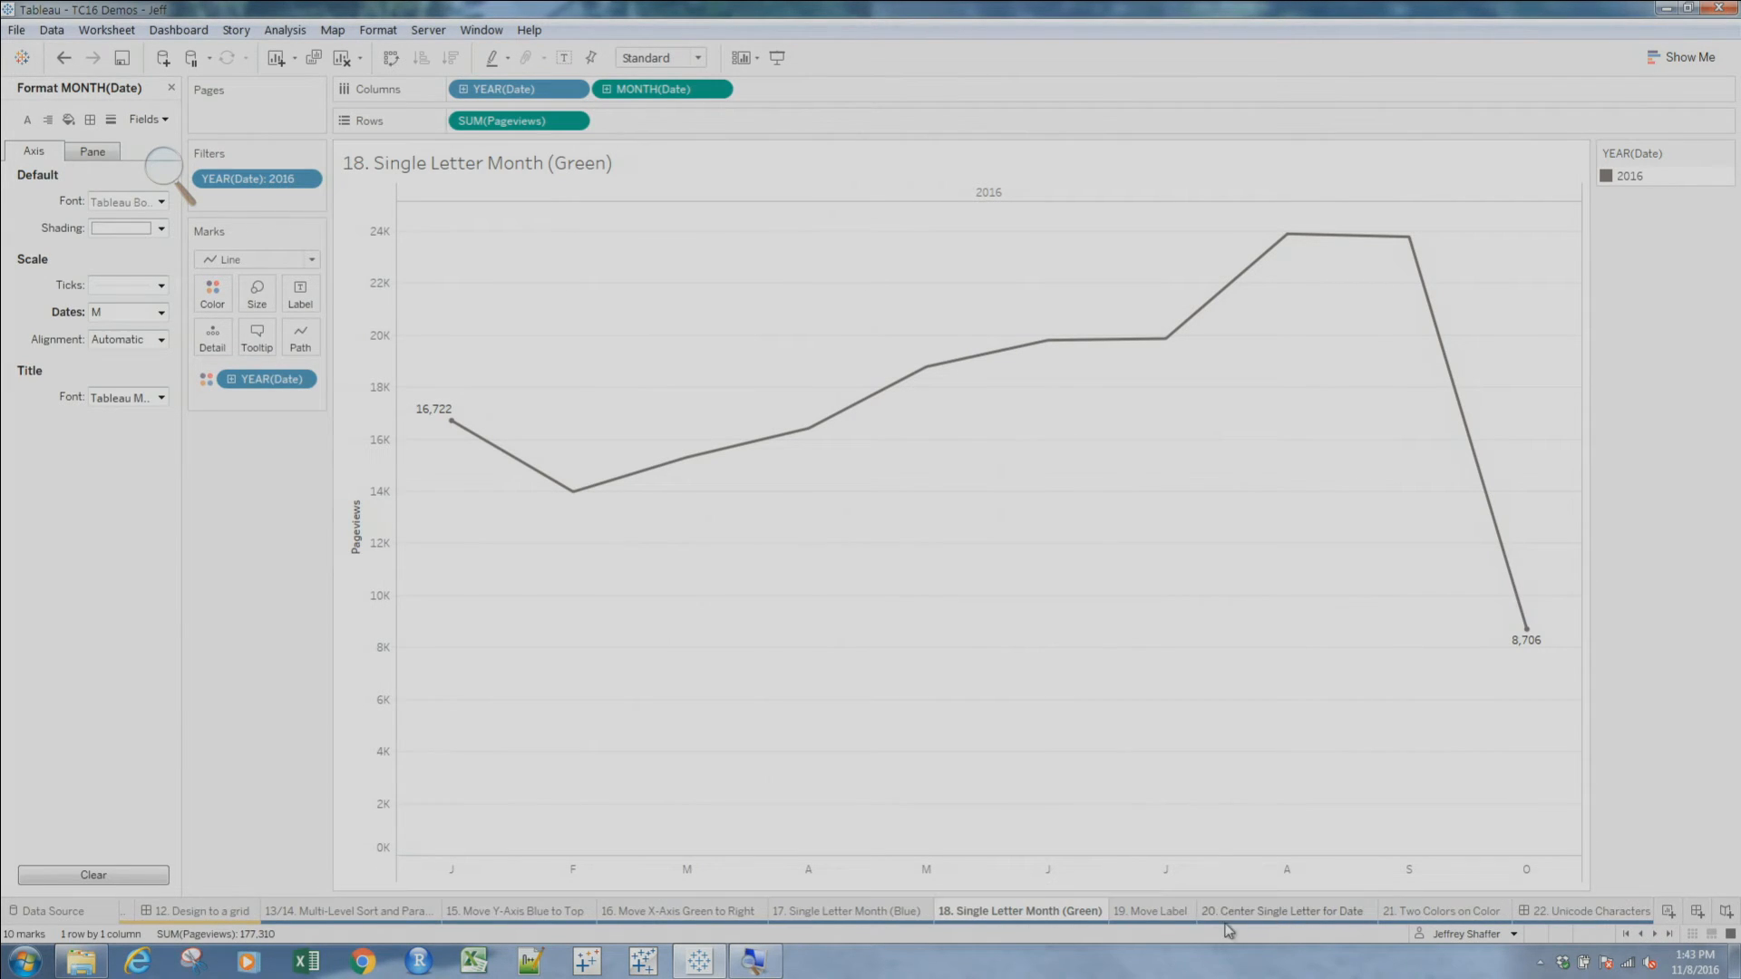
mouse_move(1169, 916)
mouse_move(1528, 632)
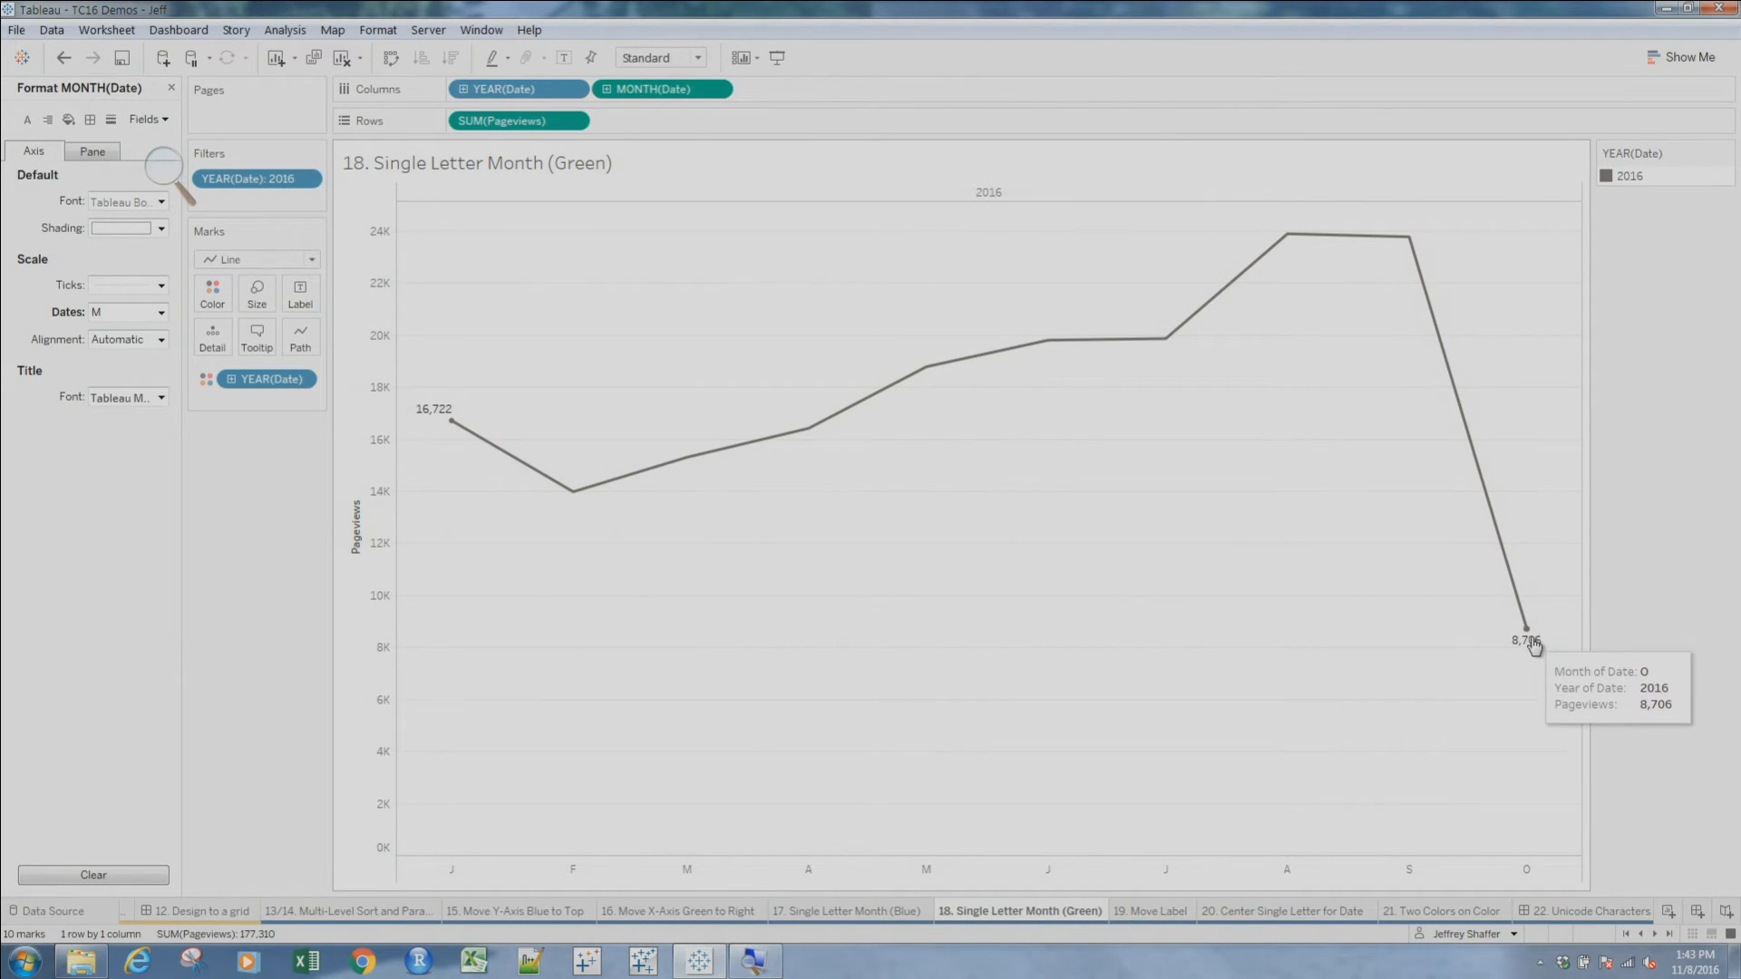
click(1528, 632)
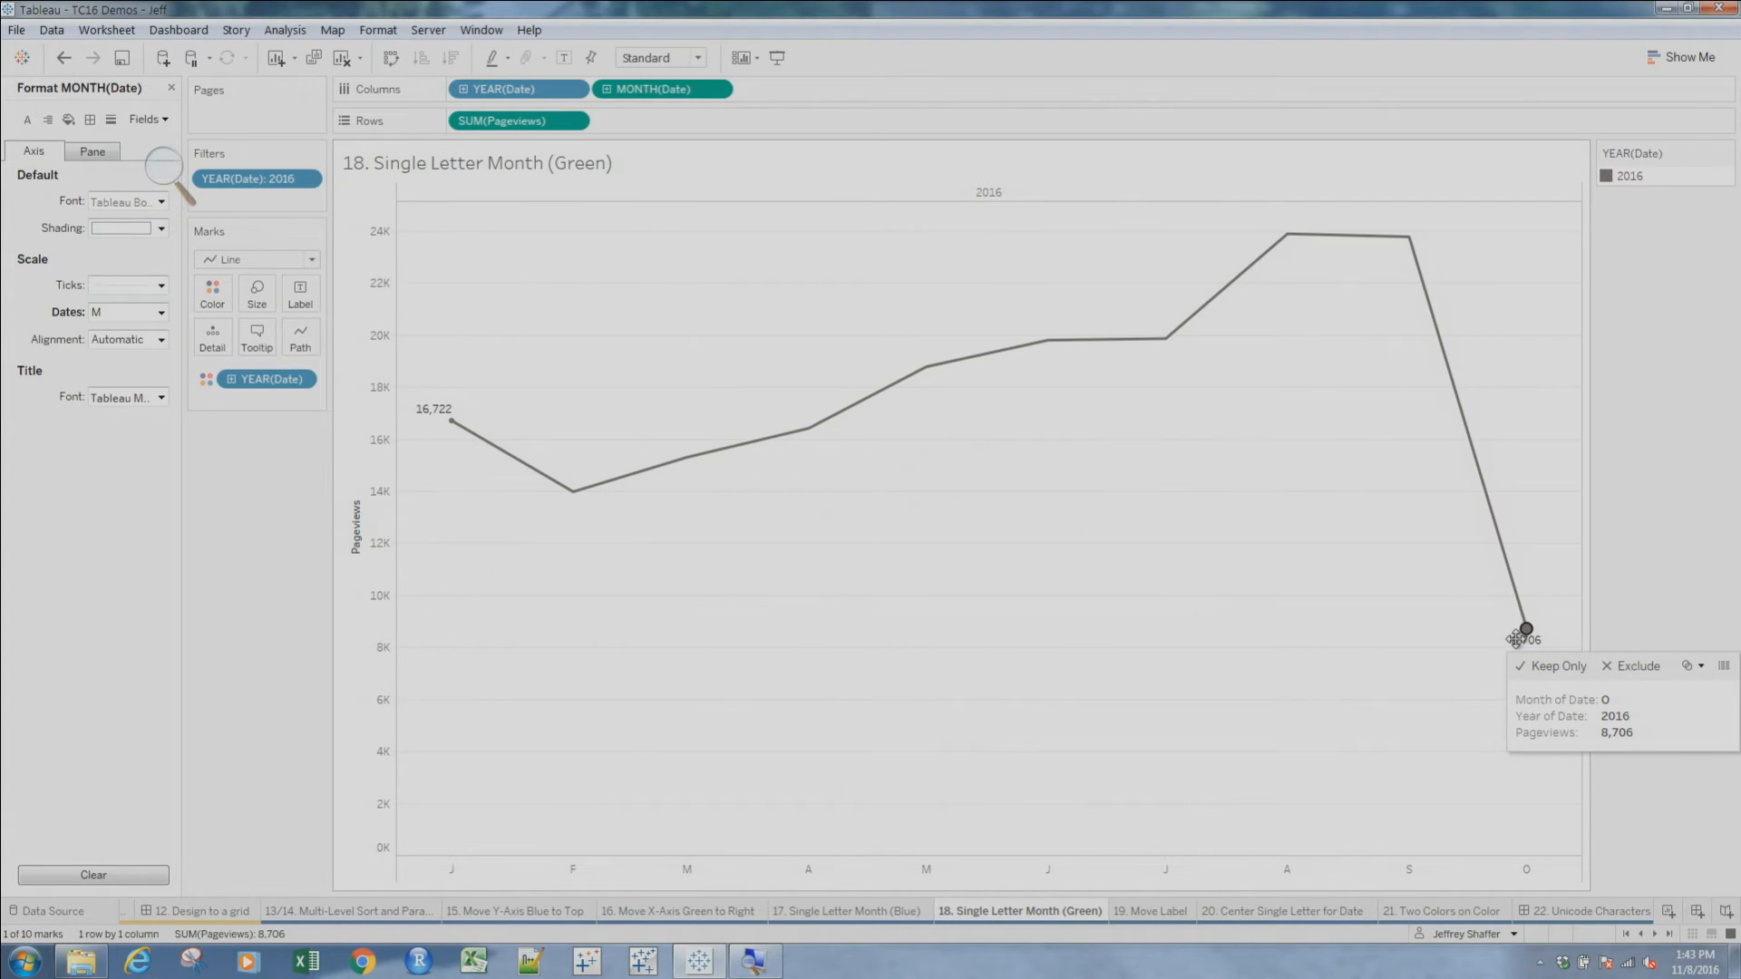
drag(1524, 639, 1211, 508)
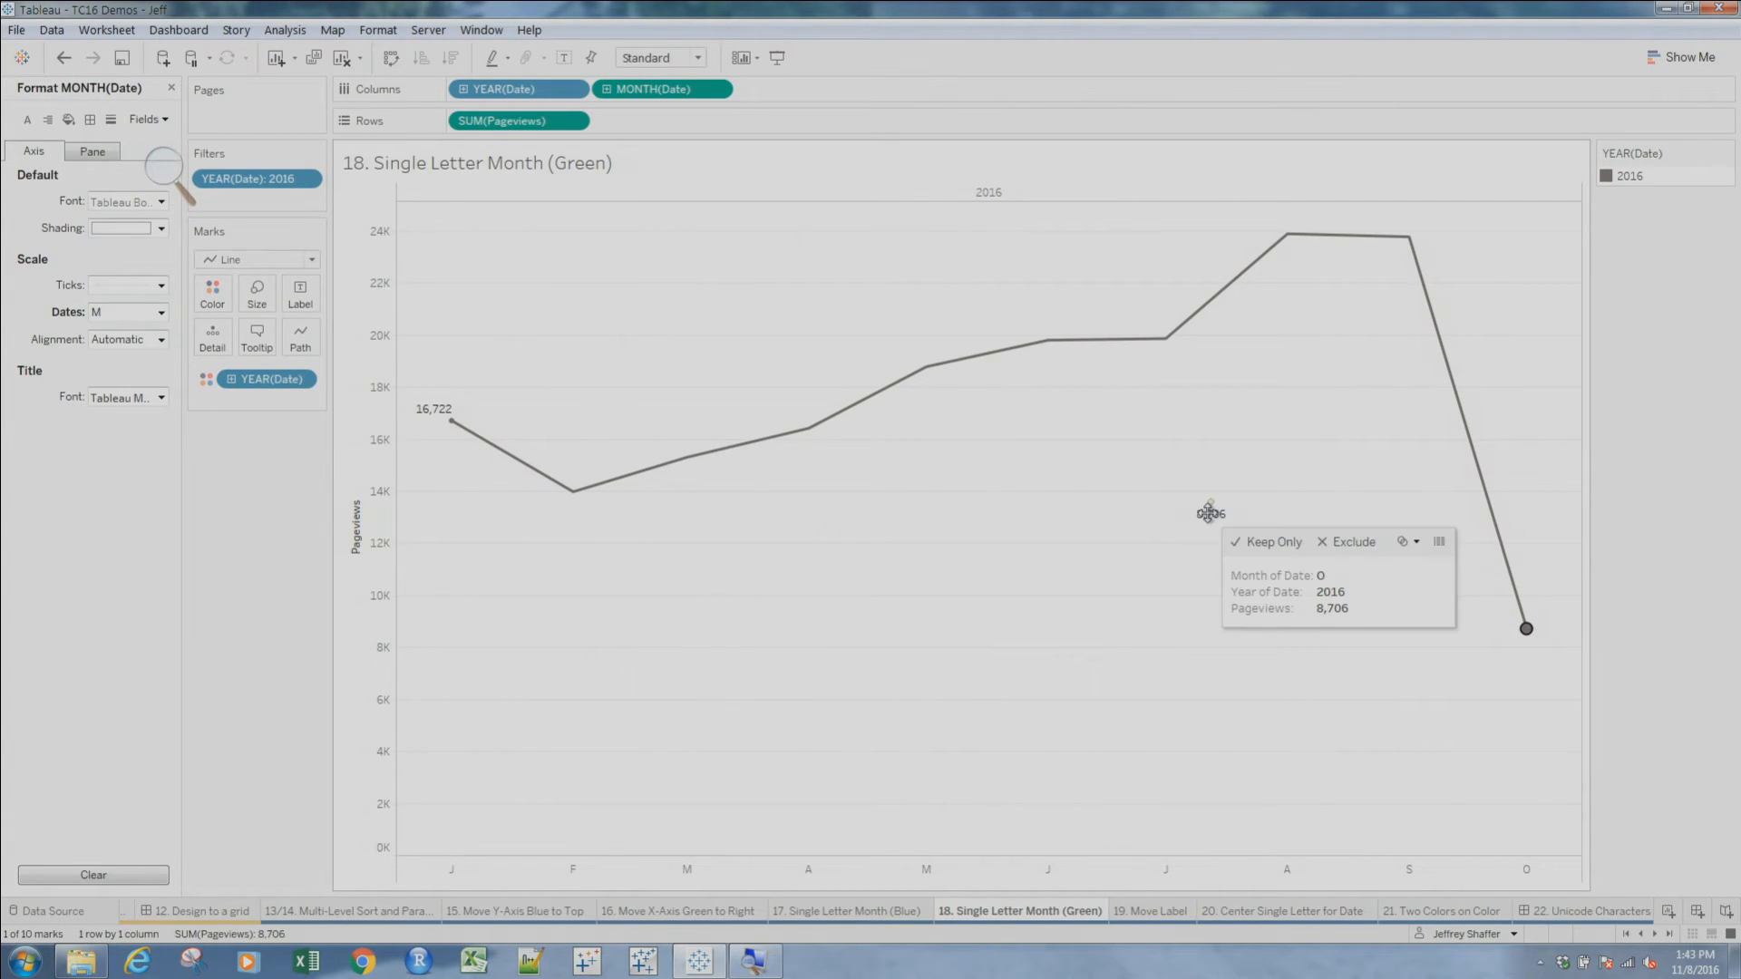
click(1328, 498)
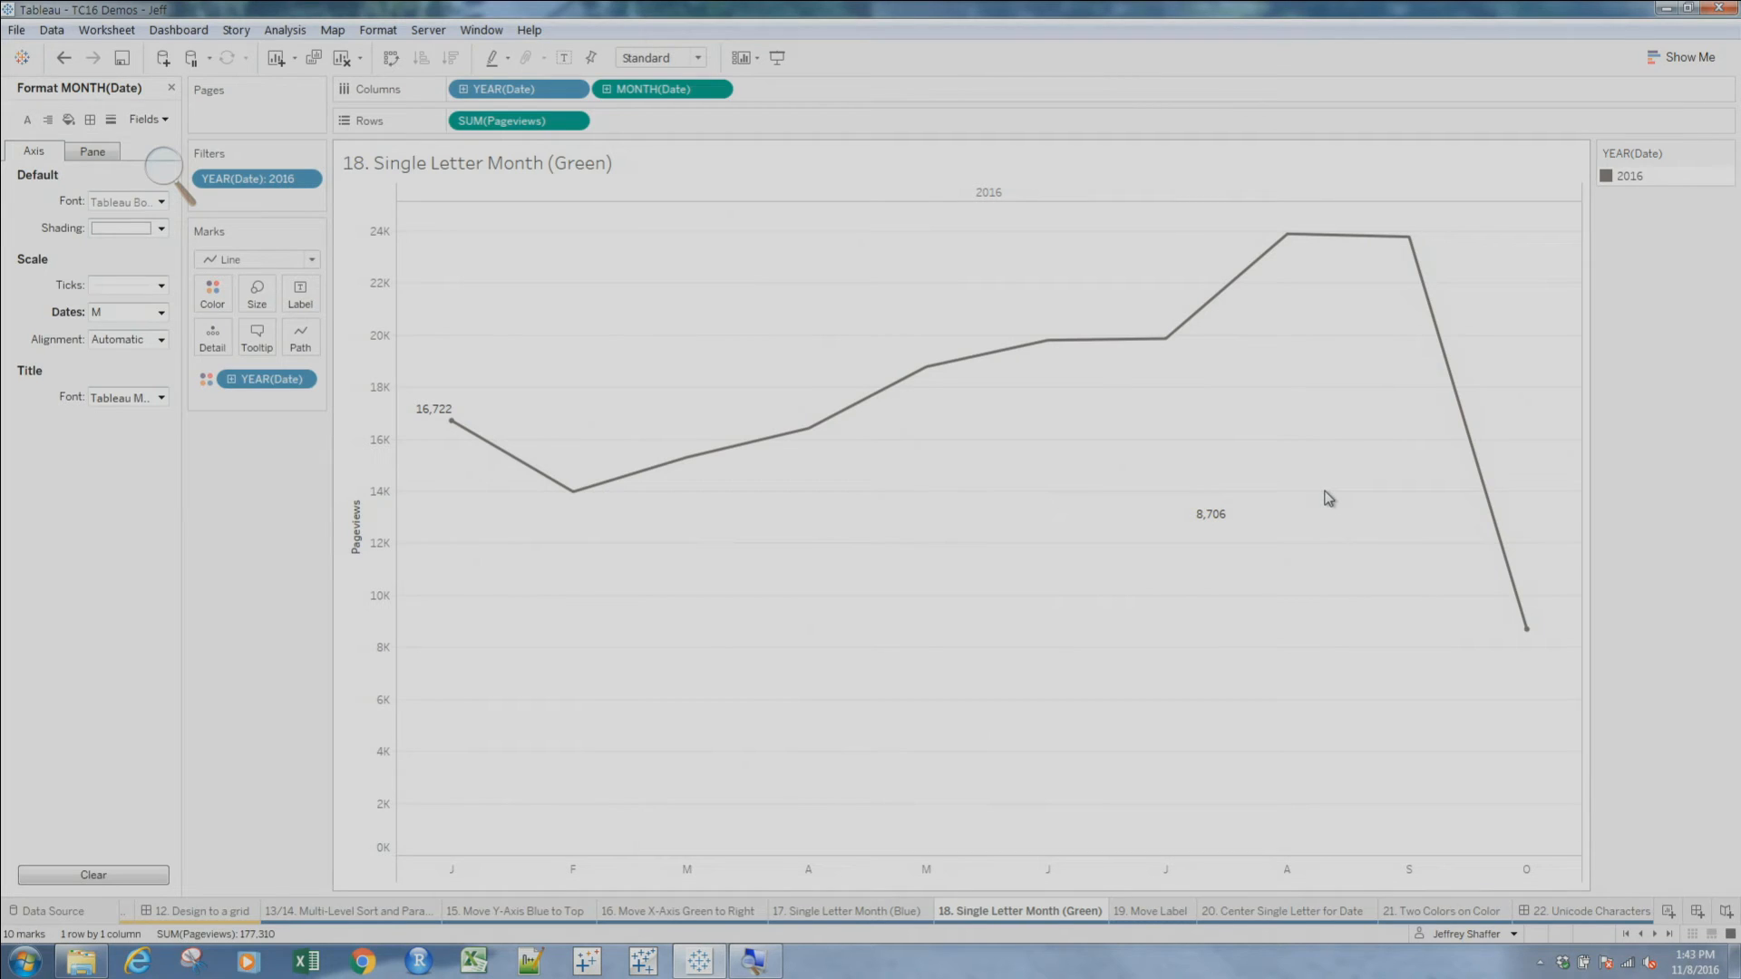
click(1209, 508)
drag(1208, 508, 1554, 604)
click(1539, 573)
On the 20. Center Single Letter for Date sheet, append +15 to the month-truncated Order Date formula on the columns and widen the bars
click(1303, 912)
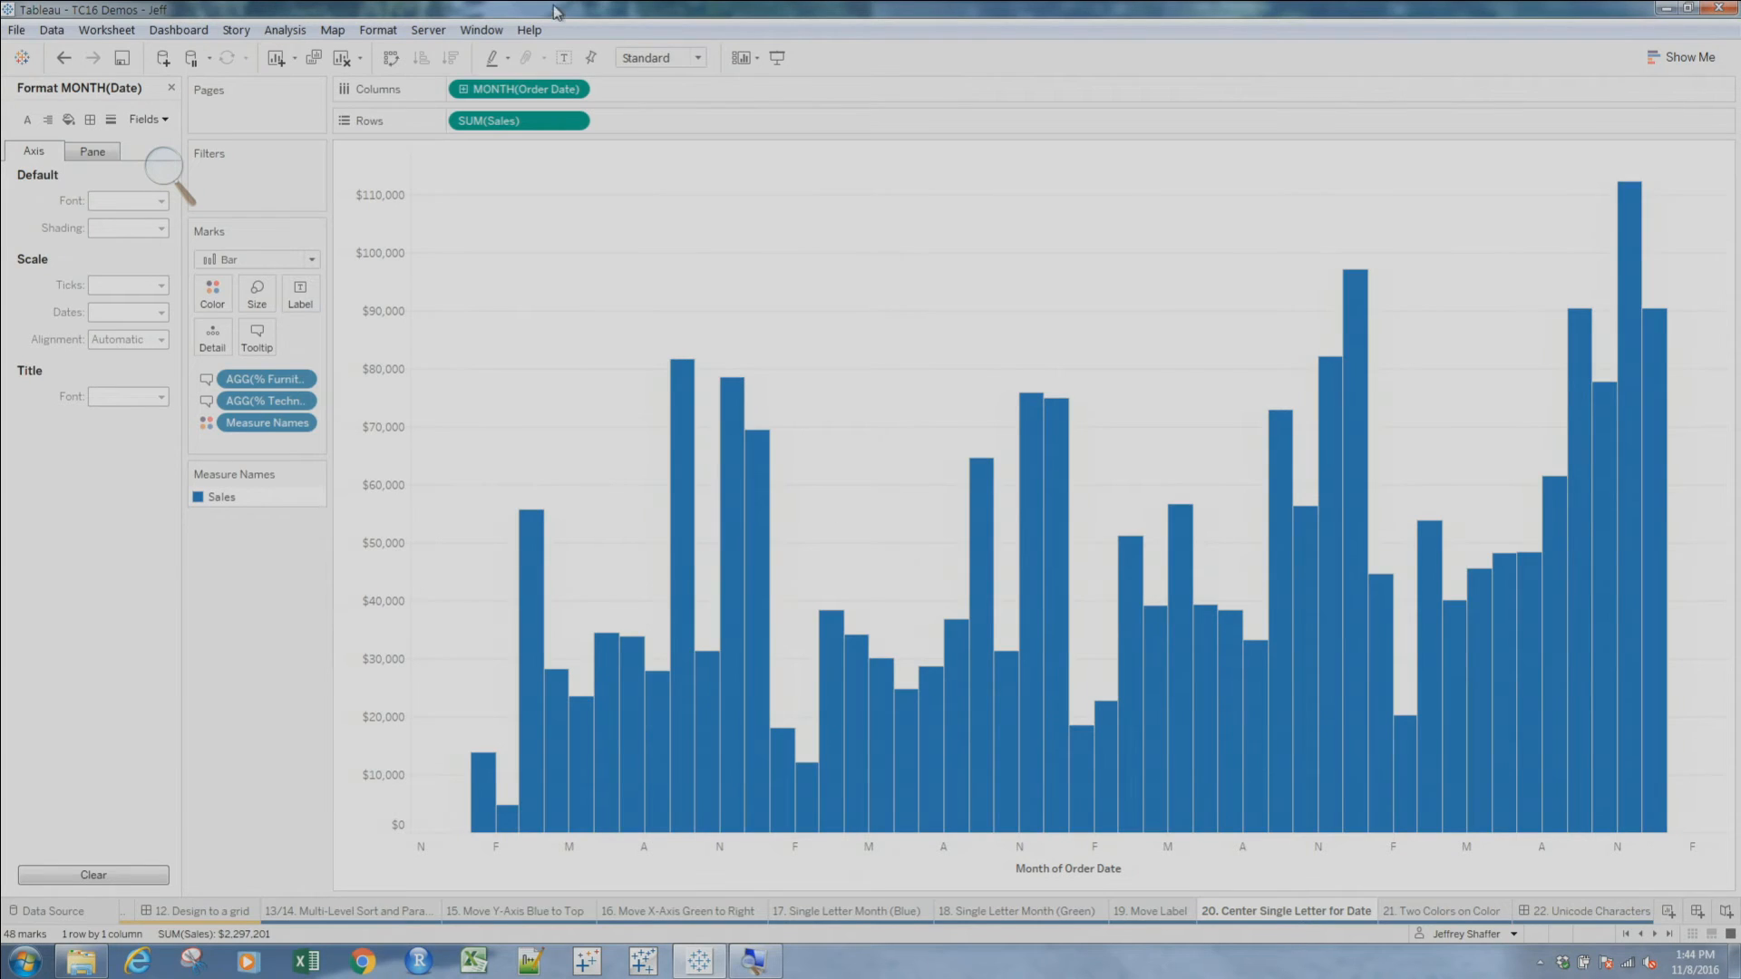
double_click(571, 88)
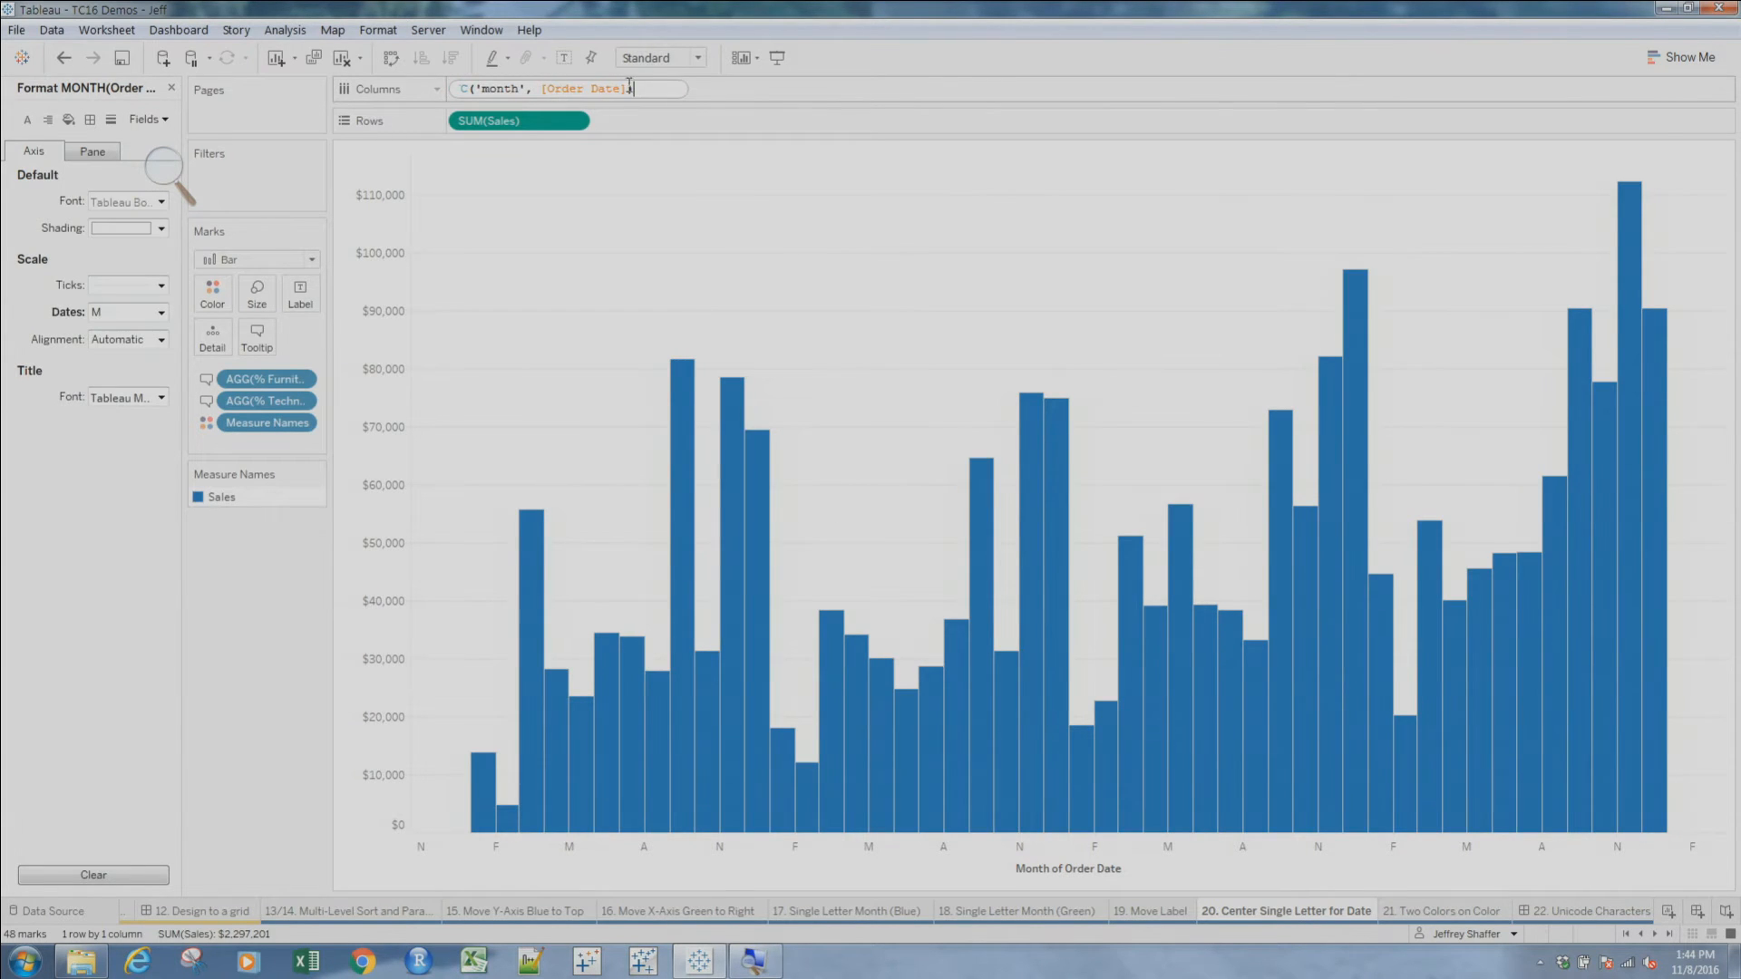
text(+15)
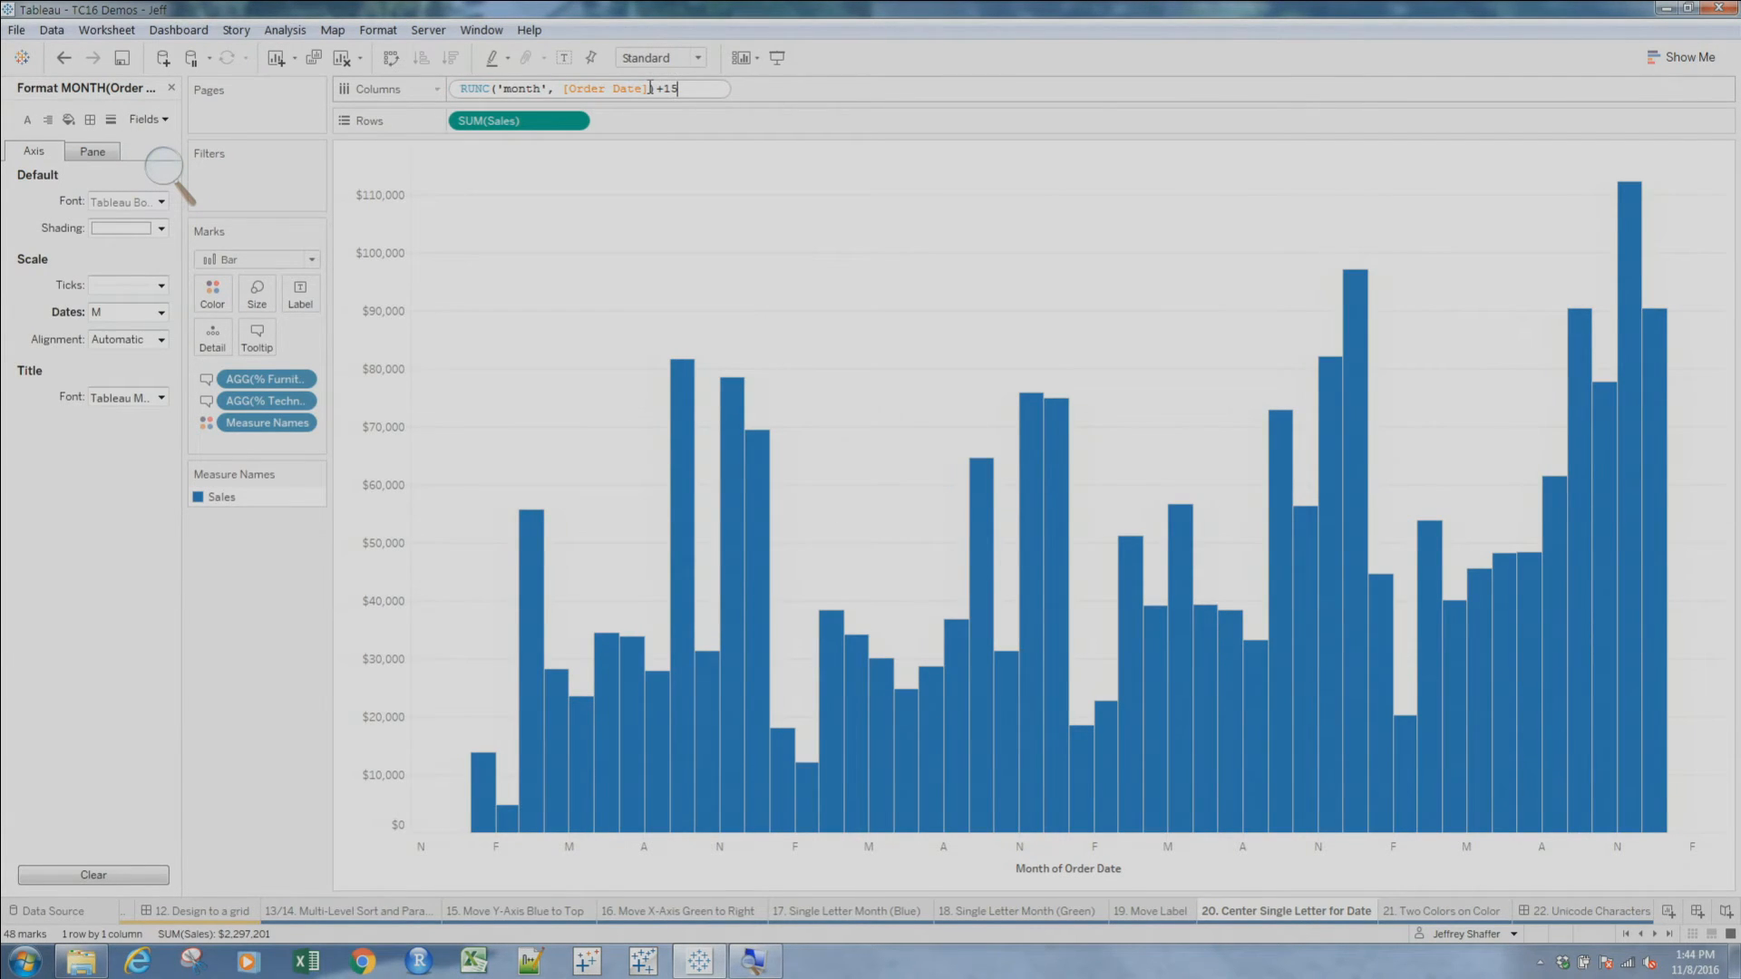
key(Return)
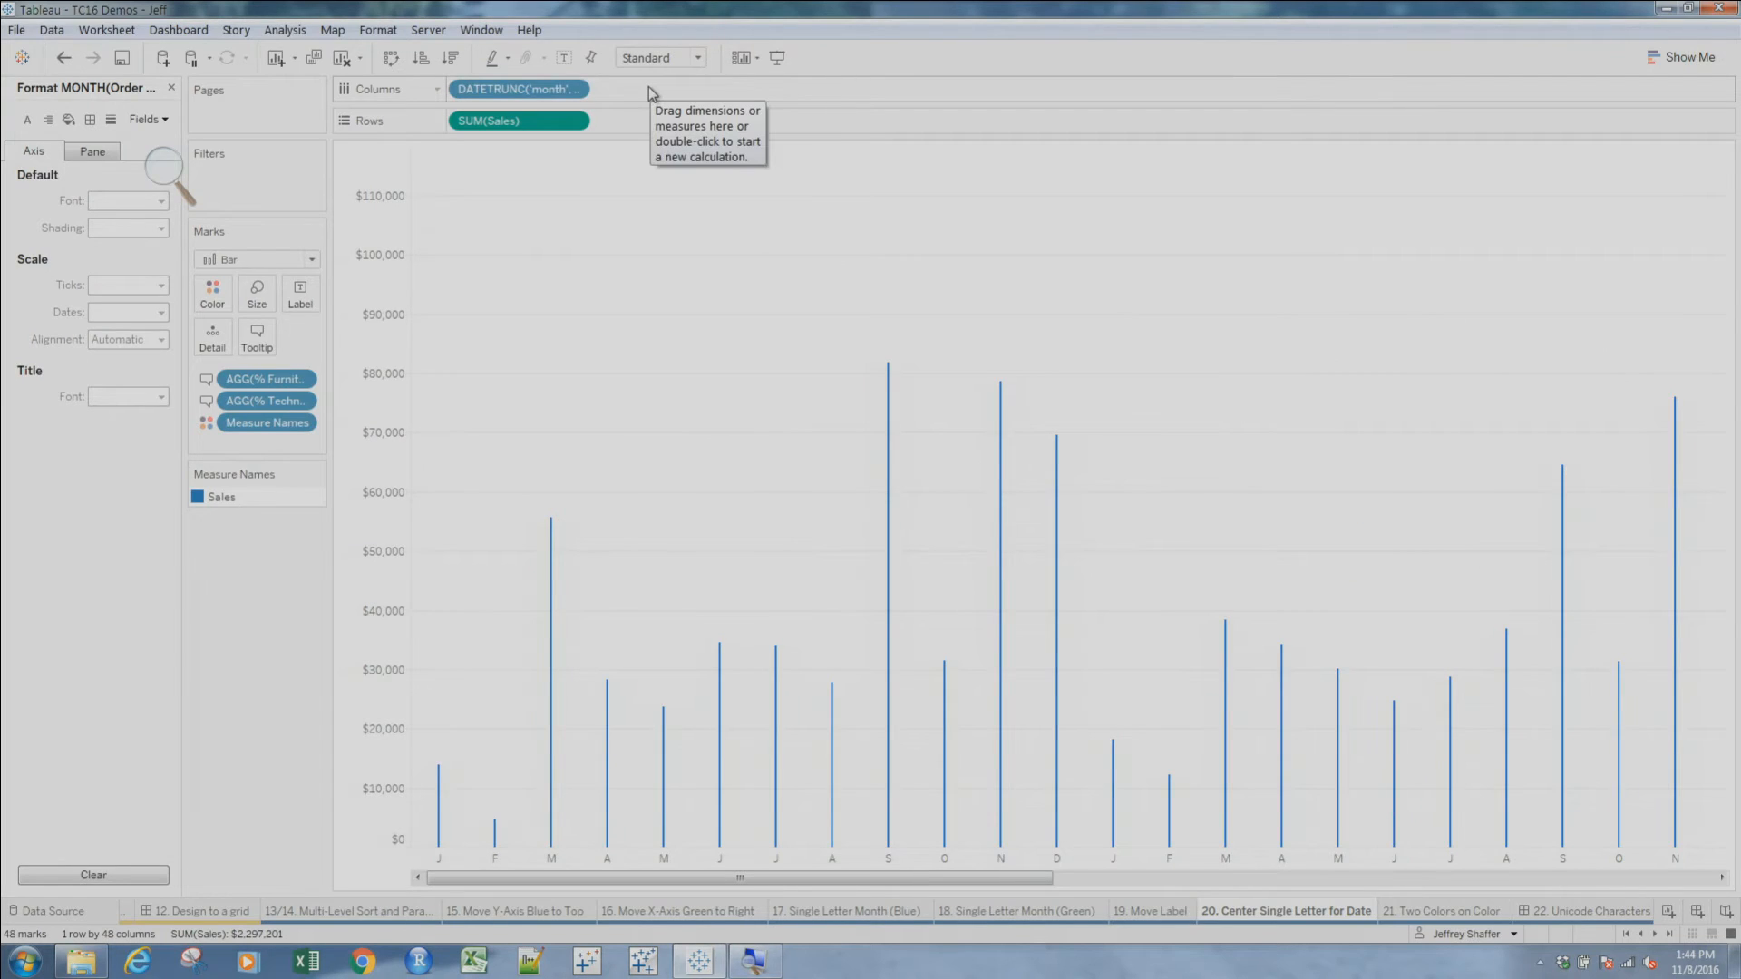
click(256, 293)
drag(310, 336, 369, 336)
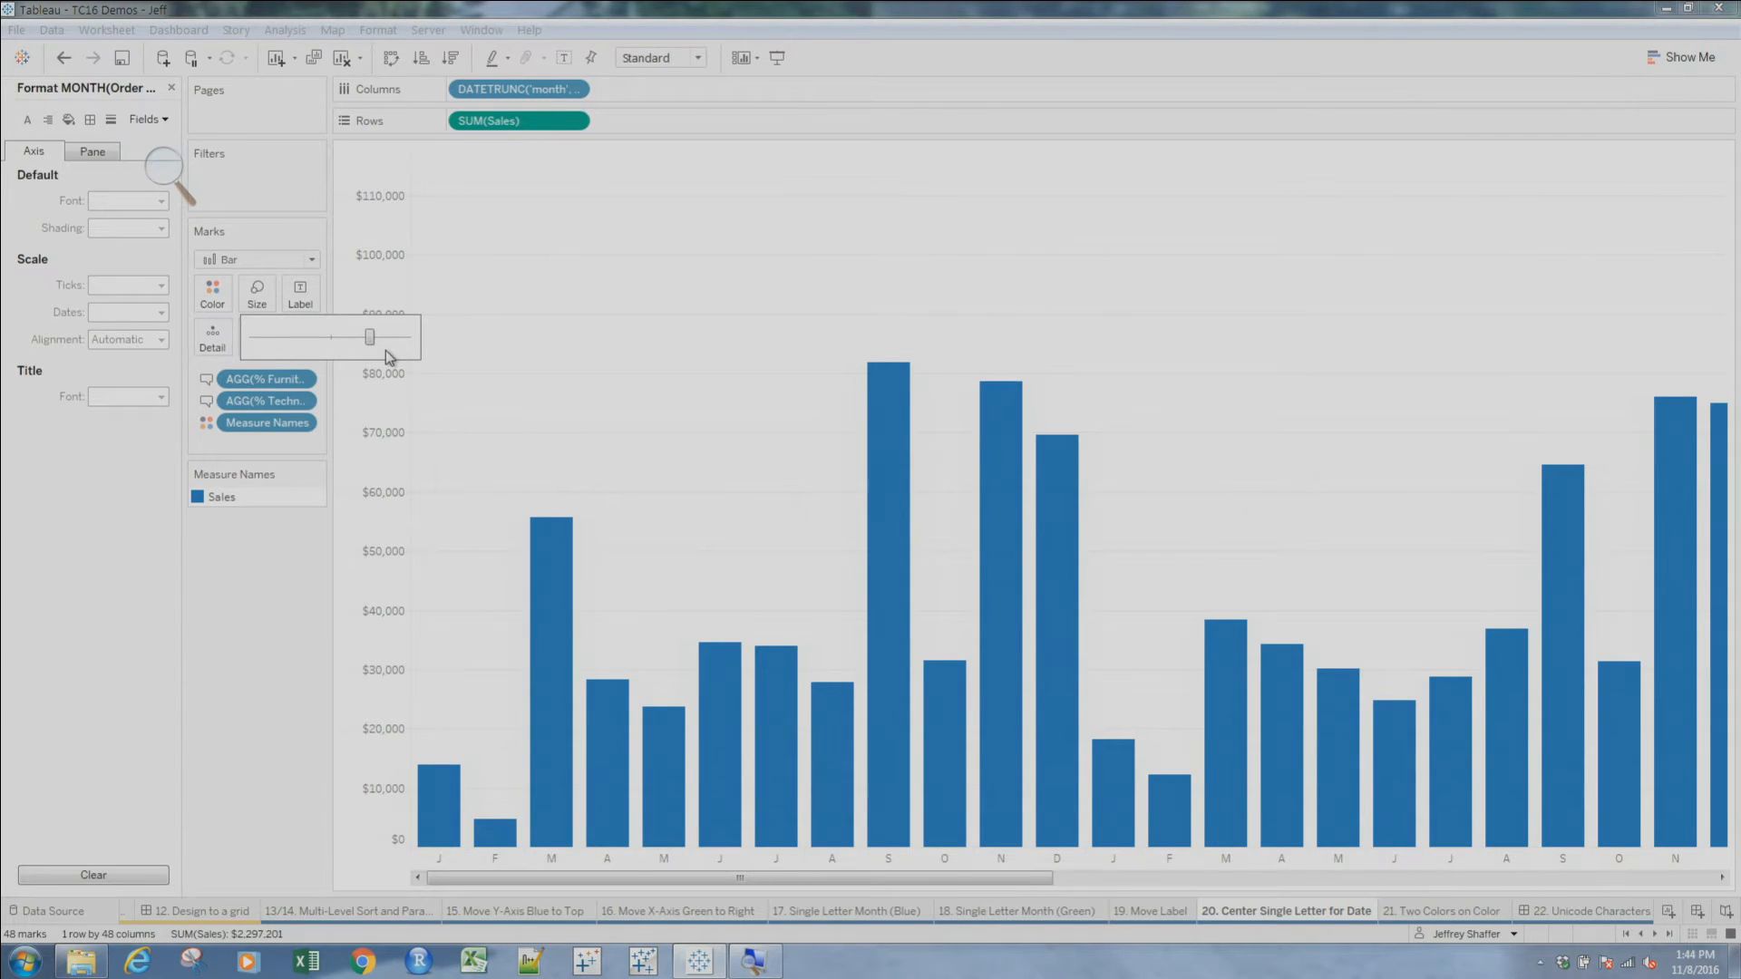
On the 21. Two Colors on Color sheet, close the formatting options and expand the Order, Customer and Product dimension groups
click(1454, 920)
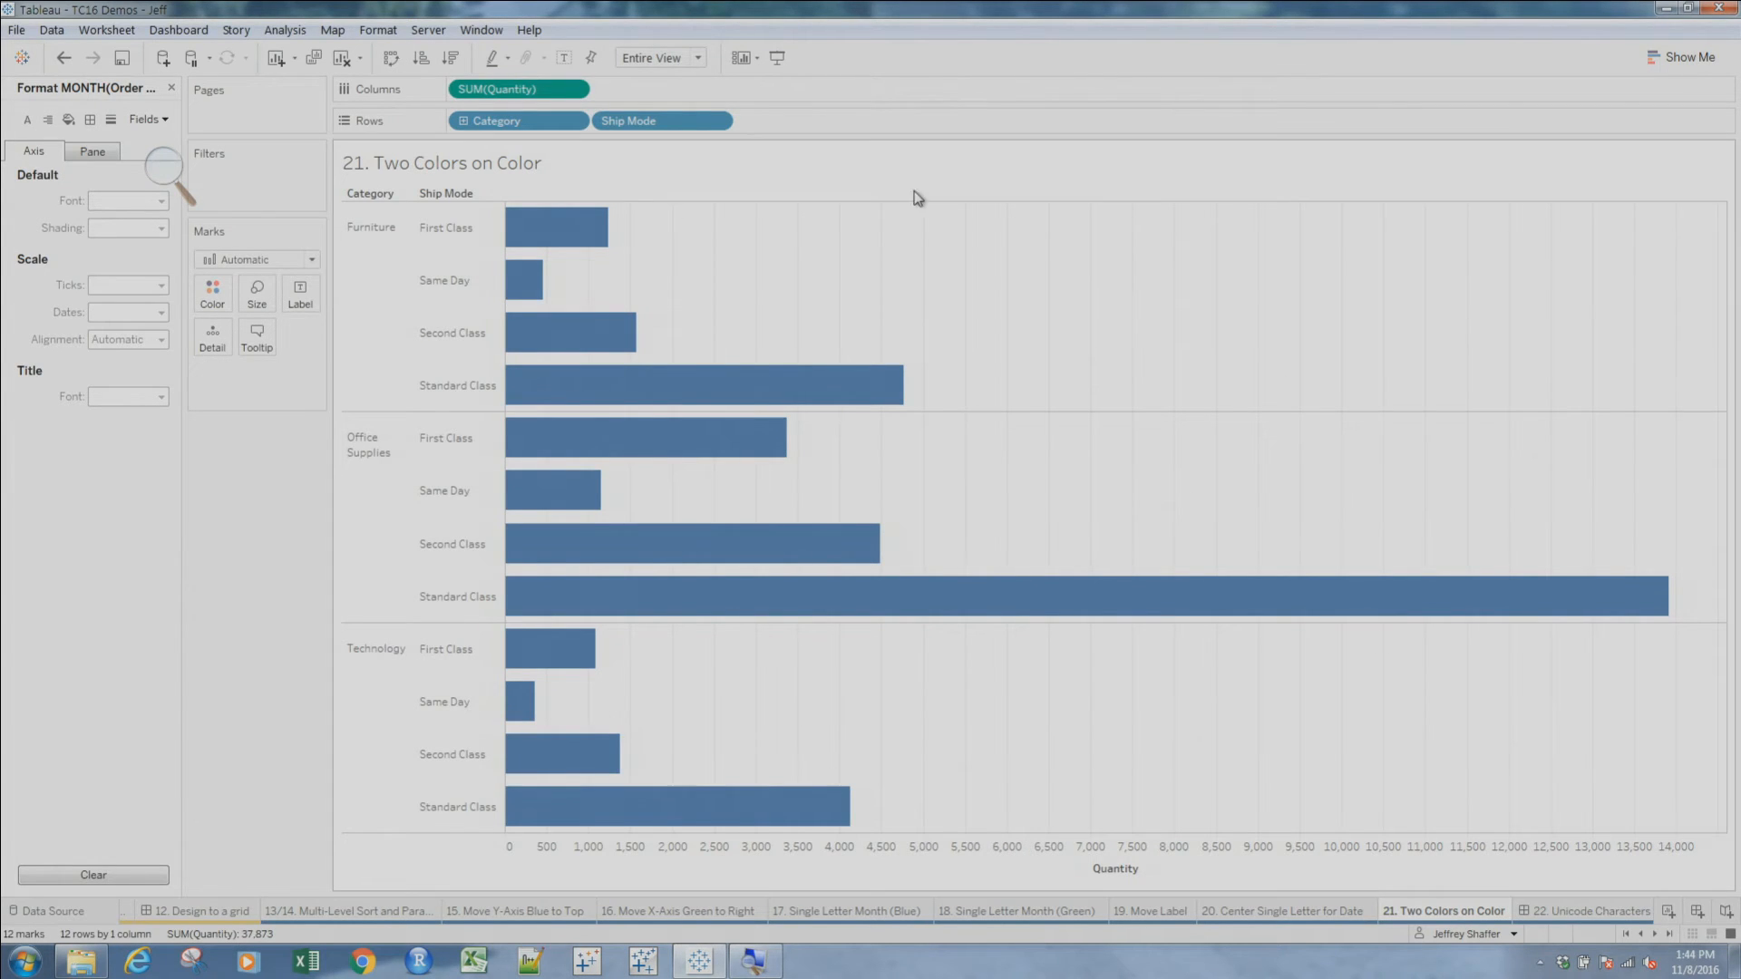
click(170, 88)
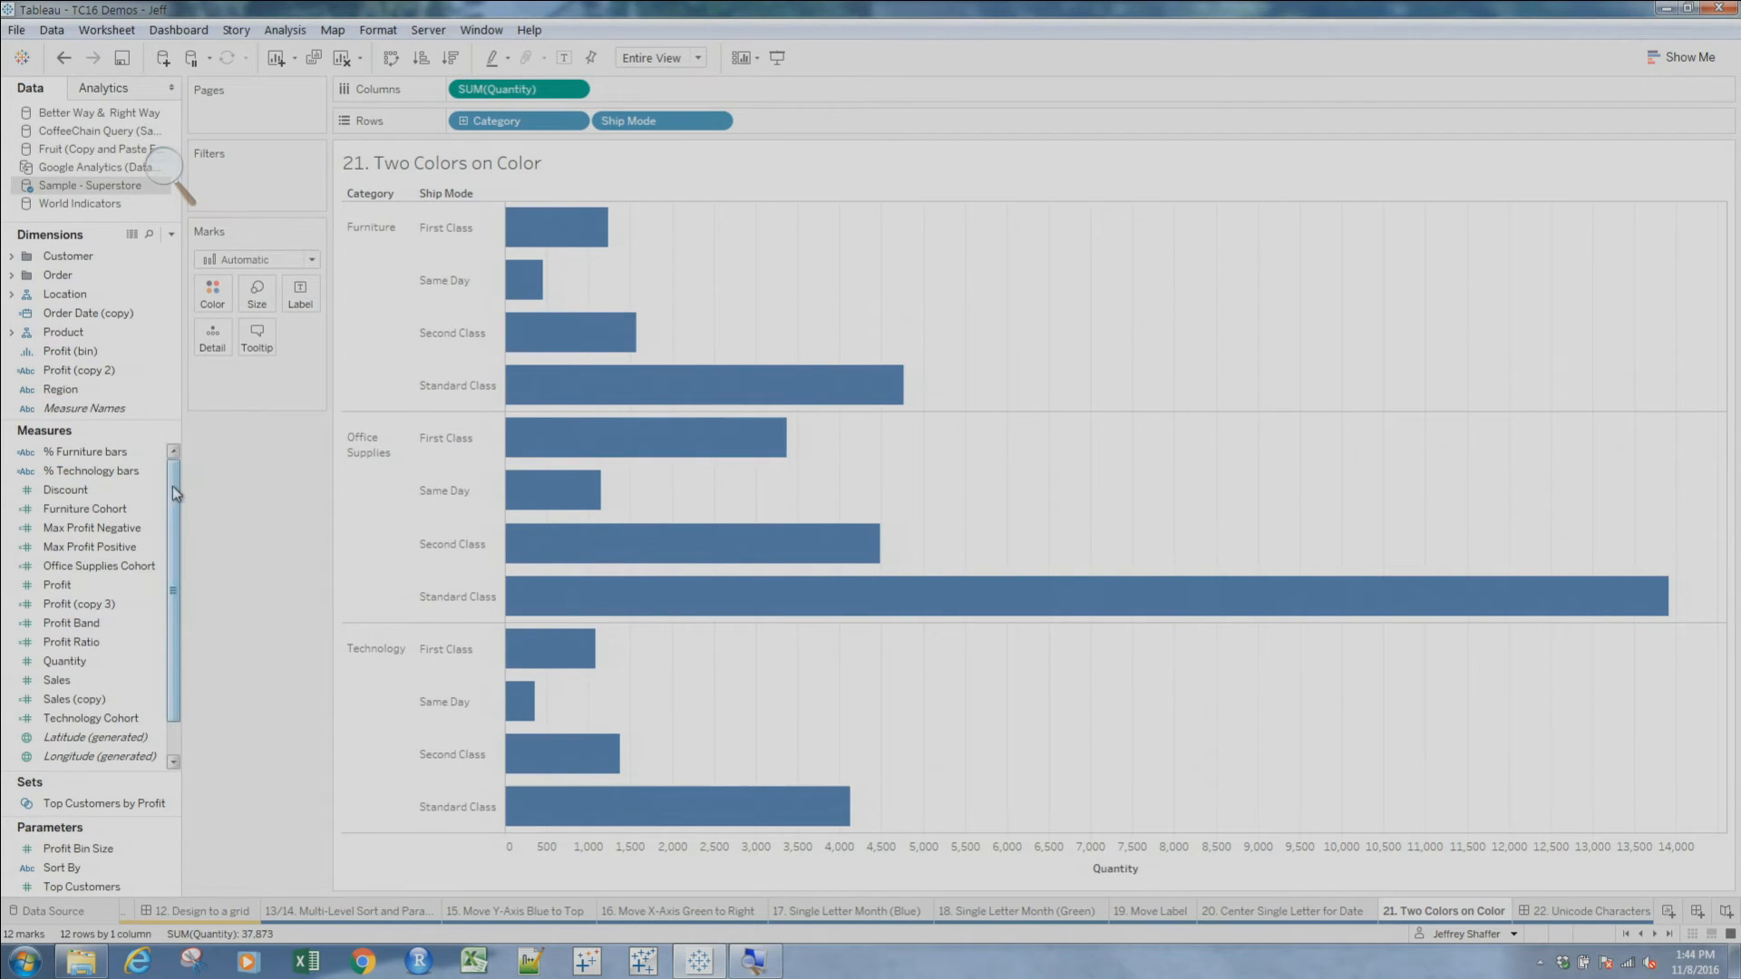
click(15, 274)
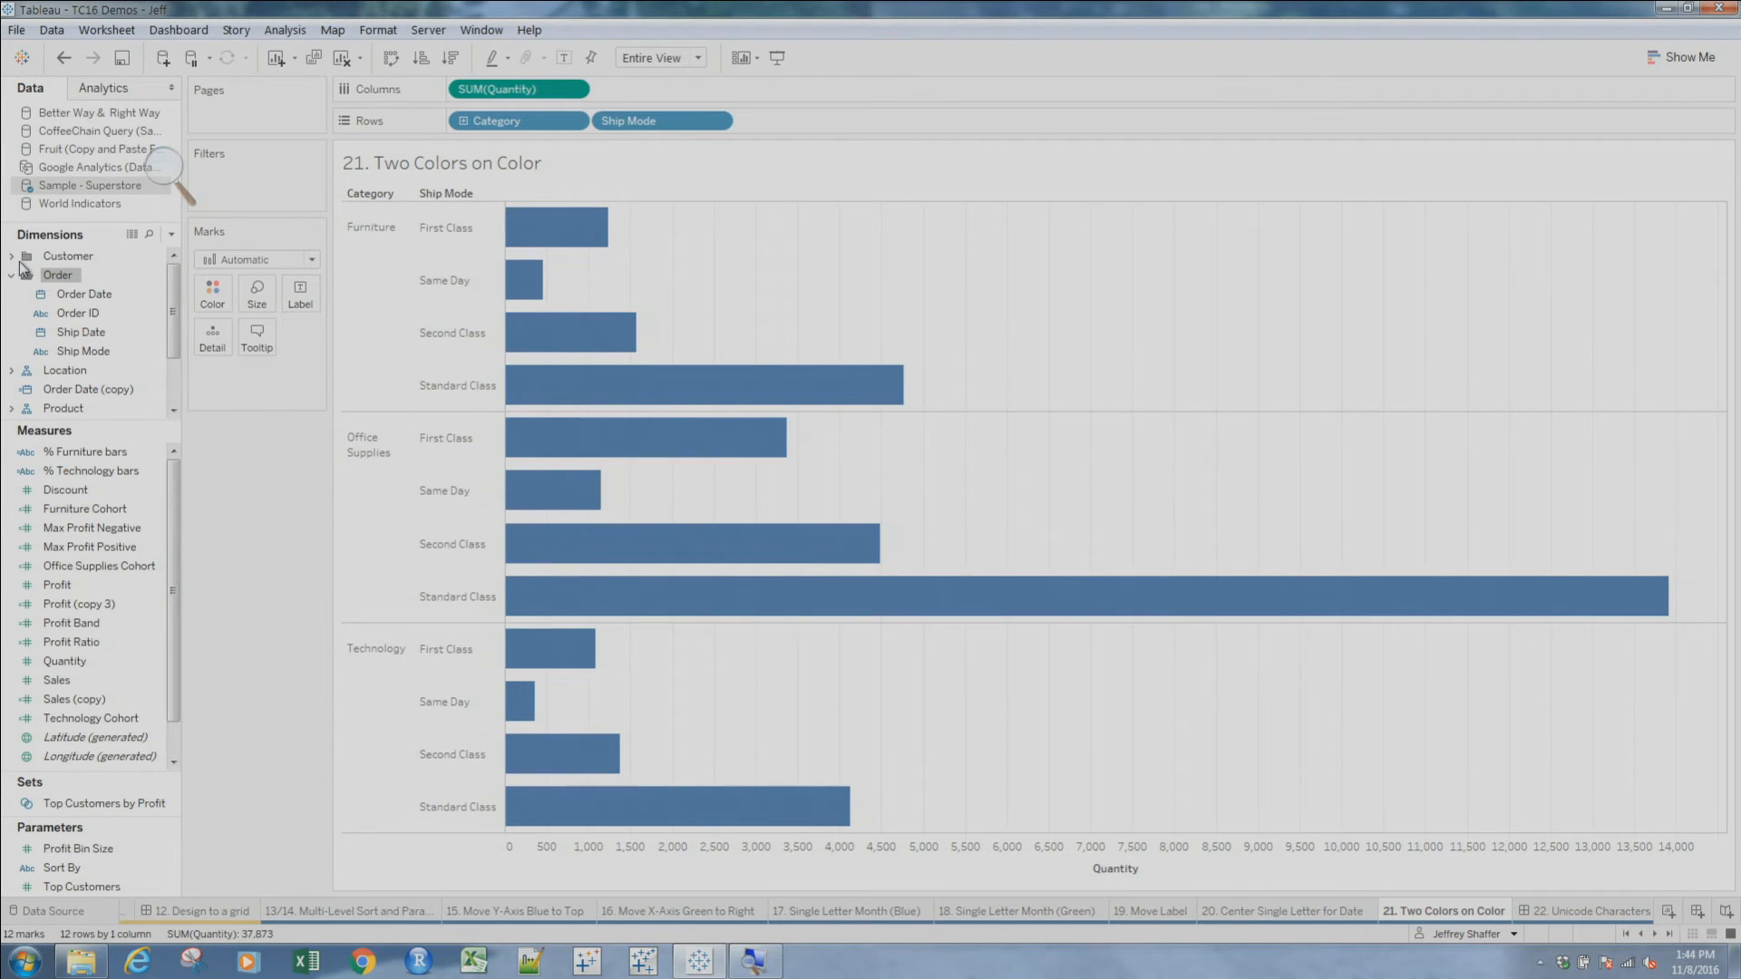
click(11, 257)
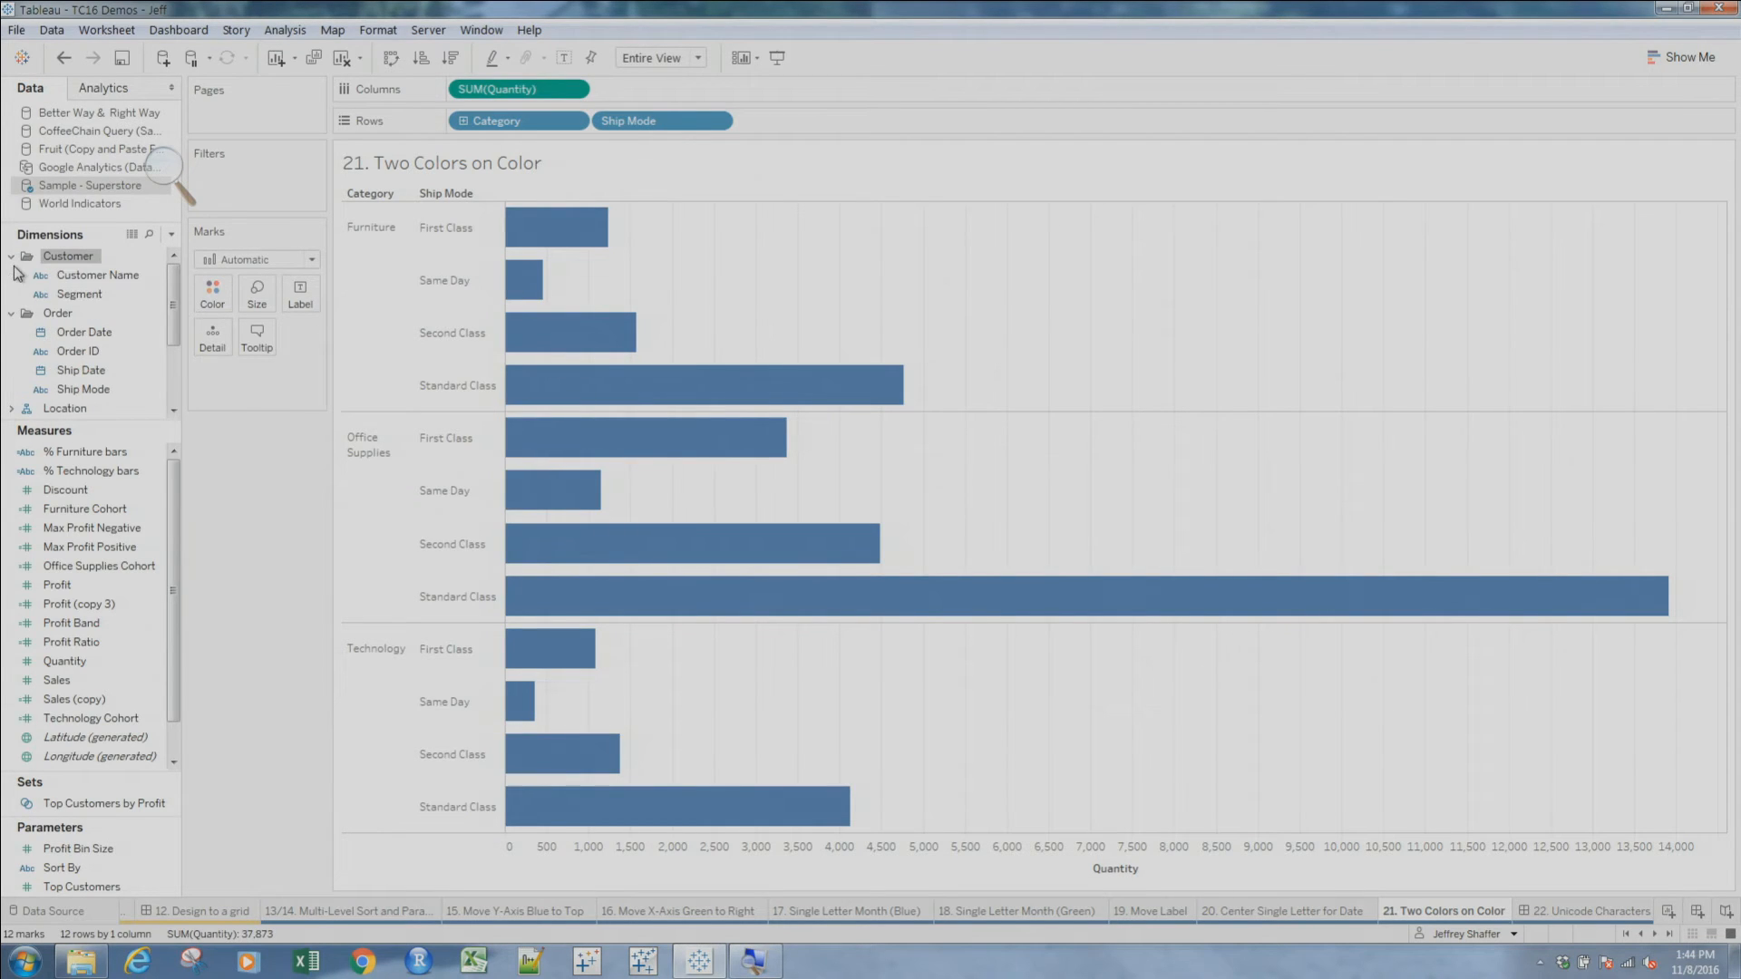
drag(171, 336, 173, 384)
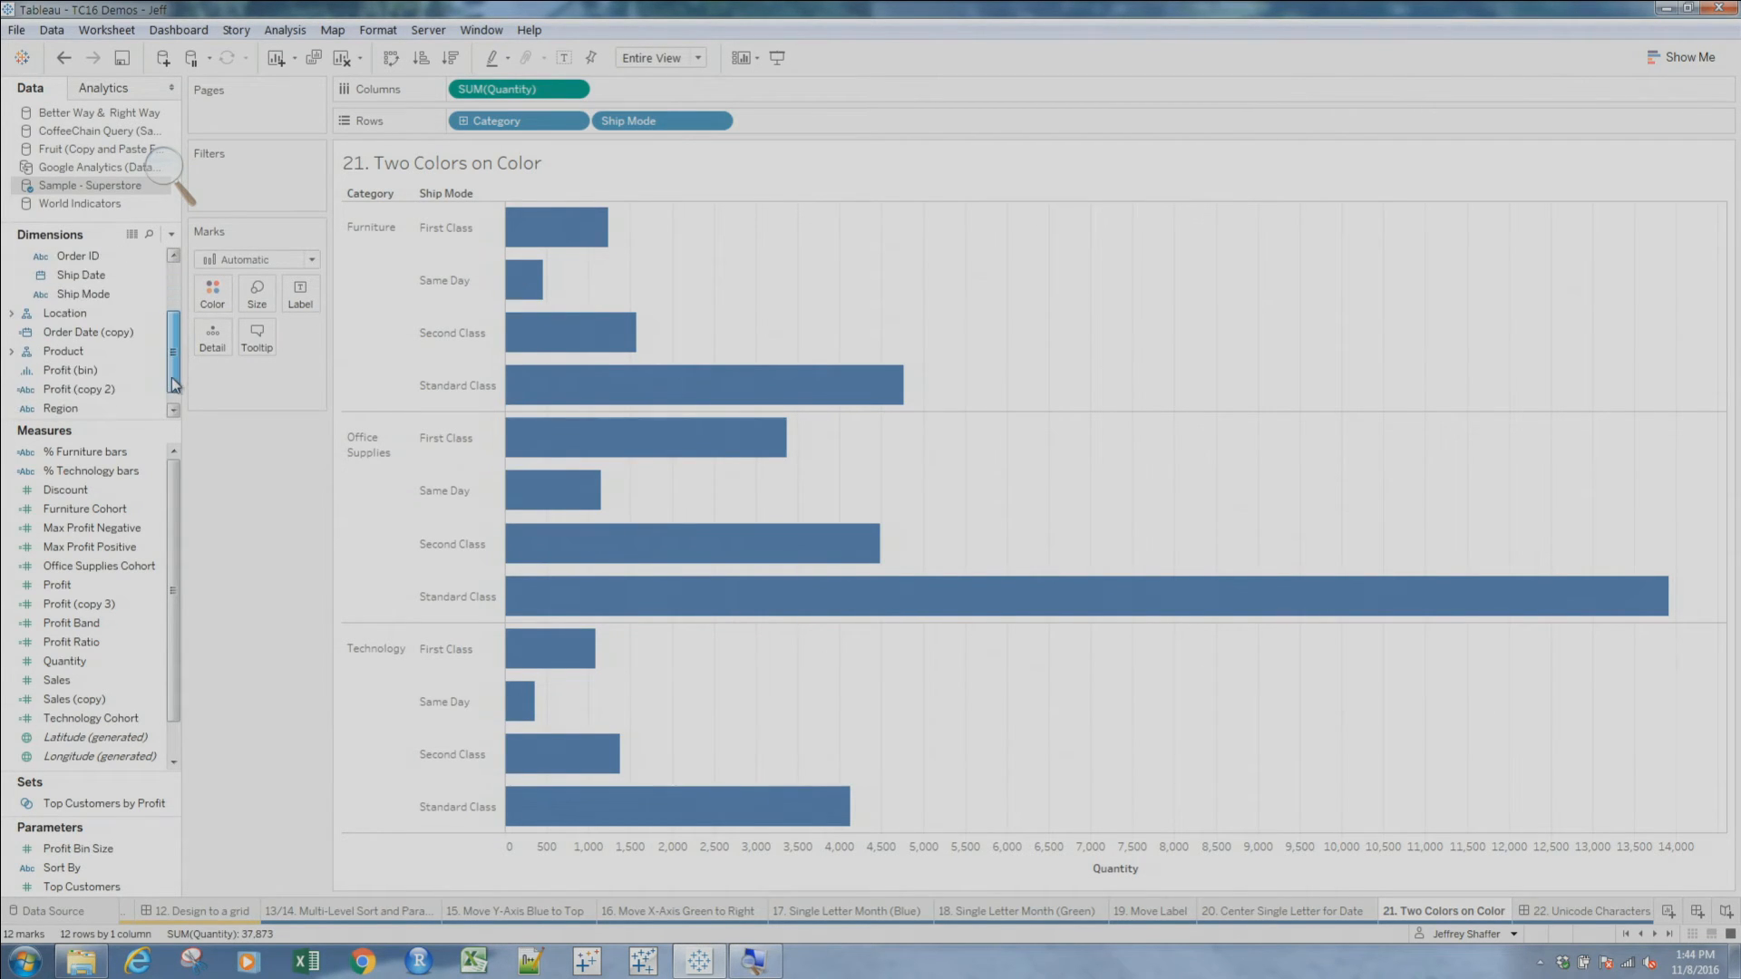
click(105, 272)
scroll(171, 325, up, 2)
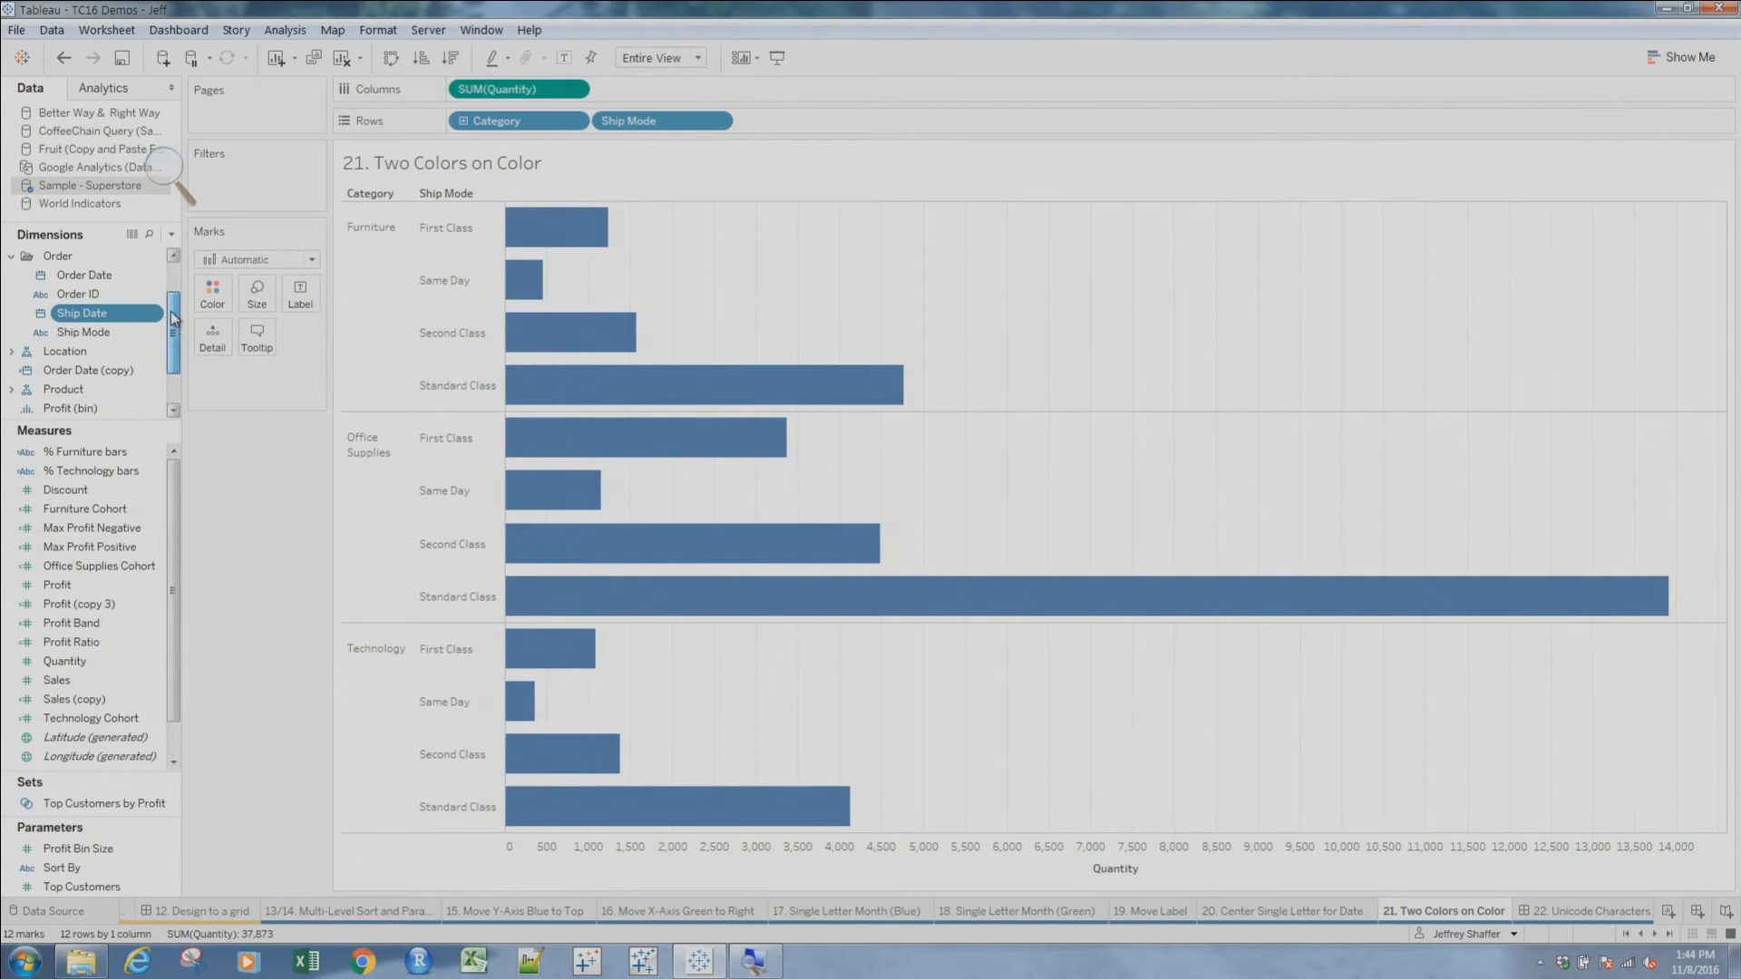
drag(172, 319, 171, 391)
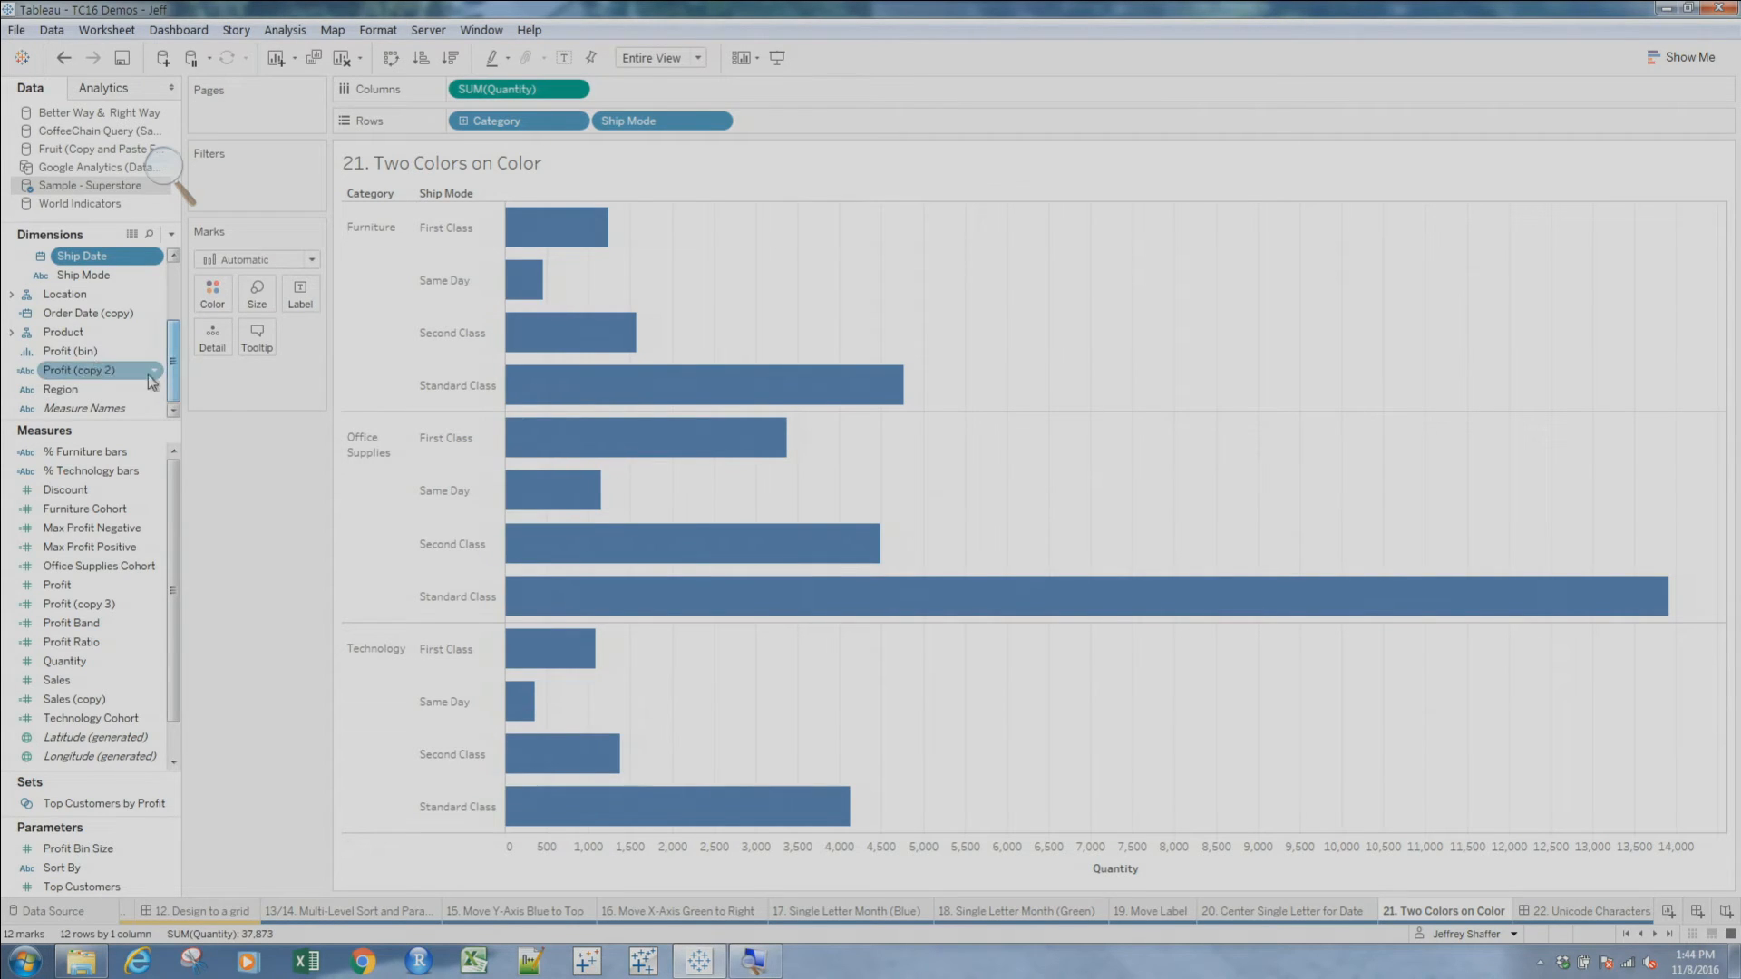
click(52, 333)
click(11, 332)
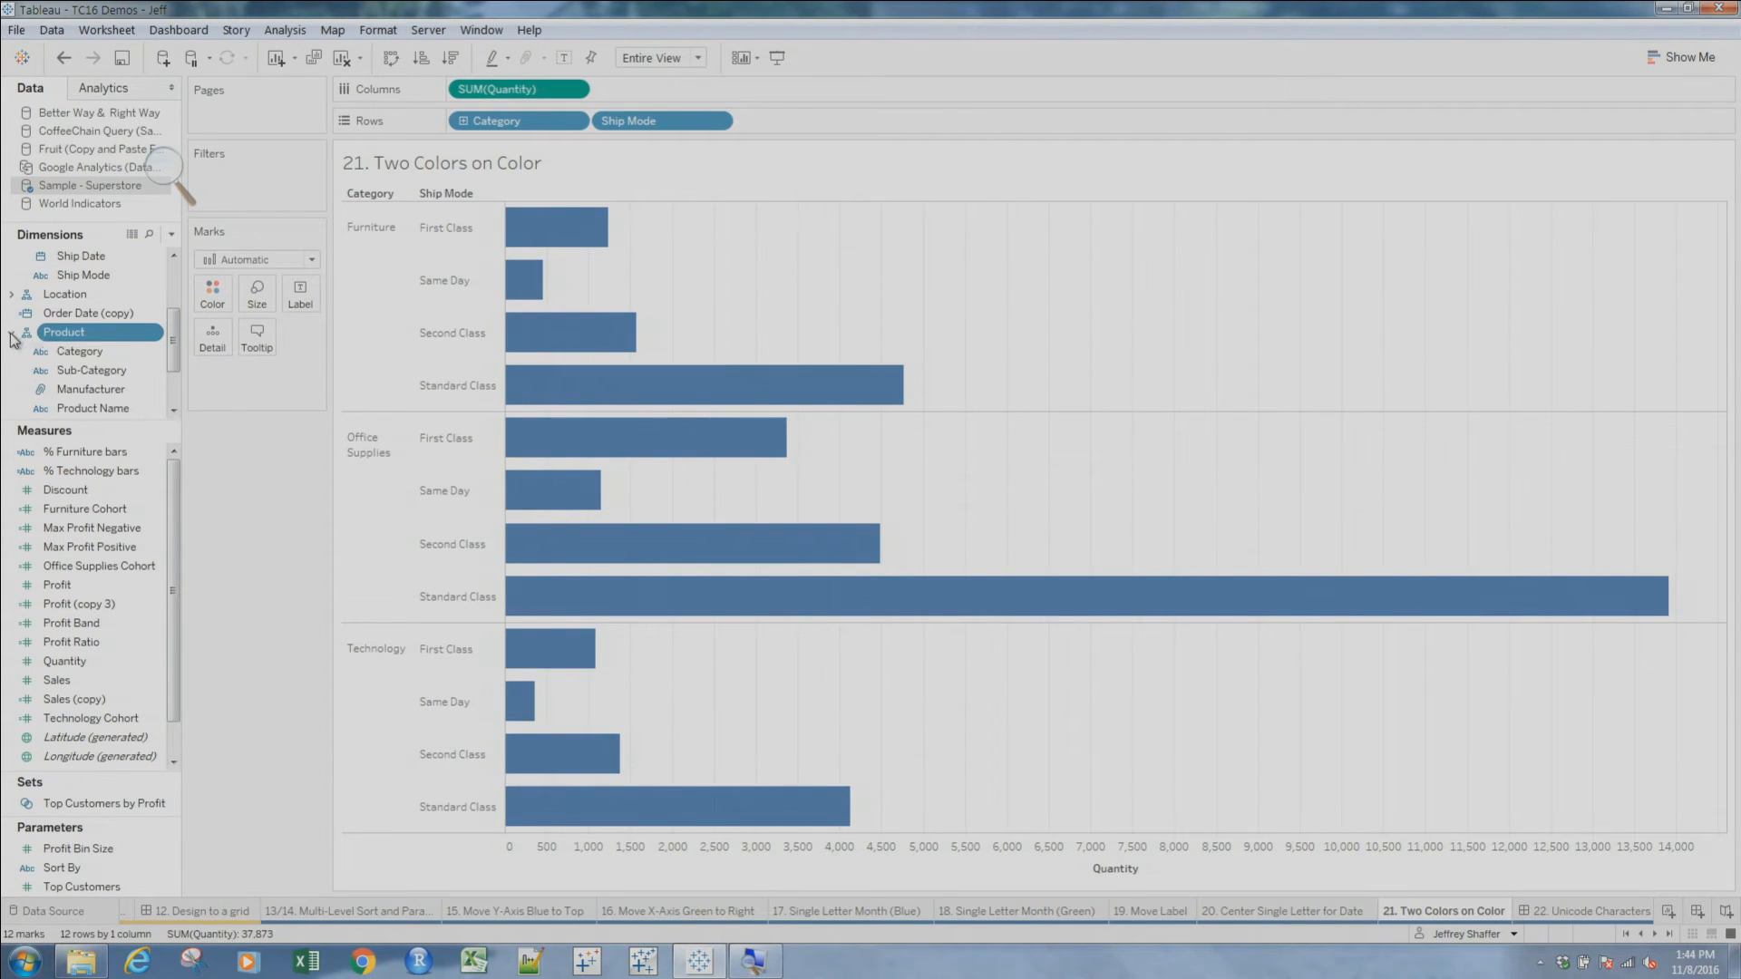
Try to assign the Ship Mode and Category dimensions together to Color on the marks
drag(72, 355, 69, 287)
click(74, 277)
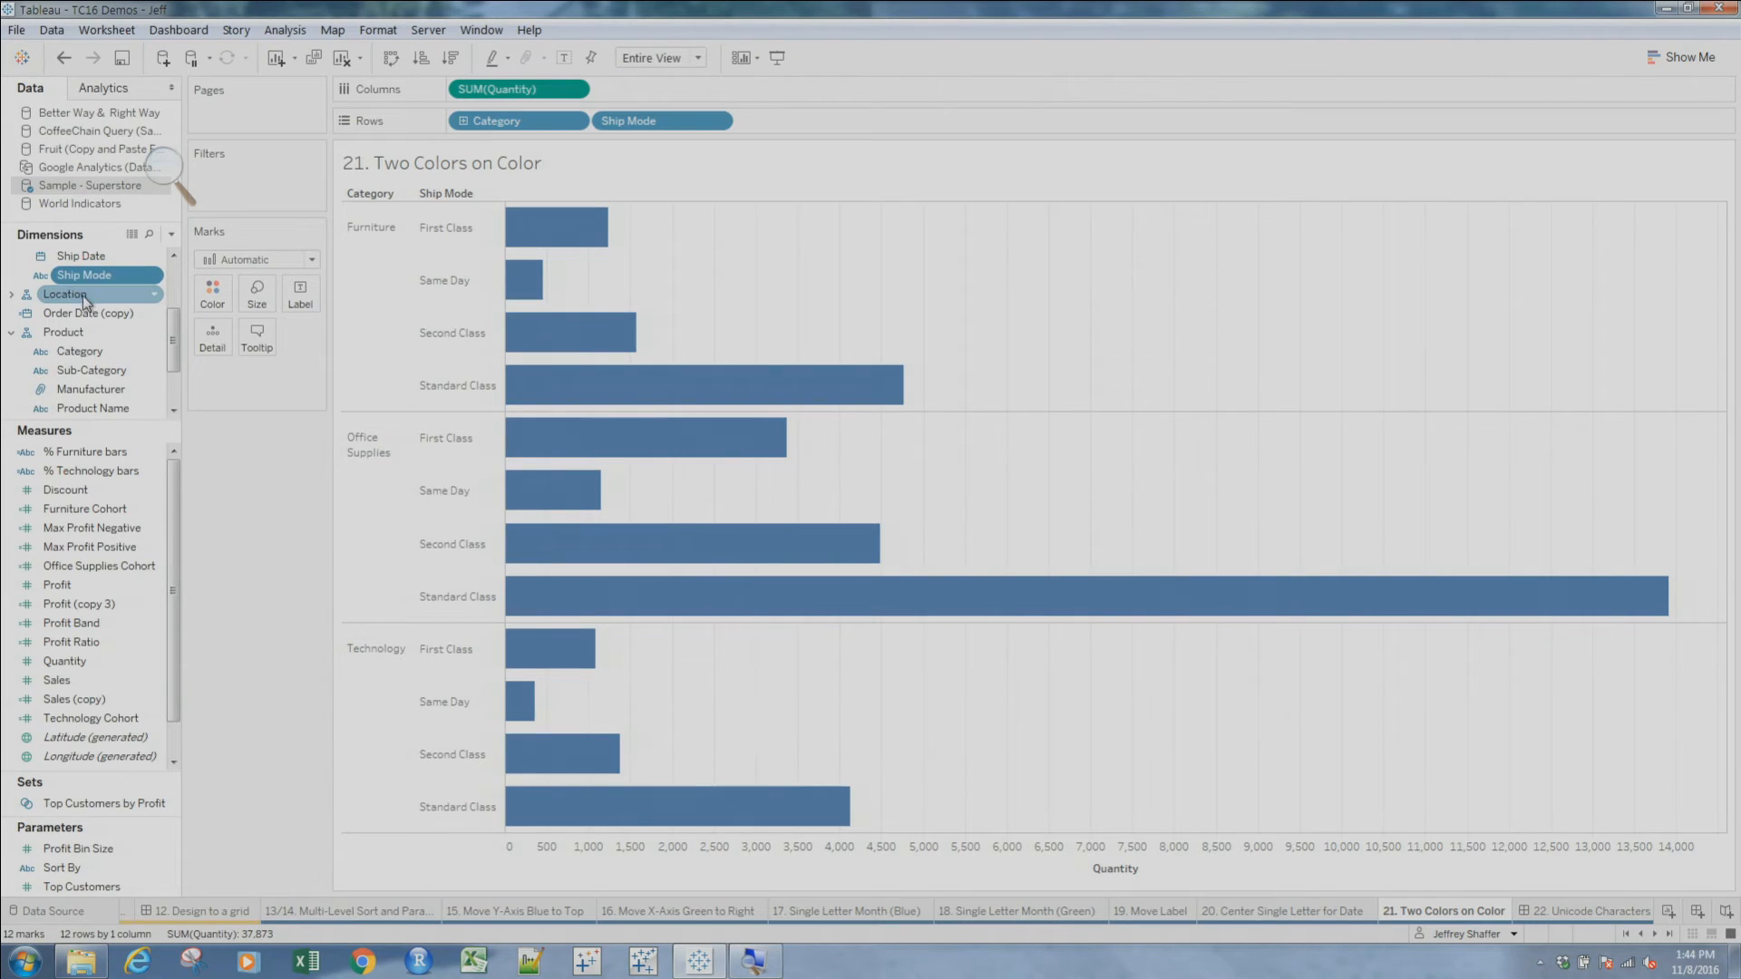
ctrl+click(103, 349)
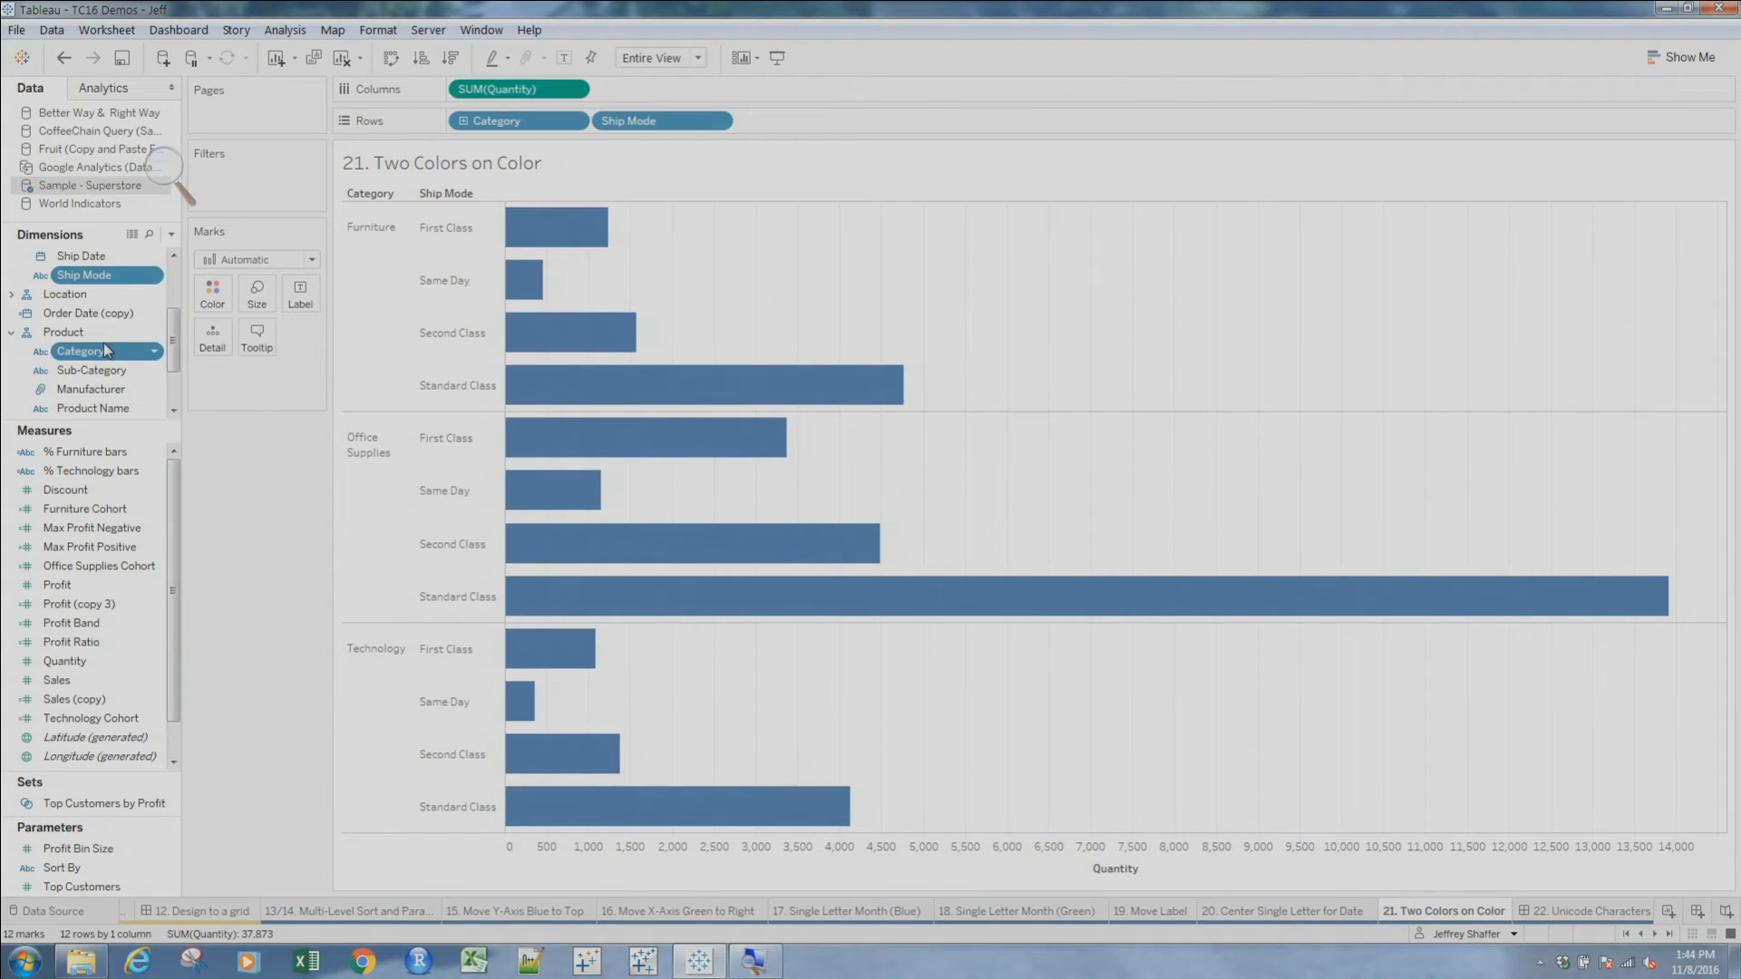
drag(107, 280, 214, 297)
click(91, 277)
ctrl+click(86, 353)
drag(86, 357, 220, 306)
click(220, 306)
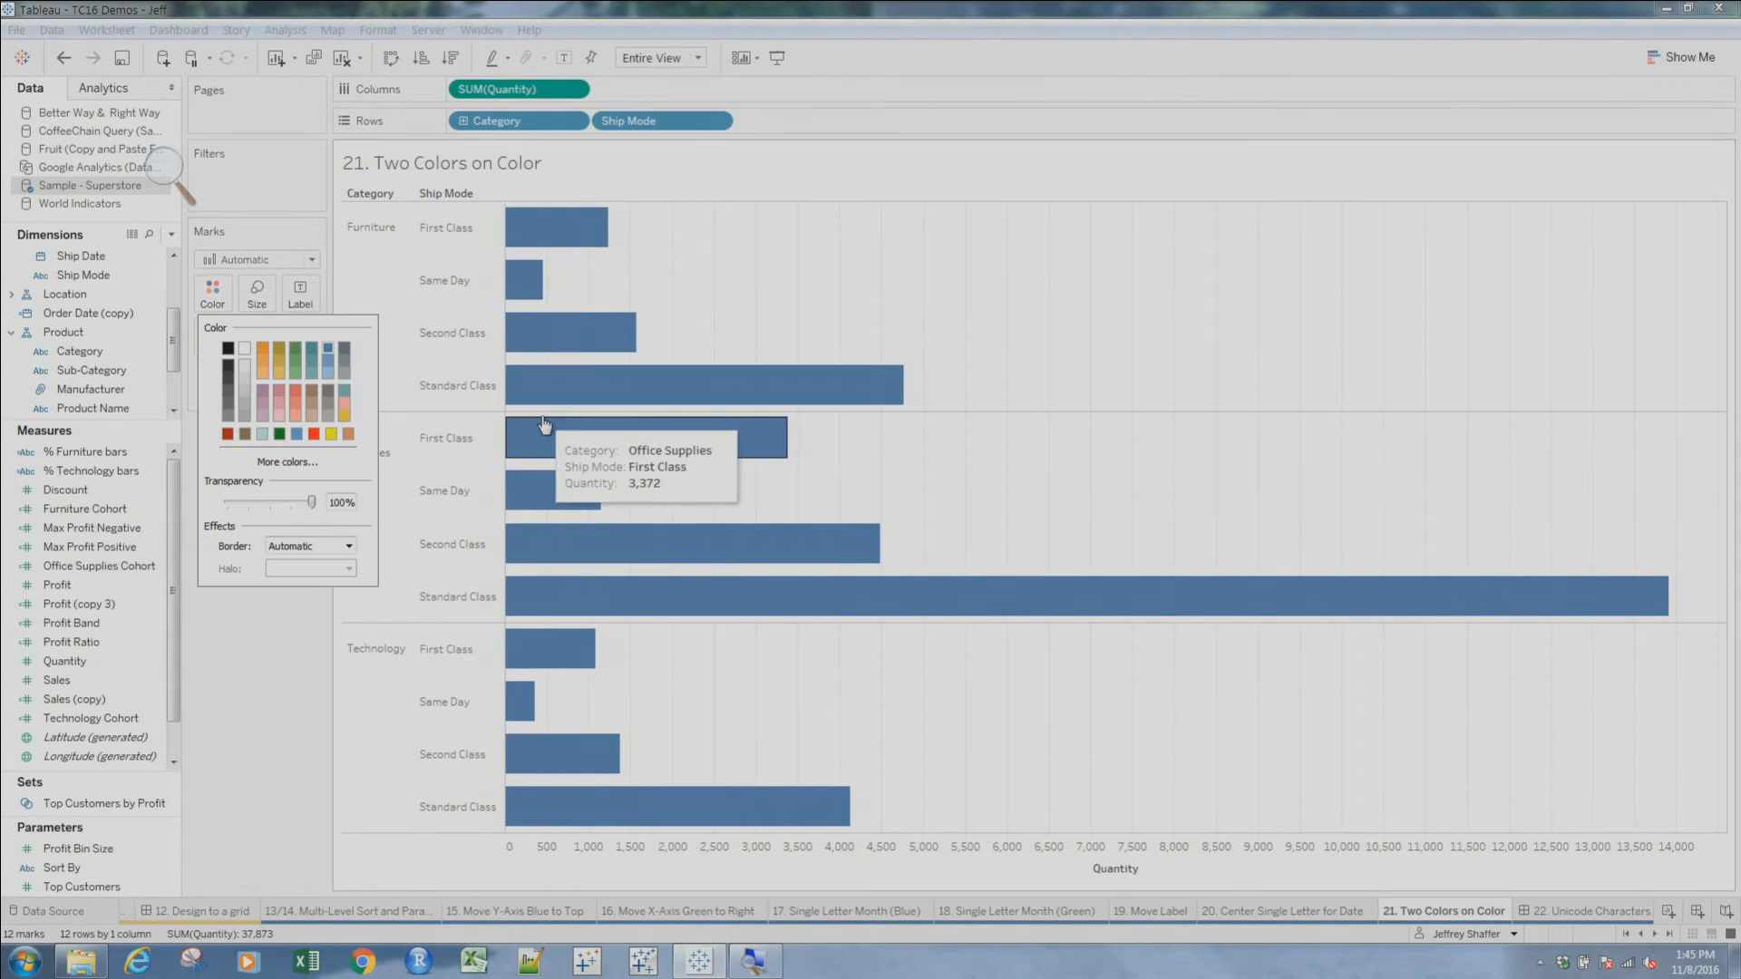
Try again to assign the Ship Mode dimension to Color on the marks
click(698, 311)
drag(84, 281, 202, 303)
click(207, 304)
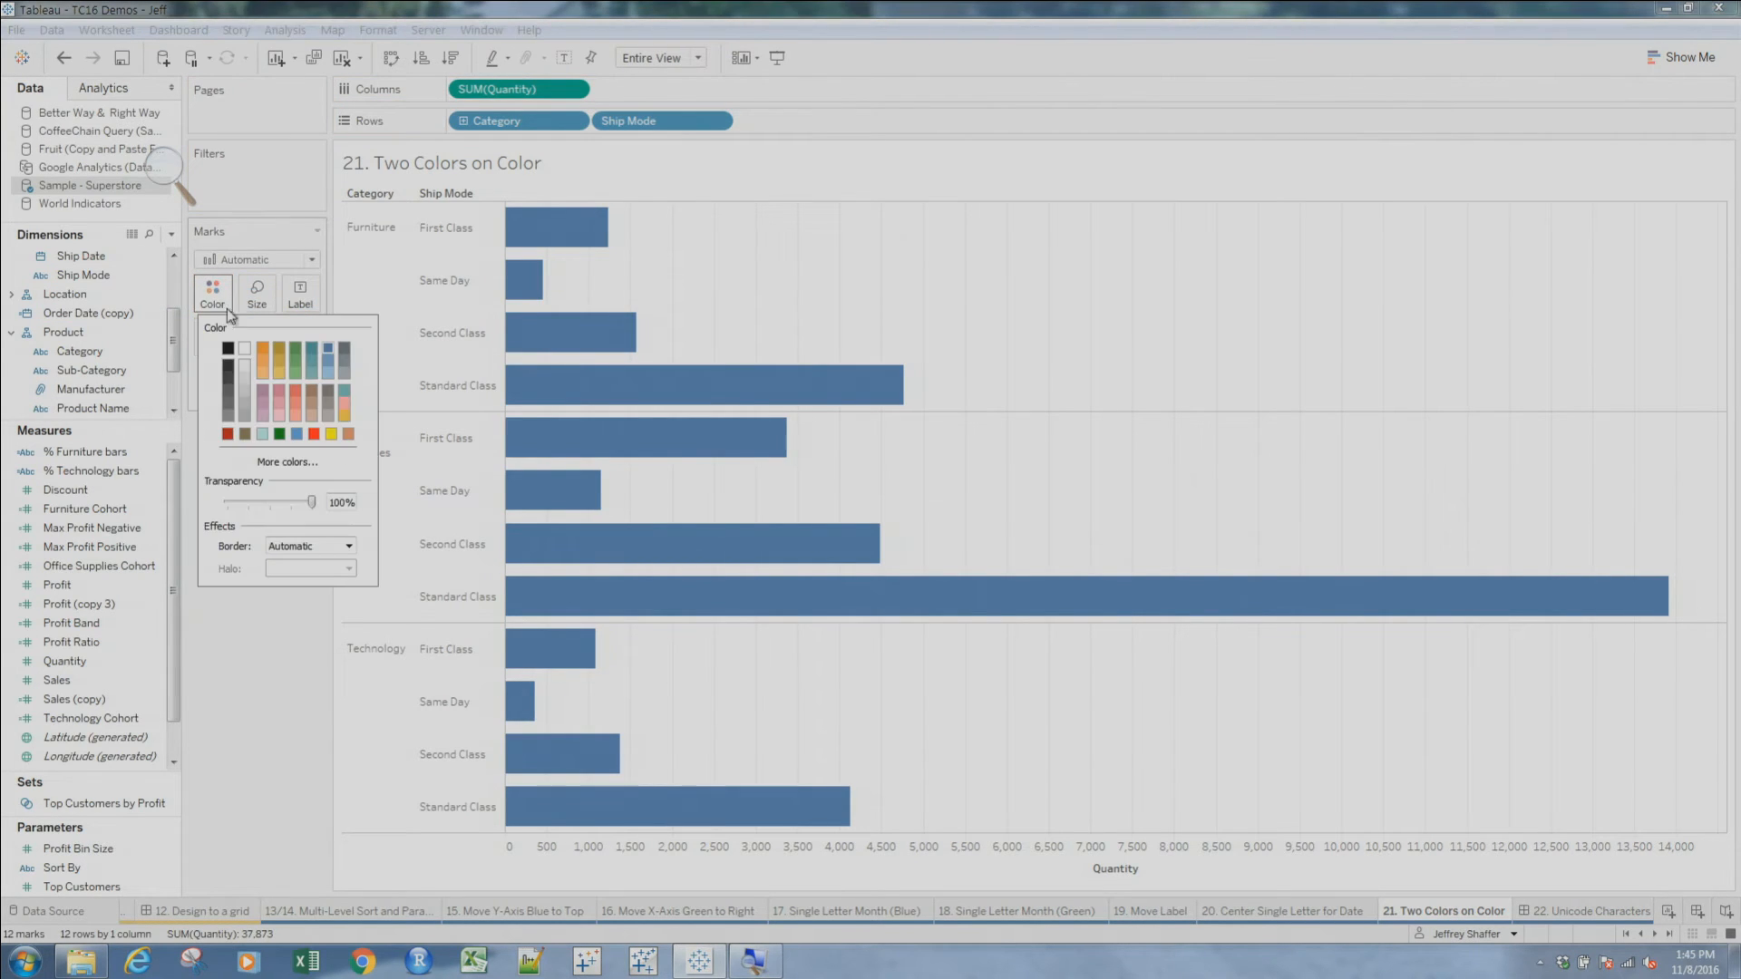
Bring up the screen Magnifier's controls and close the Magnifier
click(150, 153)
click(163, 167)
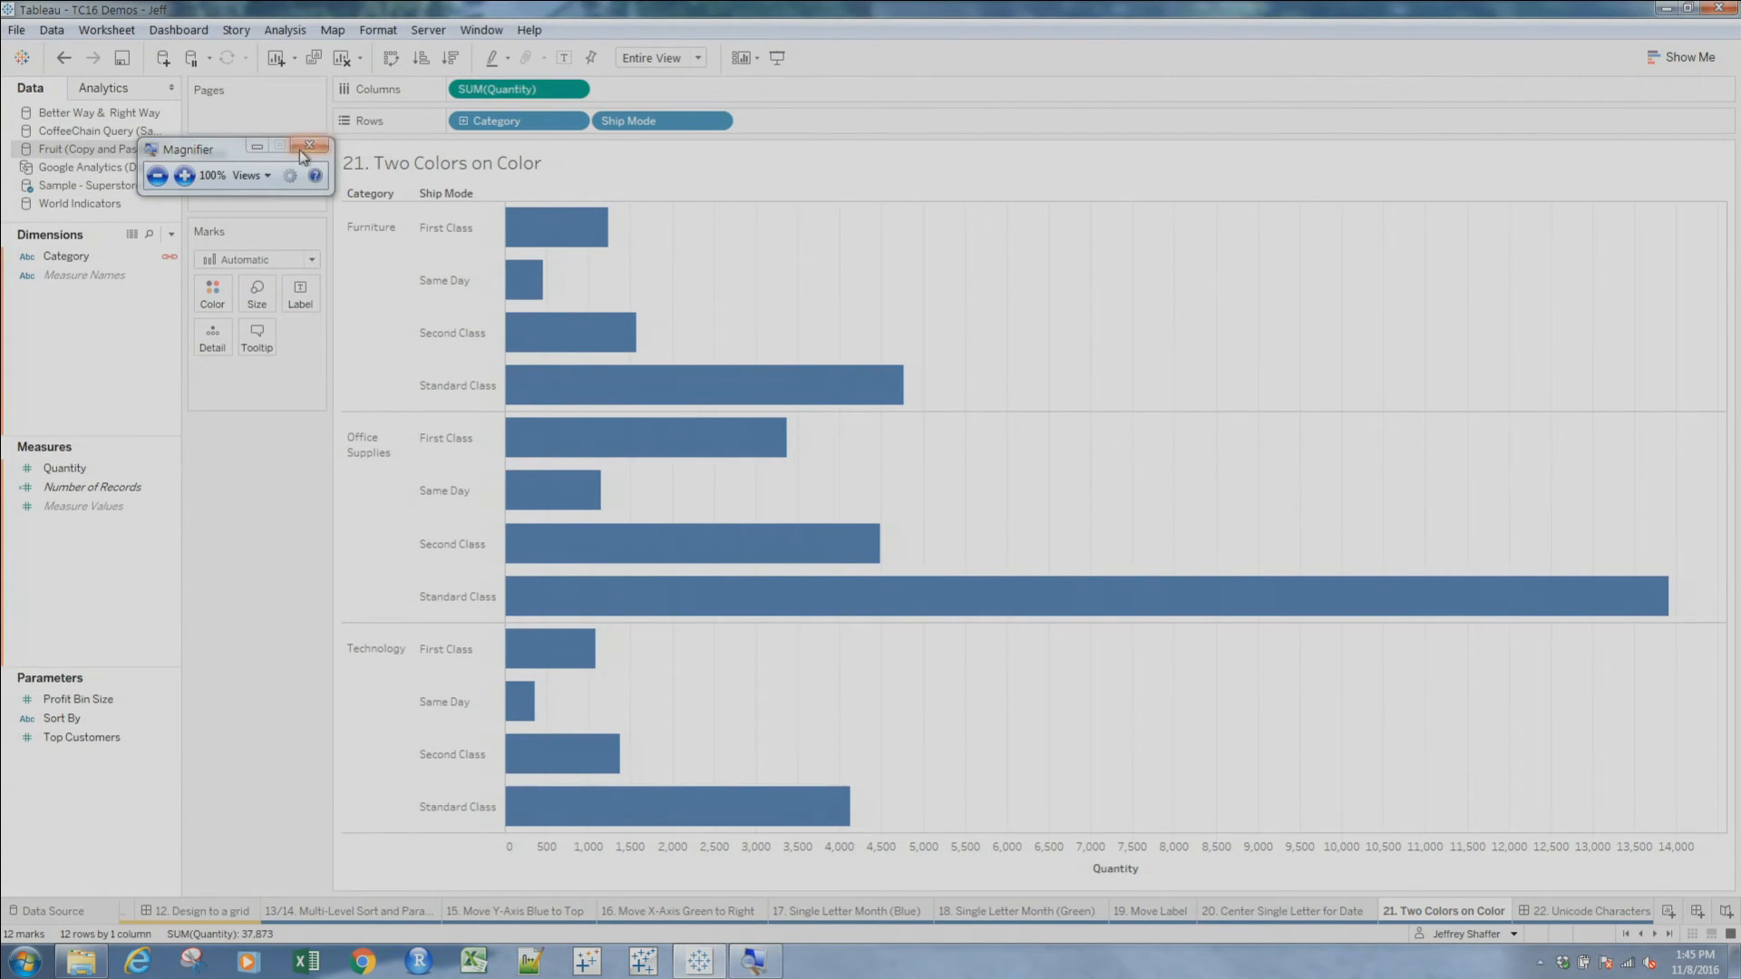
click(317, 149)
Reselect the Sample - Superstore data source and expand the Location dimension group
click(66, 259)
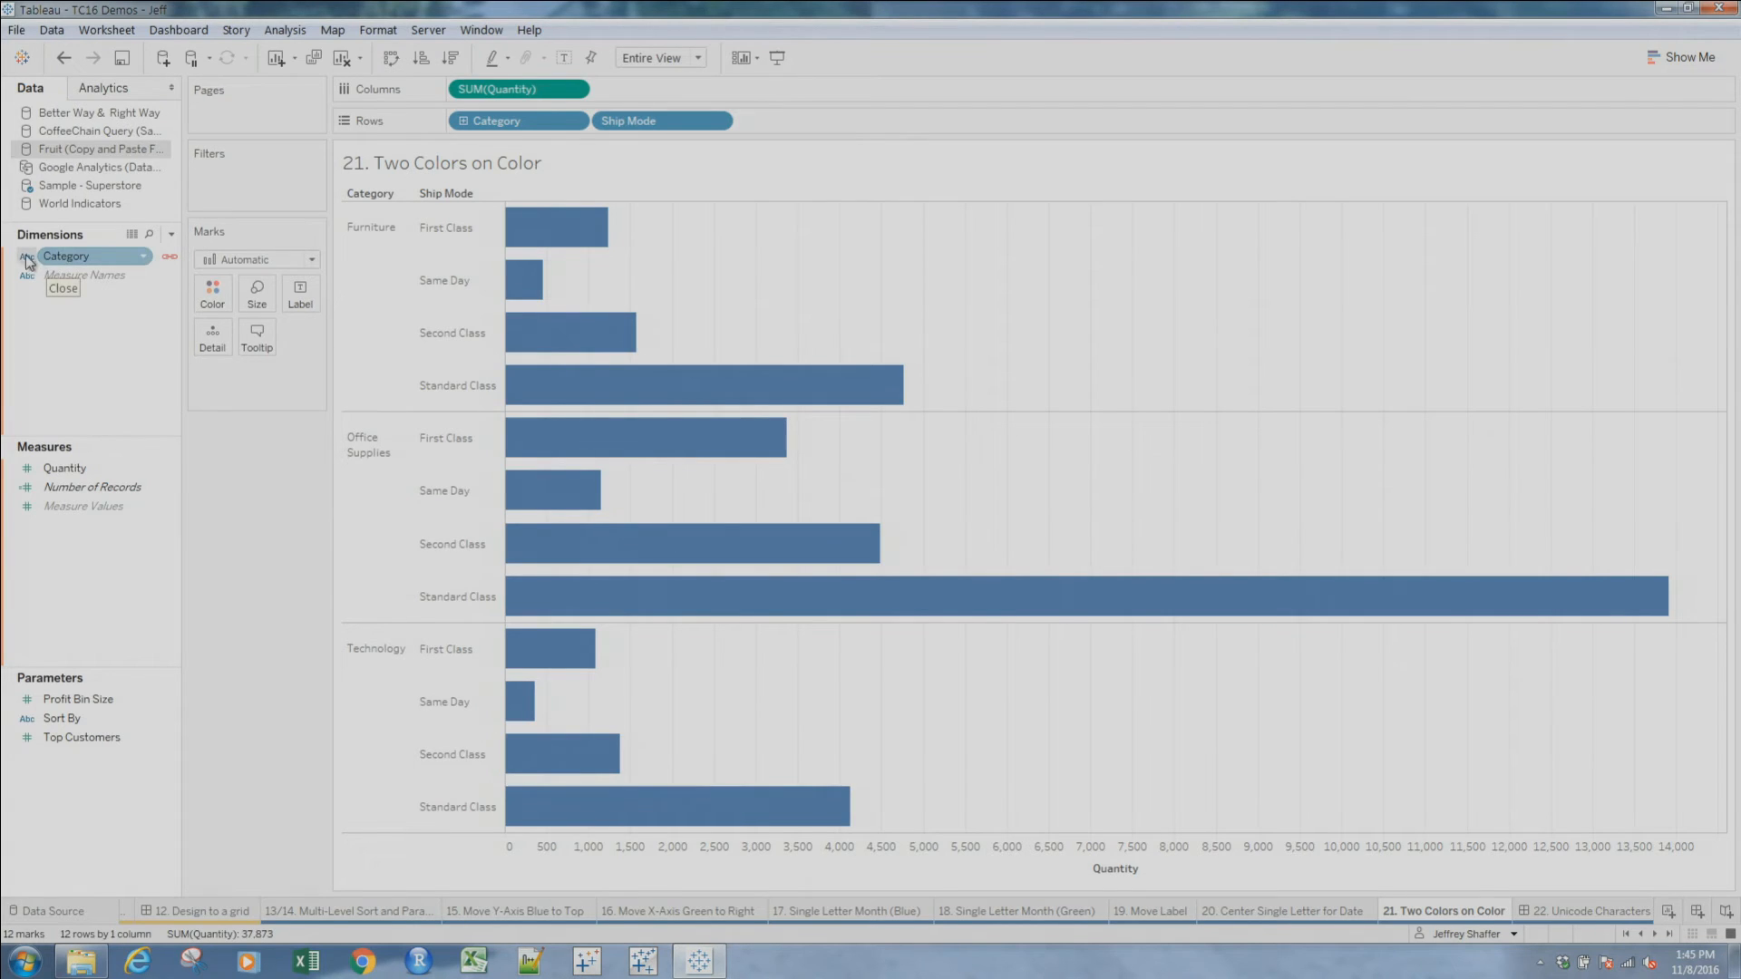
click(82, 187)
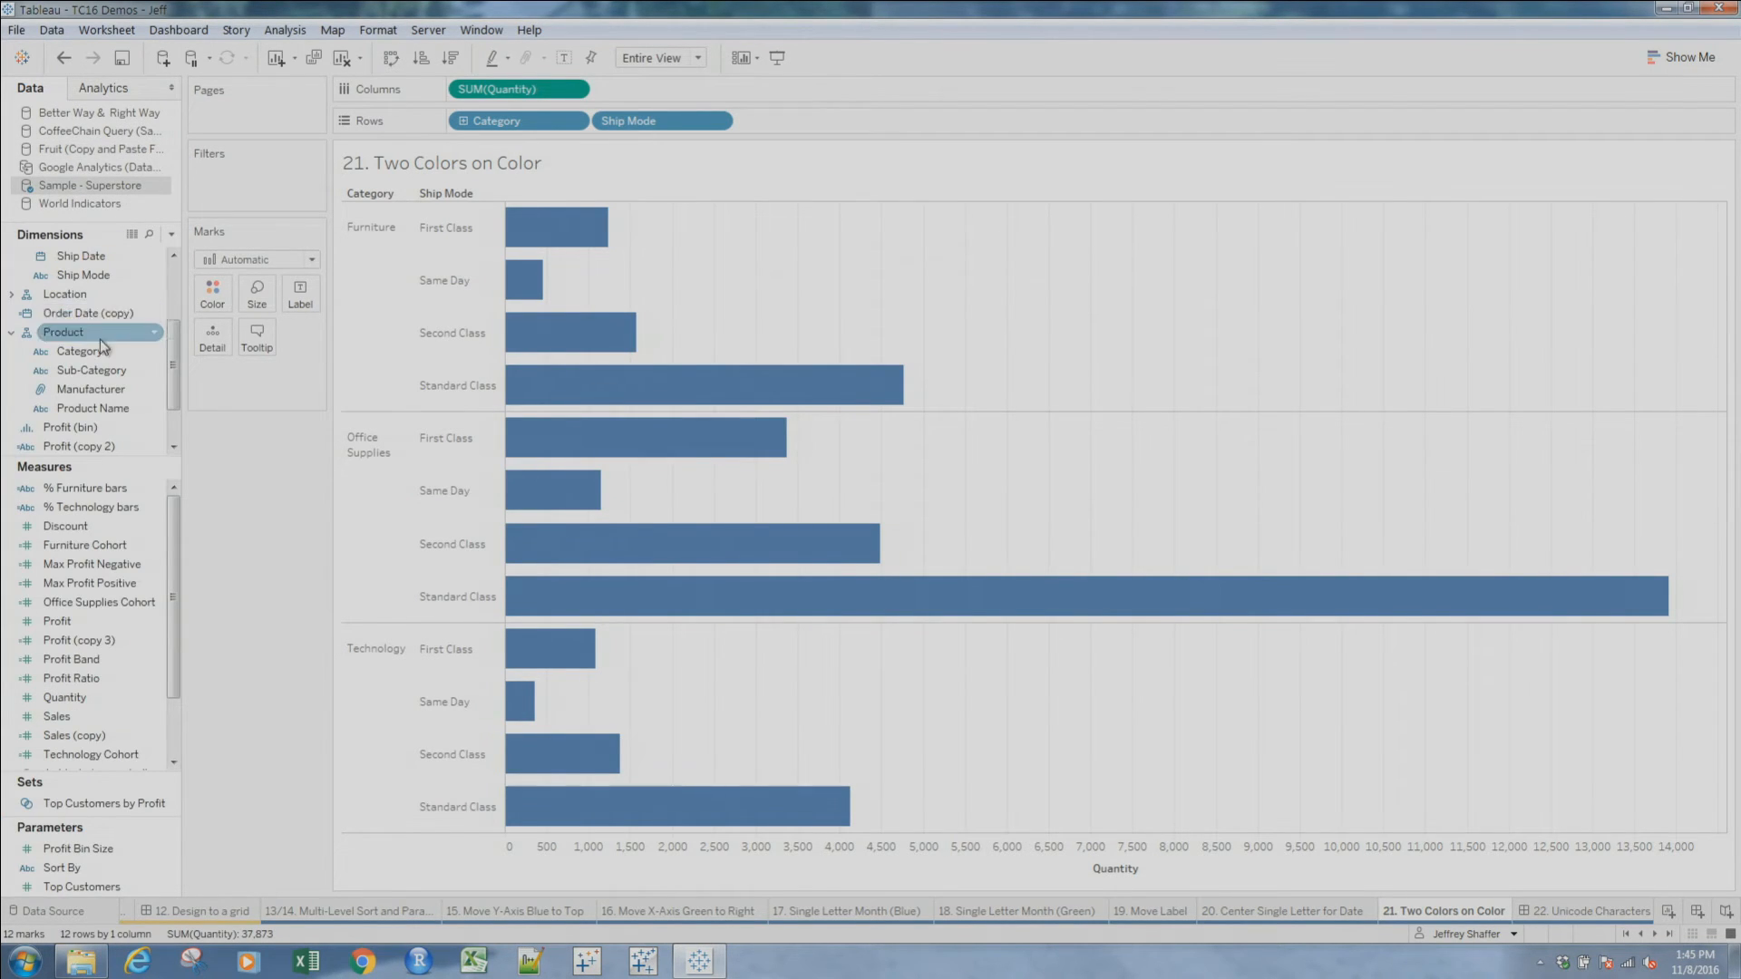
click(65, 296)
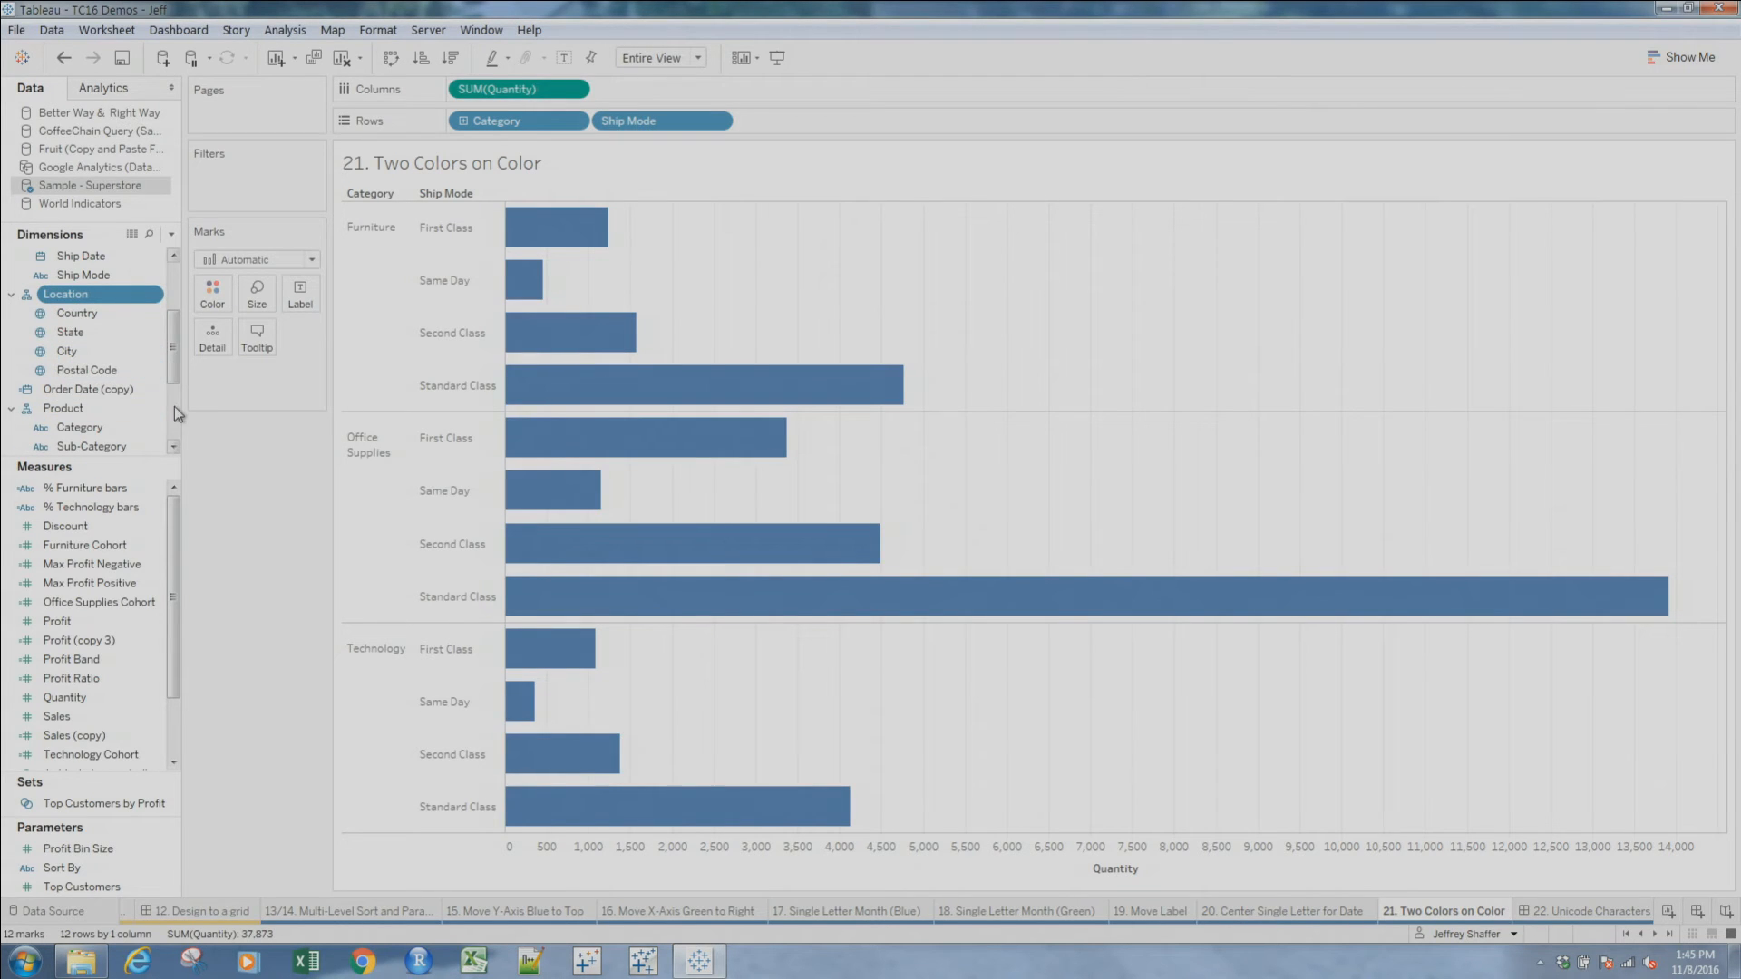
drag(178, 355, 178, 402)
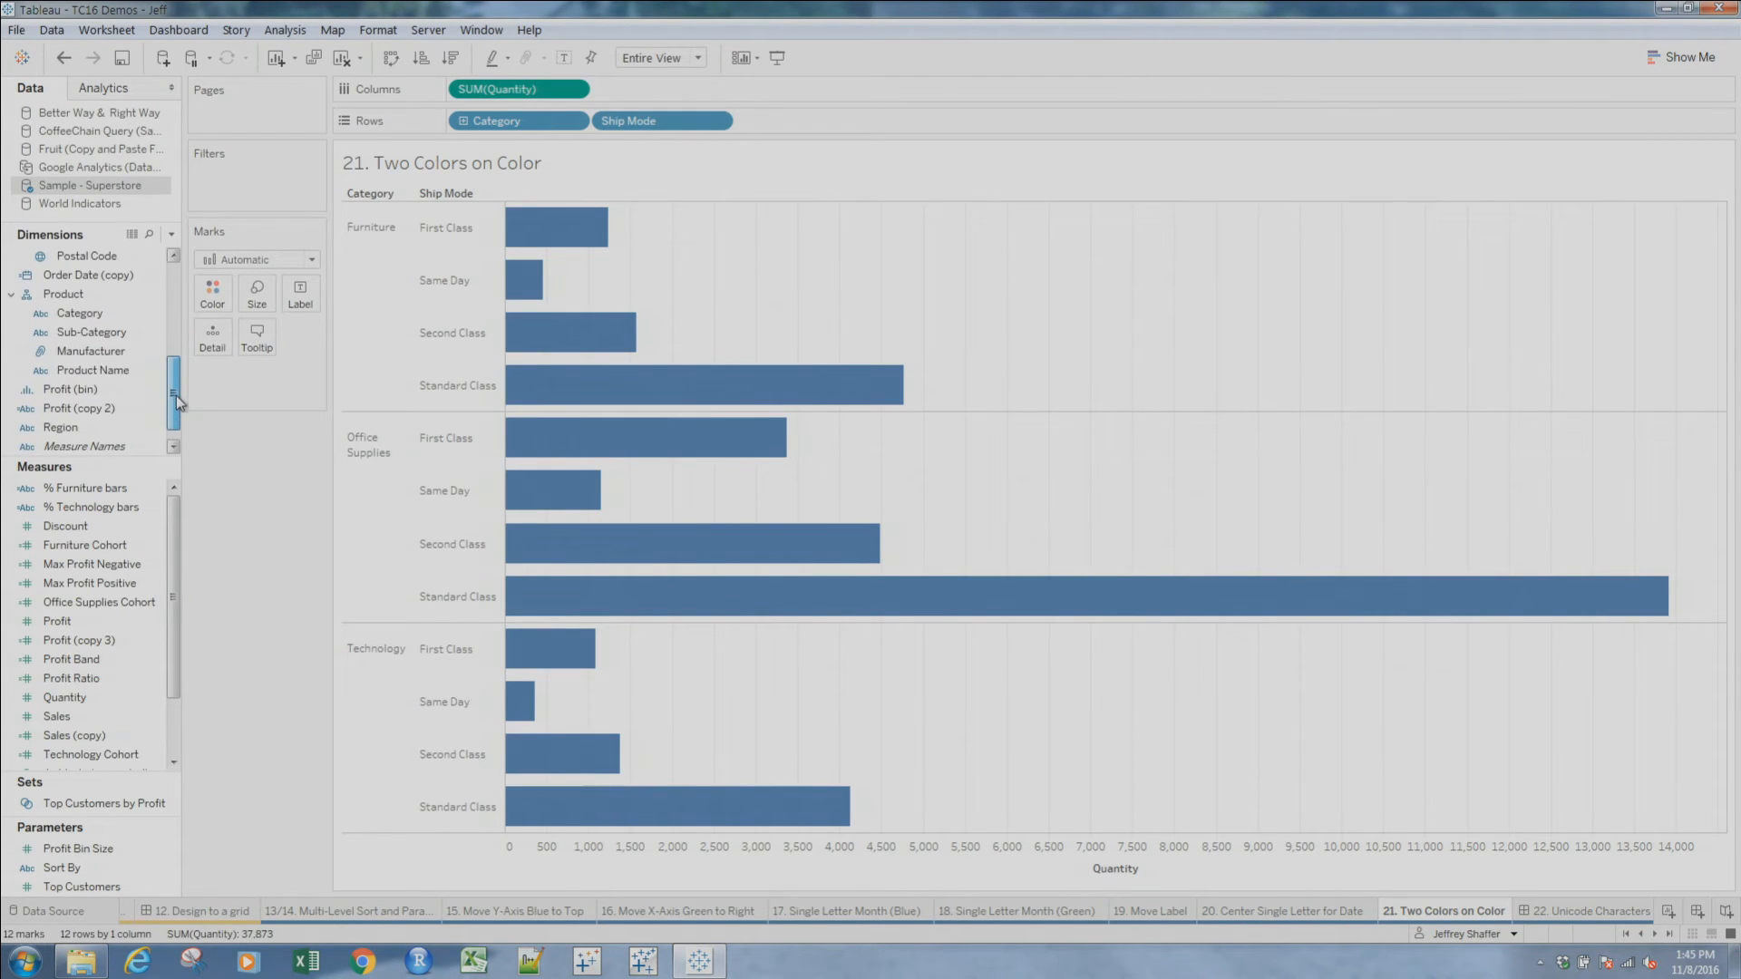
On the 22. Unicode Characters dashboard, open the blue circled 1 text for editing and paste the copied character until four stand in a row
click(1602, 912)
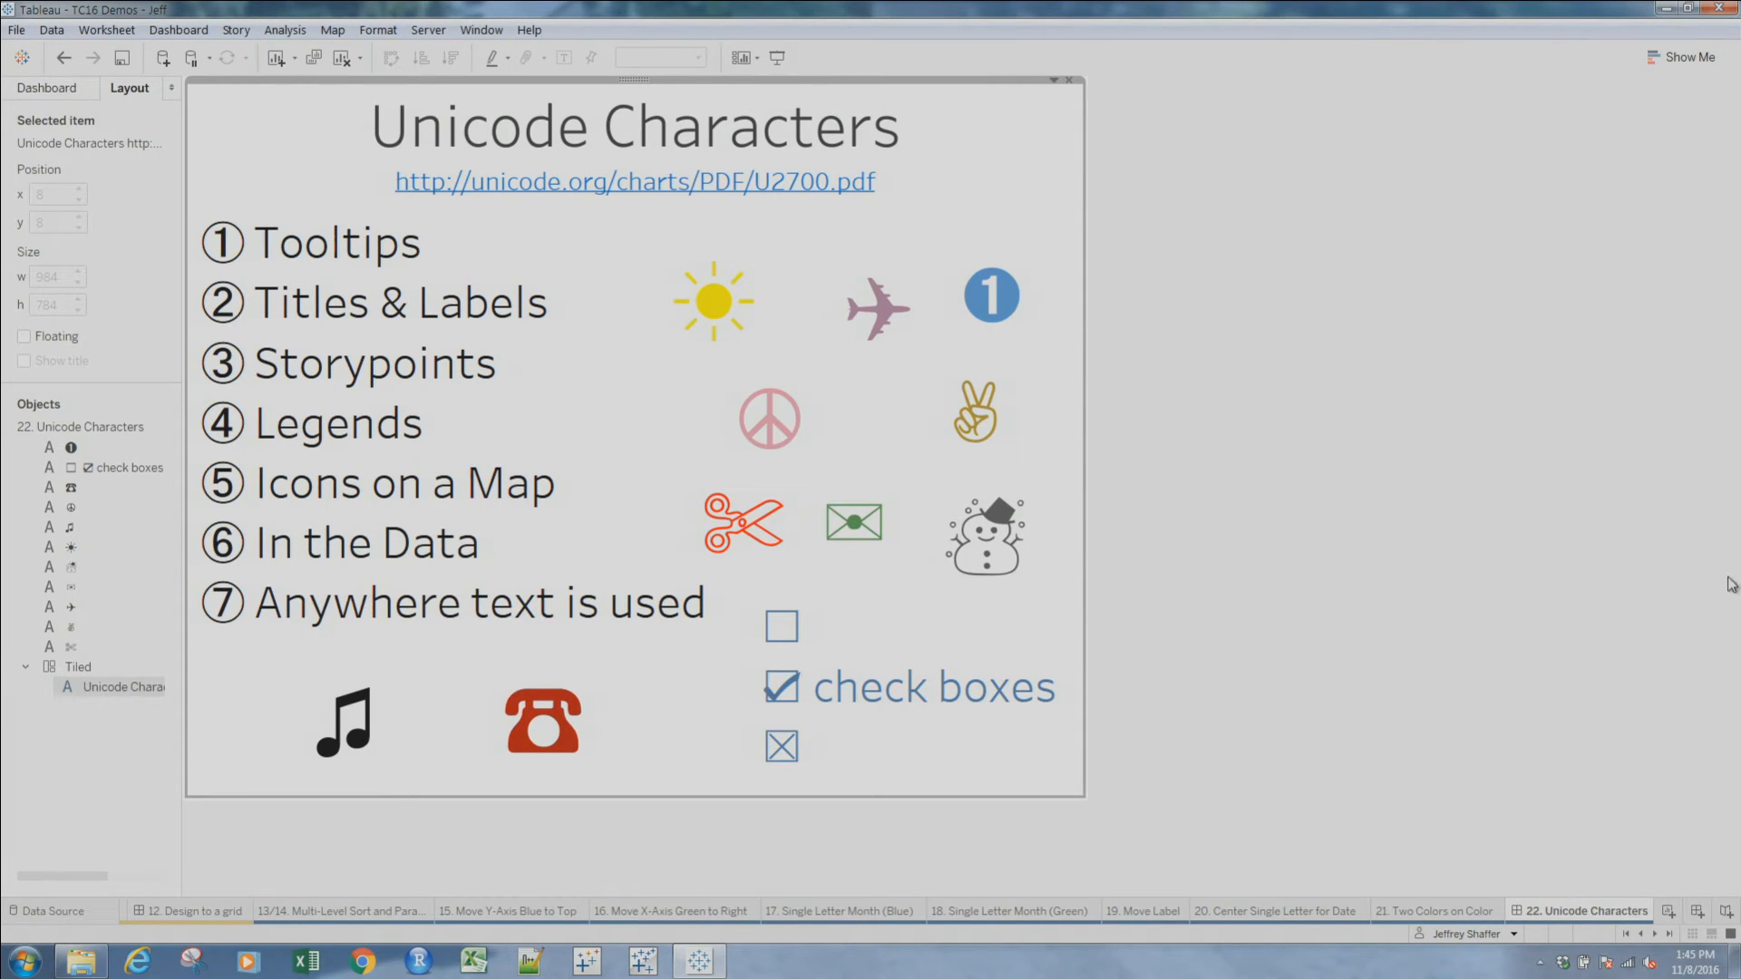
double_click(1004, 311)
drag(713, 444, 628, 394)
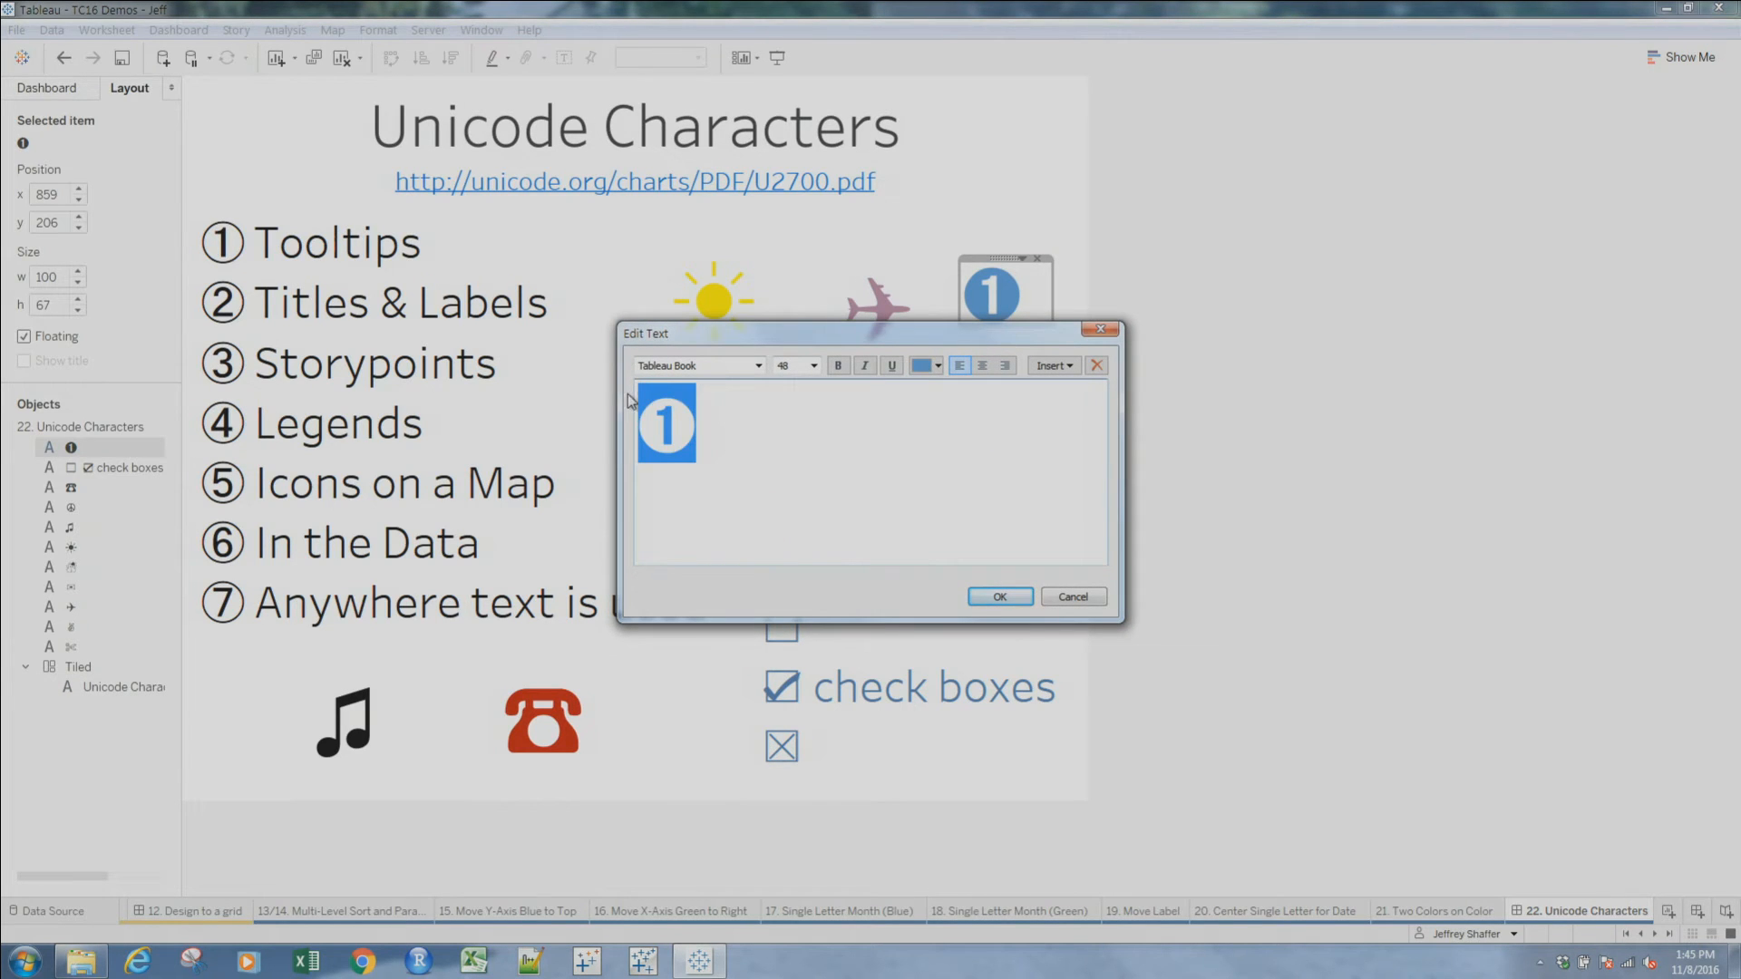
click(707, 411)
key(ctrl+v)
key(ctrl+v)
key(ctrl+v)
key(ctrl+v)
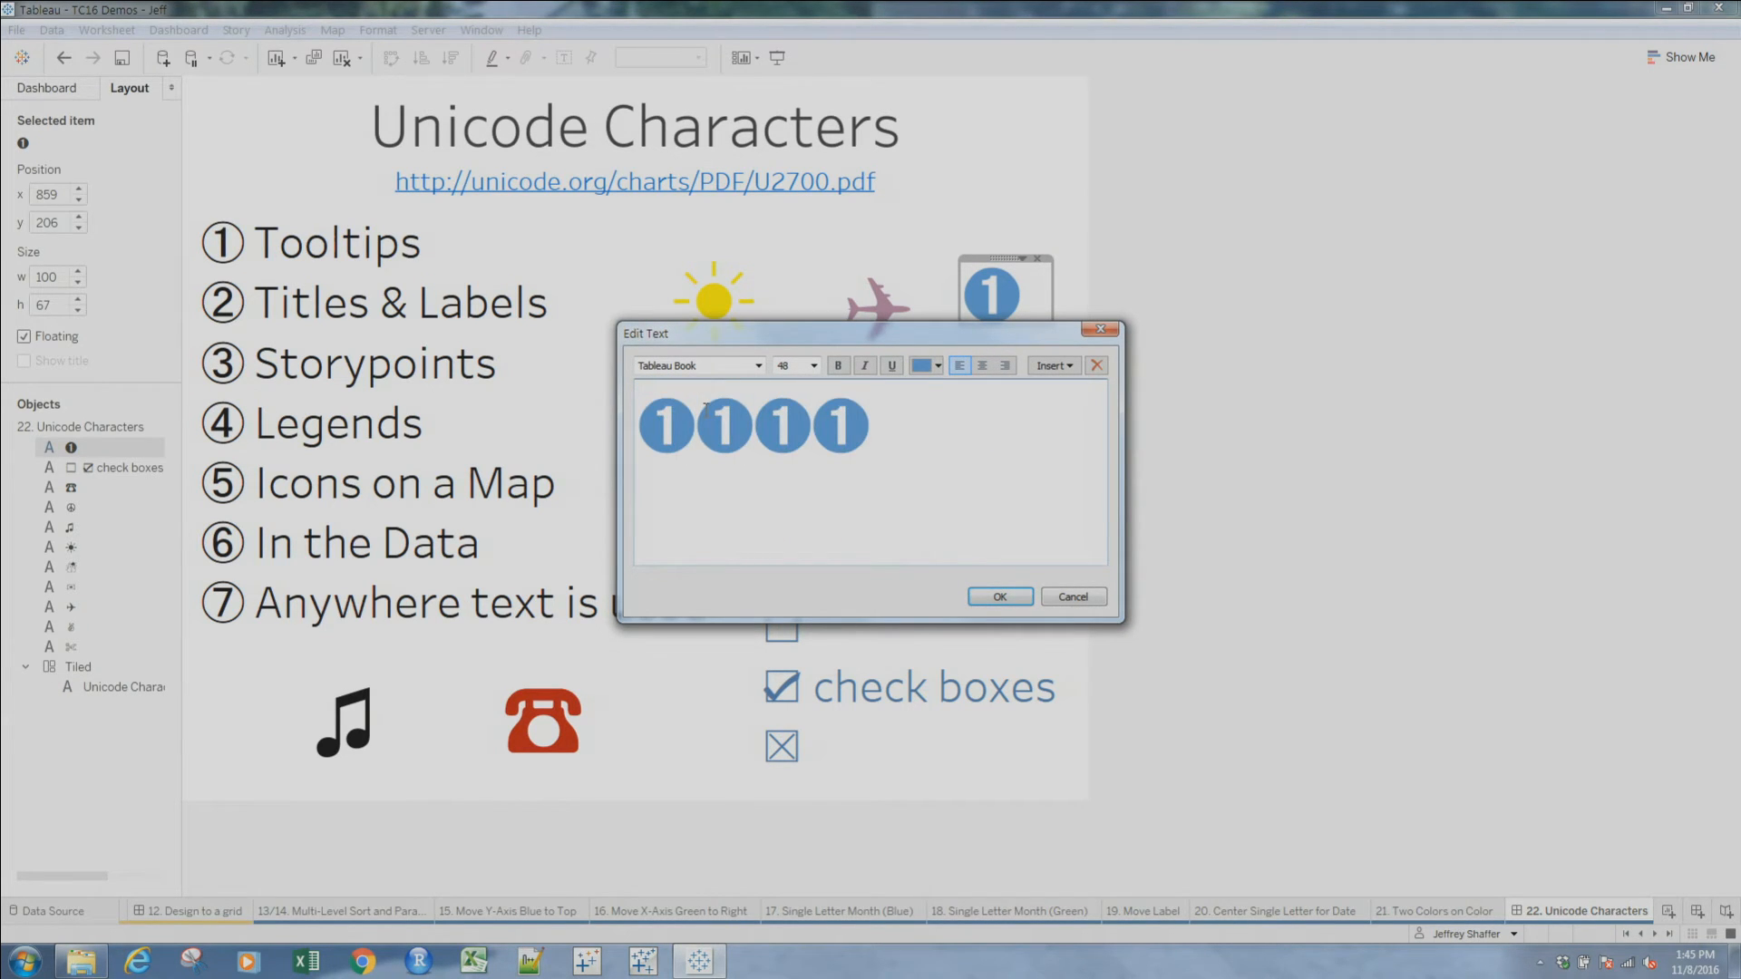
Discard the open text edit and view the Profit Bad, Profit Good and Mother's Day sheets for symbols in titles and names
click(1073, 597)
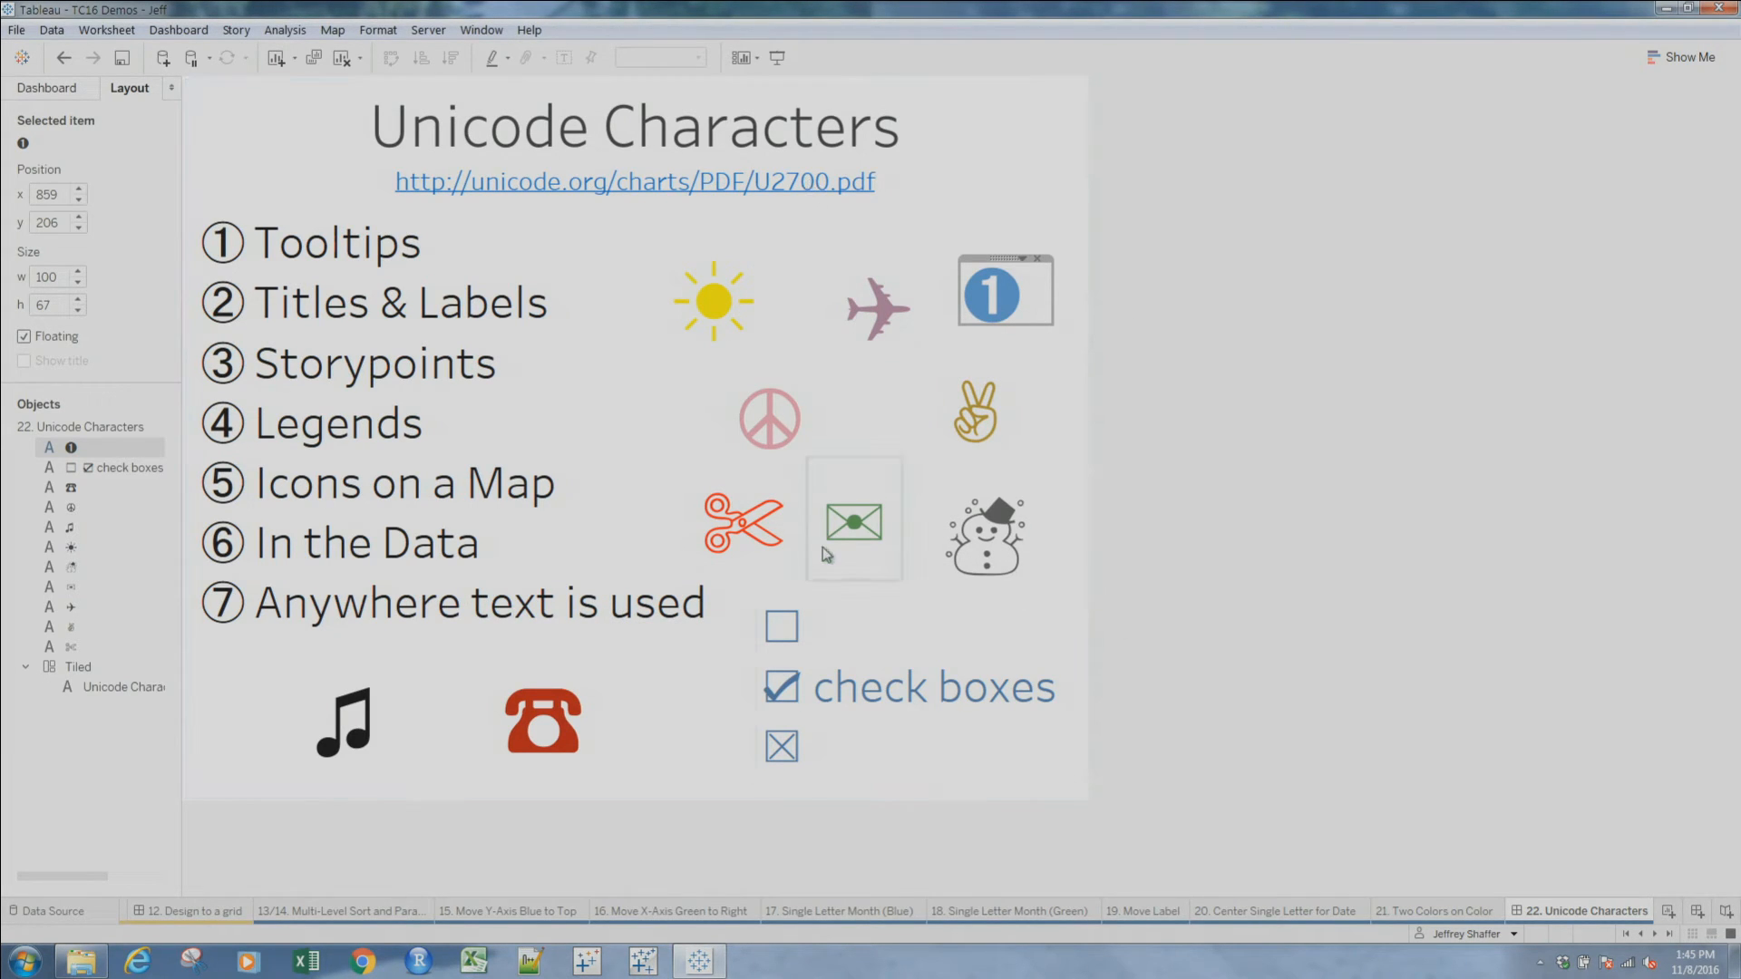
click(1655, 938)
click(1656, 942)
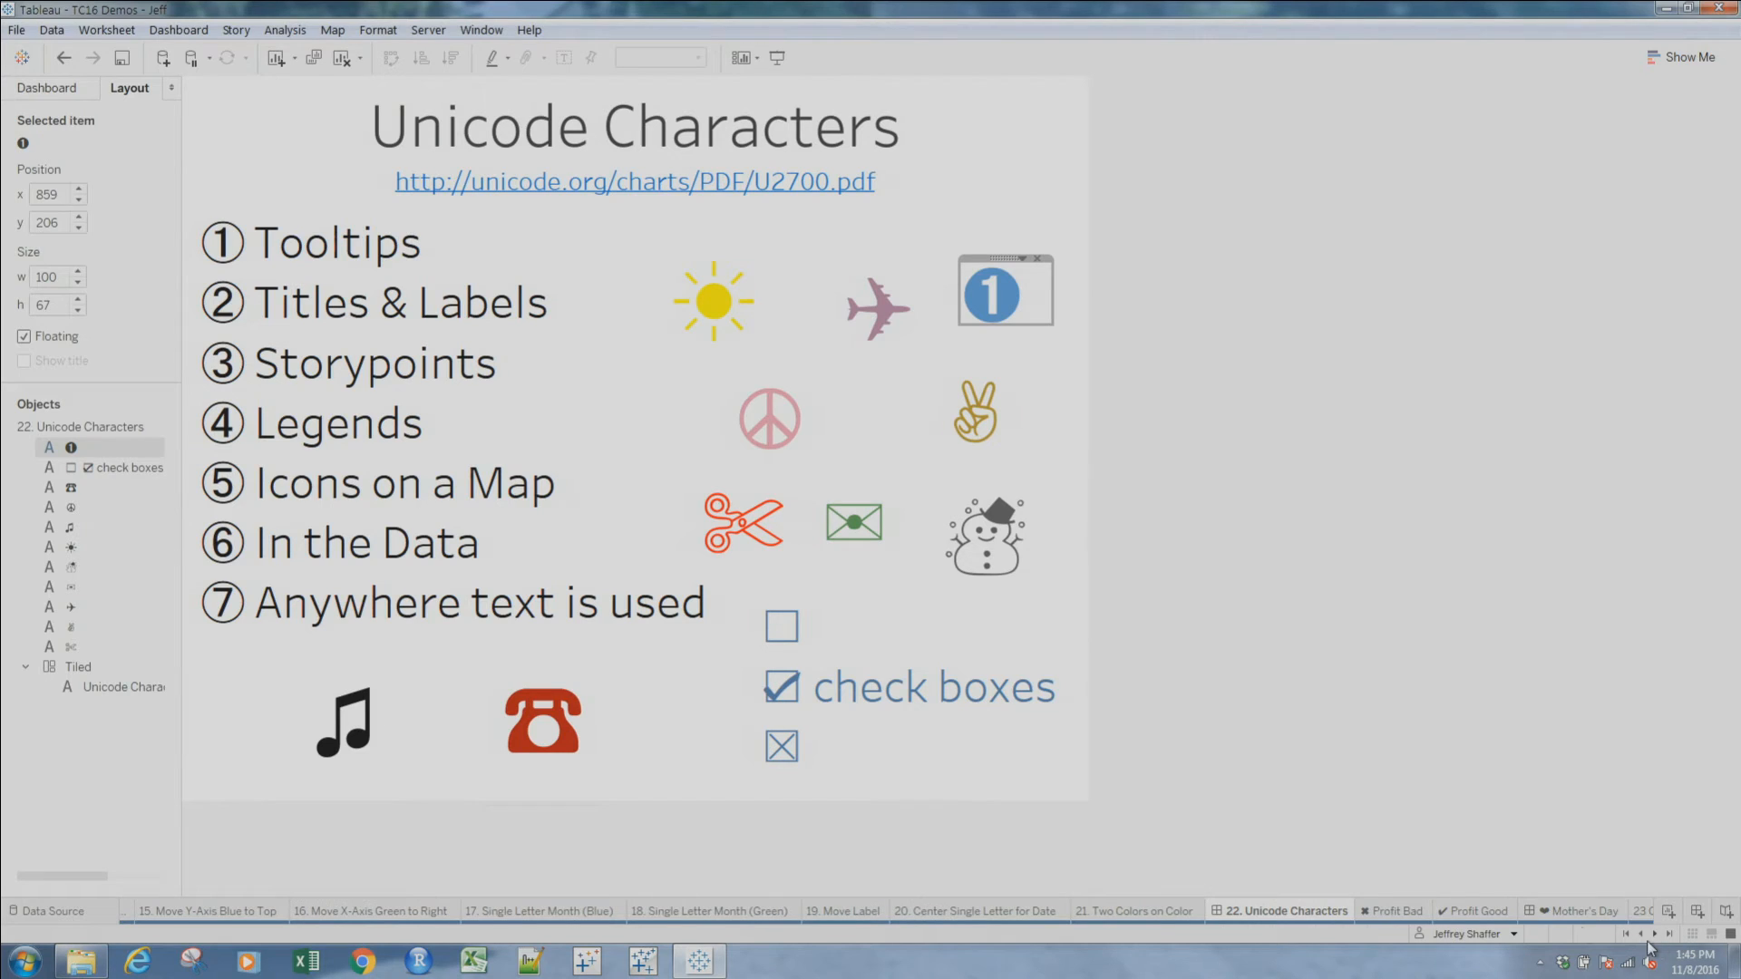
click(1398, 912)
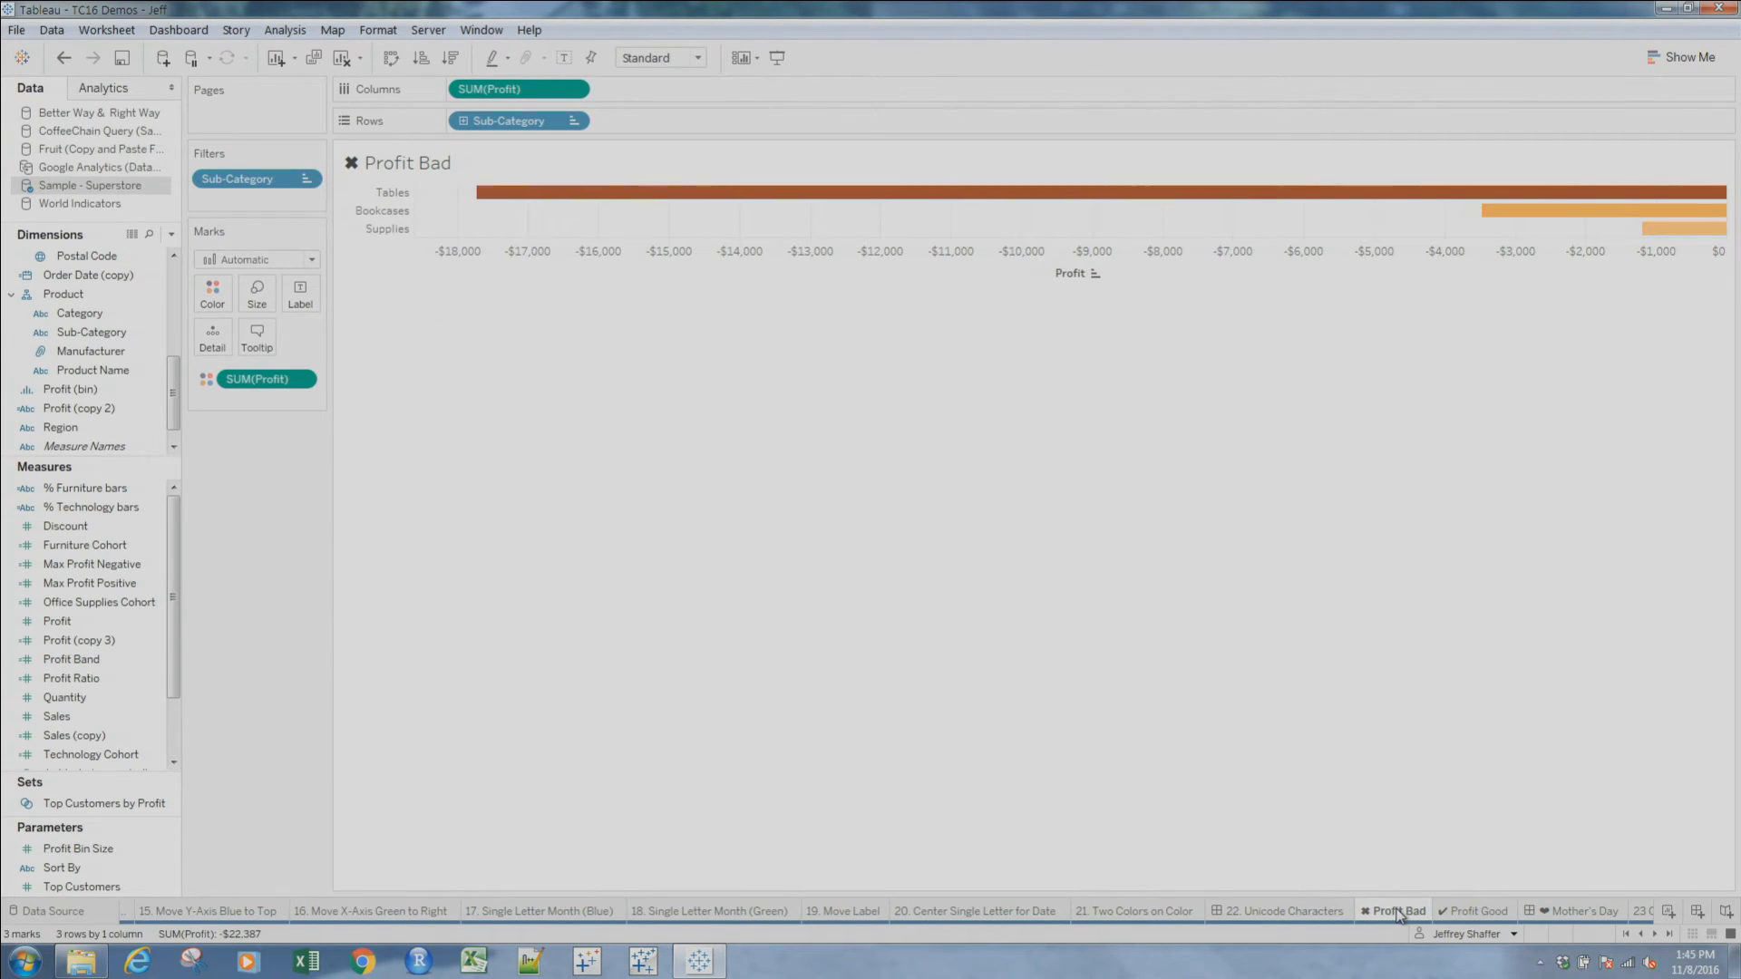
click(1467, 913)
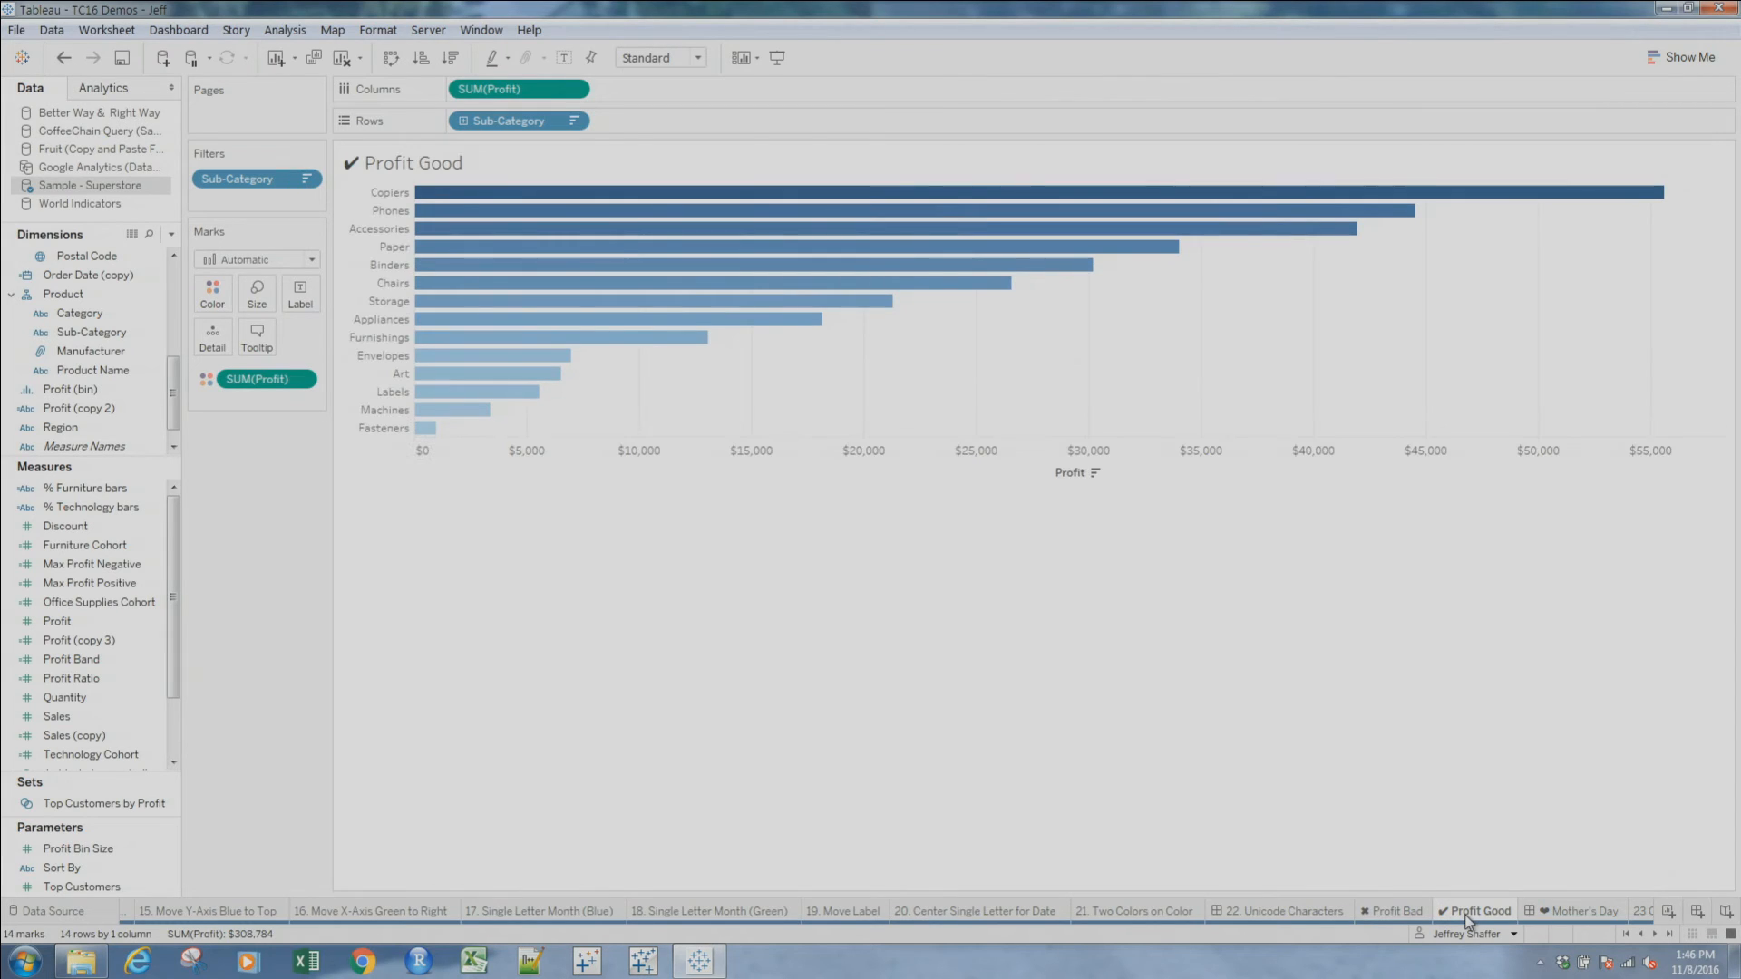
click(1574, 914)
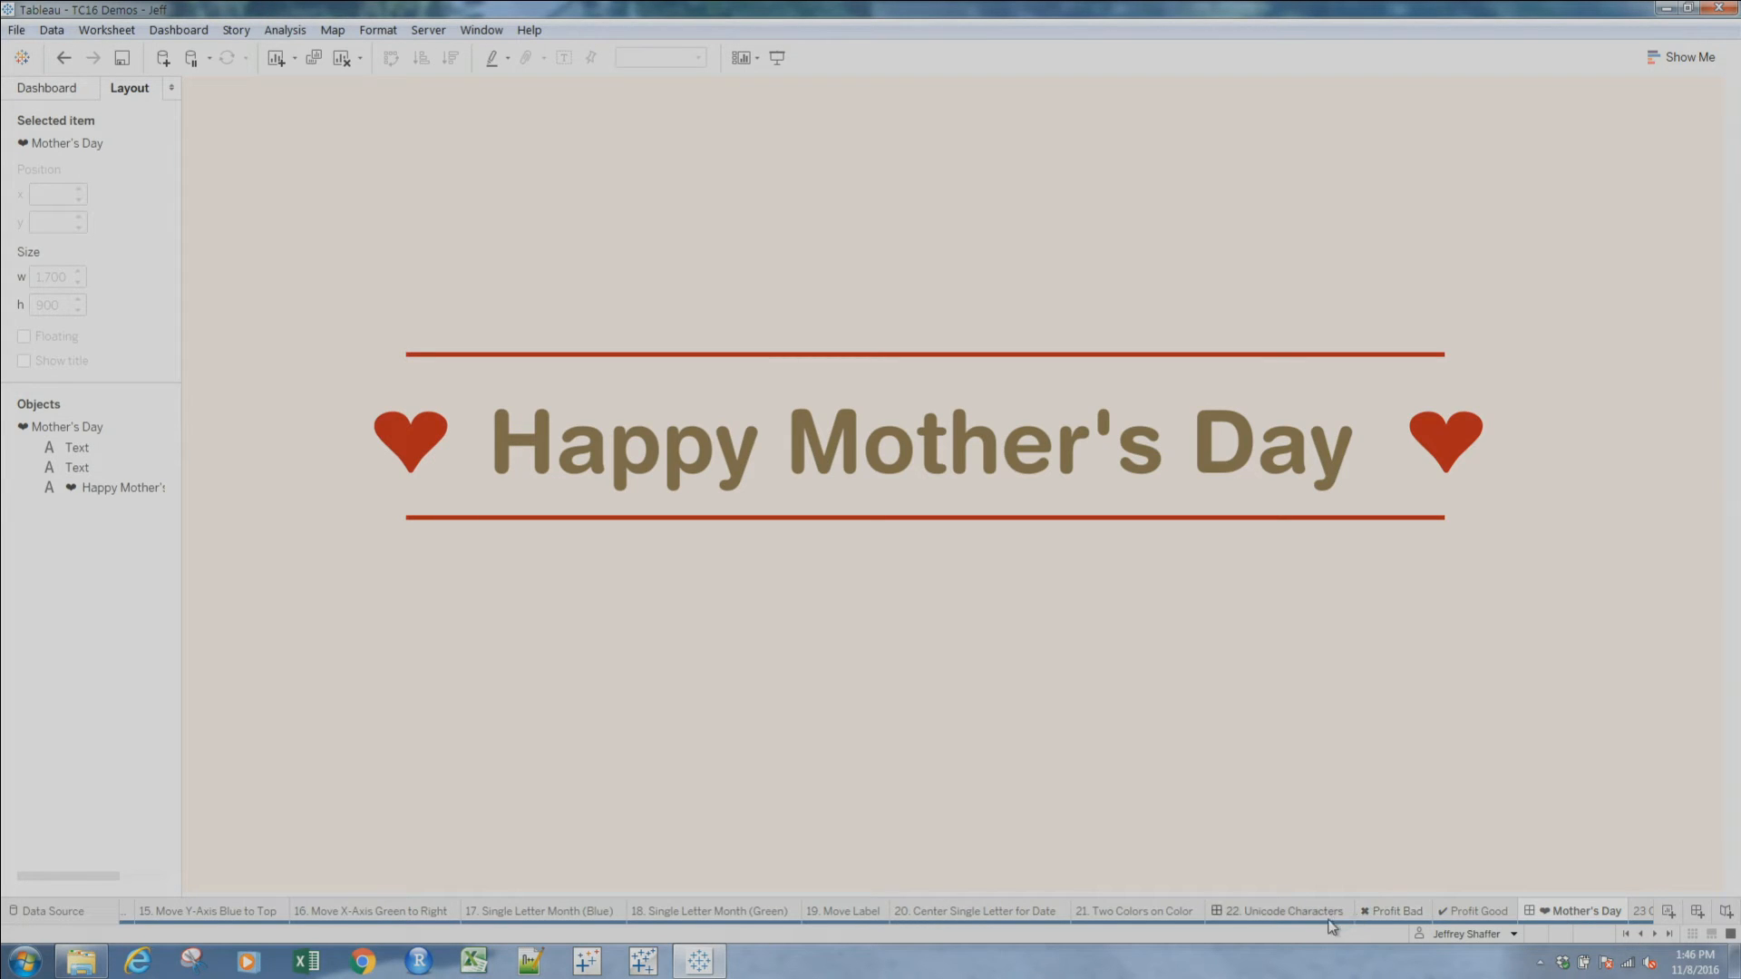
Copy the circled number 1 symbol from its text object on the 22. Unicode Characters dashboard, leaving the text unedited
click(1300, 915)
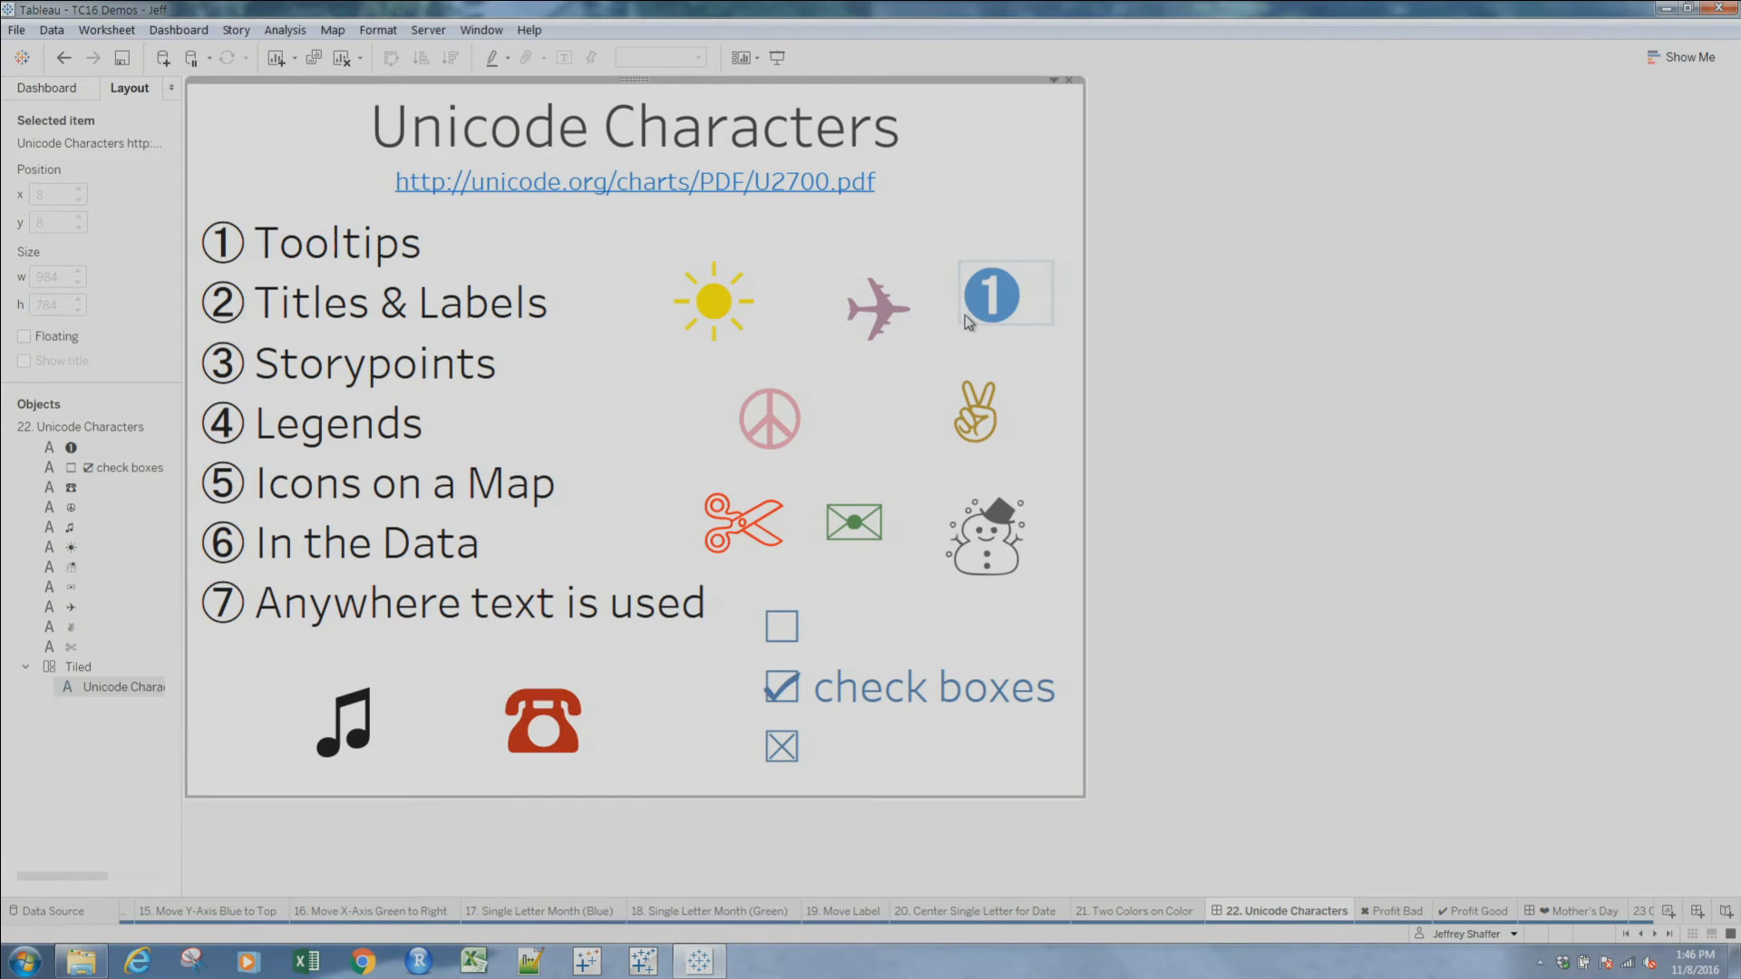
double_click(993, 298)
drag(711, 396, 624, 405)
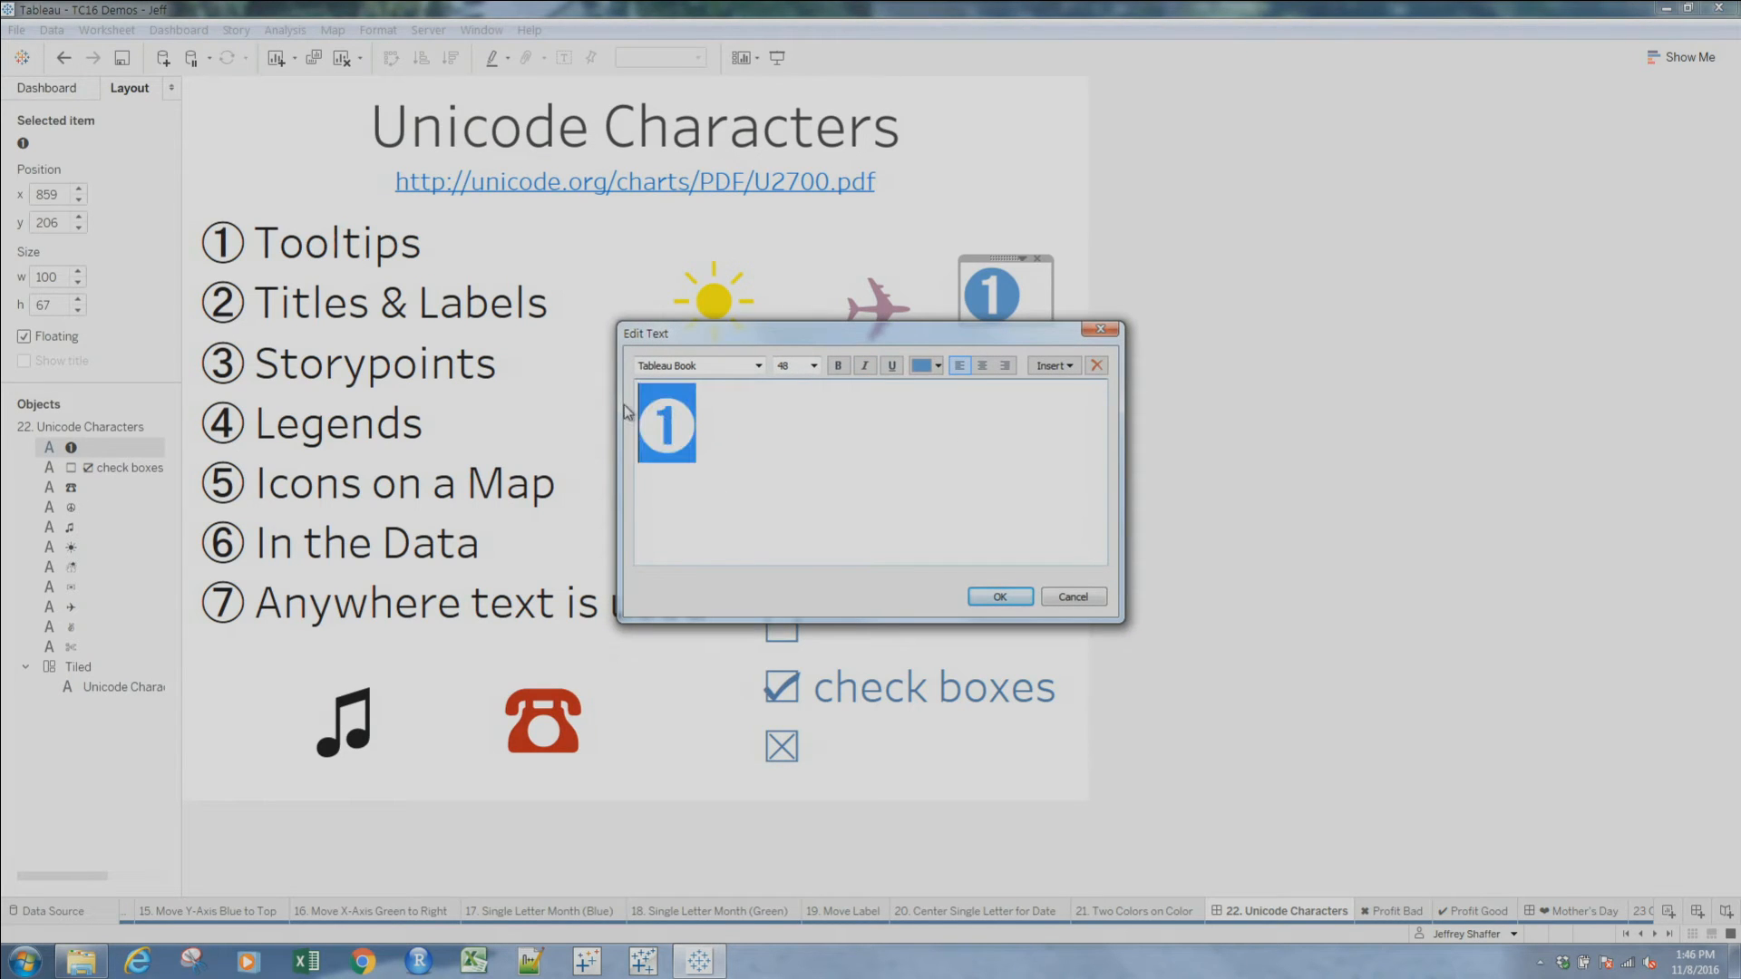
click(1052, 600)
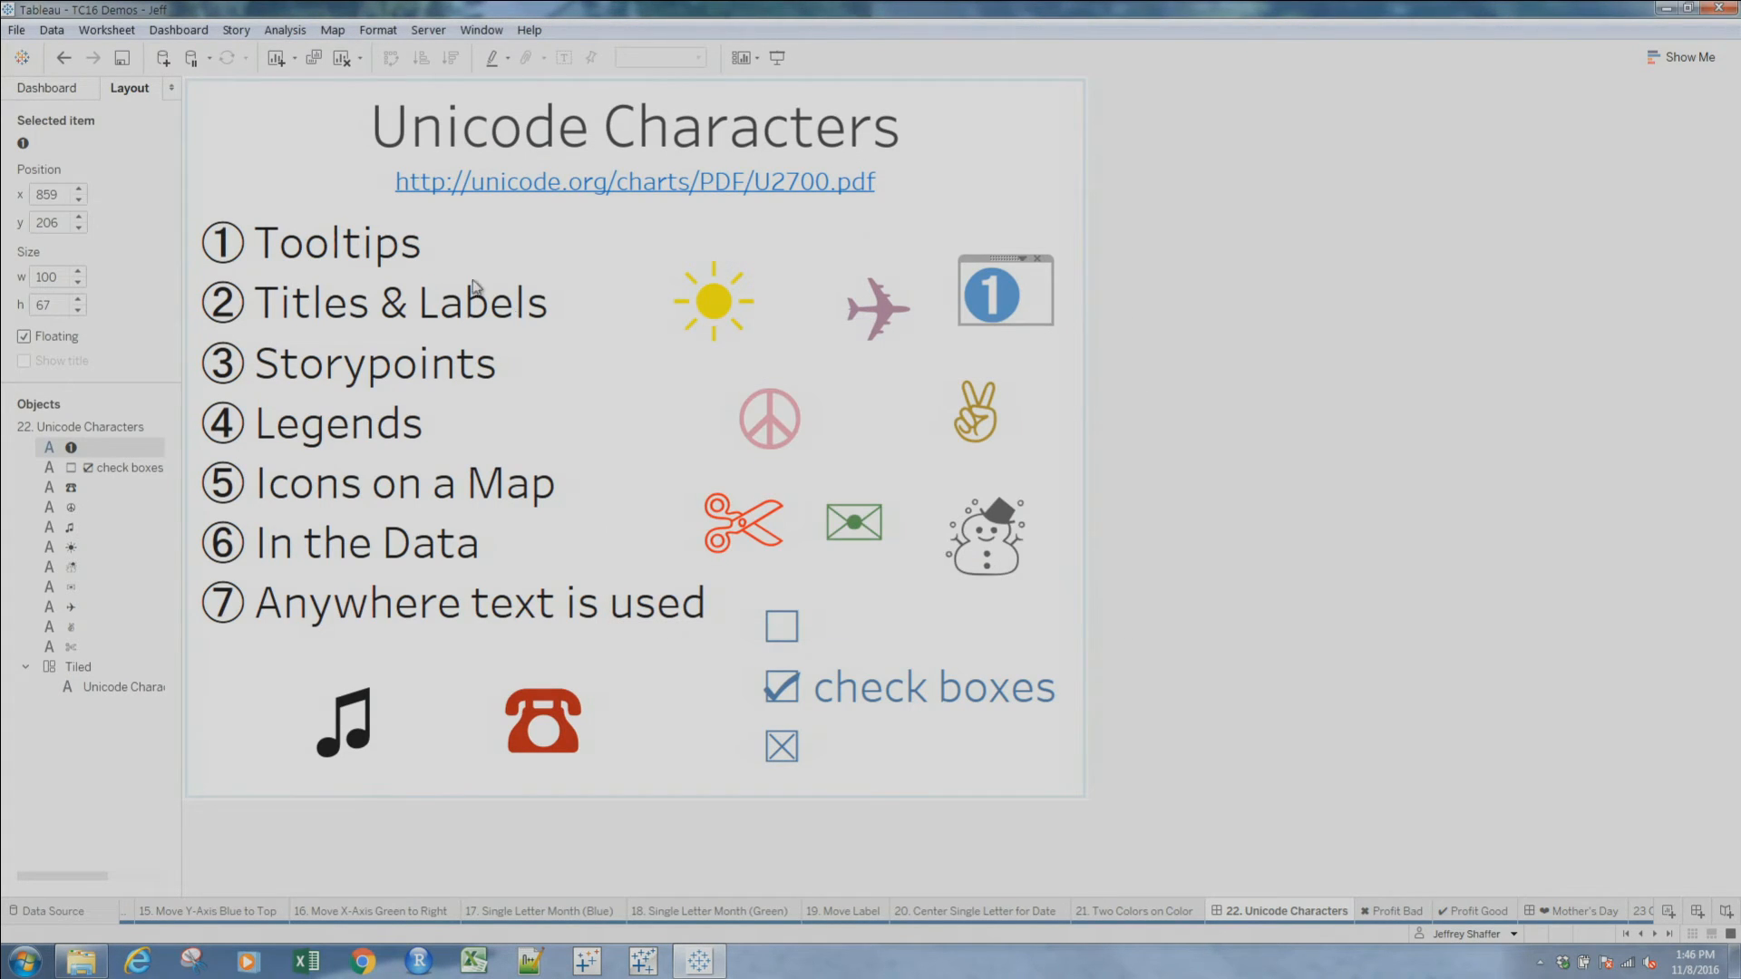
On sheet 15. Move Y-Axis Blue to Top, rename the Furniture Cohort measure by pasting the circled 1 symbol before its name
click(79, 87)
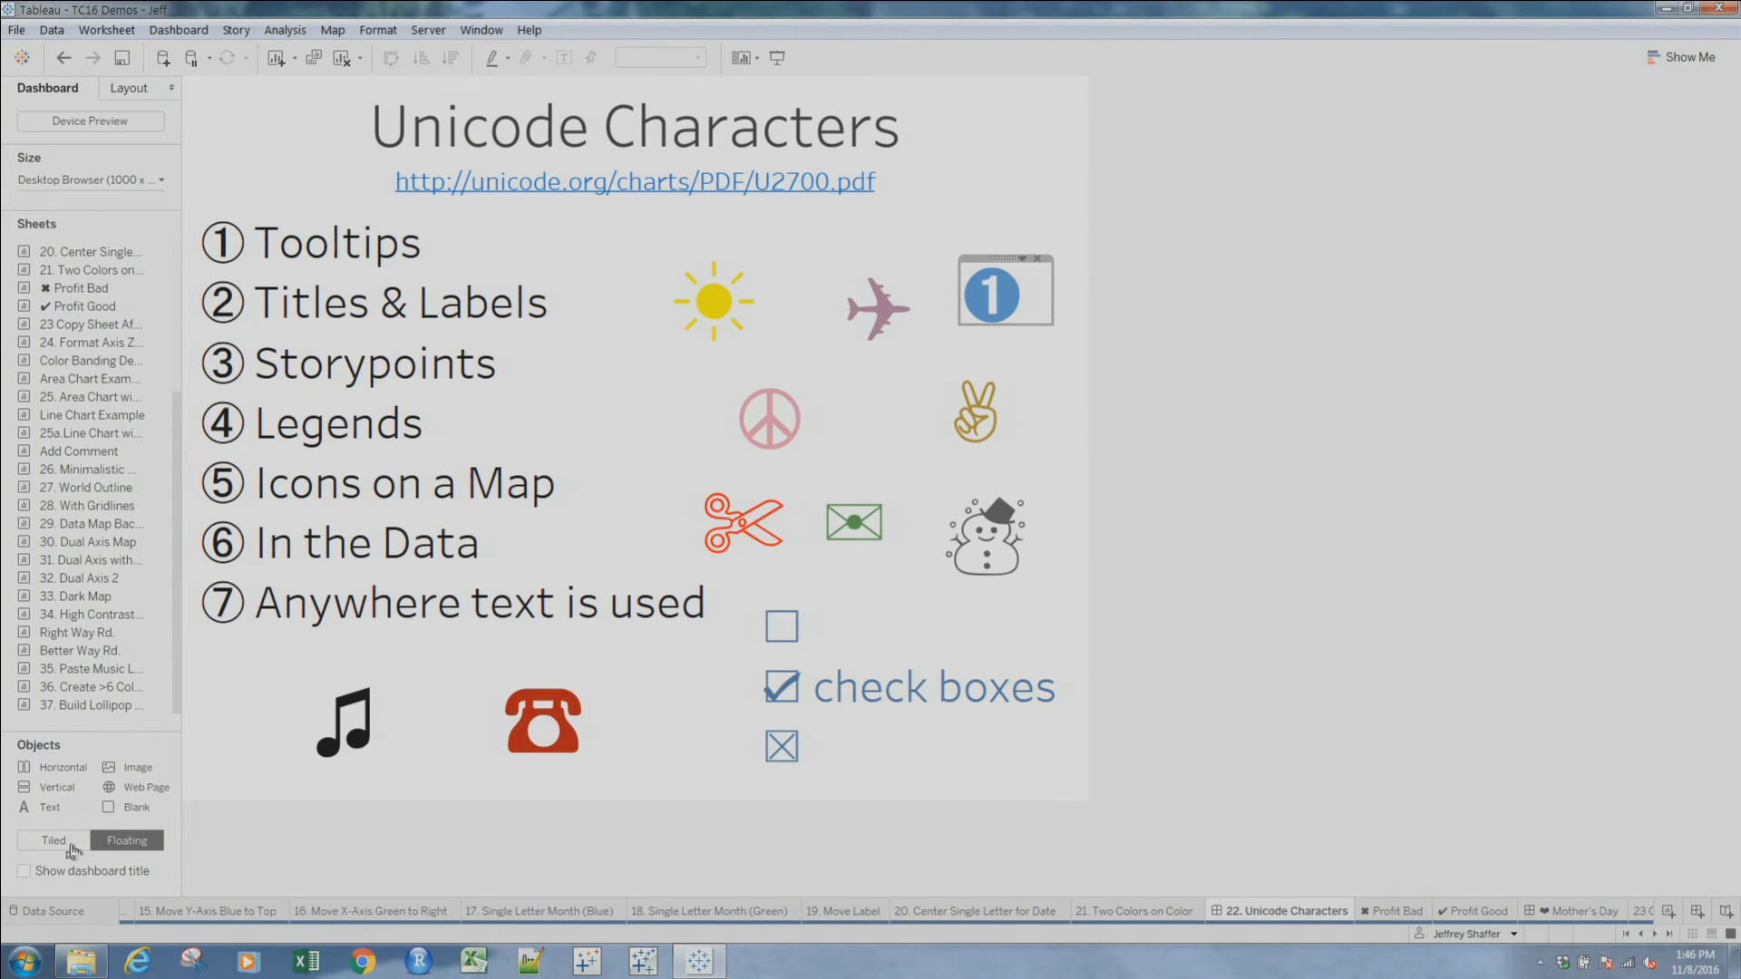
click(214, 917)
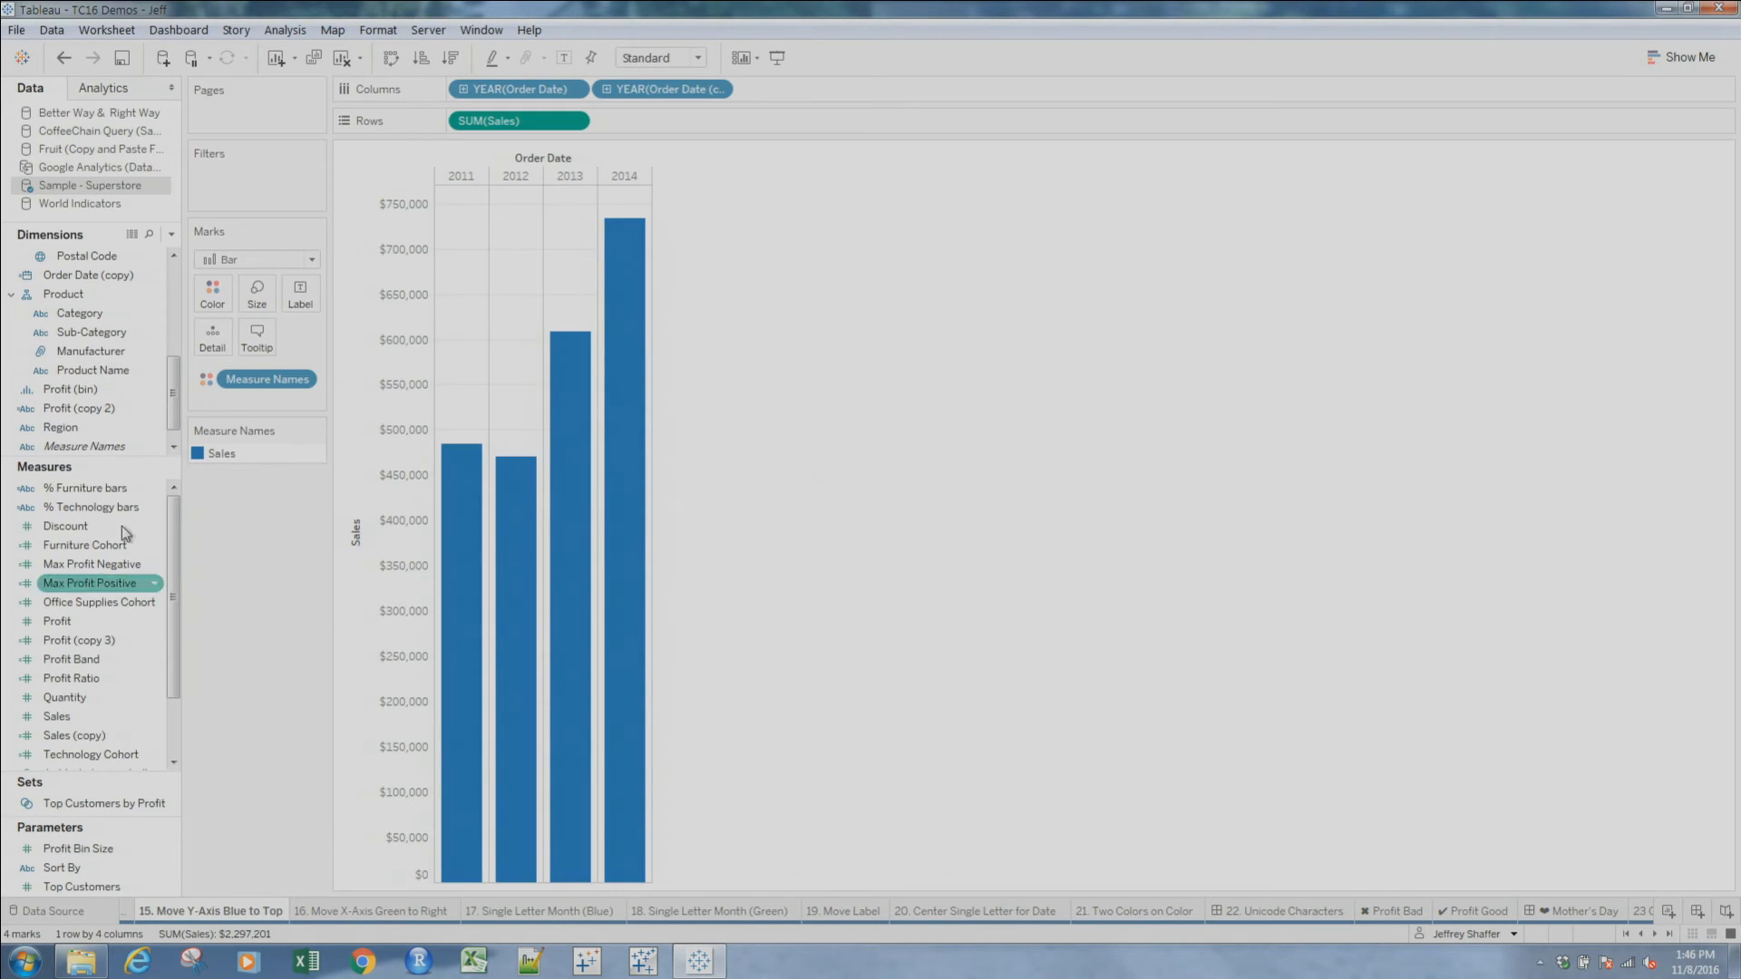
right_click(68, 546)
click(136, 694)
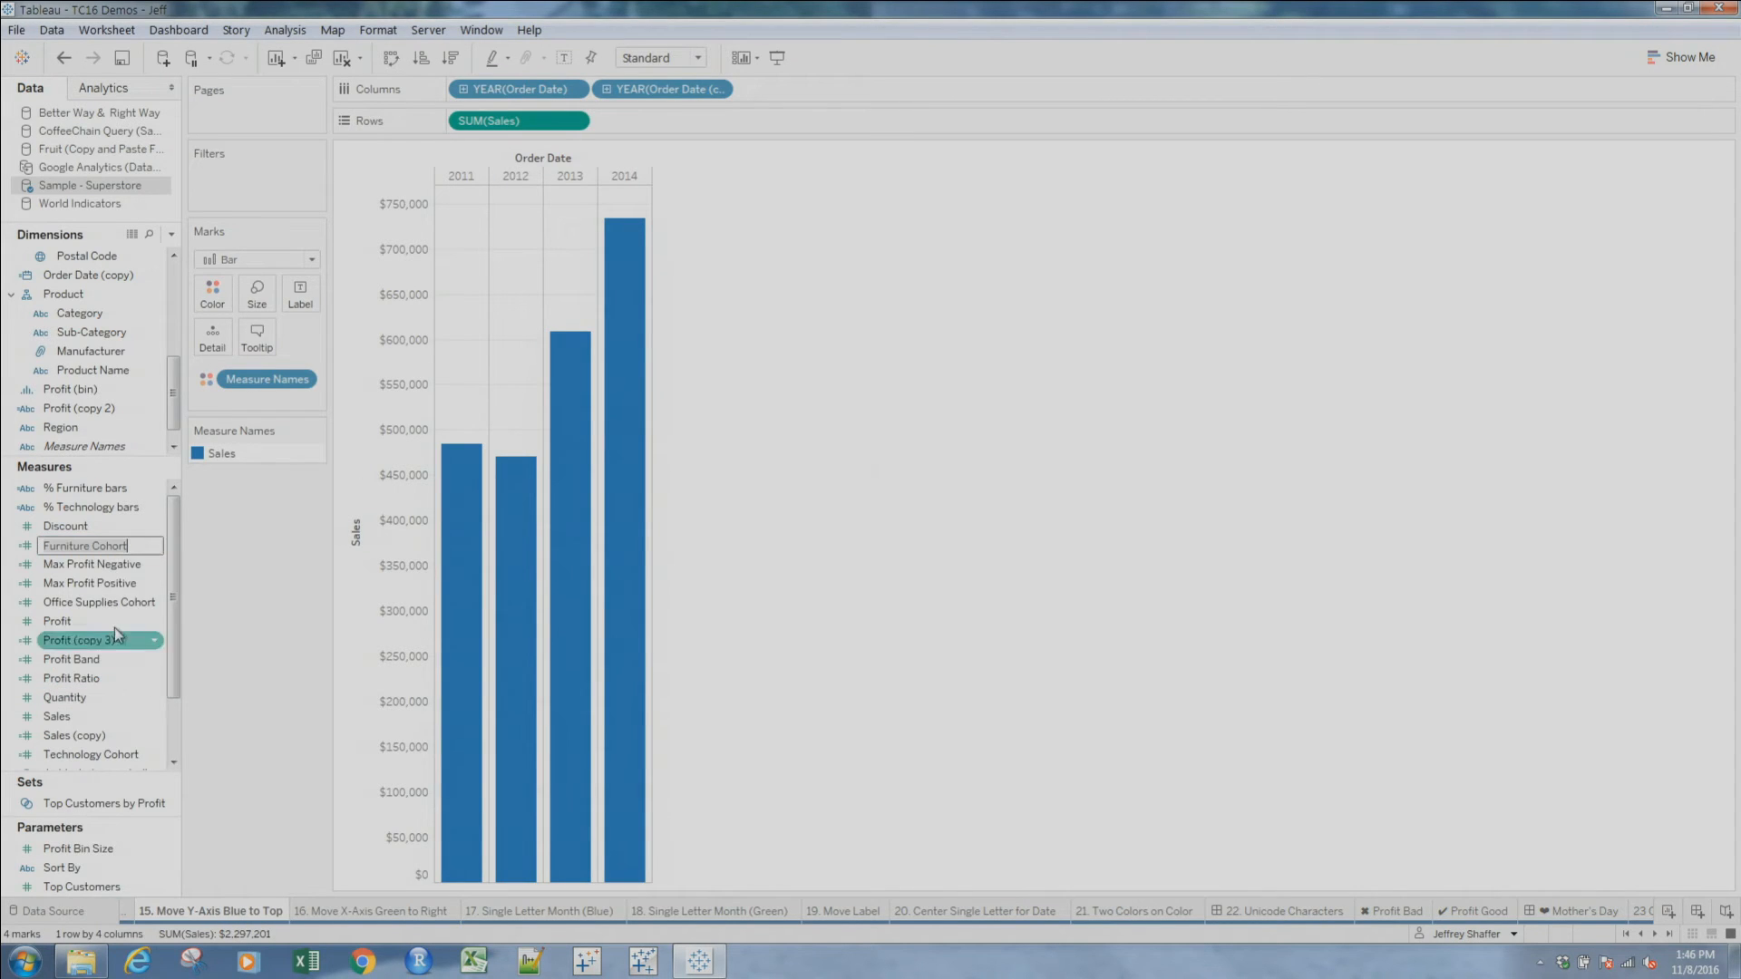
click(50, 549)
key(ctrl+v)
key(Return)
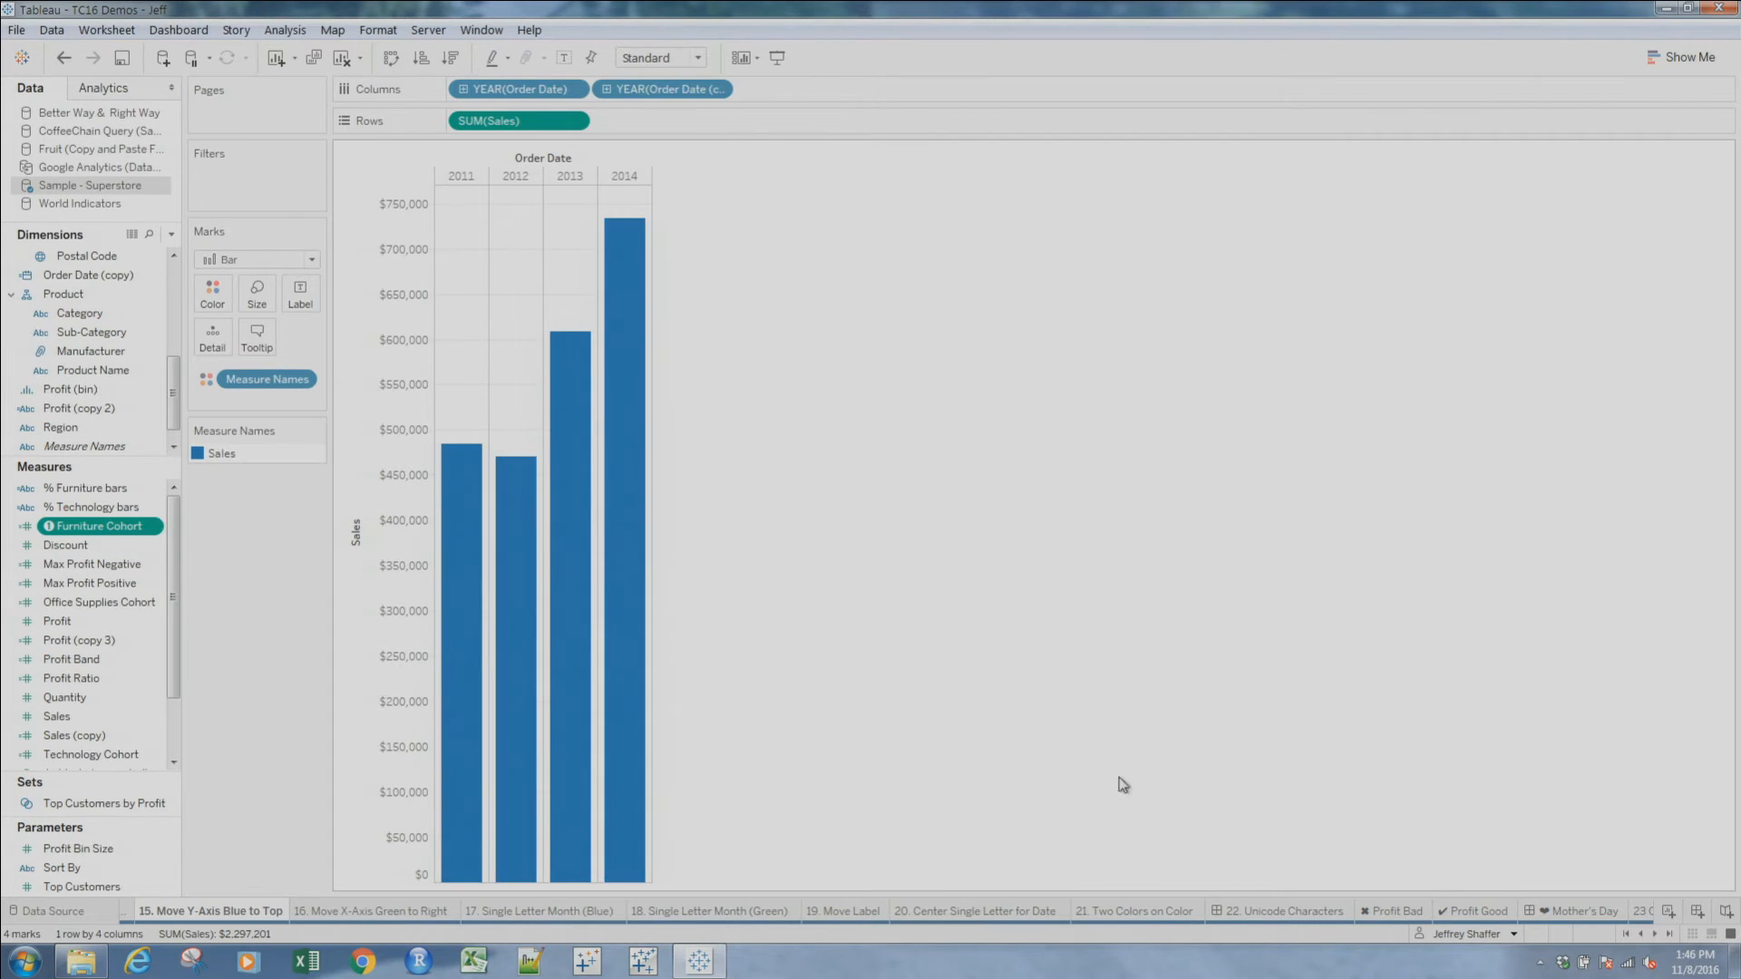
On sheet 23 Copy Sheet After Making Changes, replace Sales with Profit on Columns and copy the sheet
click(1656, 934)
click(1656, 934)
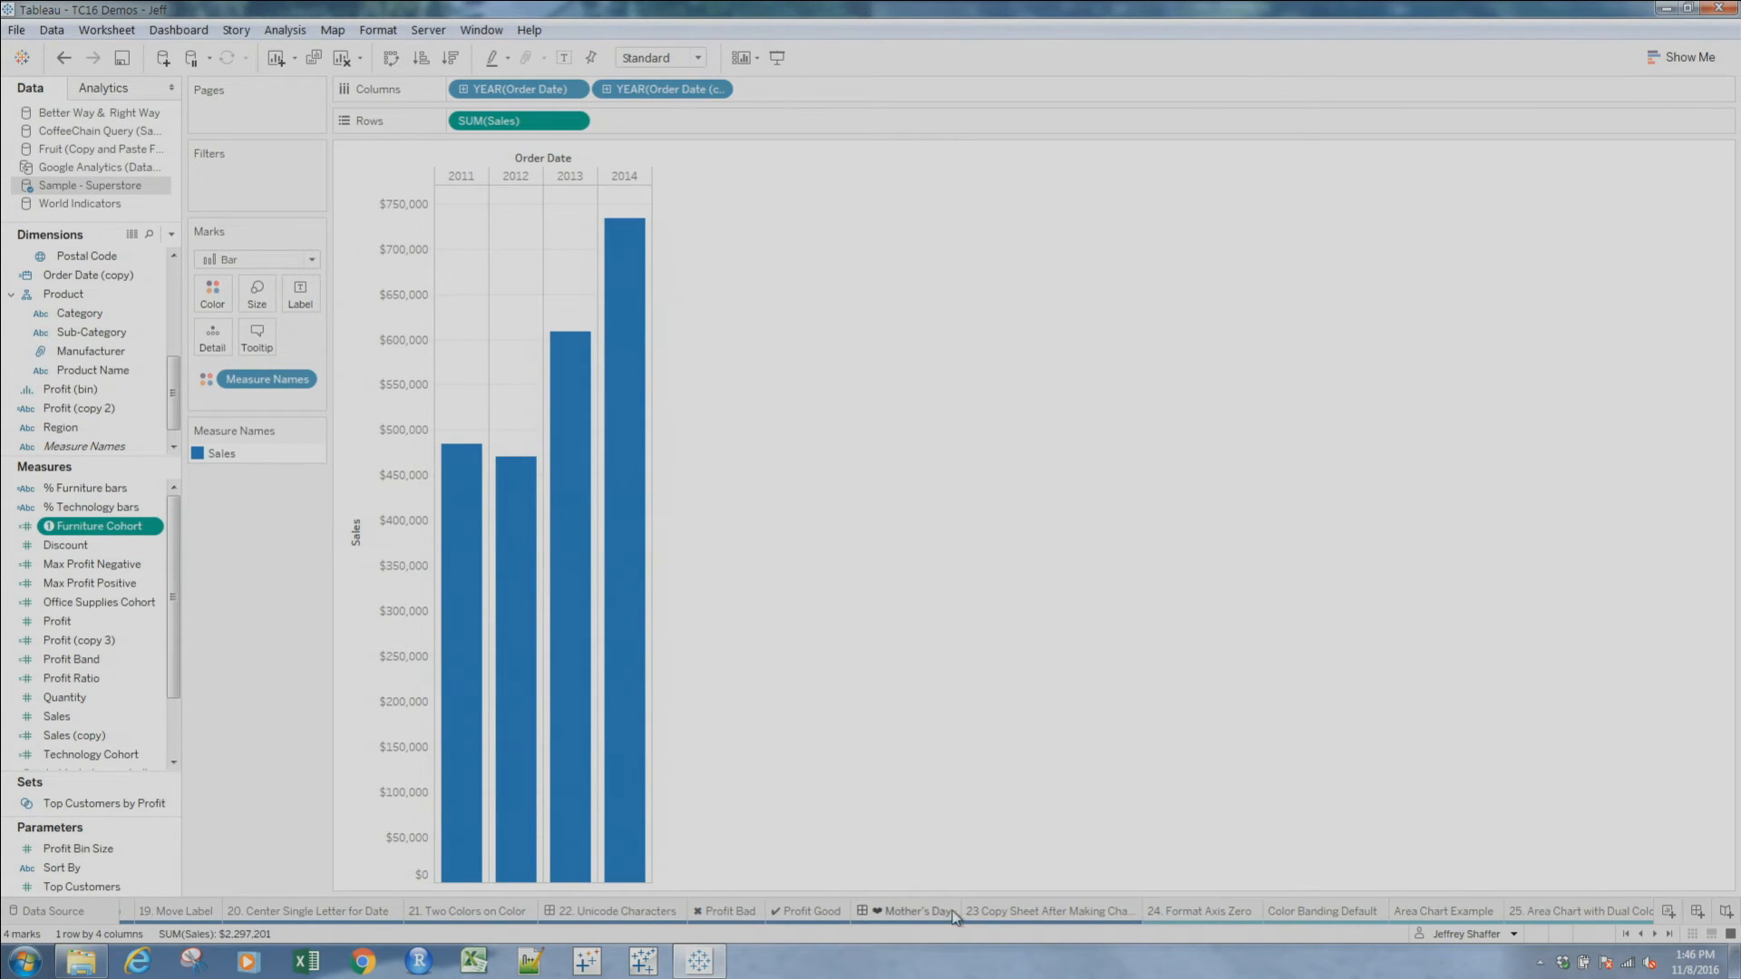
click(1070, 912)
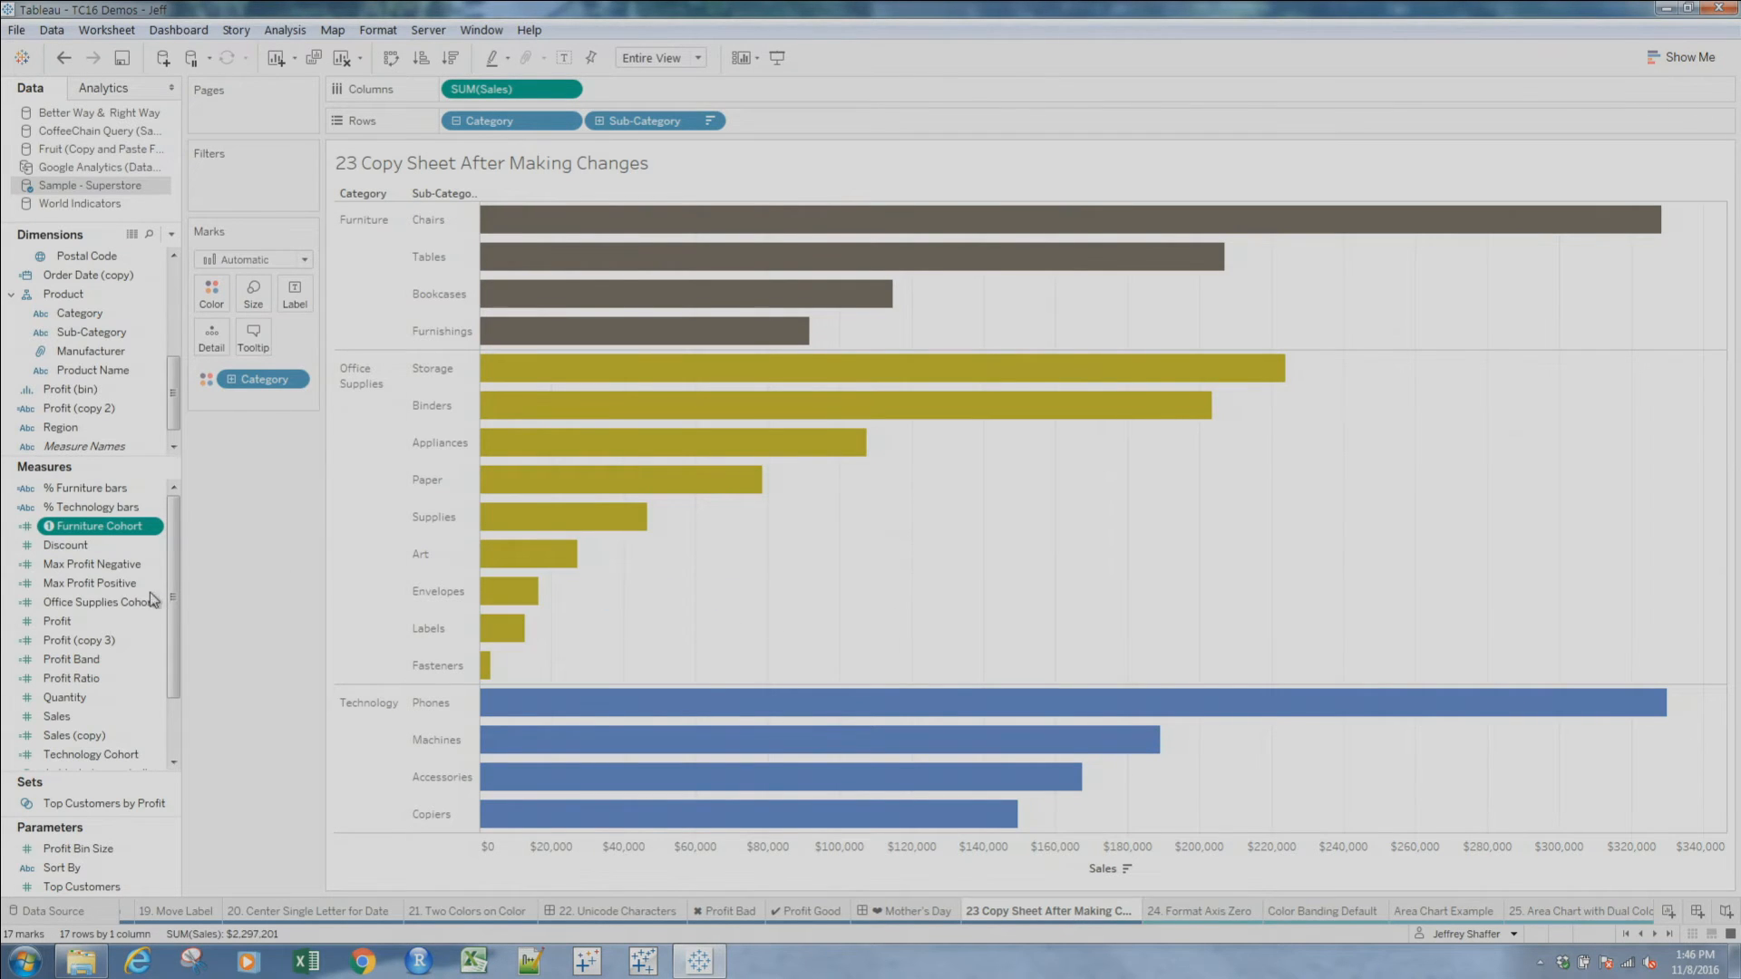
drag(116, 624, 522, 100)
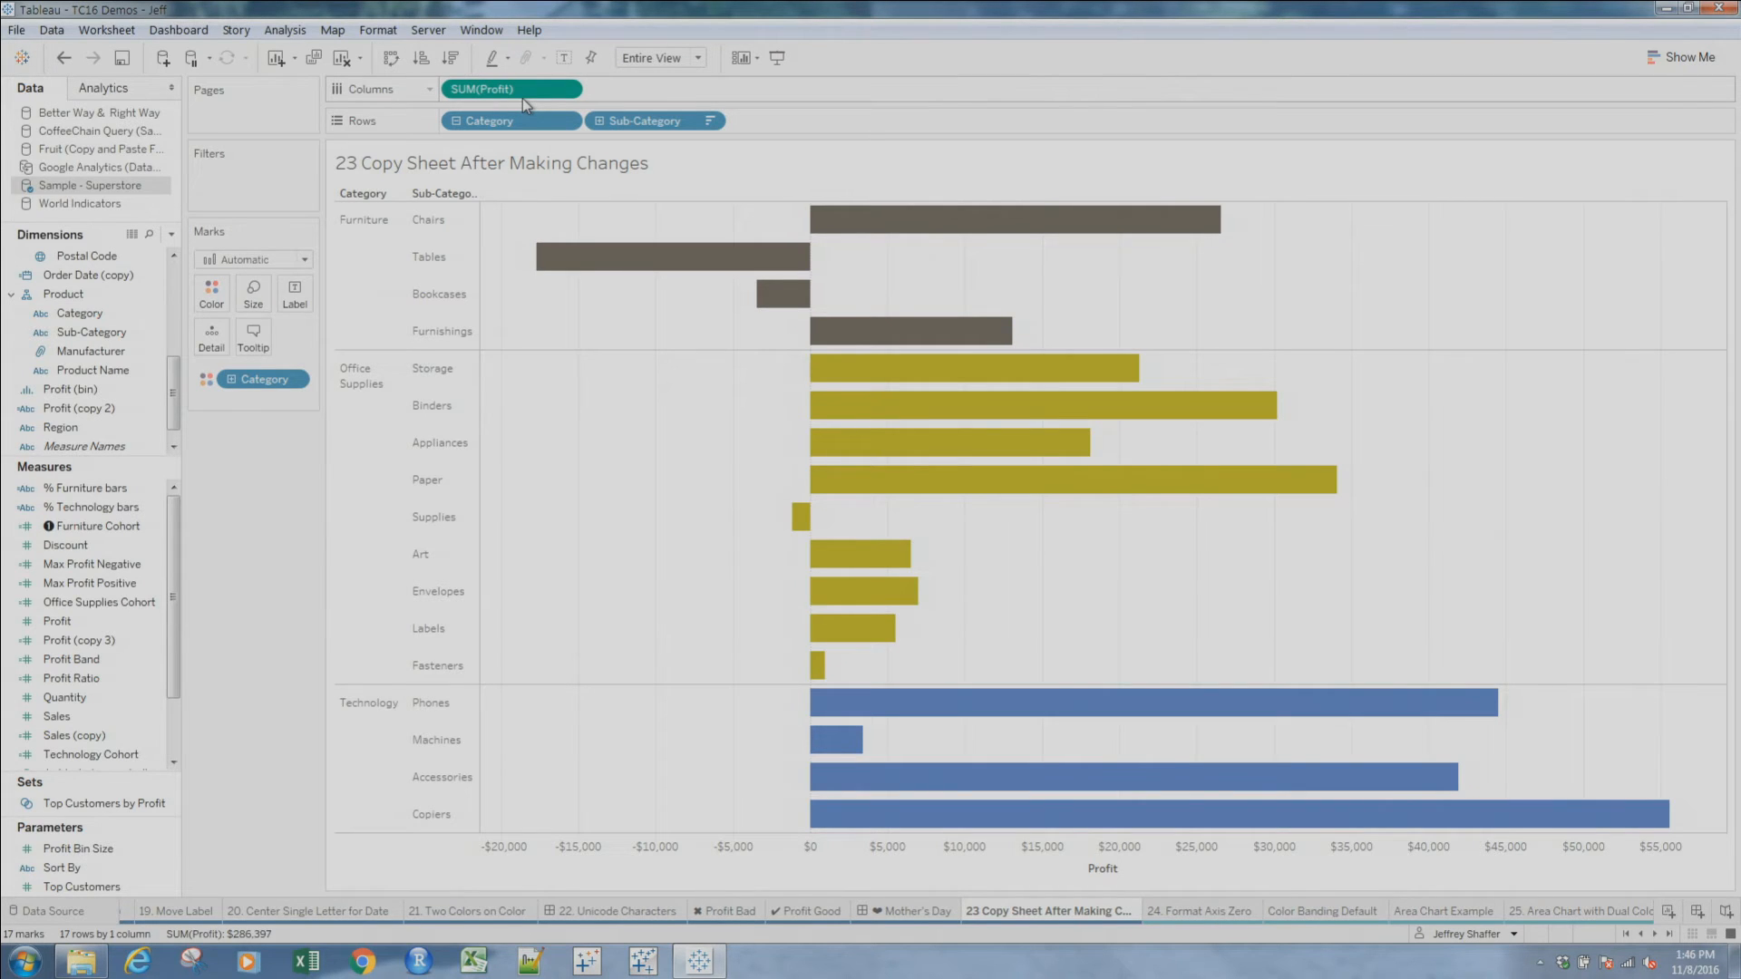
right_click(1056, 918)
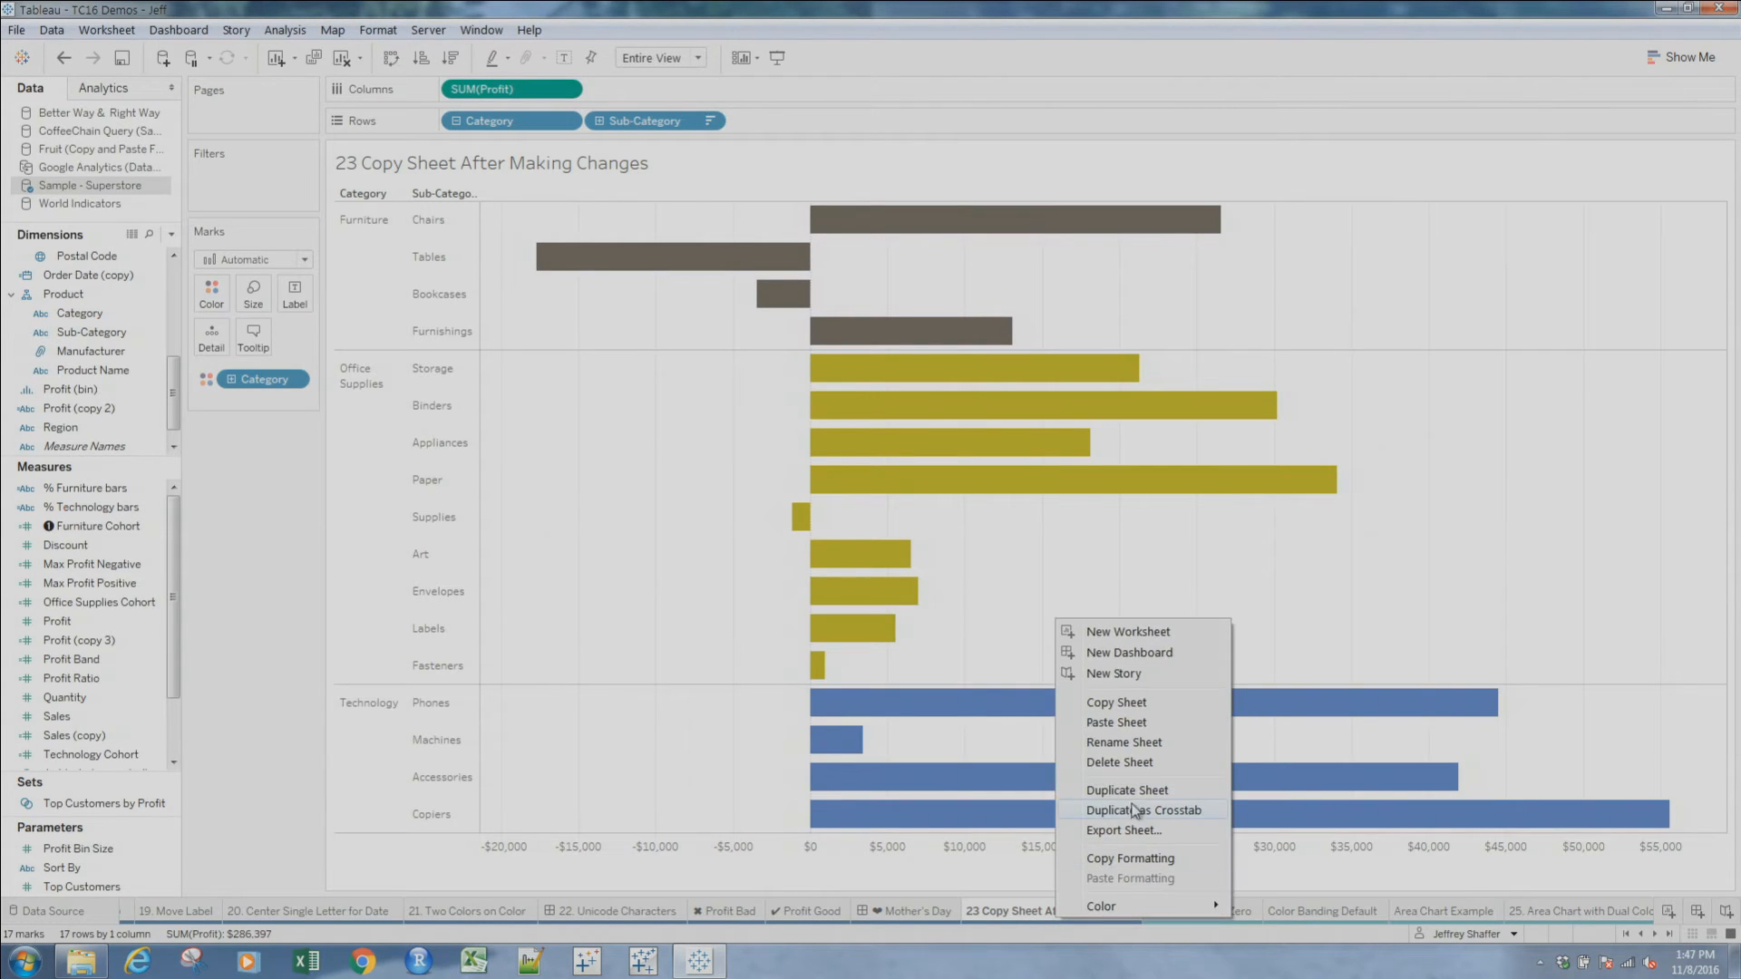
click(1138, 703)
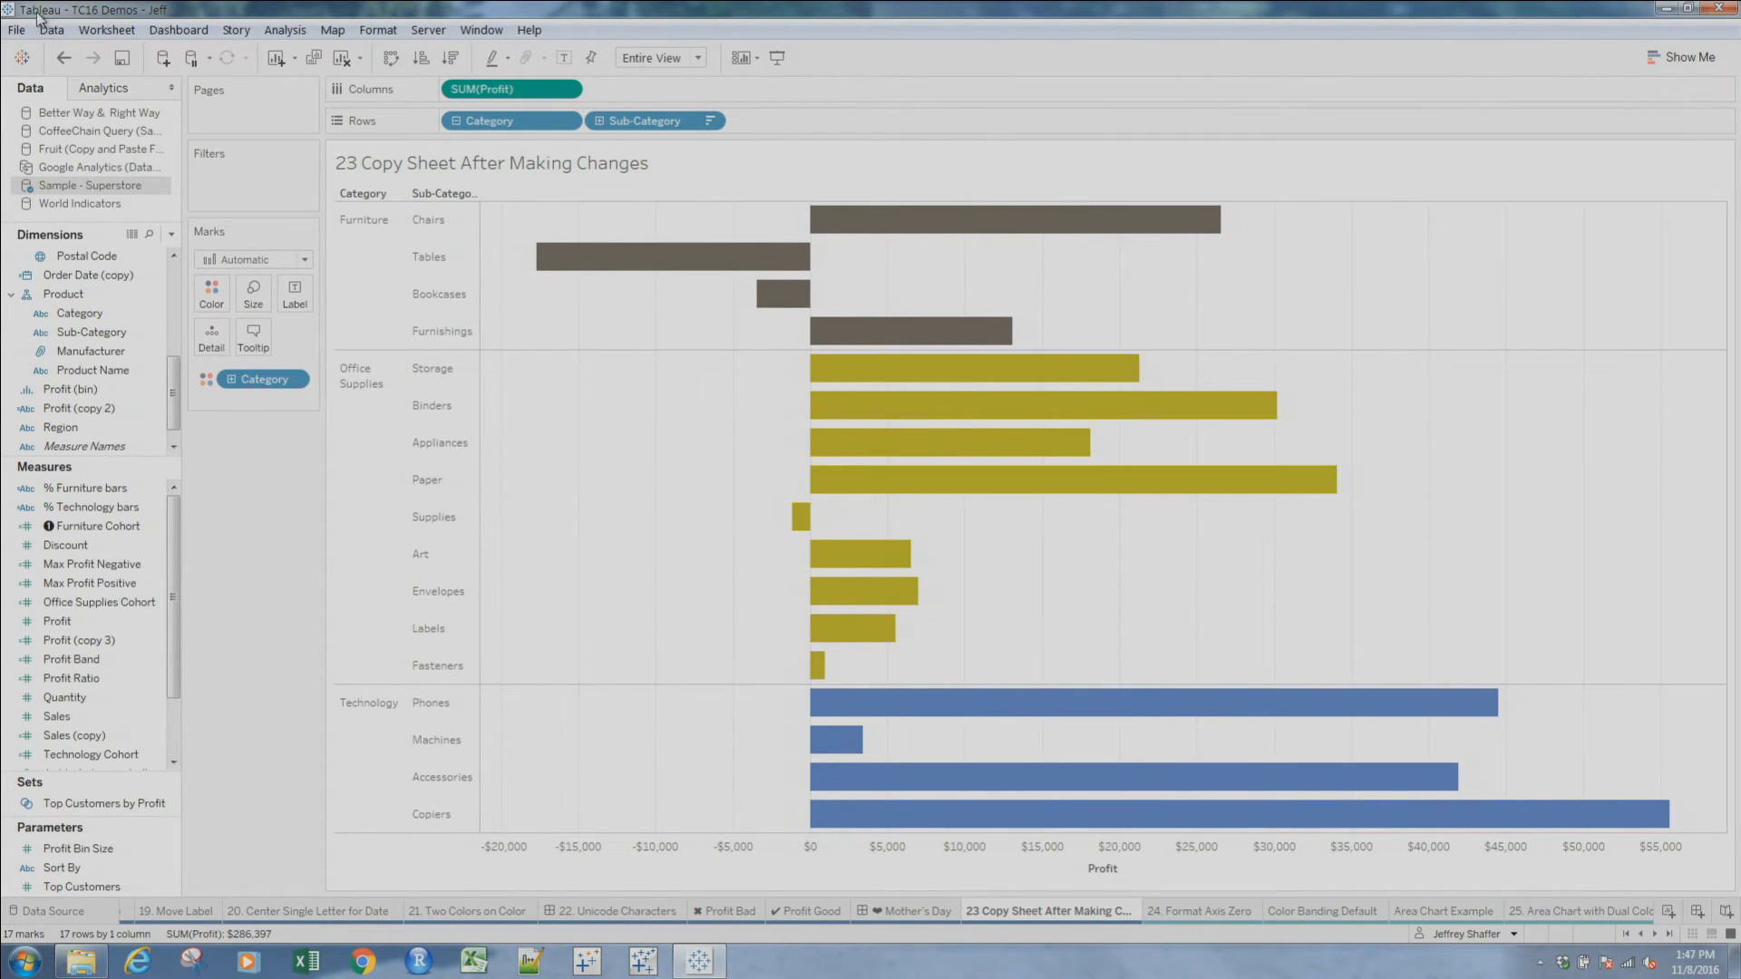
Undo the switch to Profit on the original sheet, paste the copied sheet, and compare the two versions
click(65, 60)
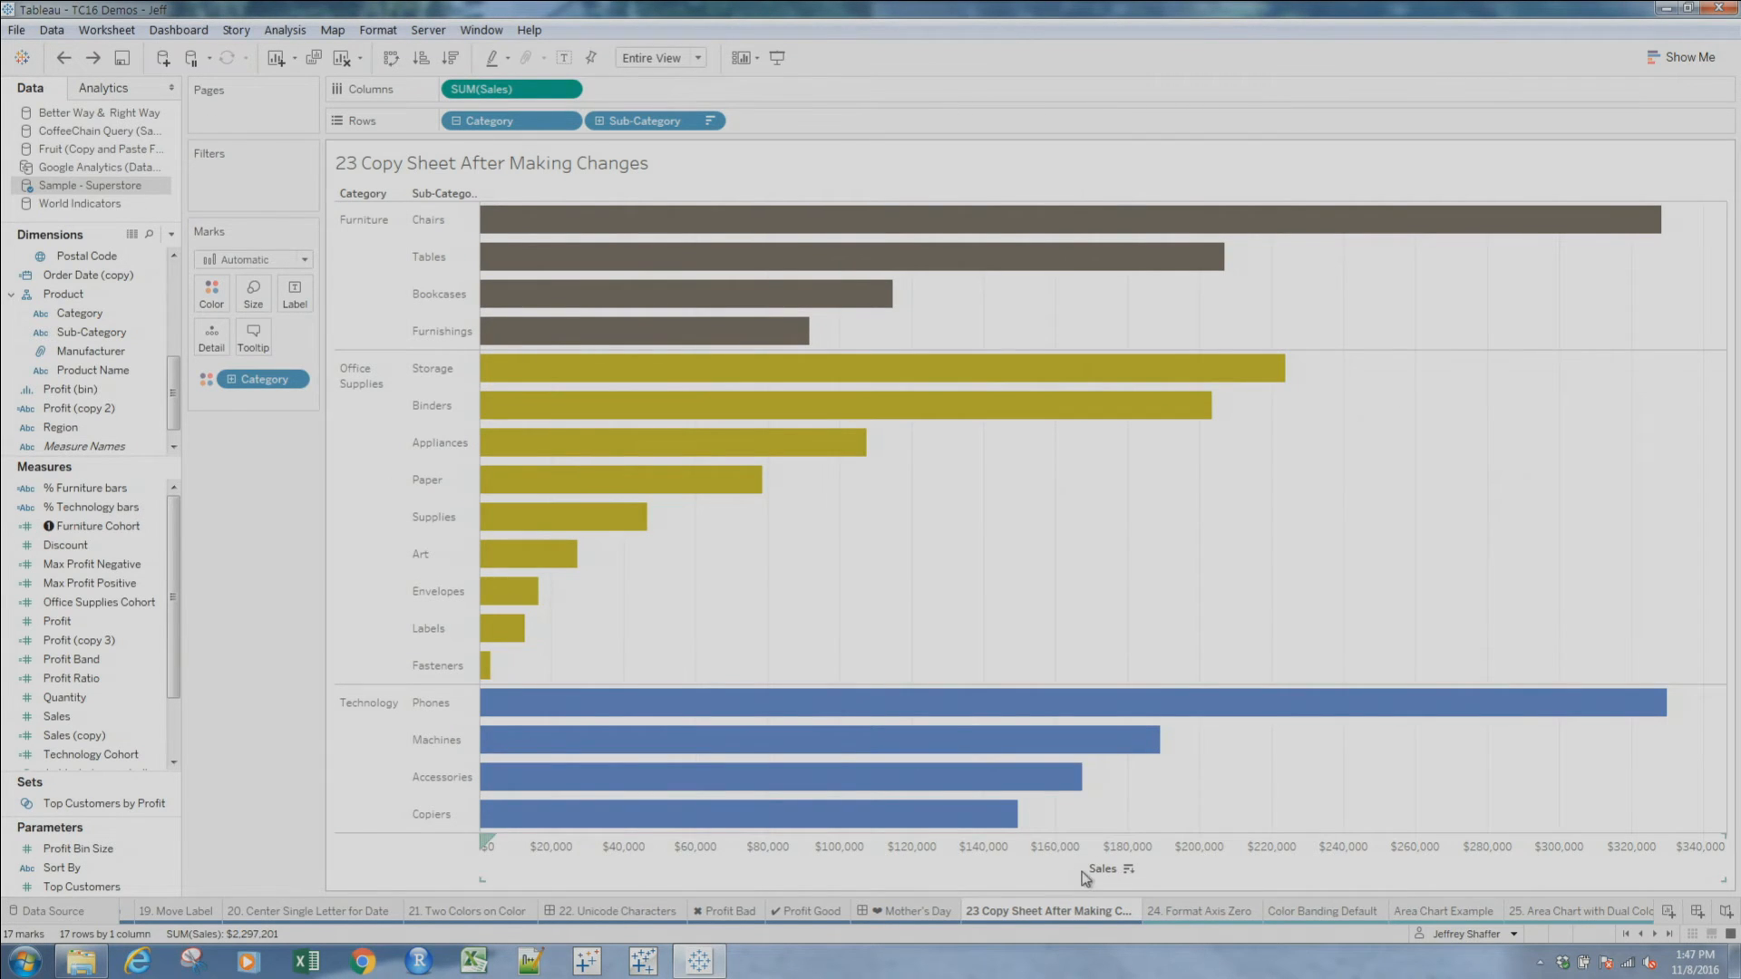
right_click(1083, 918)
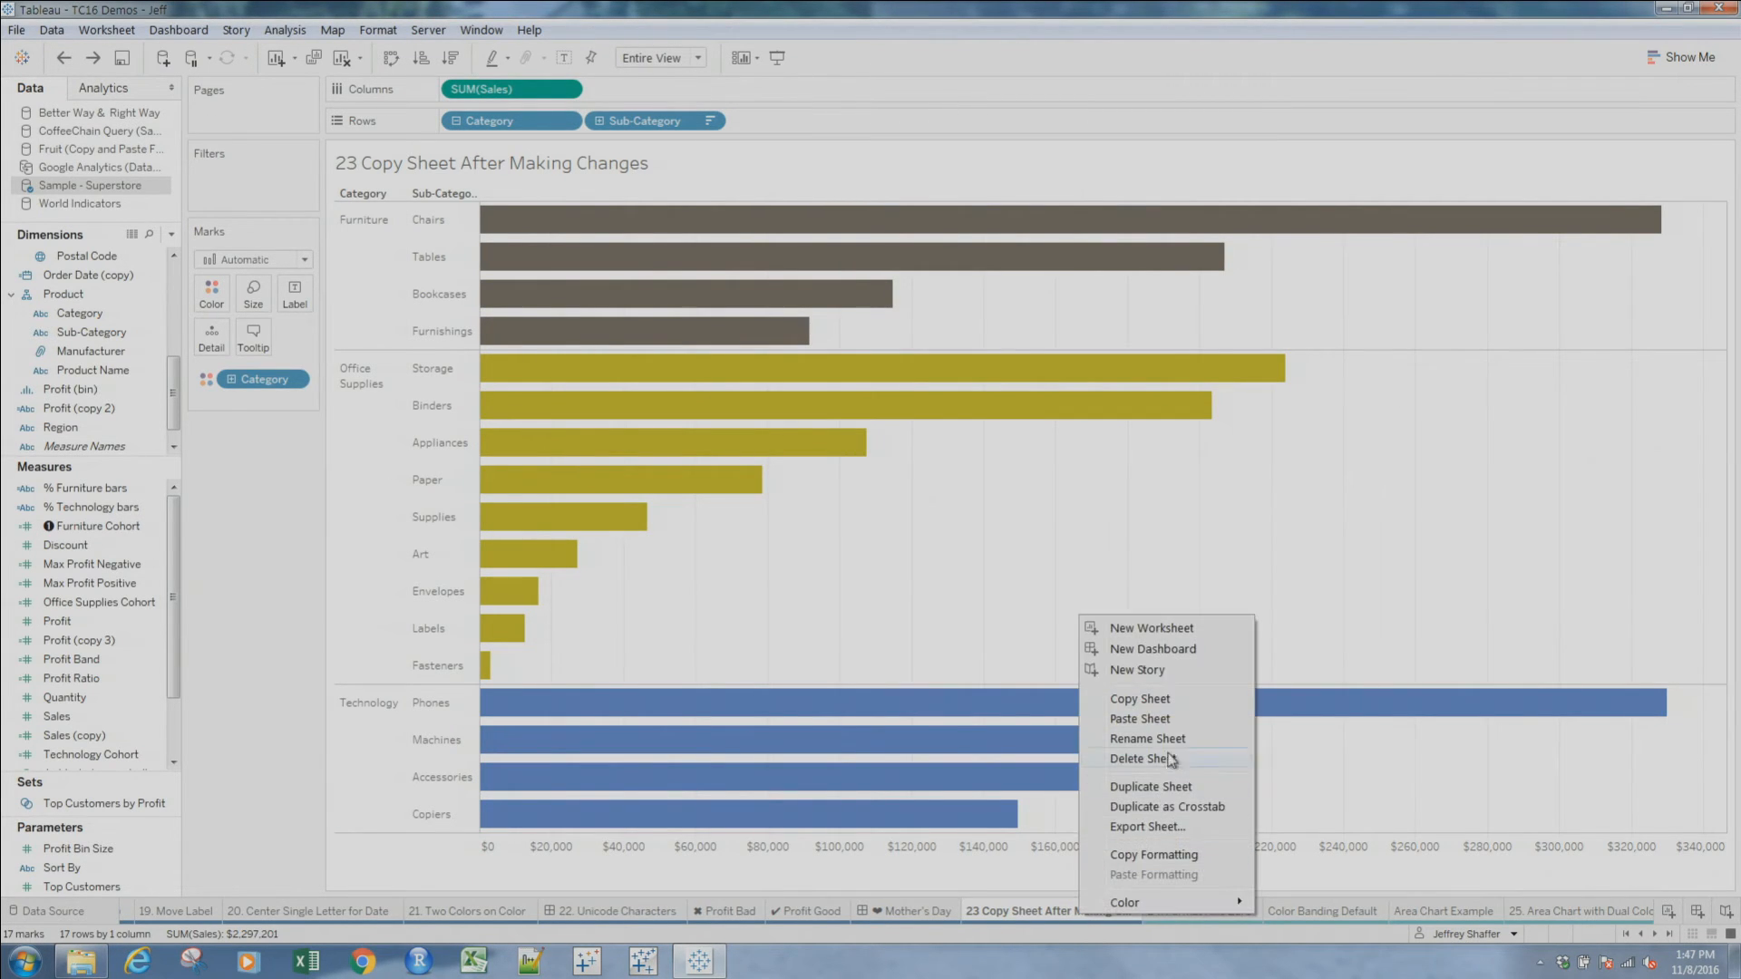
click(1159, 725)
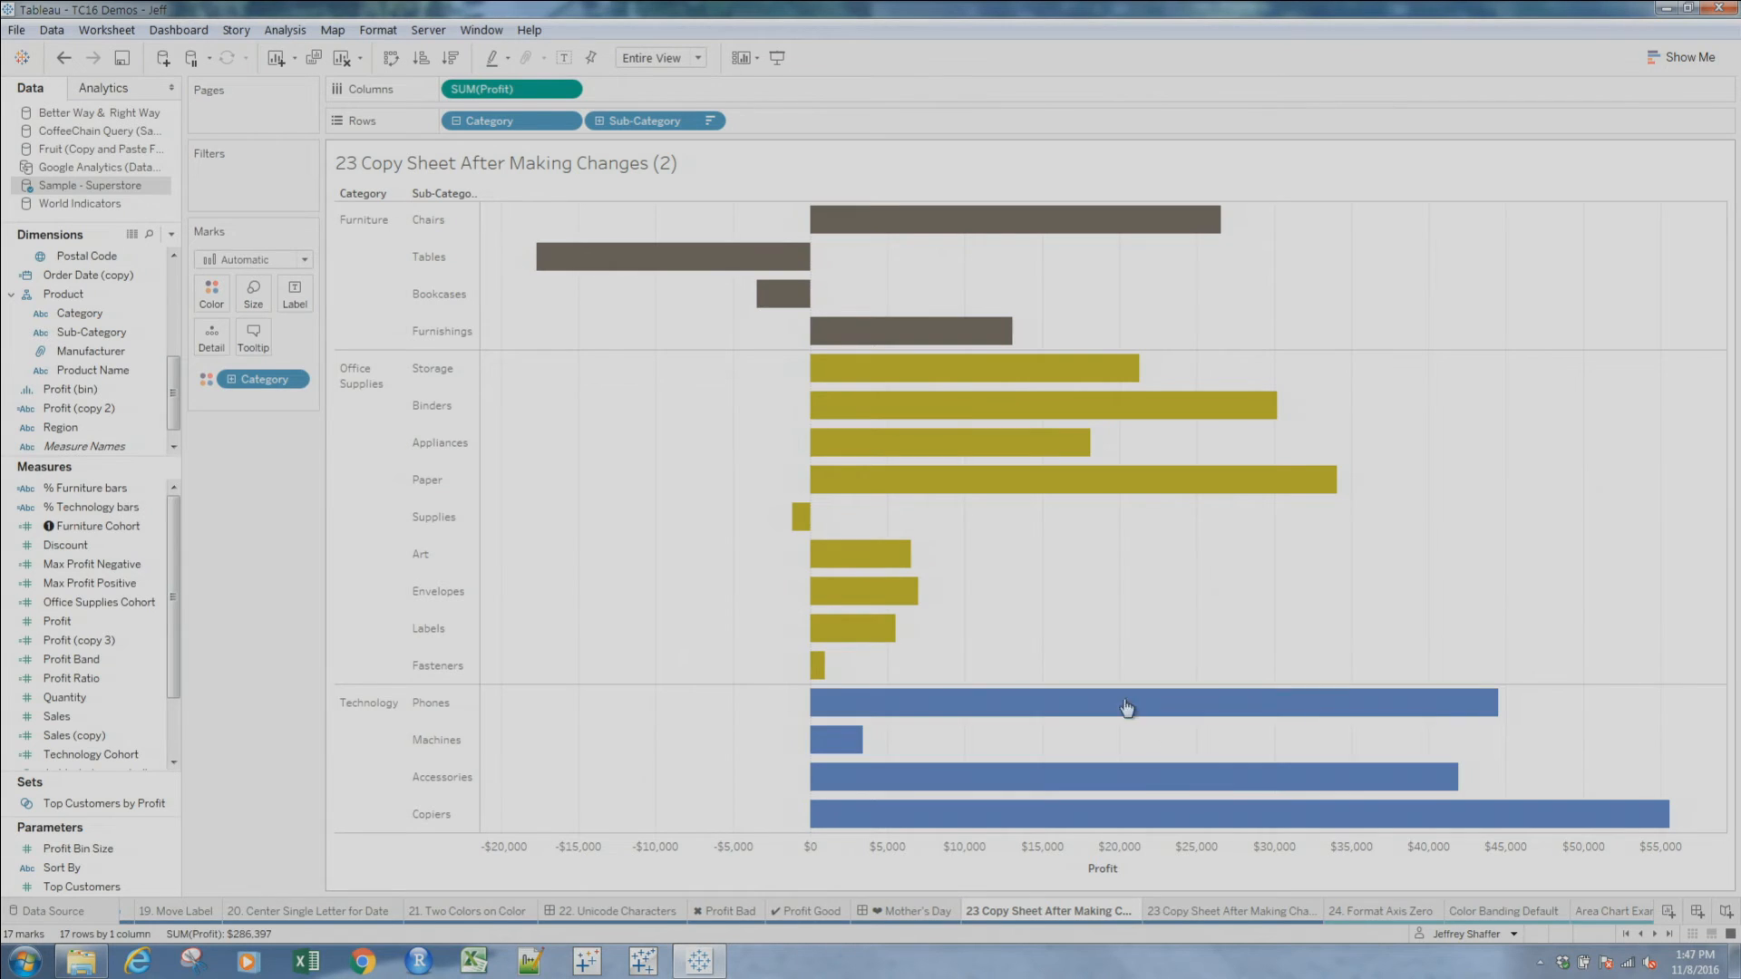
click(1231, 912)
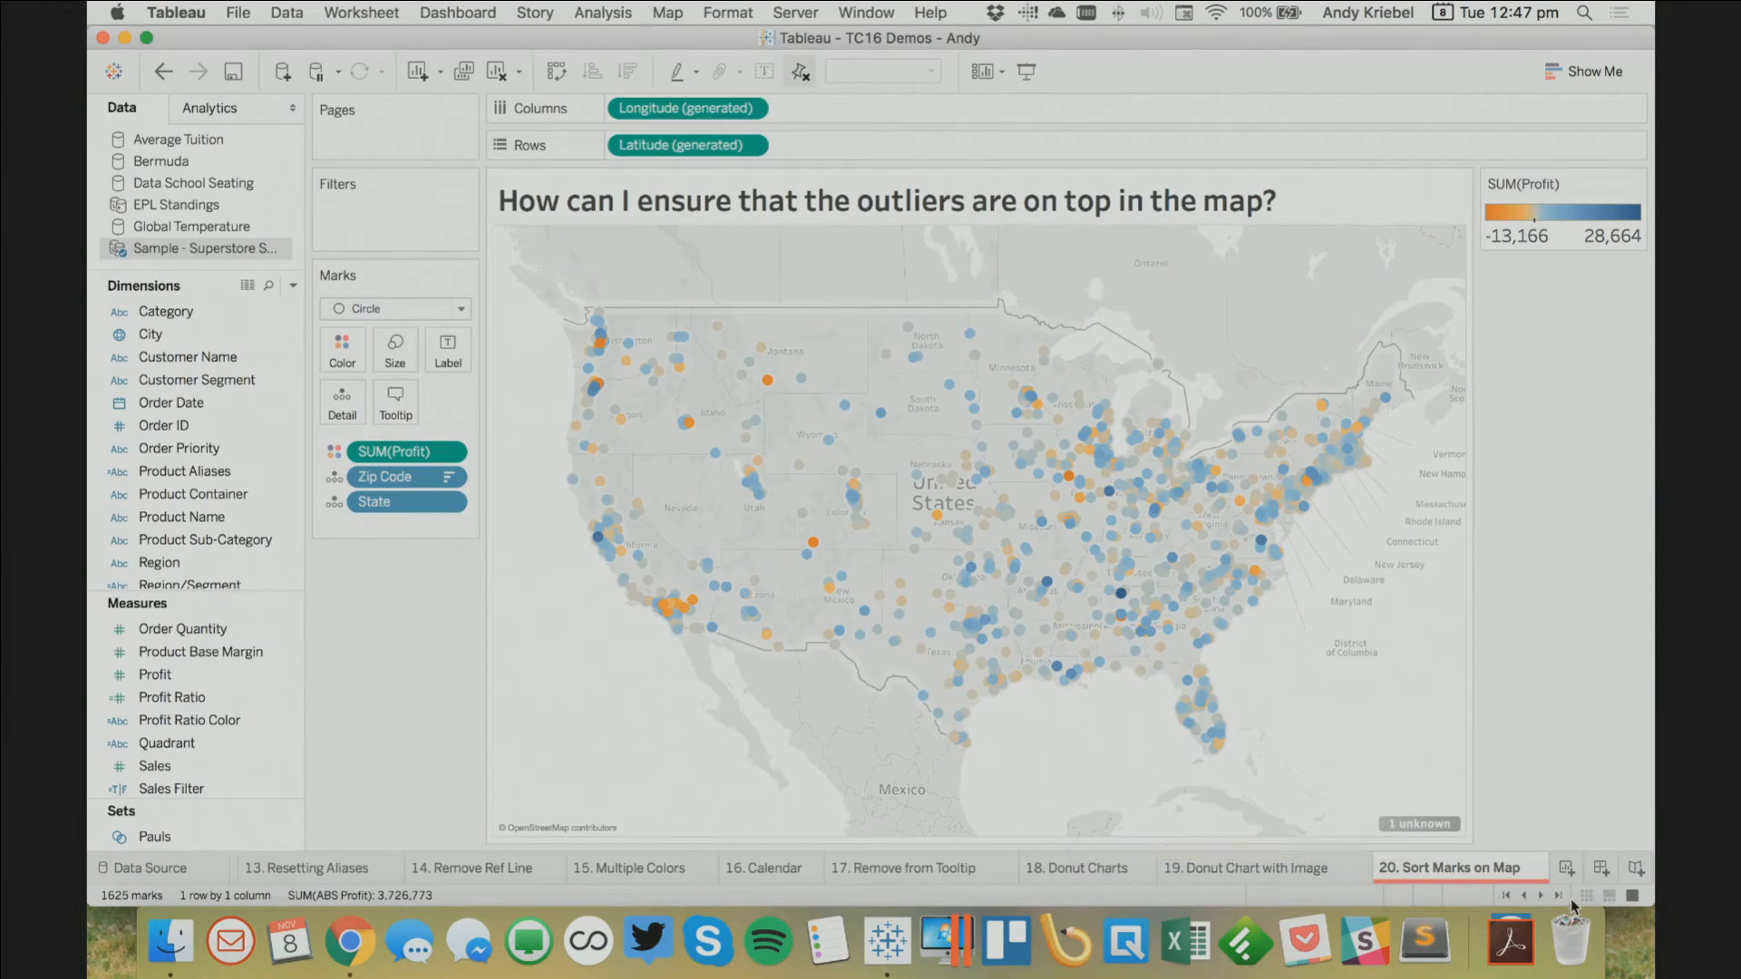
Open the 32. Better Story Points story
click(1541, 896)
click(1540, 896)
click(1540, 896)
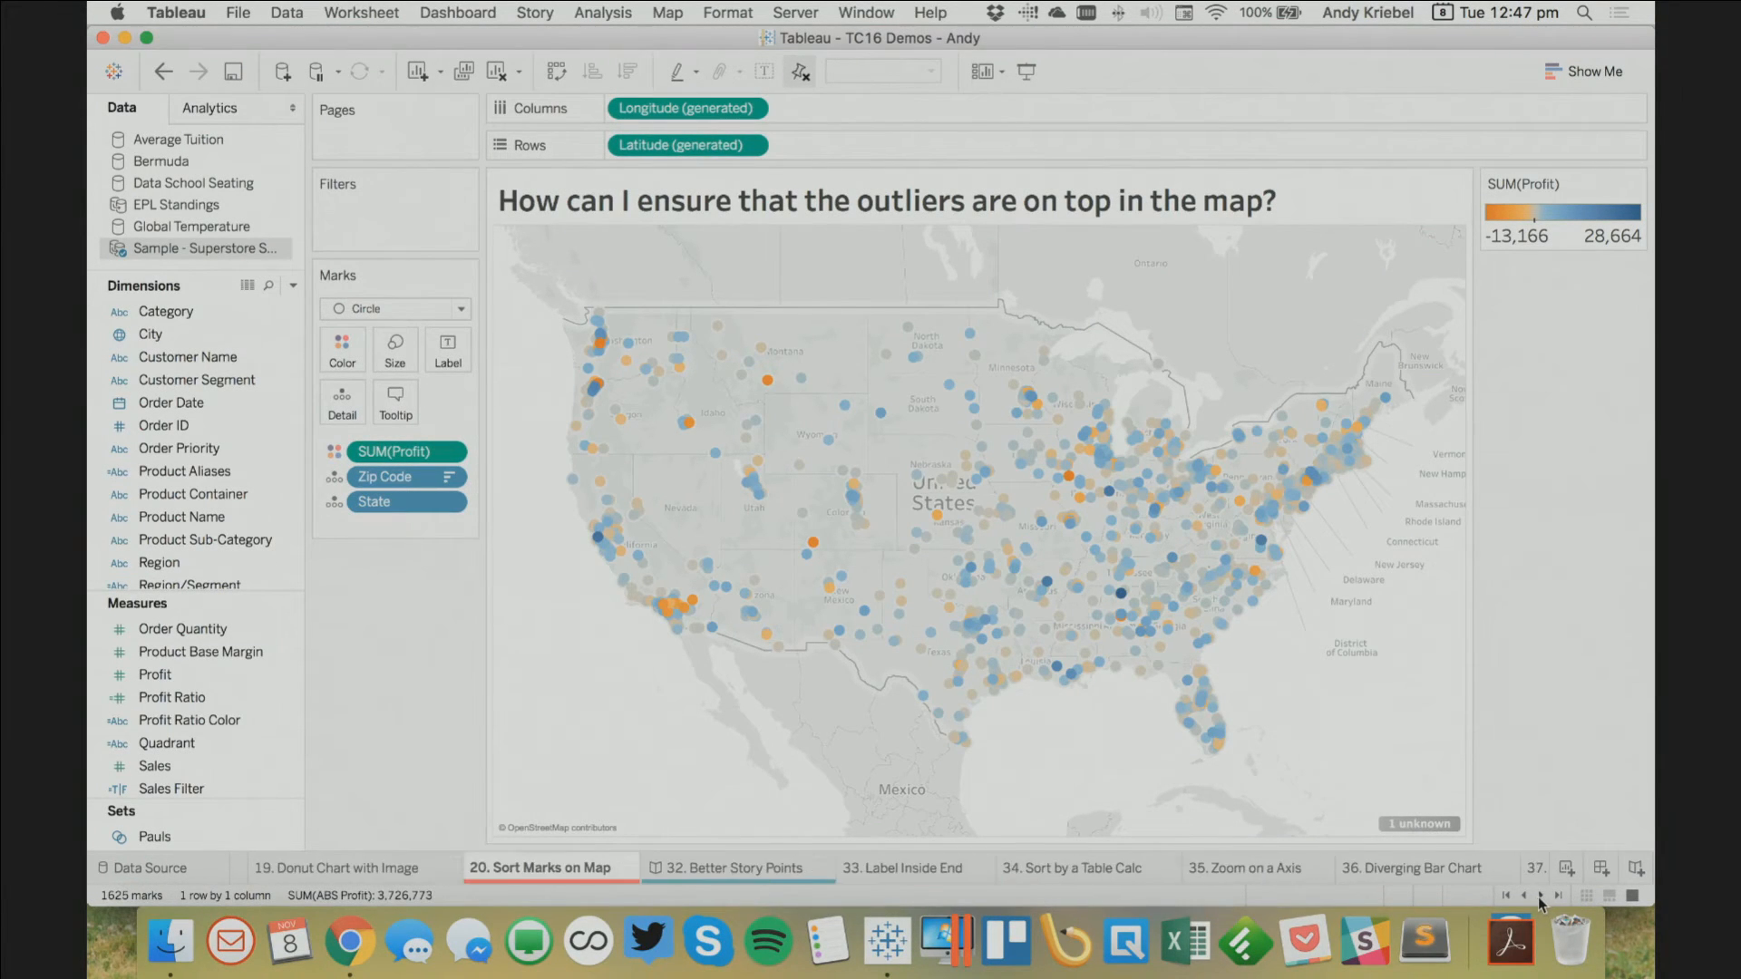
click(762, 869)
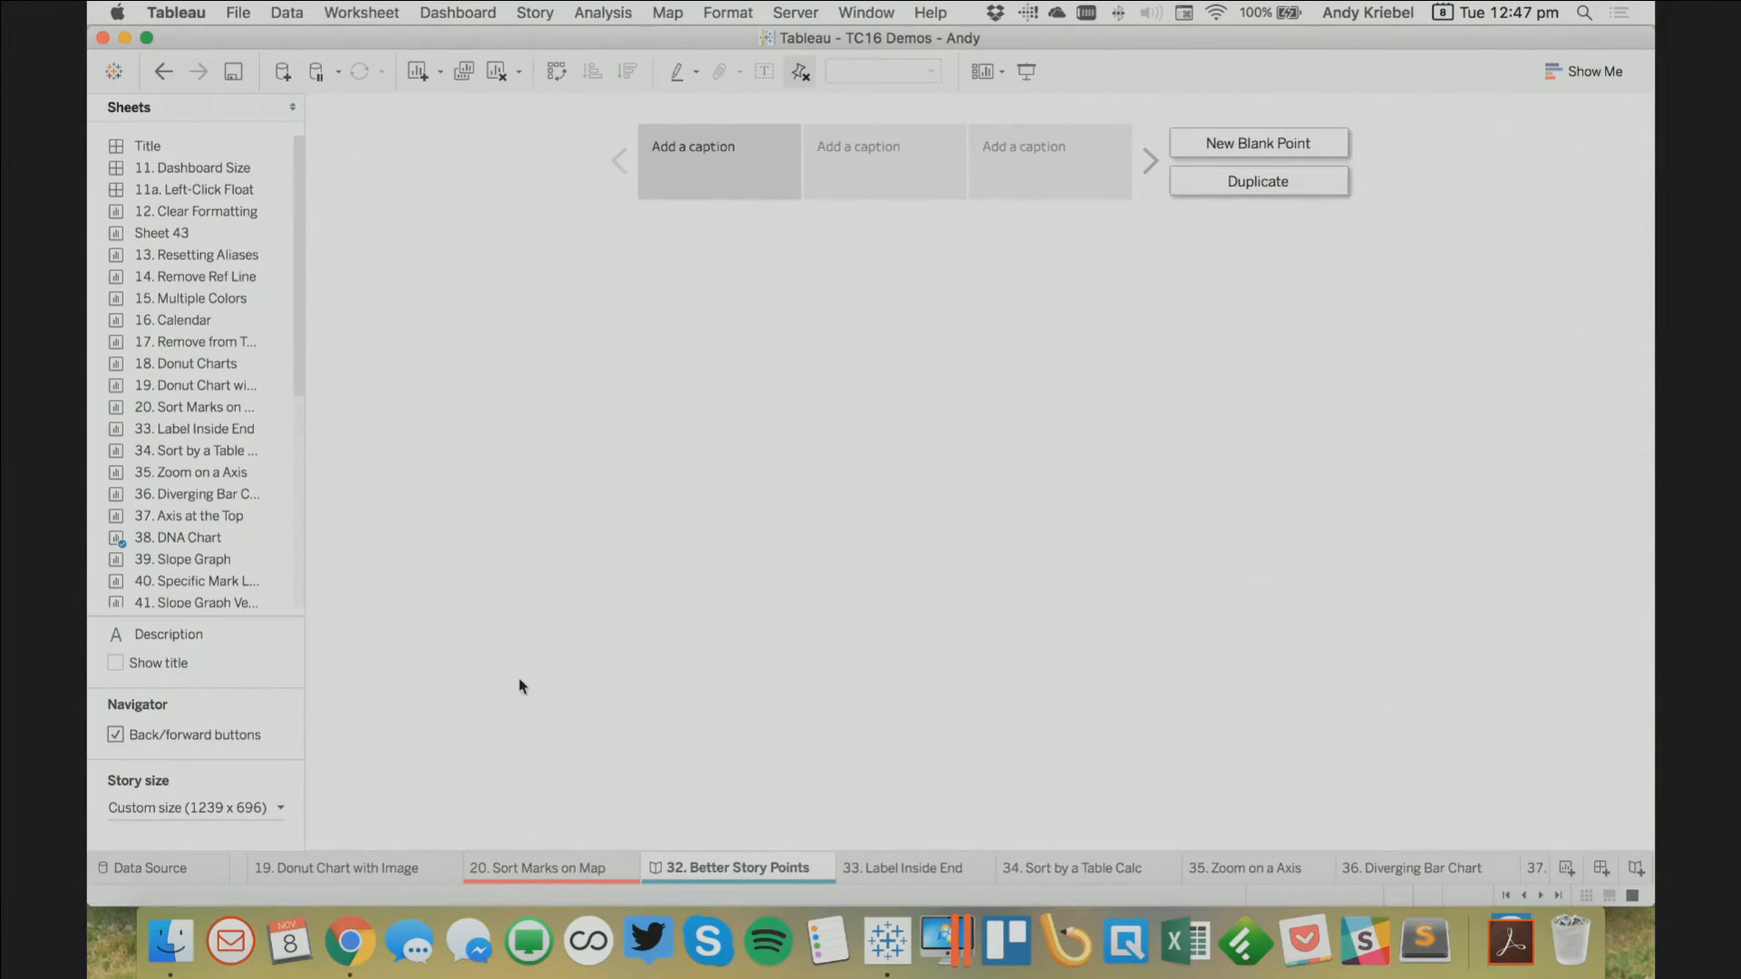
Switch to Chrome and copy the solid black circle character 25CF from the Geometric Shapes Unicode page
key(super+Tab)
key(super+Tab)
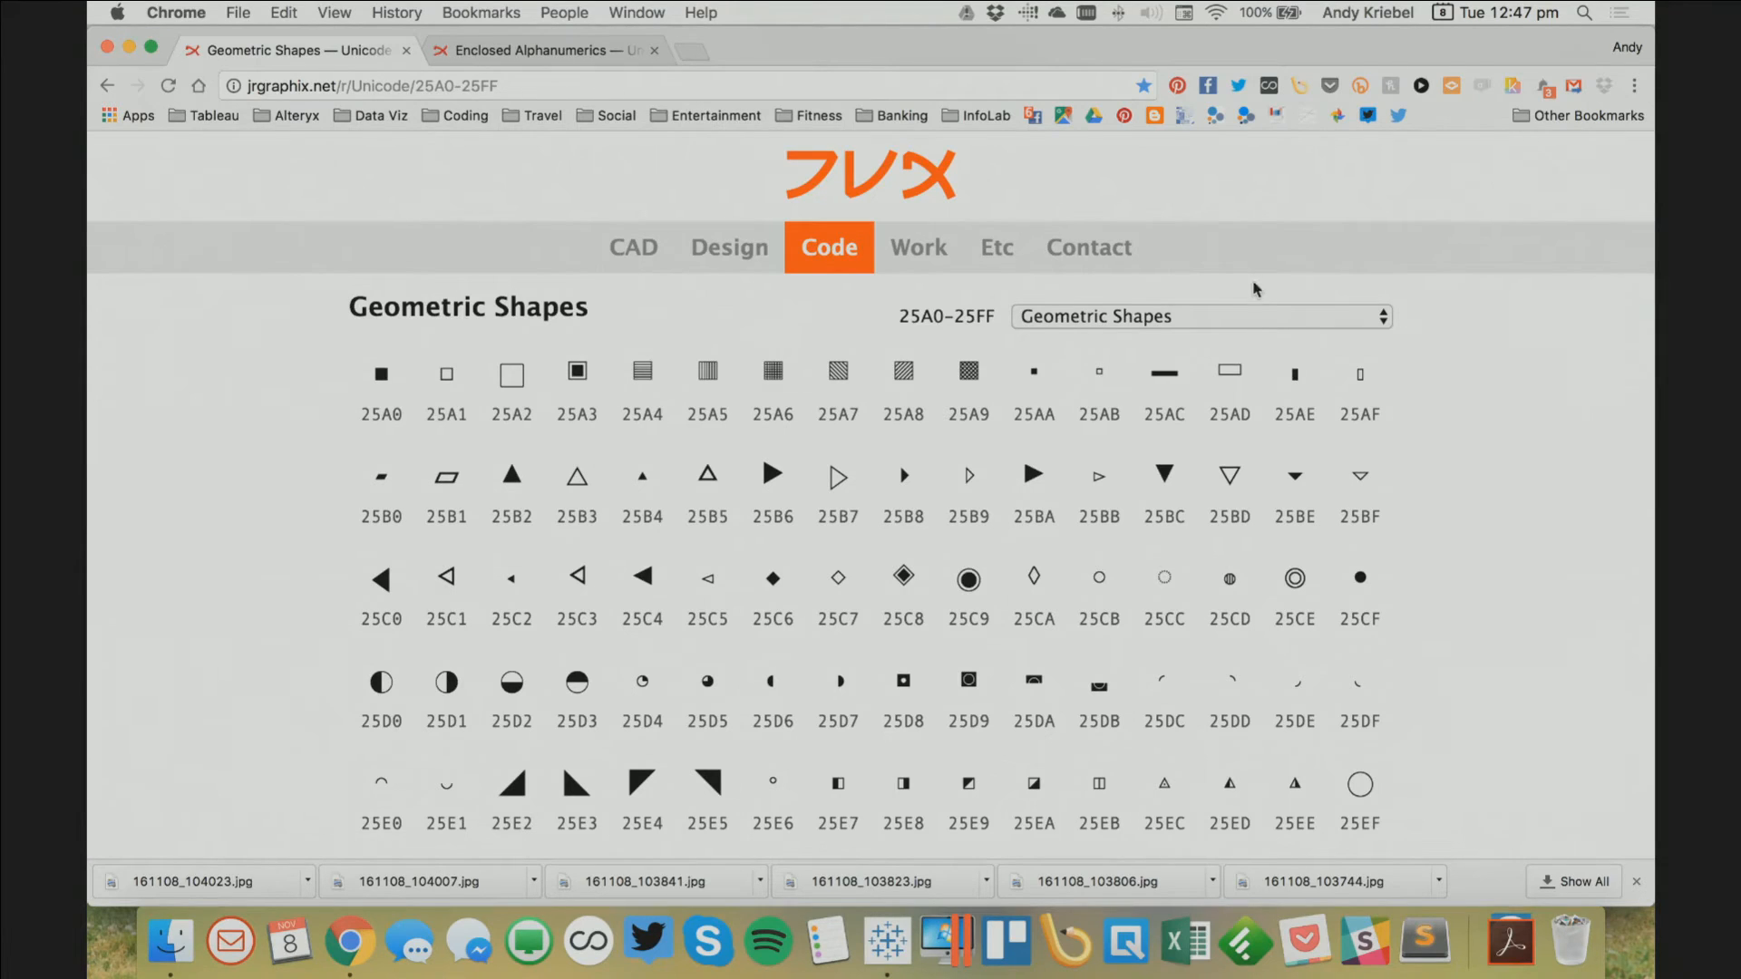
click(1243, 325)
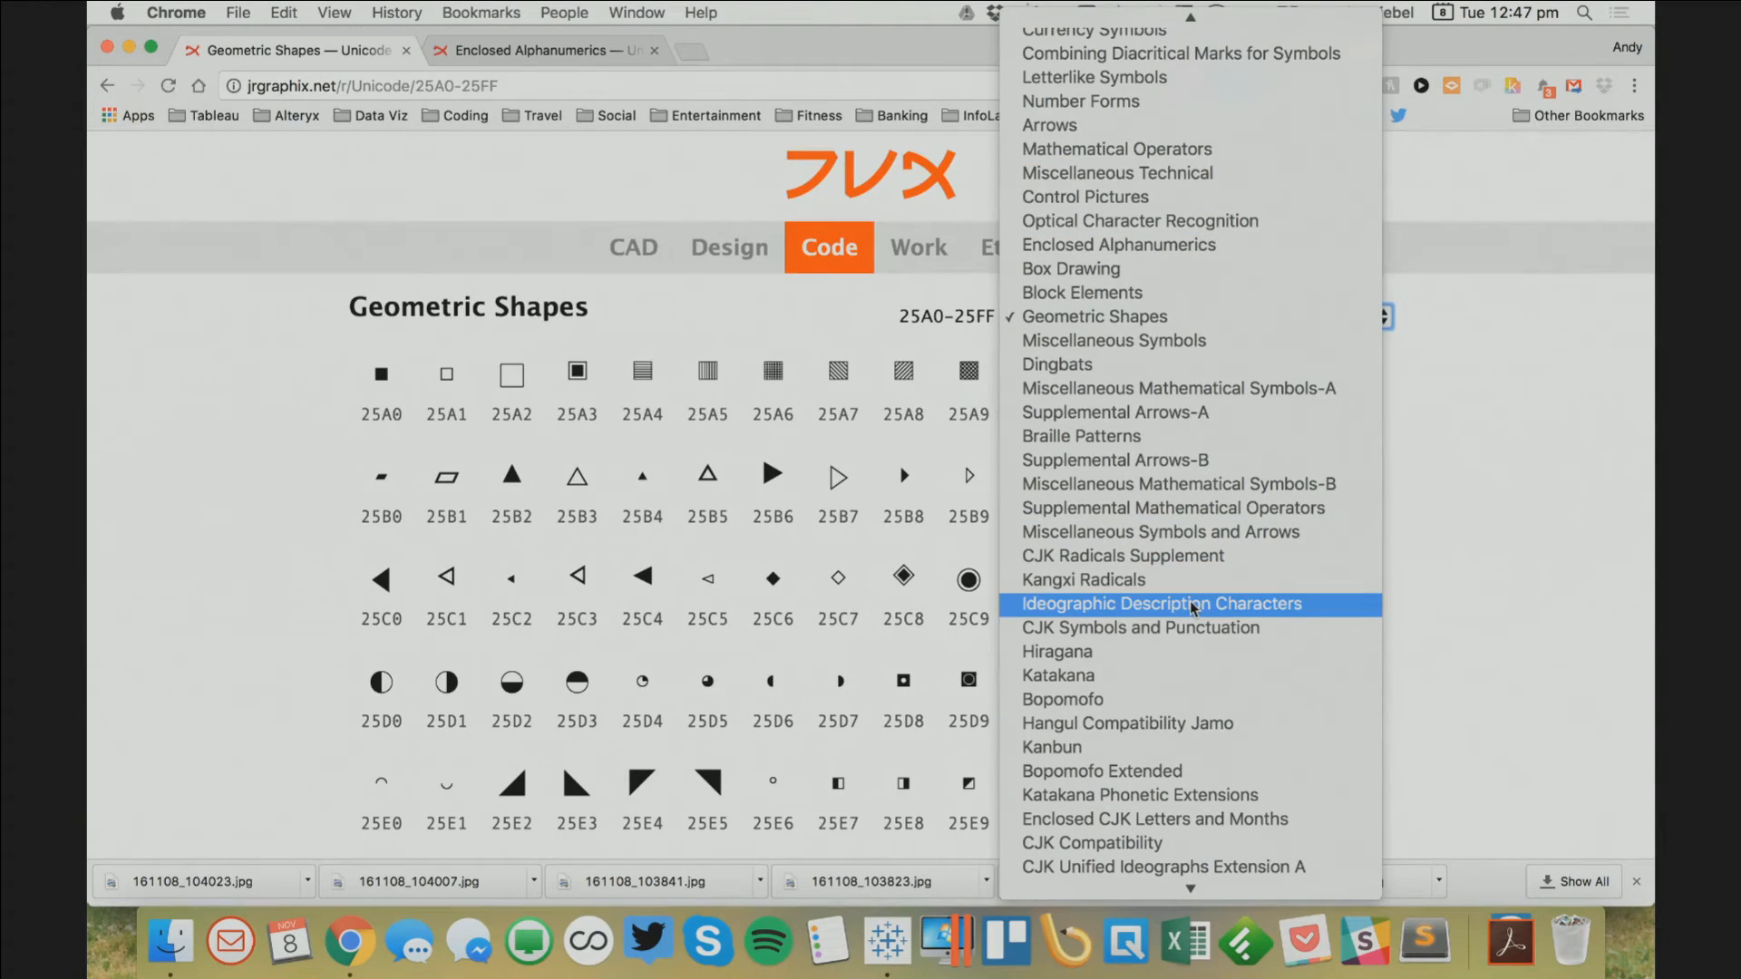
click(1533, 508)
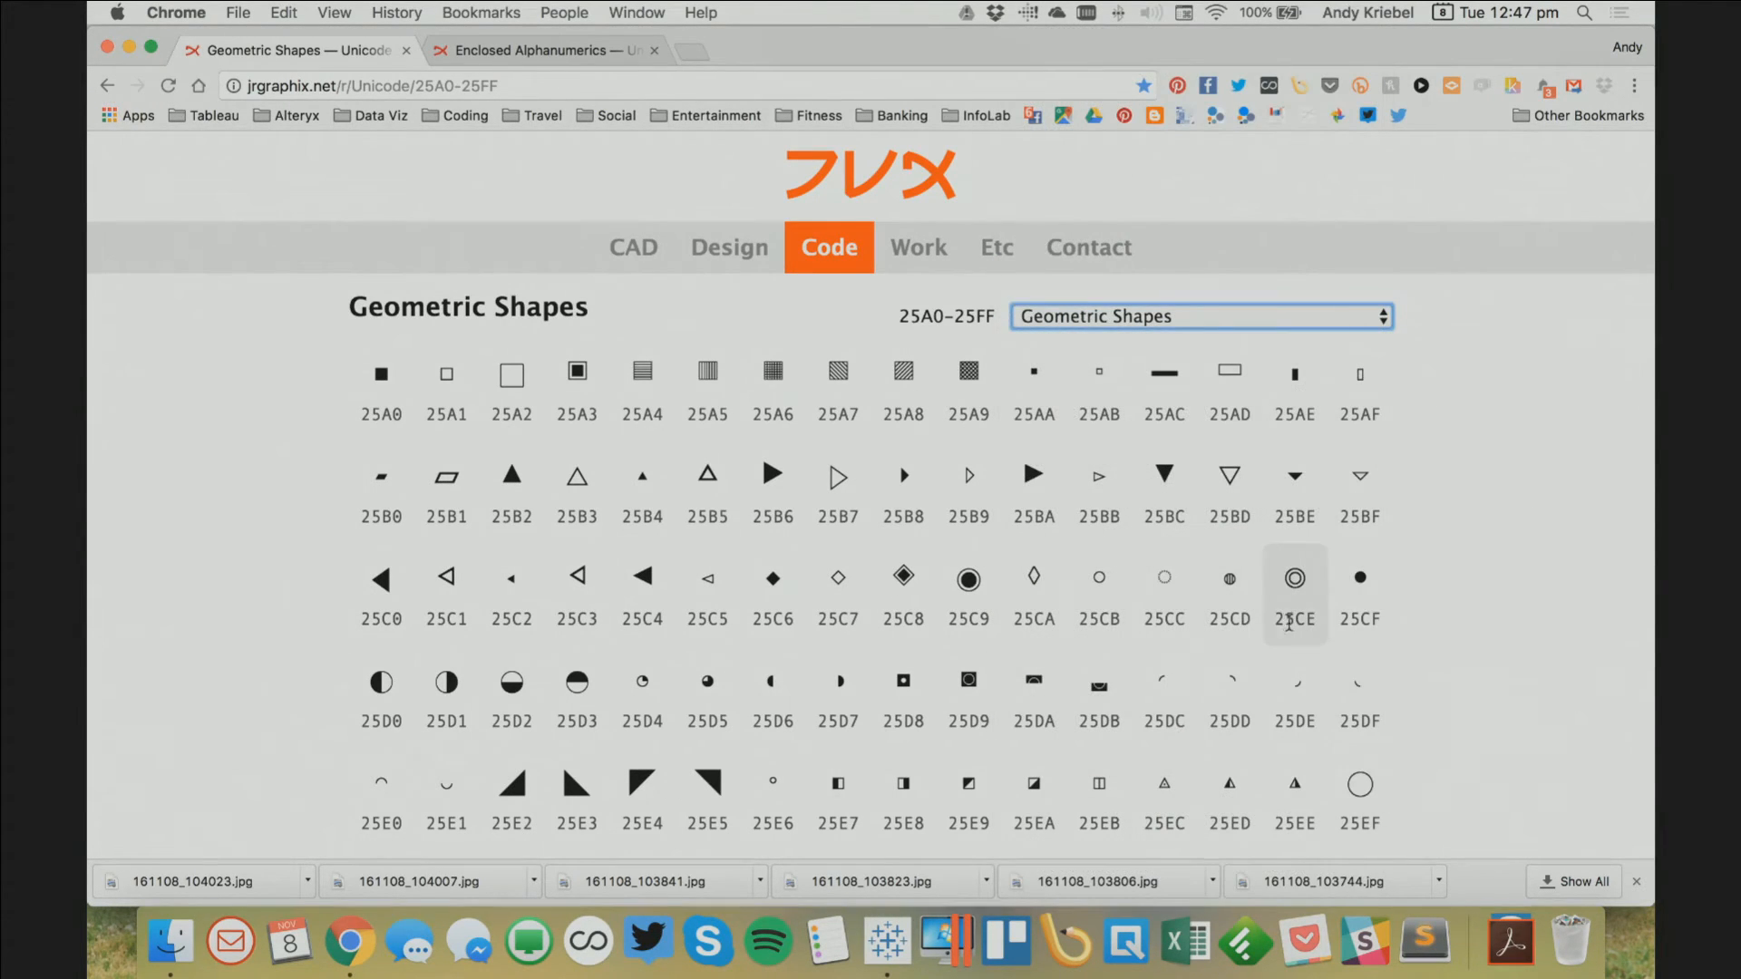
double_click(1359, 579)
key(super+c)
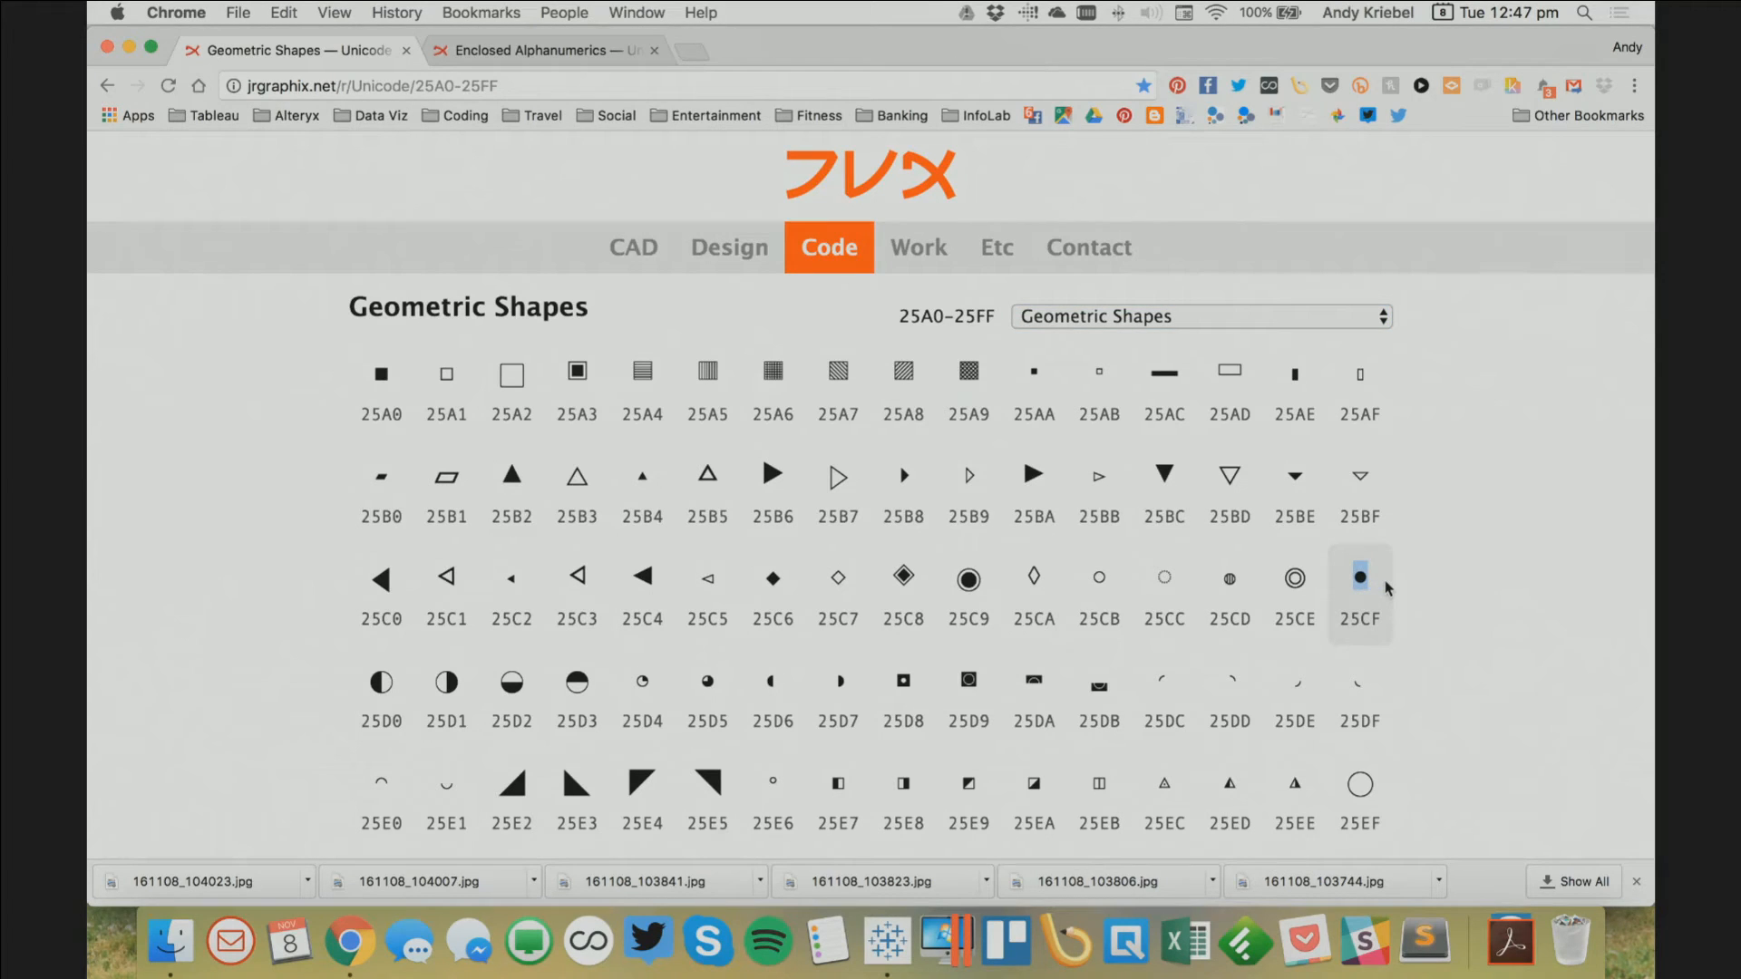
Switch back to Tableau and paste the solid circle as the caption of all three story points
key(super+Tab)
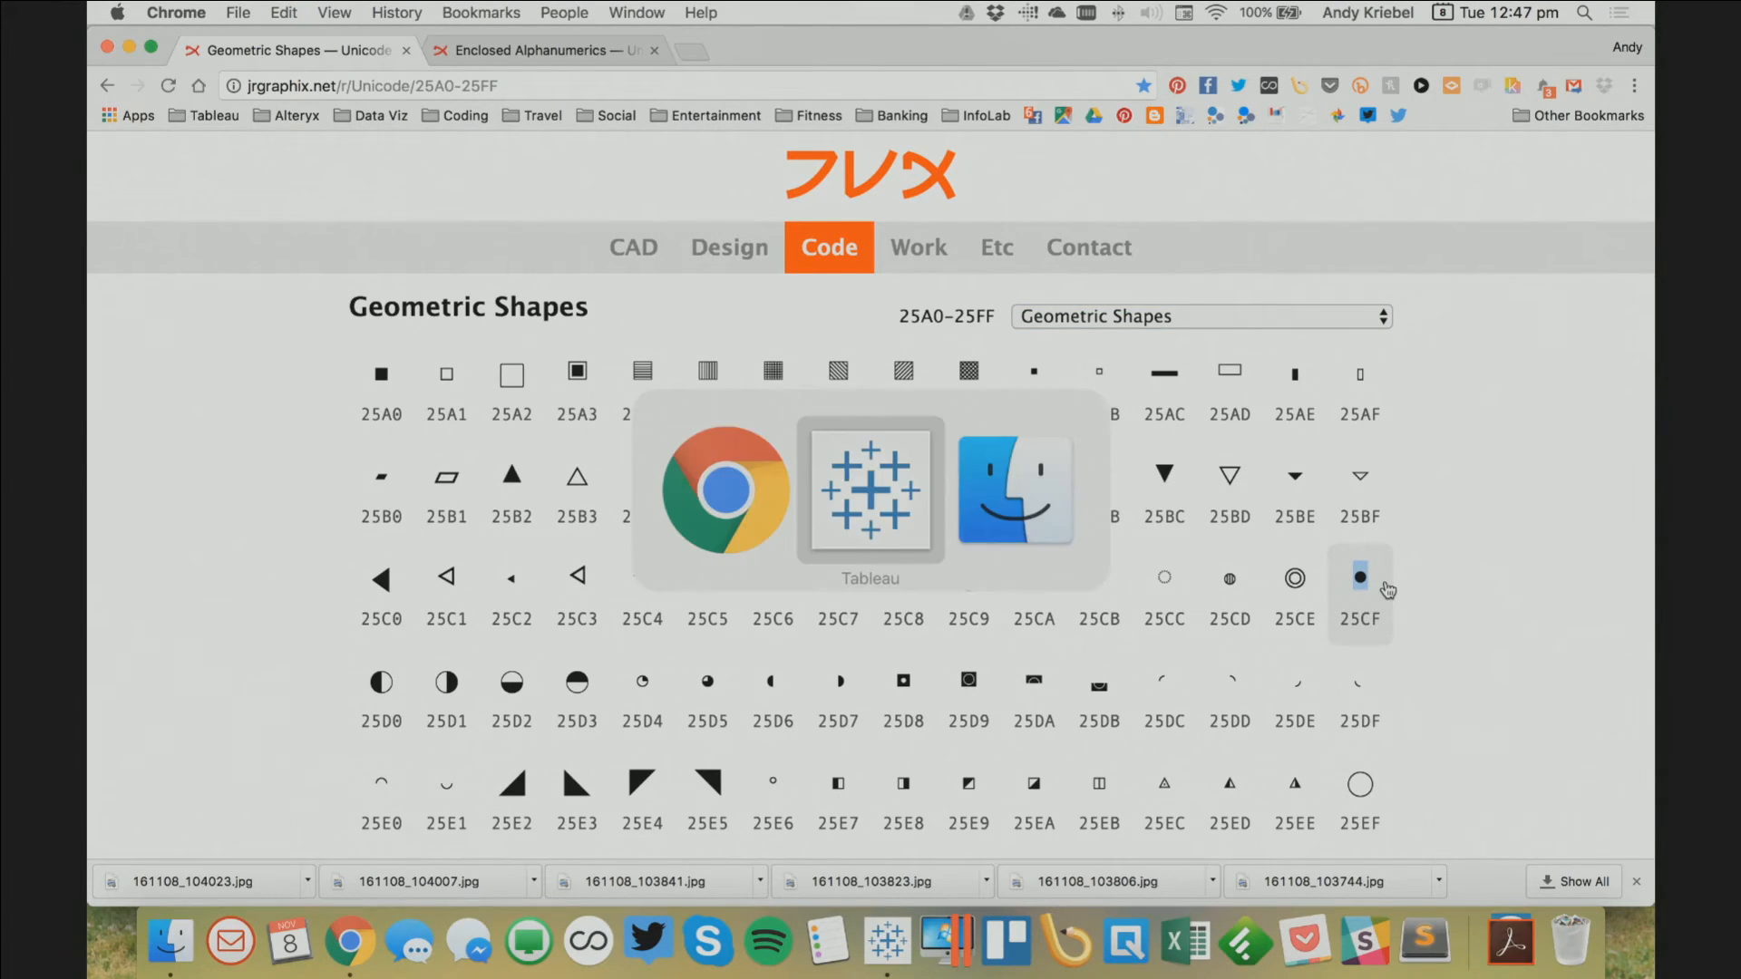
click(712, 141)
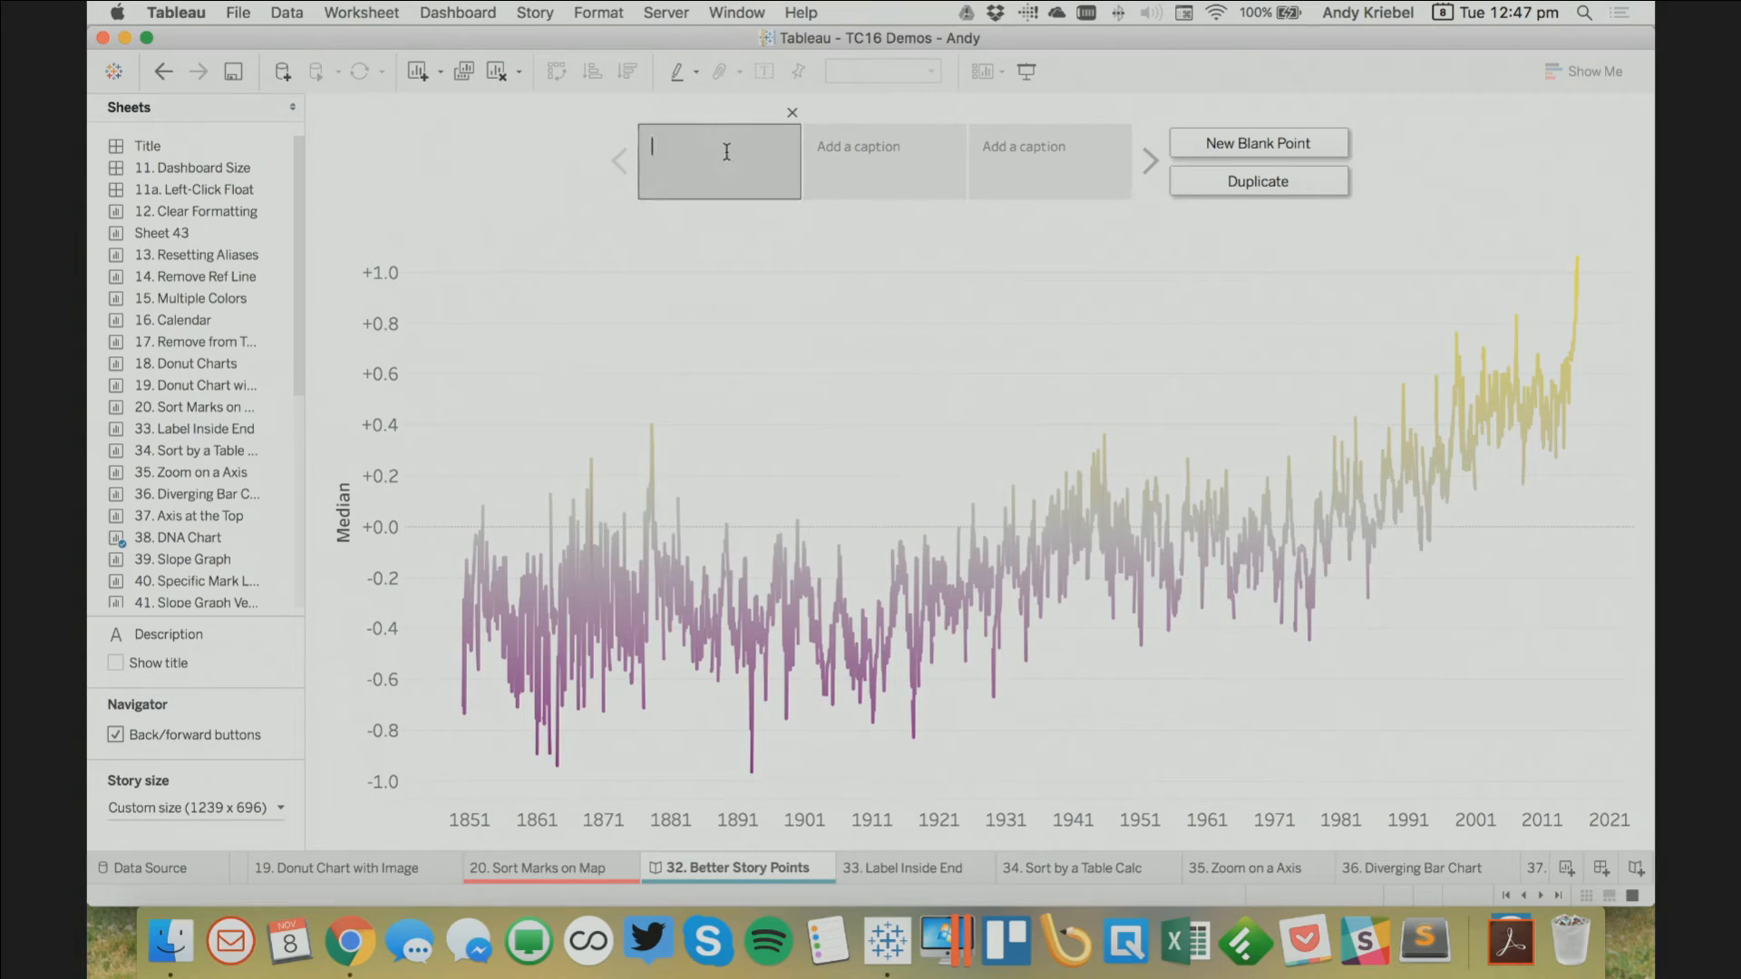
click(875, 161)
key(super+v)
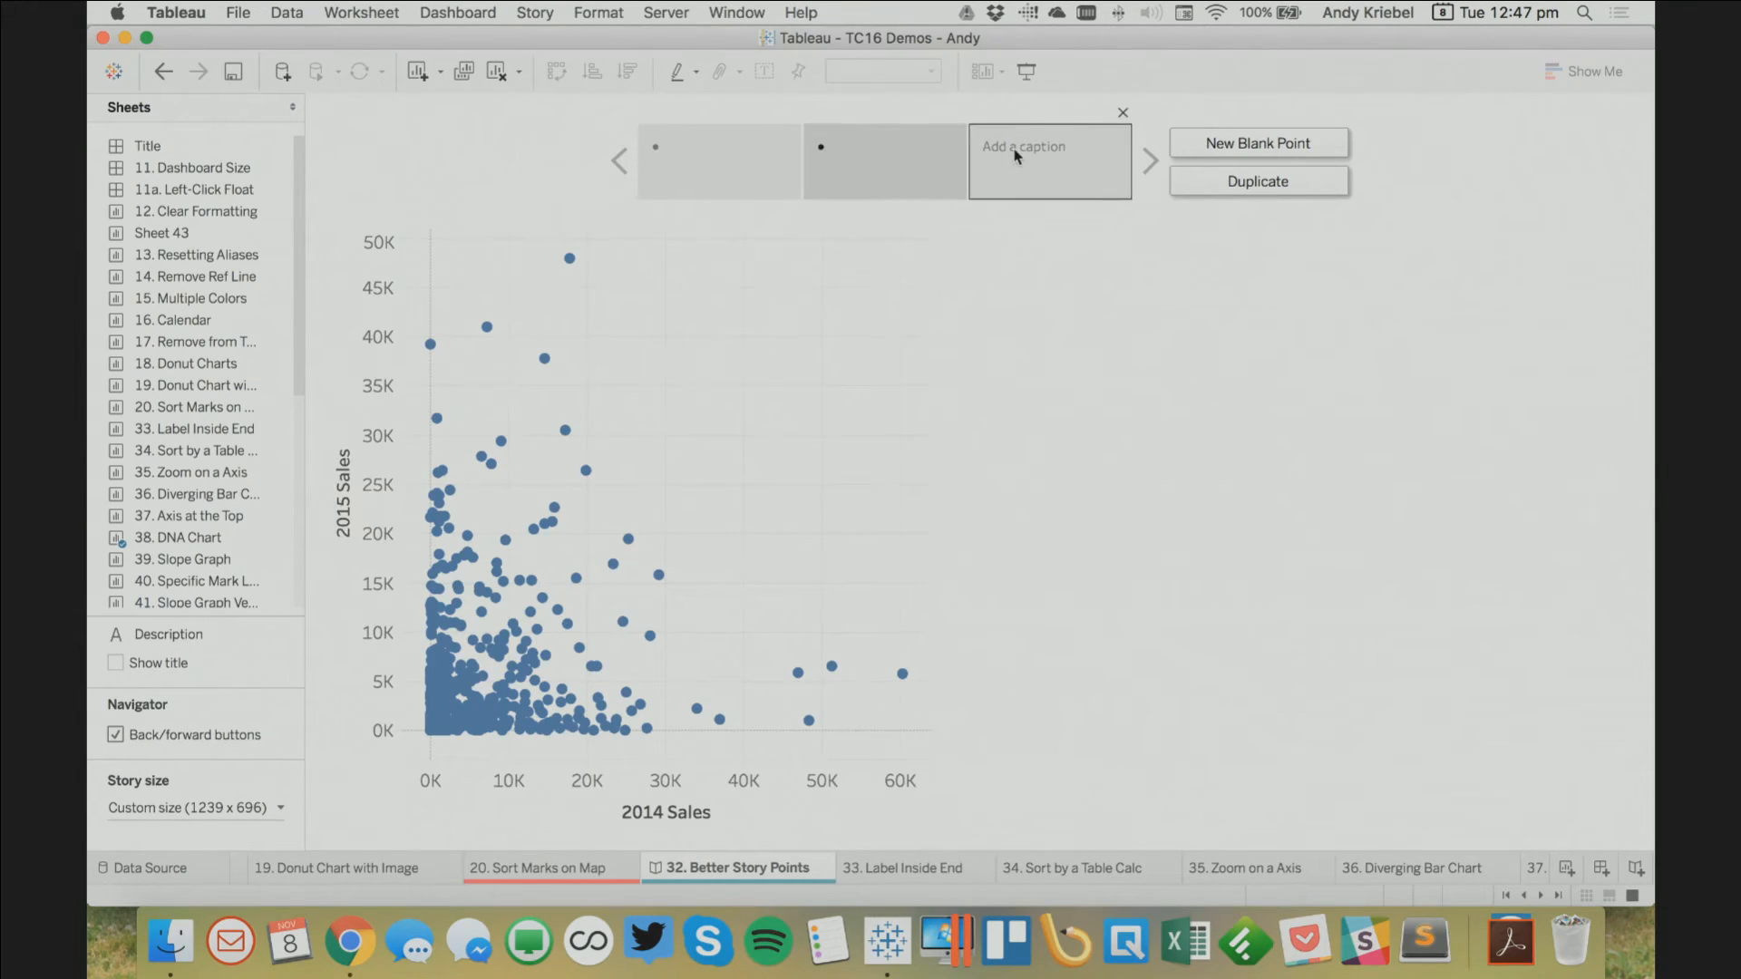
click(1017, 156)
text(•)
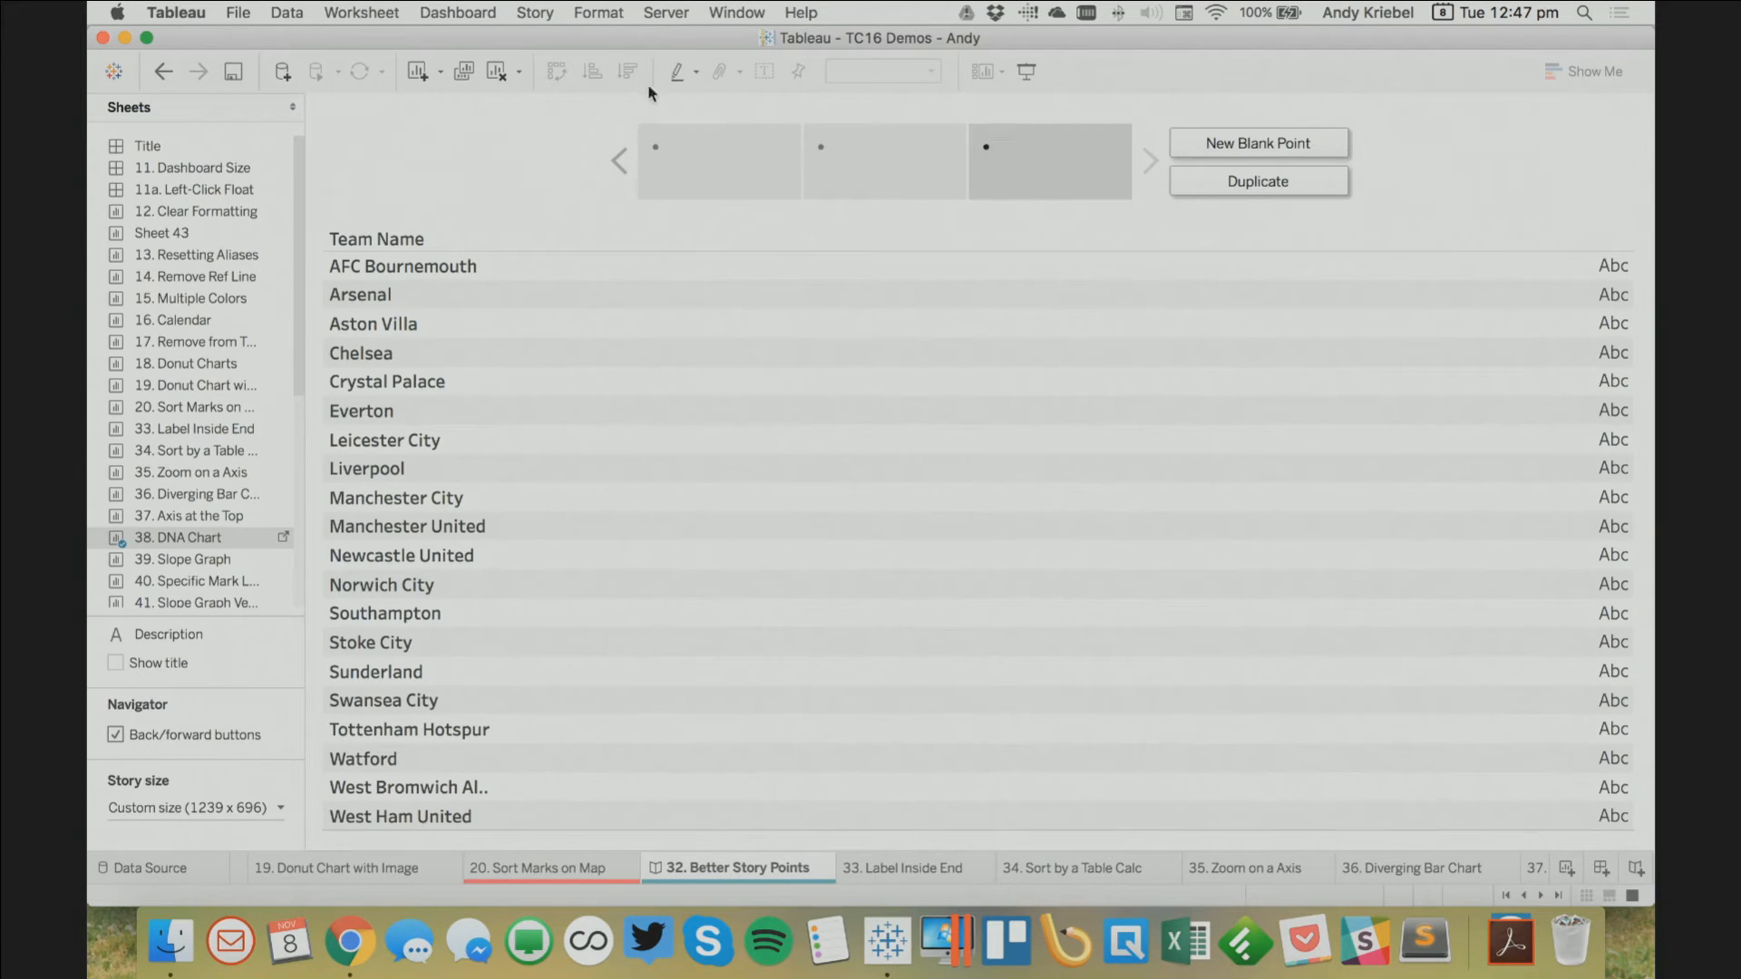
Open the story formatting options and set the navigator font size to 14
click(534, 13)
click(544, 73)
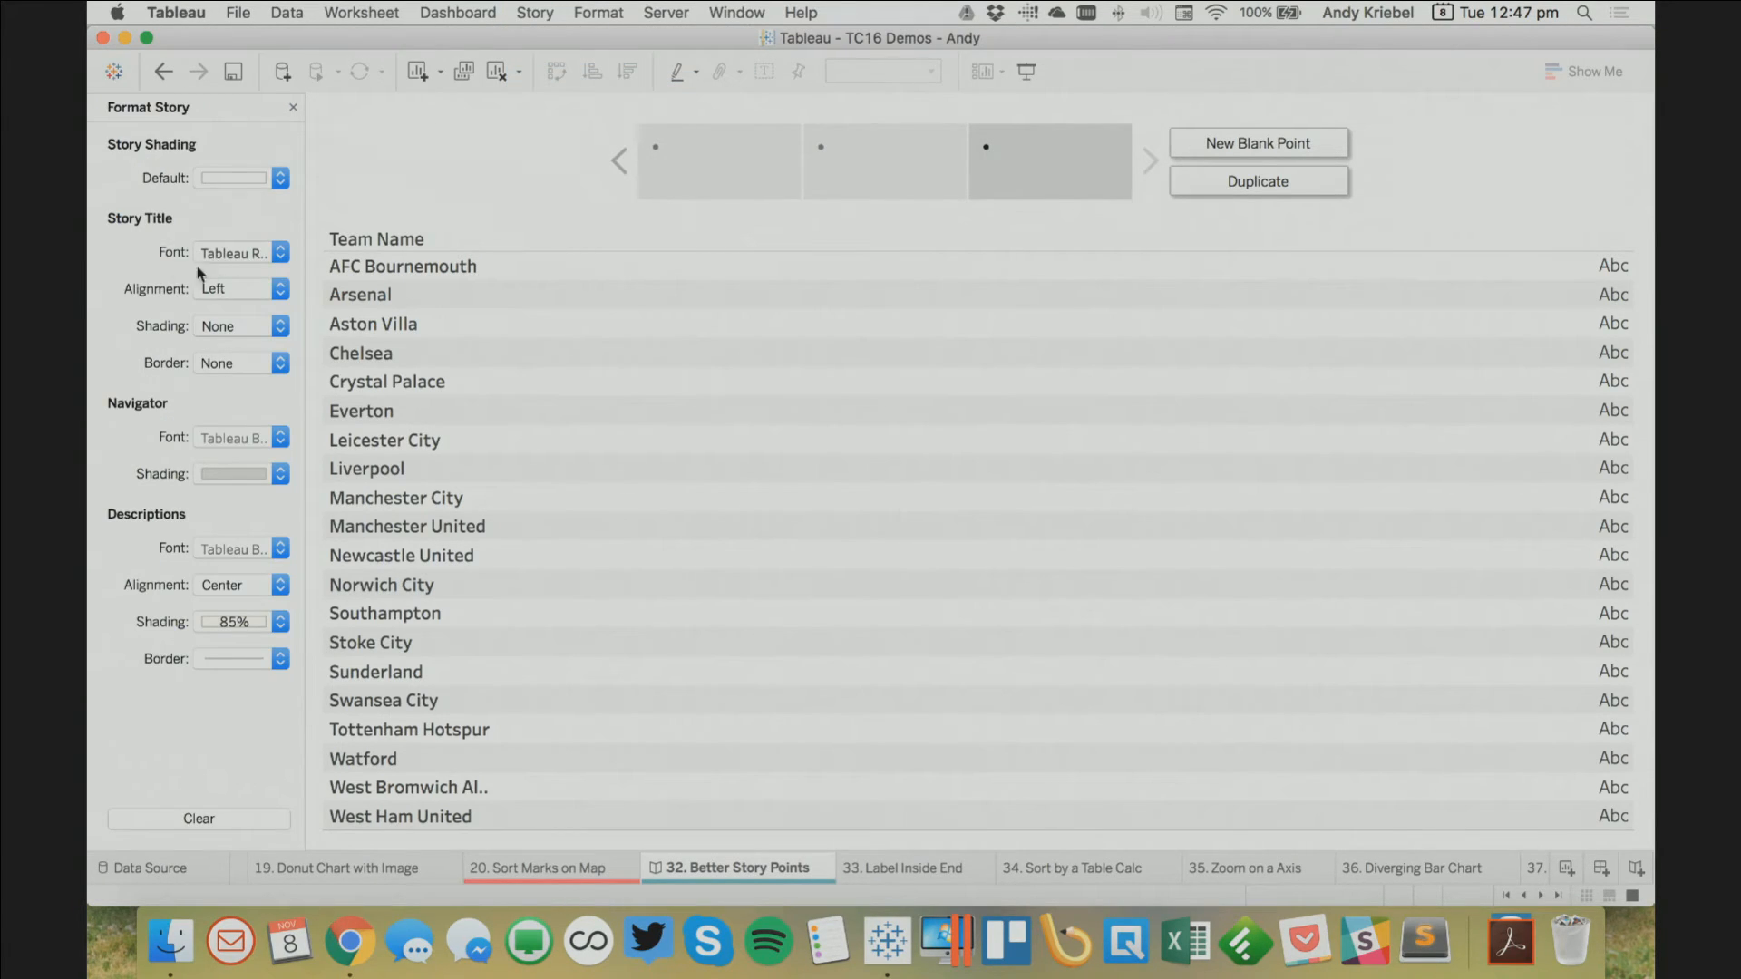
click(226, 439)
click(246, 504)
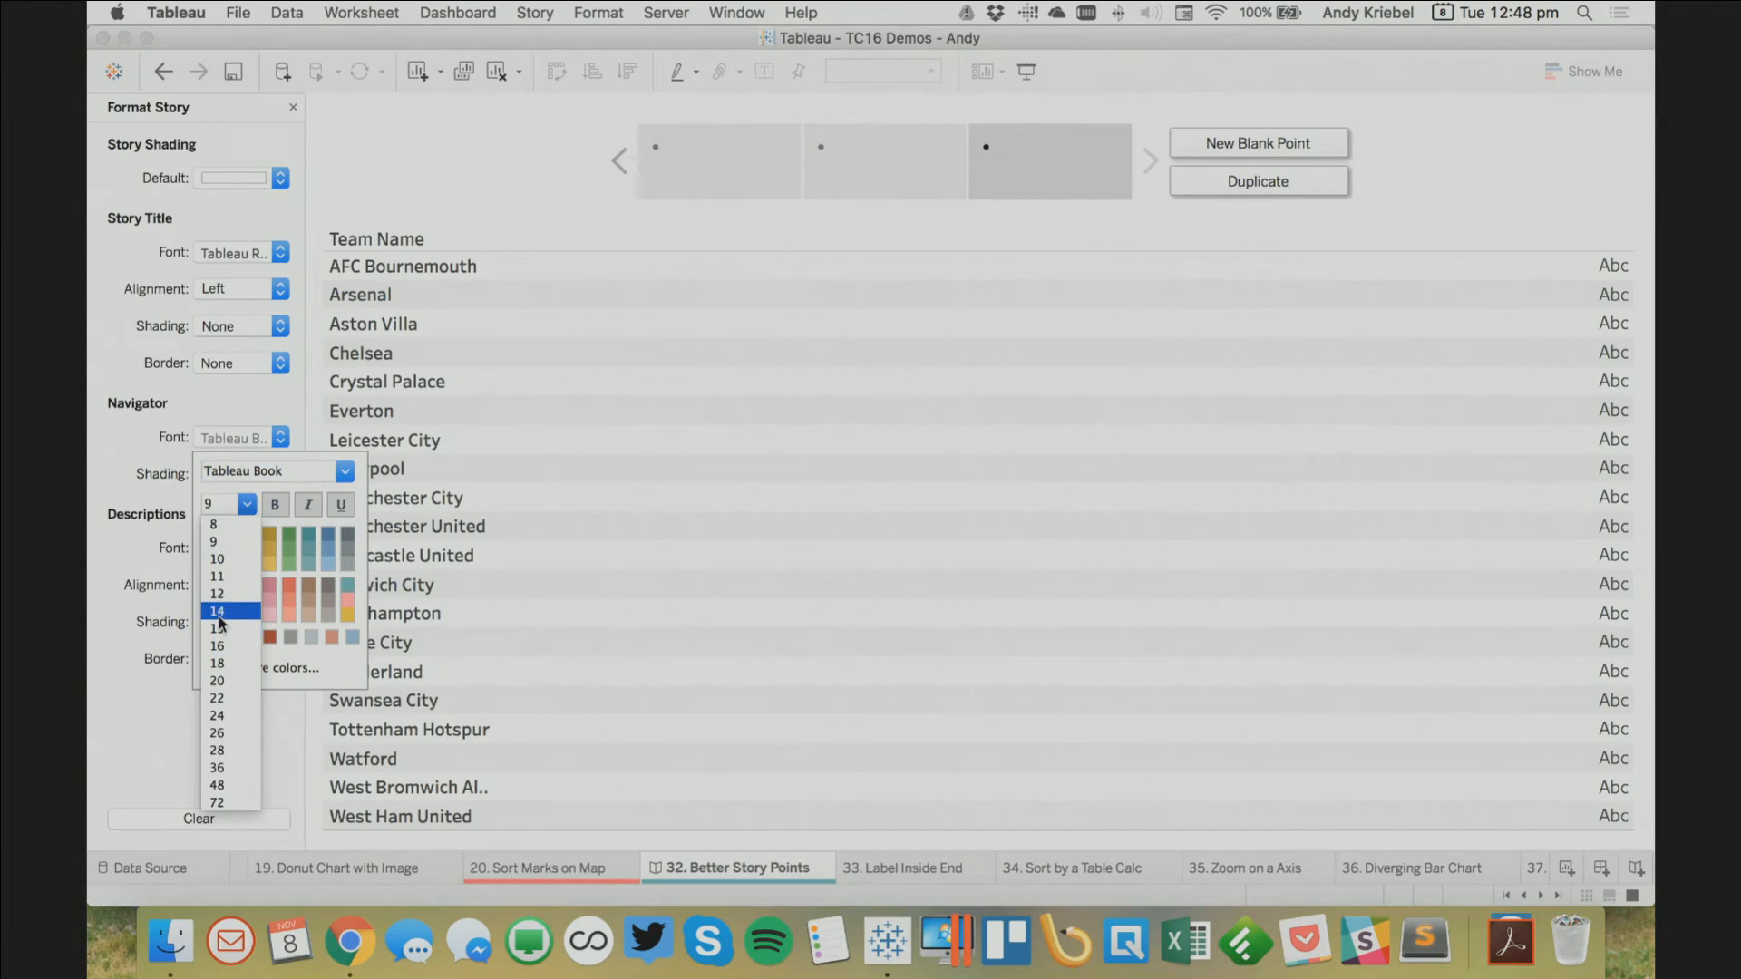
click(219, 613)
Set the navigator shading to None and narrow the caption boxes so the dots sit close together
click(127, 453)
click(215, 478)
click(277, 509)
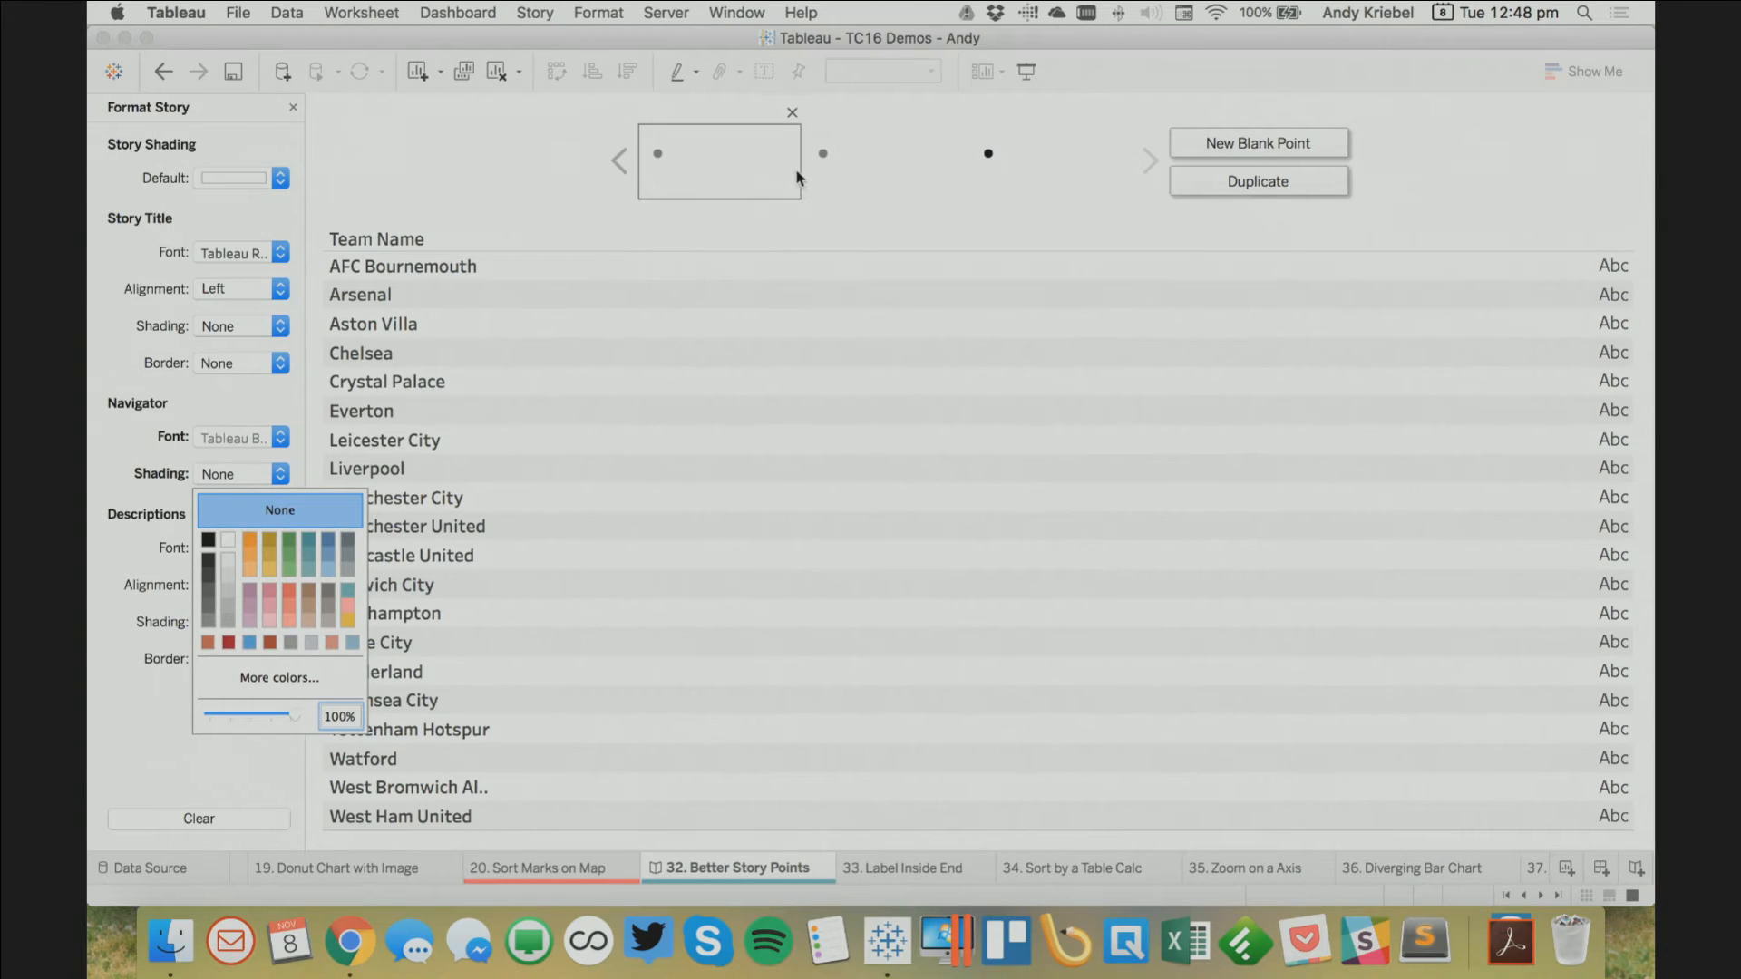
click(799, 173)
drag(801, 171, 675, 172)
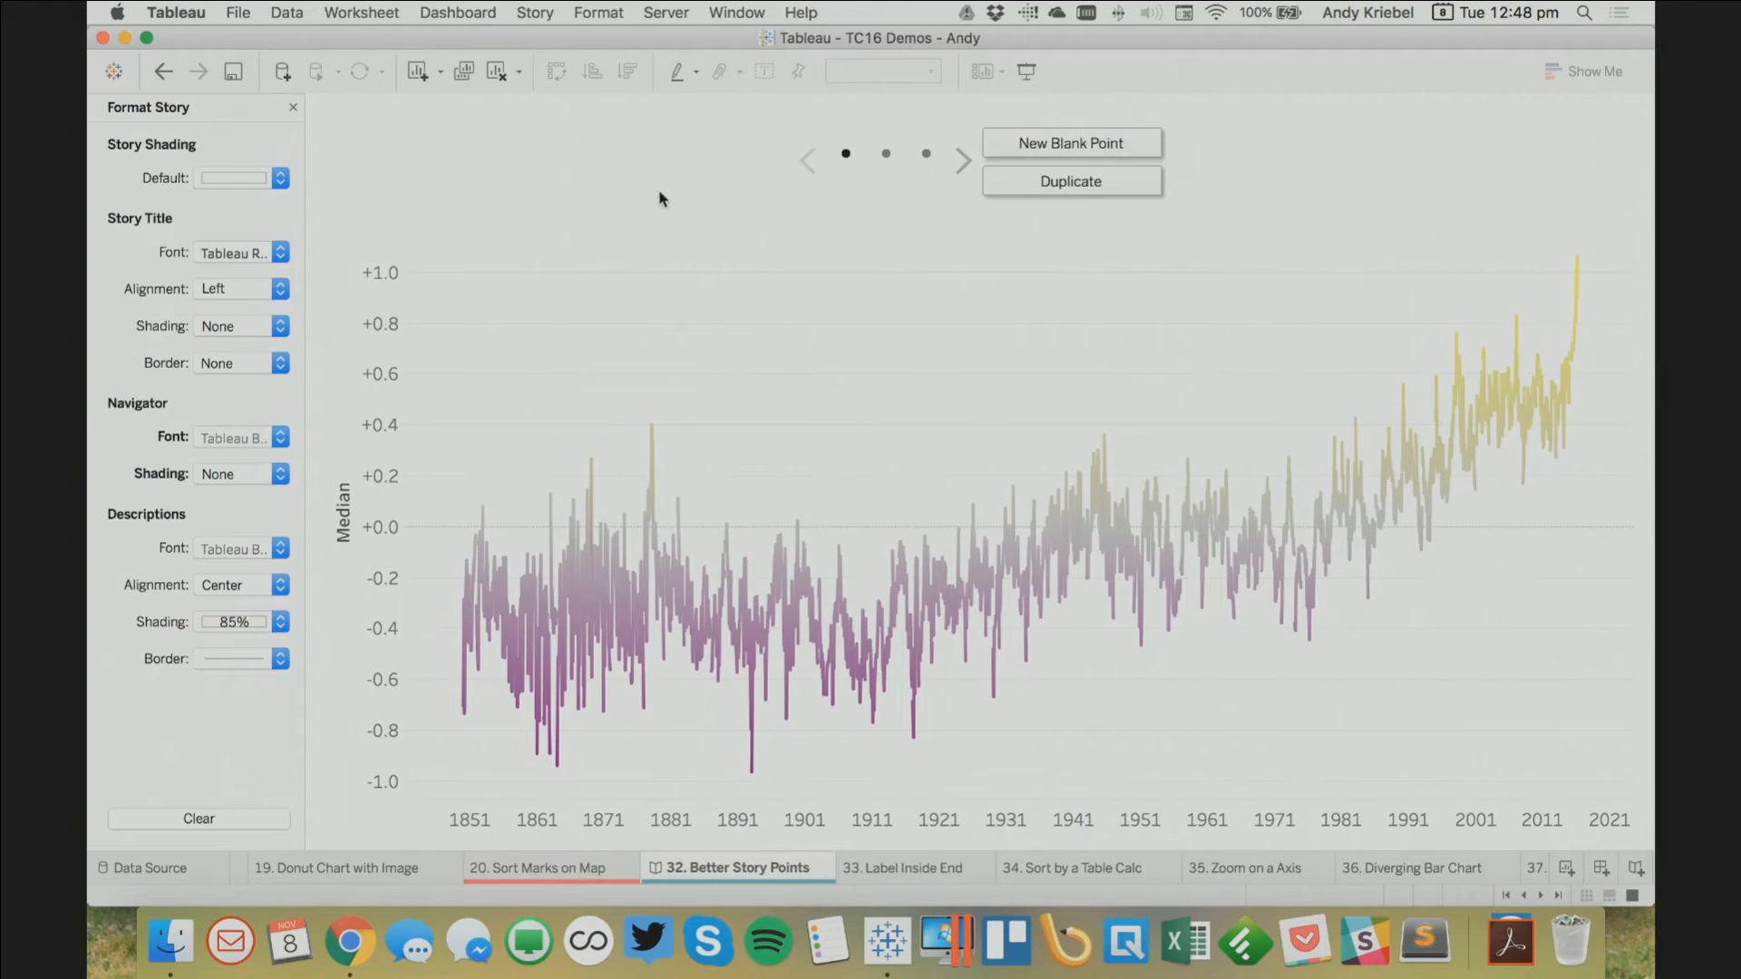
Reduce the height of the story's caption boxes and set the story's fixed width to 325 px
mouse_move(853, 198)
drag(849, 197, 848, 178)
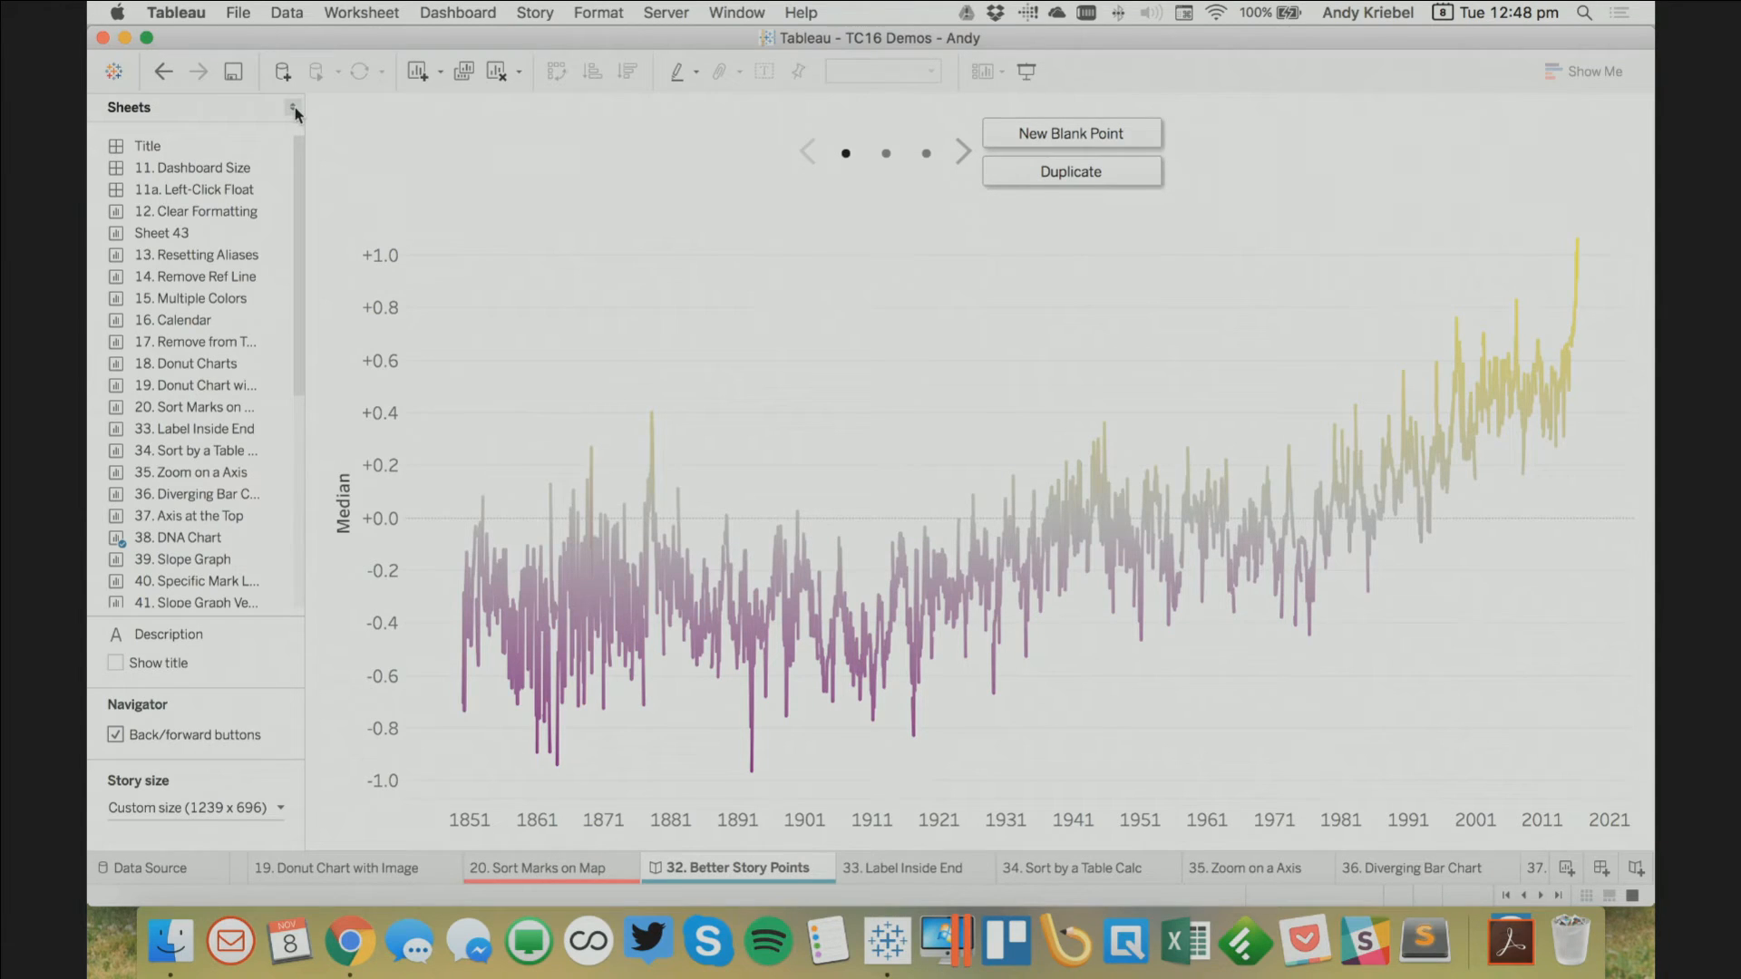
click(145, 808)
double_click(141, 772)
text(325)
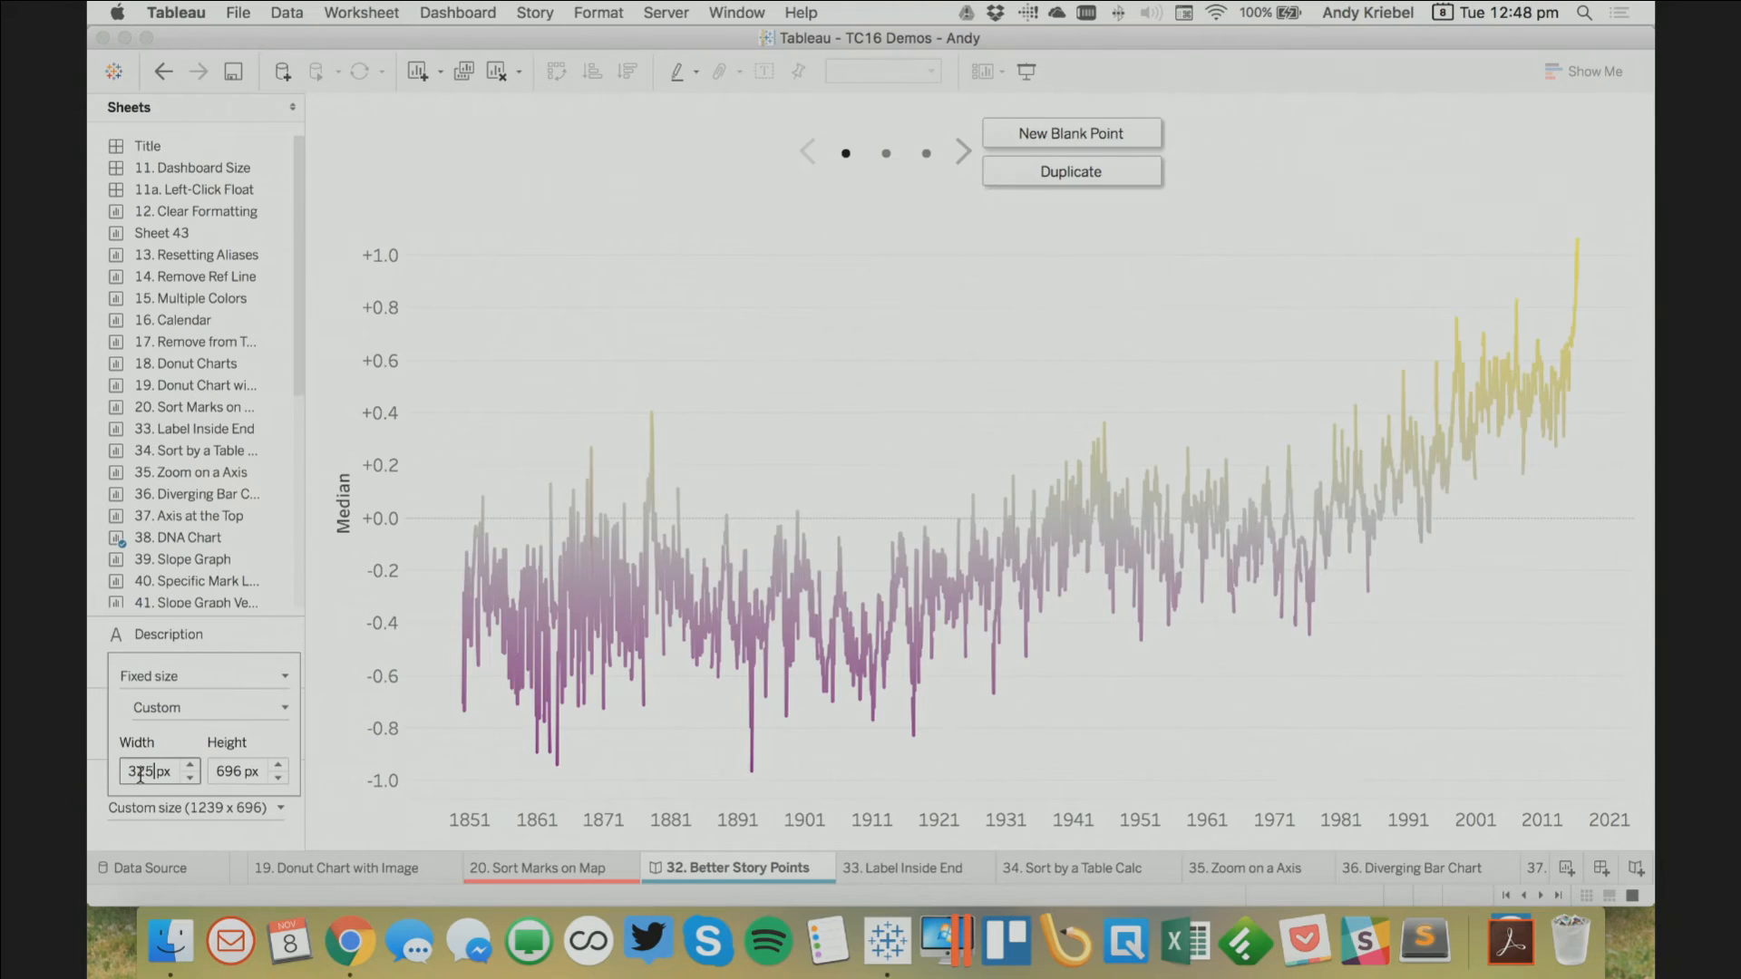
key(Return)
click(824, 574)
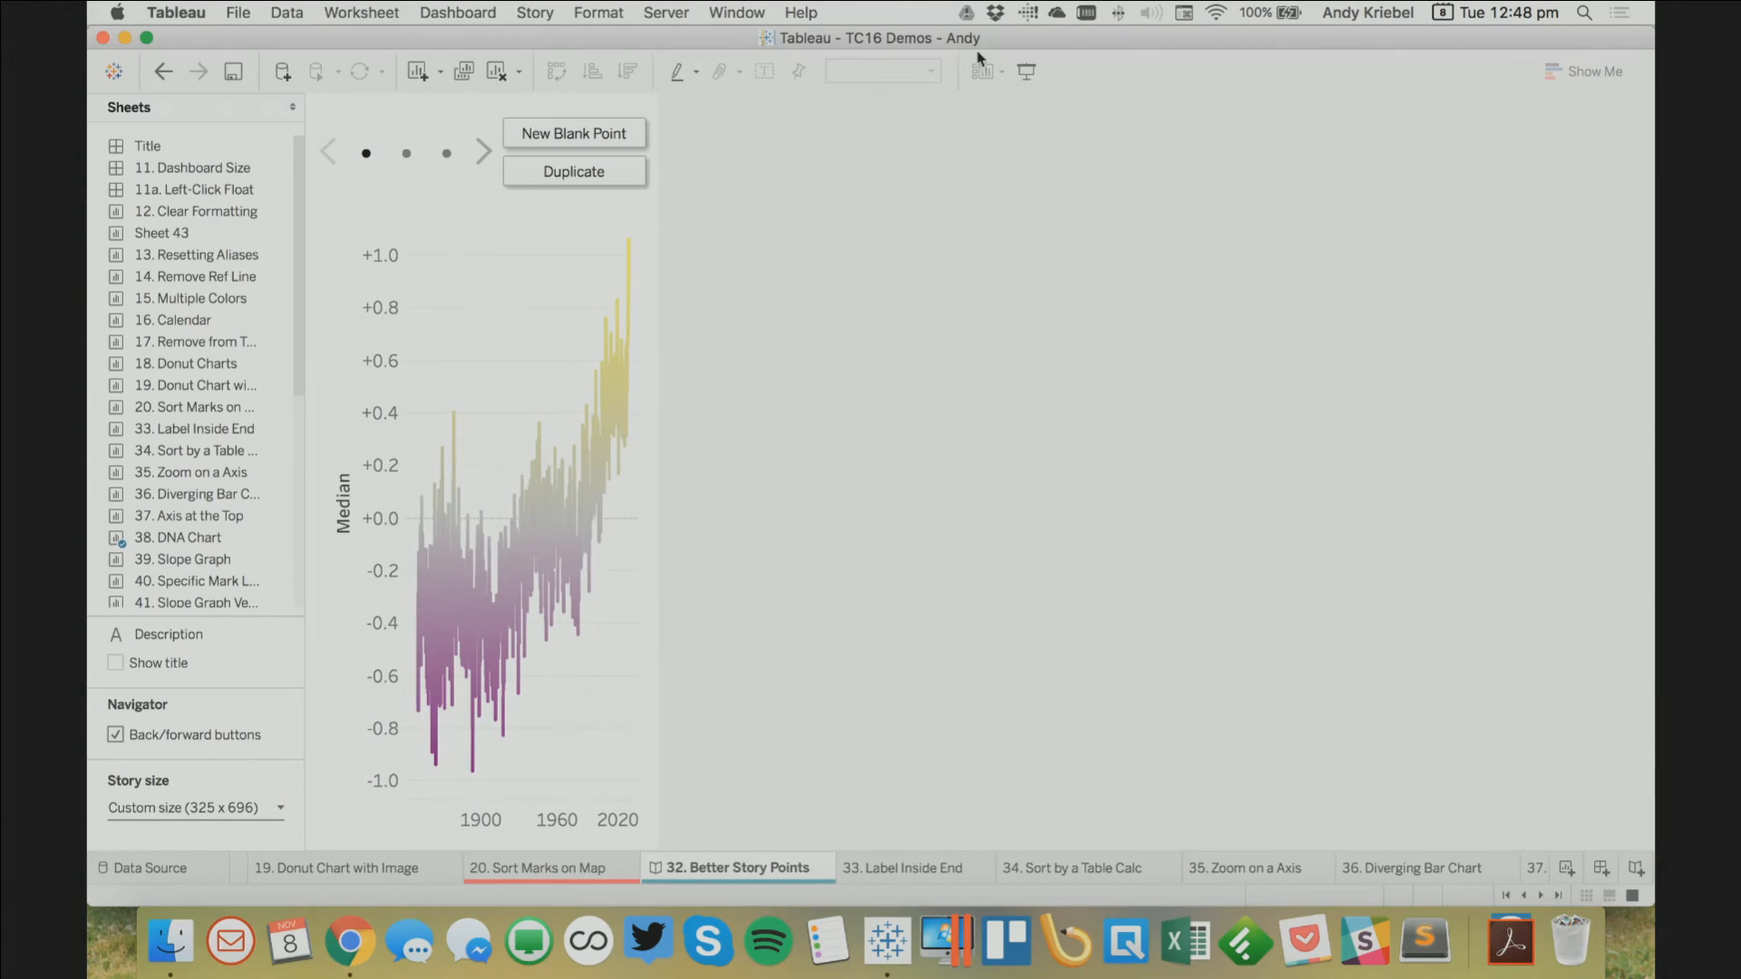
Preview the story in presentation mode, stepping through its three points with the navigation dots, and return to editing
click(1025, 71)
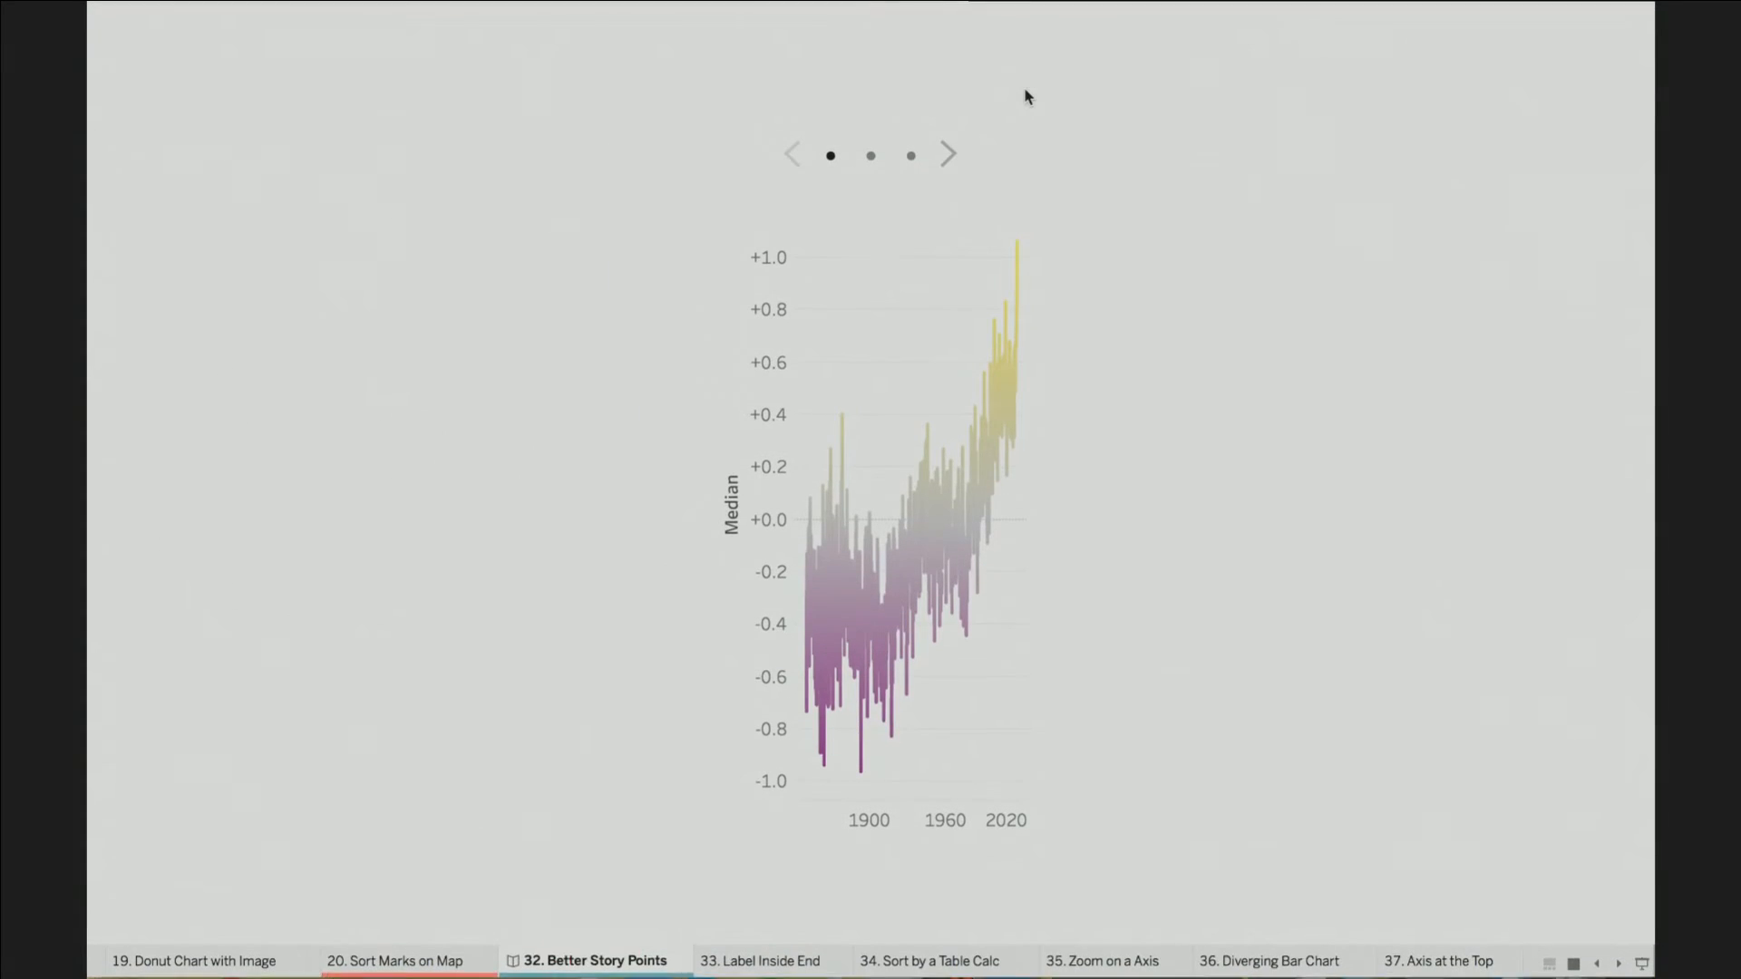
click(871, 155)
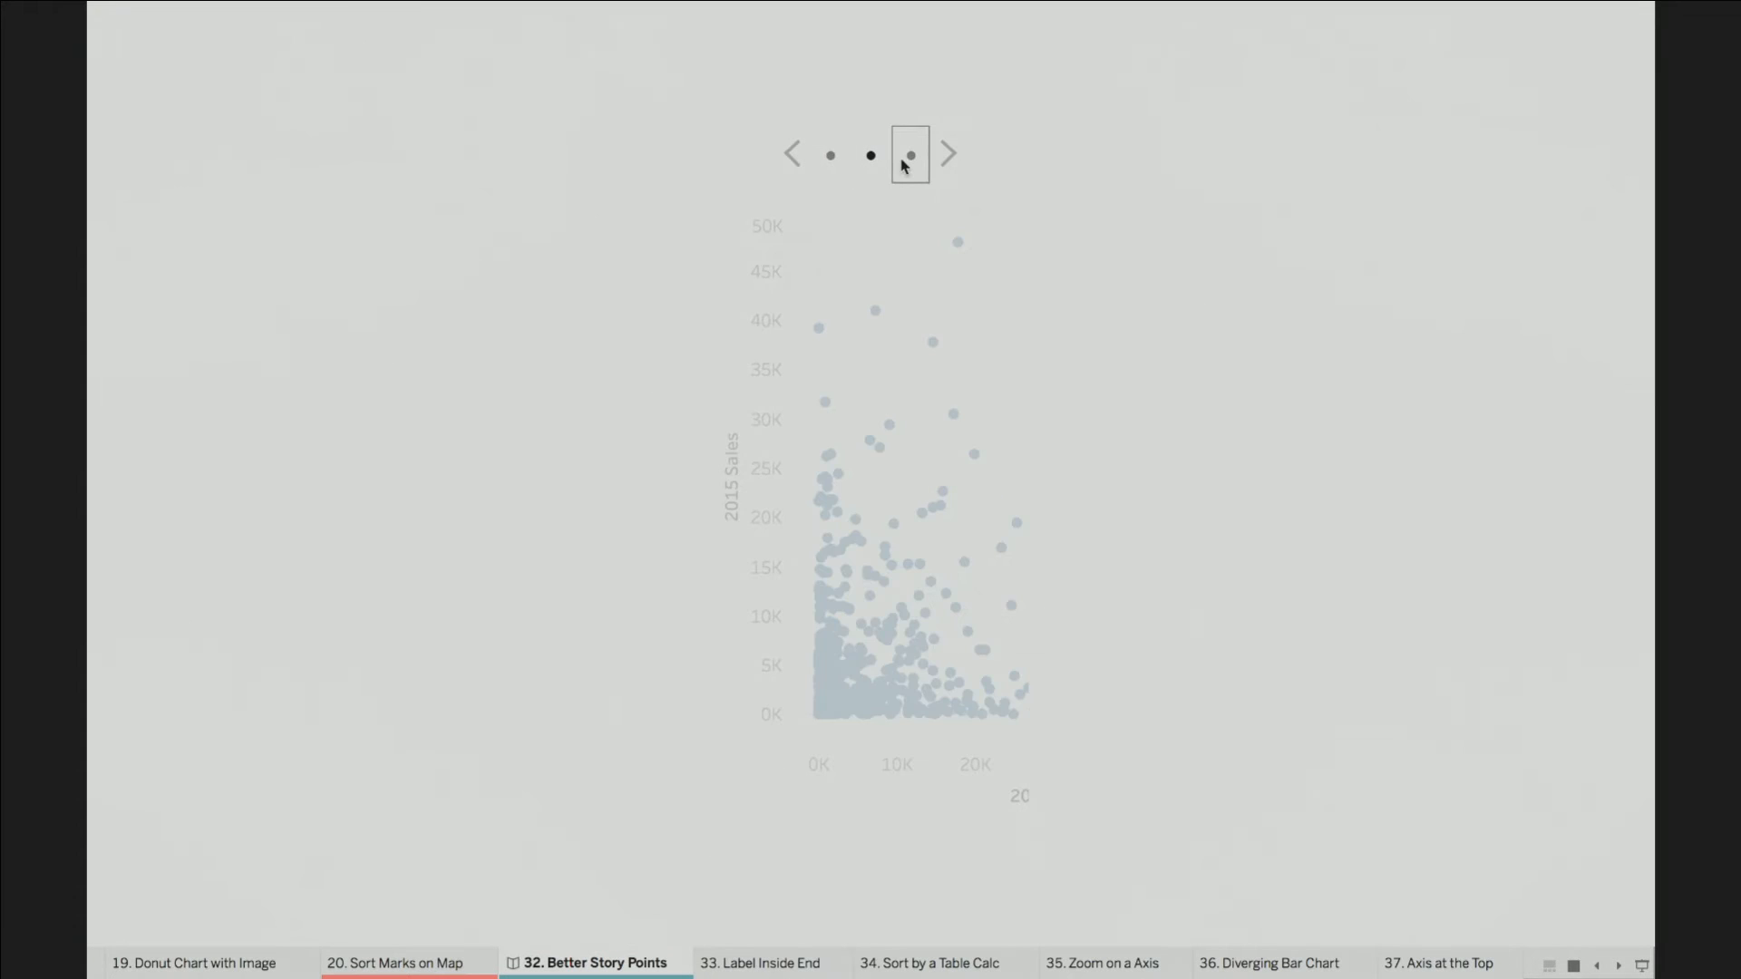
click(911, 155)
click(831, 155)
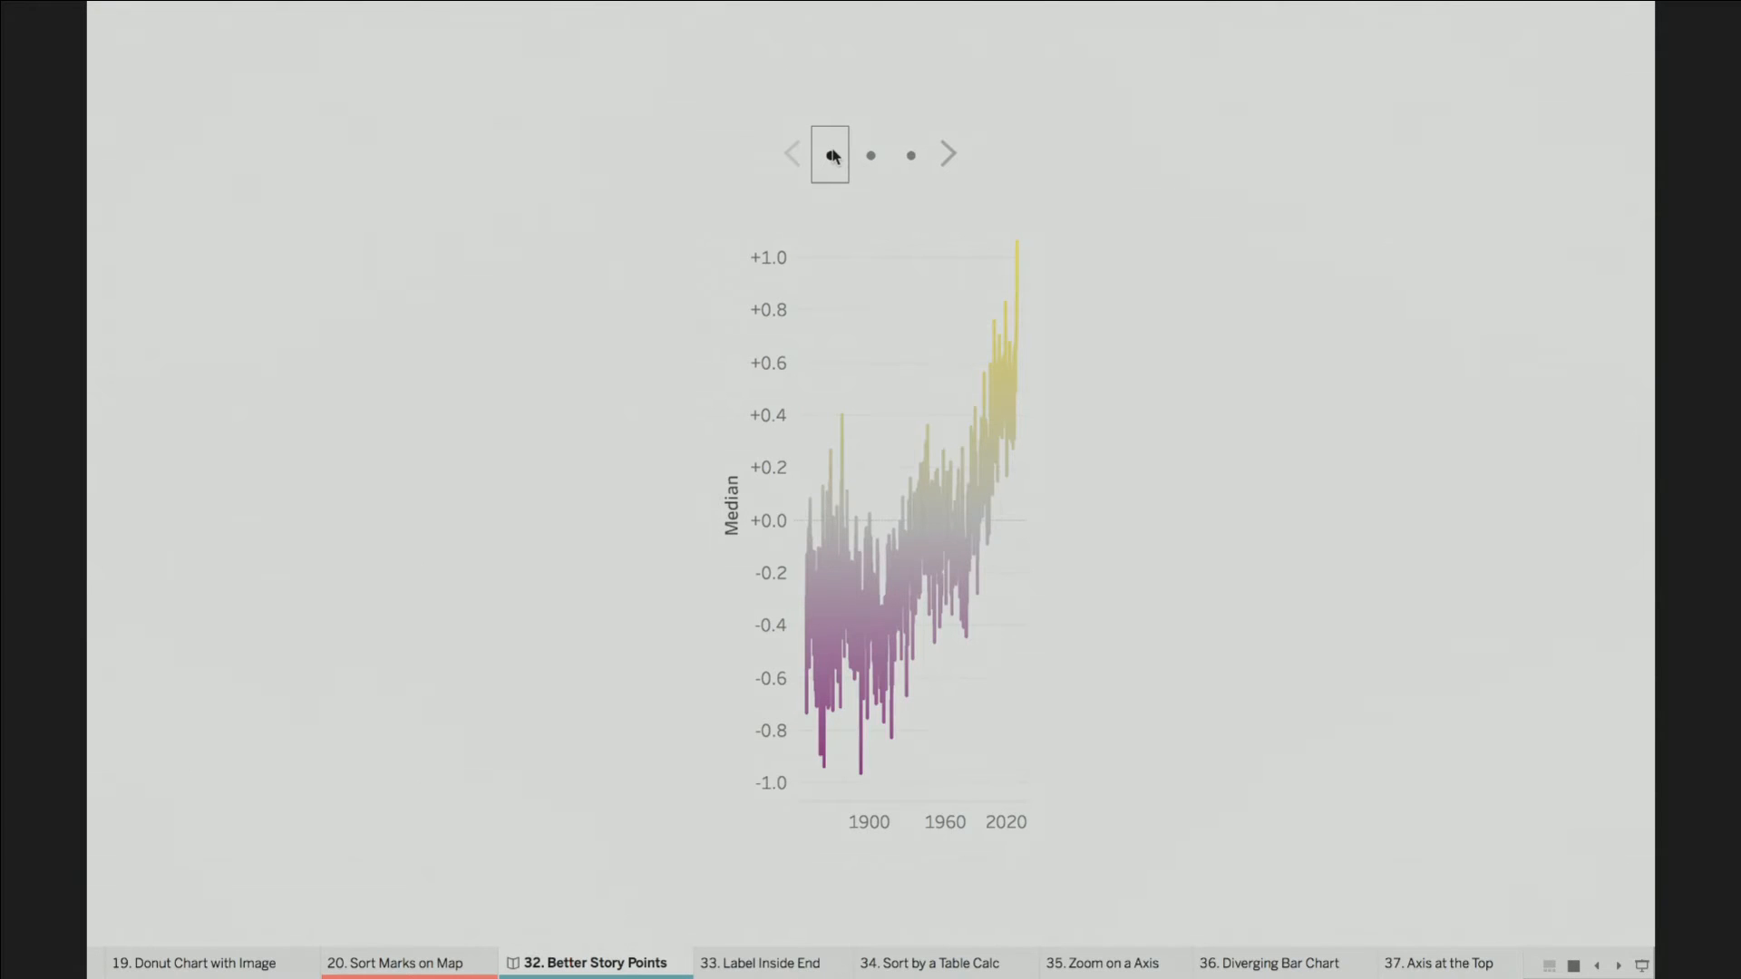
key(Escape)
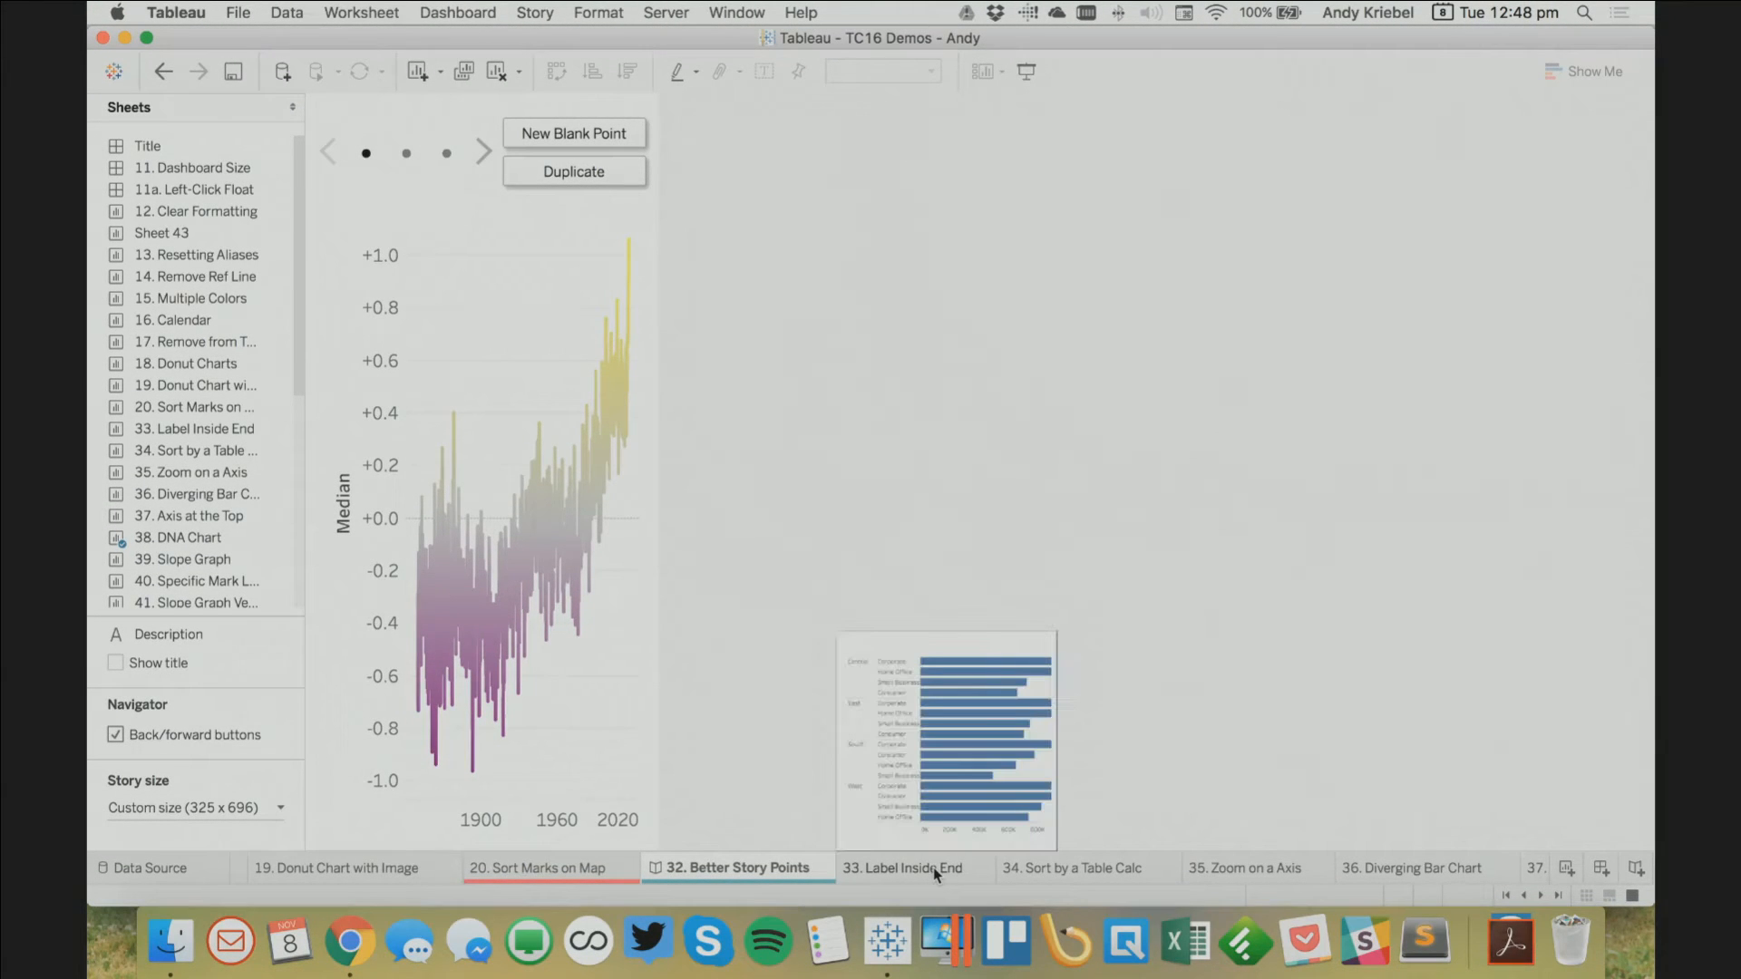
Open the "33. Label Inside End" sheet
click(933, 867)
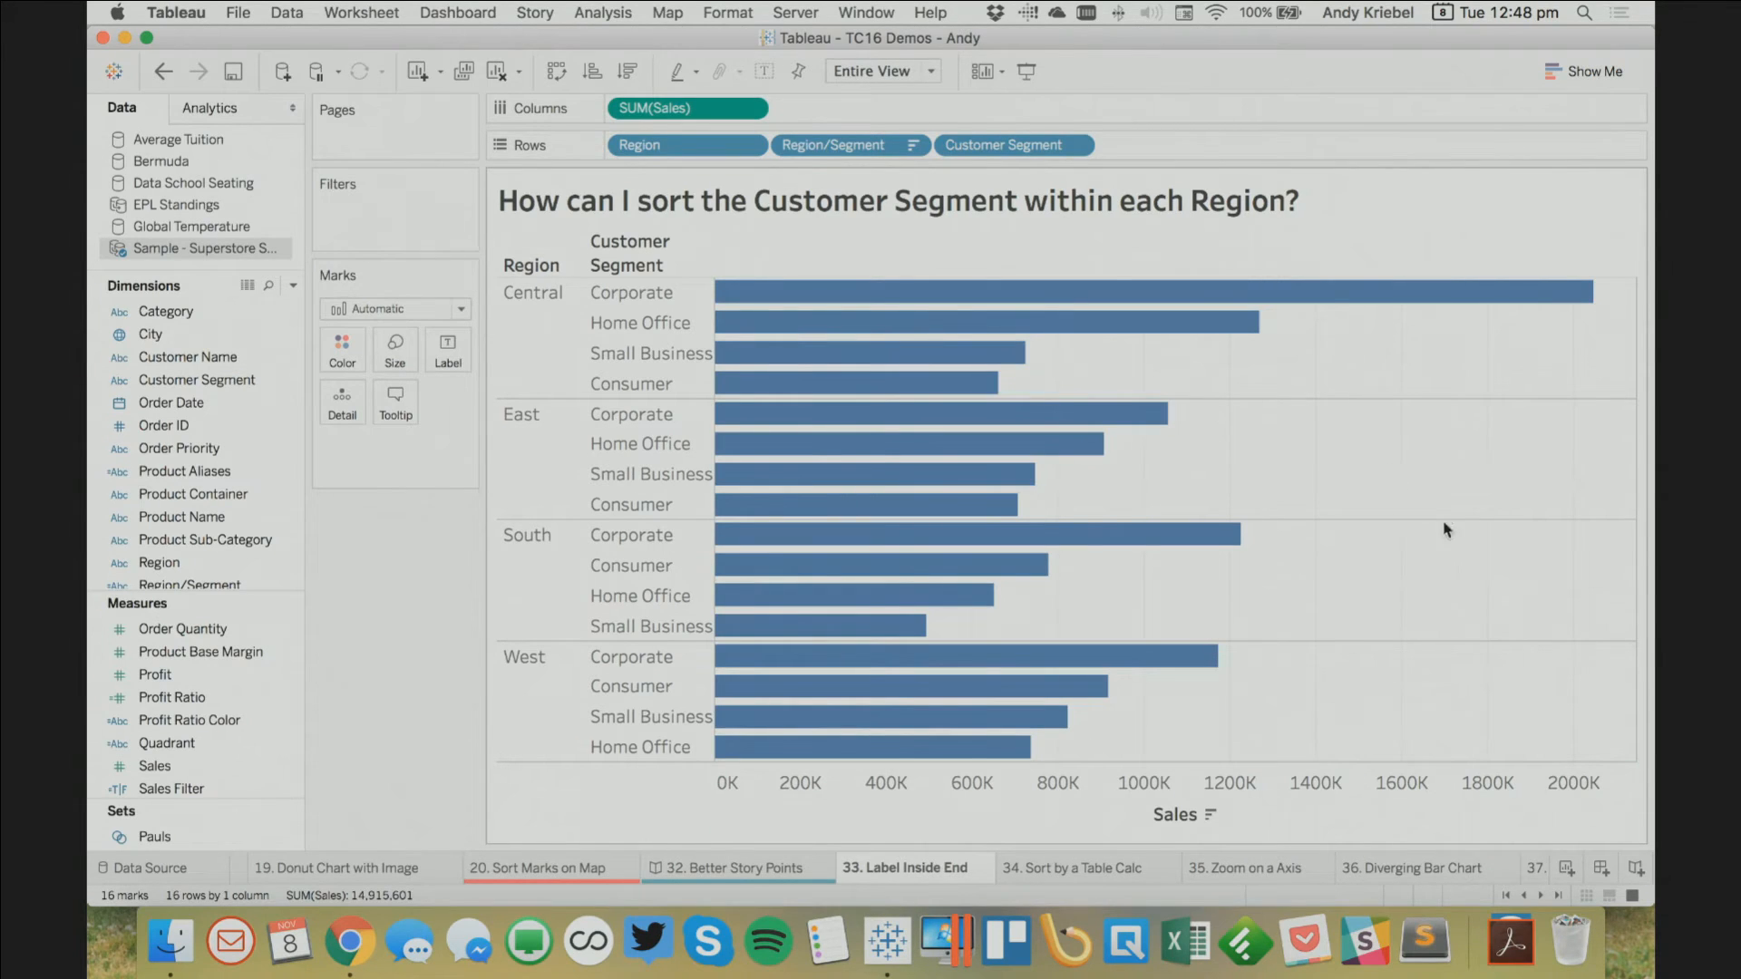
click(764, 71)
mouse_move(1562, 296)
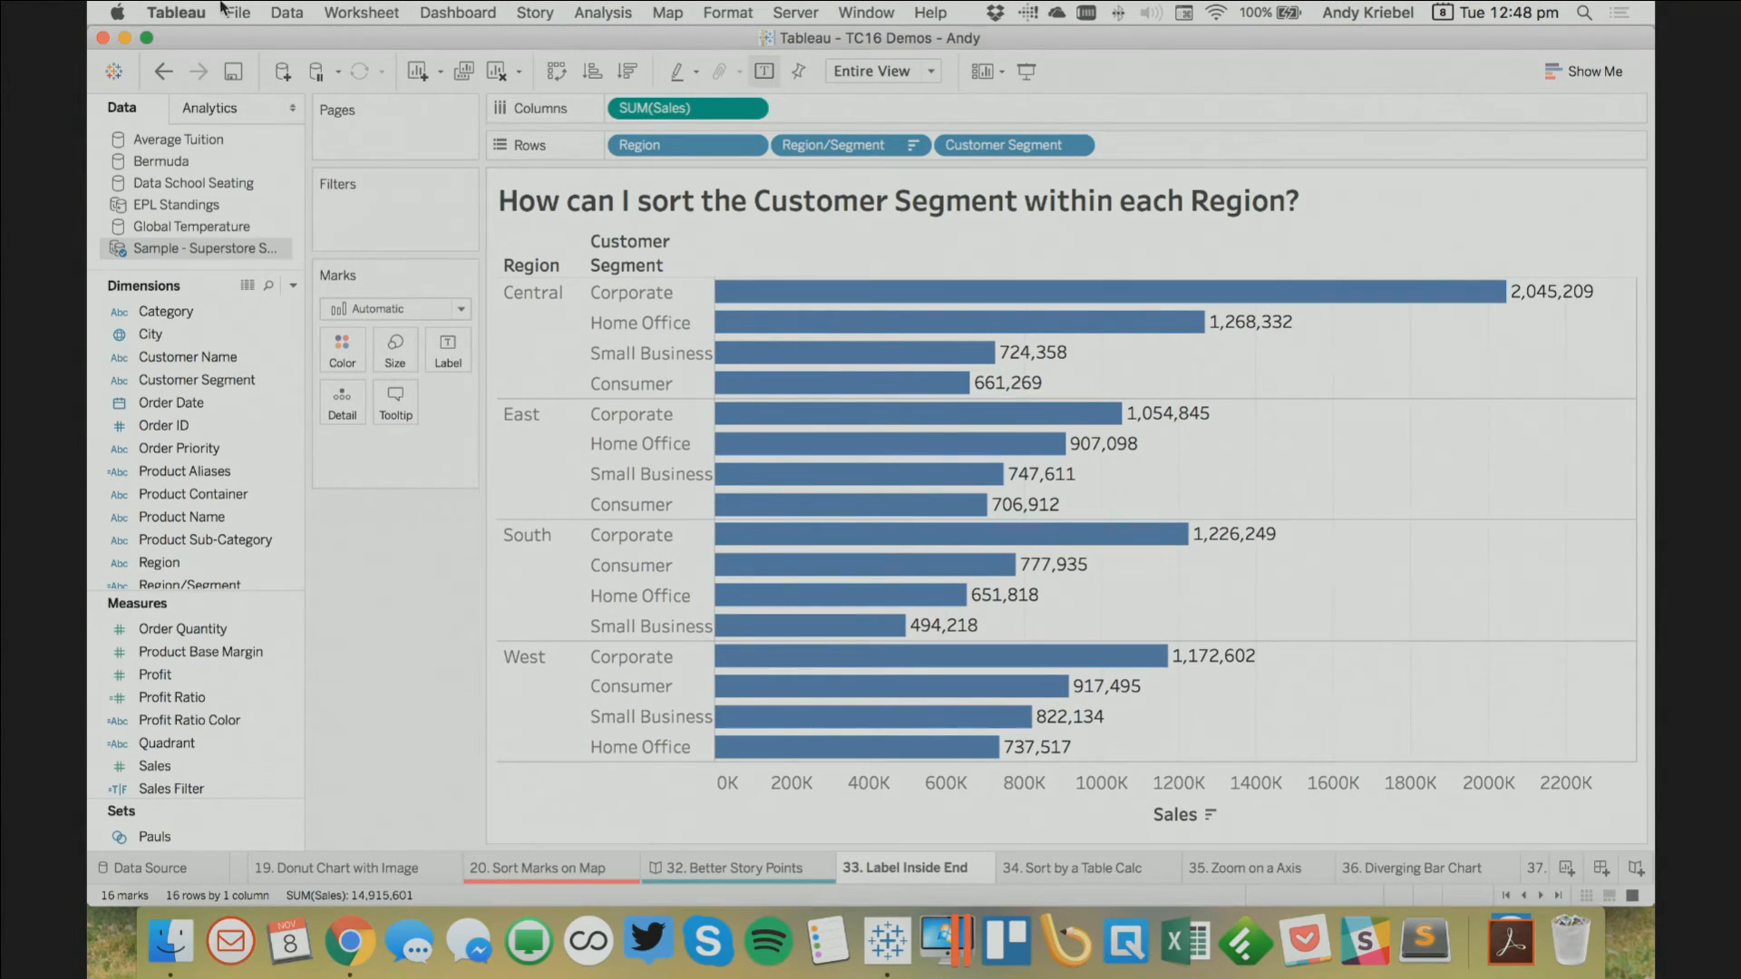
click(164, 72)
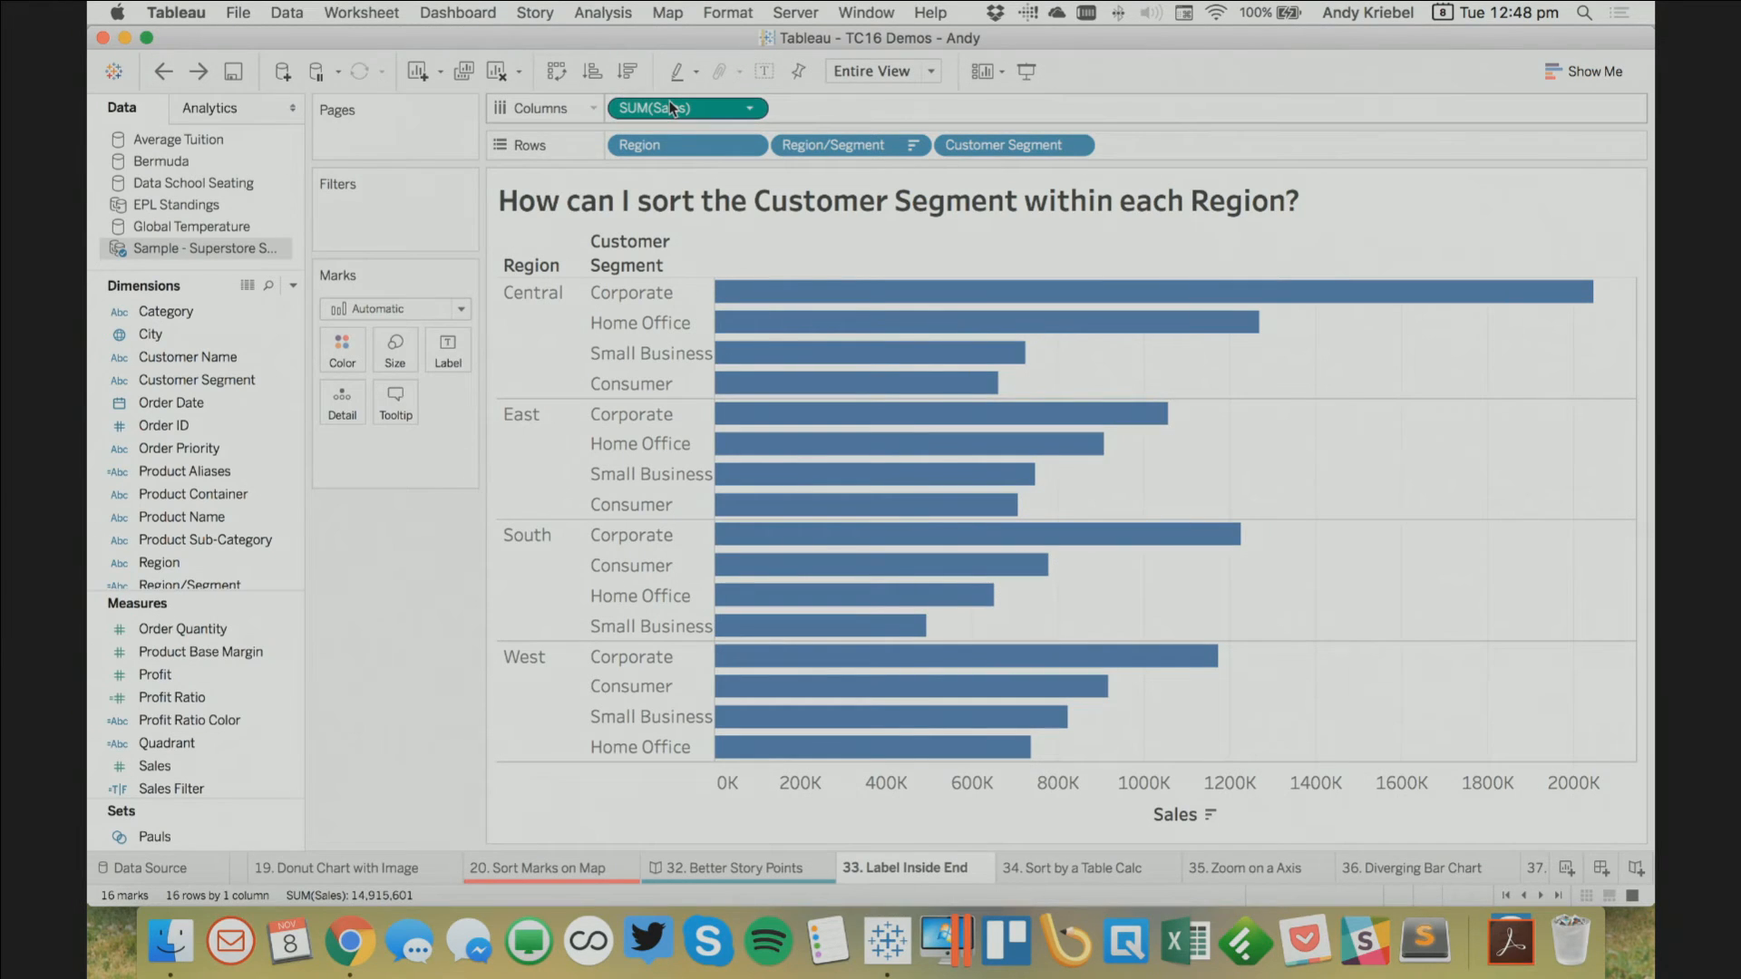
Duplicate SUM(Sales) on Columns and combine both measures as a dual axis
drag(669, 101, 911, 110)
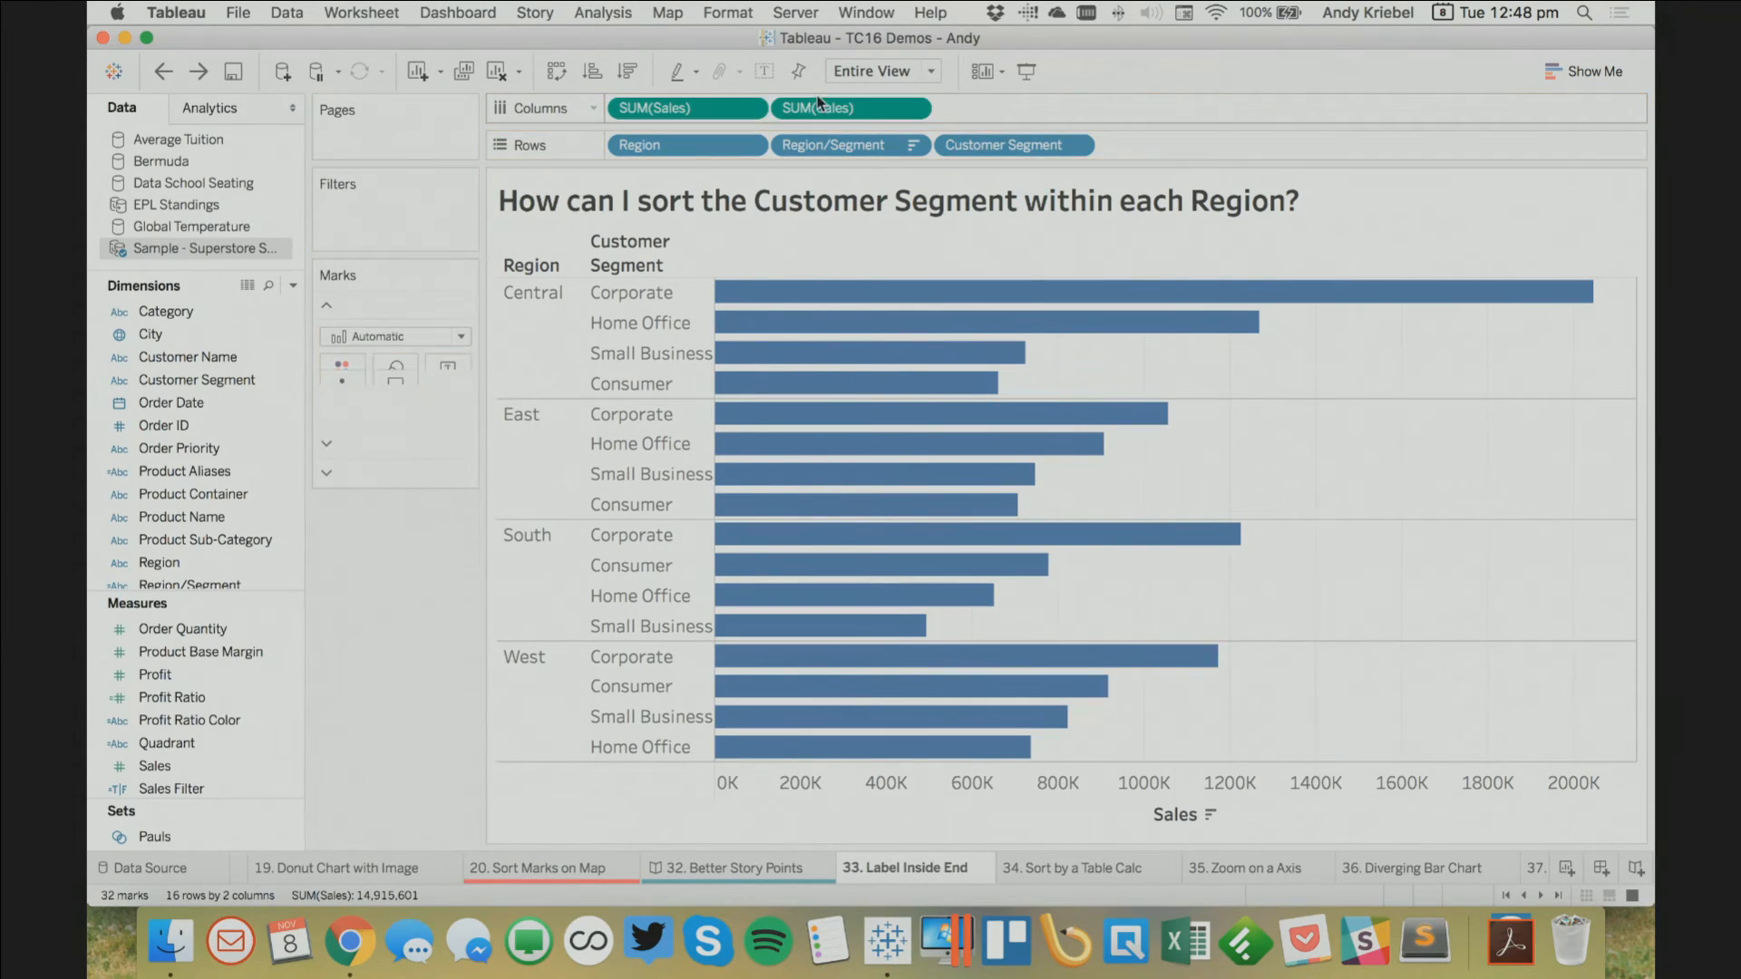
click(914, 109)
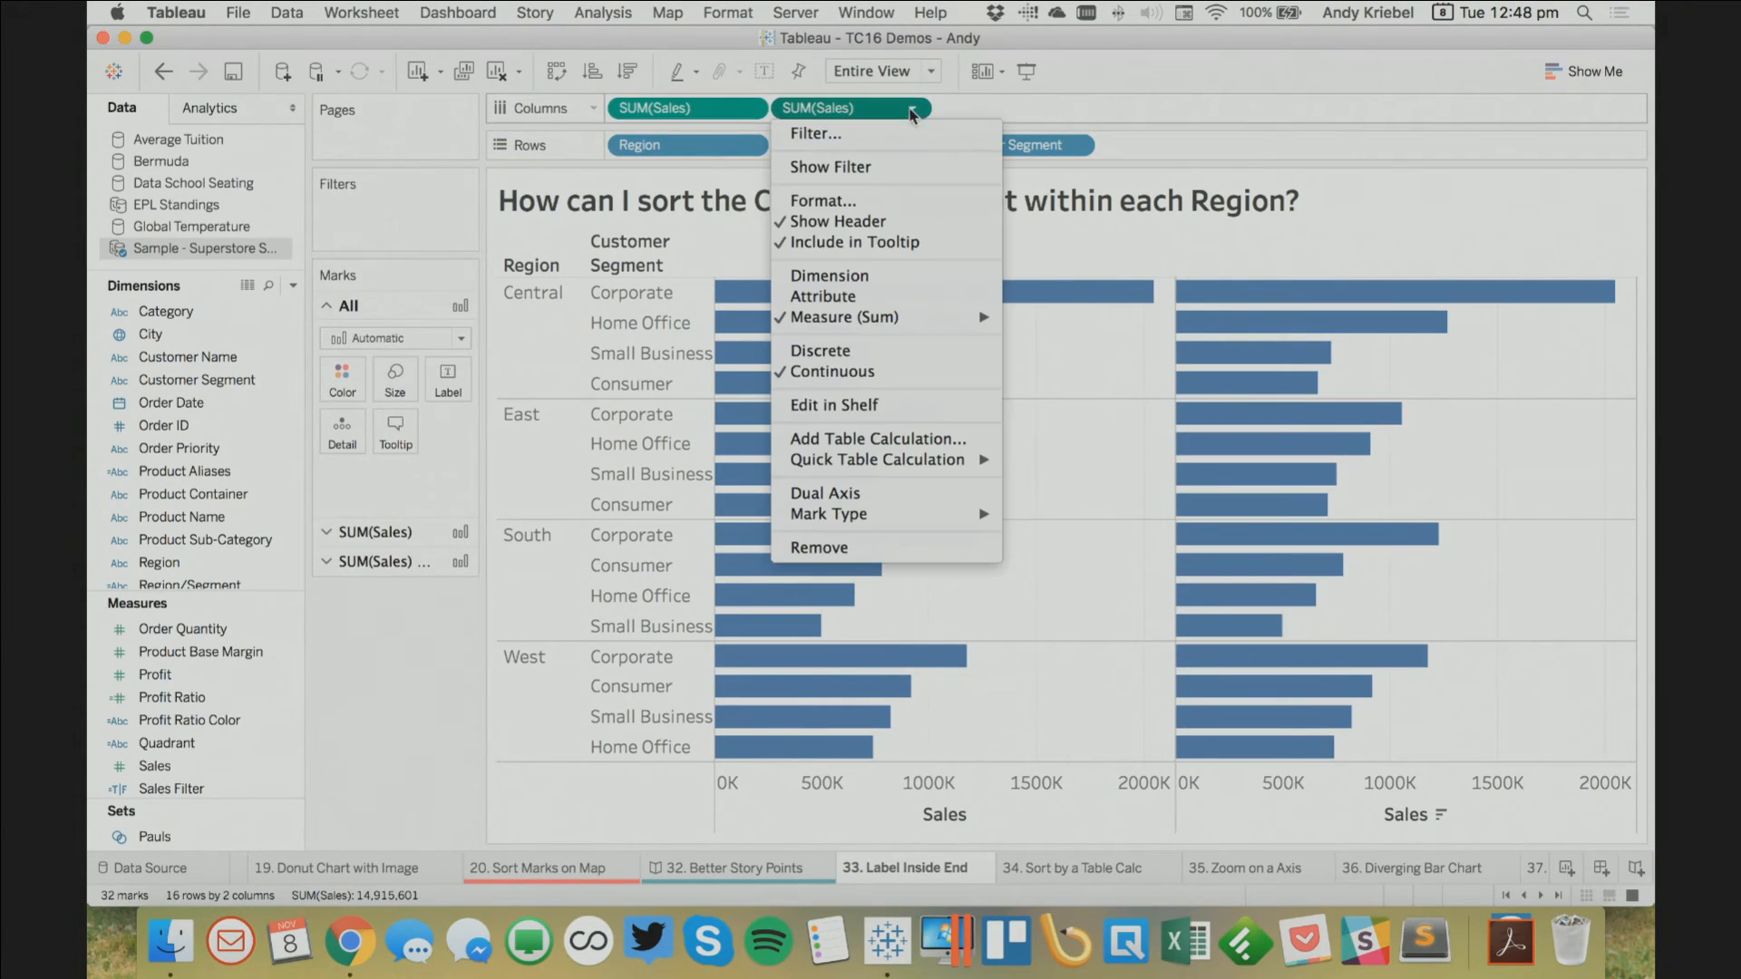
click(867, 499)
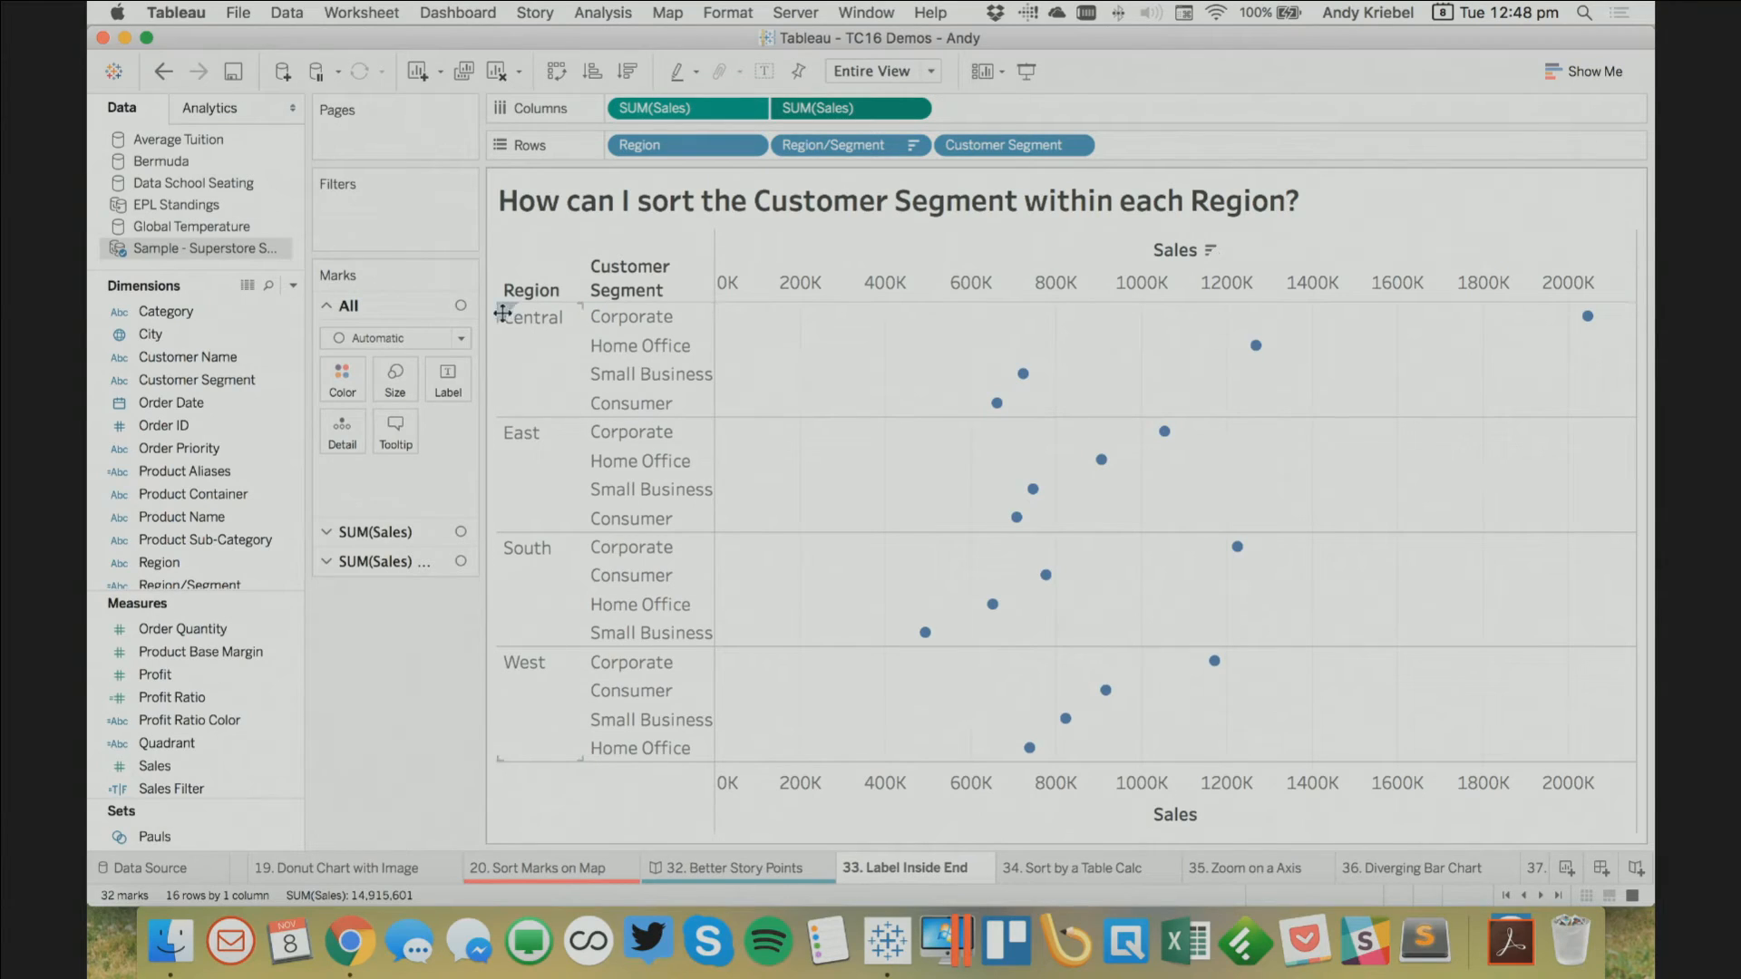
Set the first SUM(Sales) marks to Bar and the second to Gantt Bar, and synchronize the two Sales axes
click(354, 543)
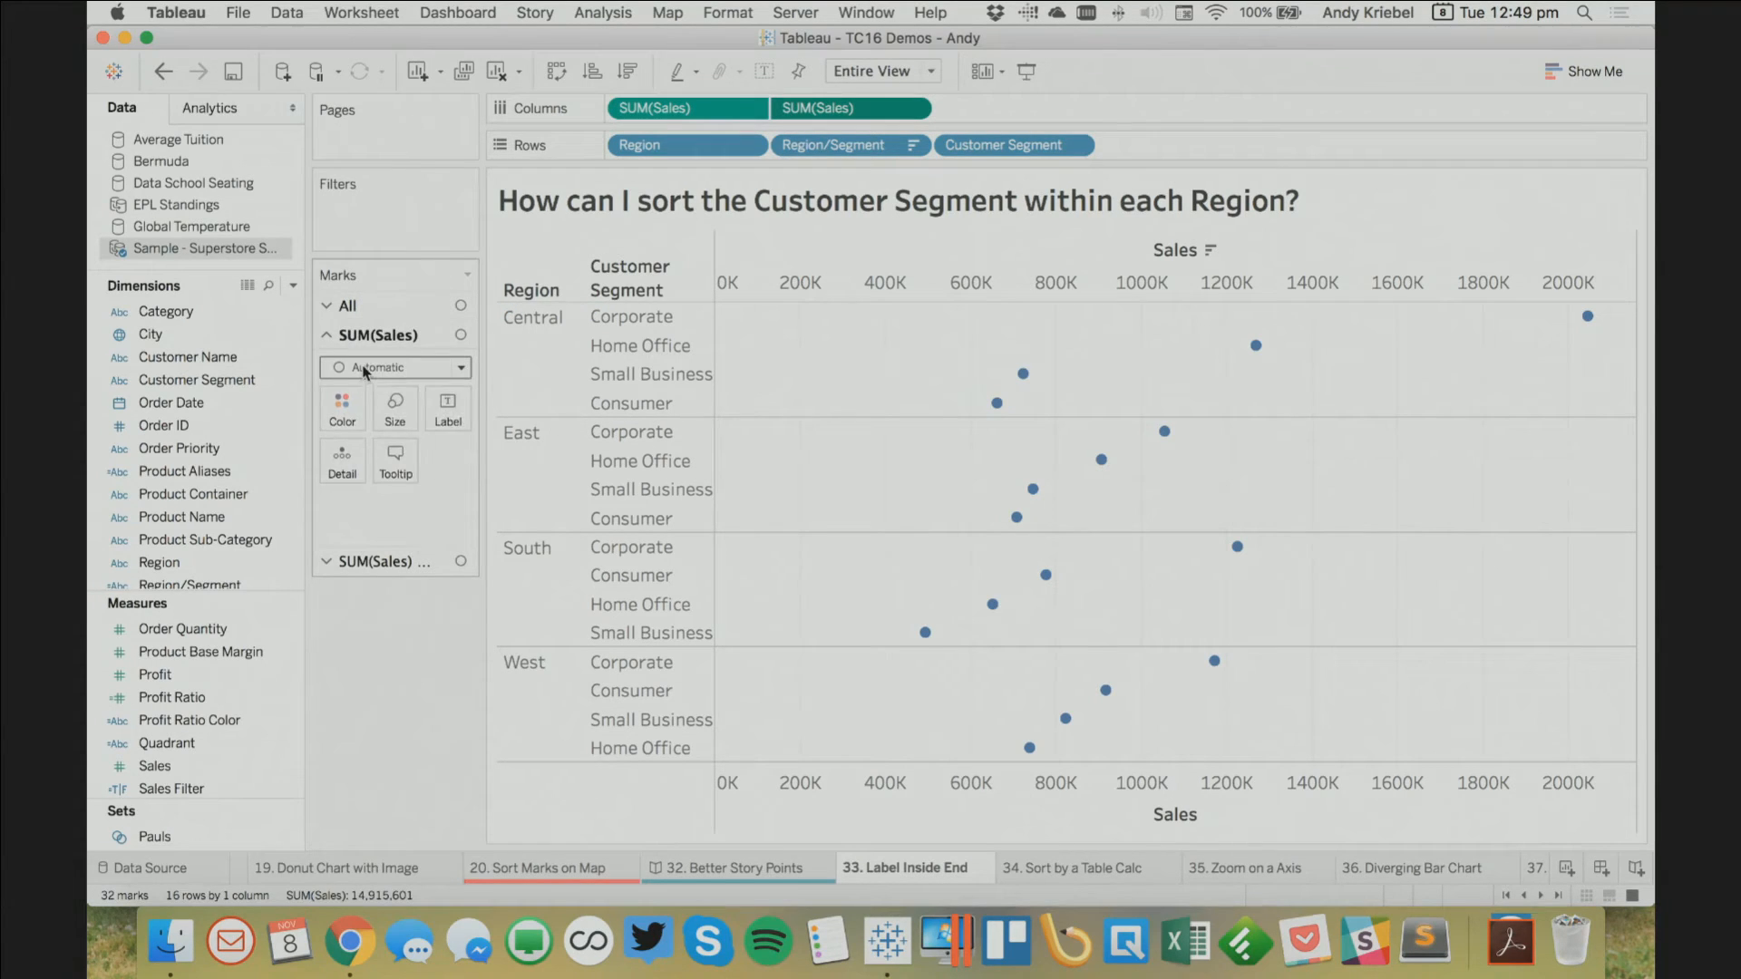
click(370, 368)
click(377, 414)
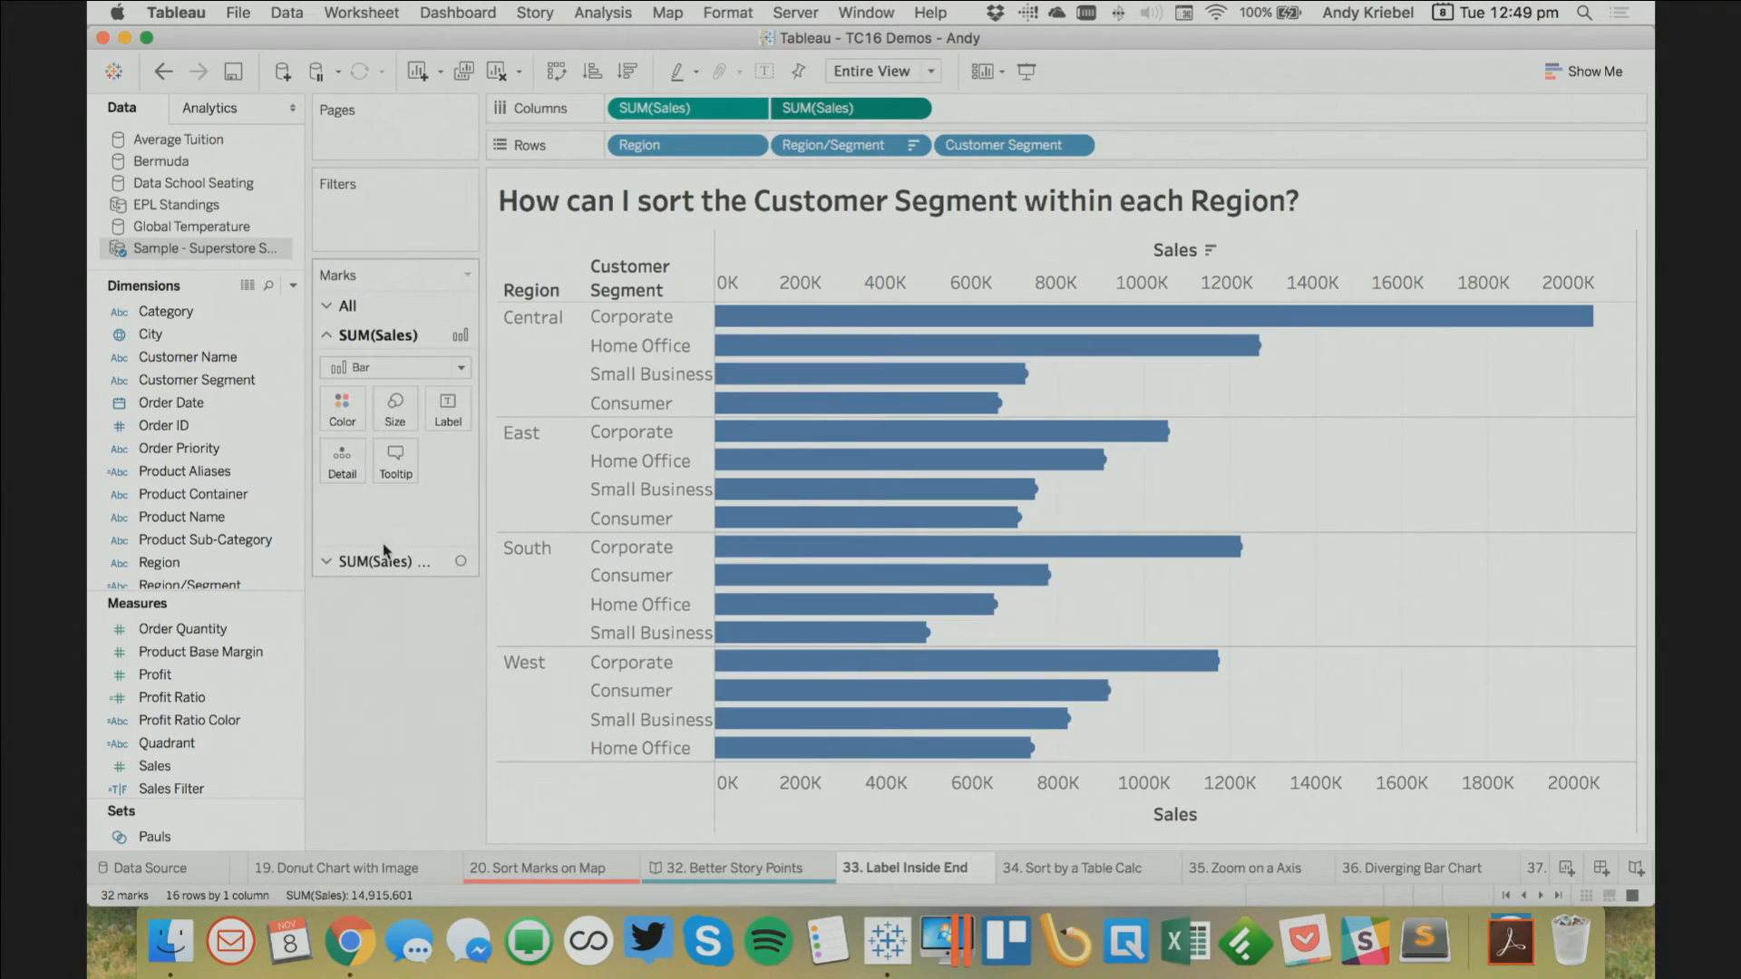
click(394, 564)
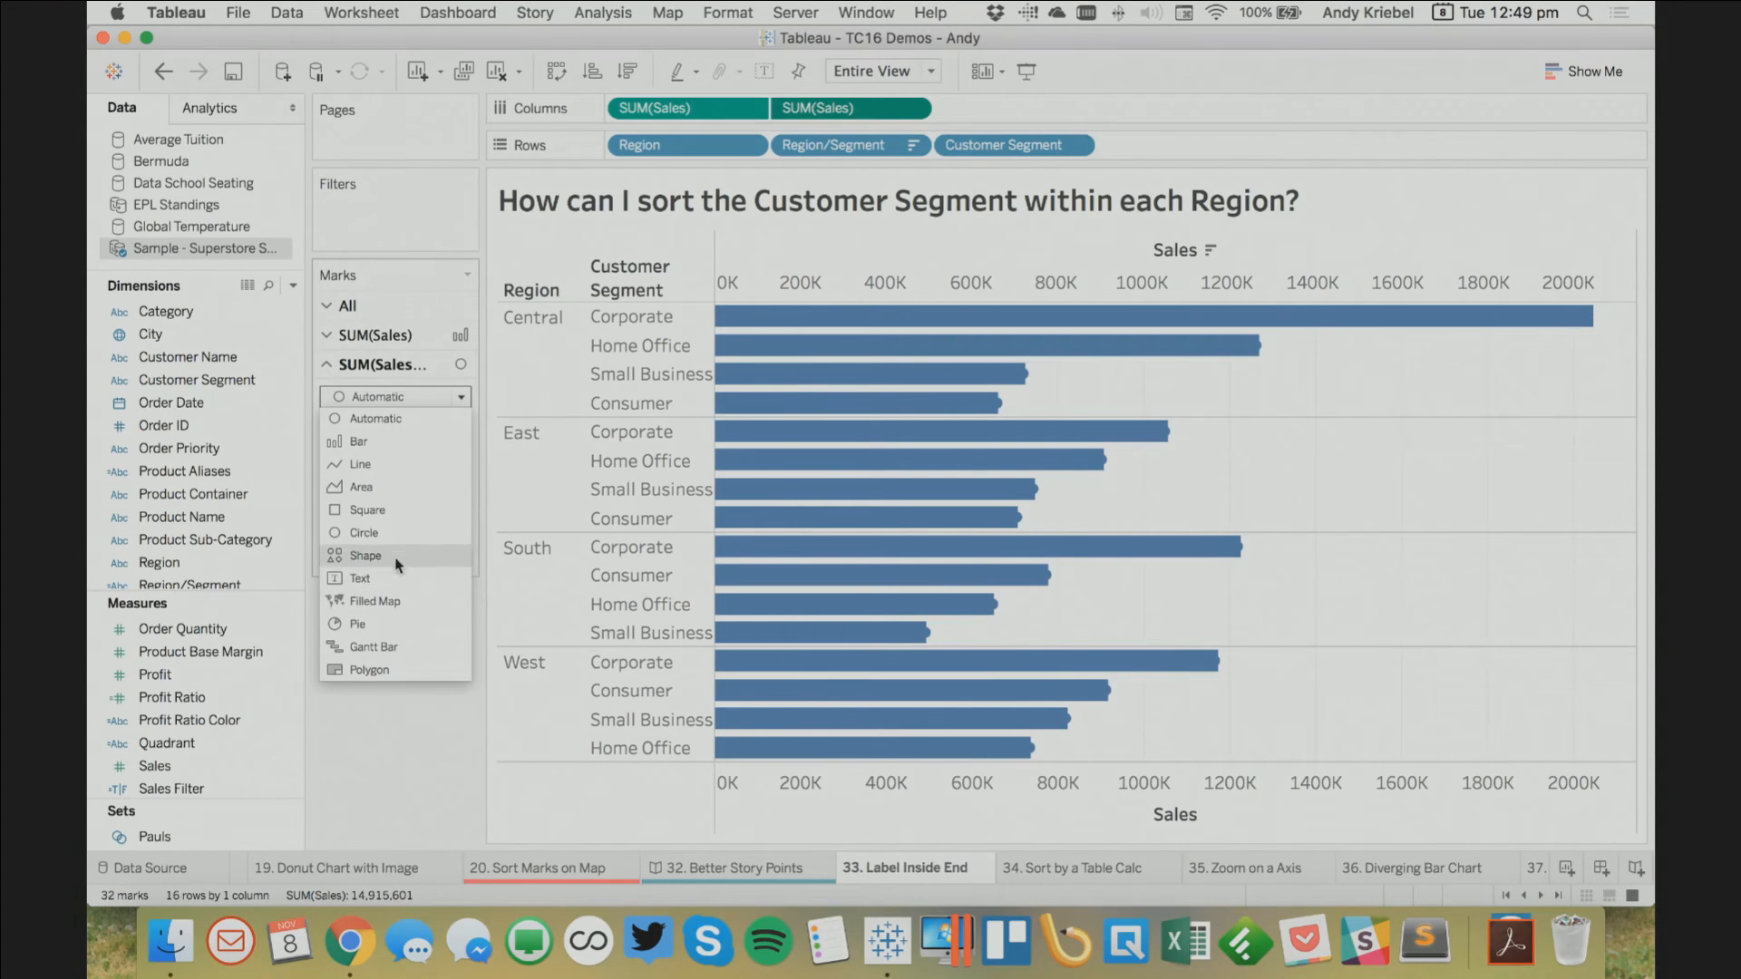
click(405, 650)
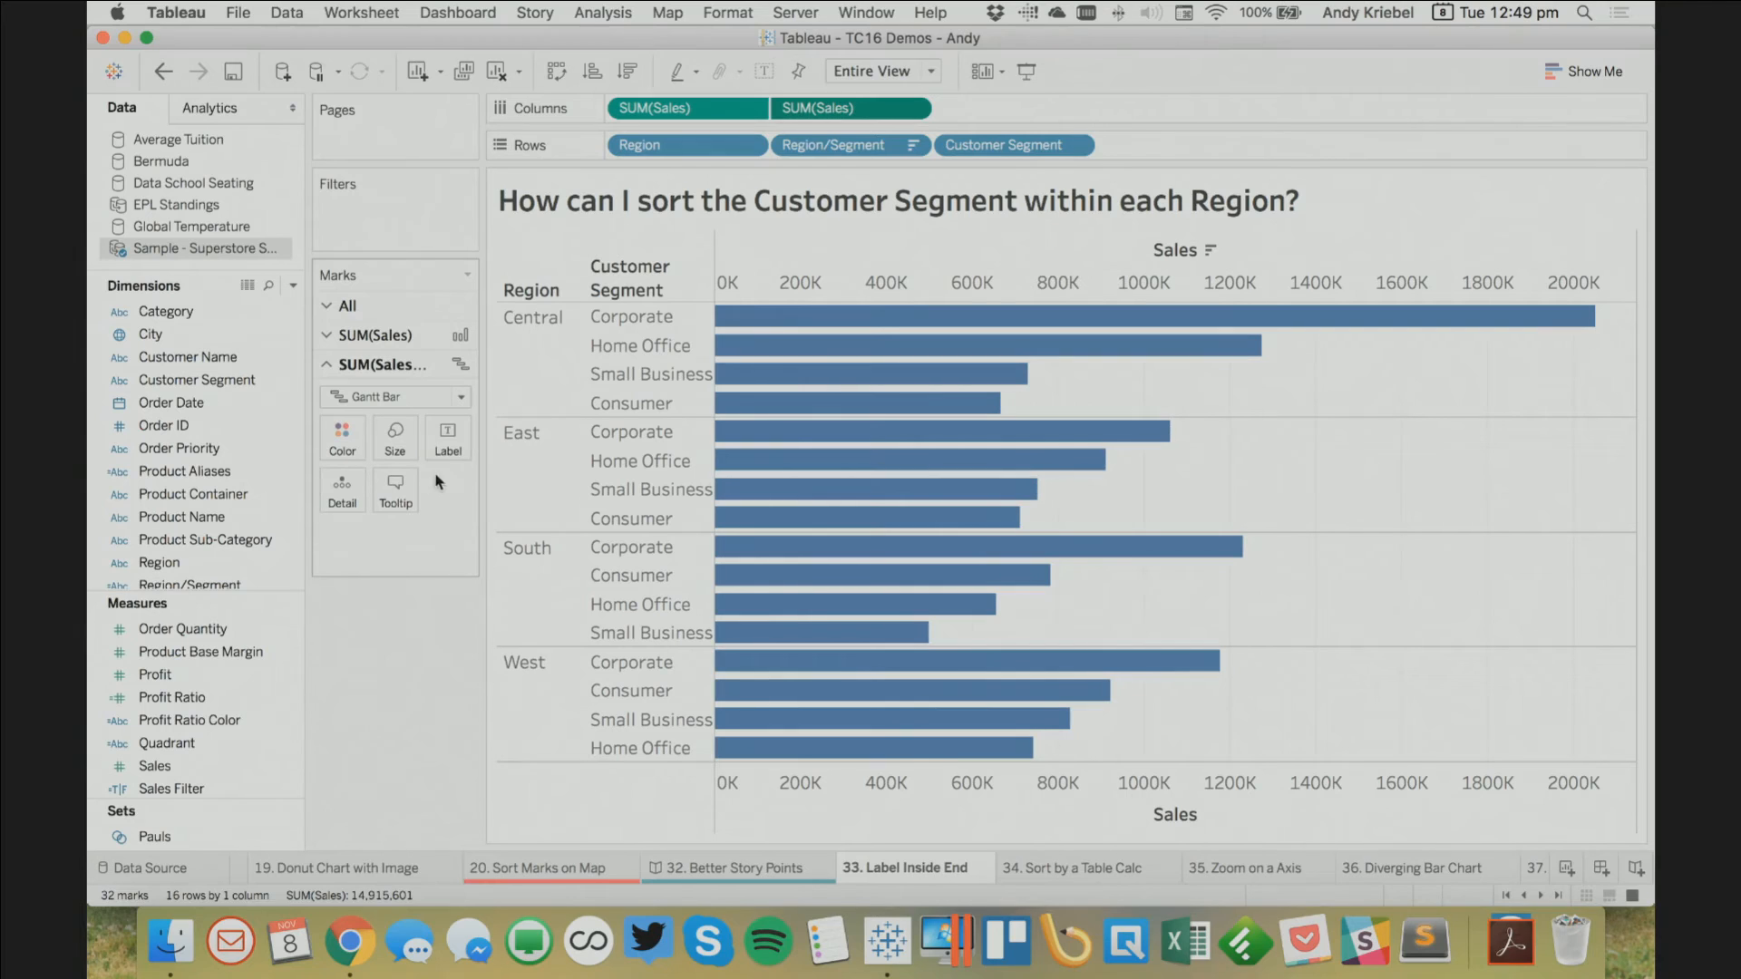
right_click(881, 271)
click(950, 391)
Label the Gantt Bar marks with Sales, using left alignment and white text
drag(175, 764, 447, 444)
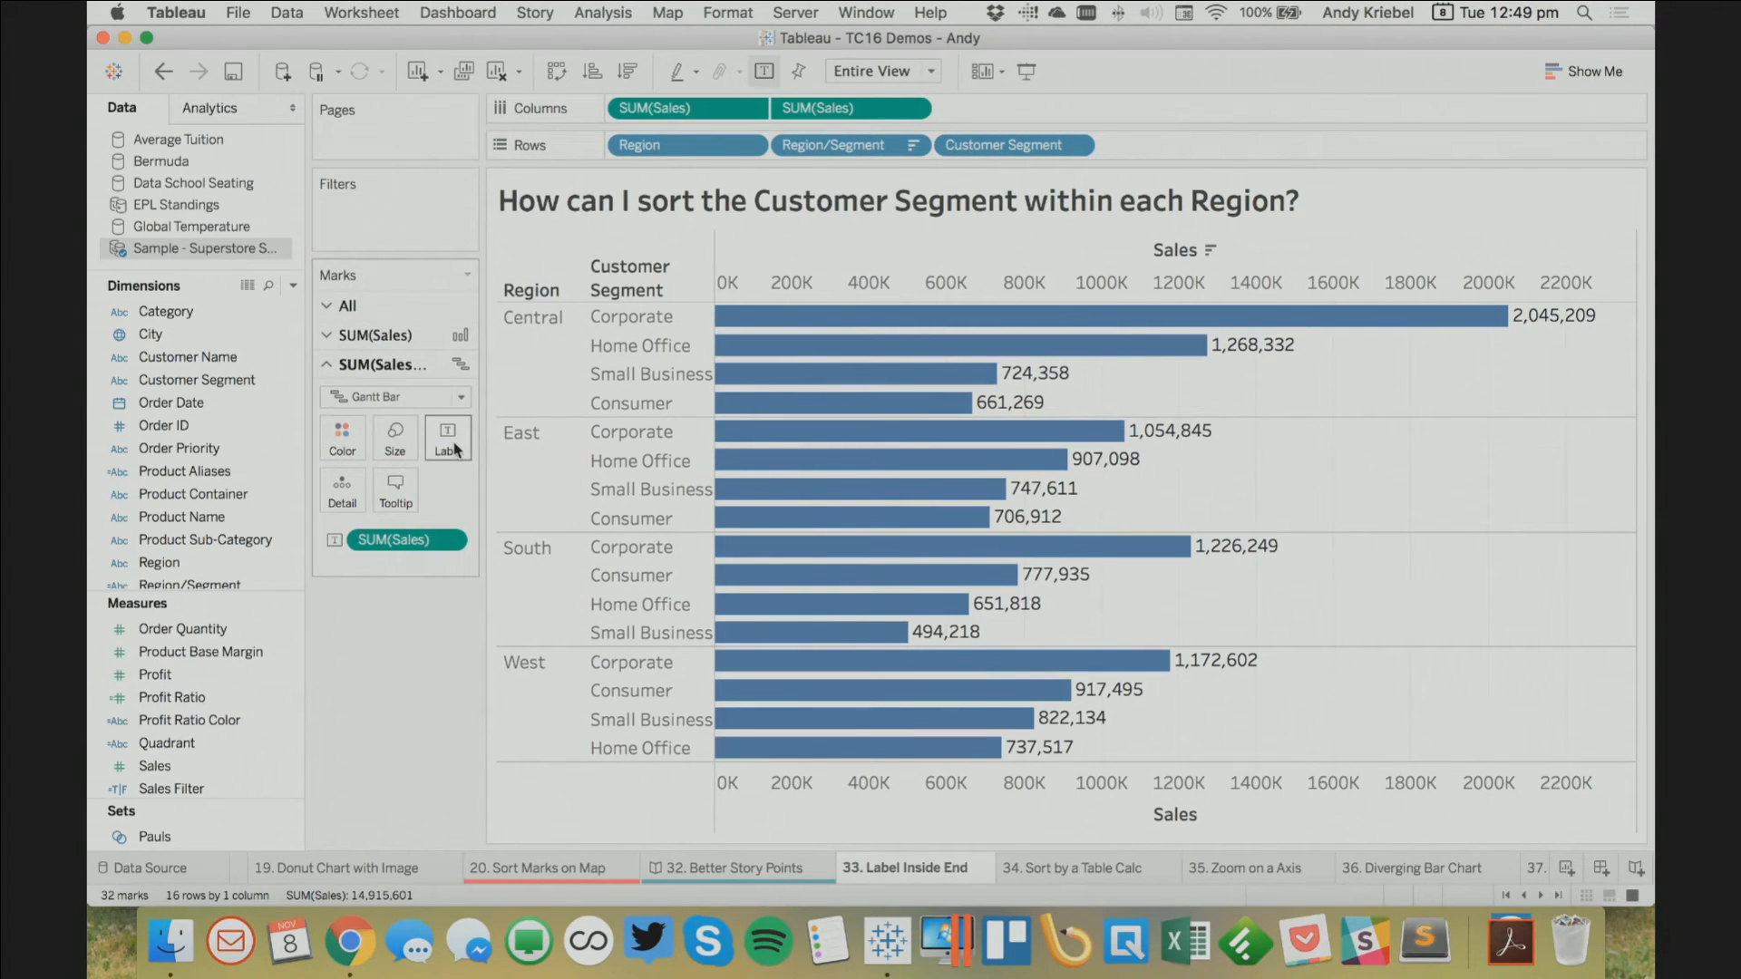
click(450, 439)
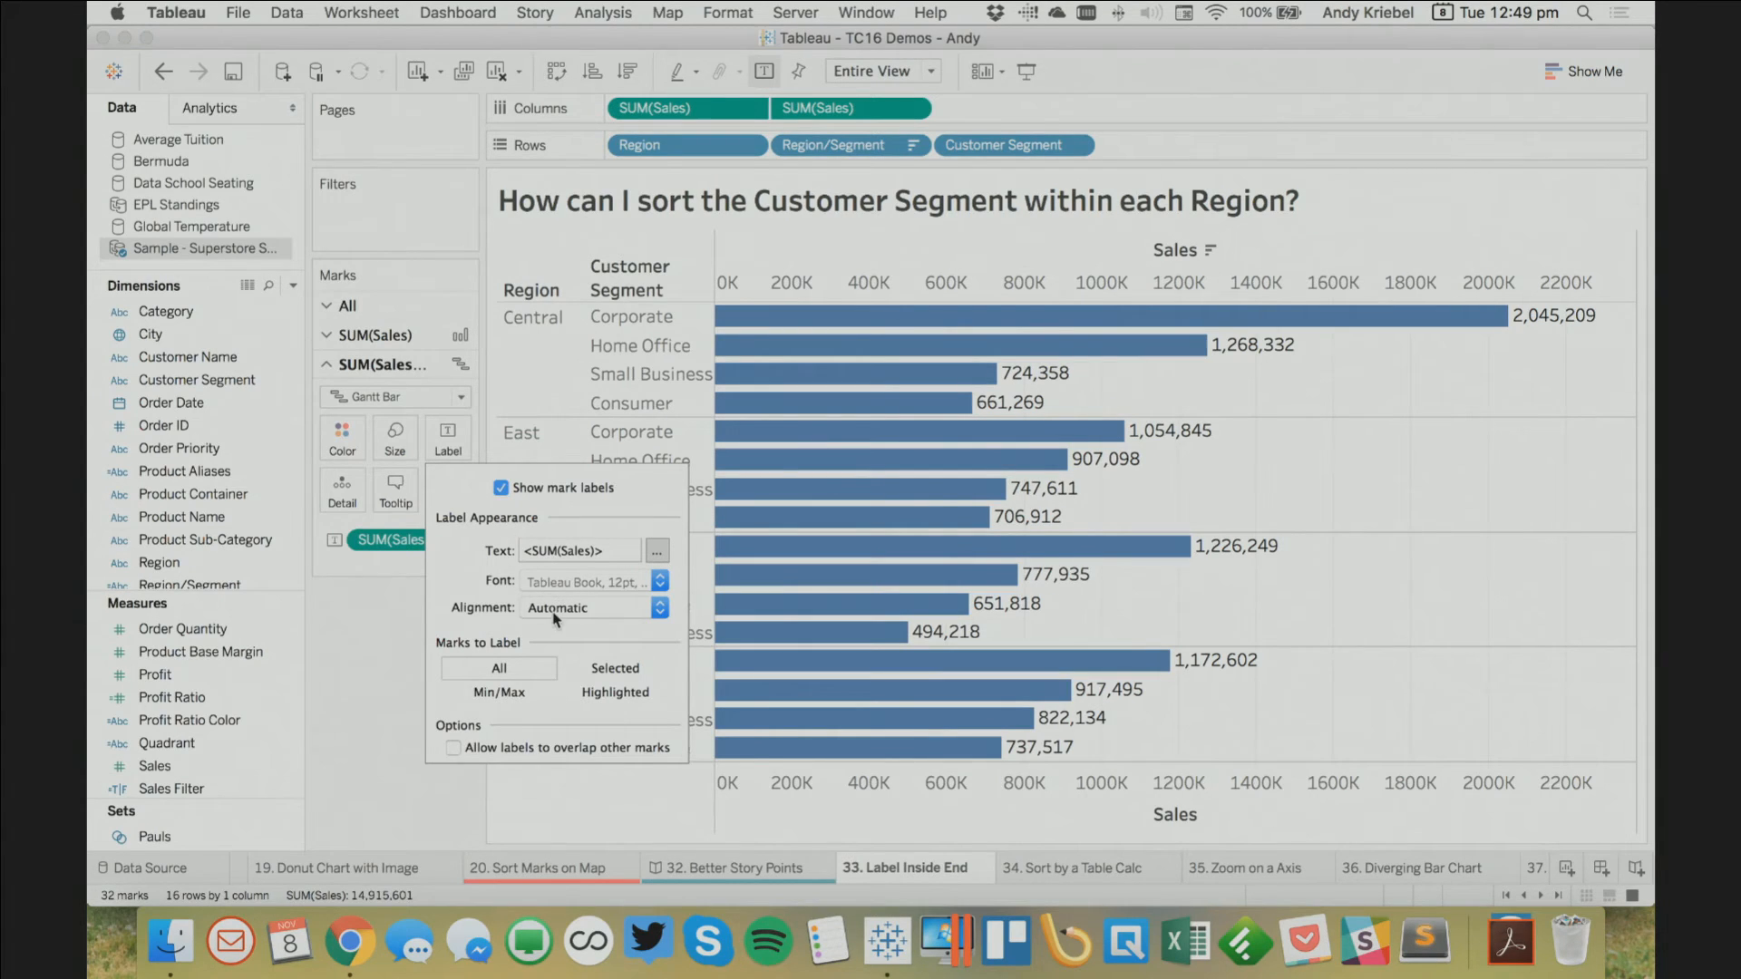
click(557, 607)
click(553, 707)
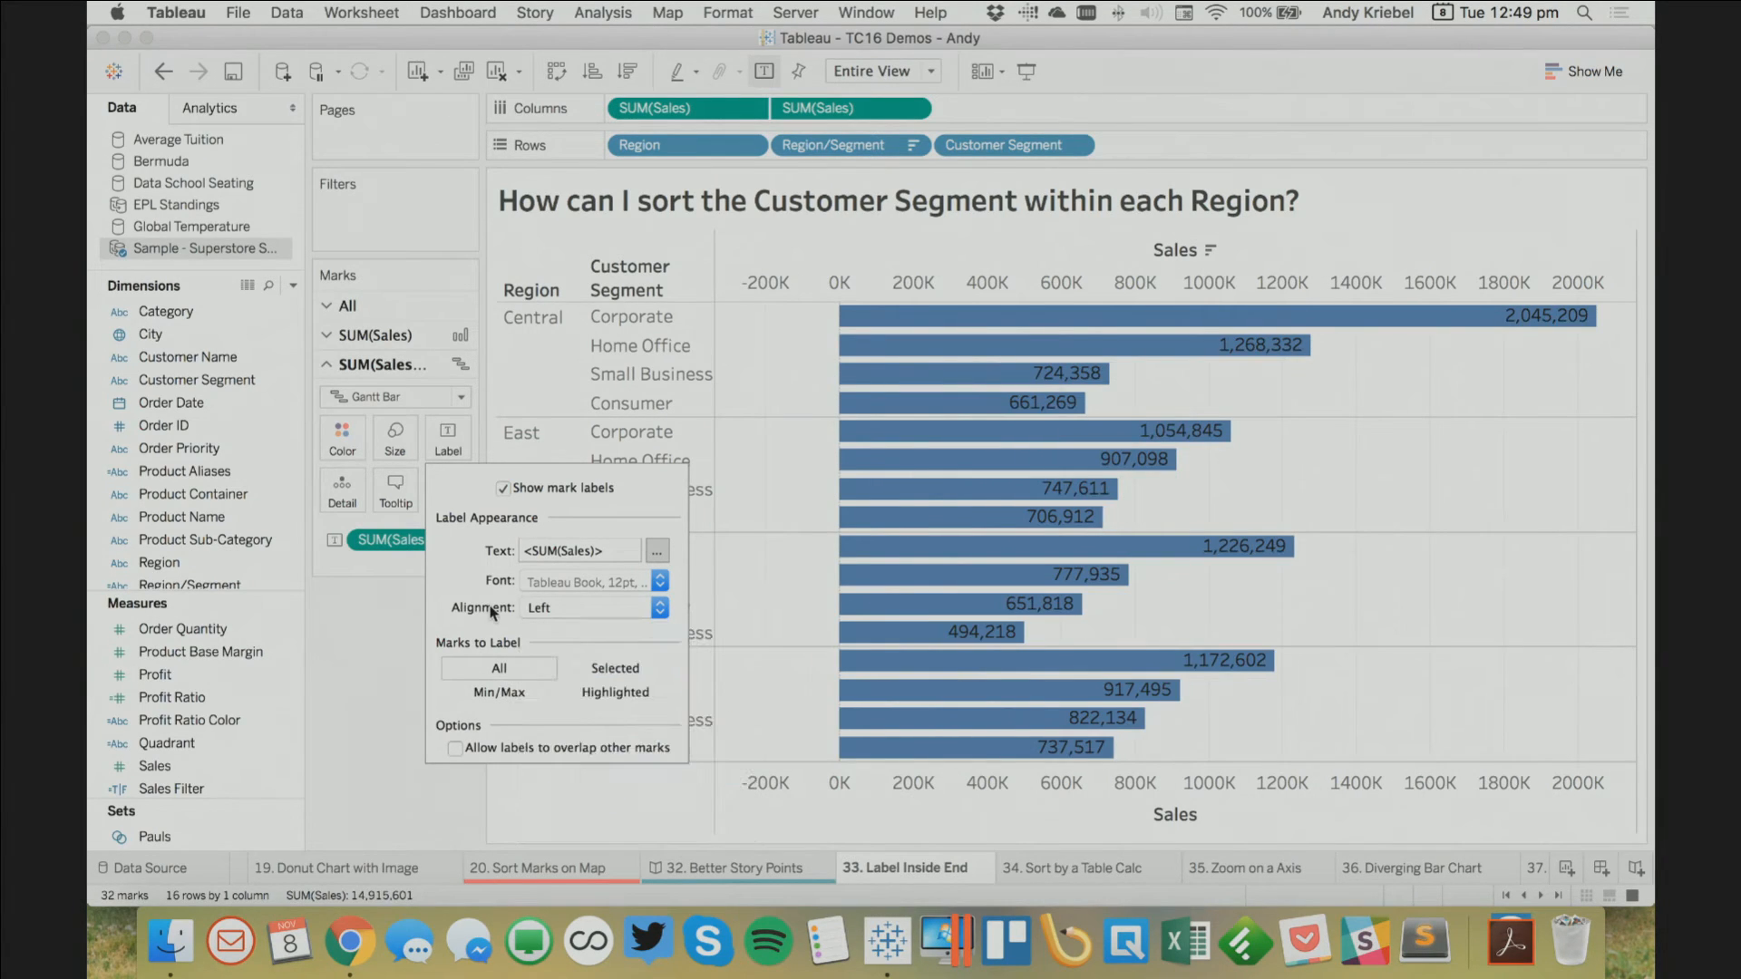
click(596, 582)
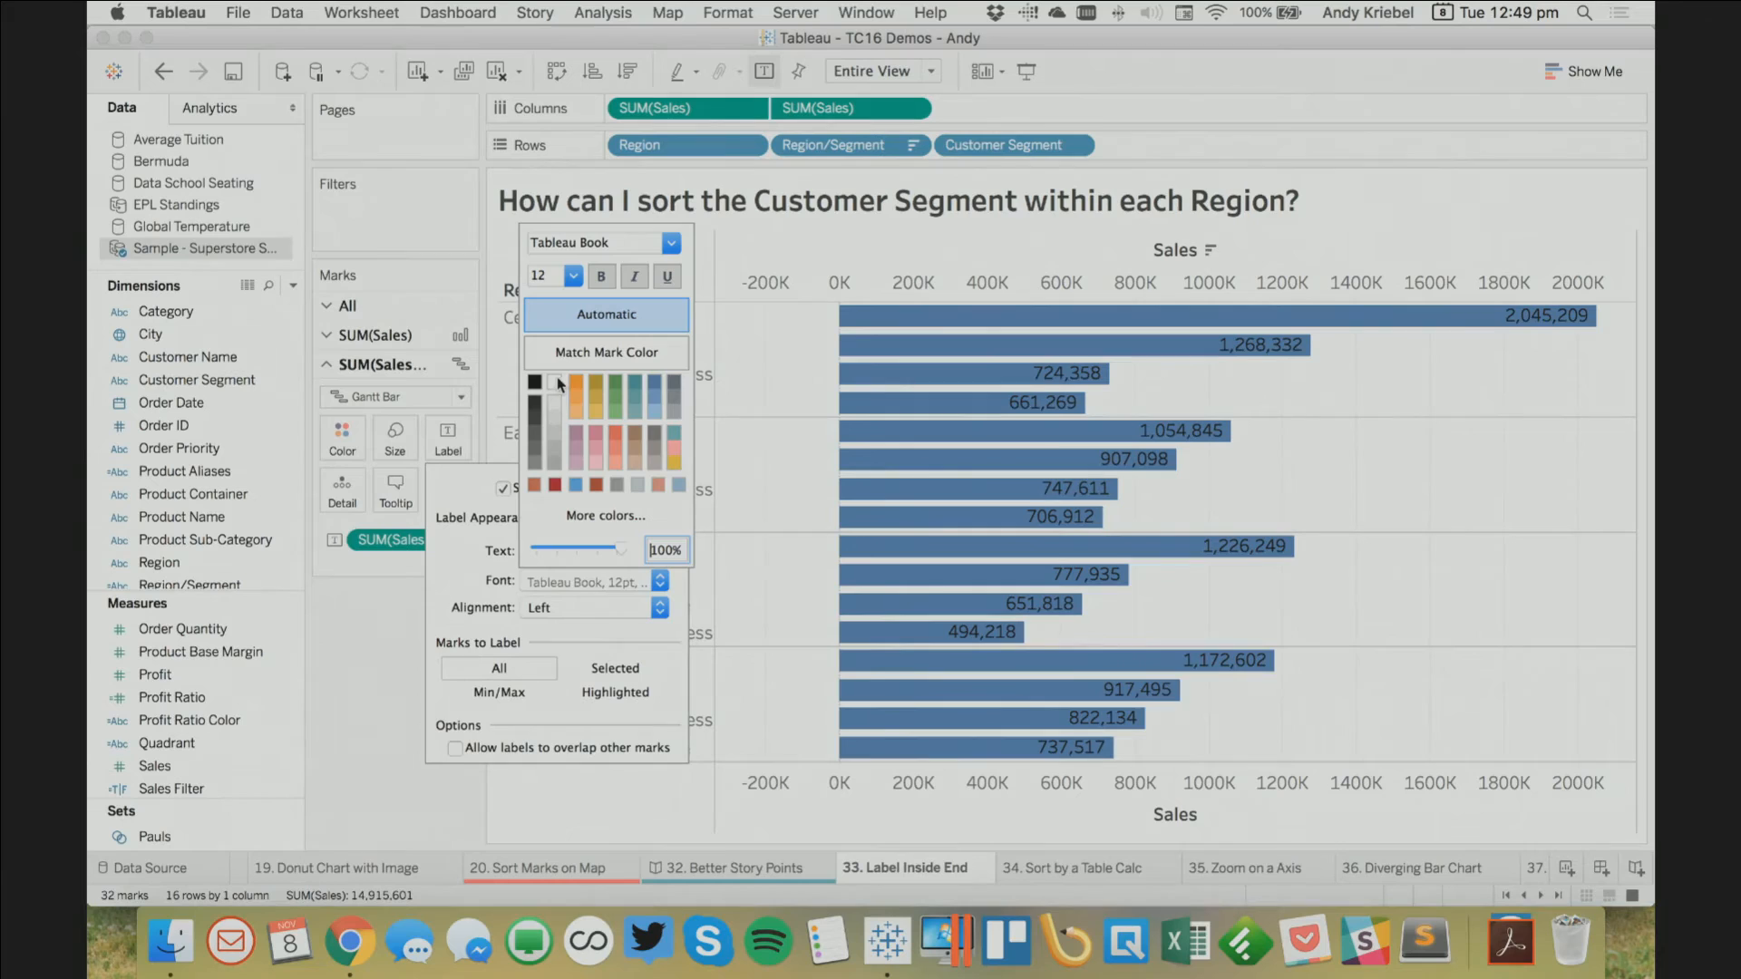
click(1326, 399)
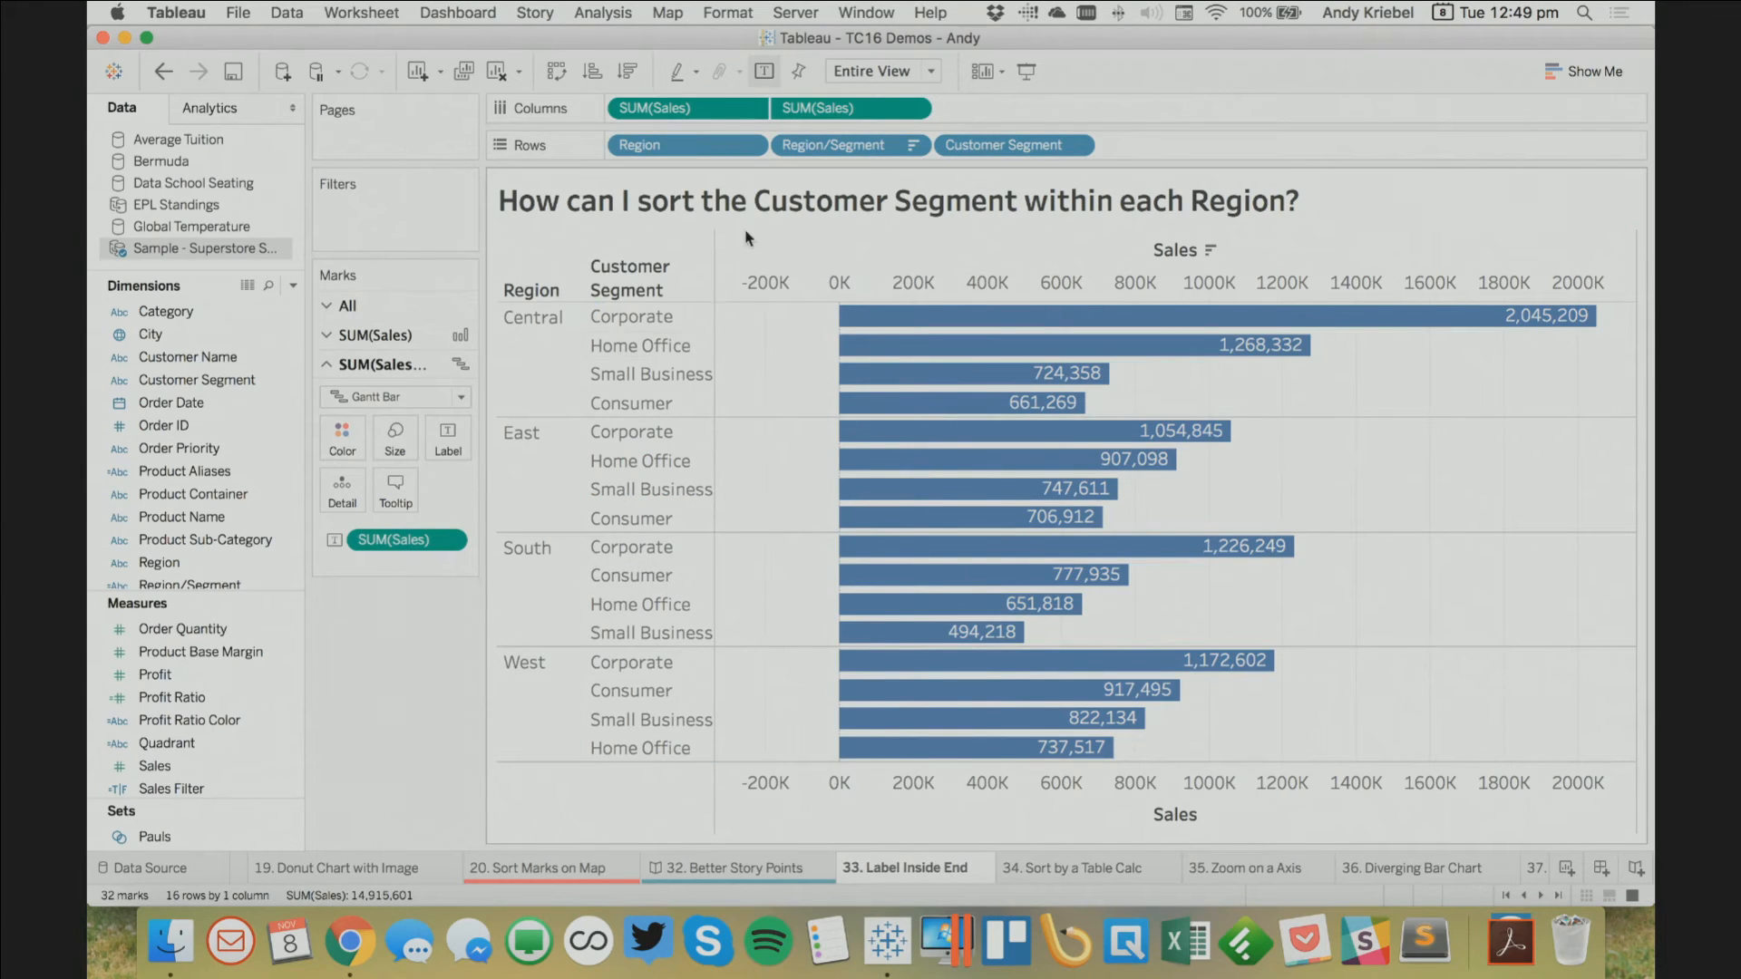
Set the lower Sales axis to a fixed start of 0 with an automatic end
double_click(925, 813)
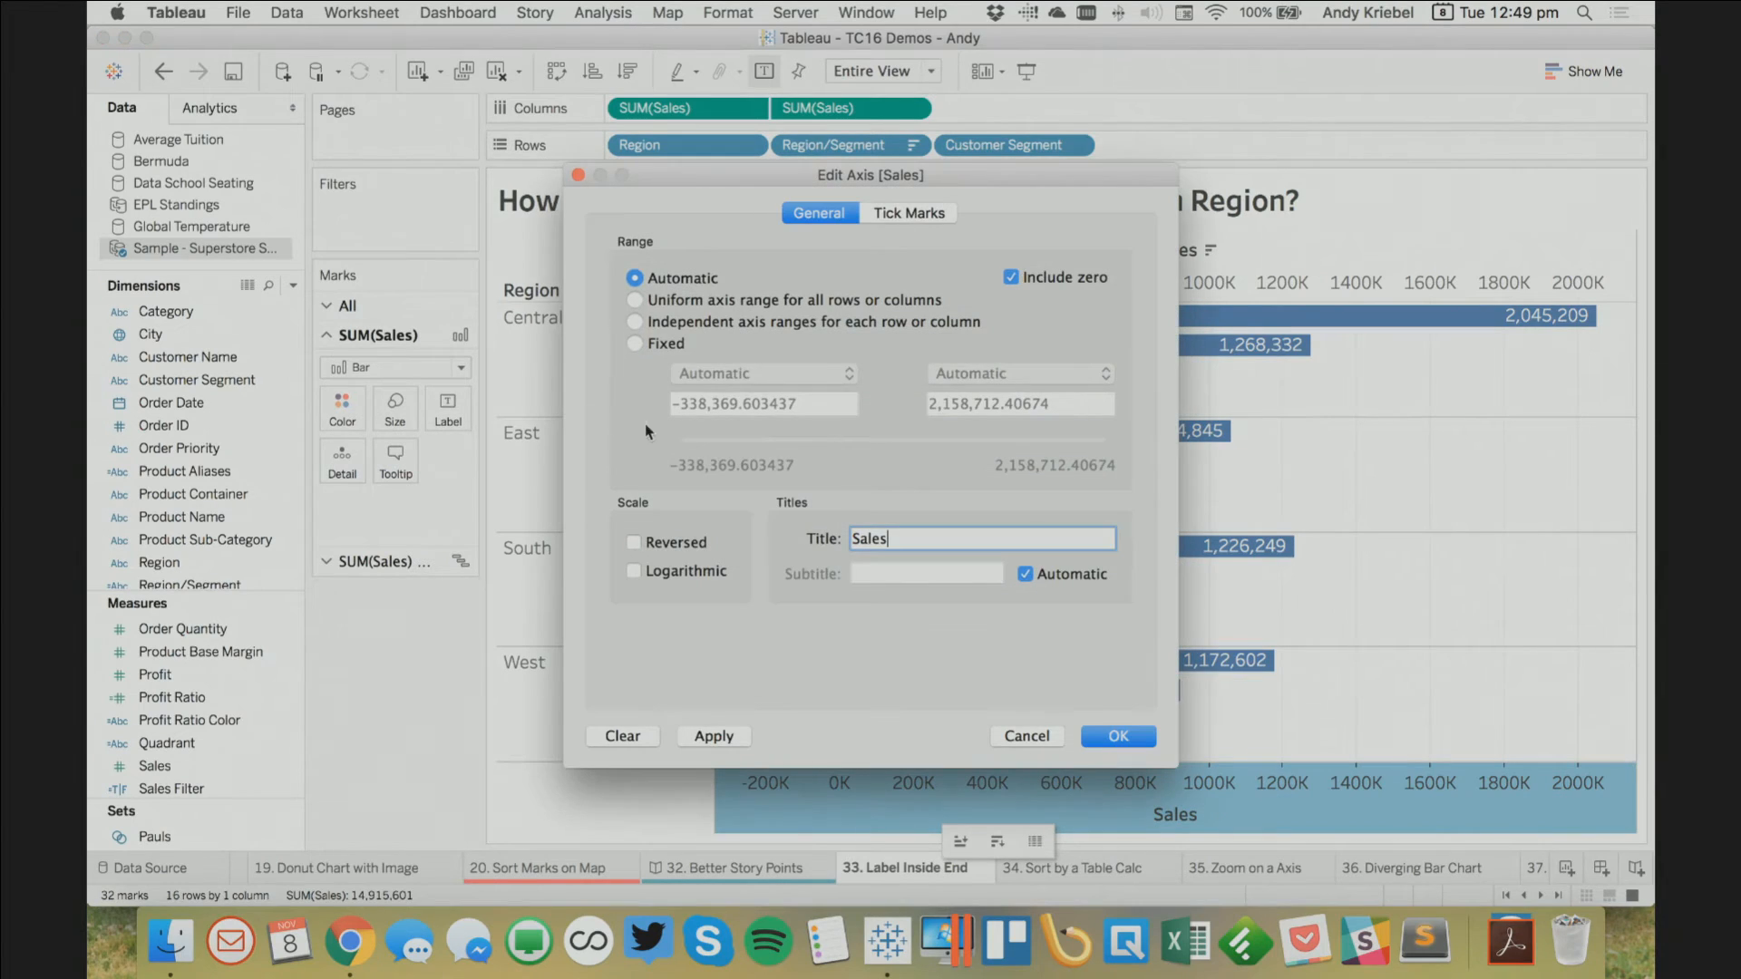
click(633, 350)
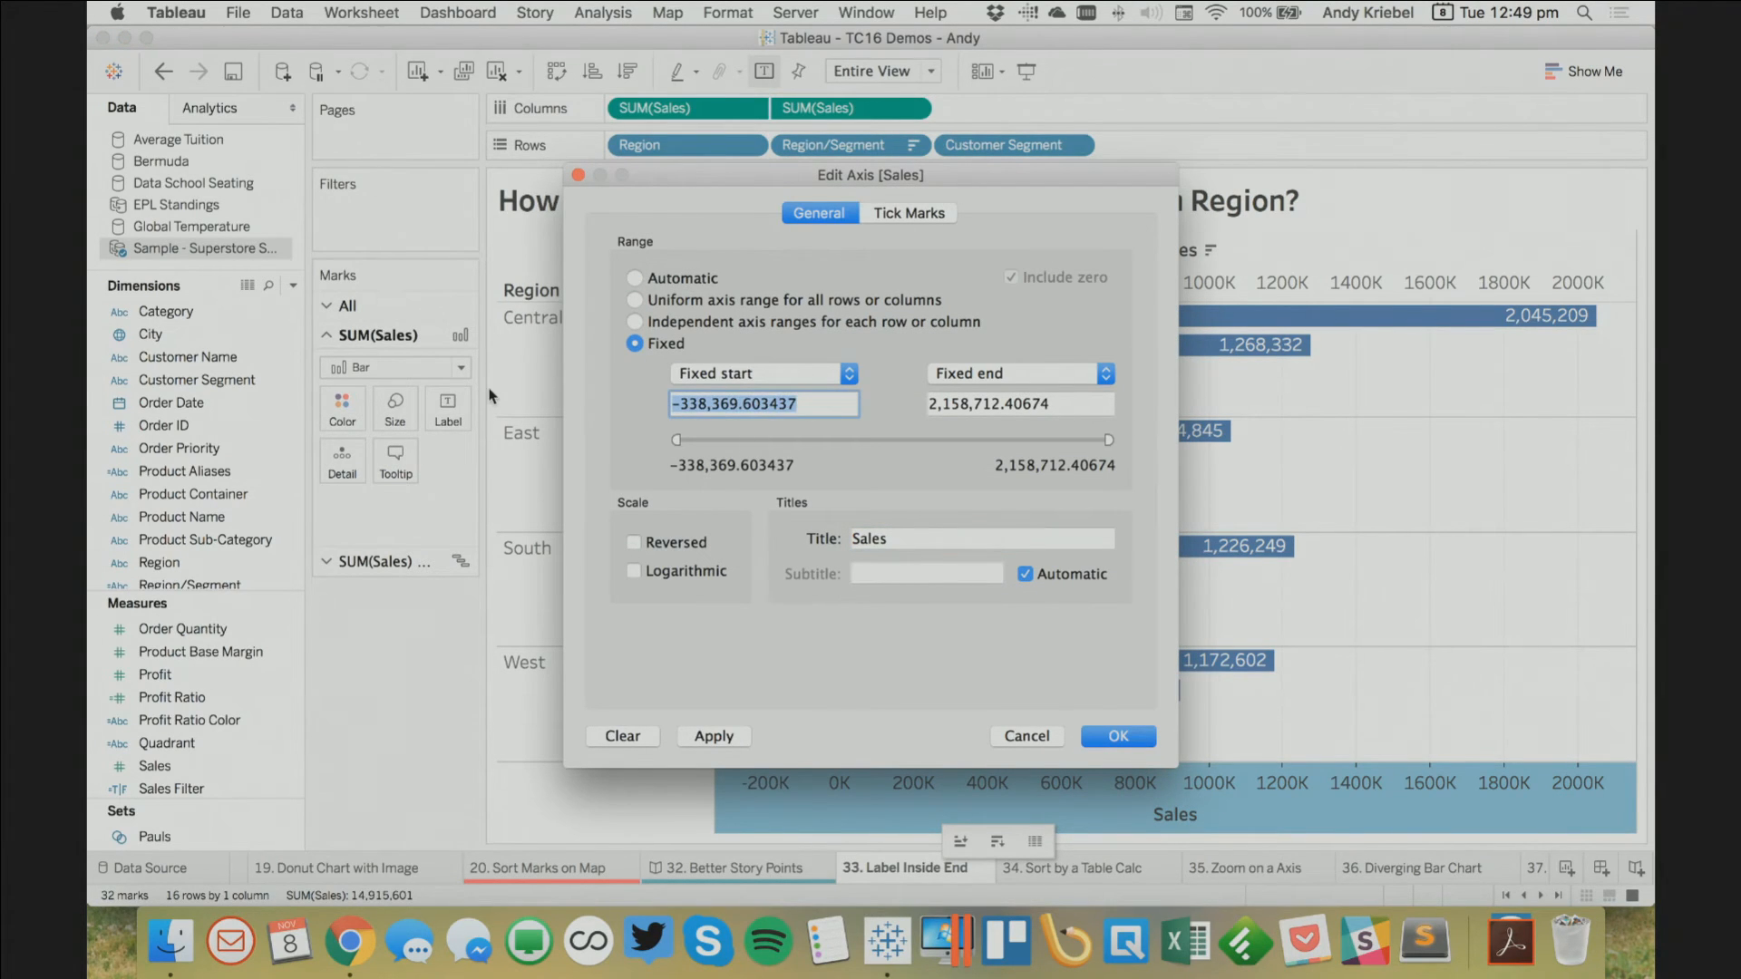
text(0)
click(1029, 373)
click(997, 316)
click(1118, 735)
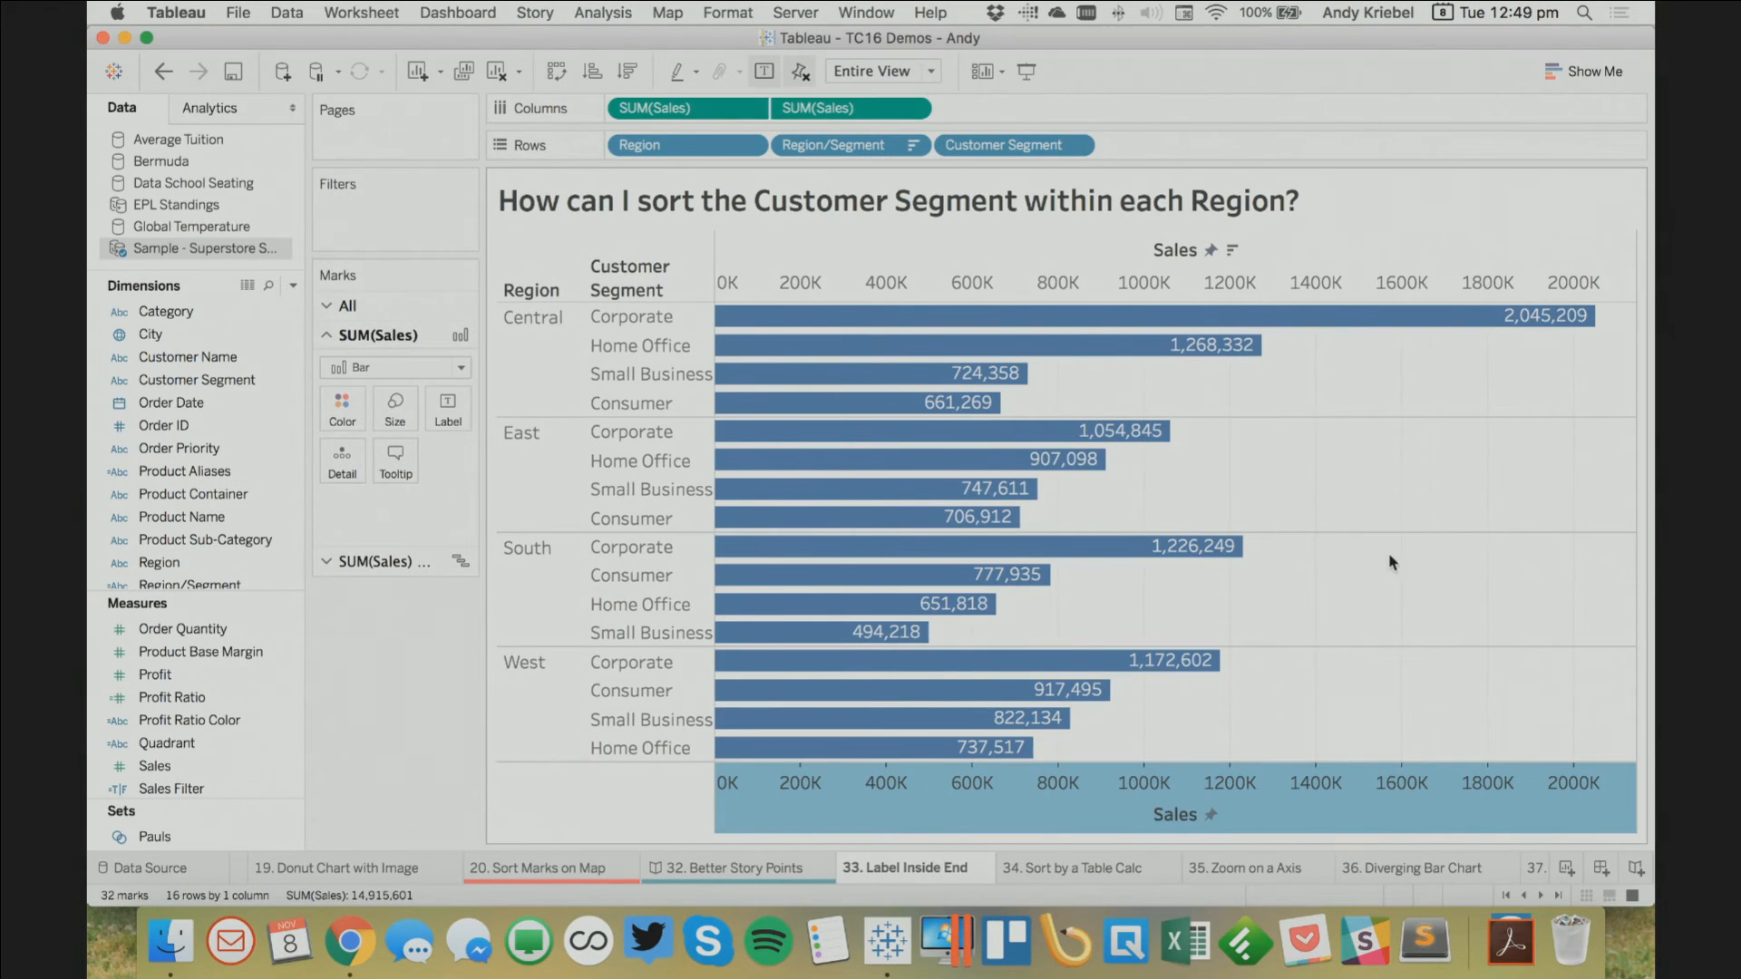
click(1392, 562)
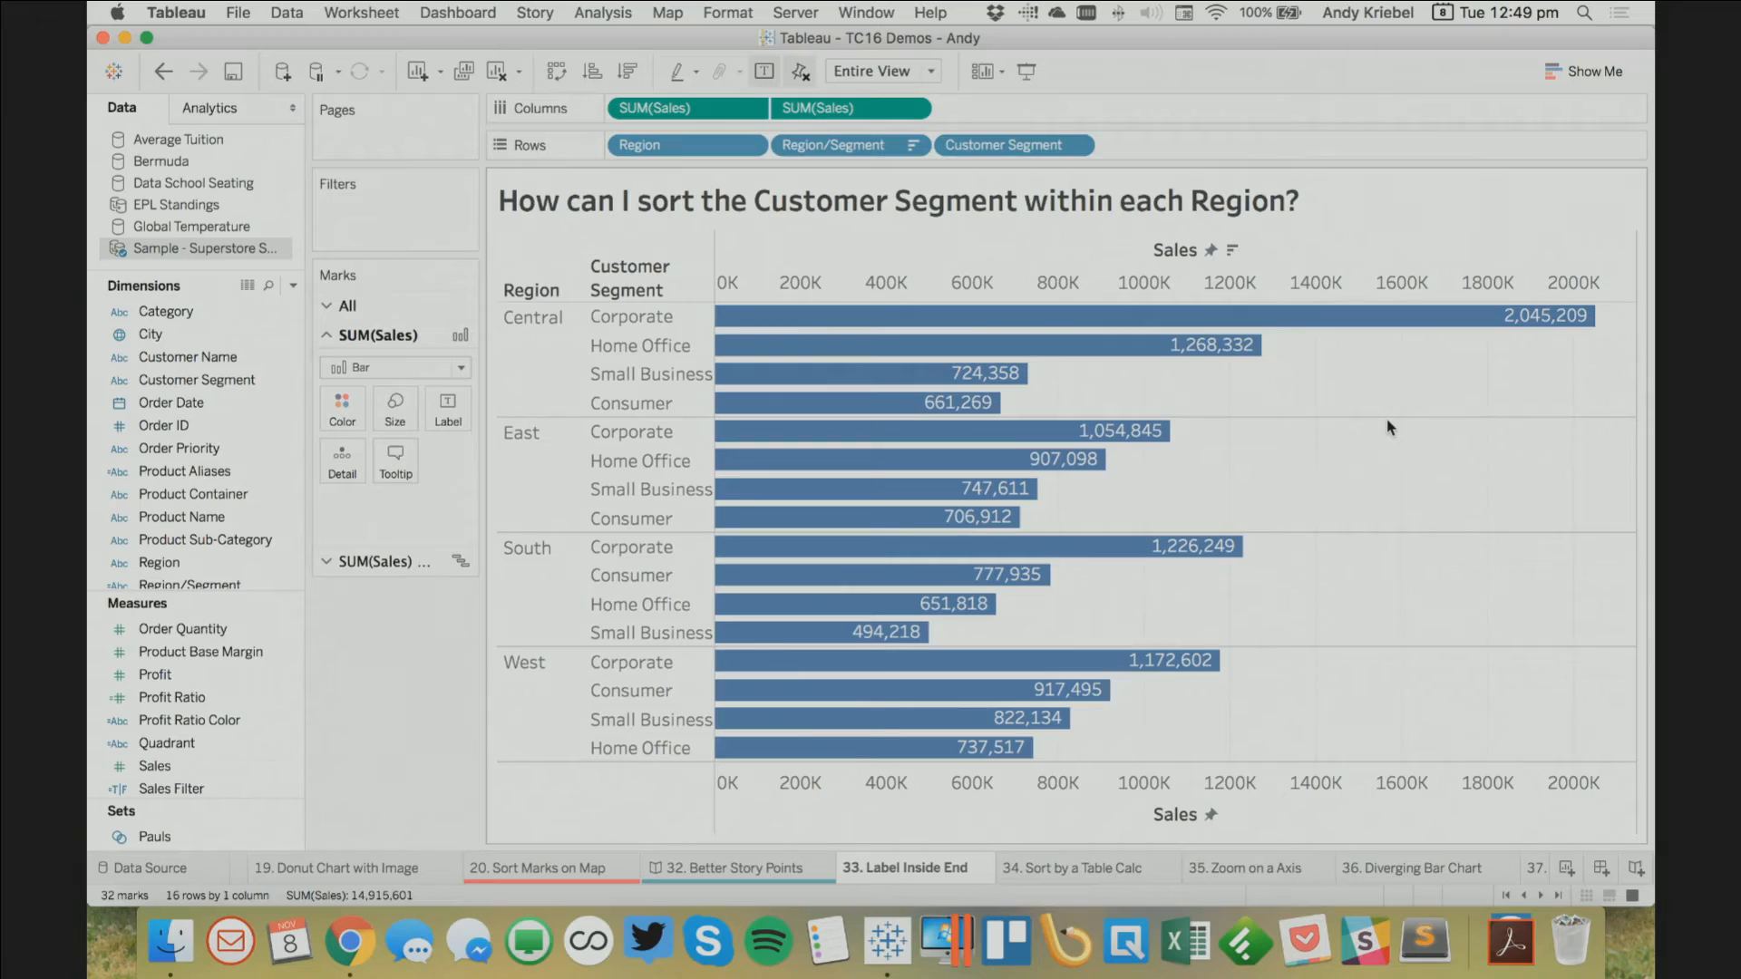
On the "34. Sort by a Table Calc" sheet, apply the percent of total quick table calculation to SUM(Profit) on Columns
click(1075, 867)
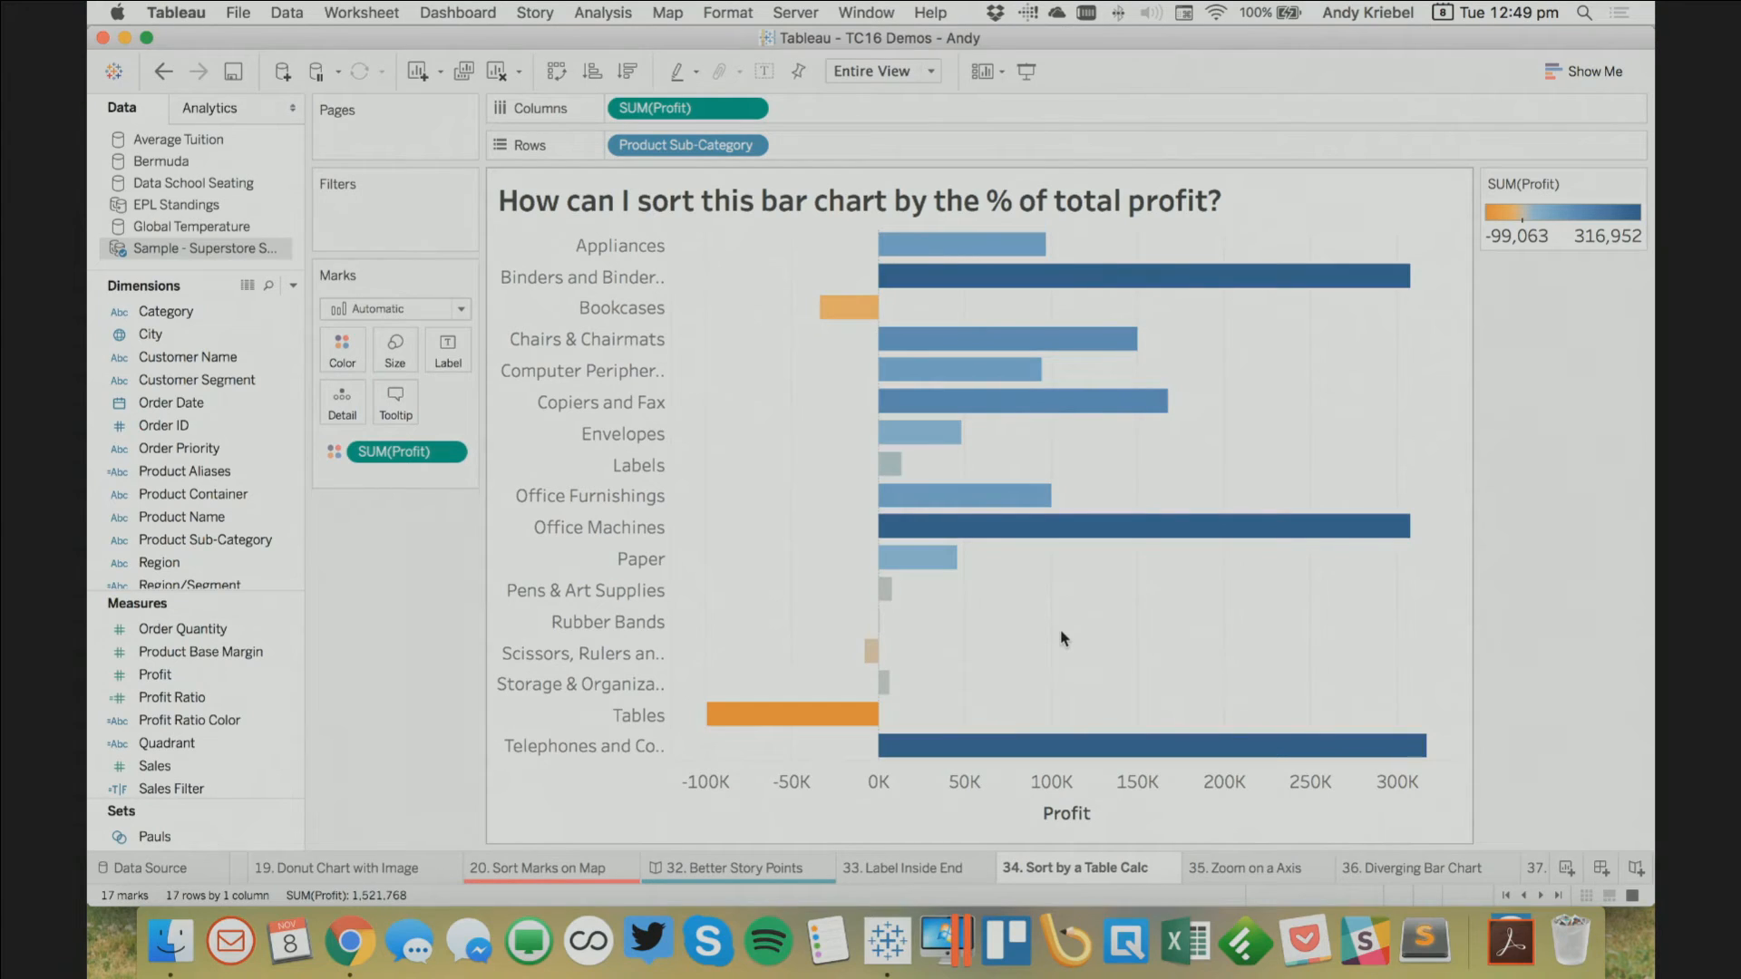
click(751, 110)
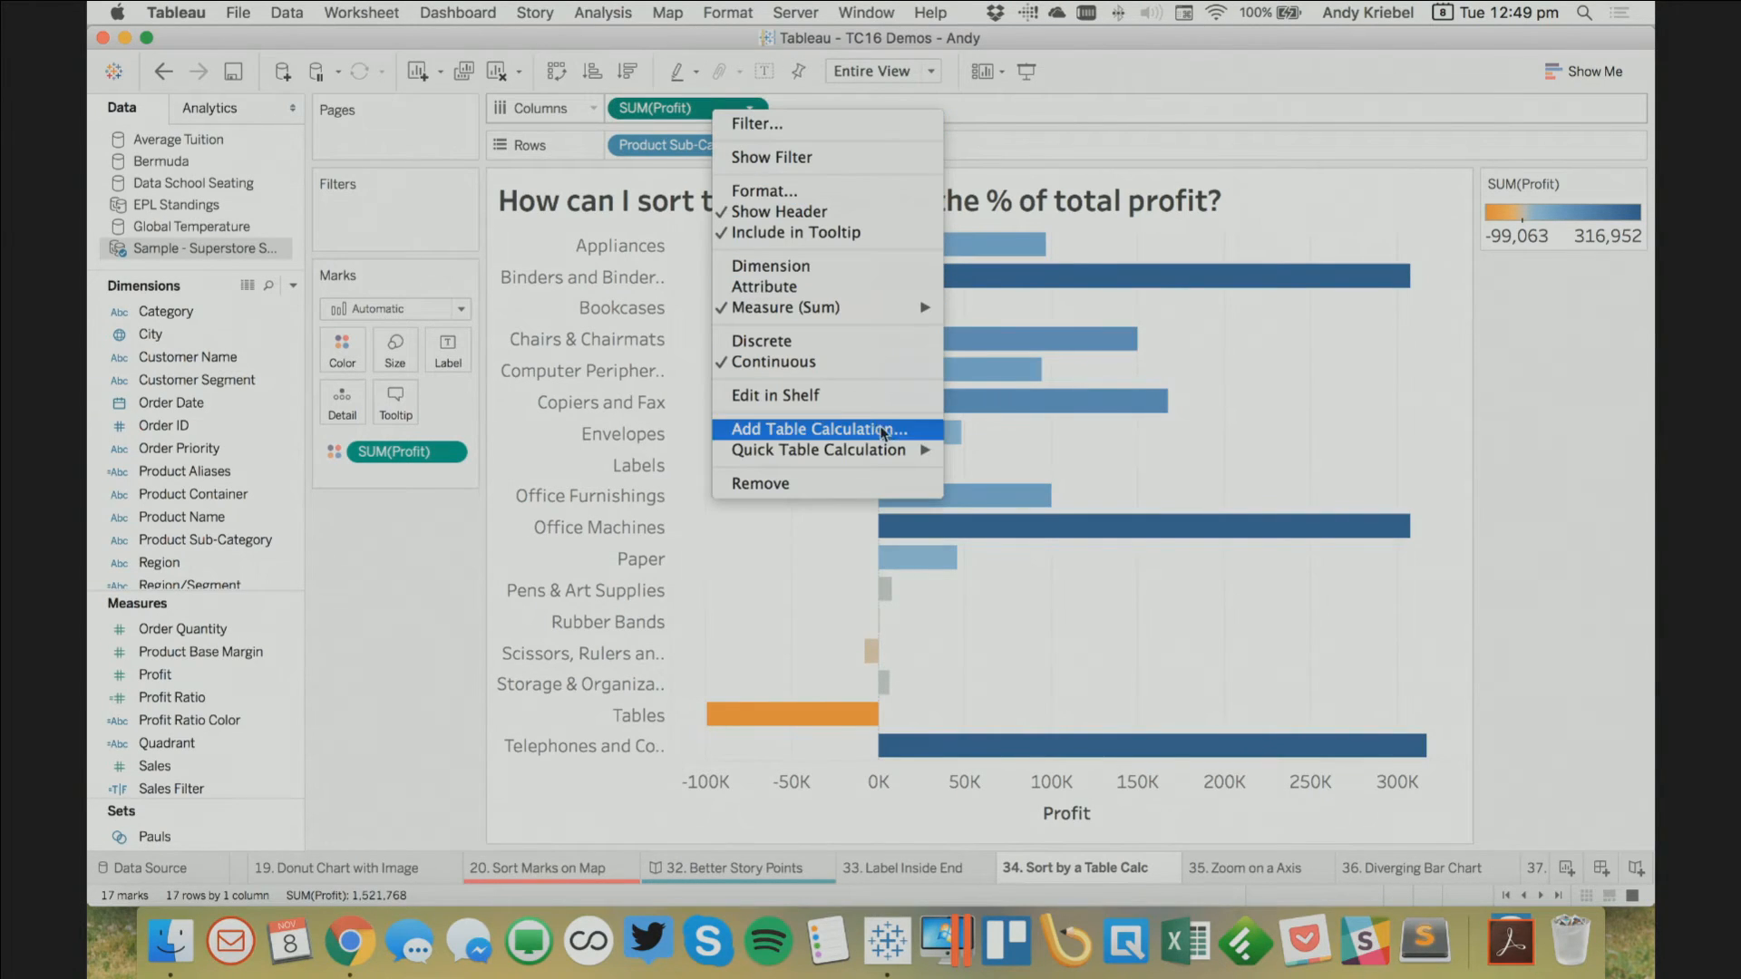
mouse_move(896, 454)
click(1021, 516)
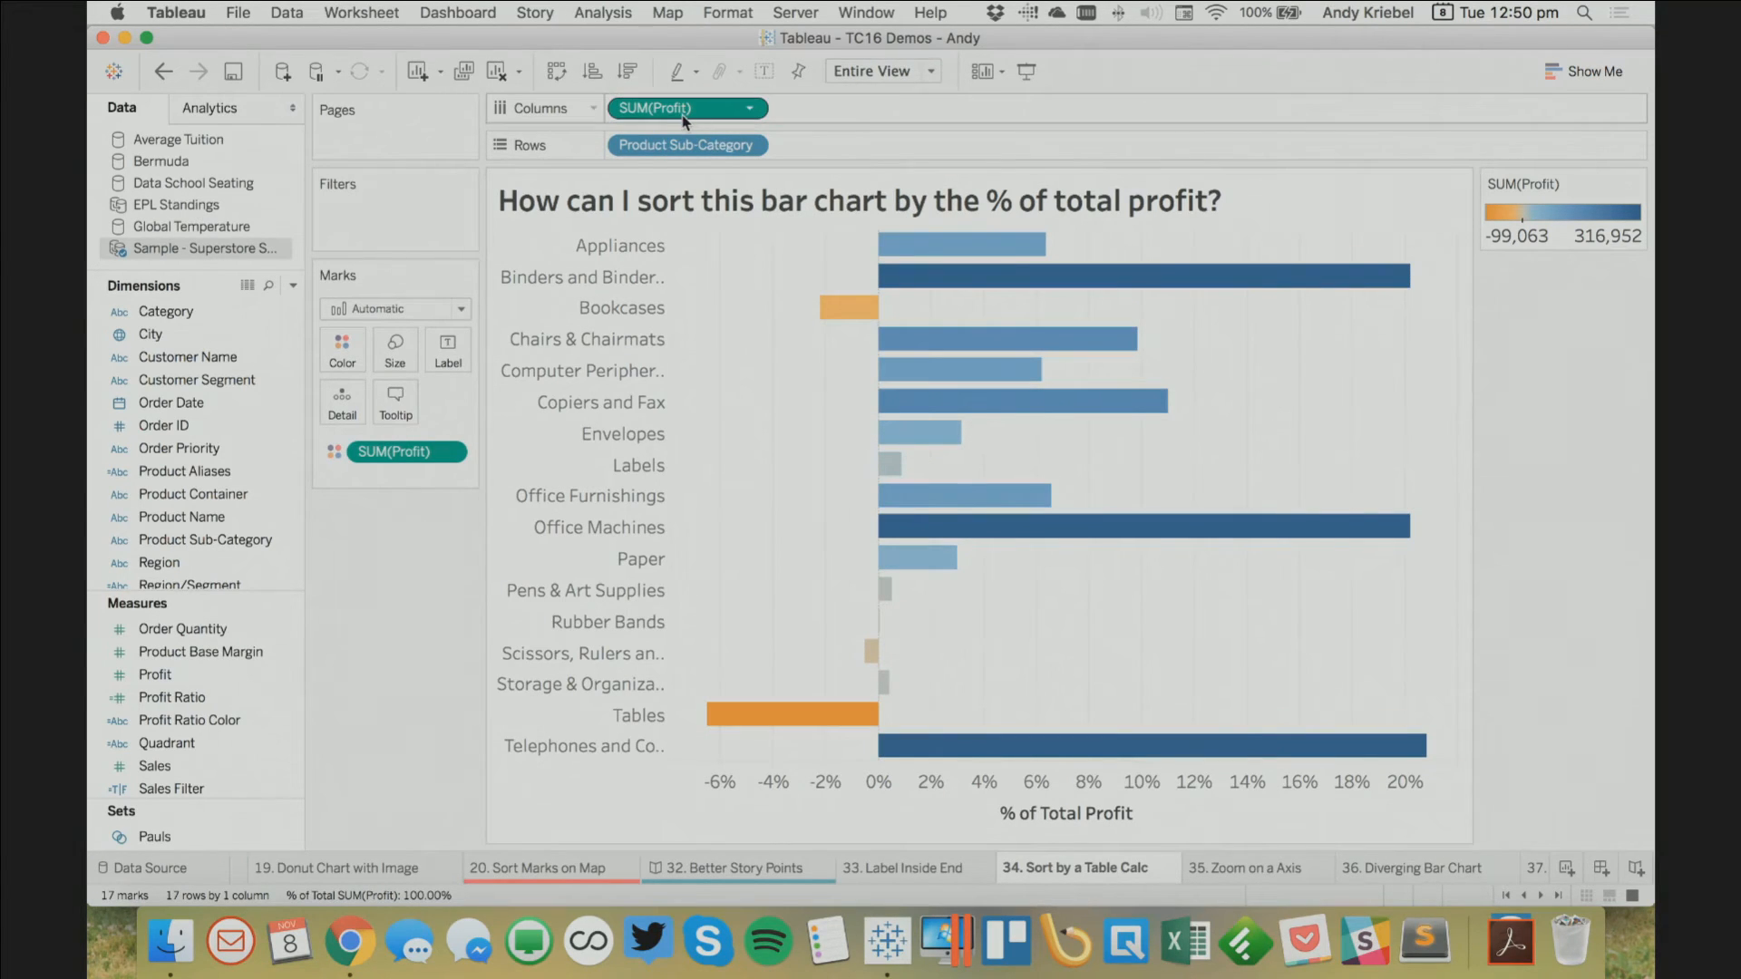
Duplicate the percent-of-total SUM(Profit), make the copy discrete and place it ahead of Product Sub-Category on Rows
drag(682, 113, 901, 113)
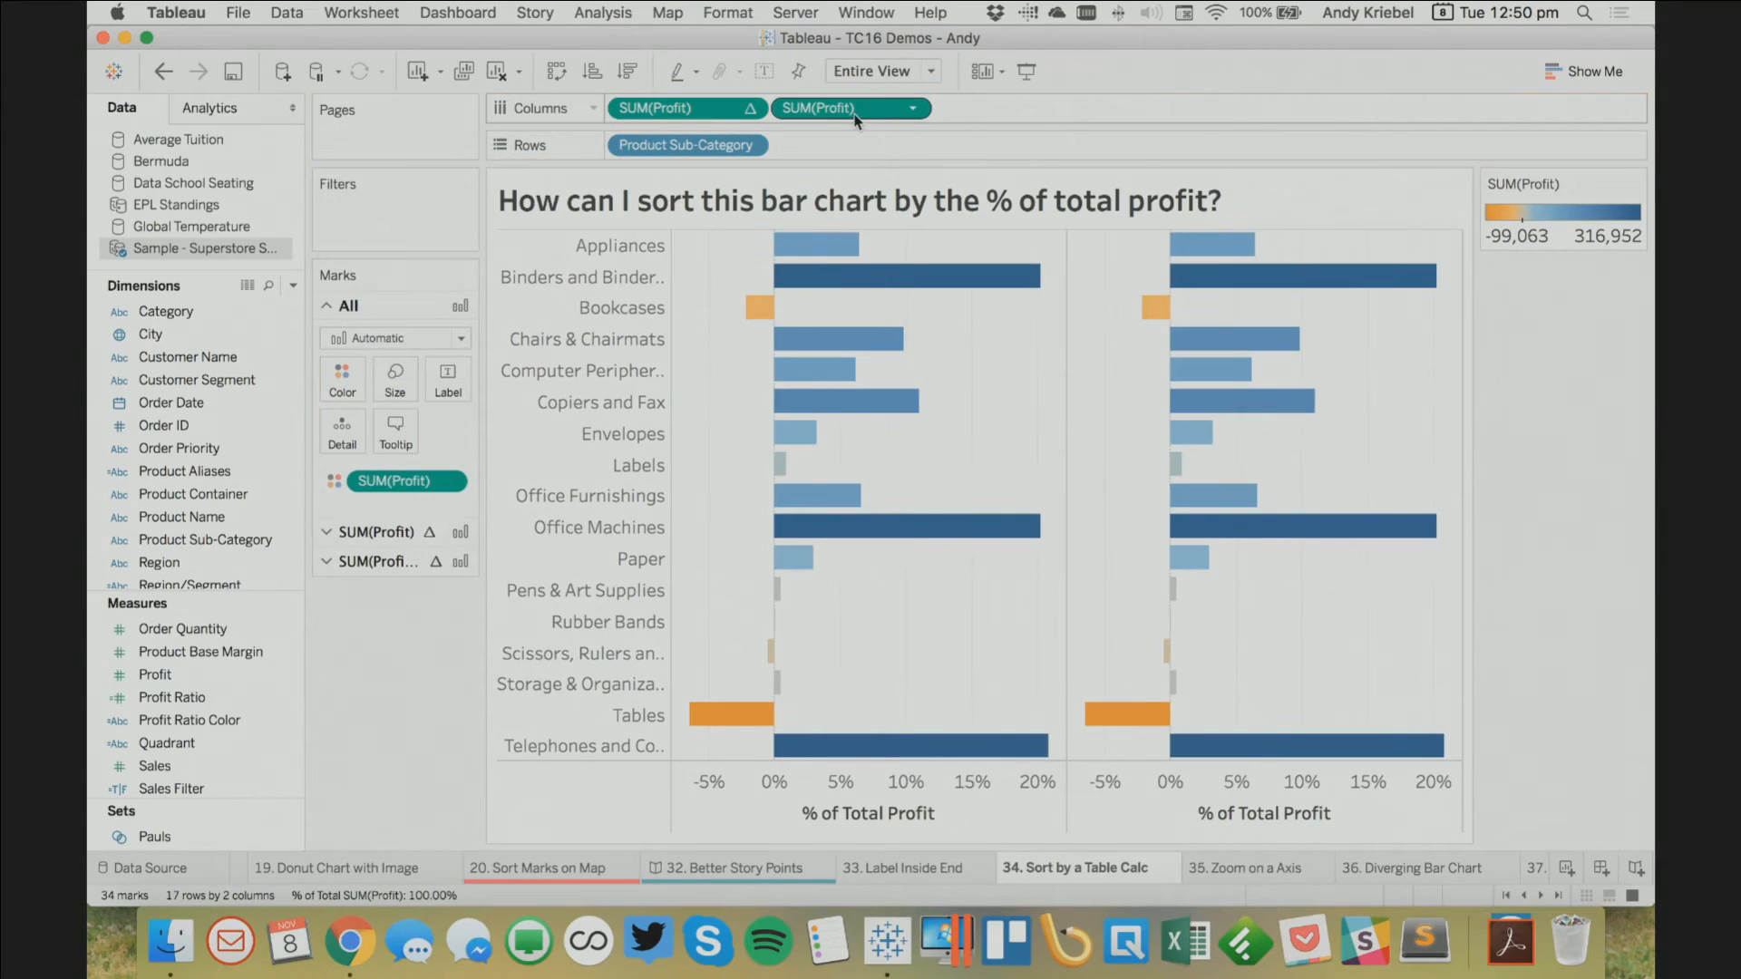
click(903, 115)
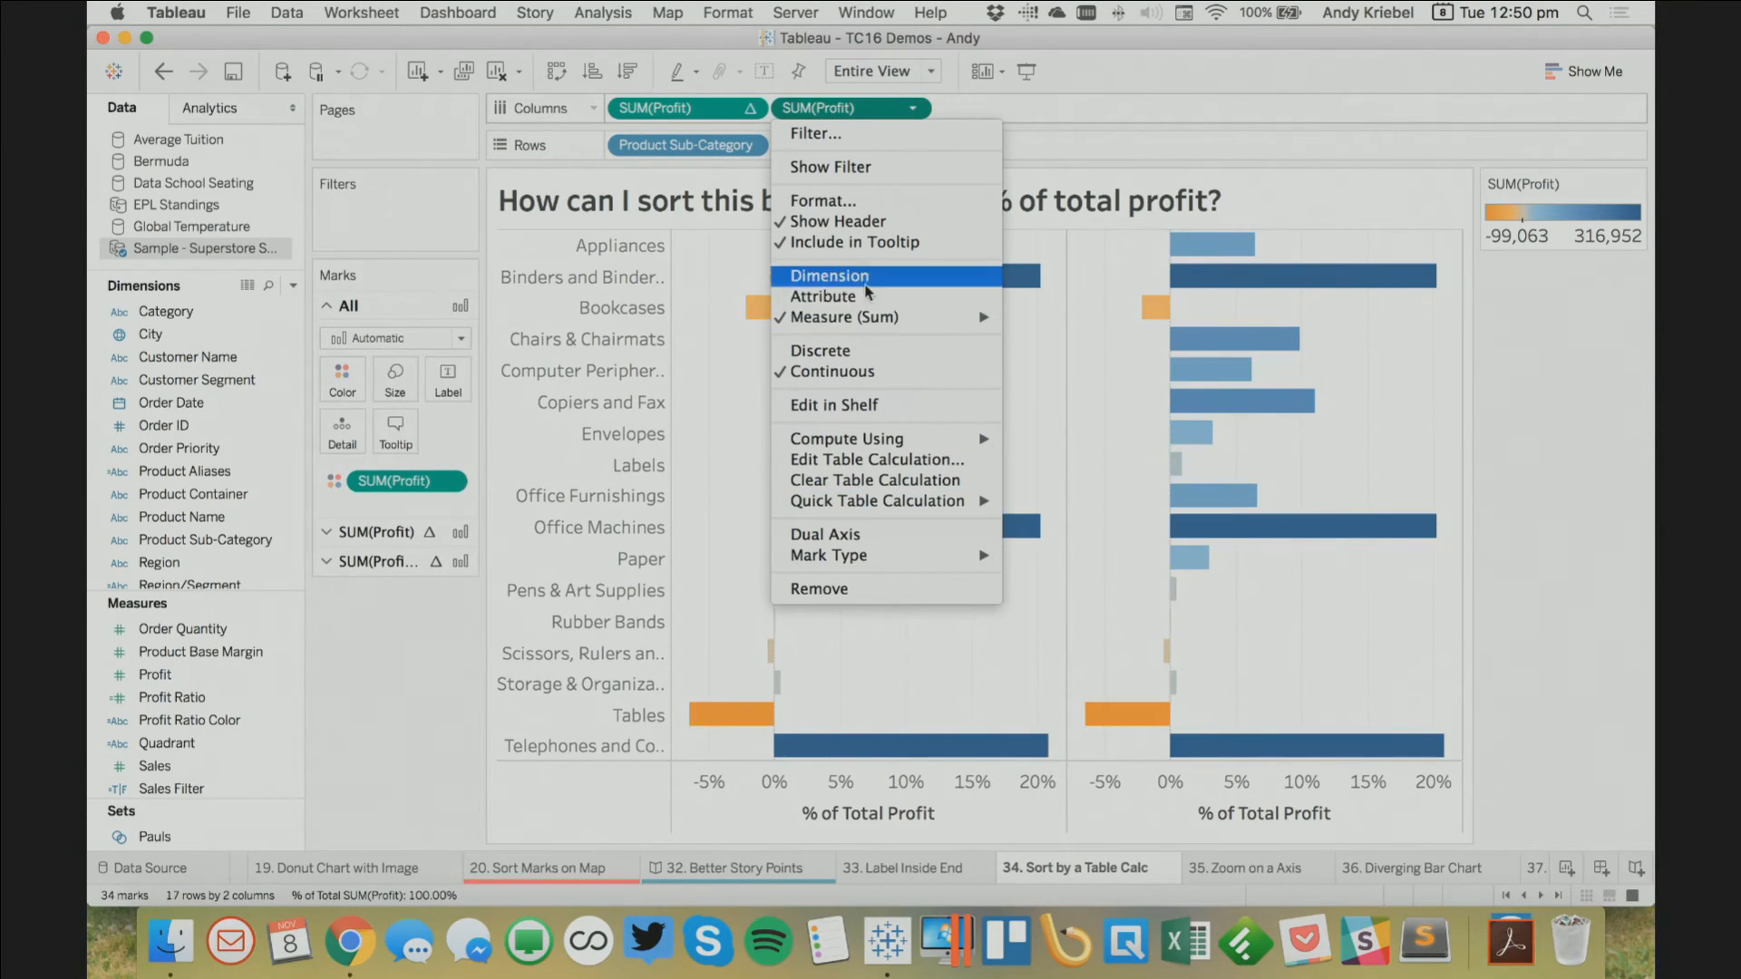
click(866, 352)
drag(647, 107, 613, 155)
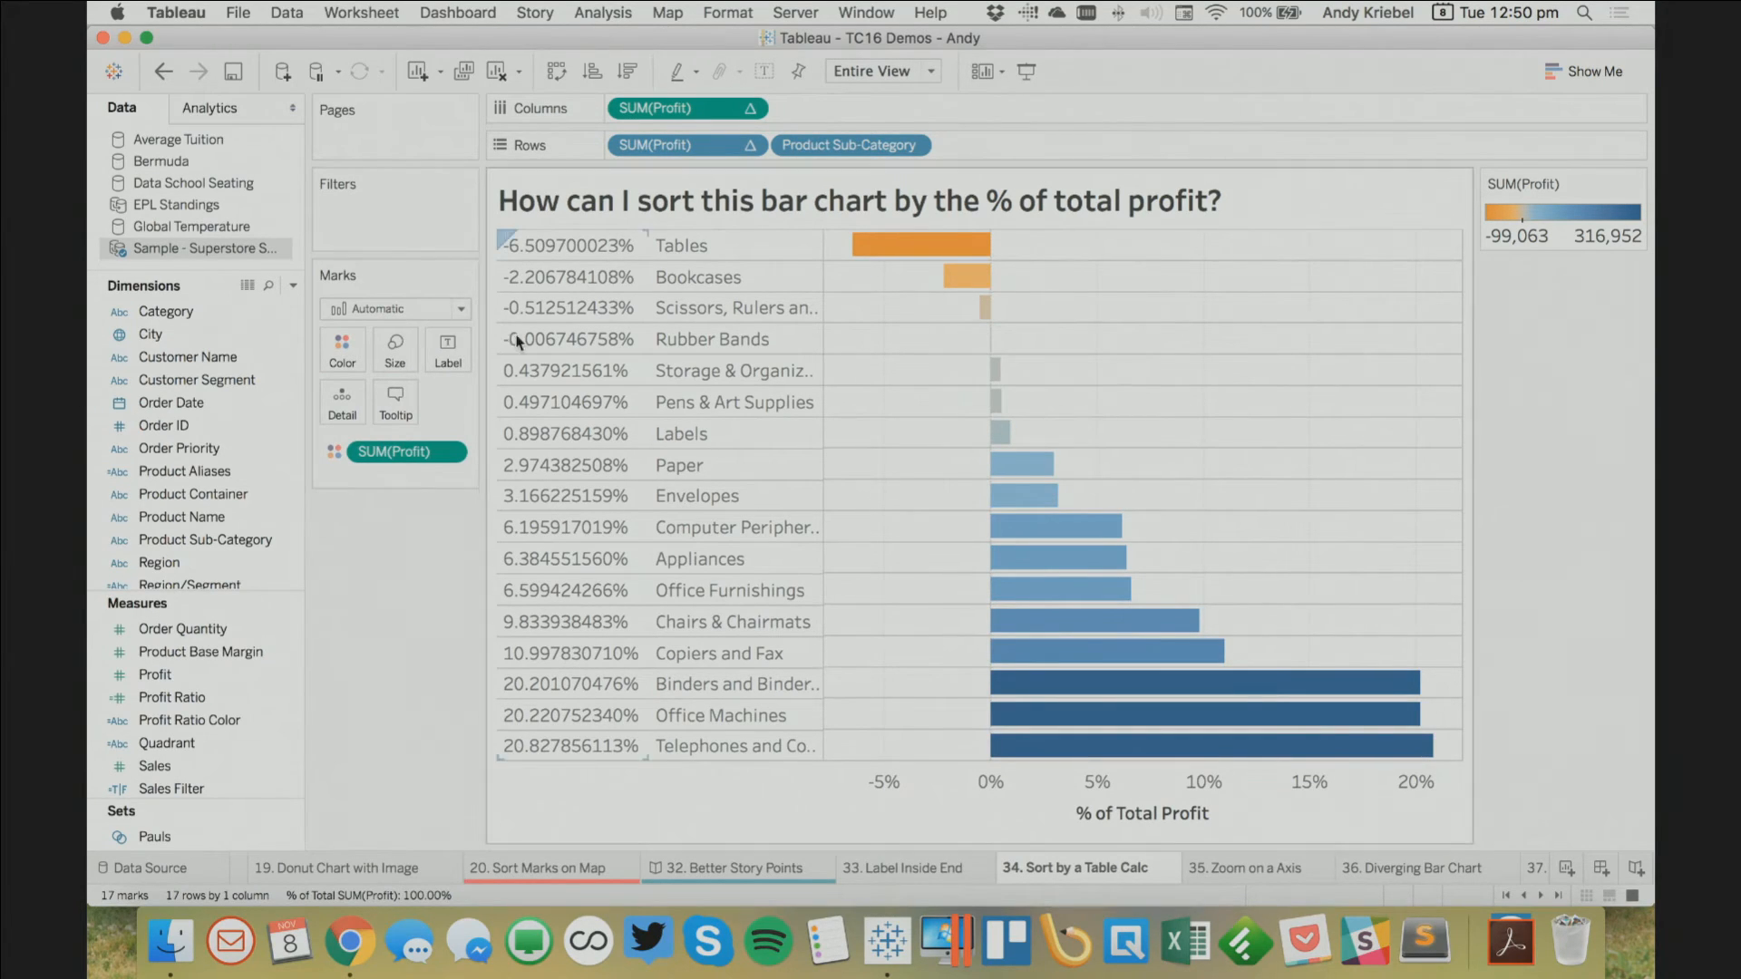
Change the SUM(Profit) calculation on Rows to -(SUM([Profit]) / TOTAL(SUM([Profit])))
double_click(654, 145)
key(Home)
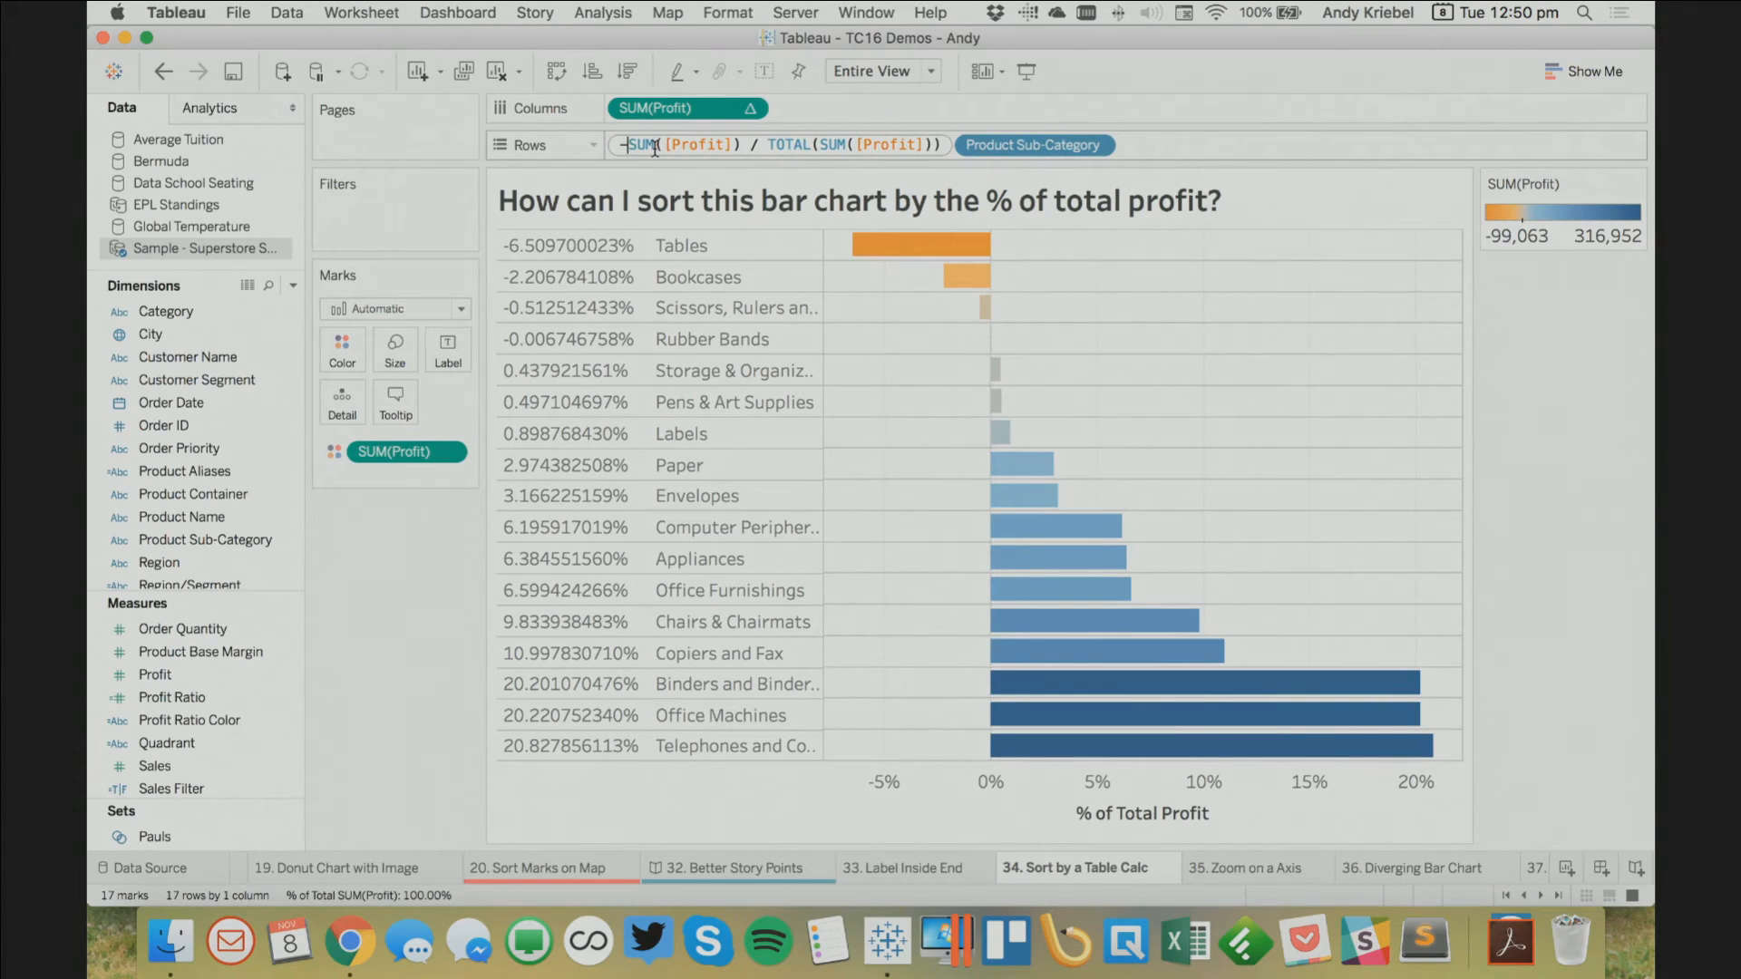
key(End)
text())
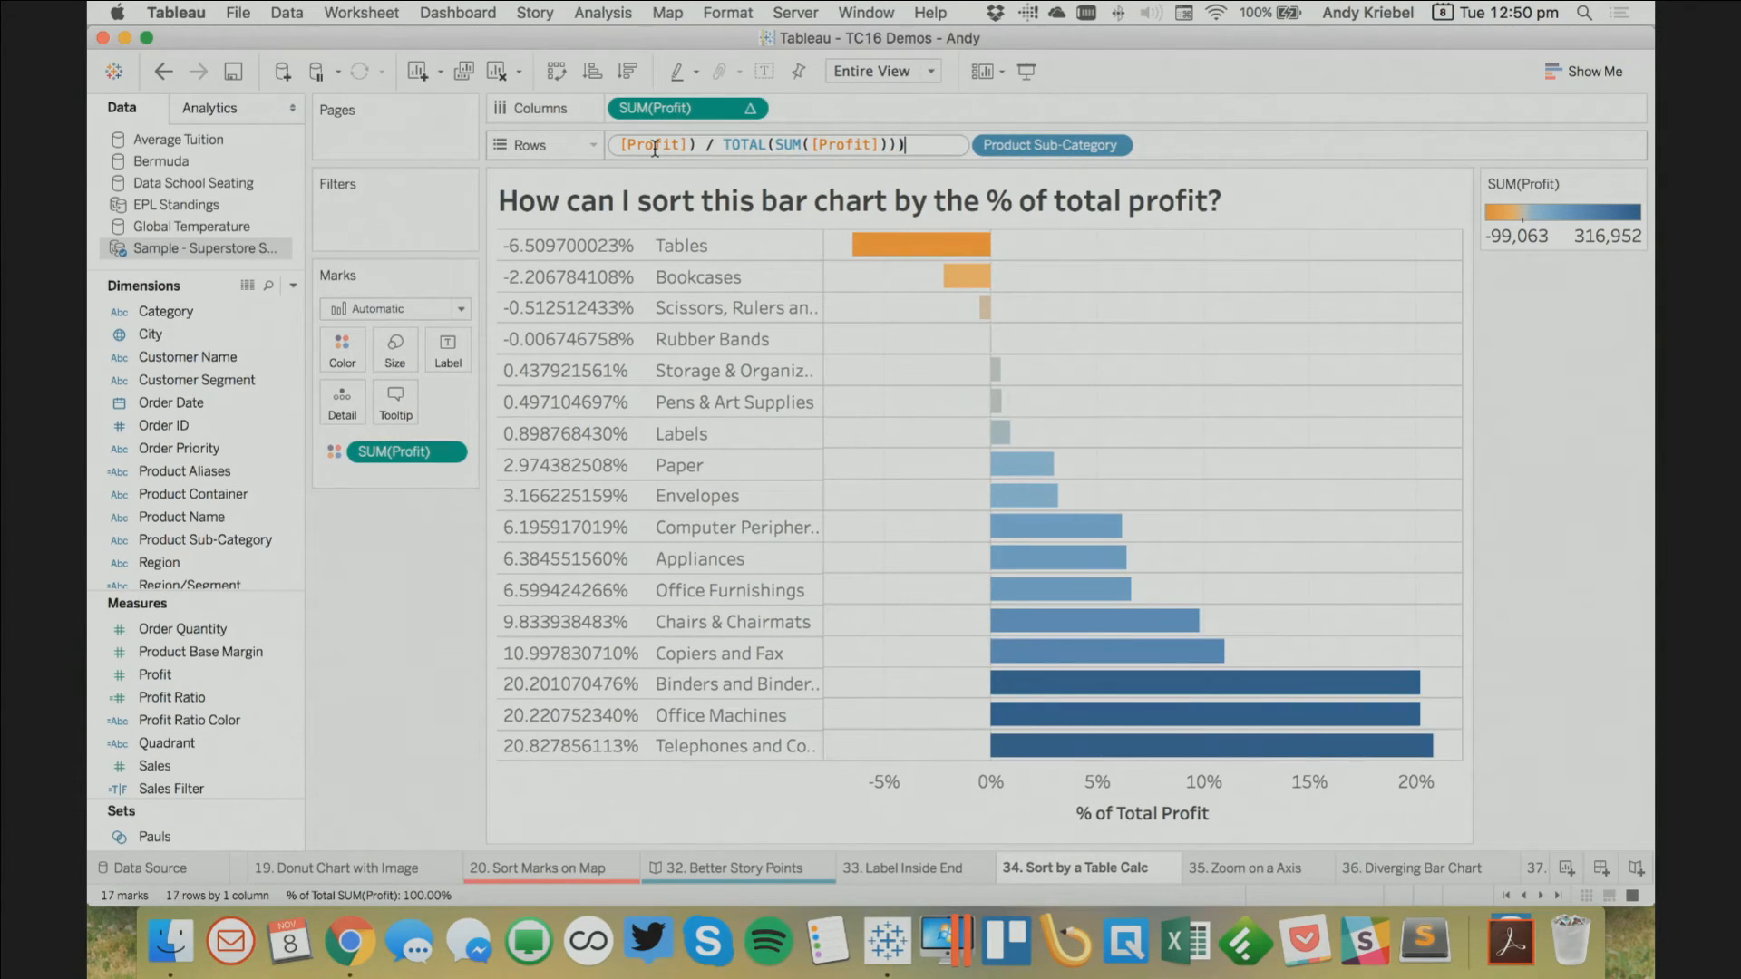
key(Return)
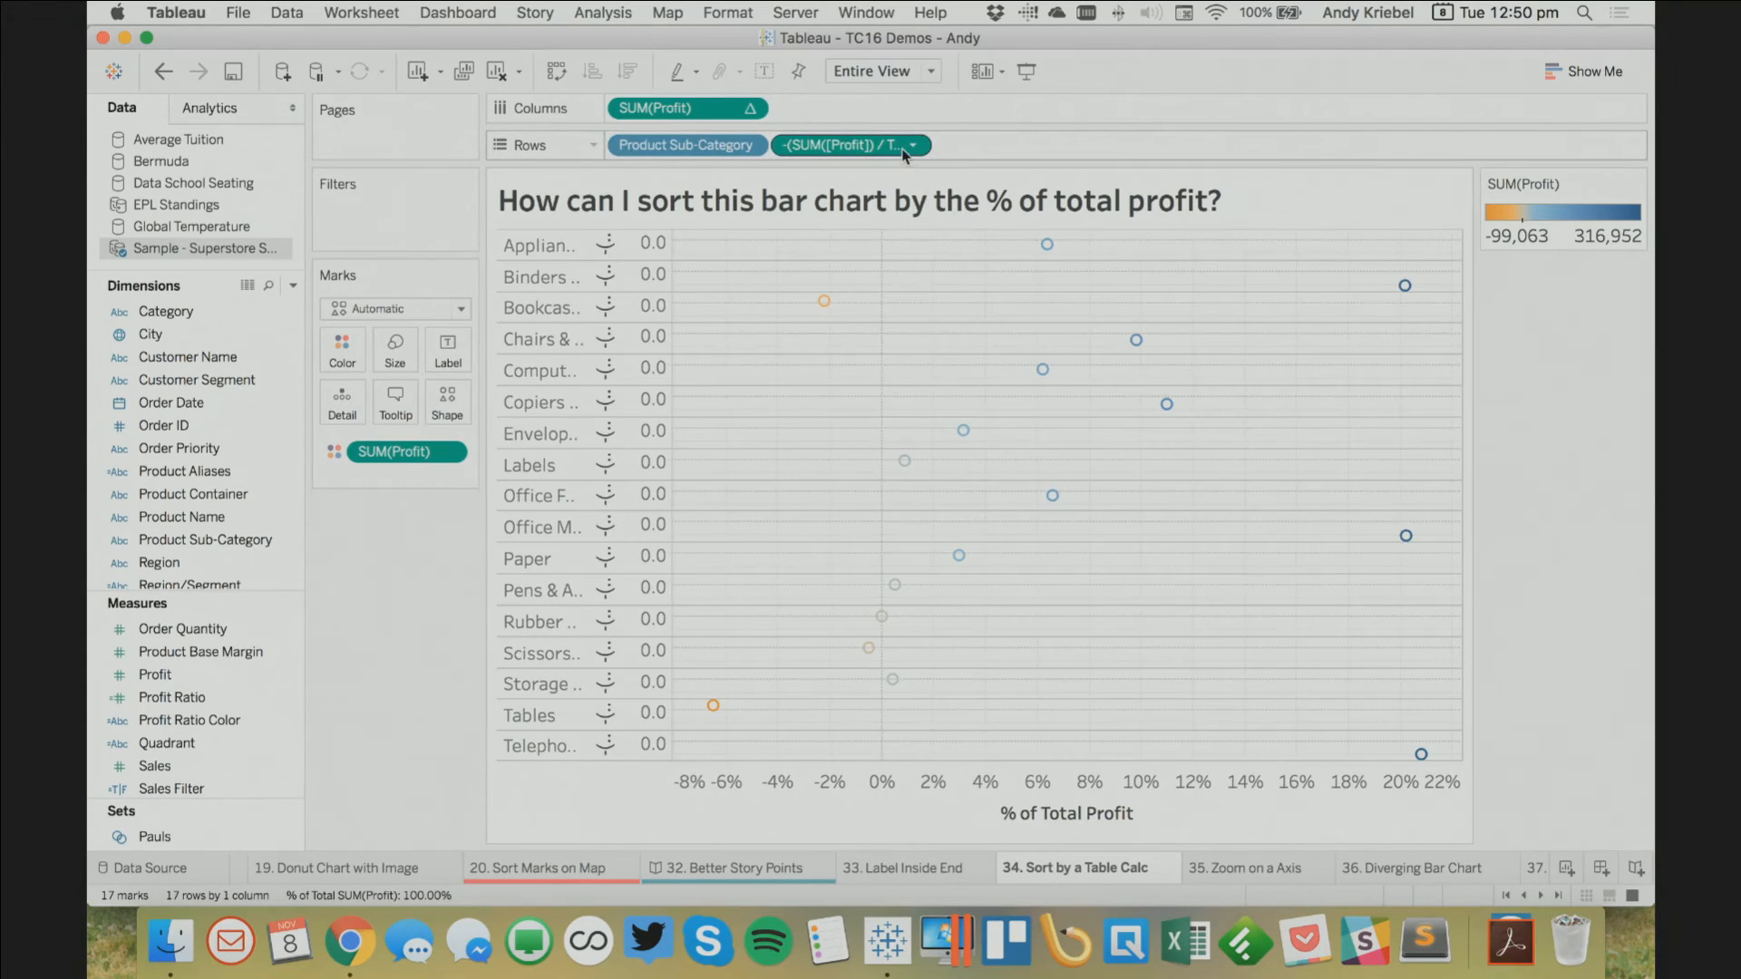
Make the negated percent-of-total profit calculation on Rows discrete and place it ahead of Product Sub-Category
click(913, 146)
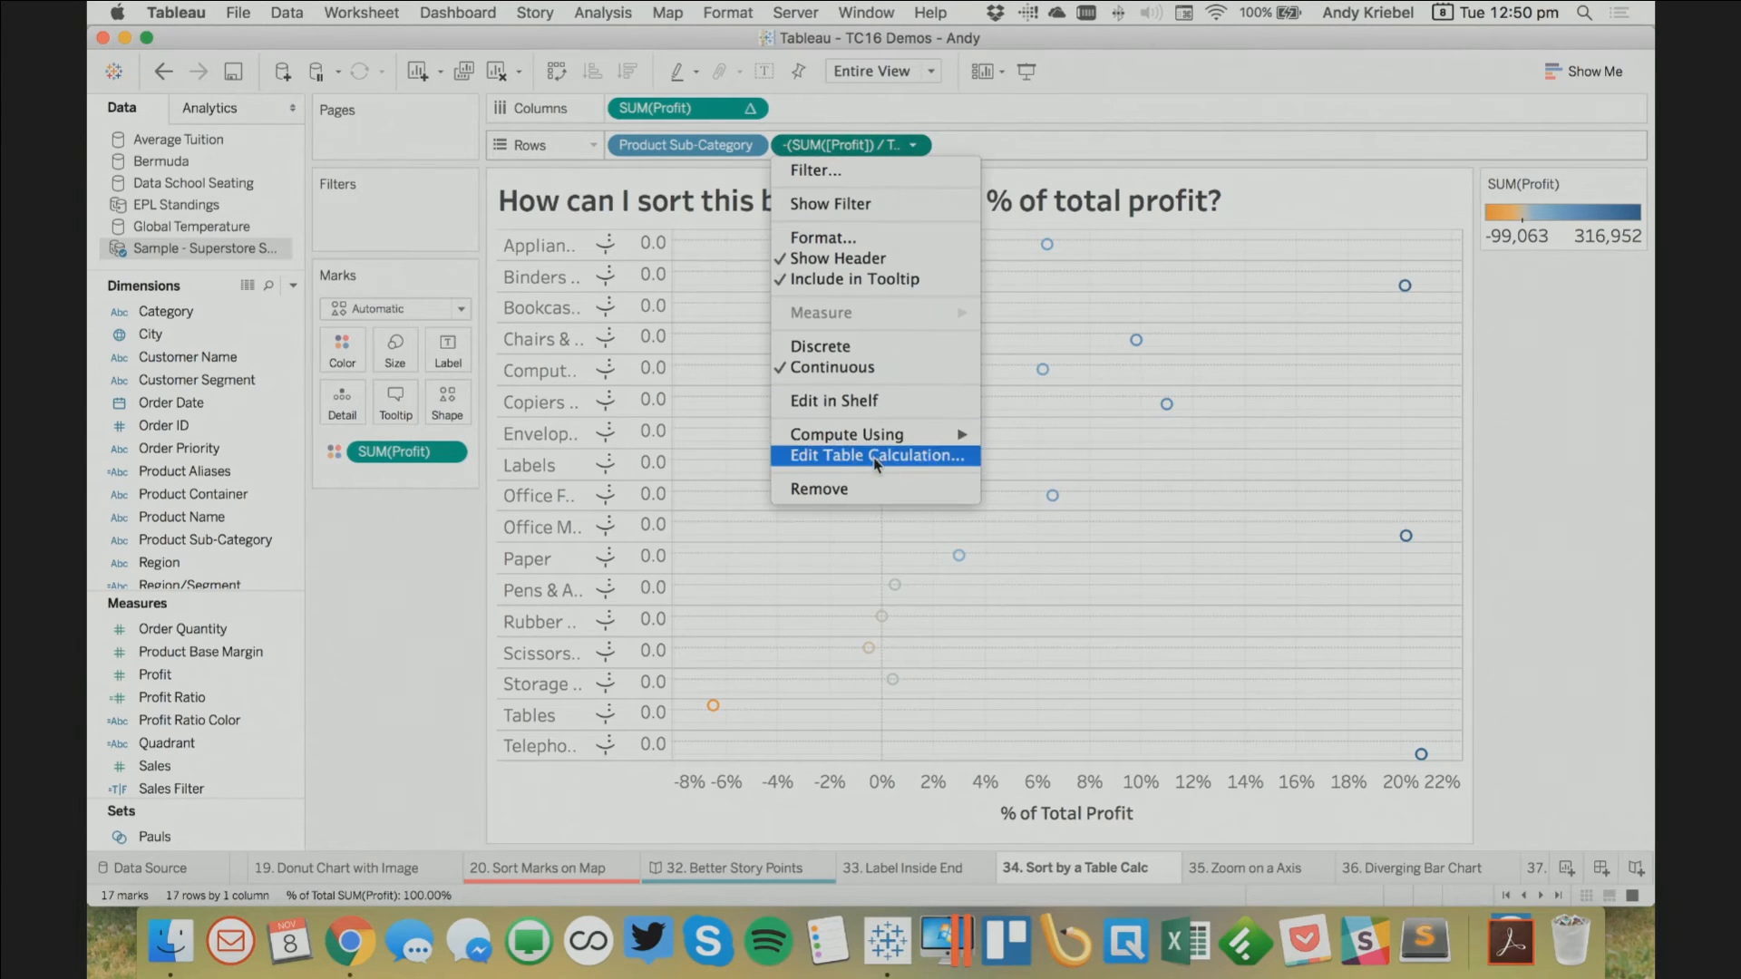
click(866, 348)
drag(848, 145, 607, 145)
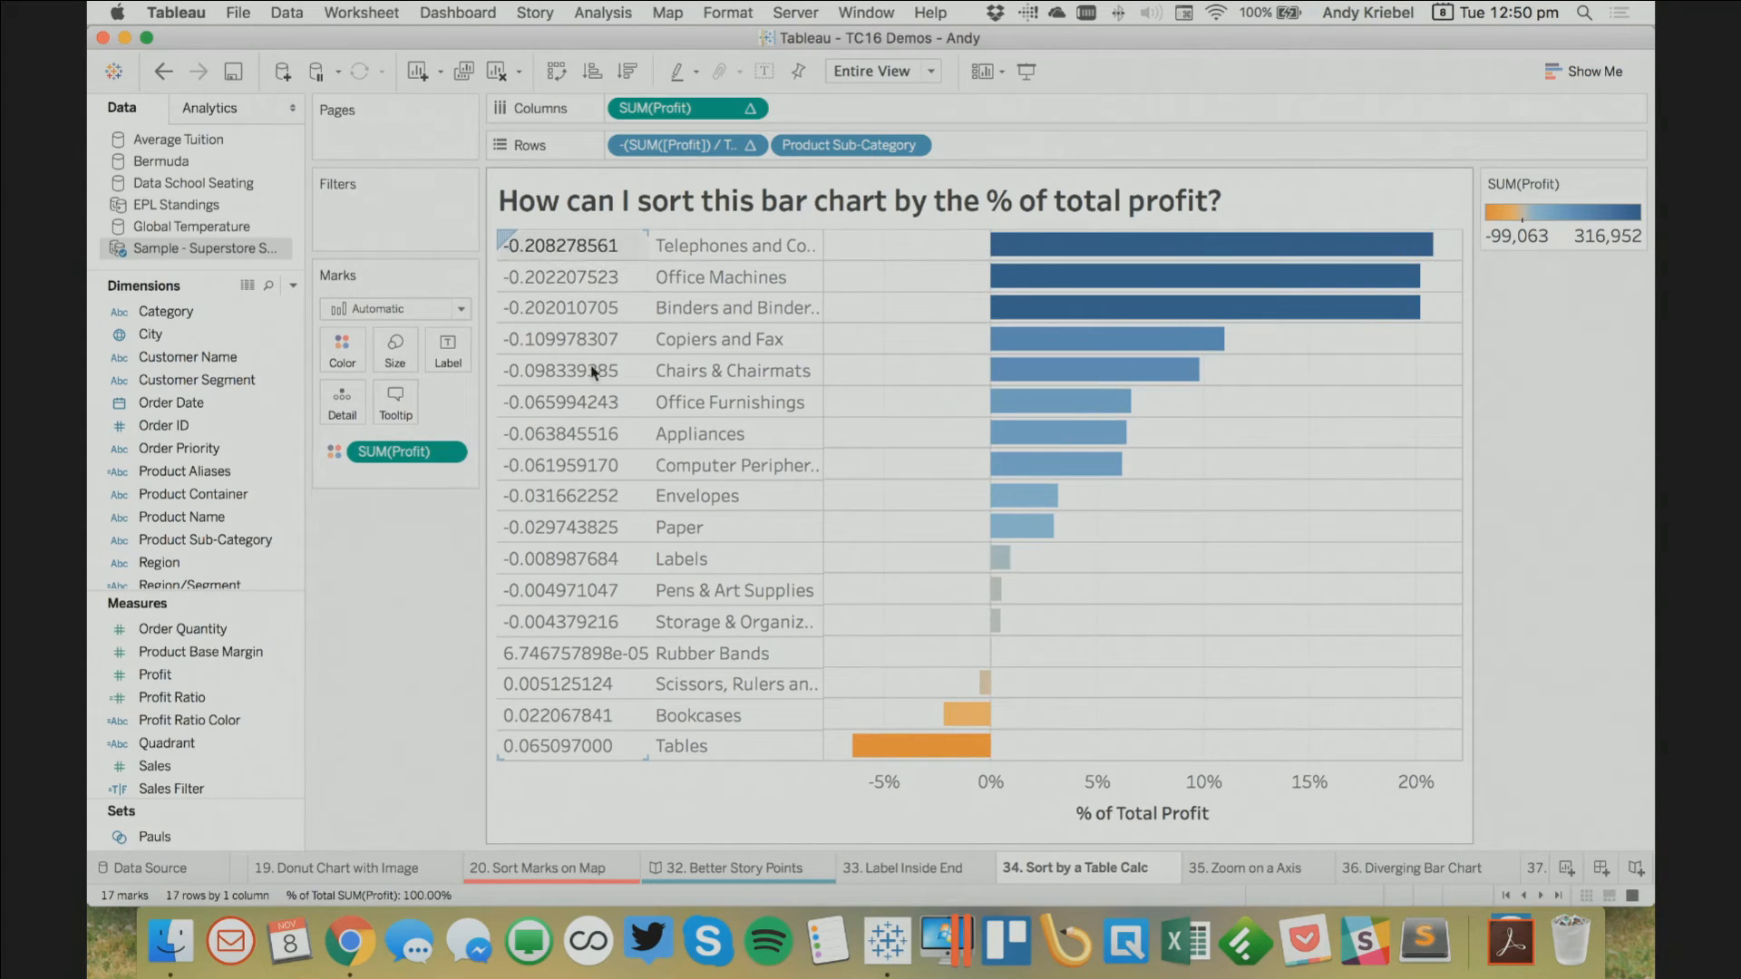
On the "35. Zoom on a Axis" sheet, exclude zero from the Avg. Order Quantity axis range
click(1228, 863)
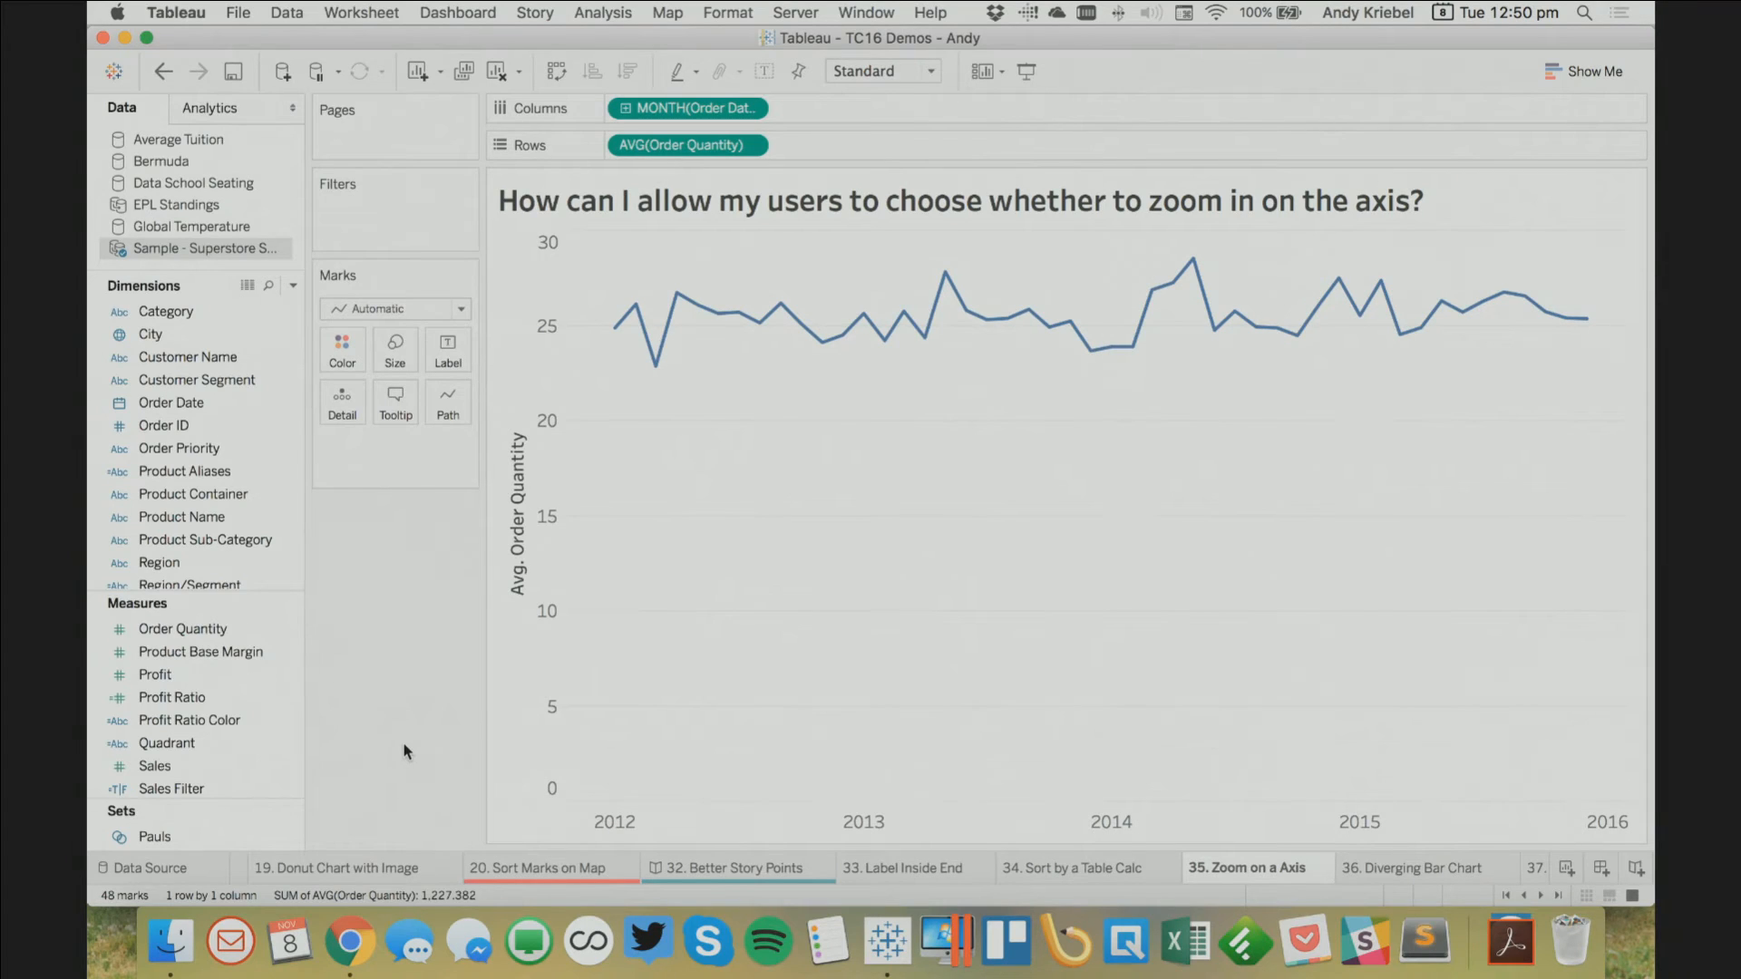
double_click(544, 581)
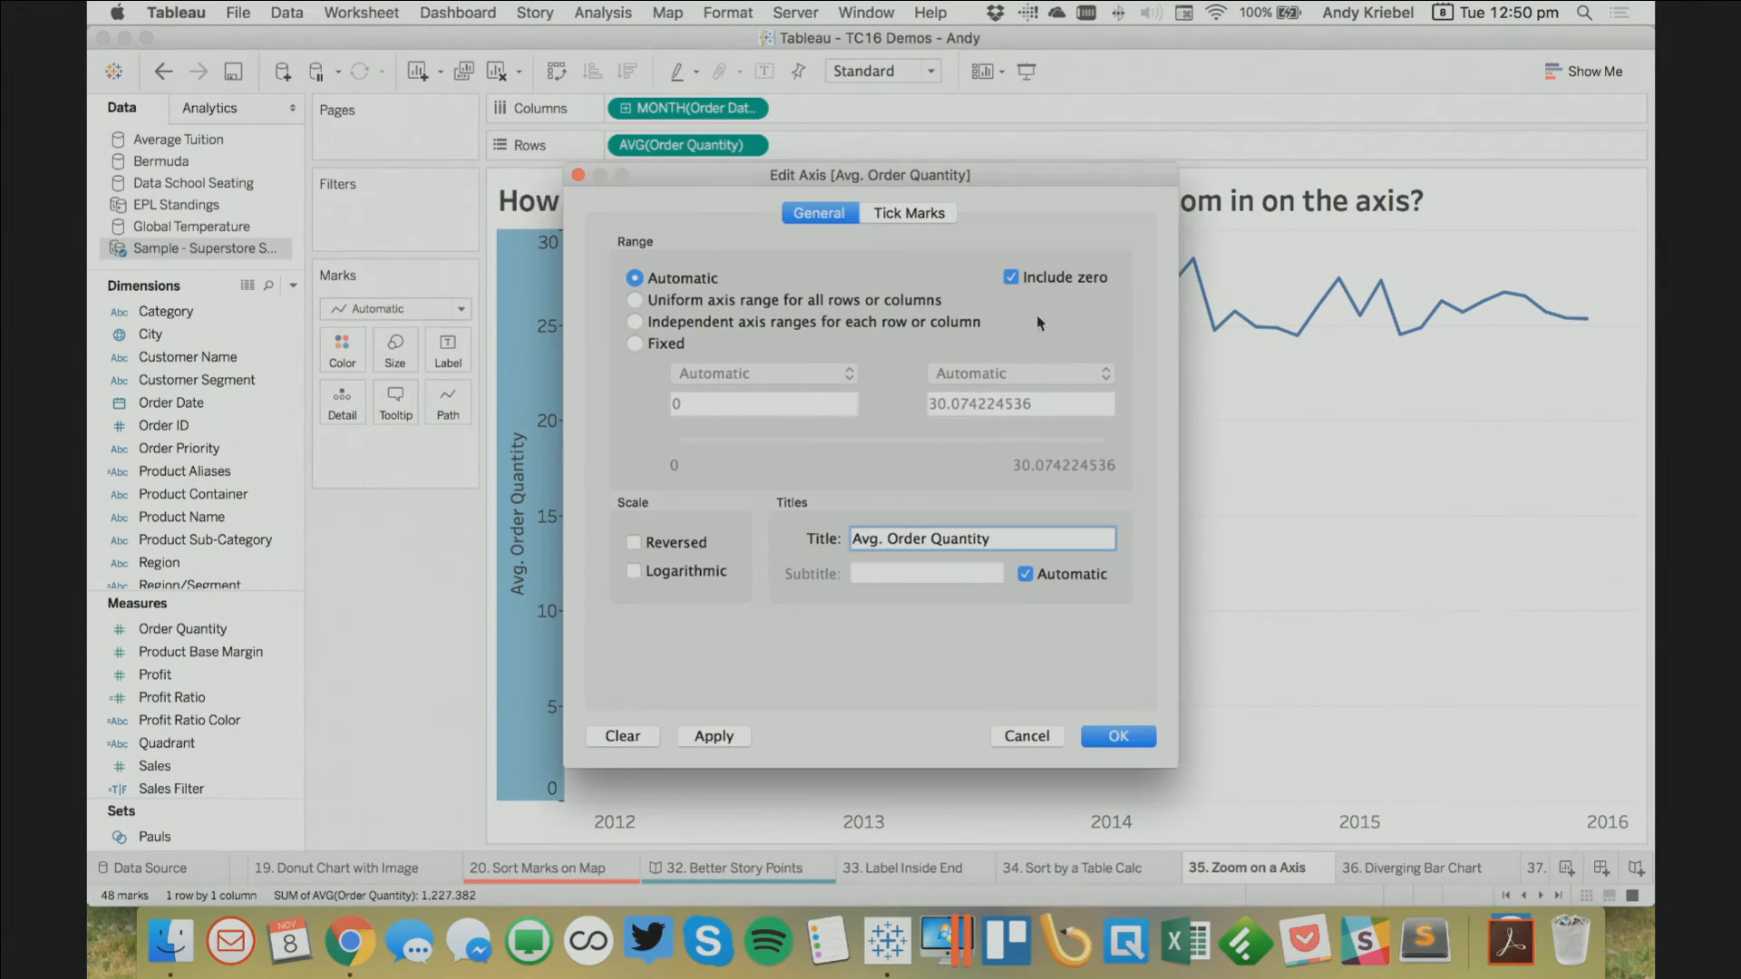
click(1033, 283)
click(1121, 737)
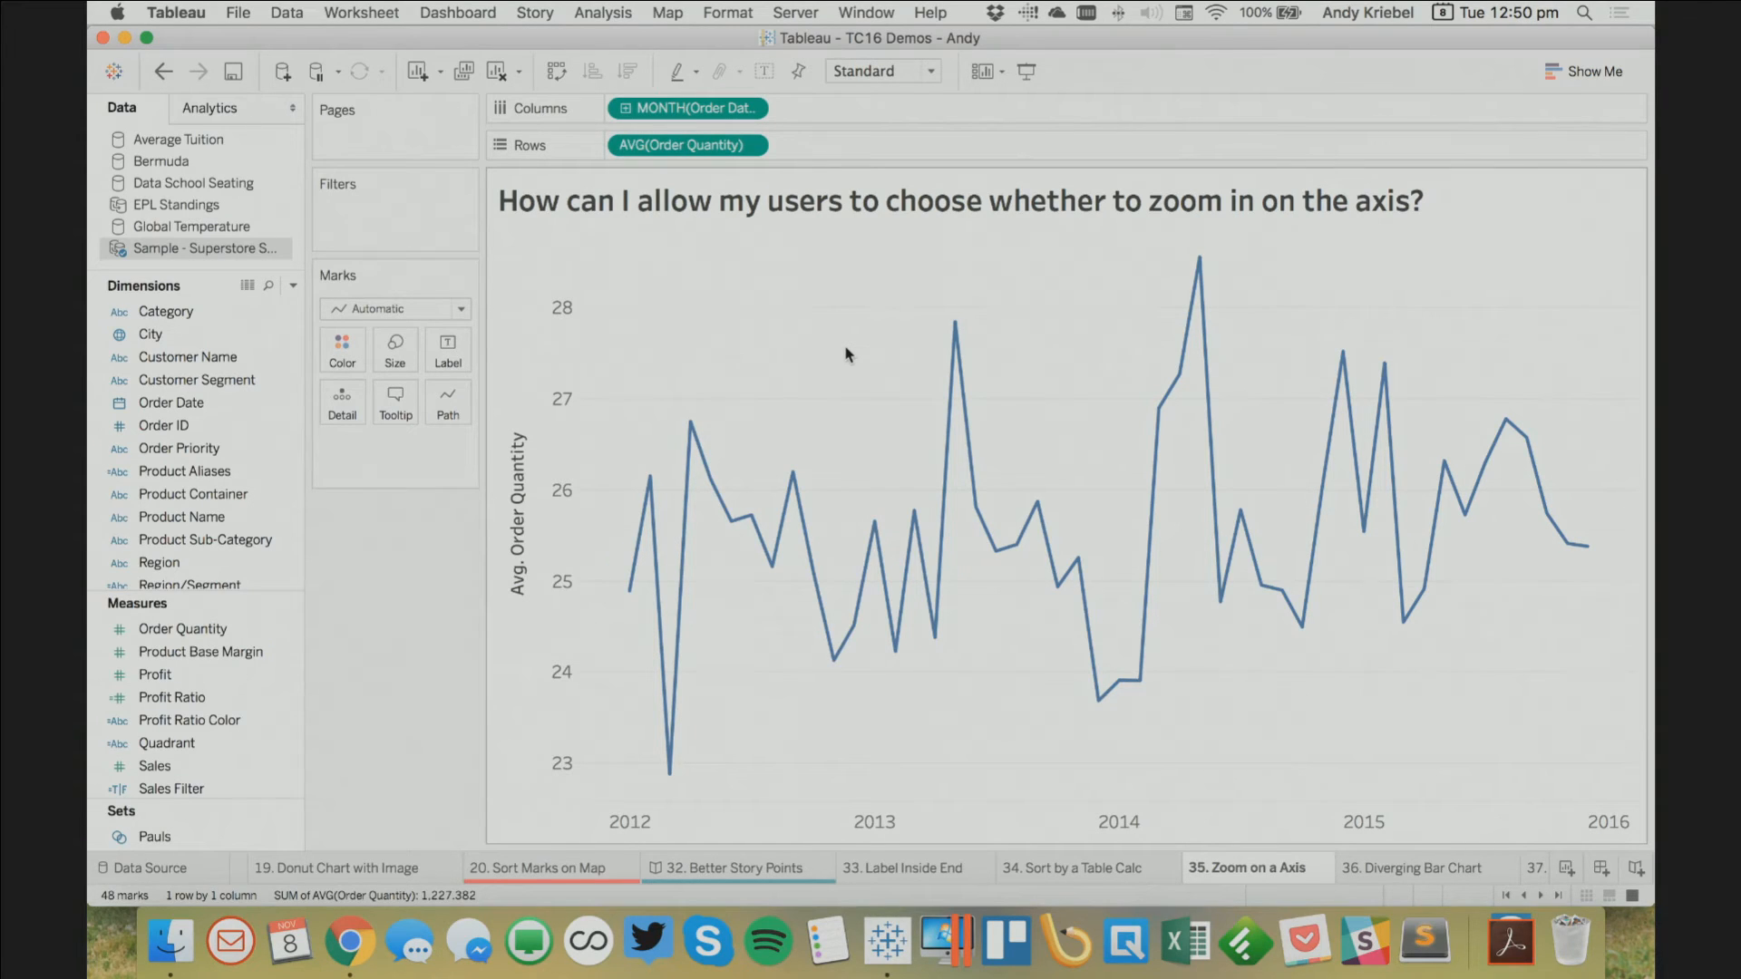
Start a new parameter named "Zoom?" with the String data type
click(293, 284)
click(258, 328)
text(Z)
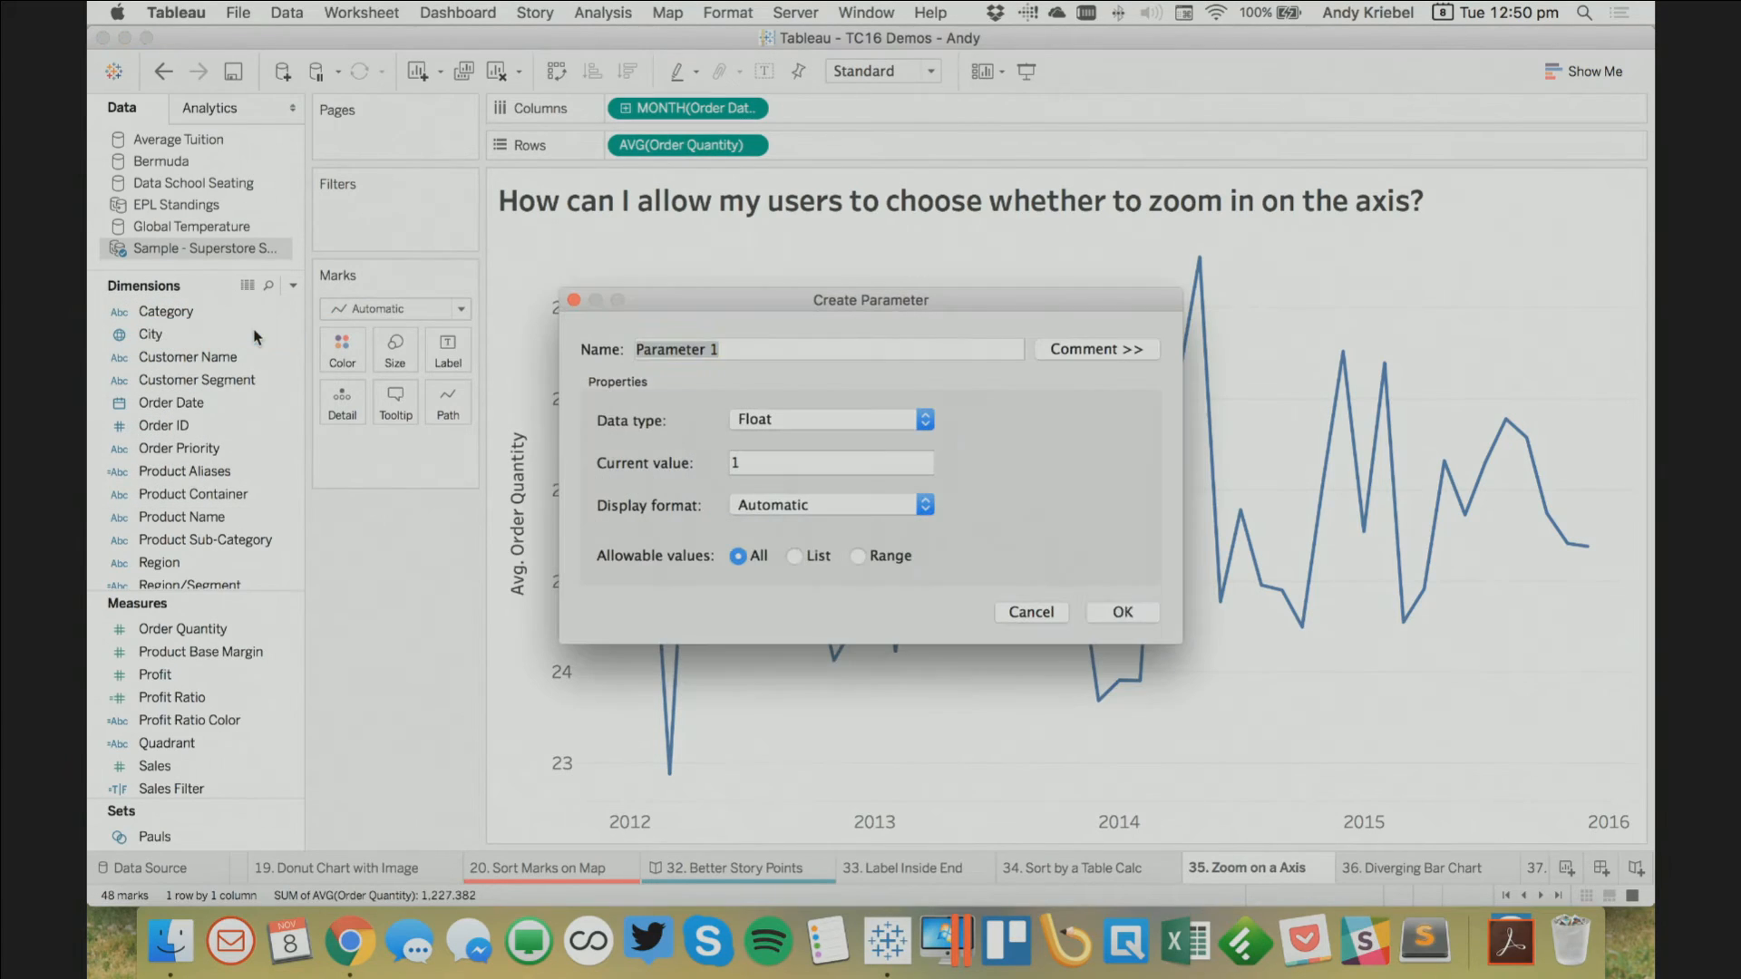
text(oom?)
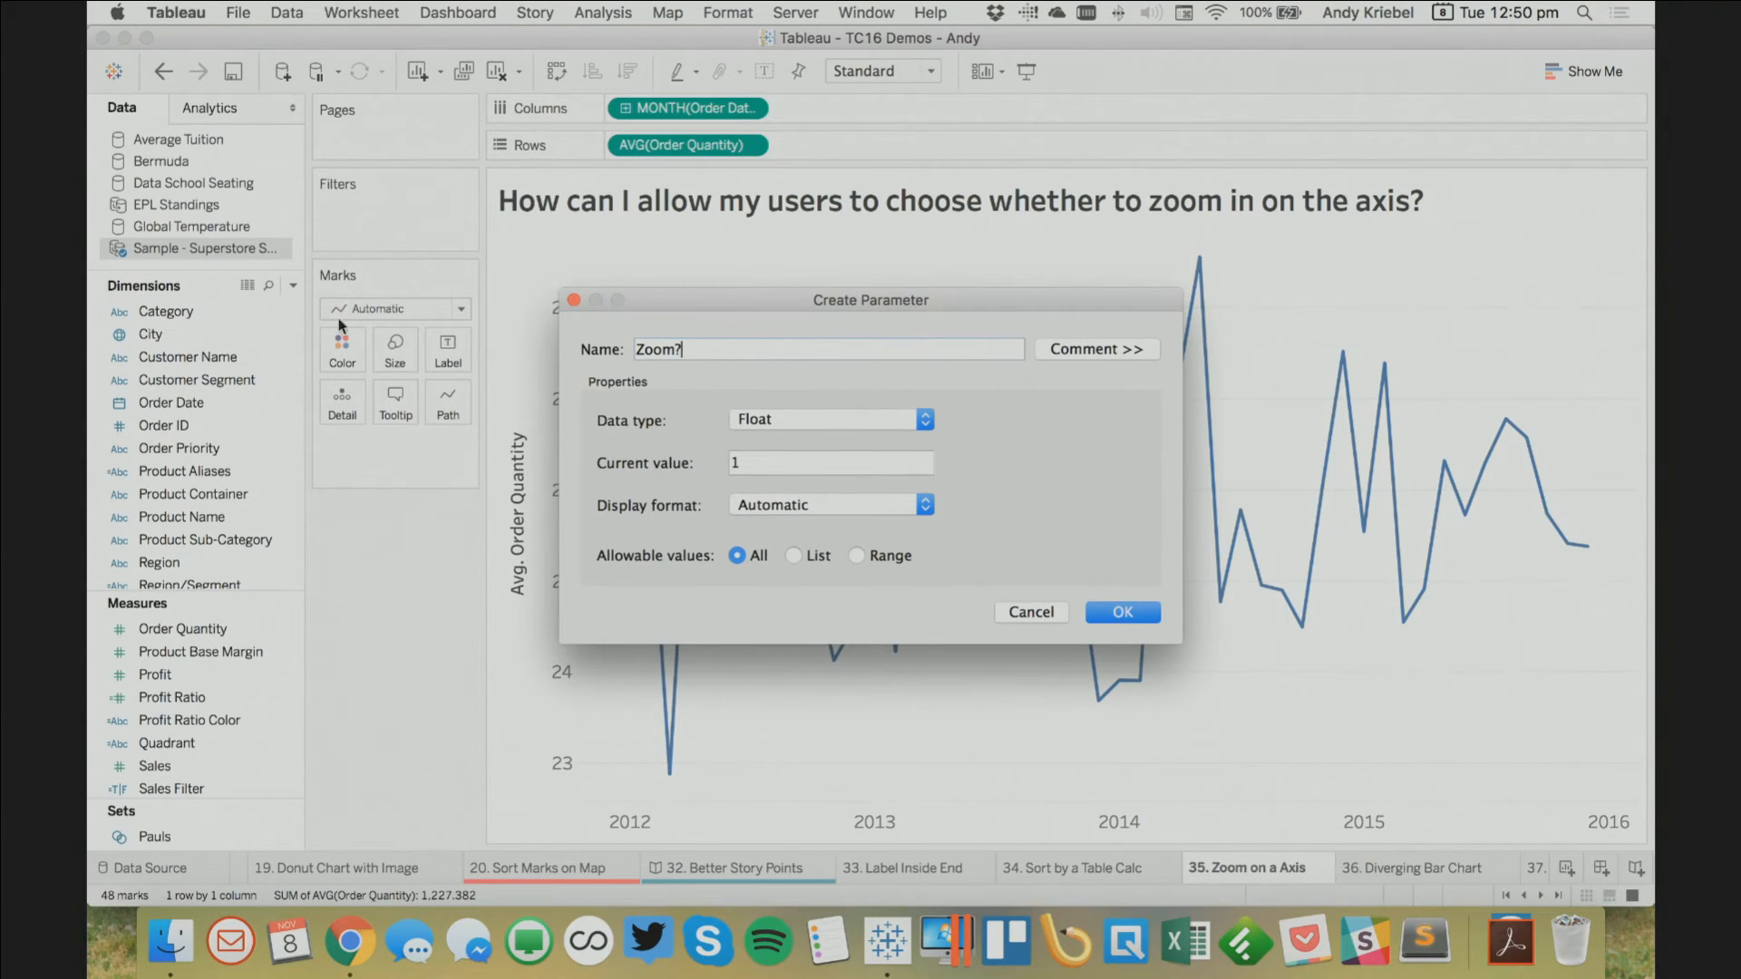
click(751, 419)
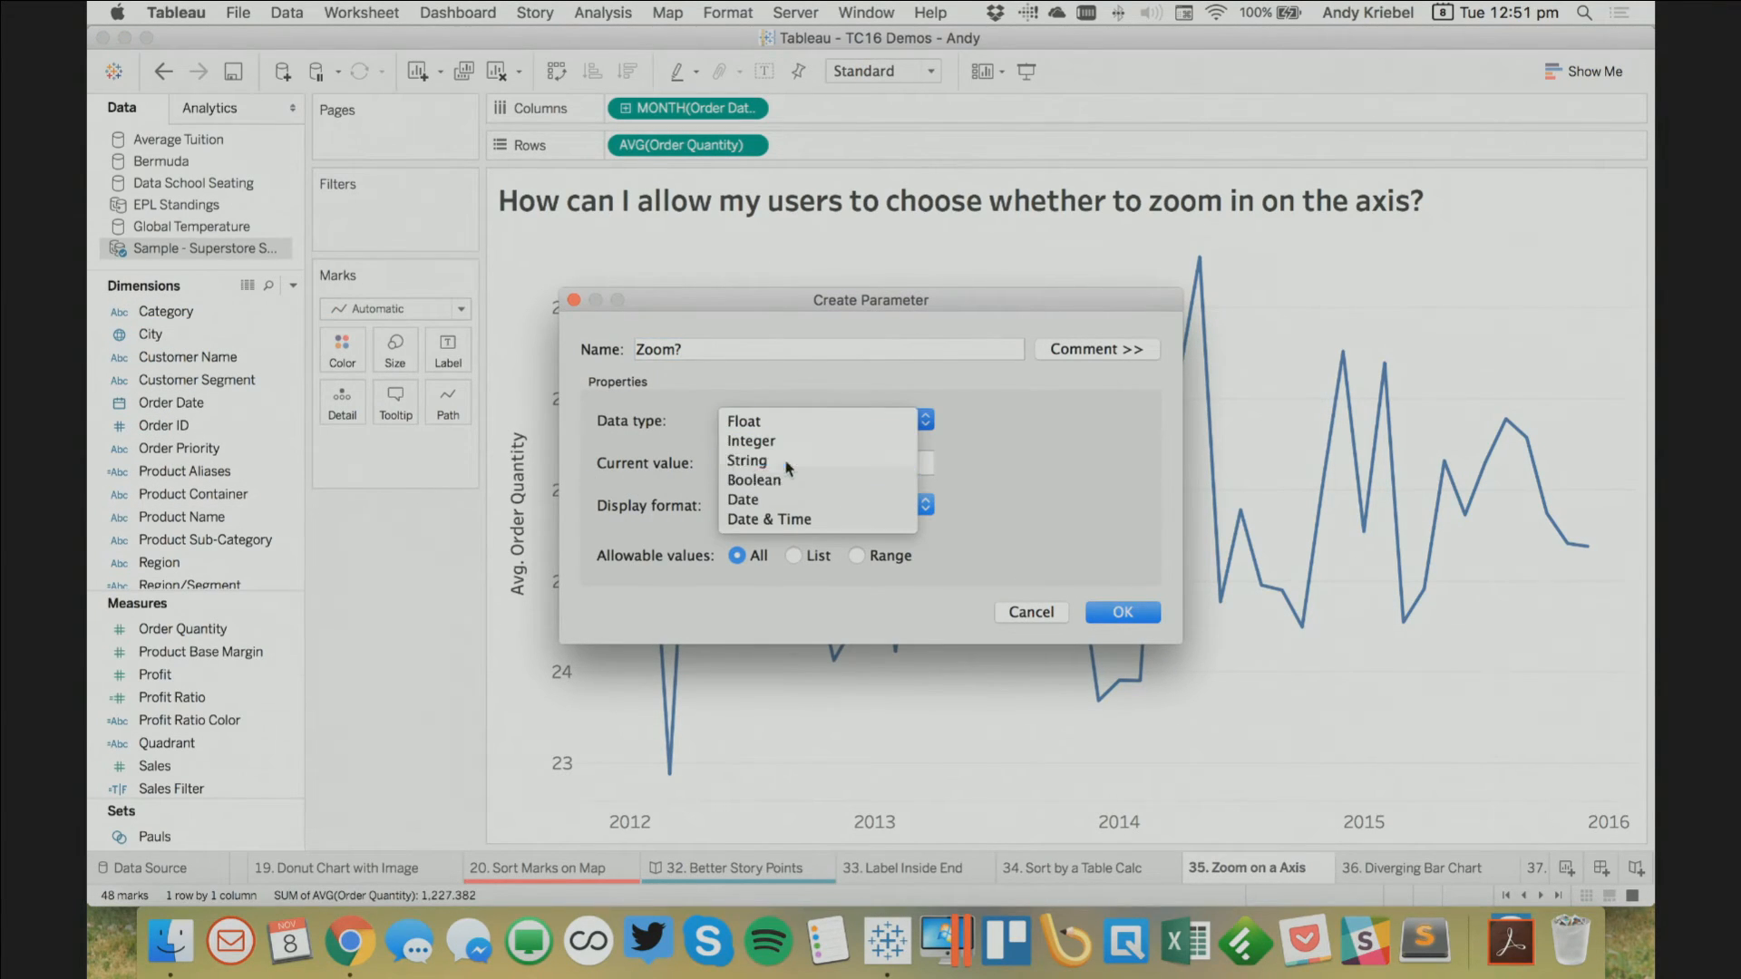
click(749, 459)
Restrict the Zoom? parameter to a list of Yes and No, create it and show its parameter control
click(815, 556)
click(718, 662)
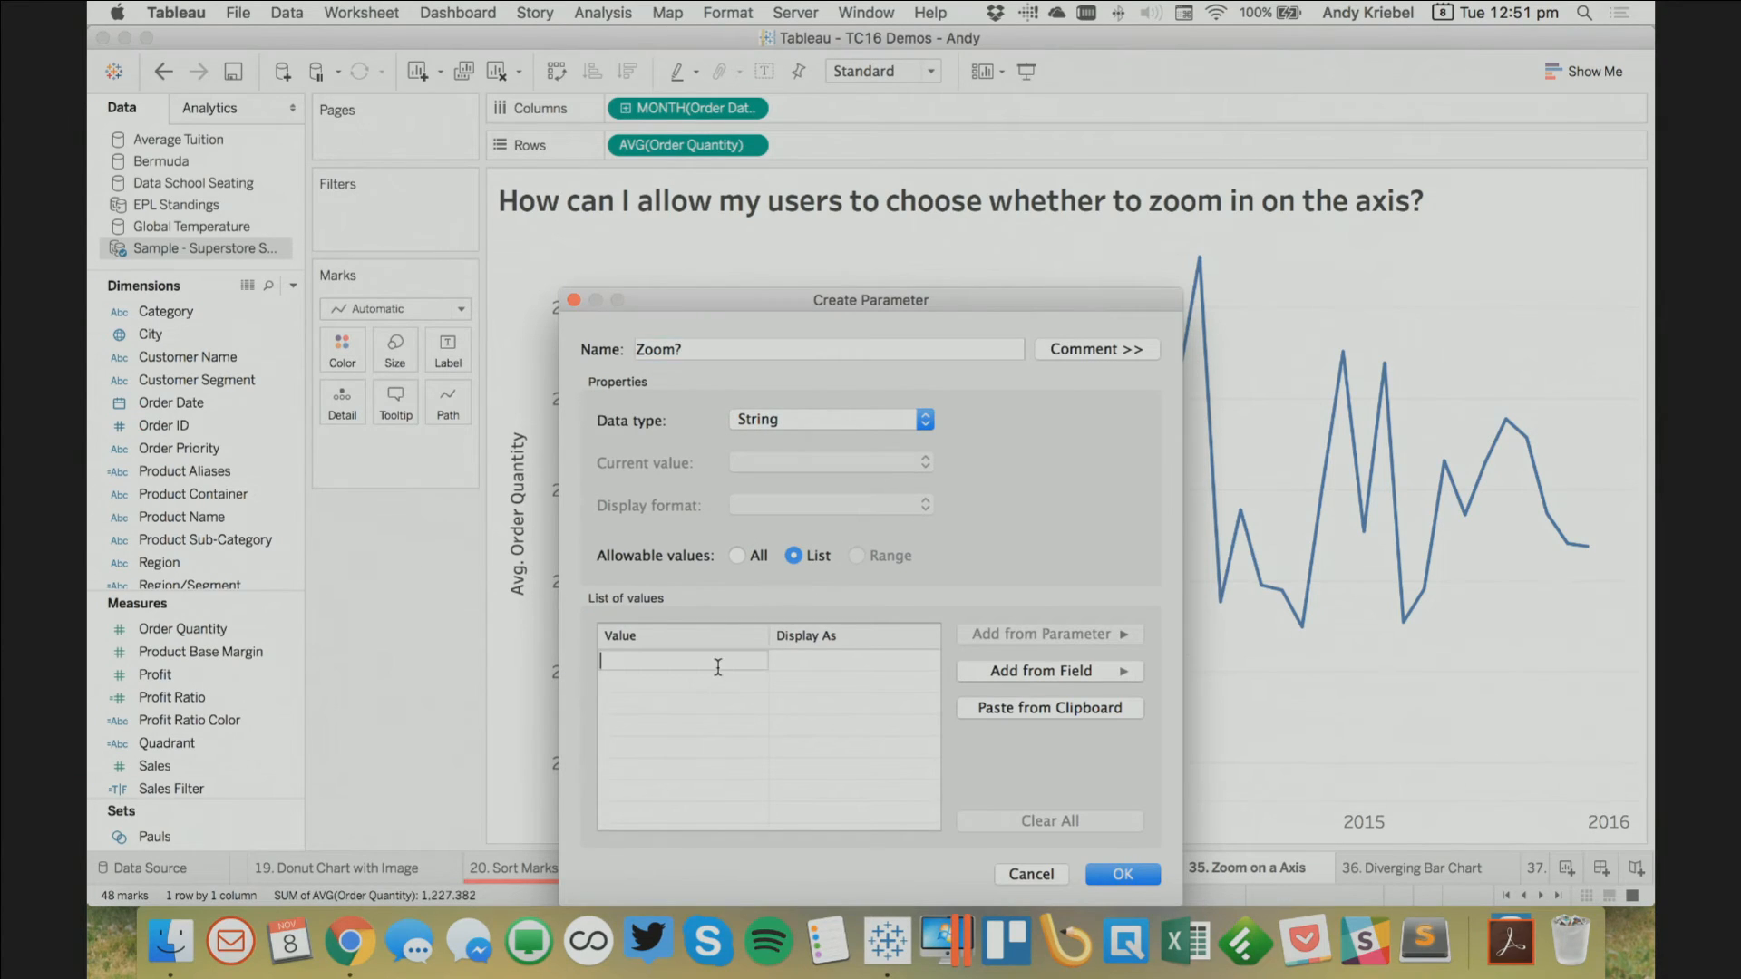
text(Yes)
key(Return)
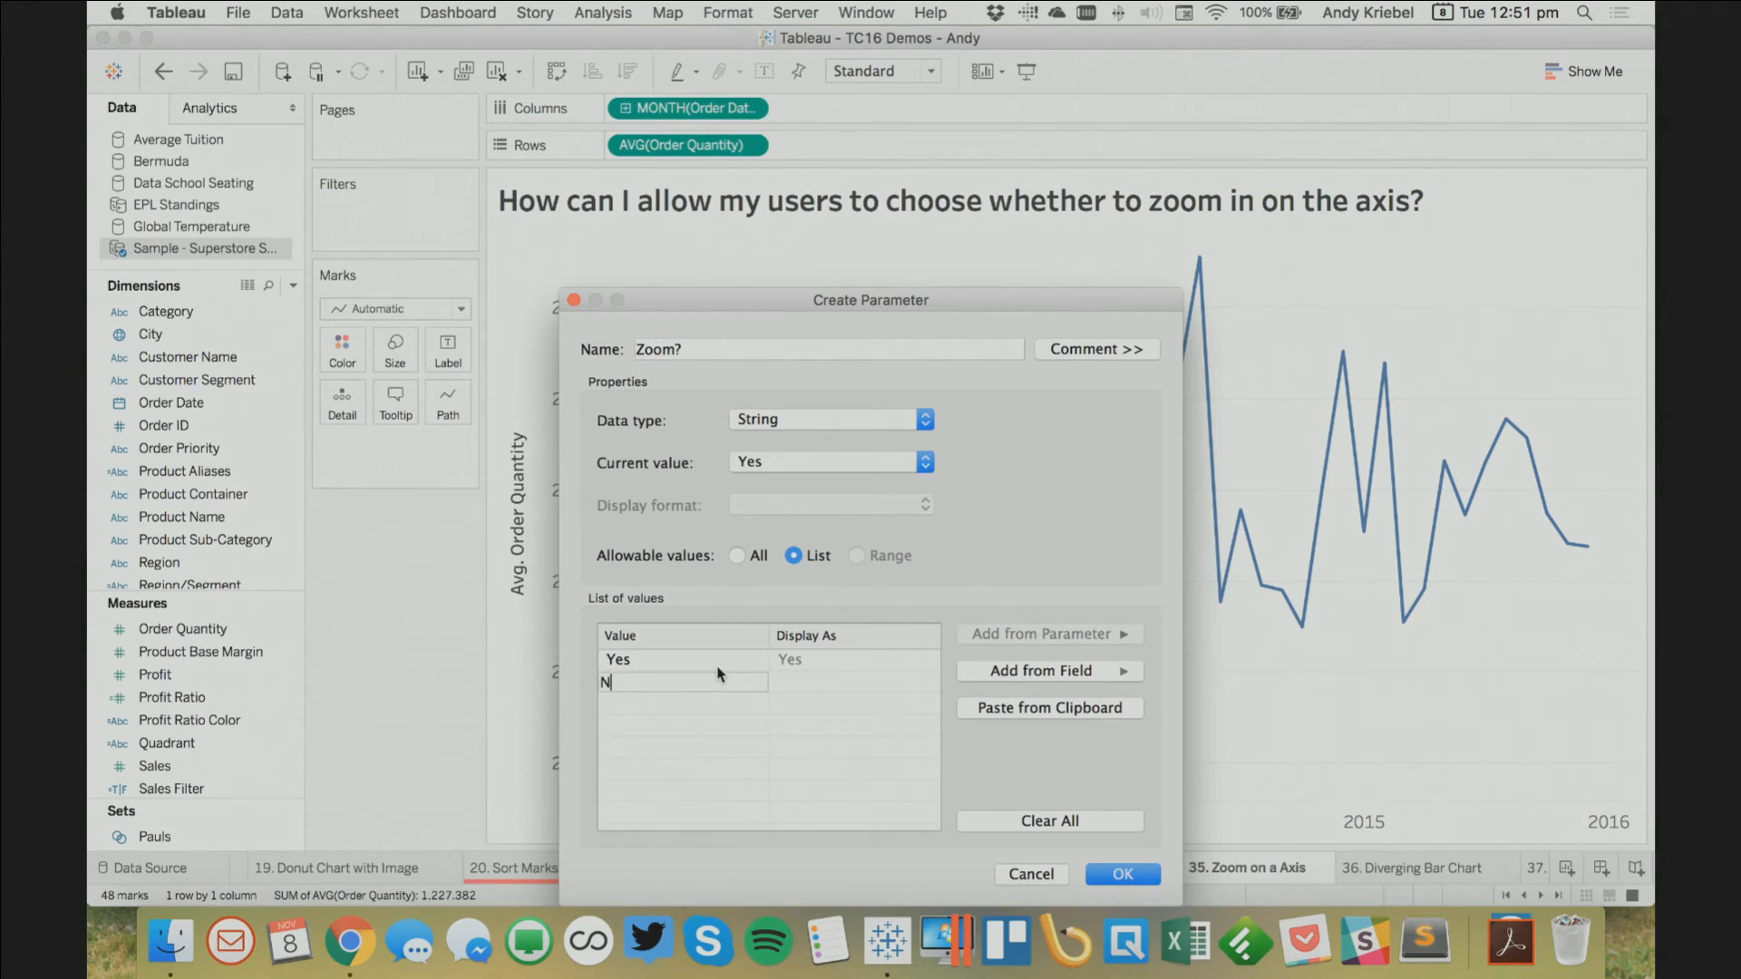
text(No)
key(Return)
click(1124, 873)
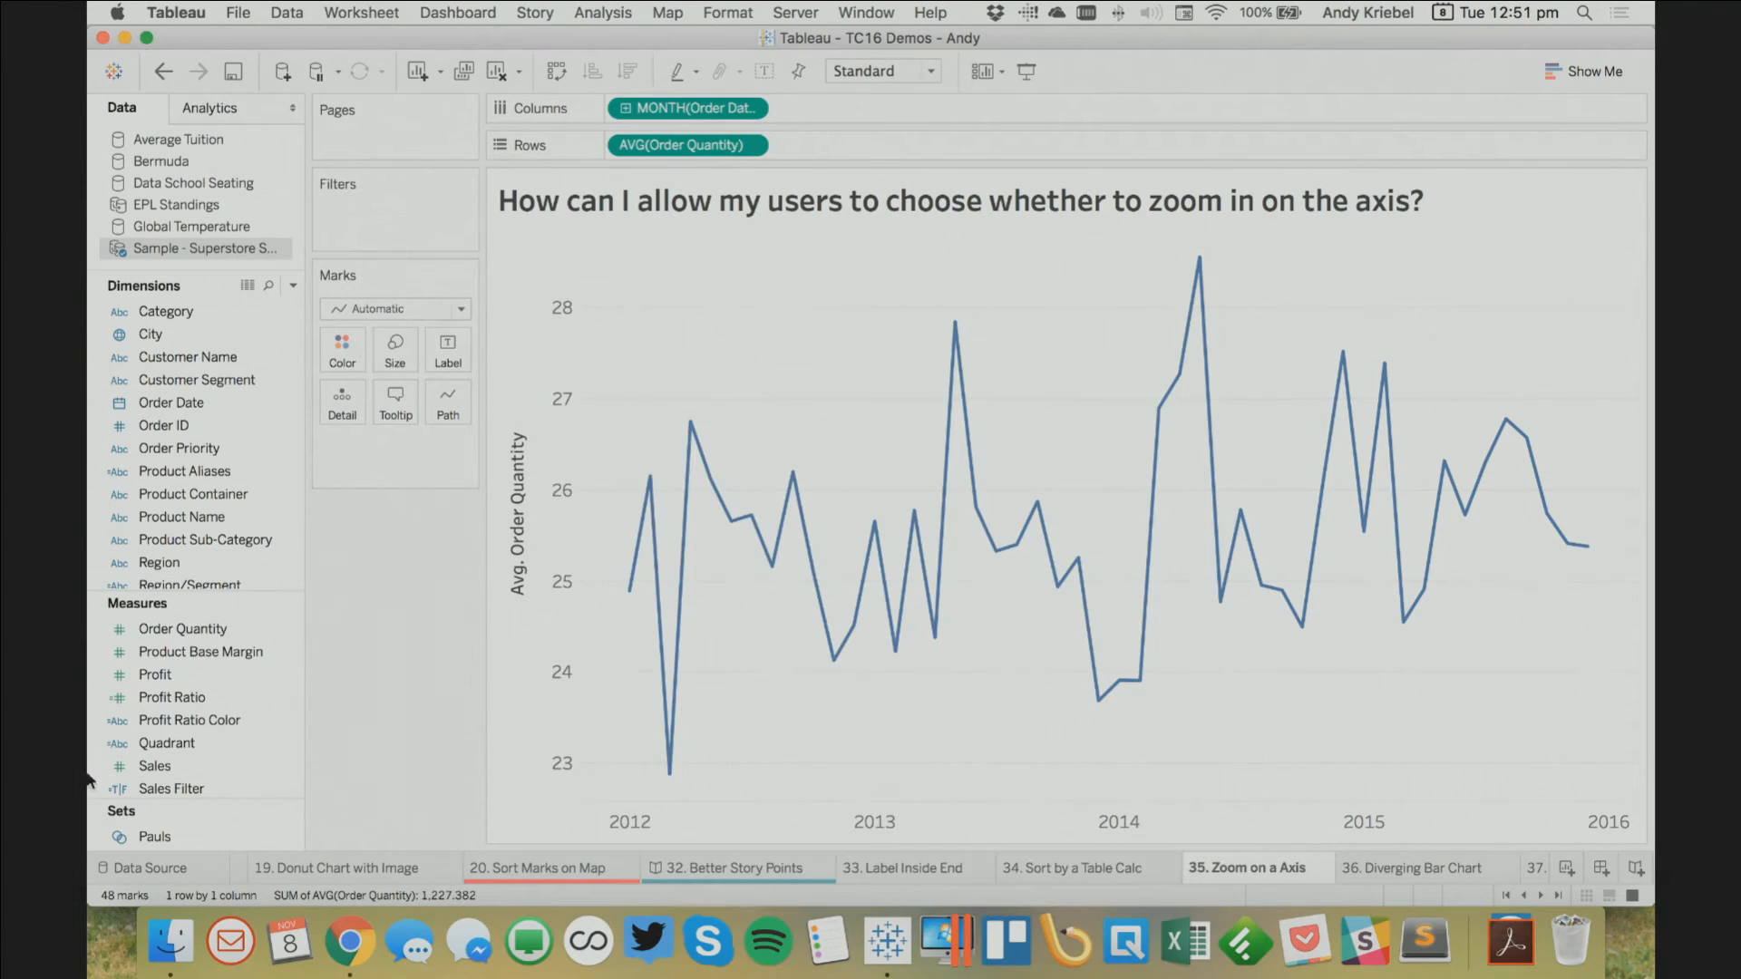
right_click(173, 839)
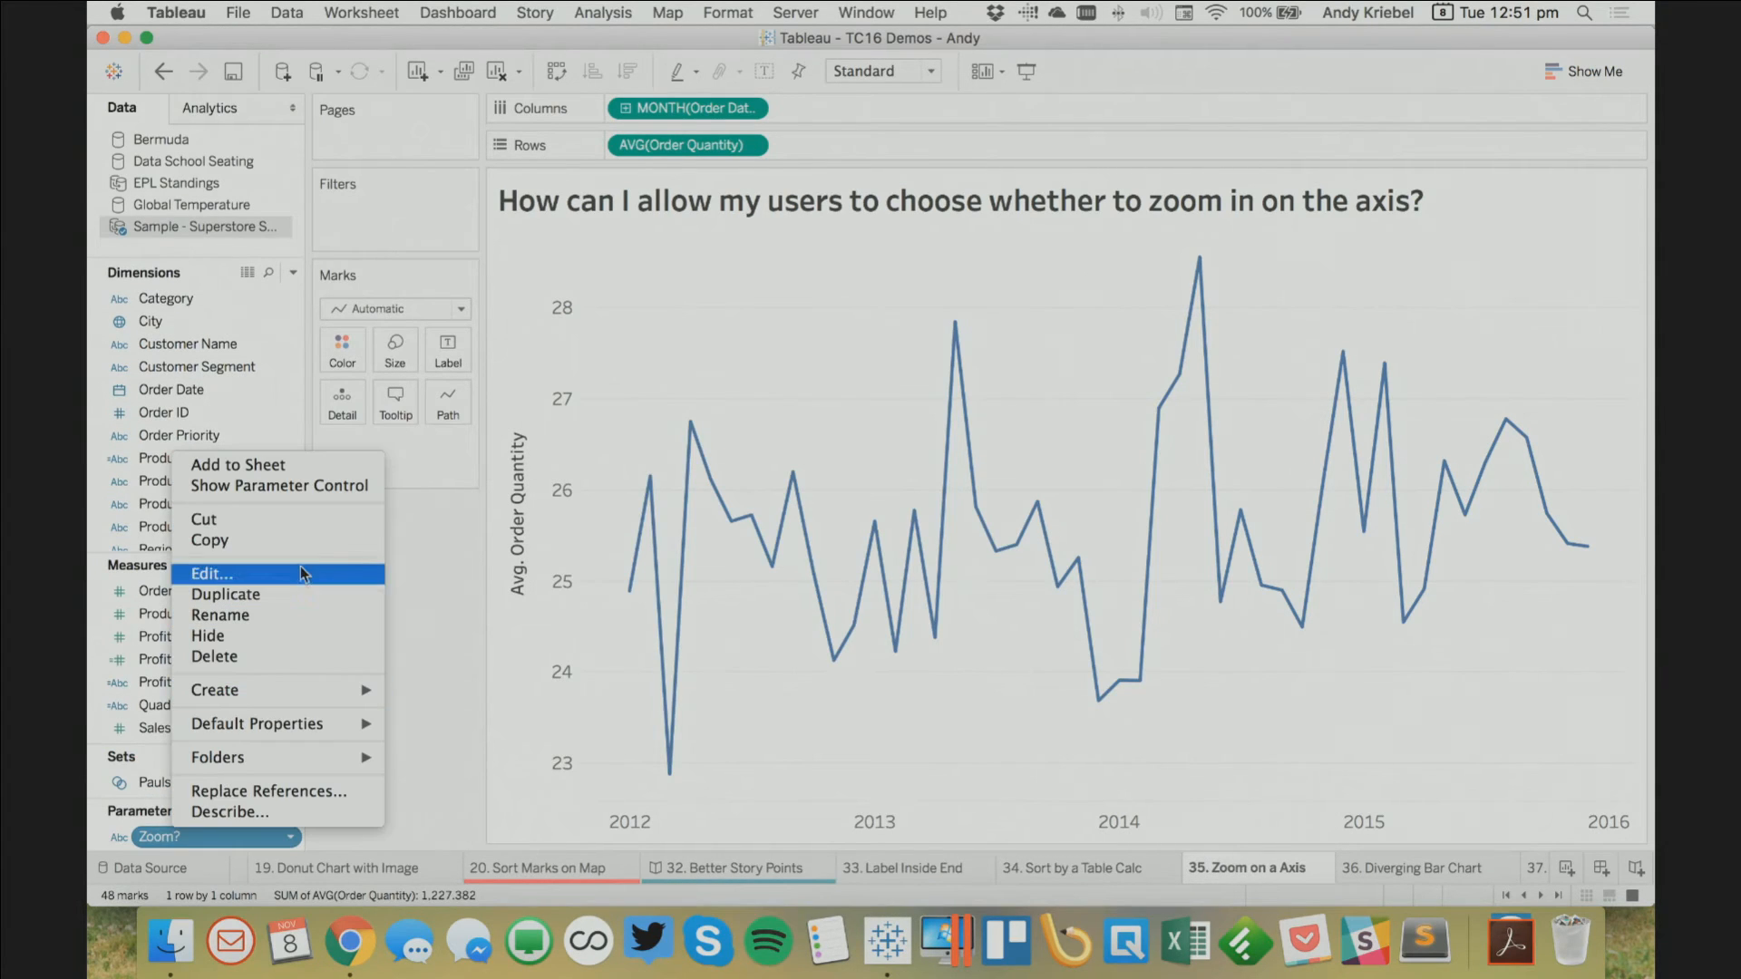
click(318, 494)
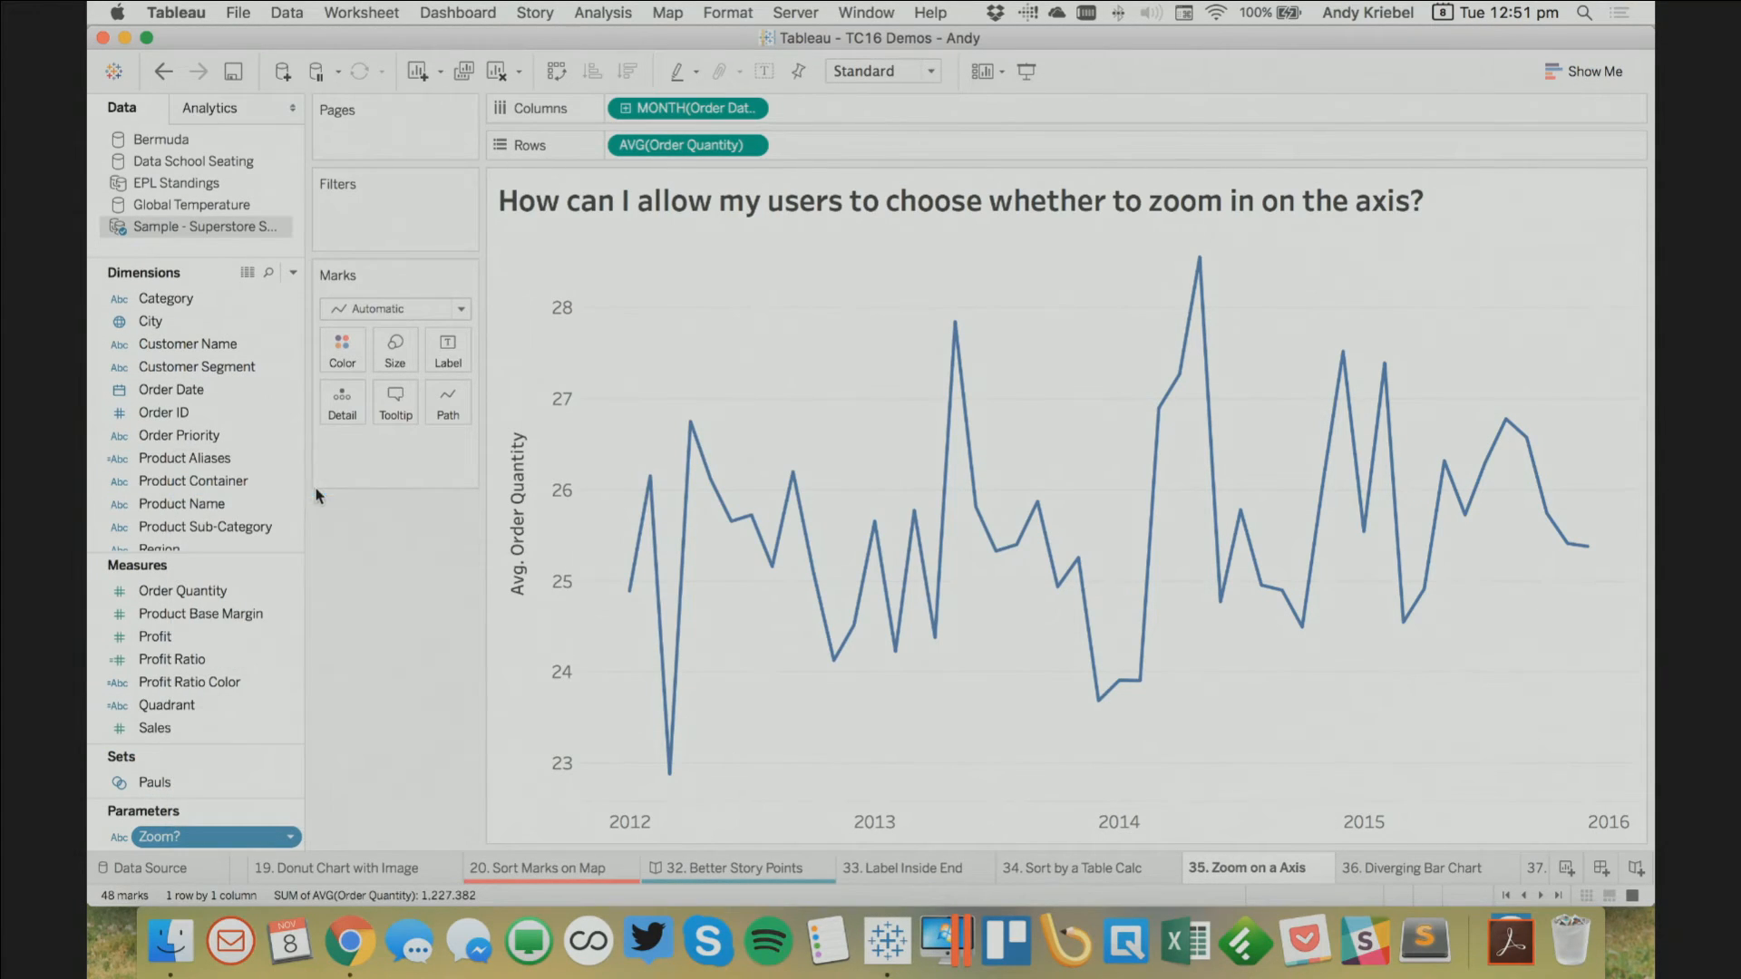
Create a calculated field named "Zoom Value" with the formula if [Zoom?]='Yes' THEN 0 END
click(293, 273)
click(266, 302)
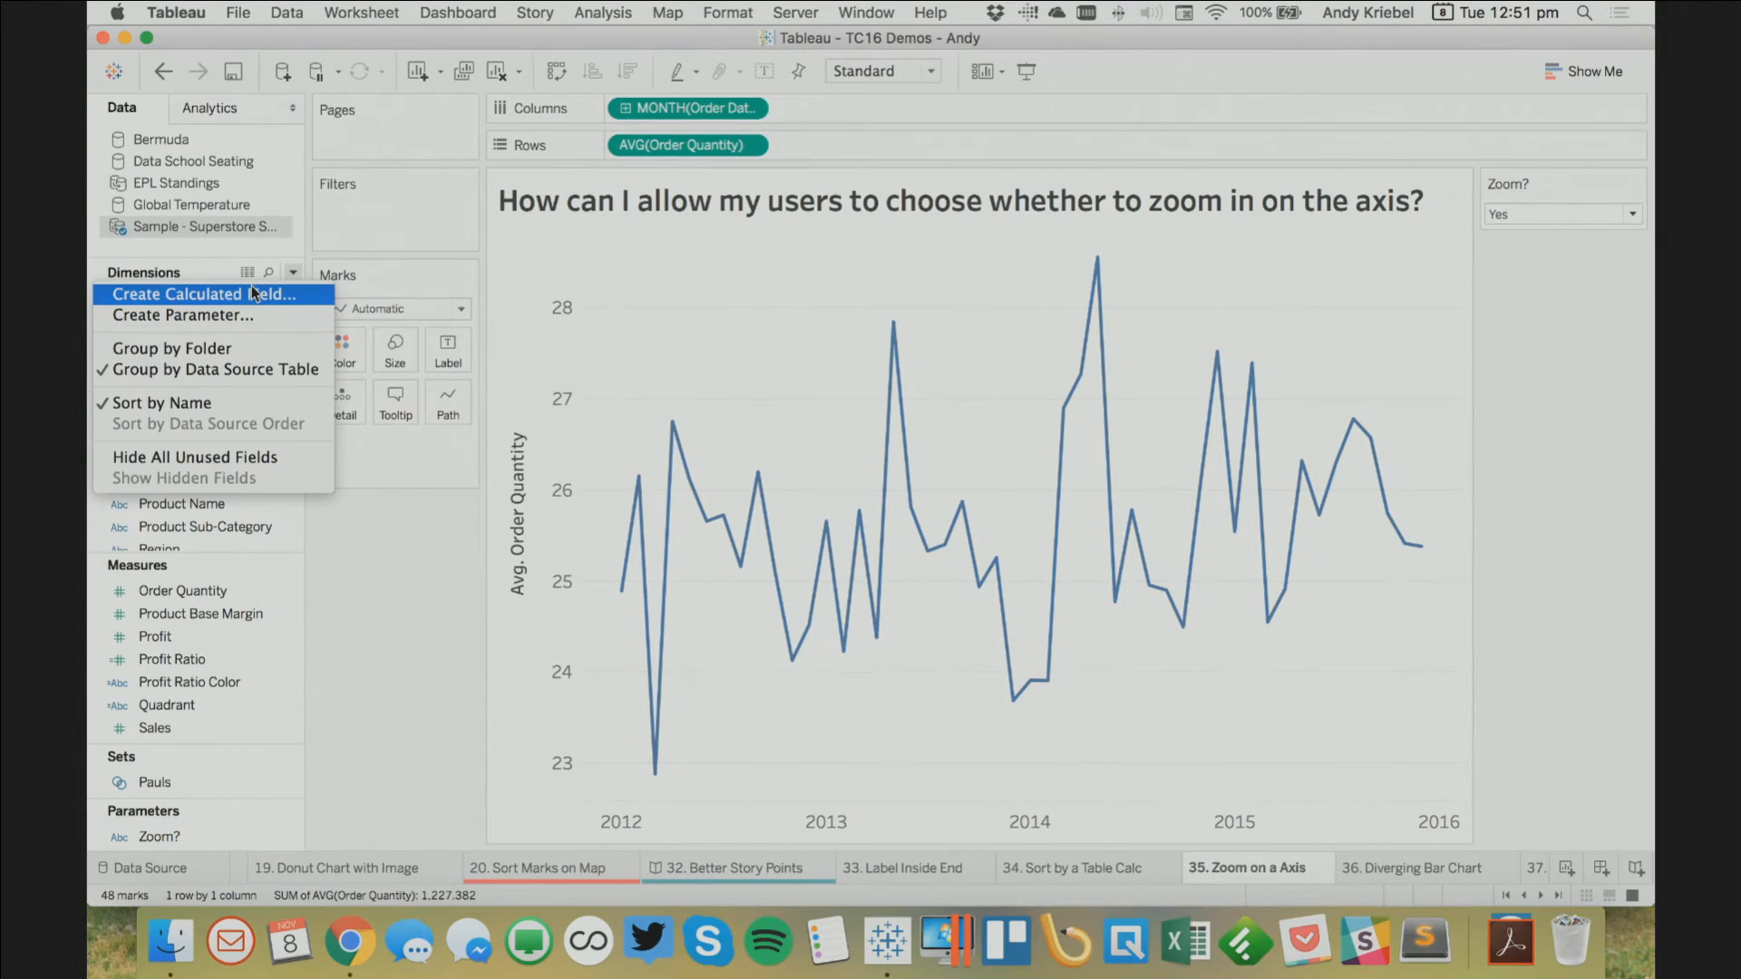
text(Zoome)
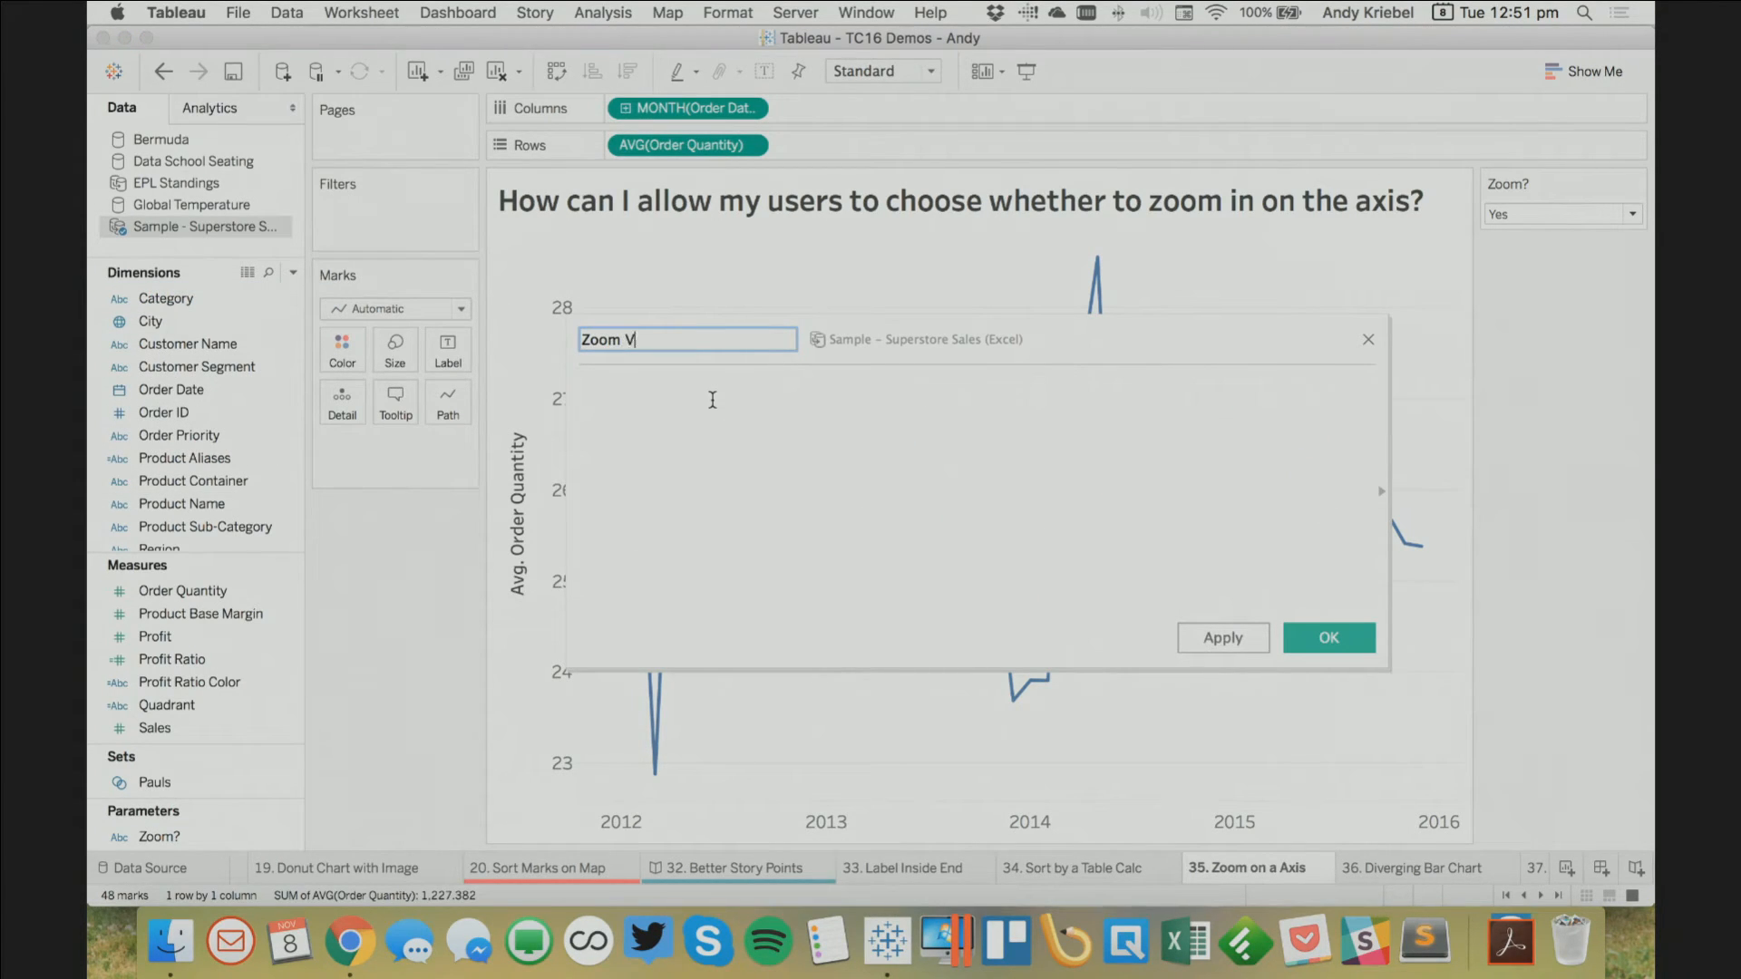
click(713, 400)
text(if )
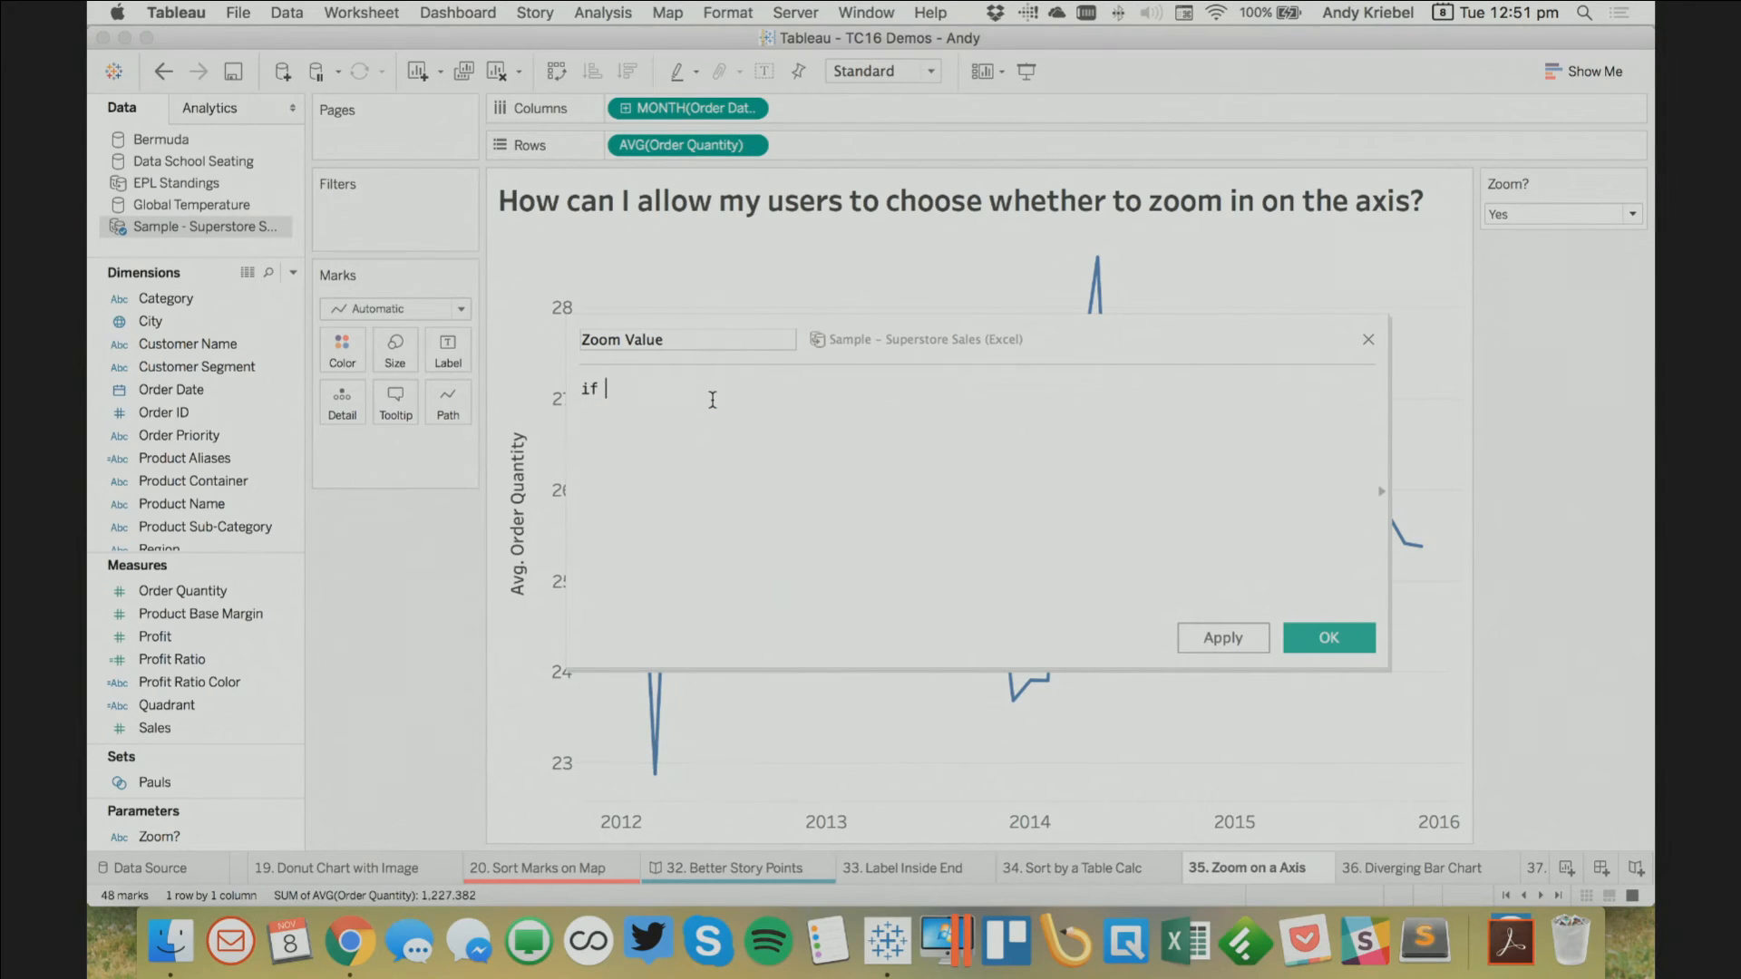
text([Zoo)
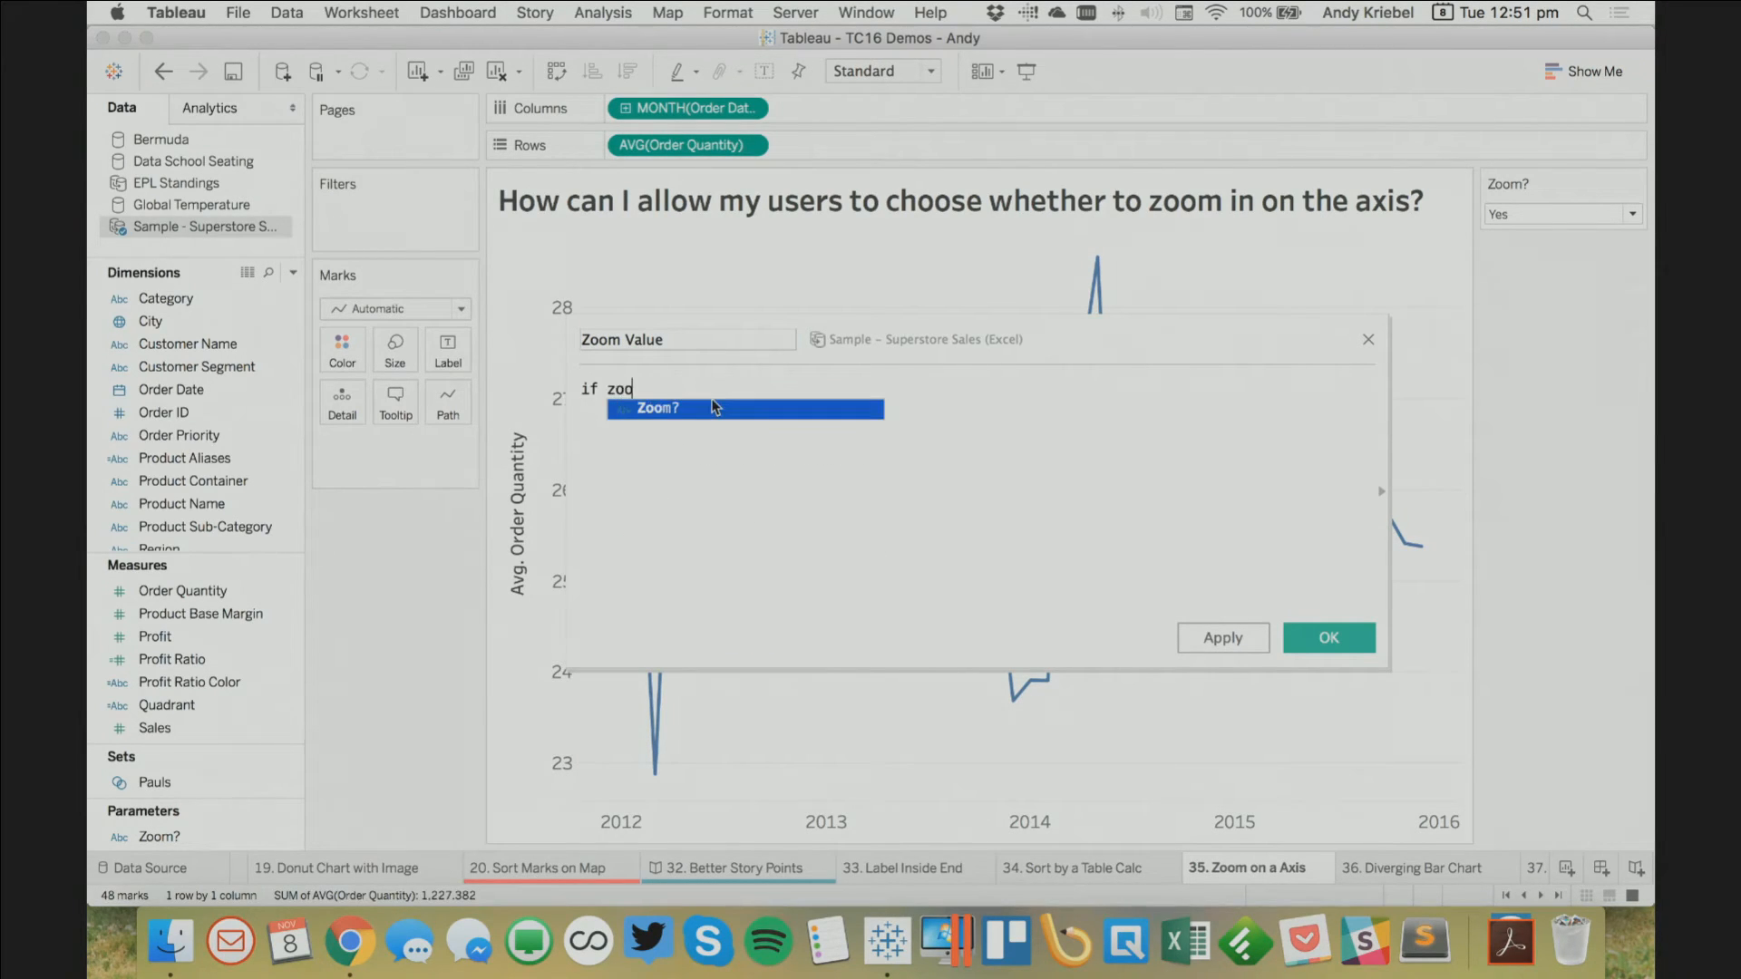
key(Return)
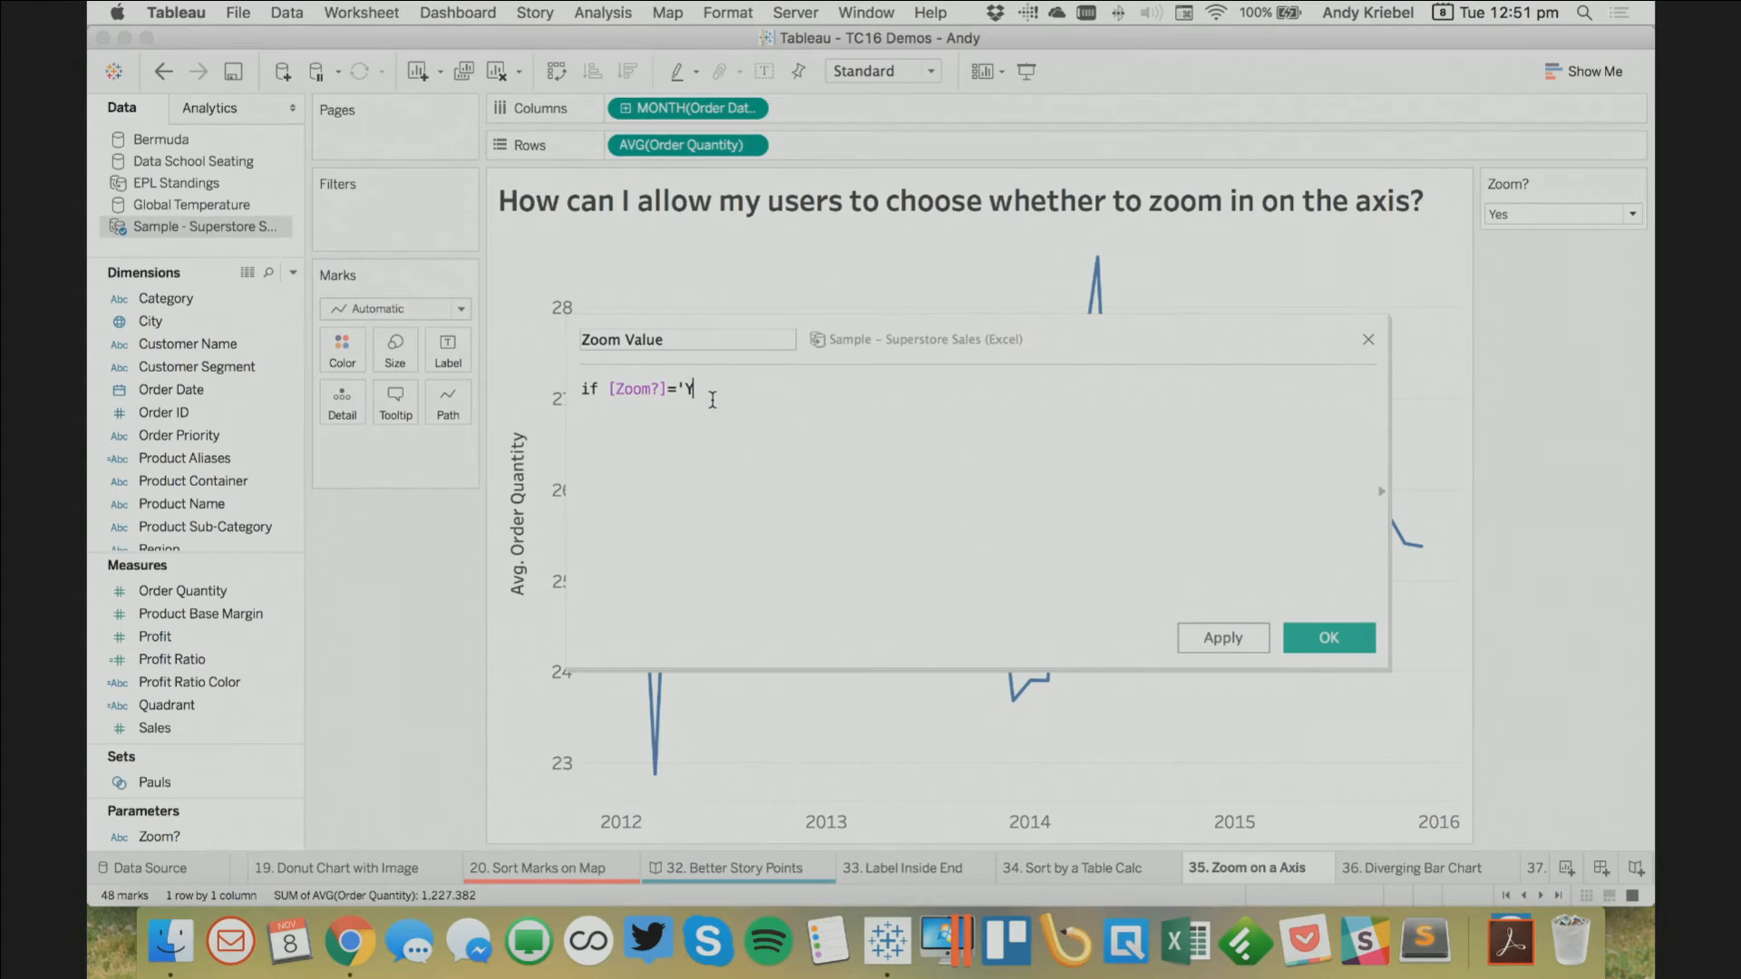
text(='Yes' THNE)
key(BackSpace)
key(BackSpace)
text(EN 0)
key(Return)
text(END)
click(1330, 638)
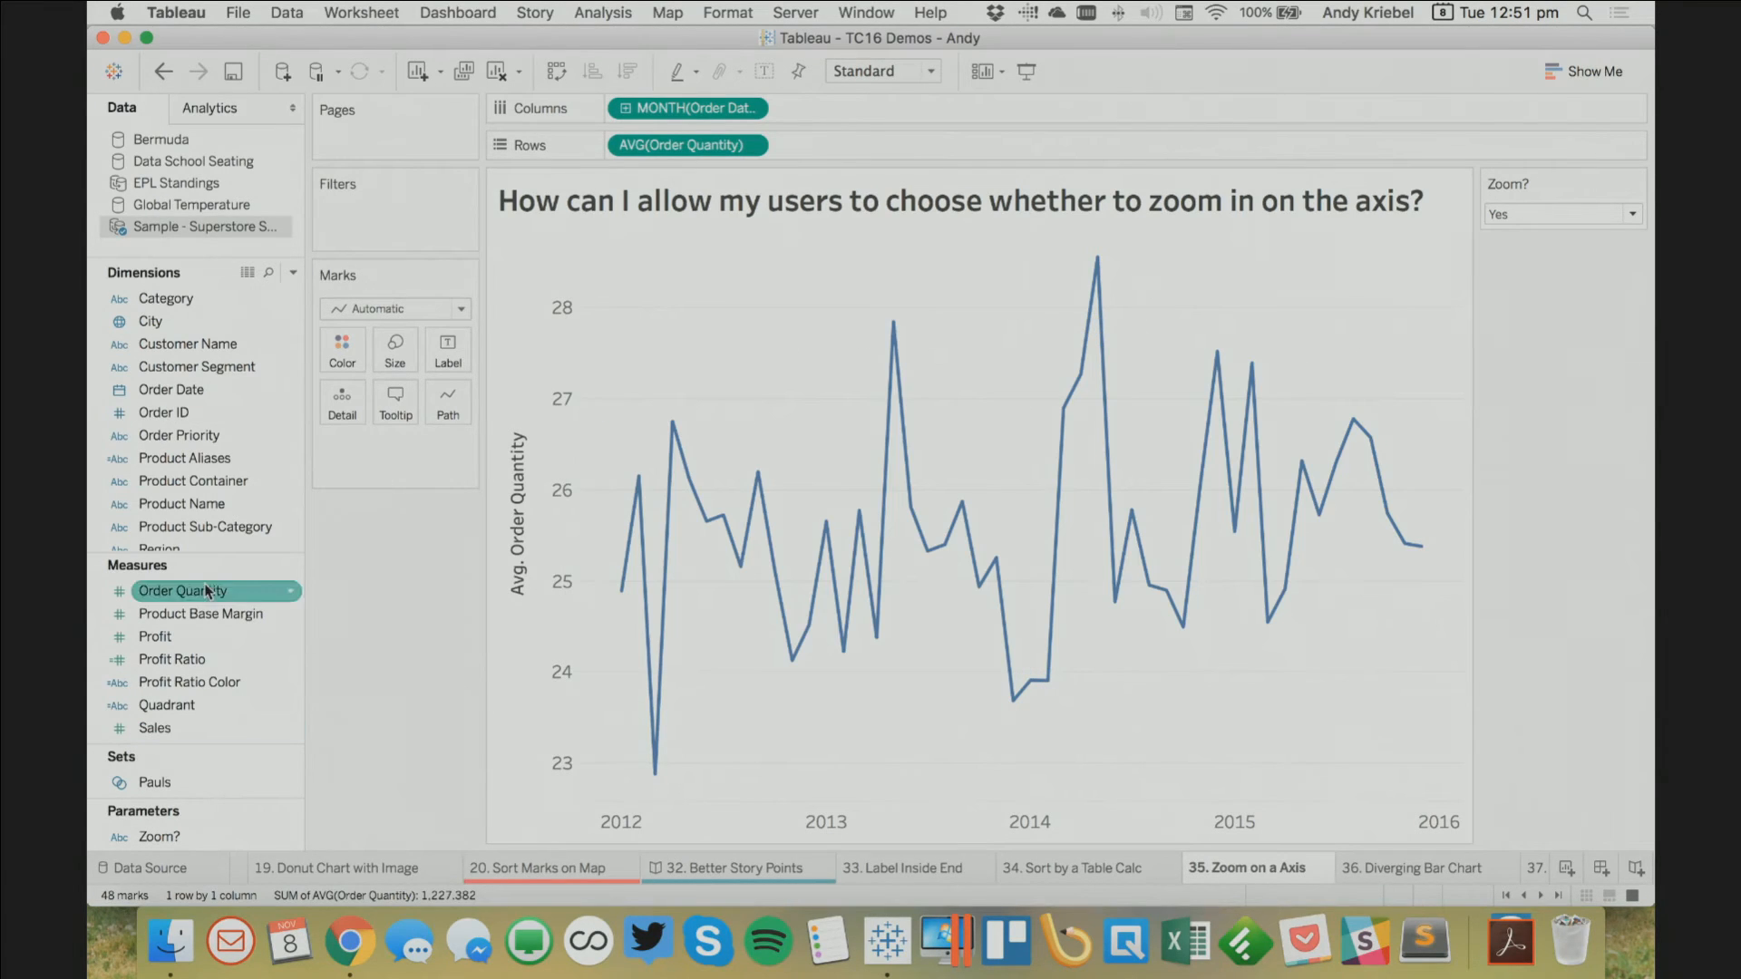
Add Zoom Value to Detail and add a reference line for the entire table based on the average of SUM(Zoom Value)
scroll(203, 646, down, 3)
drag(203, 637, 343, 394)
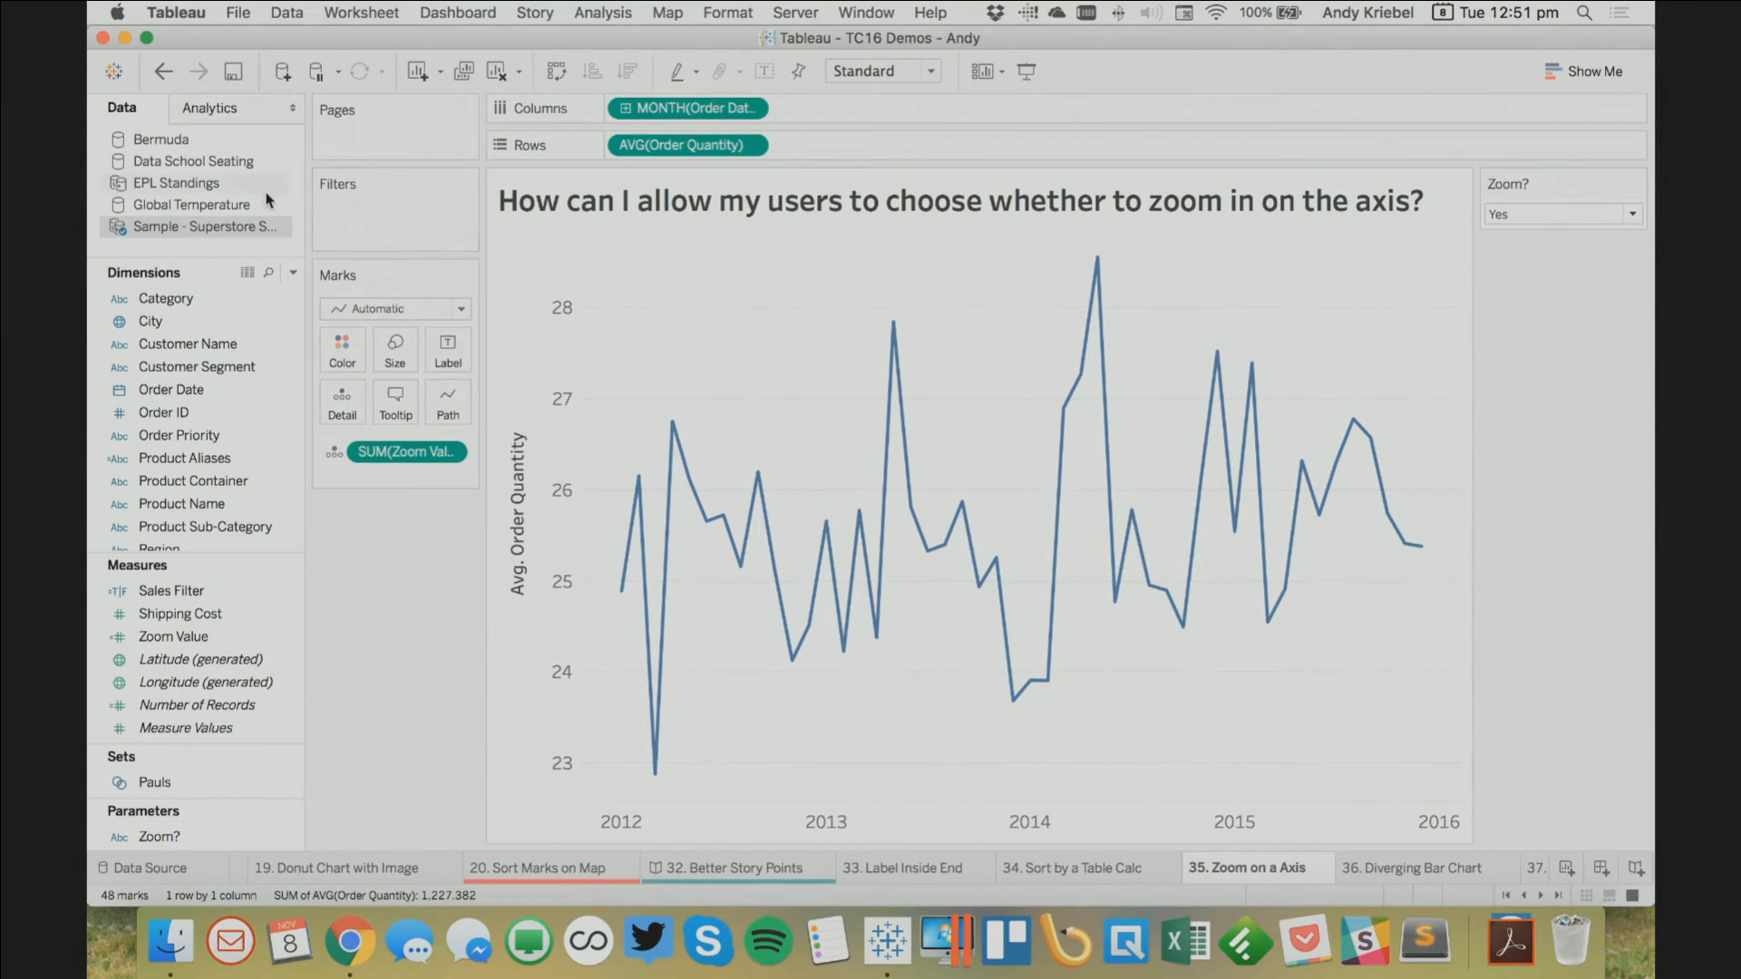
click(178, 105)
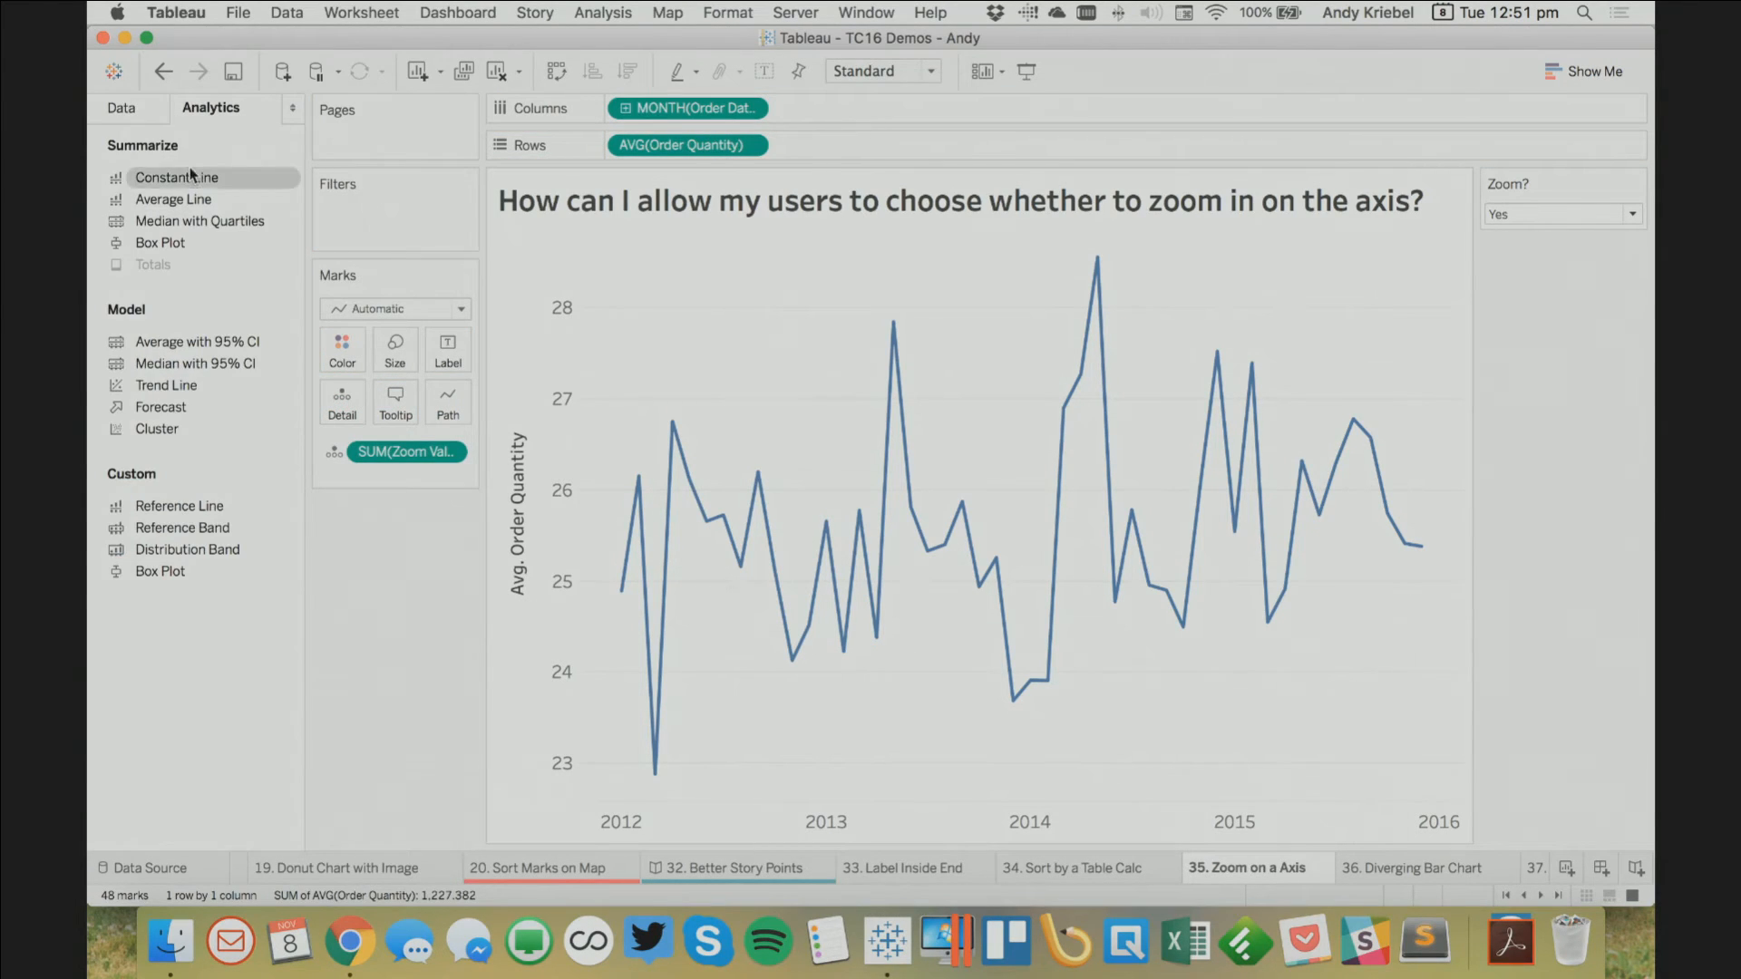
drag(178, 506, 671, 368)
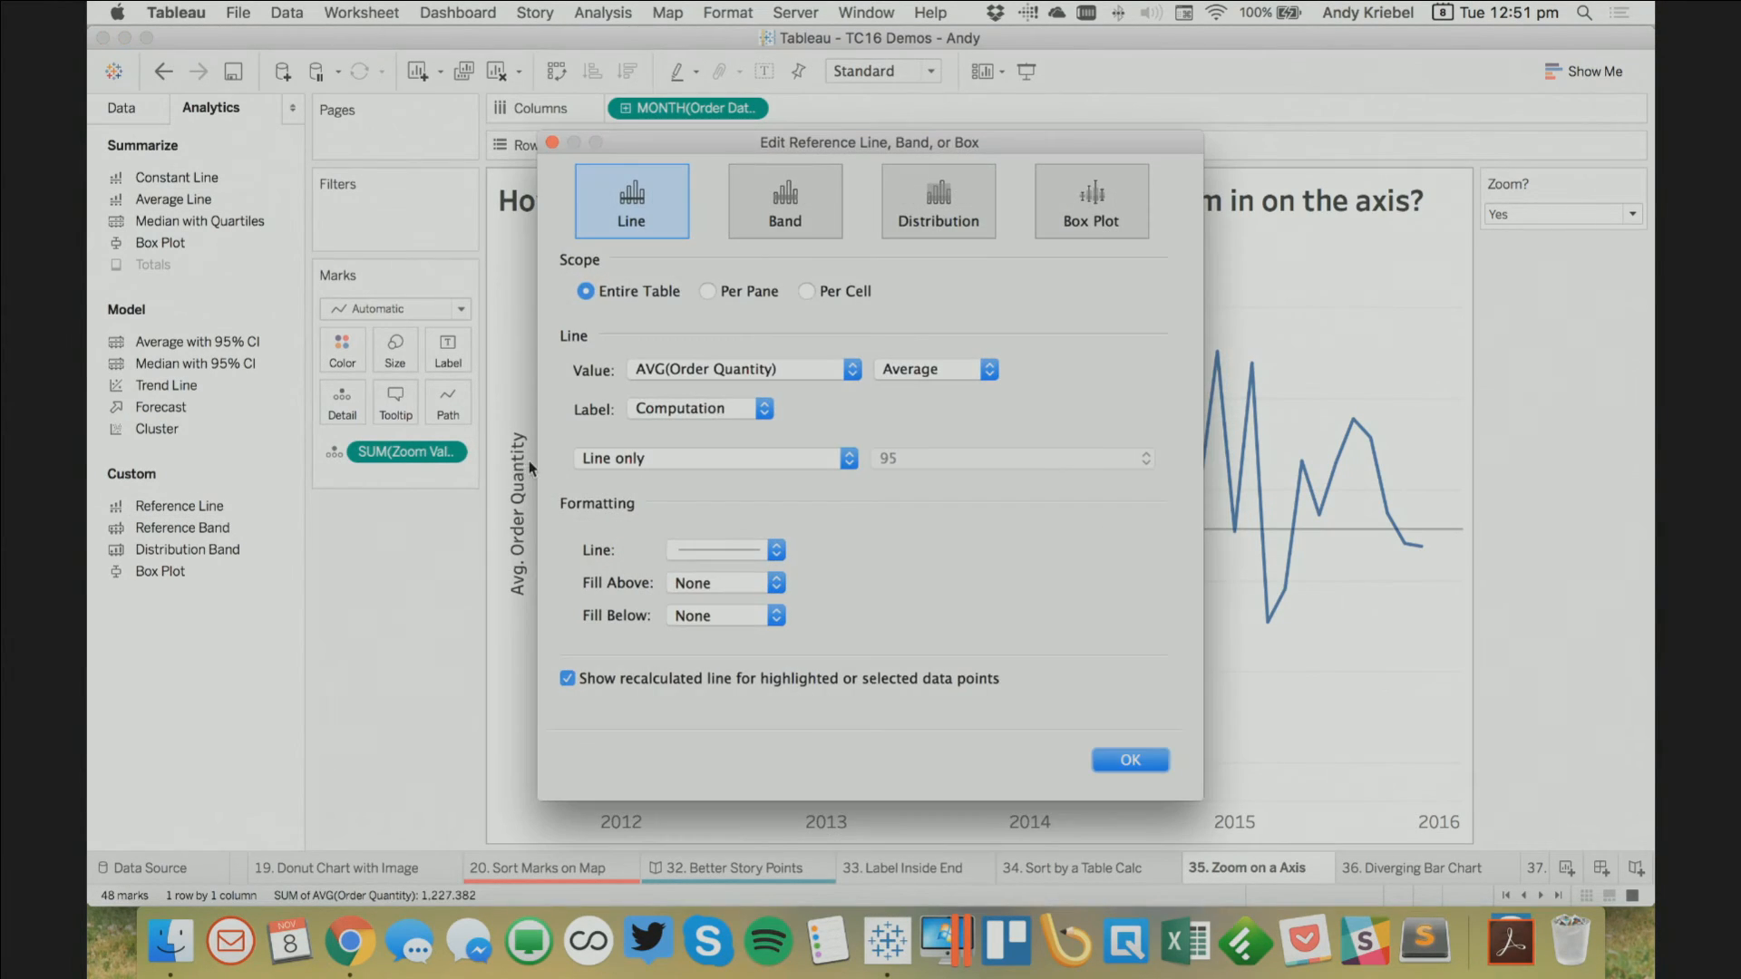
click(758, 374)
click(753, 390)
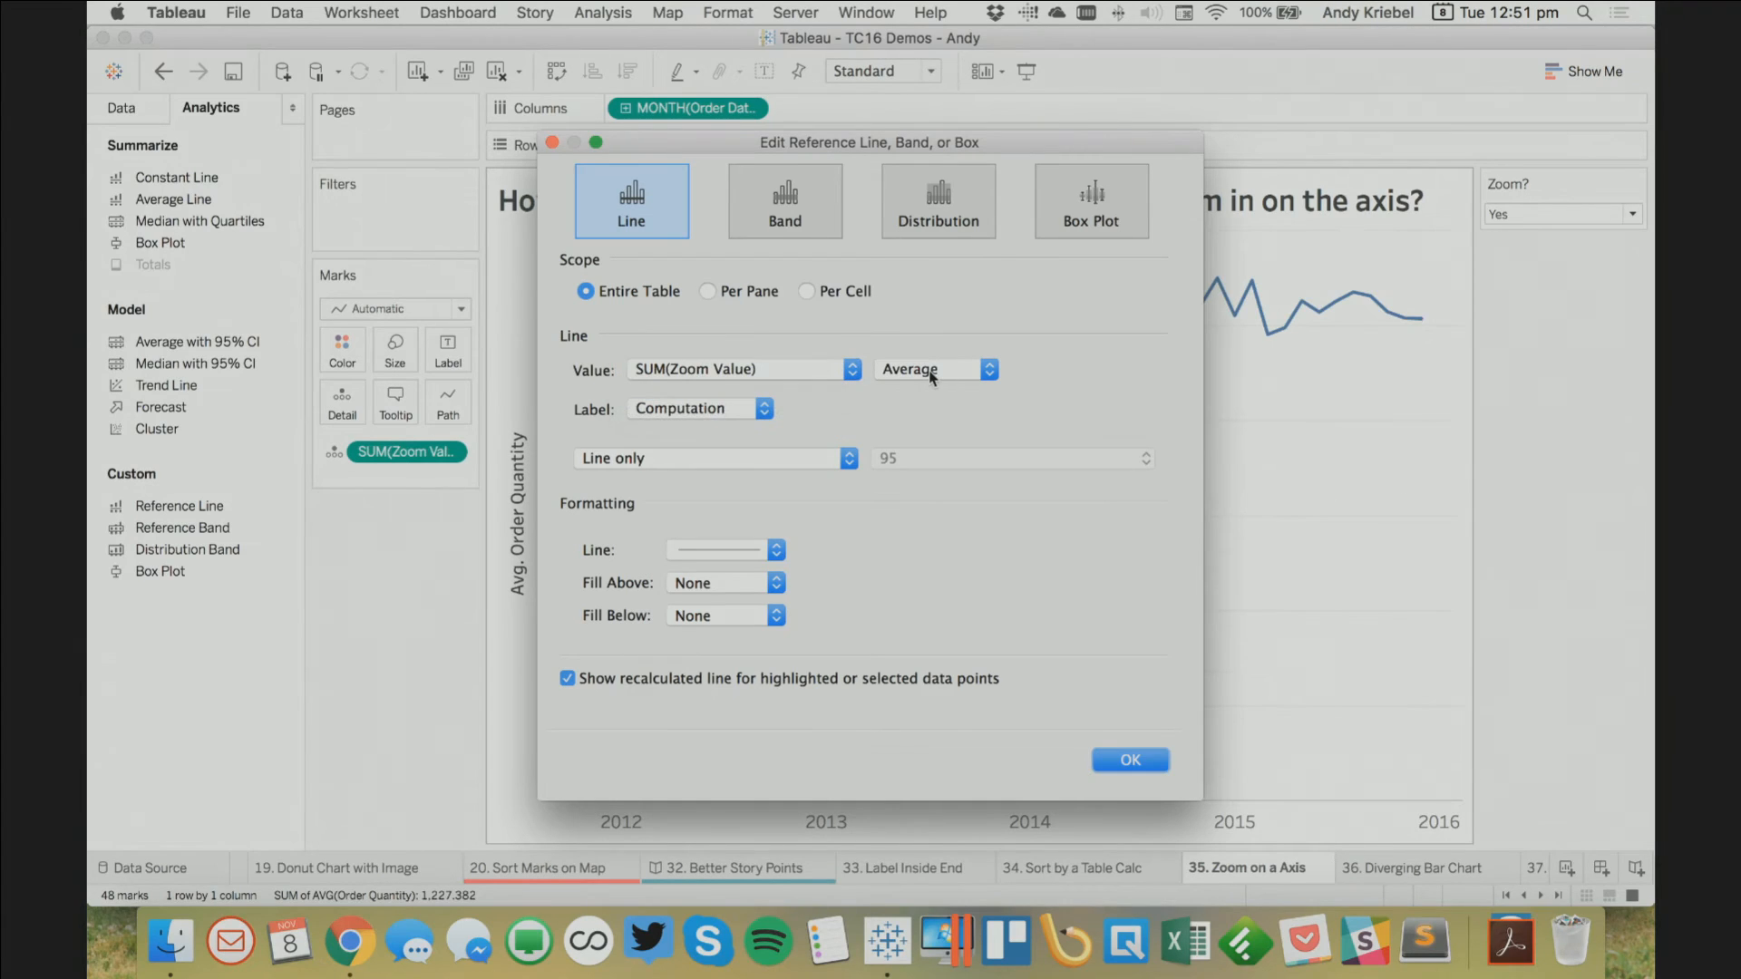
Set the reference line's line formatting to None and turn off the recalculated line for highlighted or selected data points
click(700, 553)
click(725, 577)
click(603, 681)
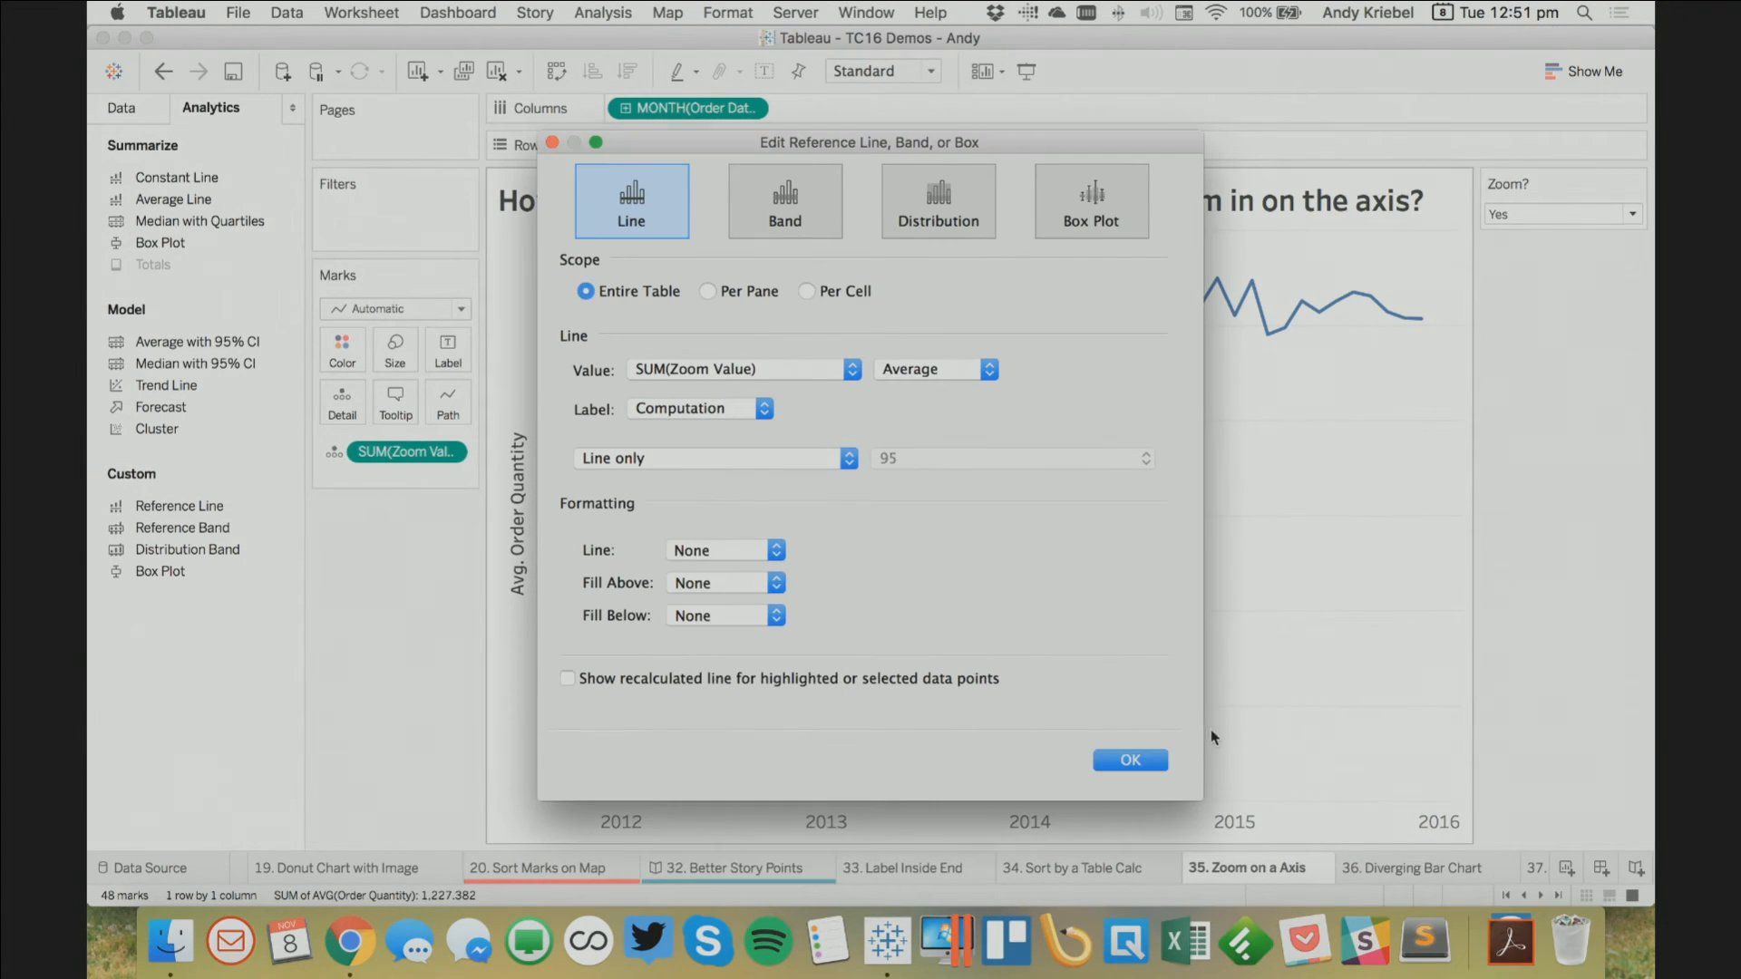
click(1150, 760)
Edit the Zoom Value reference line so its label shows Value instead of Computation
mouse_move(694, 794)
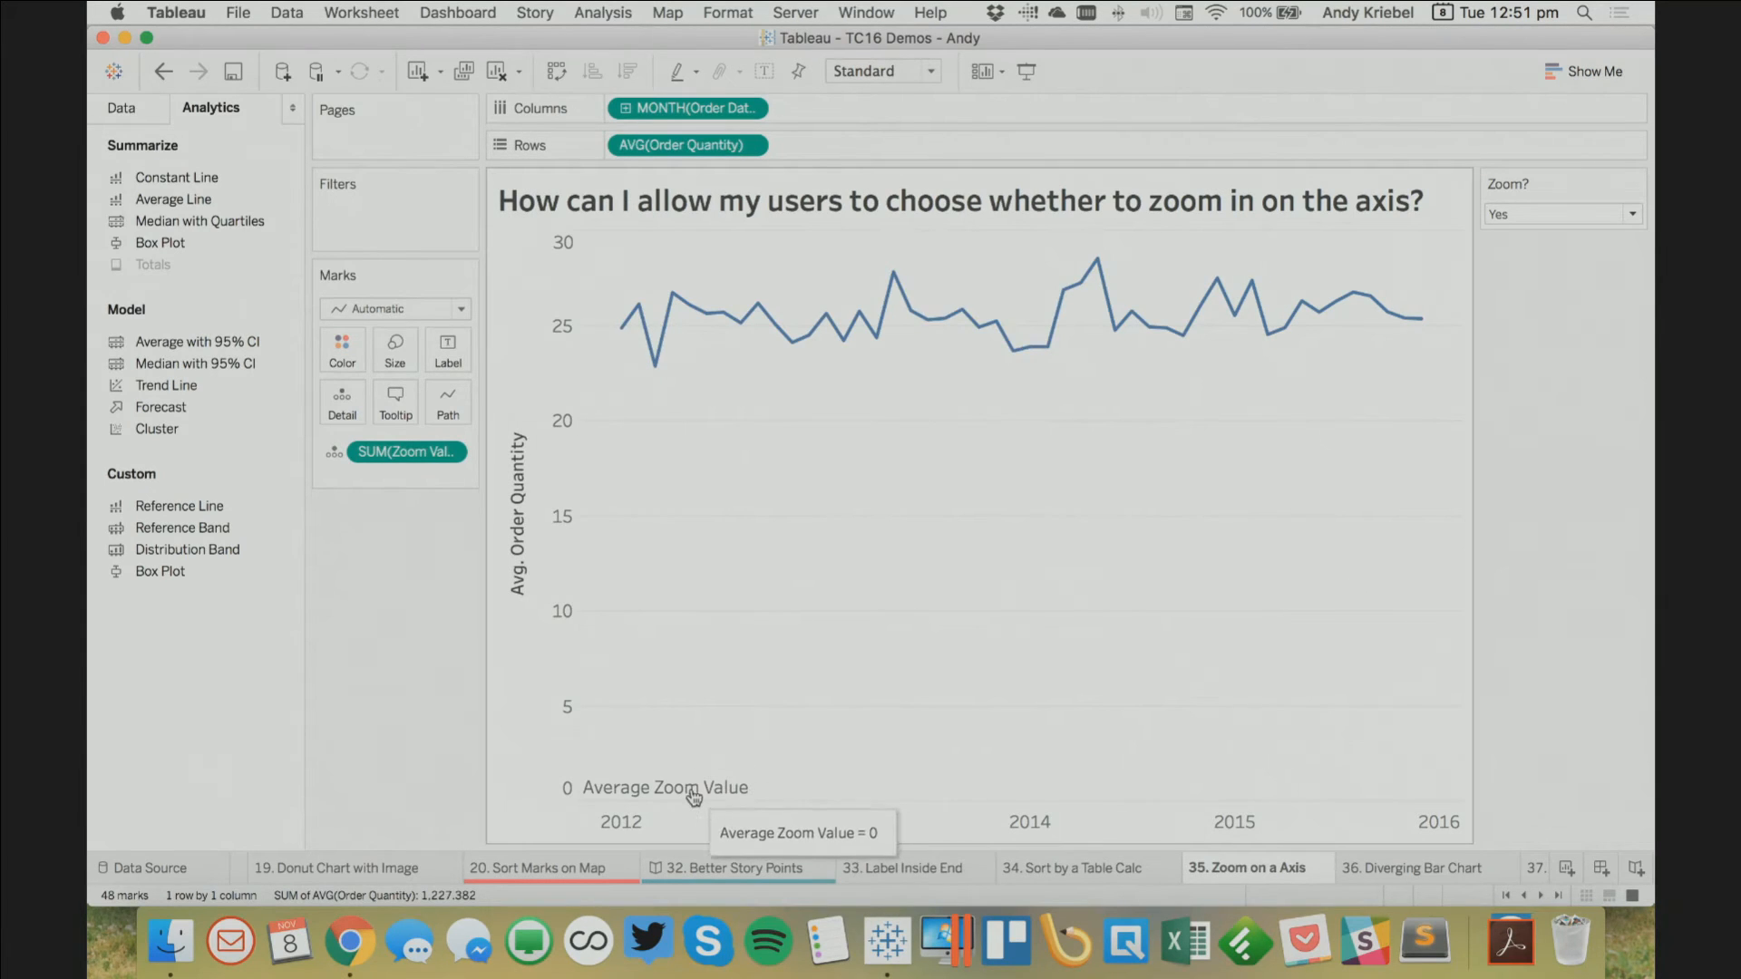
click(806, 792)
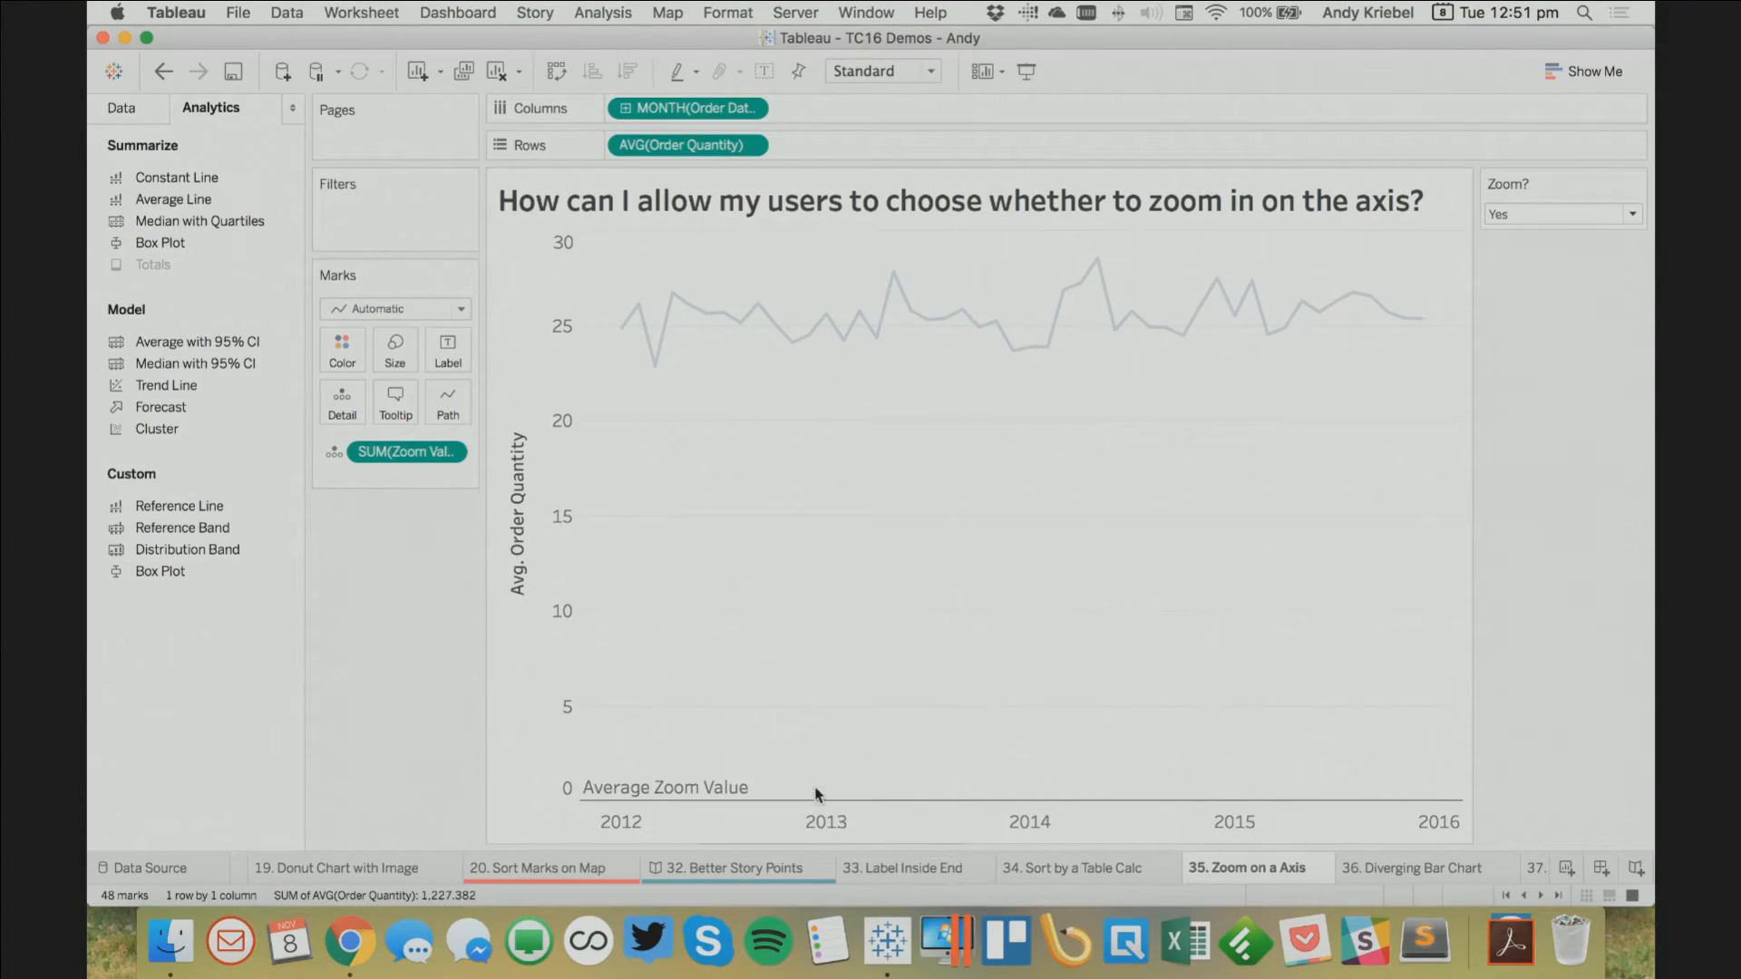
click(687, 408)
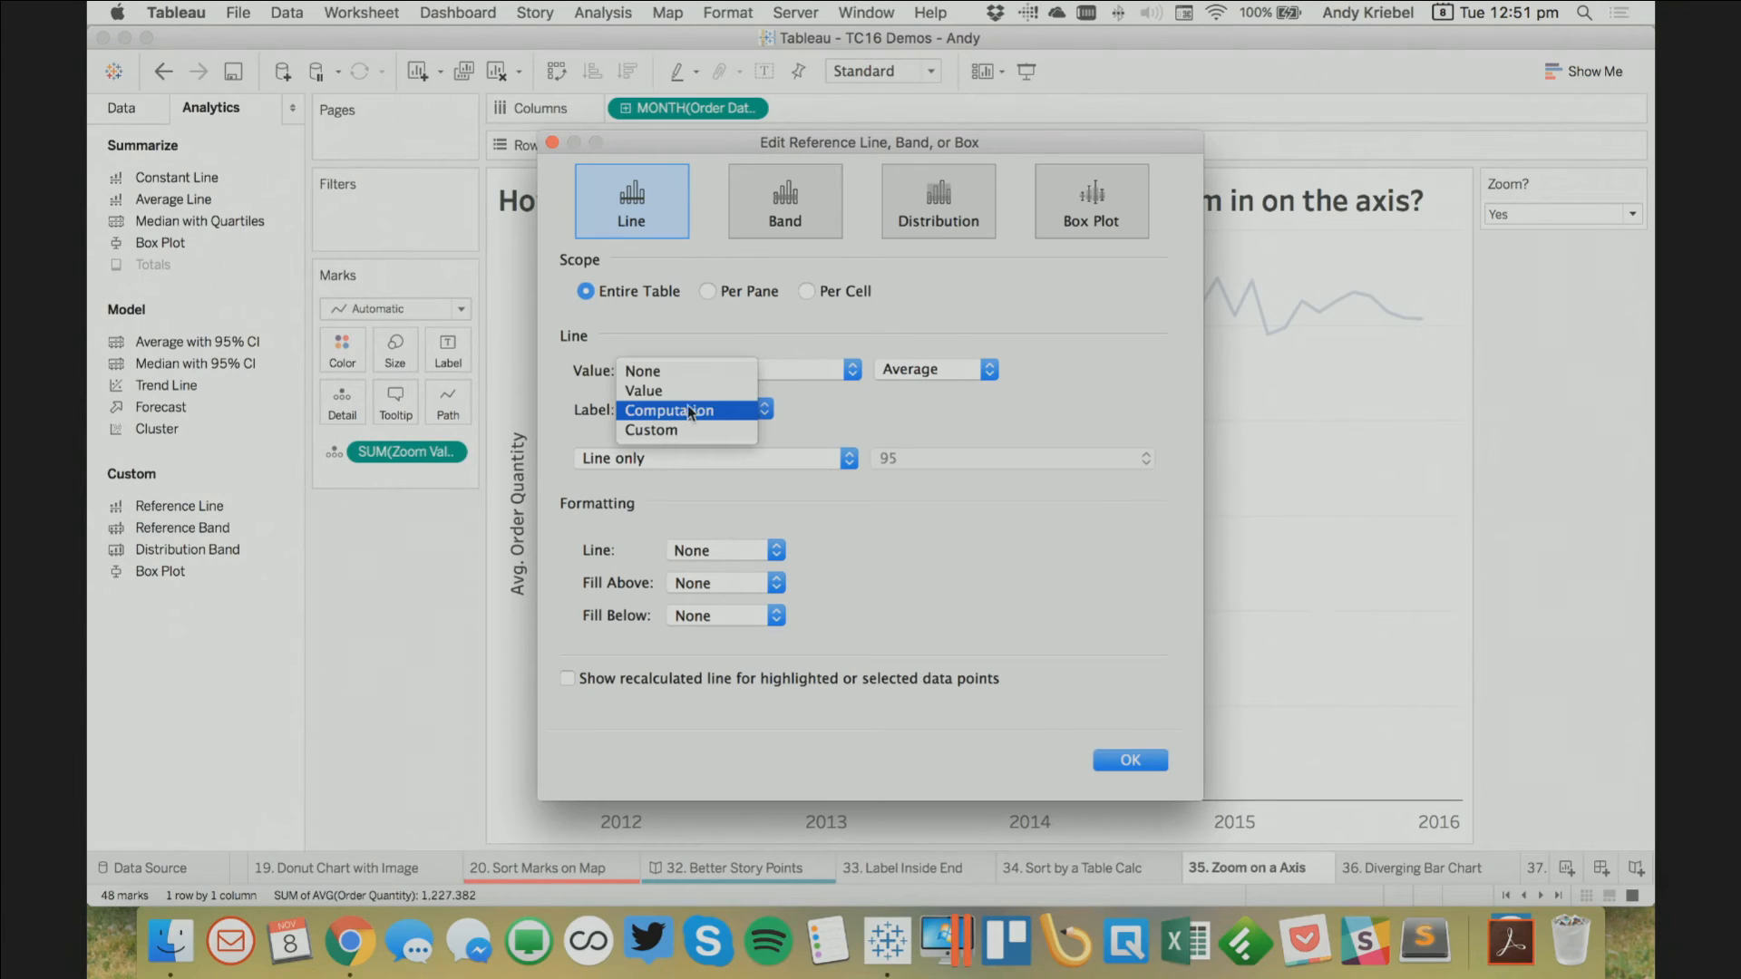
click(691, 388)
click(1135, 761)
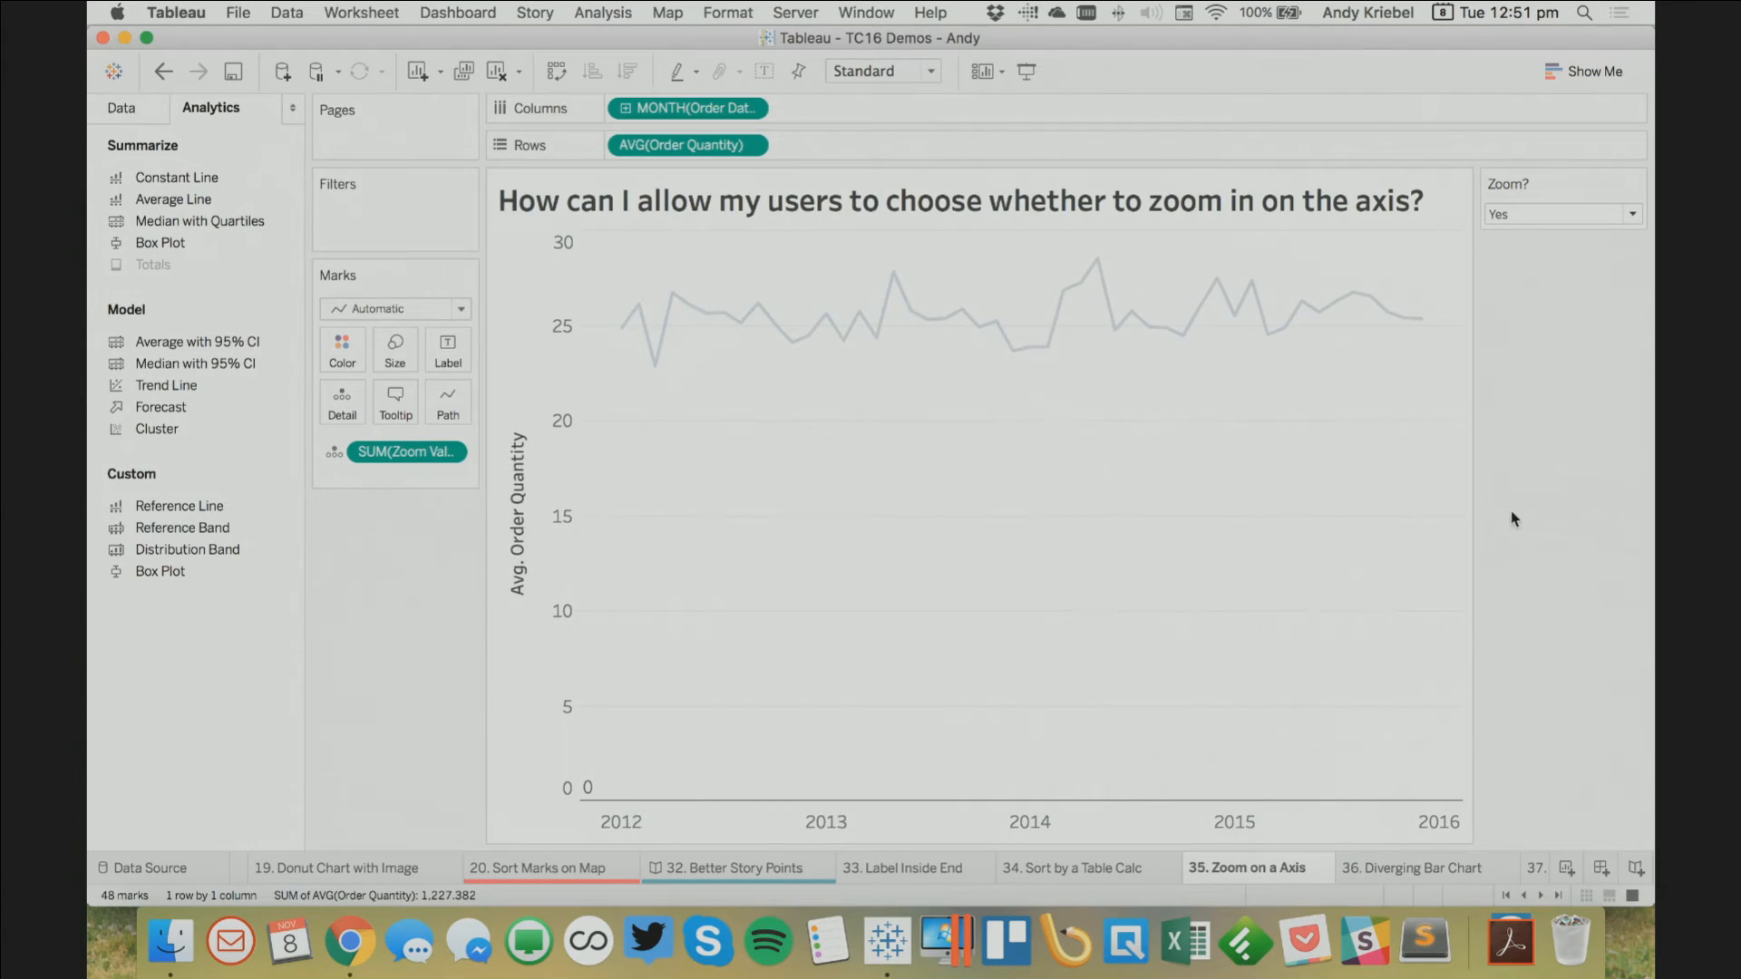
Set the Zoom? parameter to No to test the axis behaviour
click(1565, 213)
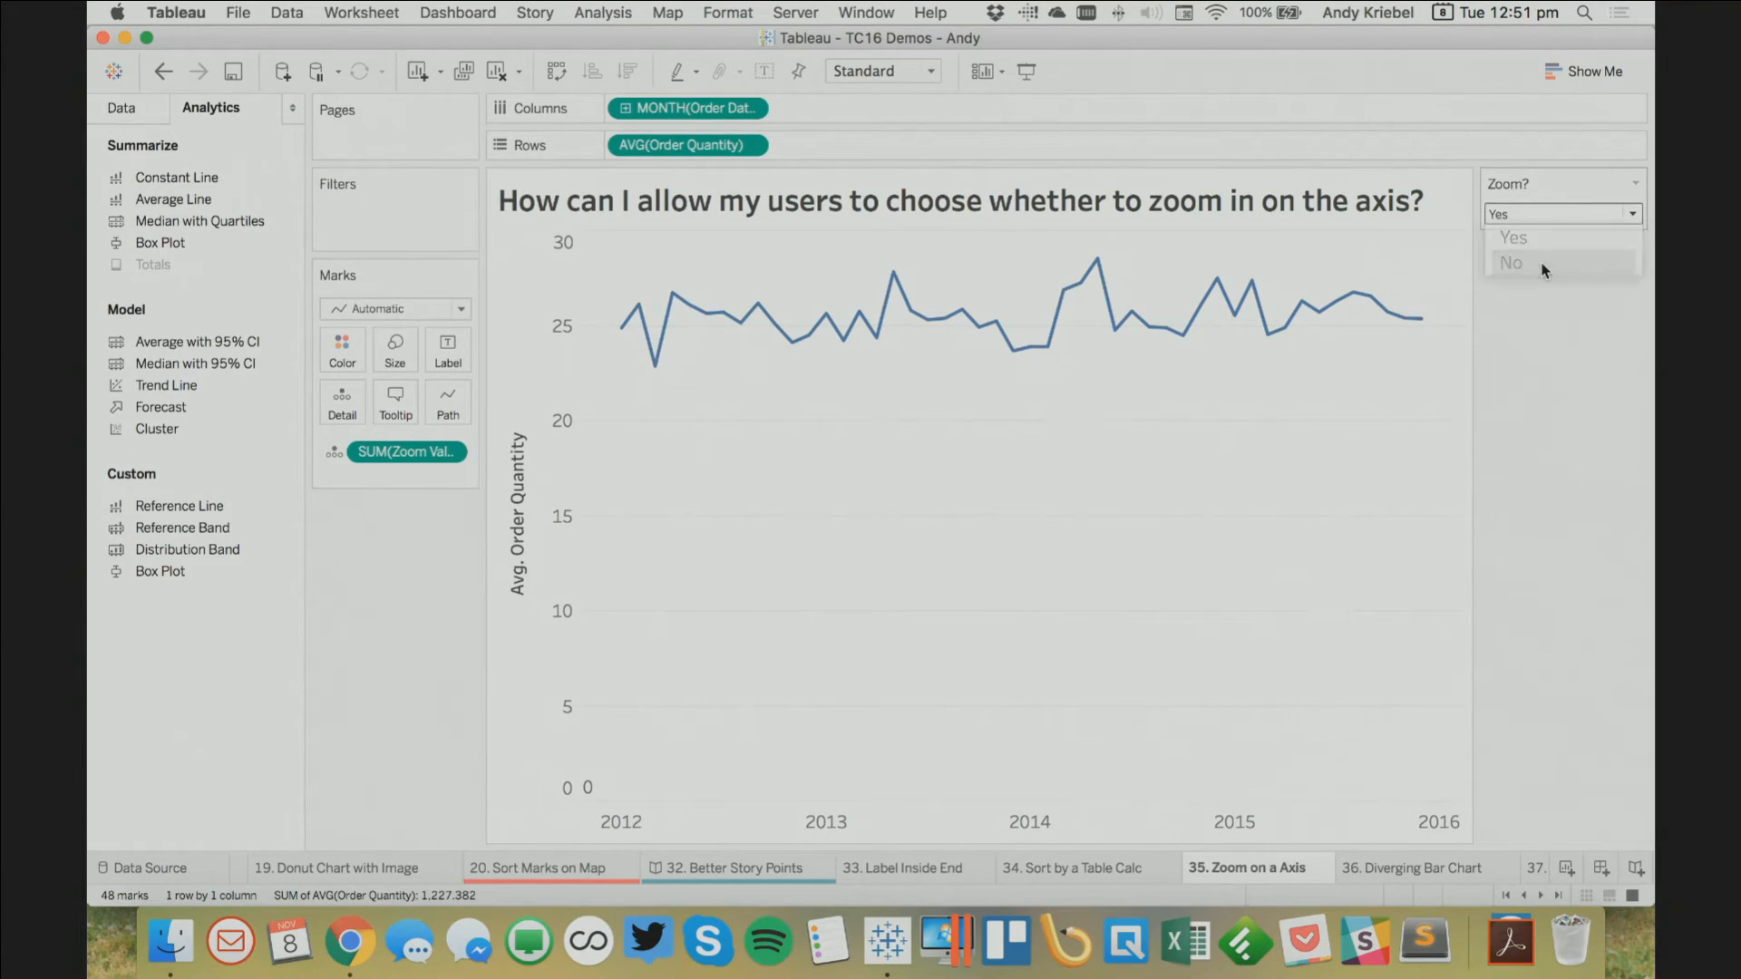
click(1543, 261)
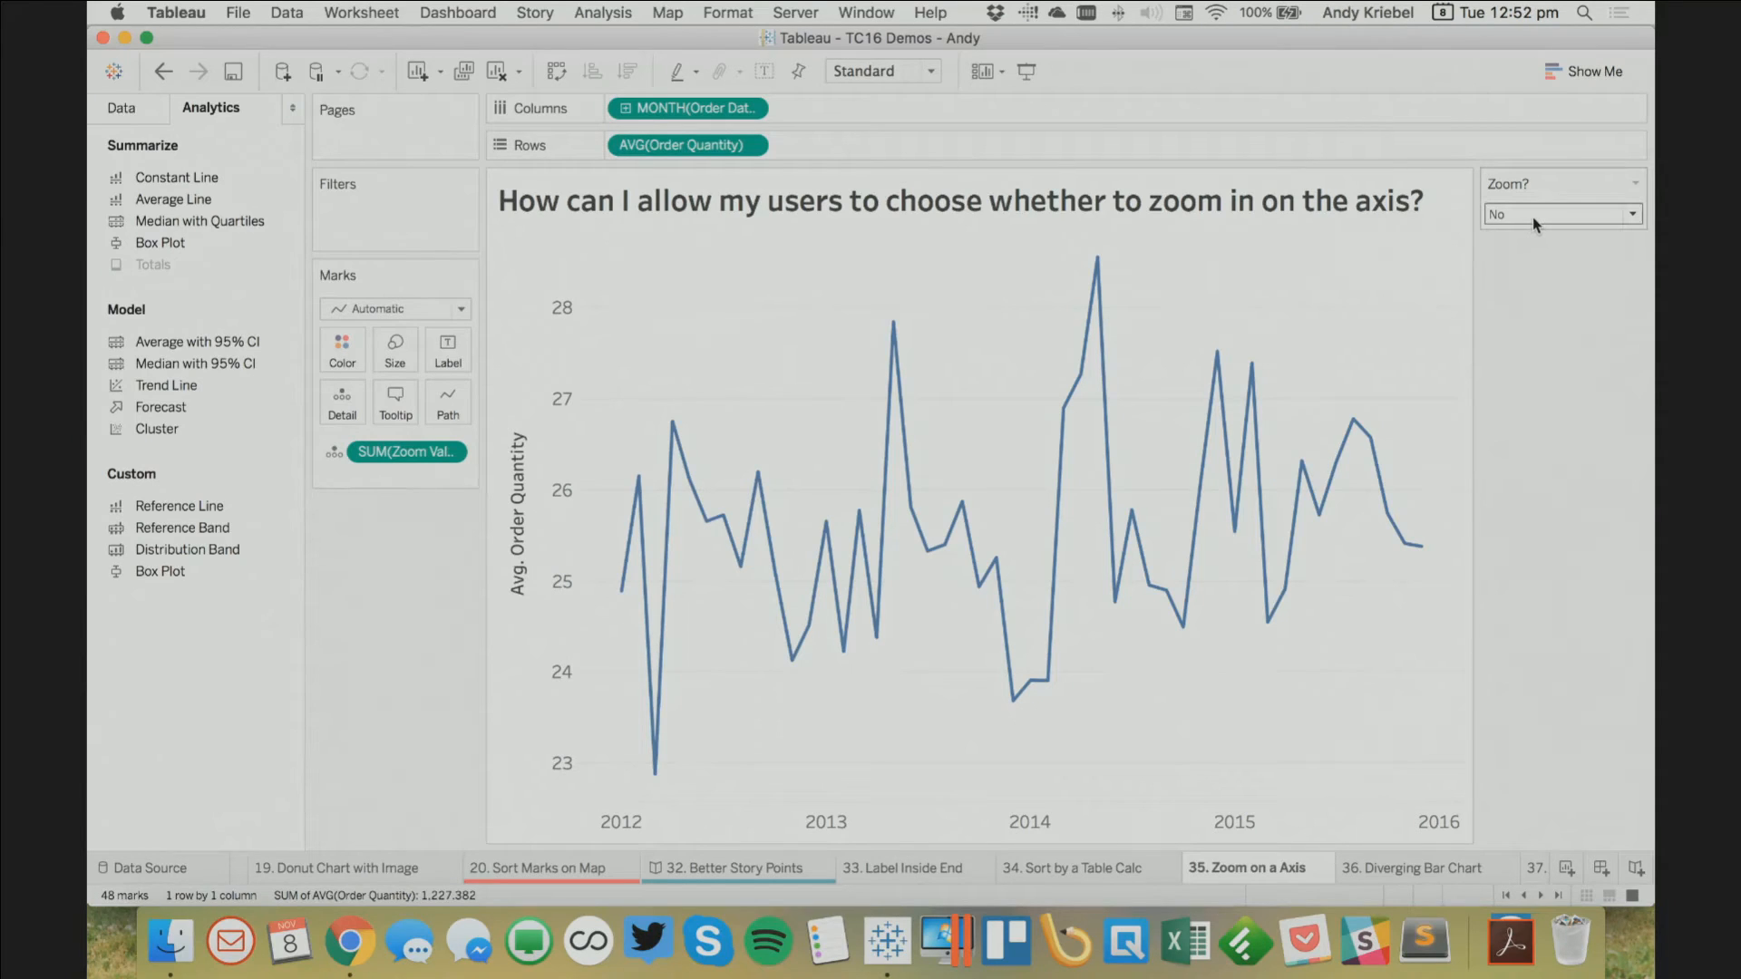
click(1532, 216)
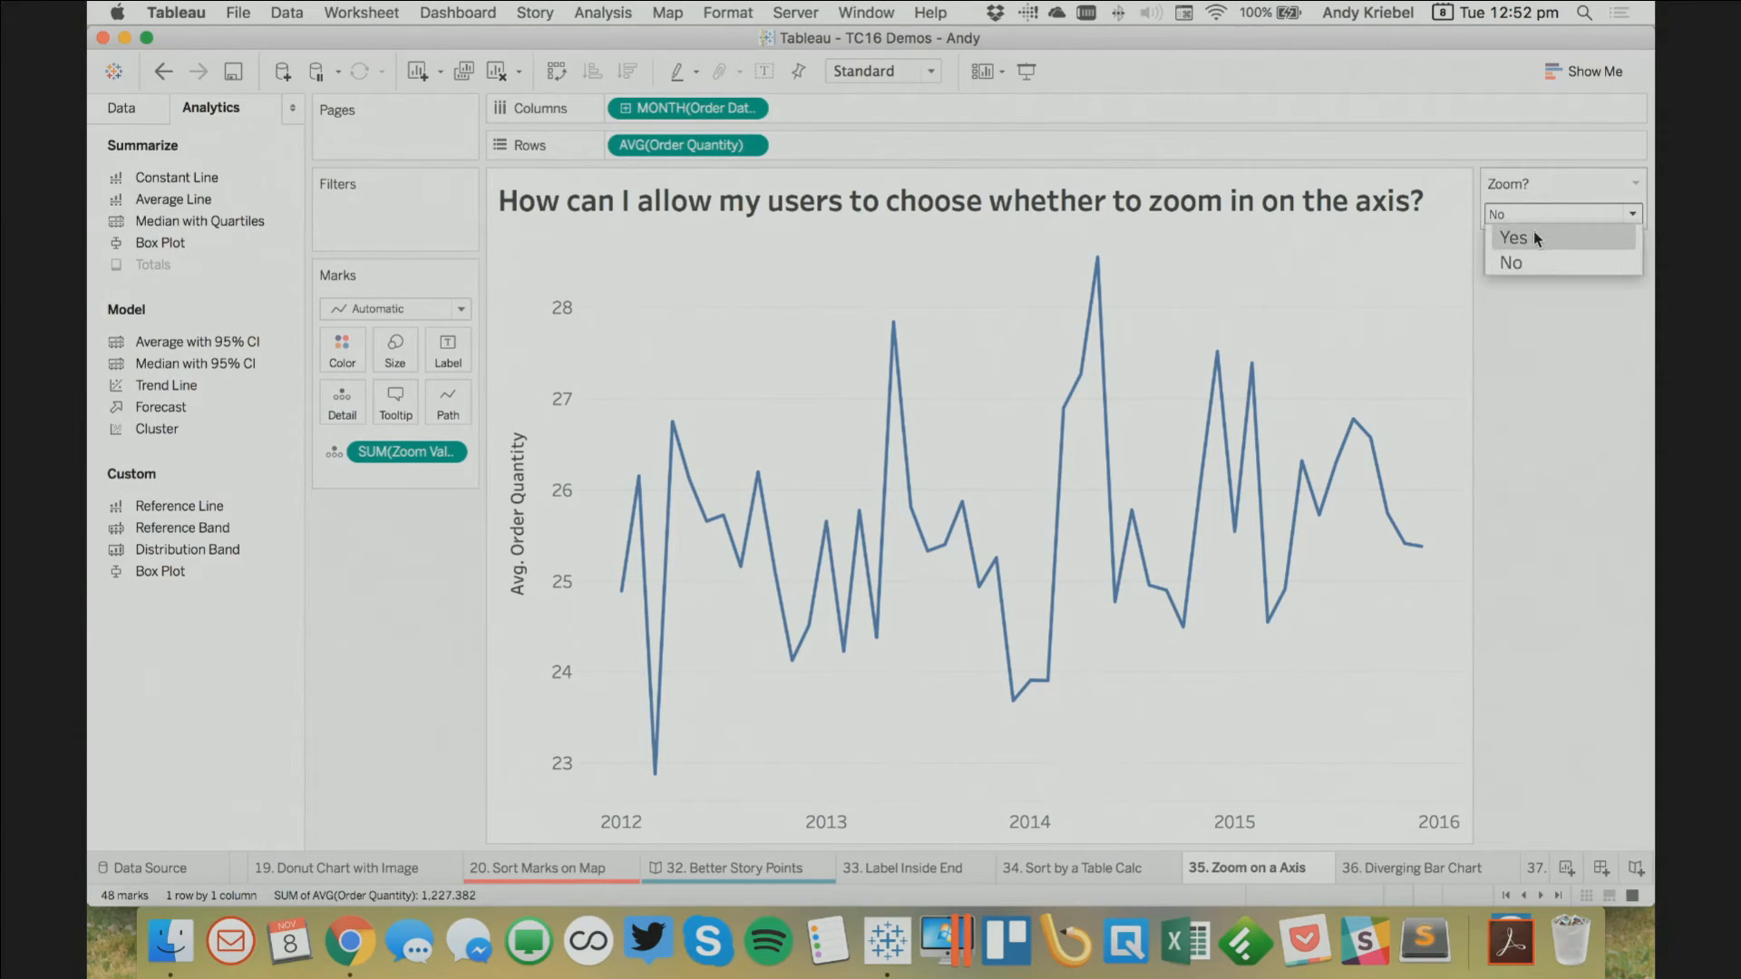
Edit the Zoom Value calculation to return 0 when Zoom? is 'No', and switch the Zoom? parameter to Yes to test it
click(112, 107)
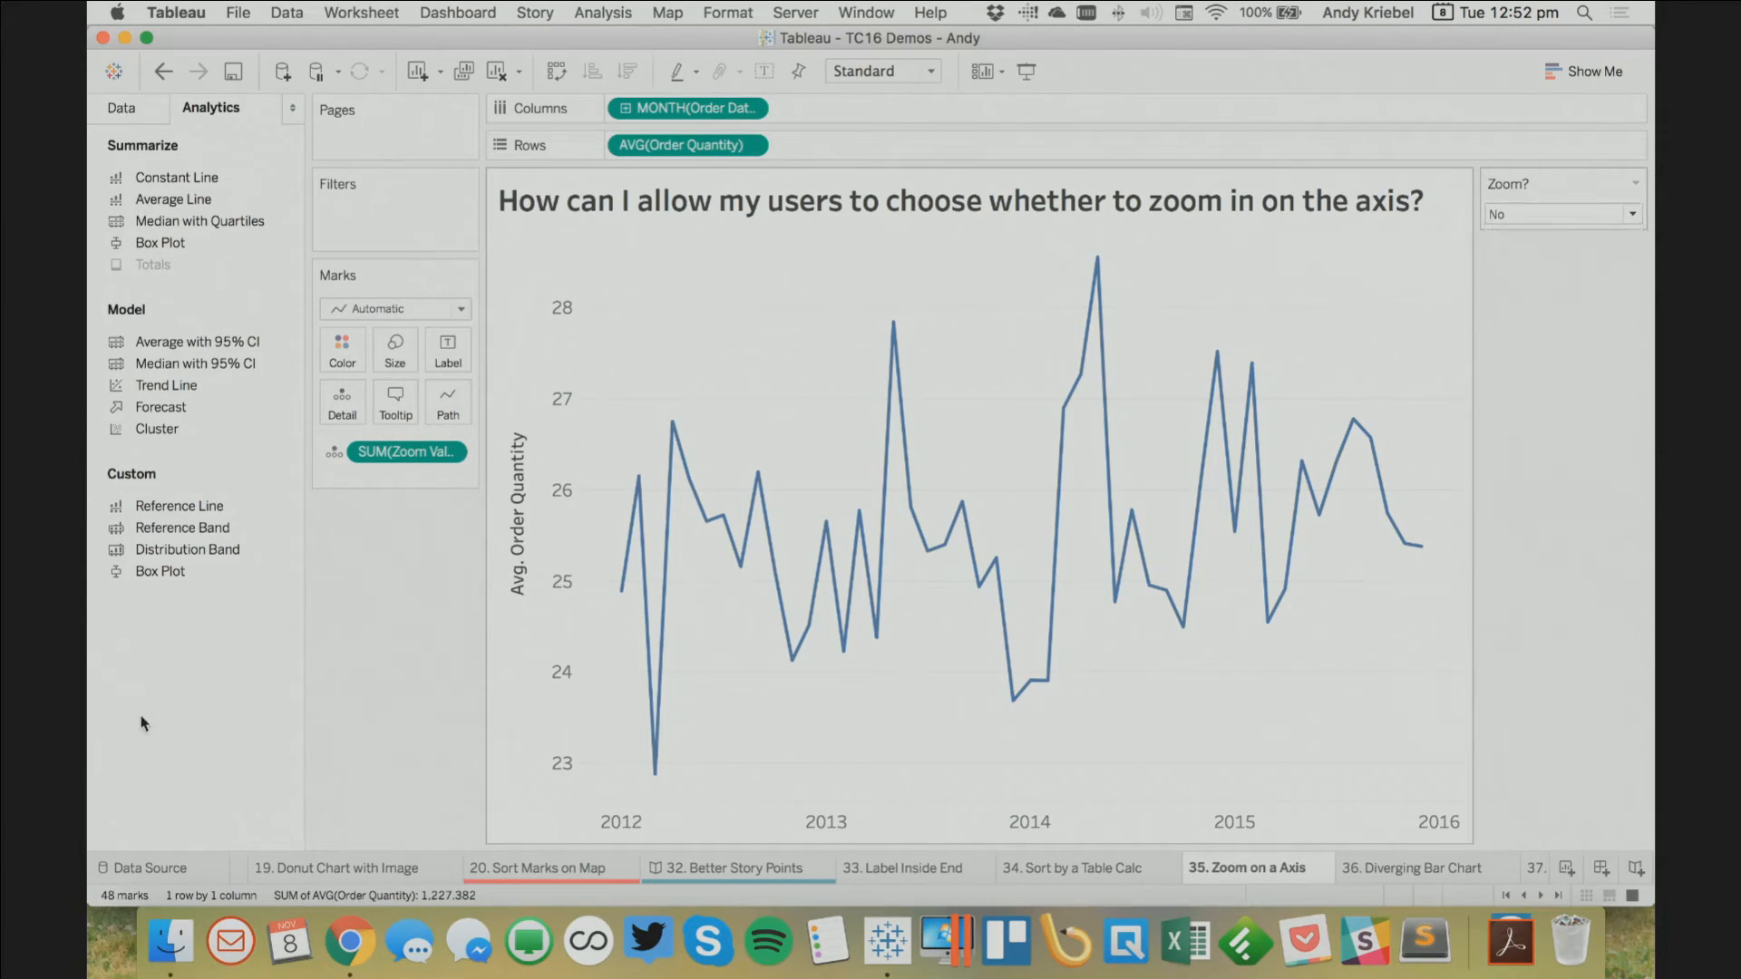
click(113, 109)
click(189, 616)
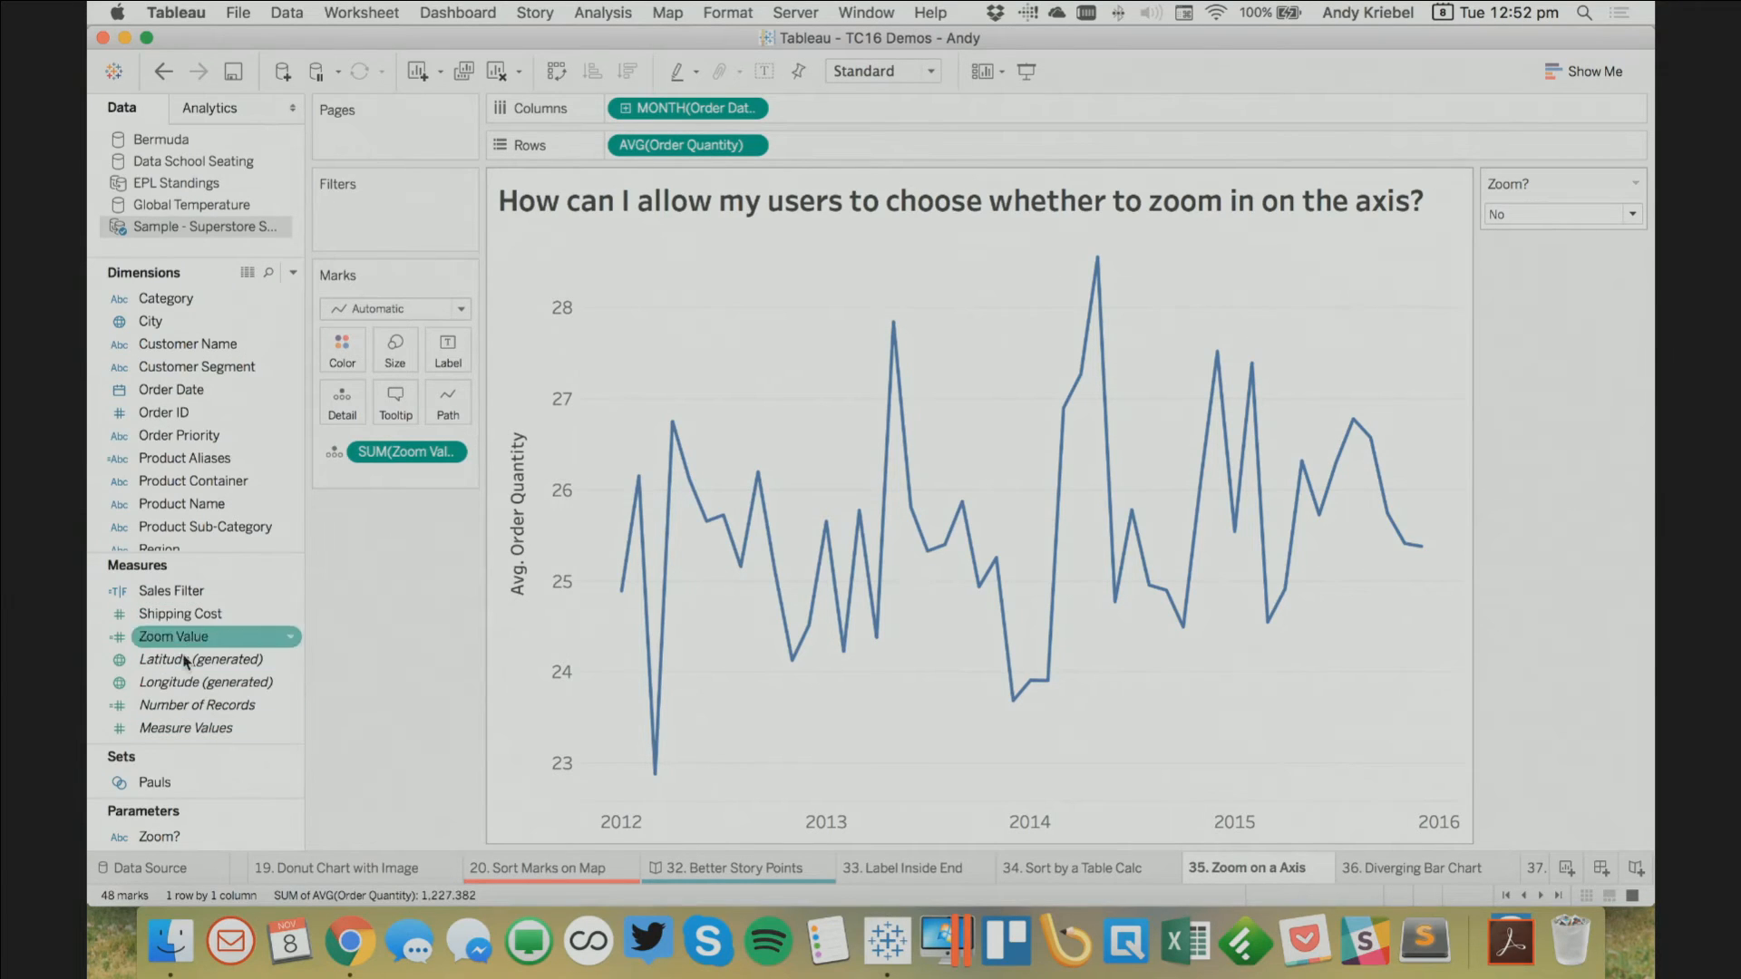
right_click(233, 635)
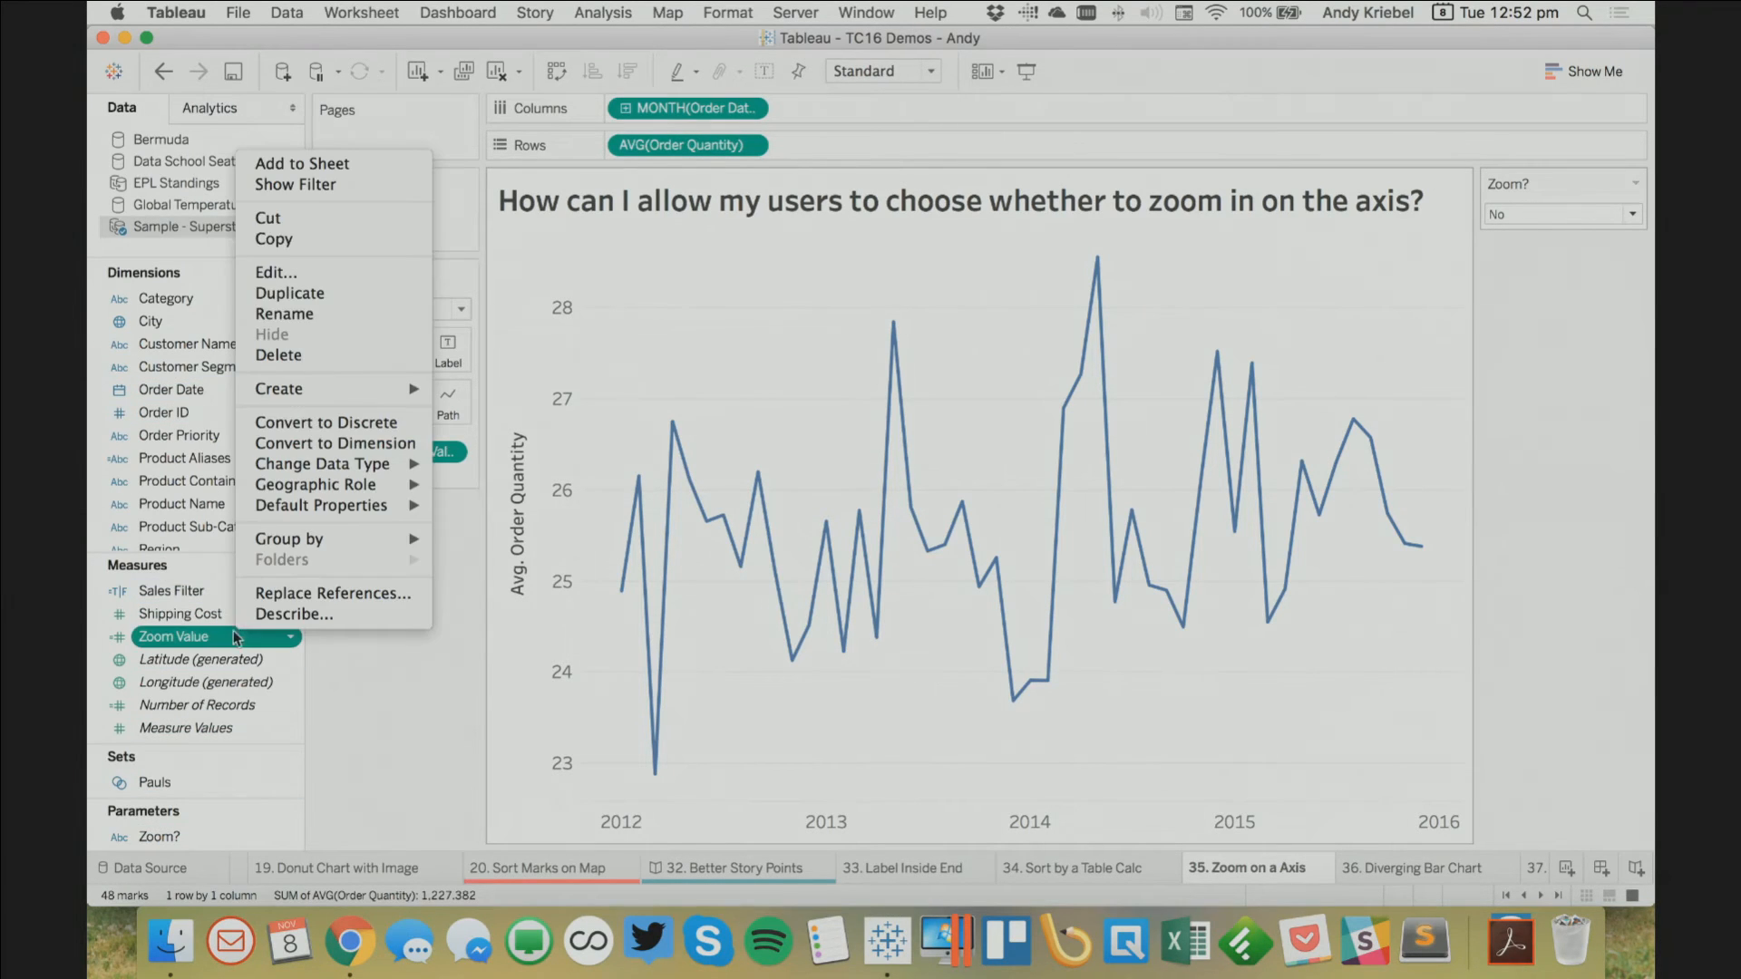
click(306, 274)
double_click(696, 388)
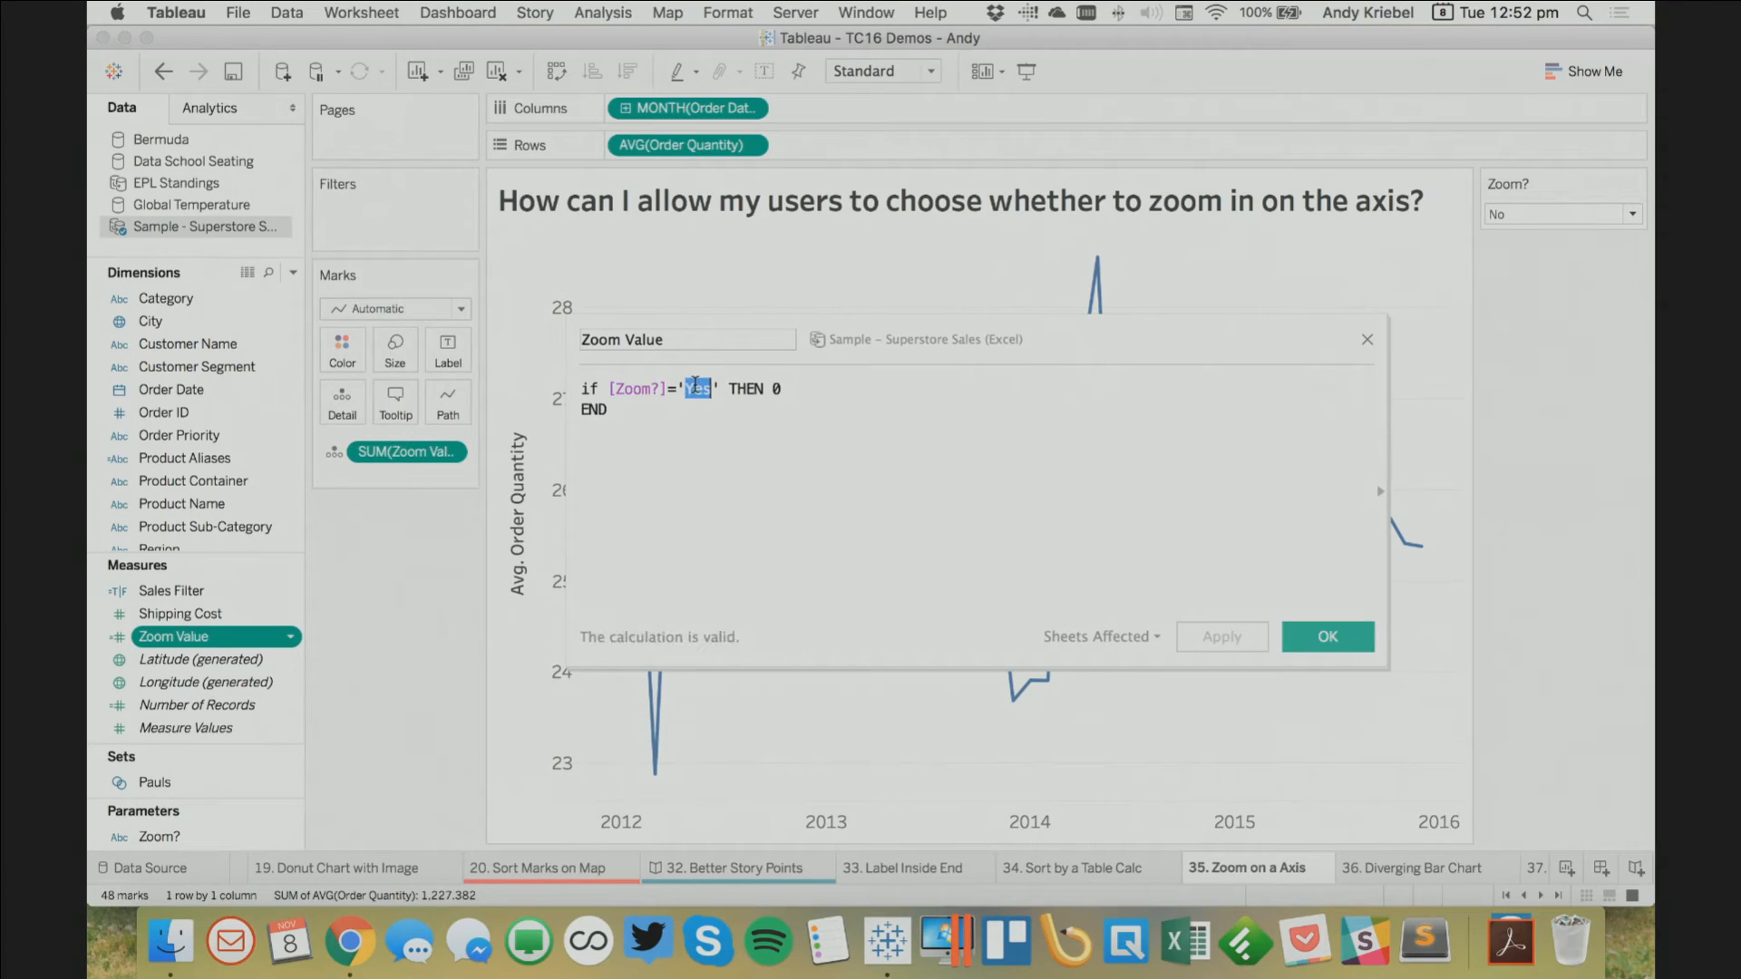
text(No)
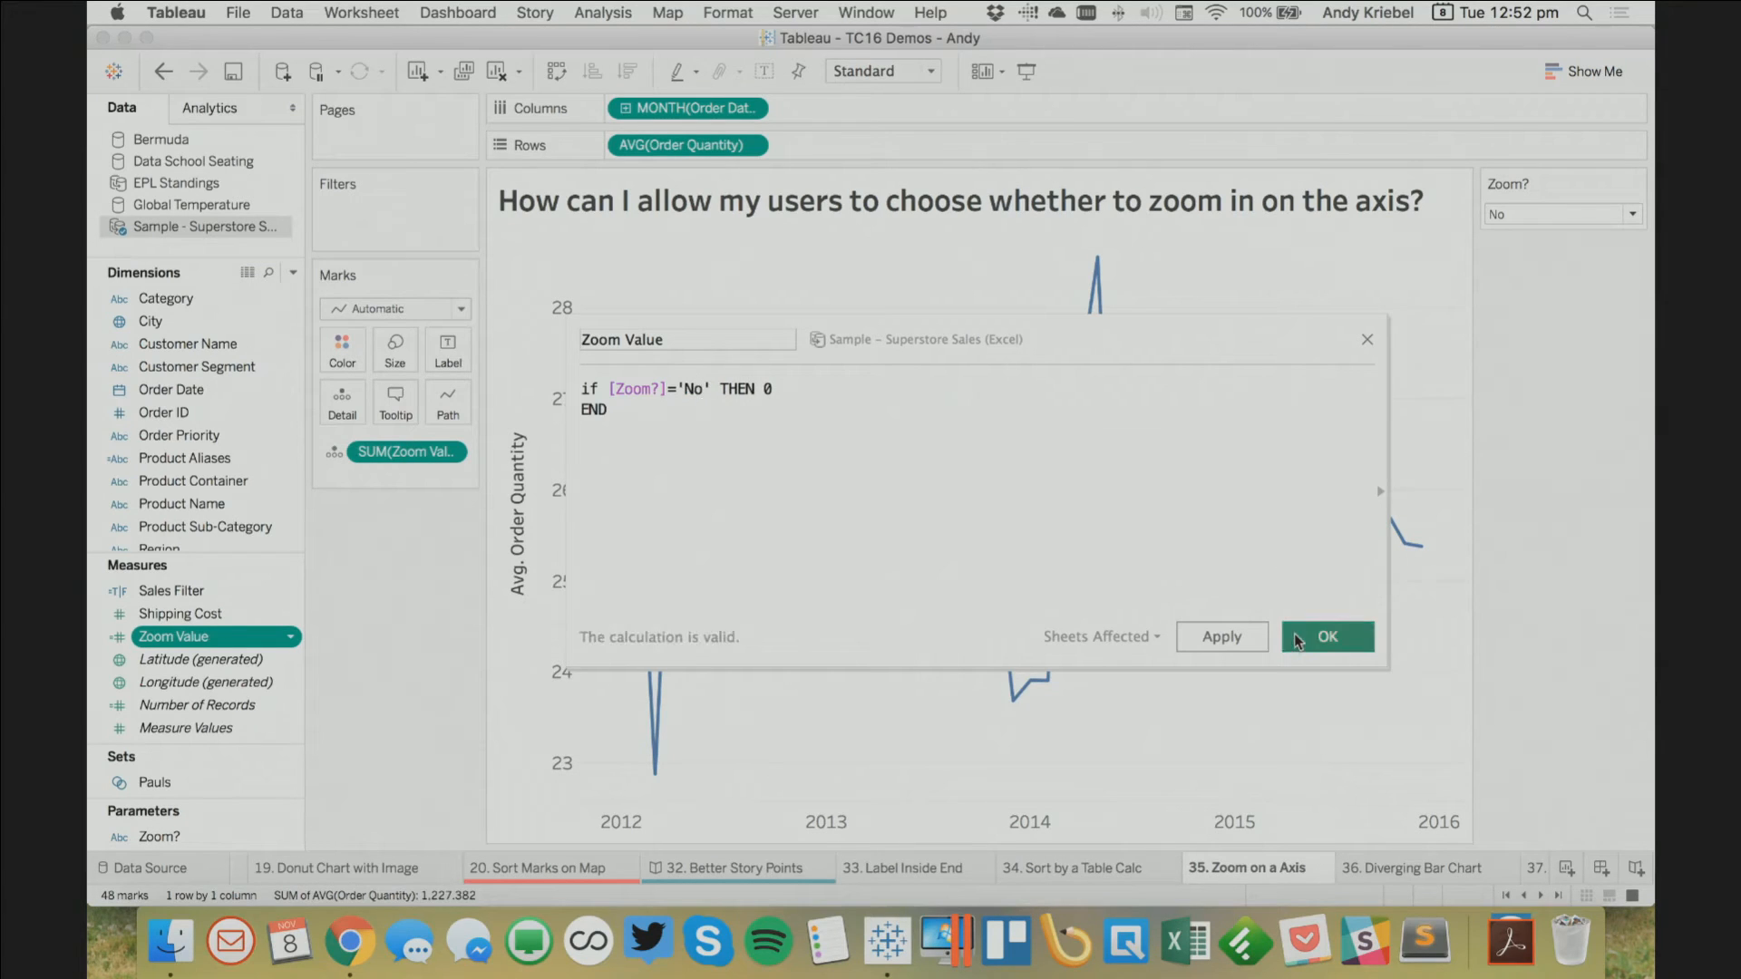
click(1328, 637)
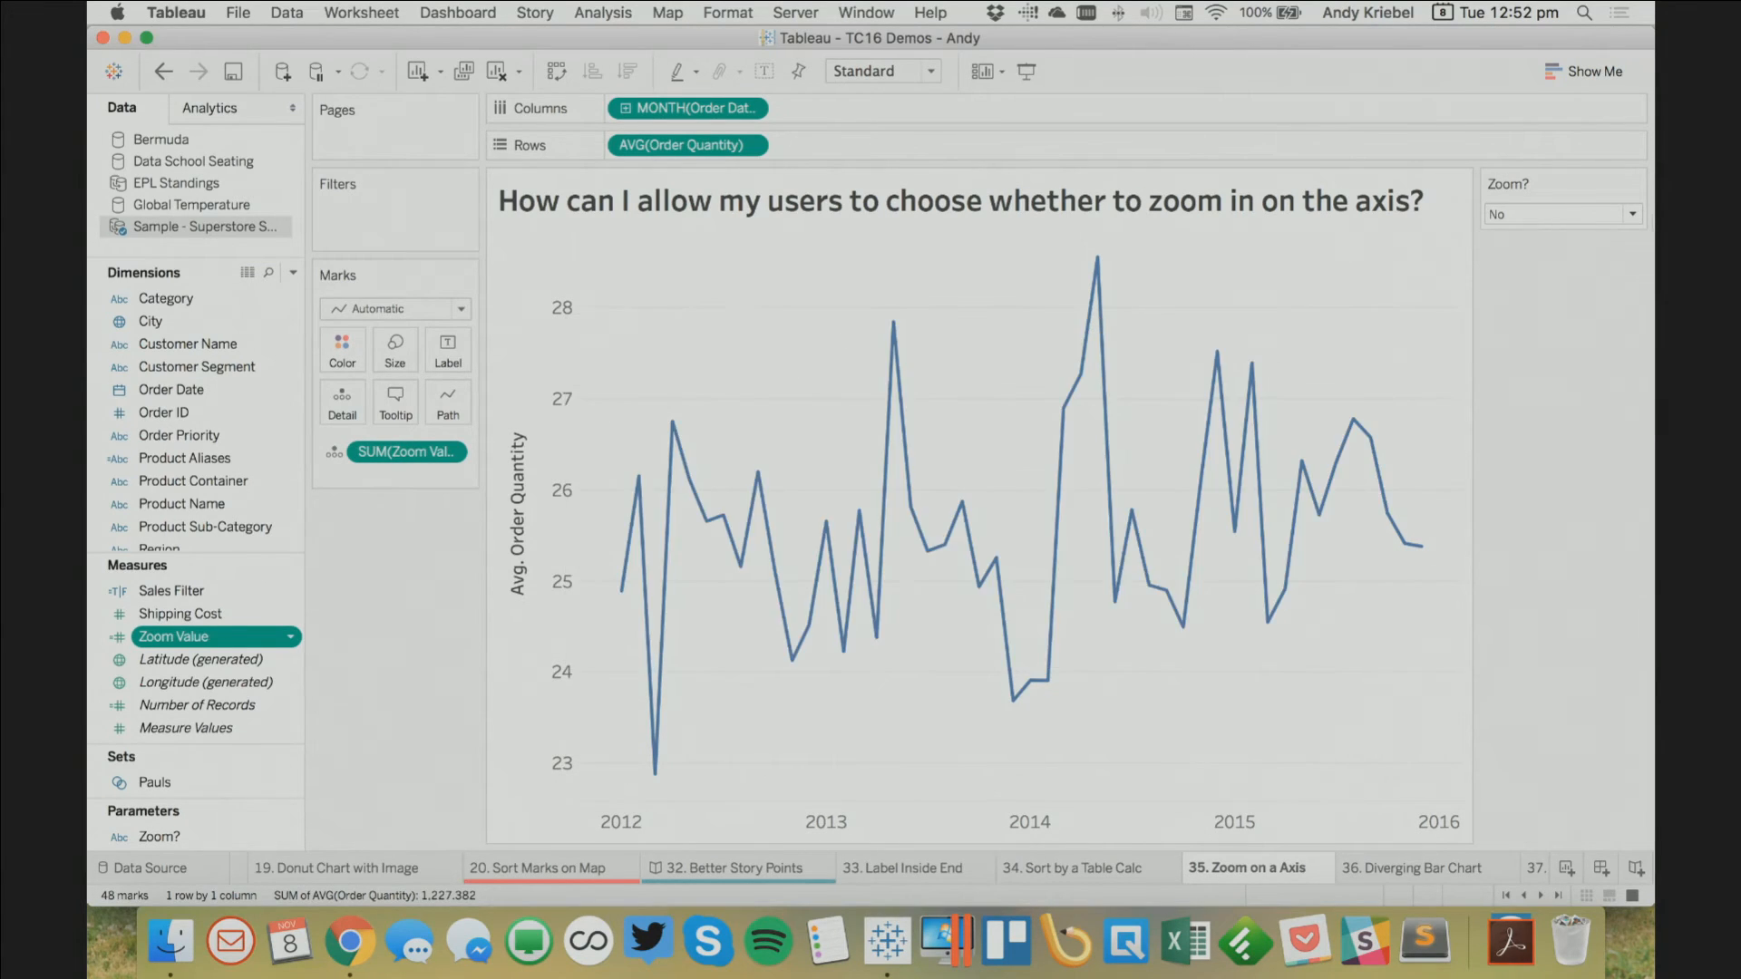
click(1528, 218)
click(1522, 226)
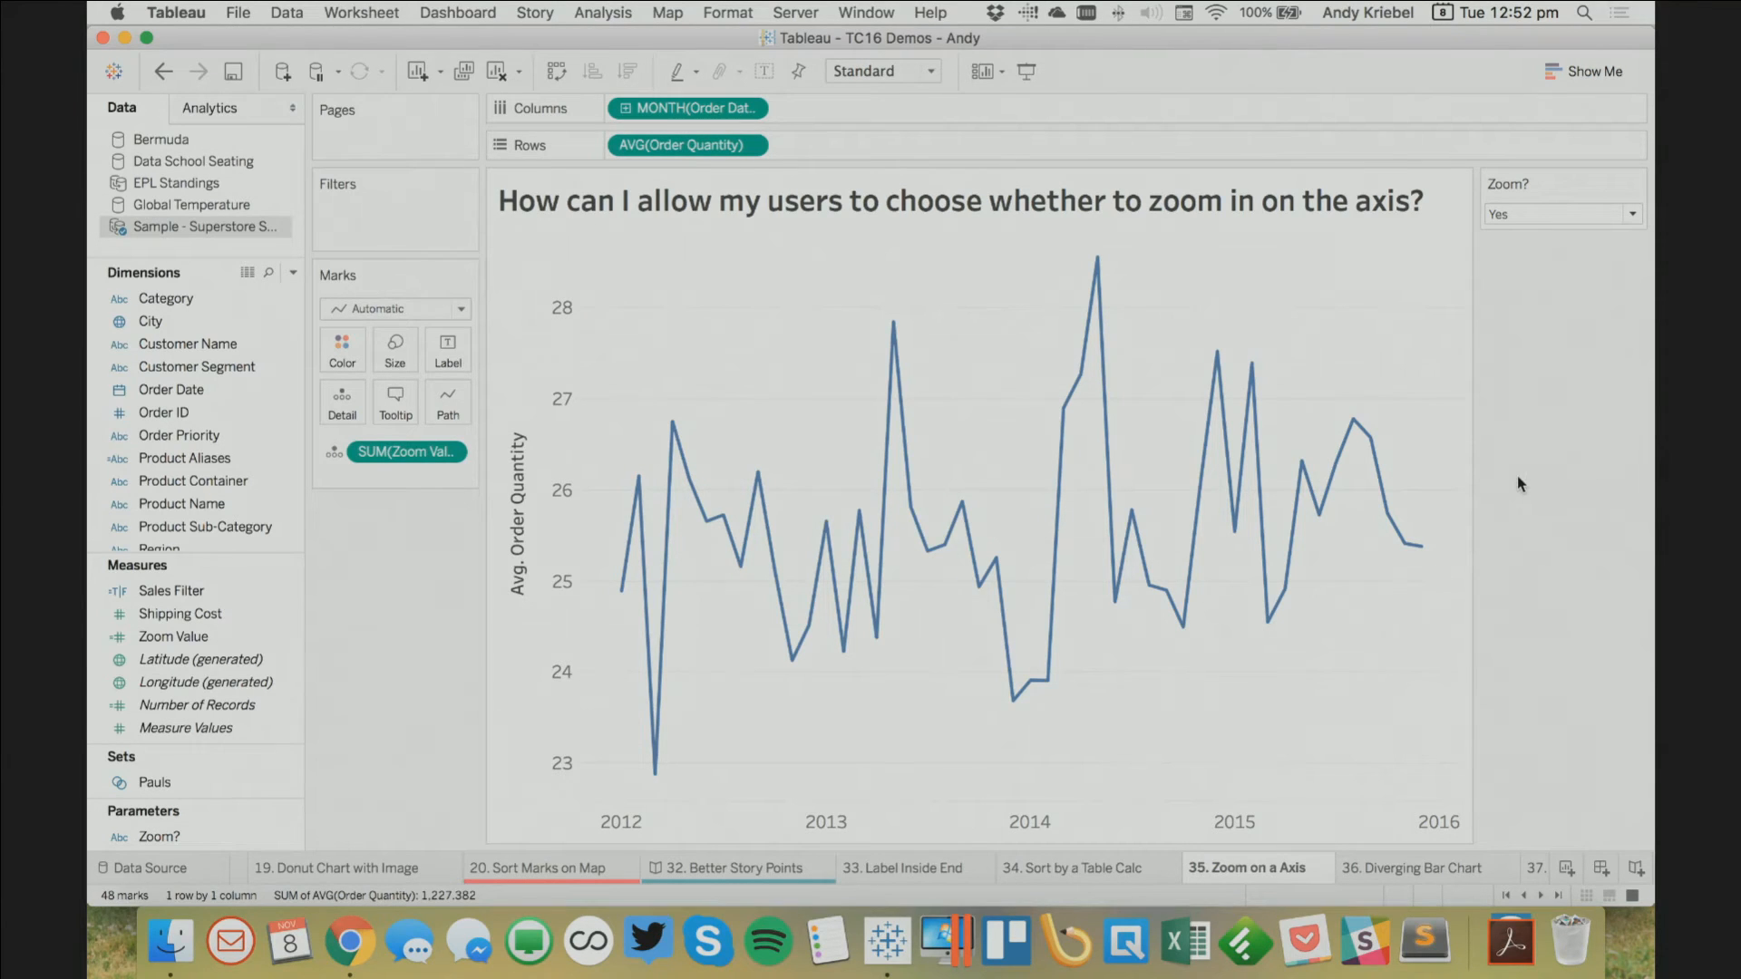
On the 36. Diverging Bar Chart sheet, chart the Male and Female measures as side-by-side bars by Year, coloured by Measure Names
click(1412, 868)
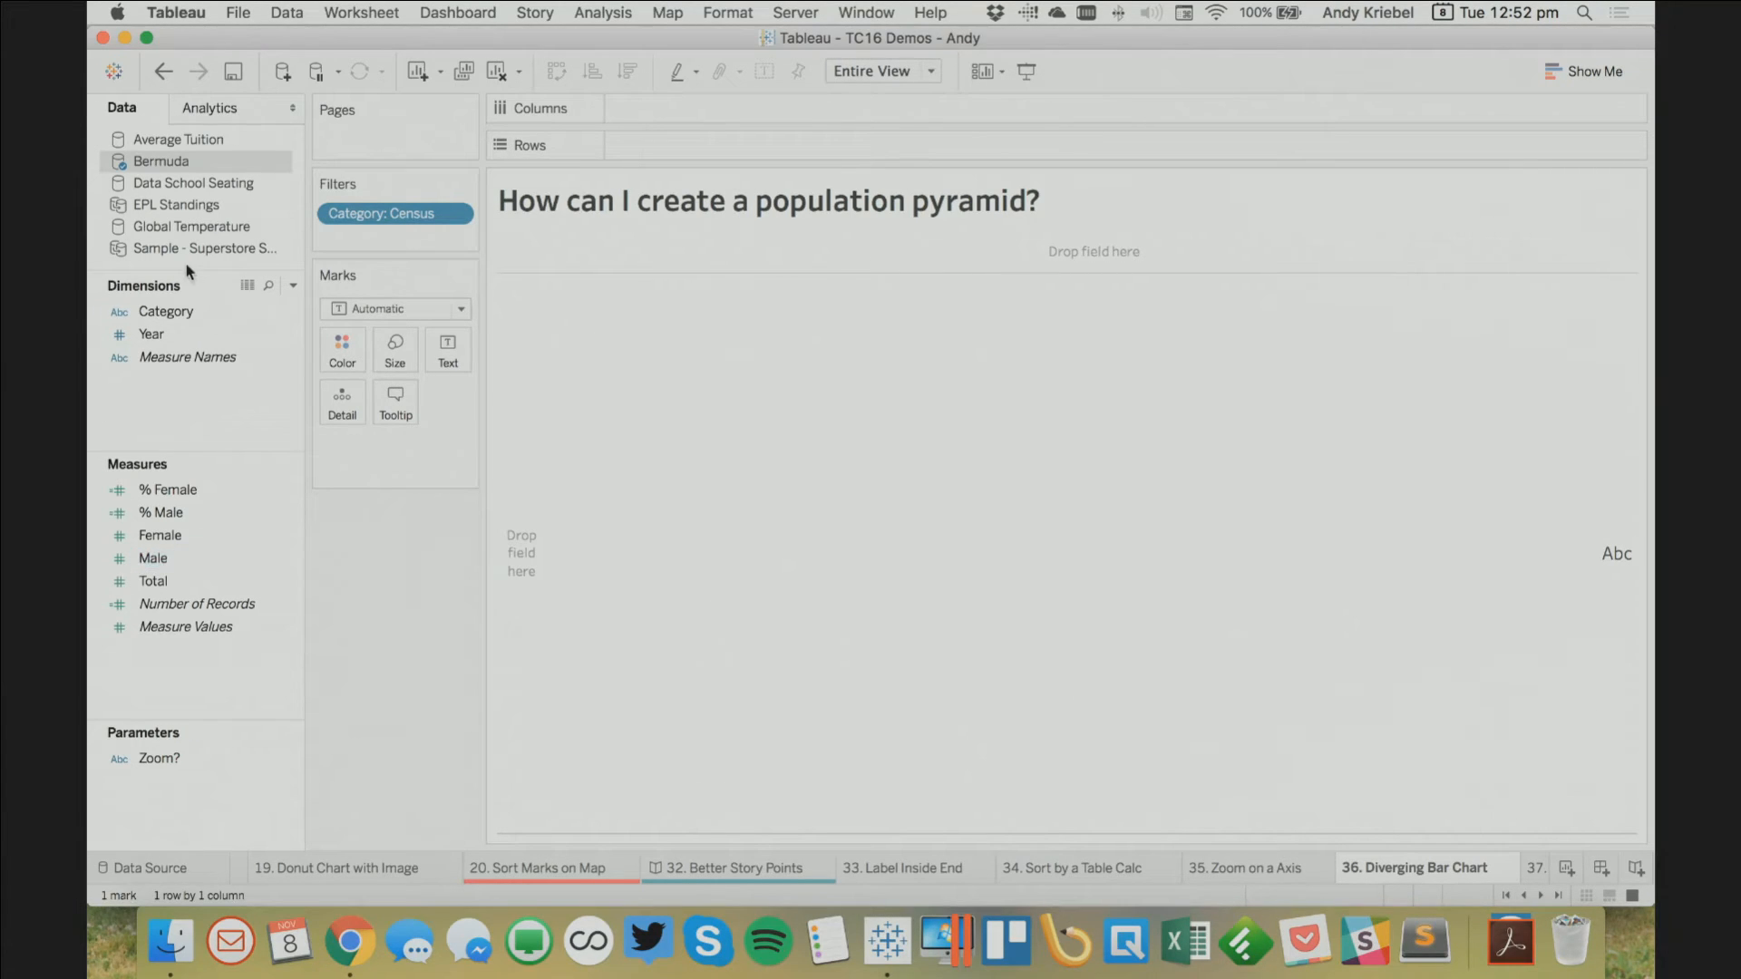
drag(168, 335, 841, 149)
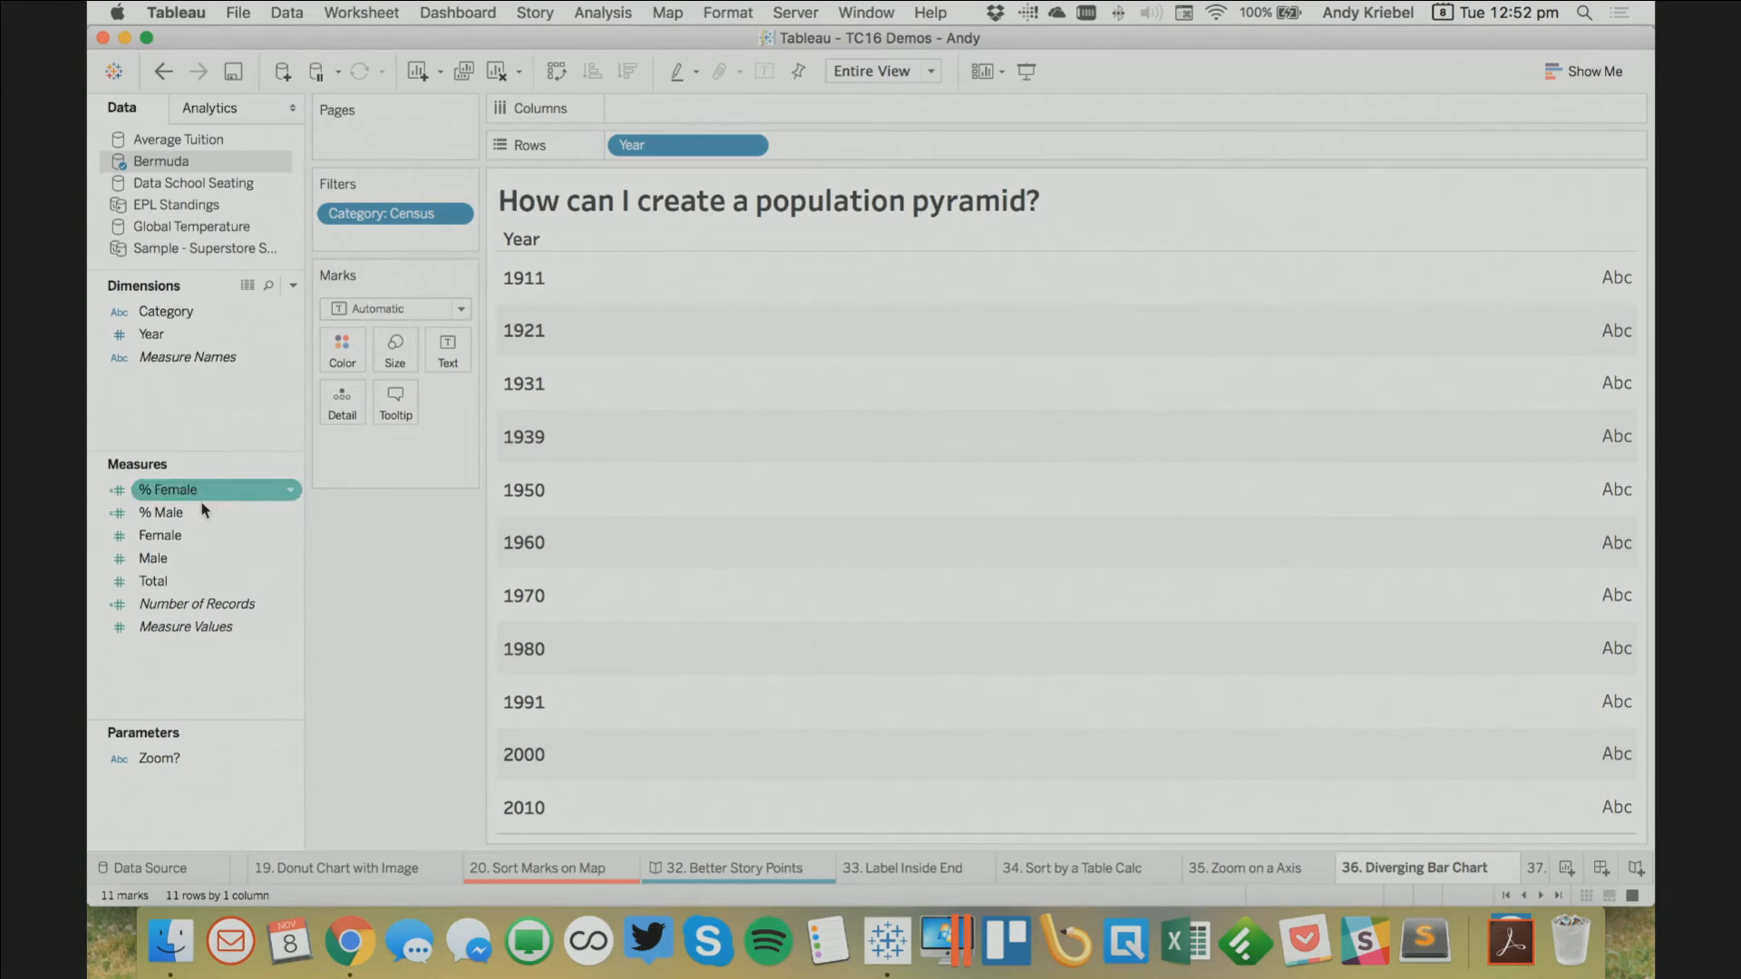
mouse_move(163, 558)
mouse_down()
mouse_move(875, 65)
mouse_move(816, 105)
mouse_up()
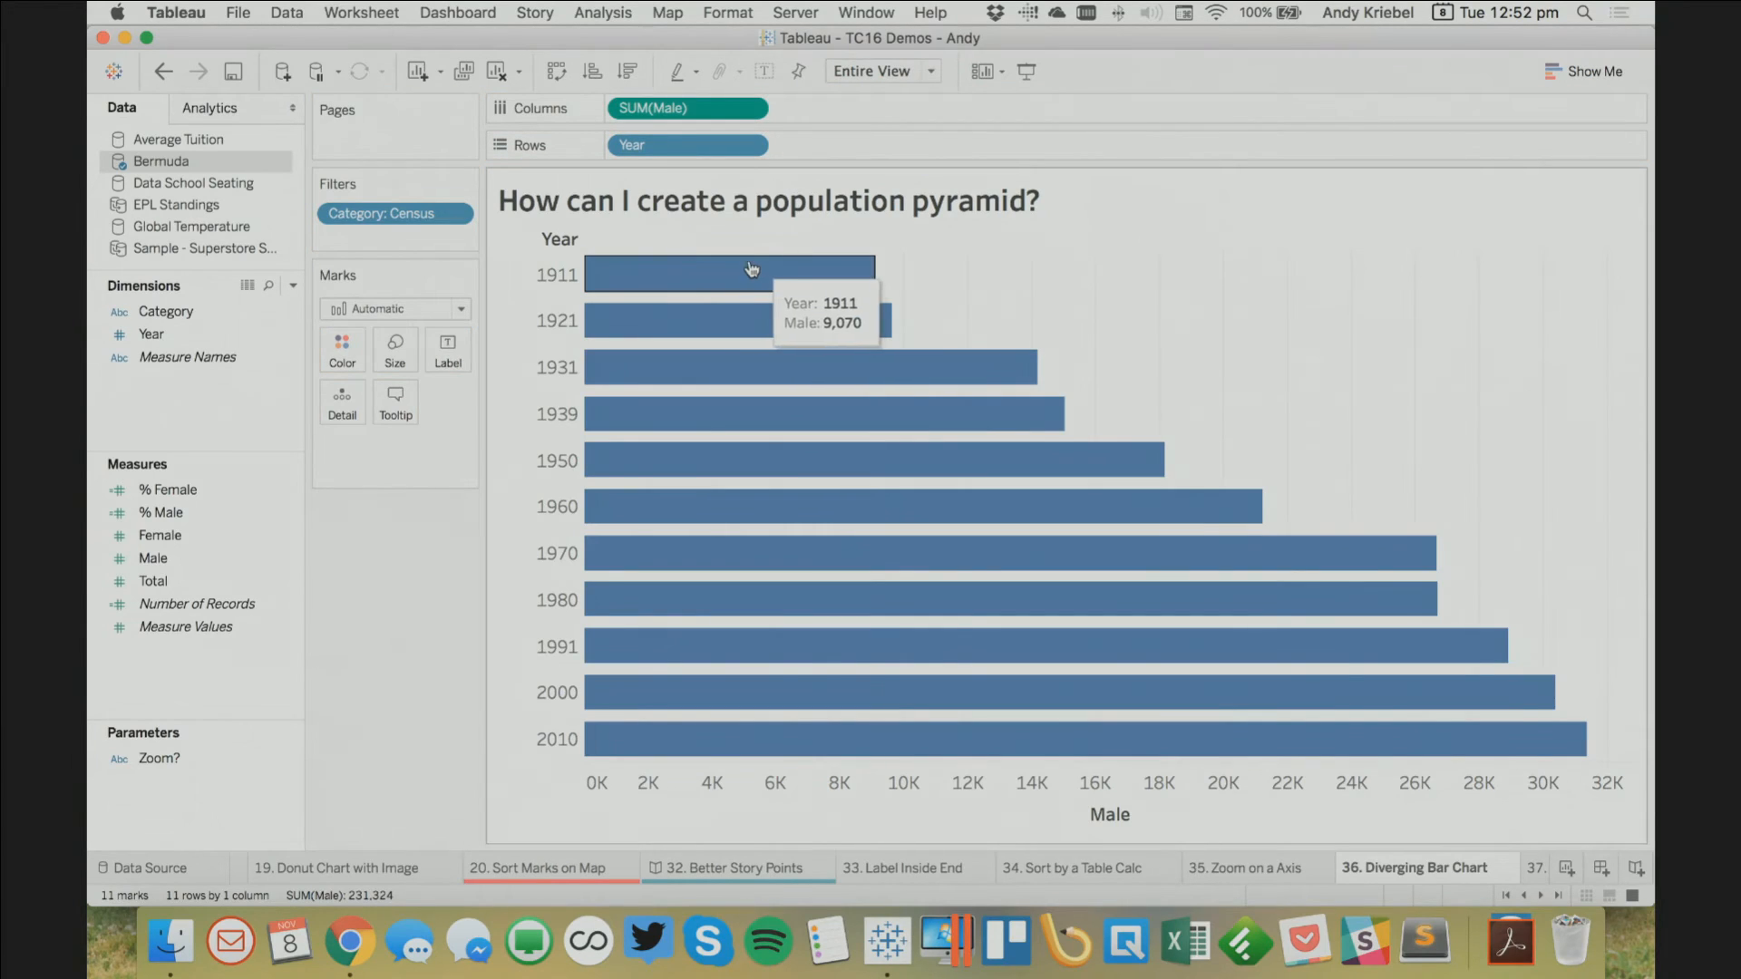
drag(185, 534, 826, 118)
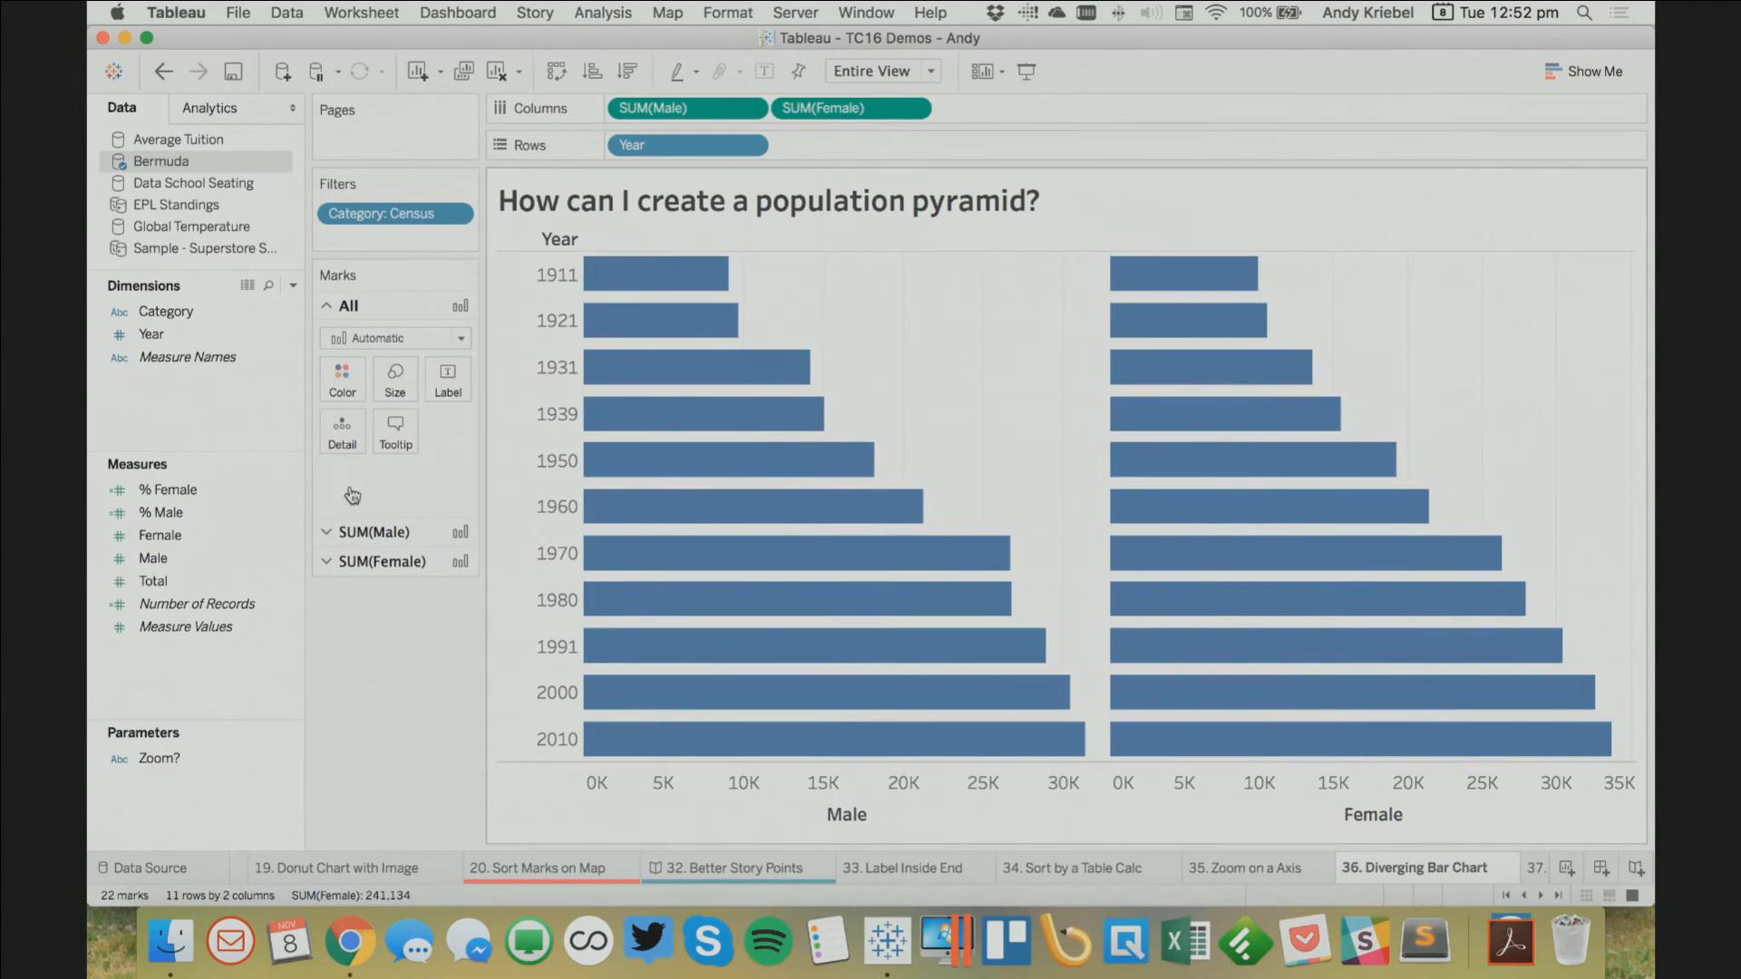
drag(186, 356, 328, 369)
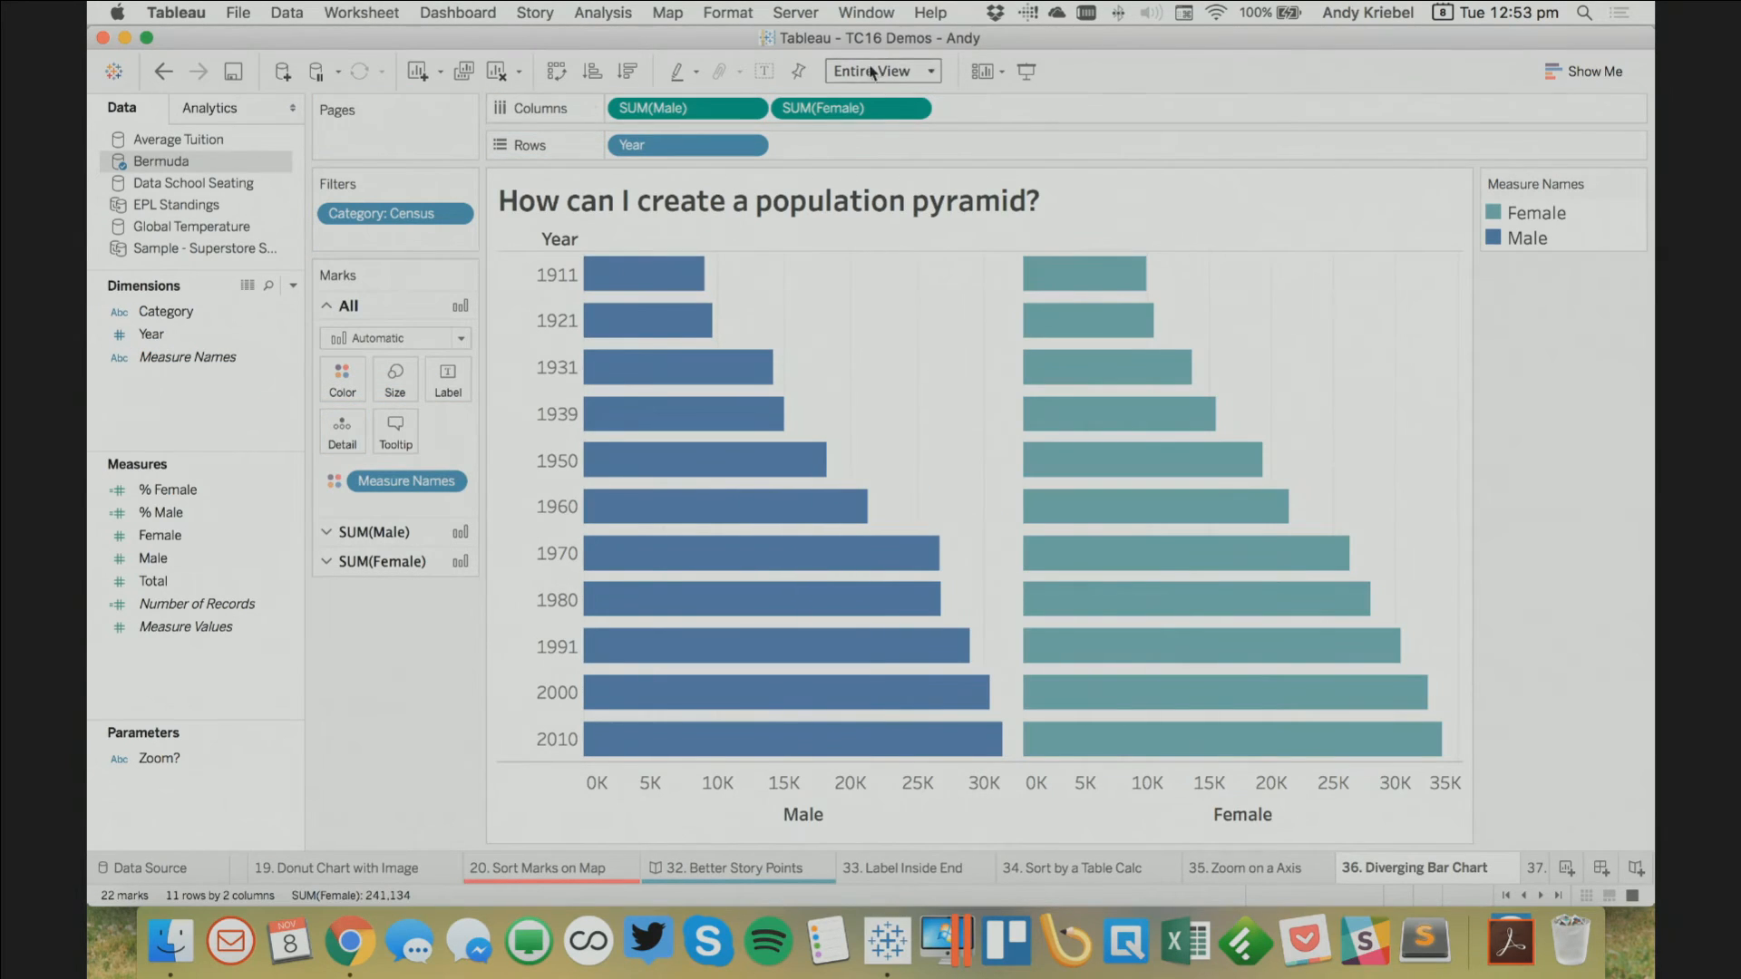
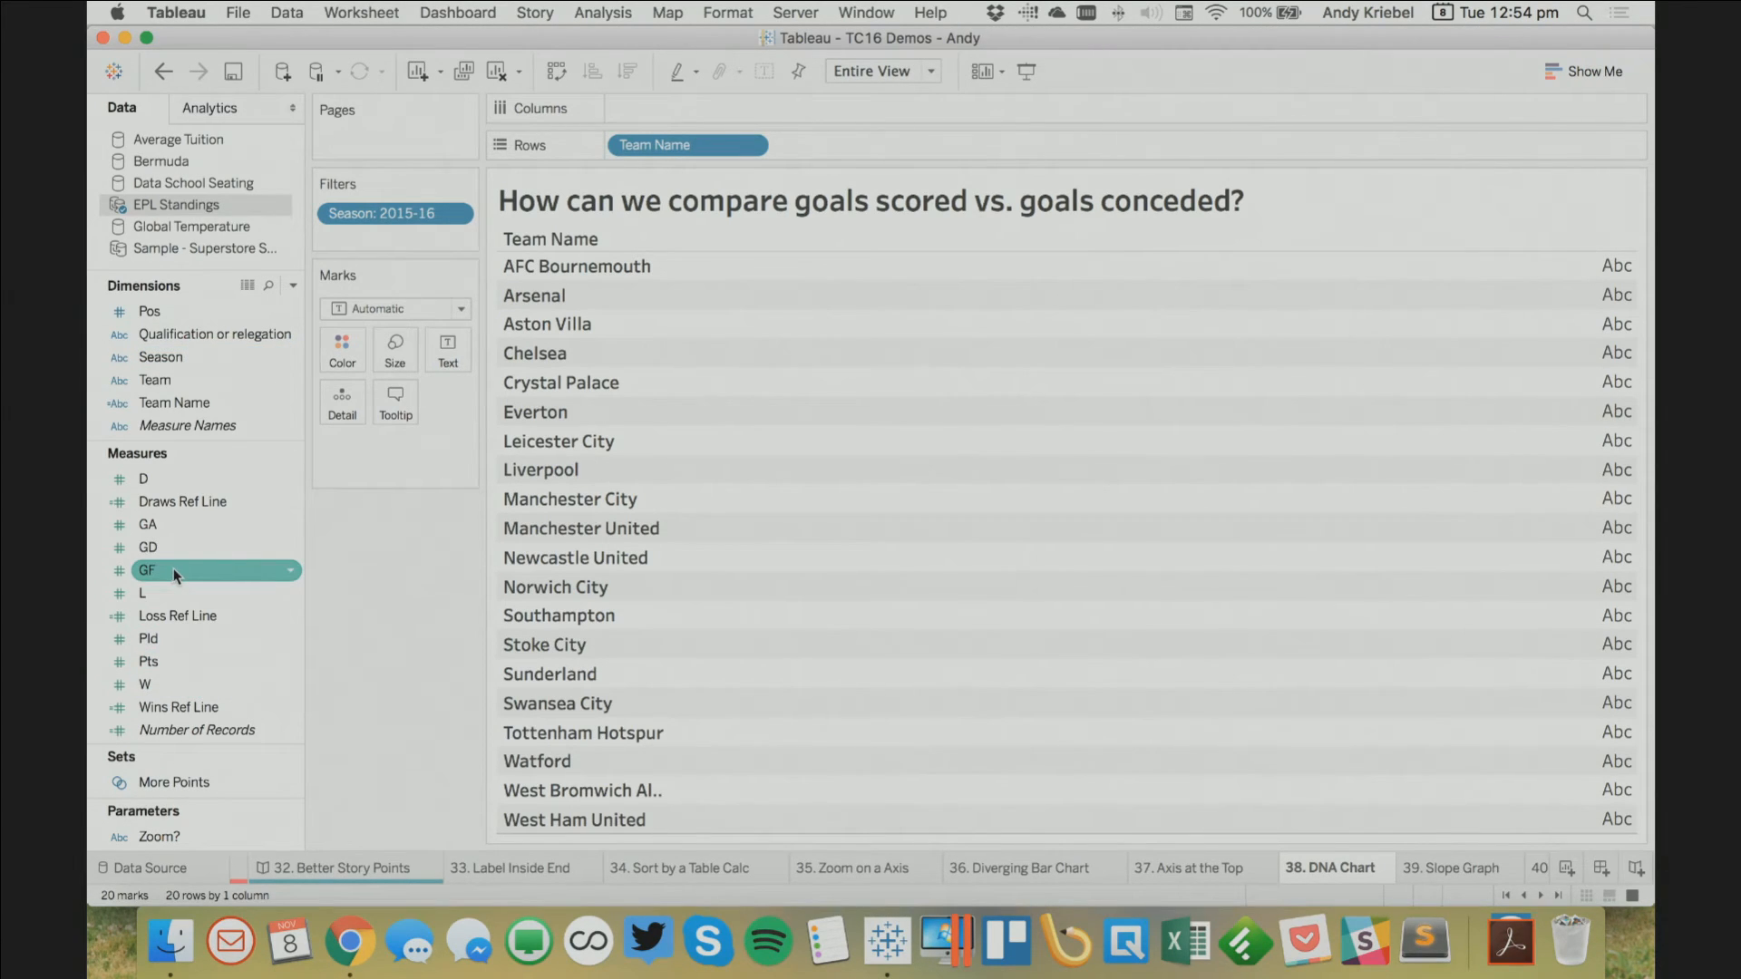
Plot GF and GA on one shared axis per team, coloured by Measure Names, with the mark type set to Circle
drag(175, 575, 798, 120)
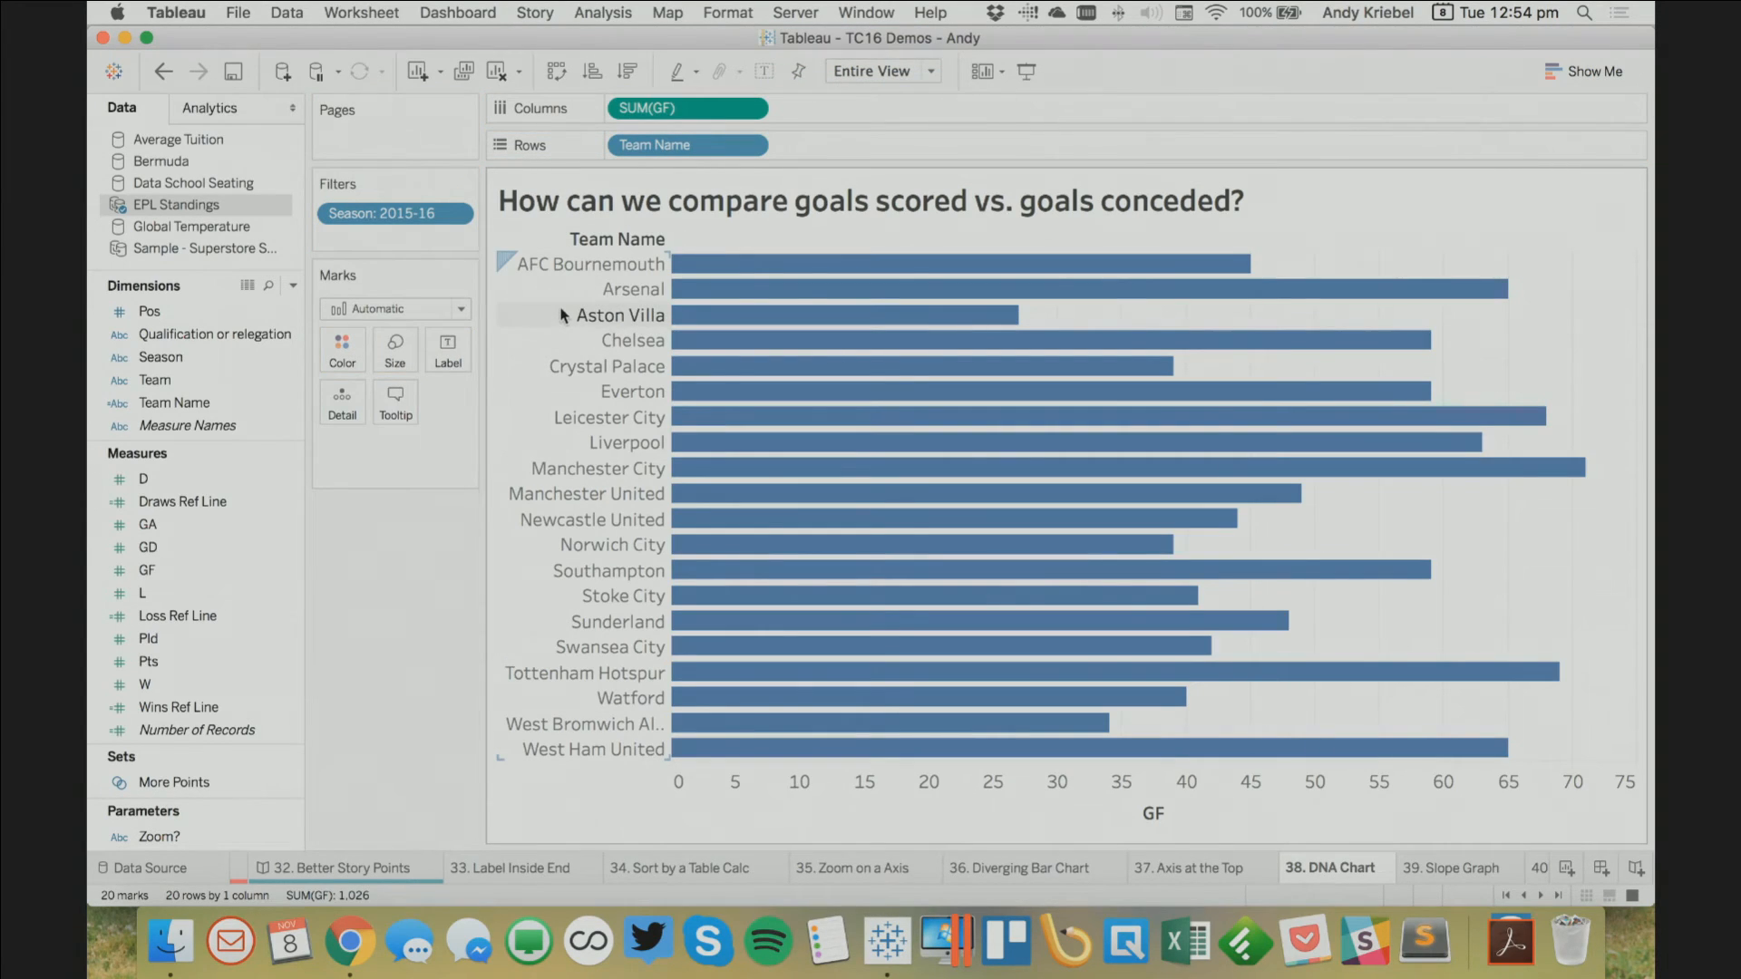
drag(182, 522, 1047, 796)
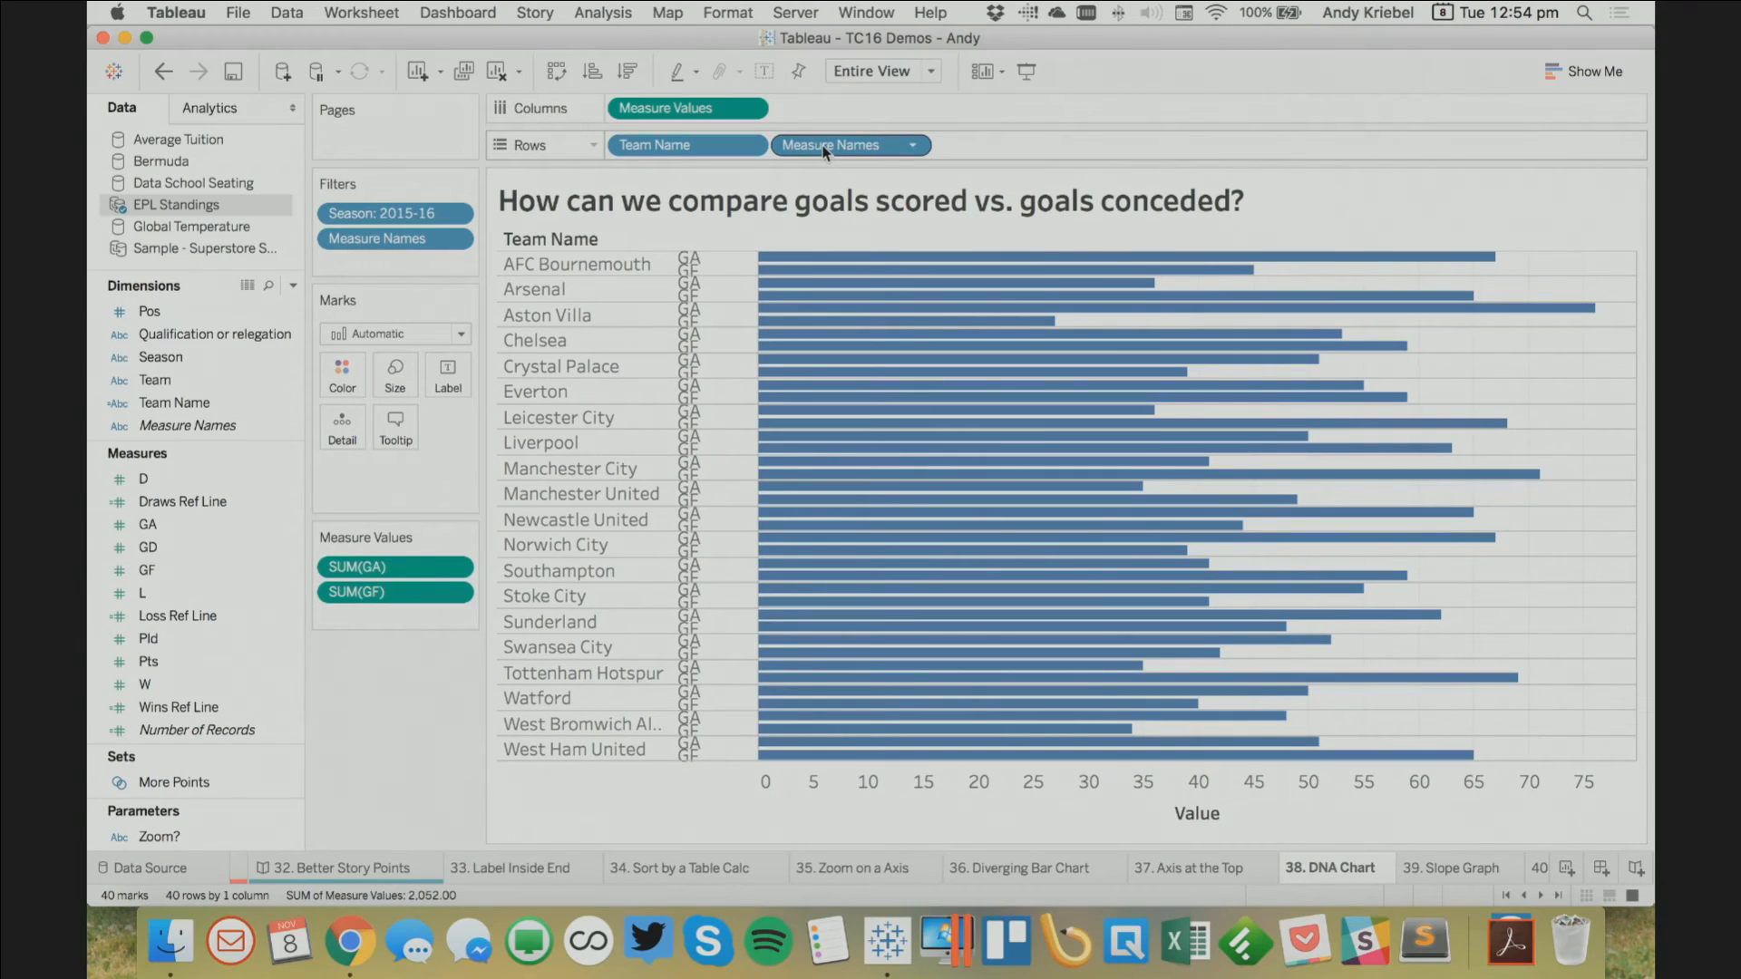
drag(818, 149, 349, 373)
click(383, 337)
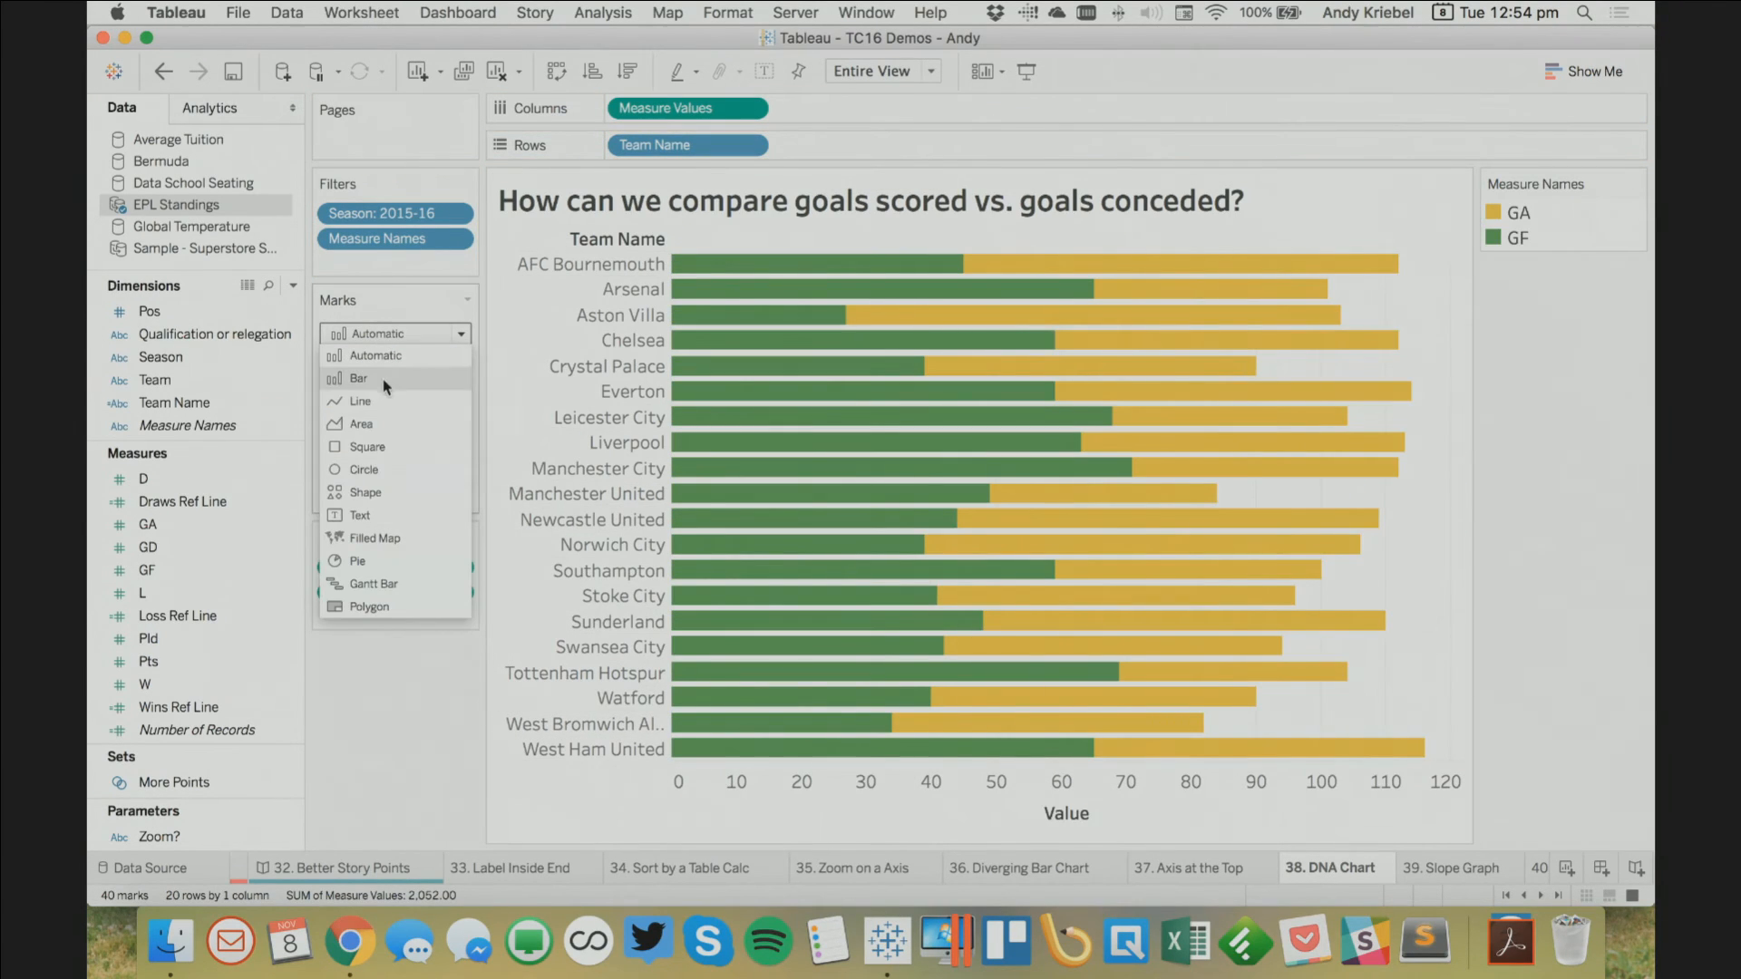
click(393, 473)
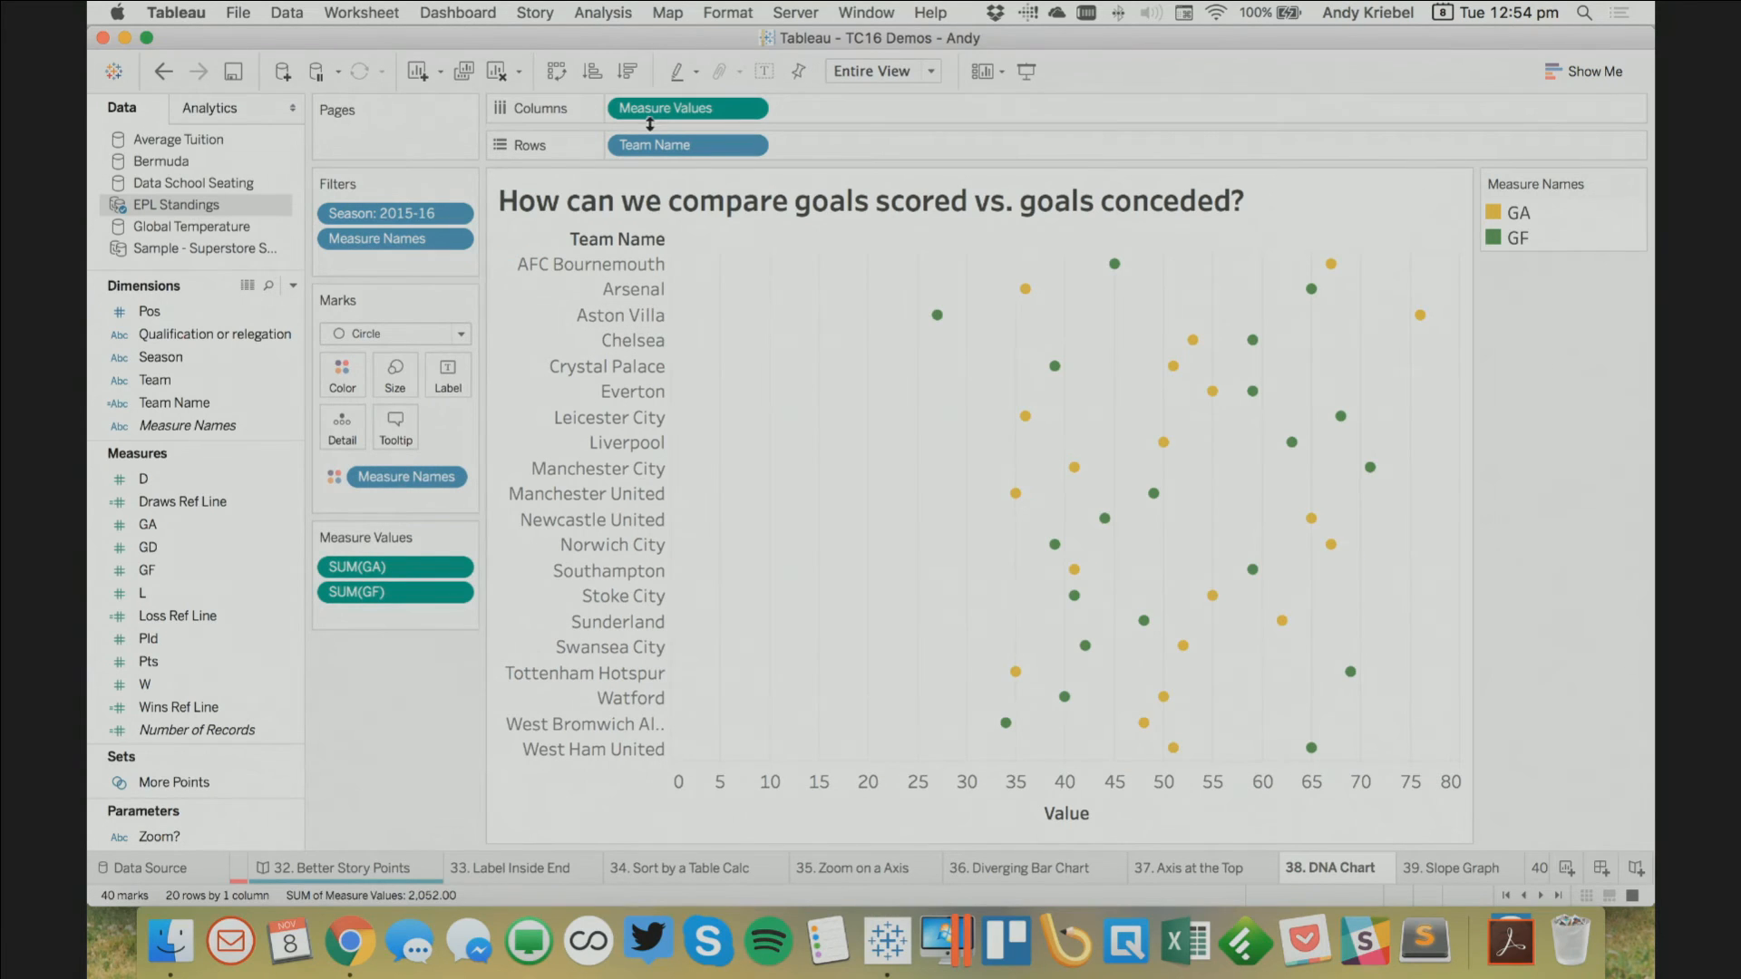
Duplicate Measure Values on Columns as a dual axis and synchronize the two axes
drag(686, 108, 821, 272)
right_click(821, 284)
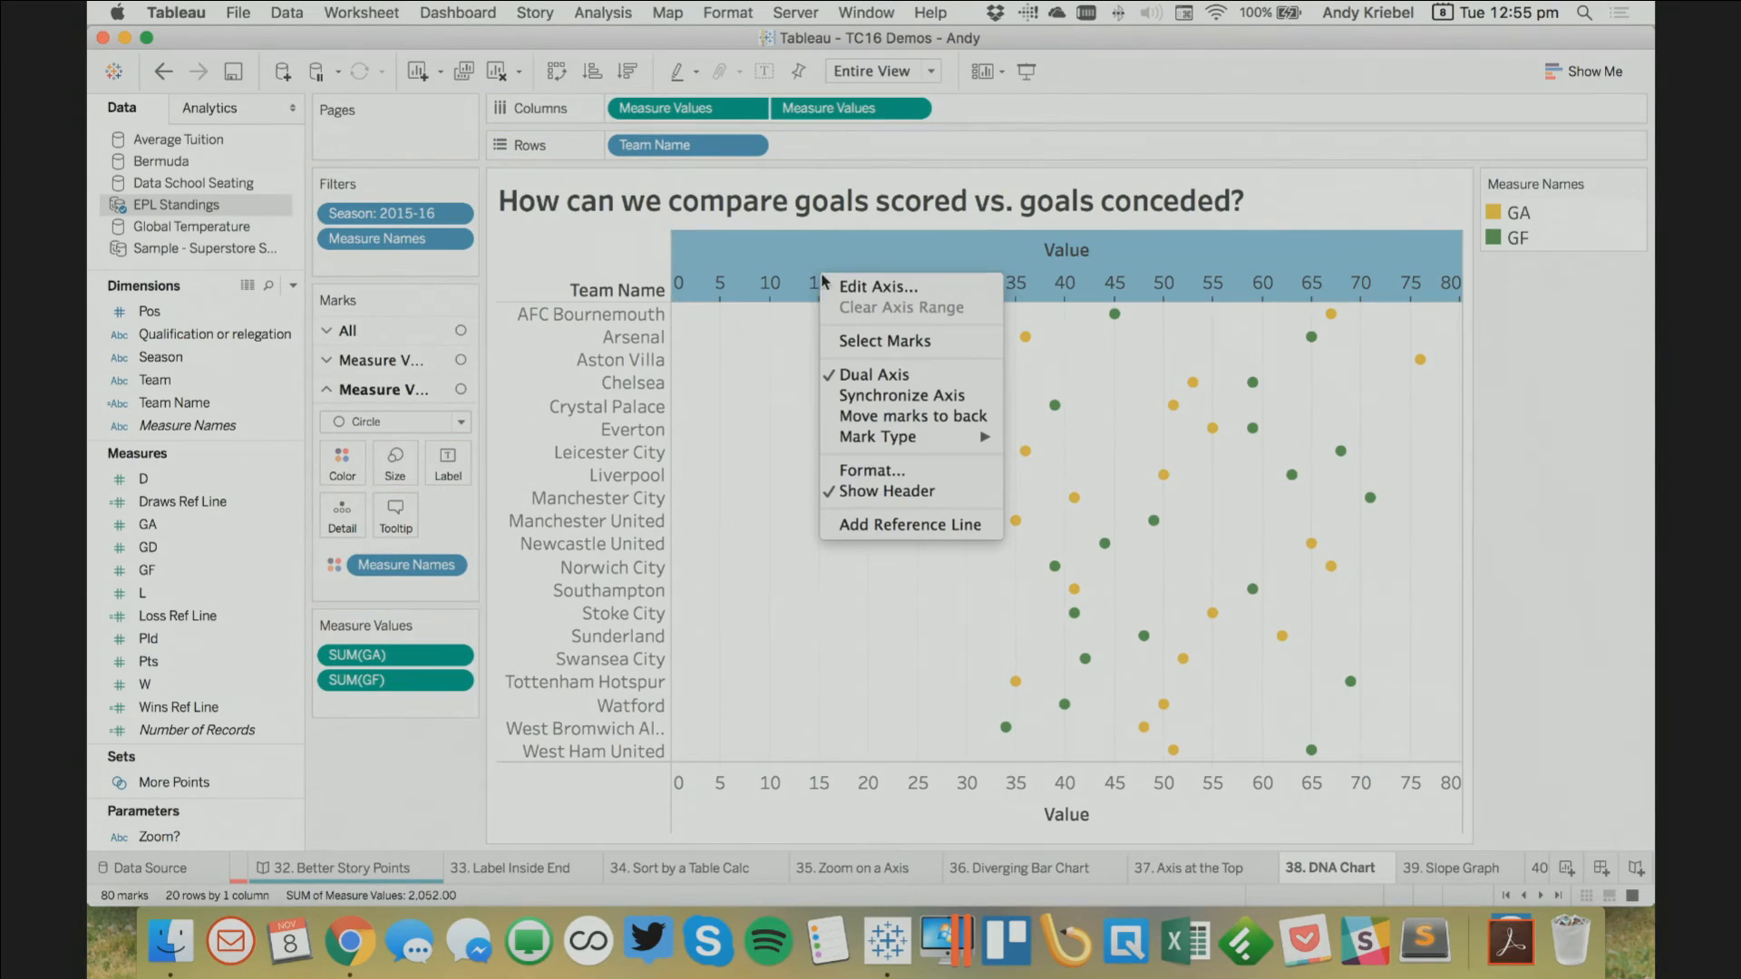
click(904, 397)
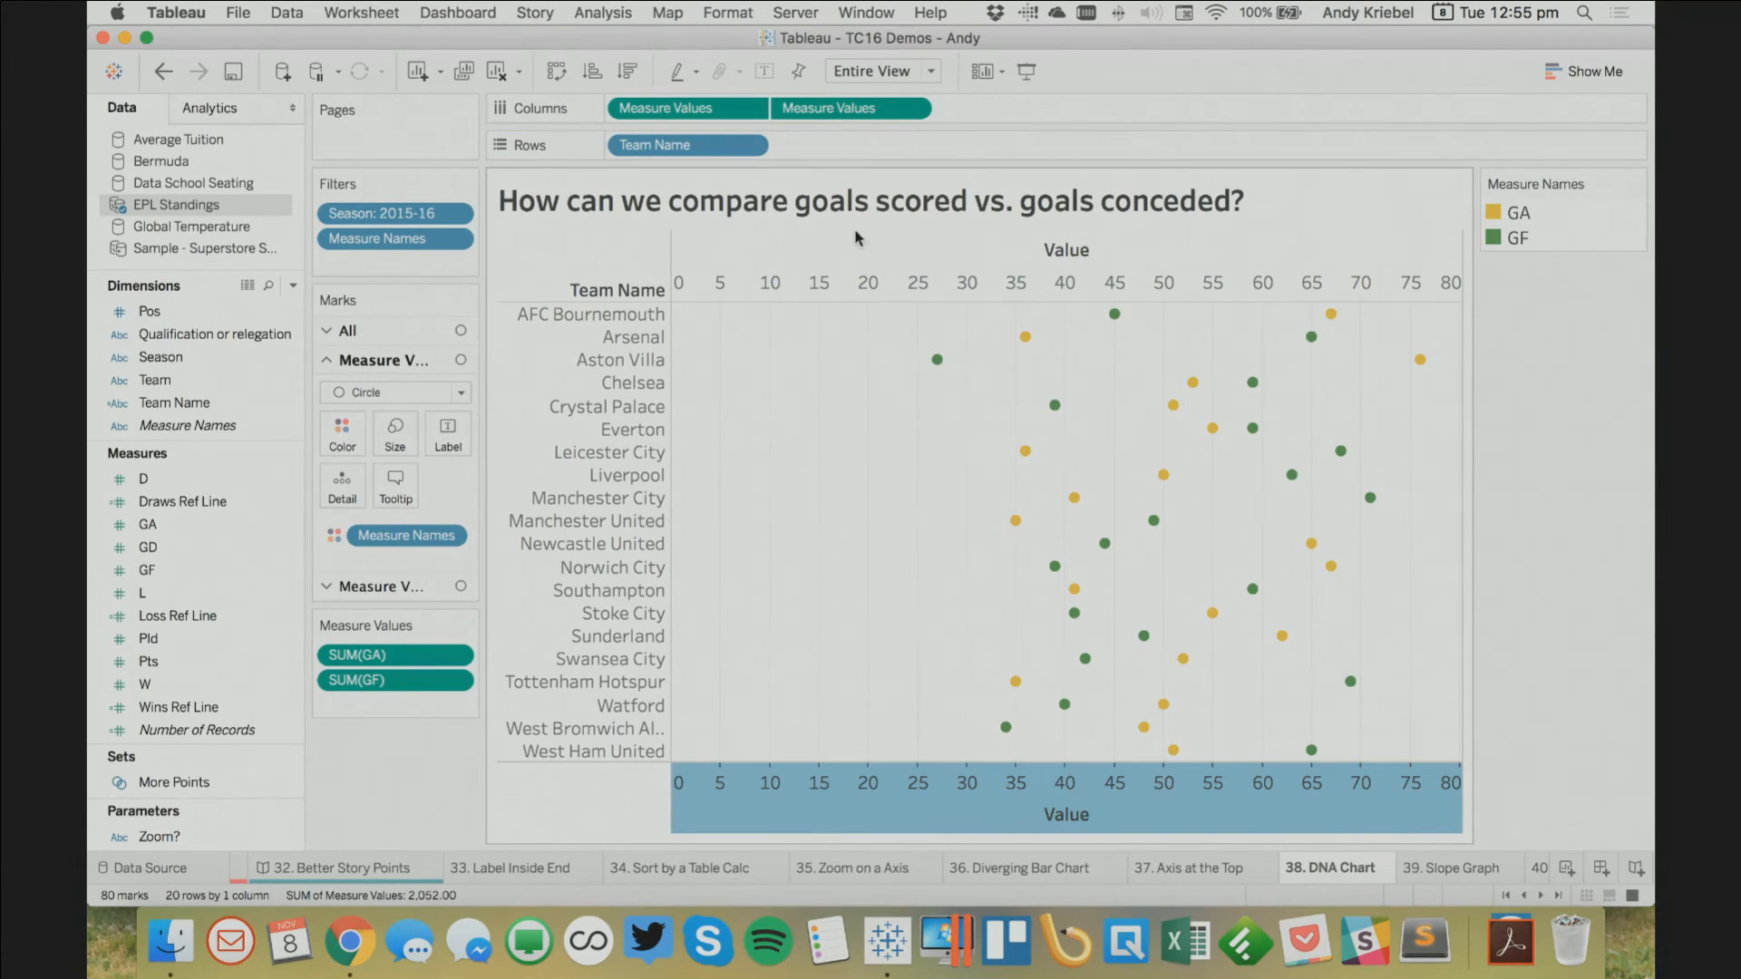
Change the second Measure Values marks to Line with Measure Names on Path, and move those marks to the back
click(819, 110)
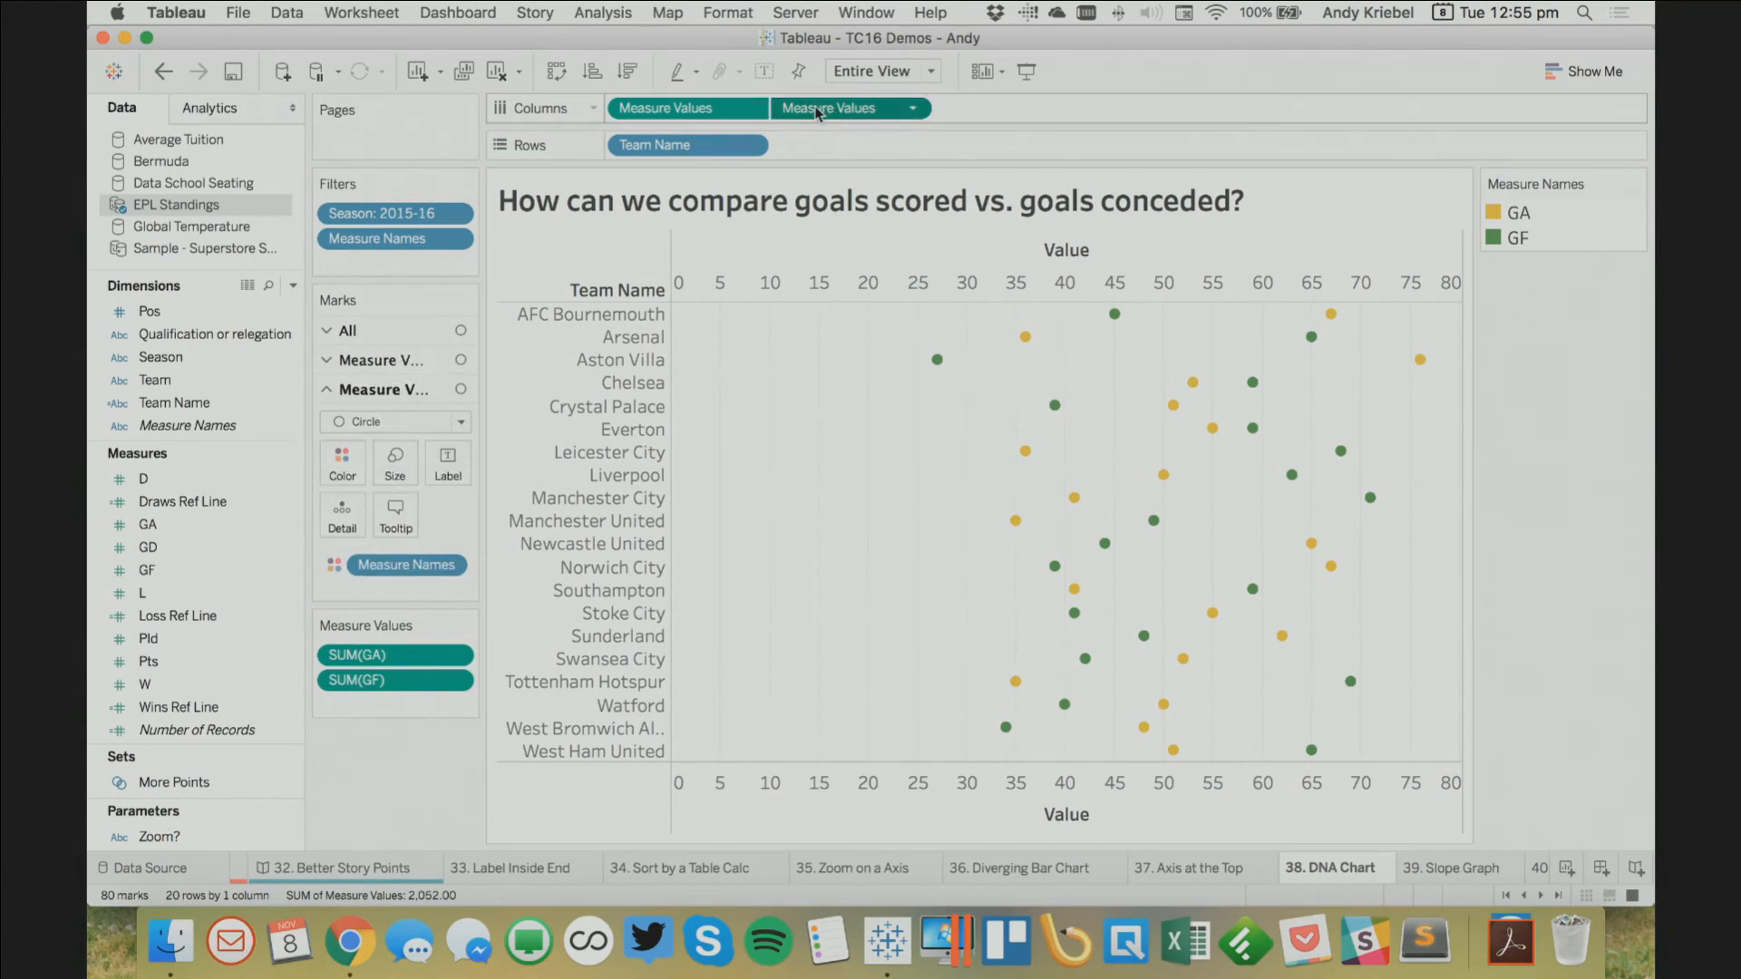
click(374, 421)
click(369, 489)
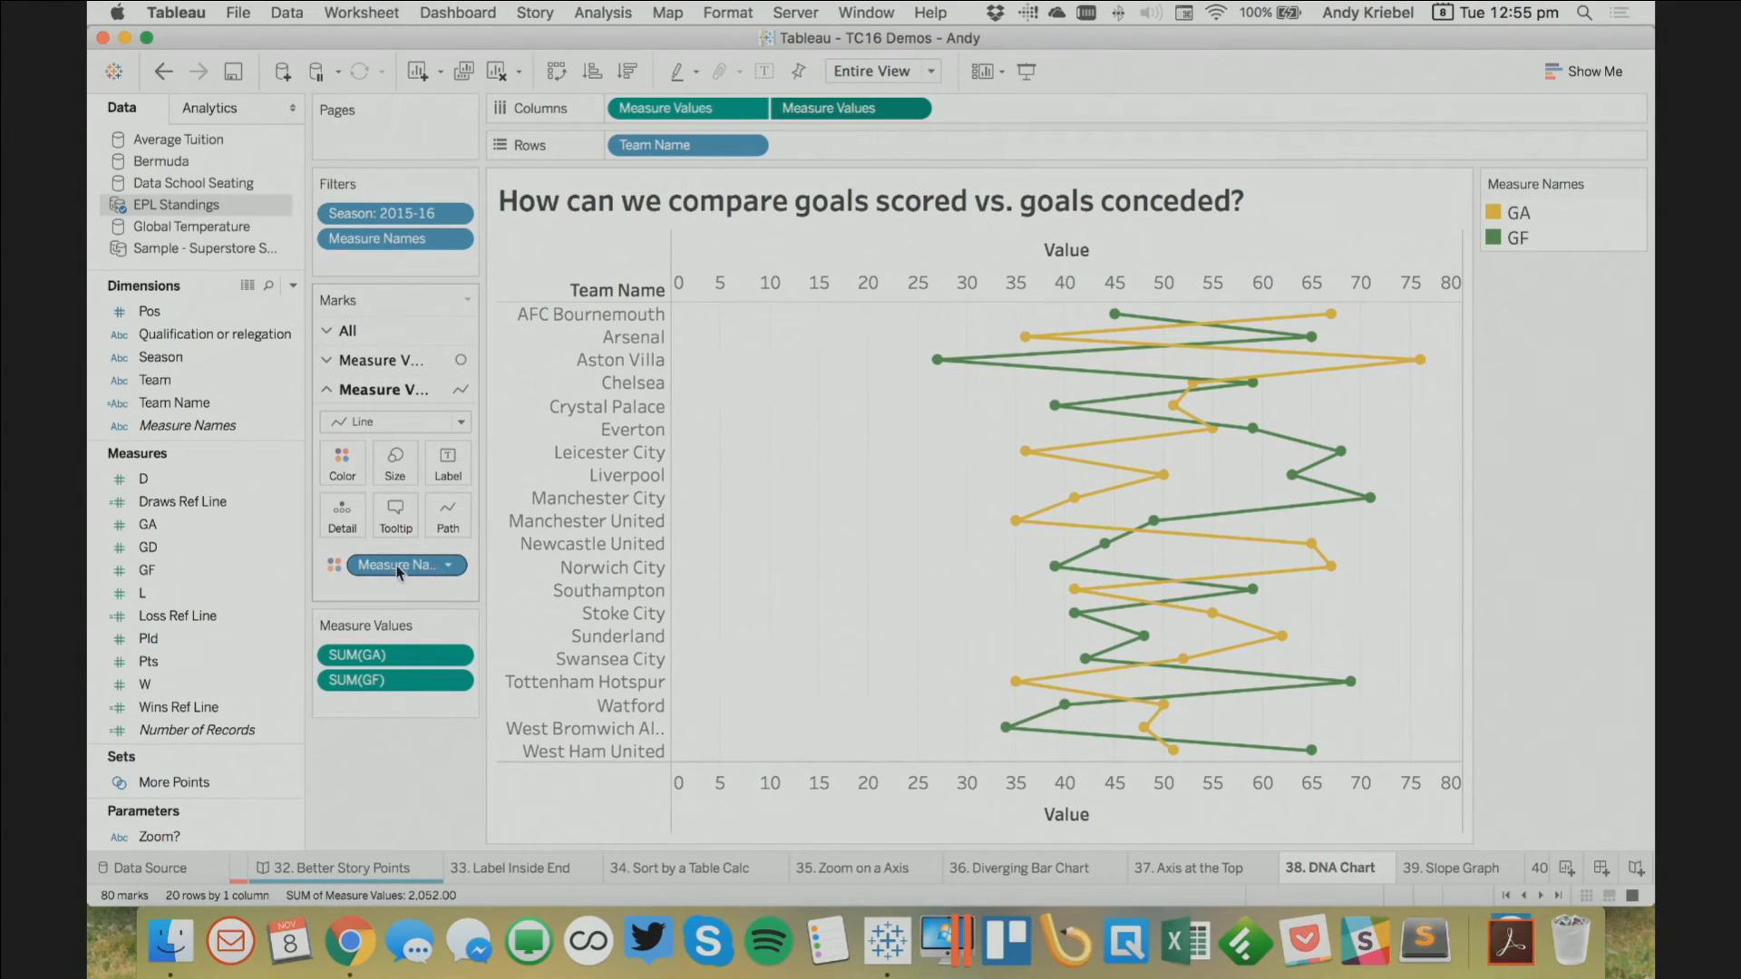
drag(388, 569, 448, 514)
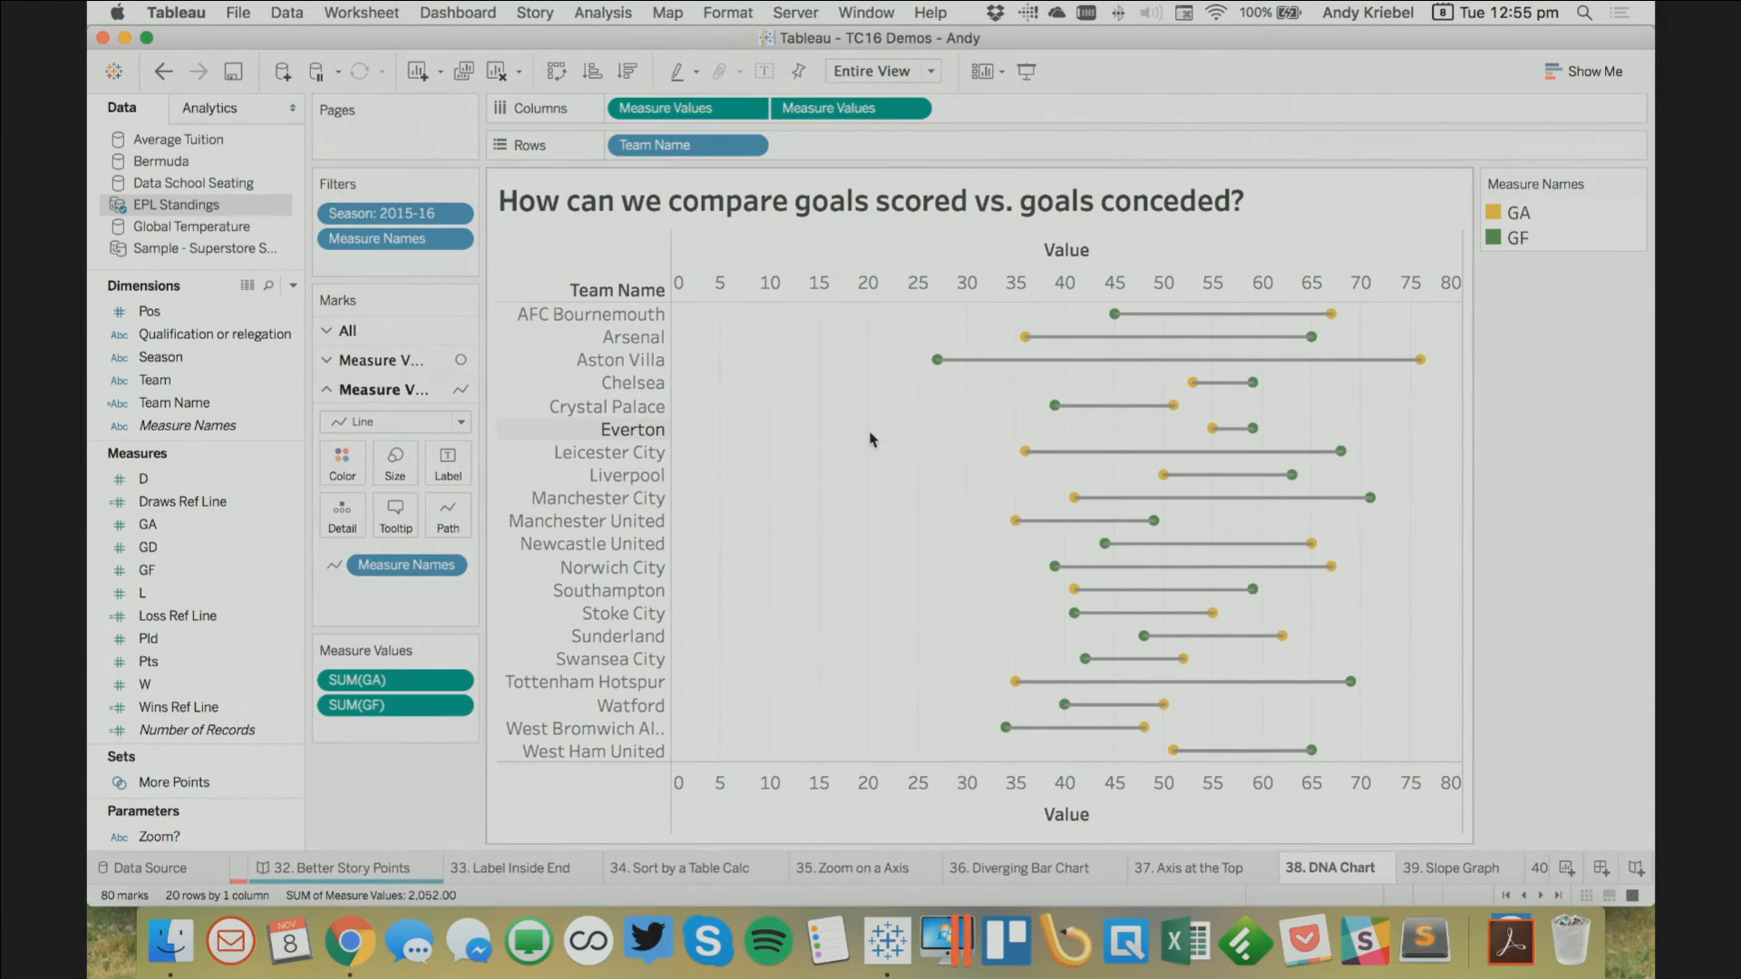
right_click(854, 282)
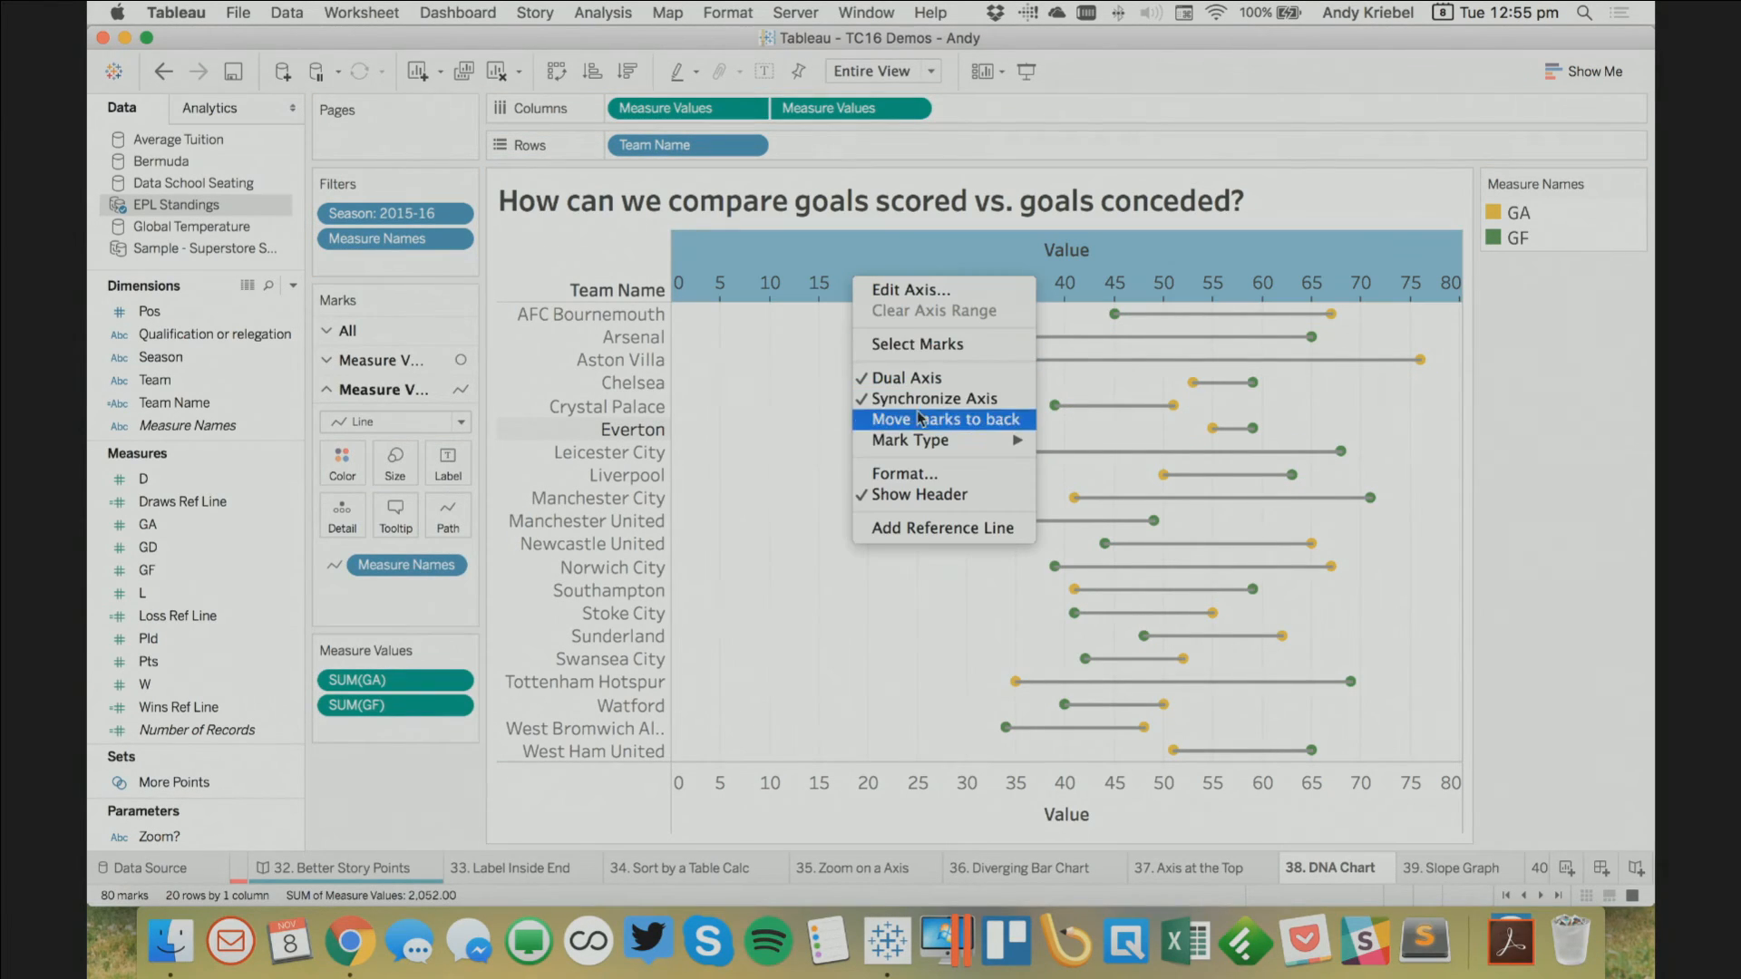
key(Return)
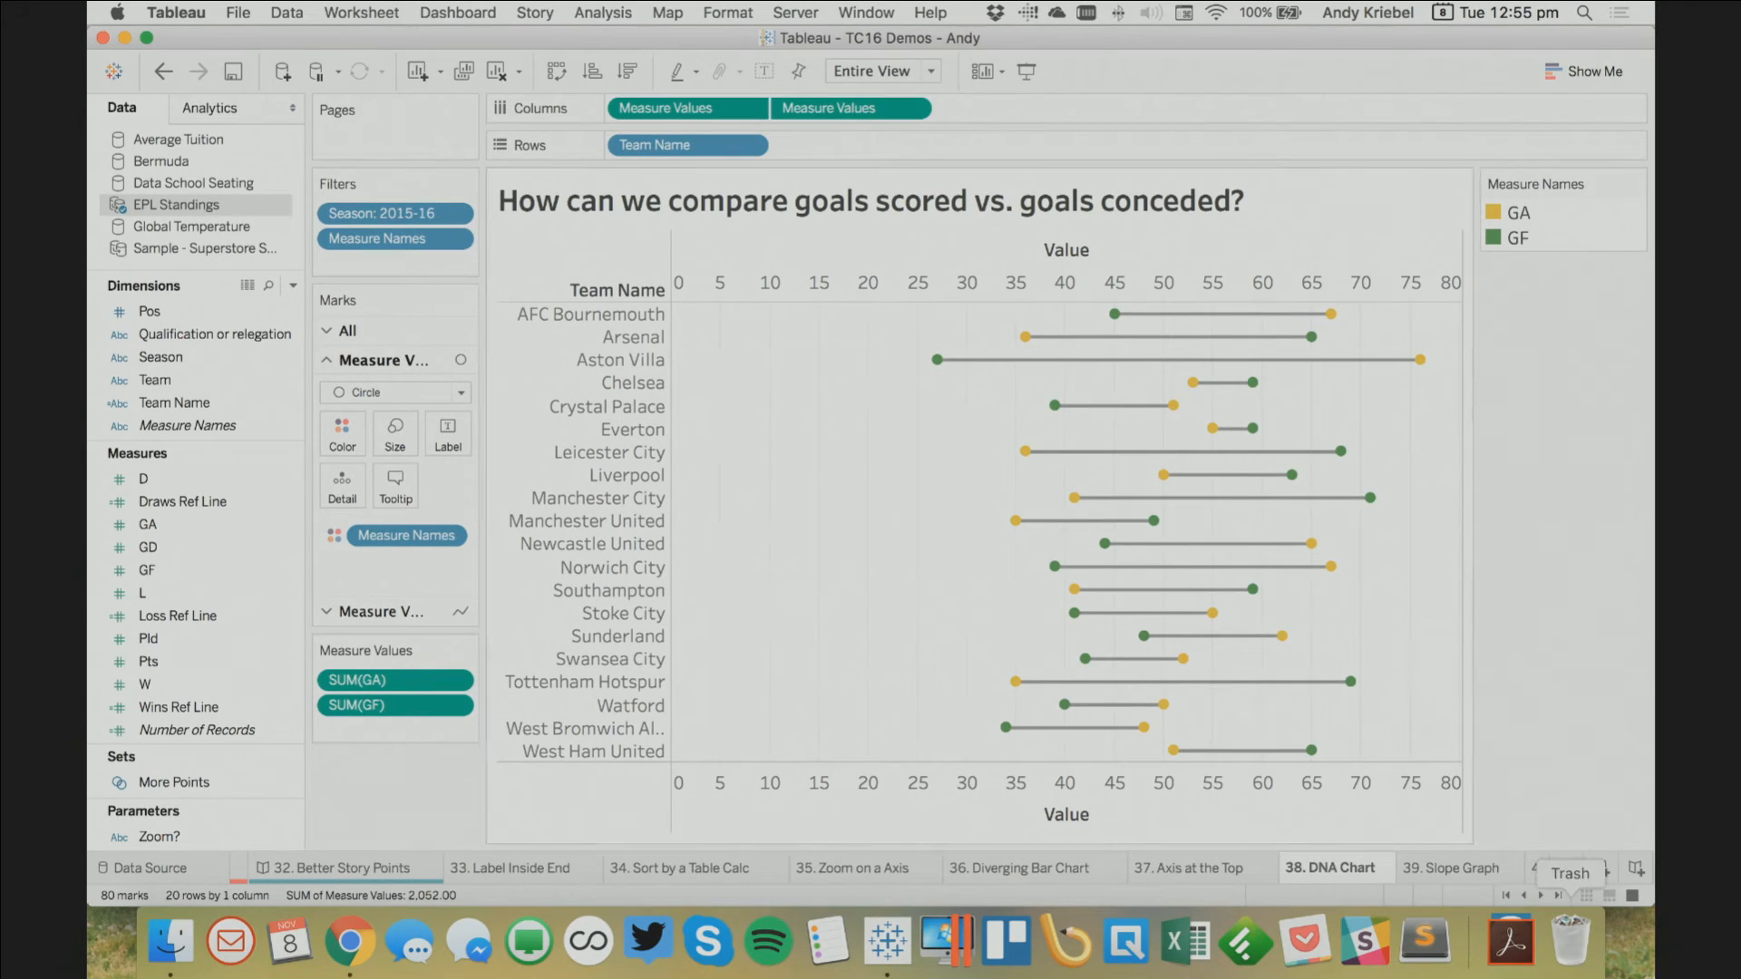
On the 39. Slope Graph sheet, put Season on Columns and Pts on Rows, and add Team Name to Detail
click(1449, 868)
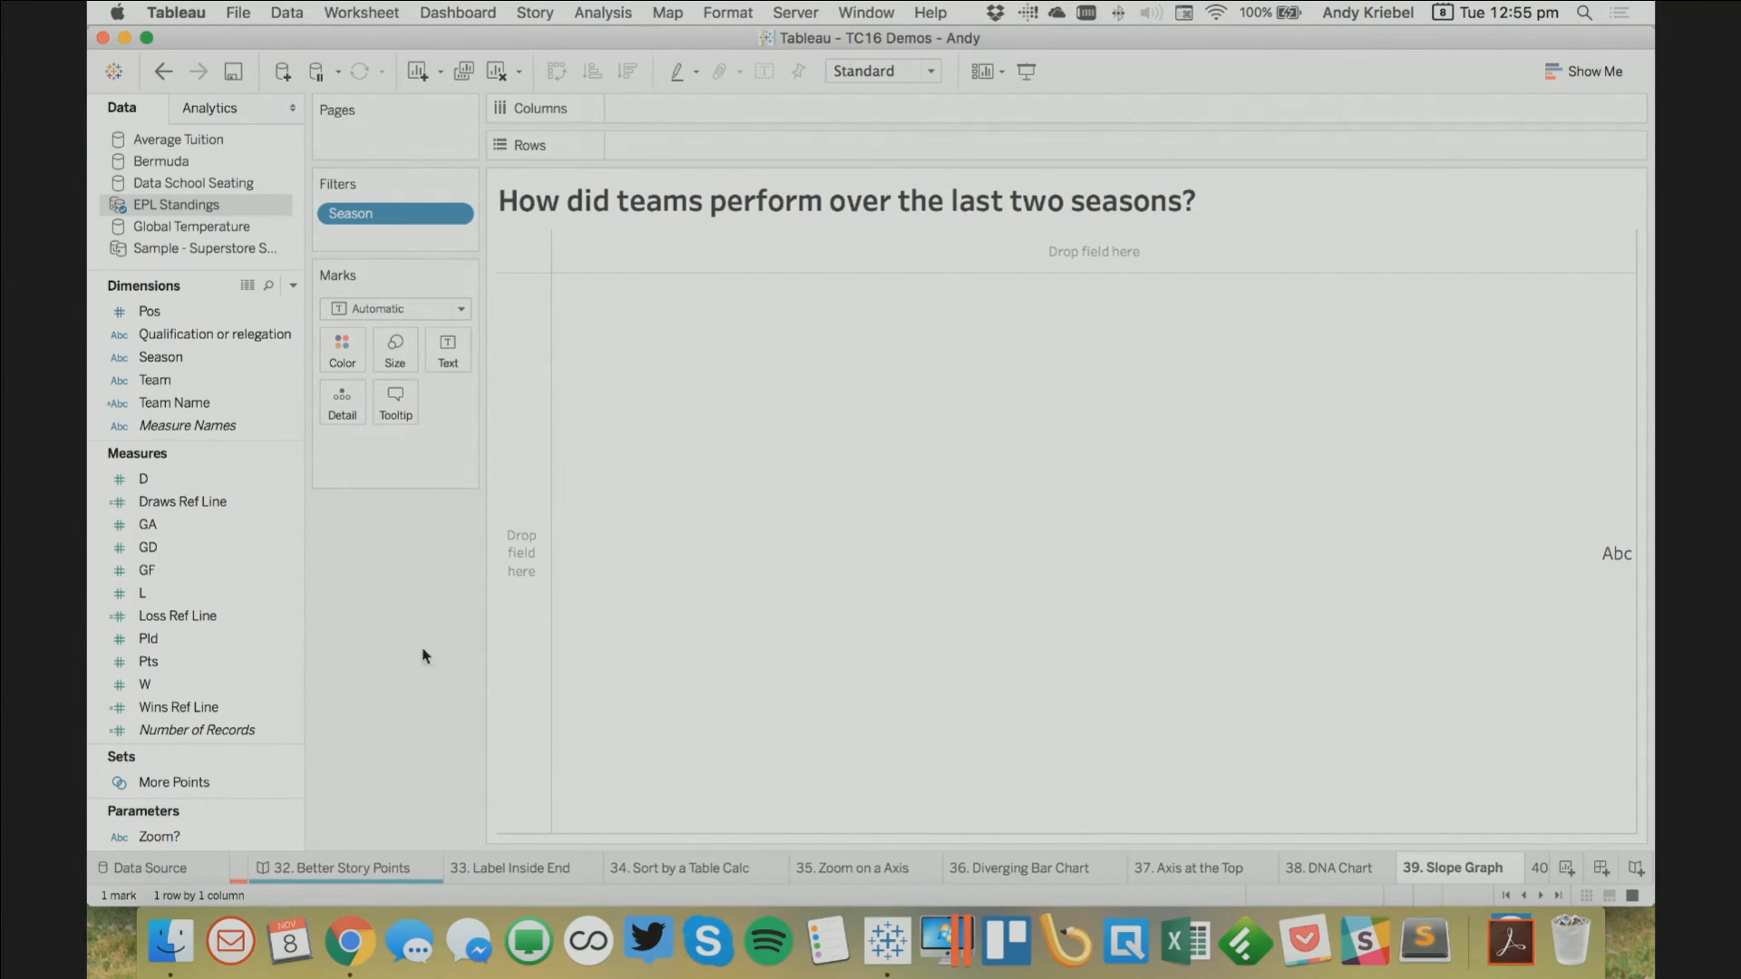
click(268, 569)
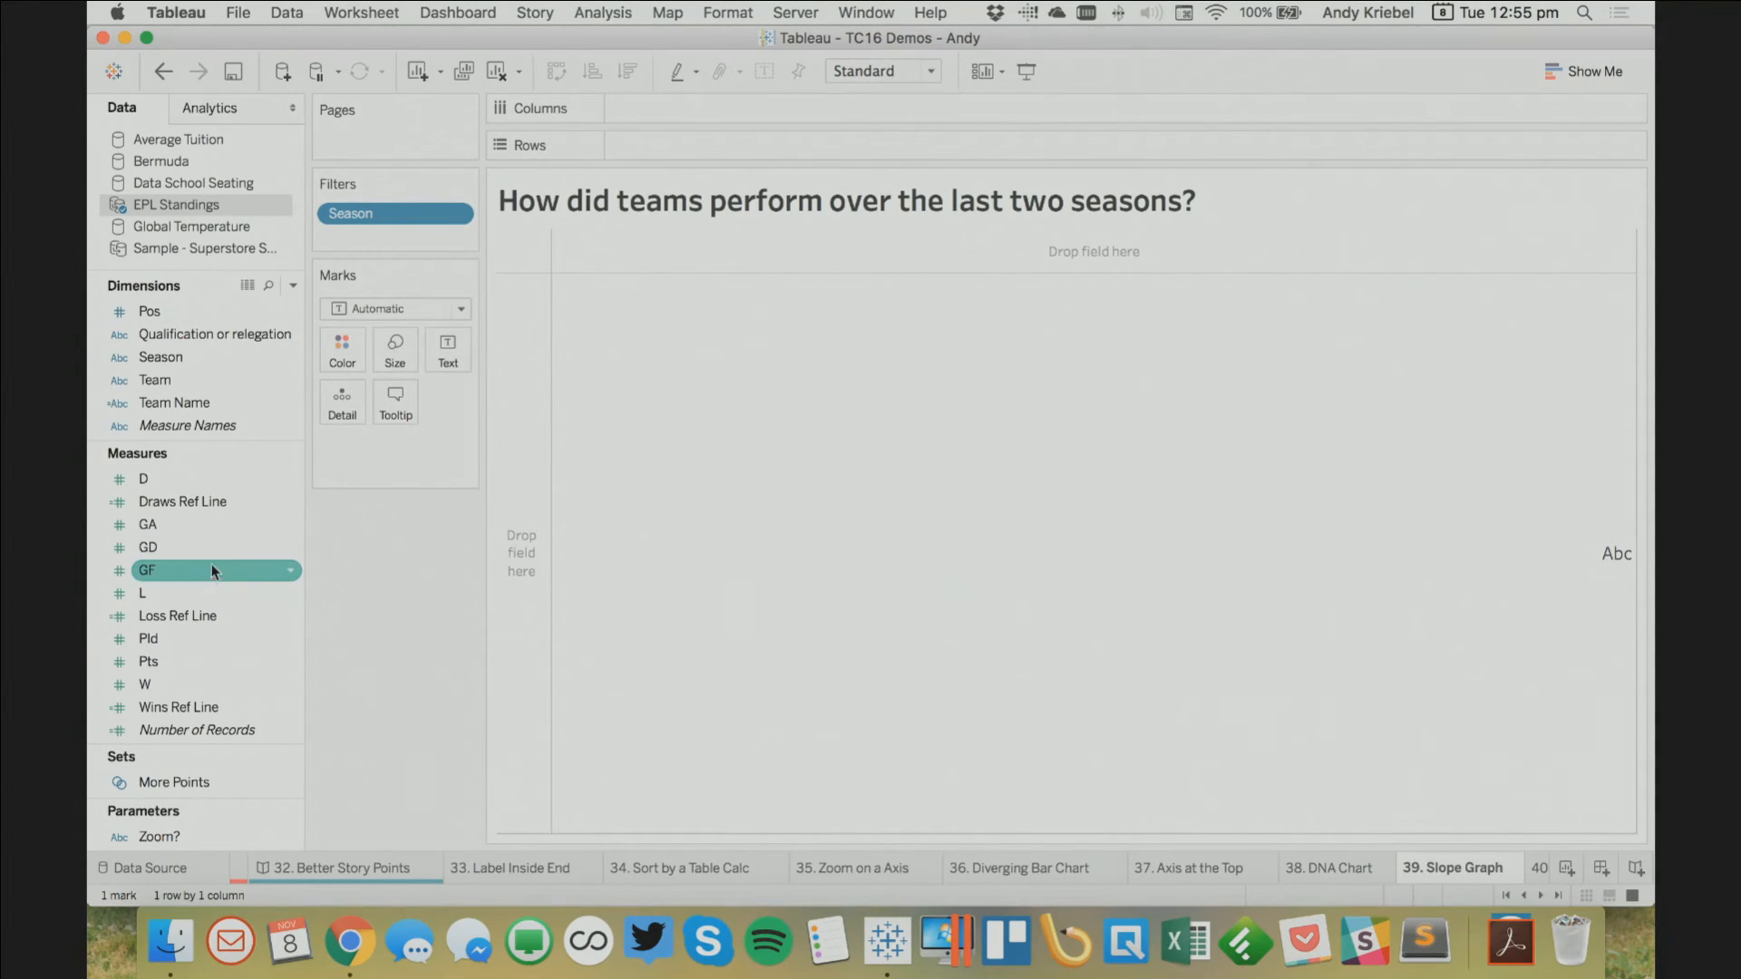
click(213, 335)
click(226, 382)
mouse_move(187, 358)
mouse_down()
mouse_move(307, 269)
mouse_move(198, 397)
mouse_move(201, 383)
mouse_up()
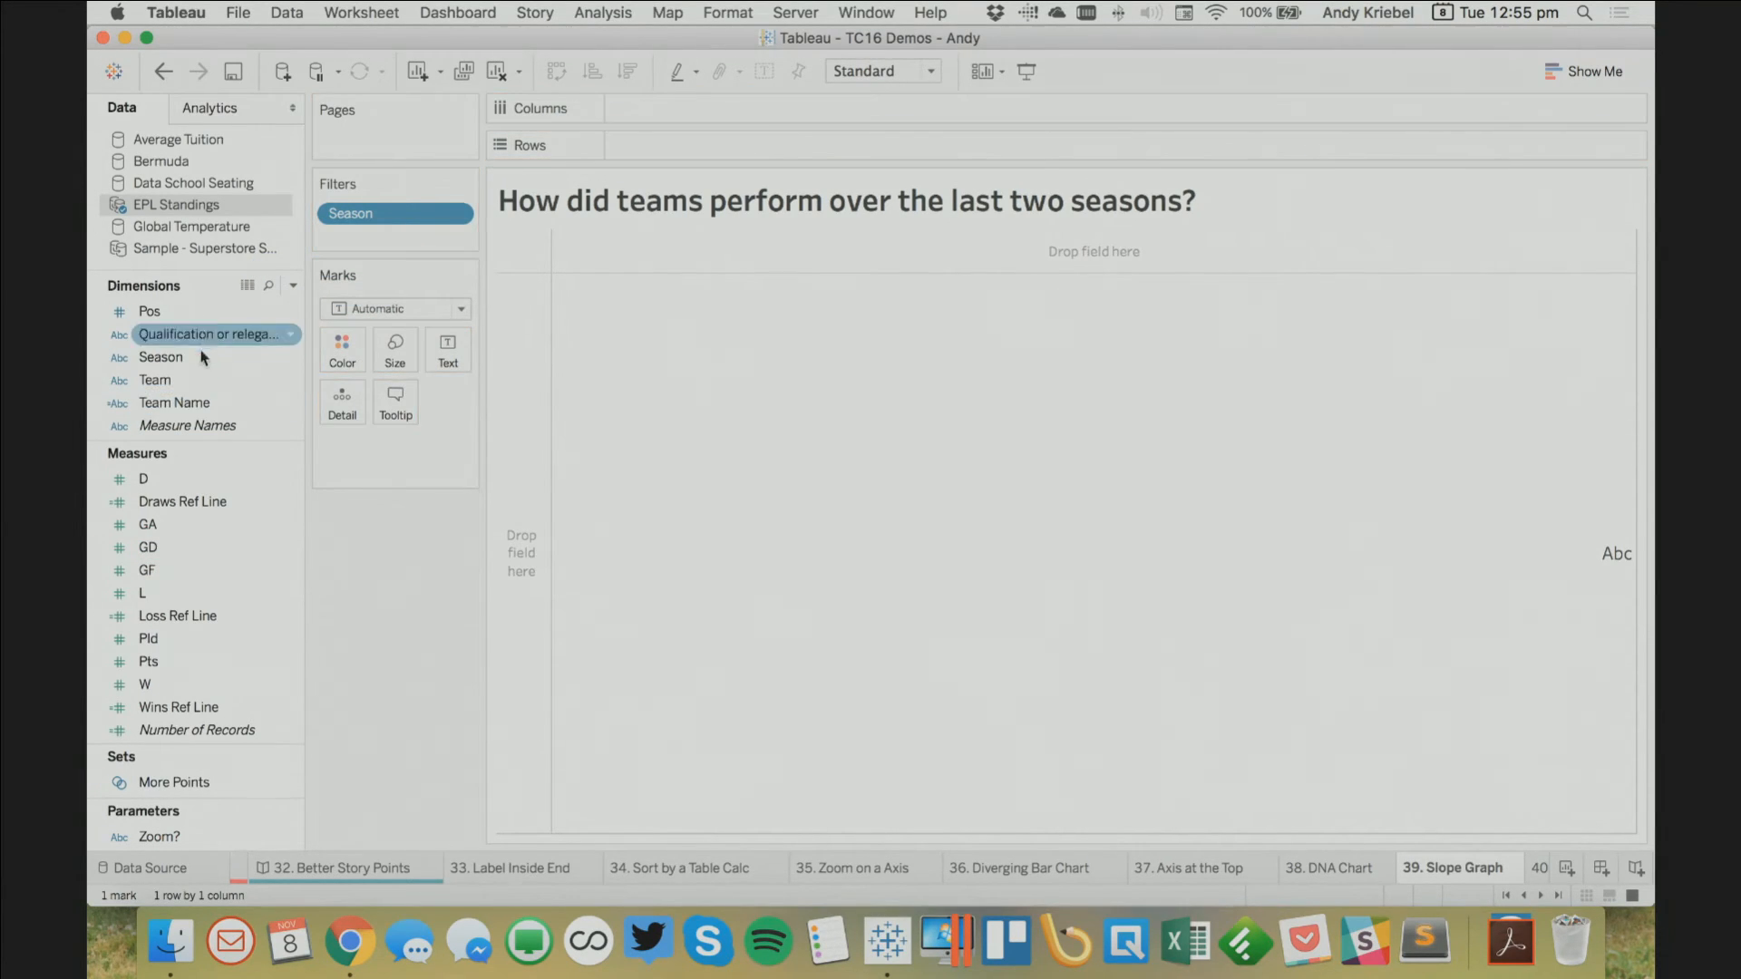
drag(163, 357, 708, 116)
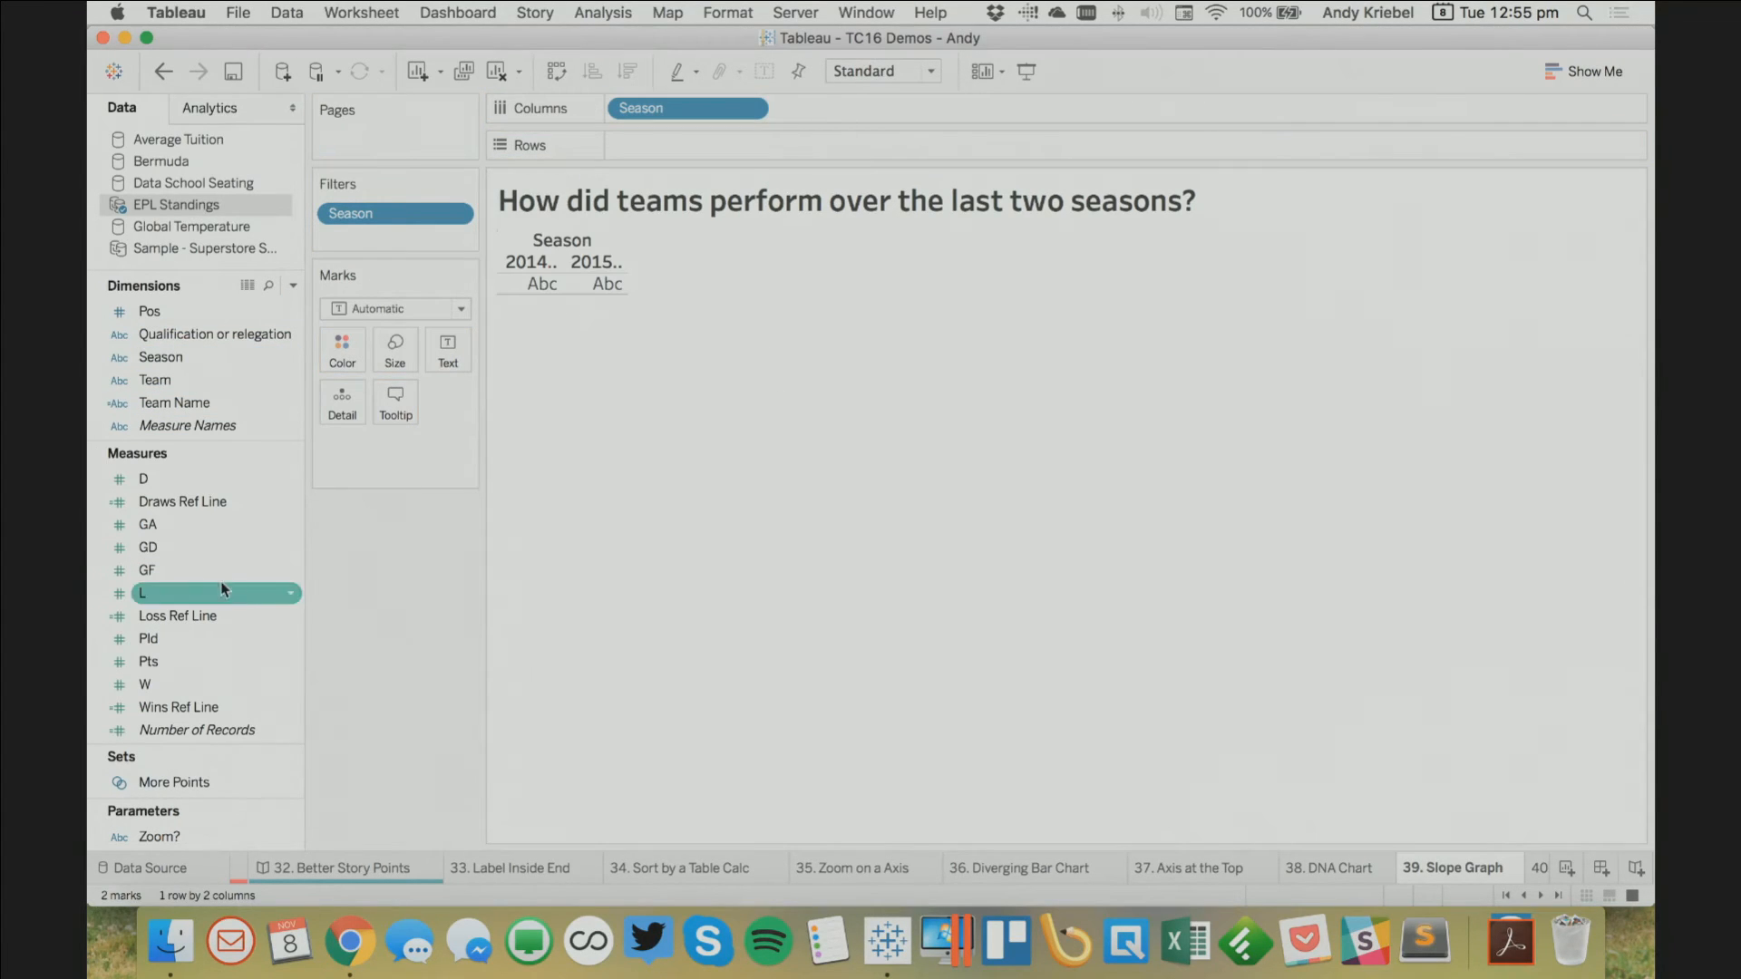
drag(192, 660, 692, 145)
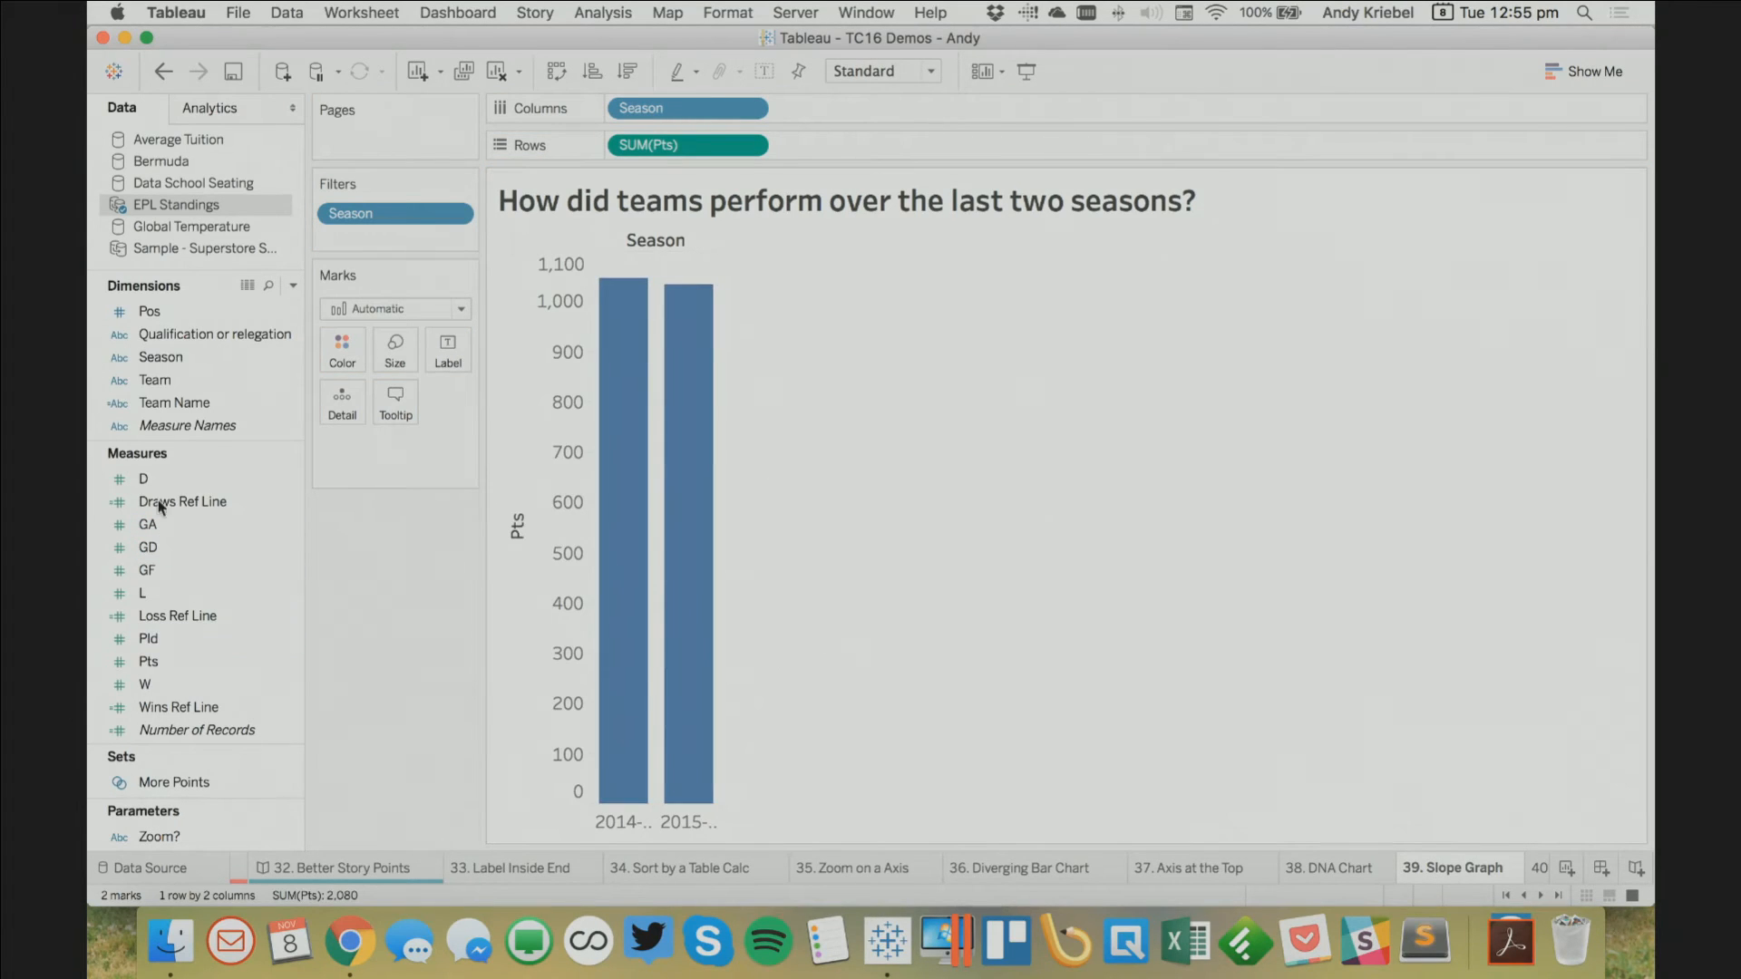
drag(170, 402, 342, 399)
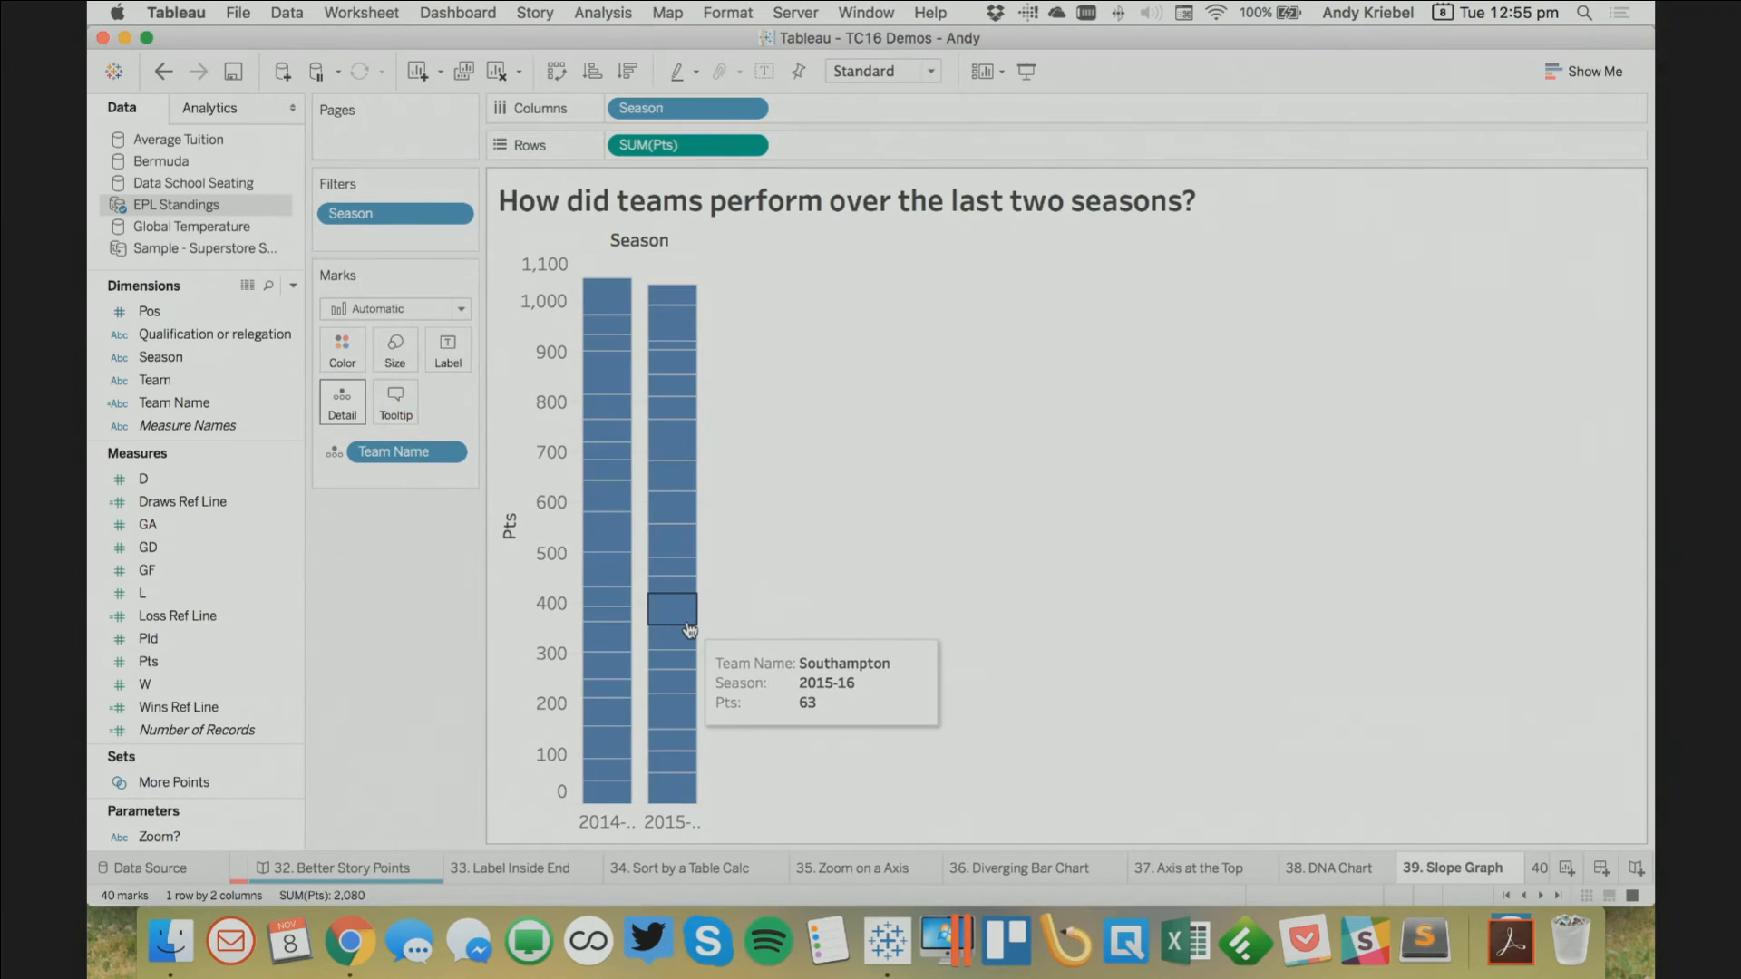
Change the slope graph's mark type to Line and widen the chart so the two seasons are spread apart
click(385, 309)
click(384, 376)
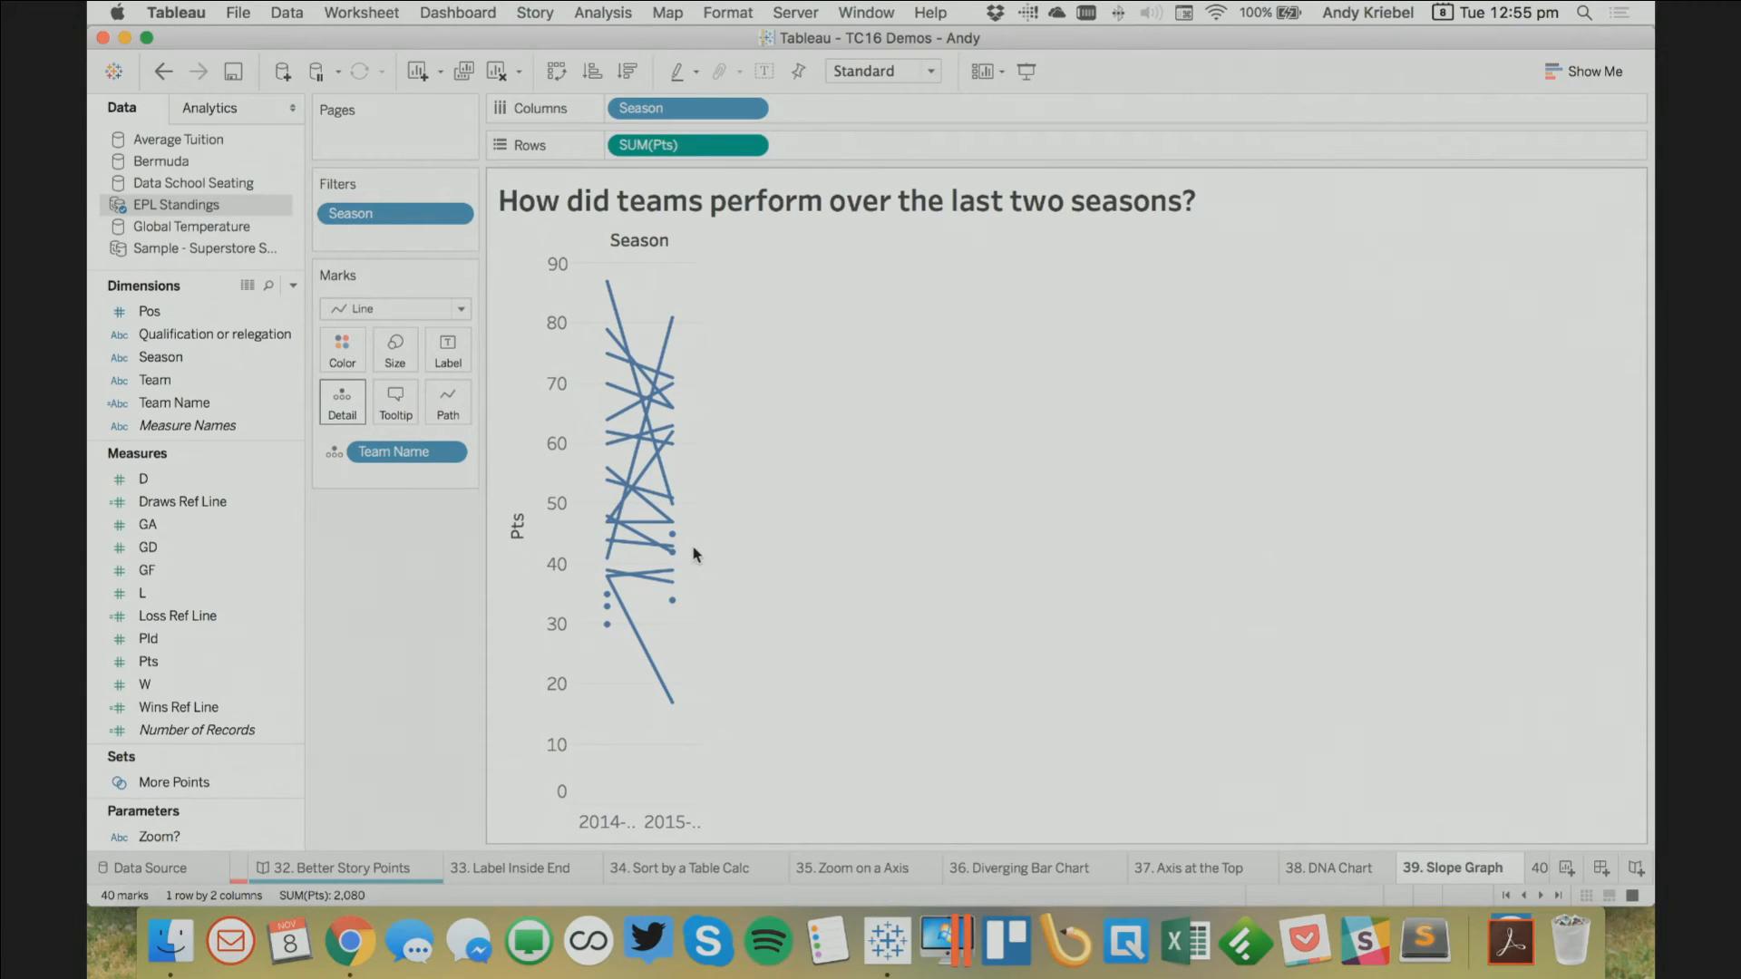
key(super+Right)
key(super+Right)
key(super+Right)
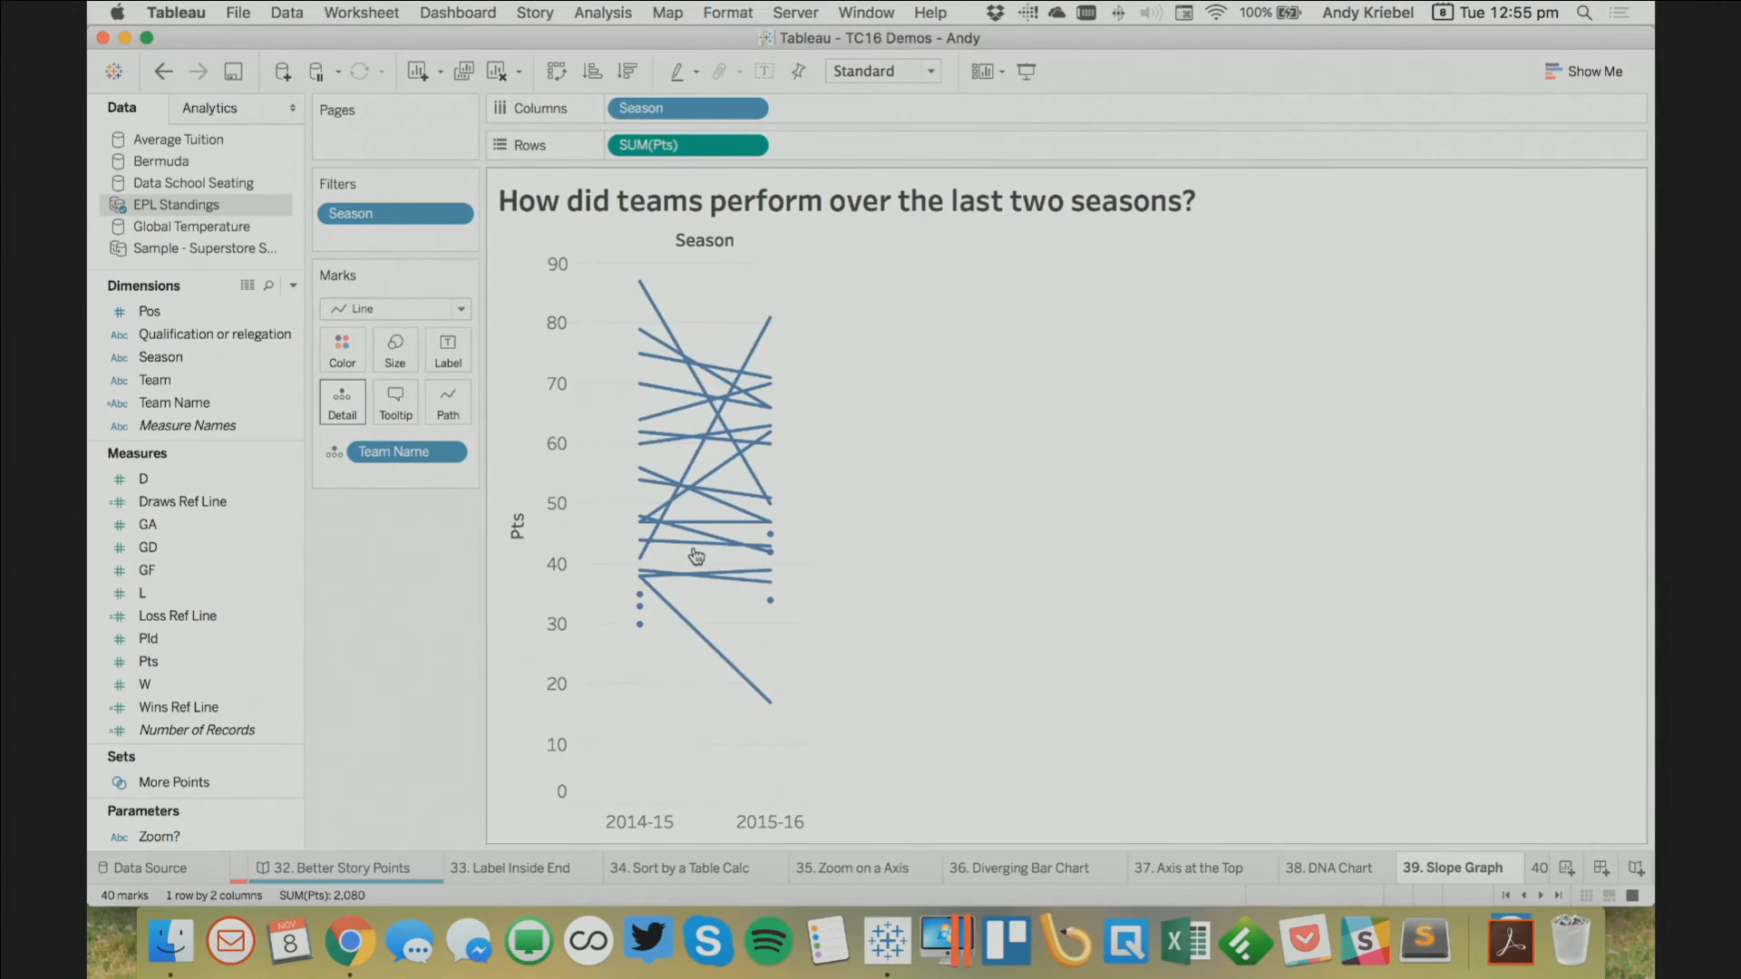
key(super+Right)
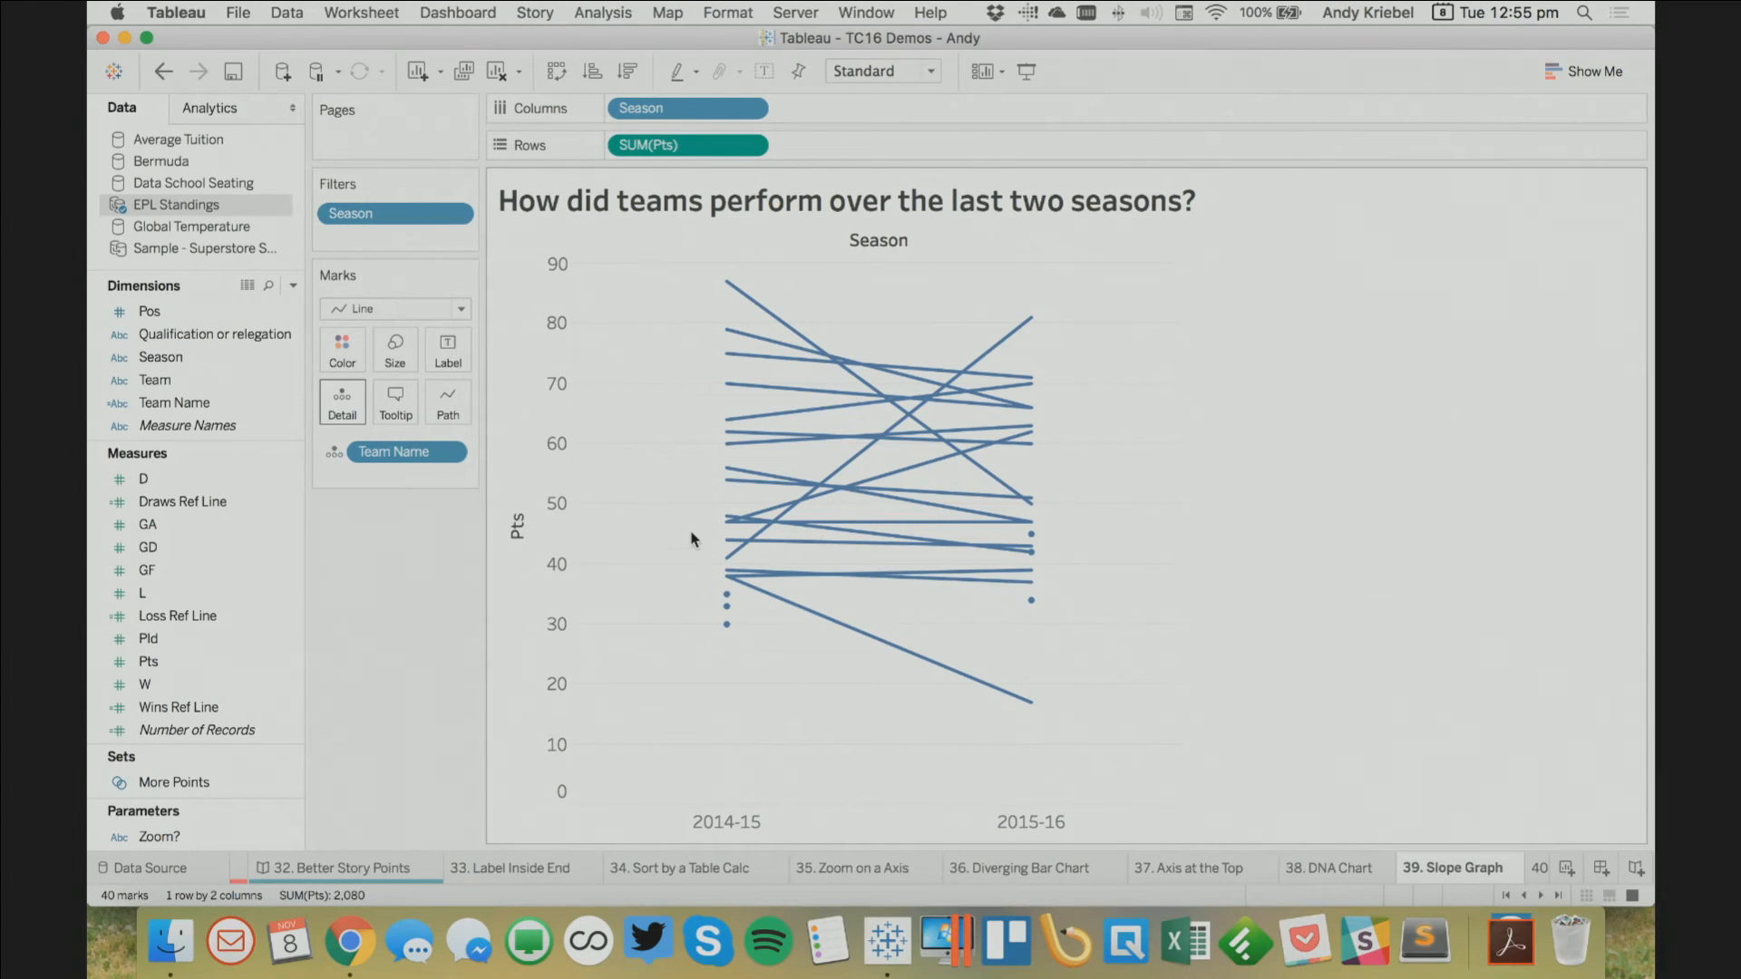
Show markers on all data points of the slope graph's lines
click(345, 350)
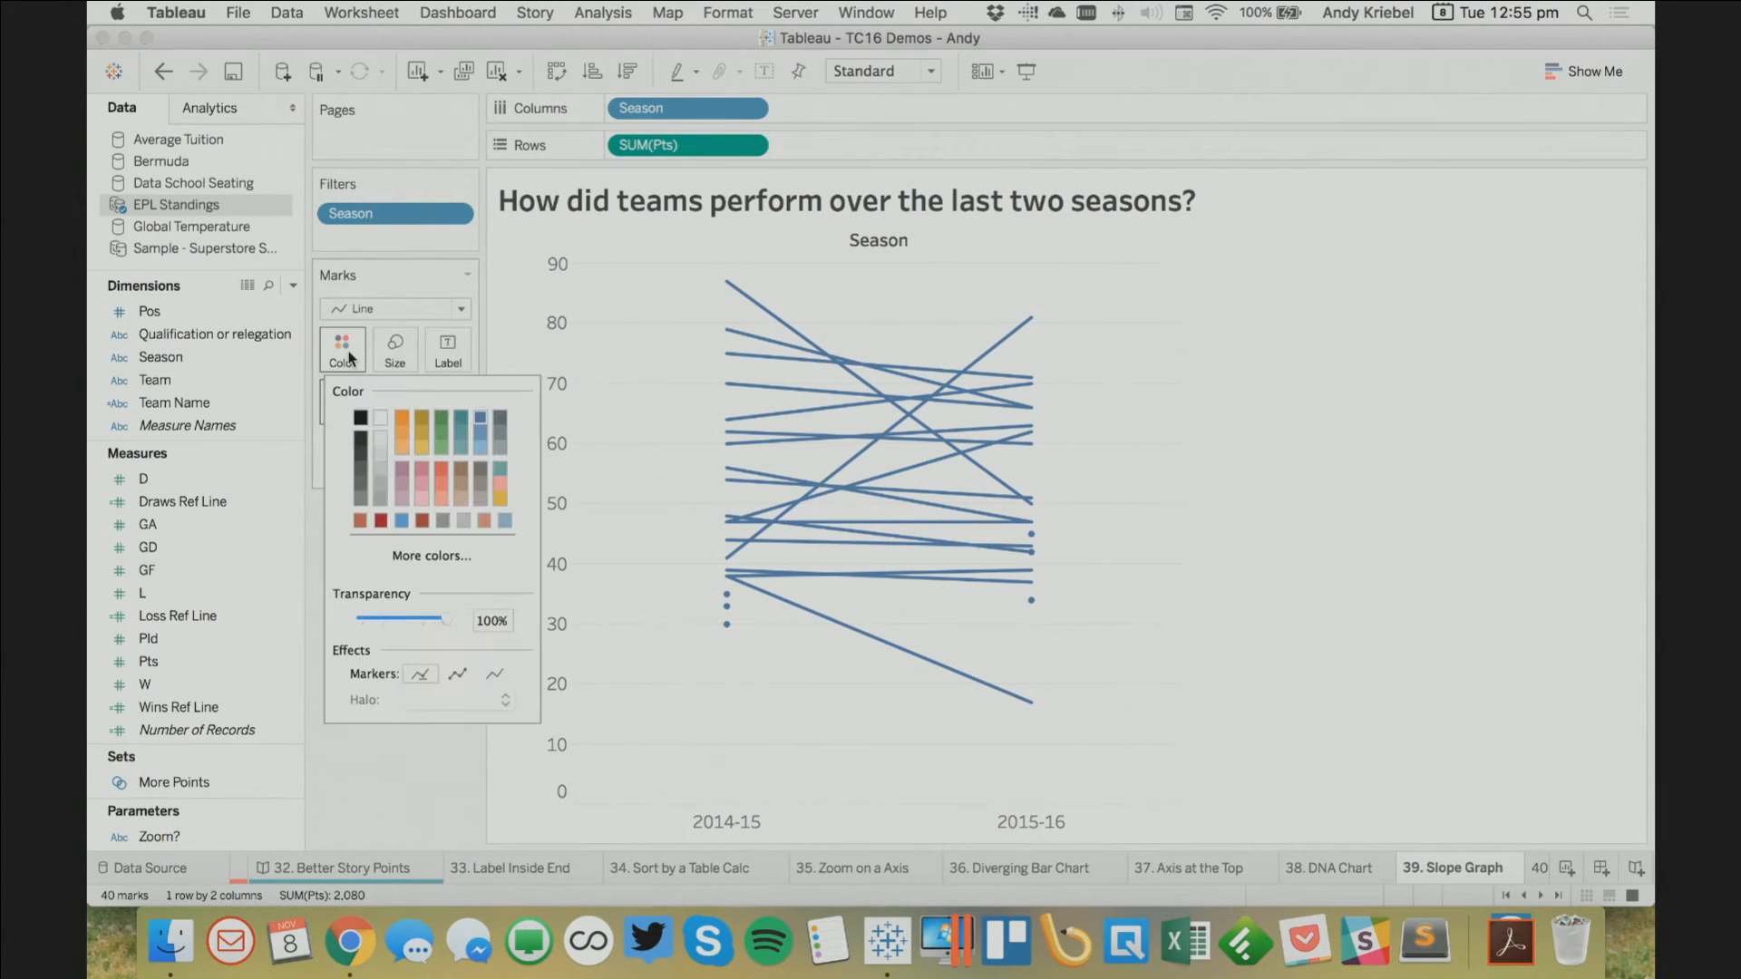
click(458, 676)
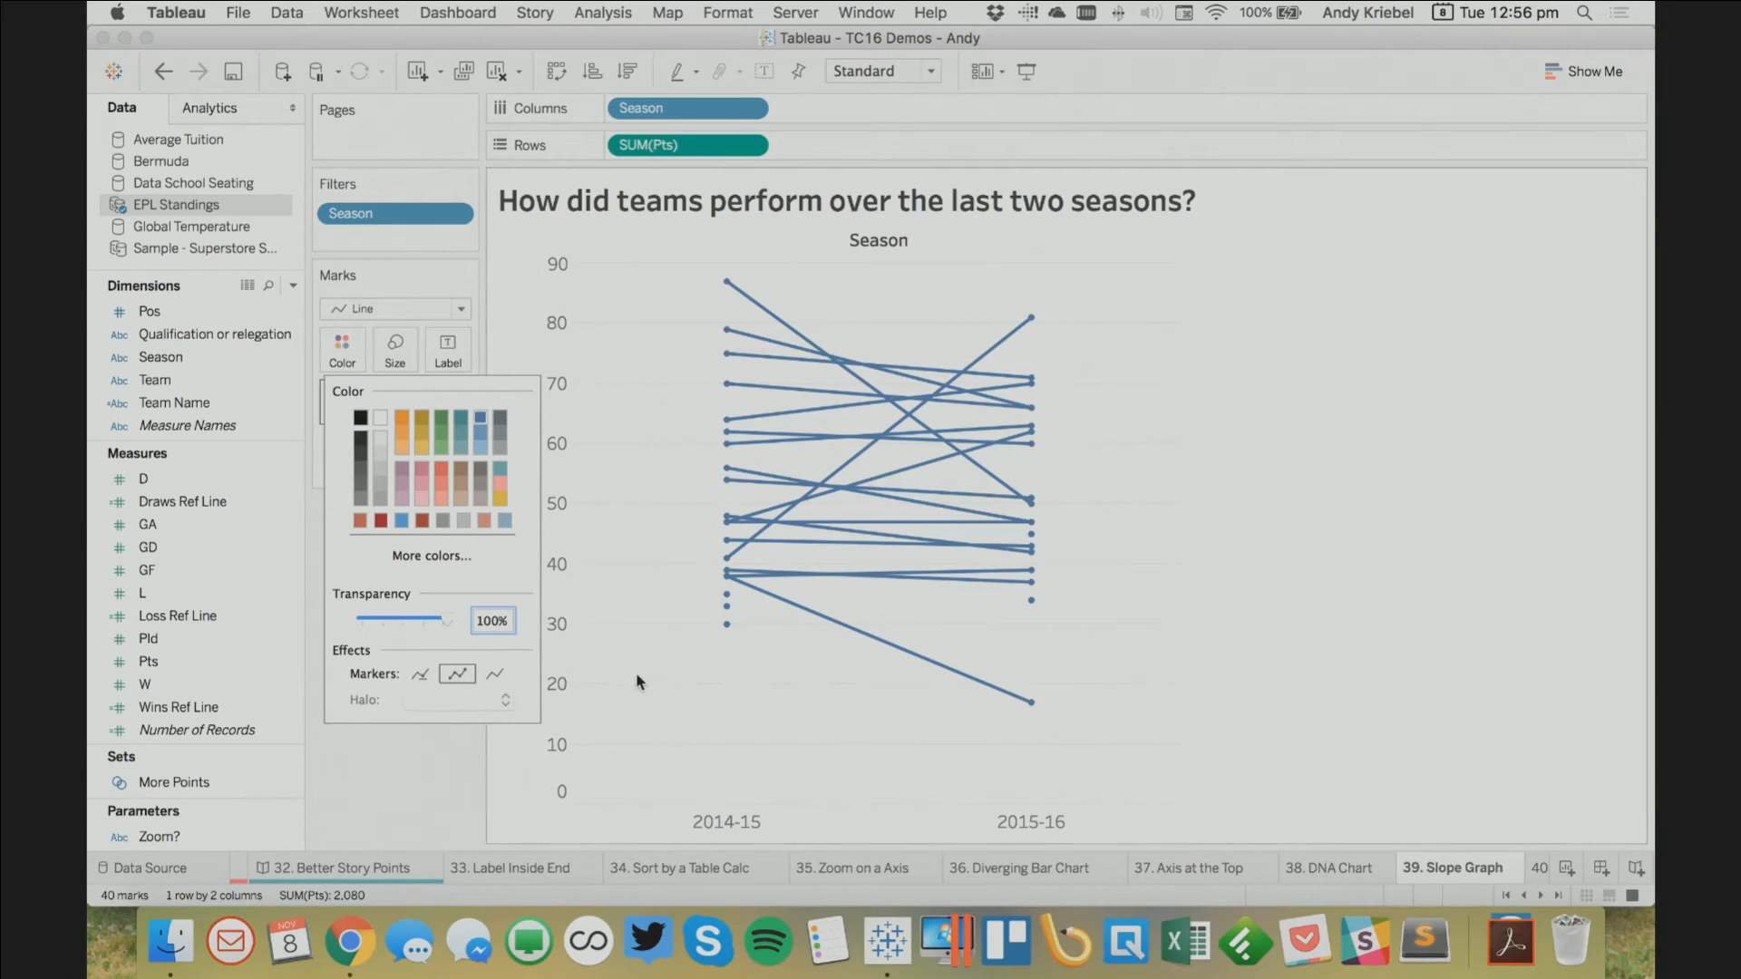
Color the slope graph's lines by the More Points set
click(650, 687)
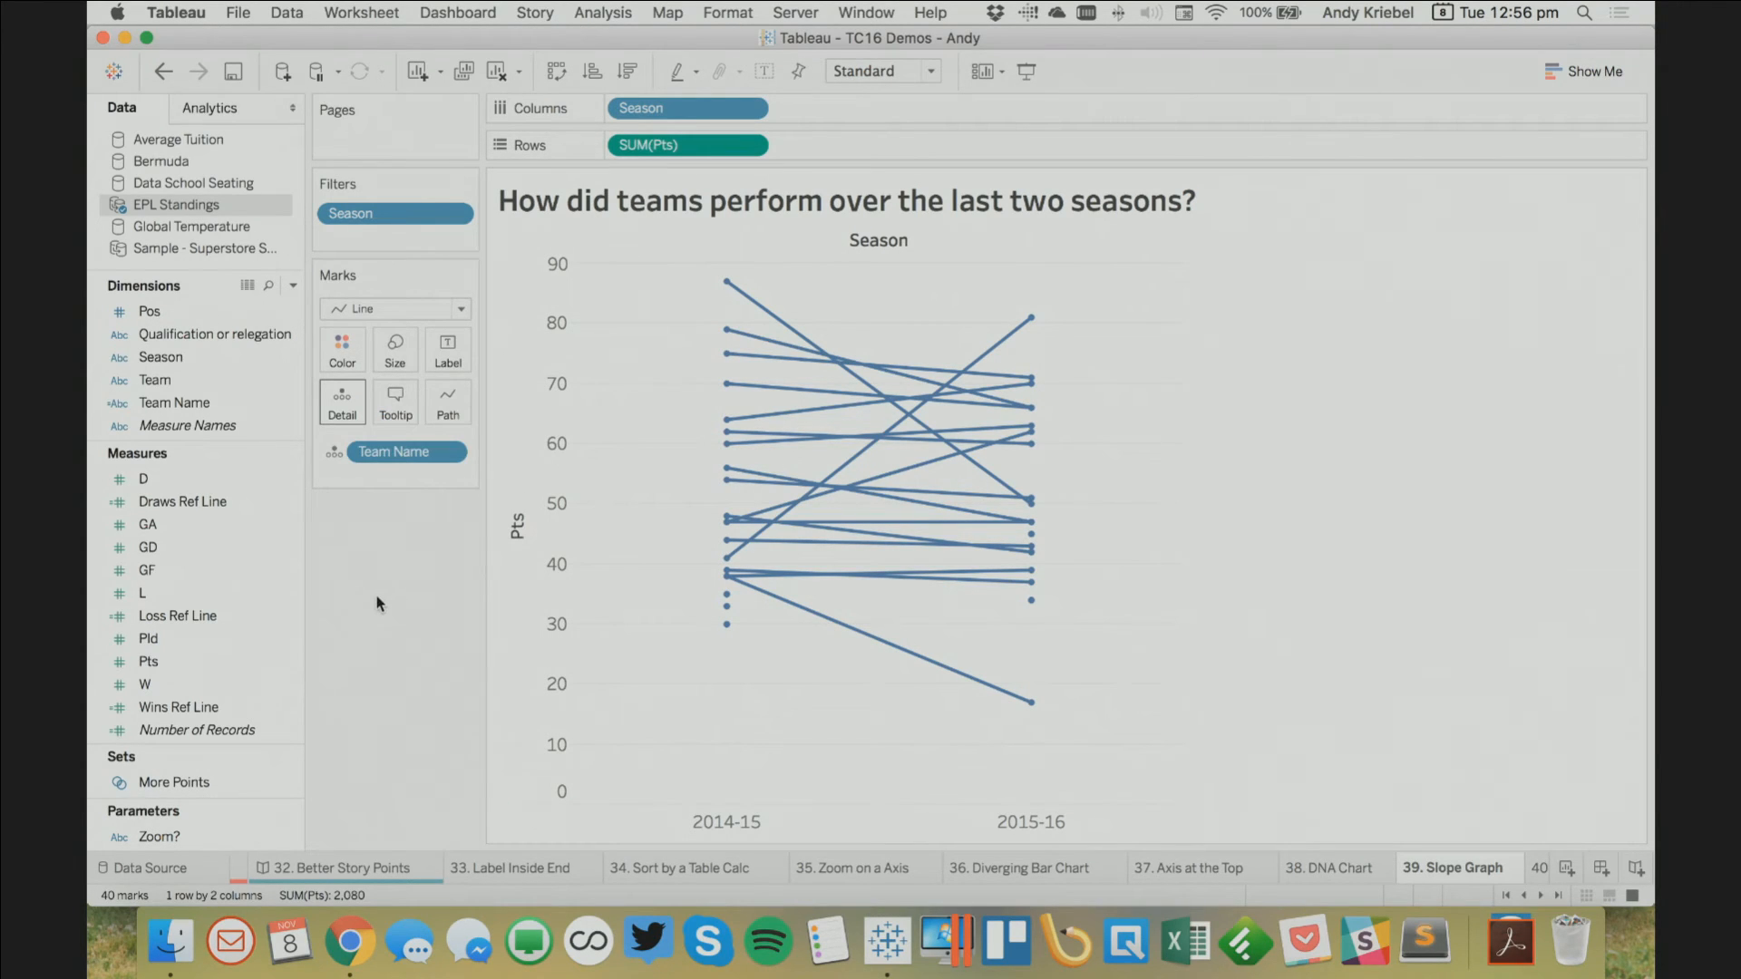
click(1538, 894)
click(1538, 894)
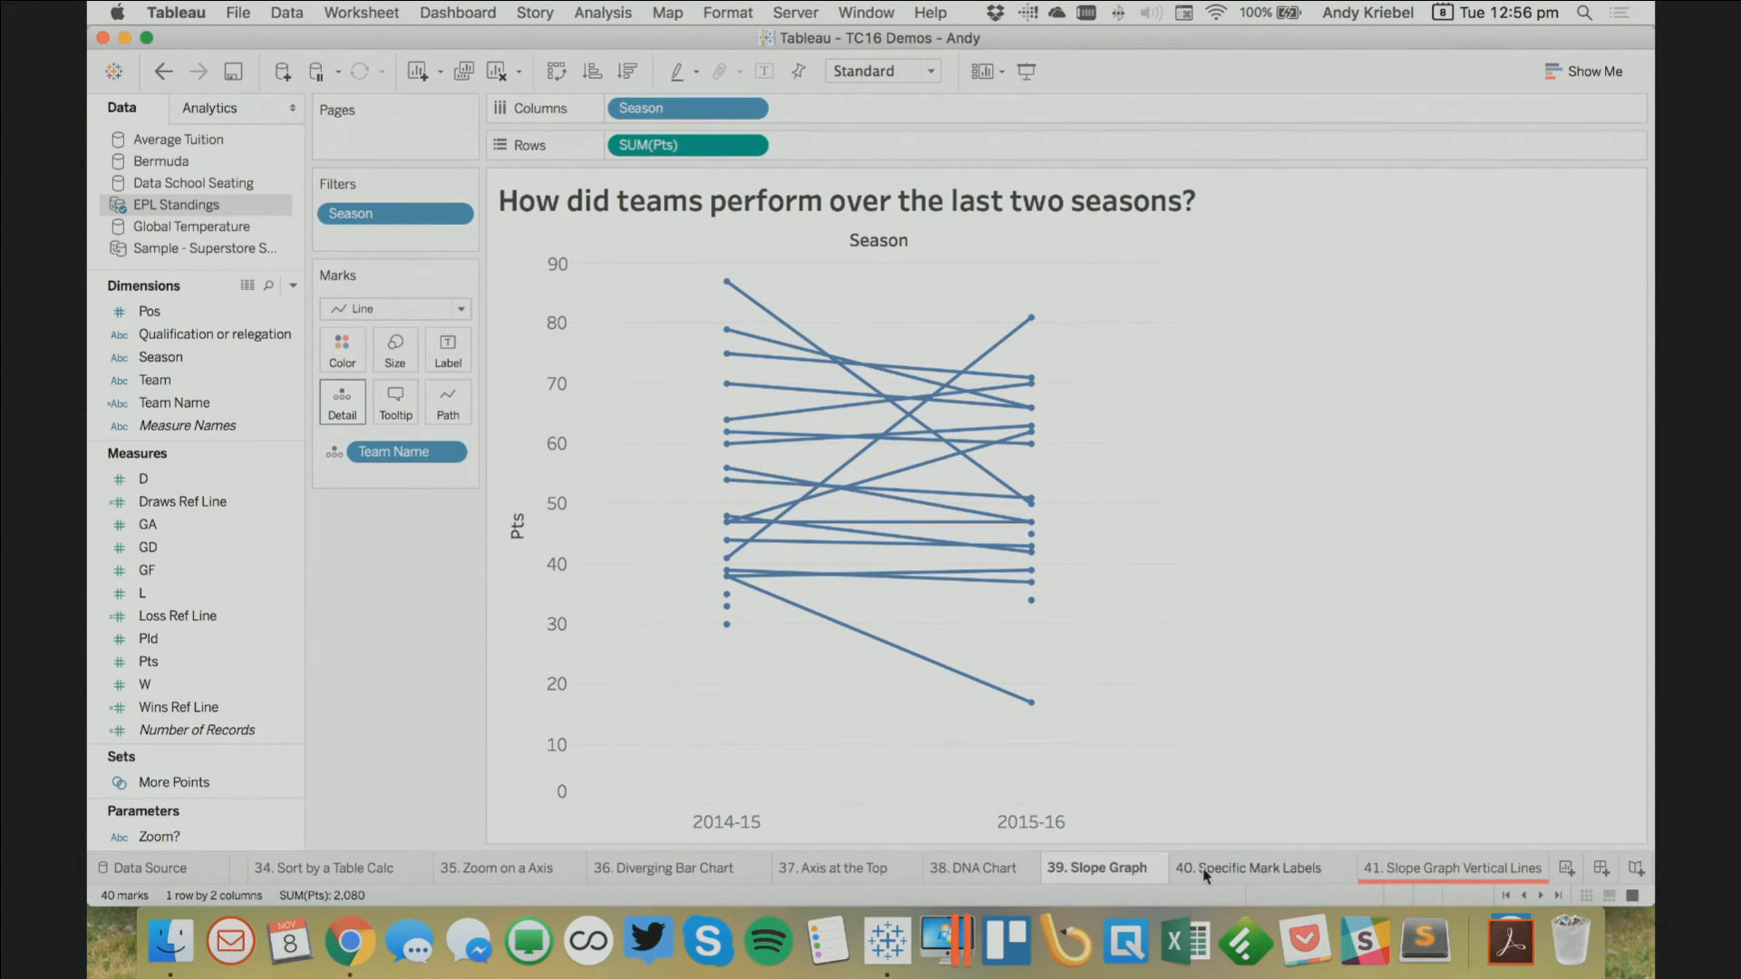
mouse_move(1234, 871)
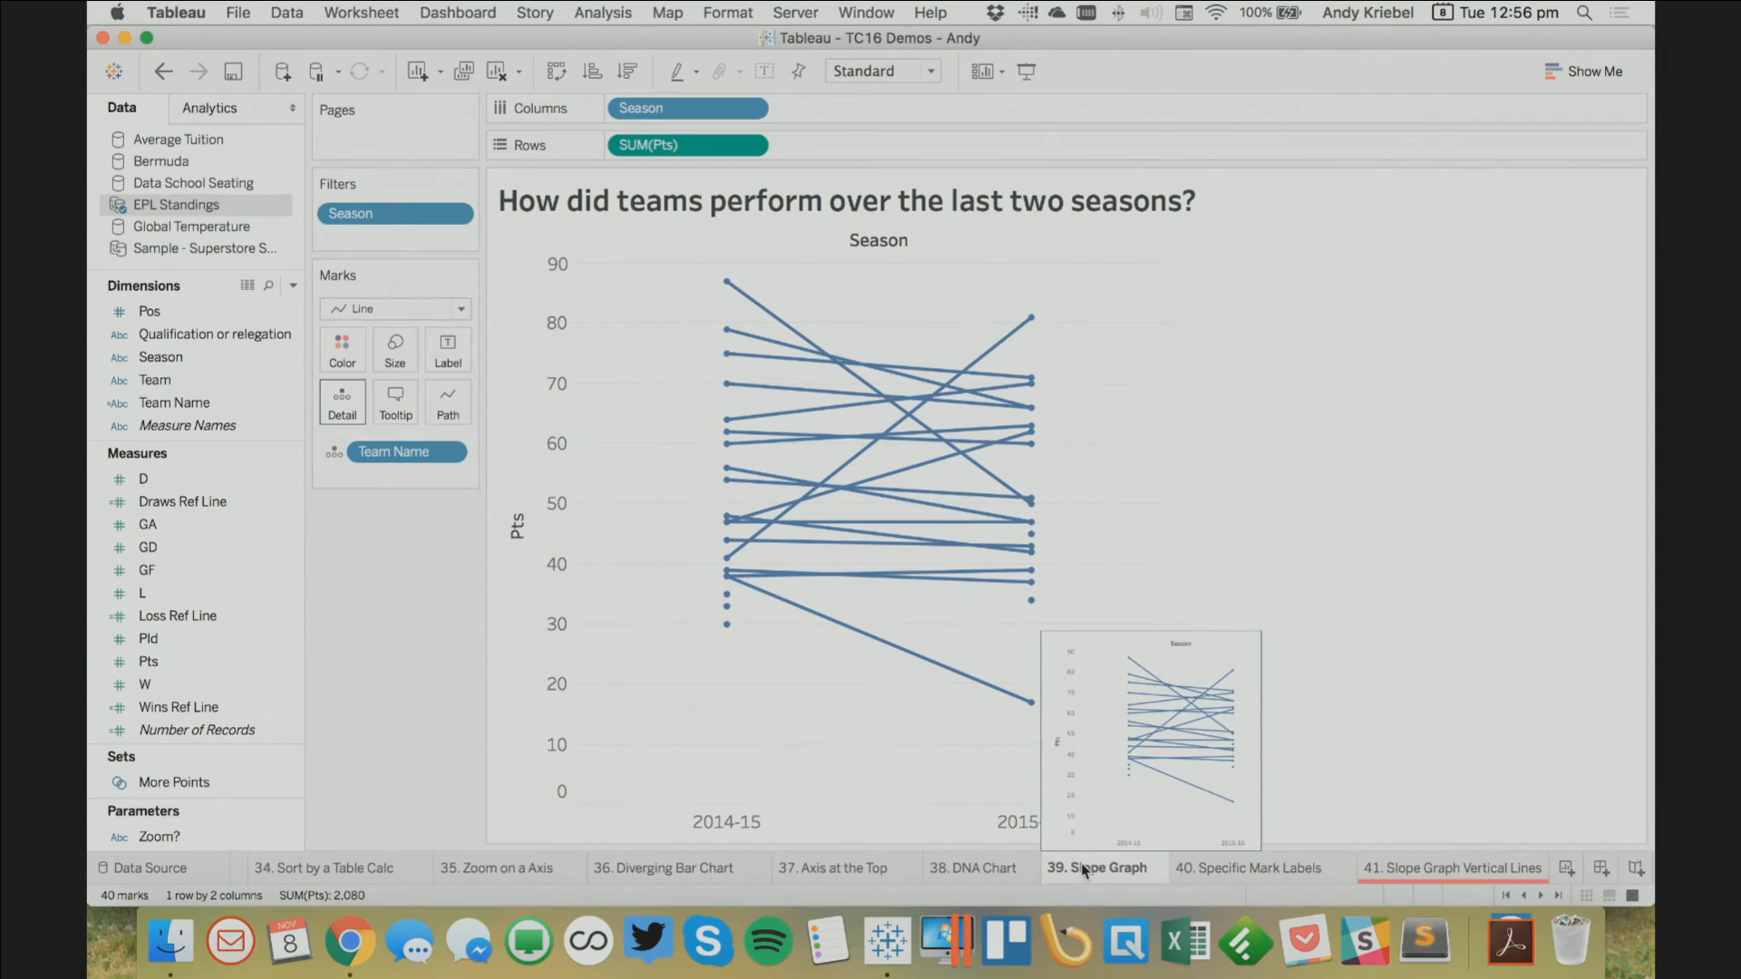
click(284, 577)
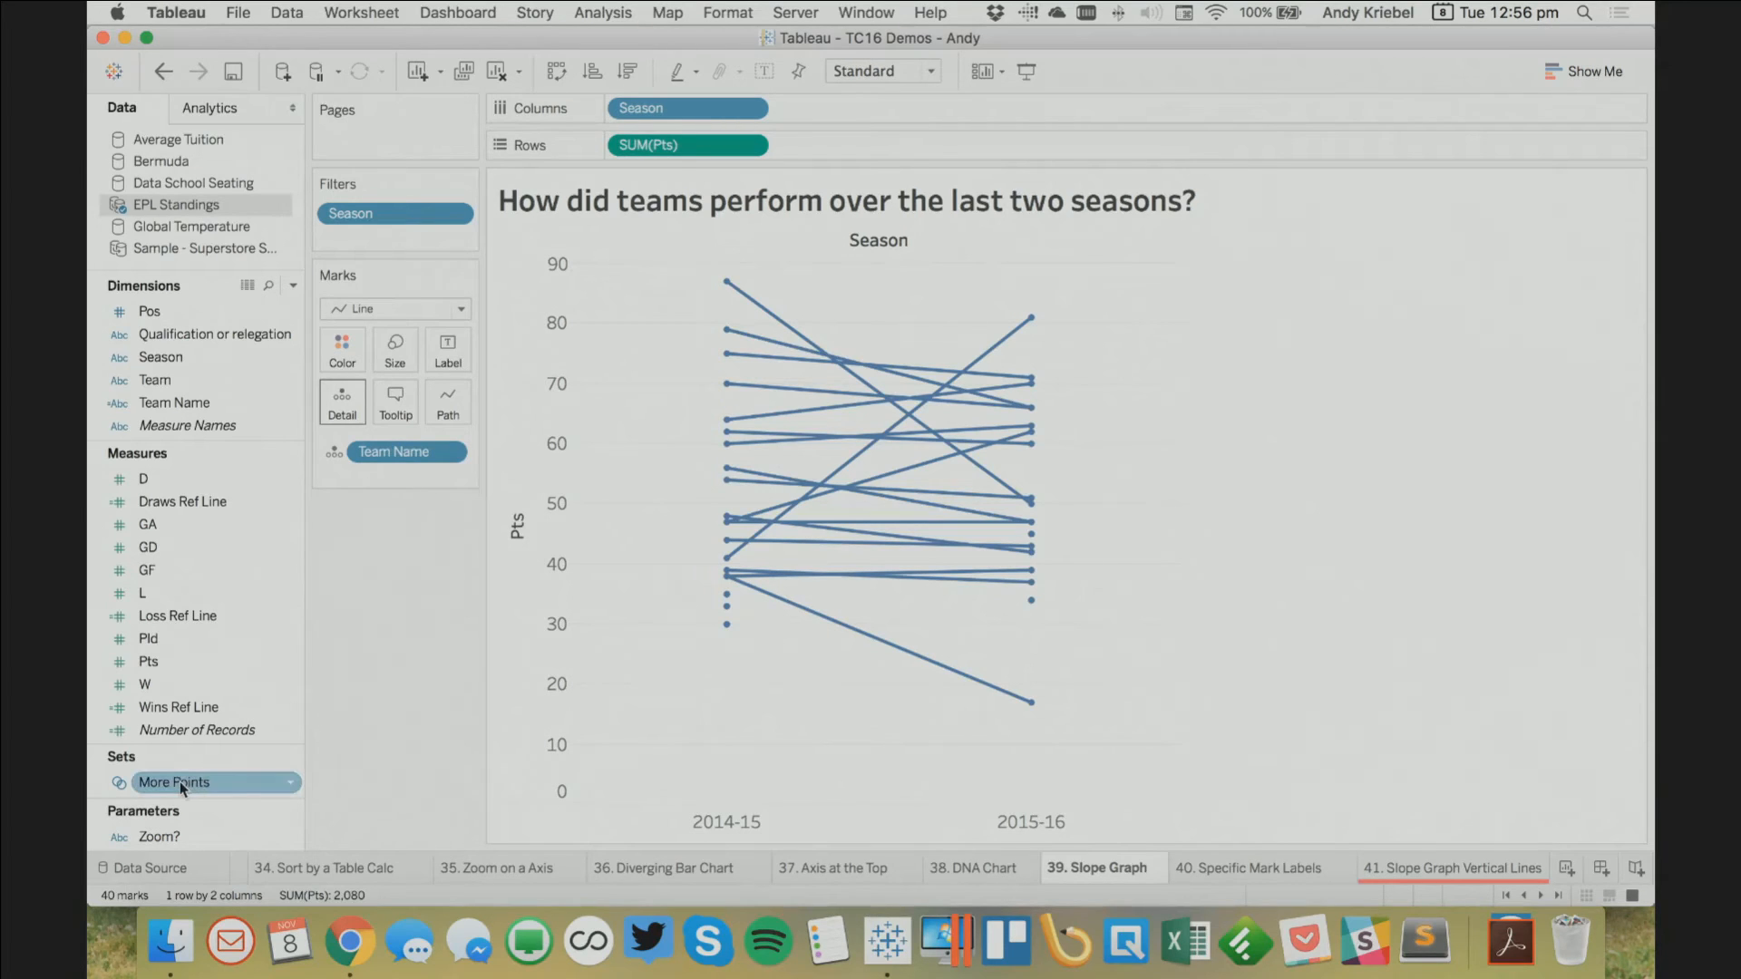
drag(175, 782, 343, 351)
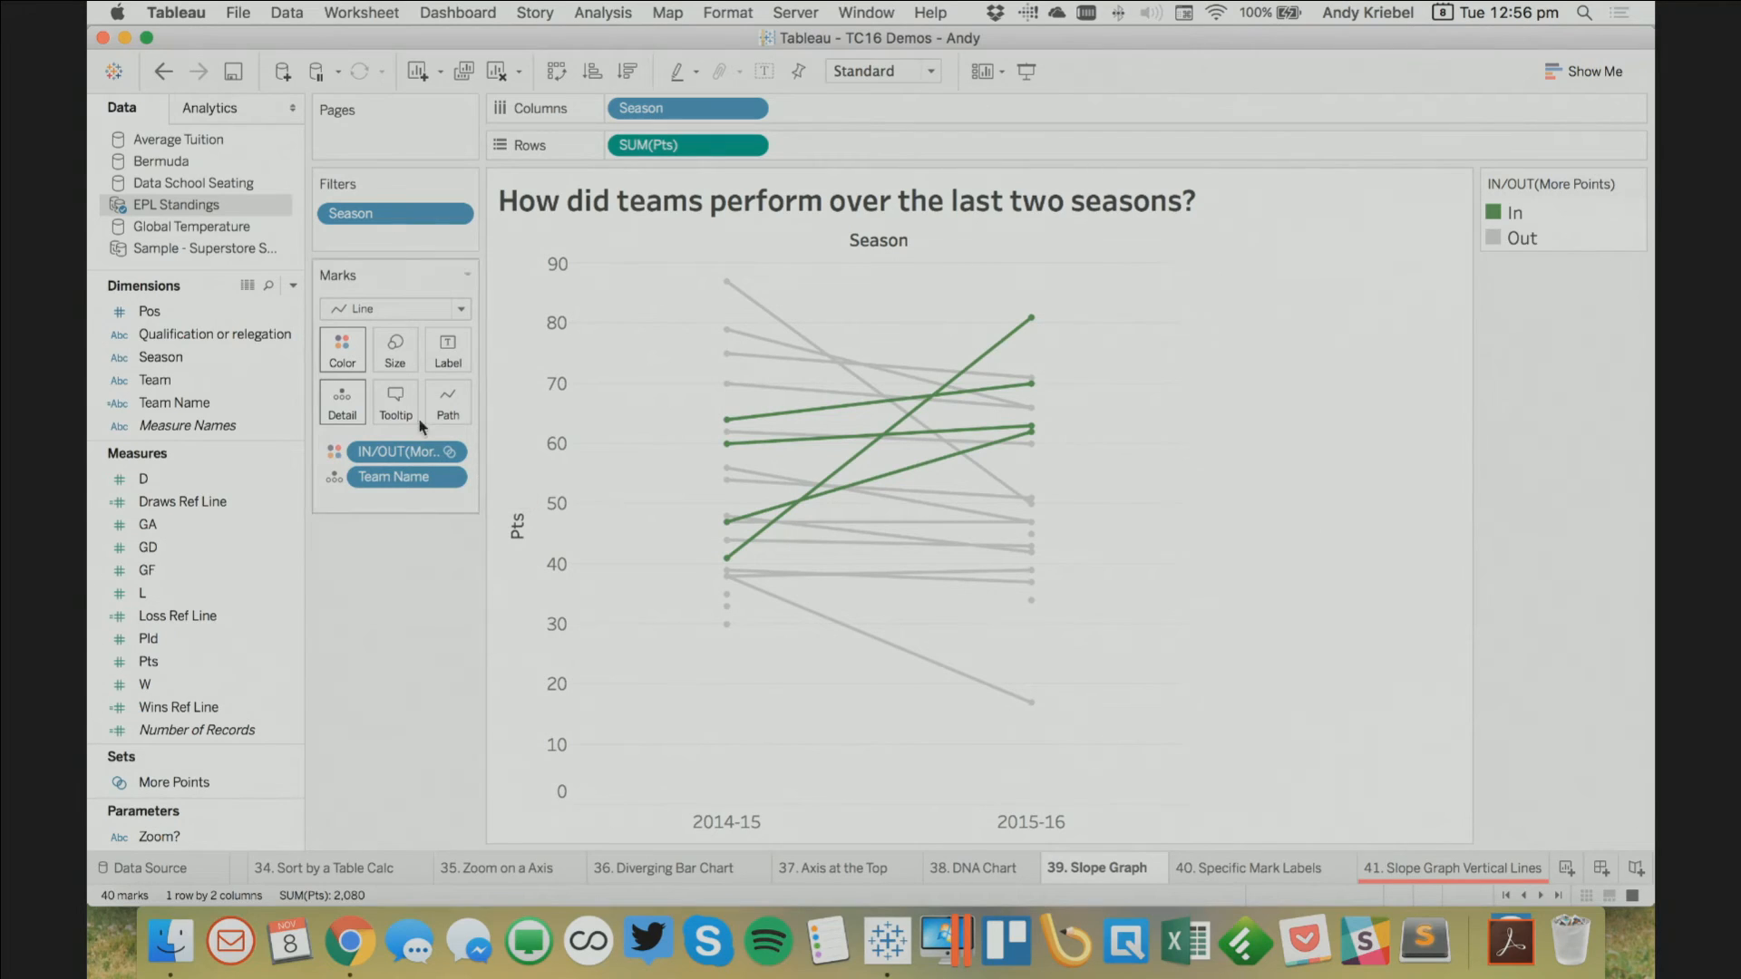
Show mark labels on the slope graph, matching the mark color and using font size 8
click(776, 77)
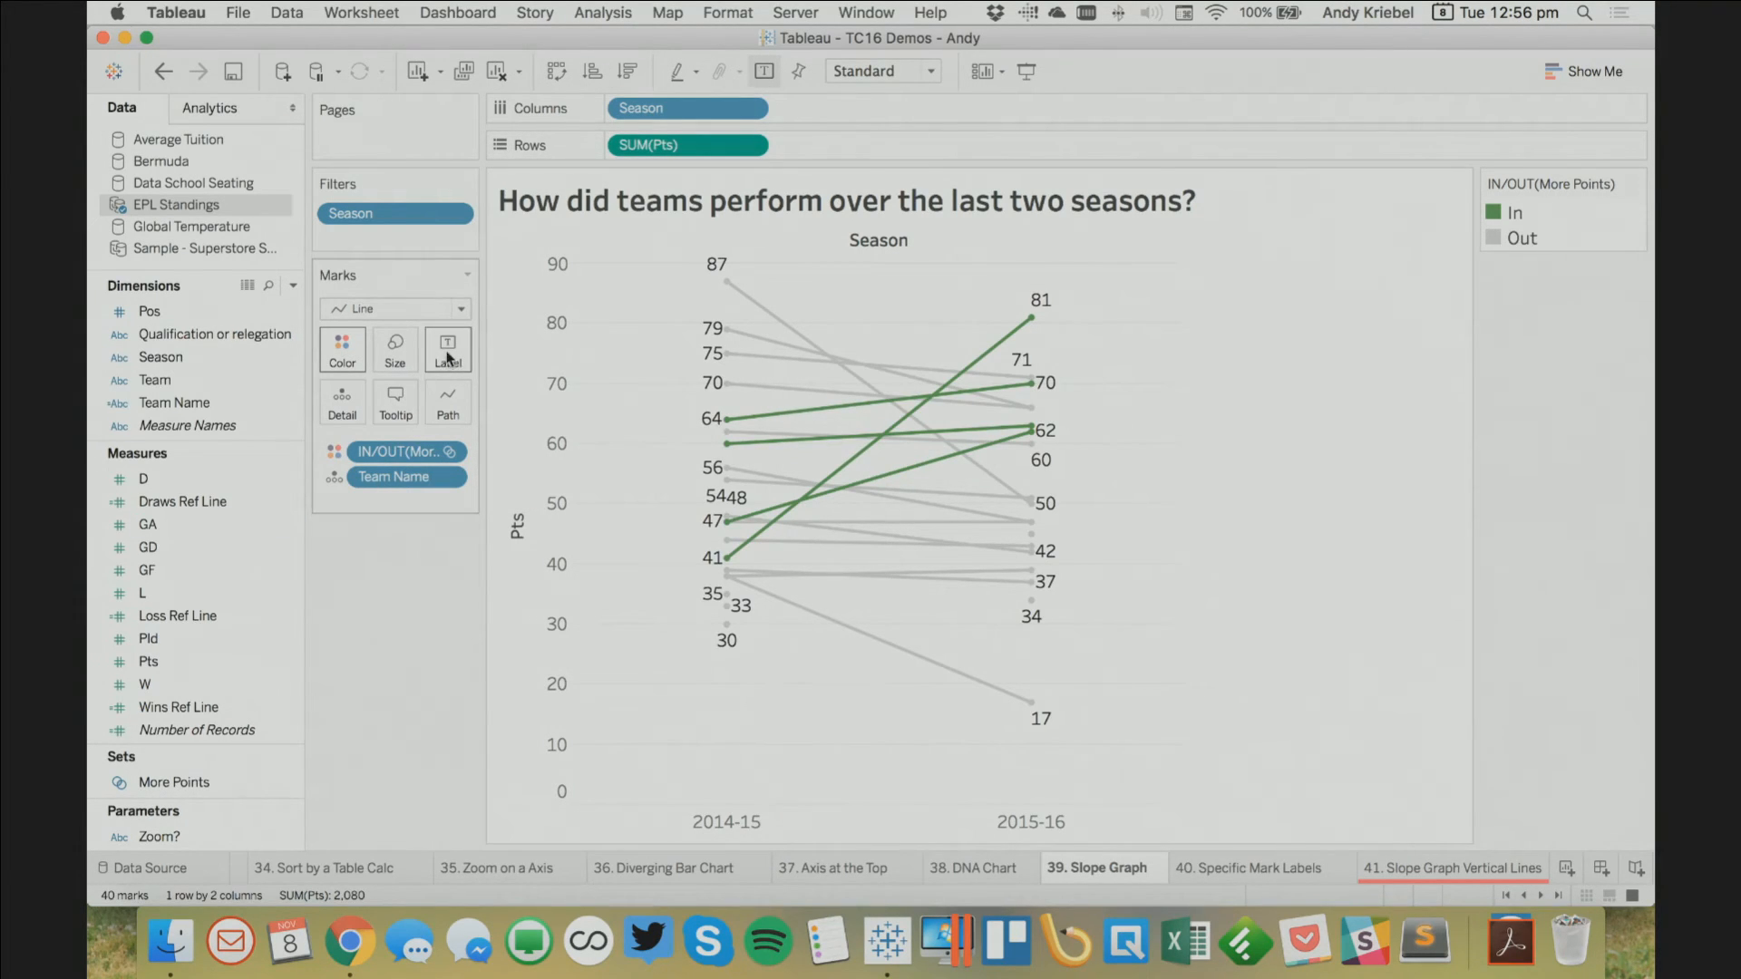
click(448, 358)
click(661, 492)
click(551, 637)
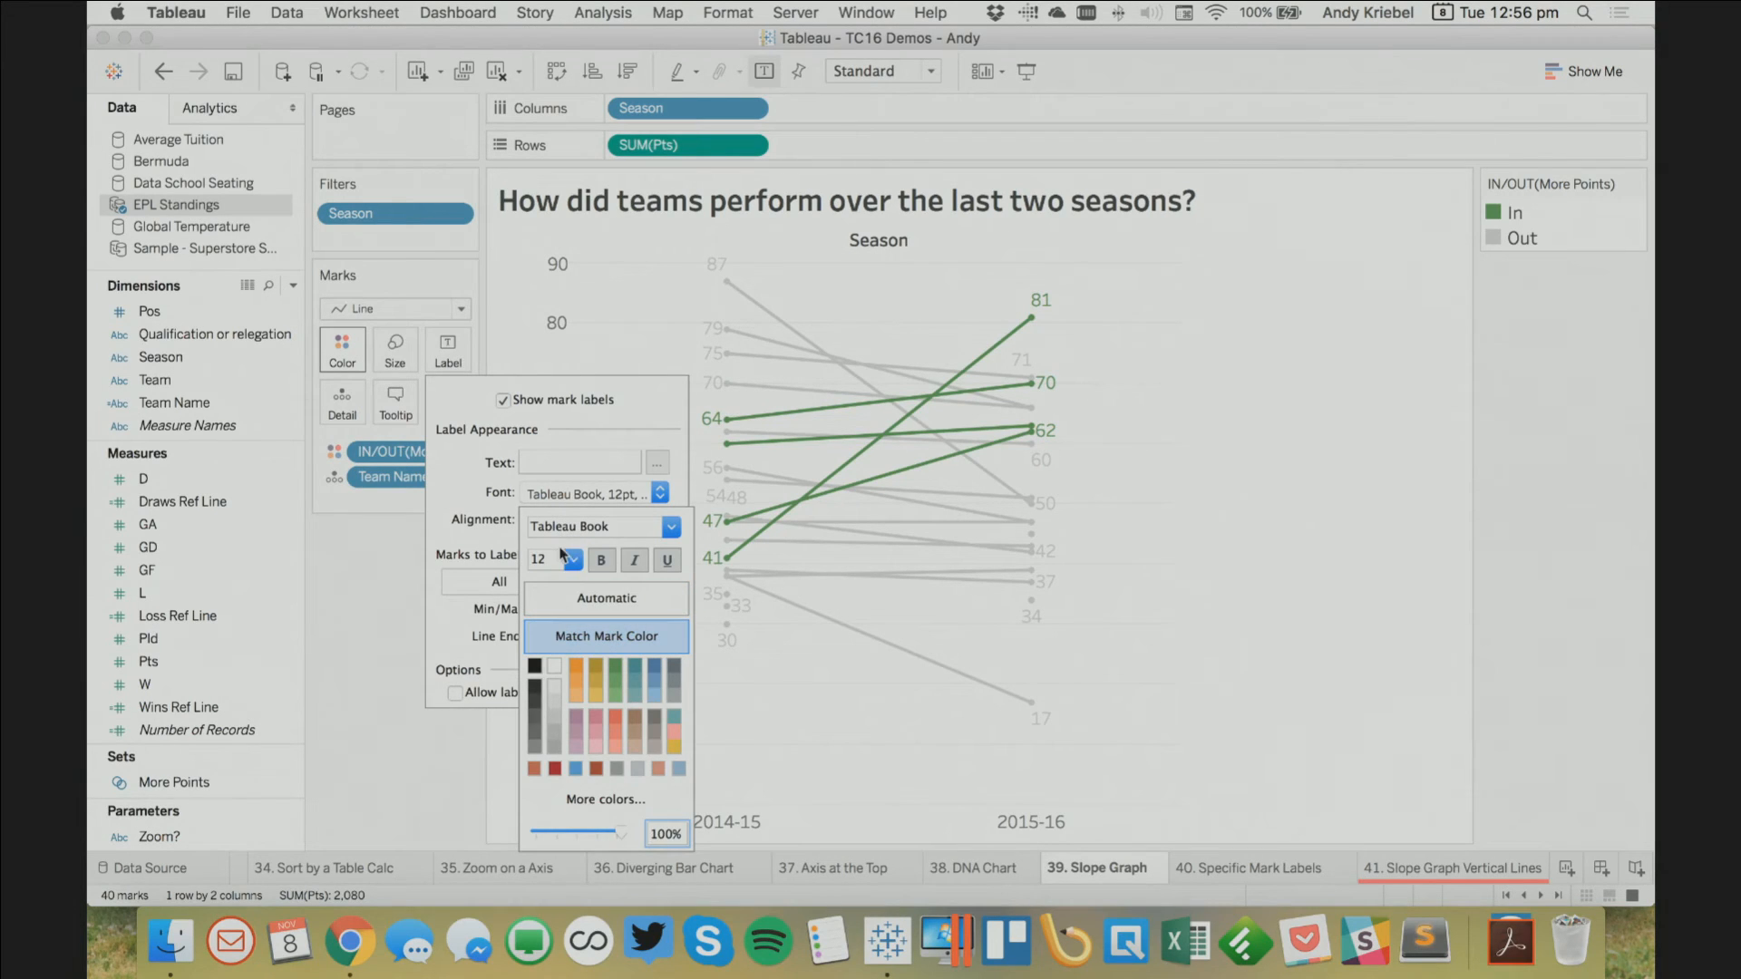
click(572, 561)
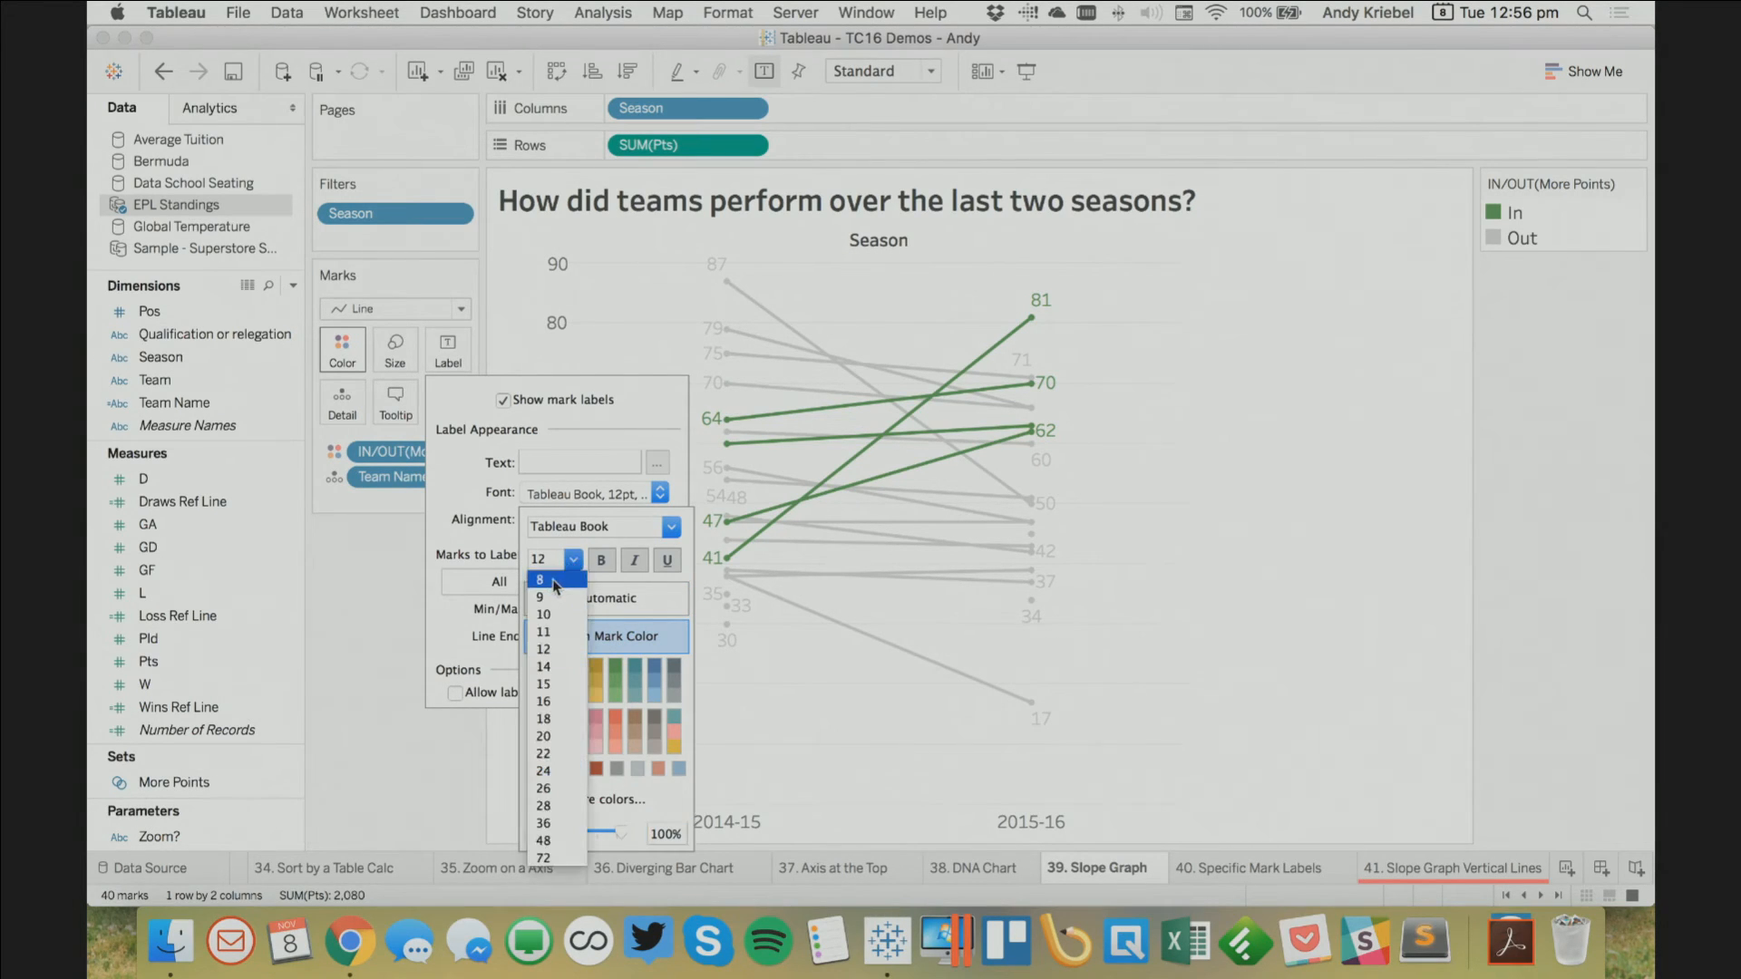
click(556, 585)
click(1253, 501)
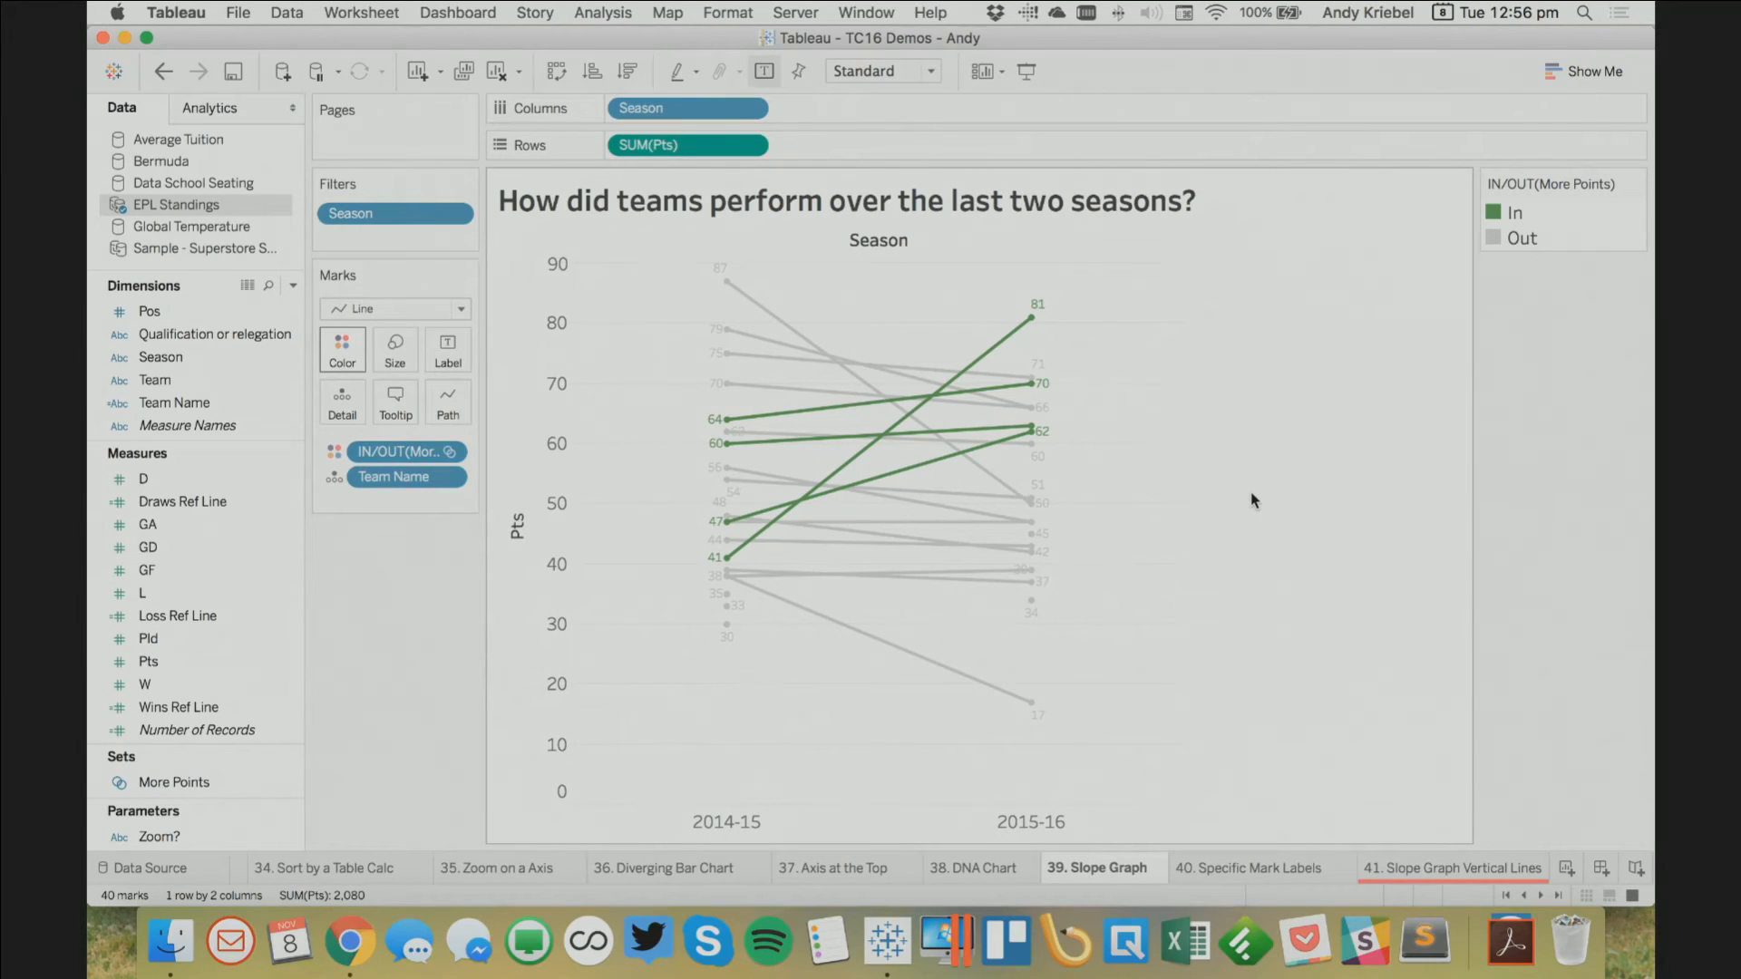
Allow labels to overlap other marks, and move the labels of the two lowest 2014-15 points to the left of their markers
click(458, 357)
click(453, 693)
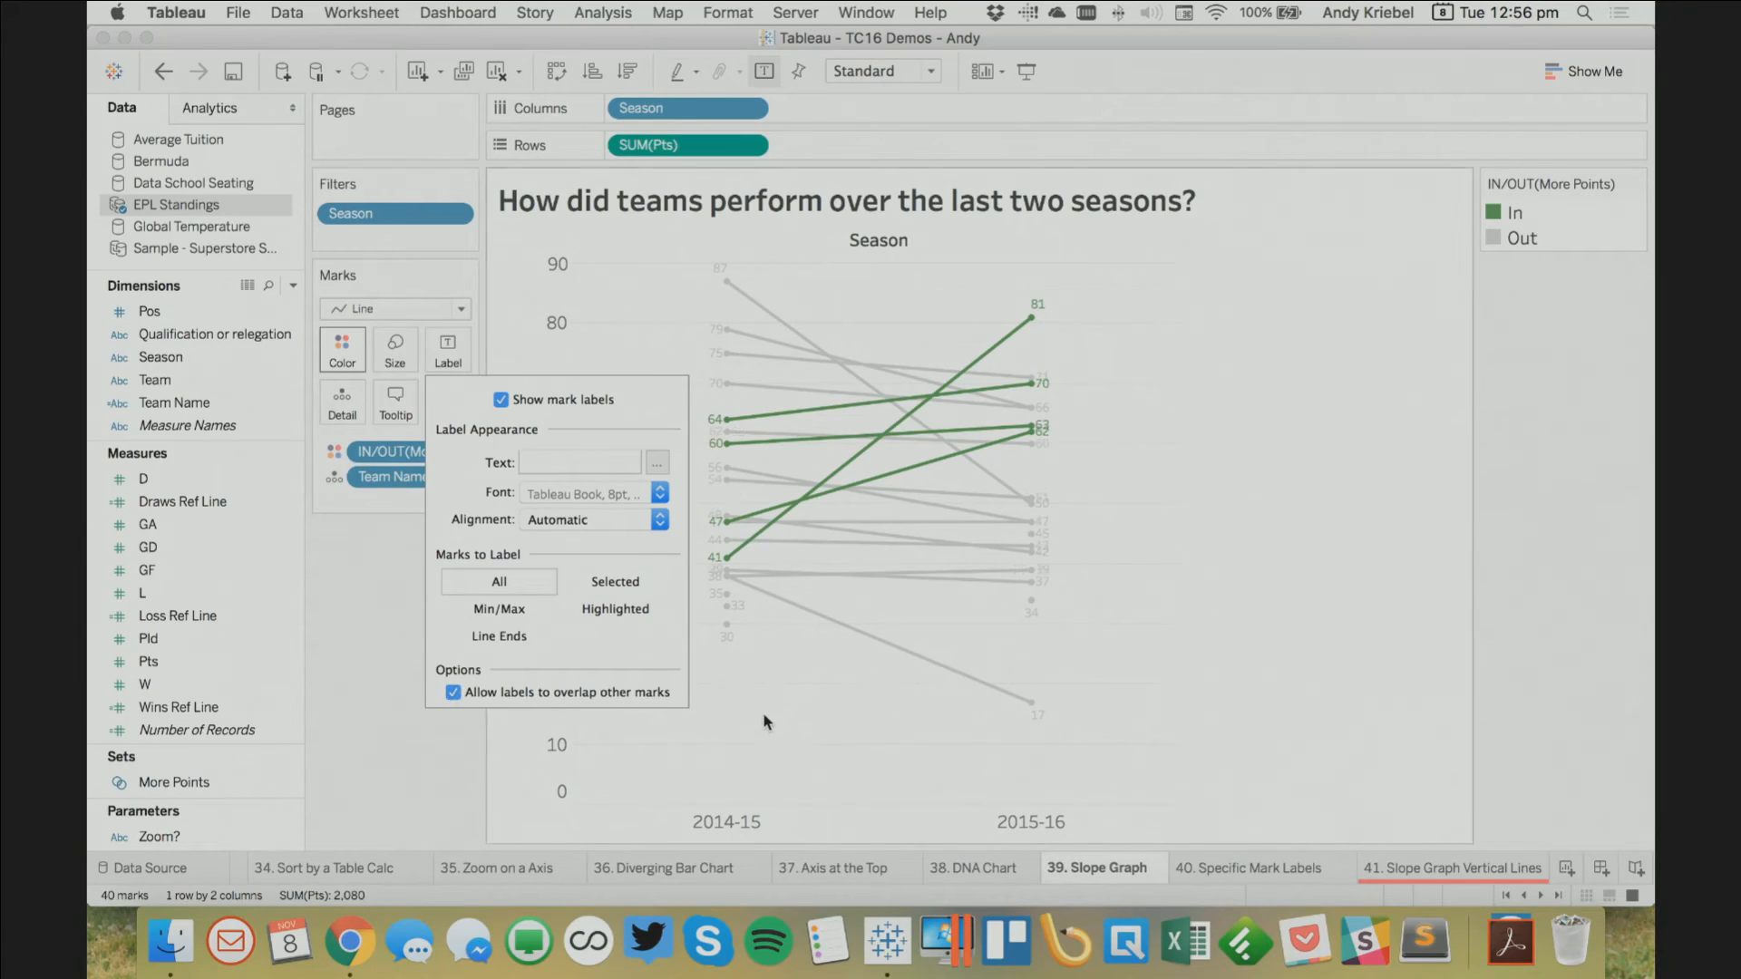
click(726, 626)
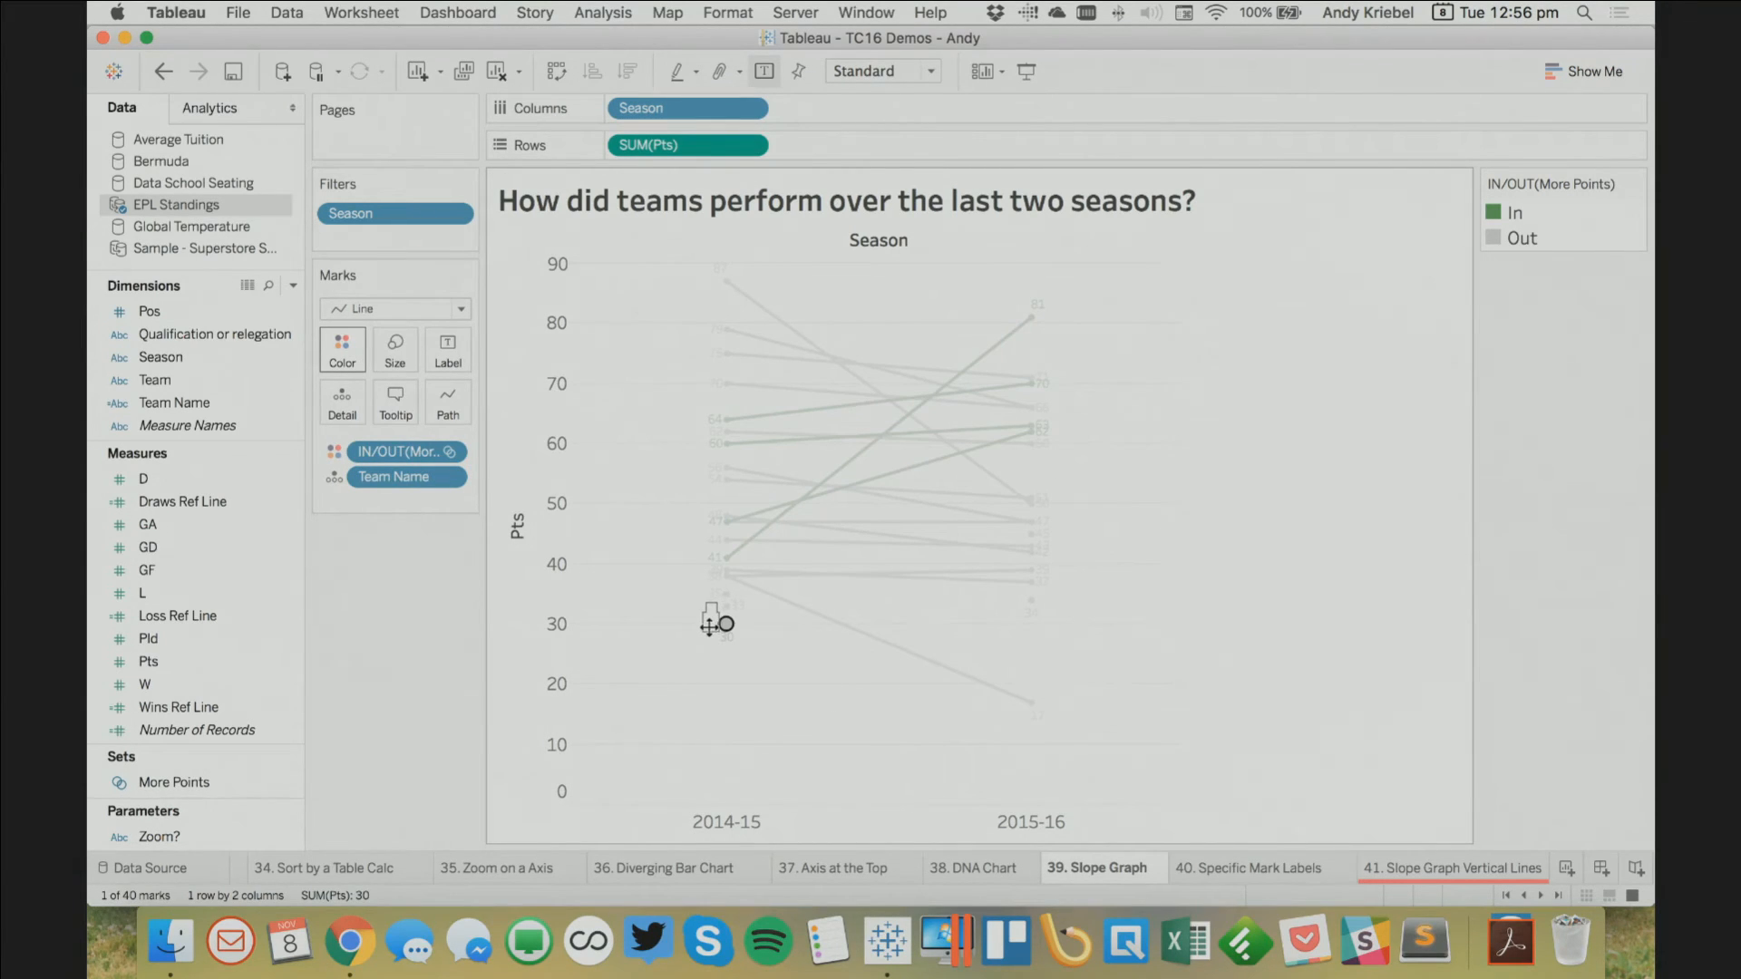
click(726, 606)
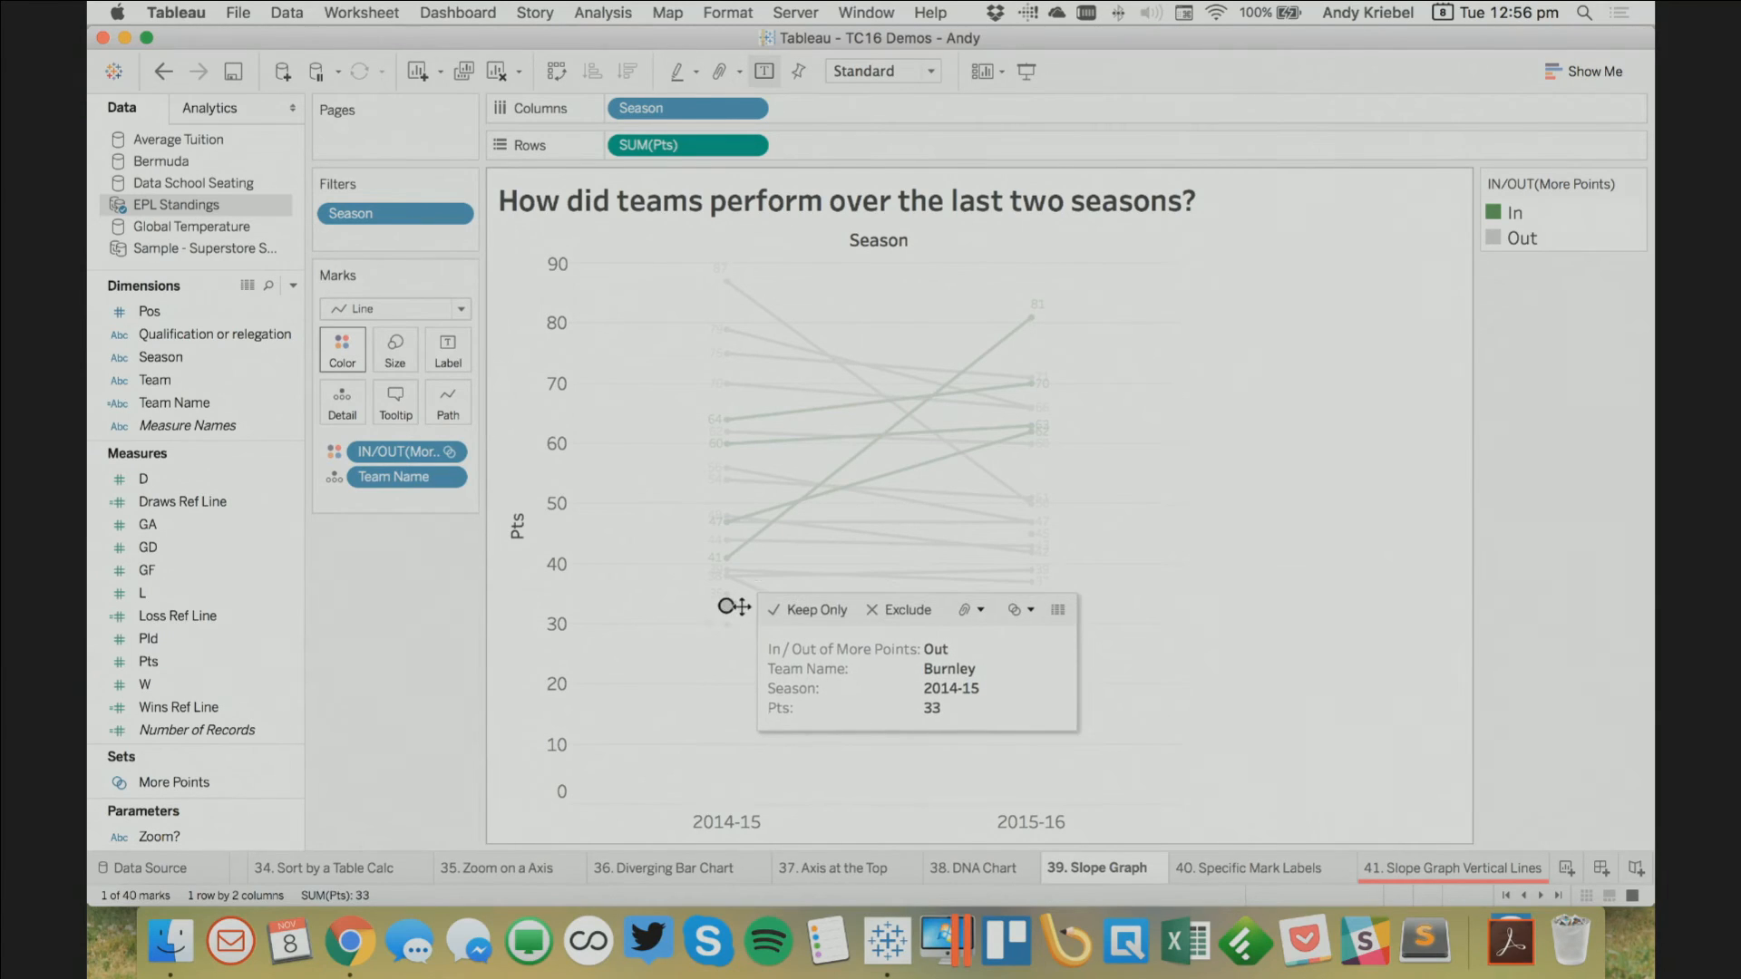
click(687, 671)
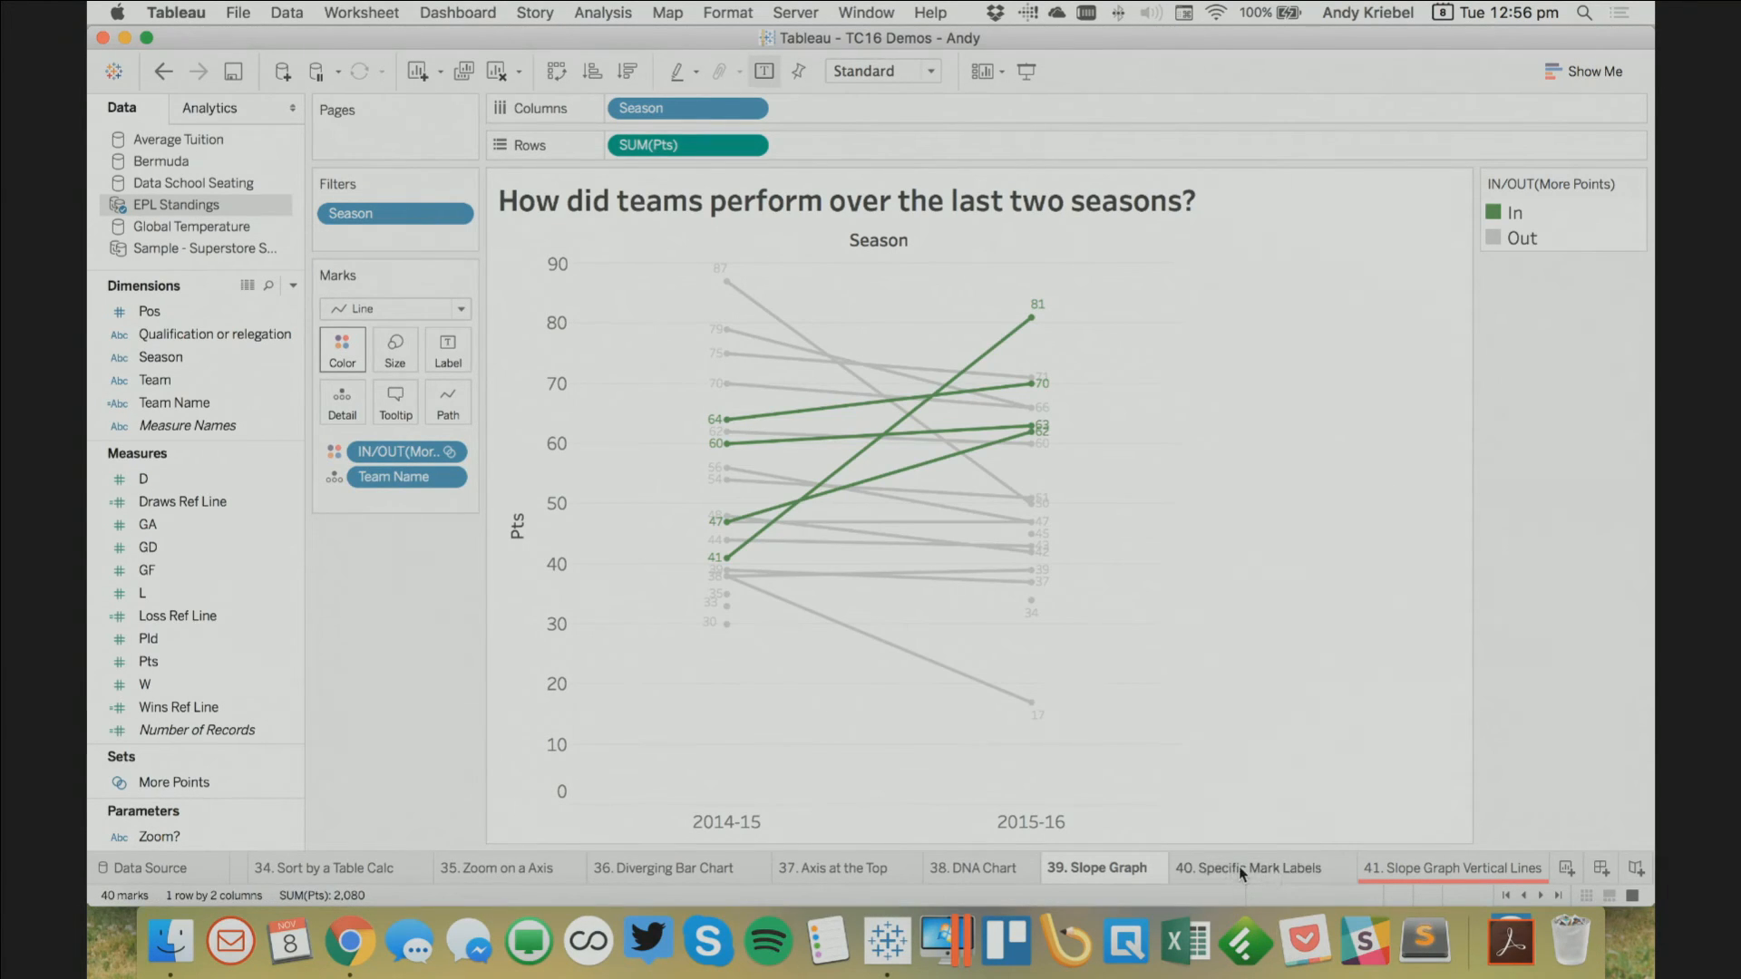
Go to the 40. Specific Mark Labels sheet and turn off its mark labels
mouse_move(1238, 867)
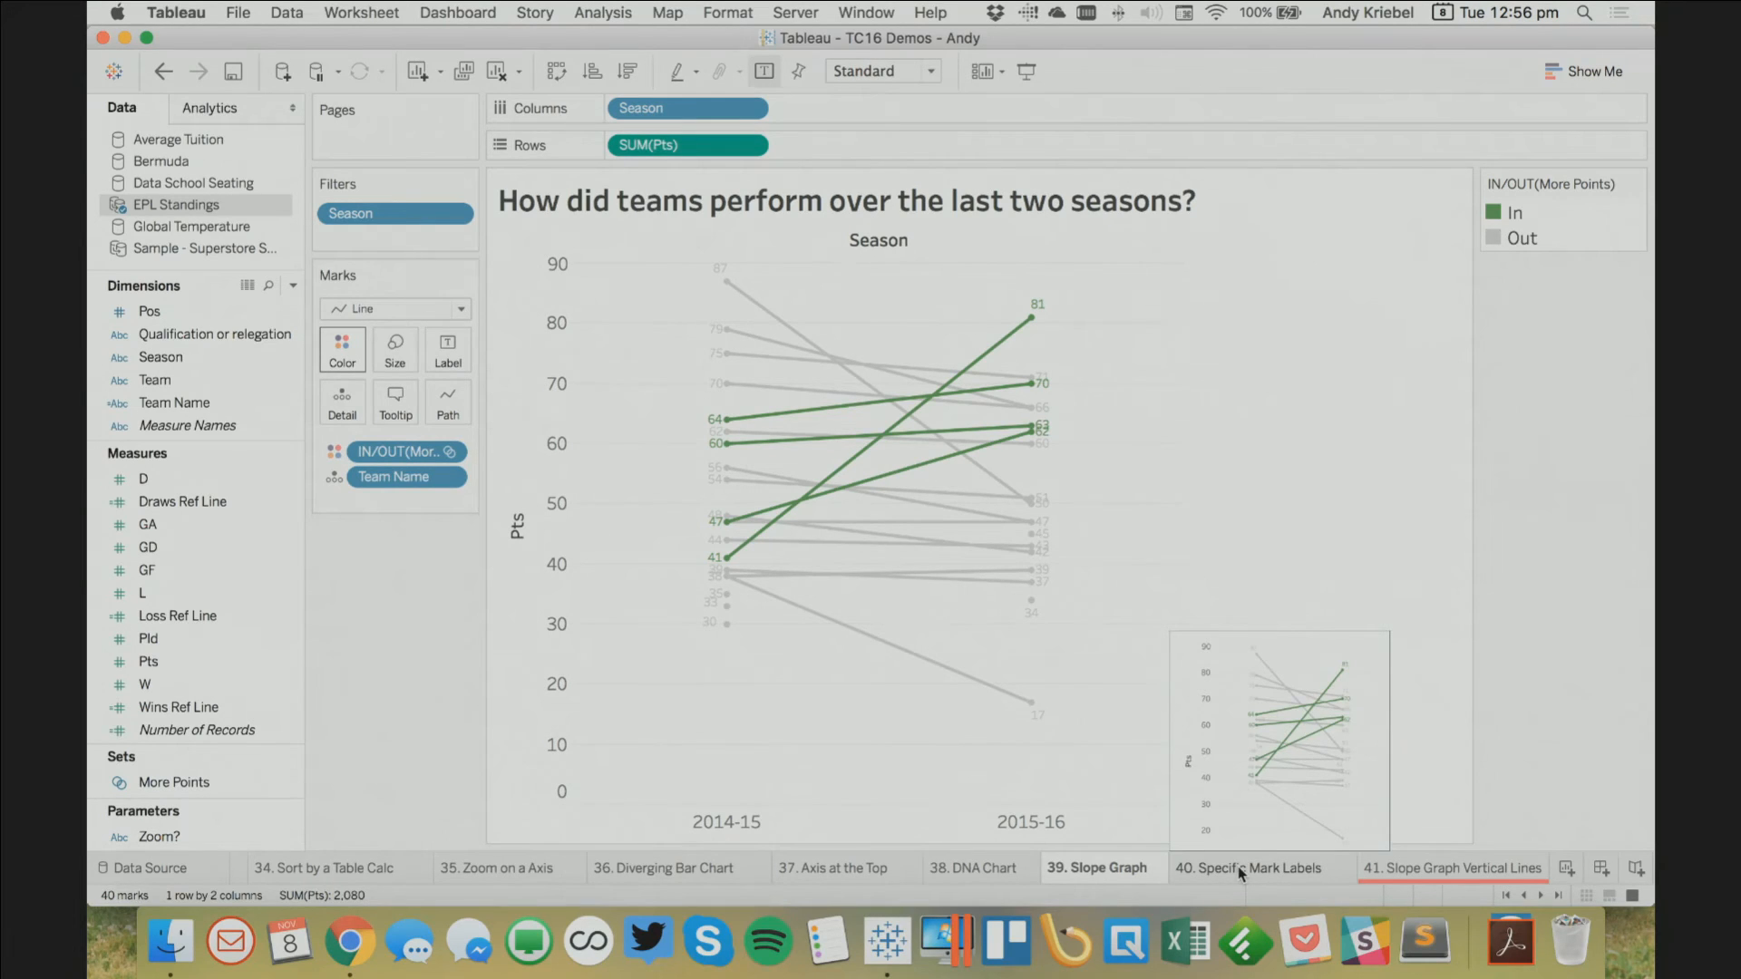
click(1238, 867)
mouse_move(1245, 870)
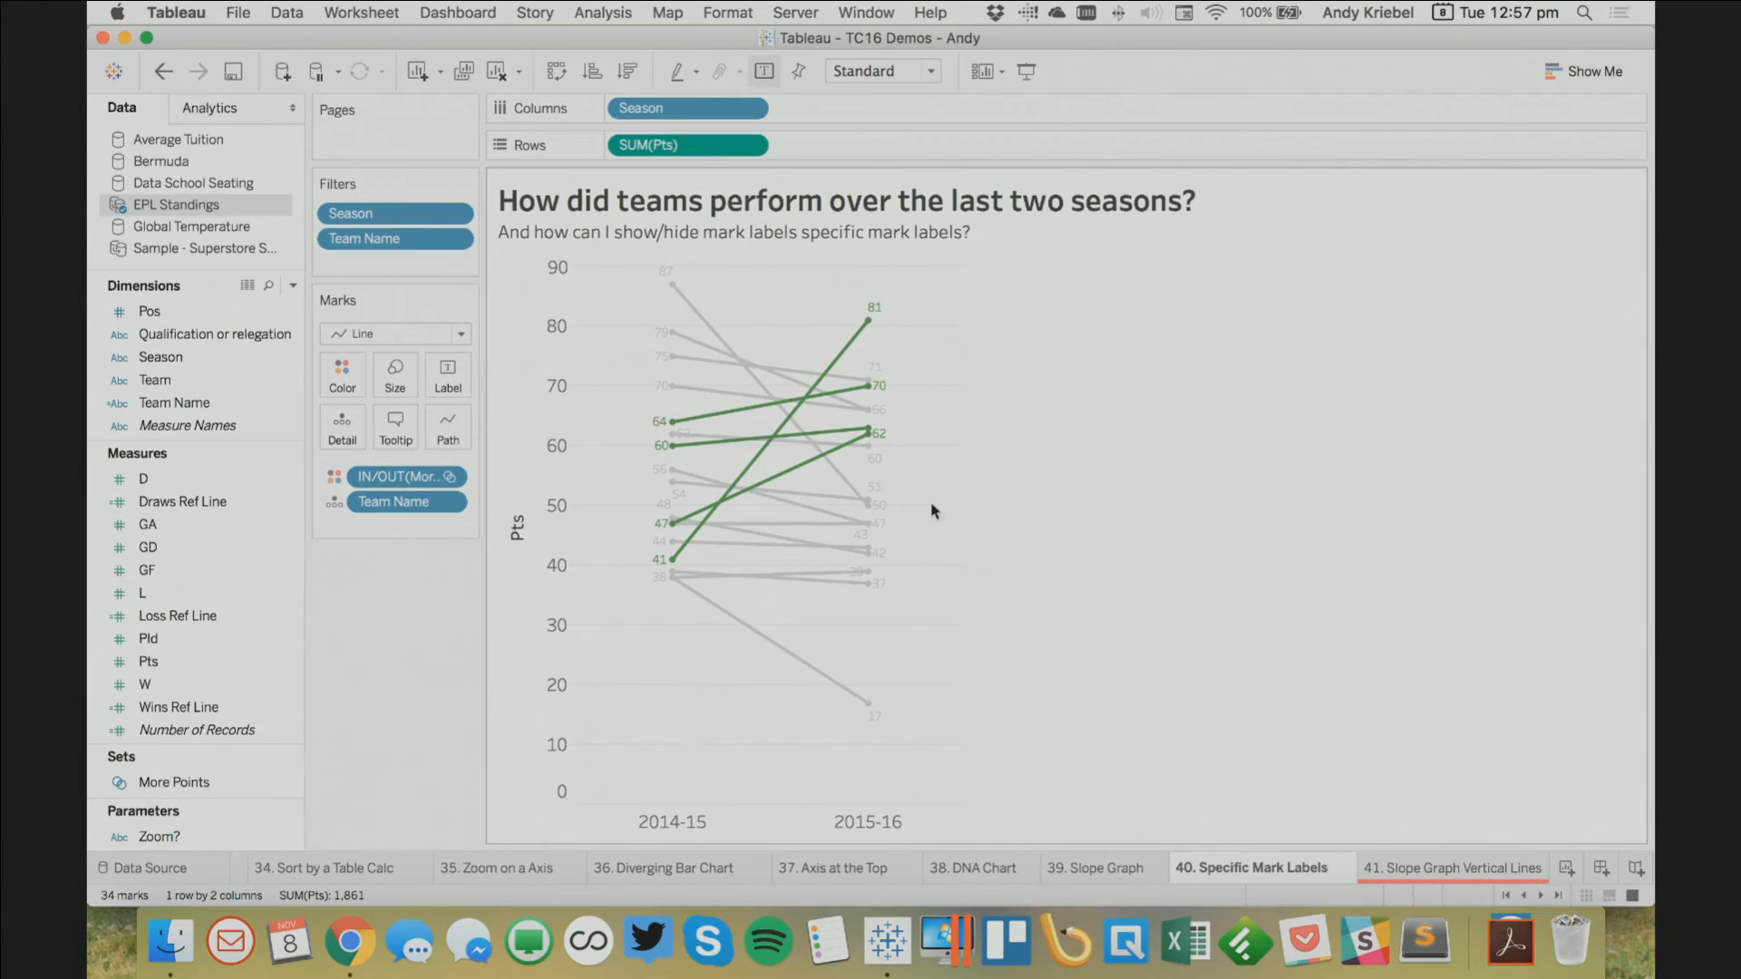
click(764, 73)
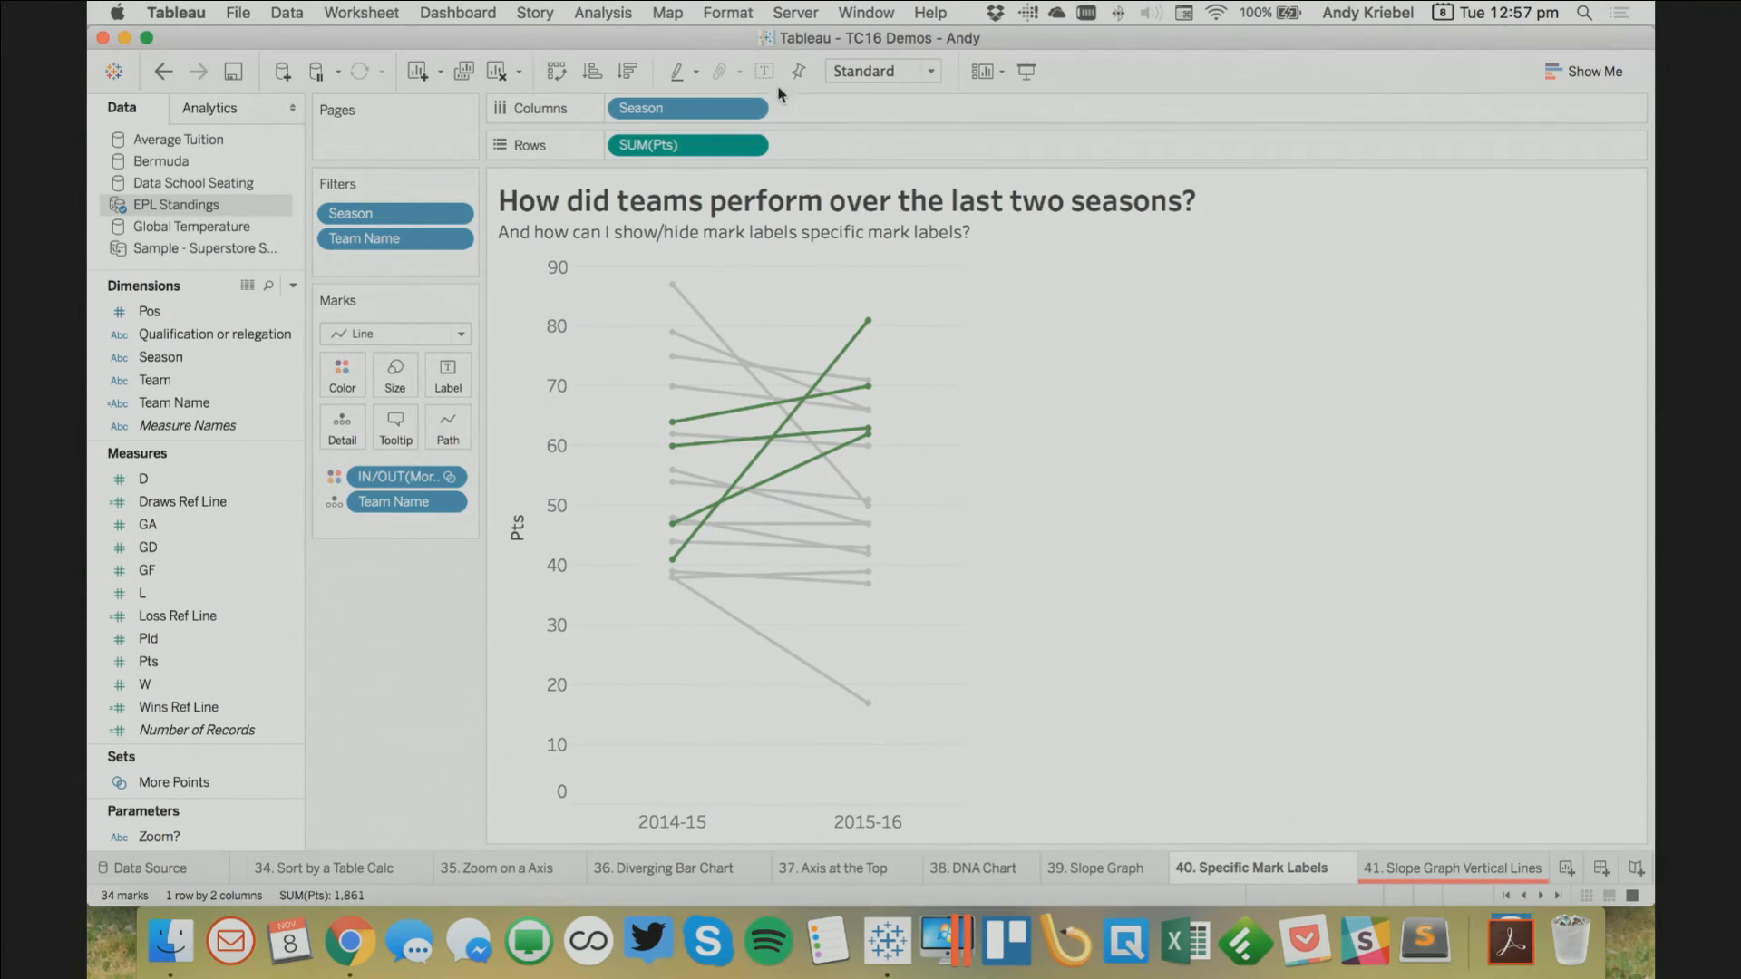
Try showing mark labels only on the 2015-16 points of the four green lines, and undo that change
click(887, 365)
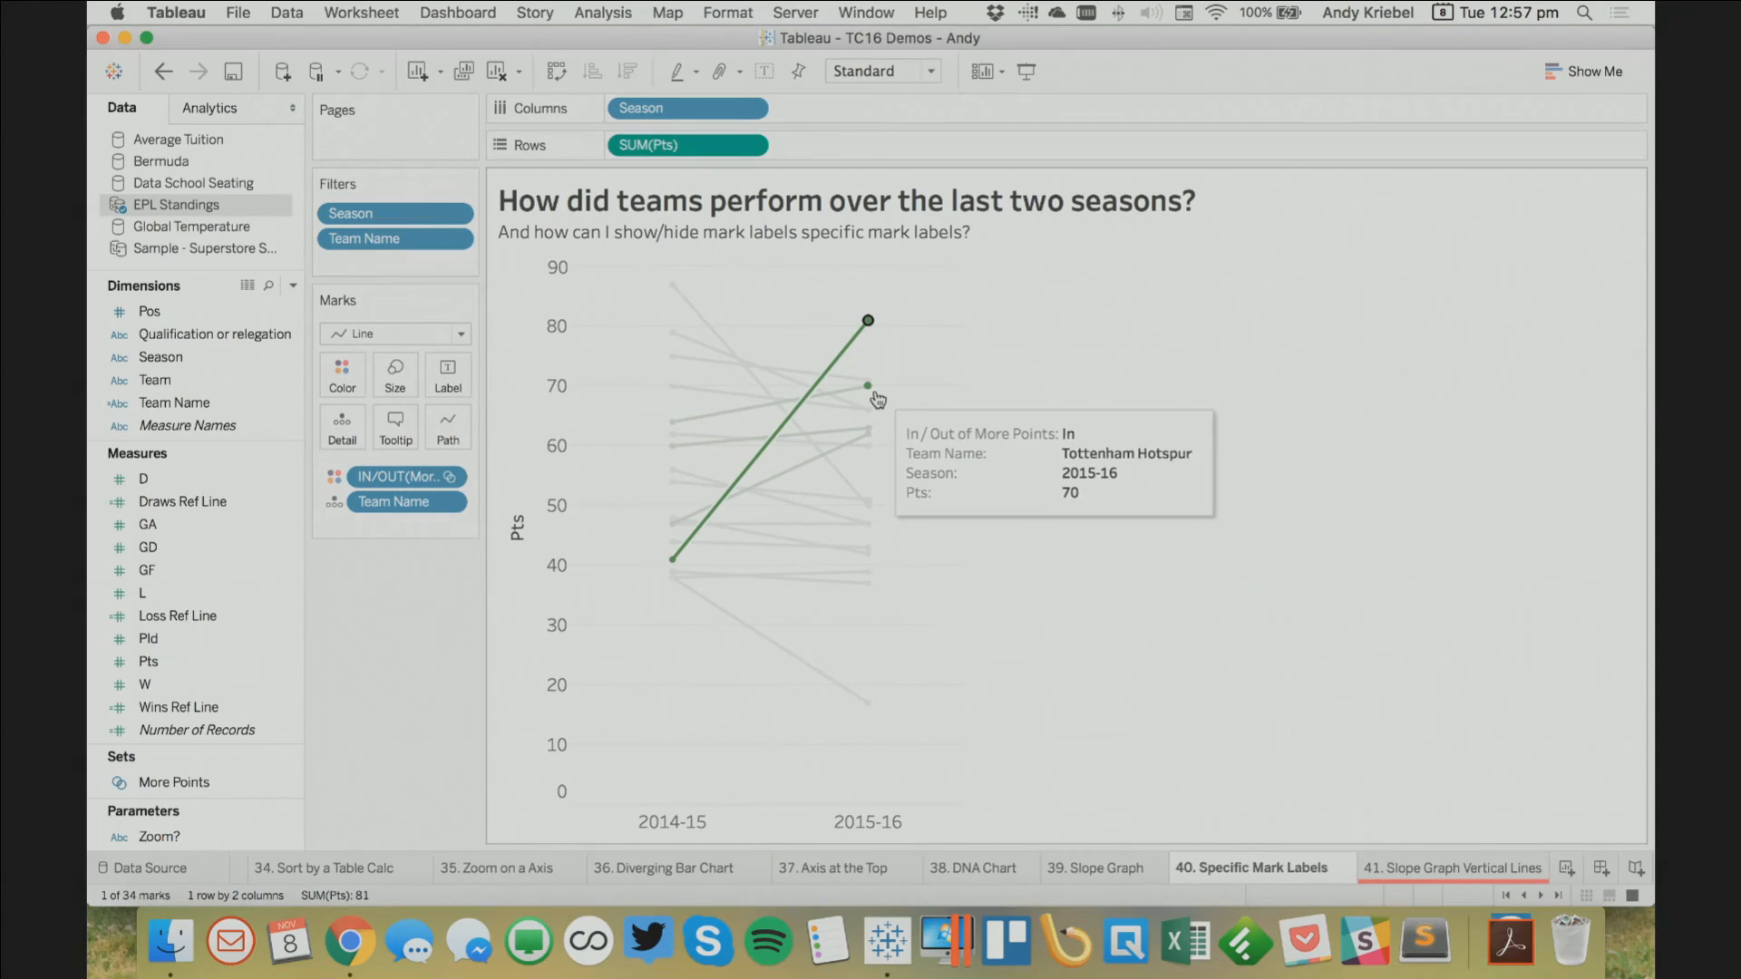
super+click(870, 389)
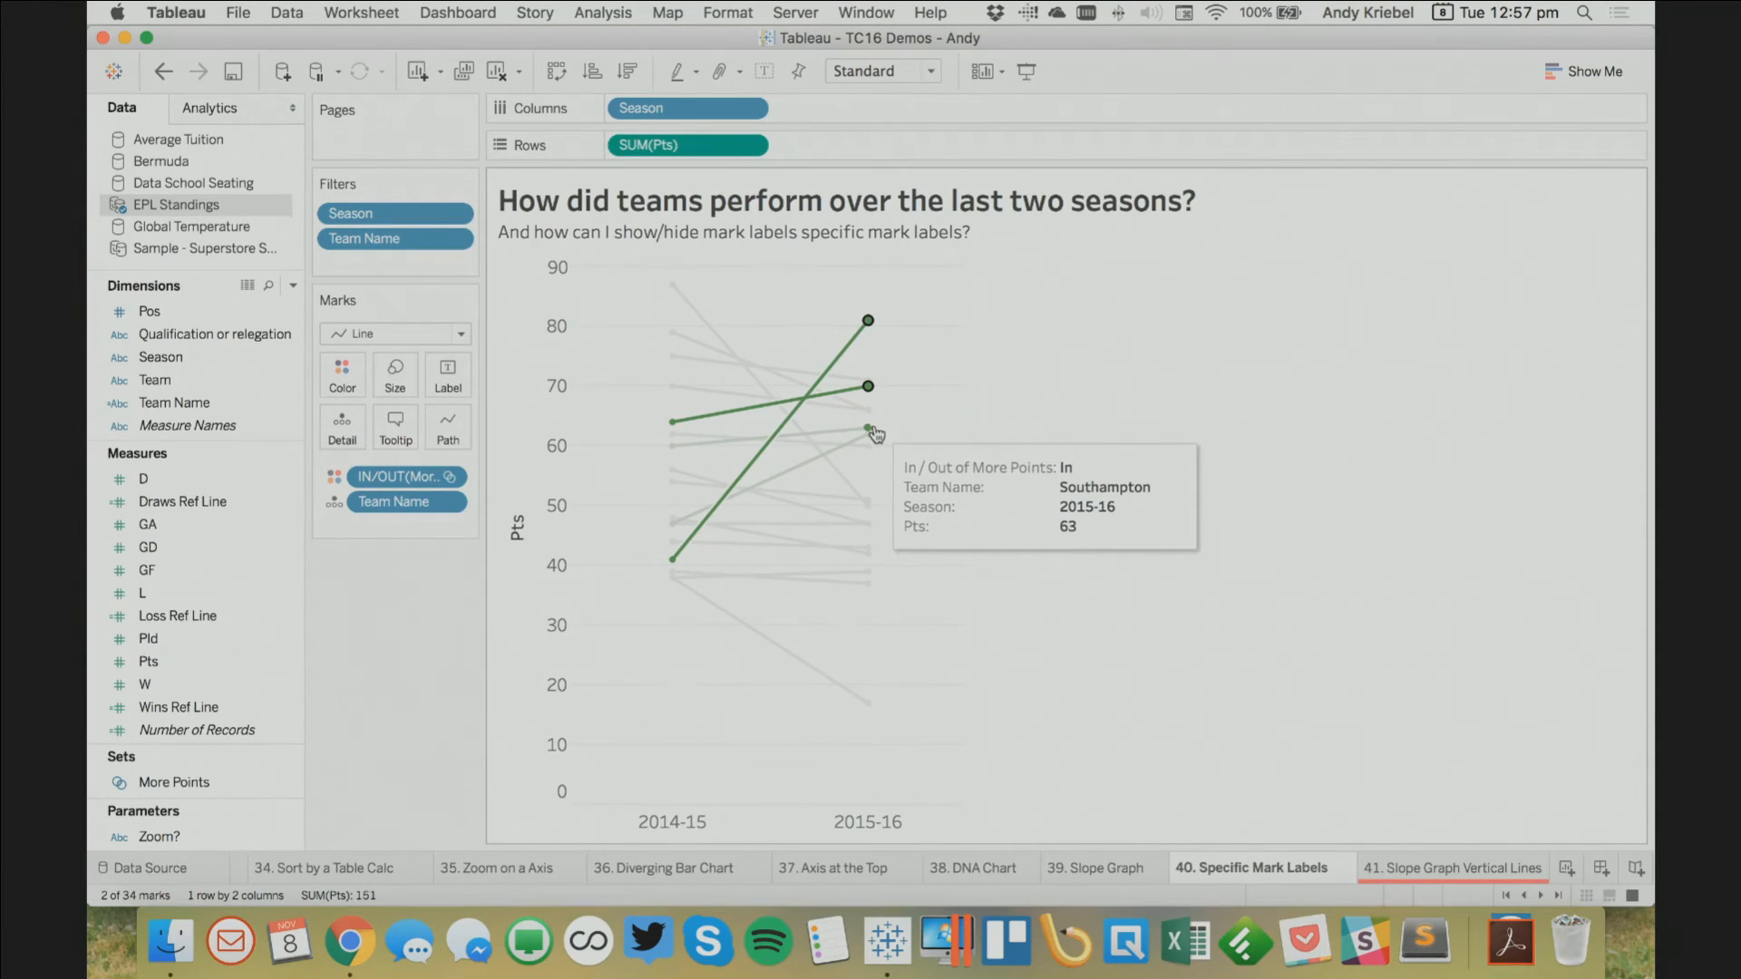
super+click(872, 431)
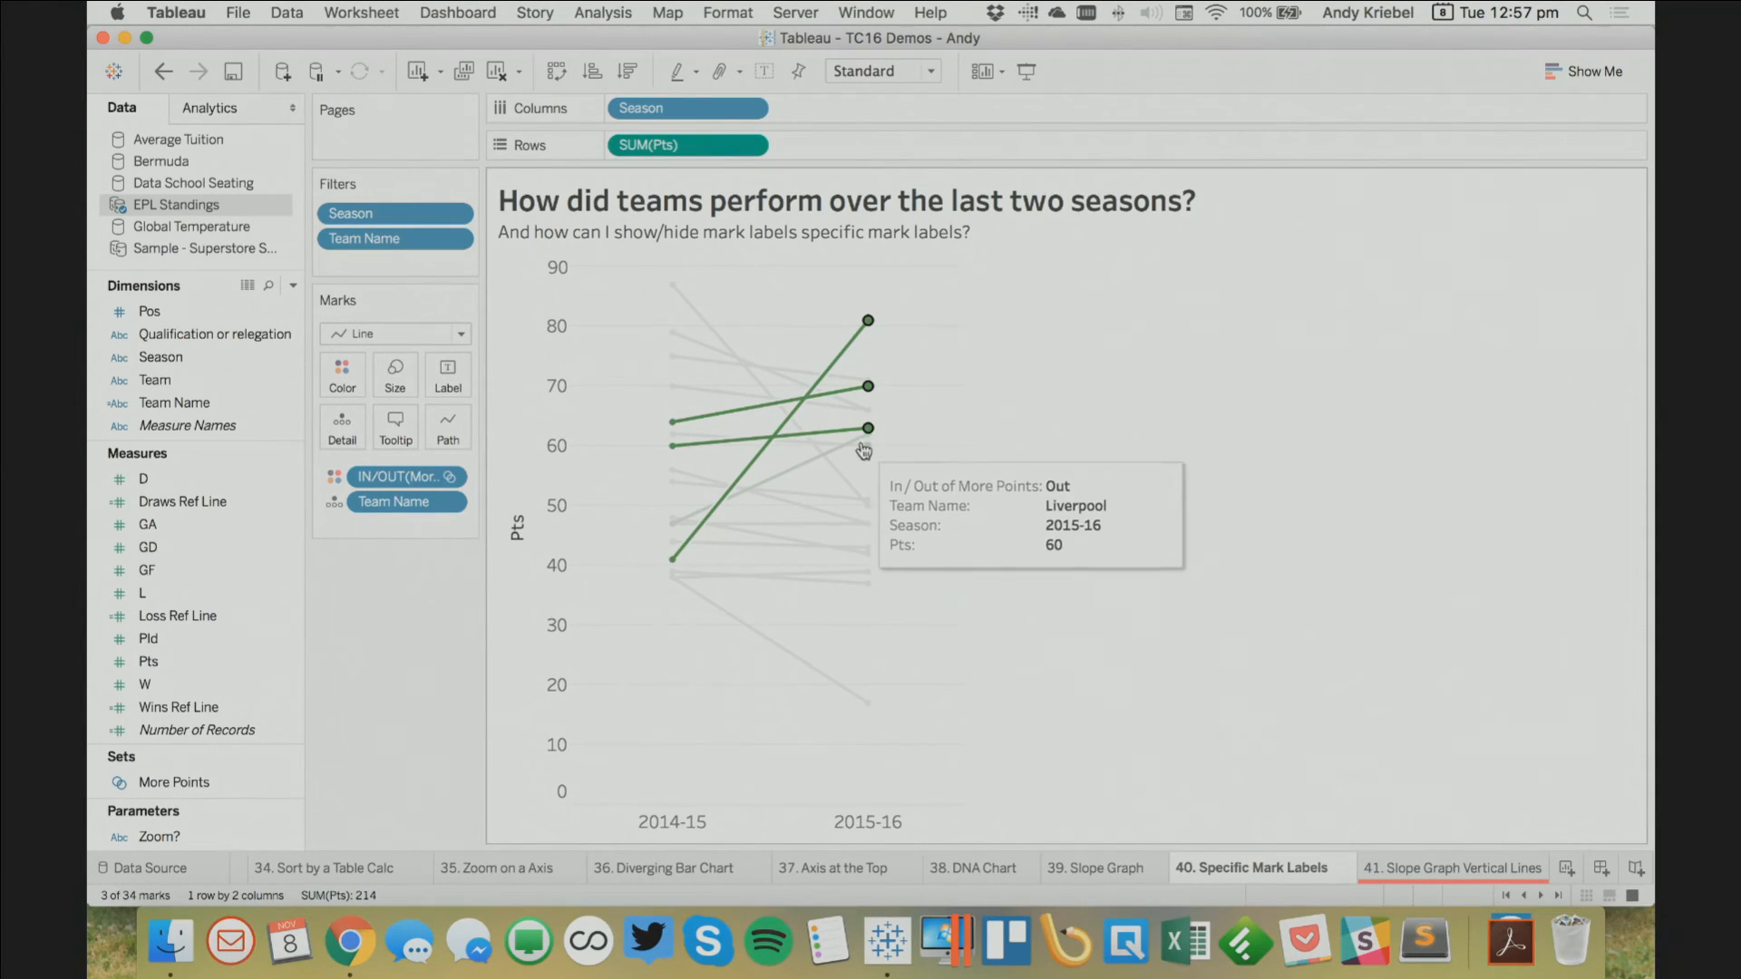
super+click(867, 439)
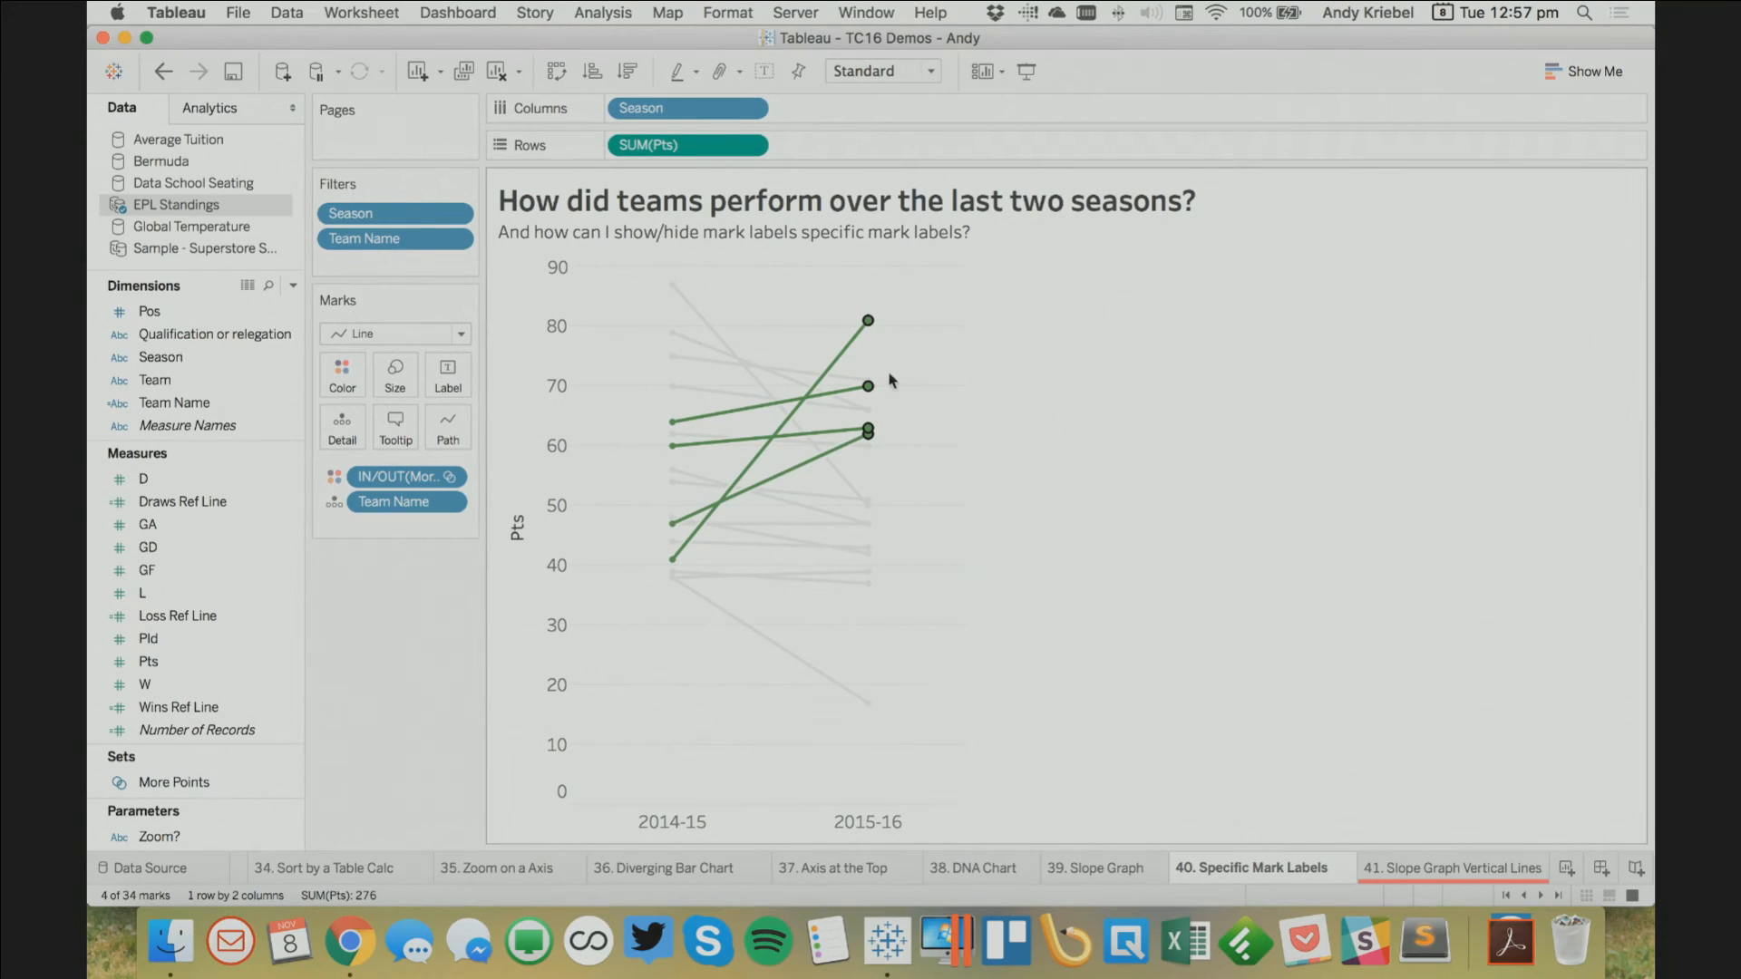
right_click(868, 322)
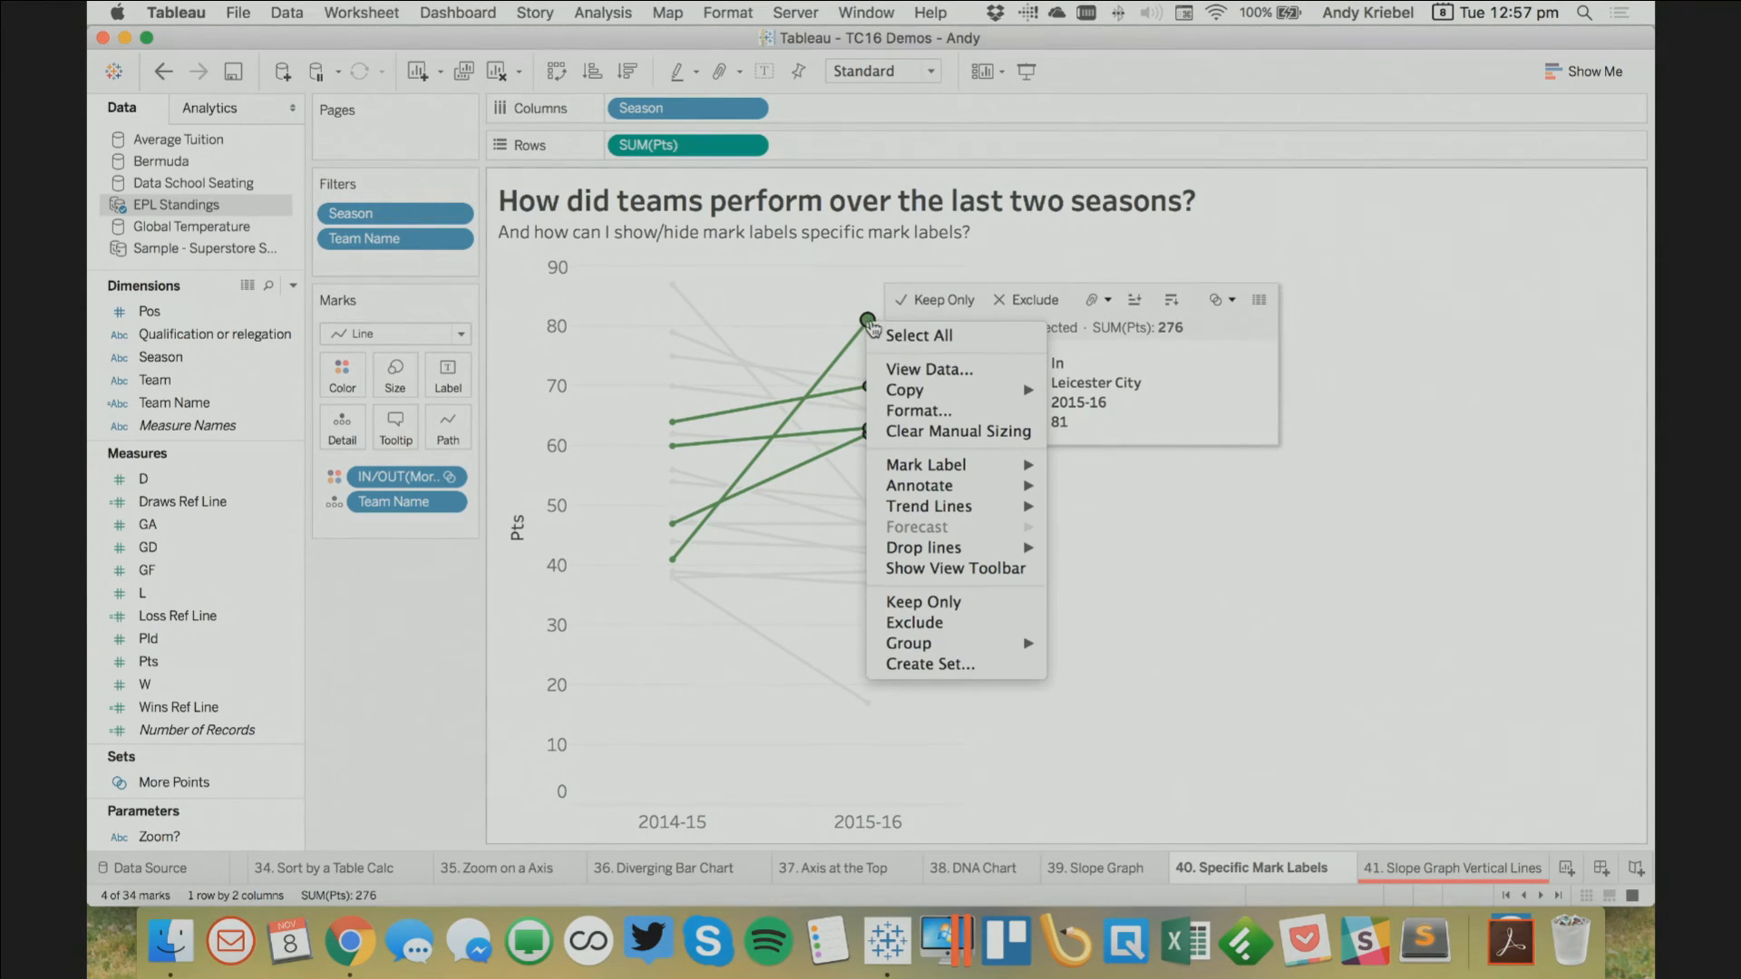
mouse_move(998, 472)
click(1114, 504)
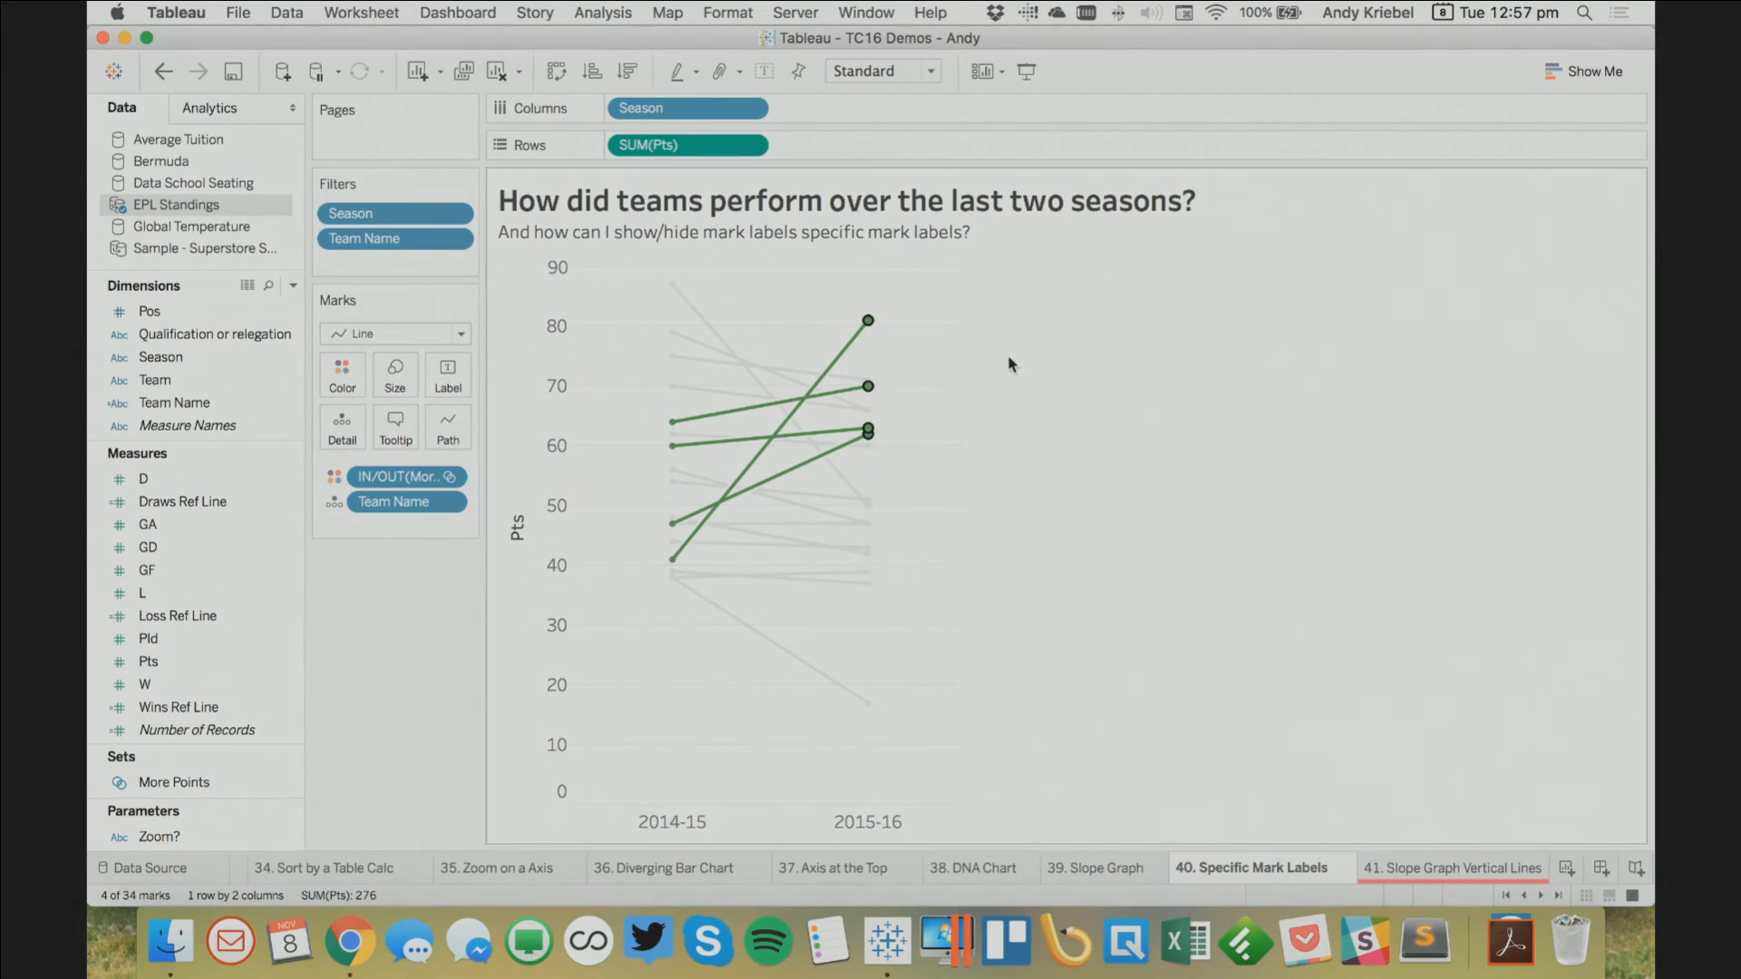
click(952, 349)
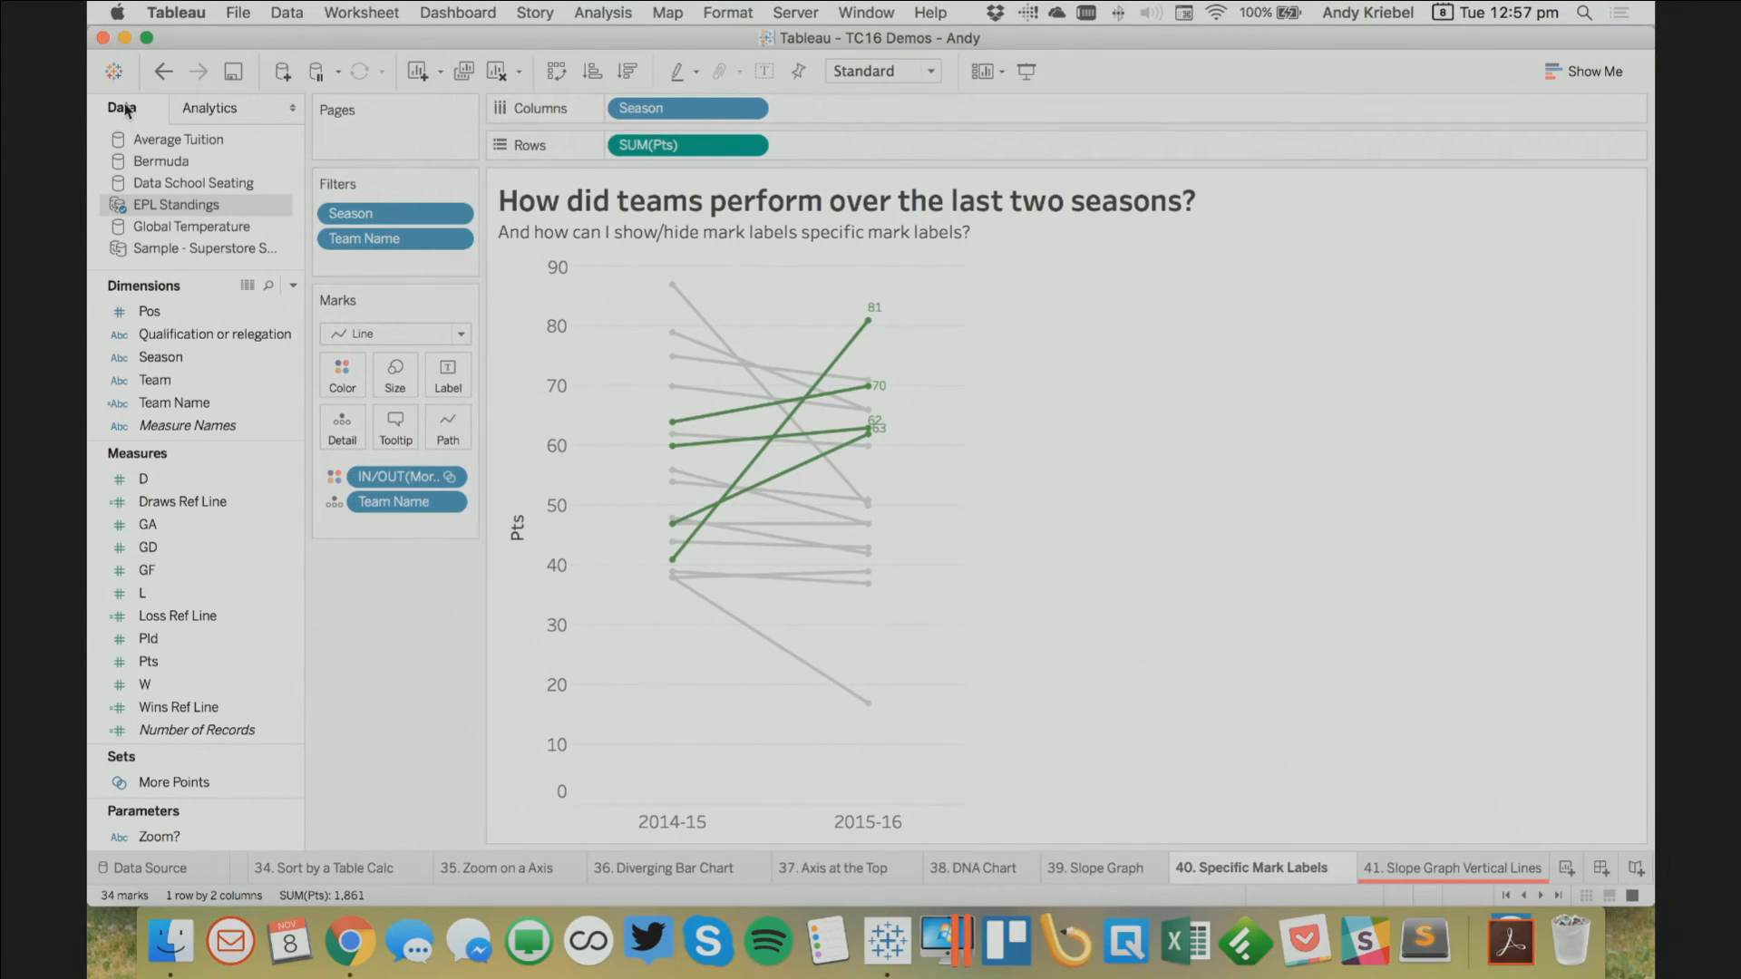
click(161, 76)
Create a calculated field named Pts to Show with the formula if [More Points] then [Pts] end
click(293, 285)
click(235, 307)
text(Pts to Show)
key(Tab)
text(if more)
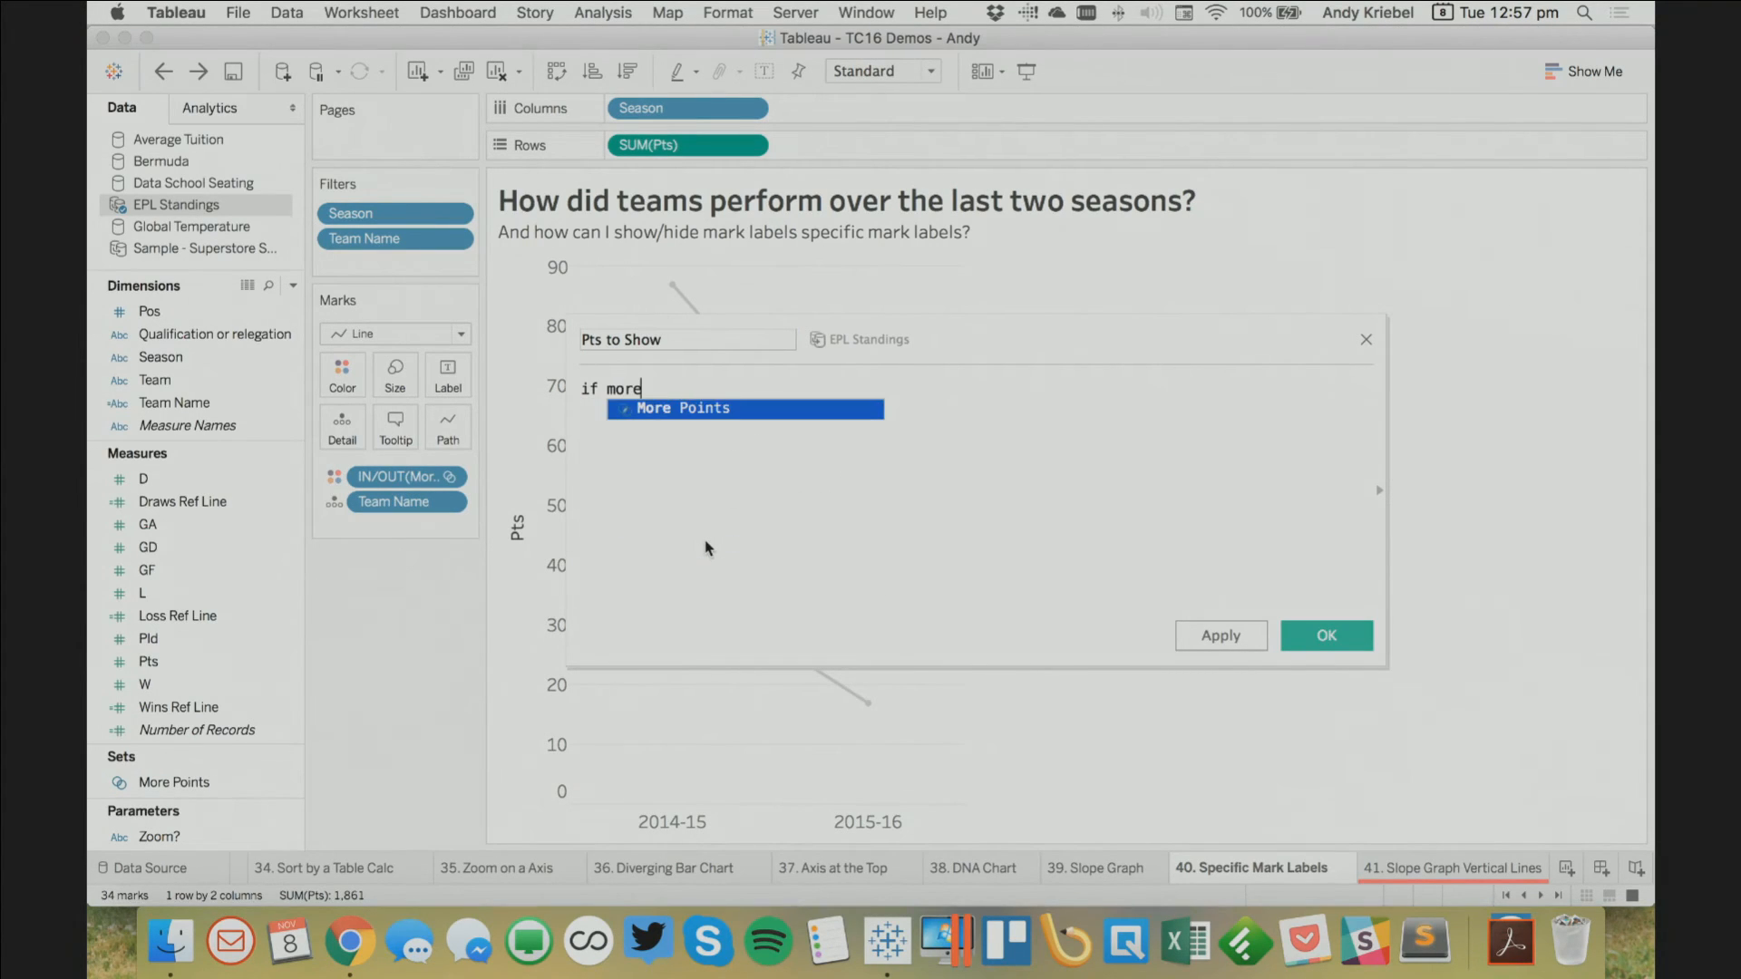
key(Return)
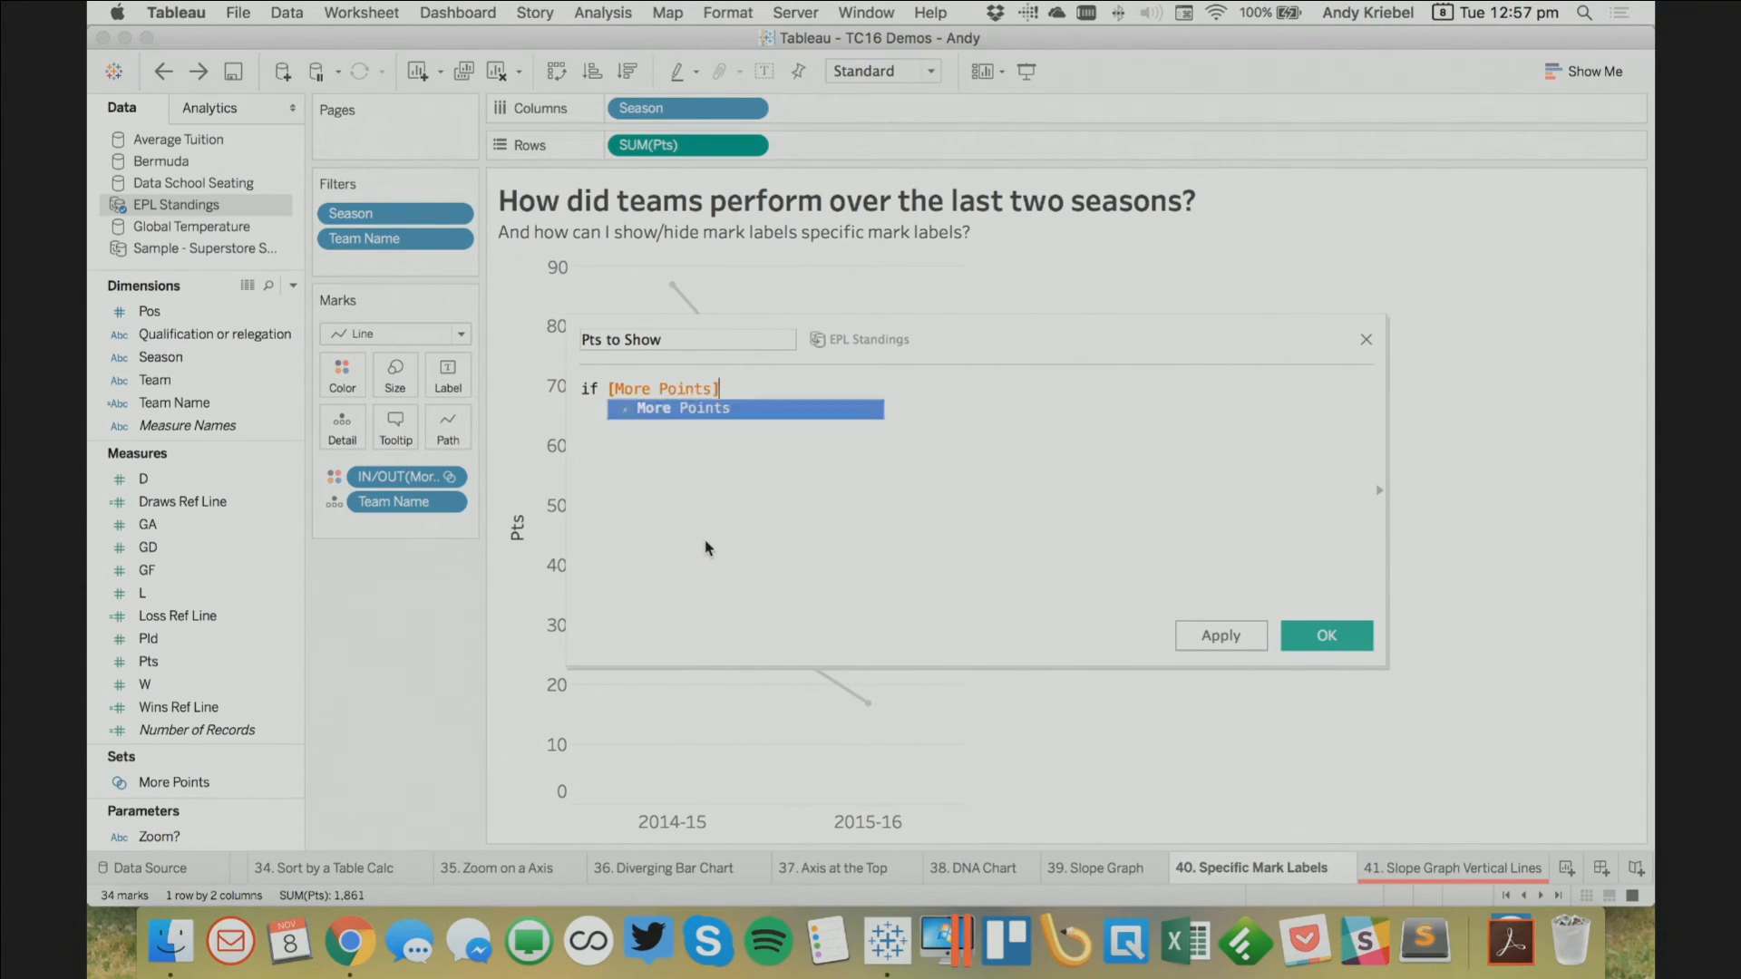
text(then pts)
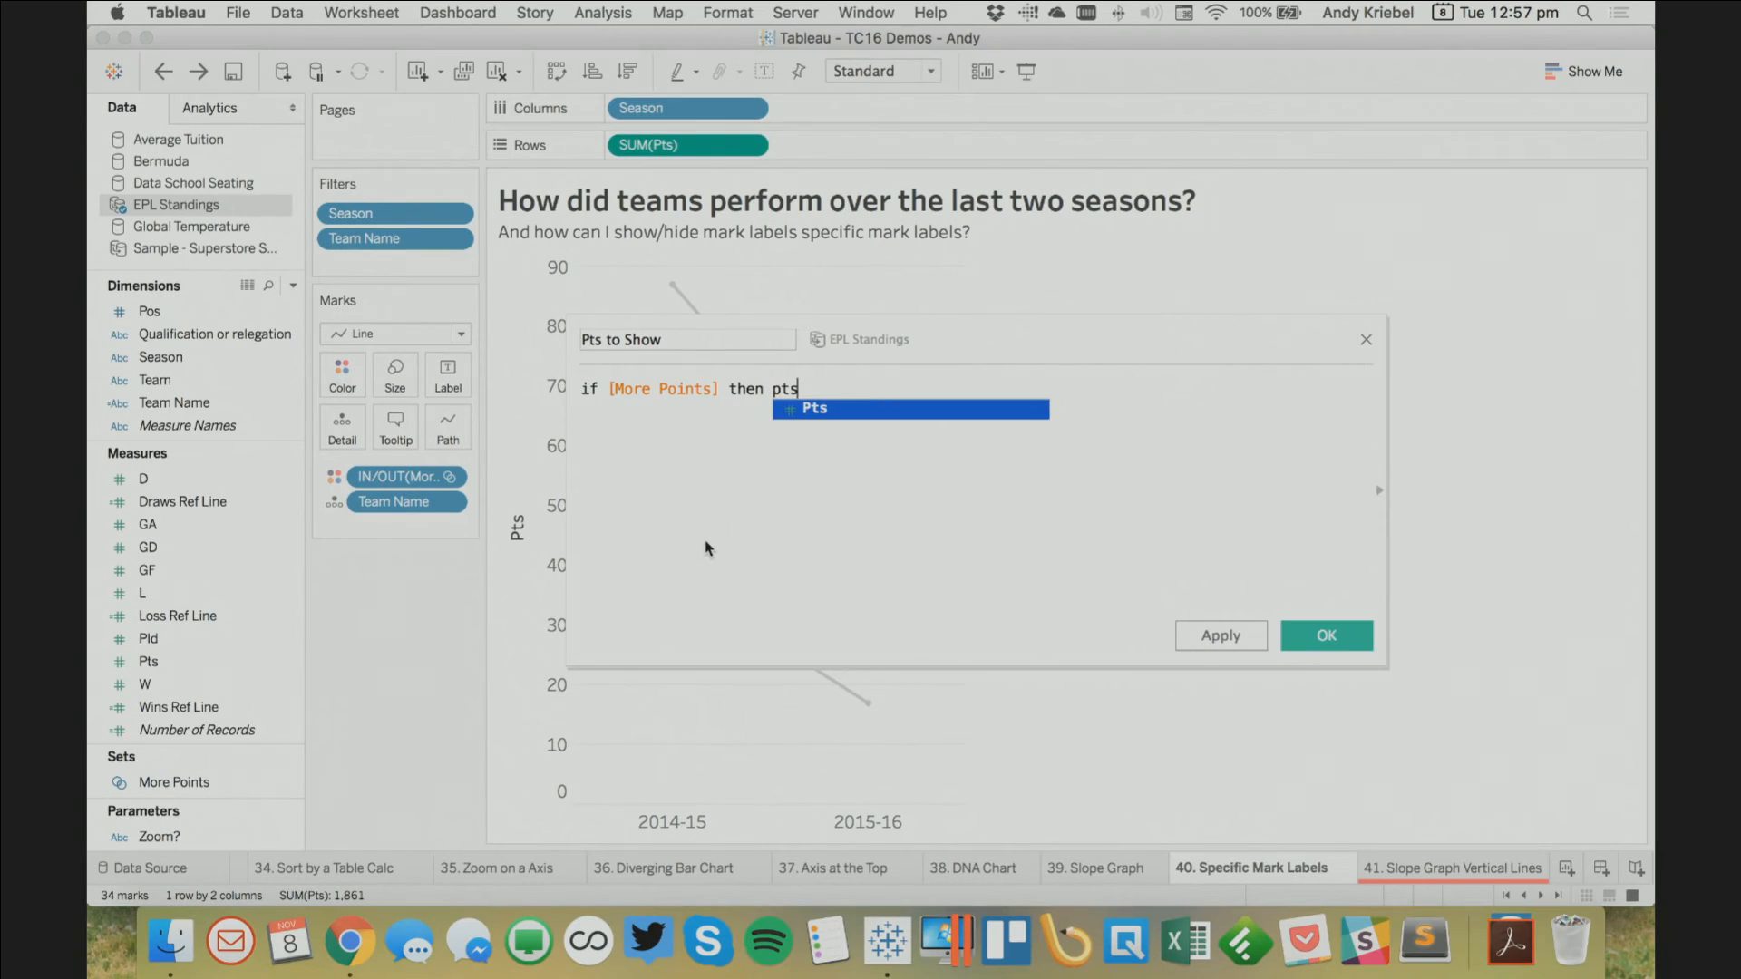
key(Return)
text(en)
key(Return)
click(1327, 634)
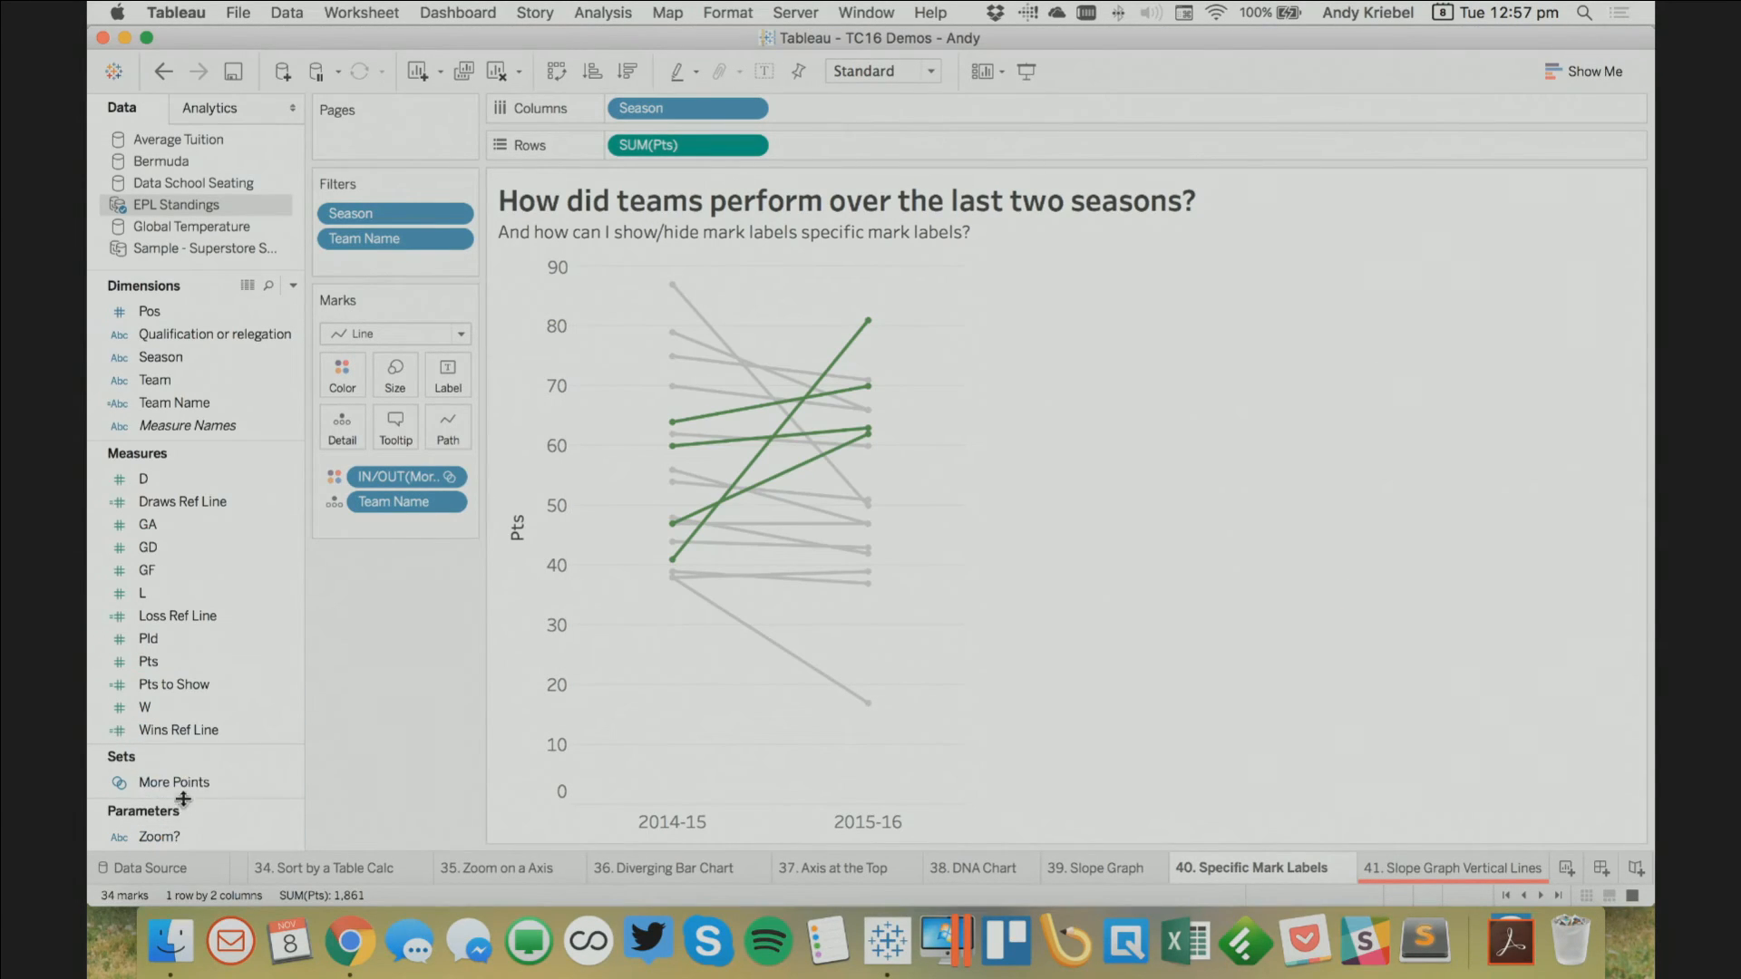
Add Pts to Show to the marks' Label, keeping the More Points set on Color
drag(178, 686, 328, 371)
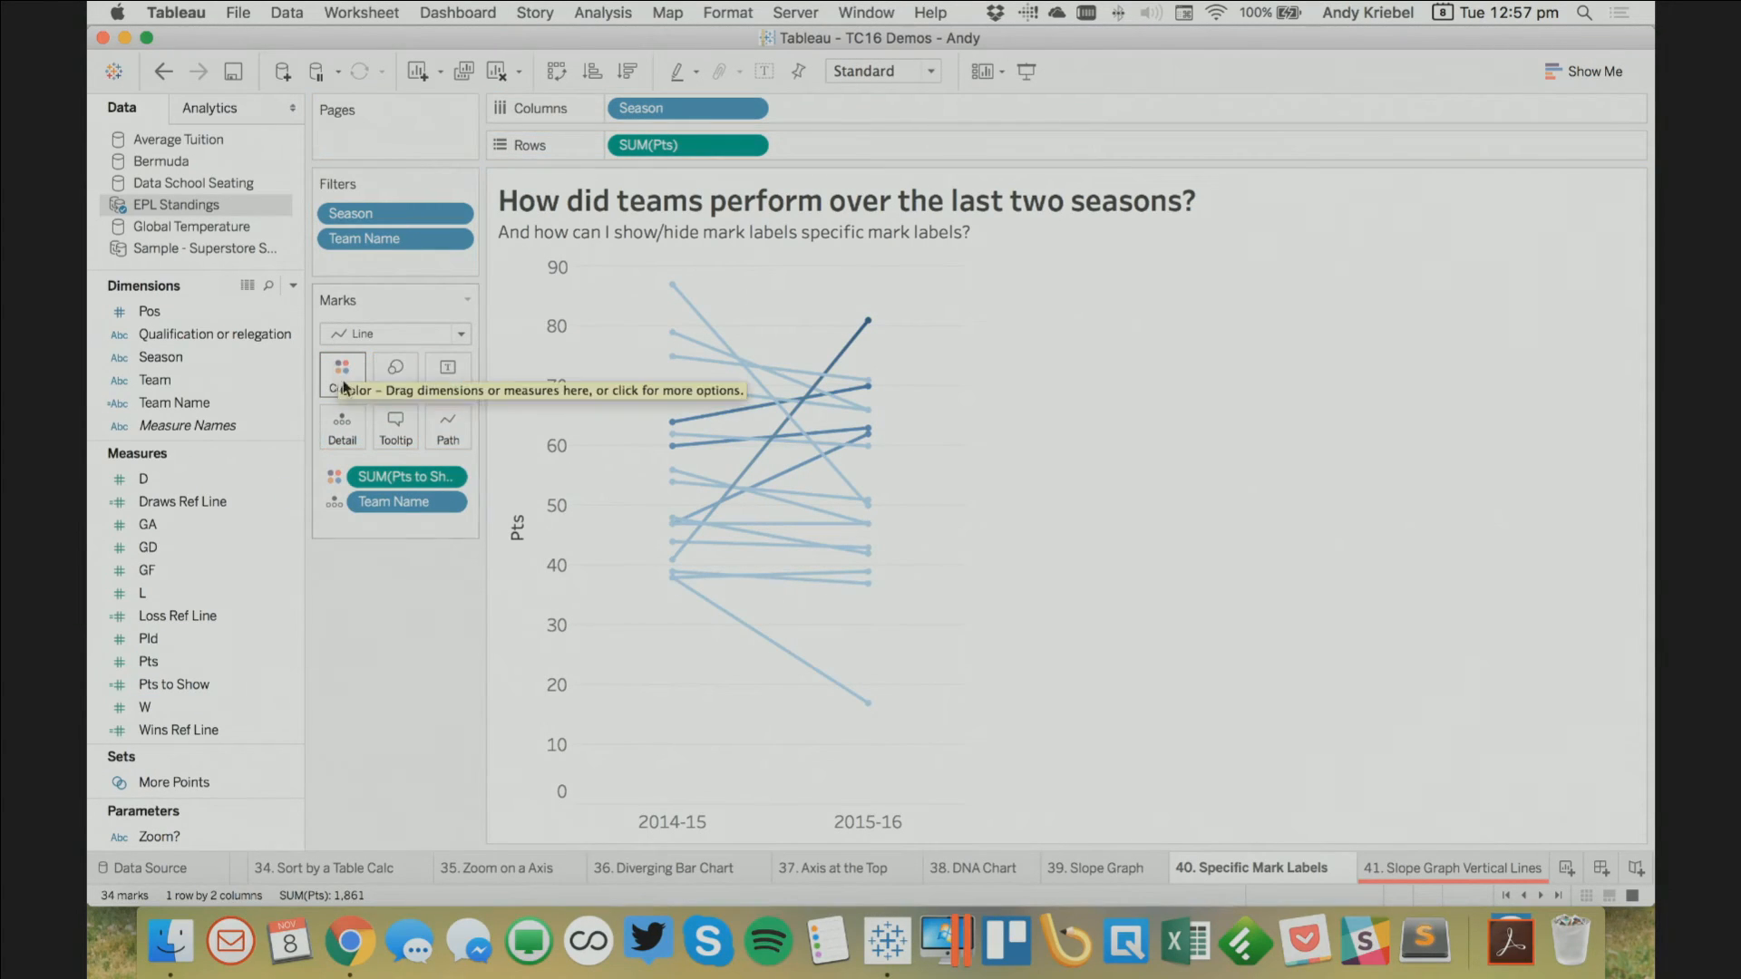
click(163, 72)
drag(166, 706, 445, 372)
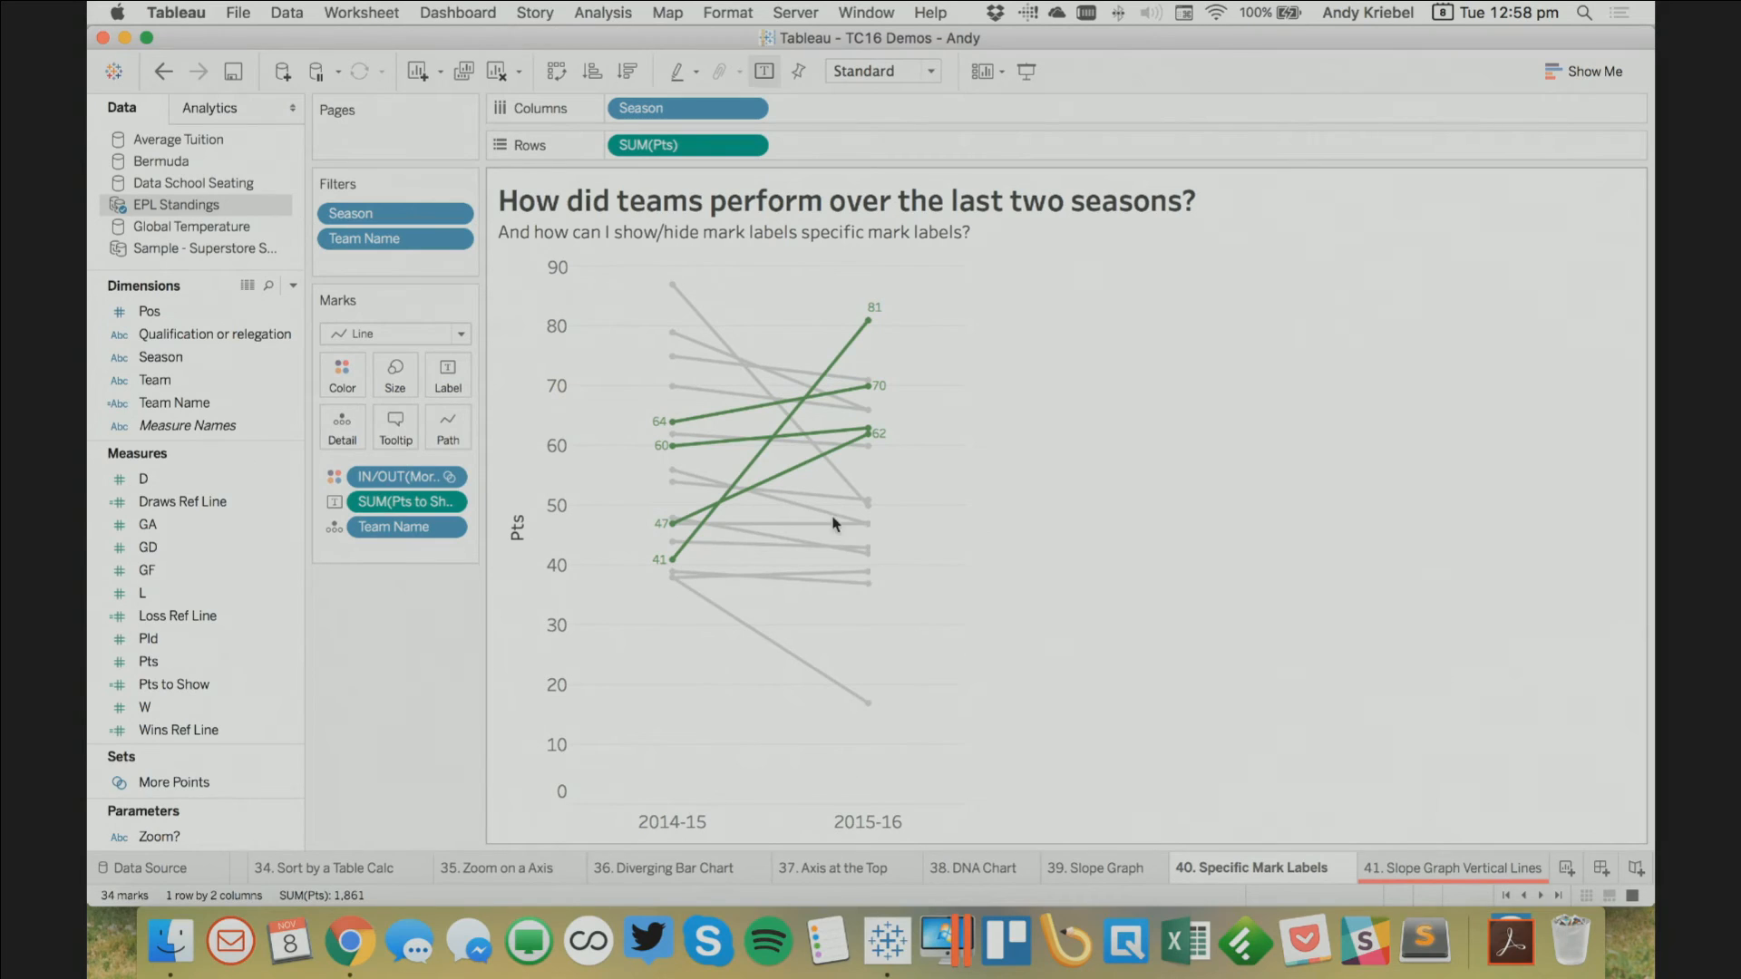
Open the 41. Slope Graph Vertical Lines sheet
mouse_move(1455, 872)
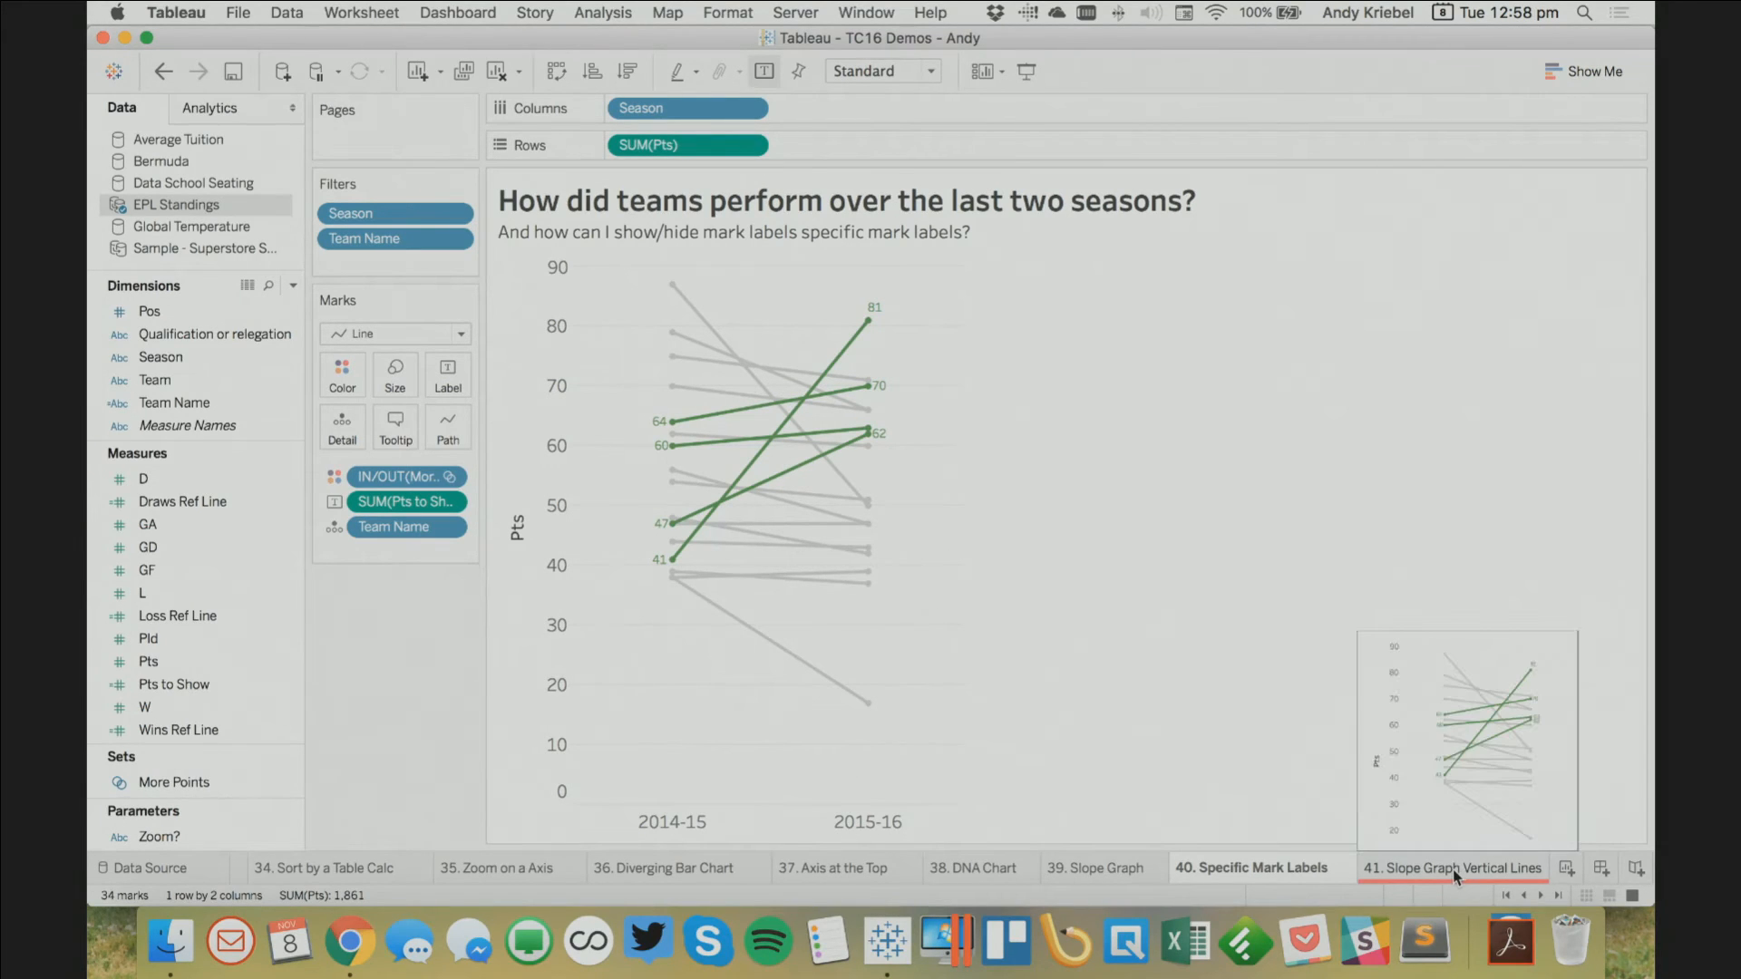
click(1454, 868)
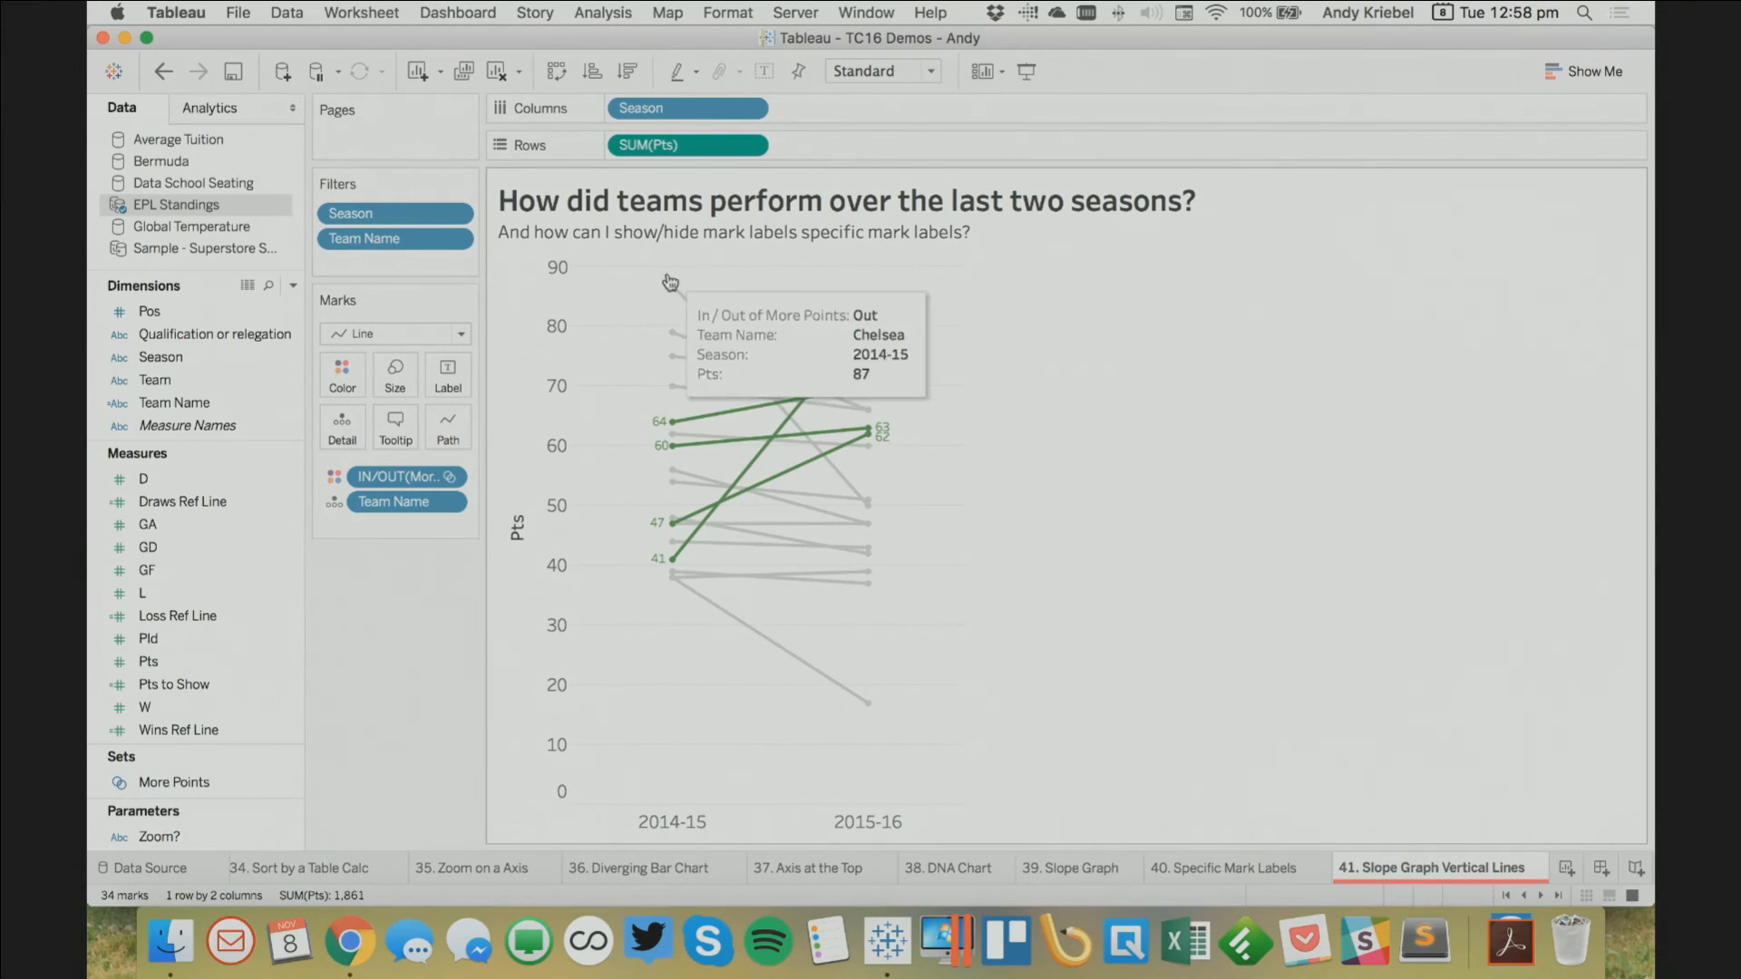
click(750, 110)
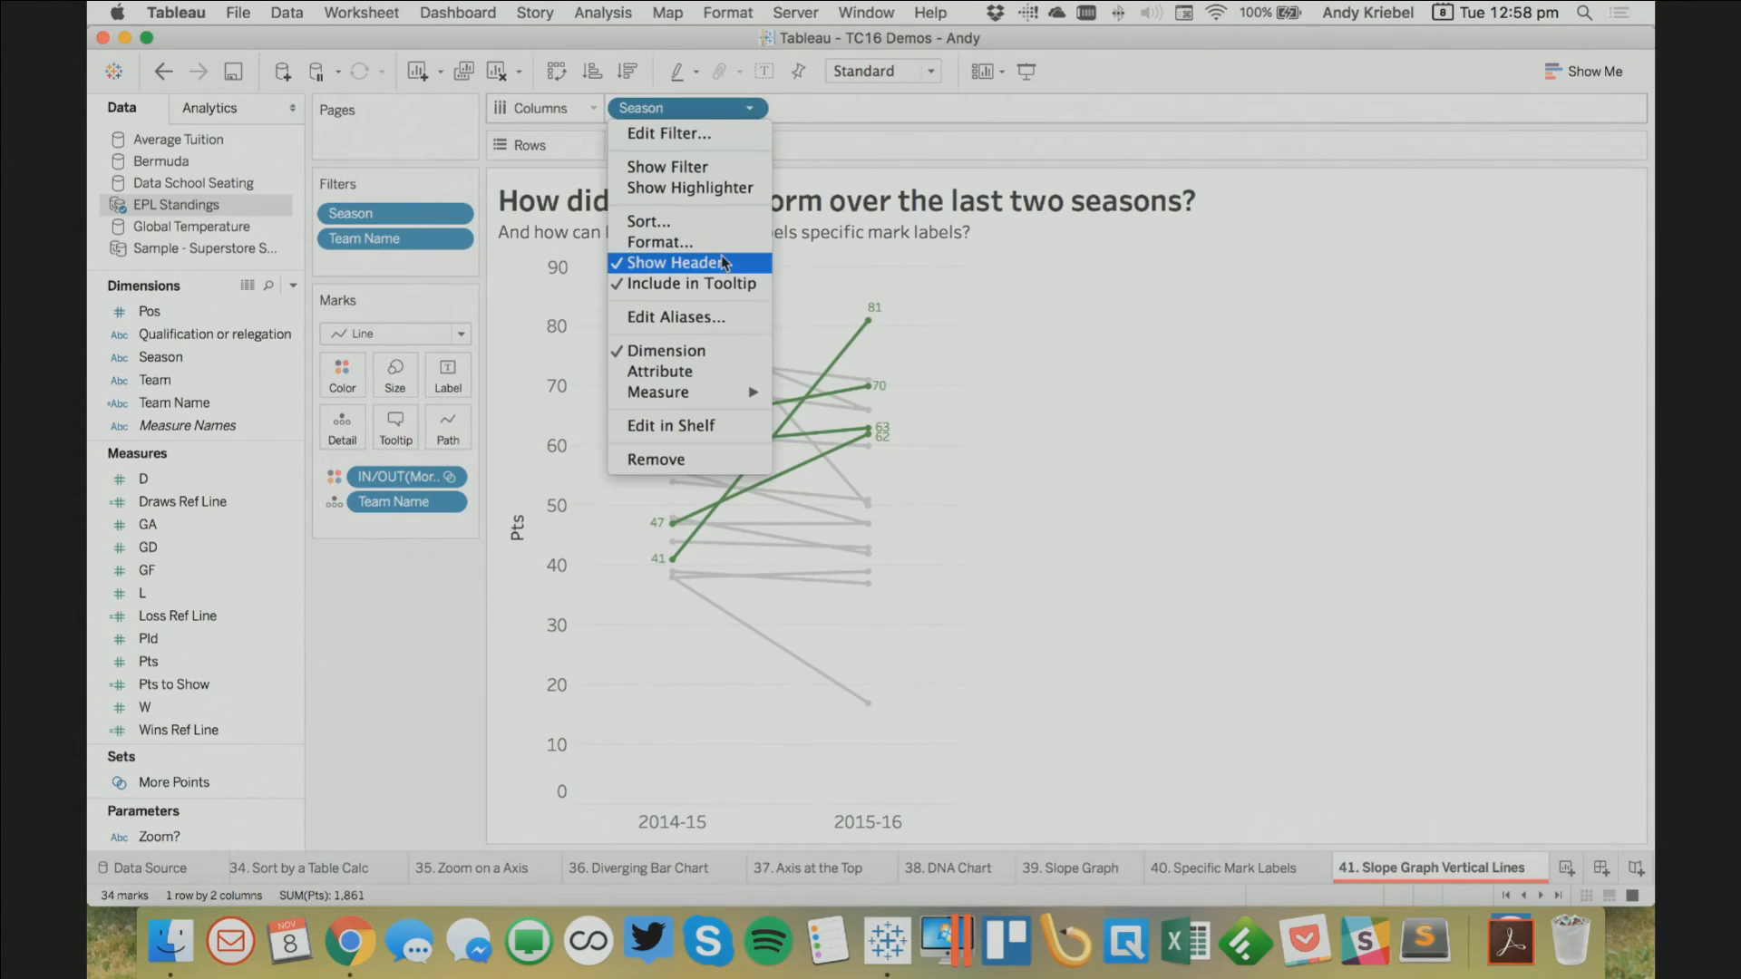
click(395, 660)
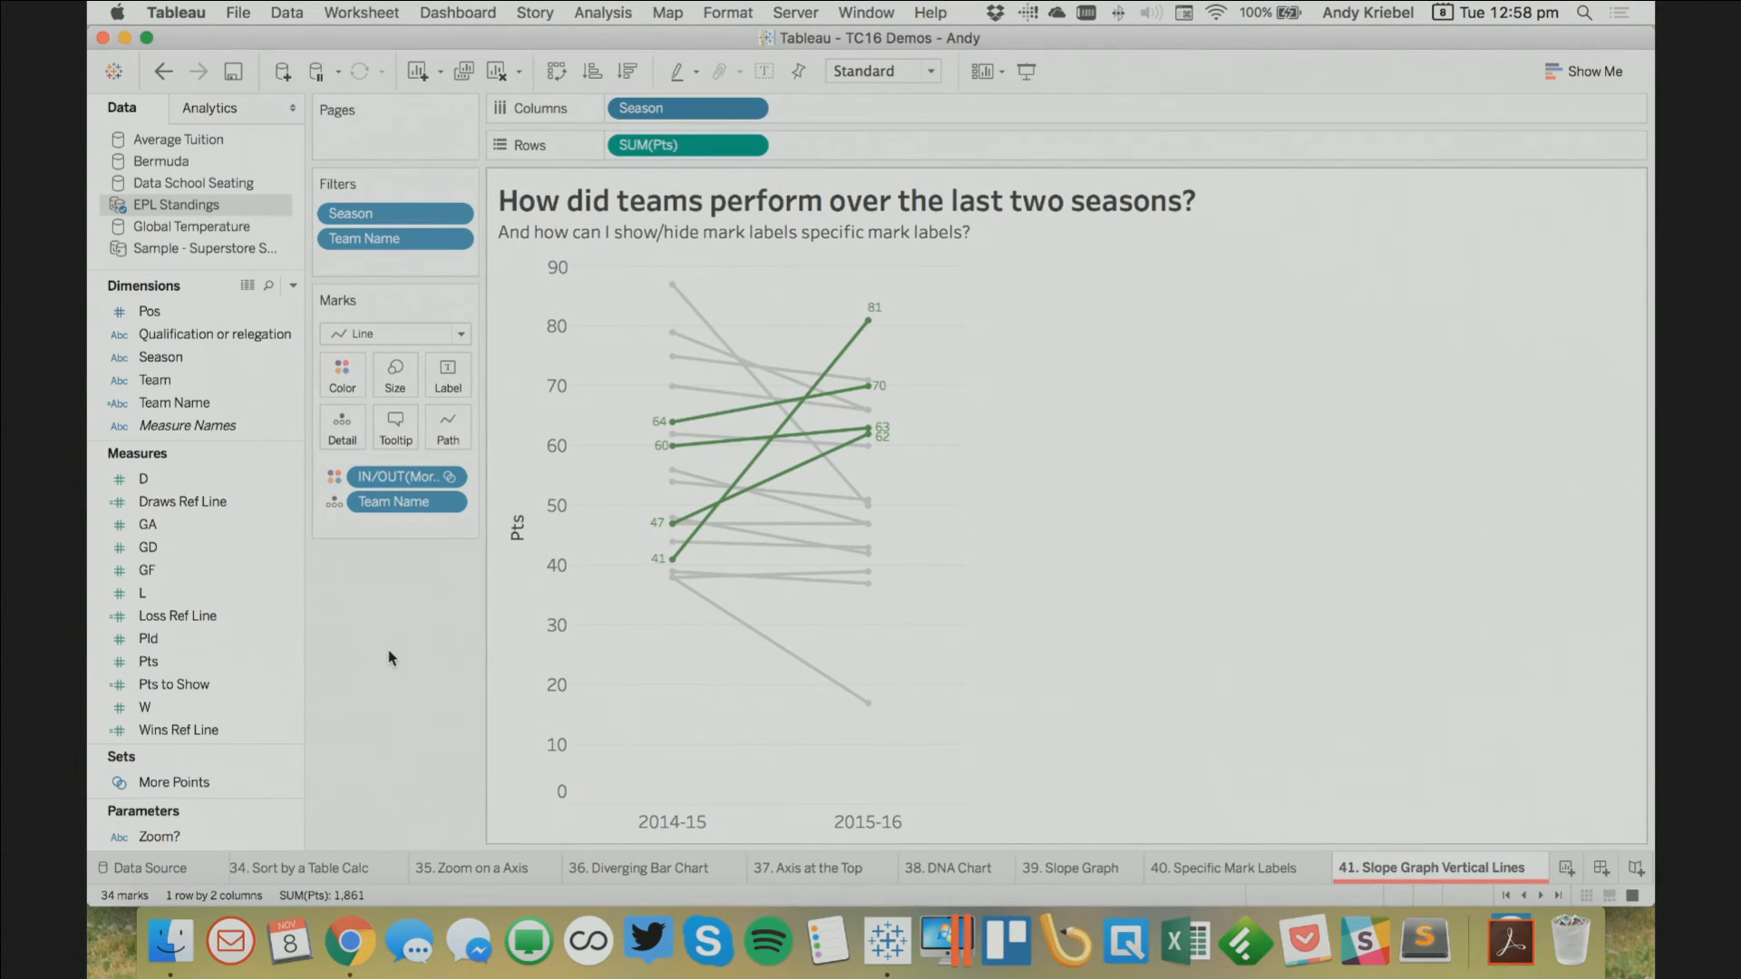
click(752, 110)
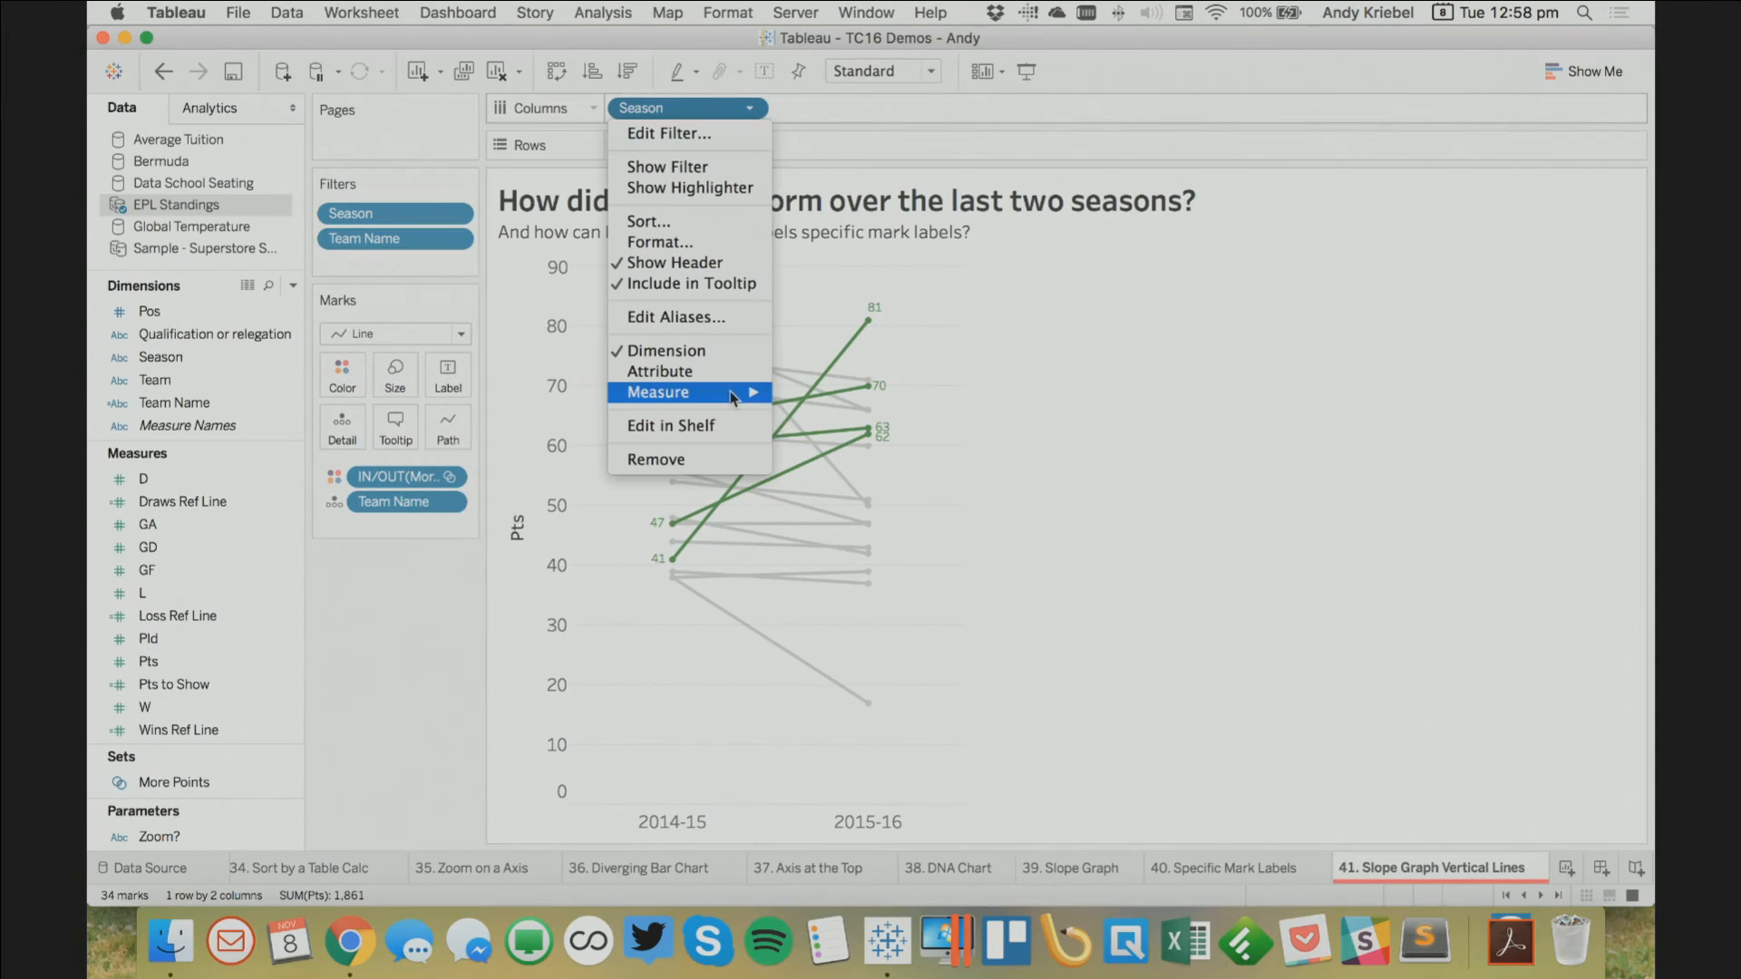
click(412, 665)
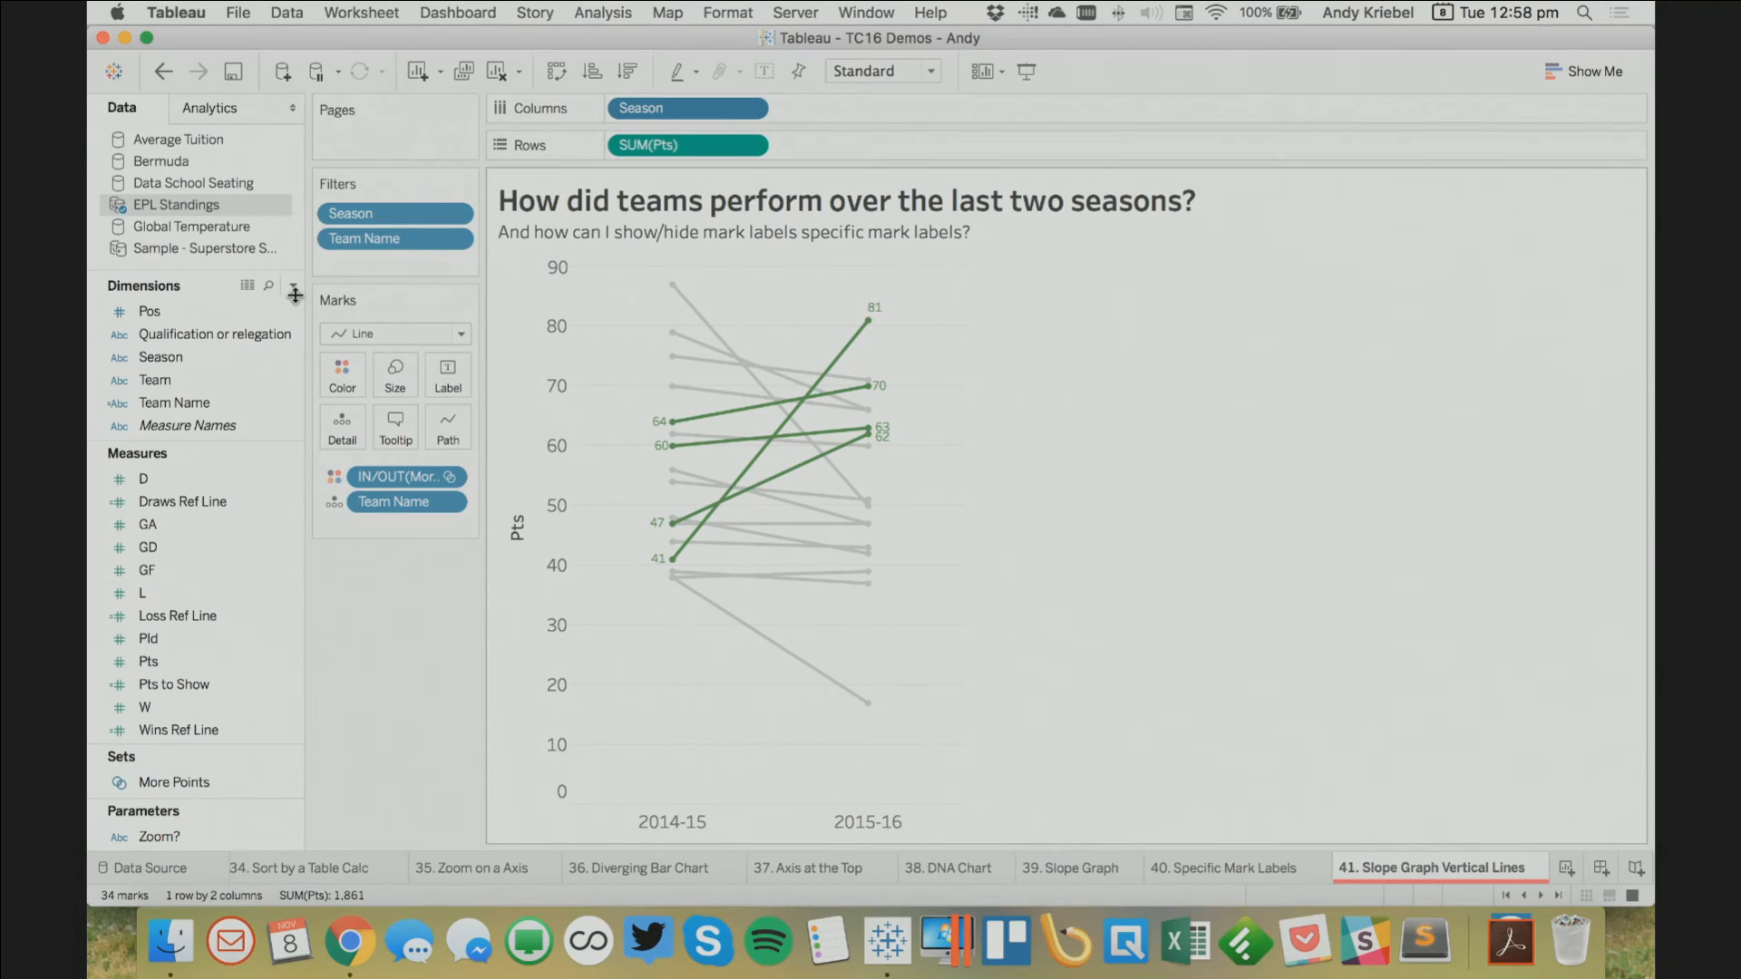
drag(676, 147, 855, 147)
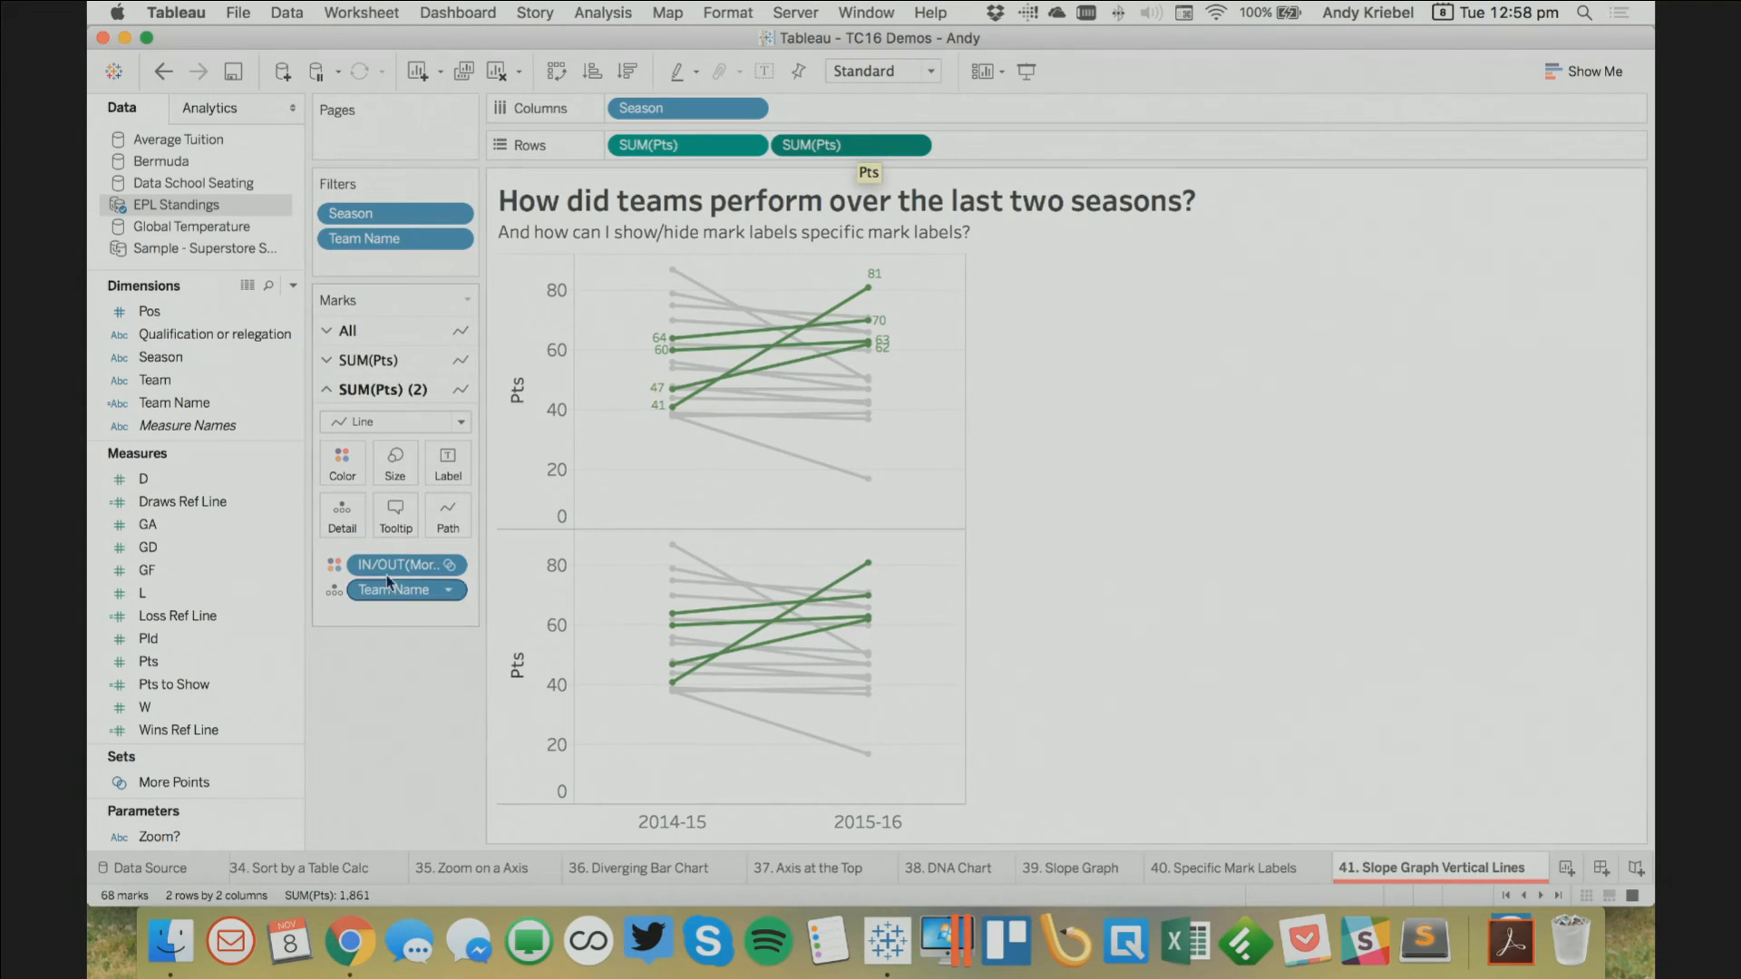
drag(390, 567, 381, 744)
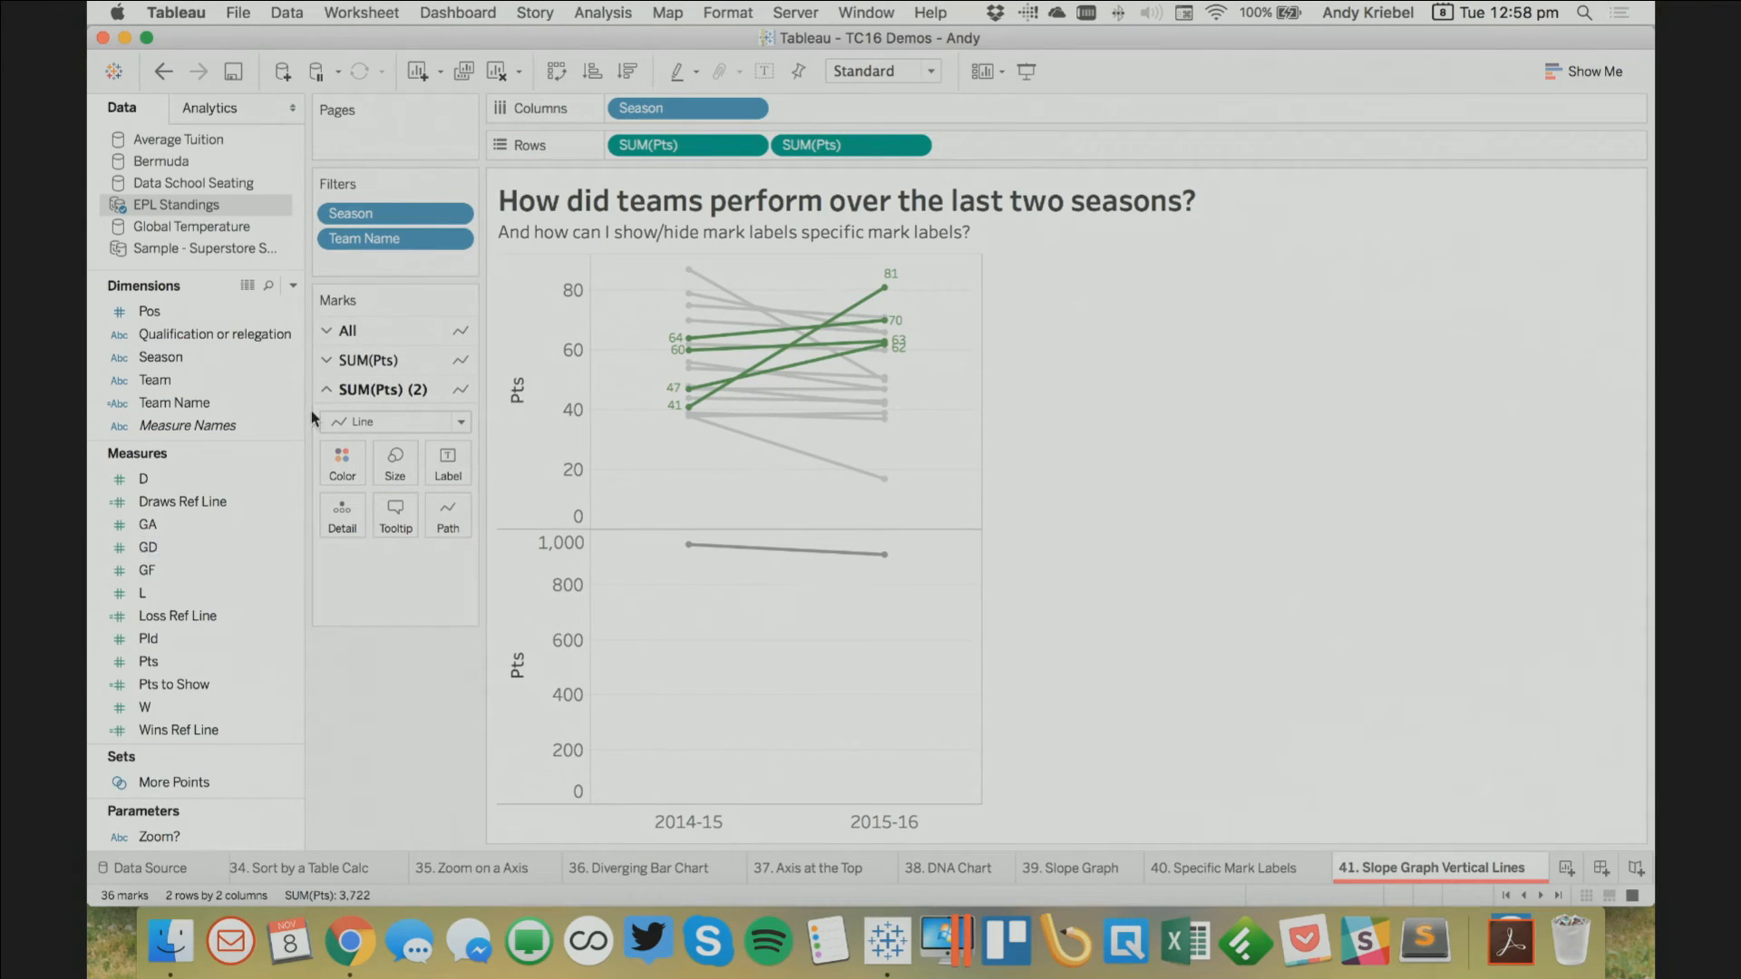
drag(832, 150, 1376, 342)
Add an ad hoc AVG(0) calculation to Rows after SUM(Pts)
double_click(816, 143)
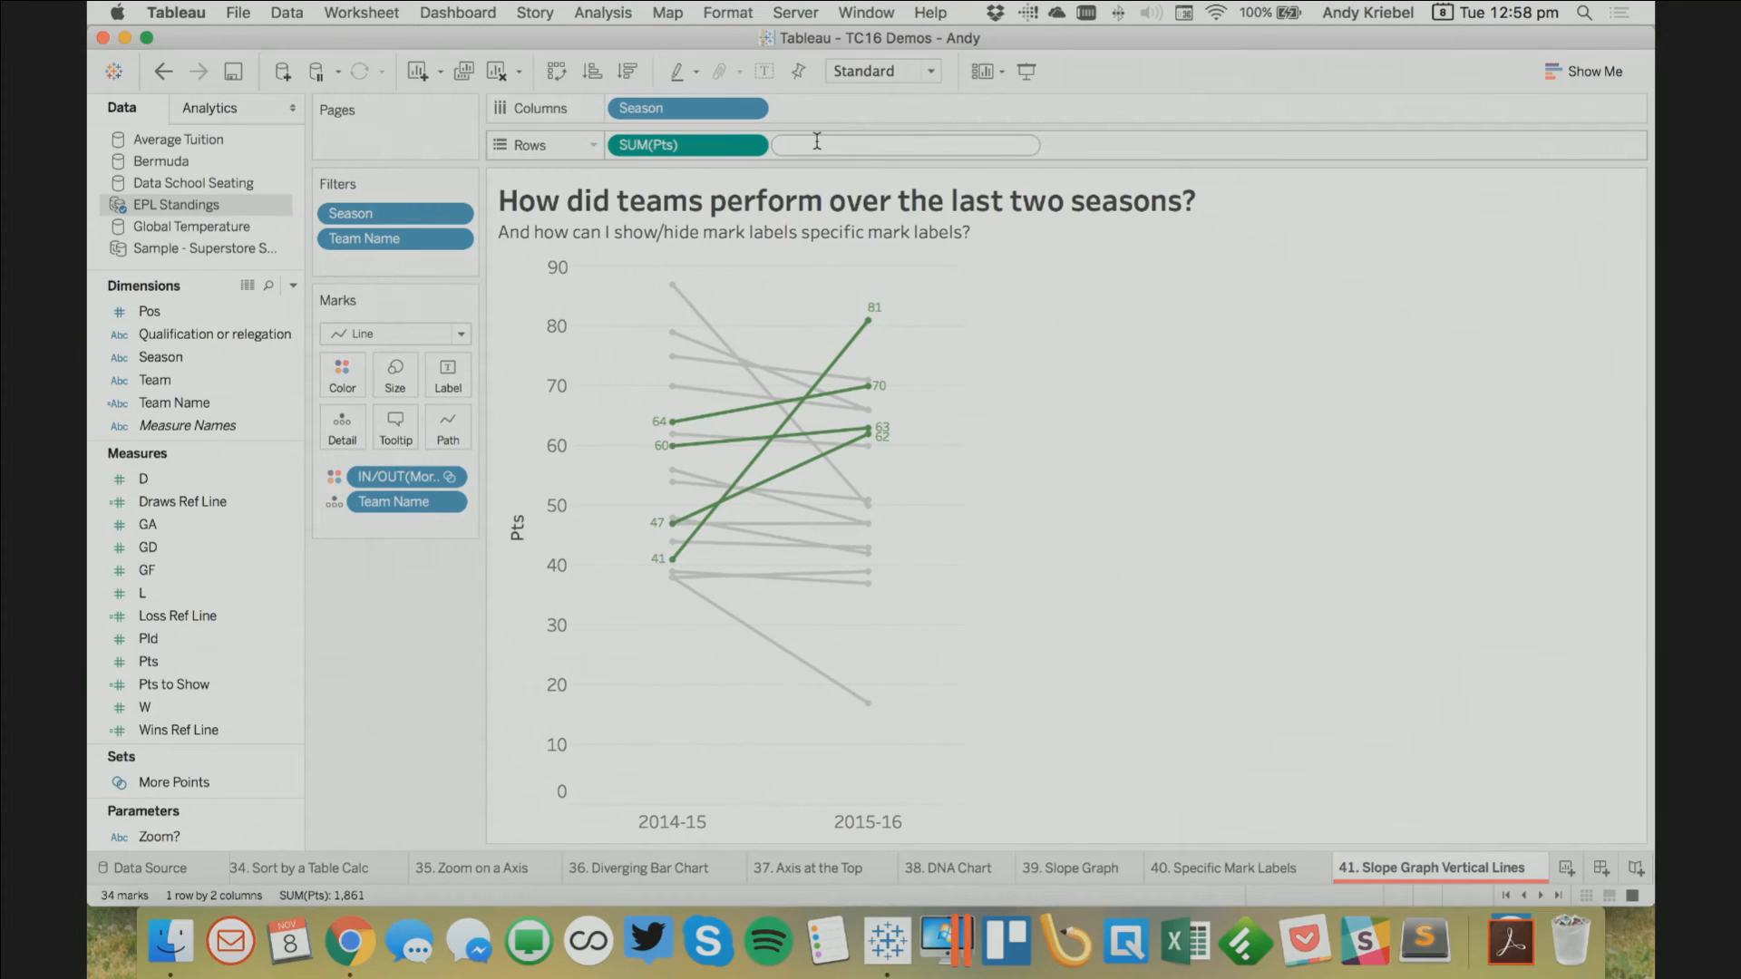
text((0))
key(Left)
key(Left)
key(Left)
text(AVG)
key(Return)
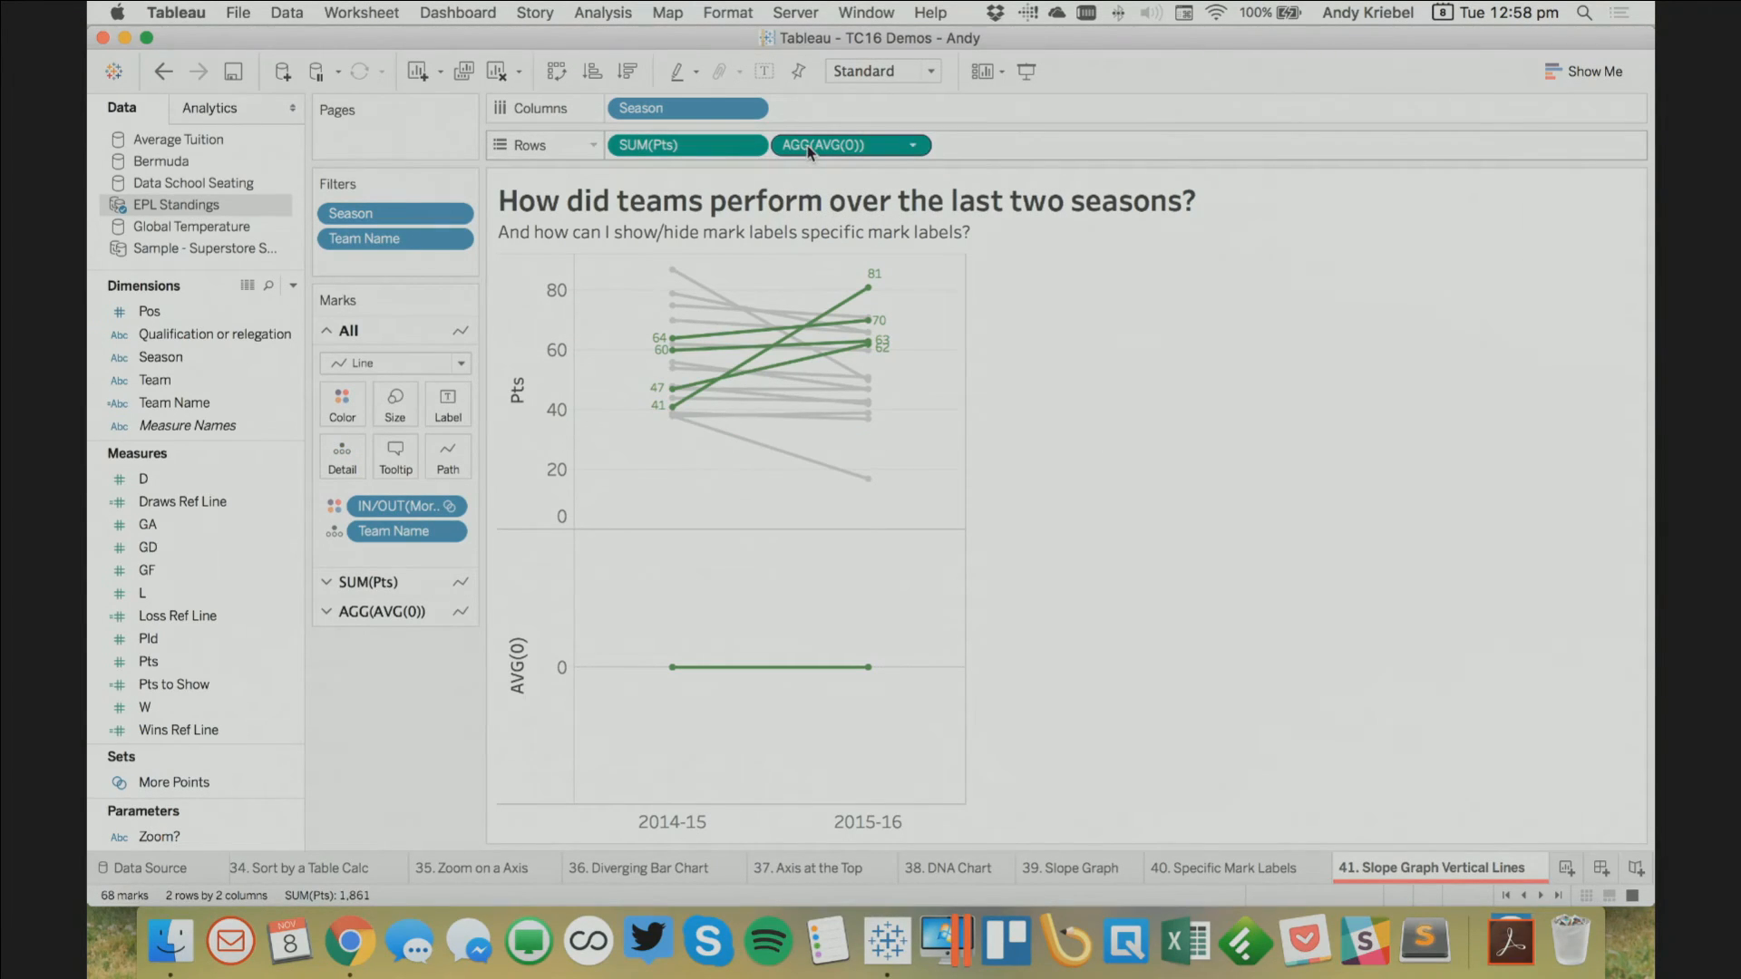
Change the AVG(0) marks to the Bar type and make the bars narrower
click(390, 614)
click(385, 427)
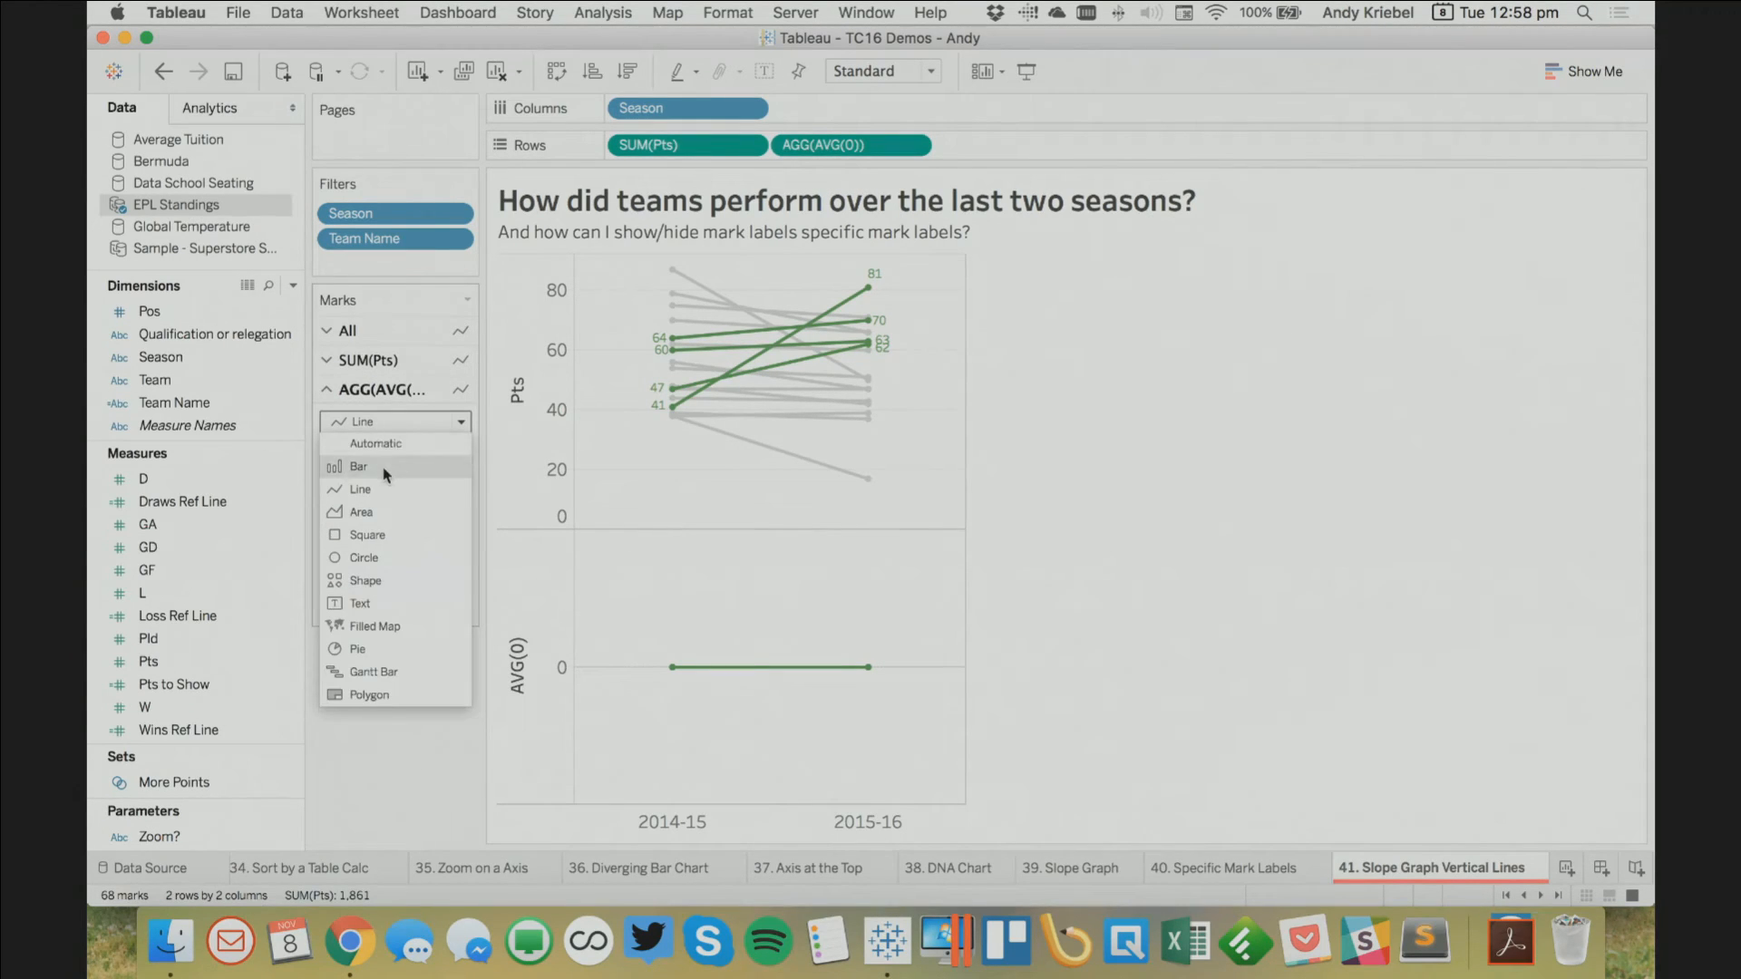
click(386, 467)
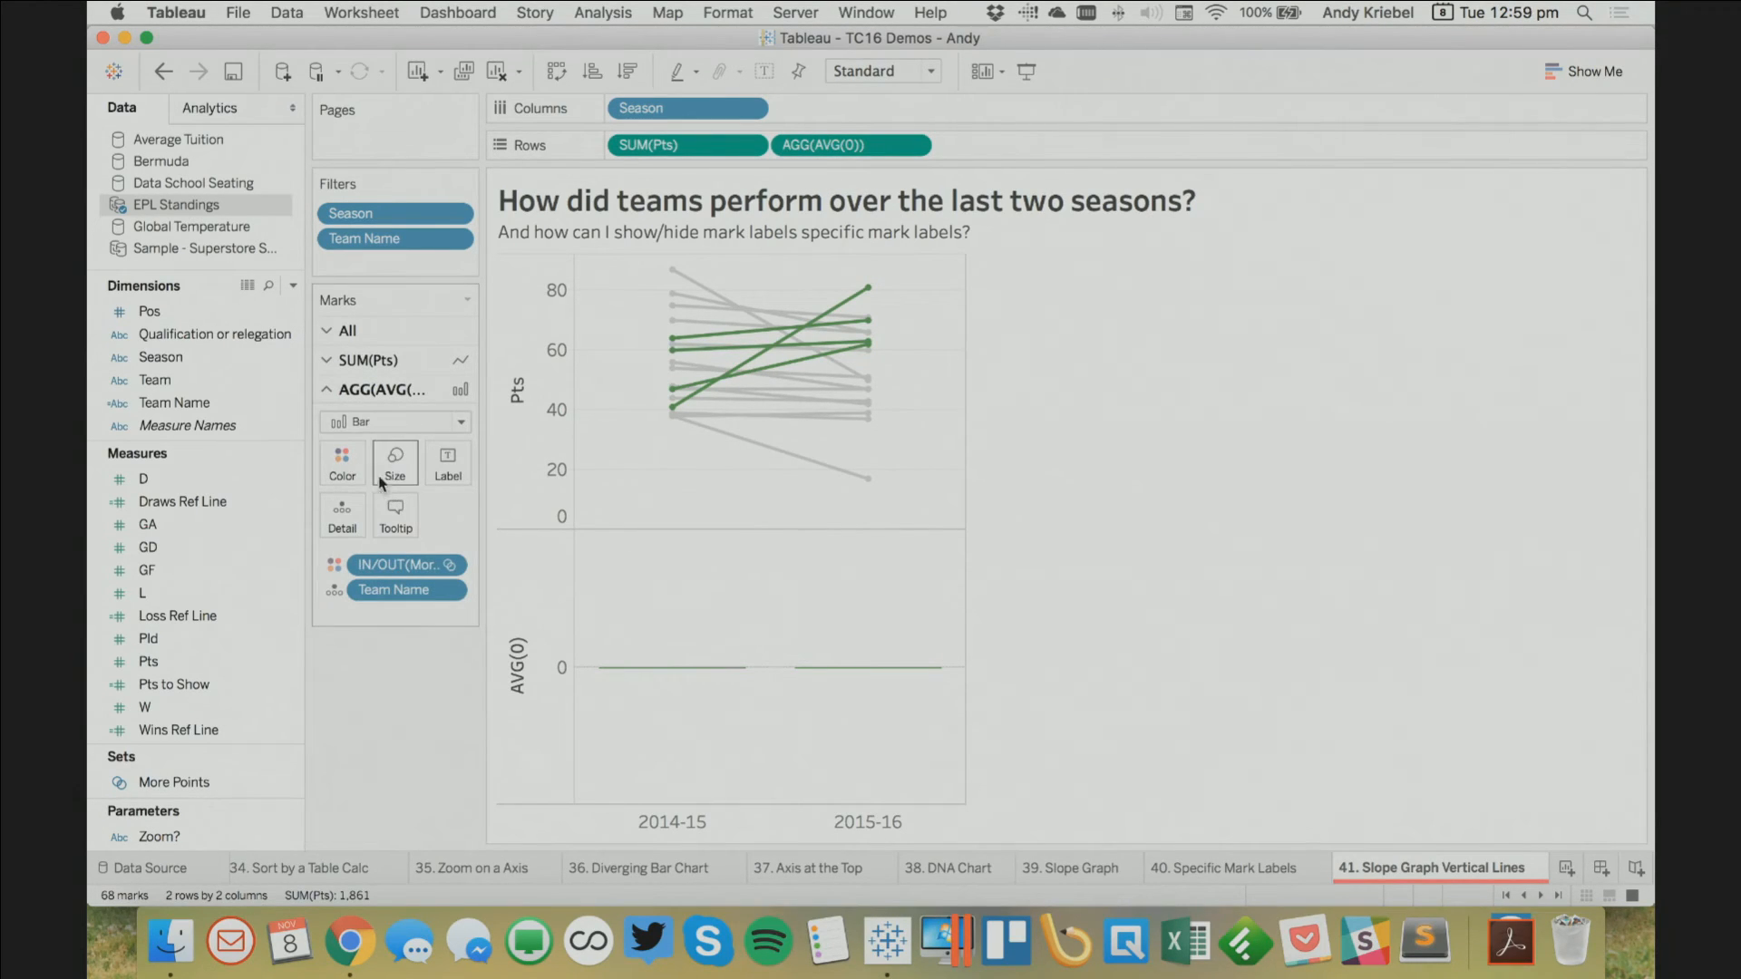
click(390, 467)
drag(521, 529, 475, 527)
Open the 50. Sort to Top sheet
click(1540, 895)
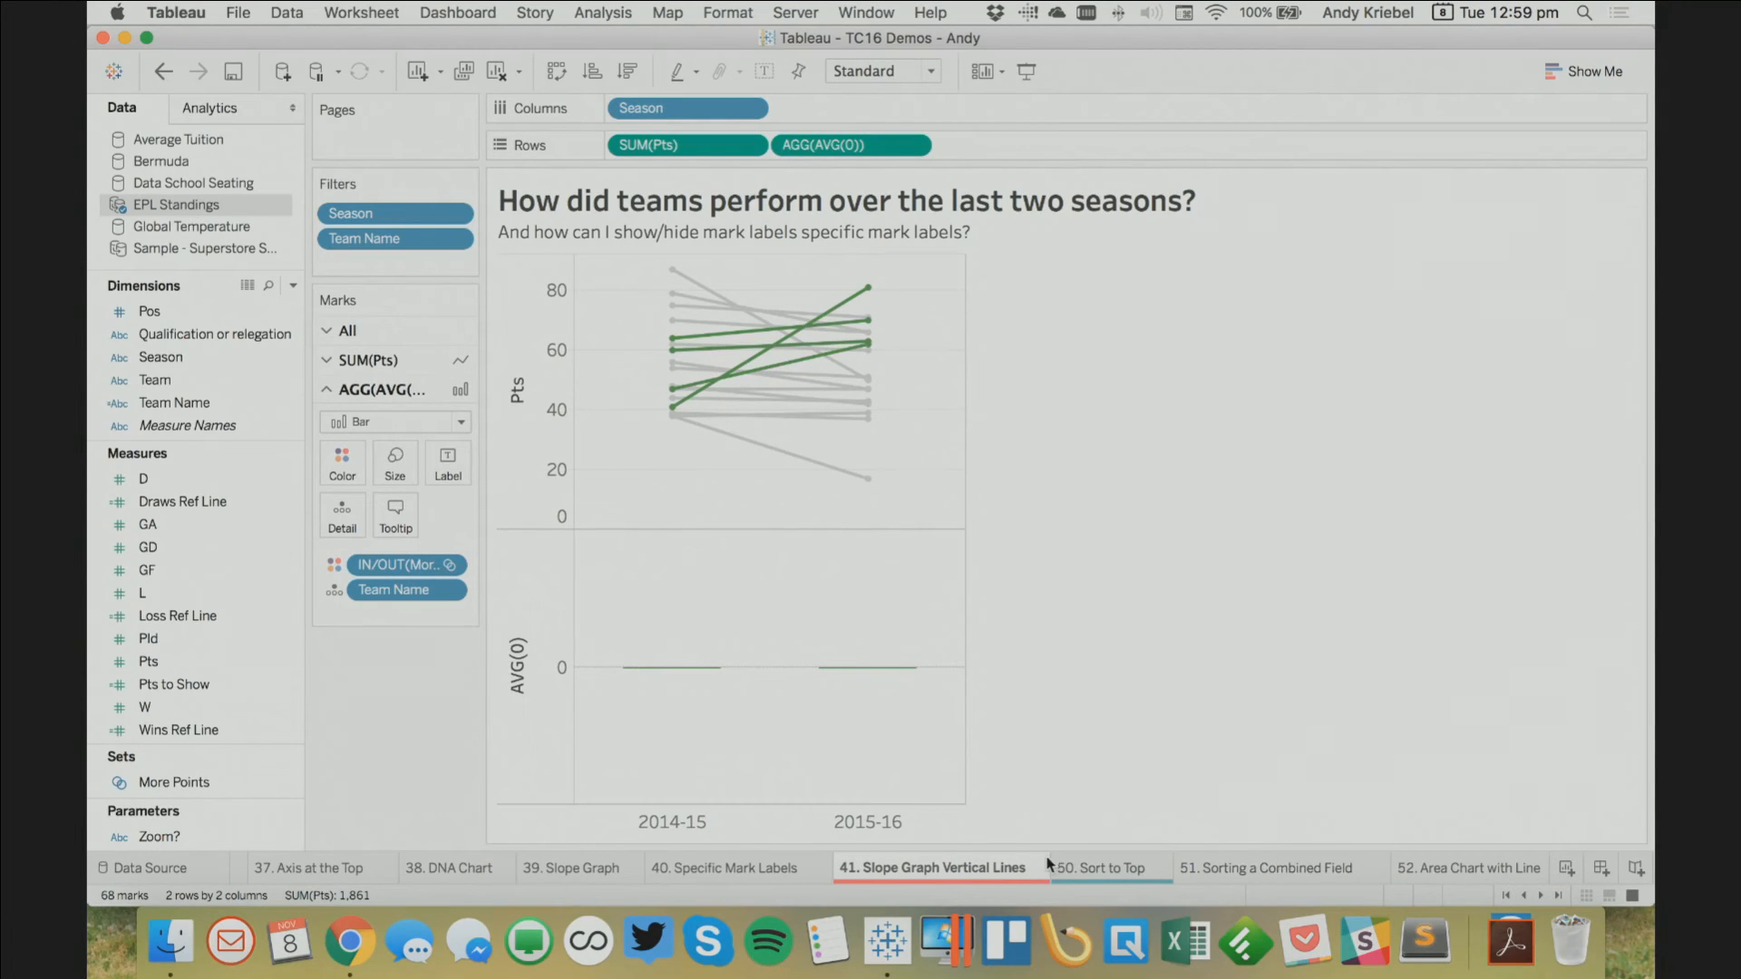
click(1100, 872)
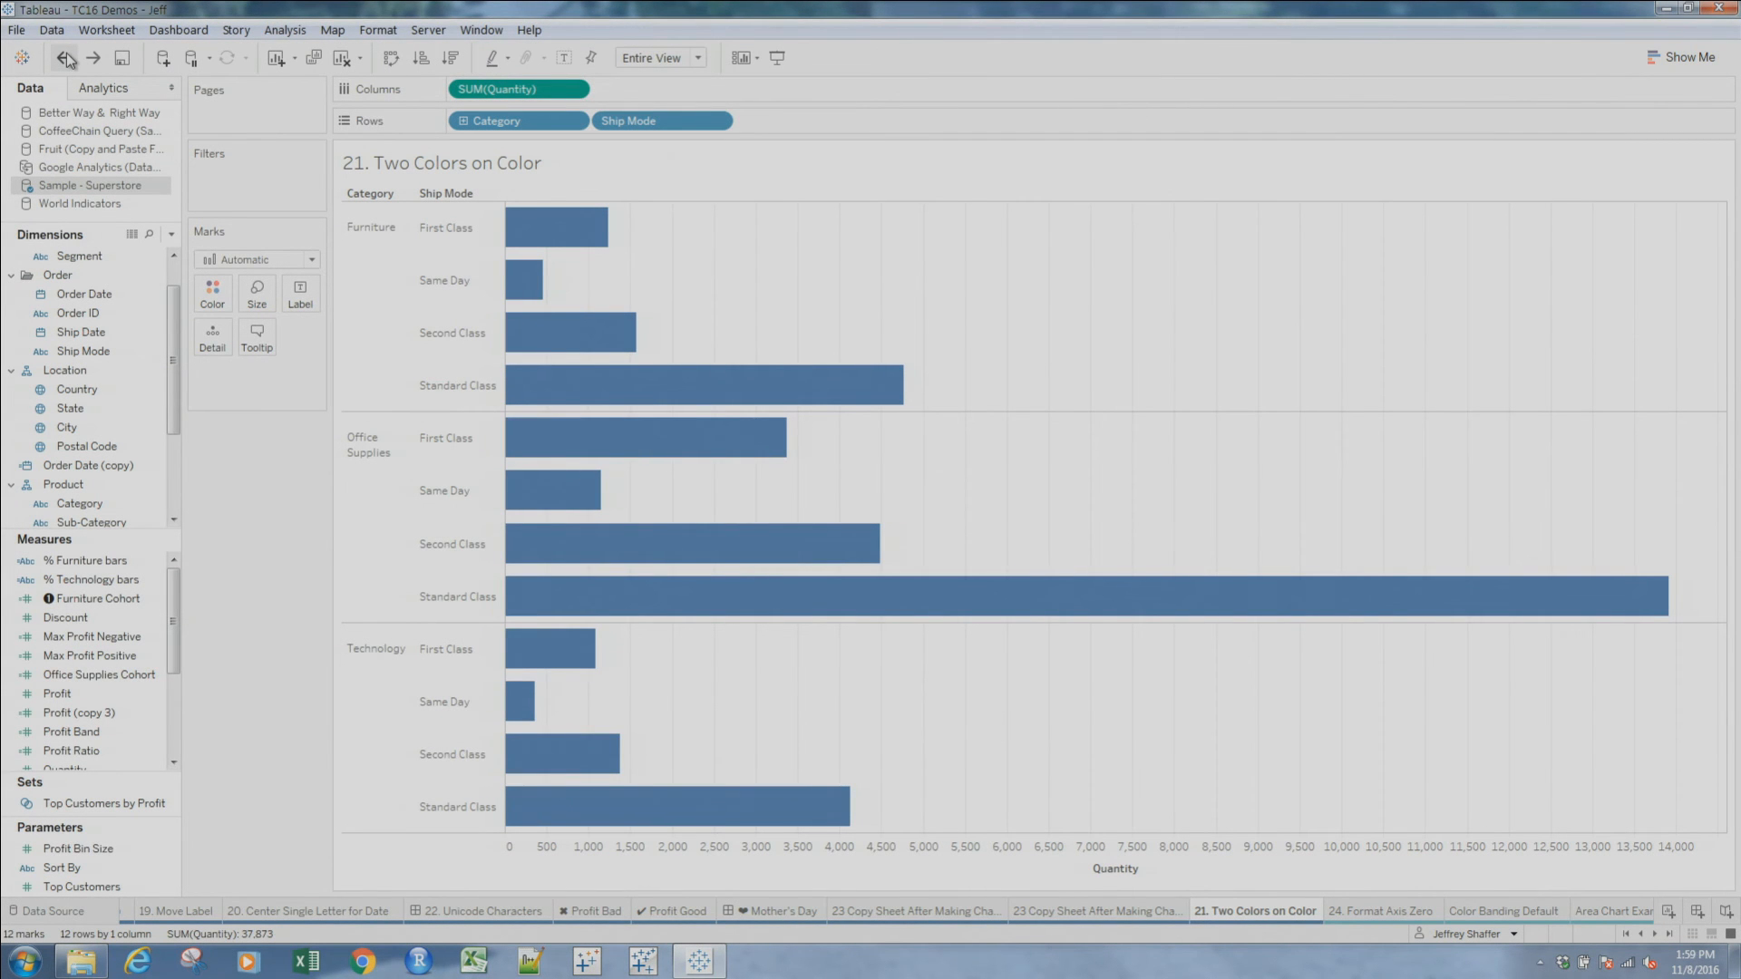
Try coloring the Quantity bars by Ship Mode and Category together by adding both dimensions to Color
click(115, 355)
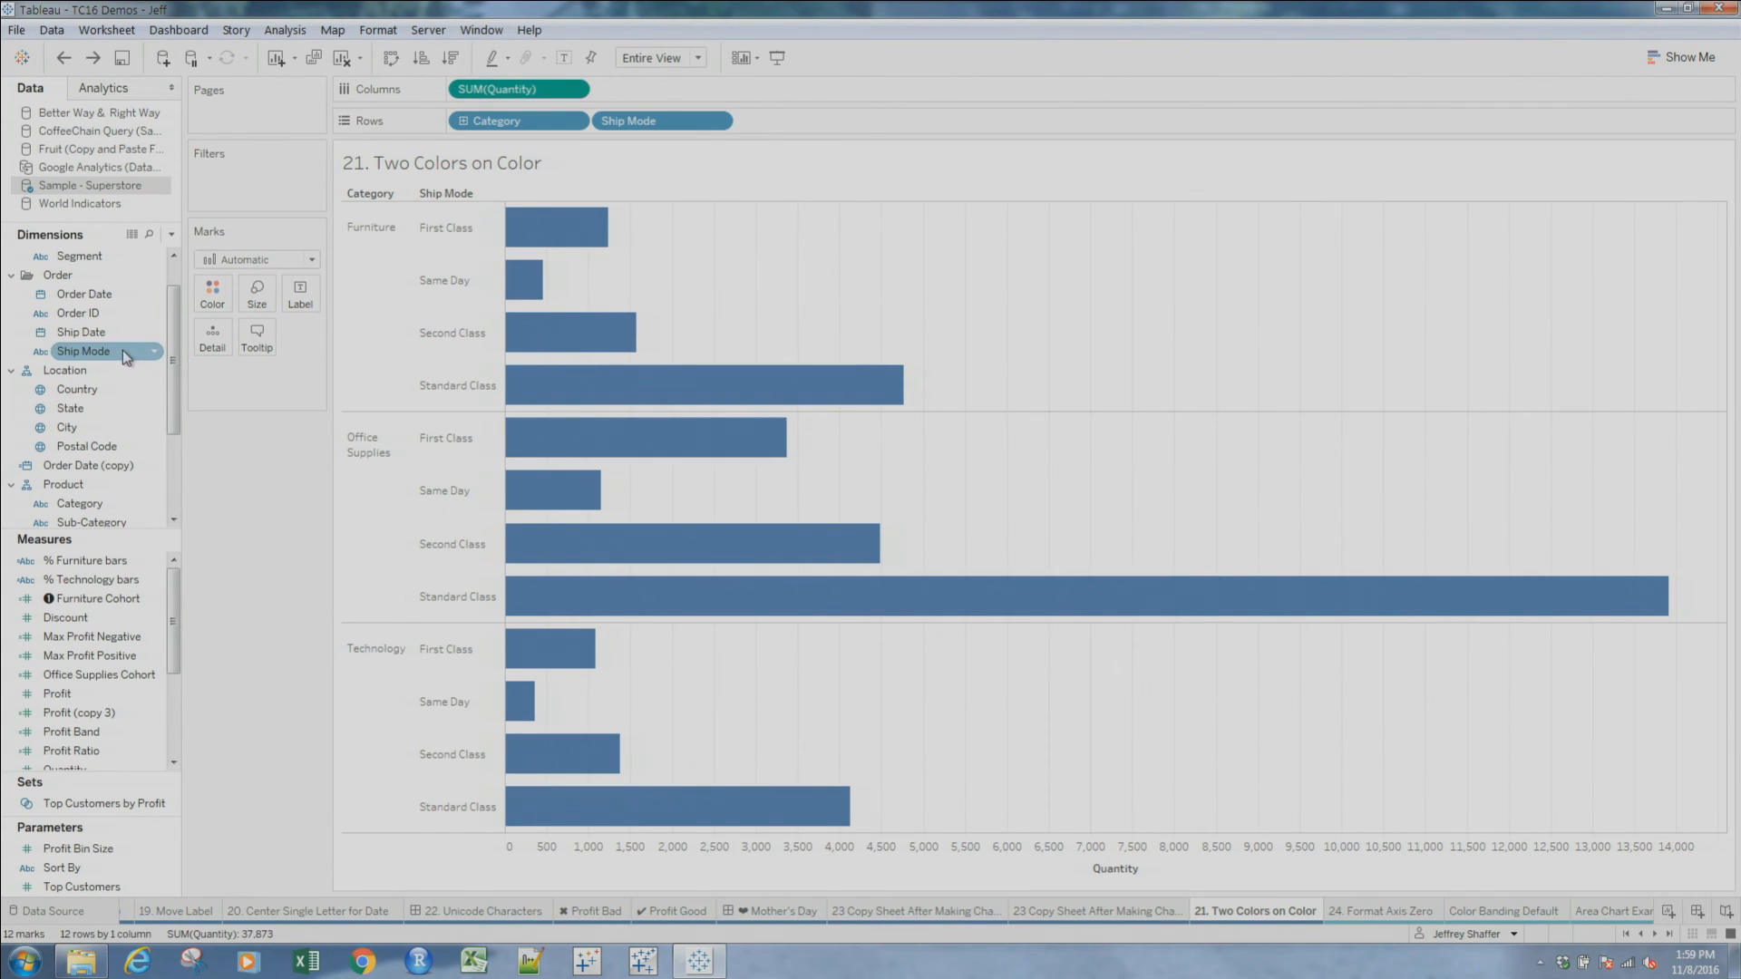
click(98, 352)
ctrl+click(140, 303)
ctrl+click(161, 408)
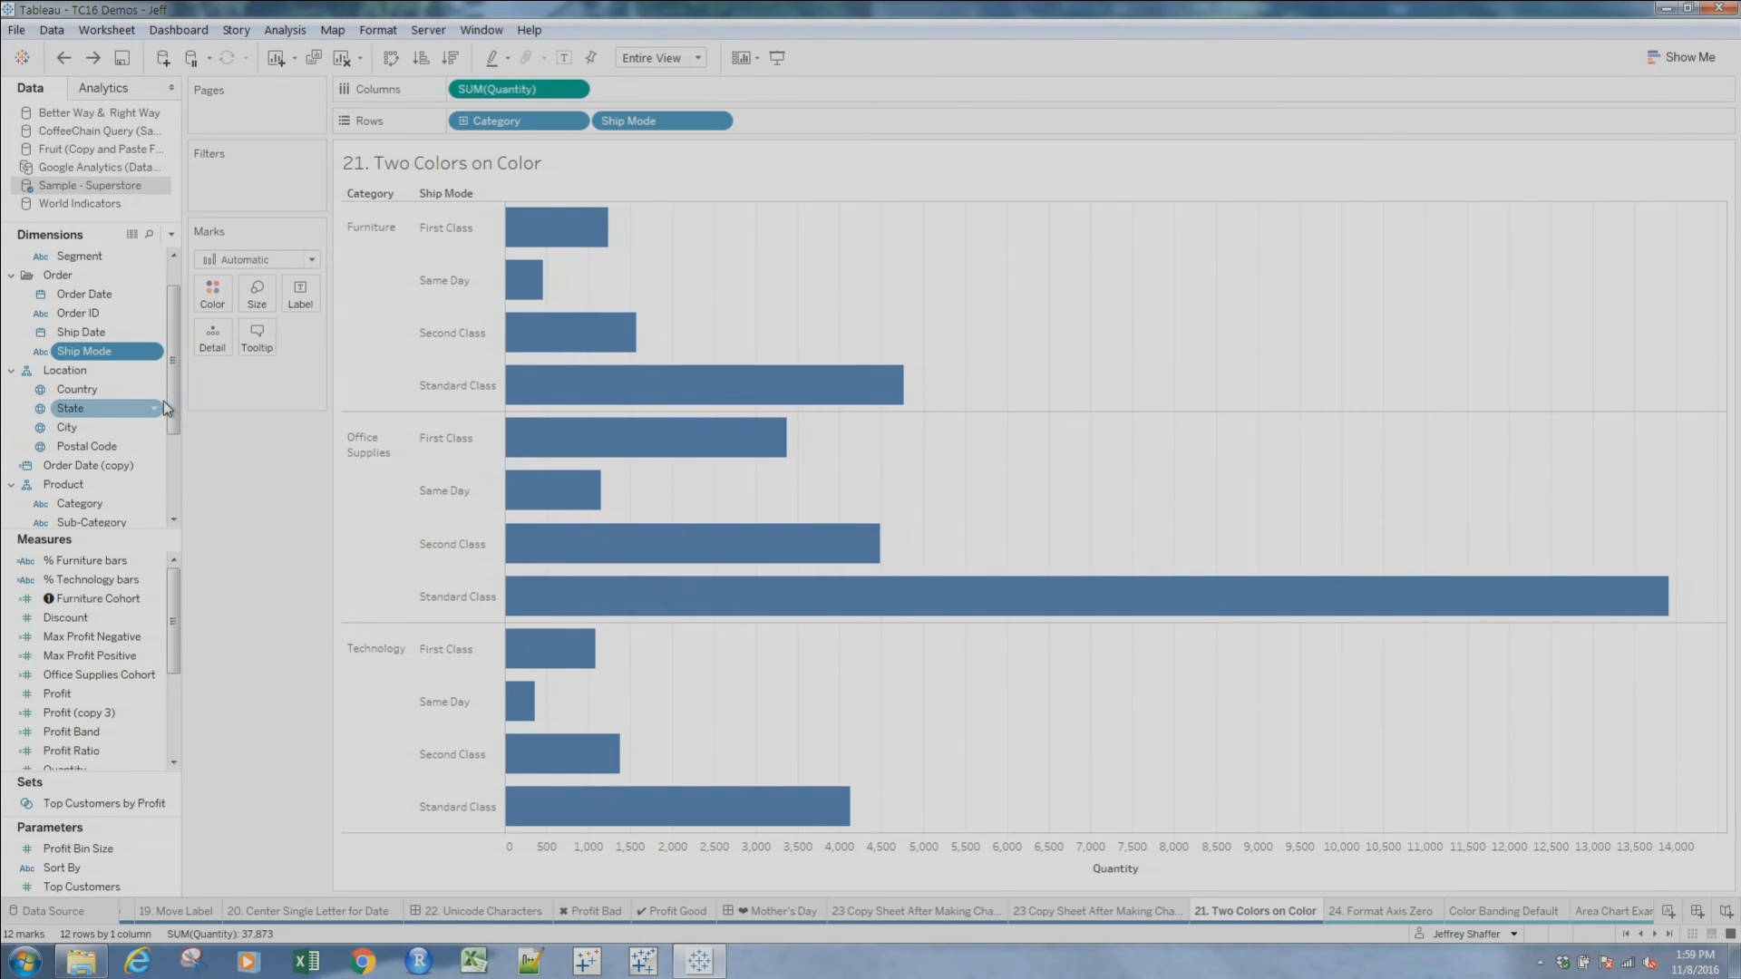
ctrl+click(161, 409)
mouse_move(173, 376)
mouse_down()
mouse_move(173, 318)
mouse_move(173, 382)
mouse_up()
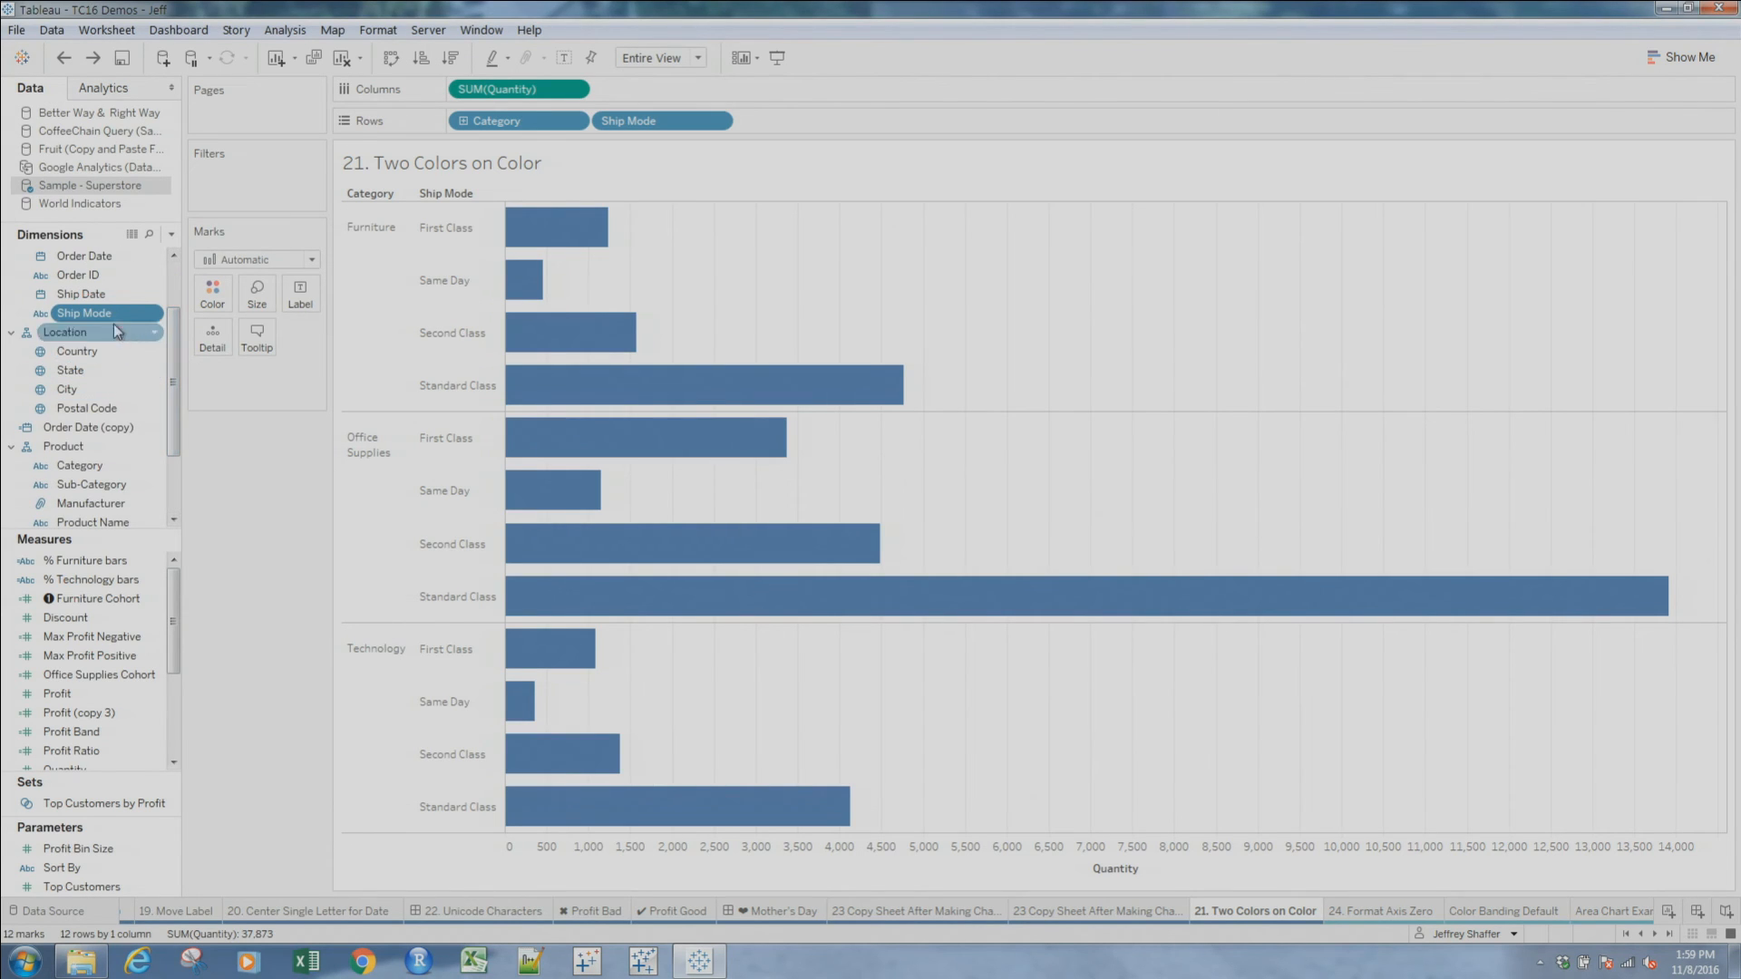
ctrl+click(108, 470)
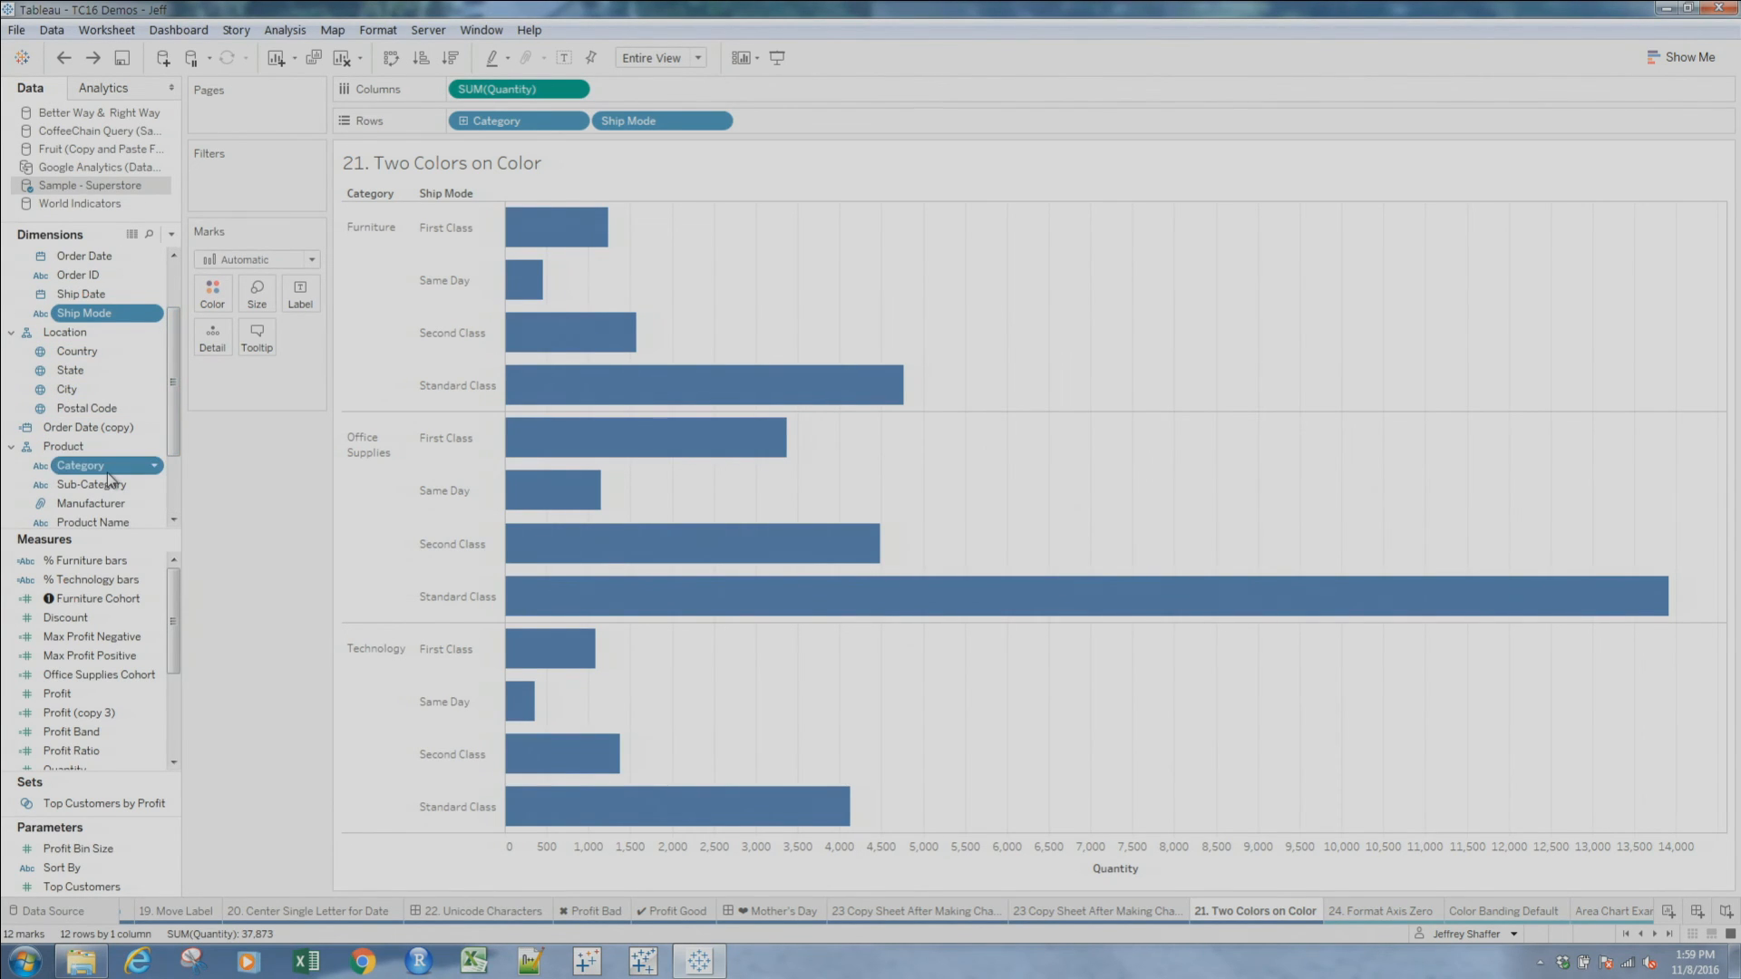
drag(123, 308, 224, 290)
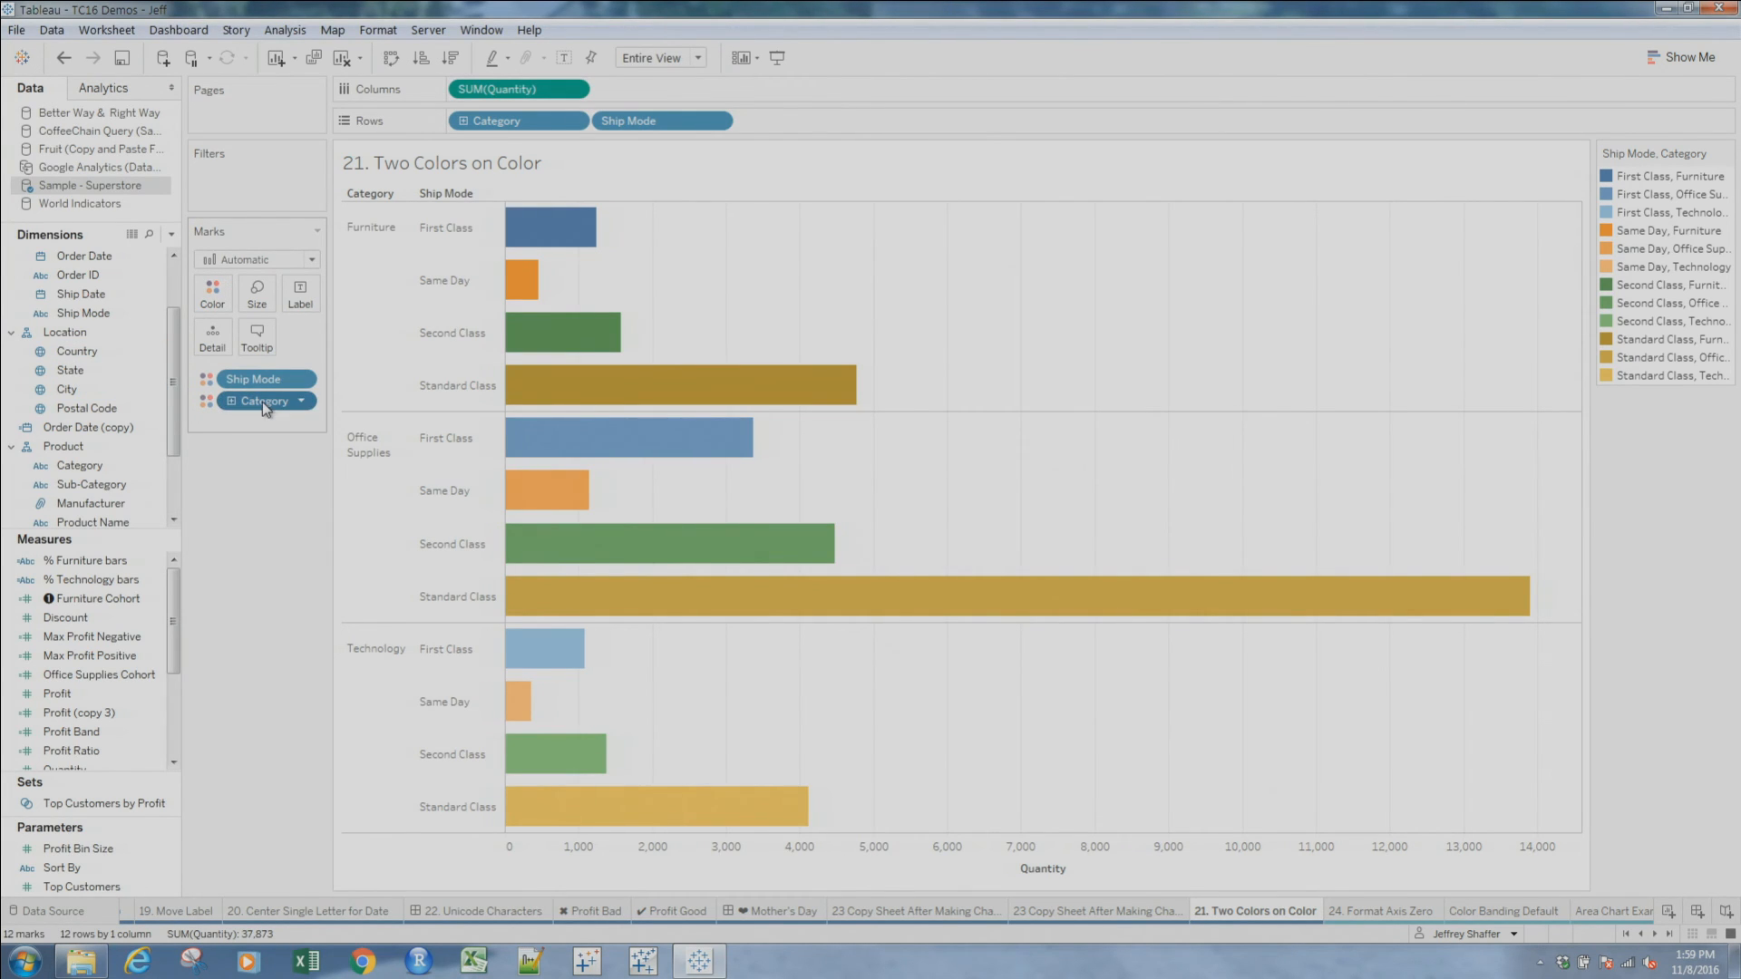
Try ordering Category before Ship Mode on Color, and undo back to the uncolored bars
drag(263, 401, 271, 361)
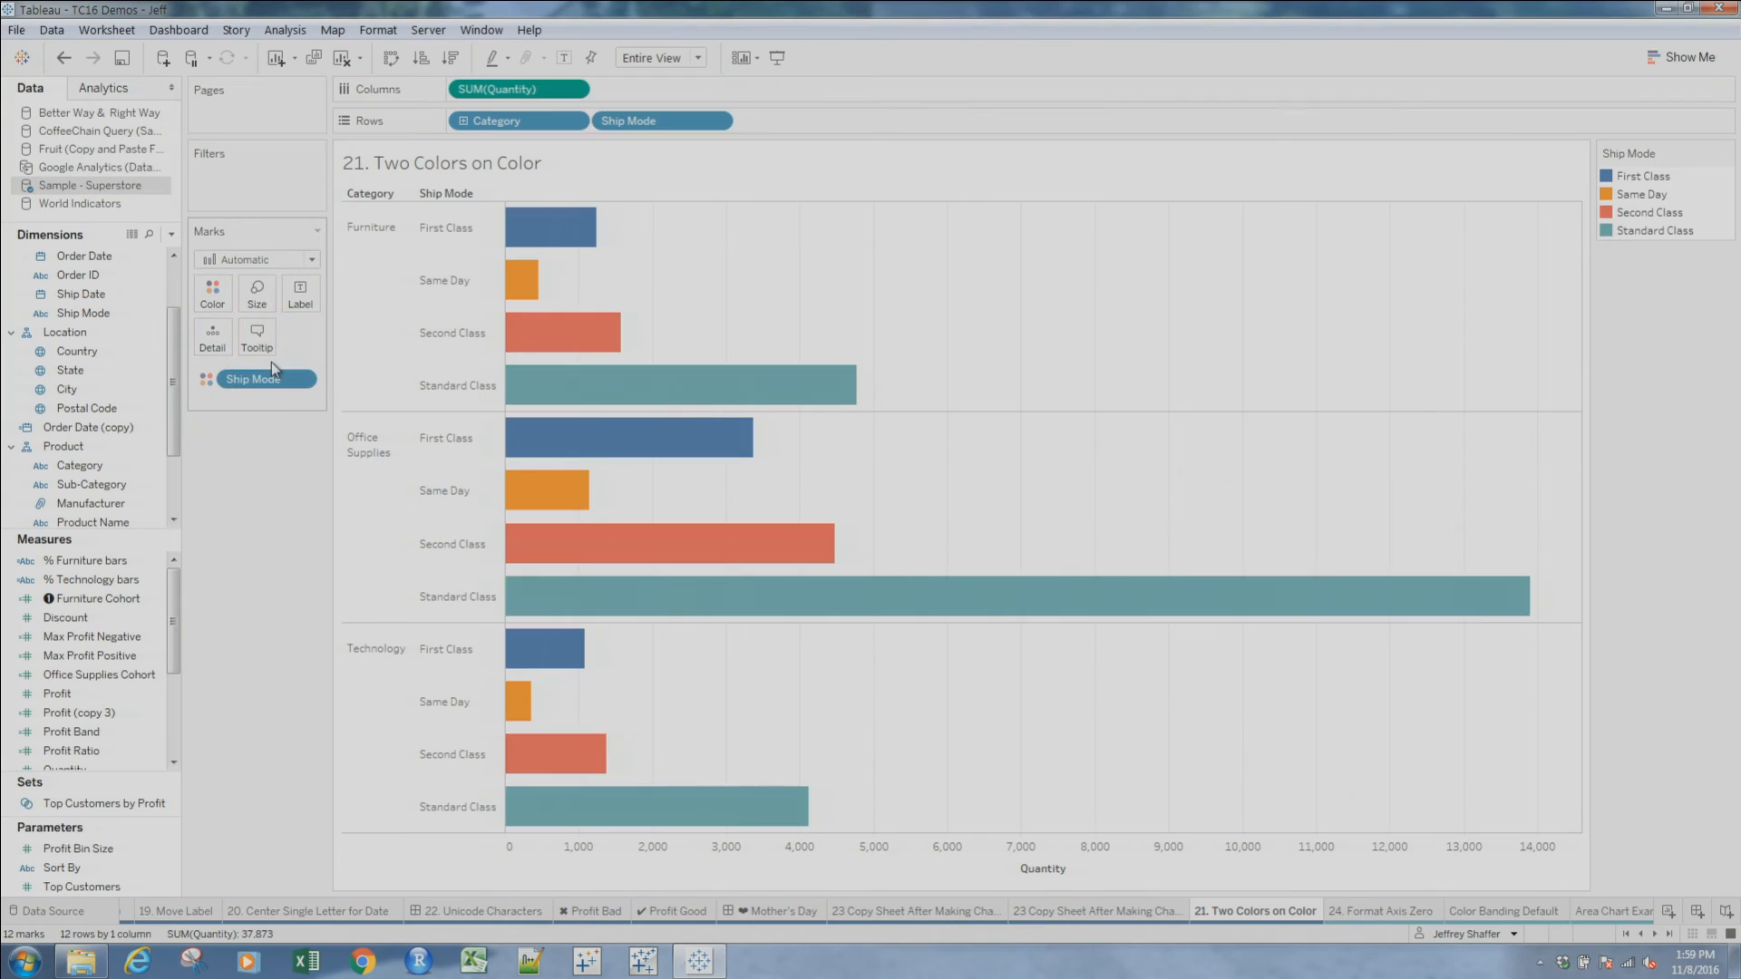
click(74, 67)
drag(251, 379, 254, 410)
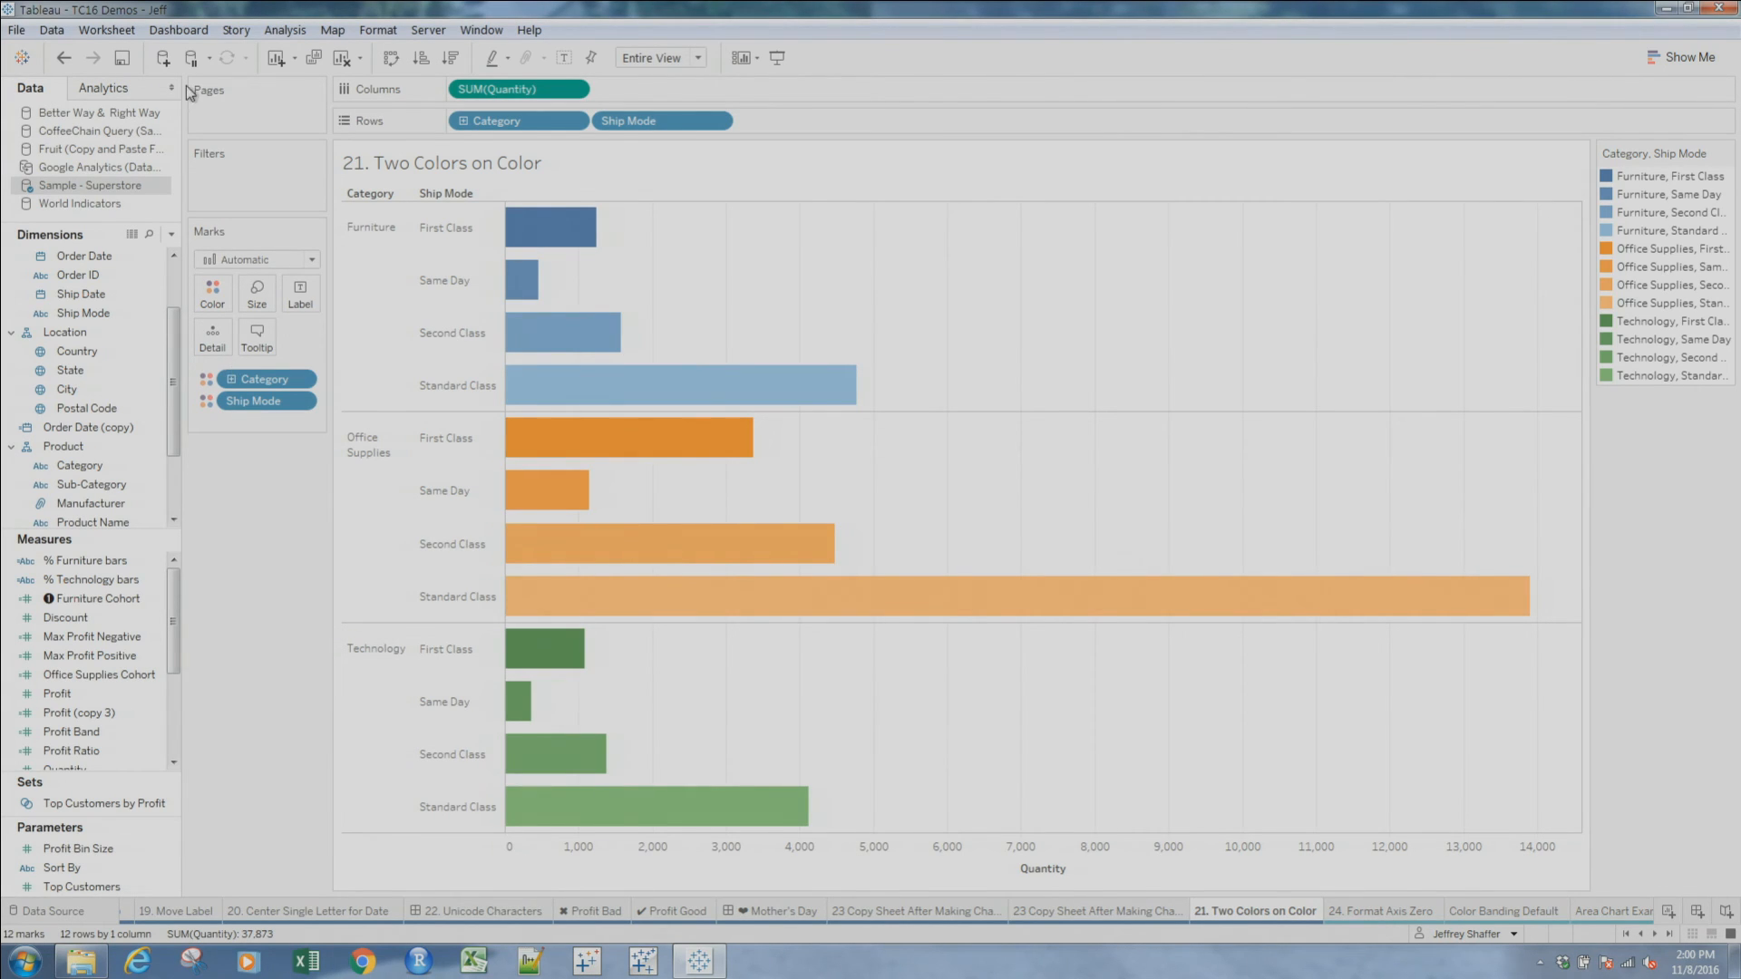
click(64, 58)
click(63, 58)
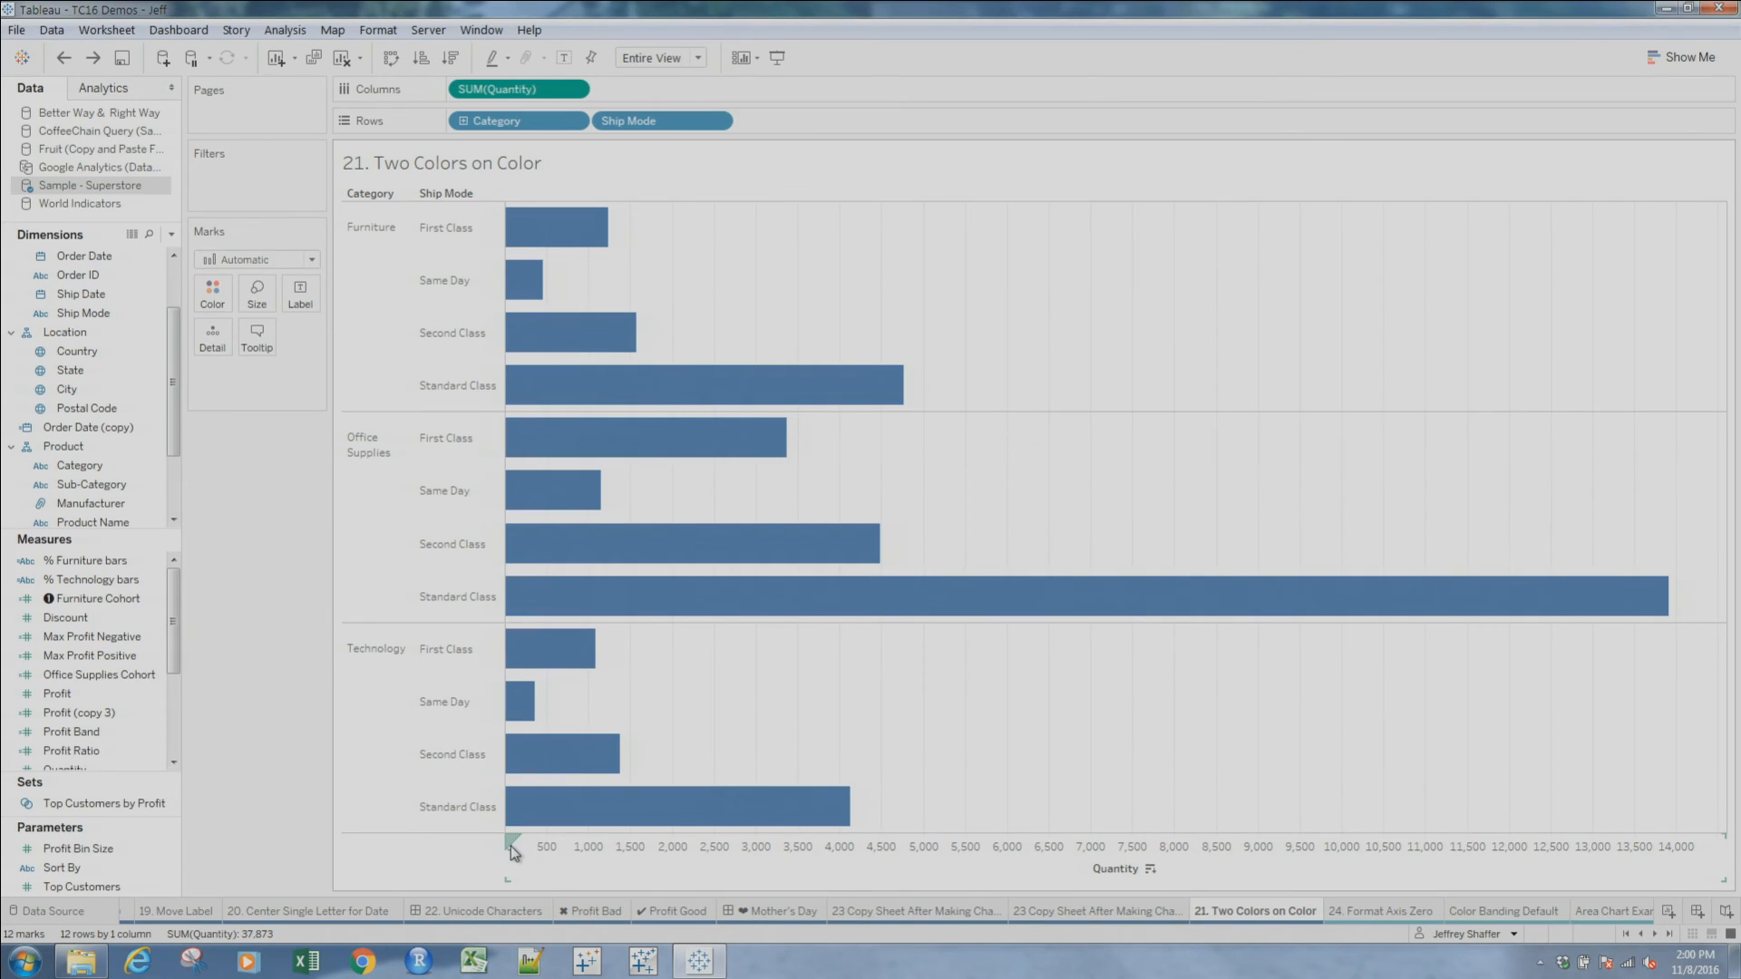
Try coloring the bars by SUM(Quantity) from the axis, undo it, and color them by Category from its header instead
drag(513, 852, 620, 704)
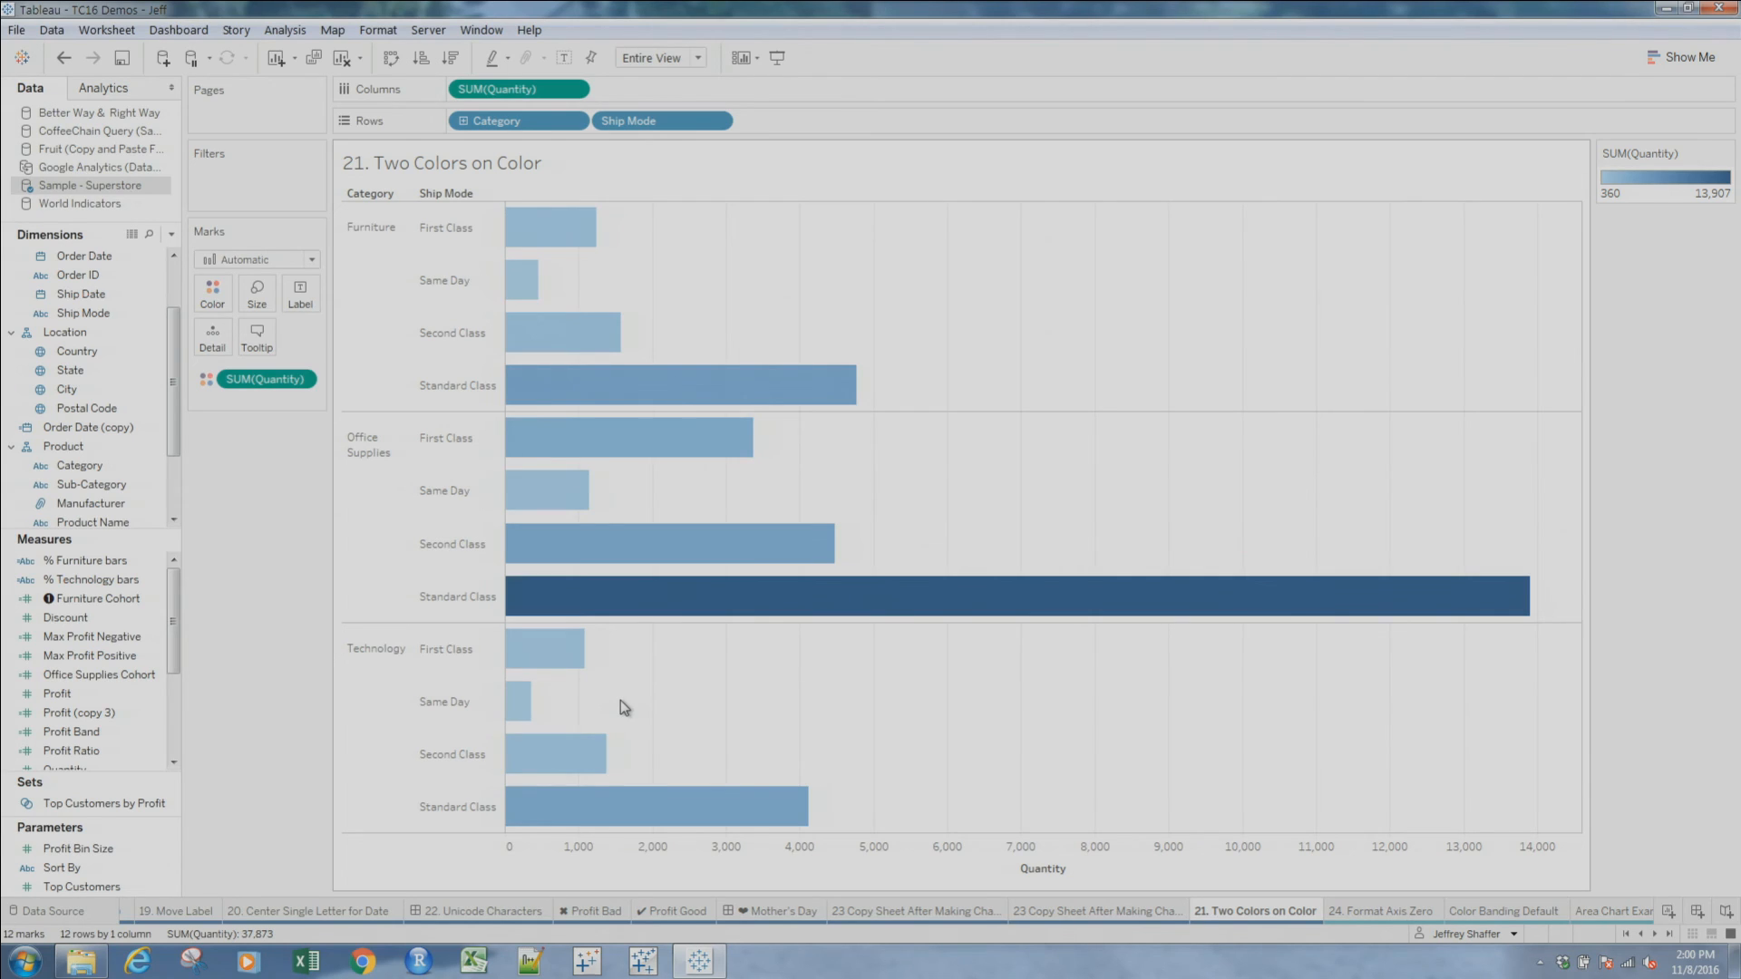
click(63, 57)
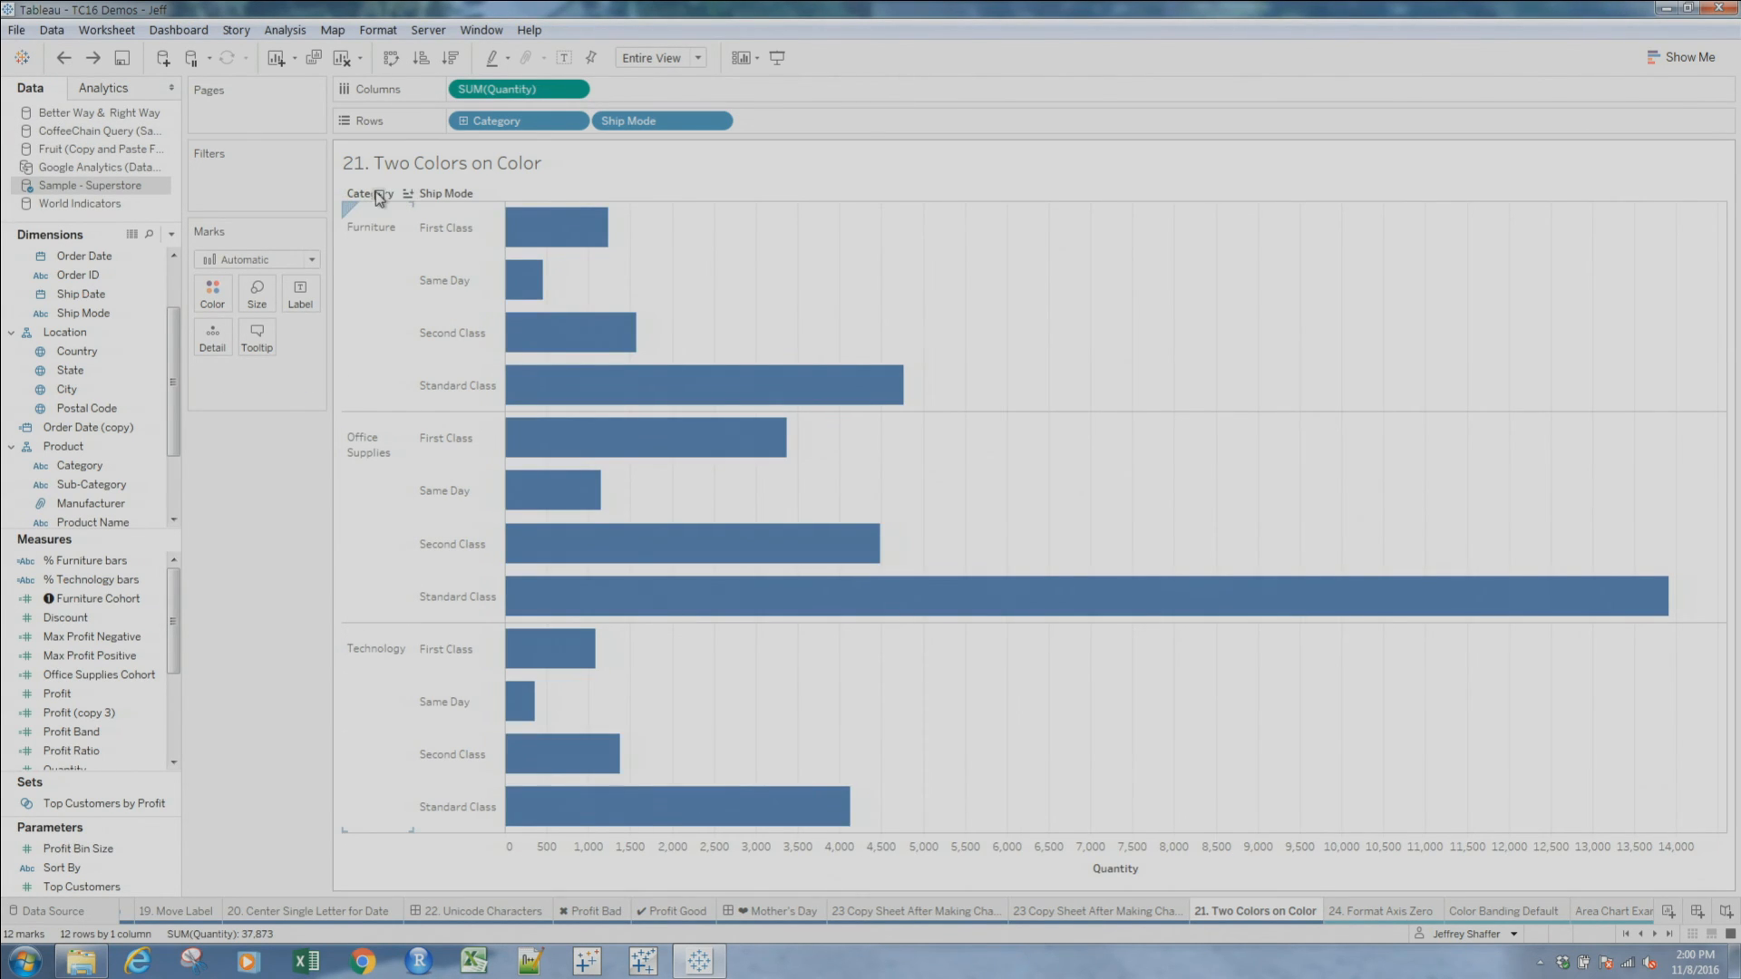
drag(352, 204, 633, 287)
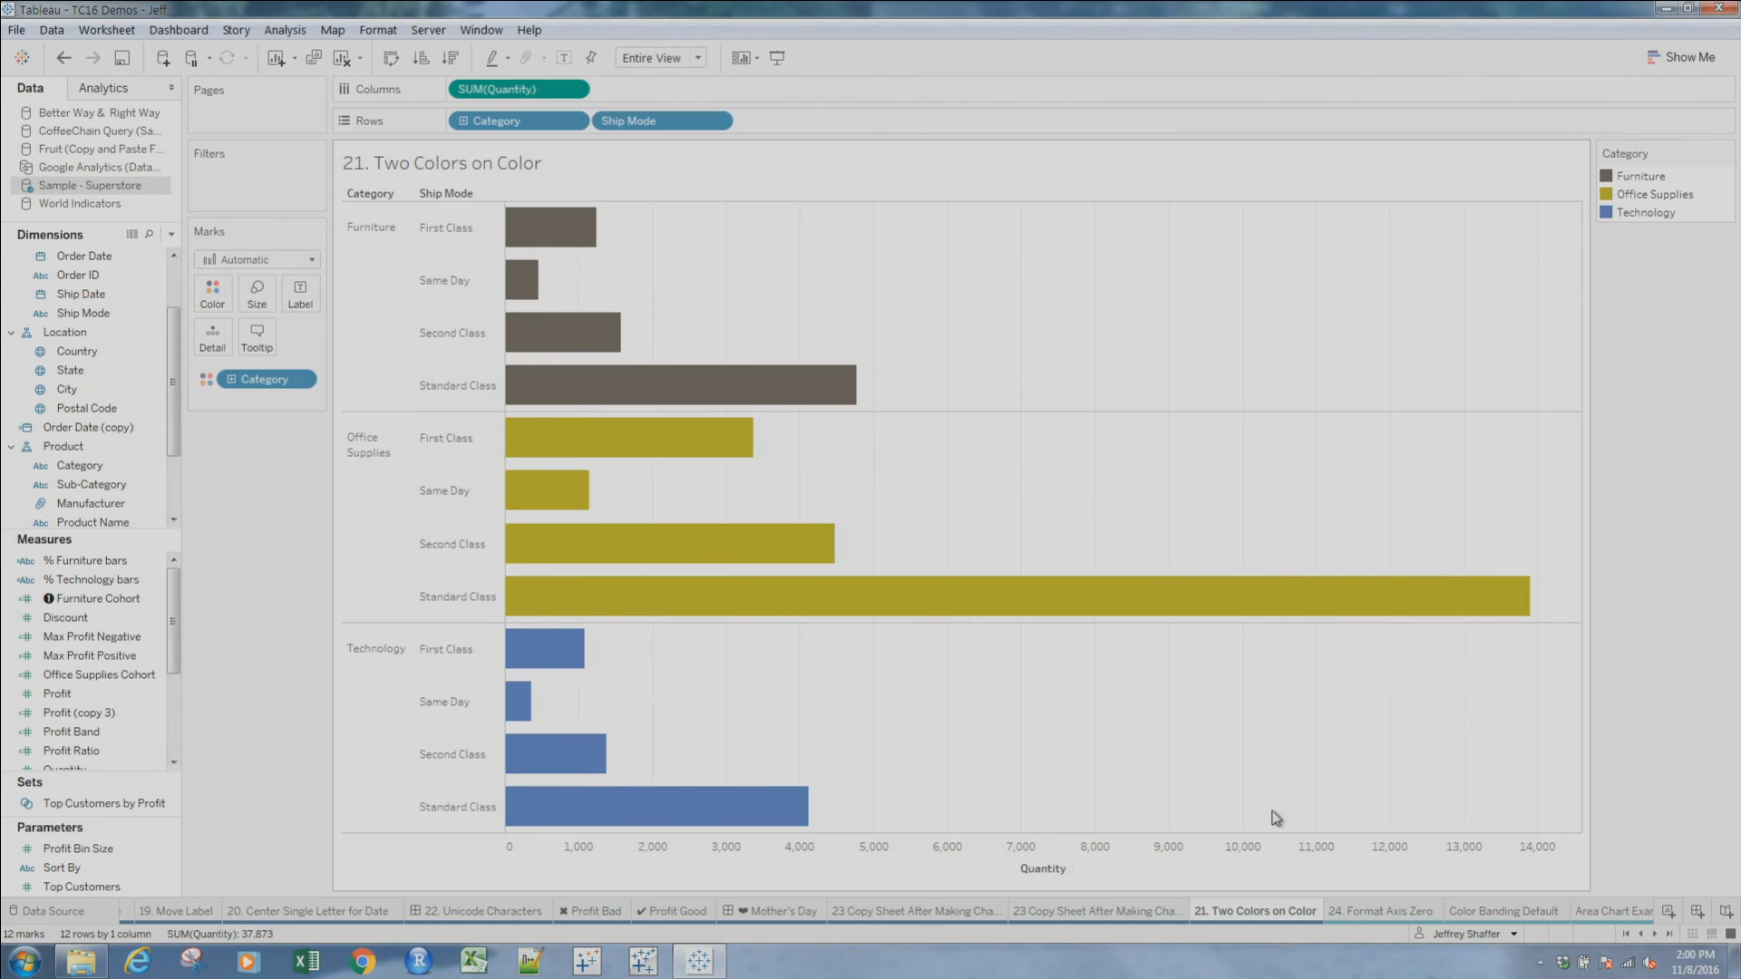
Compare the default area chart, color banding and line chart sheets with the 25 and 25a dual color versions
click(1592, 914)
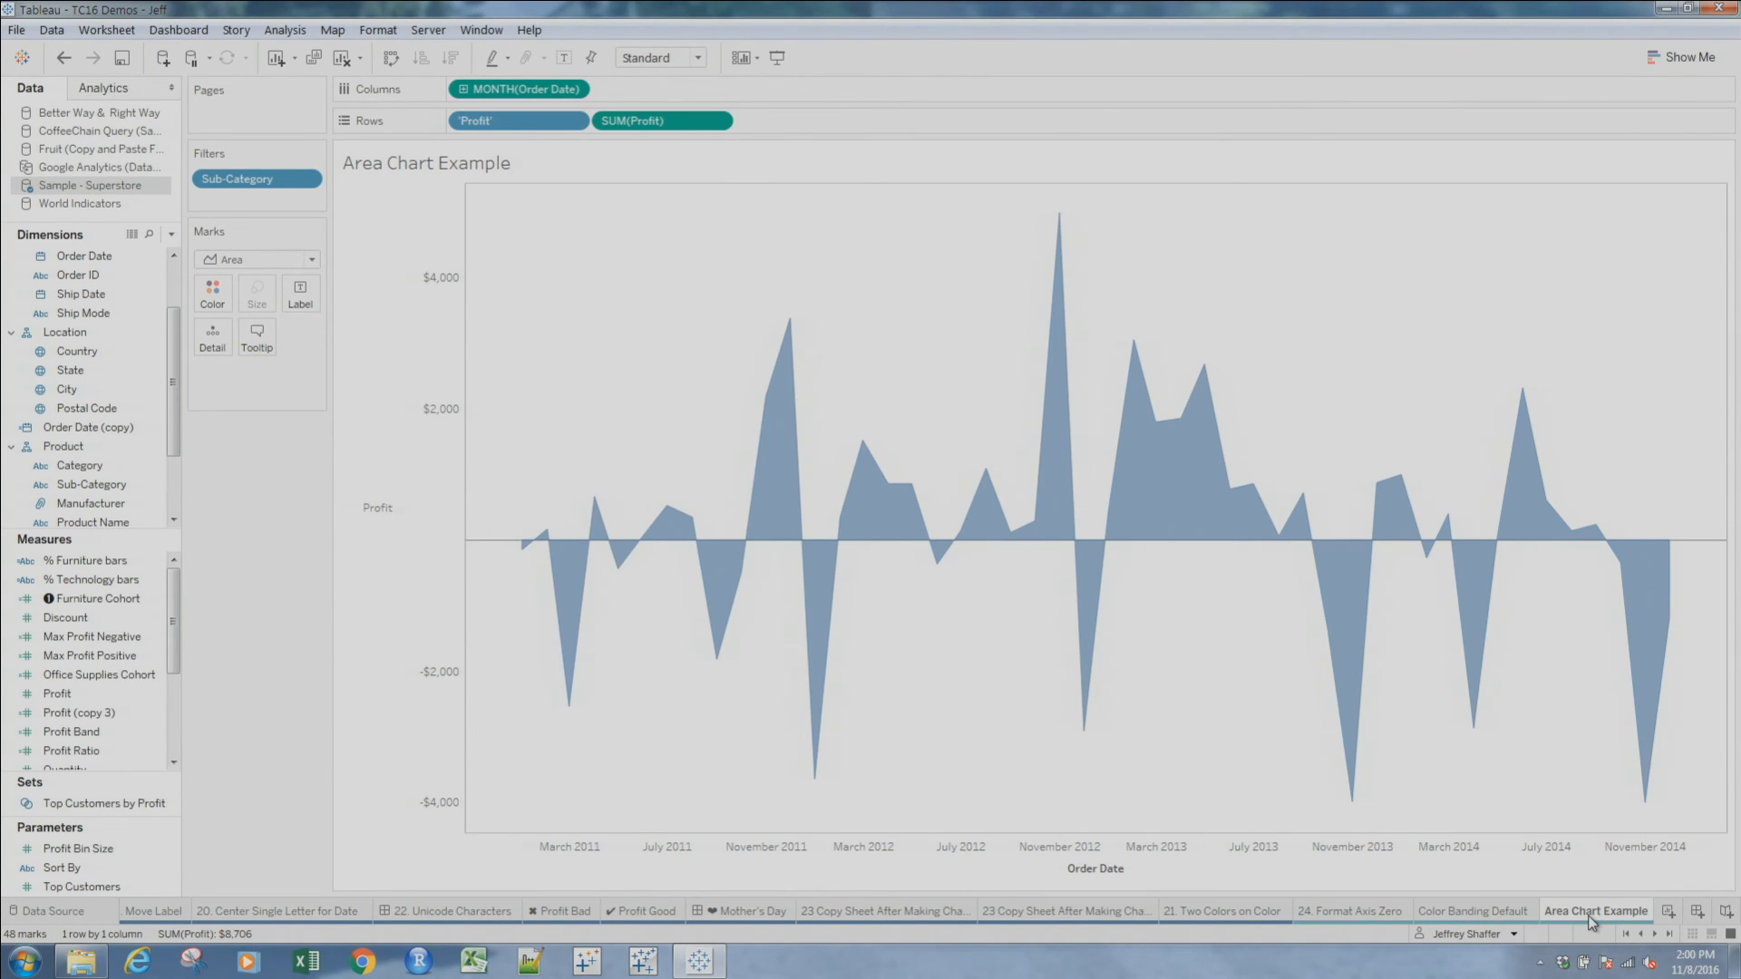
click(1656, 935)
click(1656, 935)
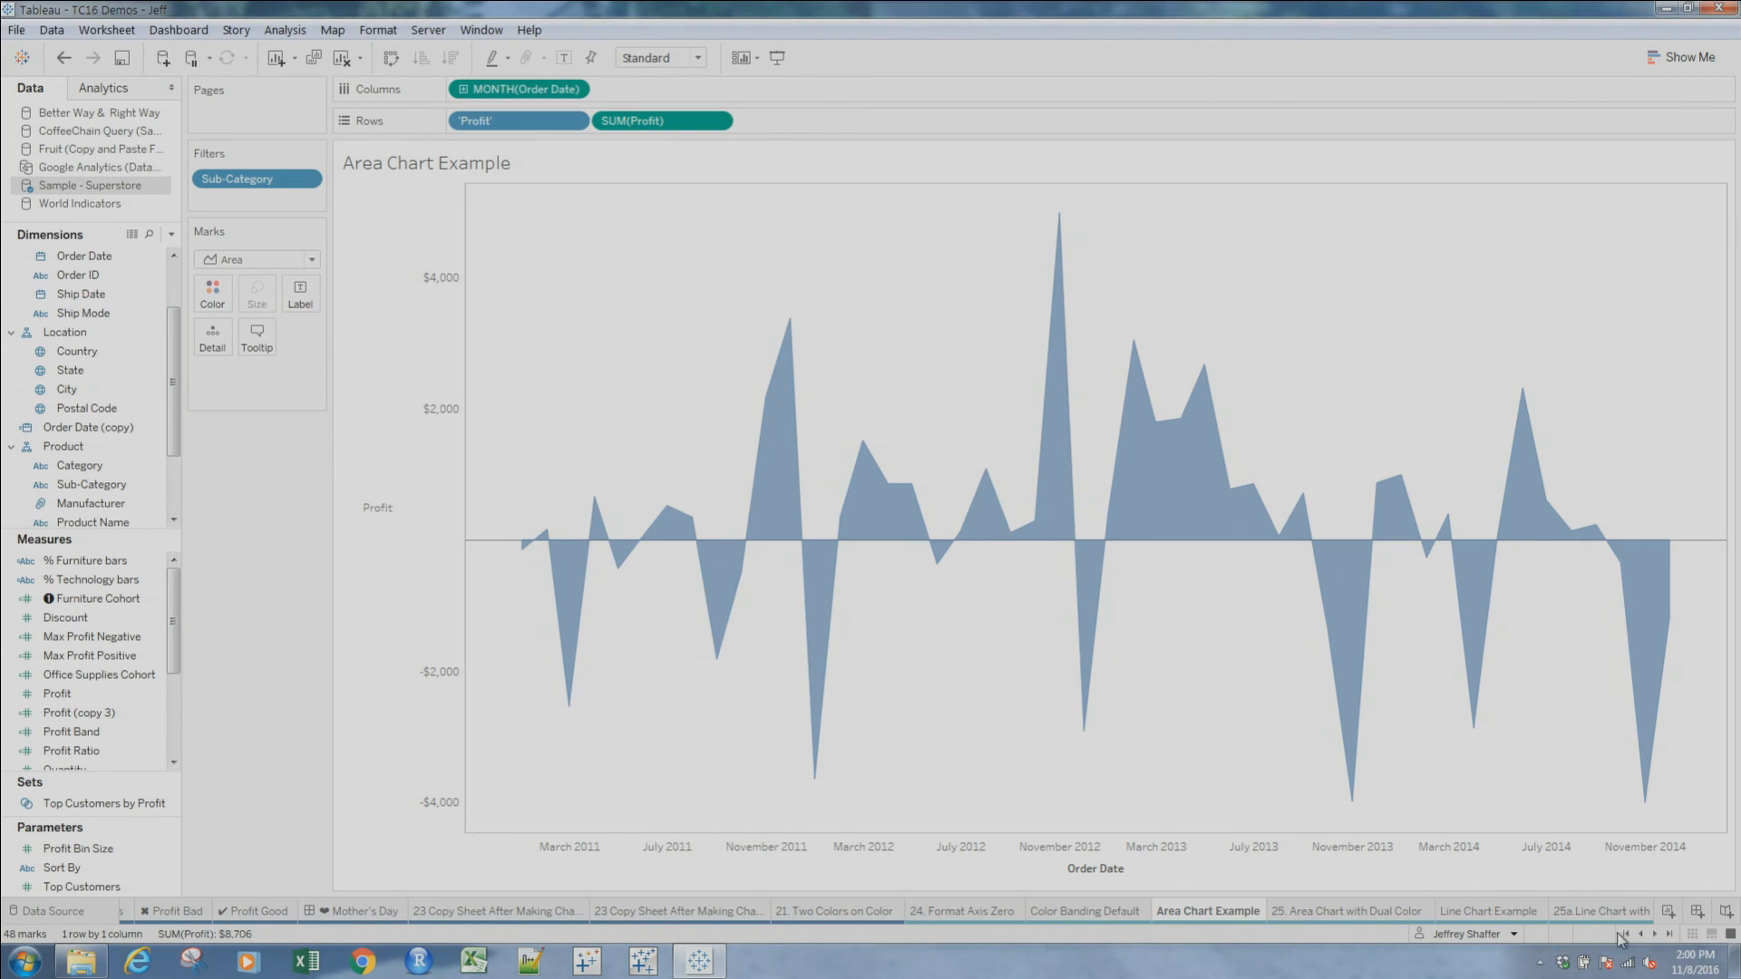
click(1359, 922)
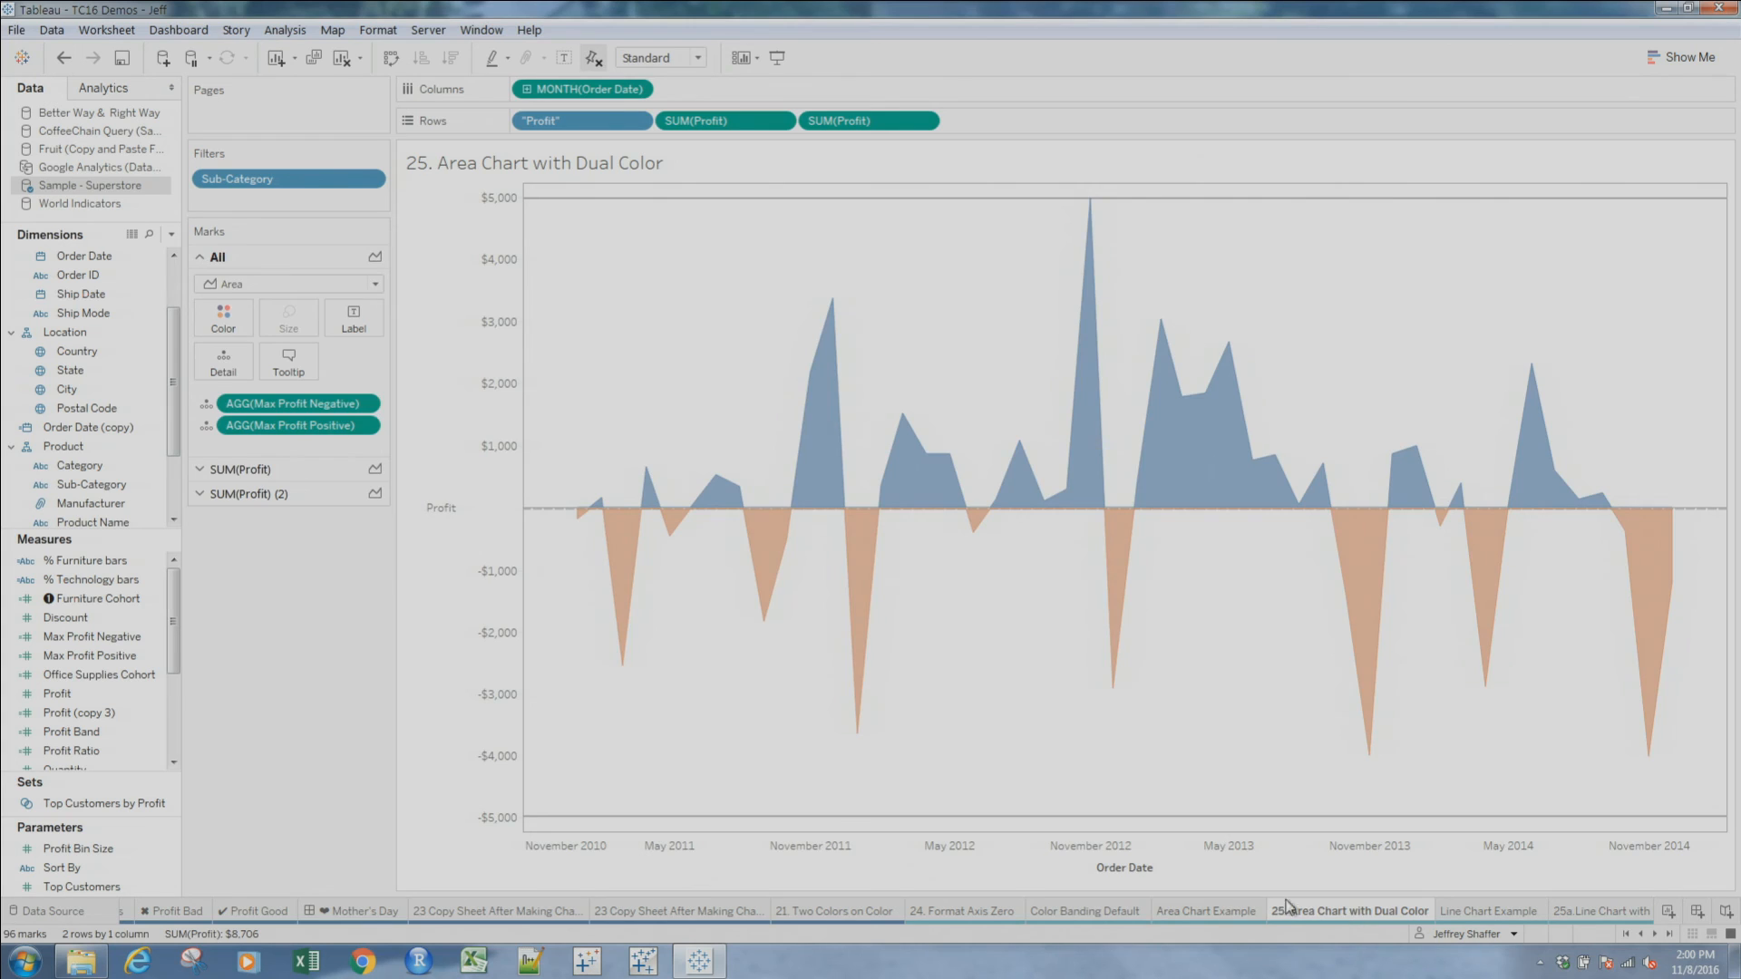
click(1095, 911)
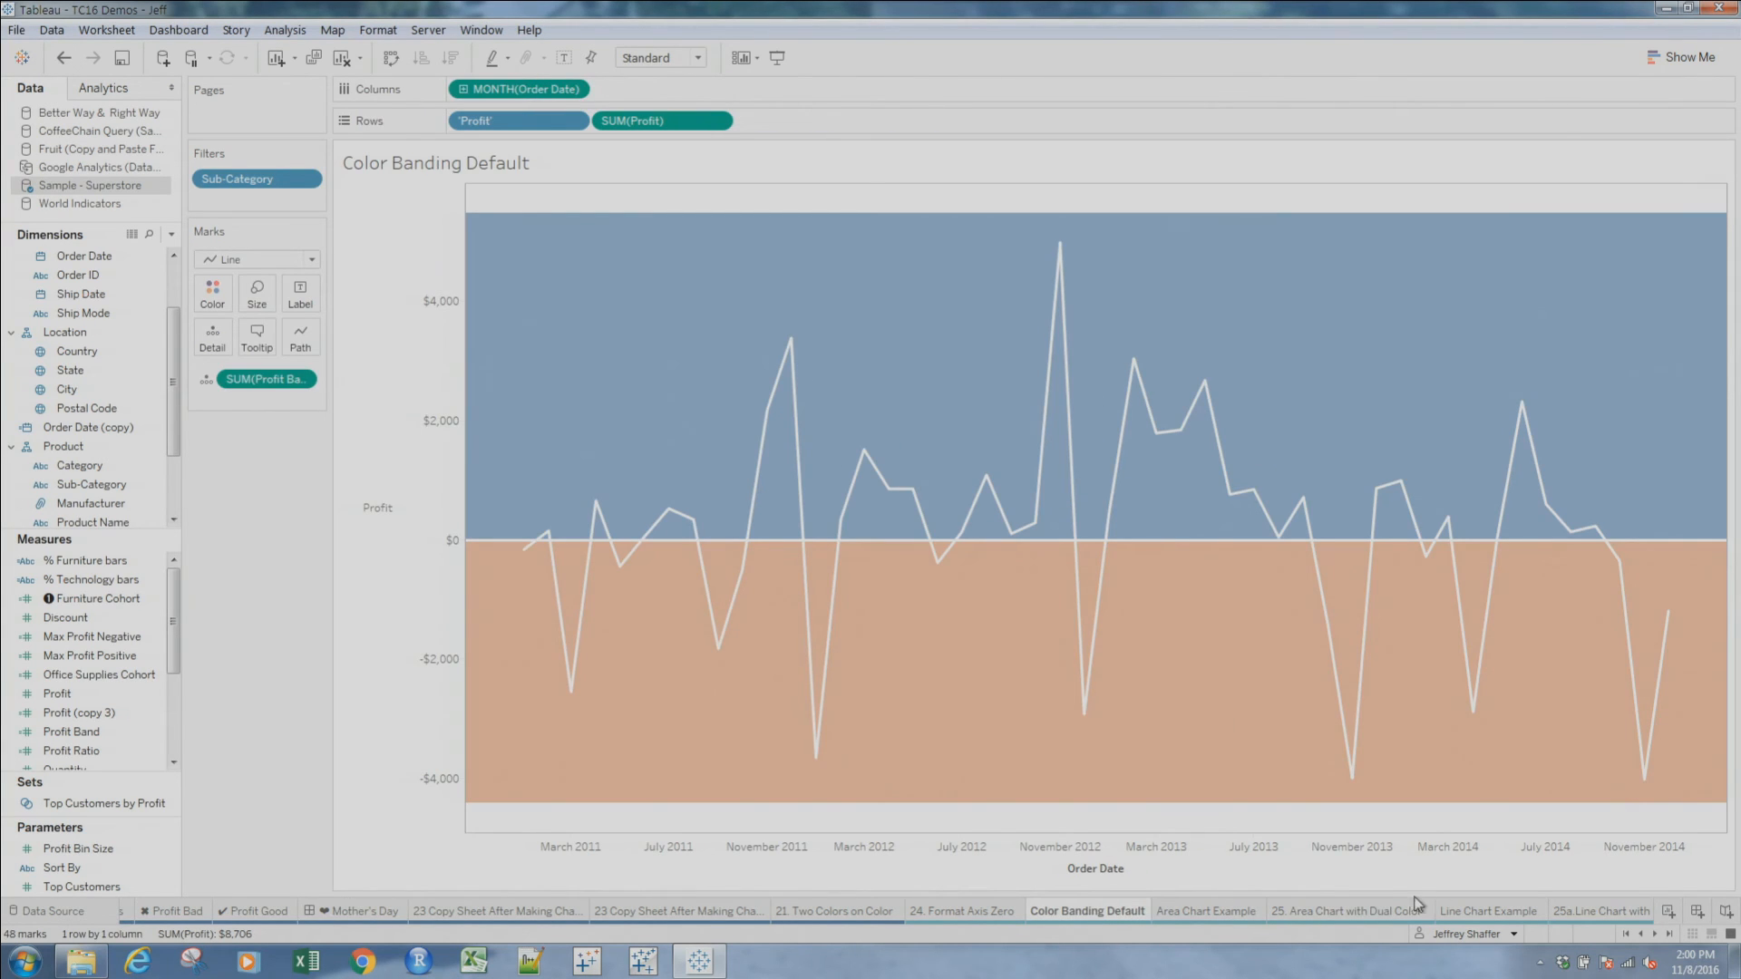
click(1584, 915)
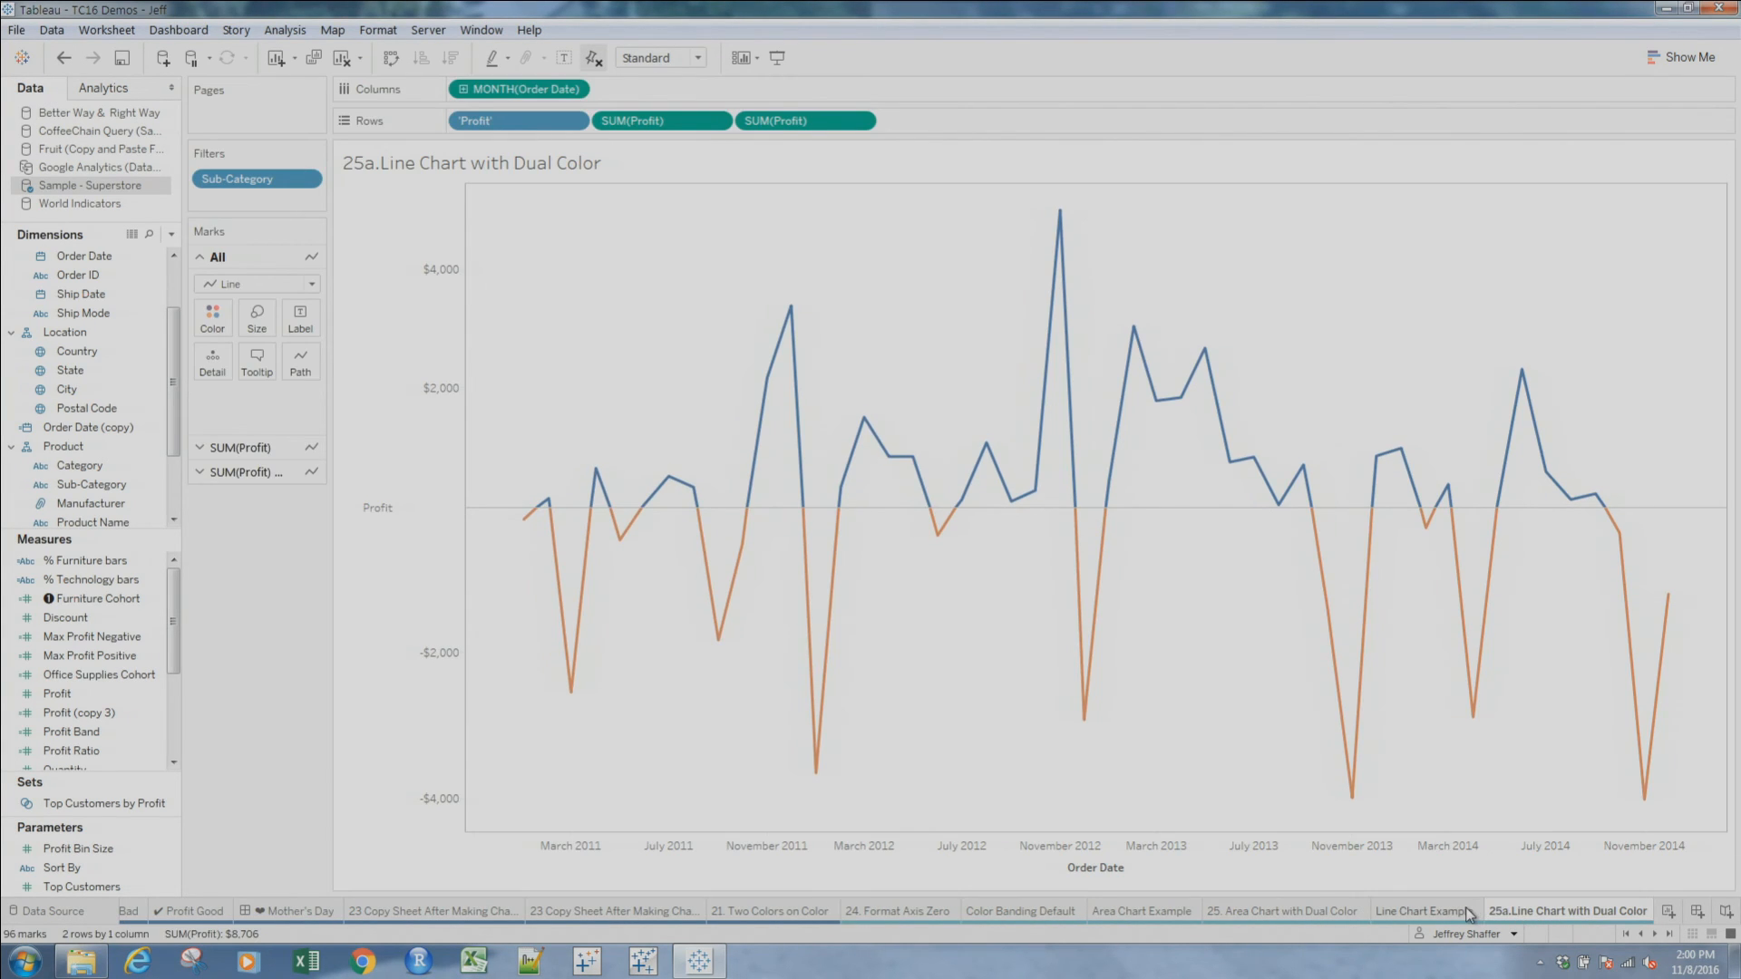
click(1469, 912)
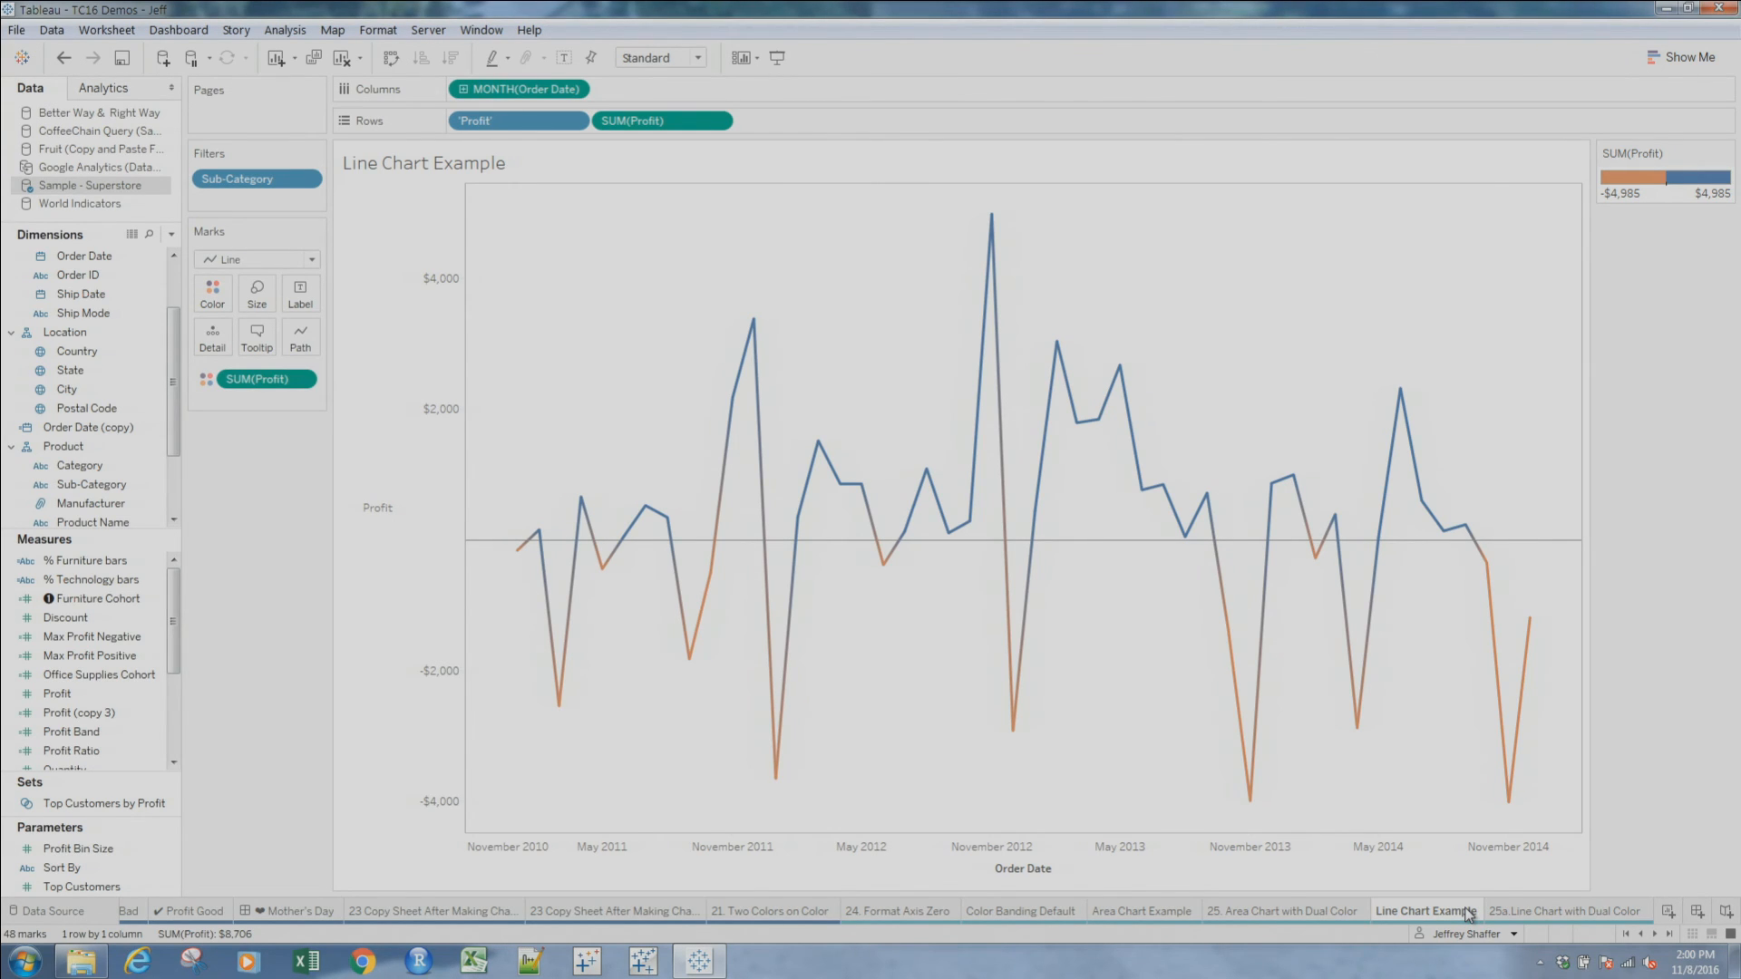
click(1300, 914)
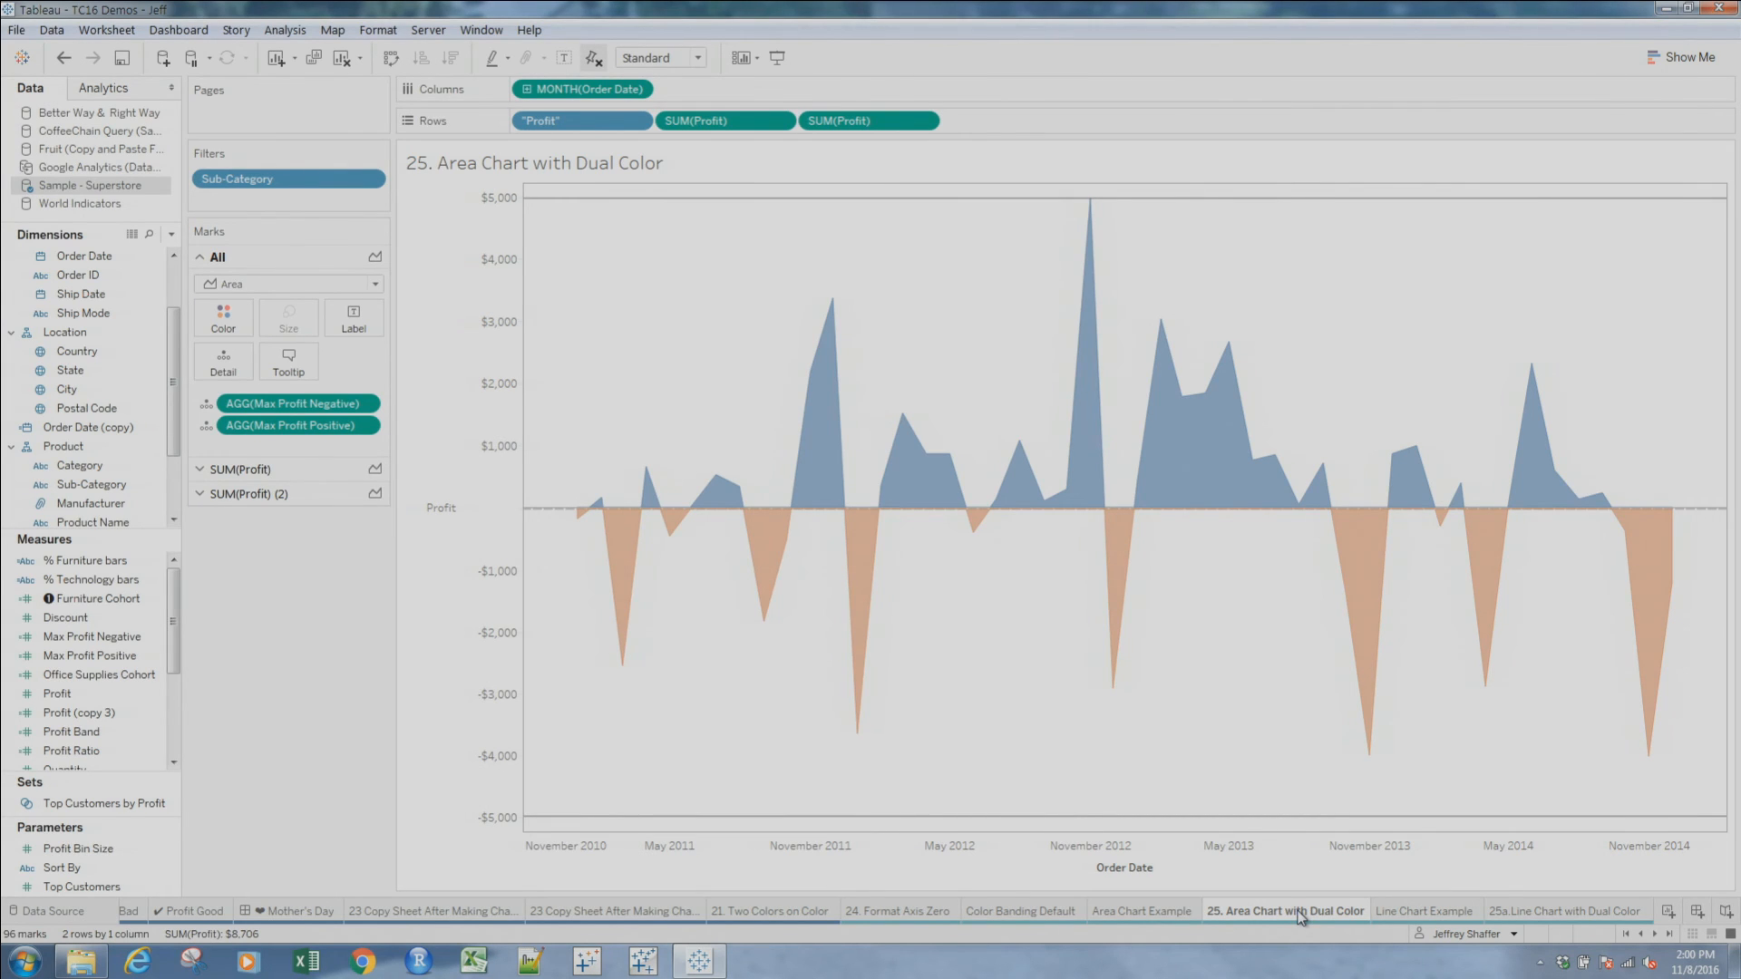
On the Area Chart Example sheet, duplicate SUM(Profit) on Rows and color the second area chart red
click(1176, 914)
drag(665, 120, 819, 119)
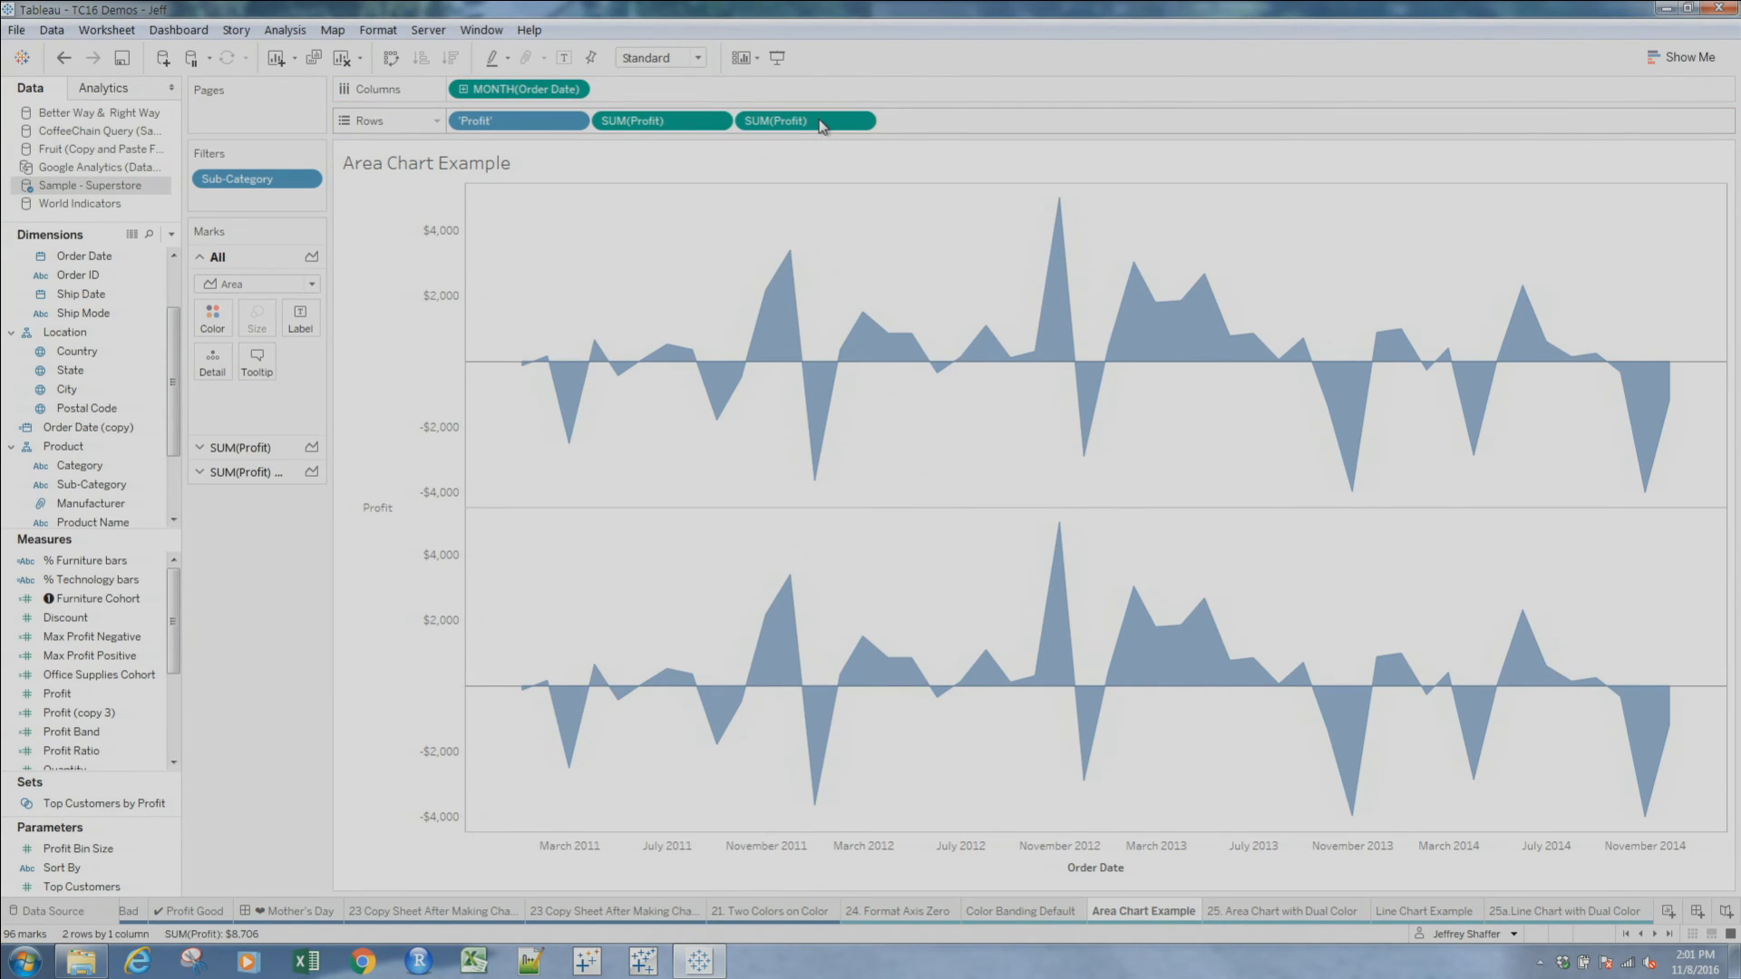
click(252, 470)
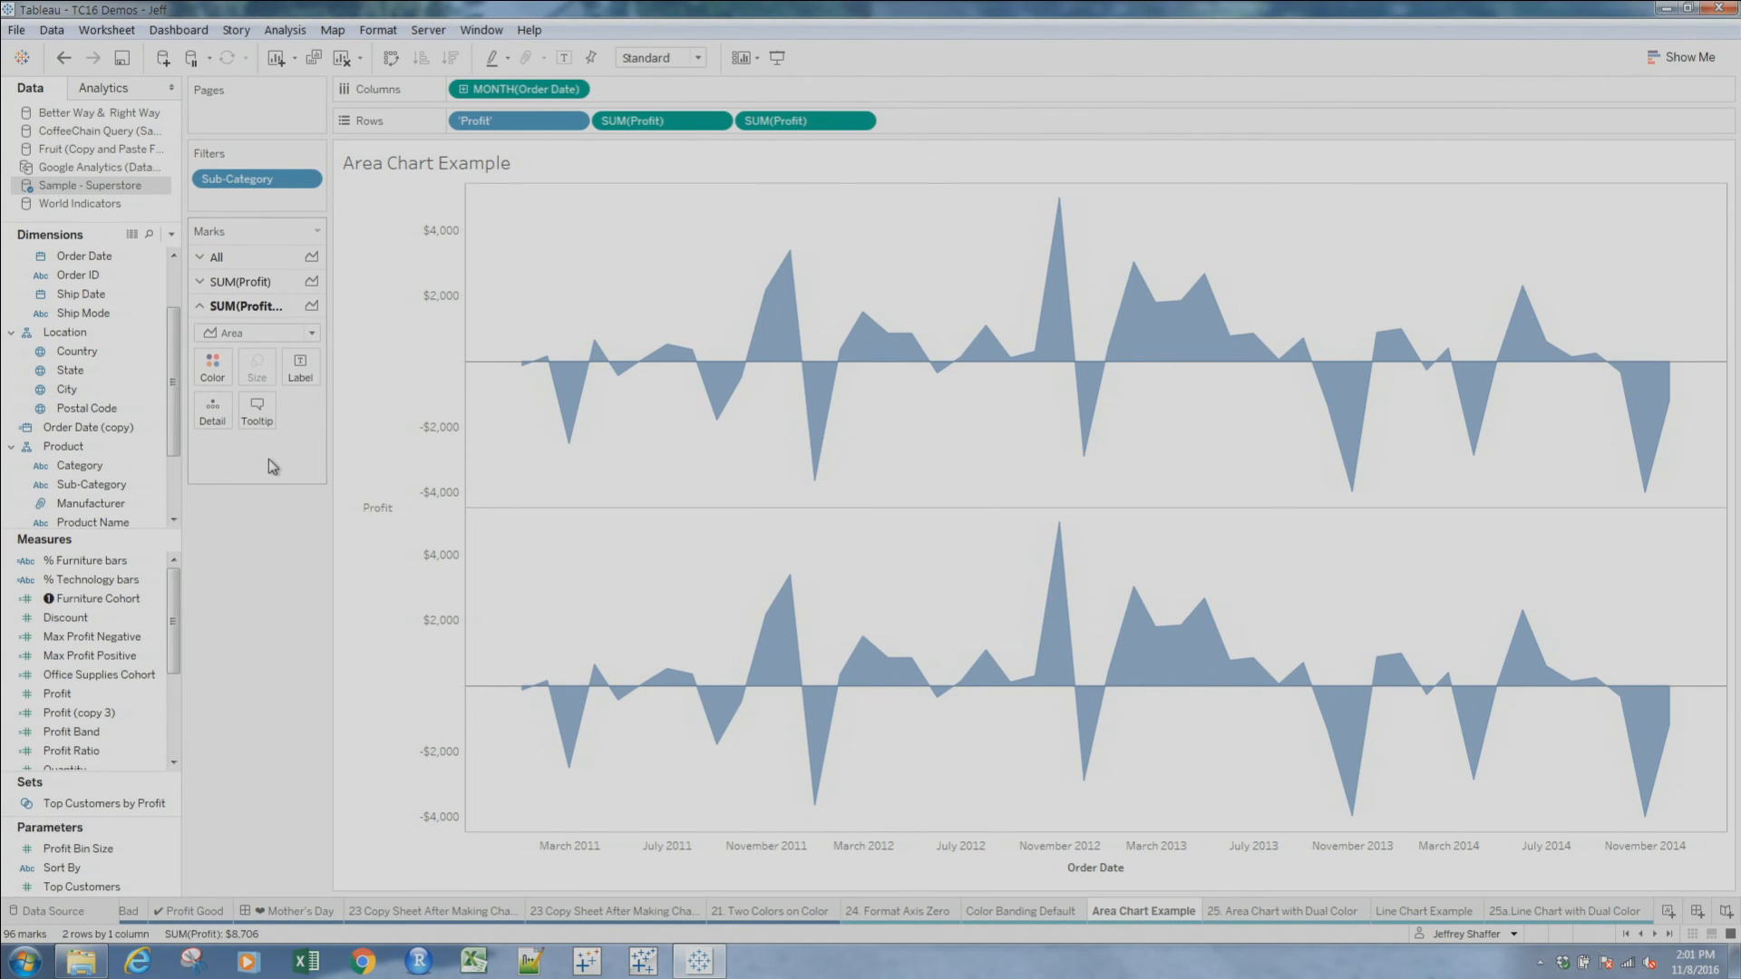
click(218, 375)
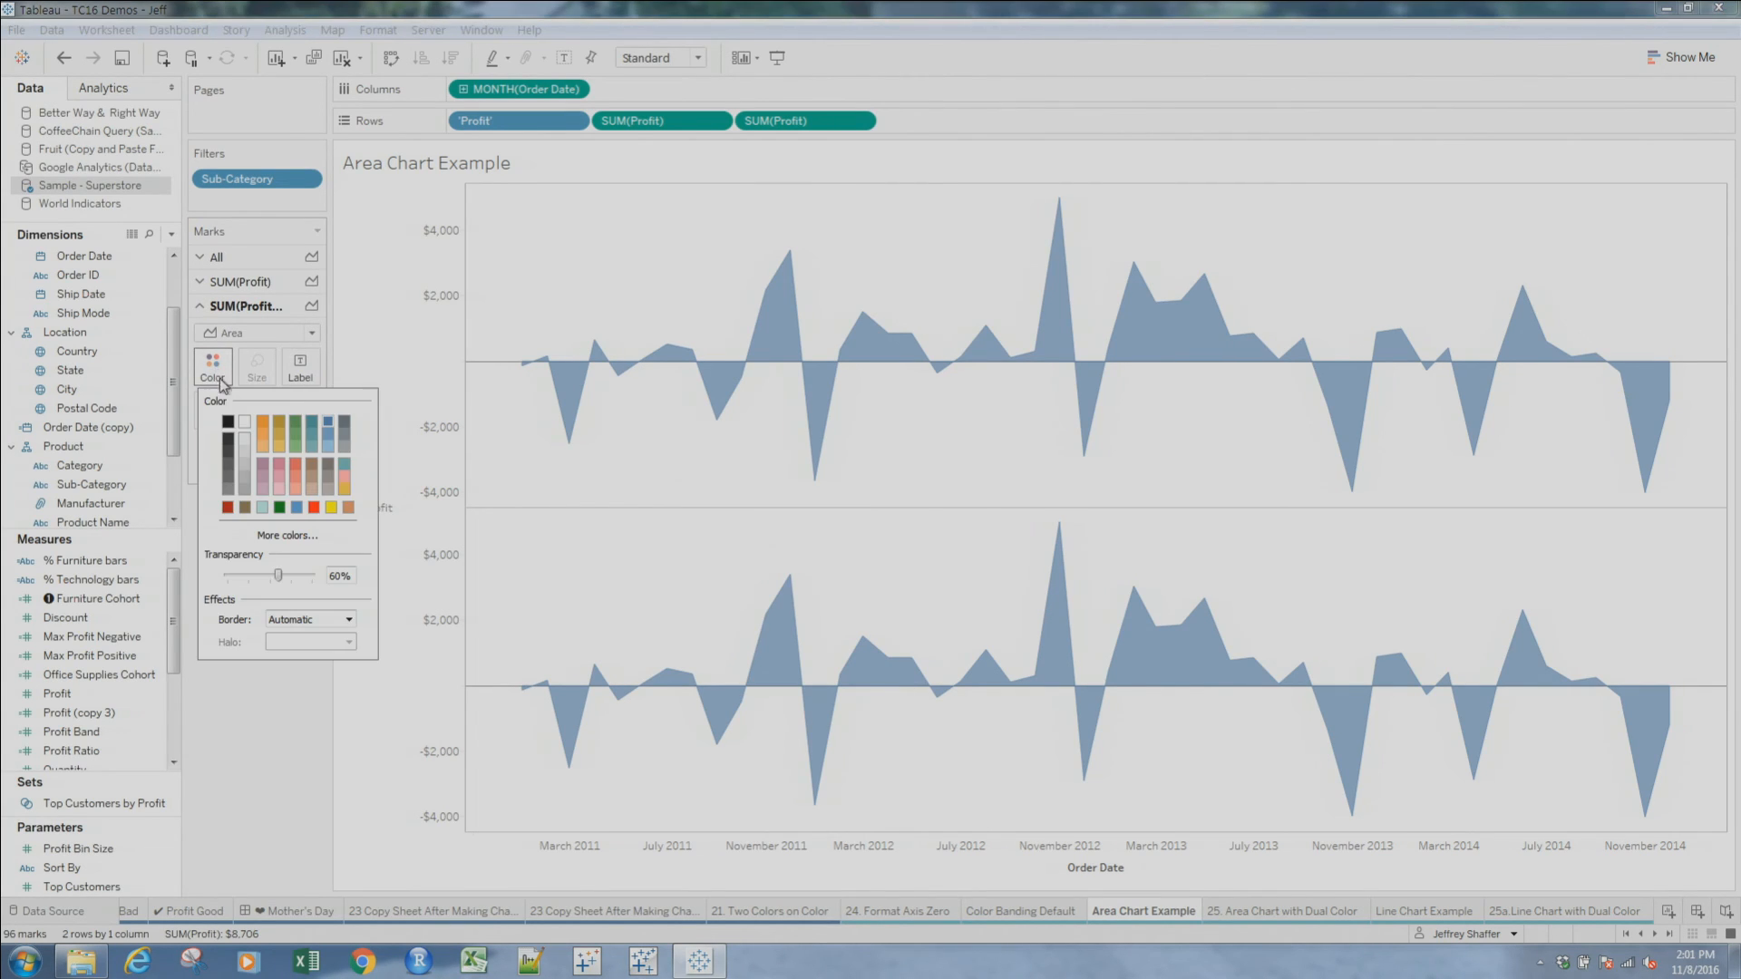
click(228, 508)
click(611, 515)
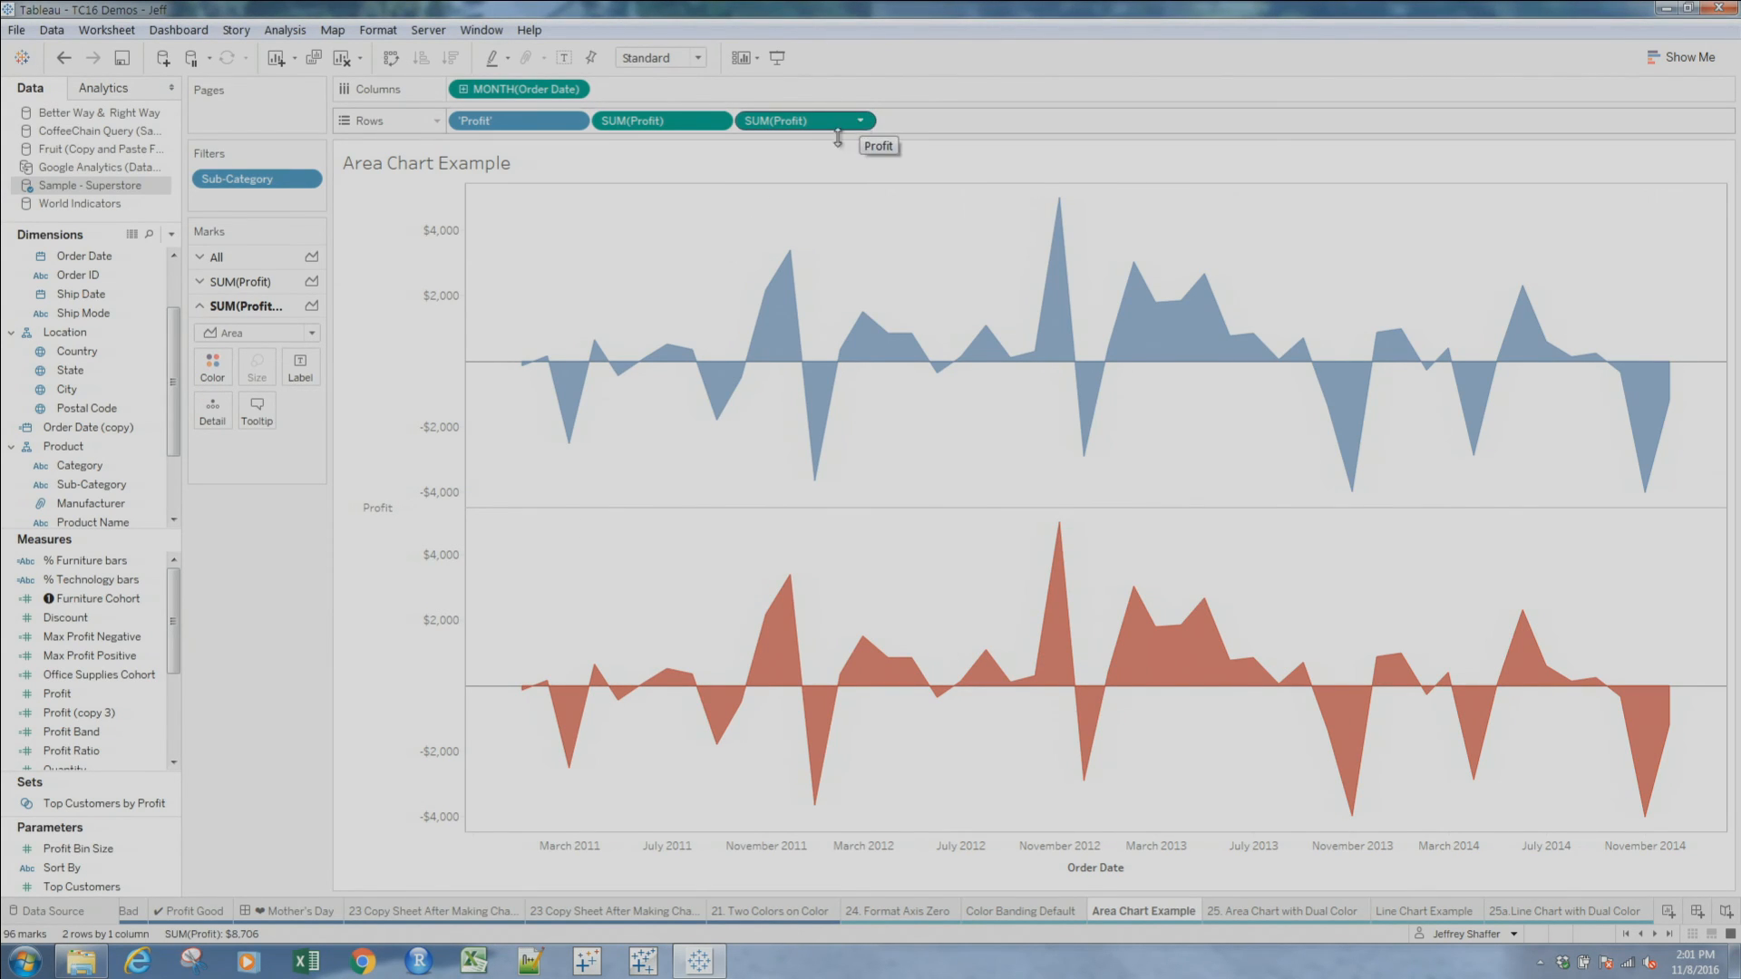
Give the red chart's Profit axis a fixed range ending at 0
right_click(437, 607)
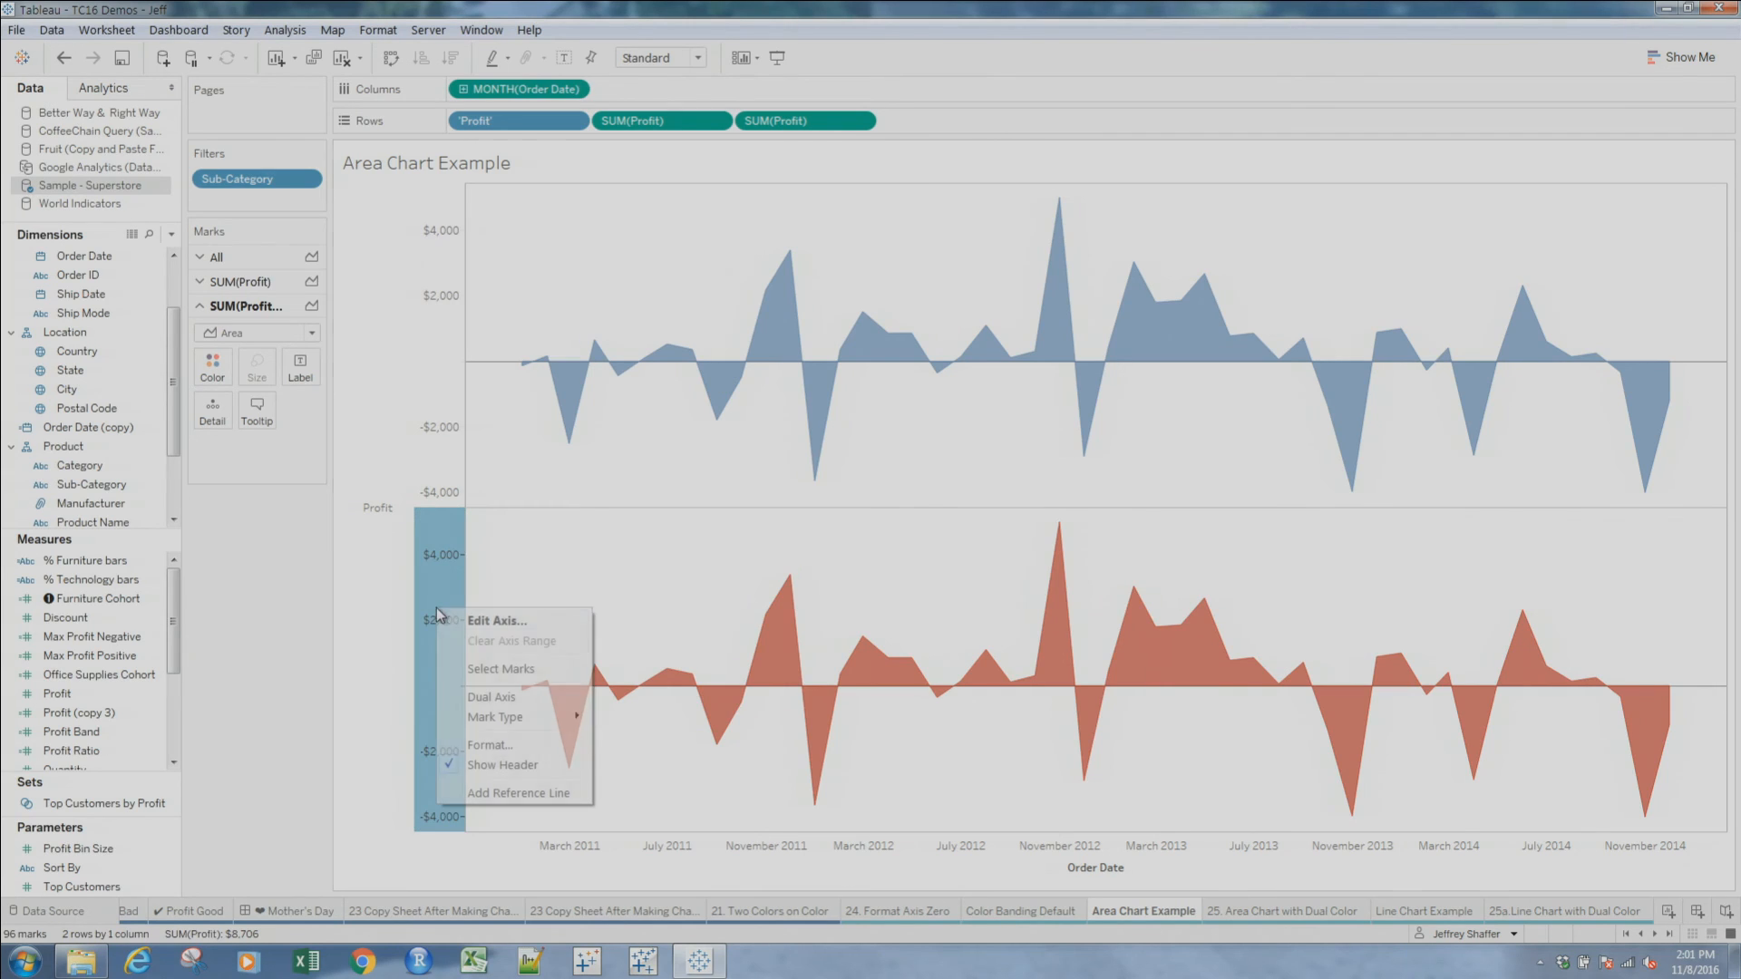
click(535, 624)
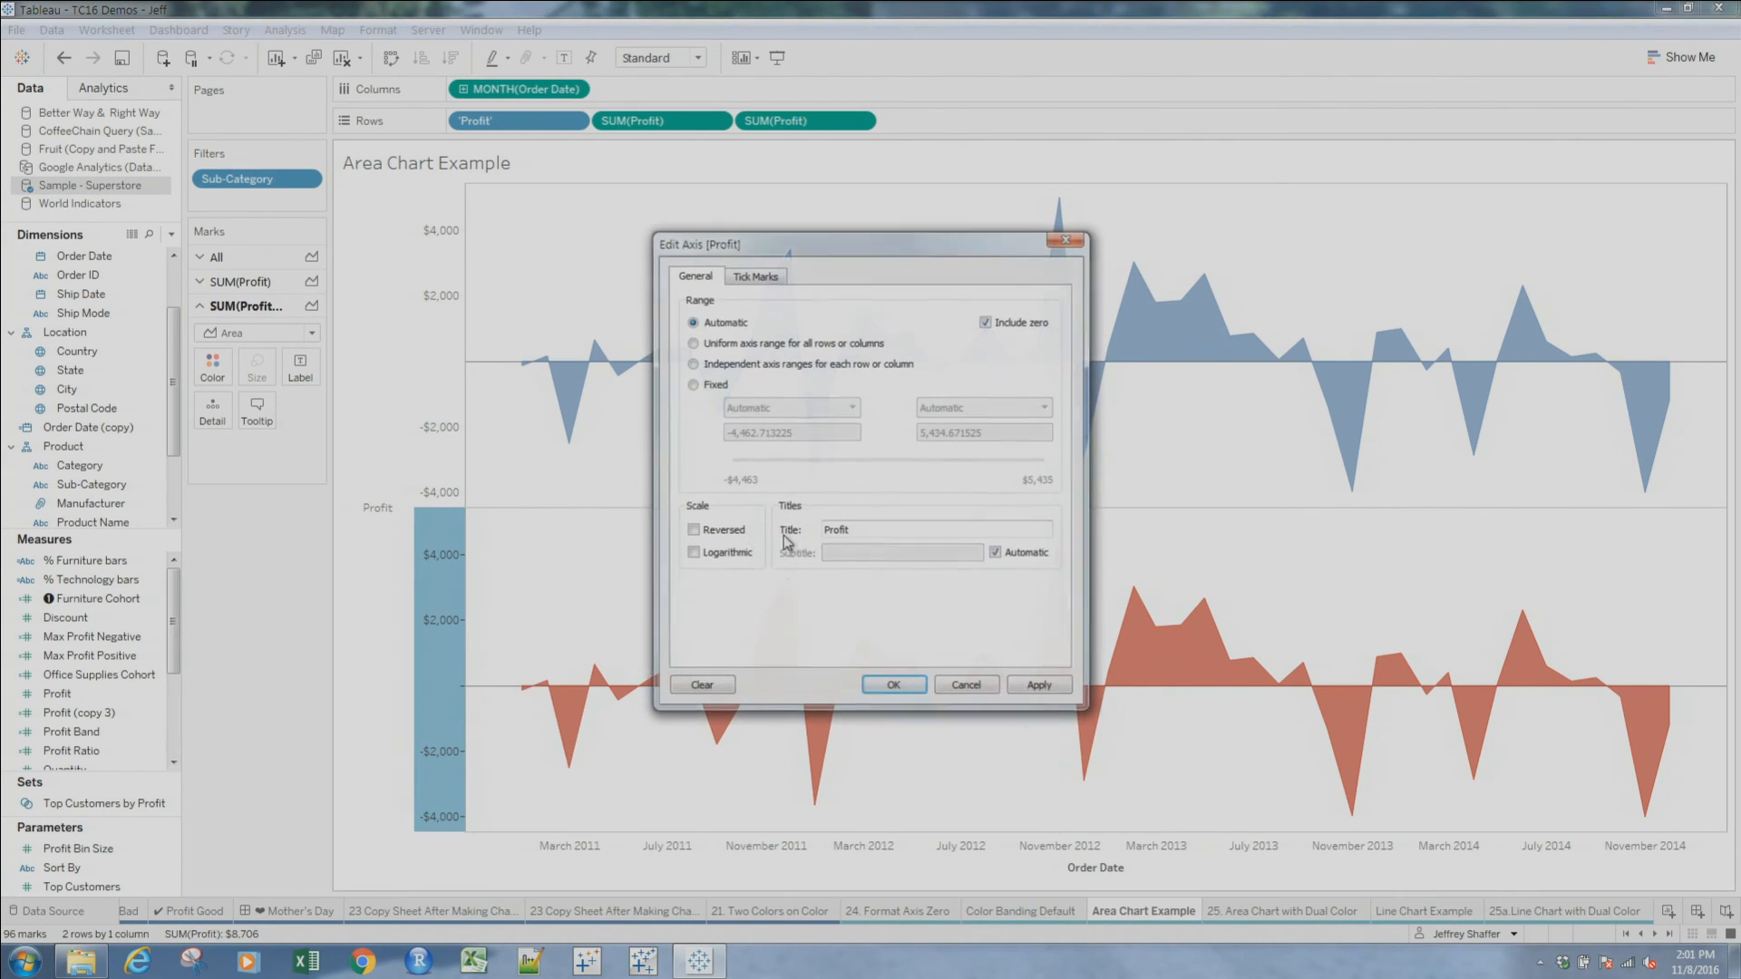
click(727, 391)
drag(1016, 434, 831, 435)
text(0)
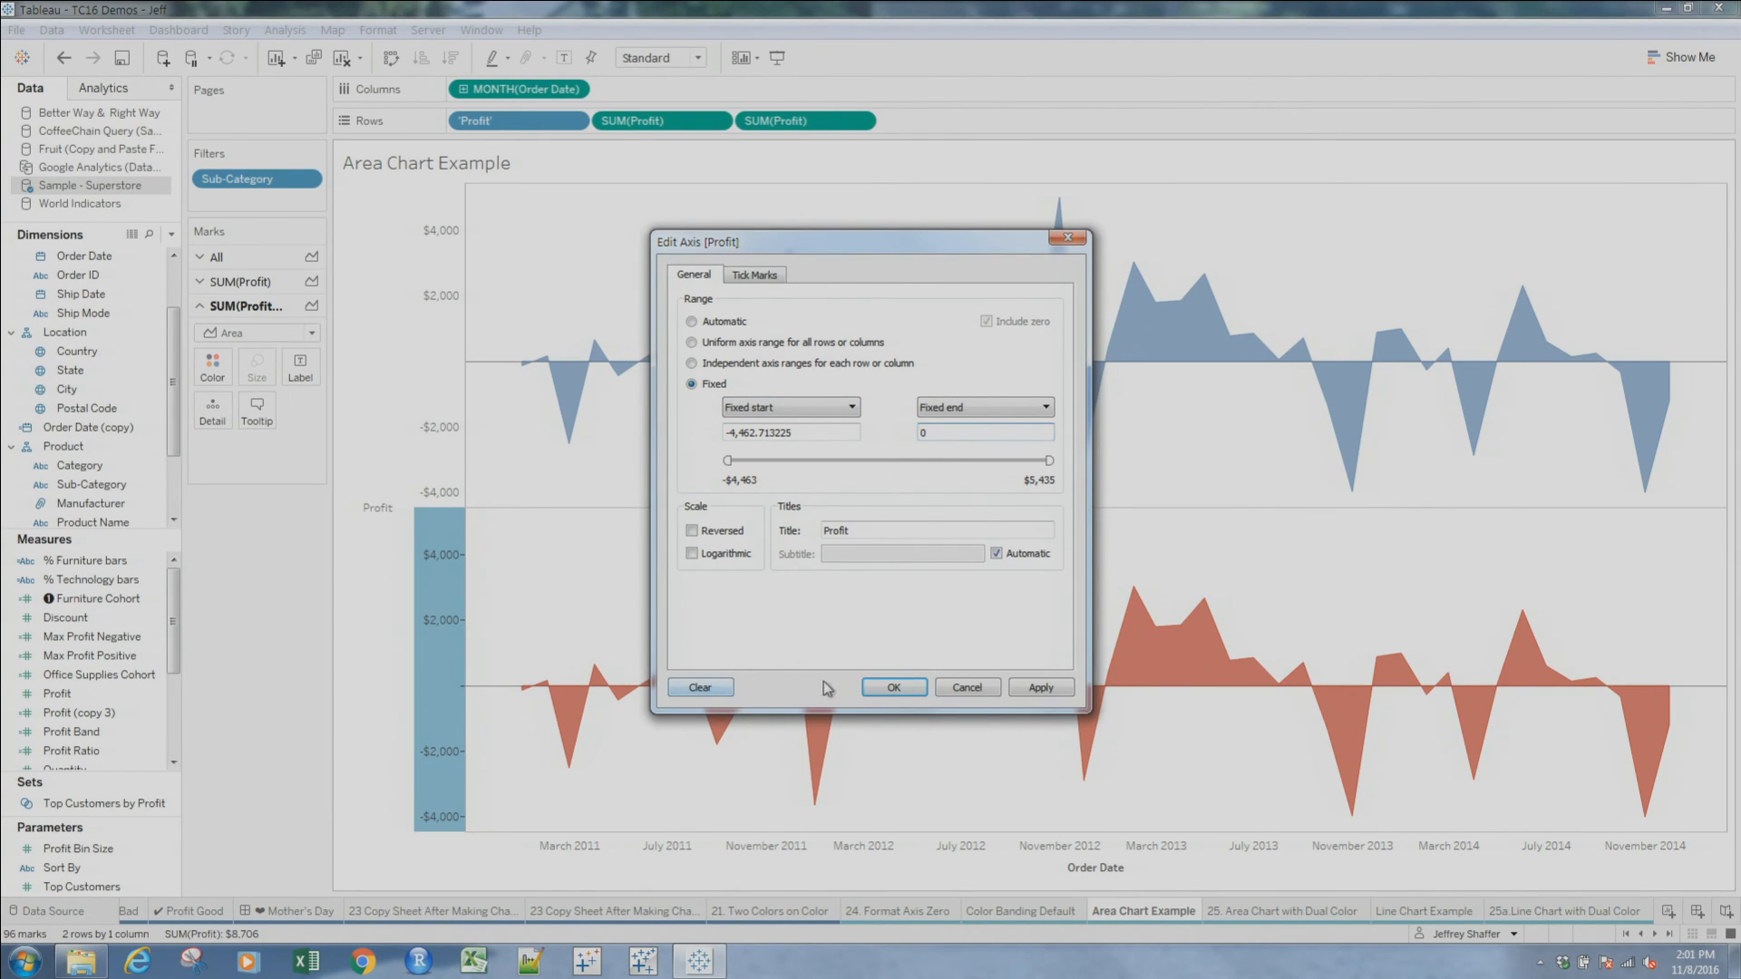
click(880, 690)
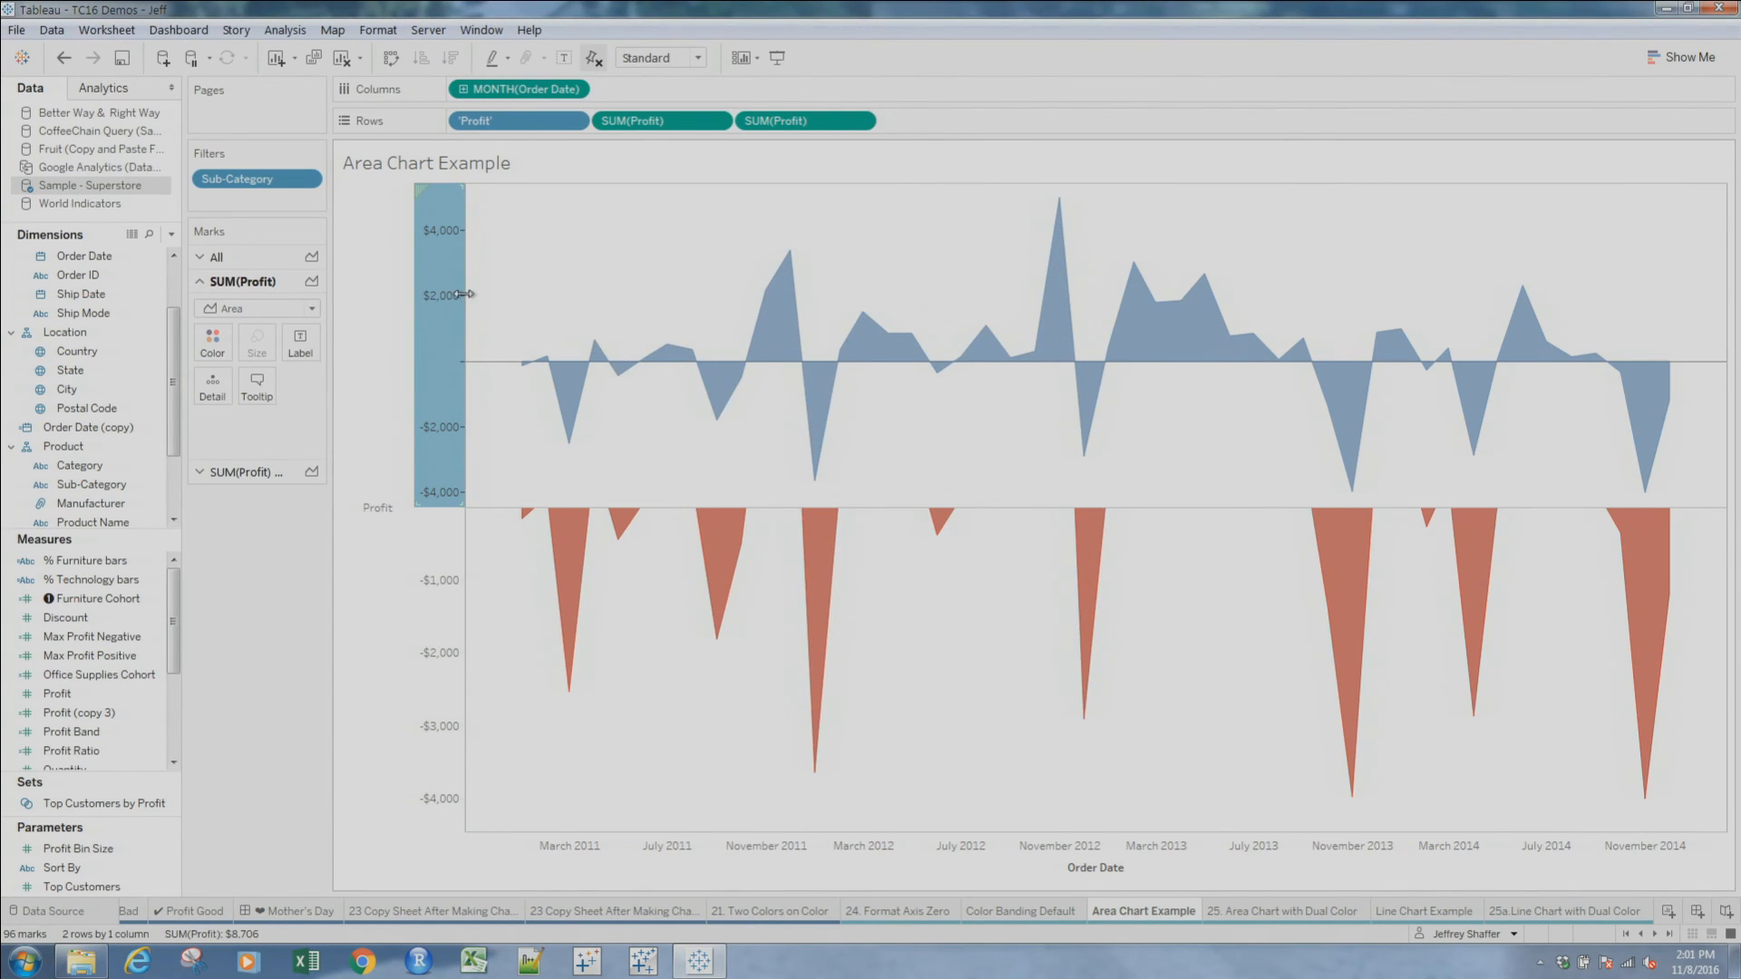
Give the upper blue chart's Profit axis a fixed range starting at 0
right_click(465, 294)
click(513, 305)
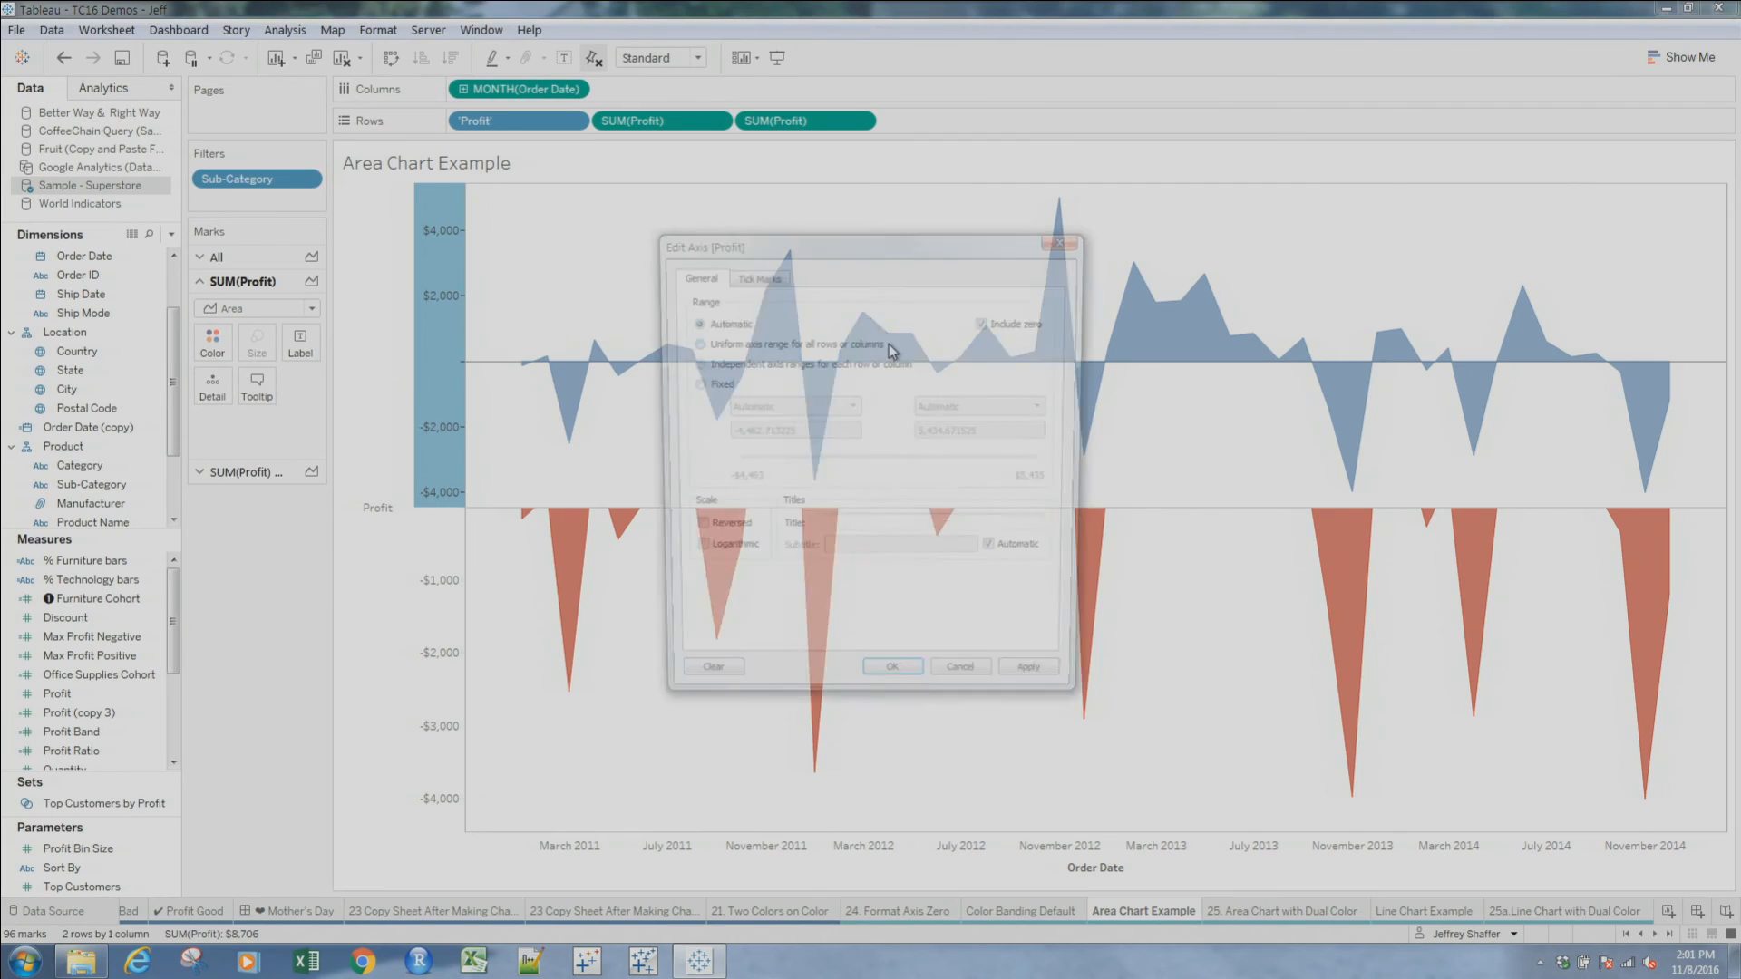
click(691, 385)
drag(816, 432, 718, 433)
text(0)
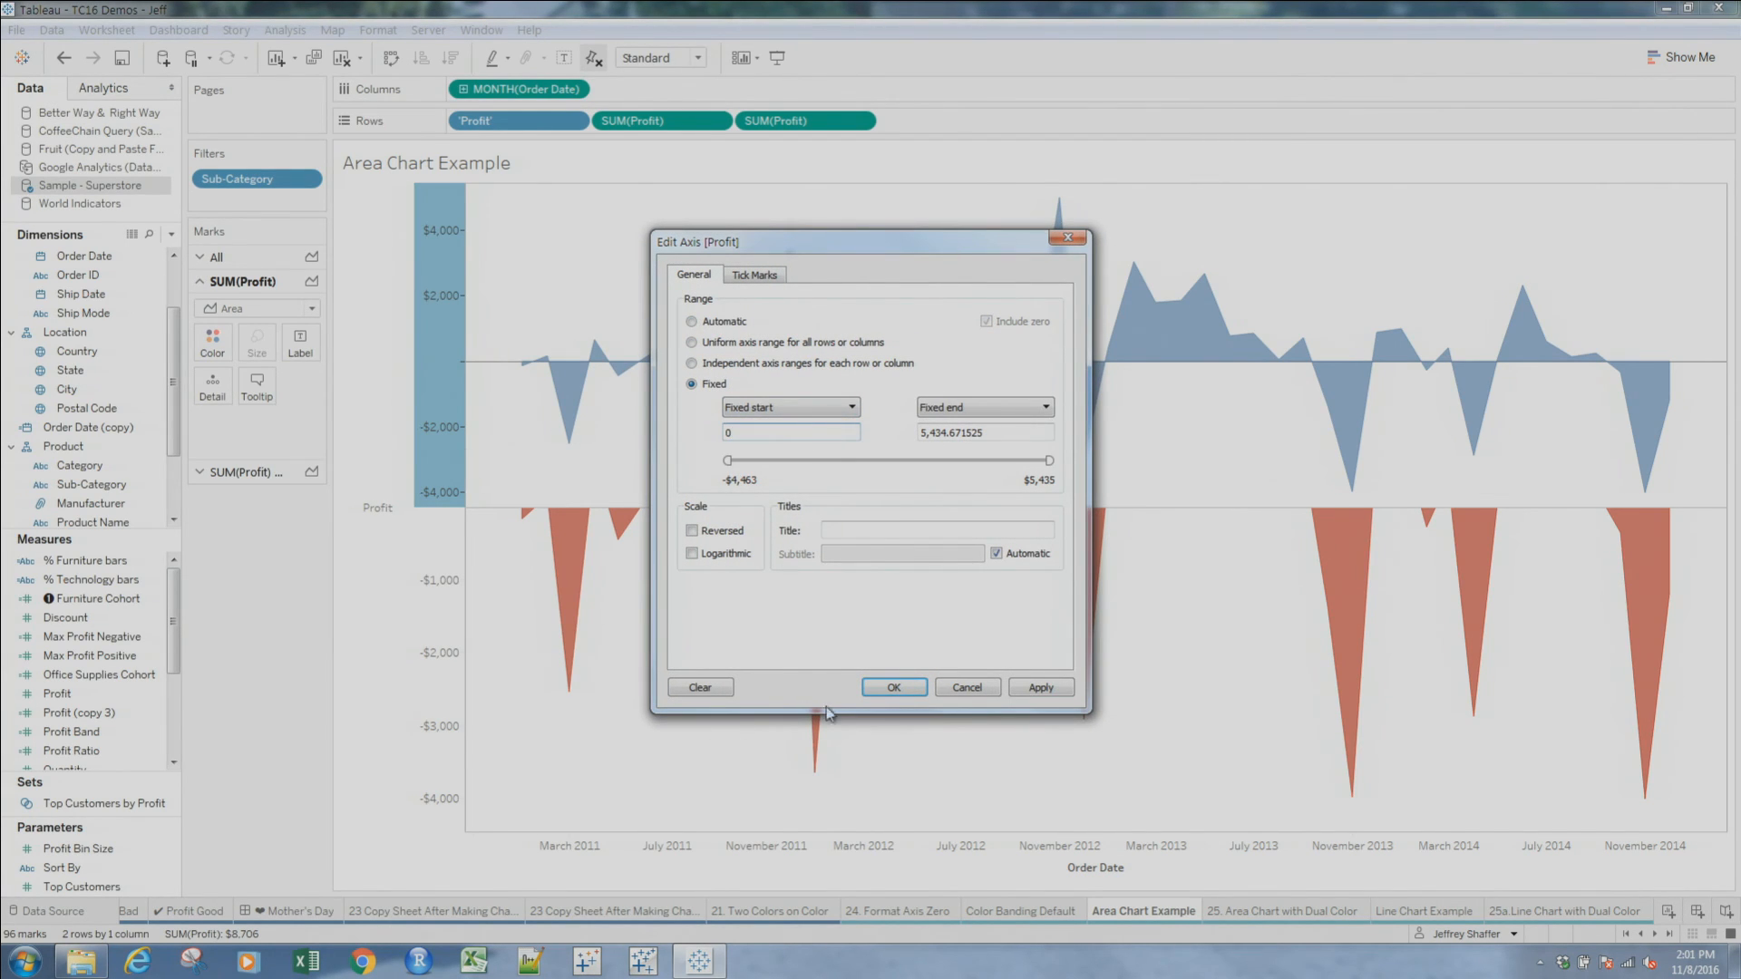
click(893, 688)
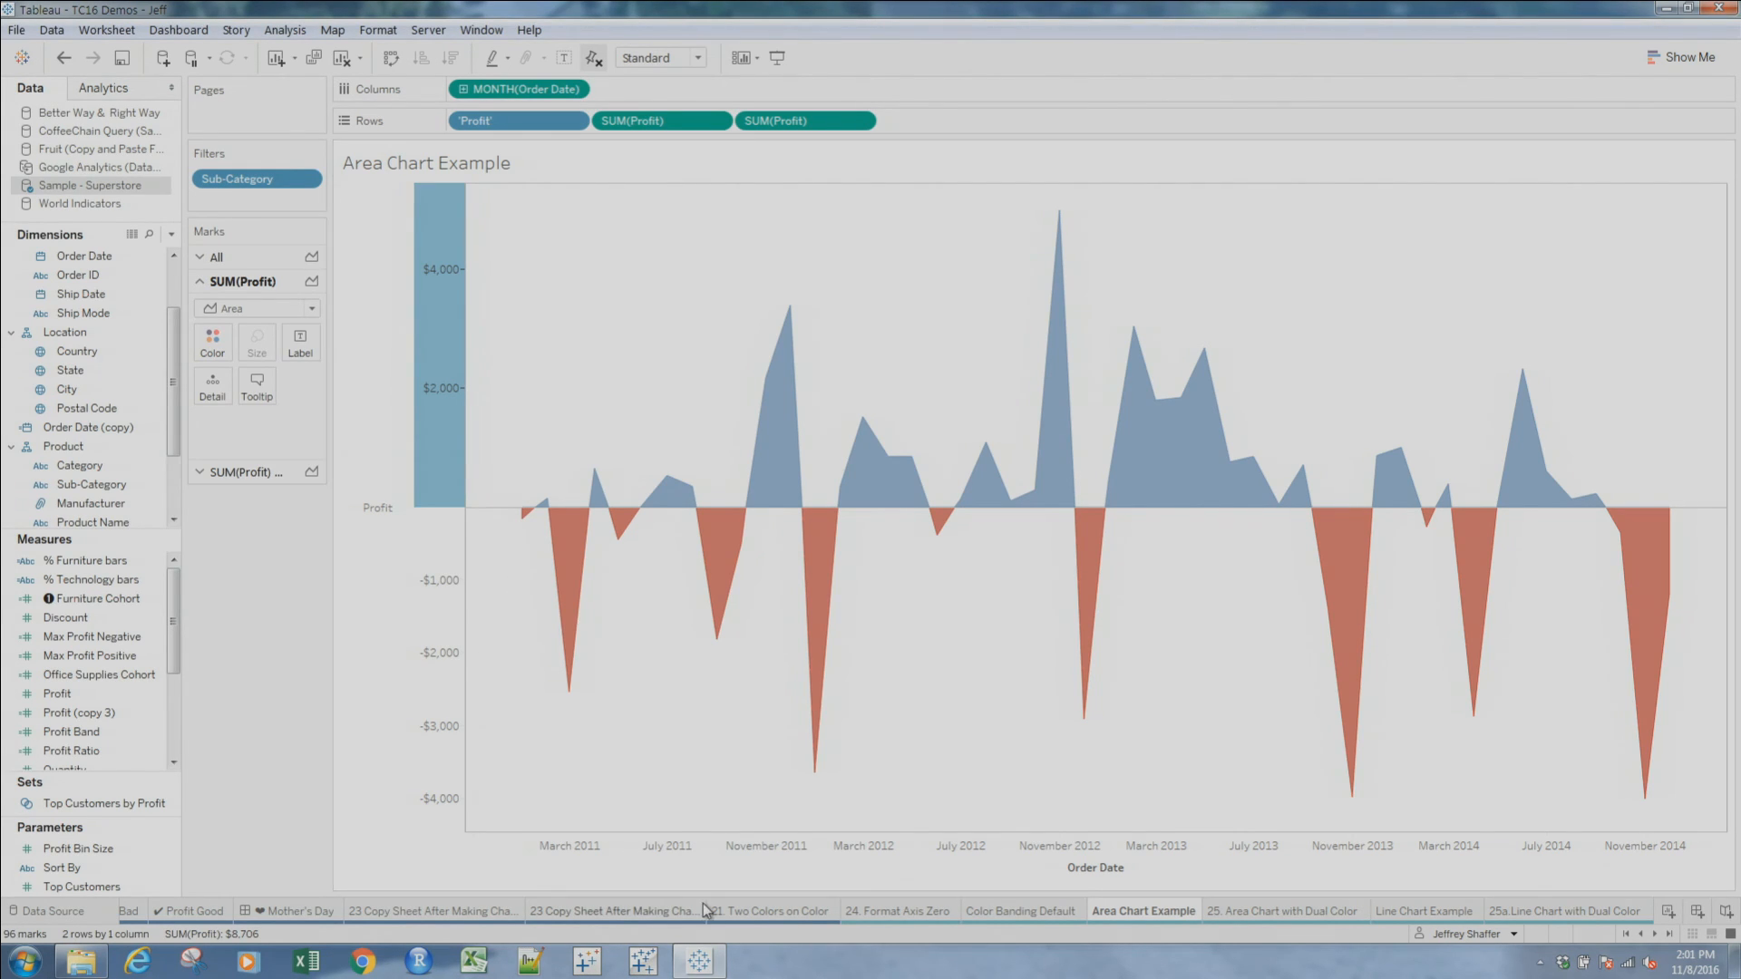
Review the 25 and 25a dual color sheets and open the 26. Minimalistic World Map sheet
click(1290, 912)
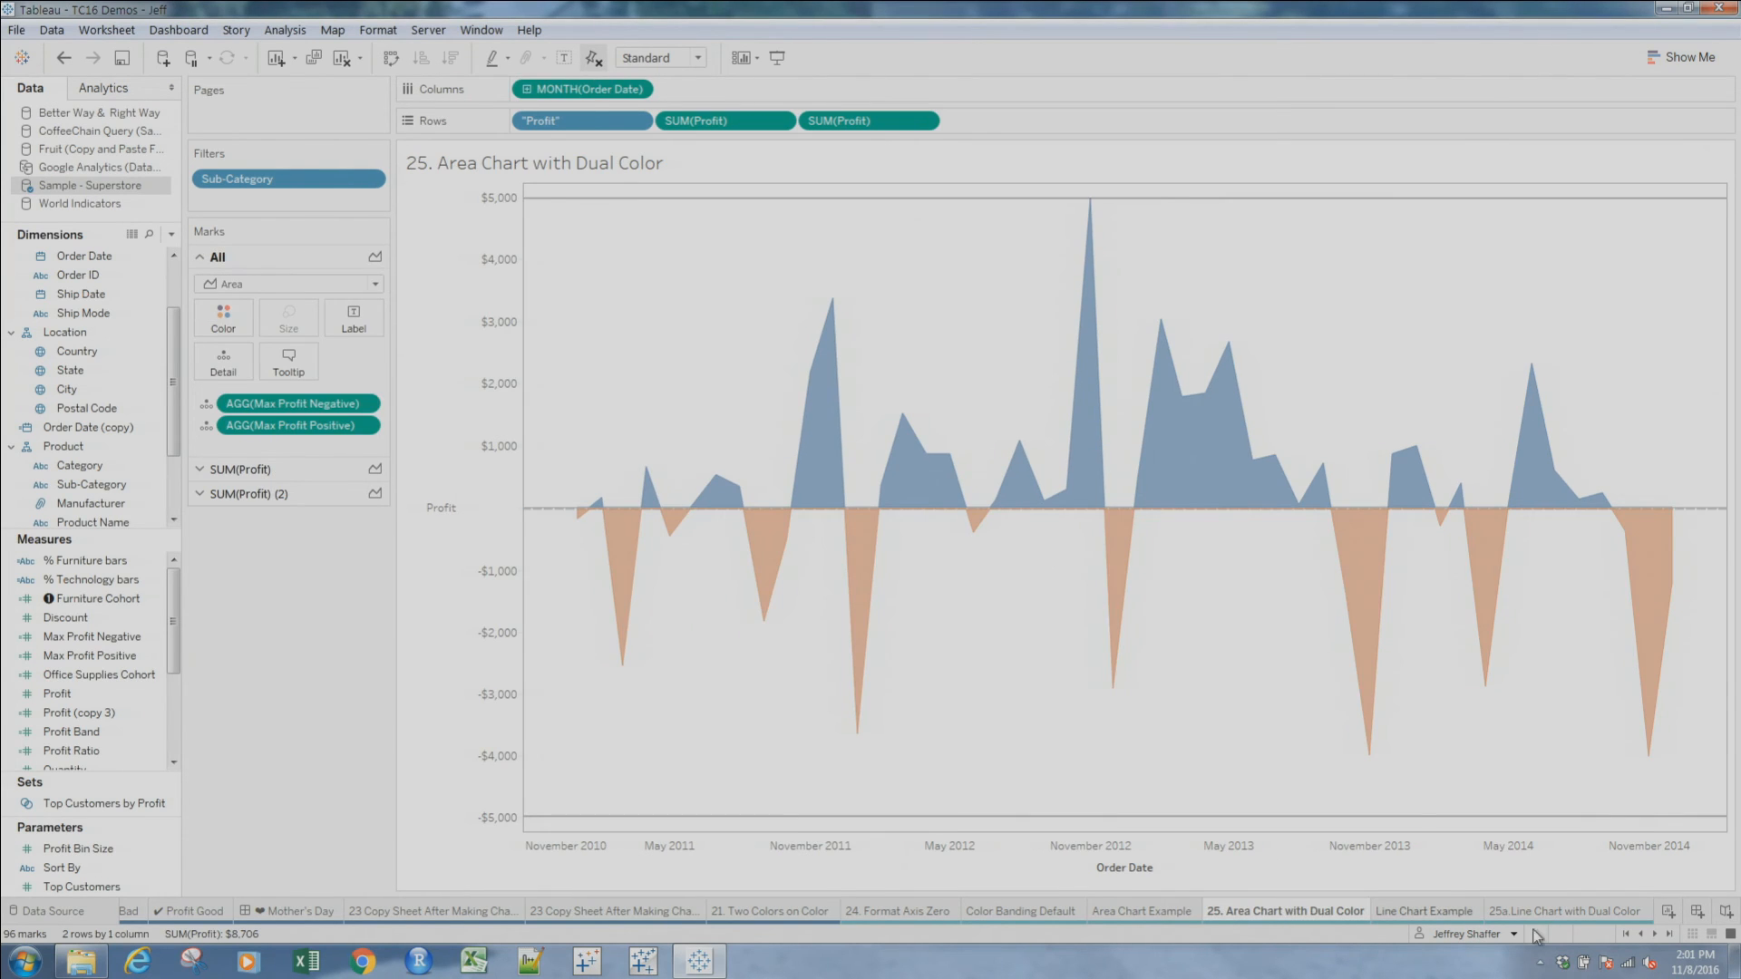
click(1594, 915)
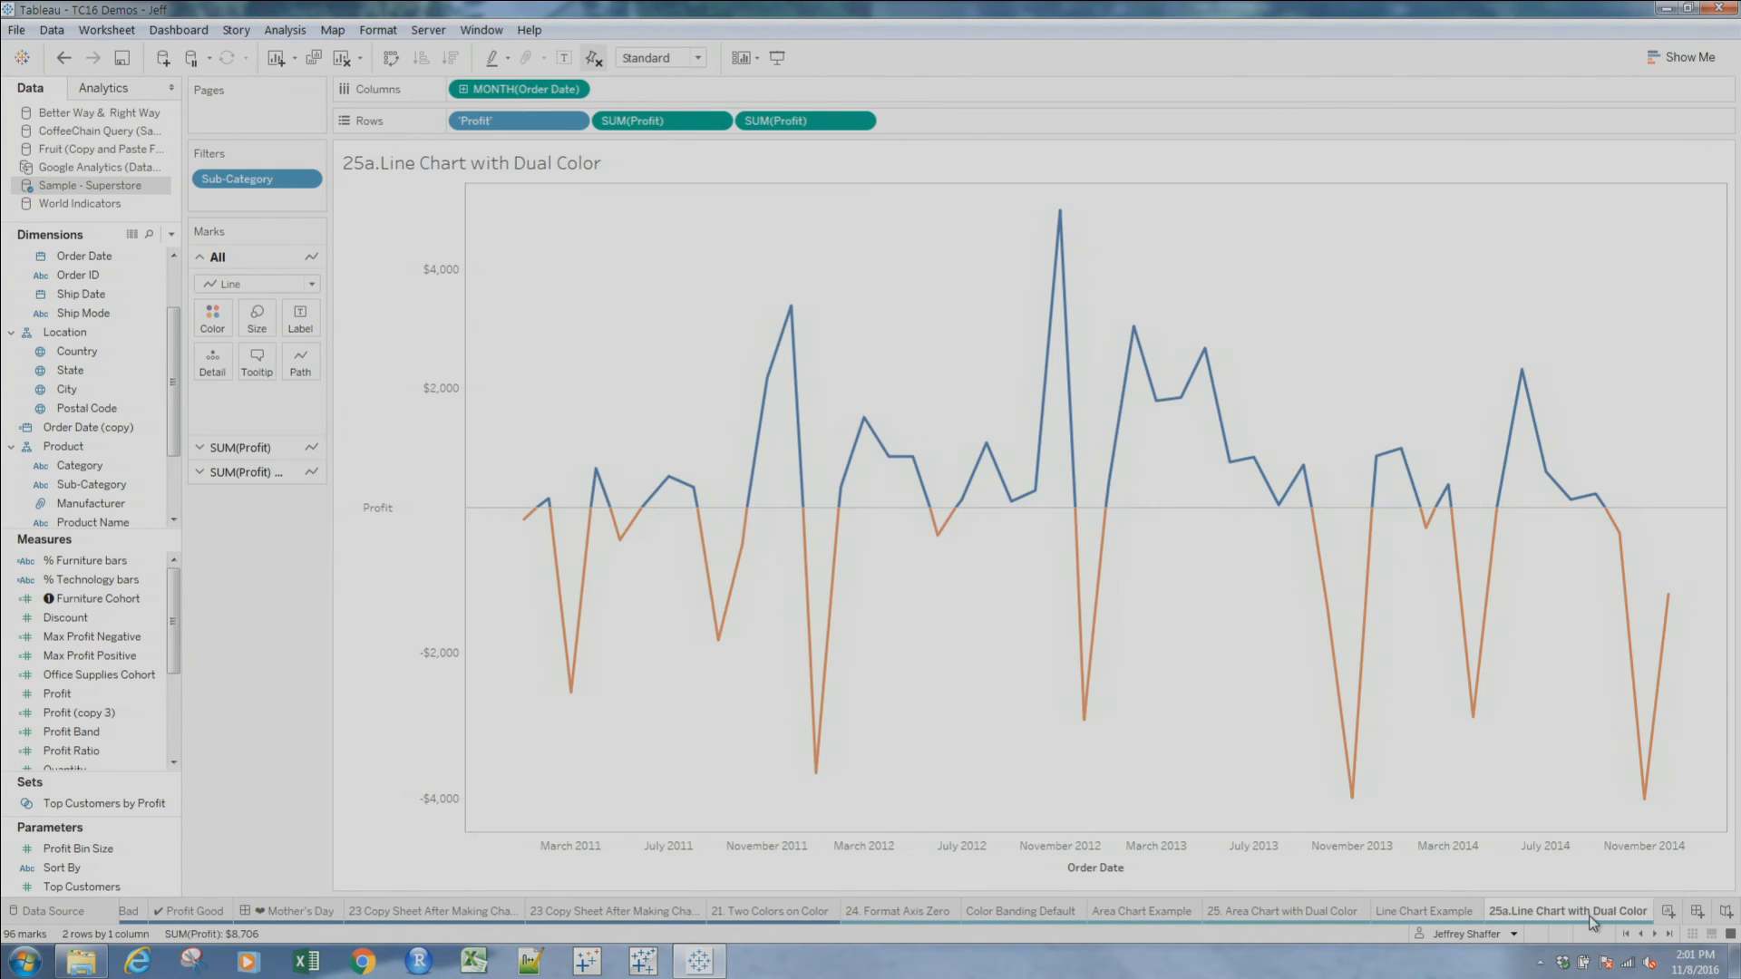
click(1655, 934)
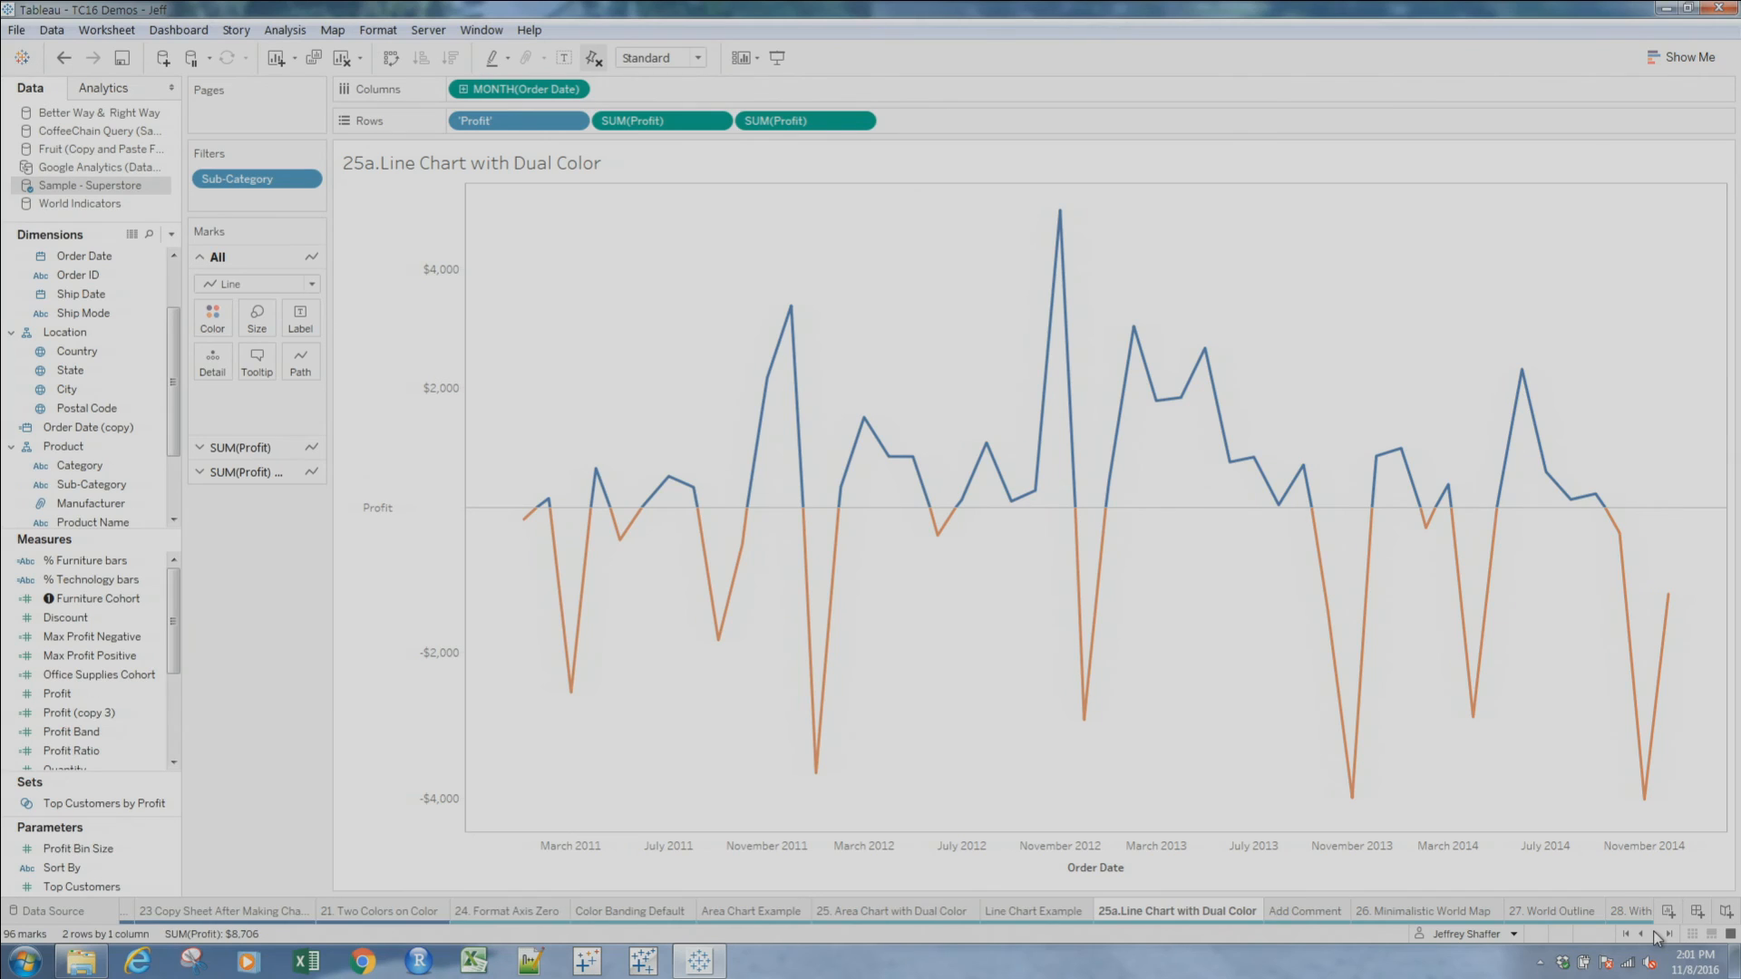
click(1655, 935)
click(1655, 934)
click(1656, 934)
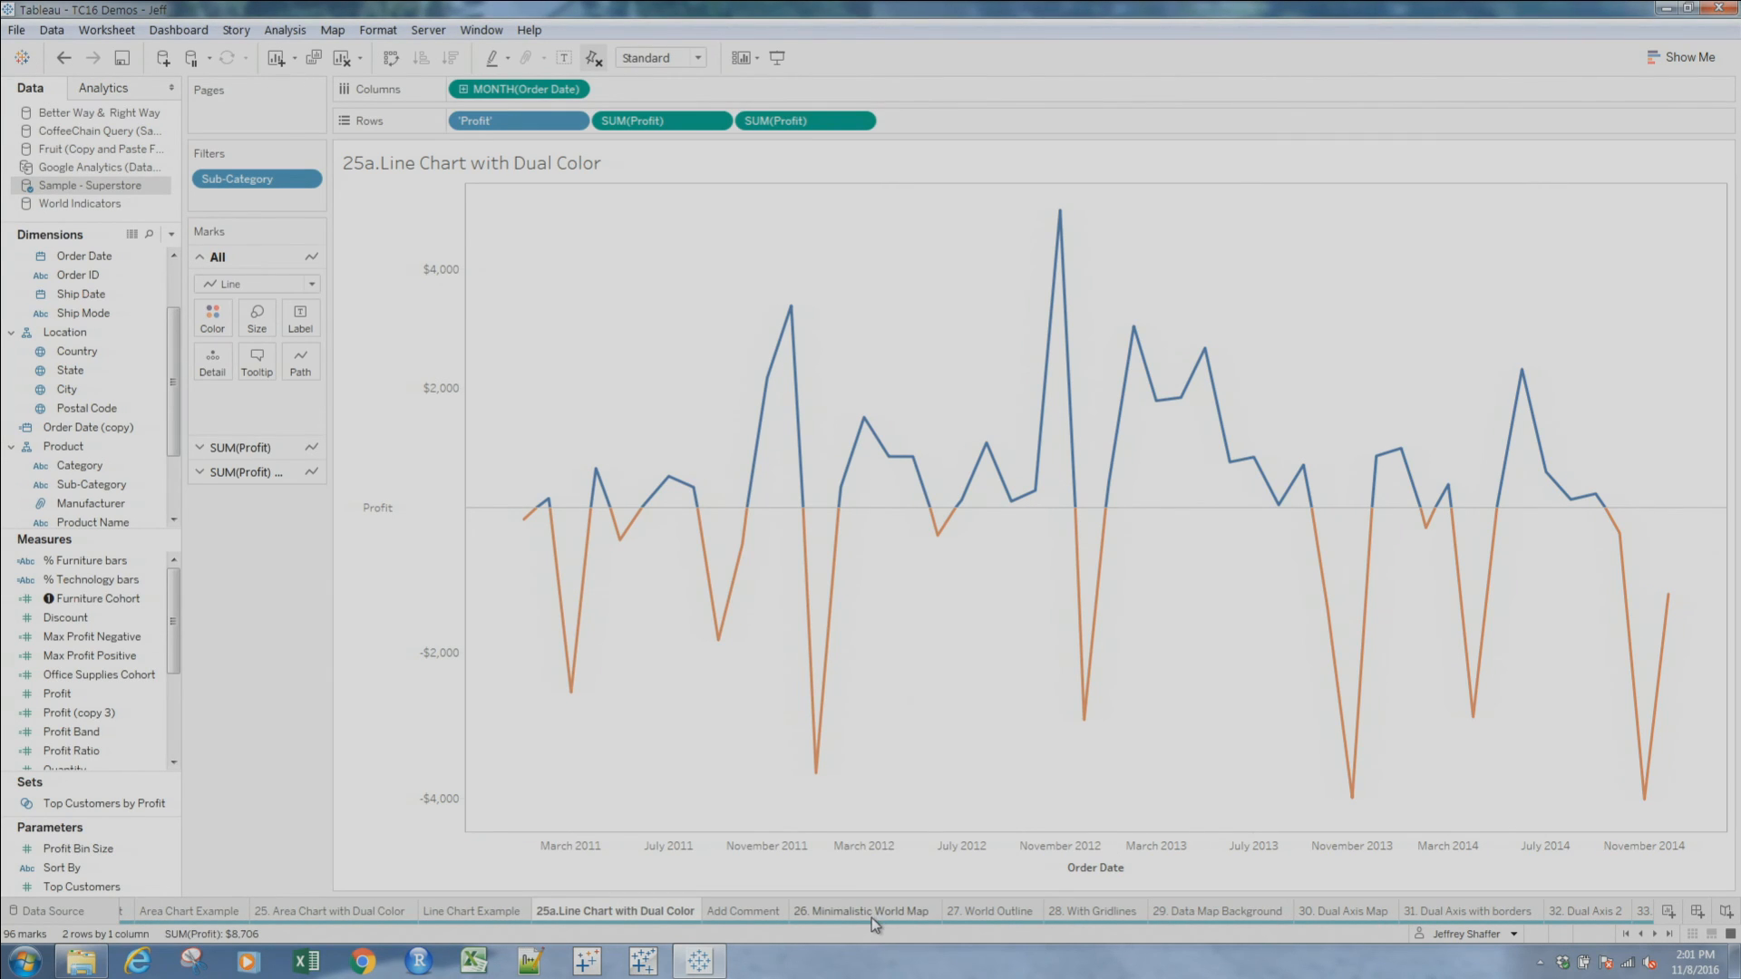
mouse_move(872, 918)
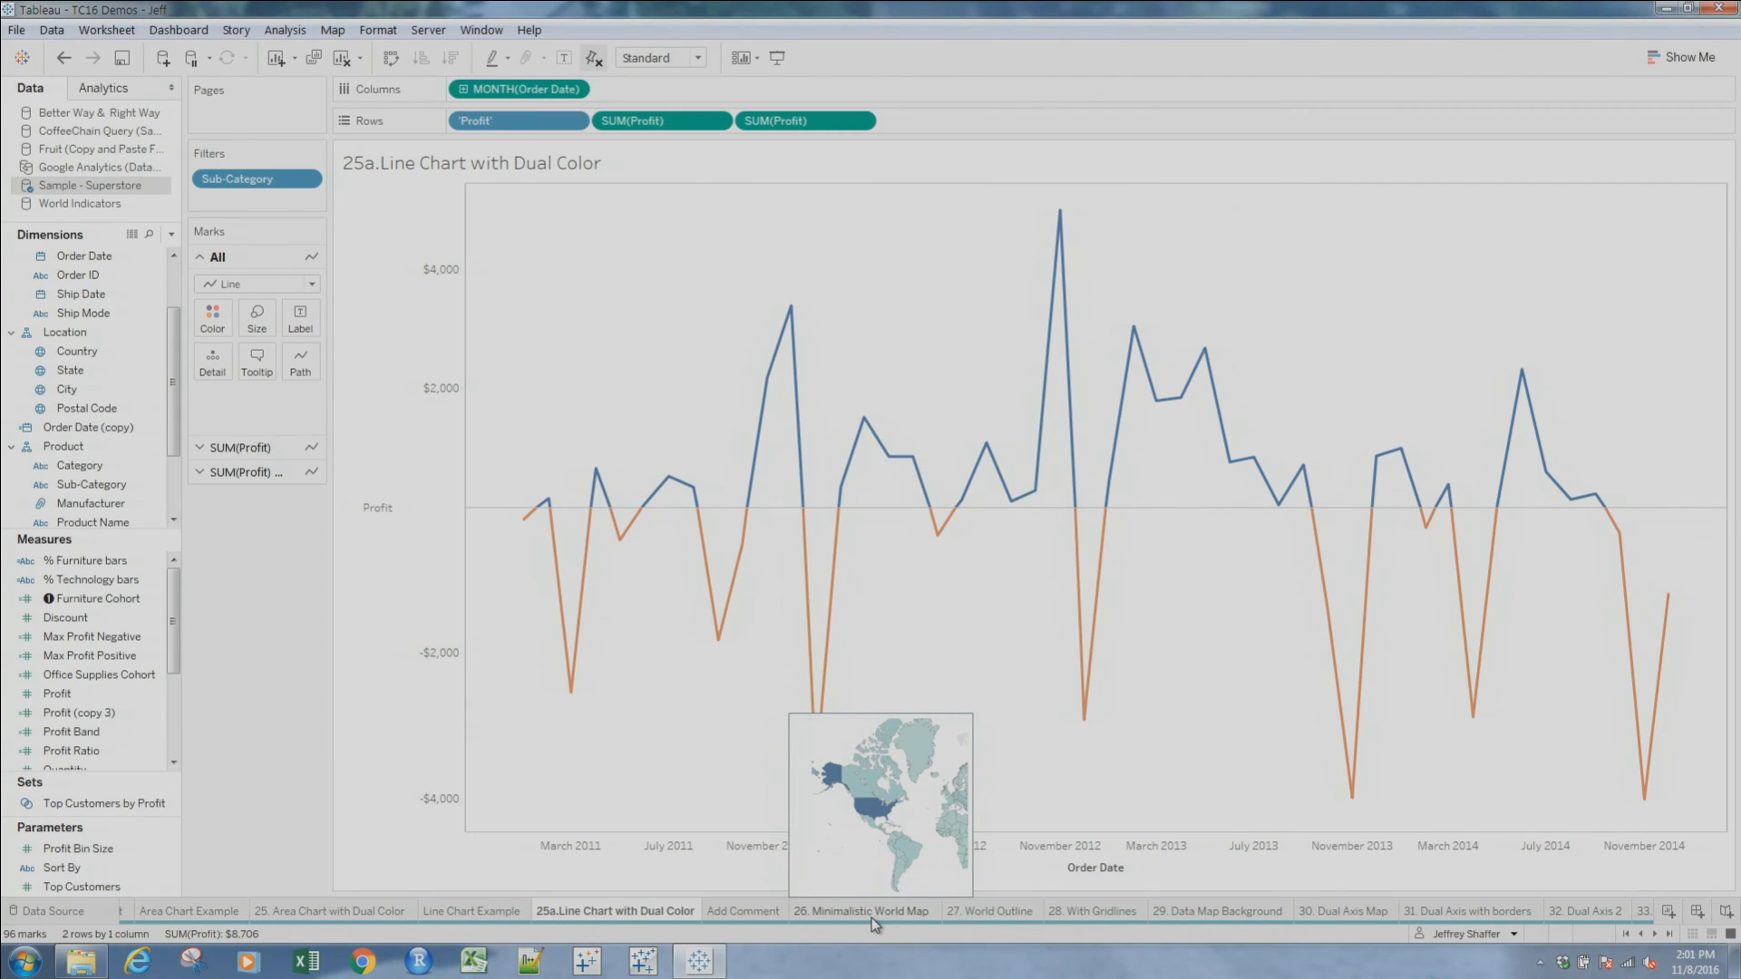
click(873, 911)
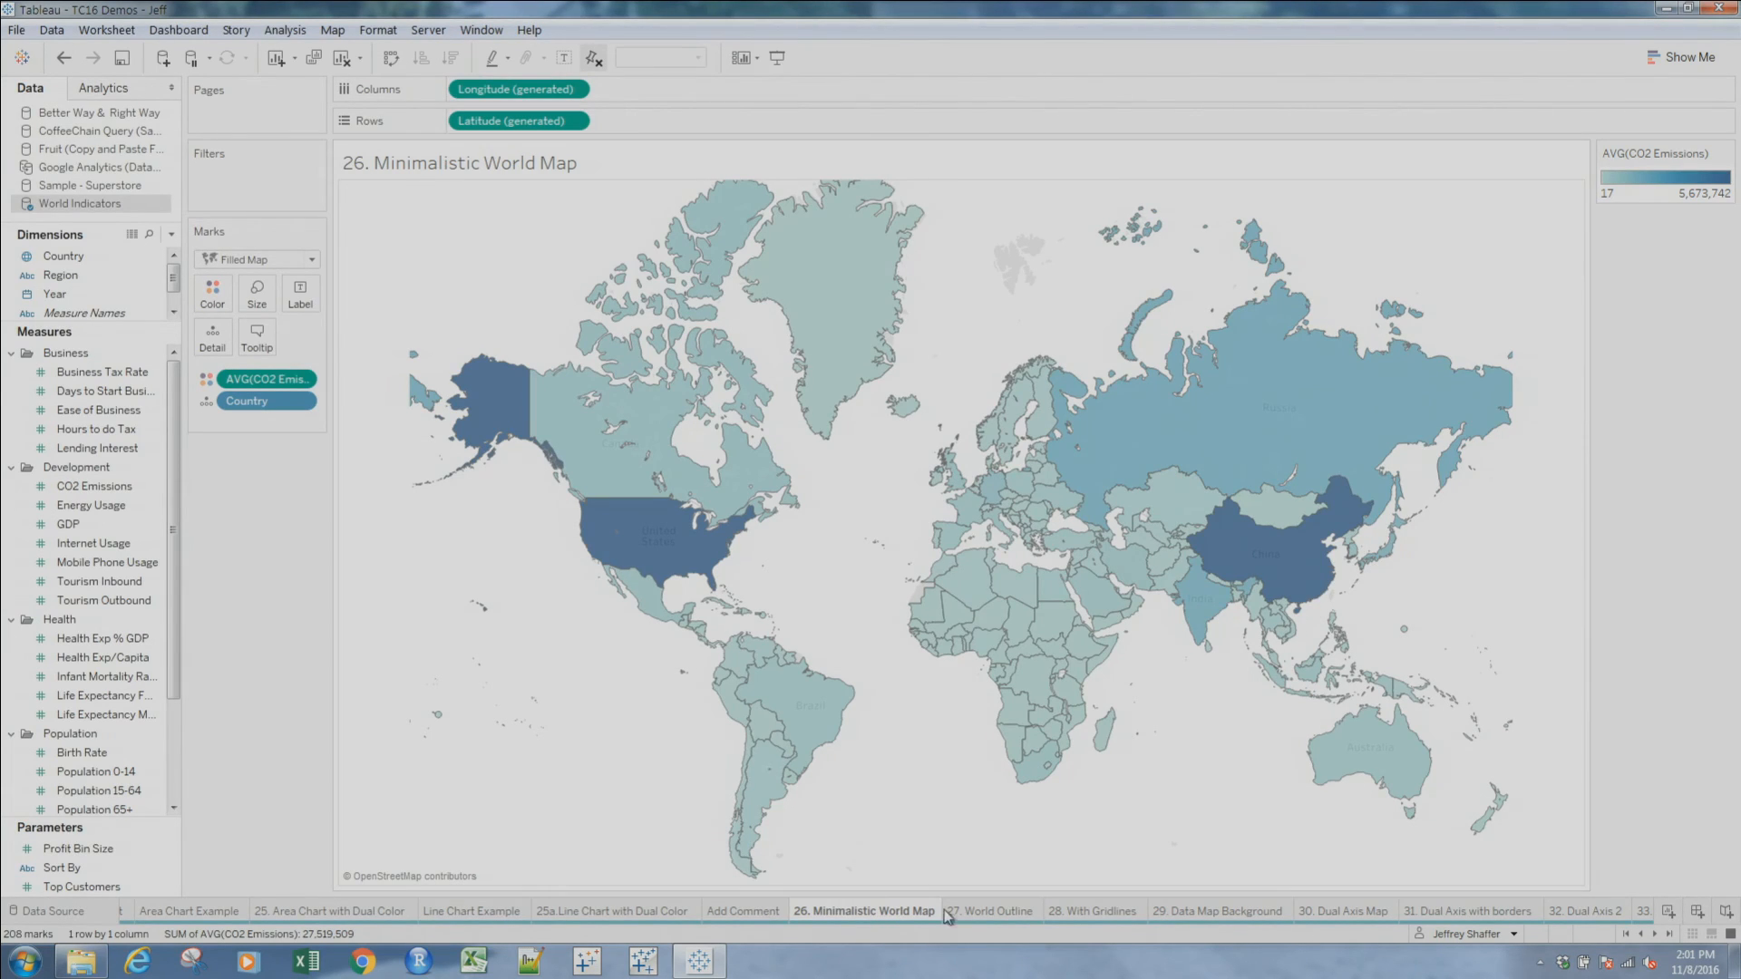
Show the Map Layers settings of the Minimalistic World Map
mouse_move(1002, 920)
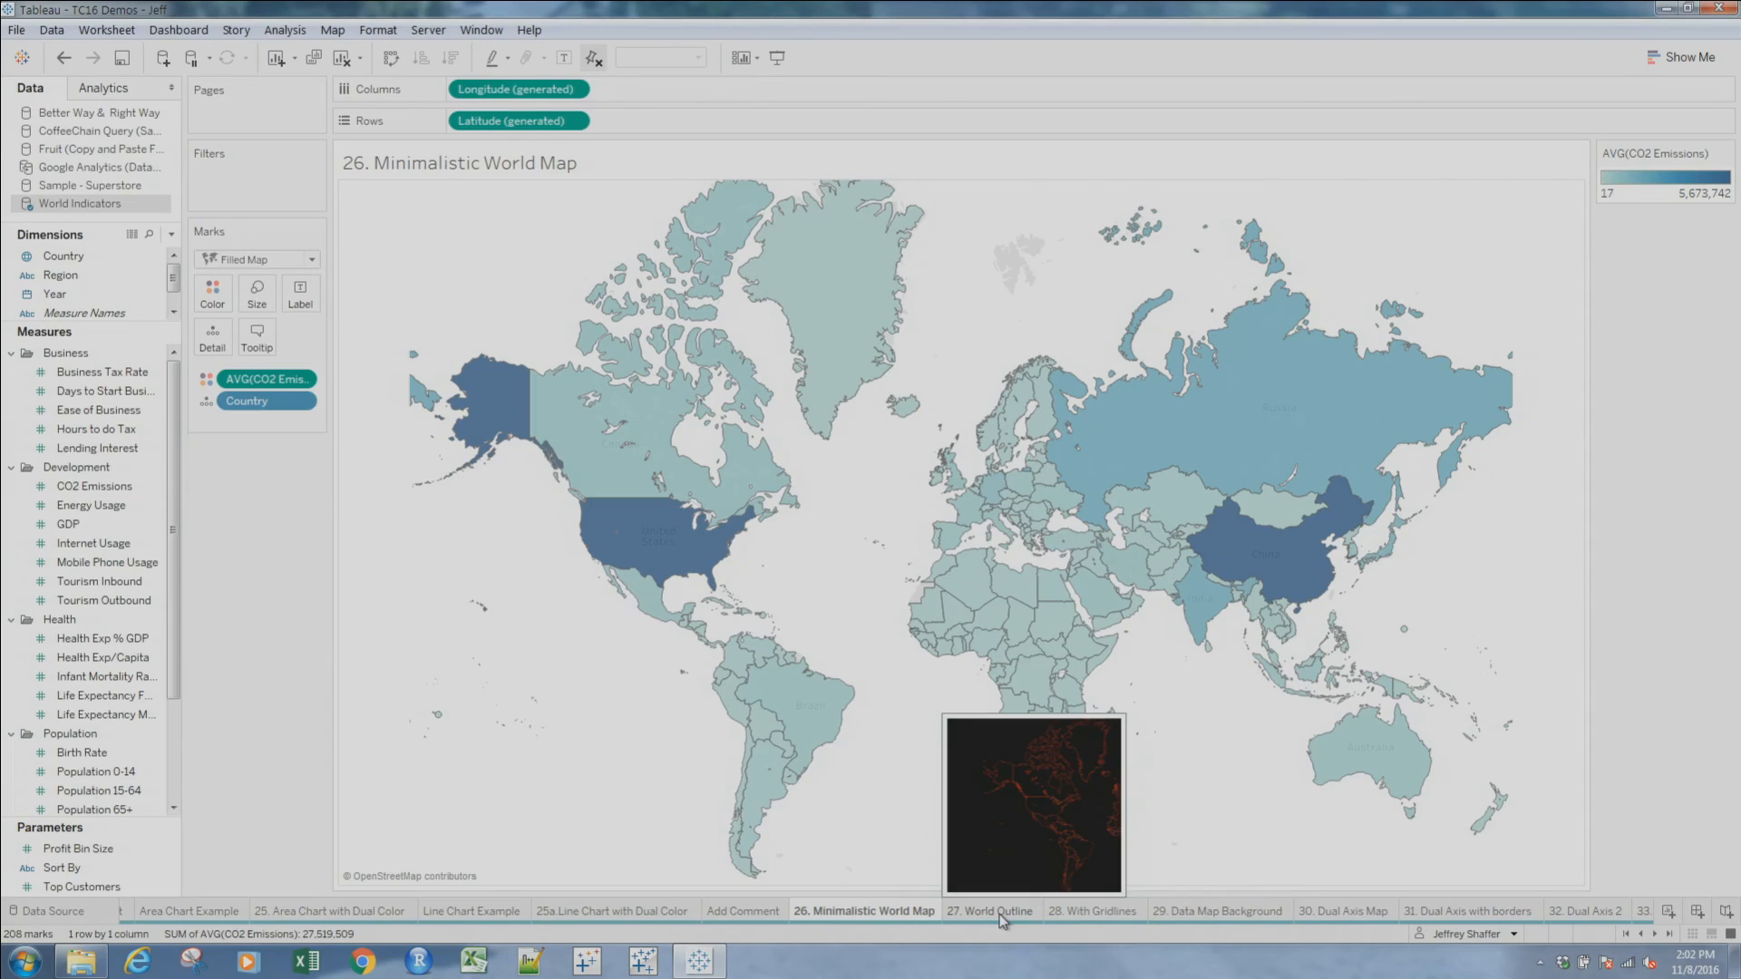
right_click(469, 274)
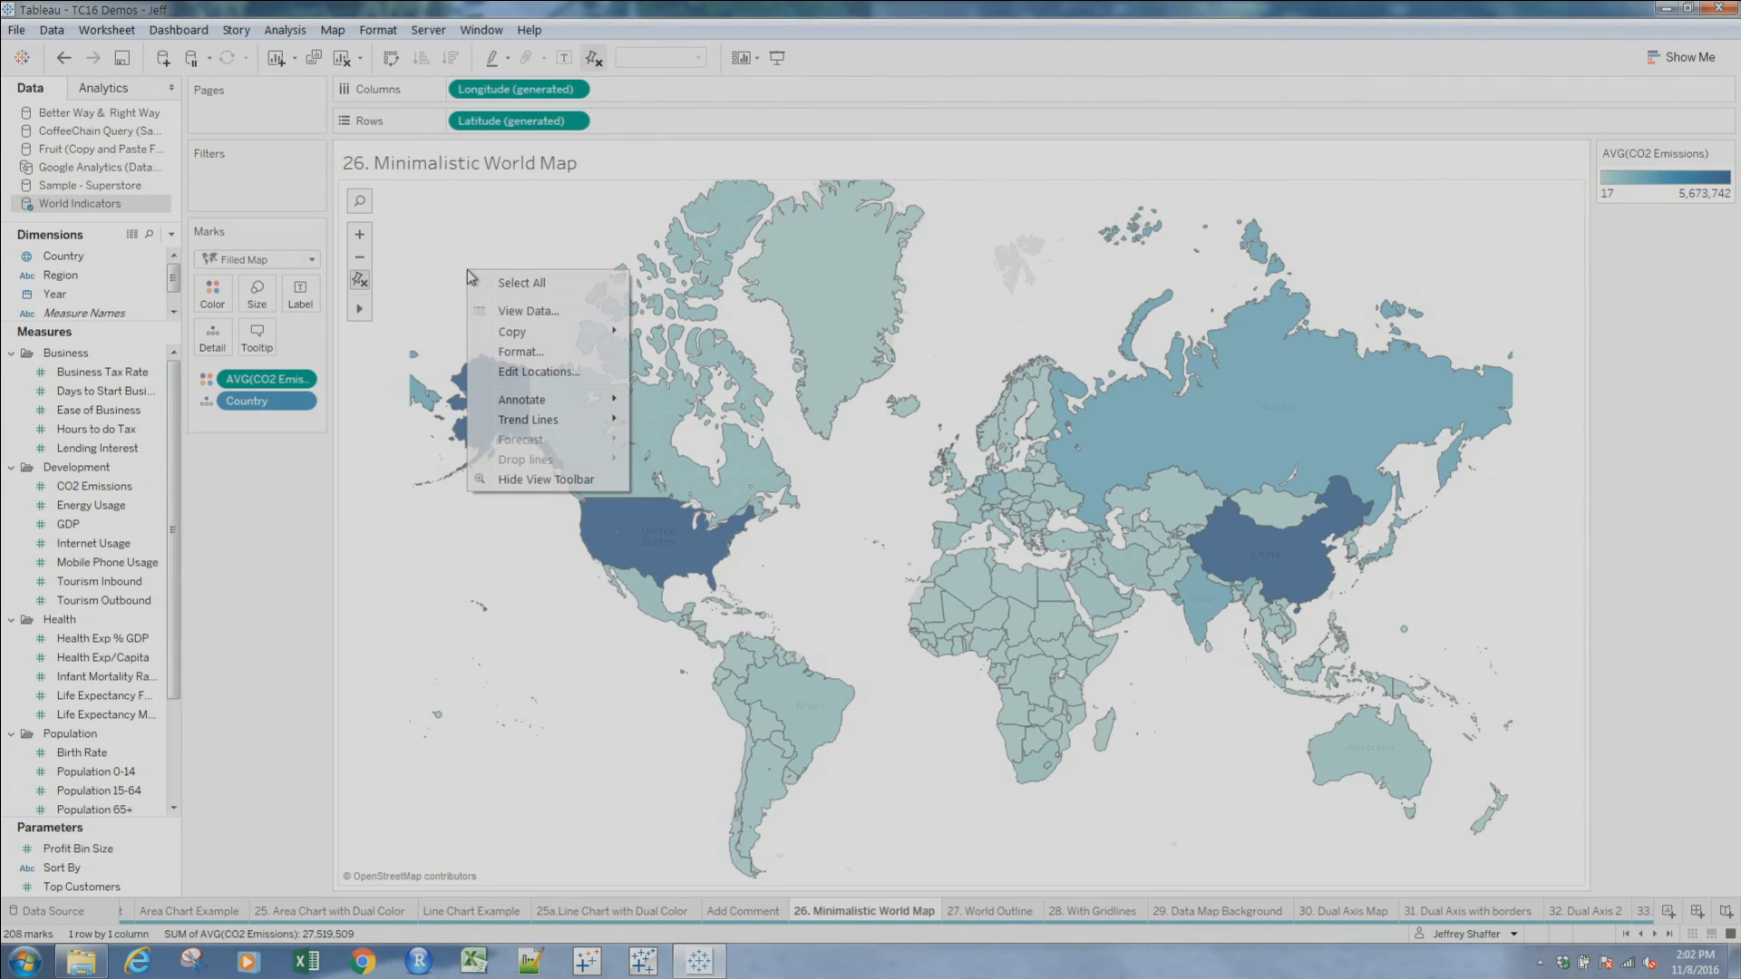
click(345, 31)
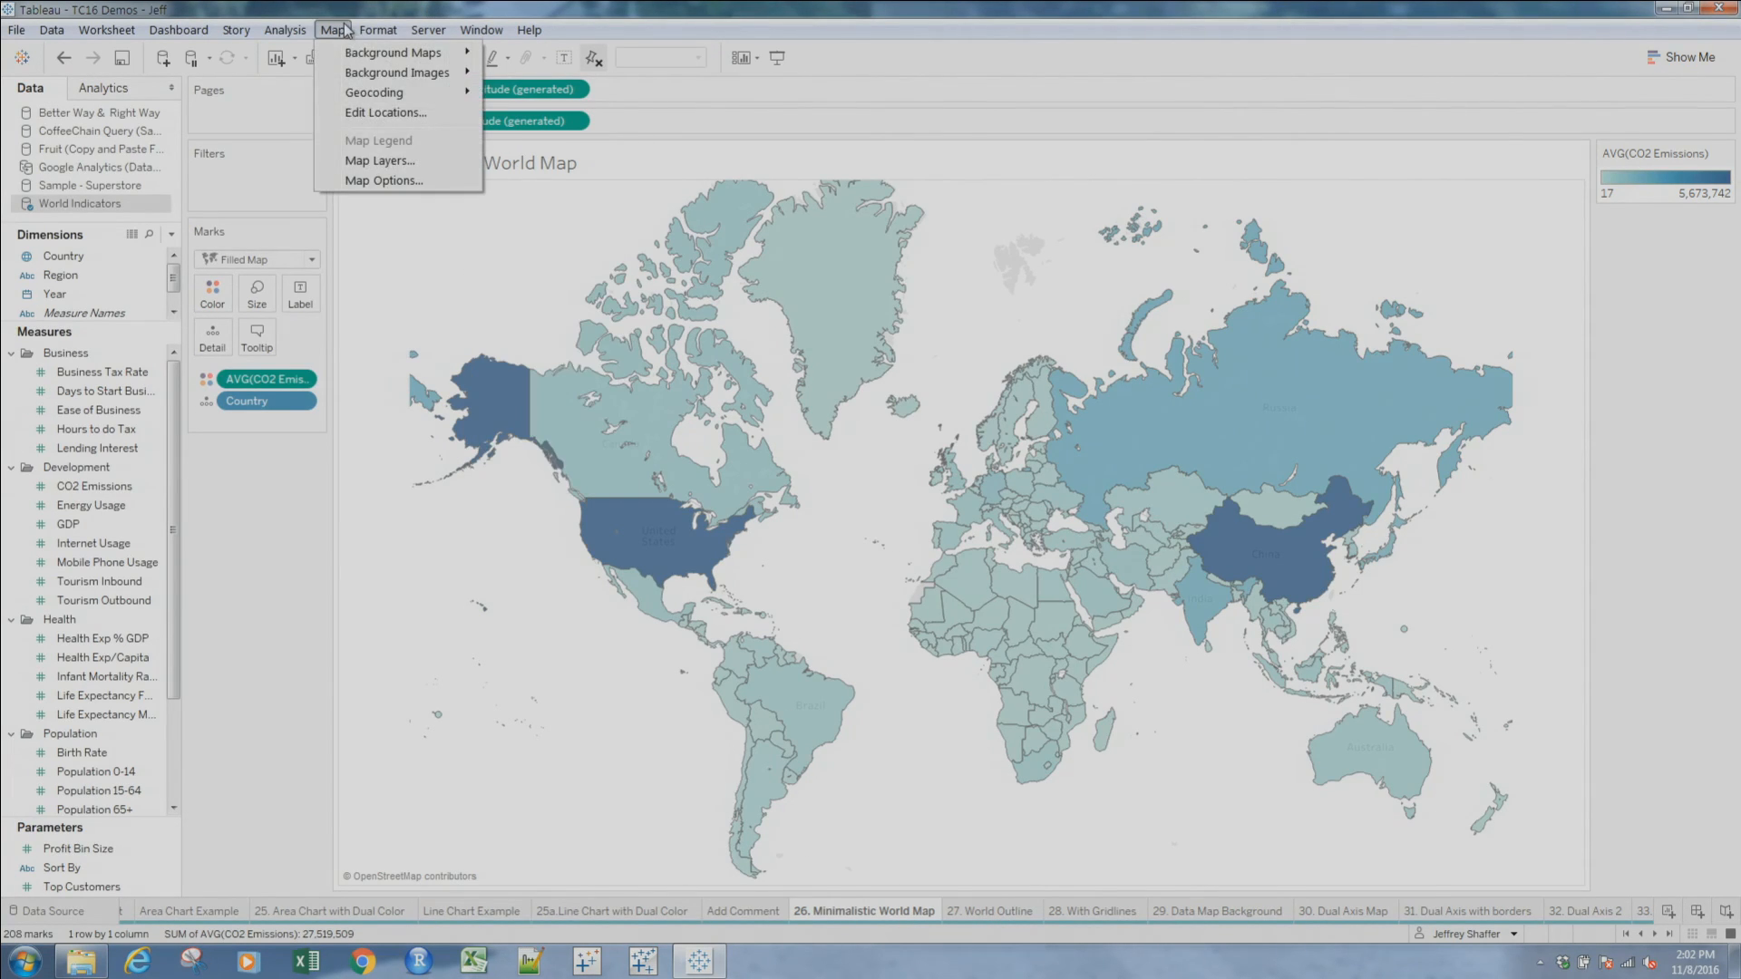
click(379, 160)
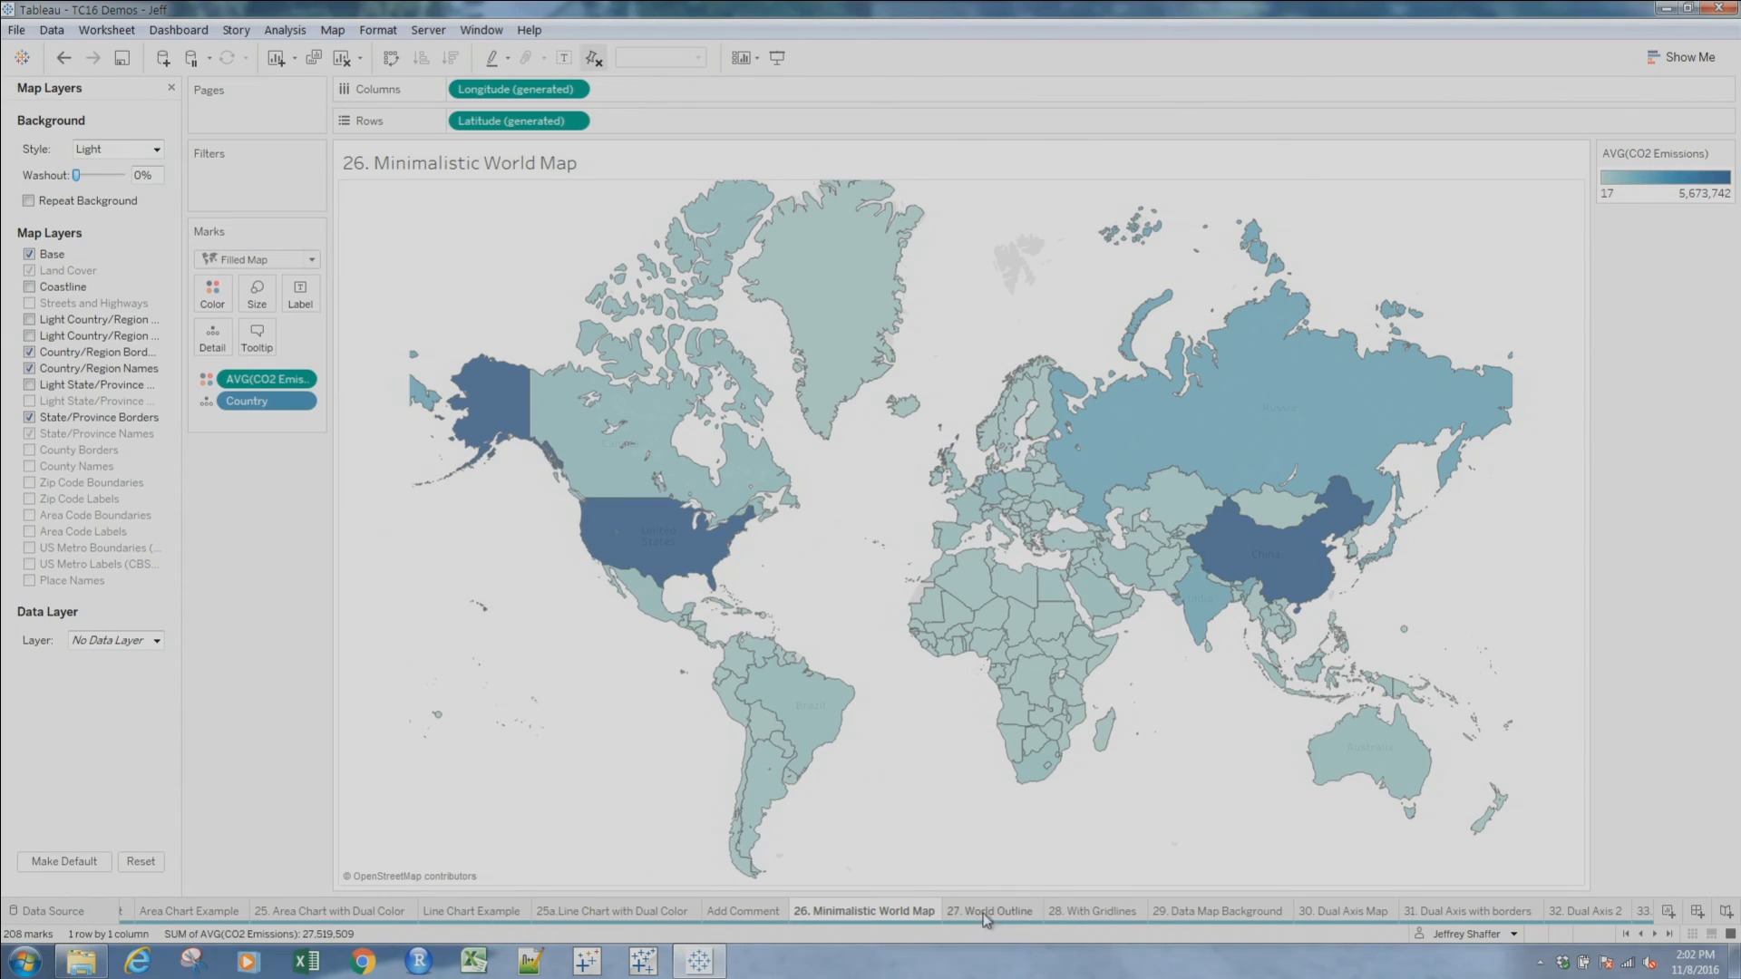
Open the 27. World Outline sheet and show its Map Layers settings
mouse_move(993, 916)
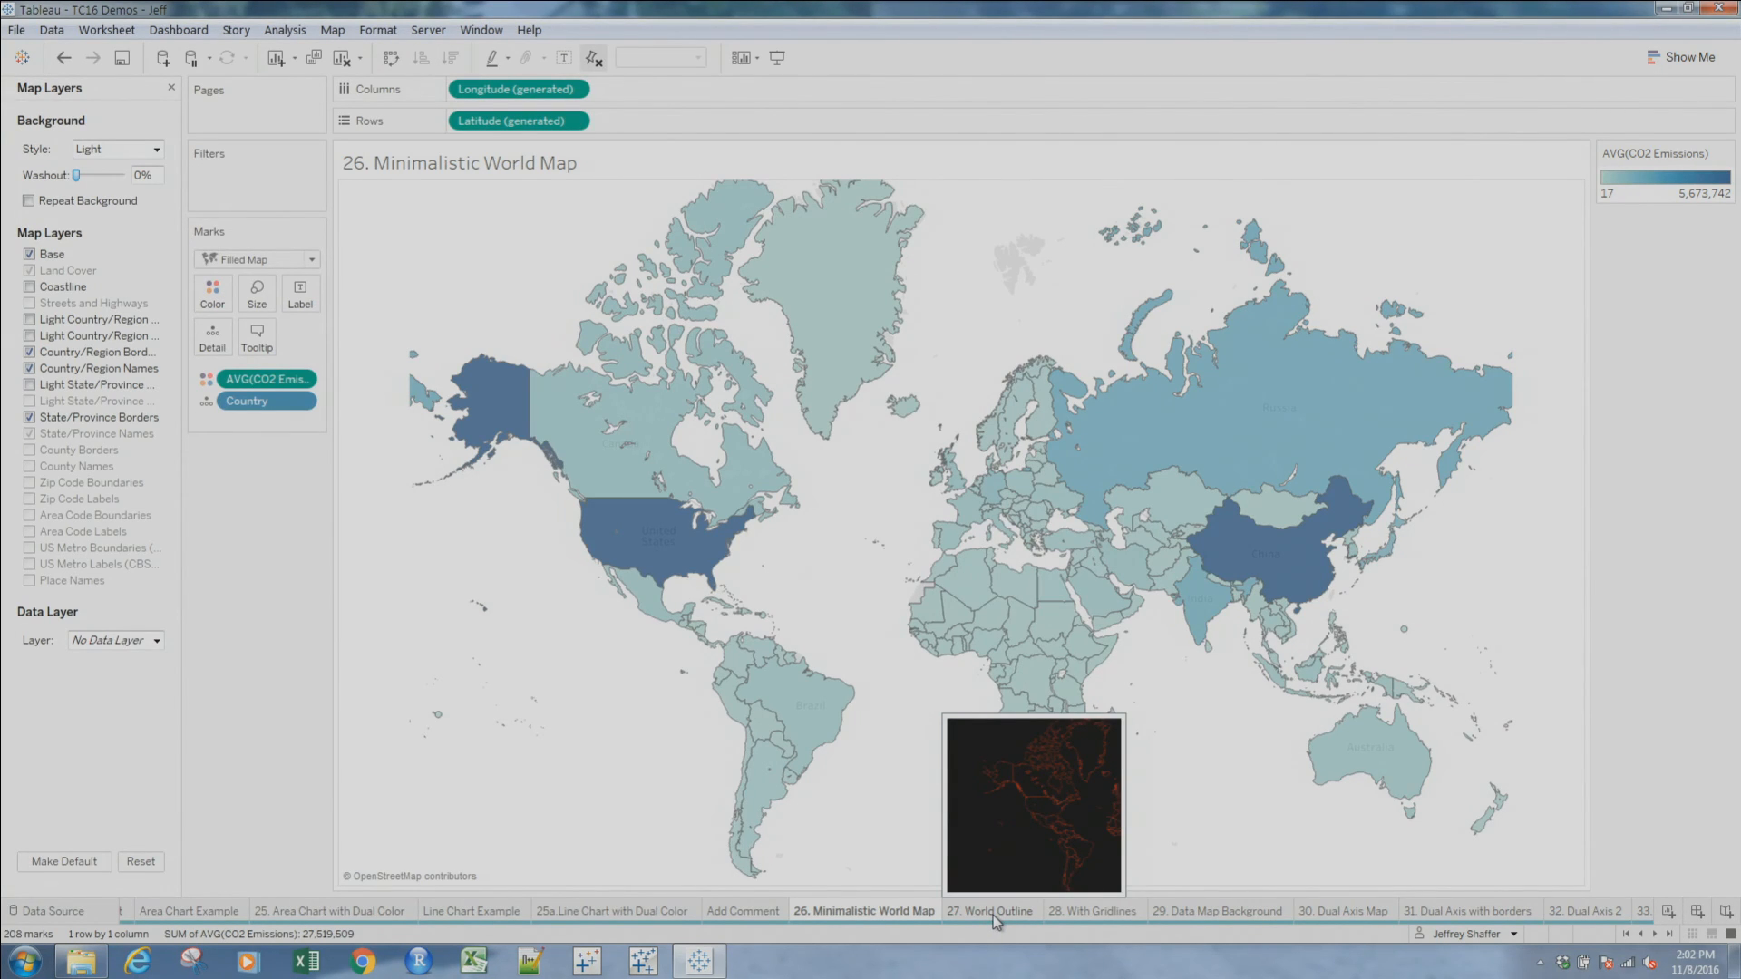
click(993, 912)
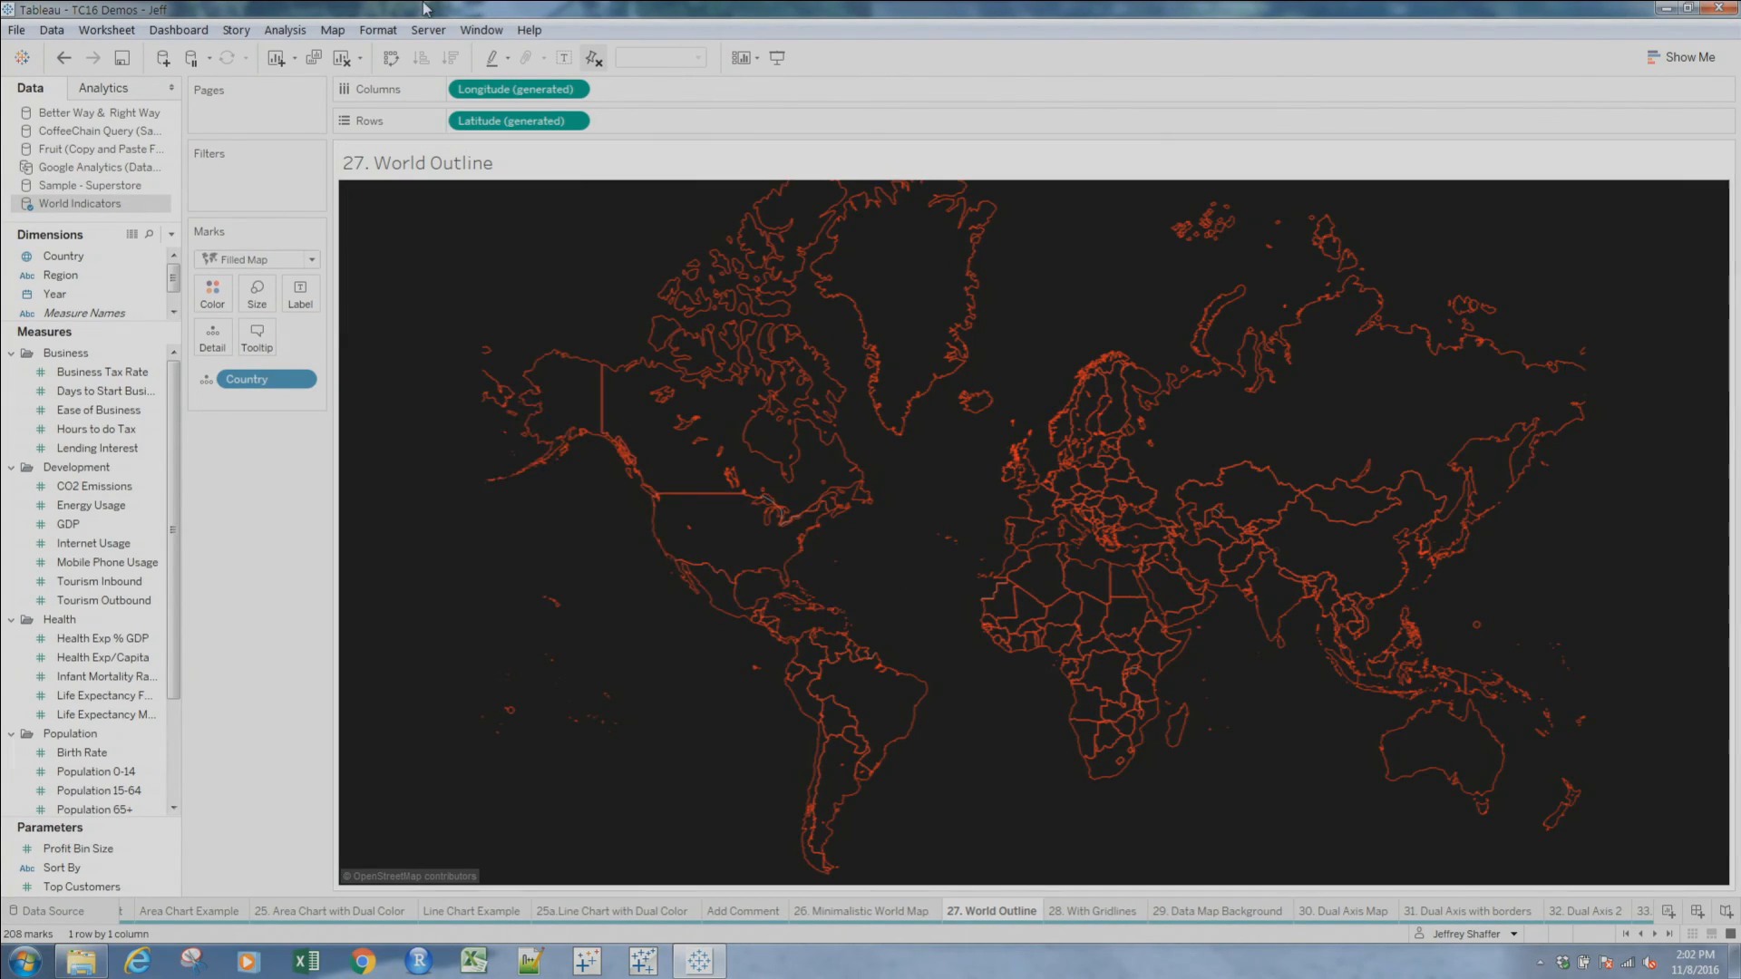
click(332, 29)
click(388, 162)
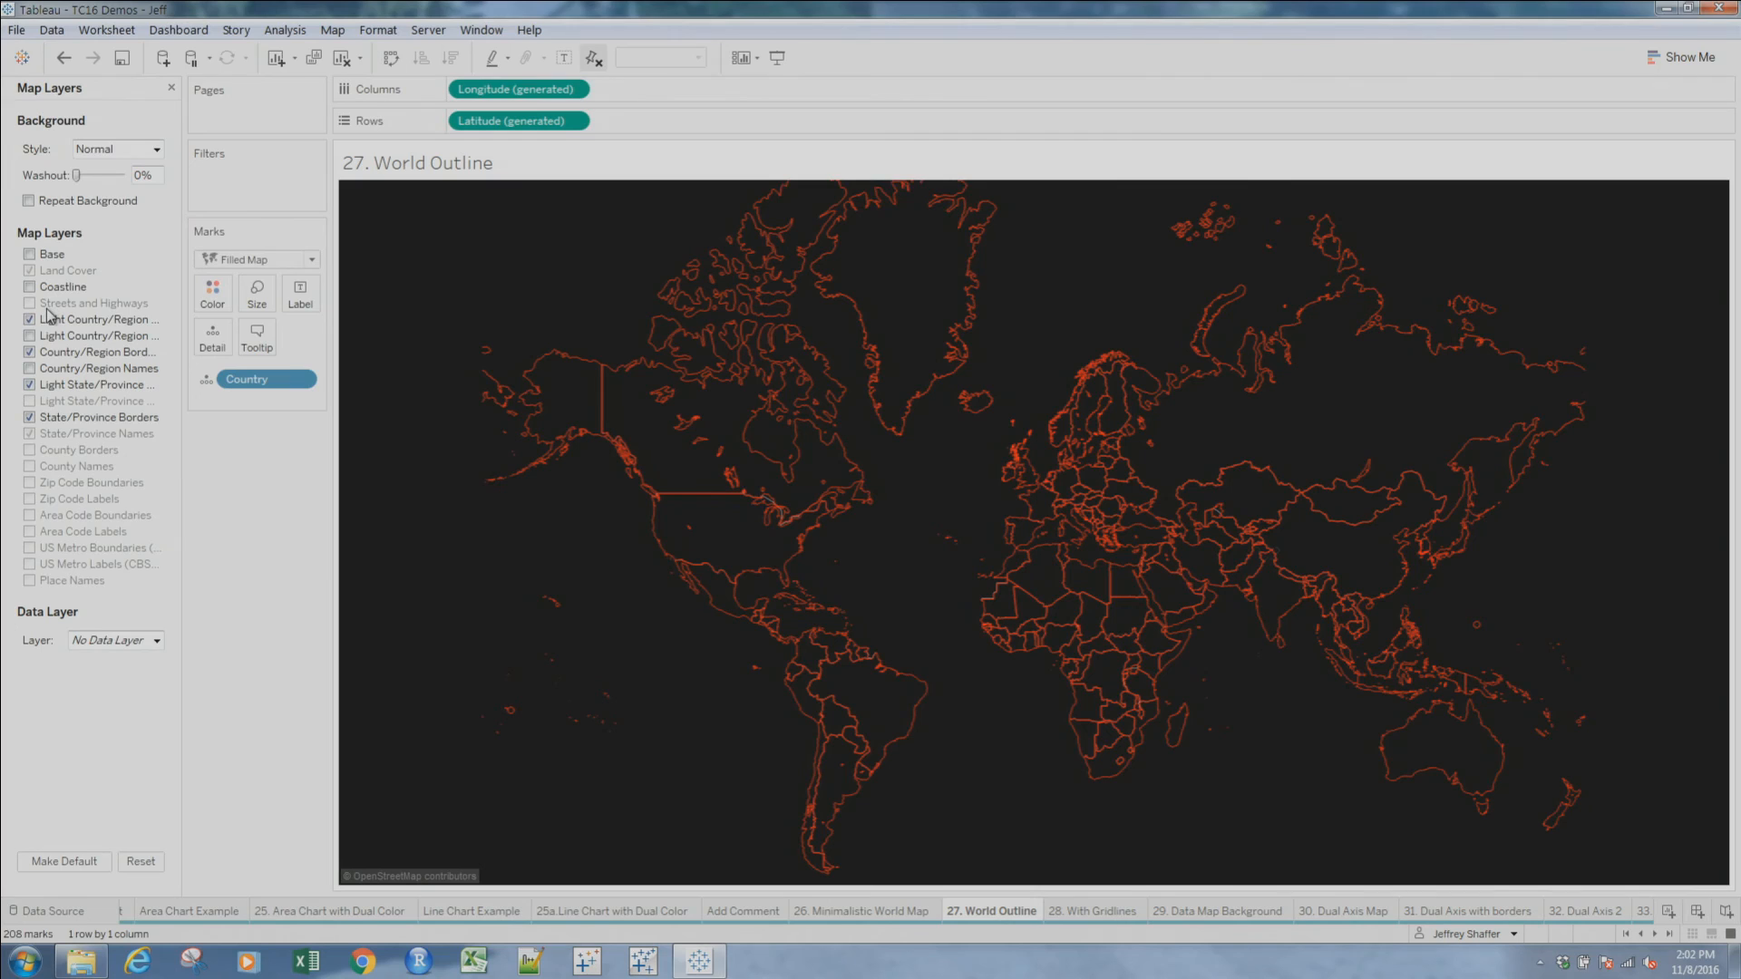
Change the default pane shading of the World Outline map to green
right_click(388, 482)
click(459, 569)
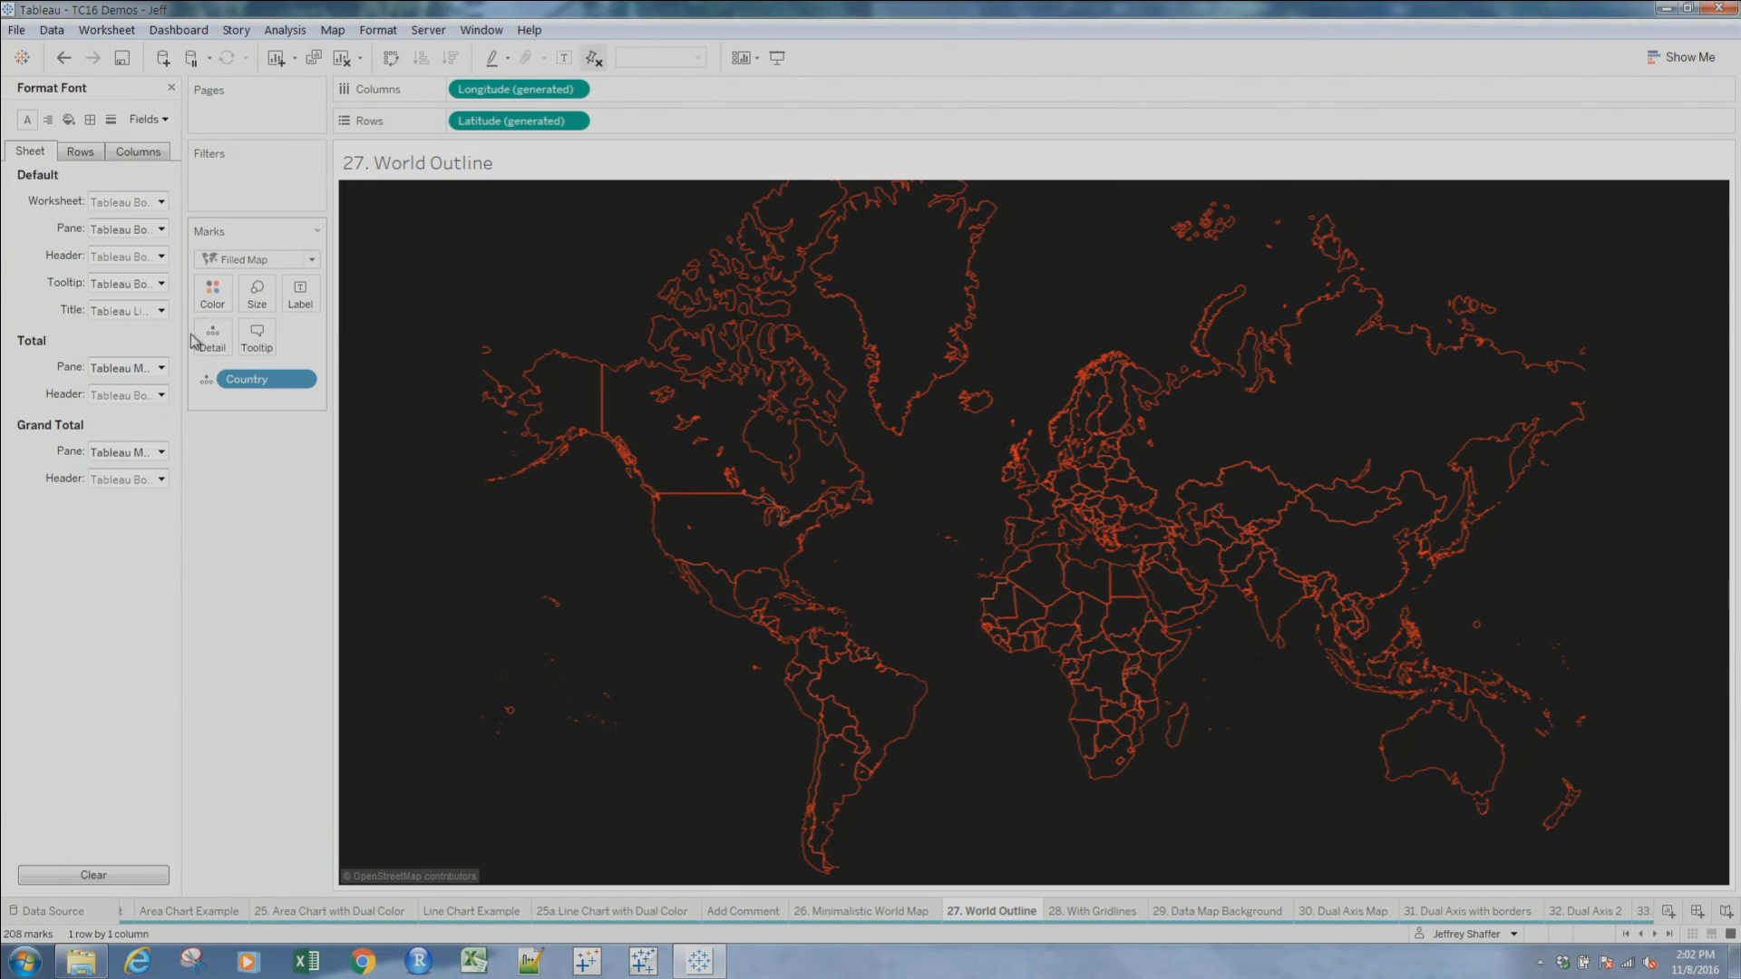
click(68, 120)
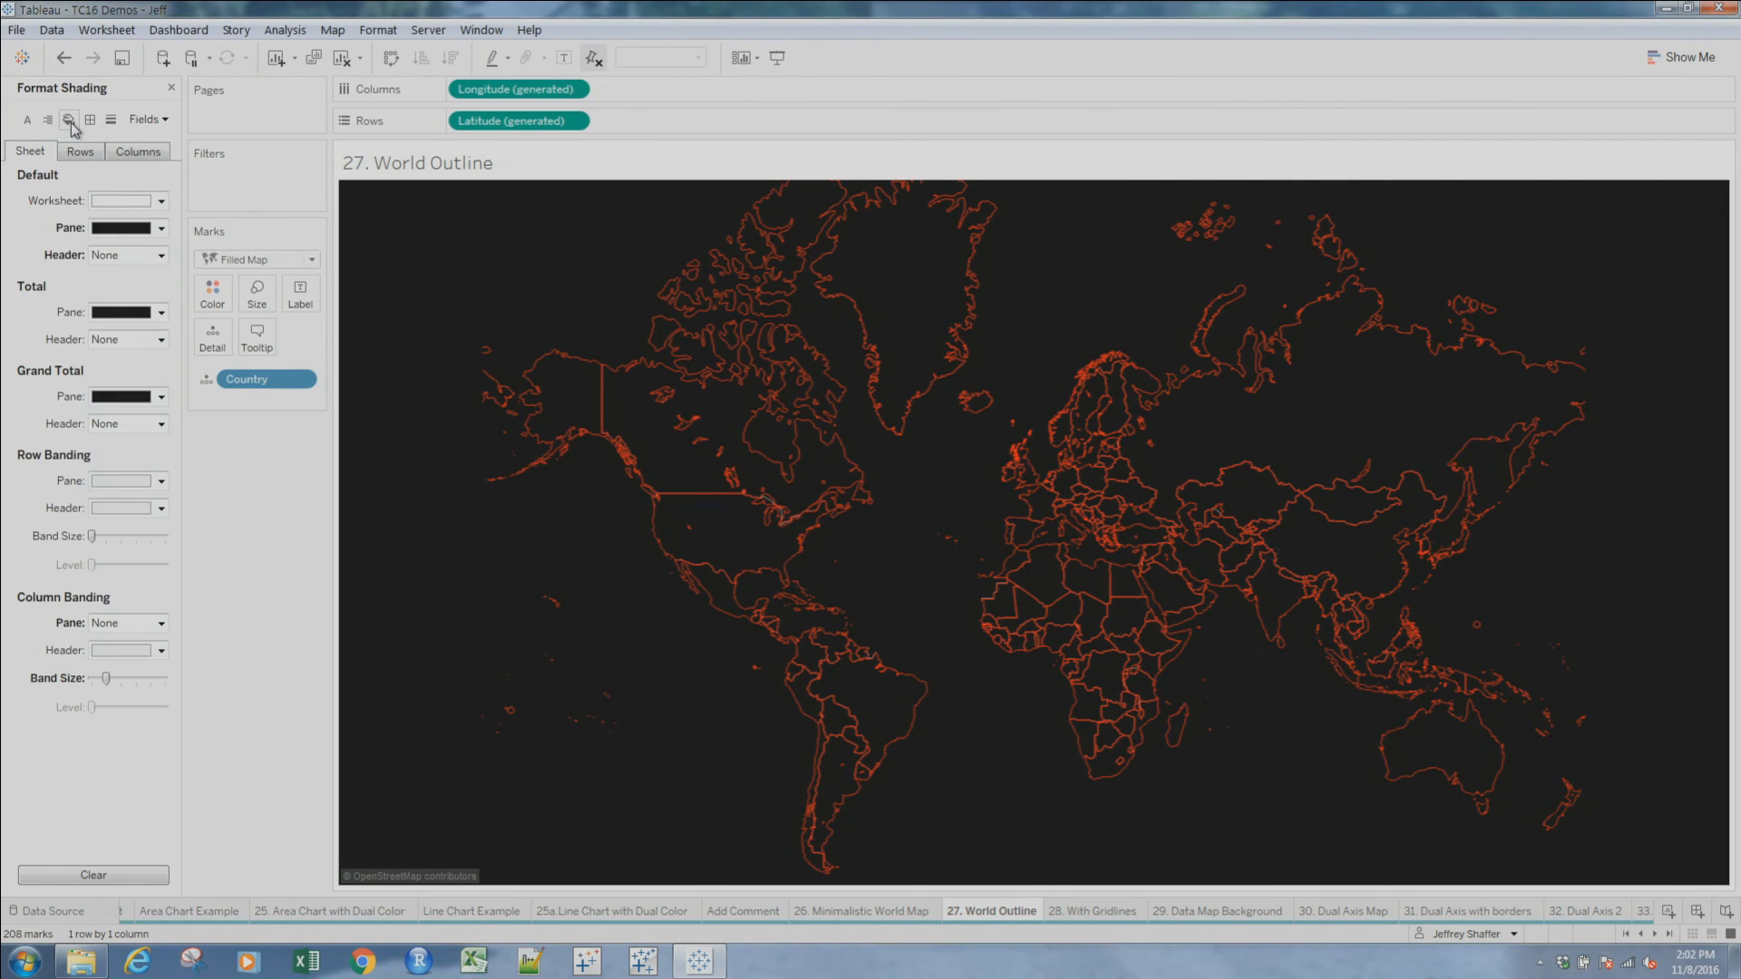
click(161, 229)
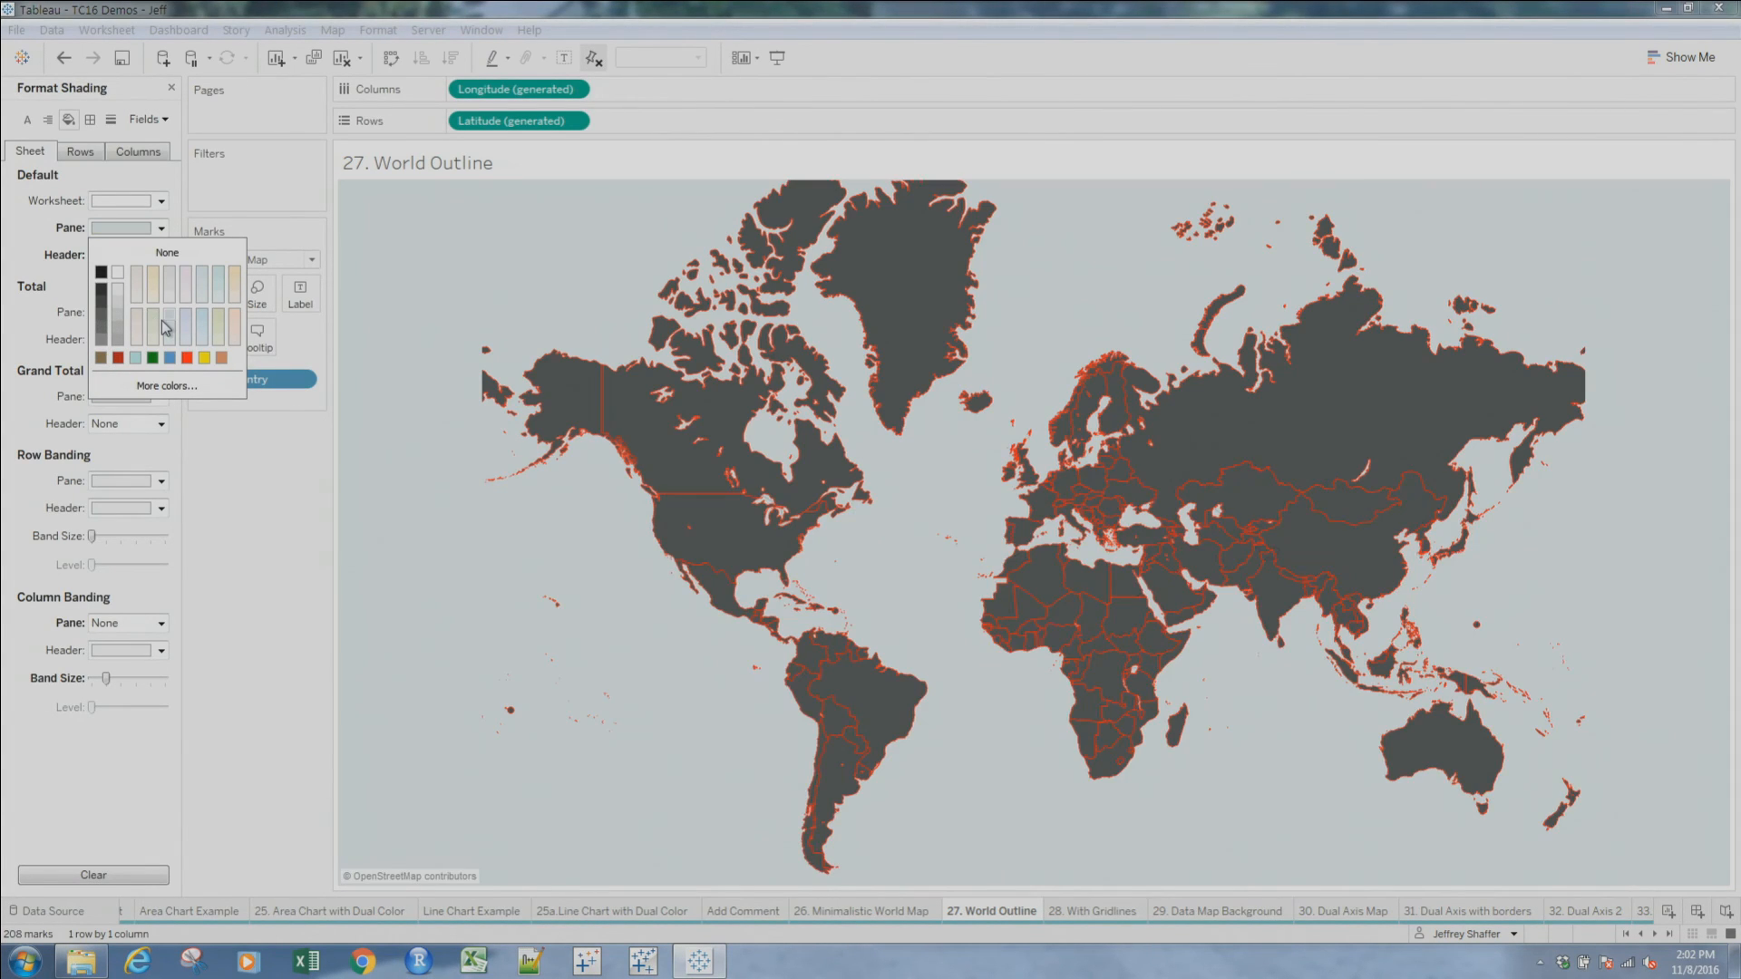
click(153, 357)
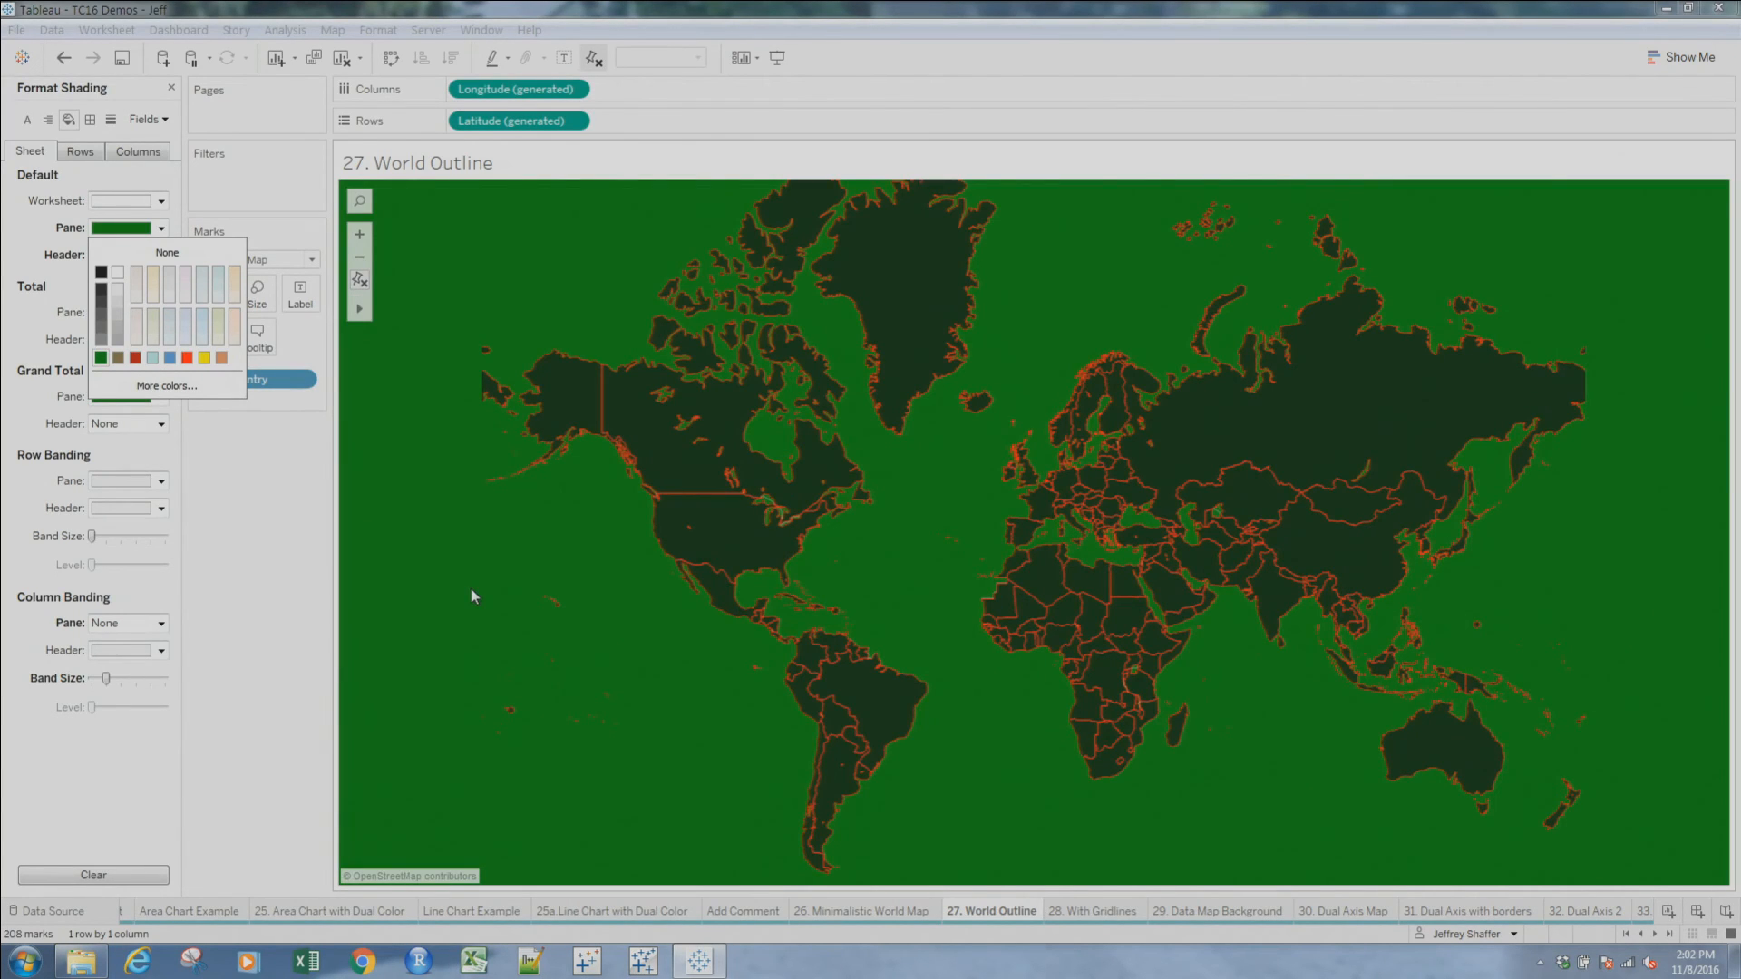
View the 28. With Gridlines sheet and inspect the shading settings of the 29. Data Map Background sheet
click(1095, 919)
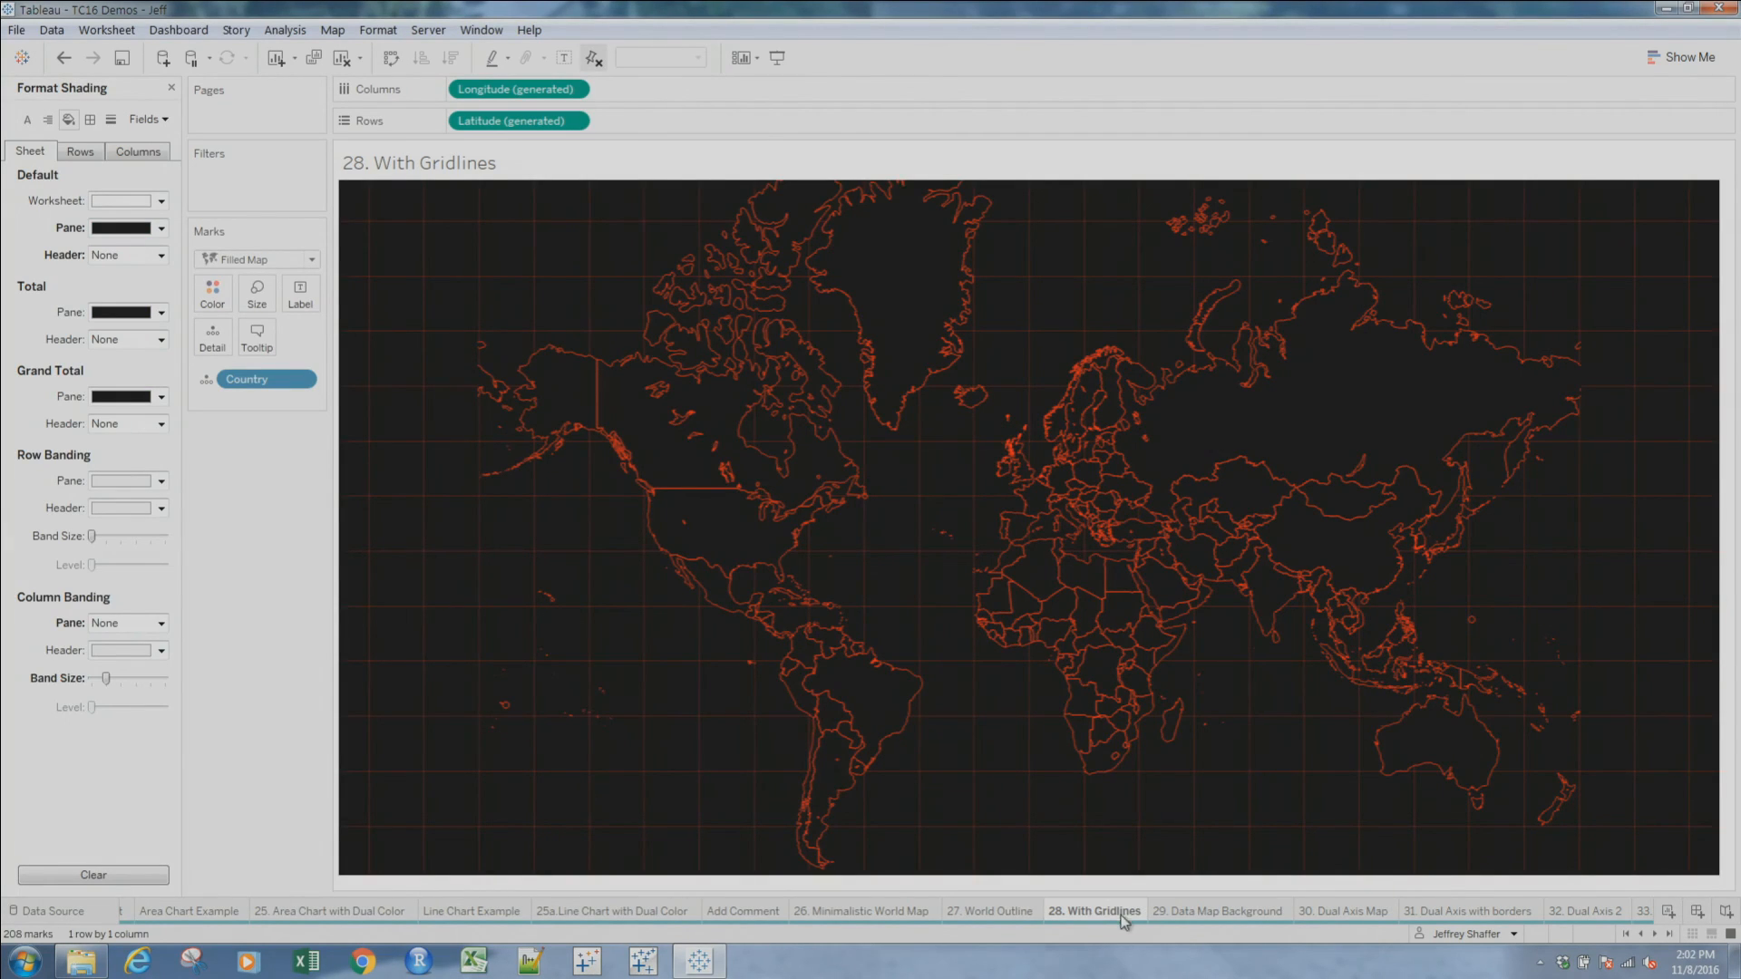
click(1214, 922)
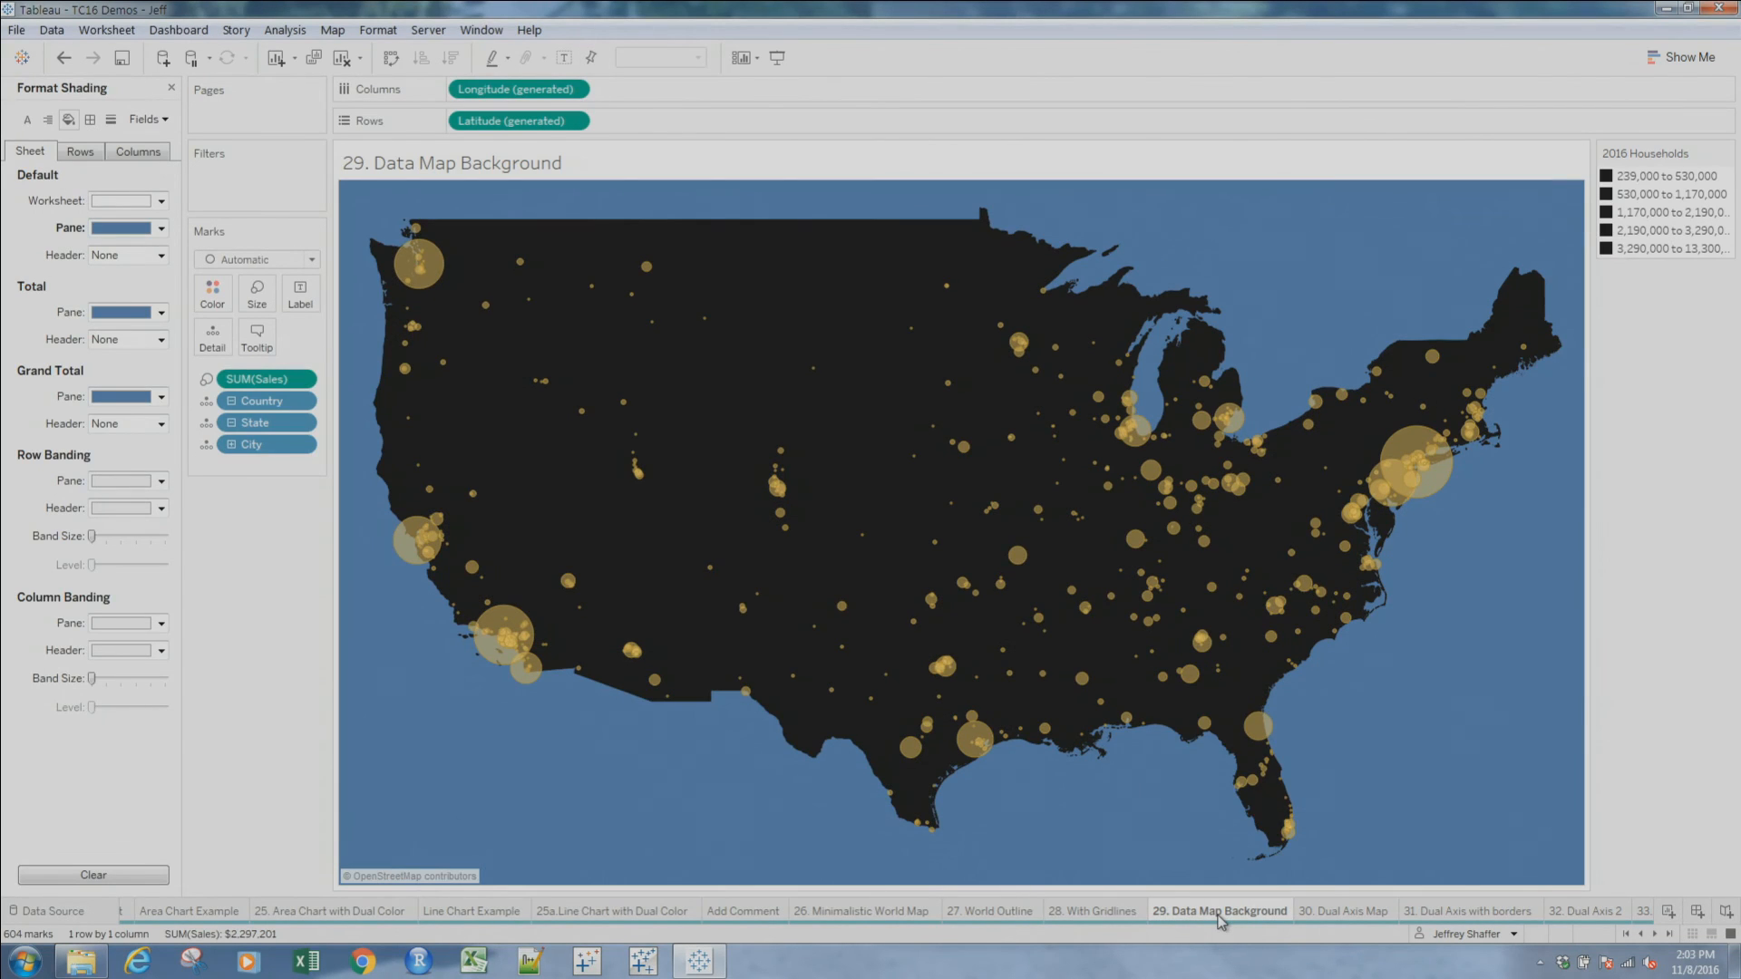
mouse_move(1220, 922)
right_click(1185, 259)
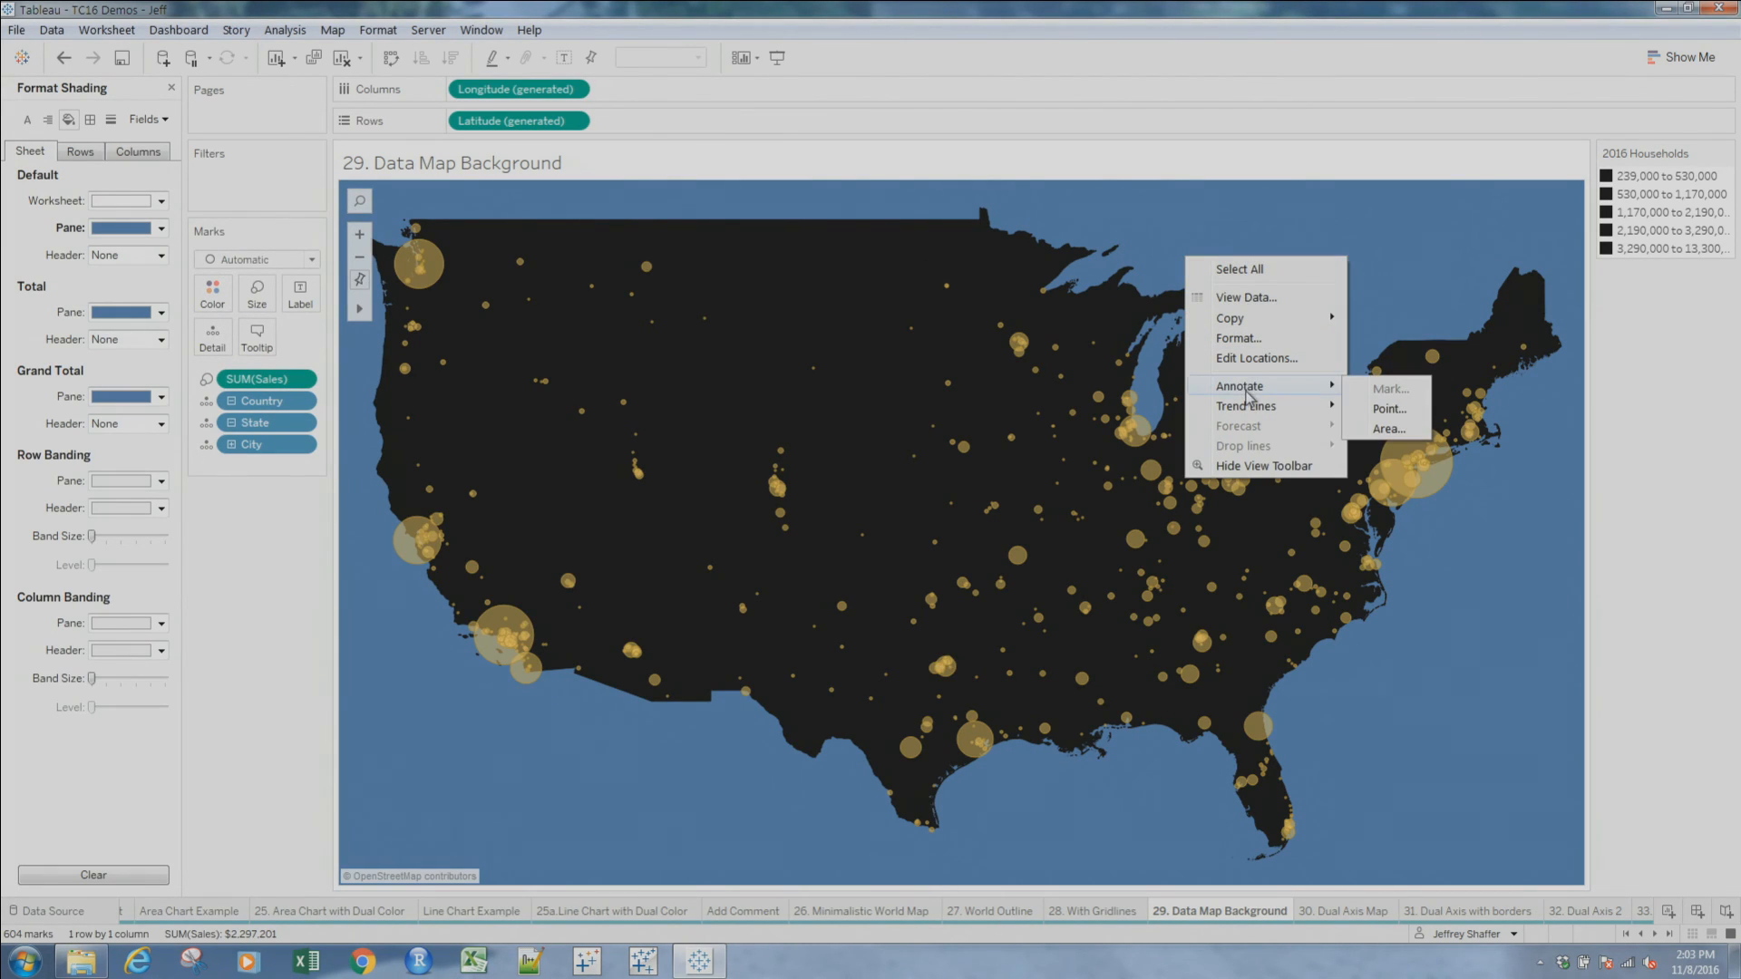
click(1273, 349)
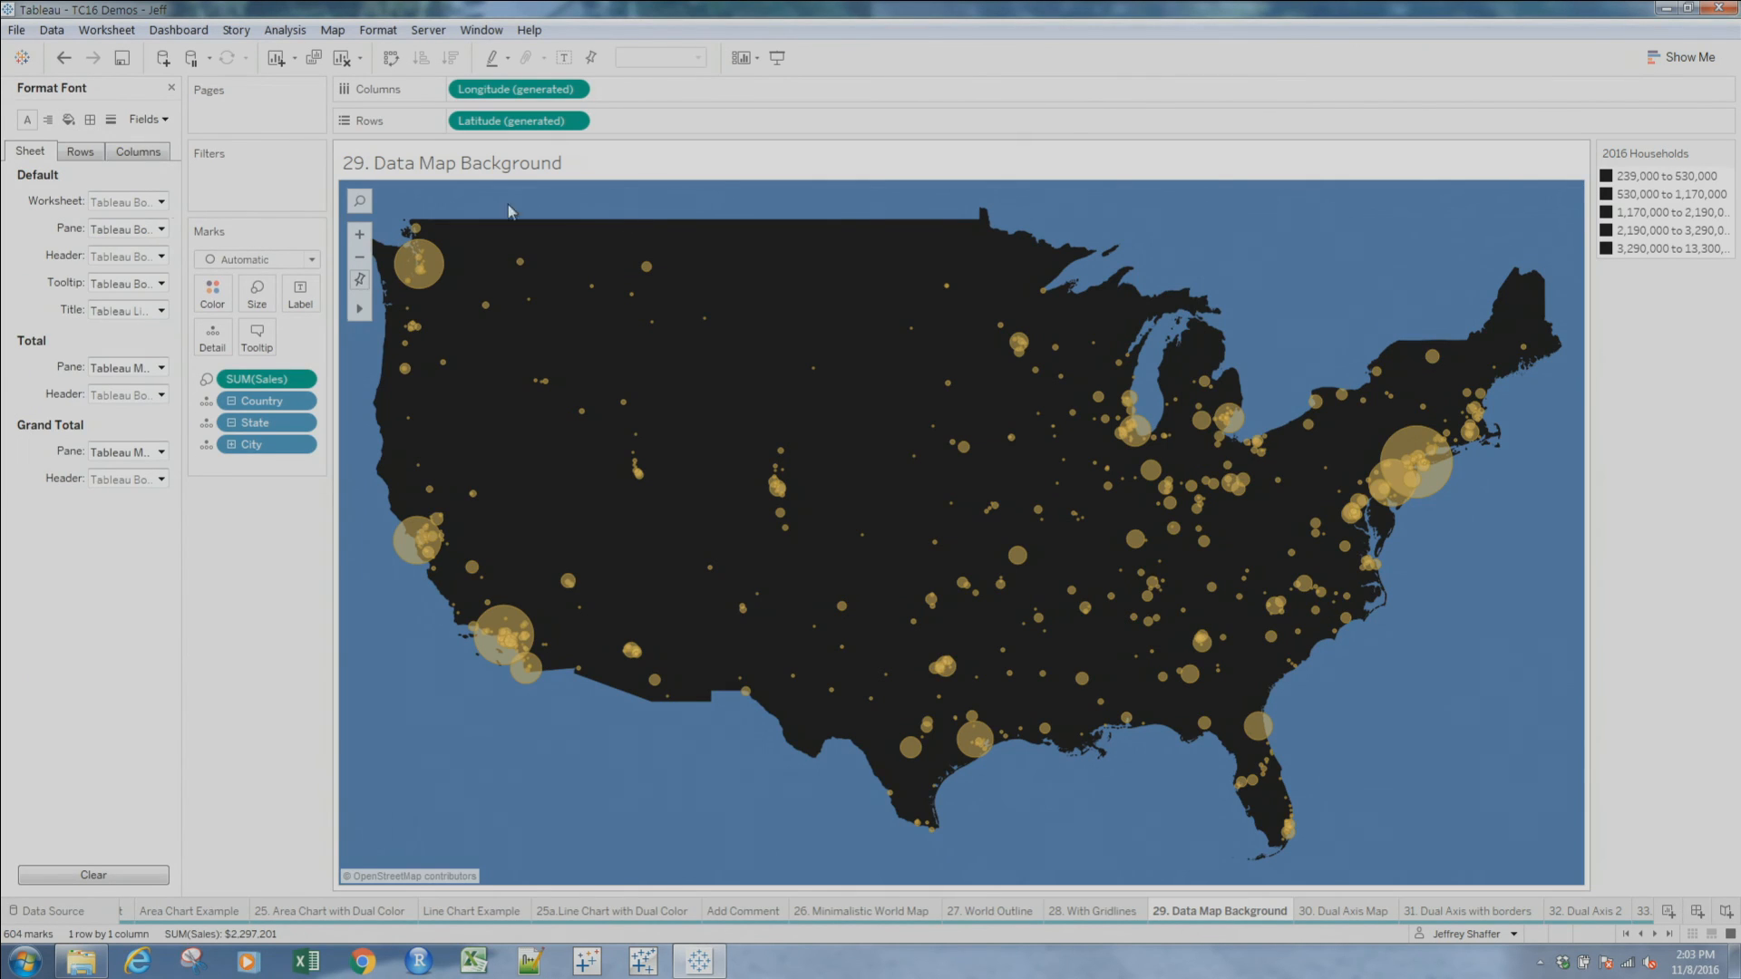
click(68, 118)
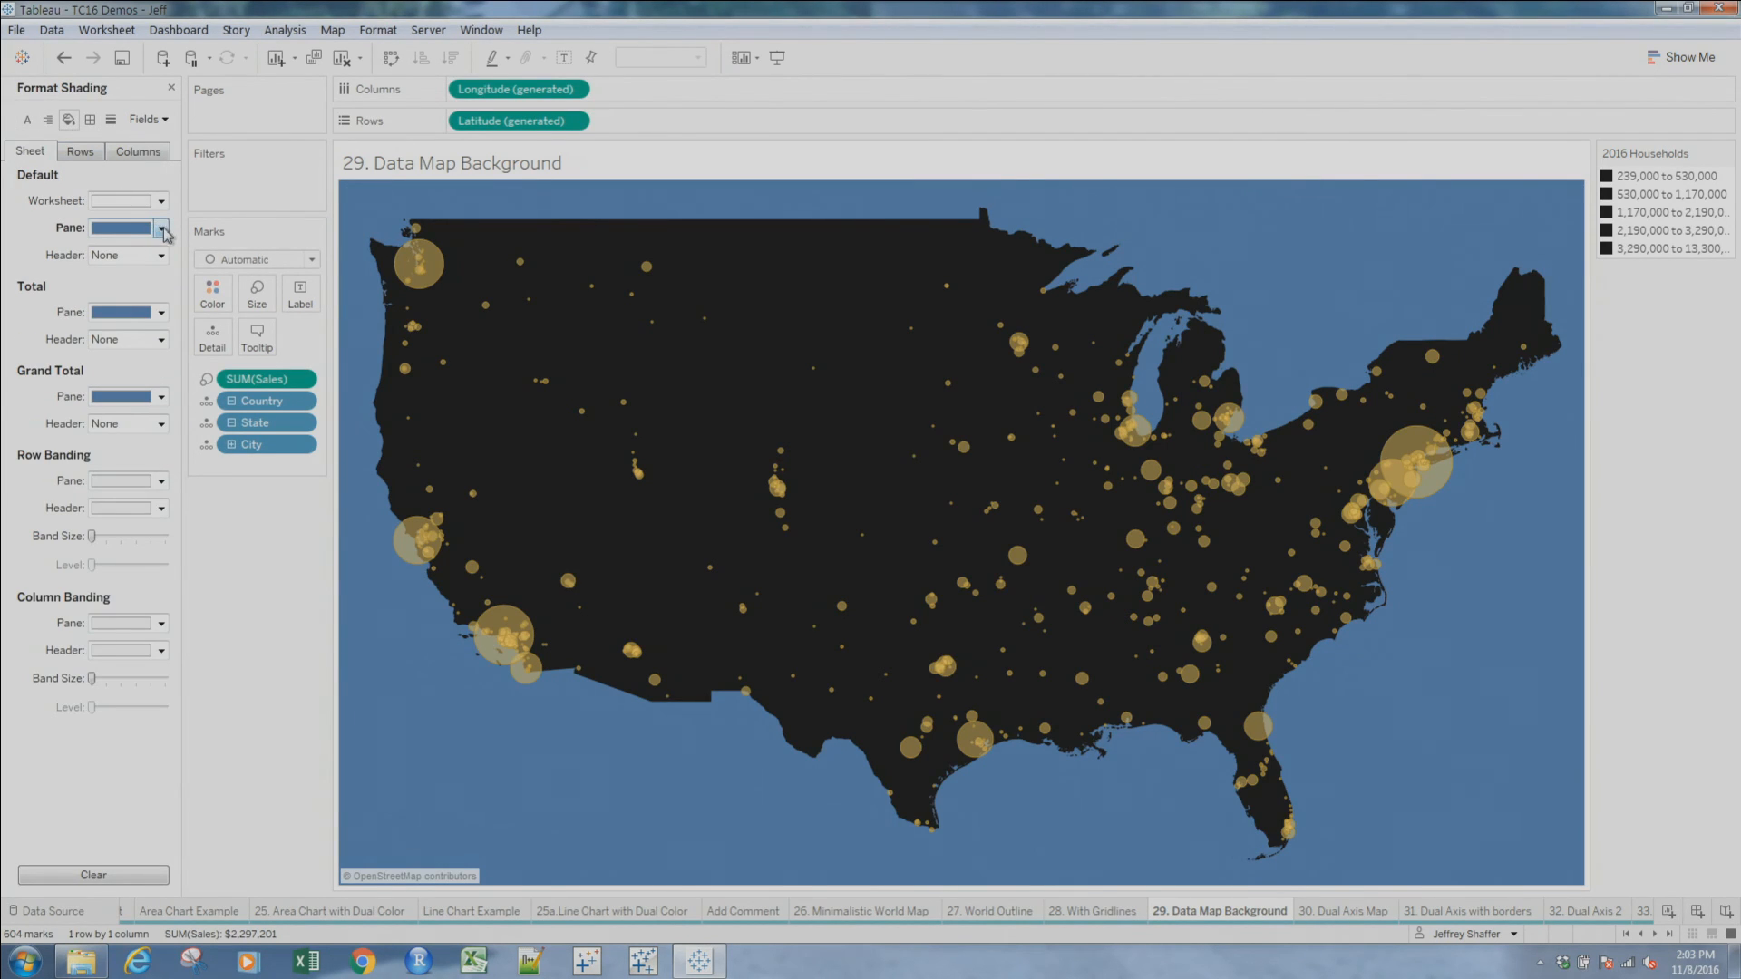
View the 30. Dual Axis Map sheet and inspect both Longitude layers' color settings on 31. Dual Axis with borders
click(1349, 911)
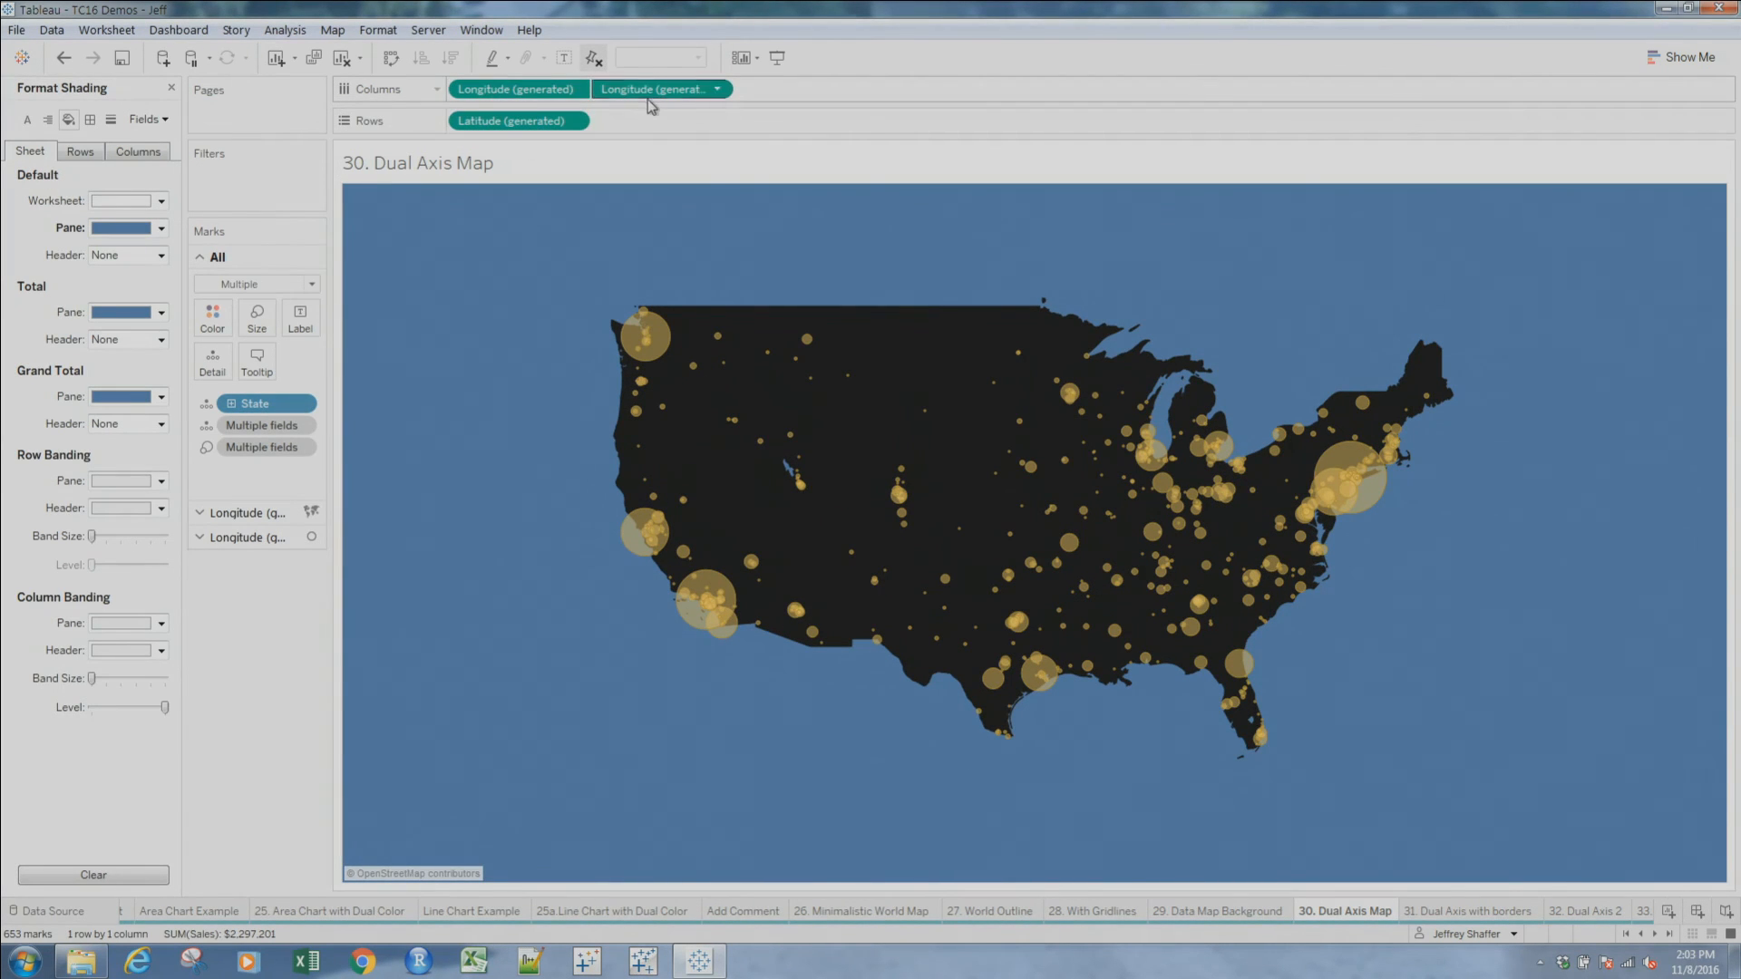
click(1466, 912)
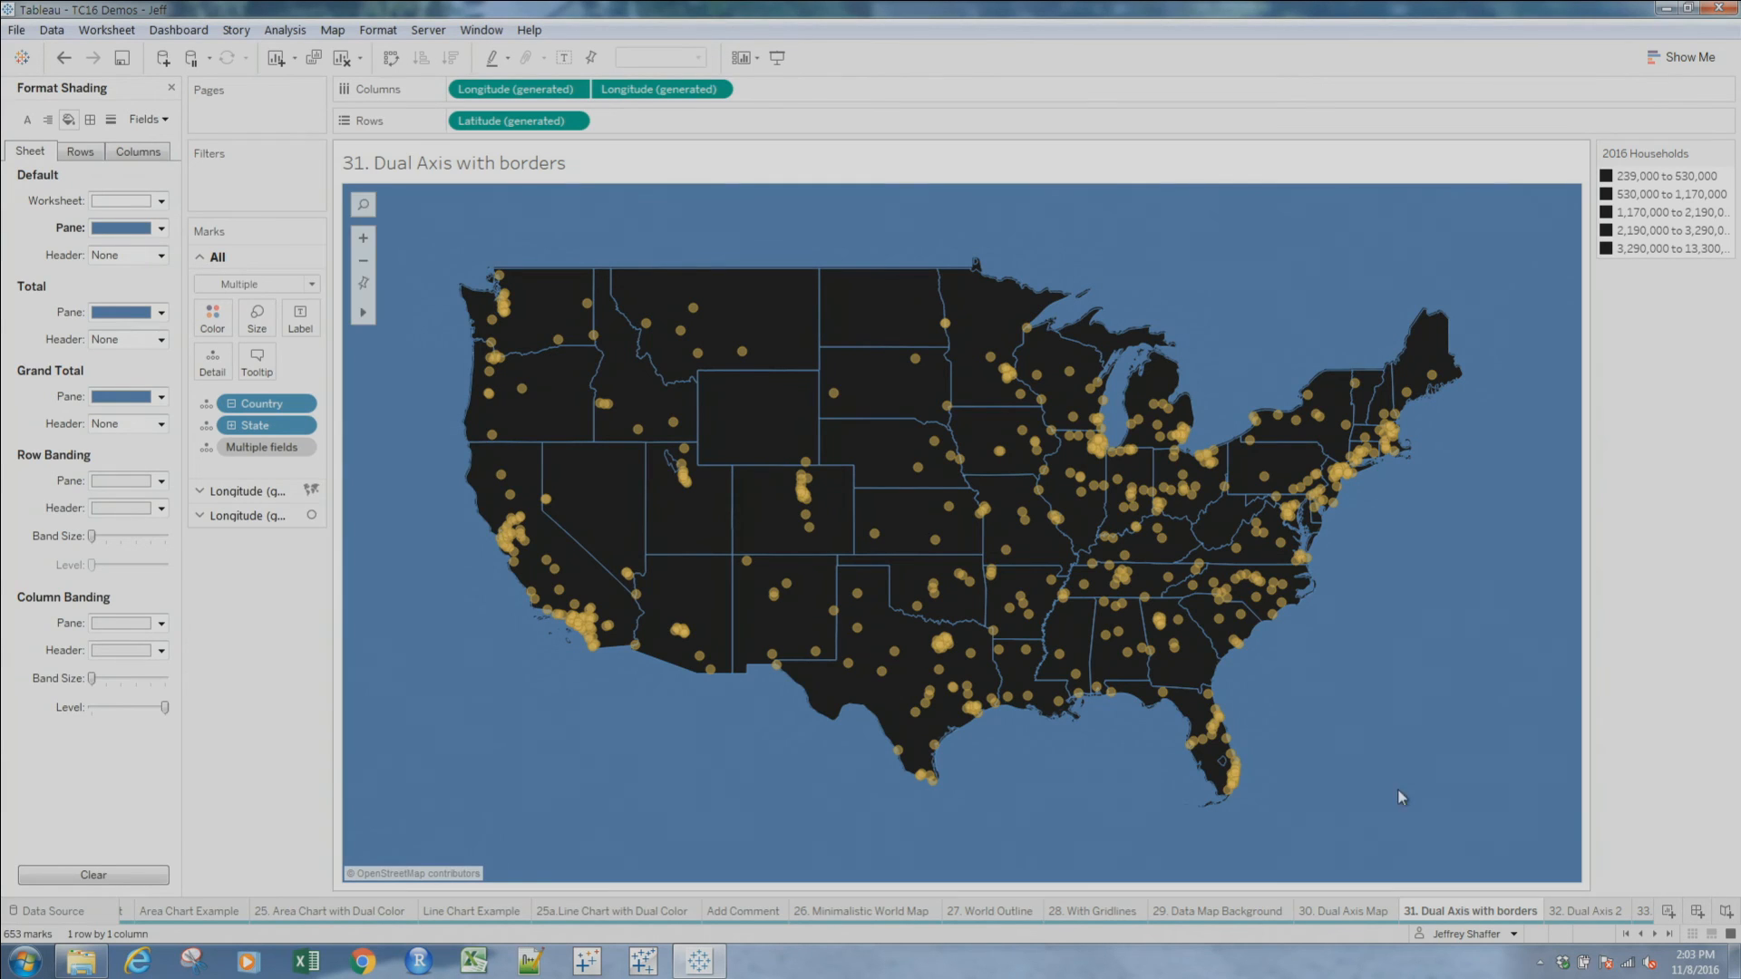
click(272, 518)
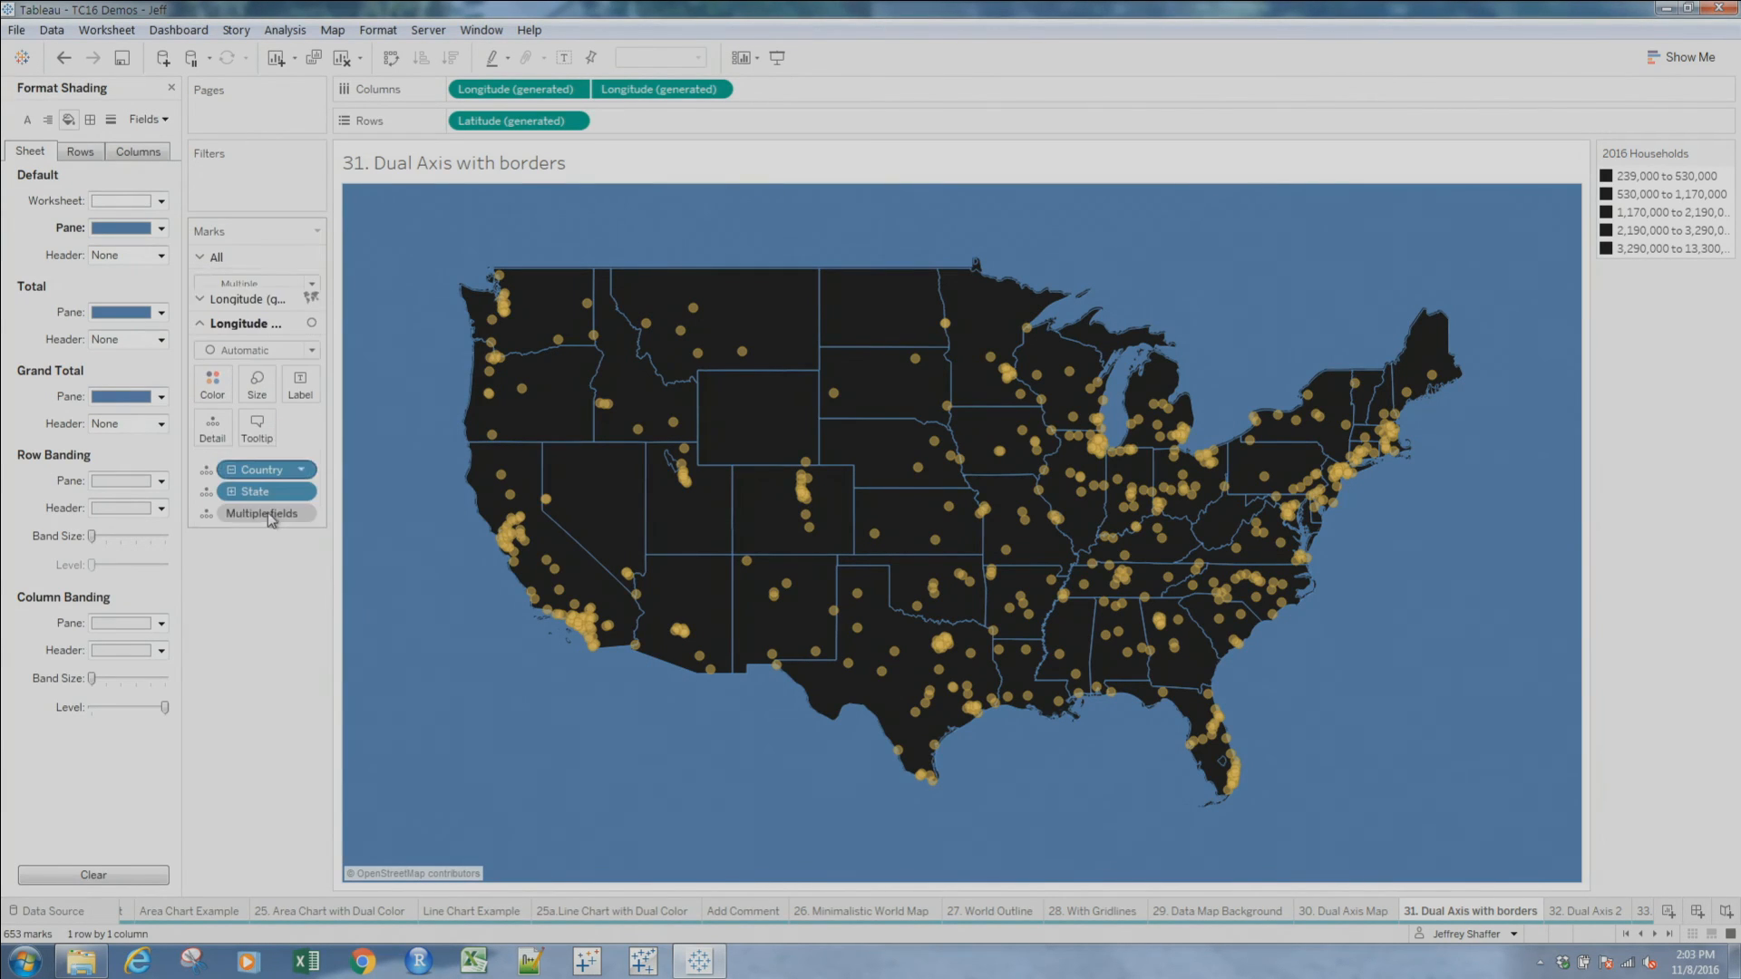
click(218, 381)
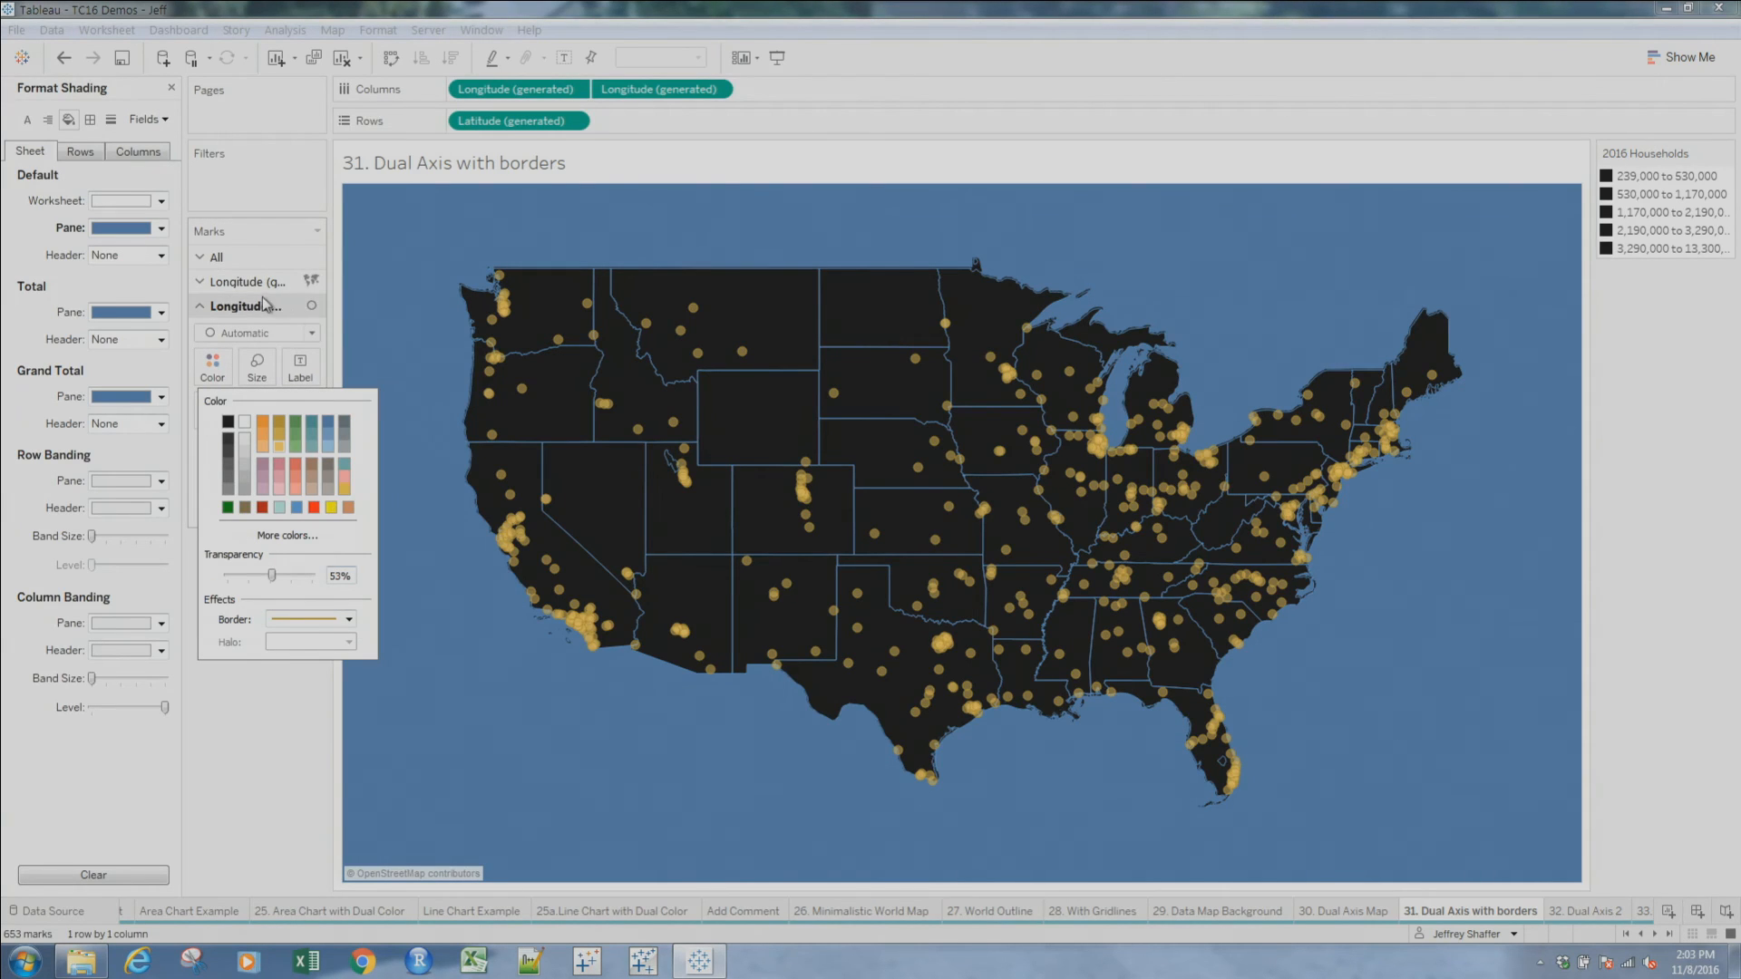
click(300, 283)
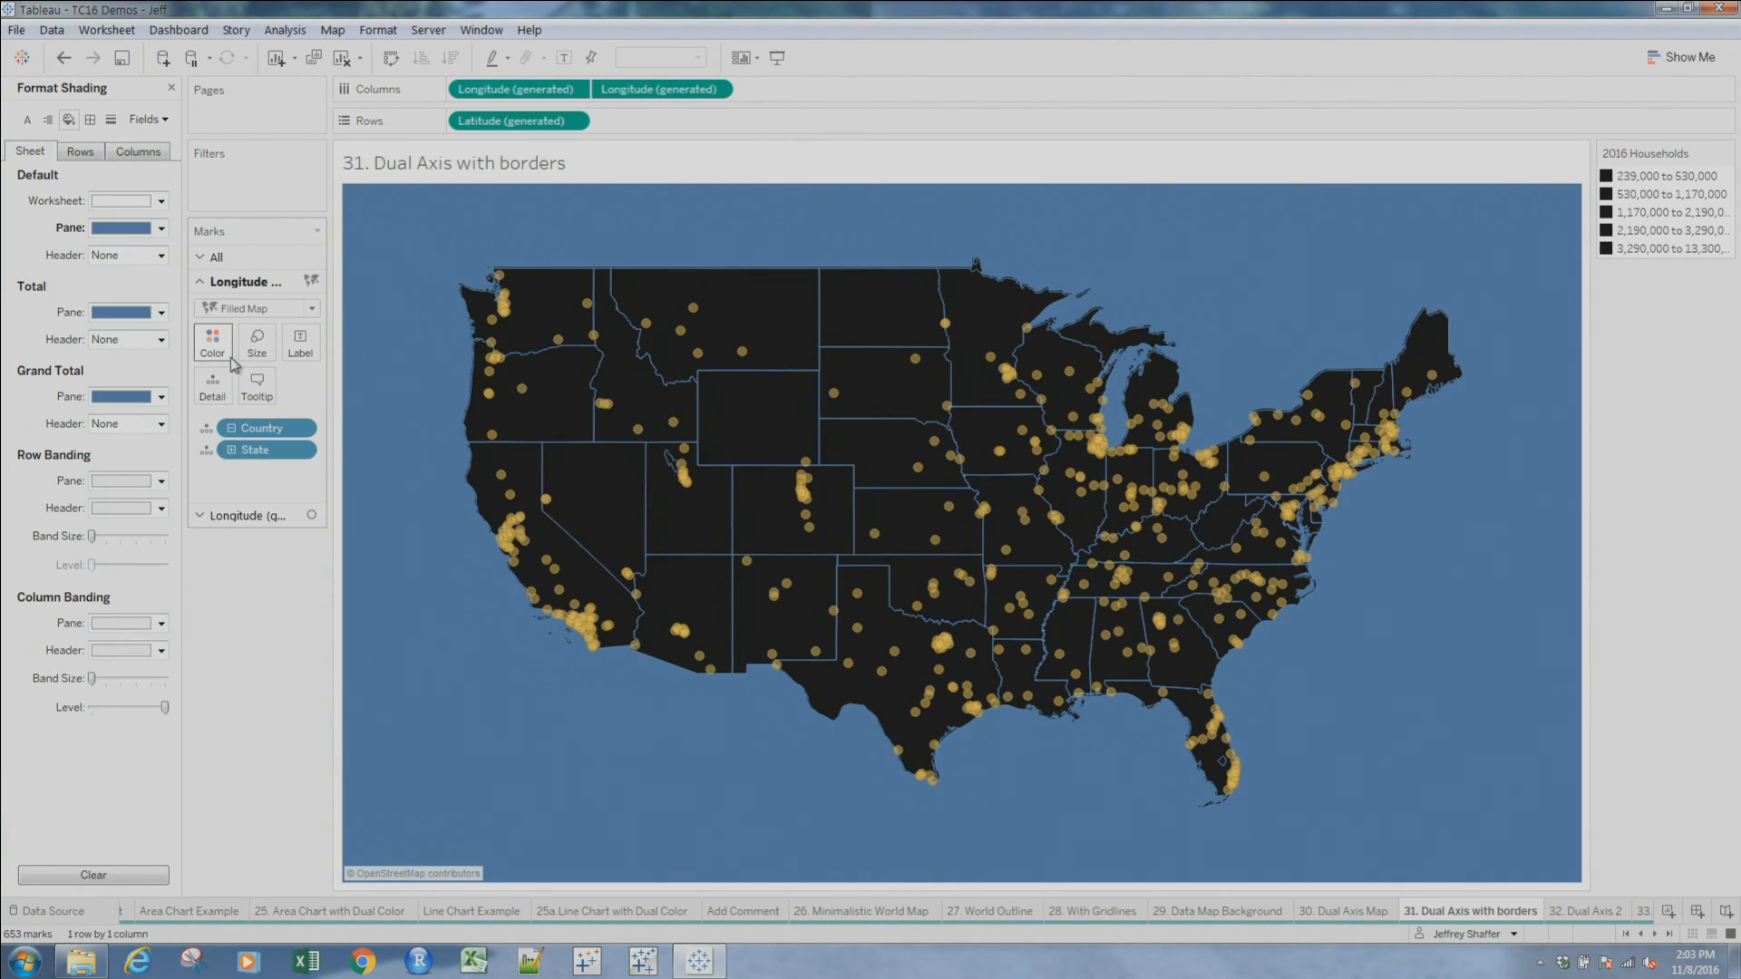
click(212, 343)
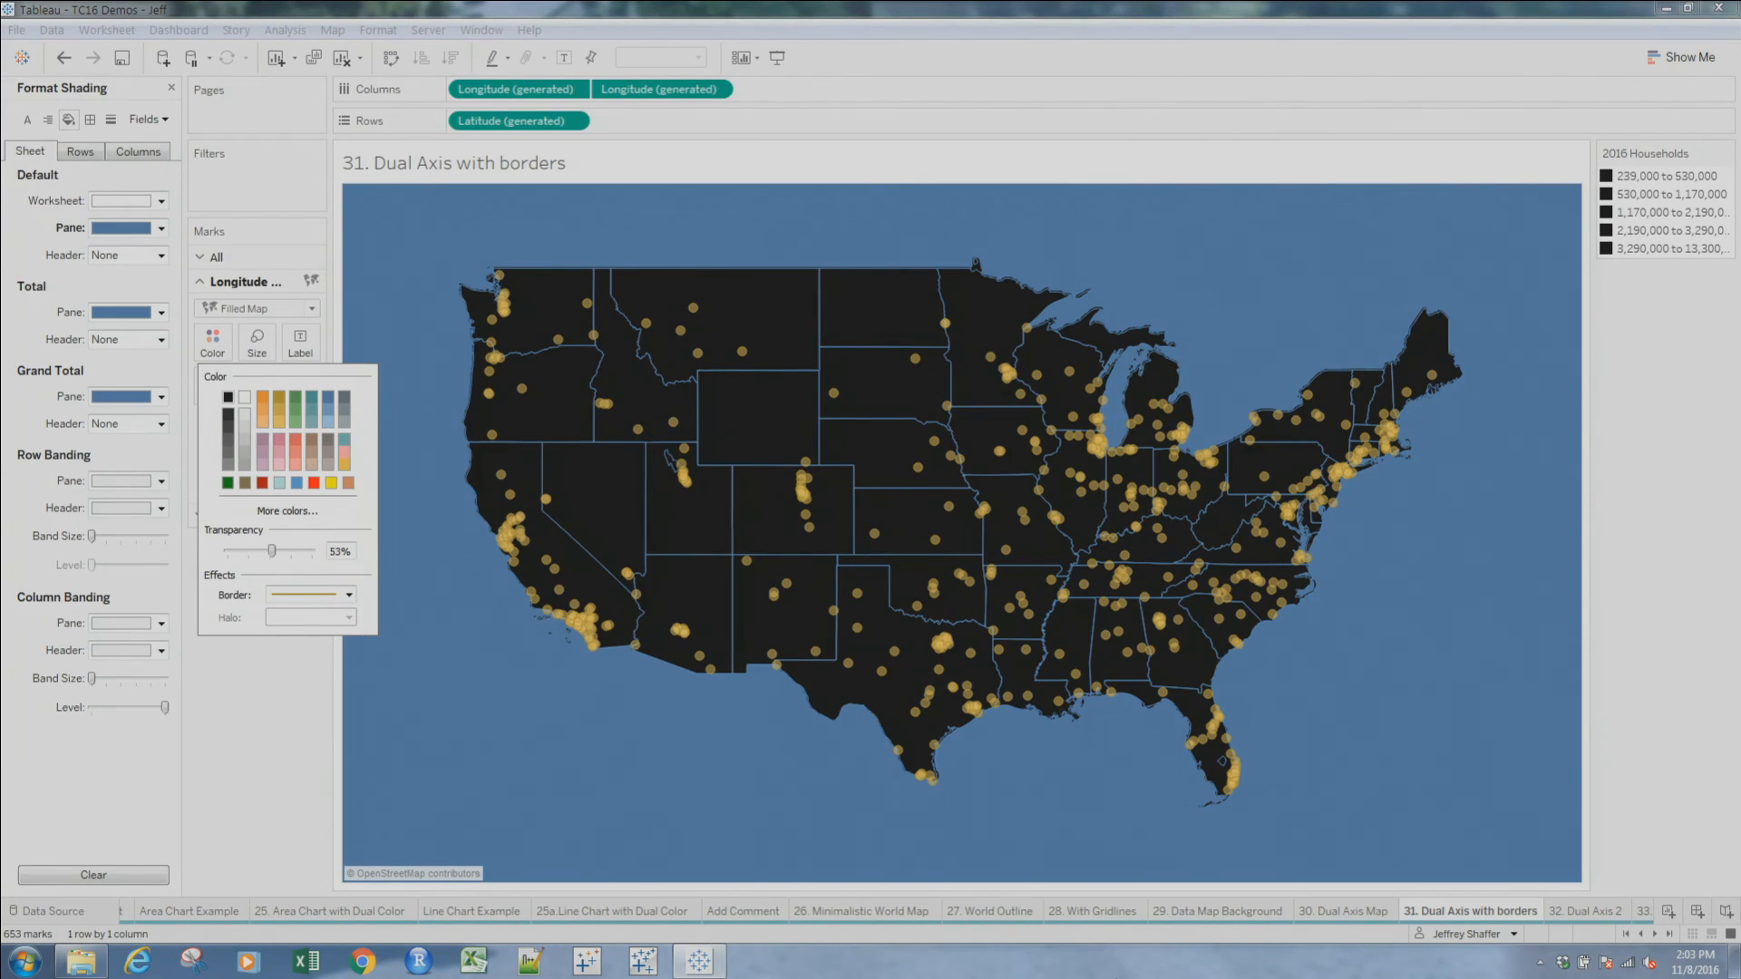
Find and compare the Right Way Rd. and Better Way Rd. map sheets
click(1655, 934)
click(1655, 934)
click(1655, 934)
click(1656, 935)
click(1656, 936)
click(1656, 935)
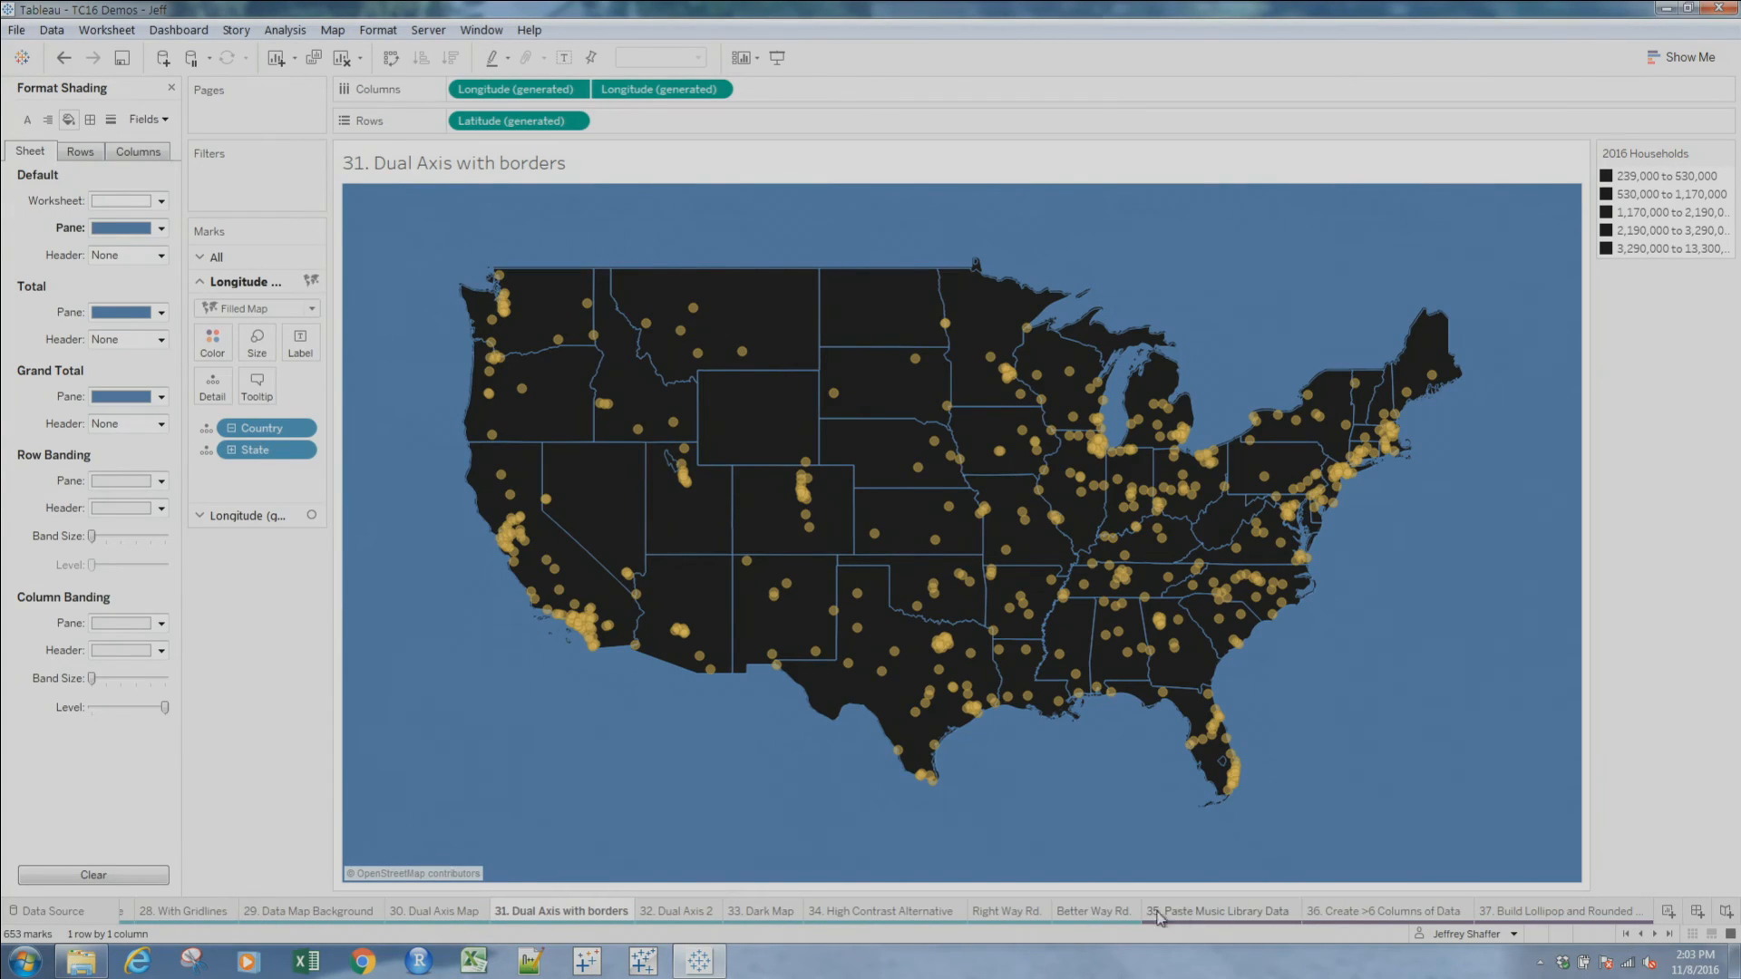
click(1012, 915)
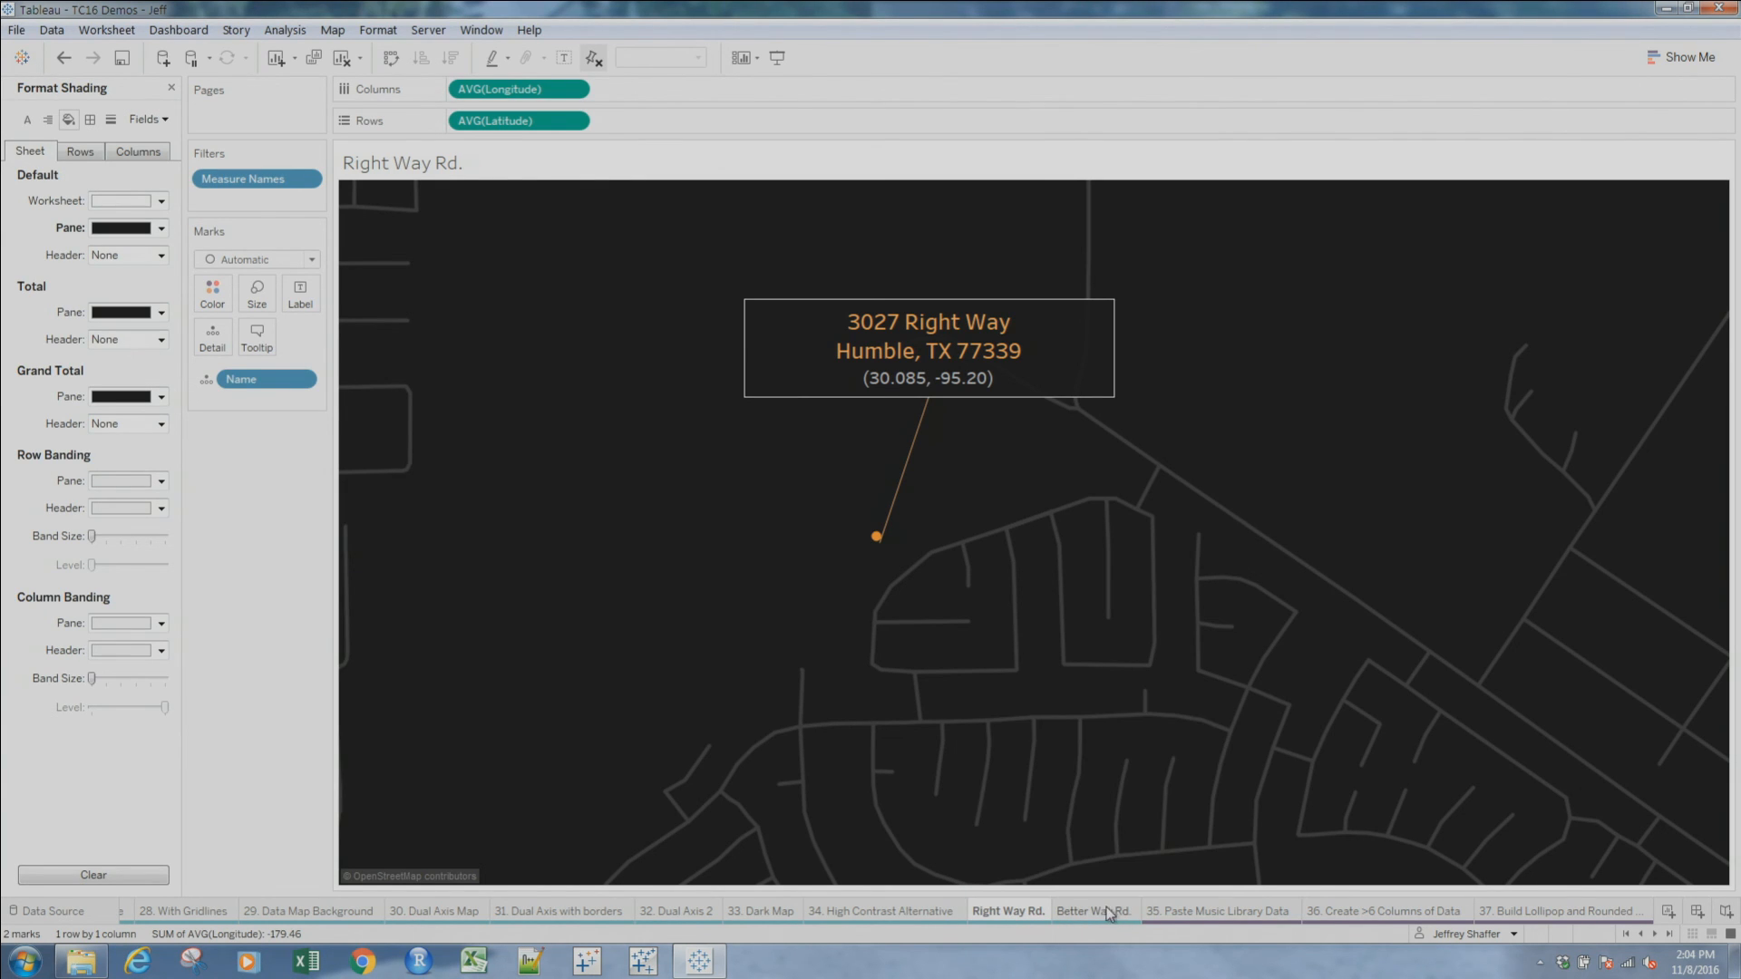
mouse_move(1104, 909)
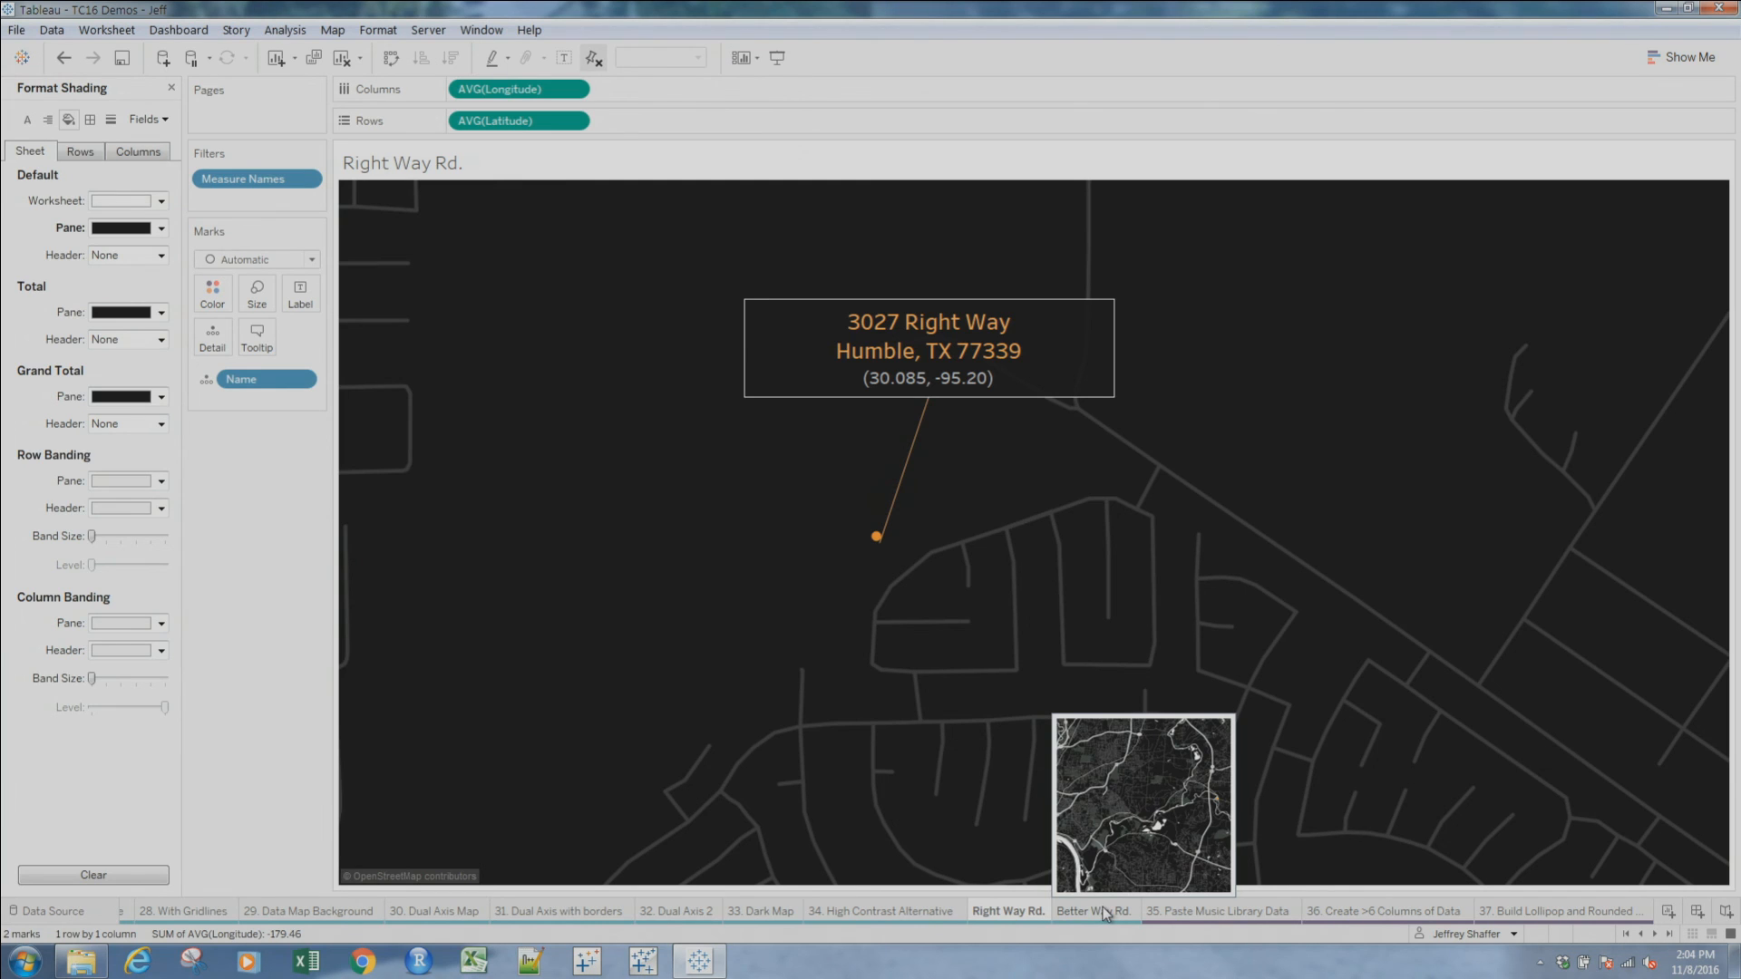
click(1094, 907)
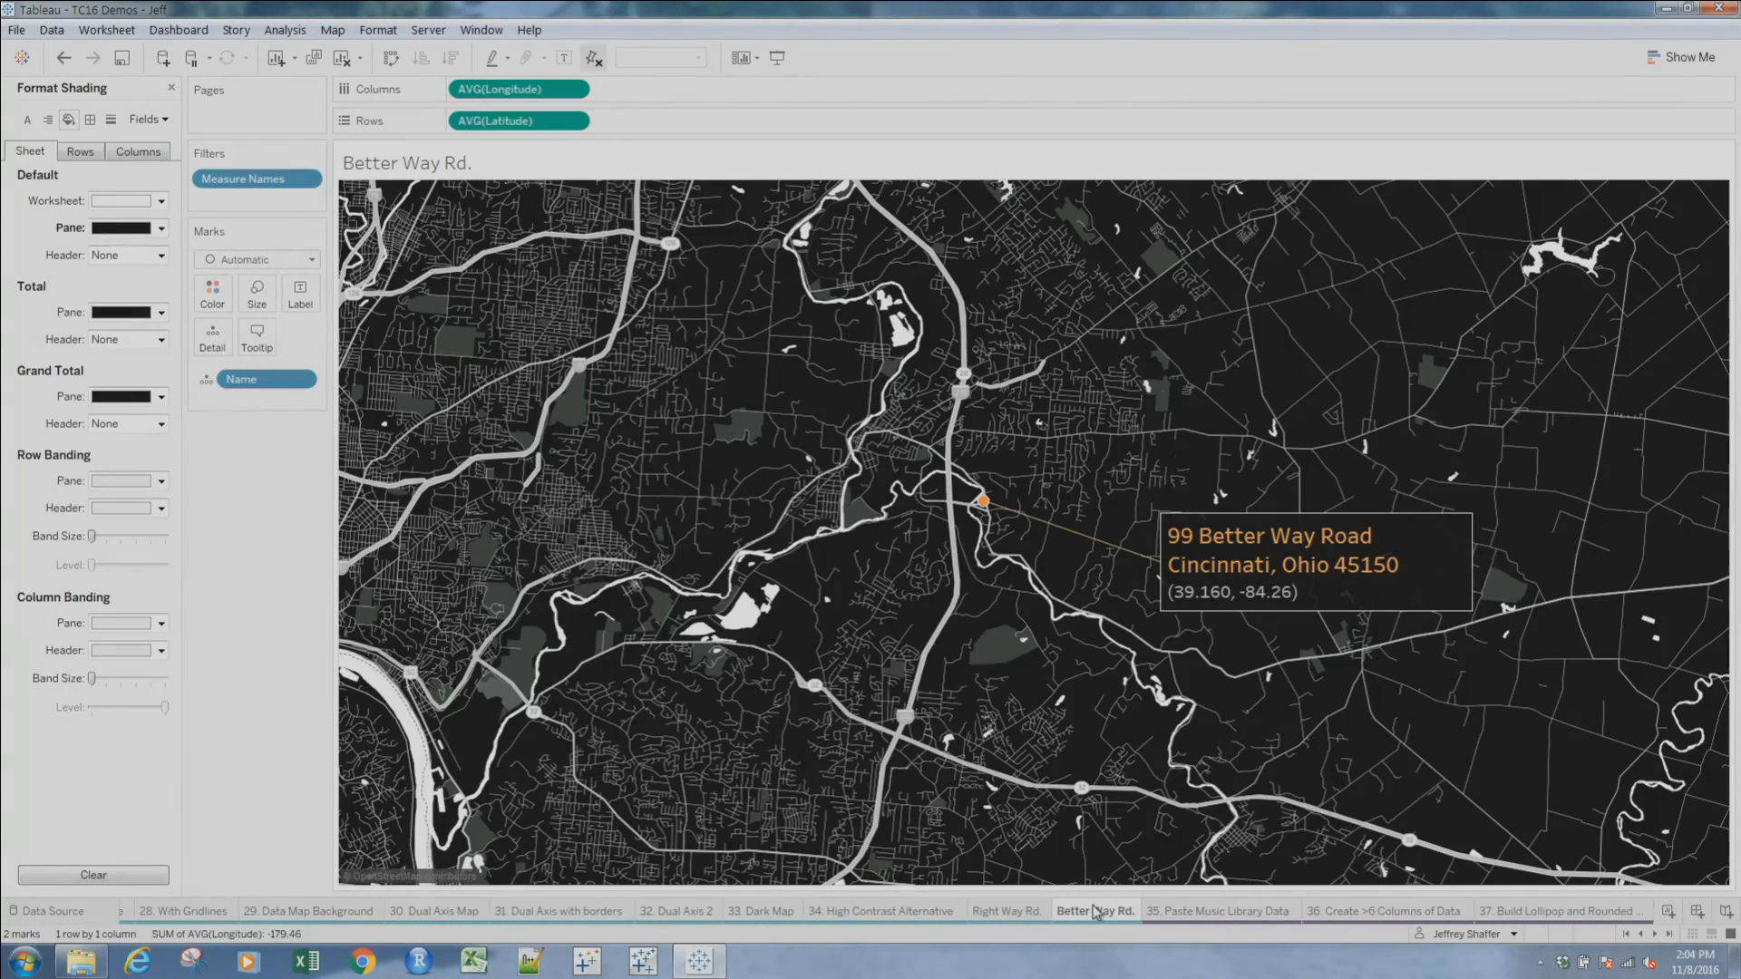
Open the map layer settings of the Better Way Rd. map and examine its background style and enabled layers
right_click(1210, 351)
click(1287, 441)
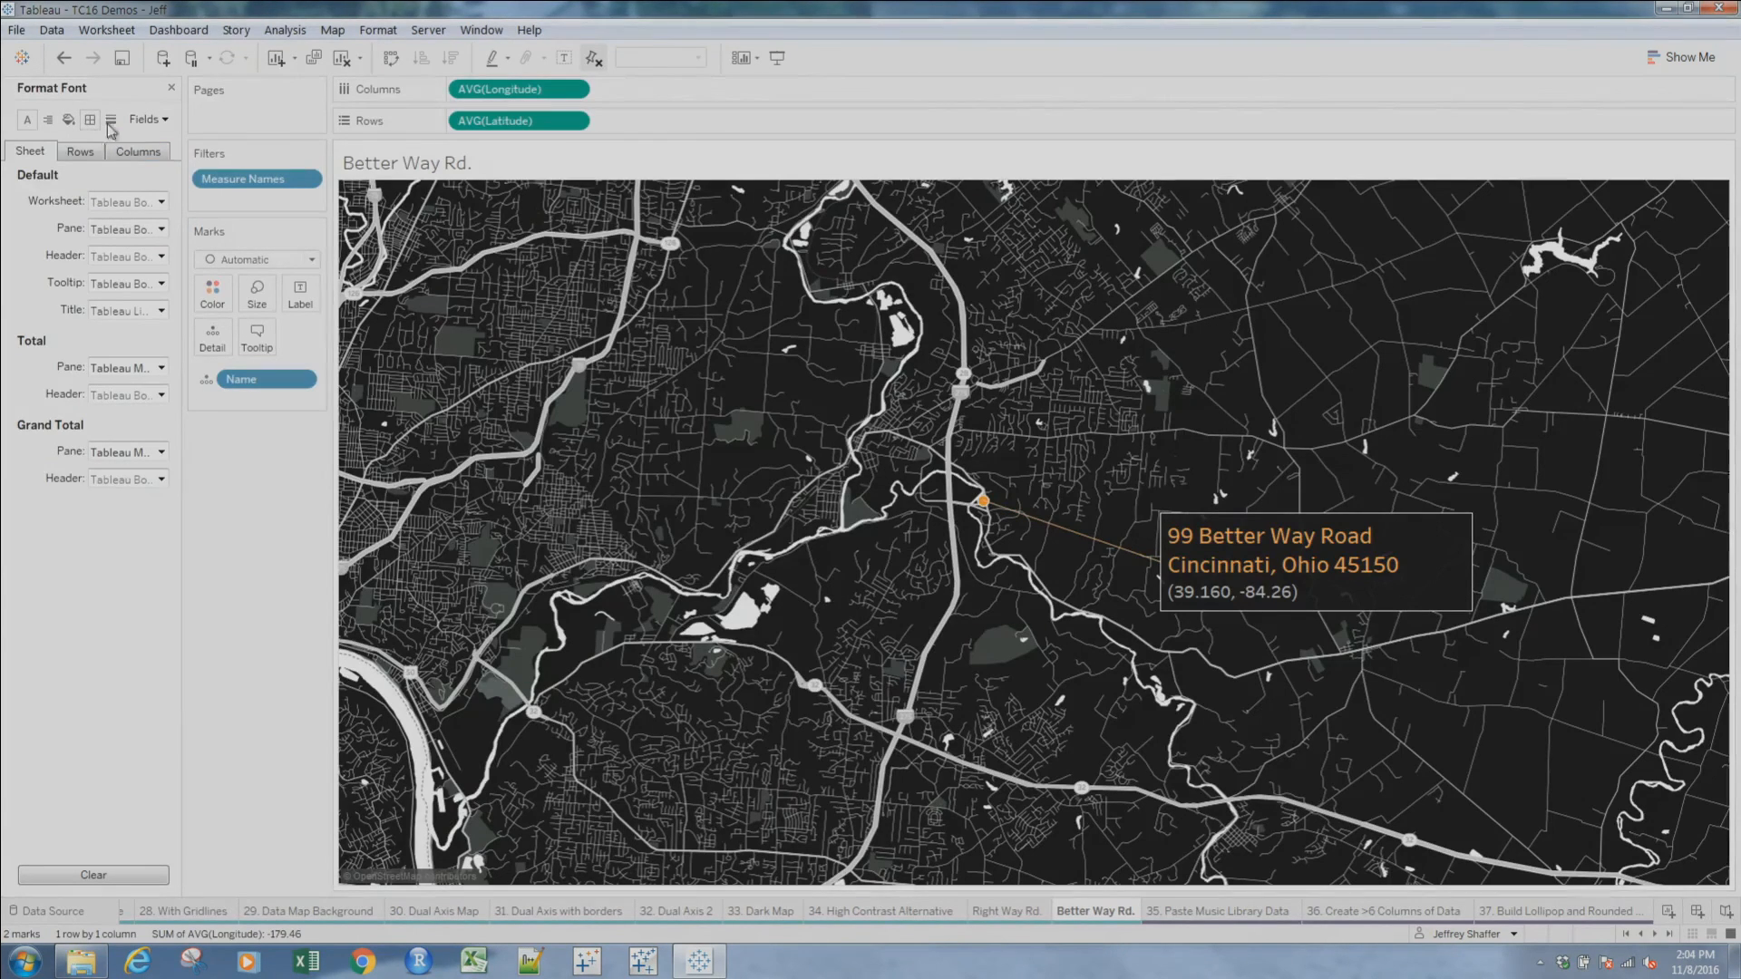
click(328, 32)
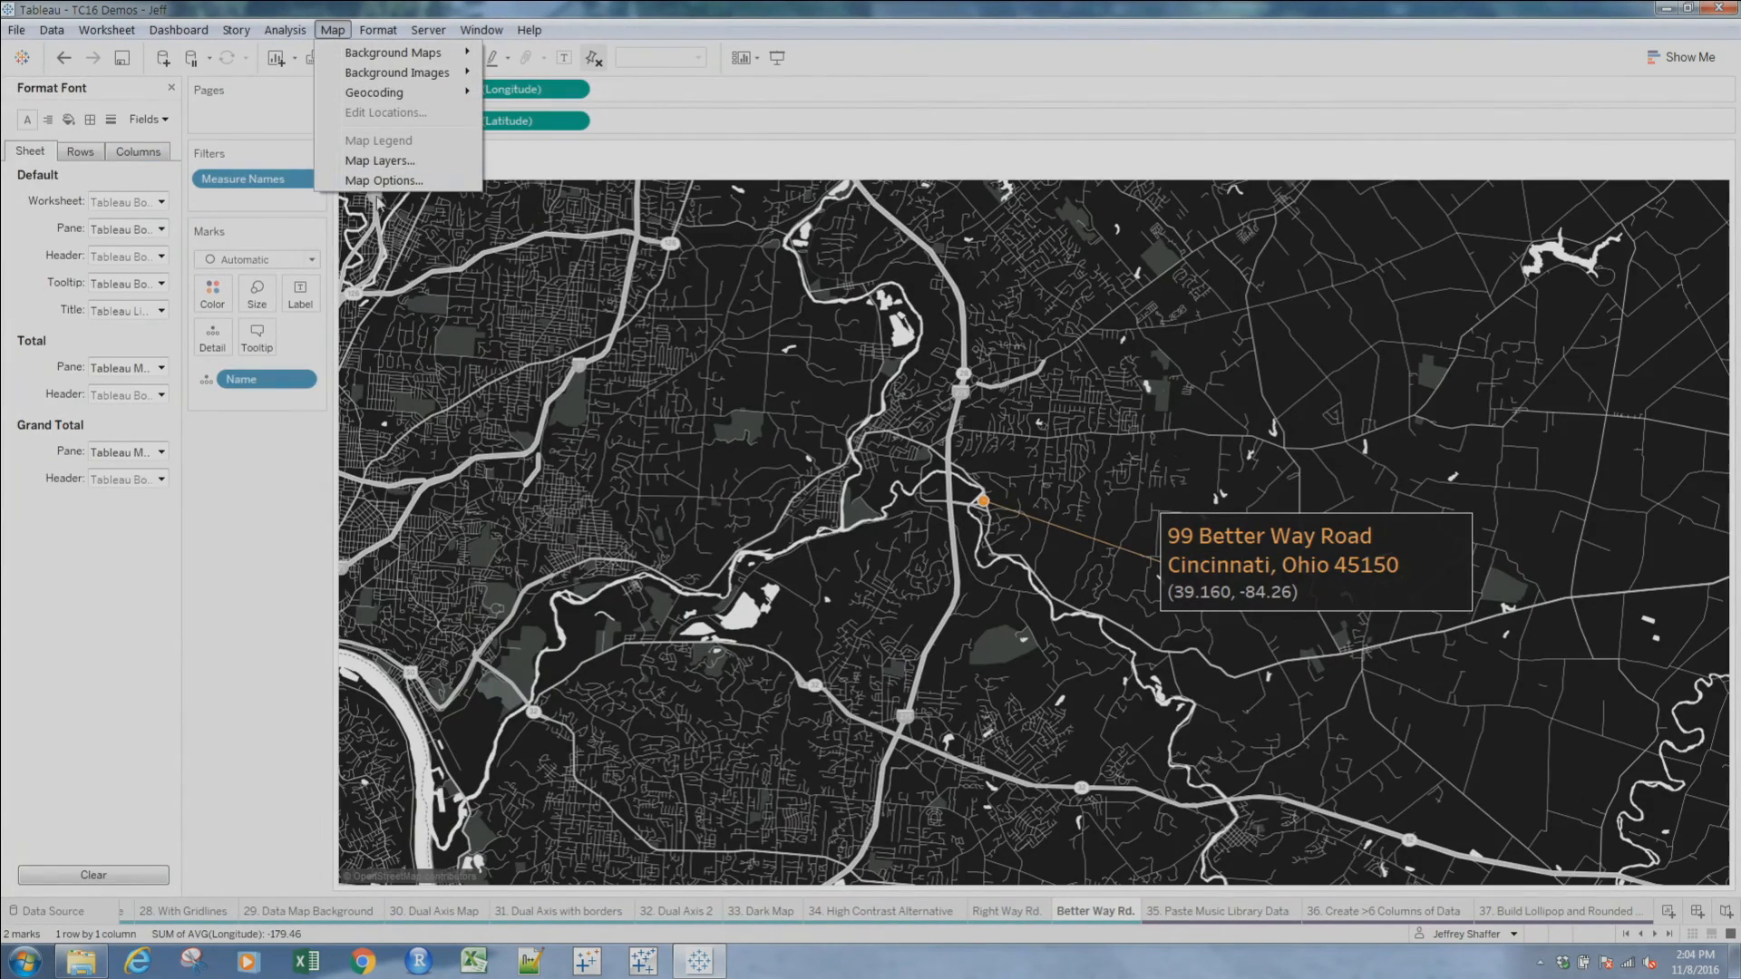
click(408, 163)
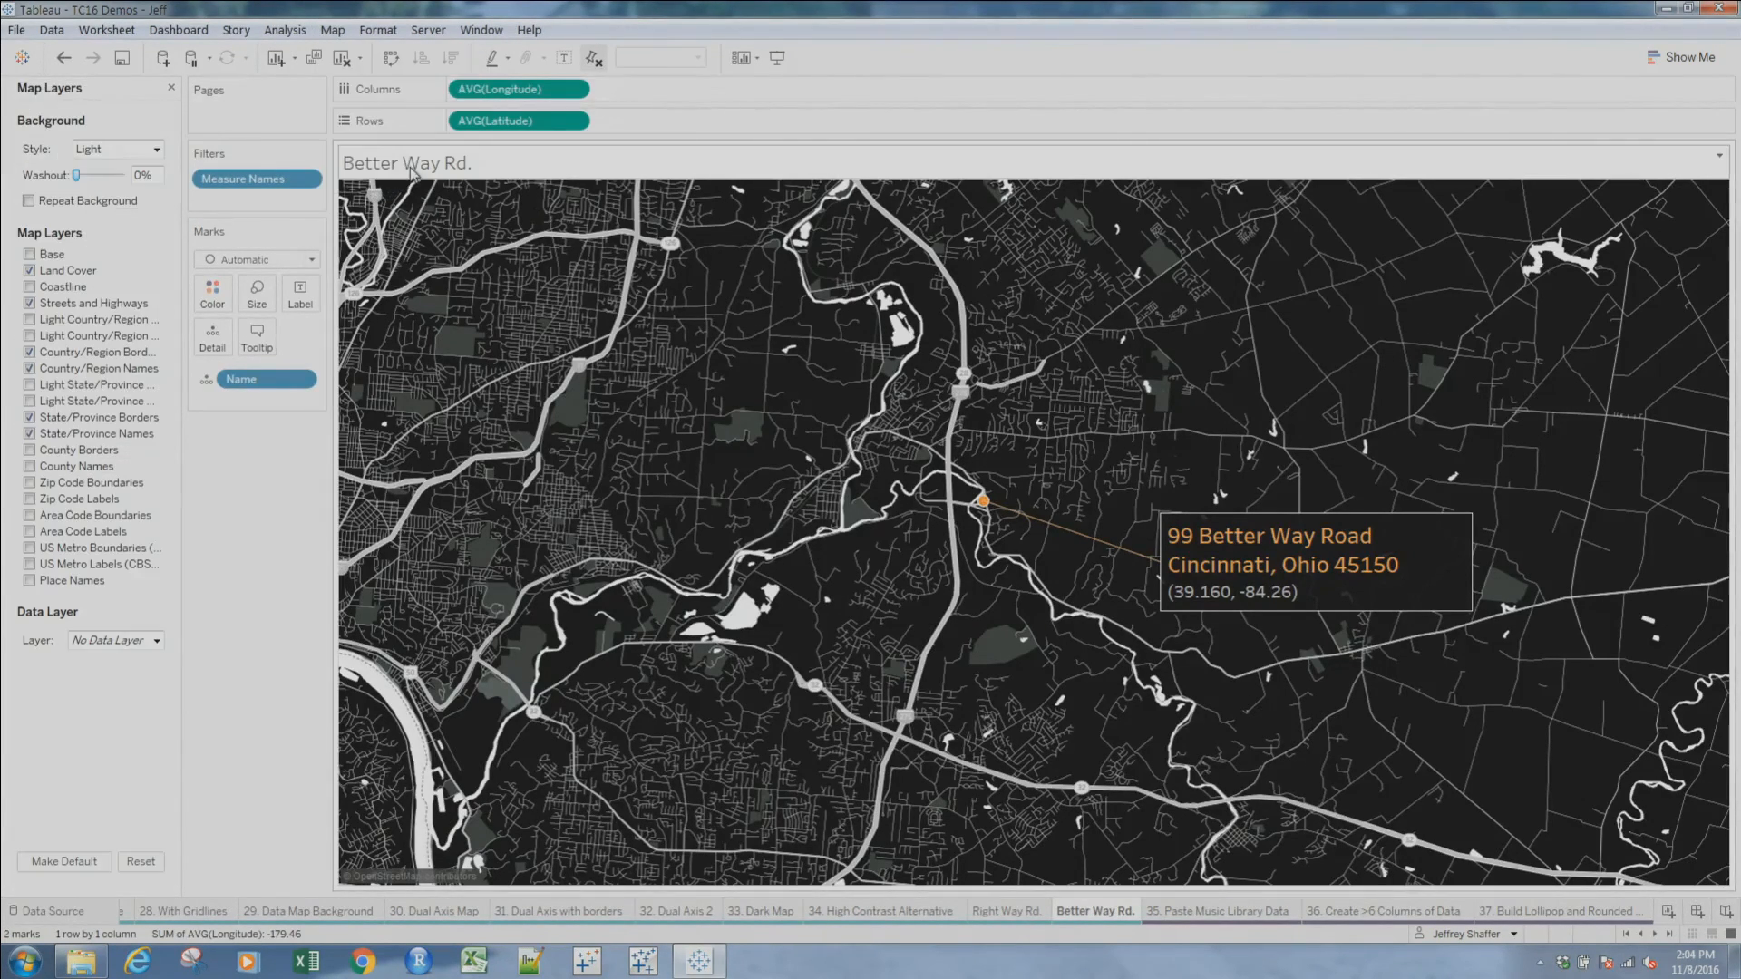
click(30, 256)
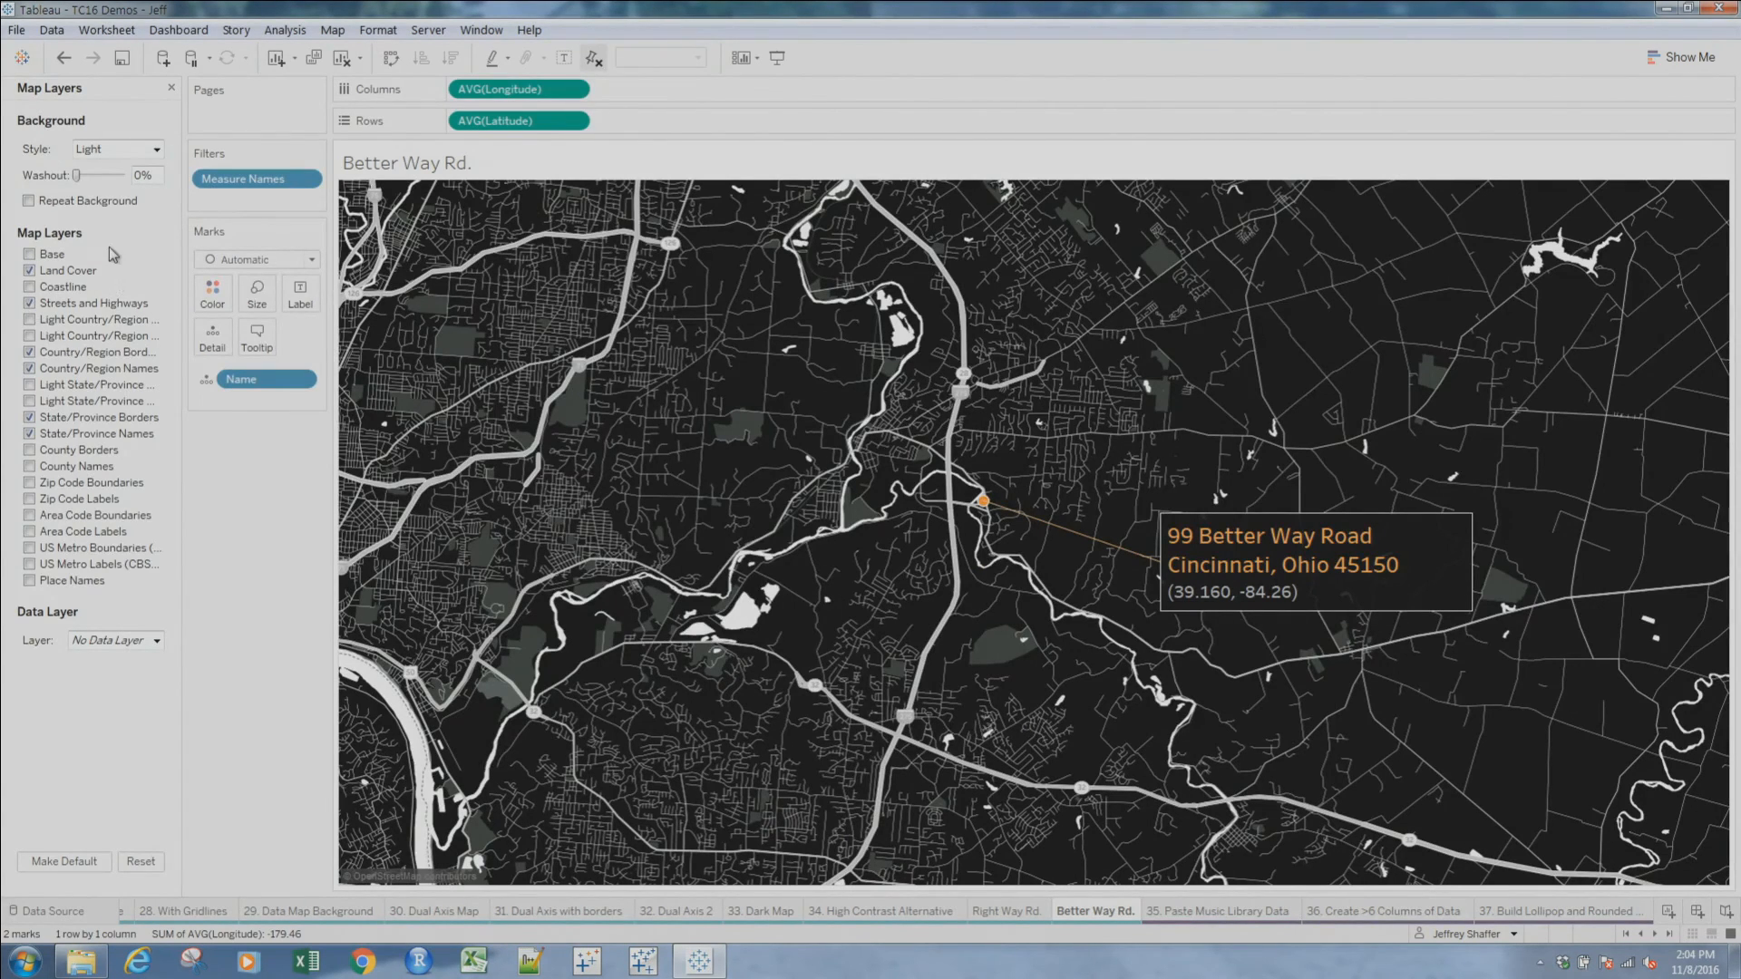
Preview the Dark background style on the Better Way Rd. map and return it to Light
click(100, 156)
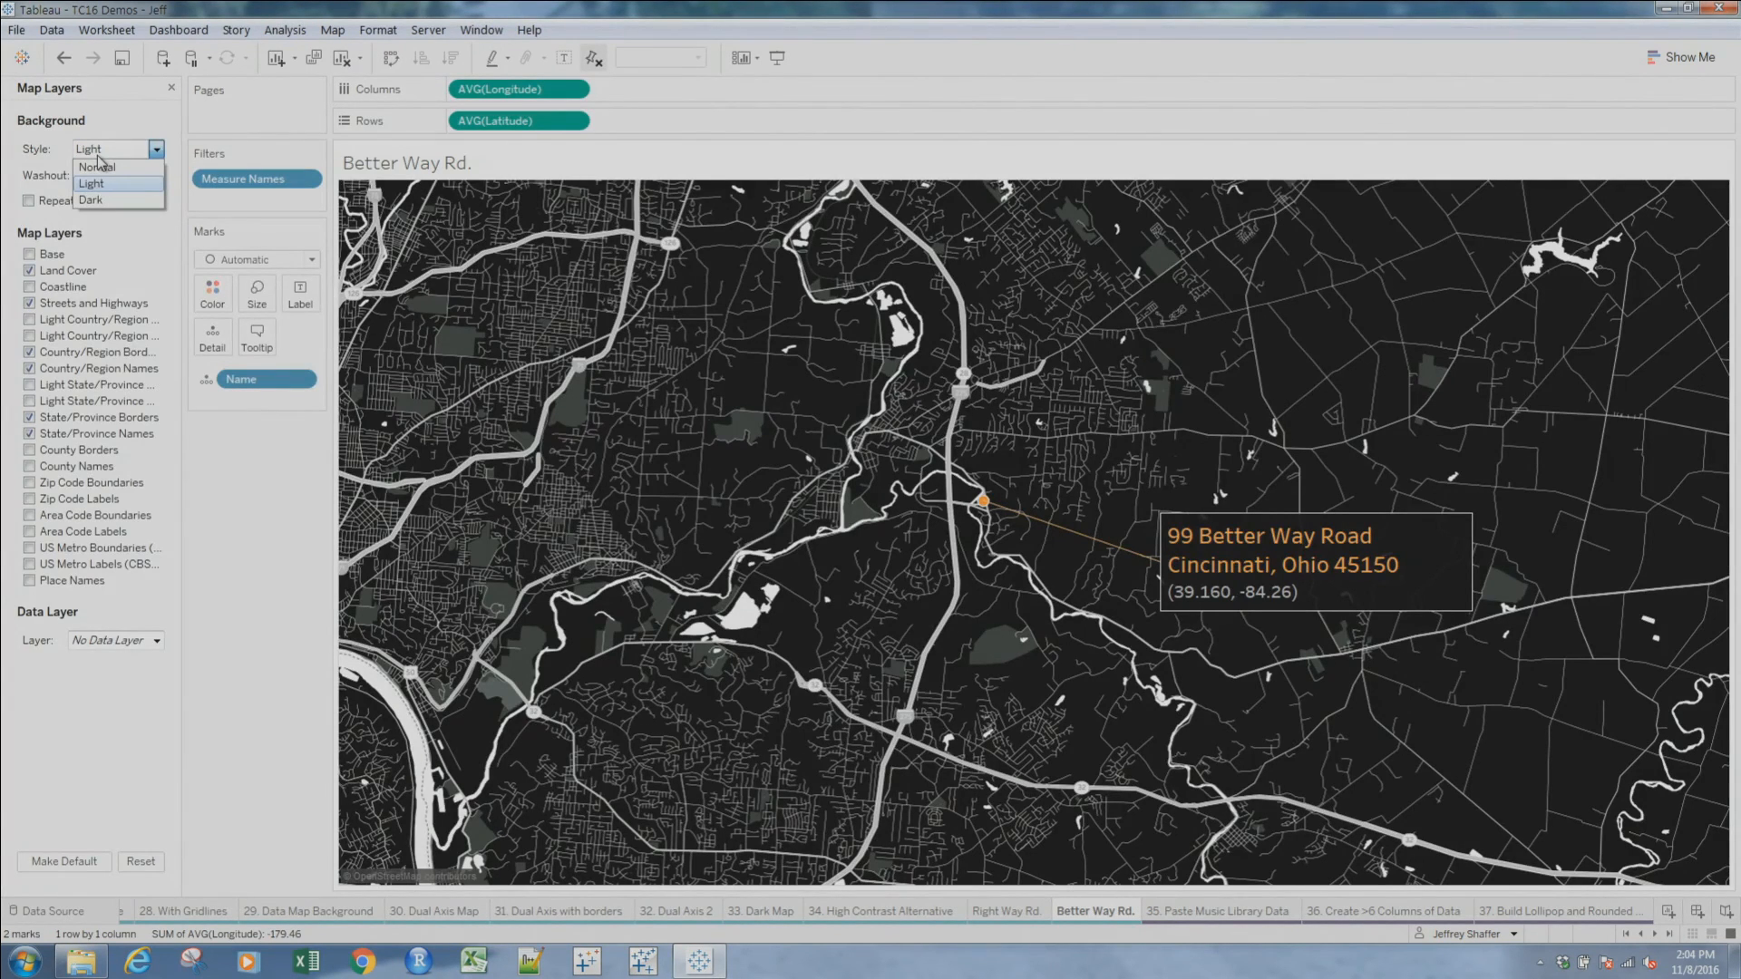
click(119, 198)
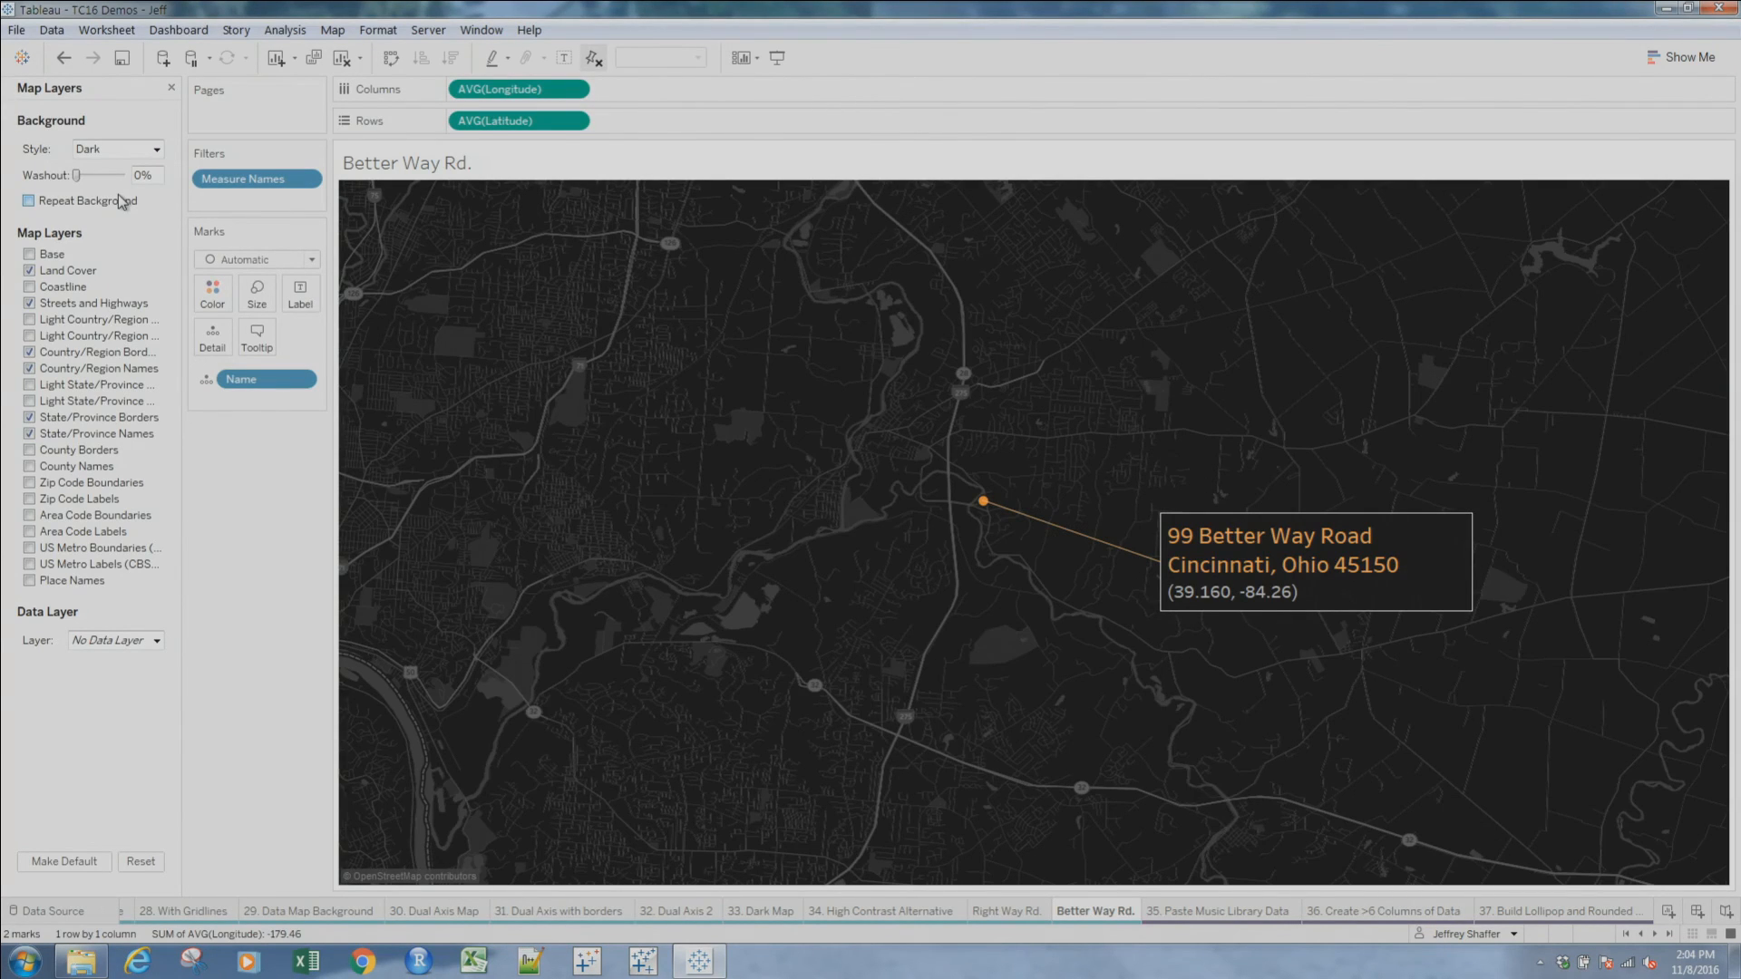
click(132, 155)
click(128, 182)
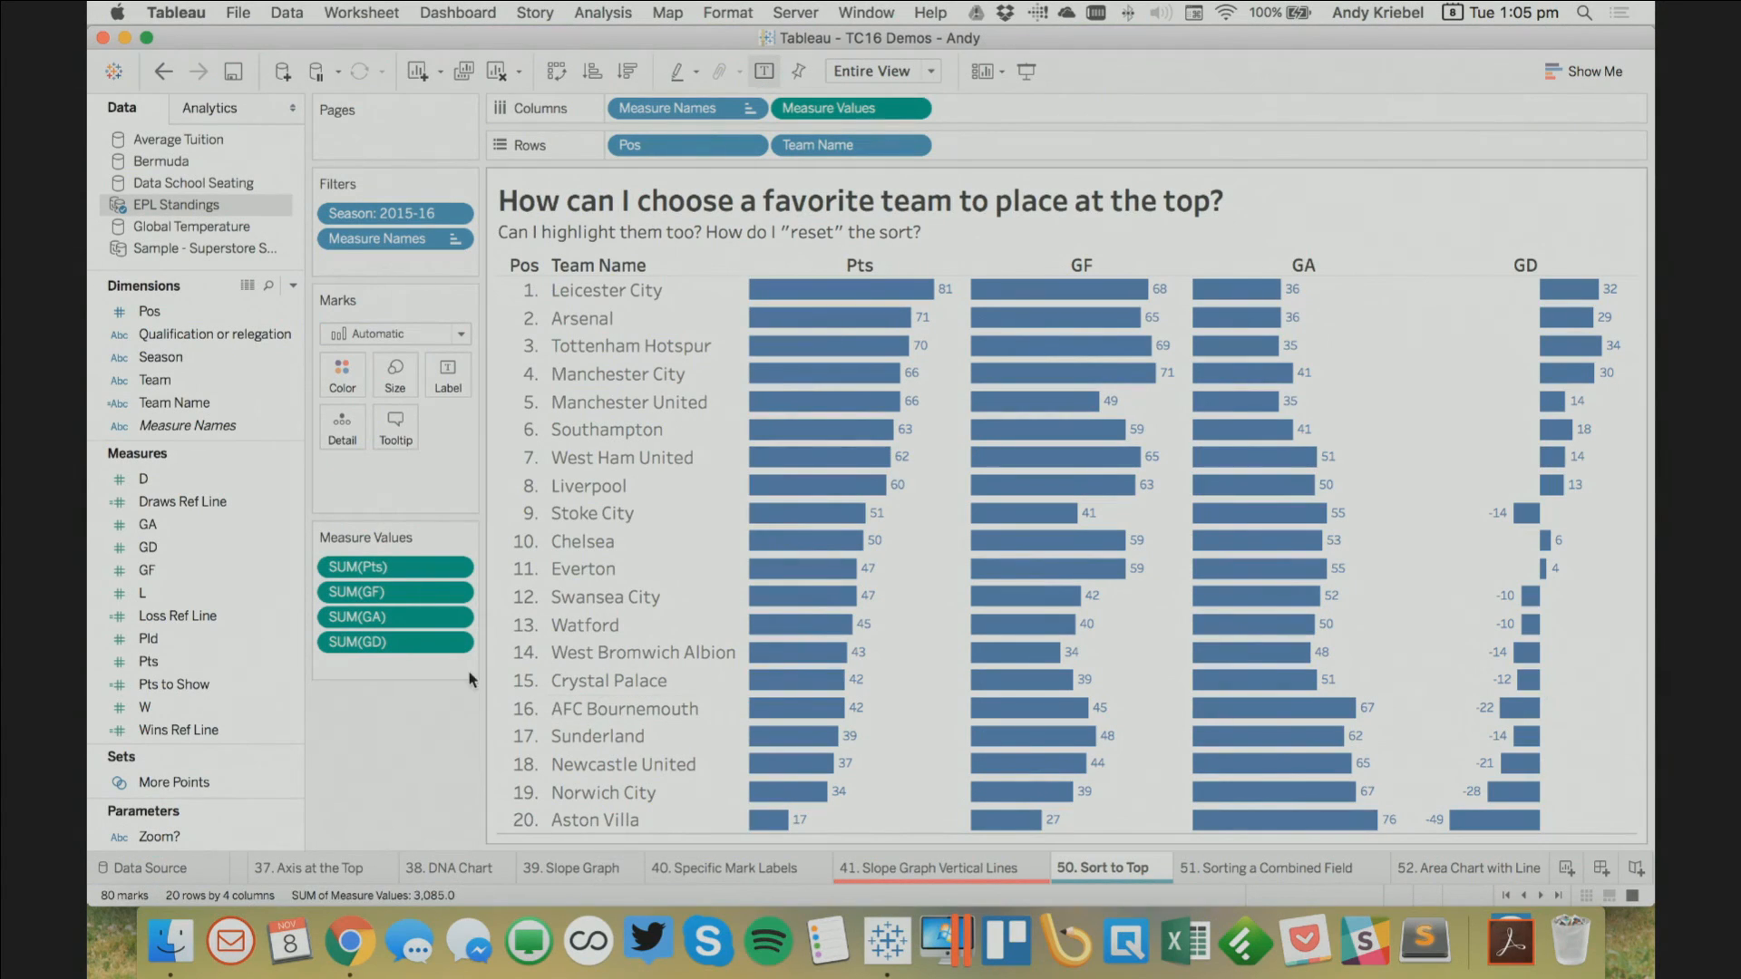
On sheet 51. Sorting a Combined Field, create a combined field from Region and Customer Segment and place it between them on Rows
click(1251, 868)
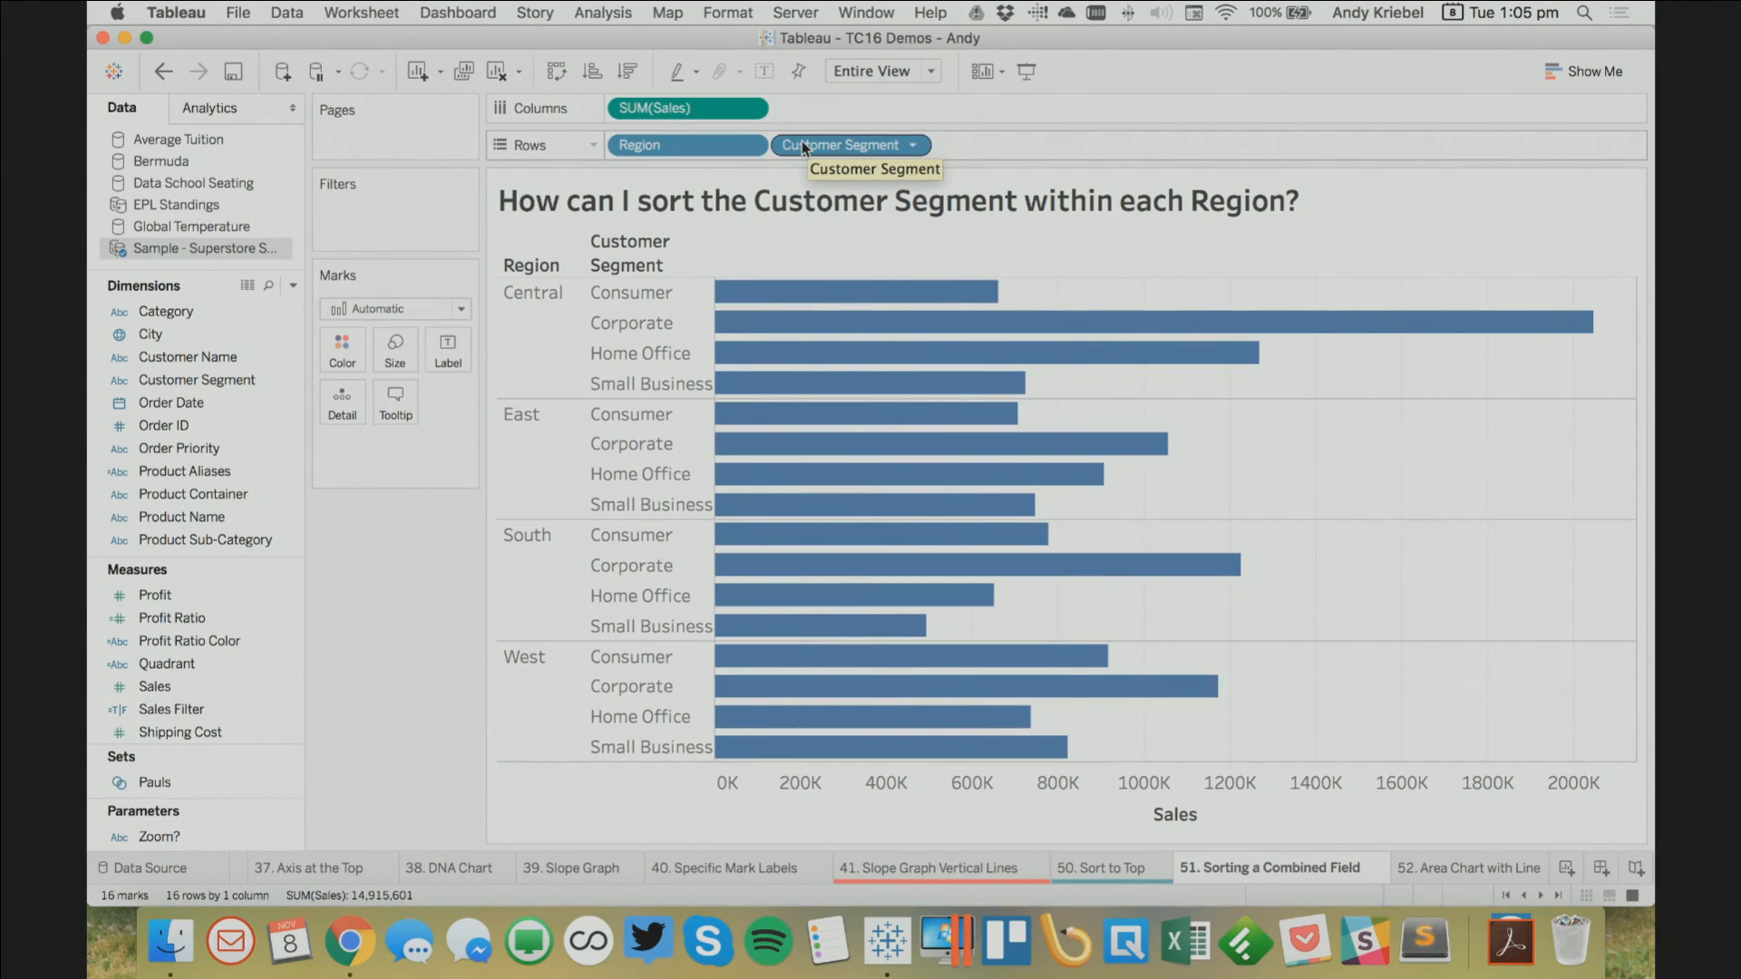
click(191, 424)
scroll(193, 424, down, 3)
click(171, 465)
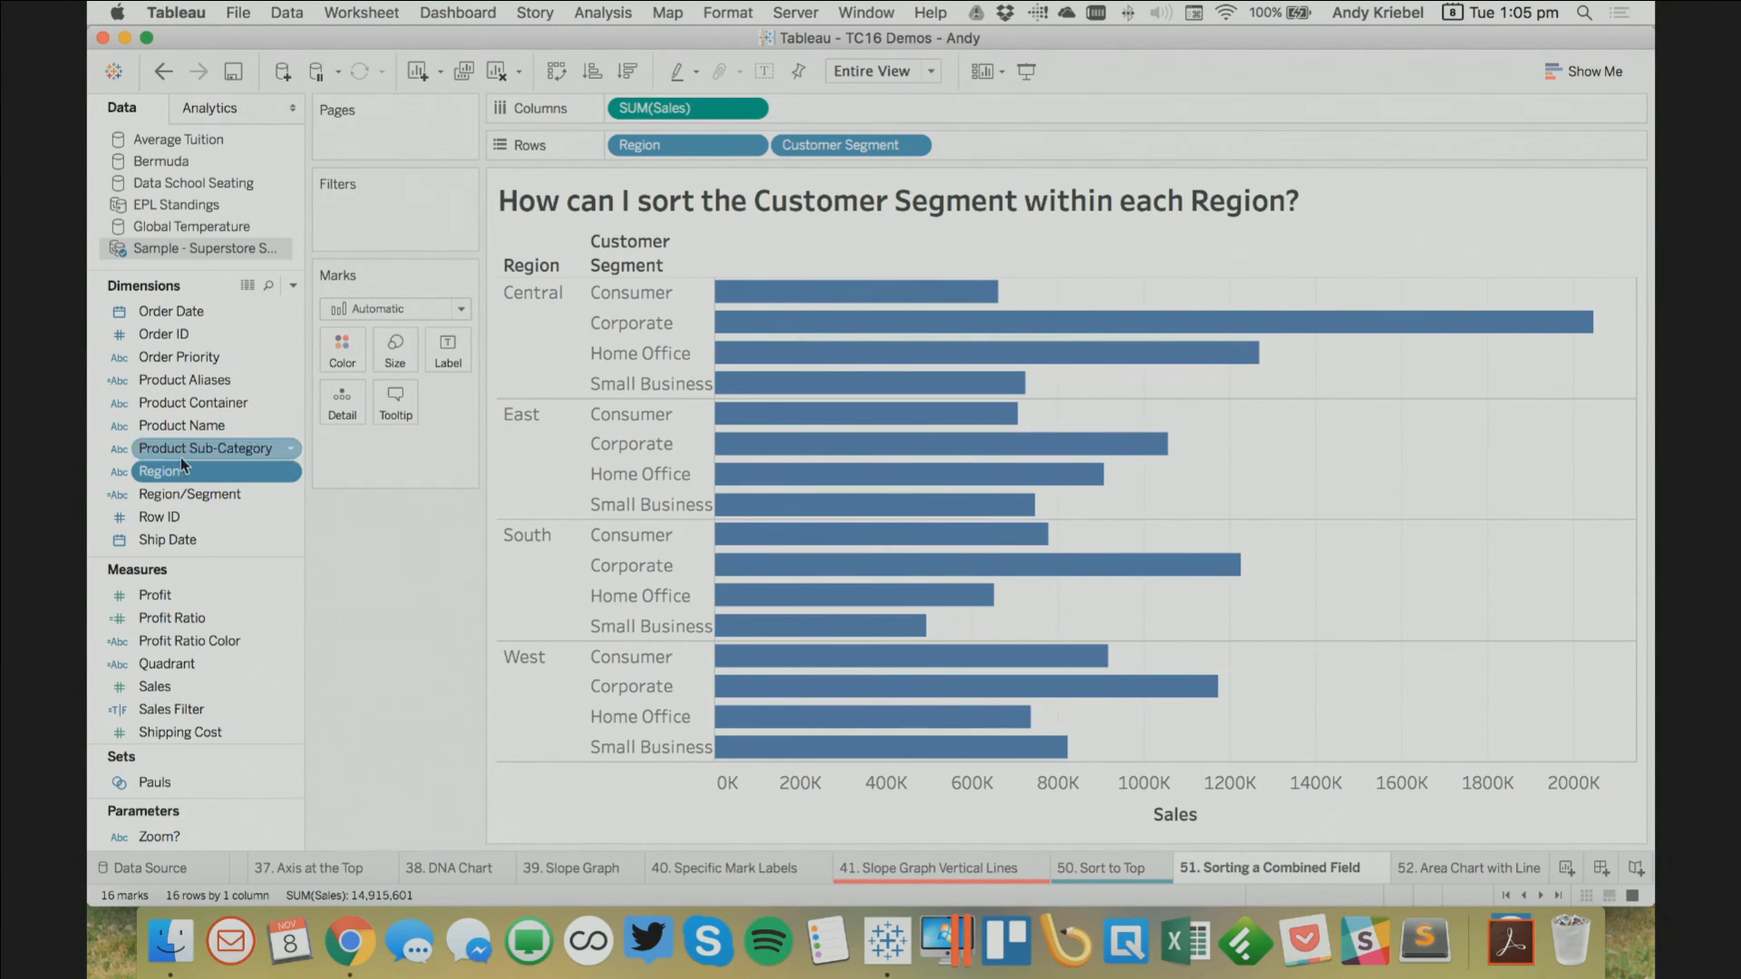
scroll(212, 361, up, 4)
click(195, 379)
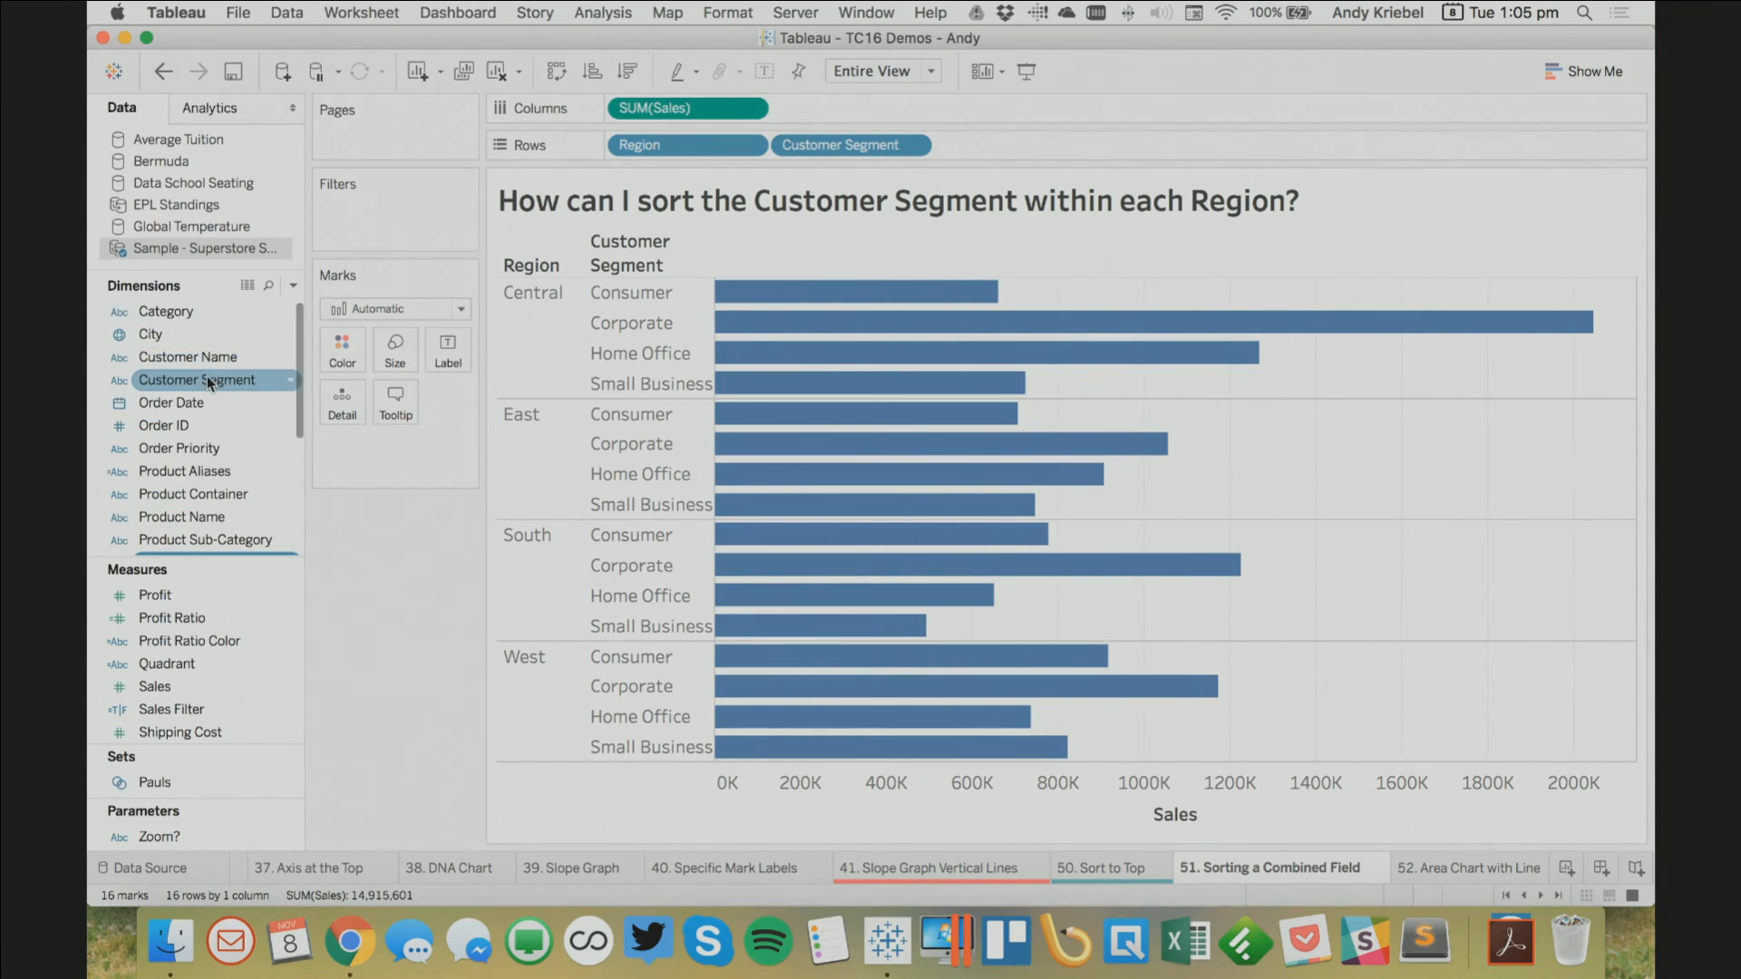
right_click(209, 381)
mouse_move(272, 448)
click(519, 467)
scroll(220, 454, down, 4)
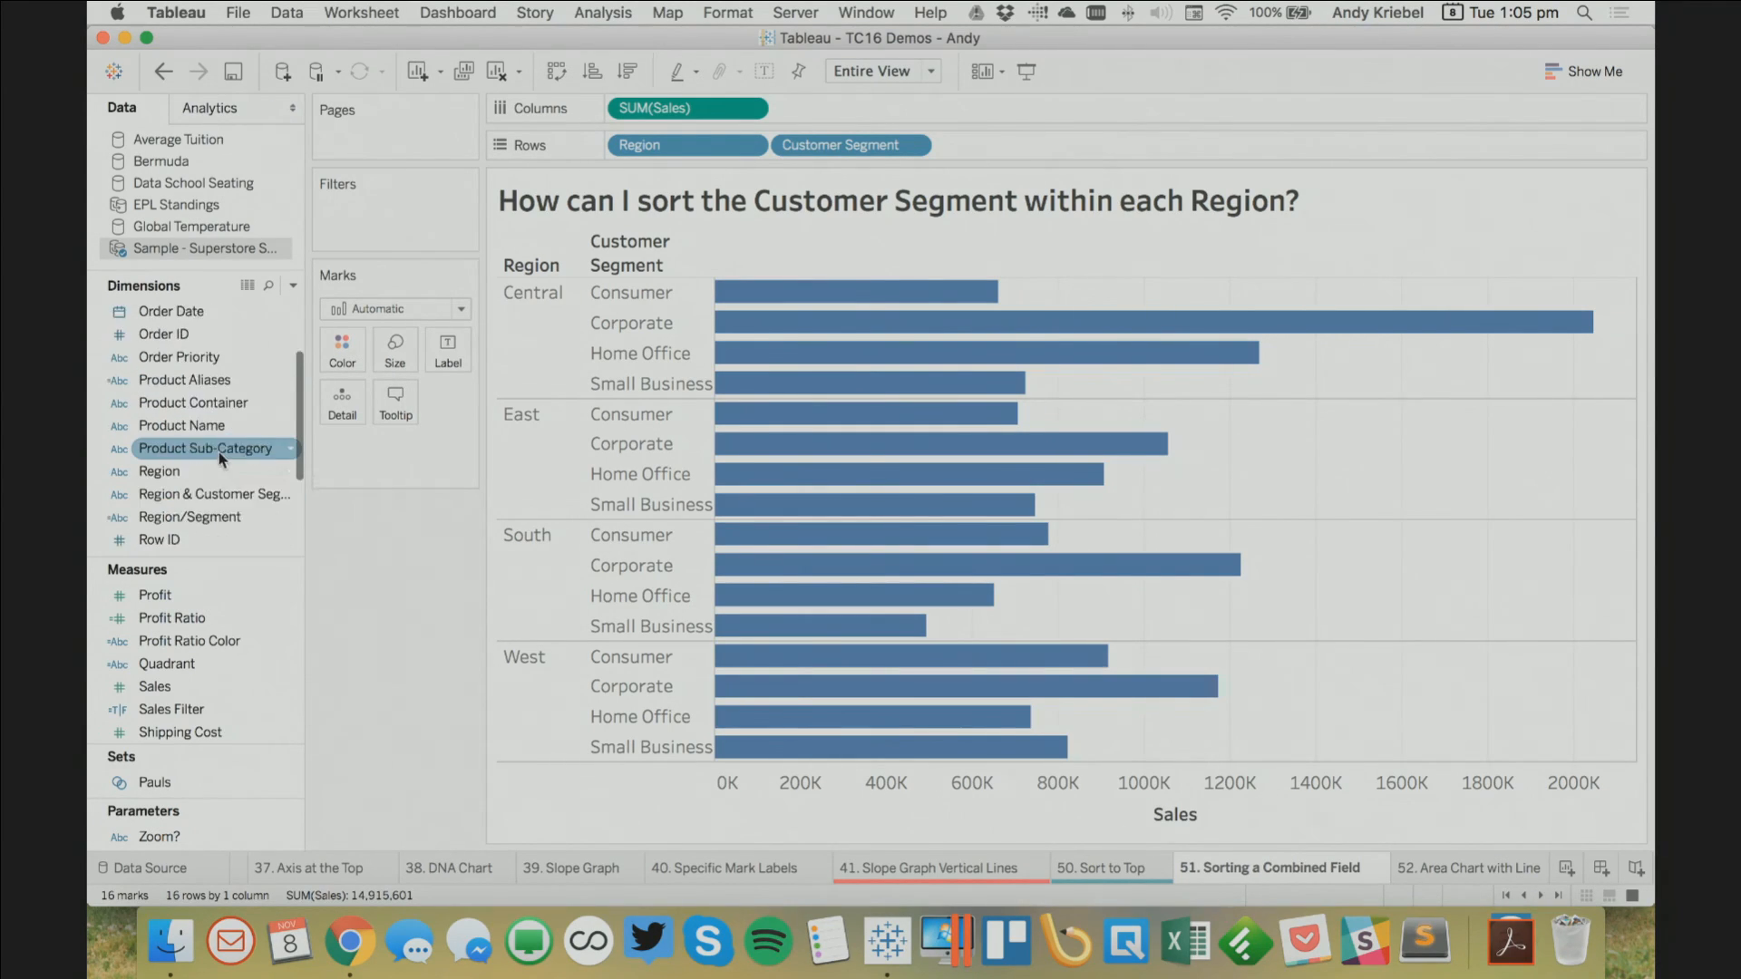
drag(206, 402, 771, 145)
Sort the combined Region and Customer Segment field in descending order by Sales and hide its header
click(910, 148)
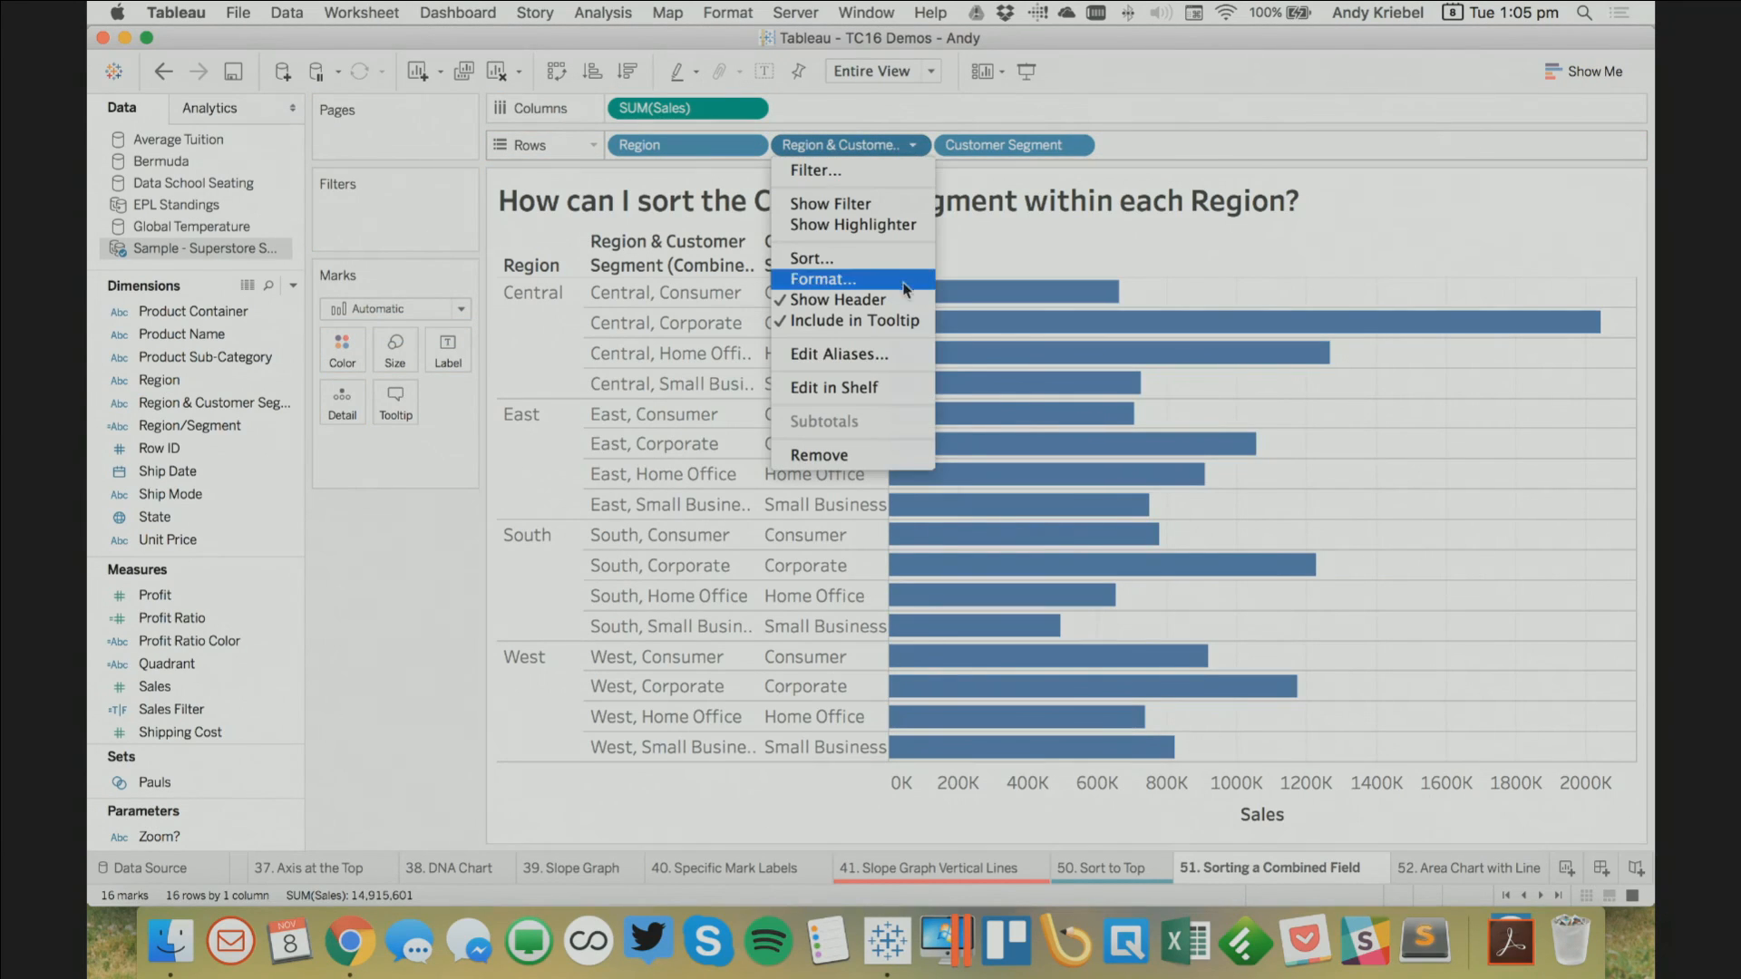
click(798, 253)
click(705, 304)
click(687, 419)
key(Return)
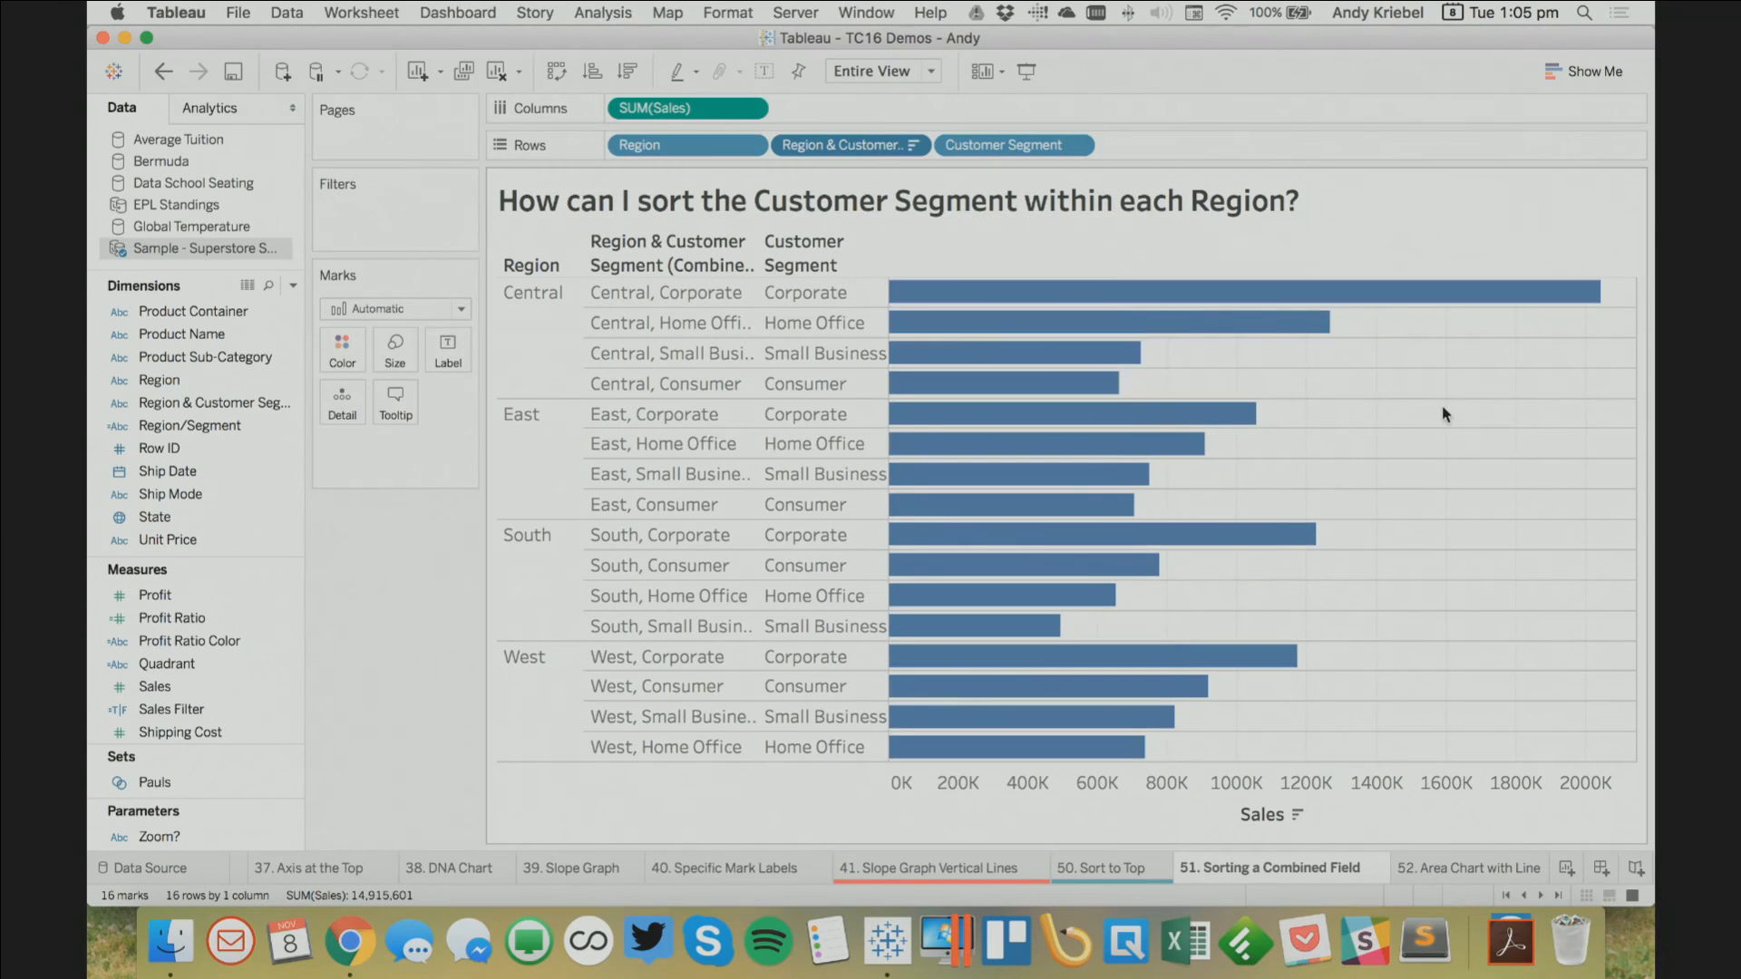
click(912, 141)
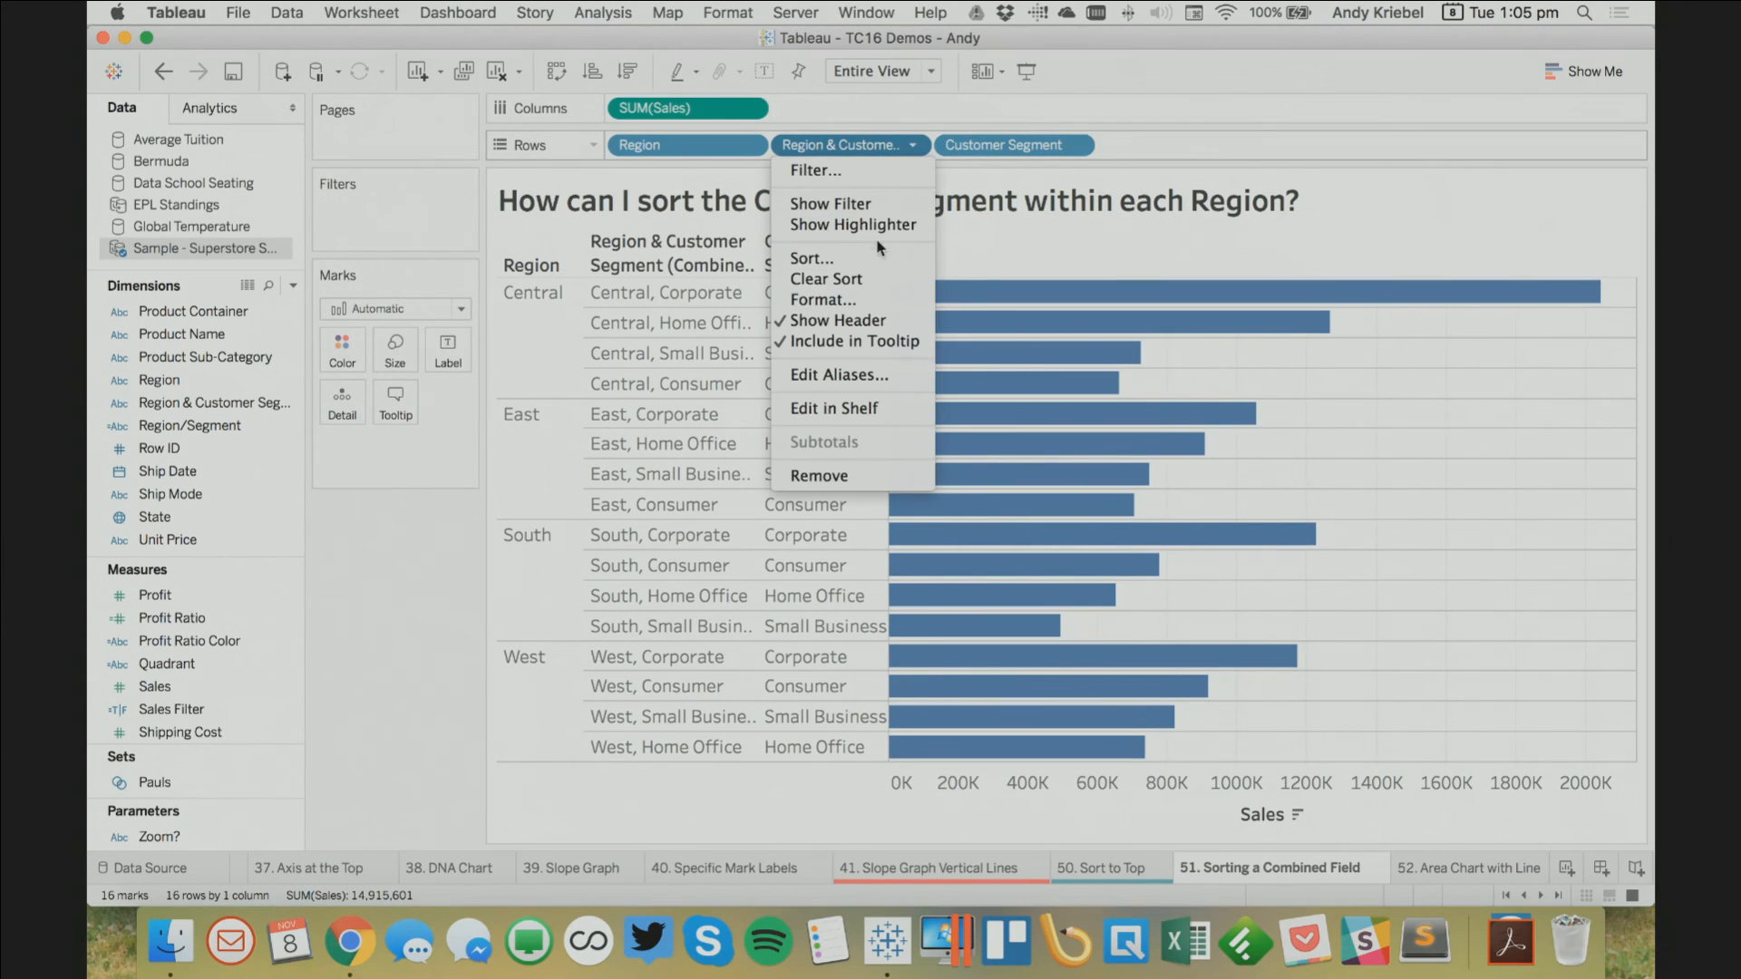
click(838, 321)
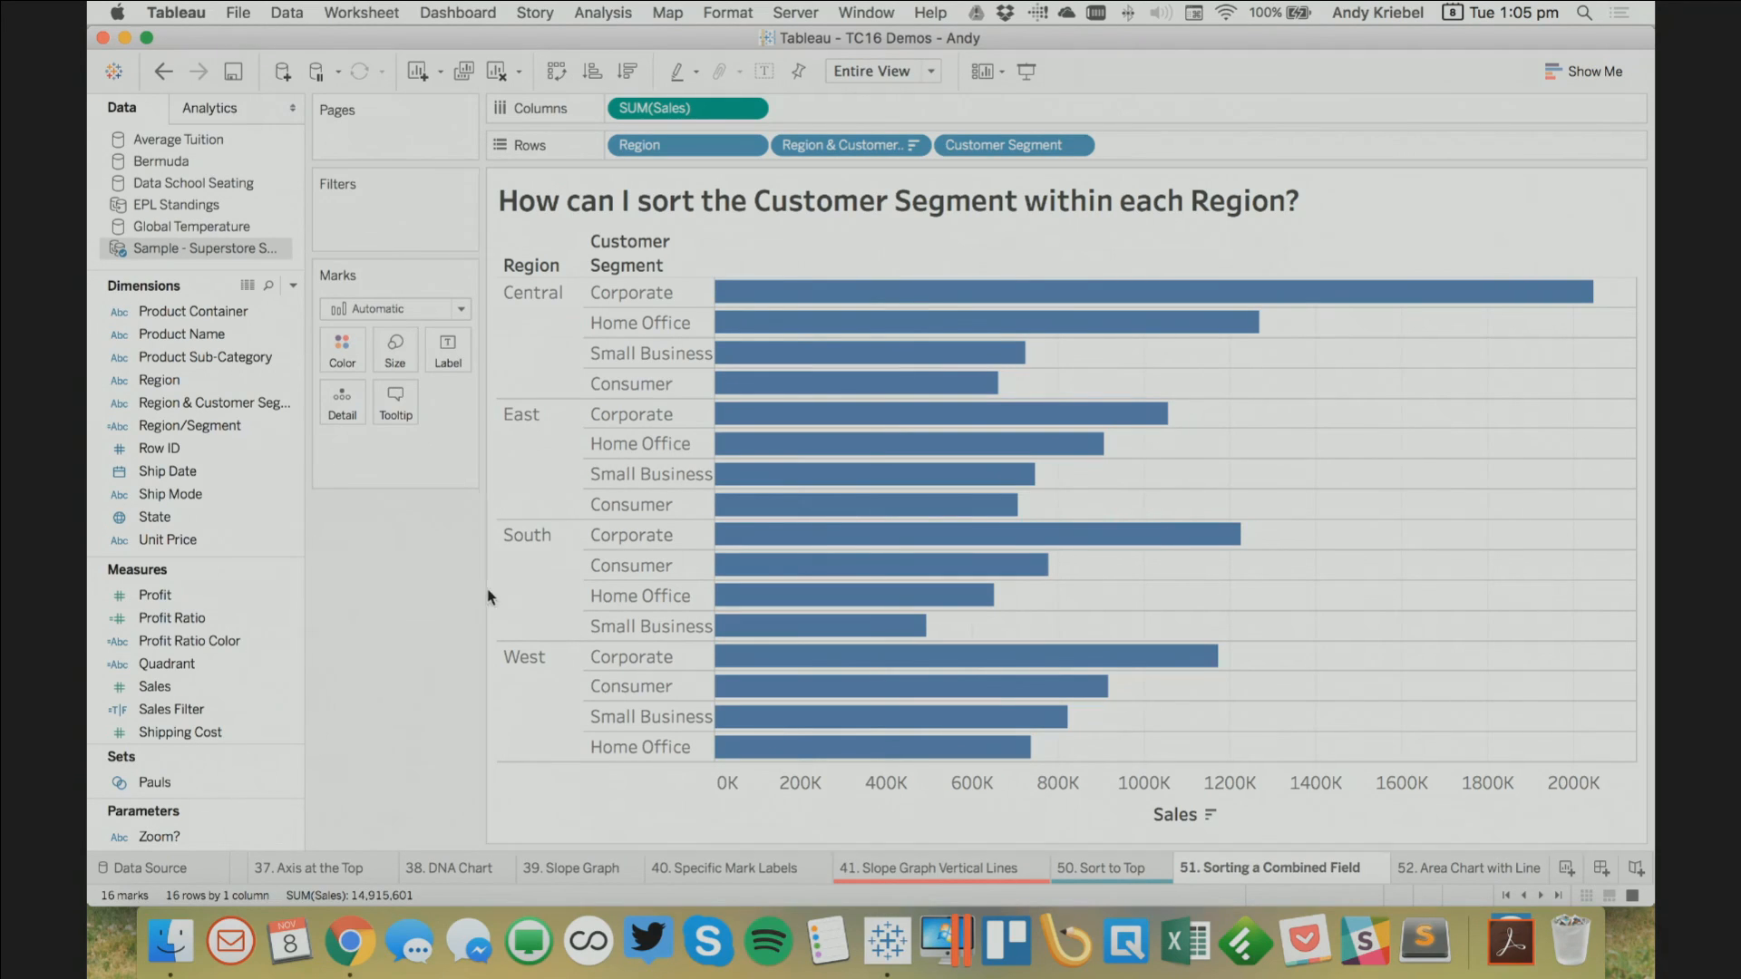
On sheet 52. Area Chart with Line, add 10 yr Moving Avg to Rows and set the mark type to Area
click(1451, 867)
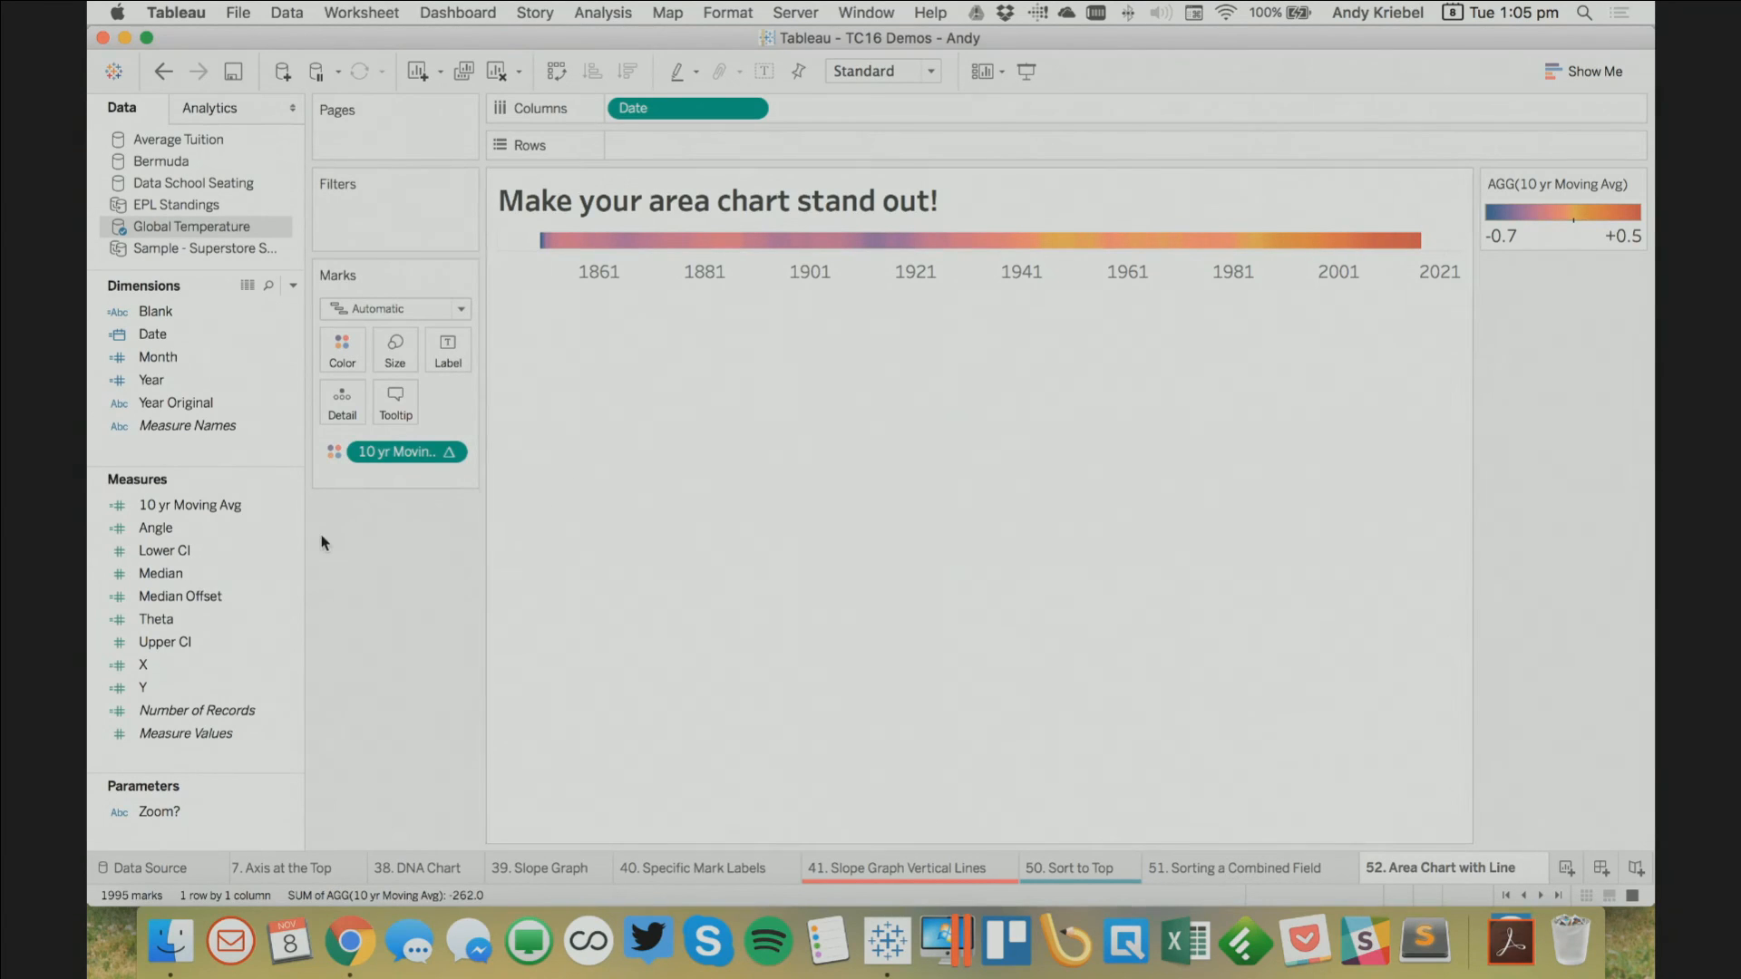
drag(381, 454, 675, 156)
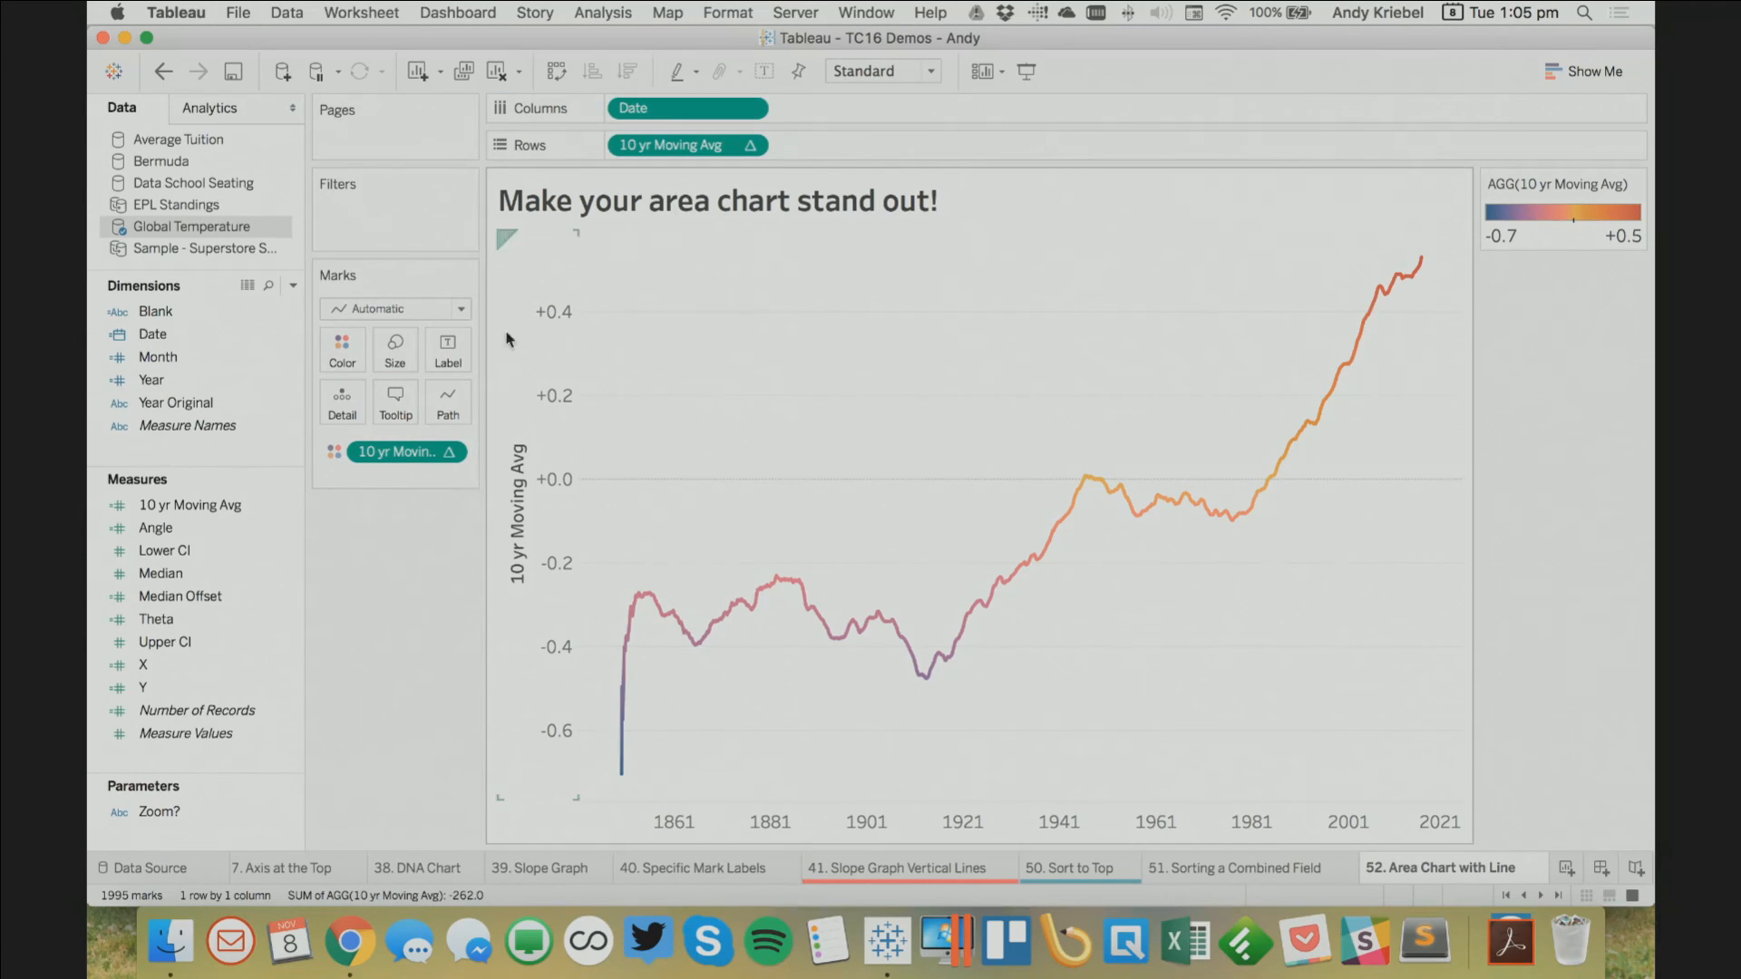
click(389, 310)
click(372, 423)
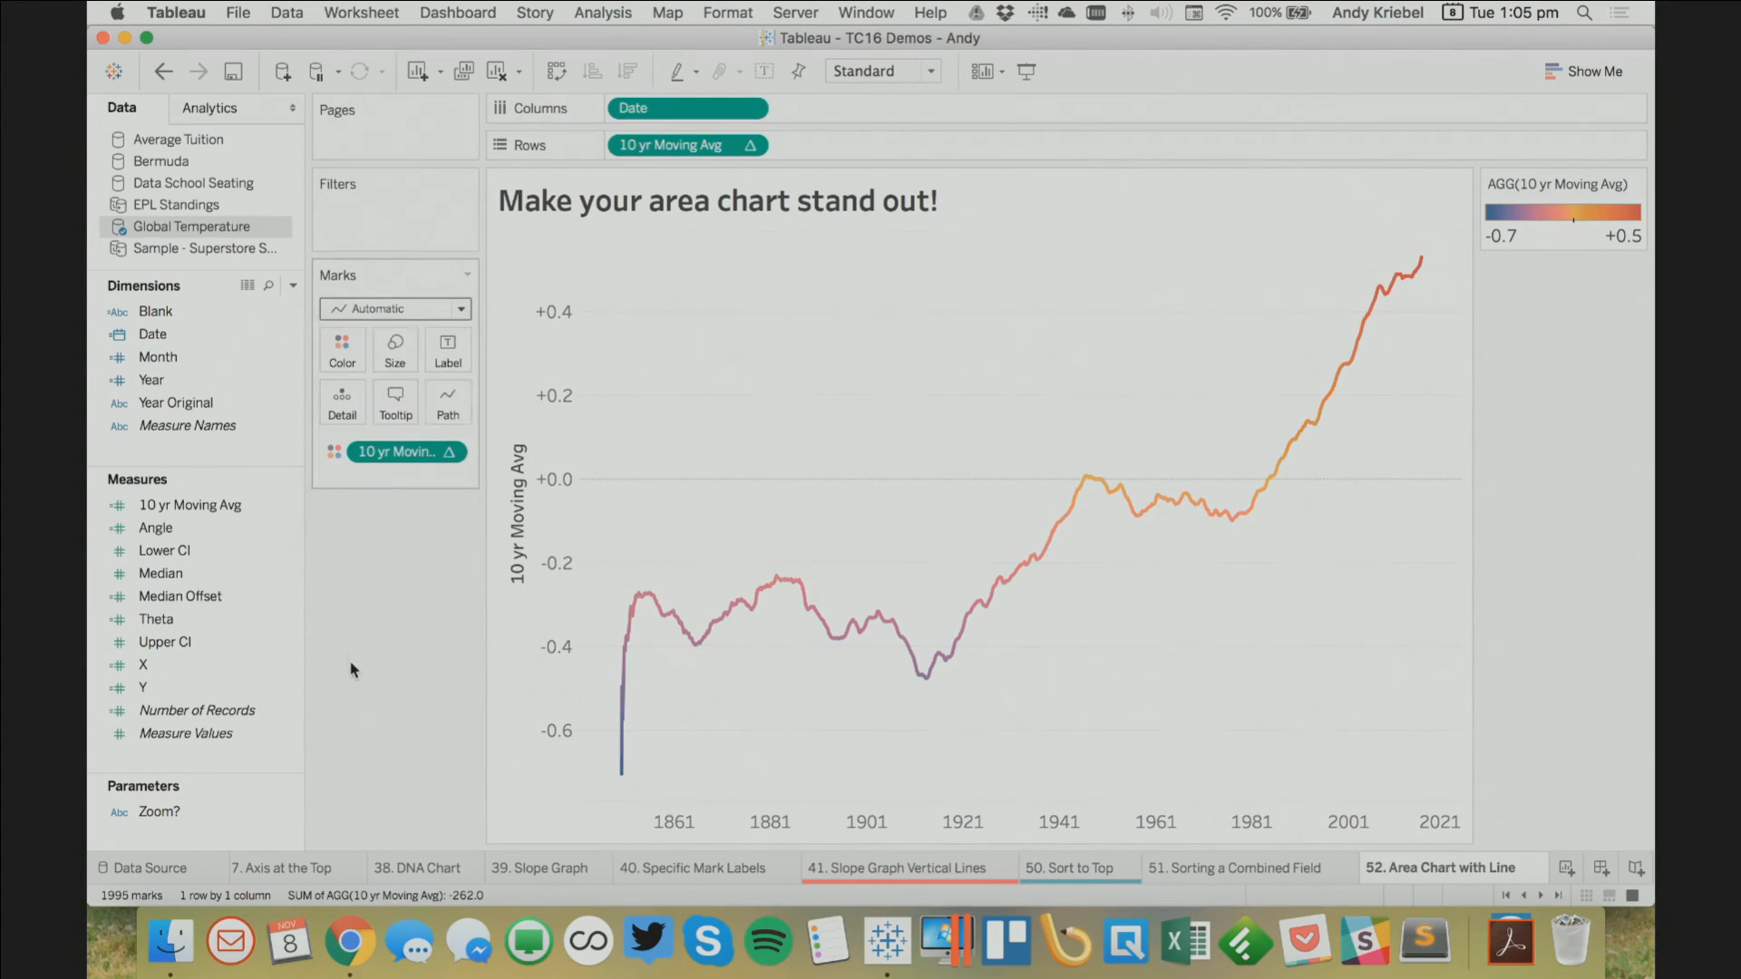
click(382, 308)
click(376, 401)
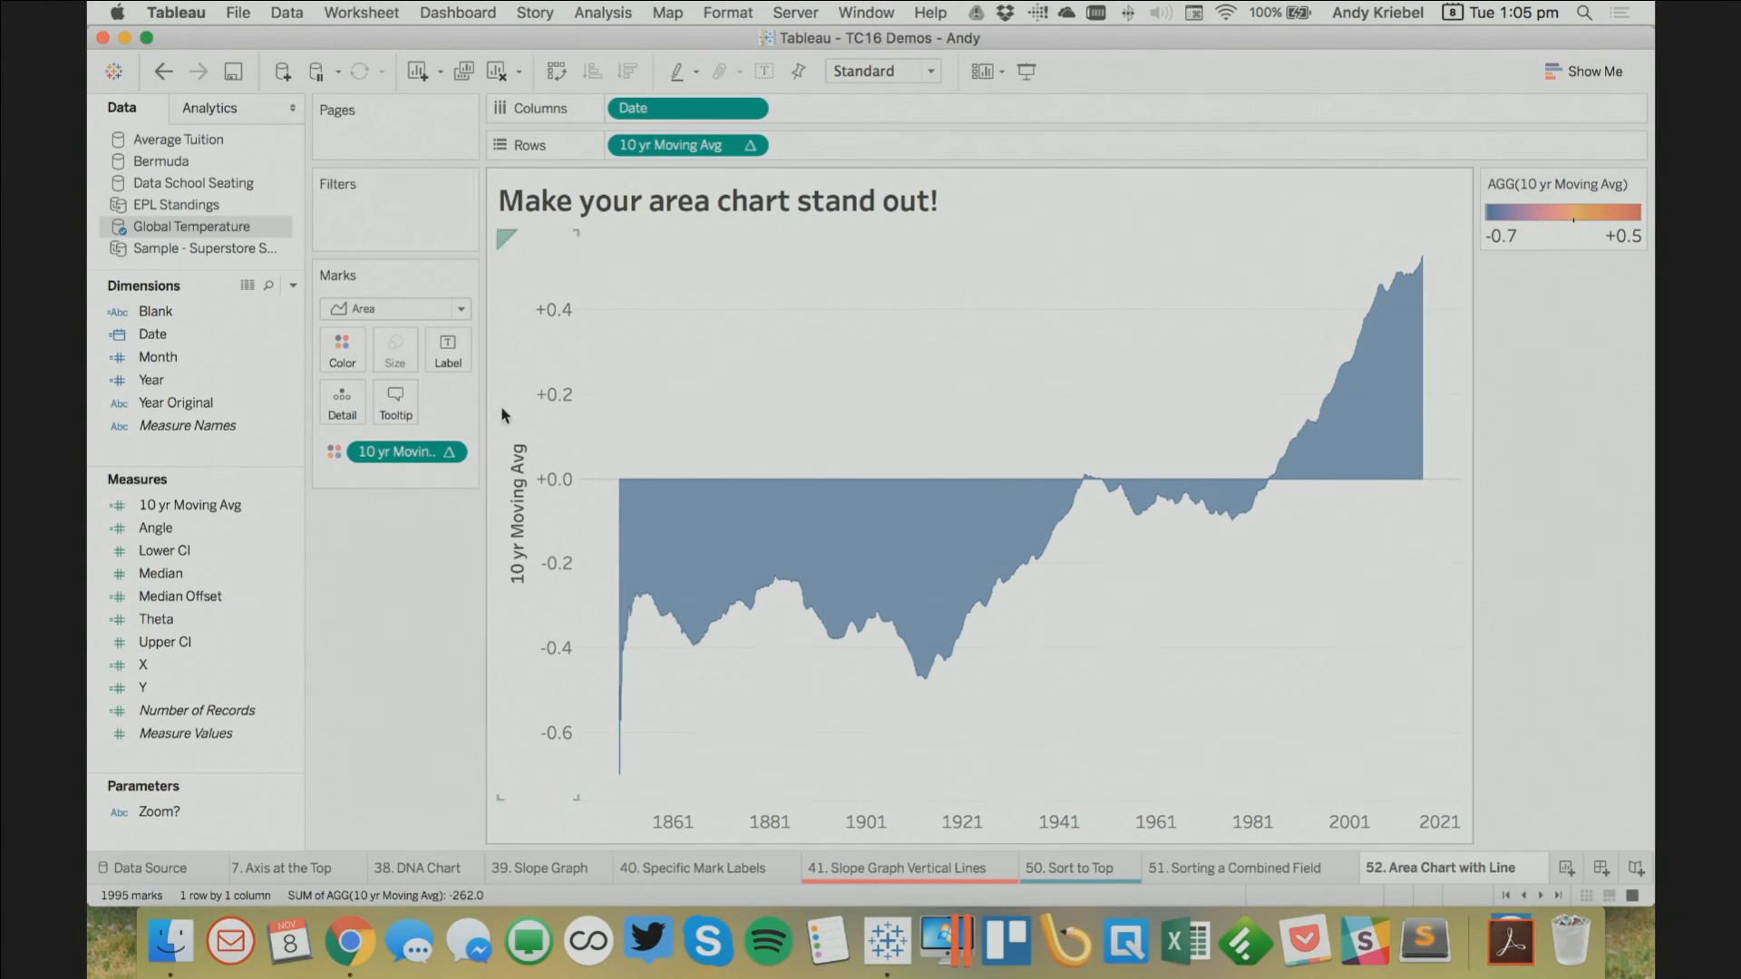
Duplicate 10 yr Moving Avg on Rows and set the second copy's mark type to Line
drag(726, 147, 780, 149)
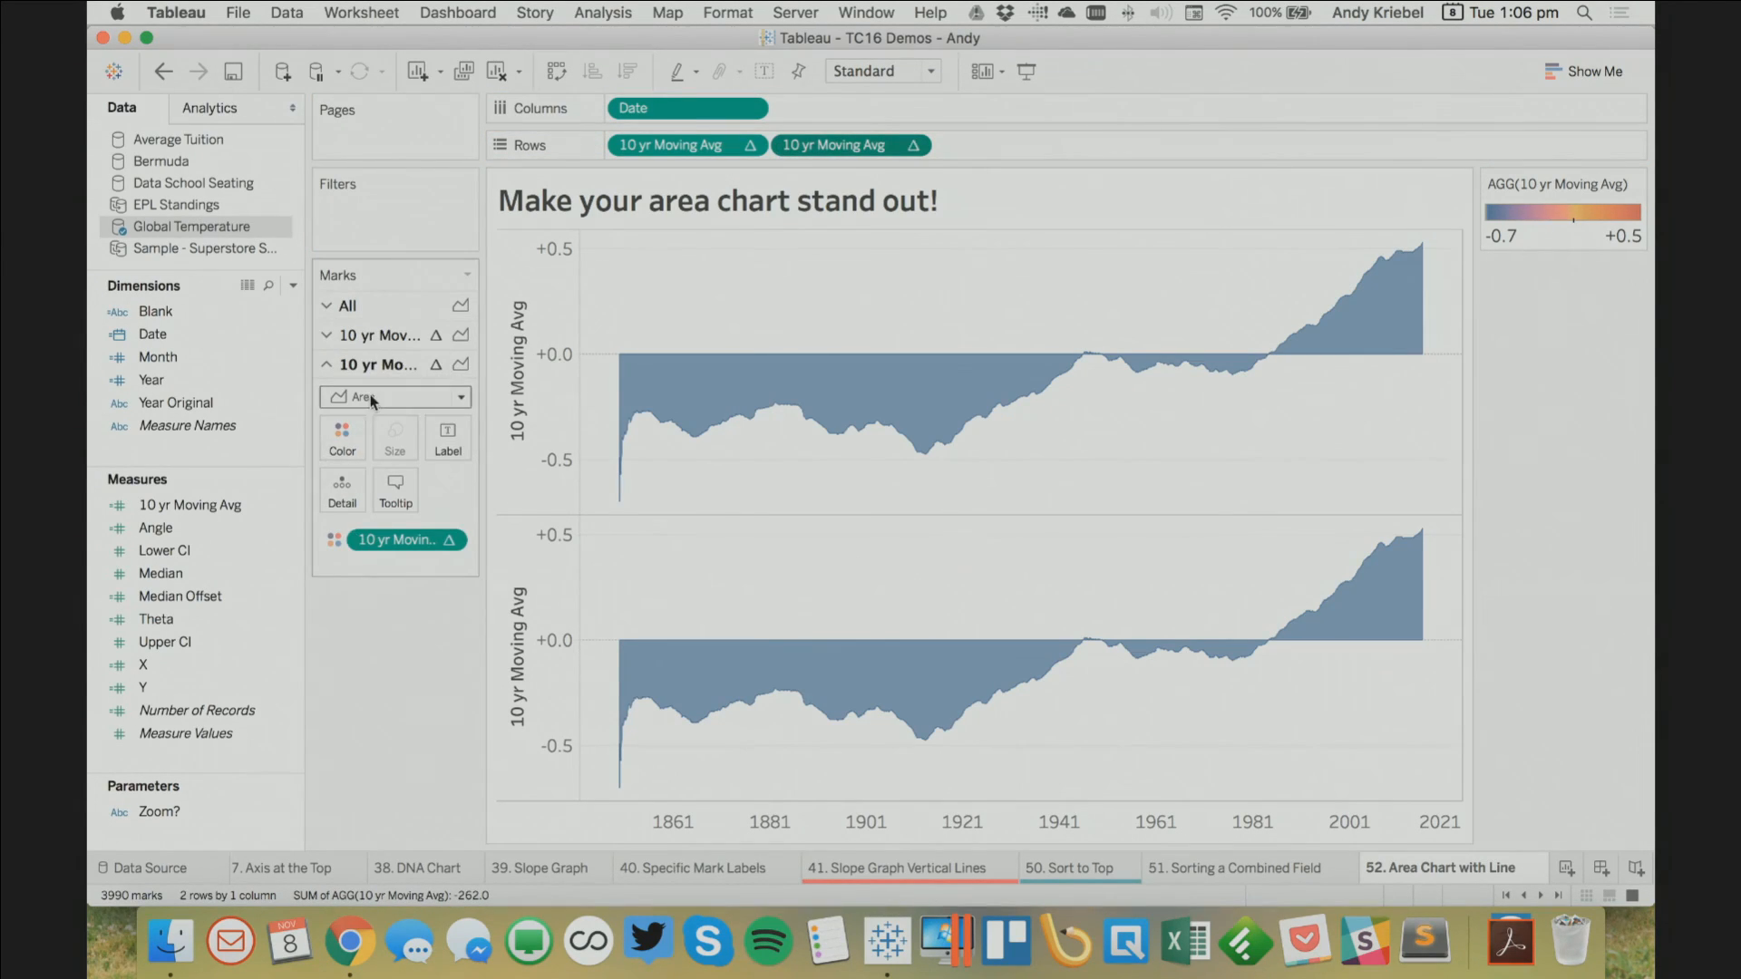
click(369, 396)
click(370, 463)
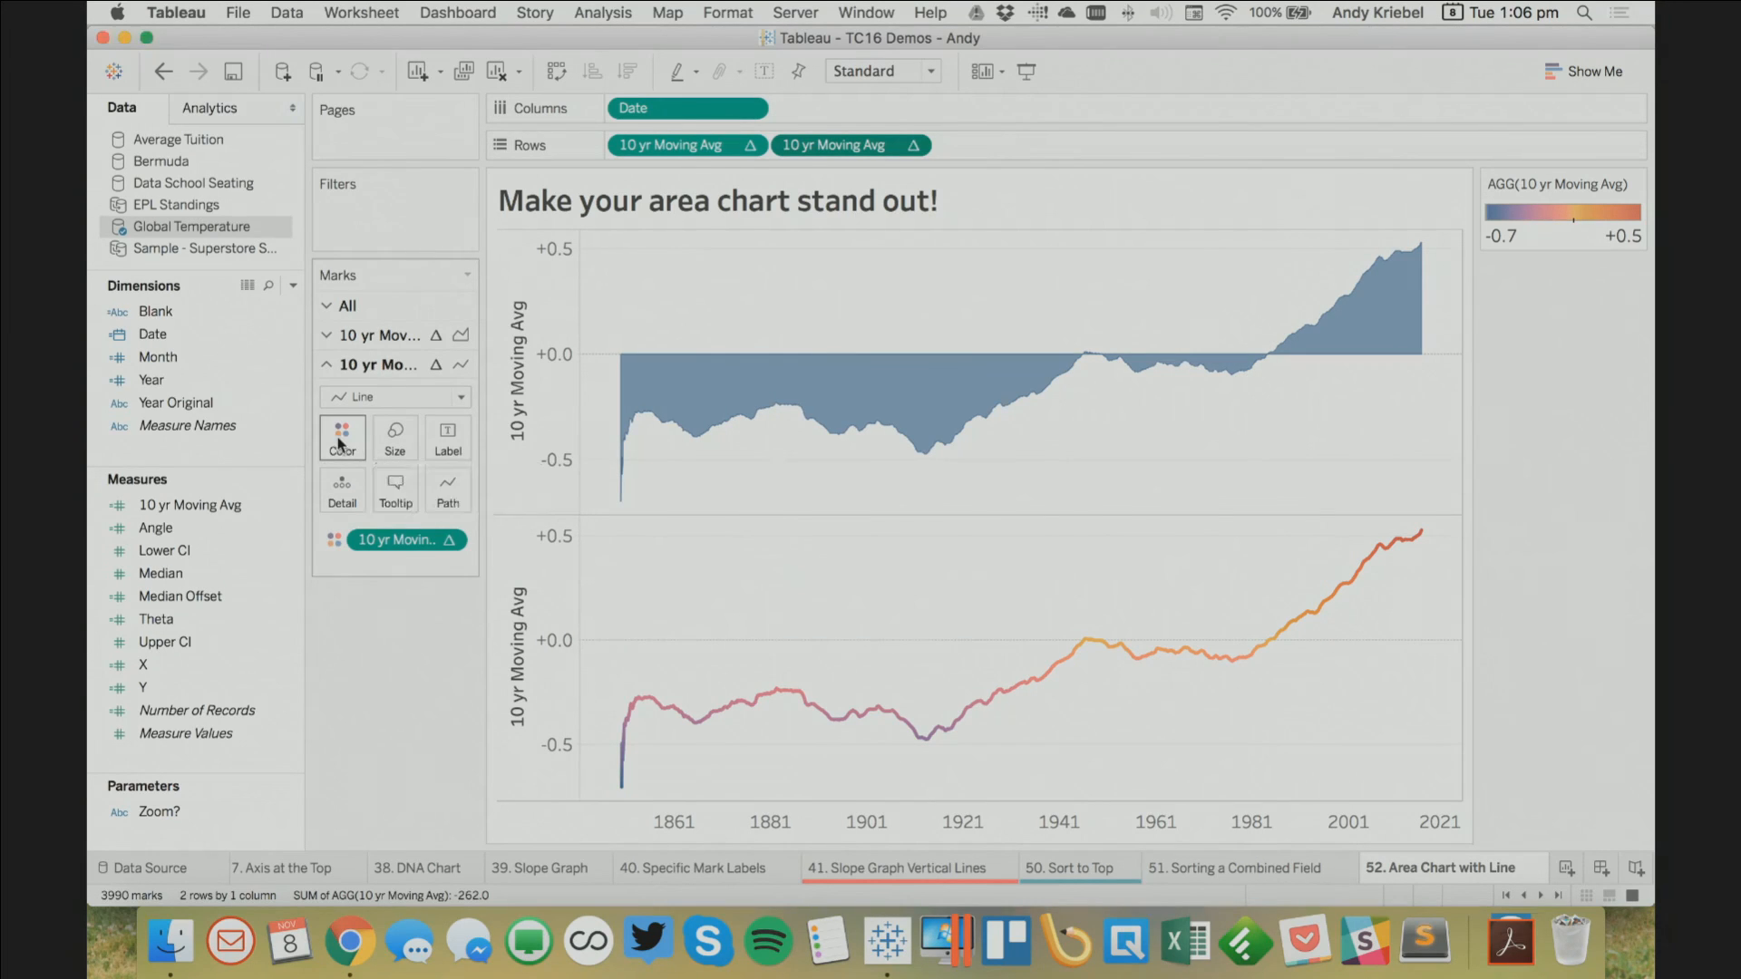
Inspect the color settings of the 10 yr Moving Avg line
click(342, 437)
click(342, 440)
click(343, 442)
click(428, 521)
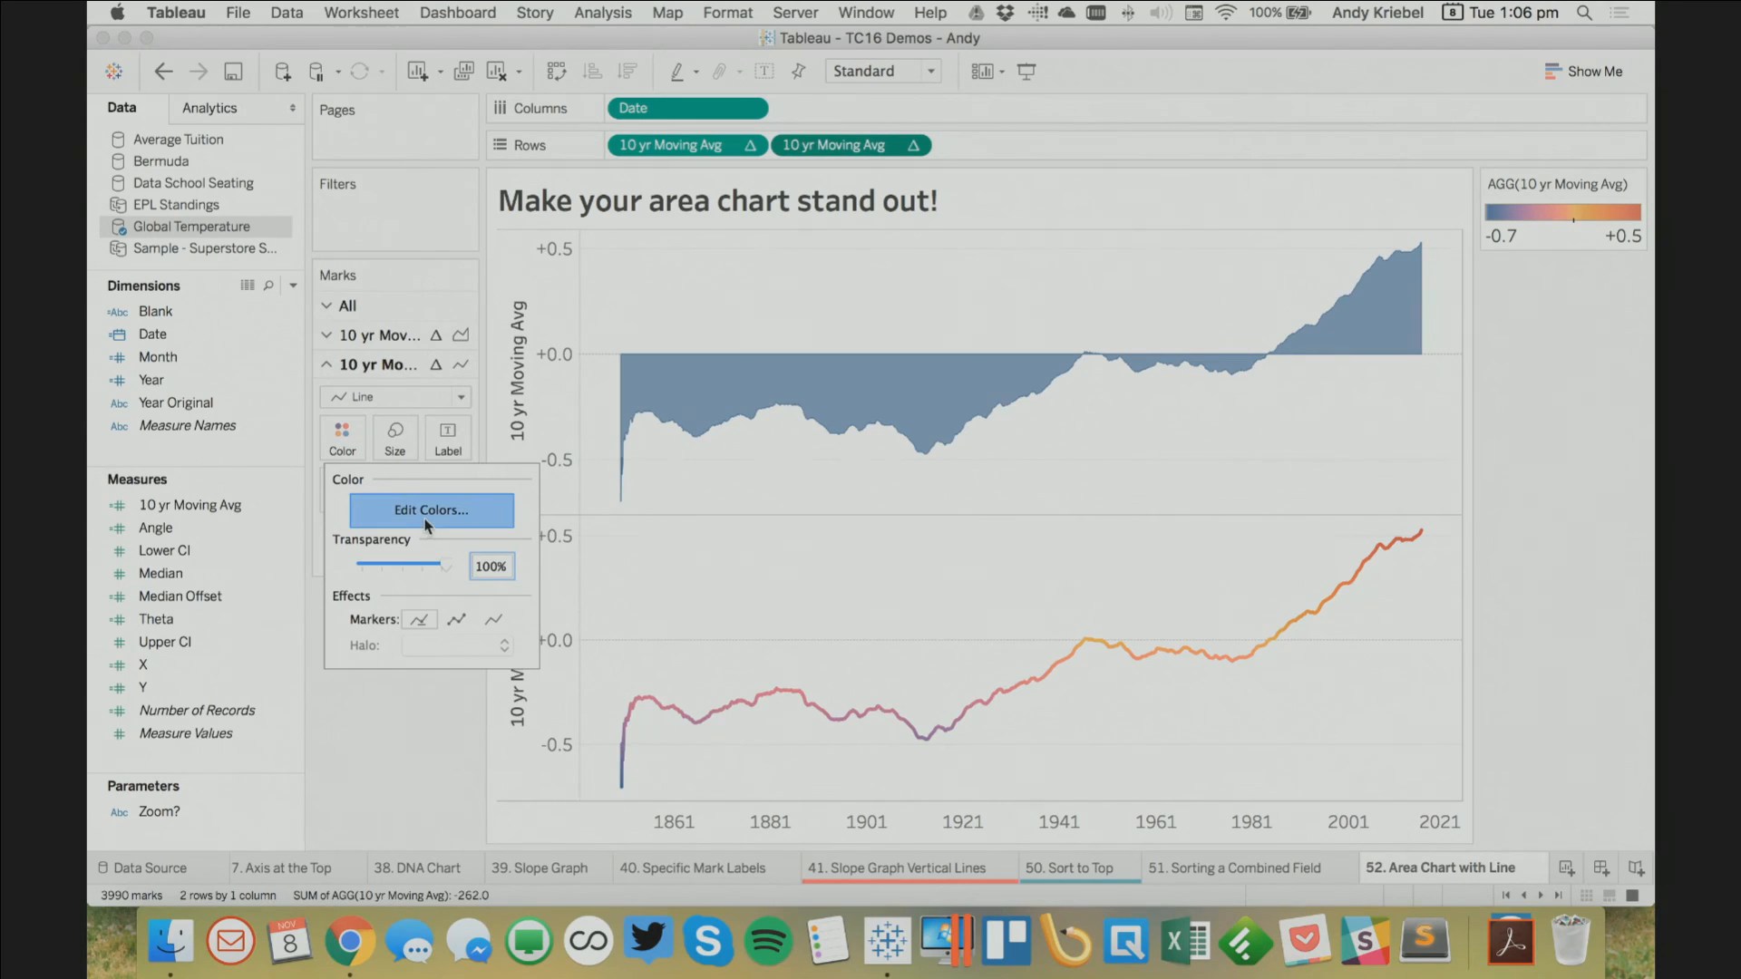
click(959, 632)
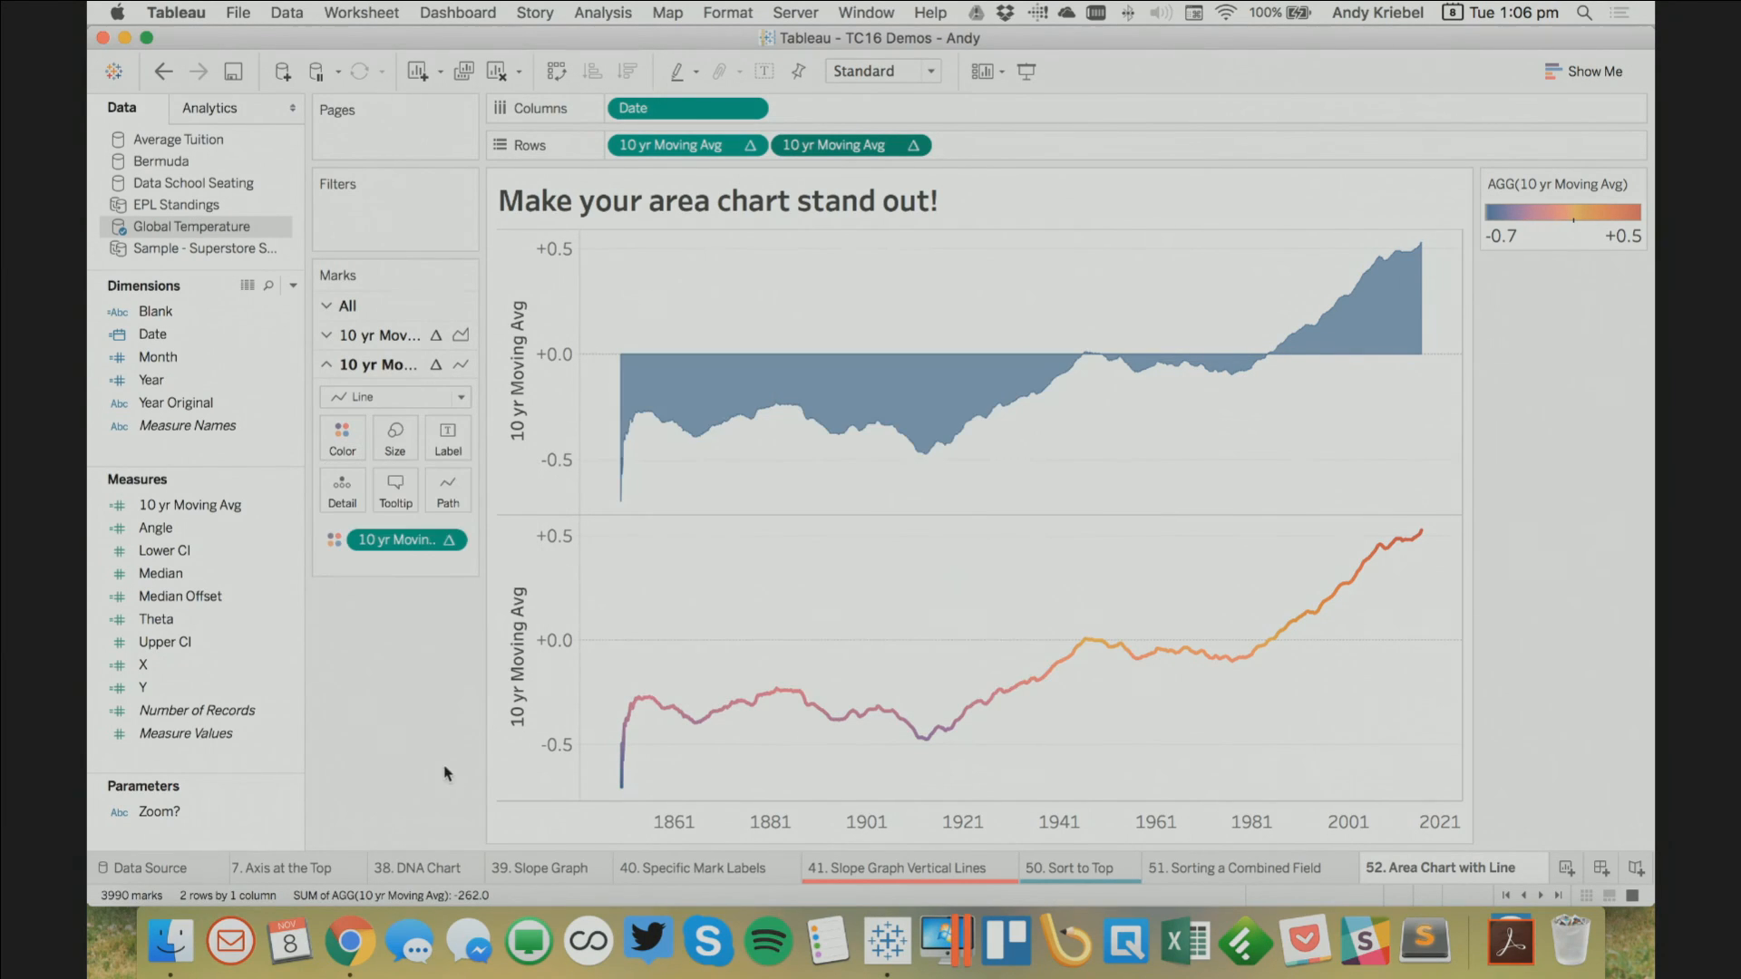
Try combining the area and line charts on a synchronized dual axis, and undo the combination
drag(853, 149, 1417, 356)
right_click(1419, 343)
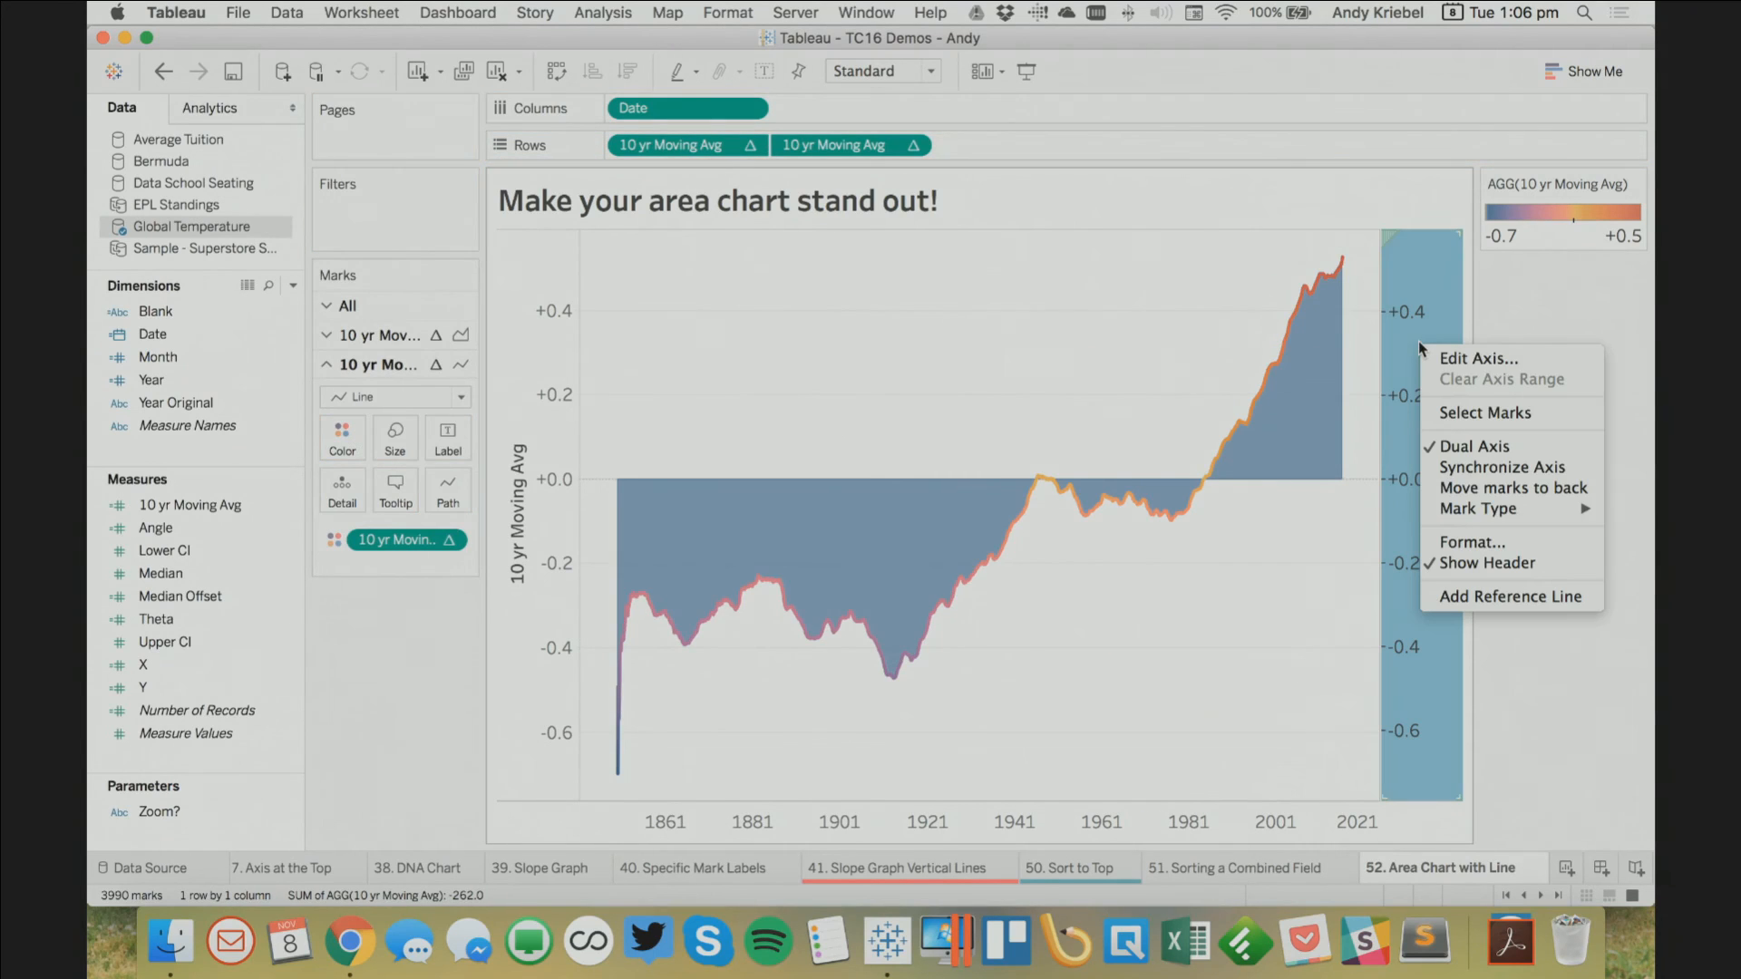
click(1478, 469)
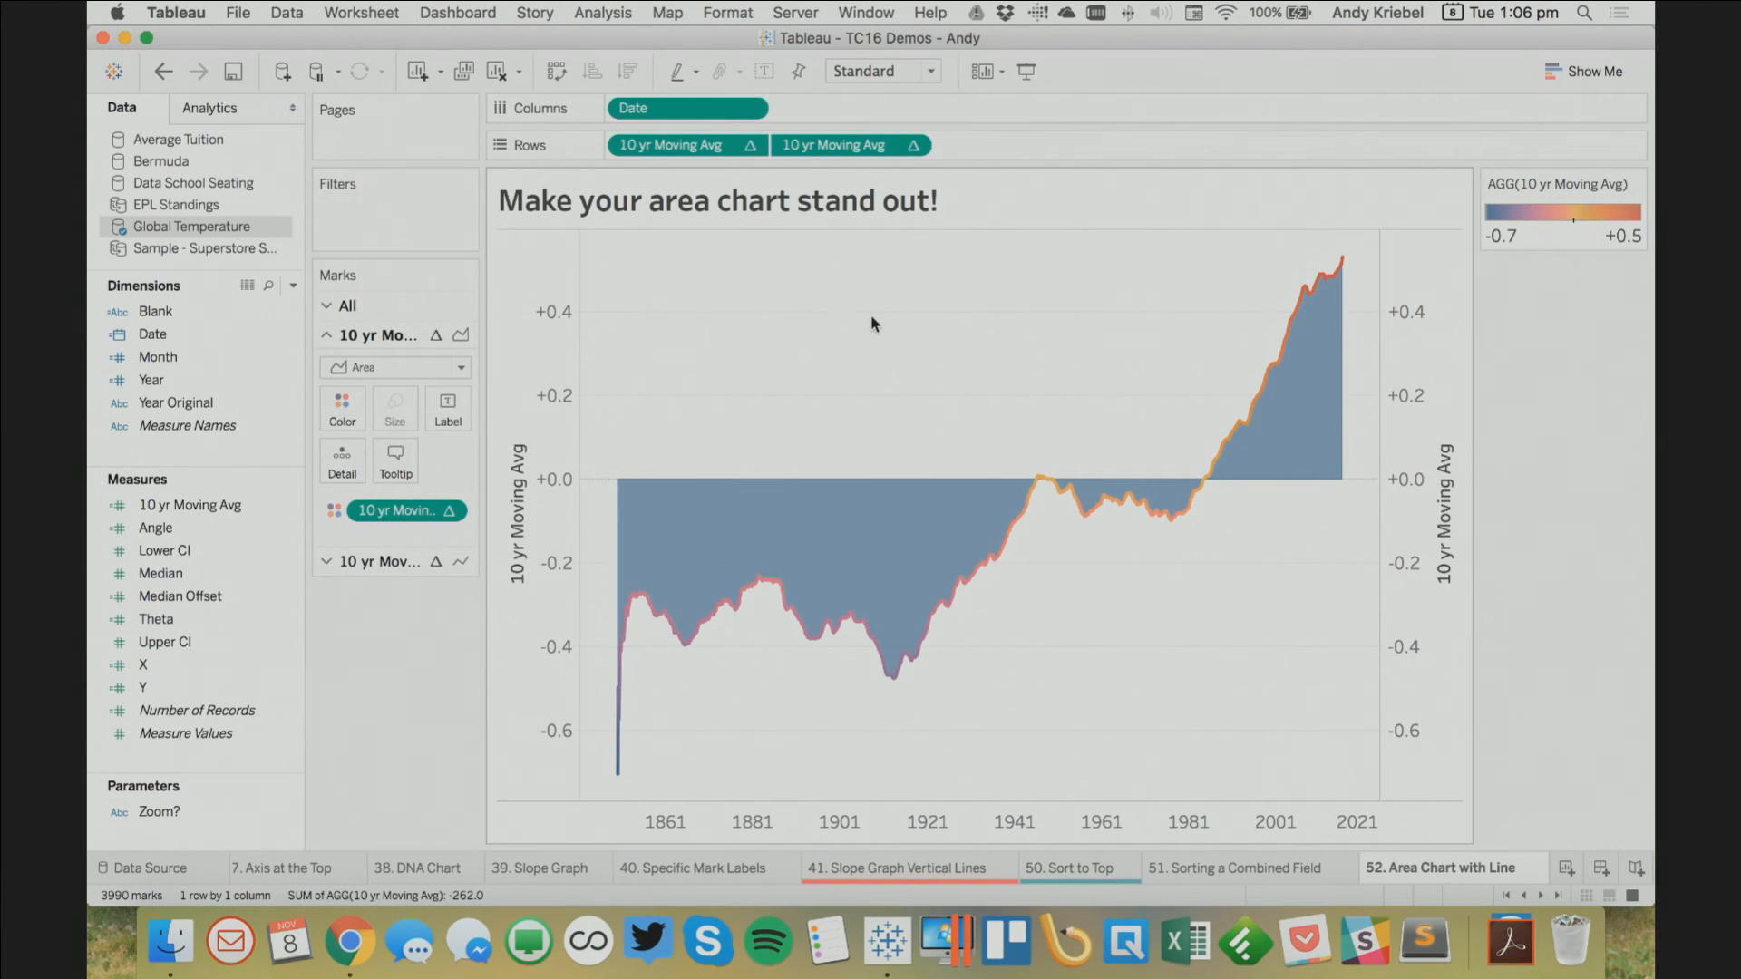
click(165, 73)
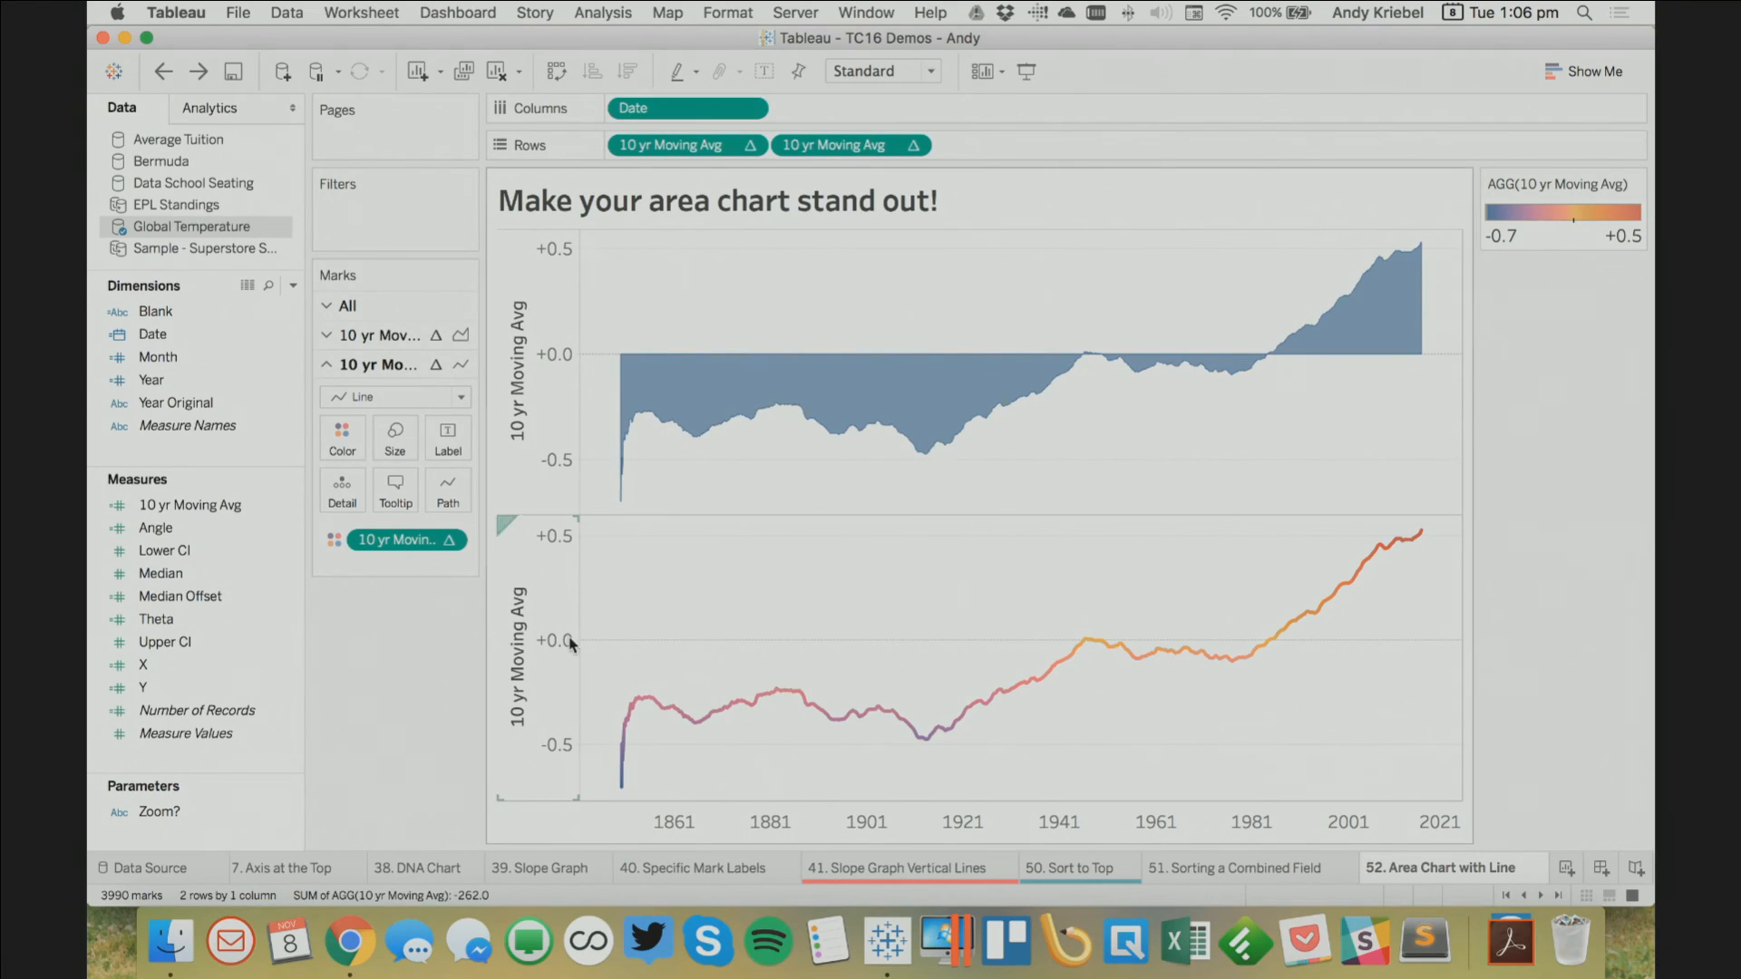
Overlay the 10 yr Moving Avg line on the area chart as a dual axis and synchronize the axes
drag(844, 142, 1443, 328)
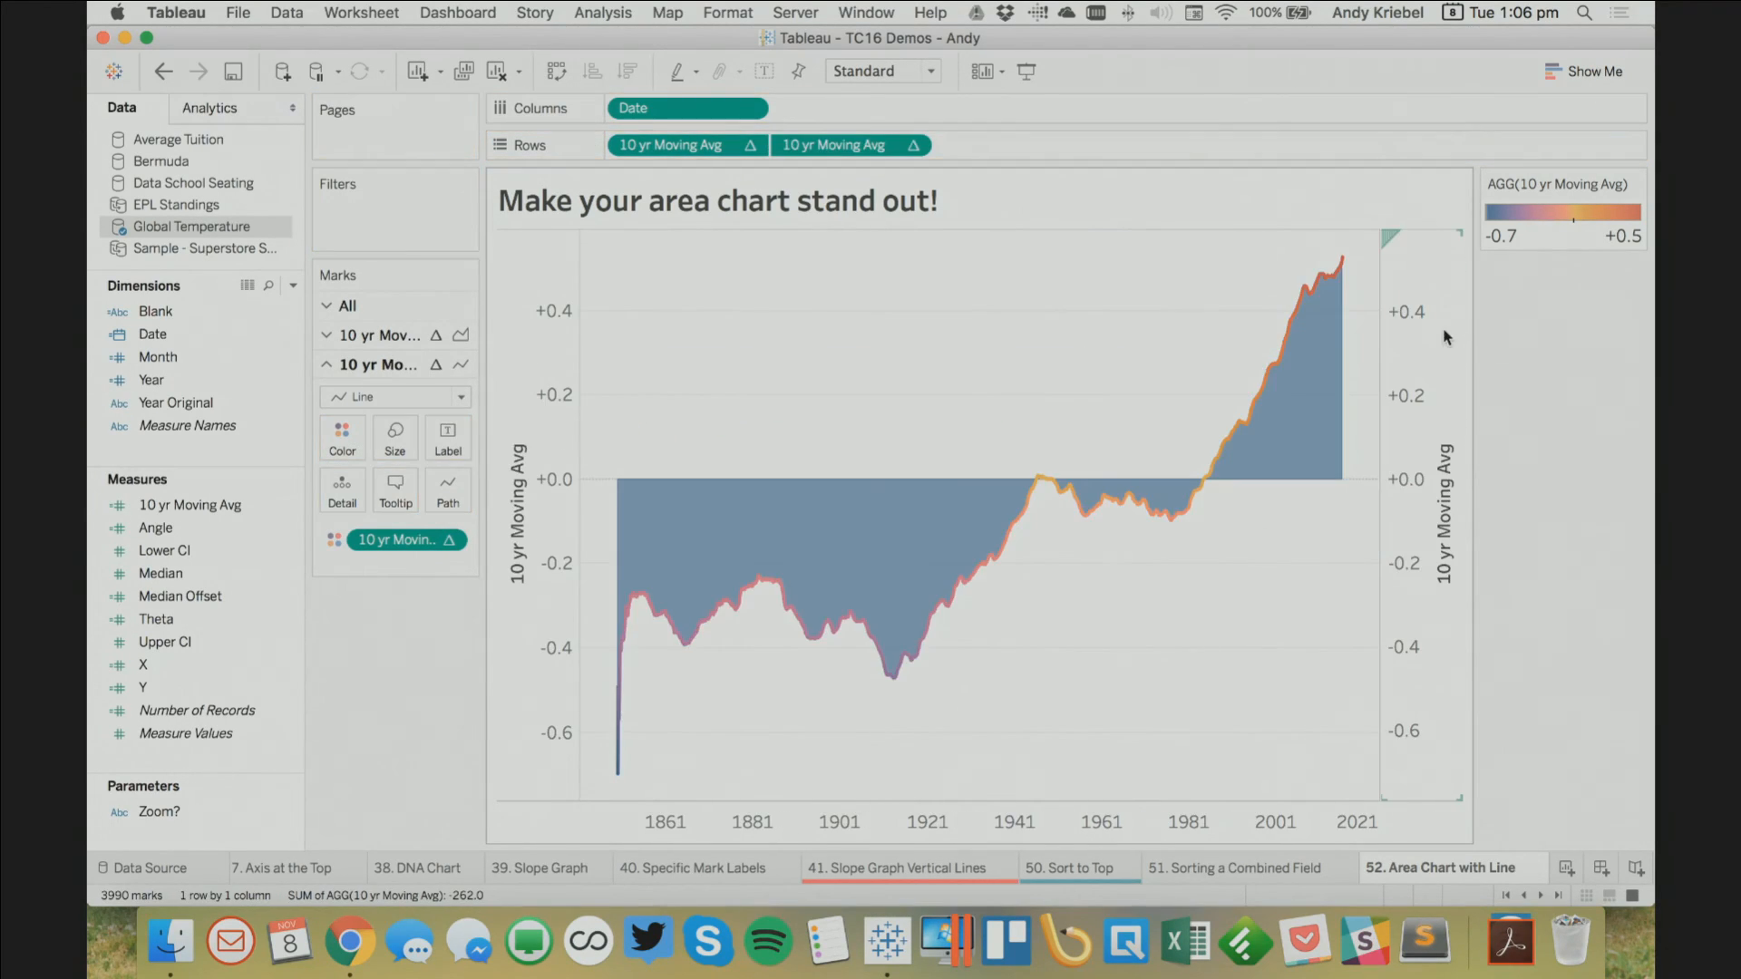
right_click(1444, 330)
click(1523, 452)
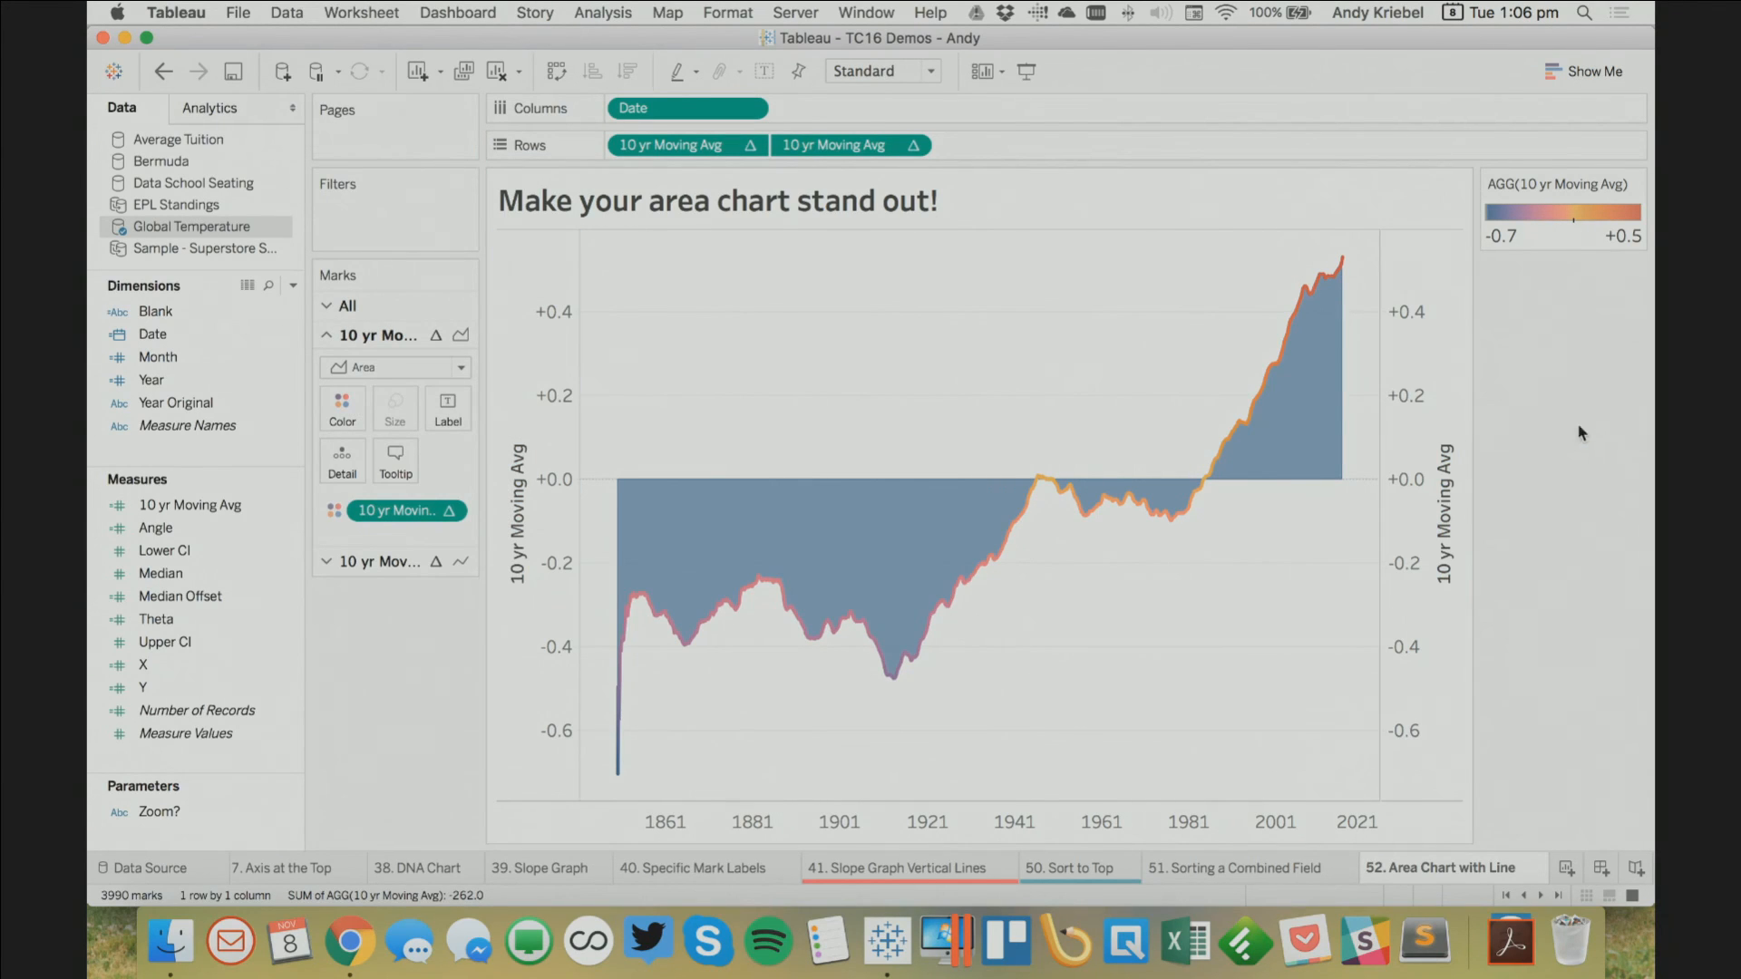
On 53. Dashboard Dividers, insert Horizontal Line Grey Thin Dashed.png from My Tableau Repository as an image divider above and below the region bar chart
click(1539, 895)
click(1539, 896)
click(1539, 895)
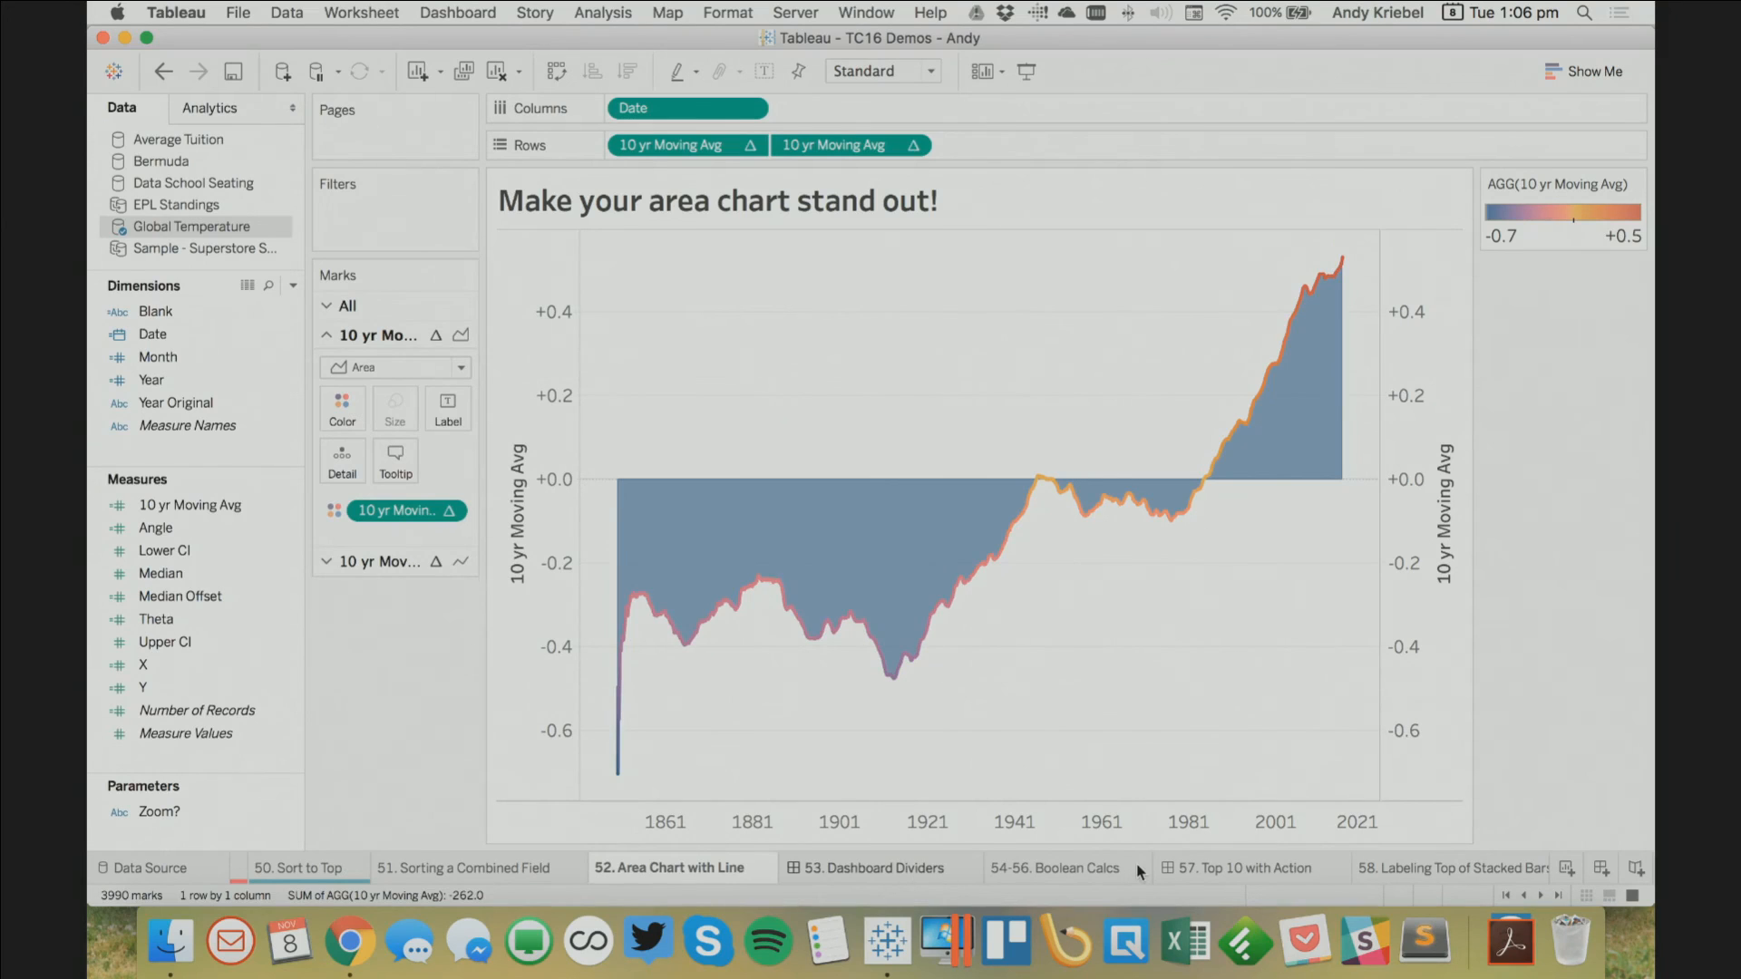
click(808, 866)
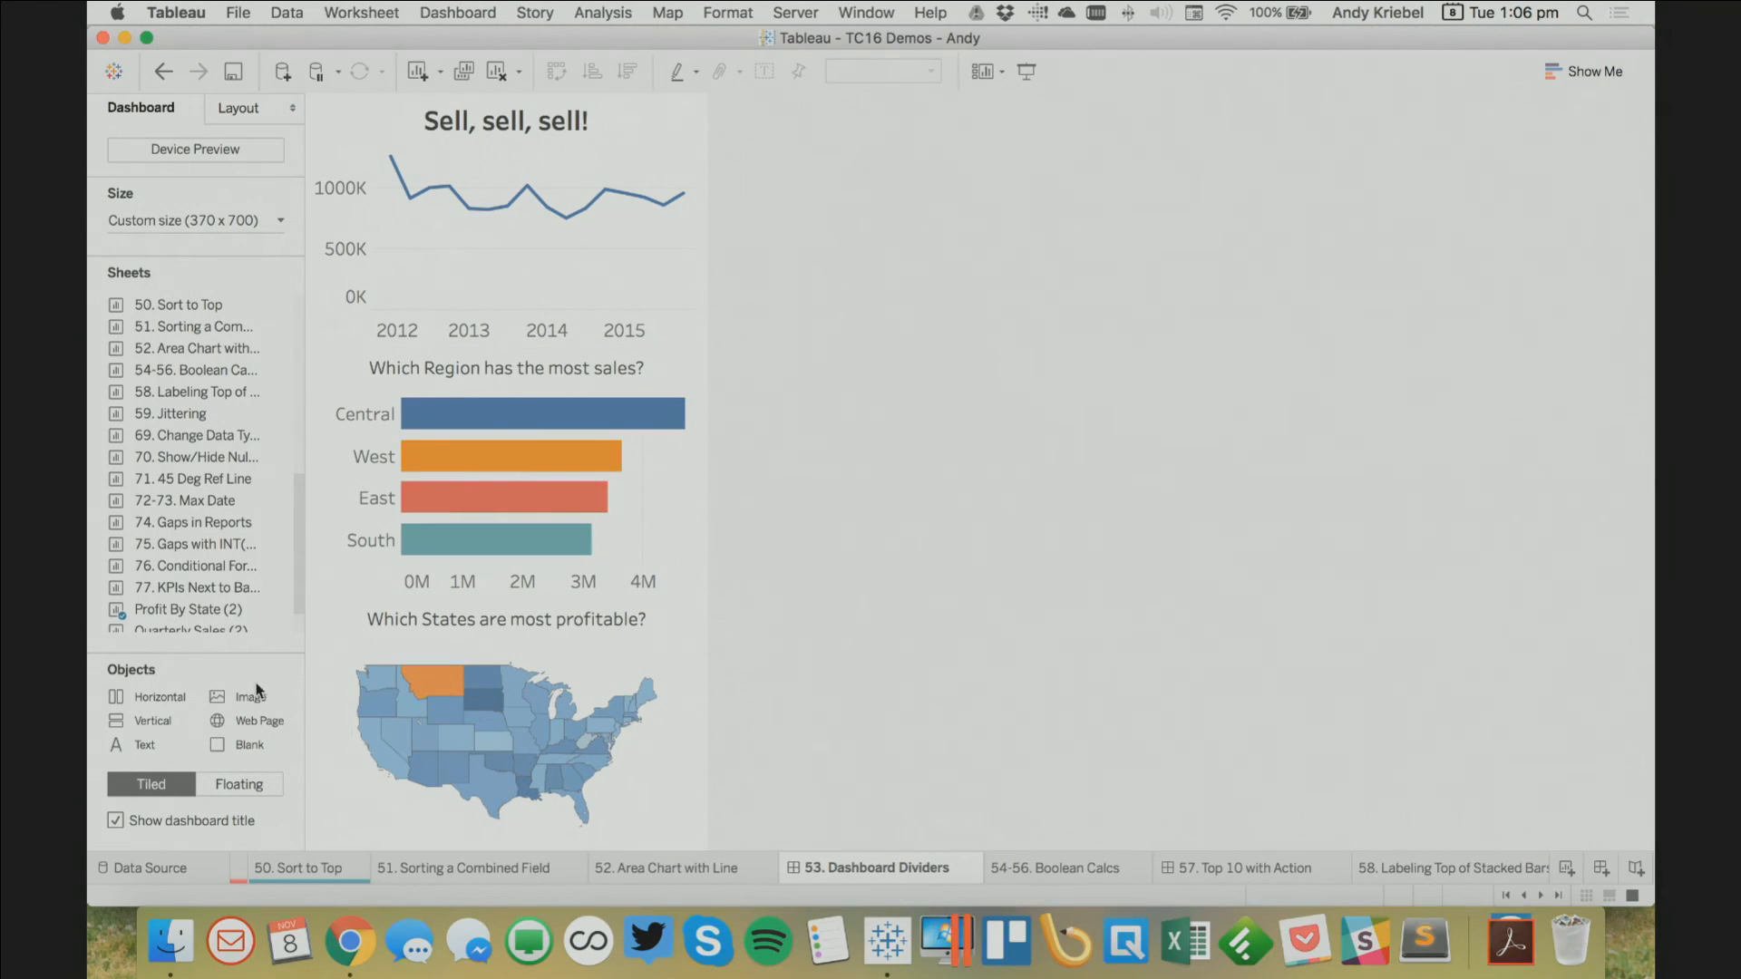
drag(245, 697, 649, 427)
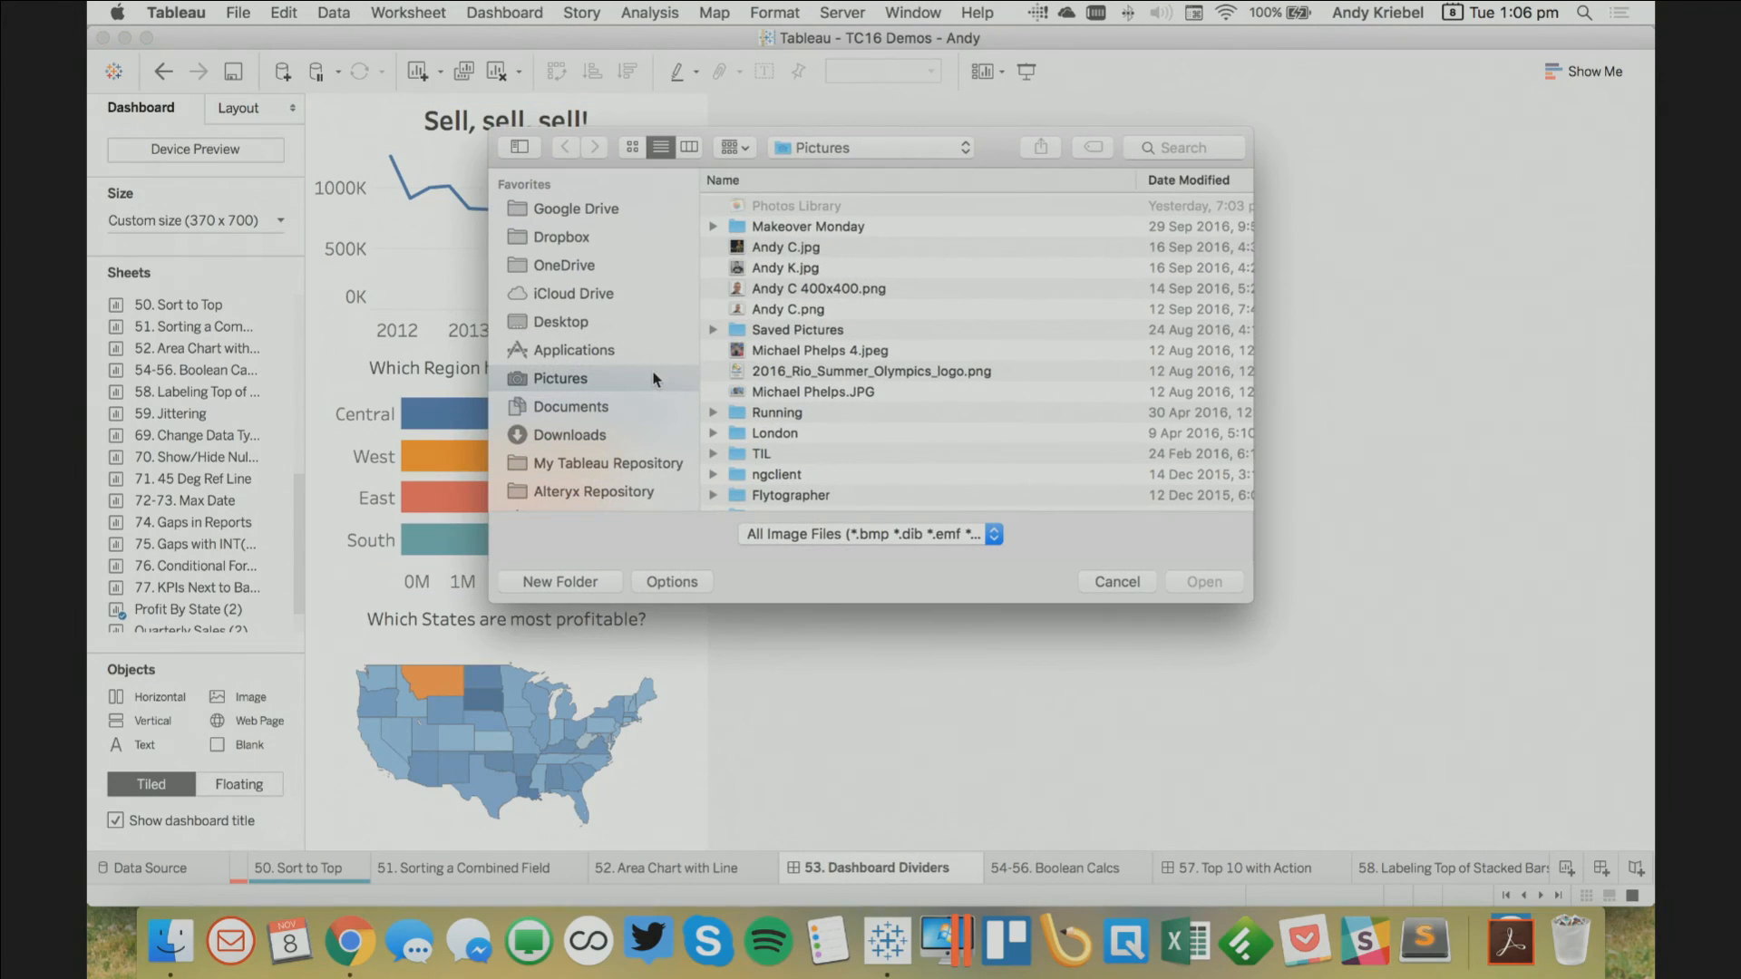
click(590, 465)
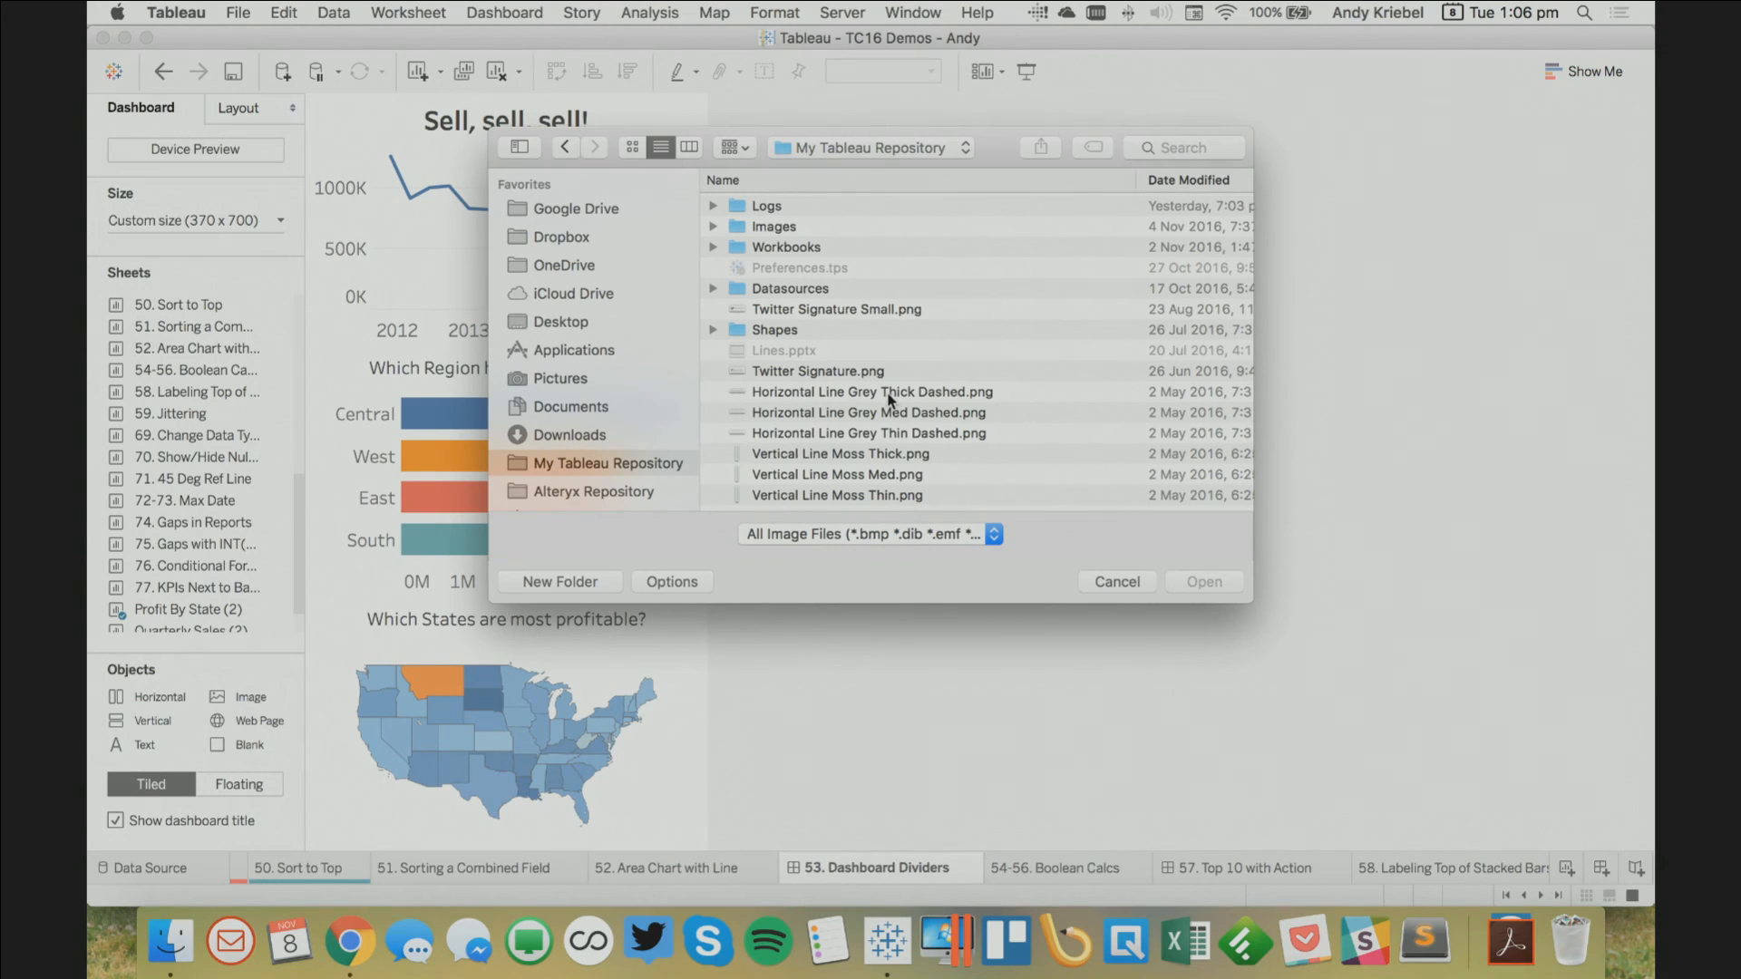
double_click(887, 435)
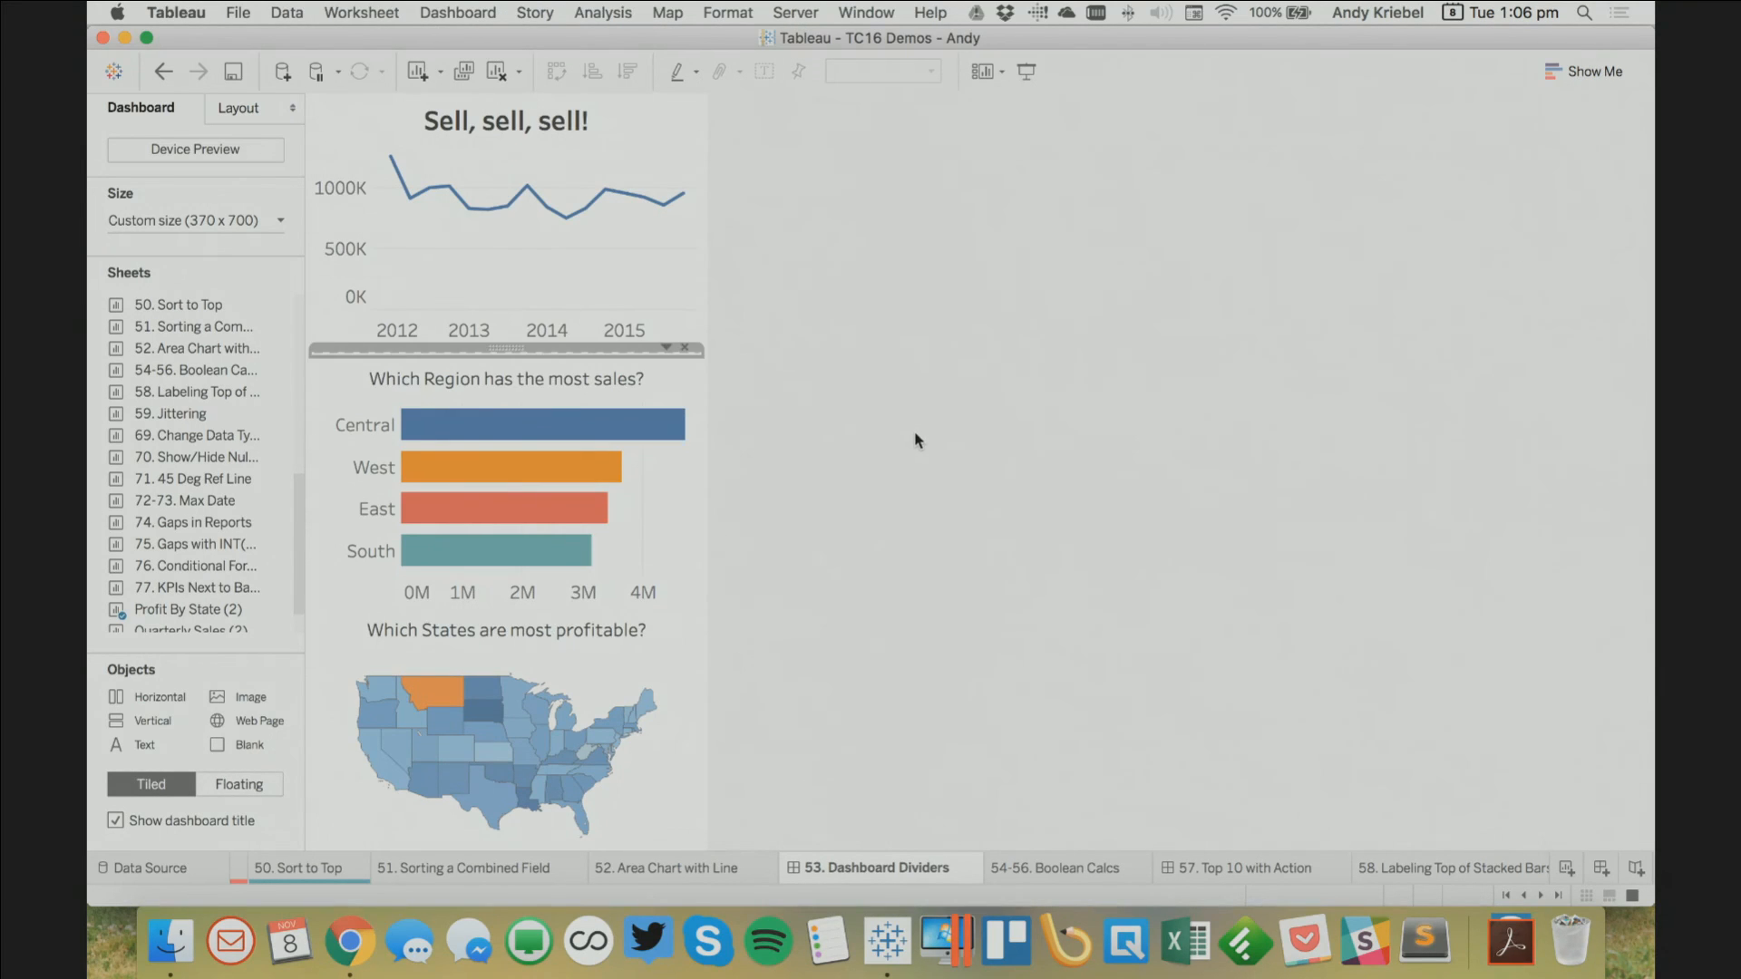
drag(223, 695, 430, 620)
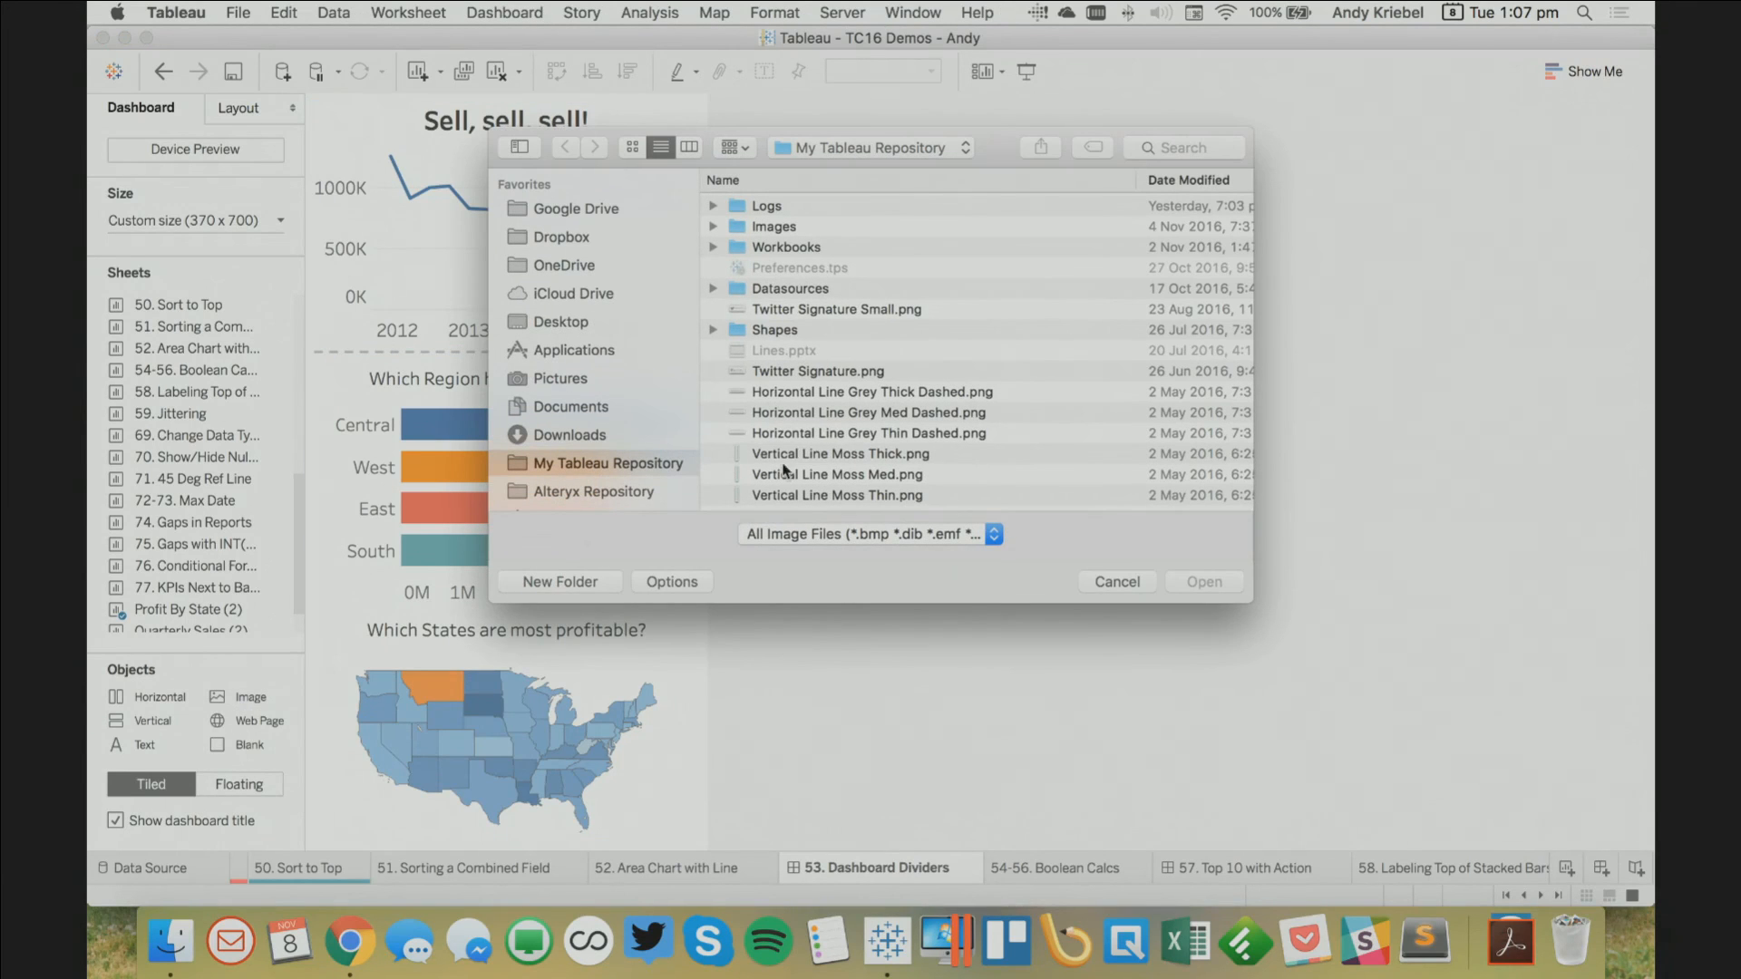
double_click(840, 441)
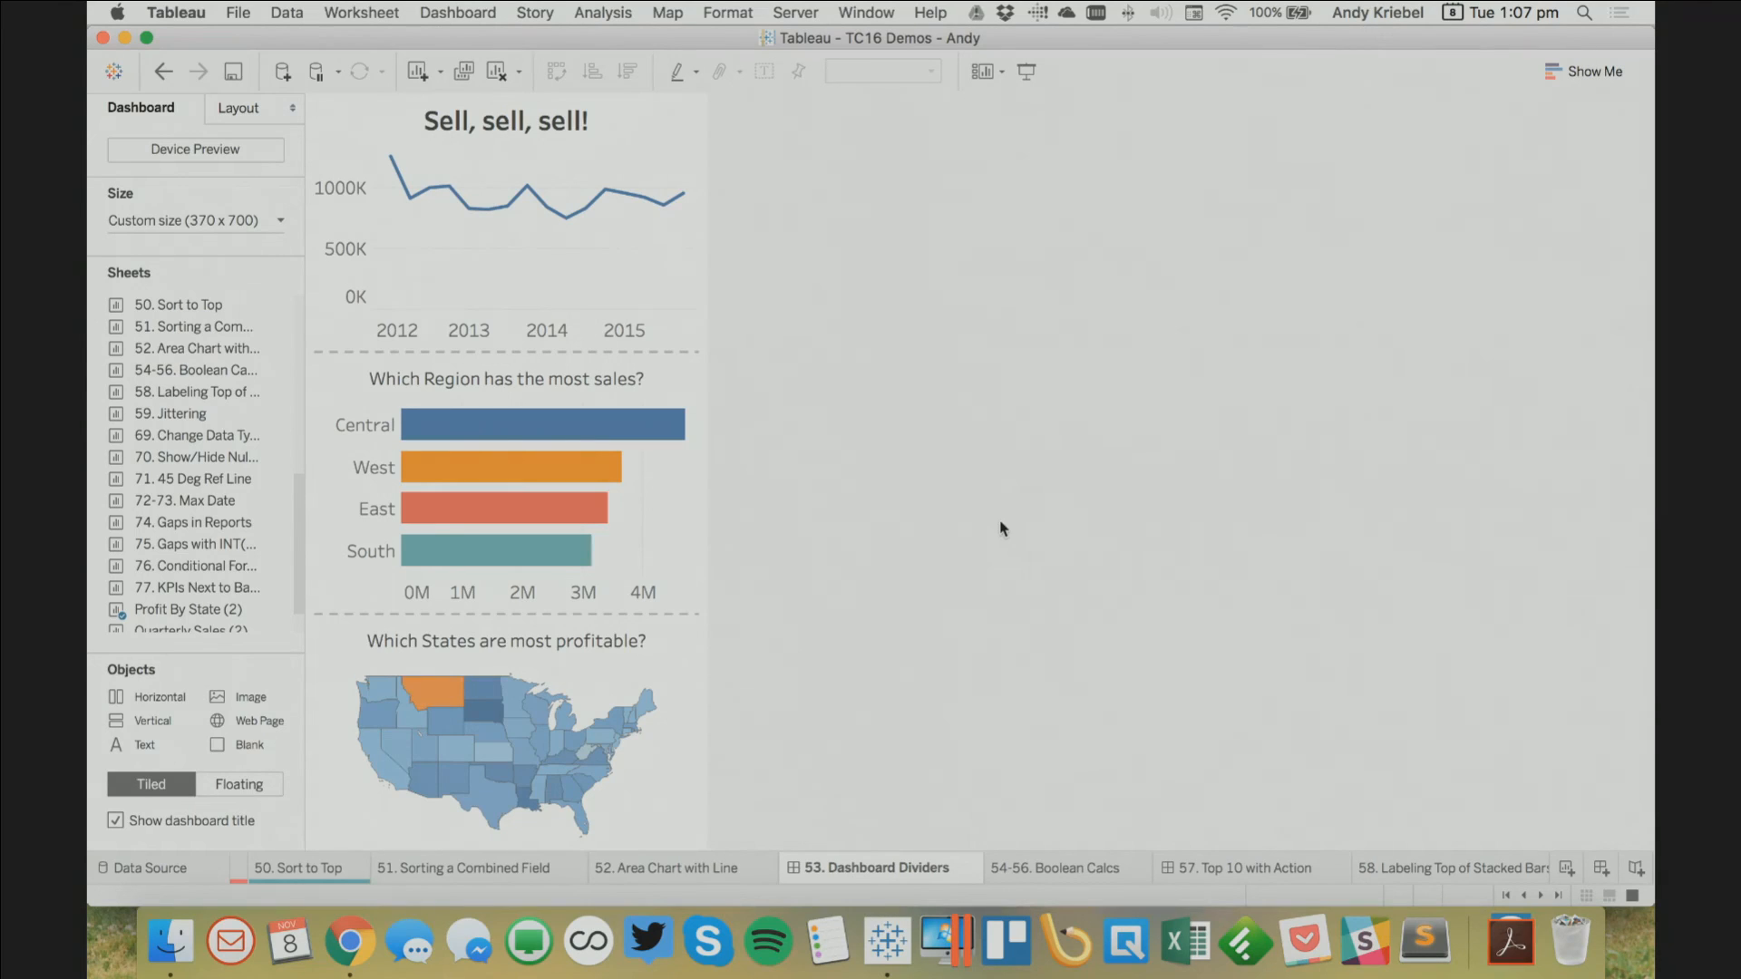
On 54-56. Boolean Calcs, show the State highlighter and highlight Alabama, and clear and remove the highlighter
click(1070, 870)
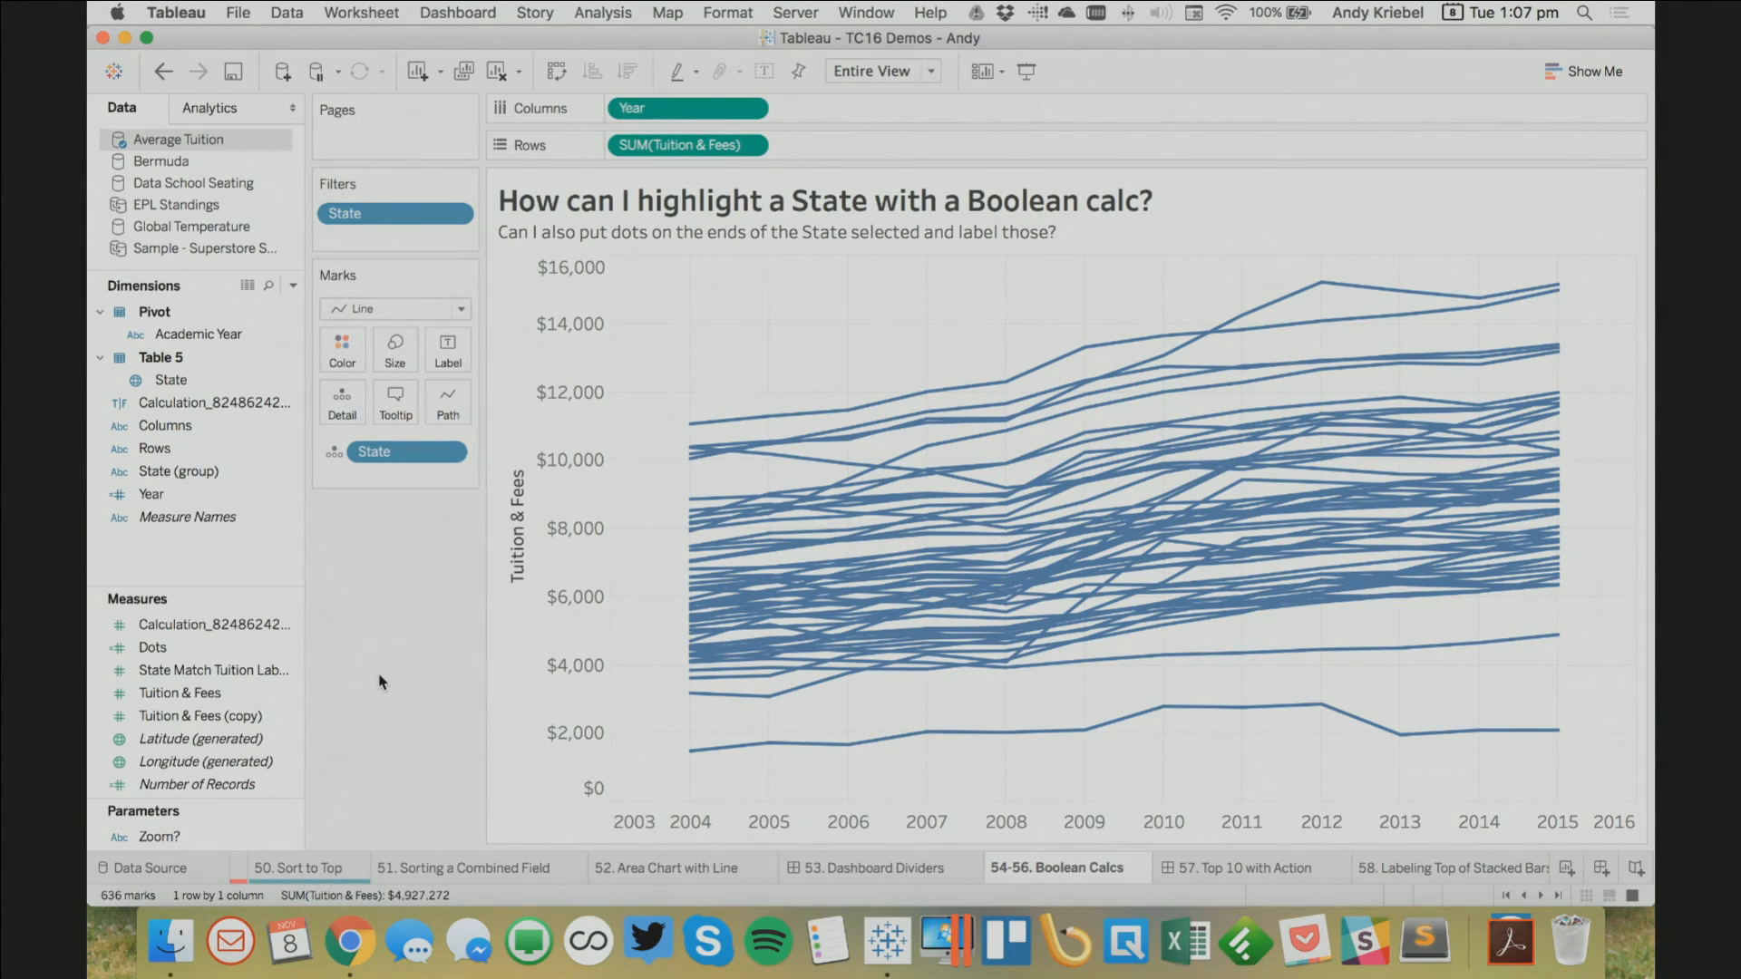
click(448, 452)
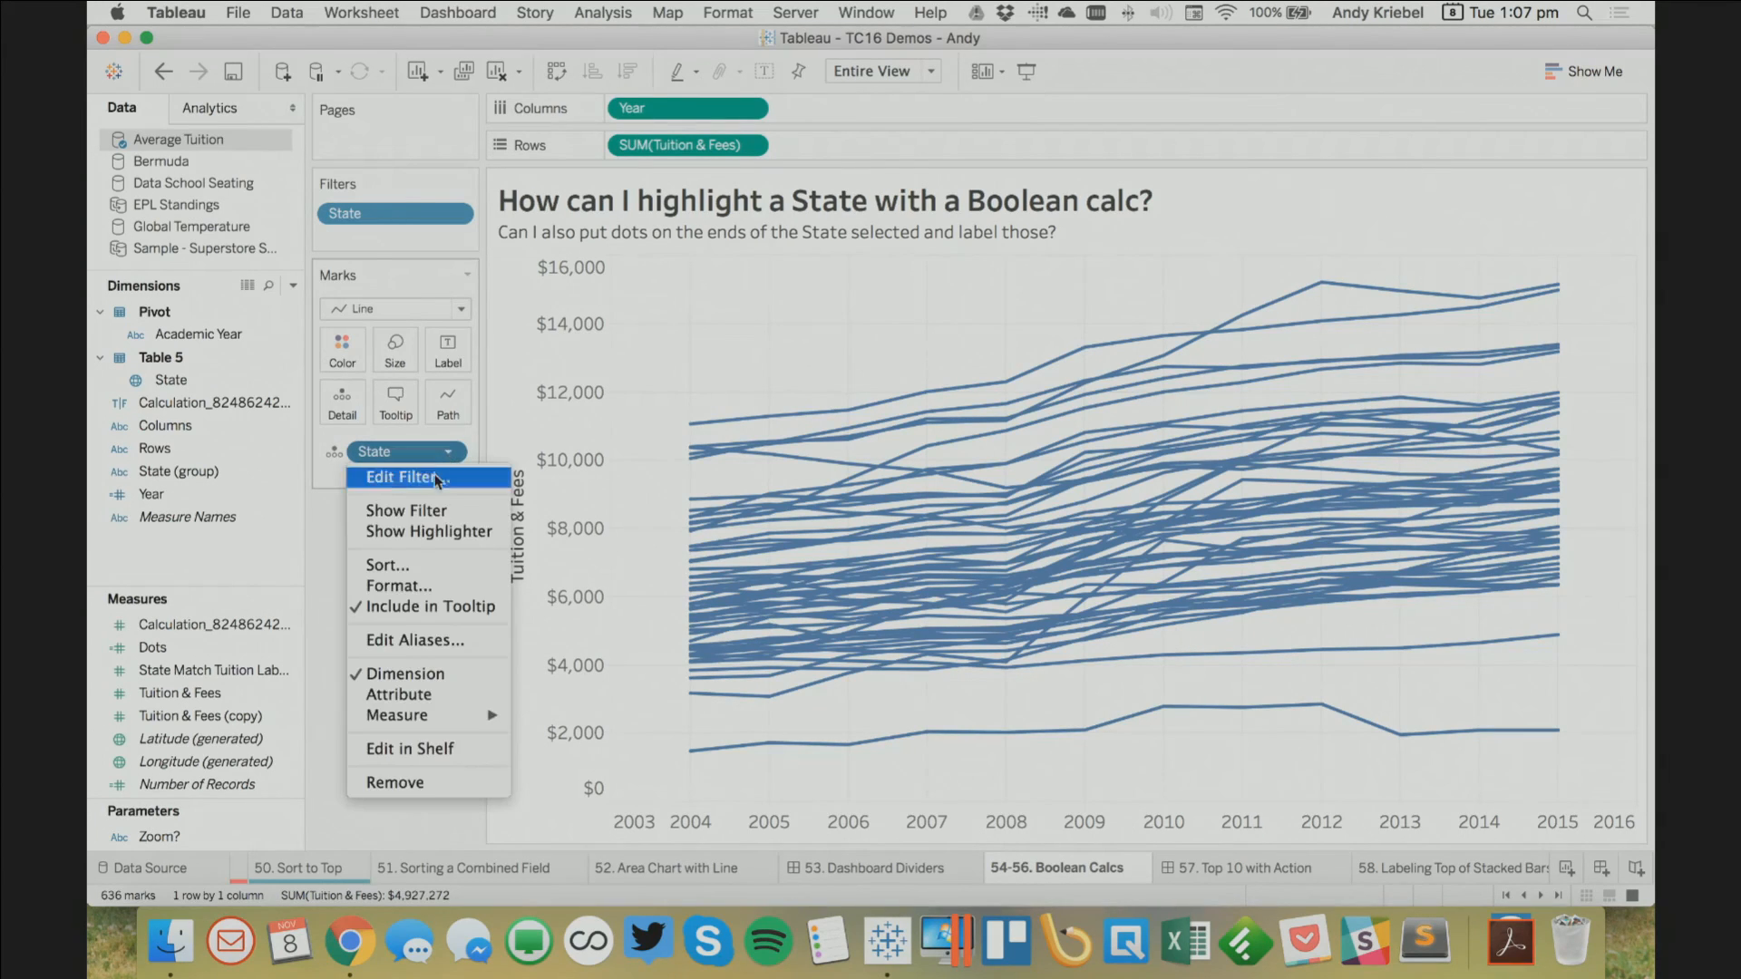
click(436, 532)
click(1516, 213)
text(Ala)
click(1531, 236)
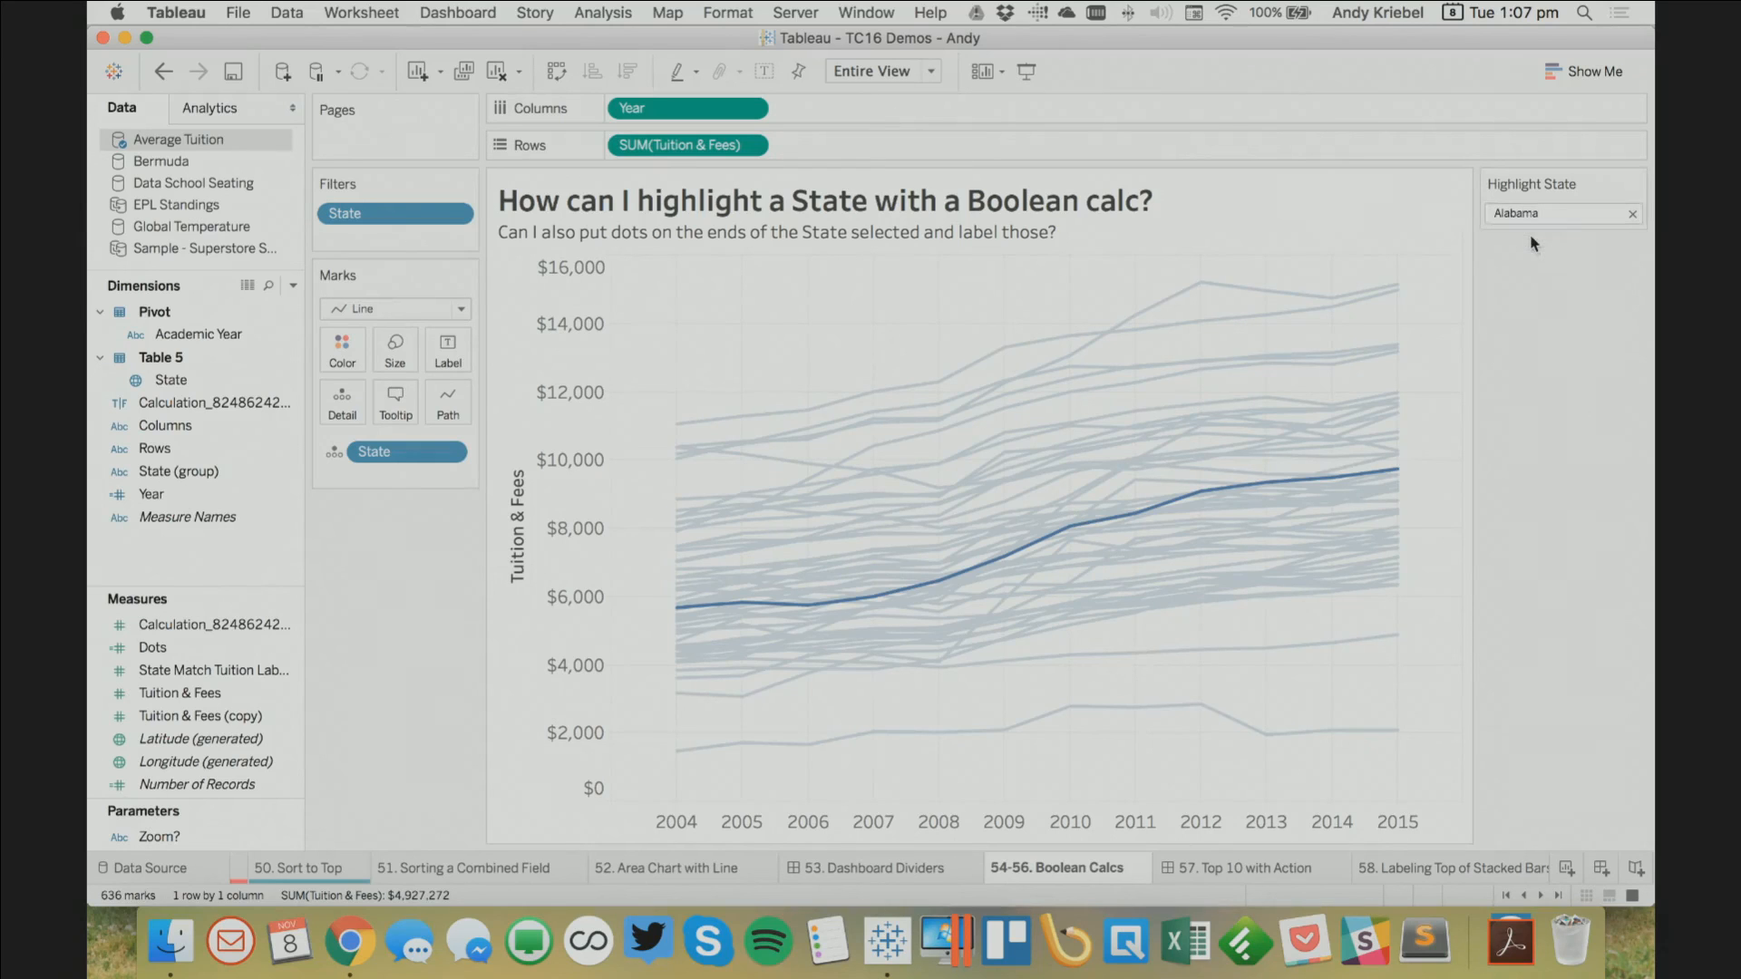
click(1632, 217)
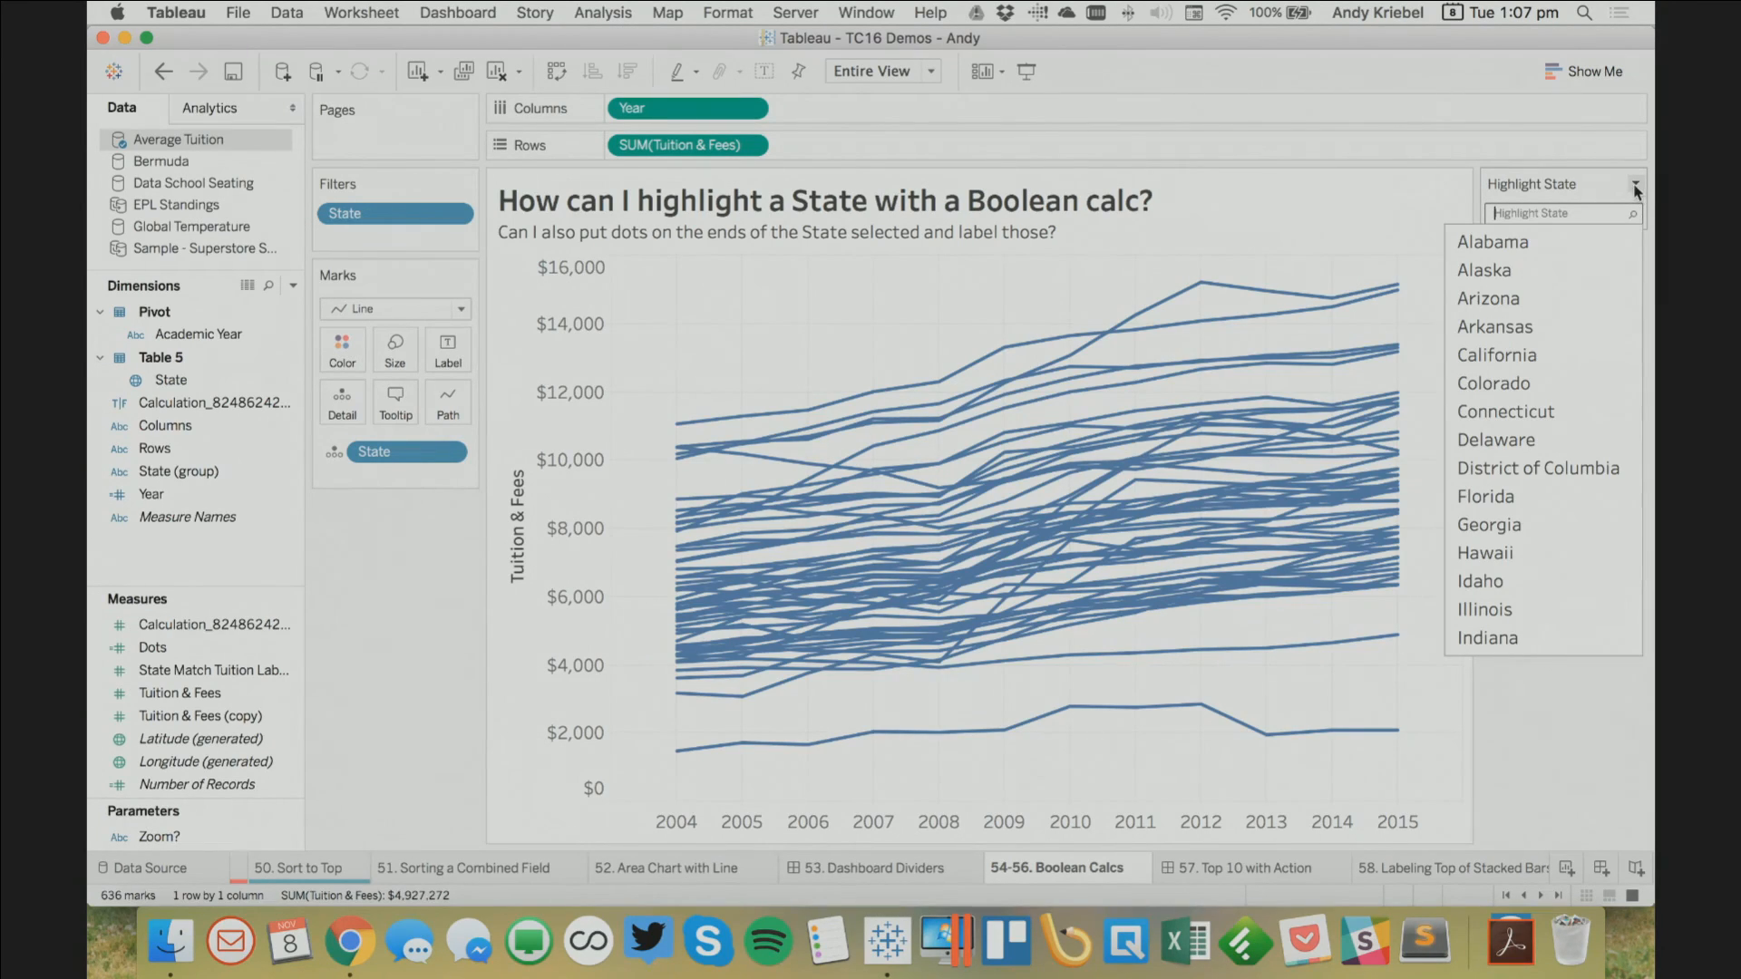
click(1637, 188)
click(1506, 278)
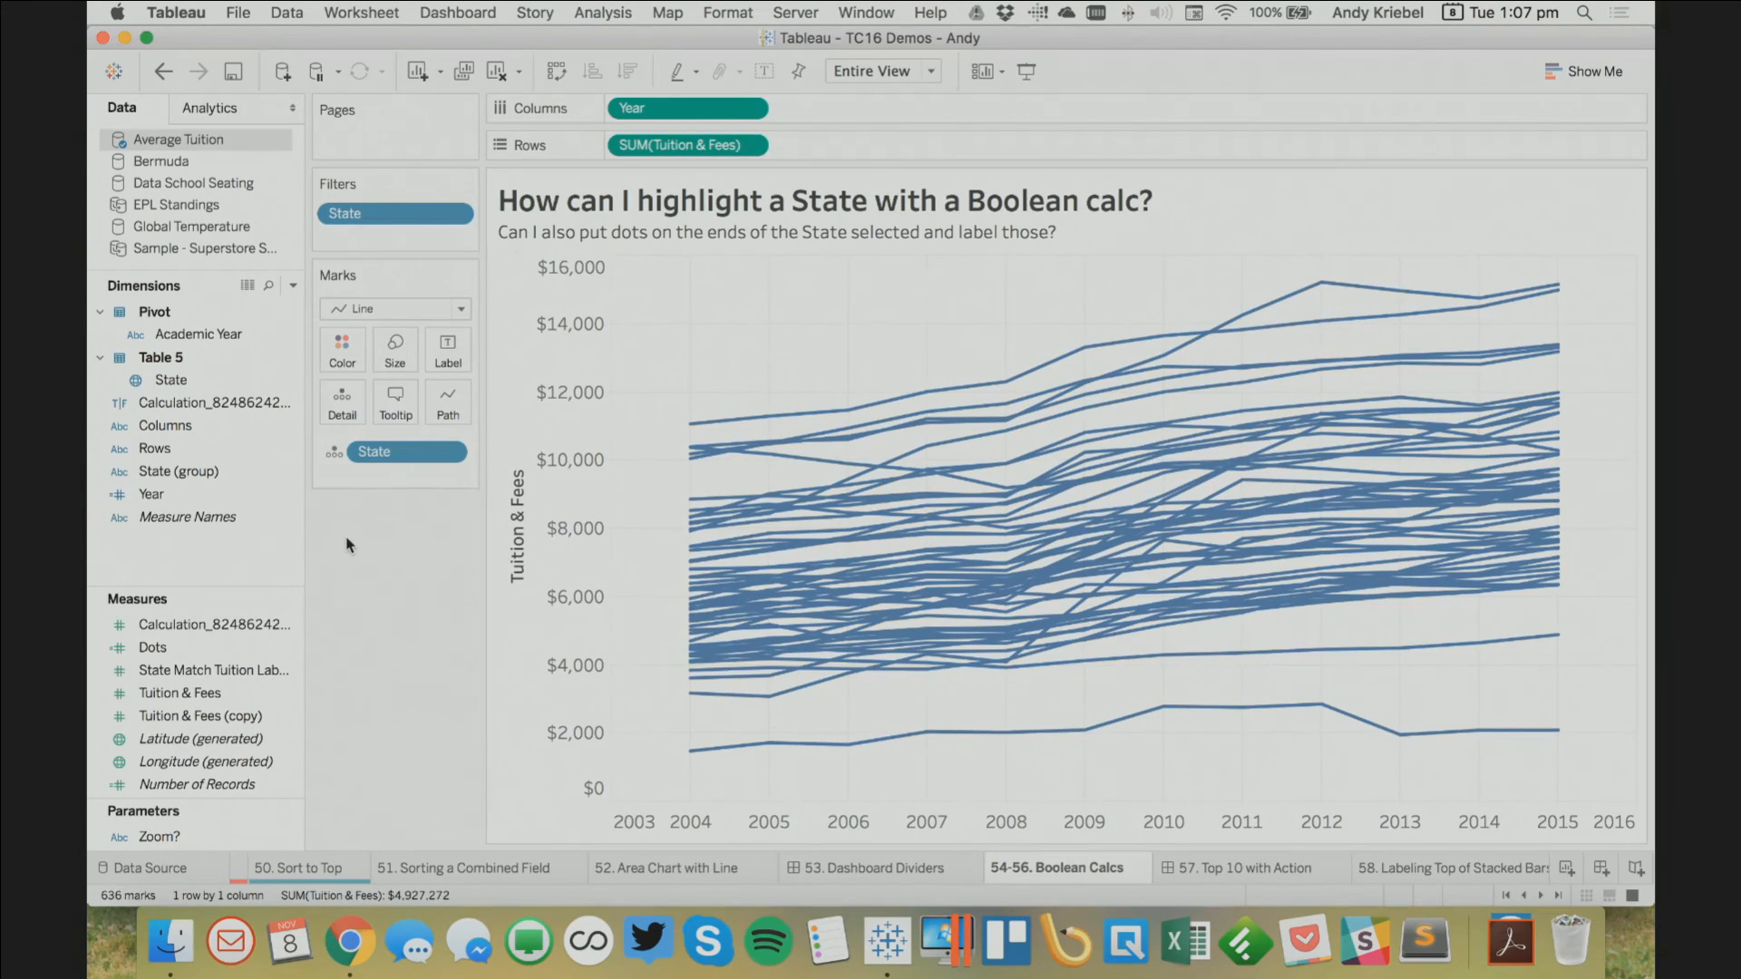
Start a new parameter from the State field and replace its list of values with the single entry (None)
right_click(142, 564)
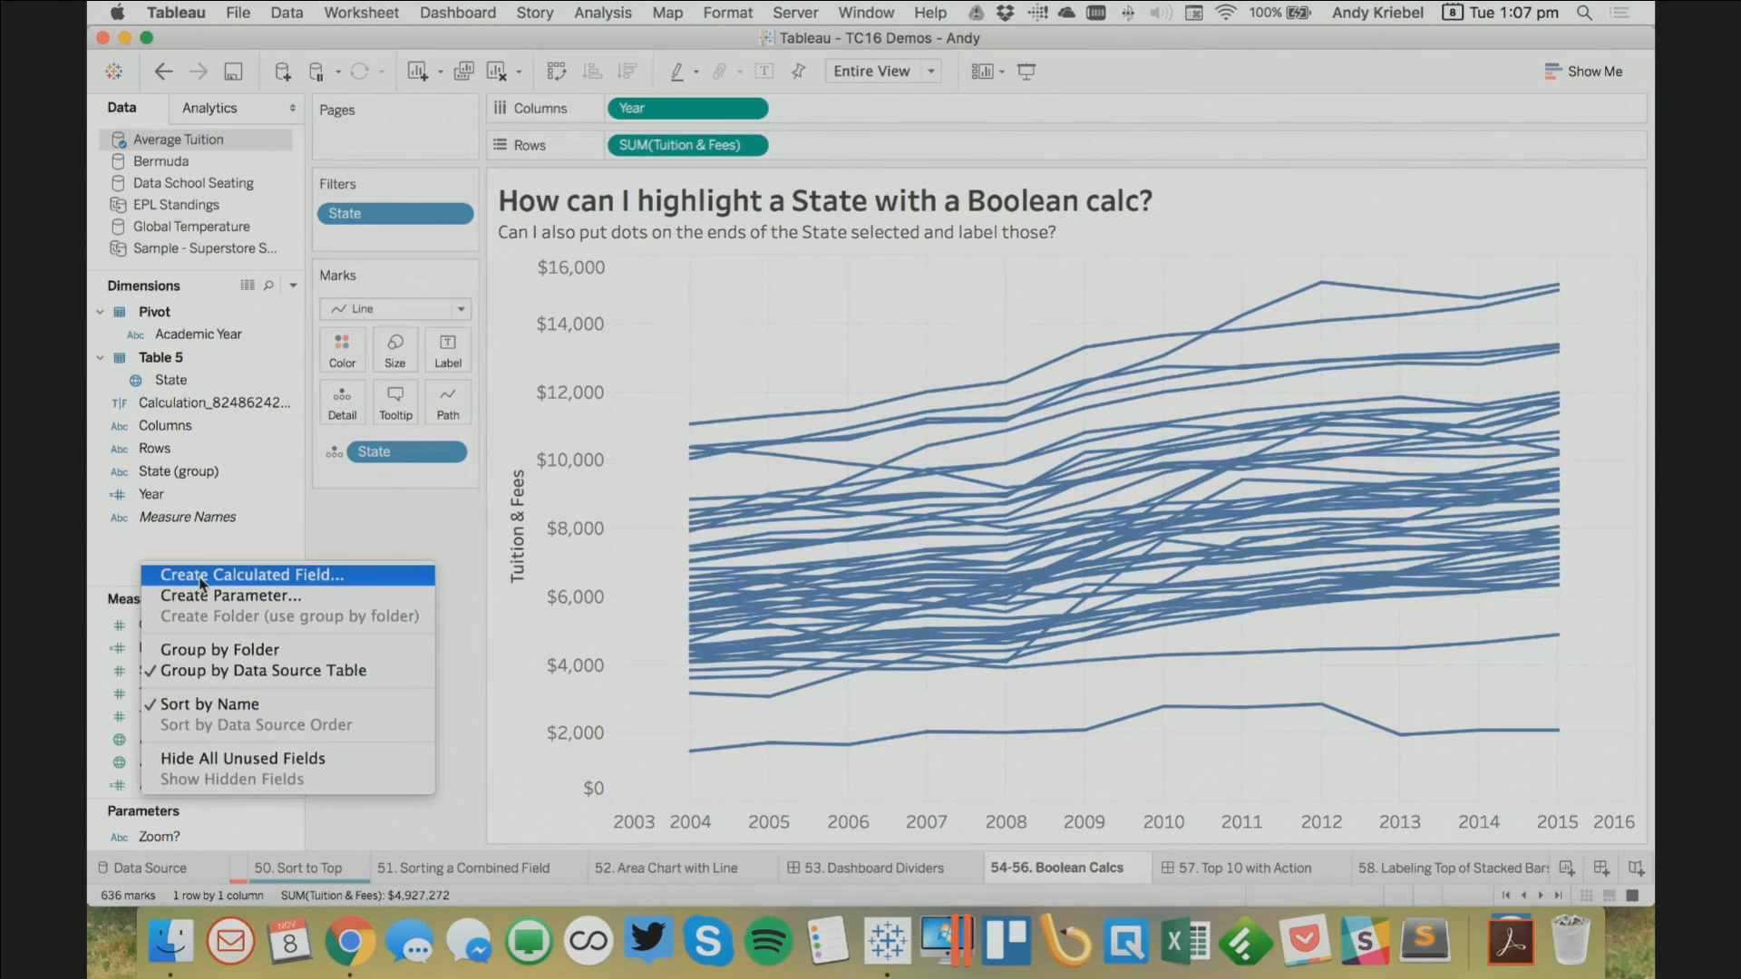
right_click(164, 472)
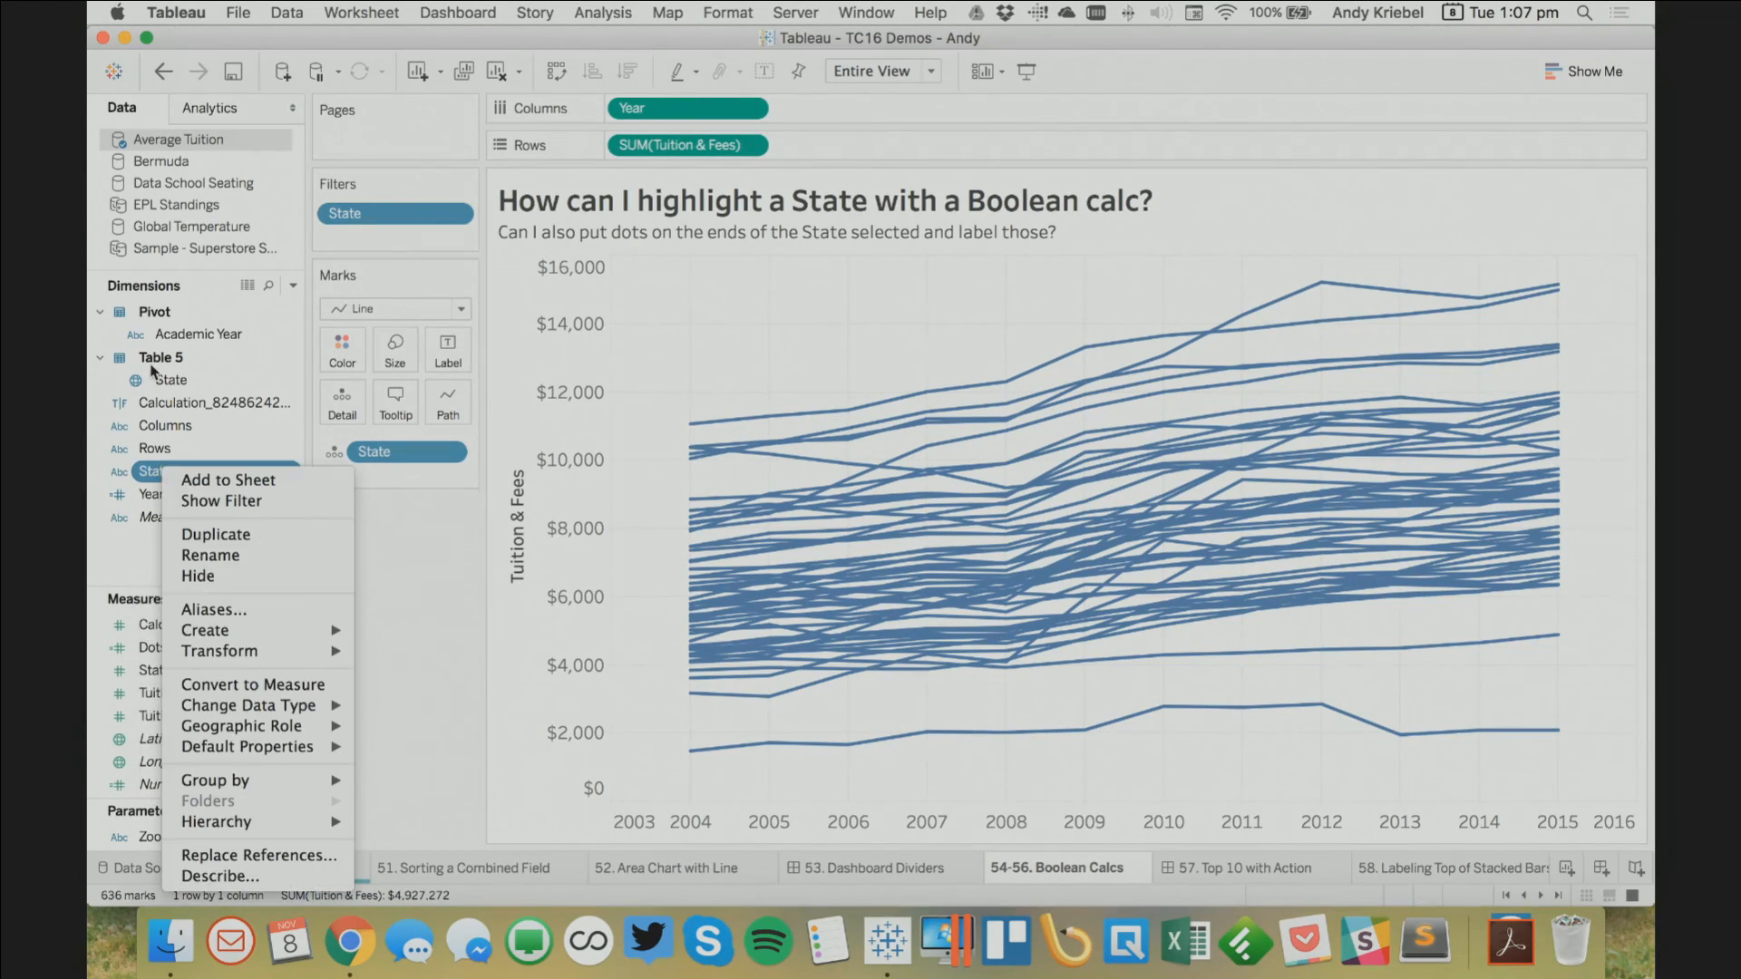
right_click(176, 381)
mouse_move(304, 548)
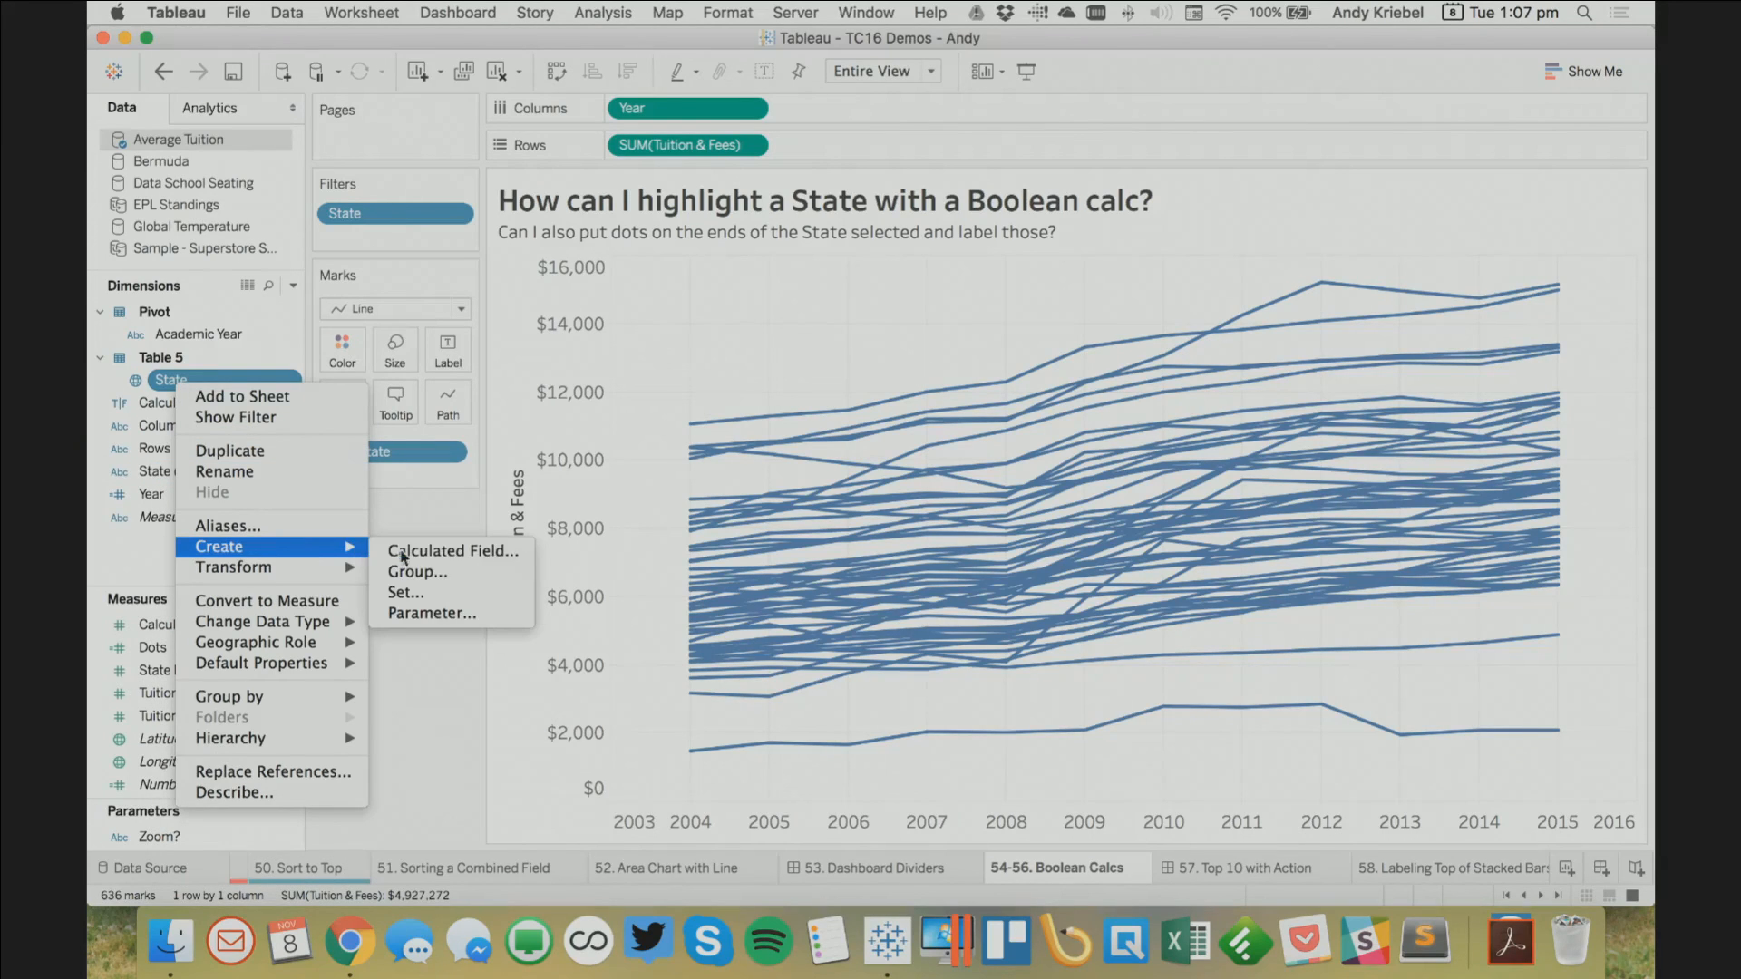
click(458, 613)
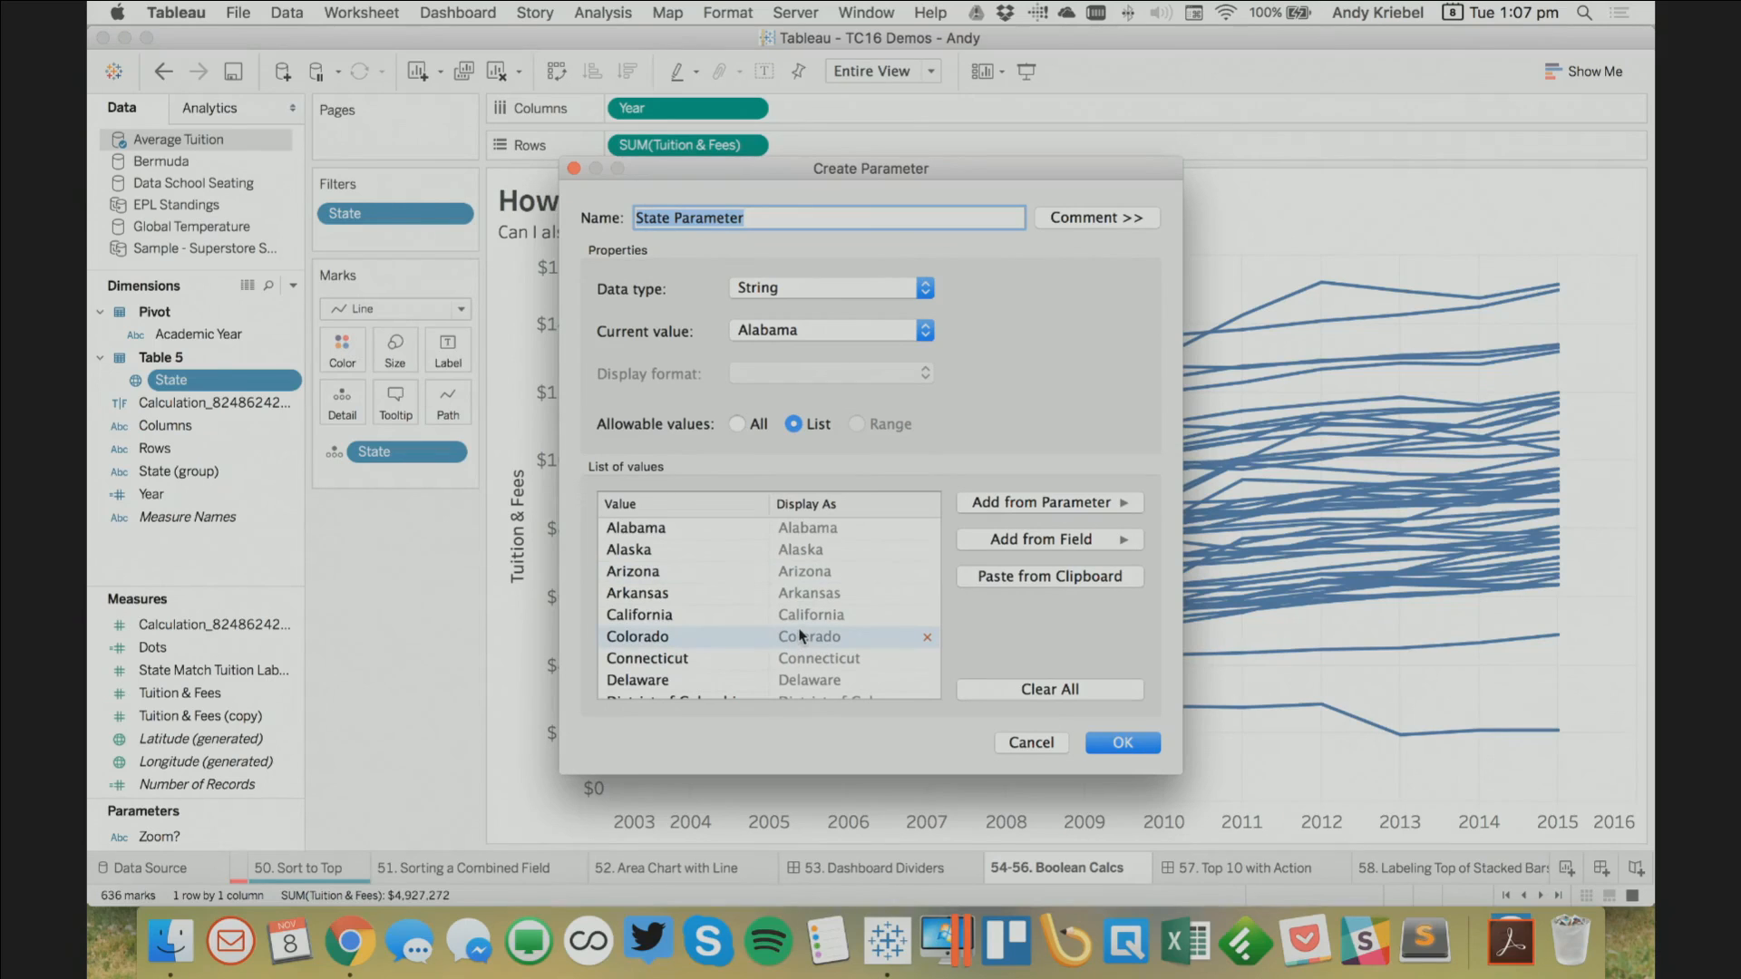
scroll(844, 580, down, 8)
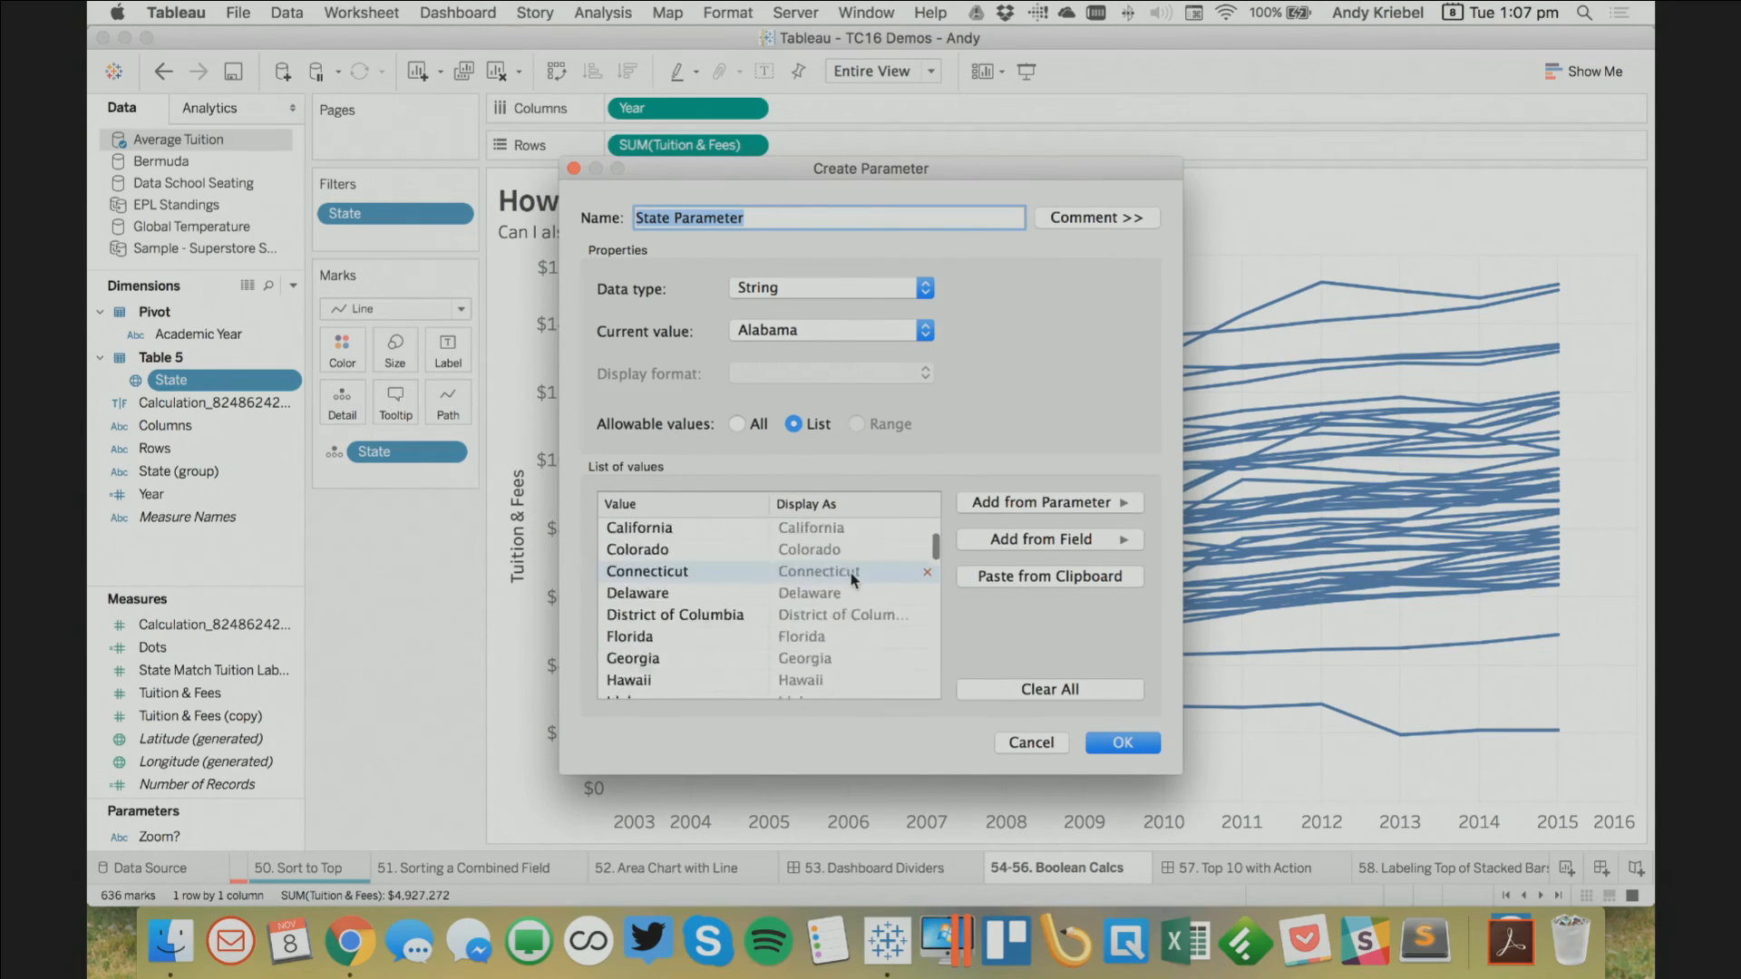
click(1061, 691)
click(708, 528)
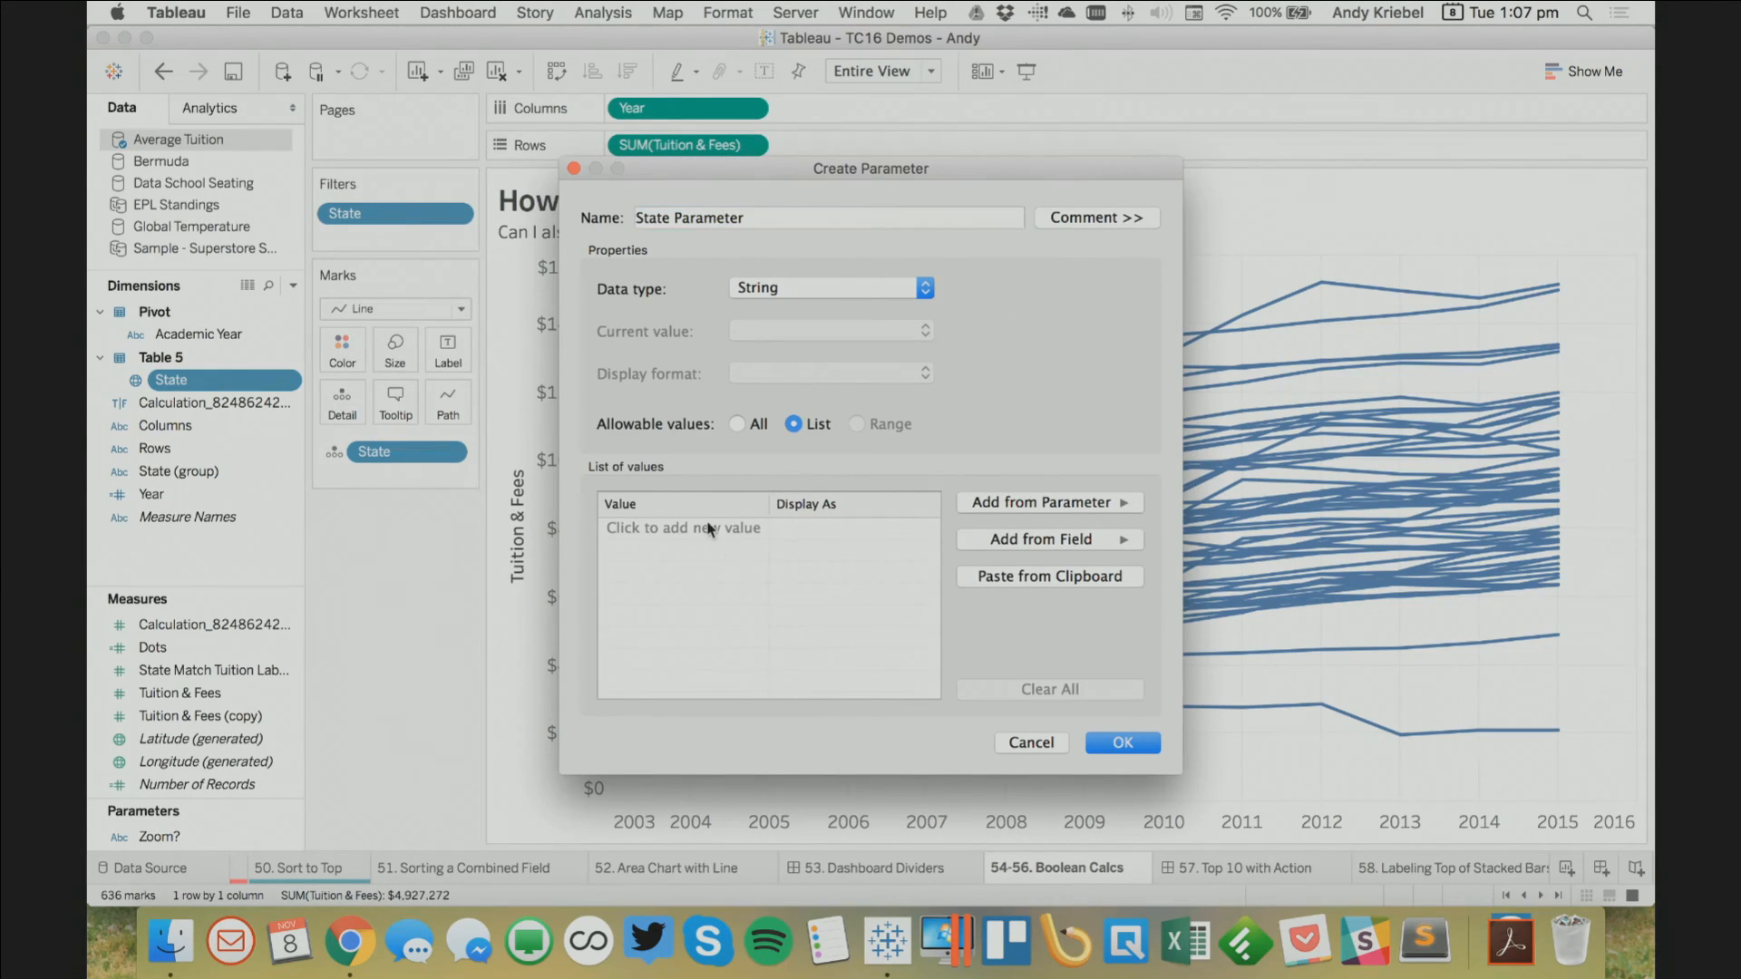
text((None)
click(1034, 542)
click(644, 548)
Append the State values from Average Tuition to the list and create the parameter as State Parameter
click(1048, 541)
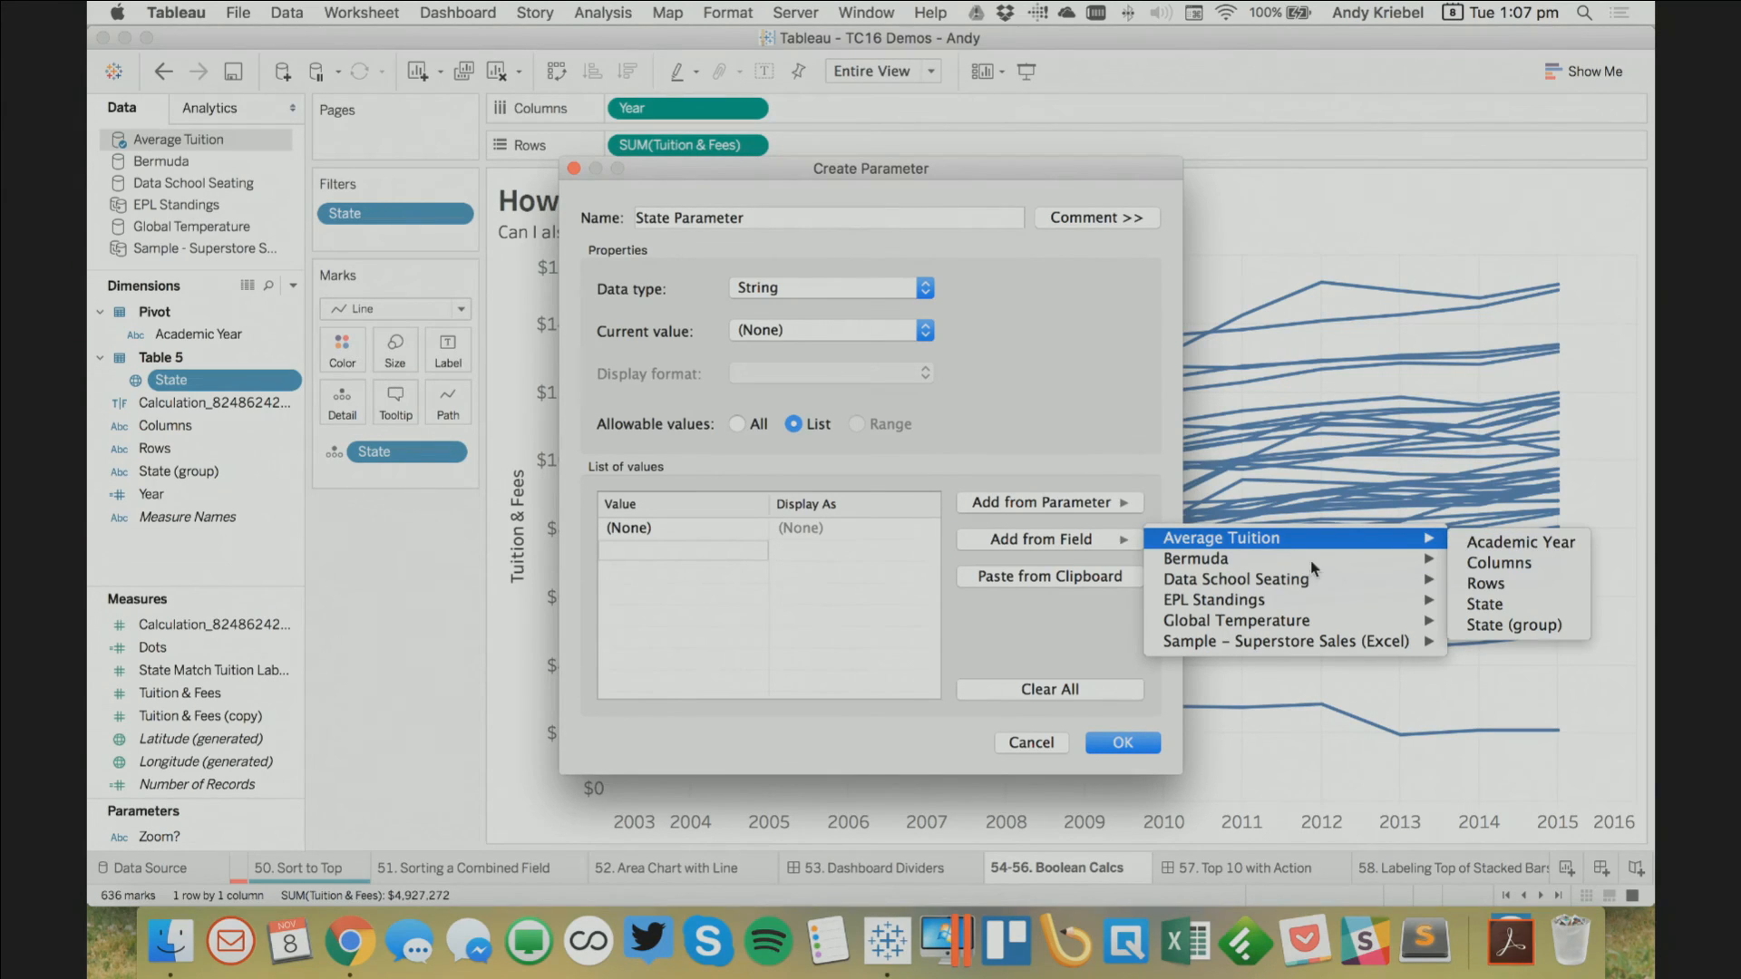
mouse_move(1306, 580)
mouse_move(1361, 538)
click(1506, 602)
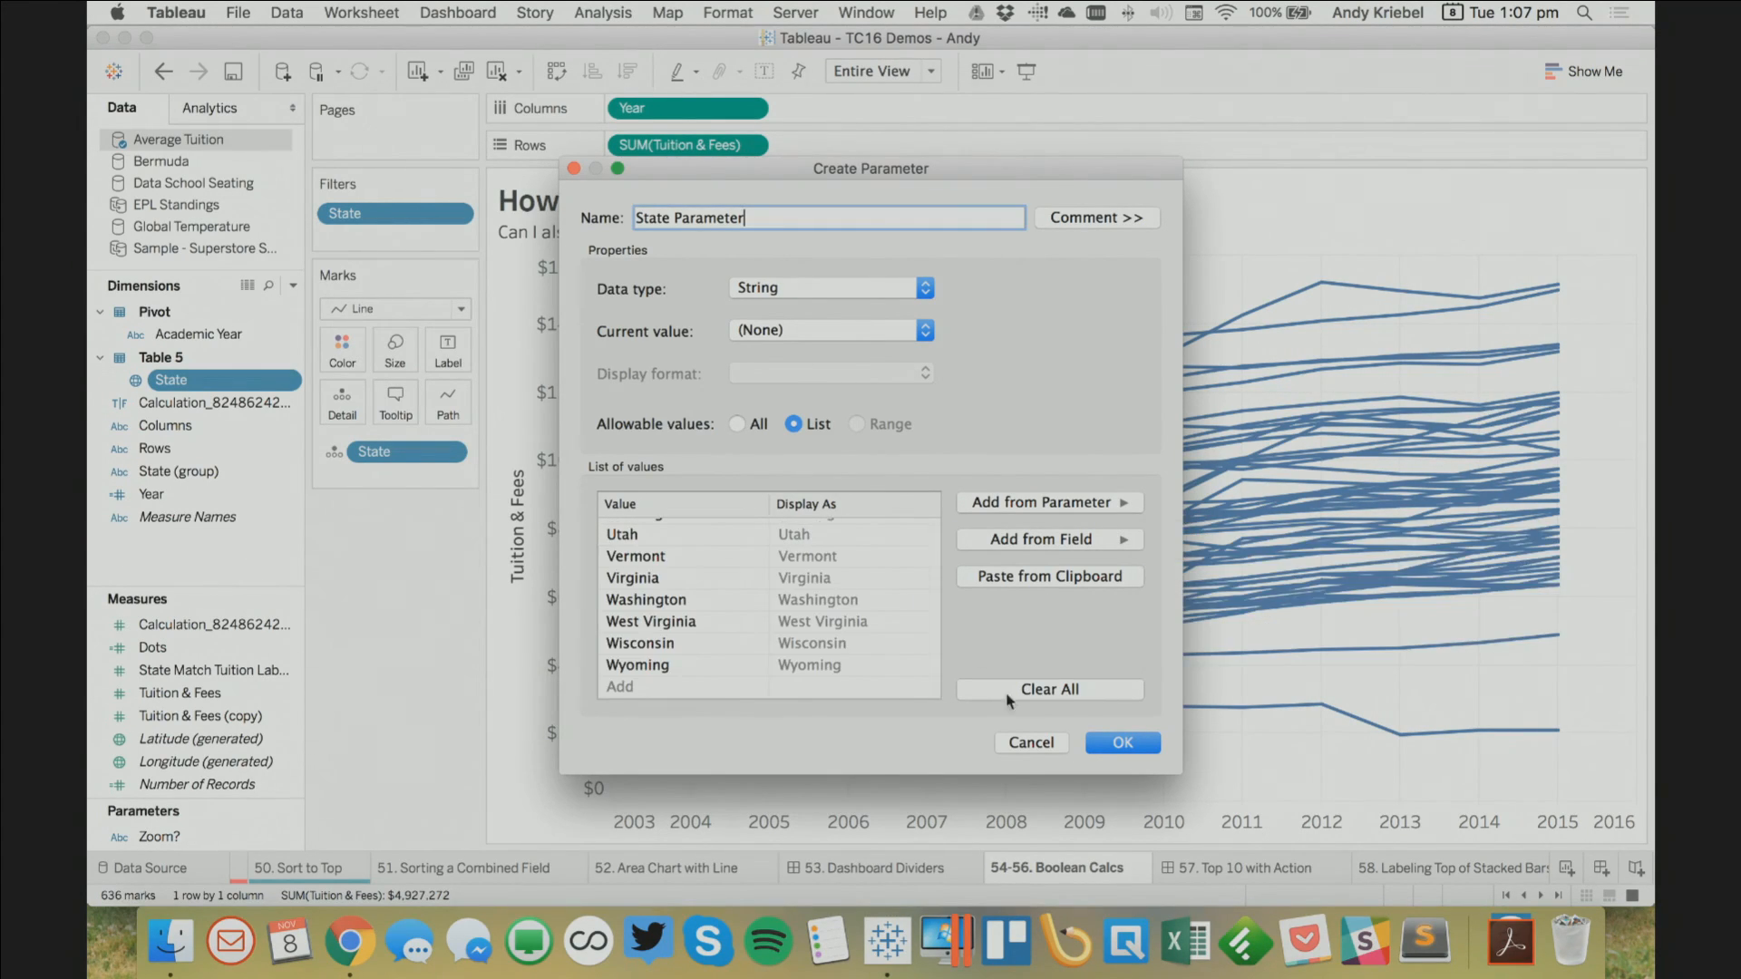
click(1121, 744)
Show the State Parameter control on the sheet, try Arizona in it, and set it to Alabama
right_click(181, 816)
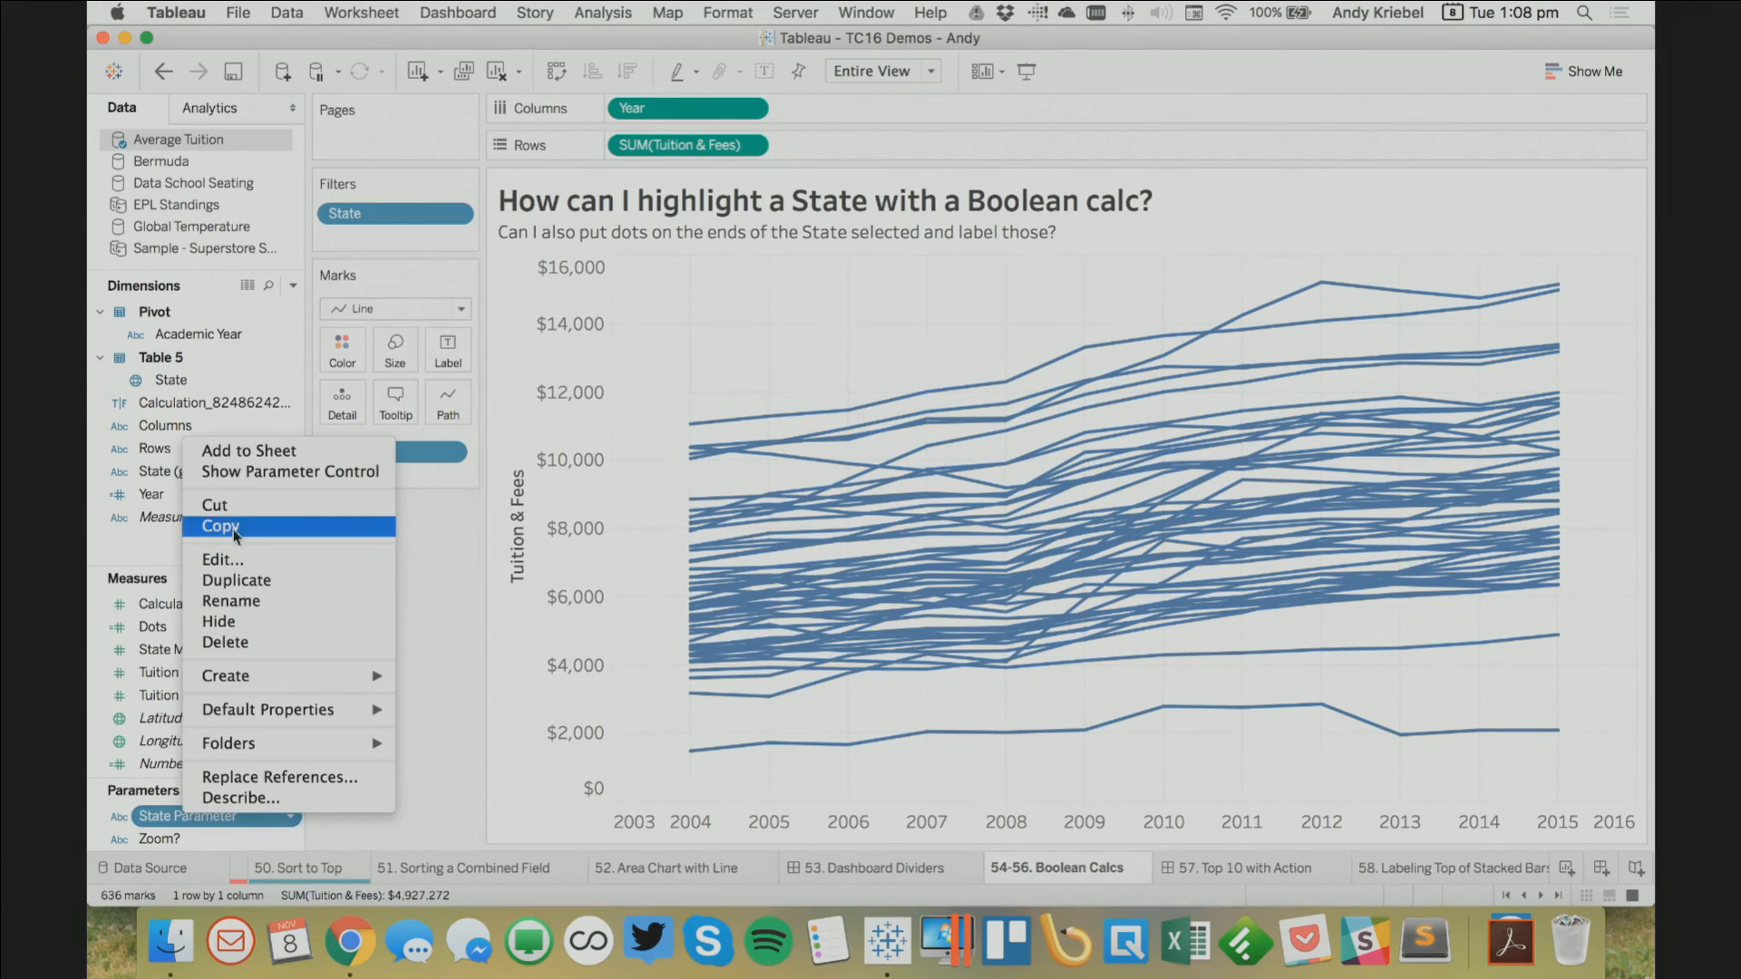
click(257, 477)
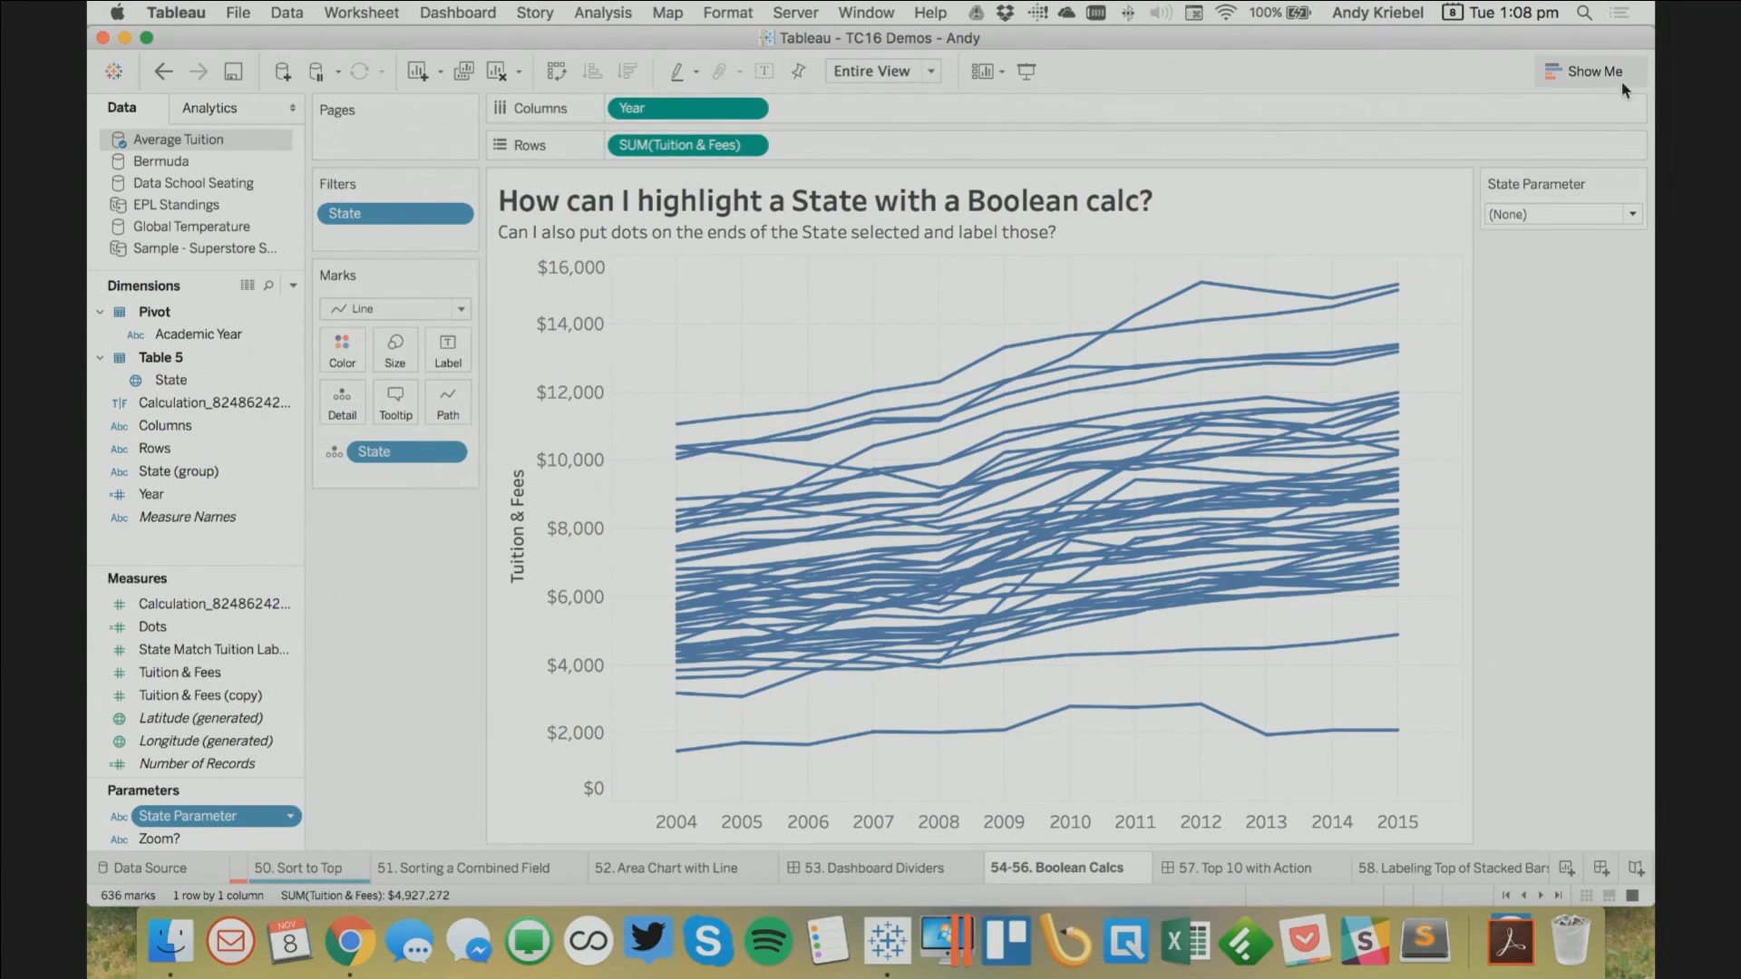
click(1627, 215)
click(1578, 315)
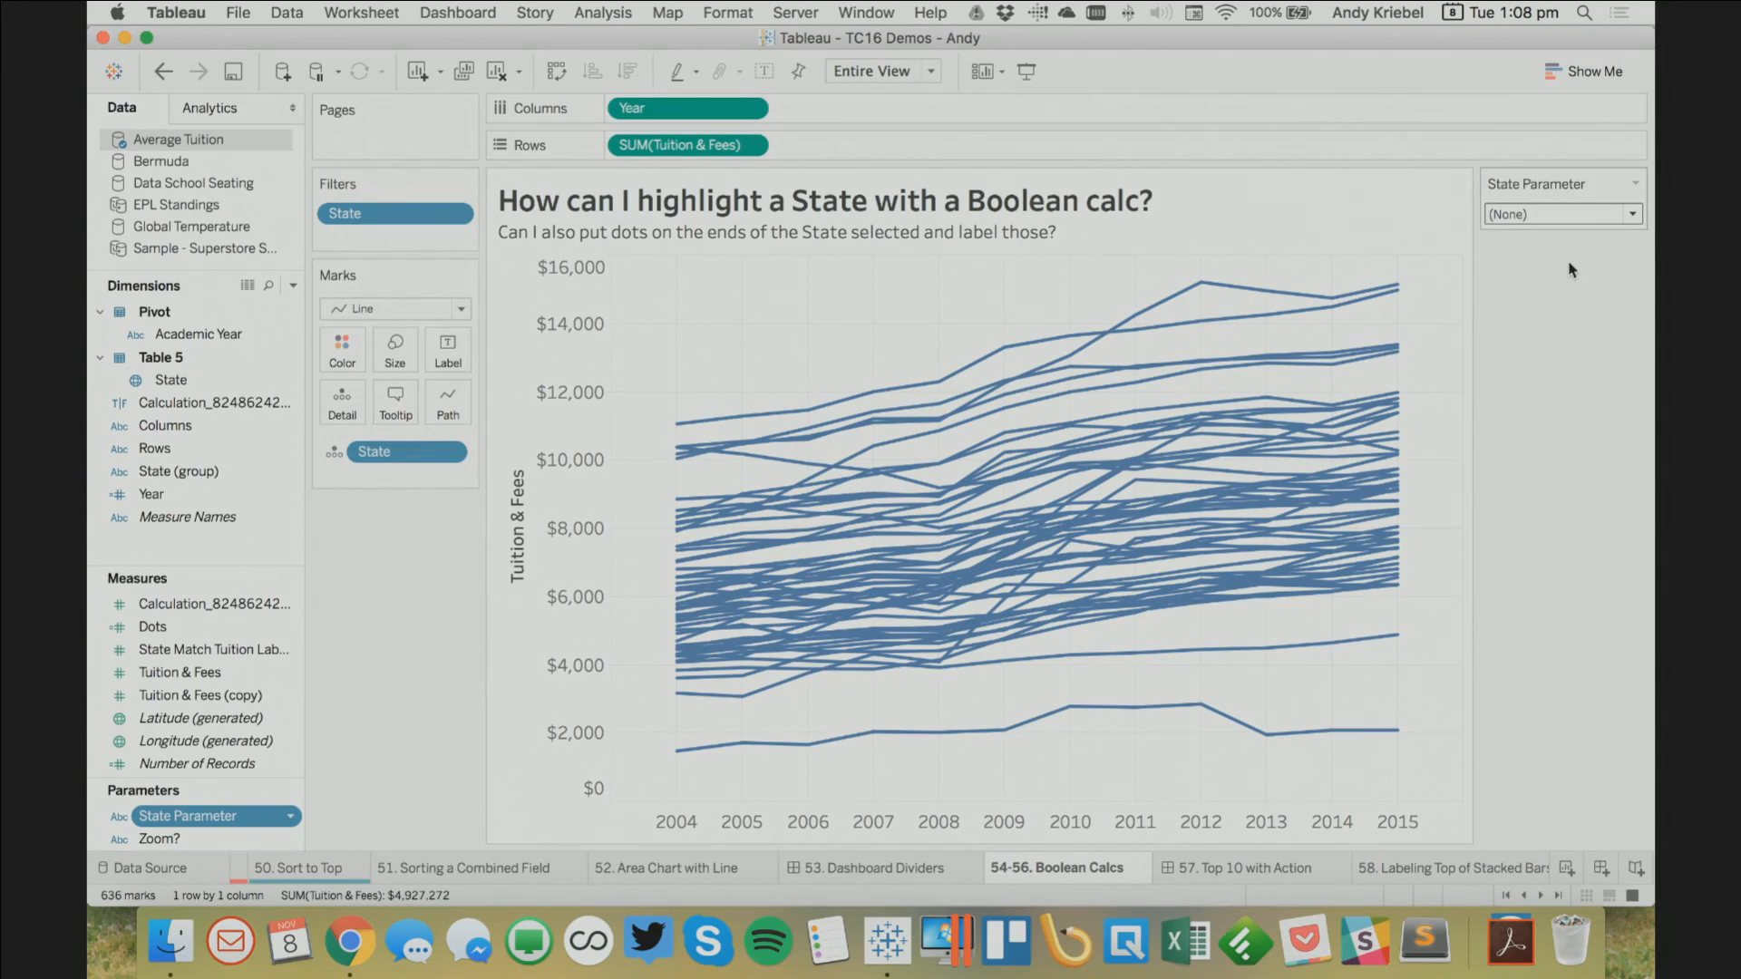
click(1566, 212)
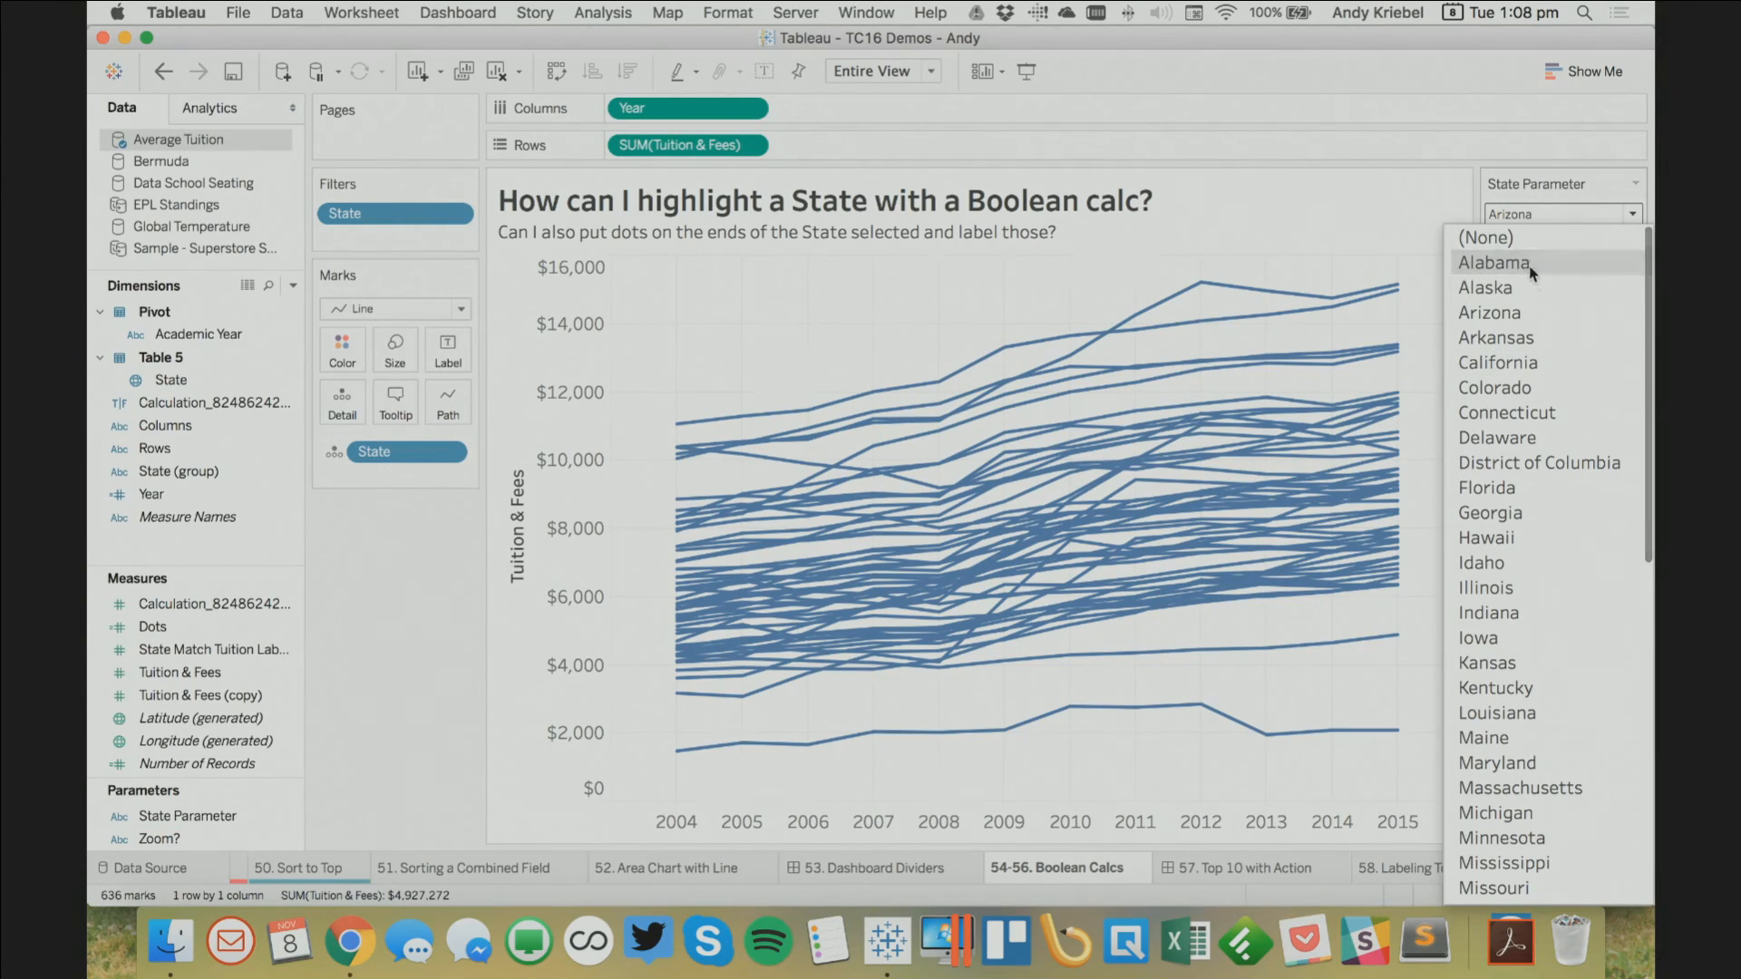
click(1533, 262)
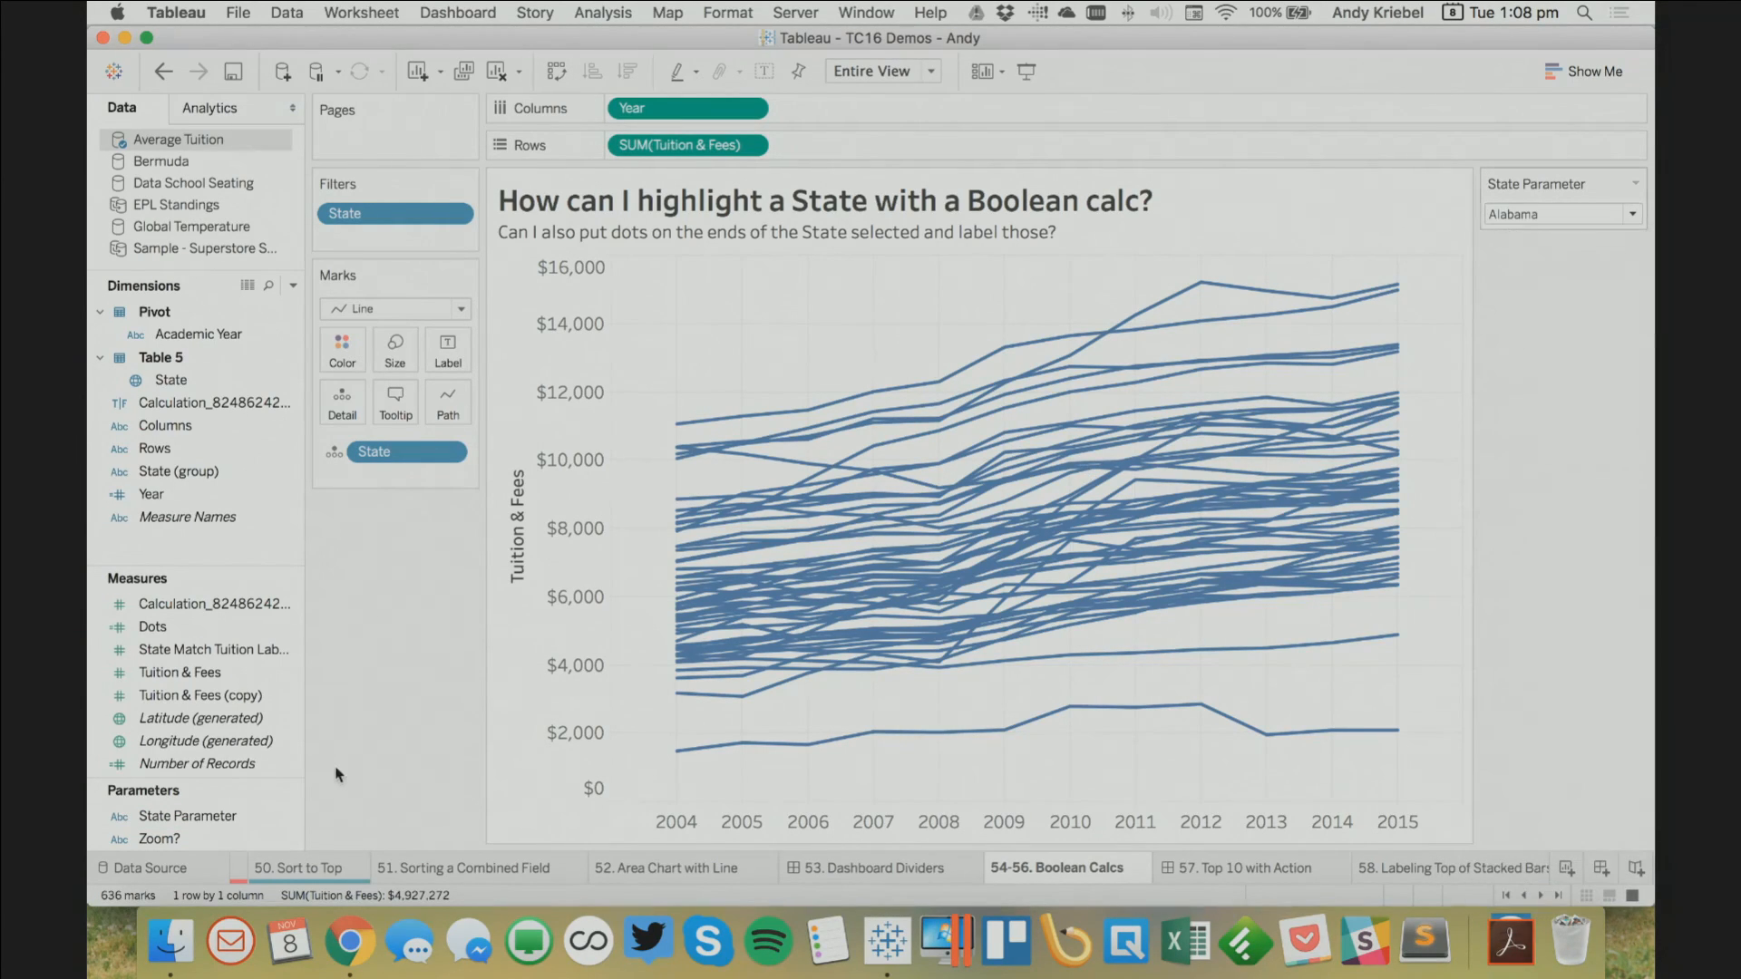
Create a calculated field named State Highlighter with the formula [State]=[State Parameter]
click(293, 285)
click(277, 310)
text(State Highlighter)
key(Tab)
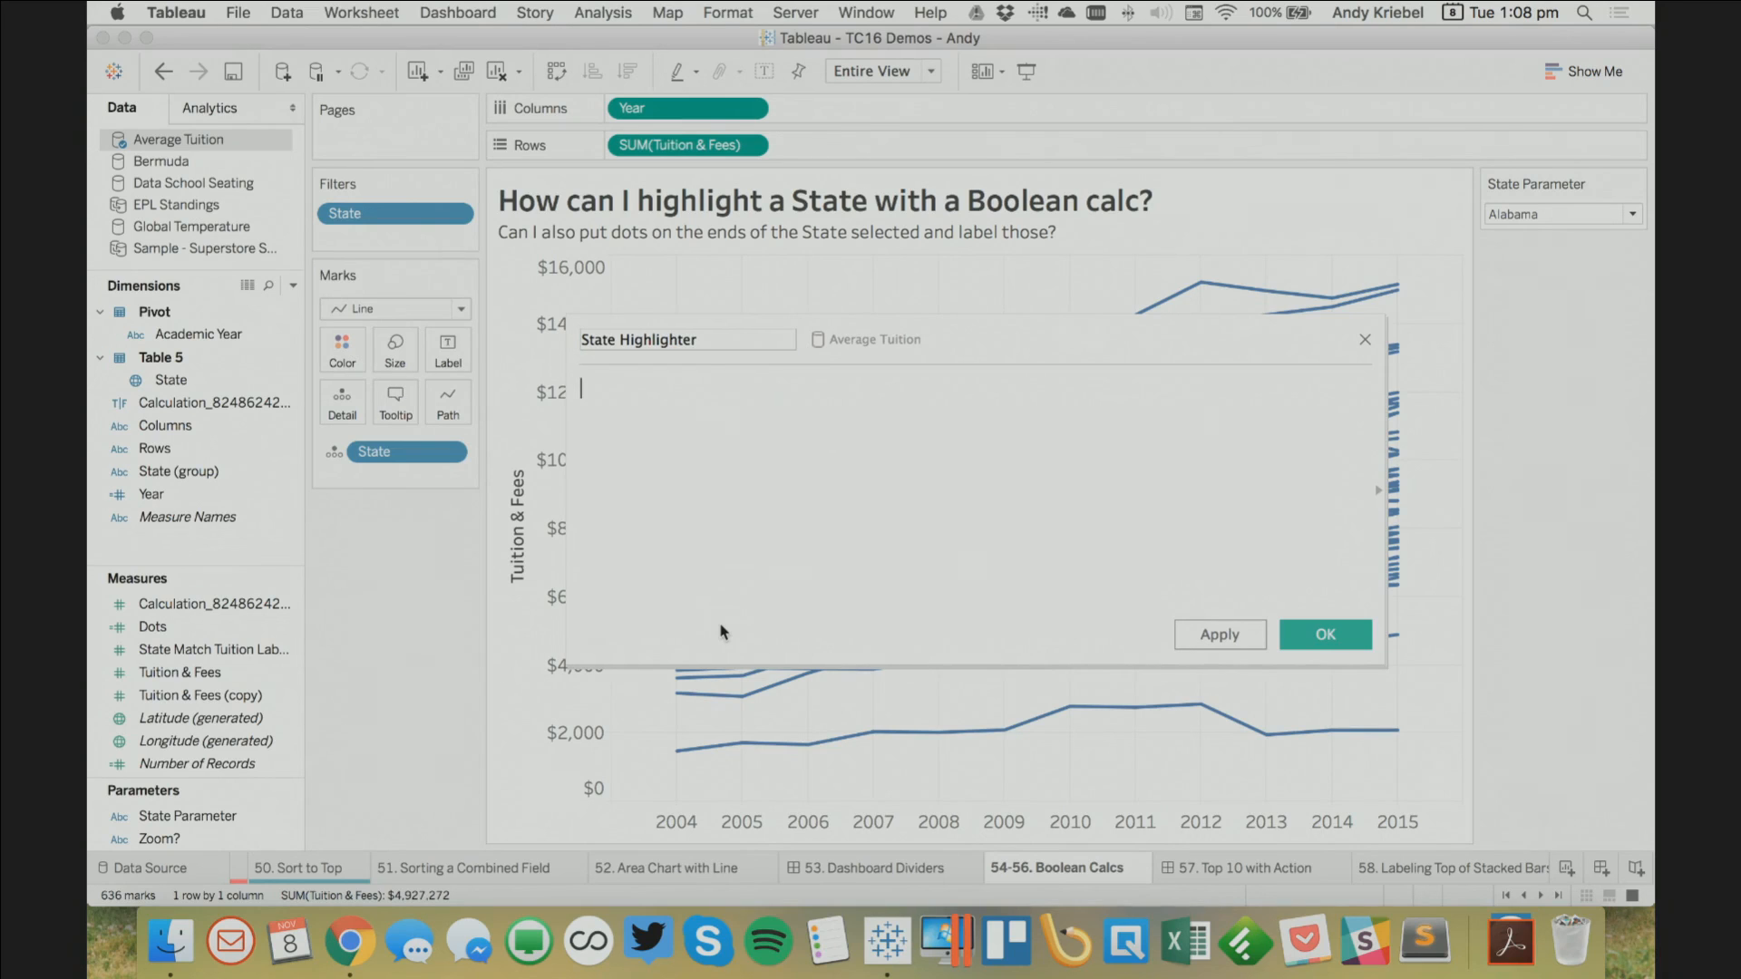
text(Sta)
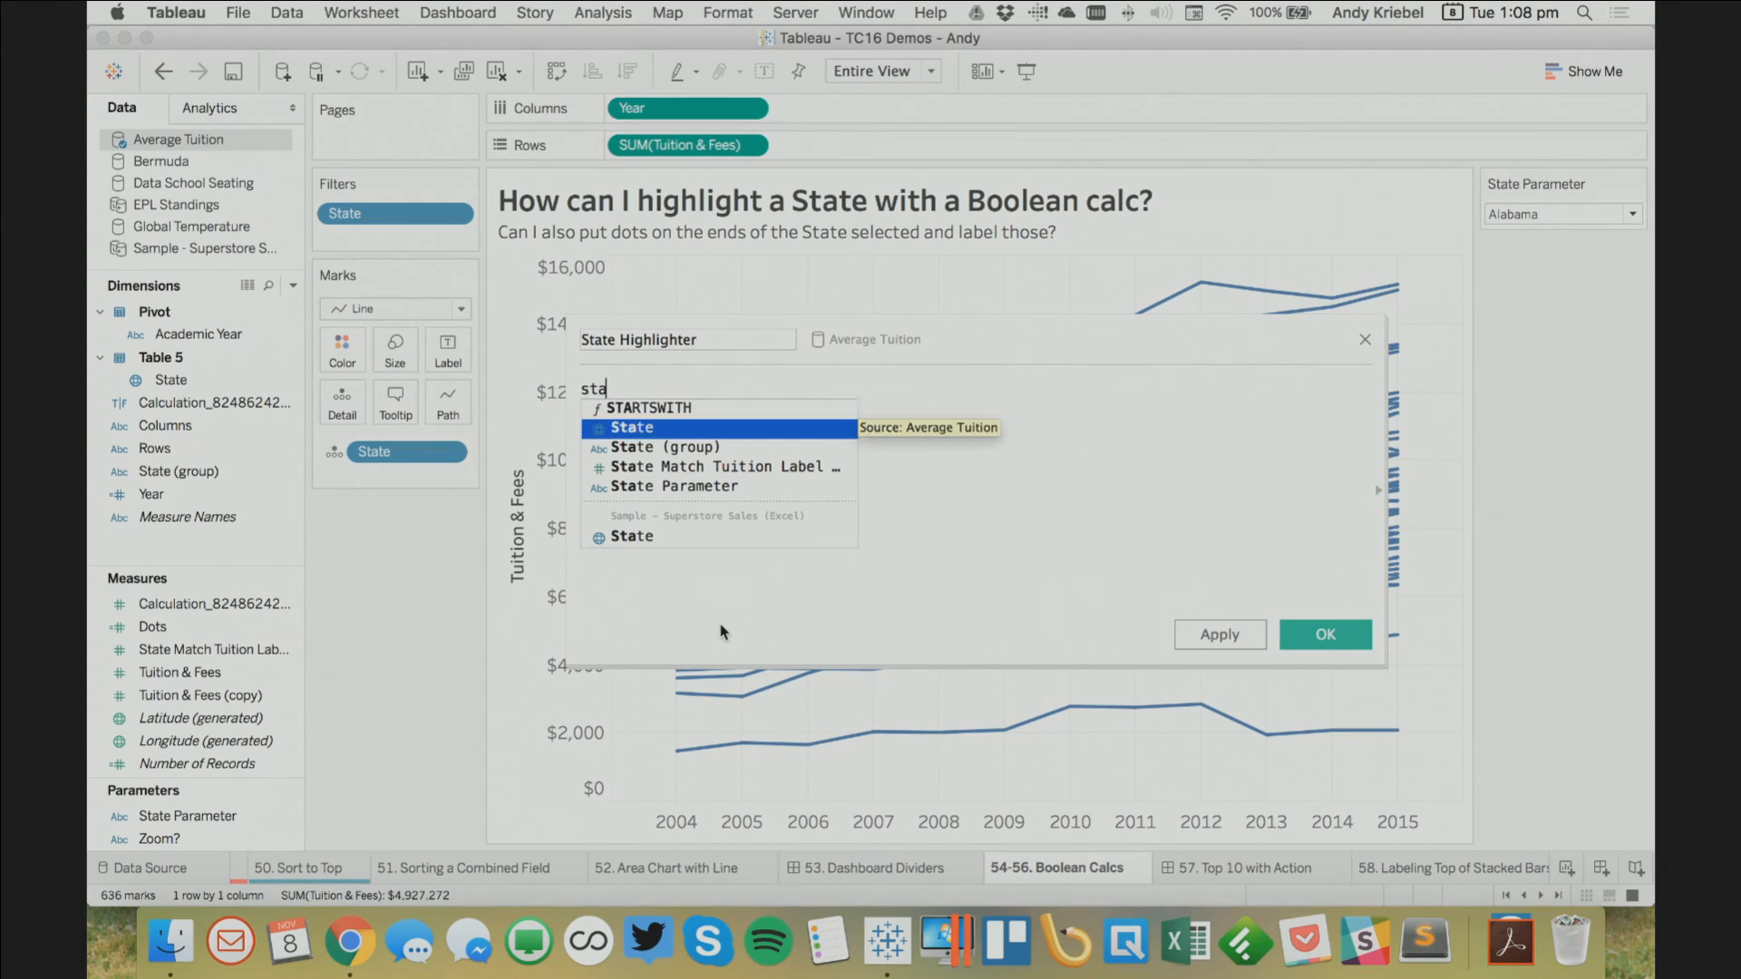
key(Return)
text(=st)
key(Down)
key(Down)
key(Down)
key(Down)
key(Return)
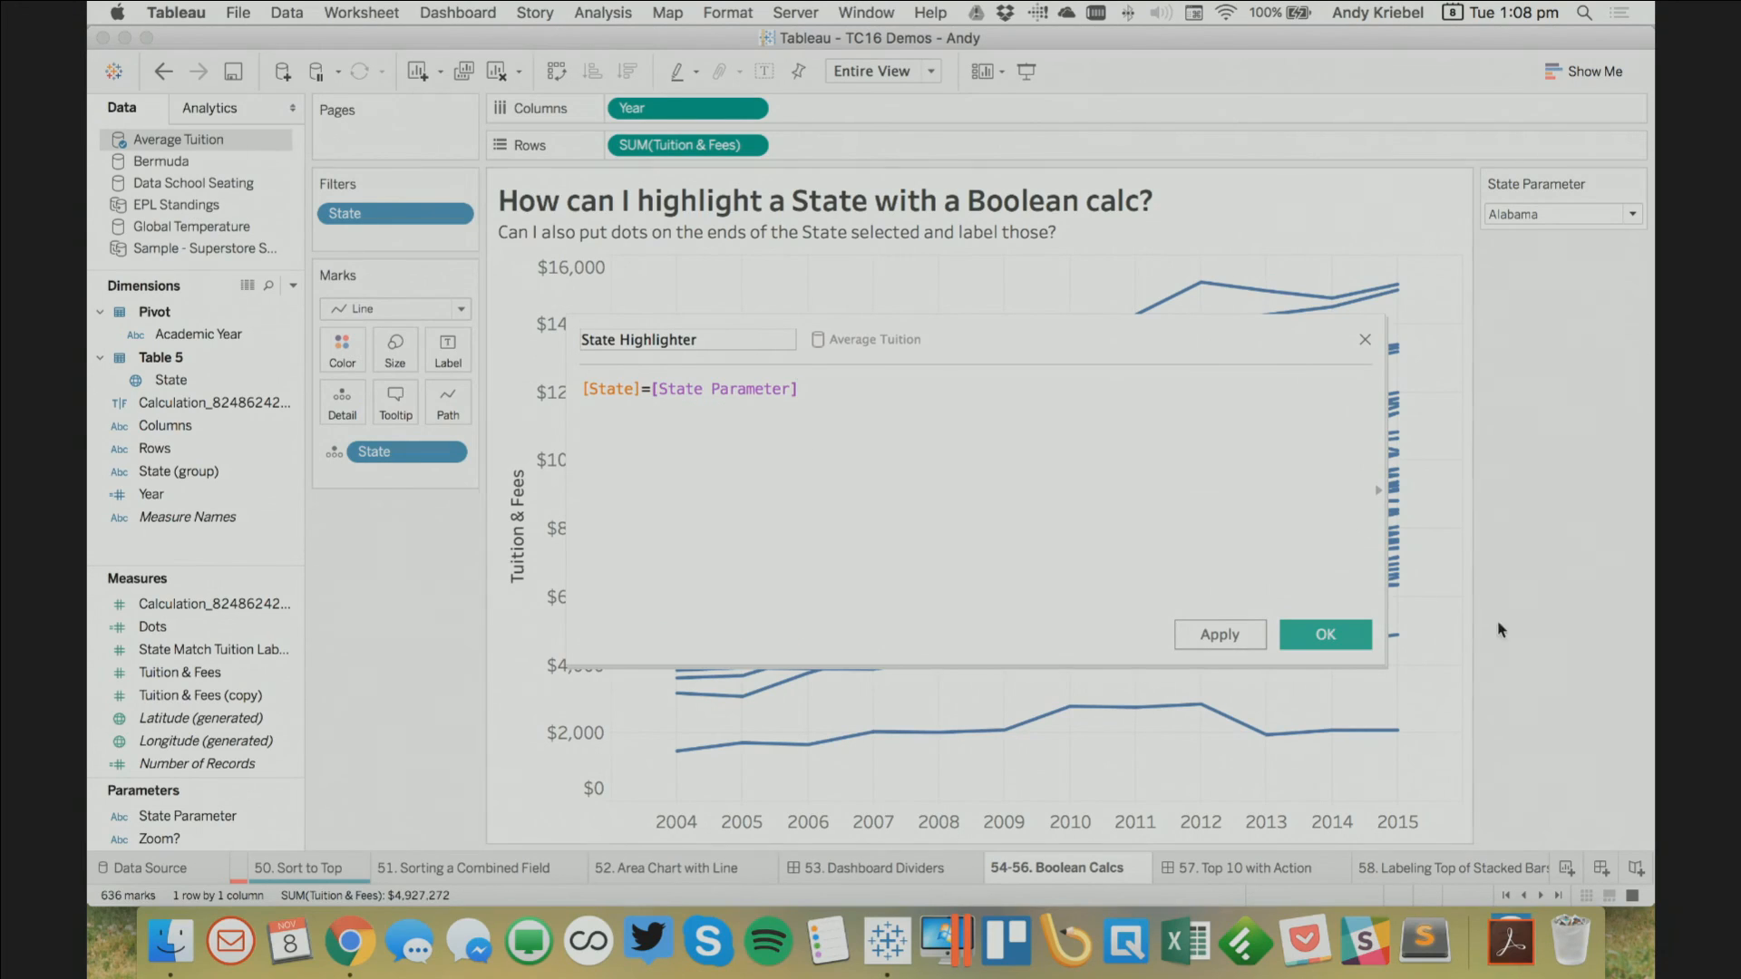
key(Return)
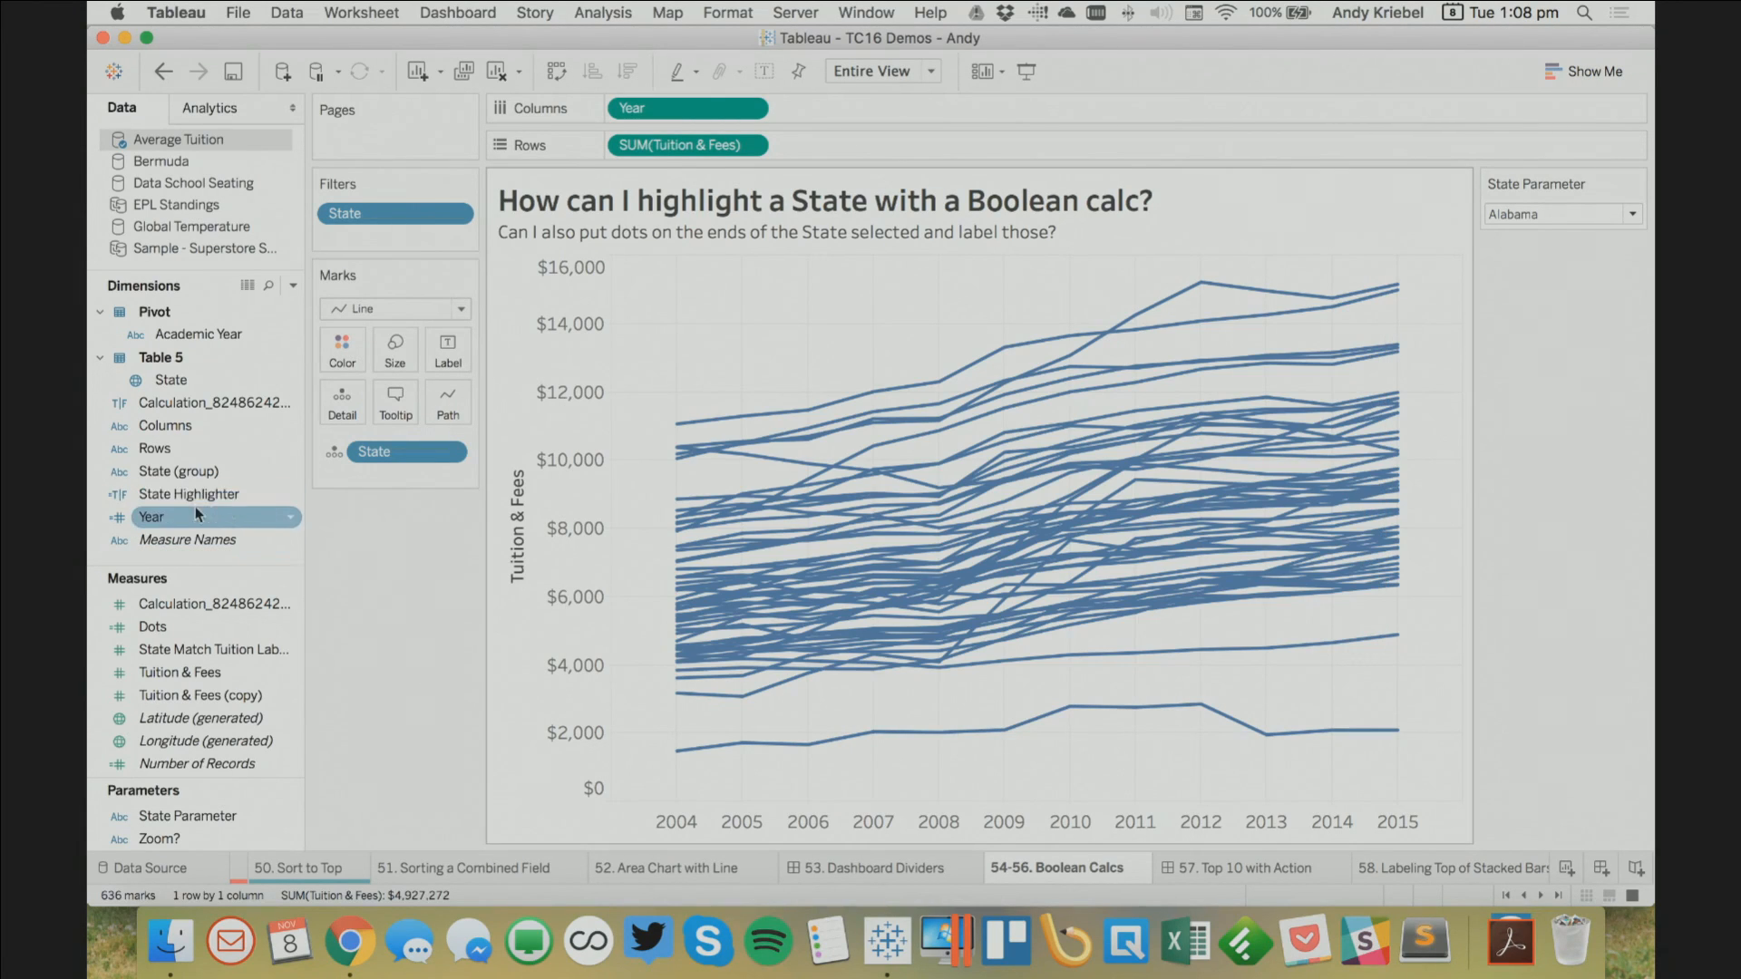
Color the tuition lines by State Highlighter and order True before False so the selected state draws in front
drag(214, 495, 345, 350)
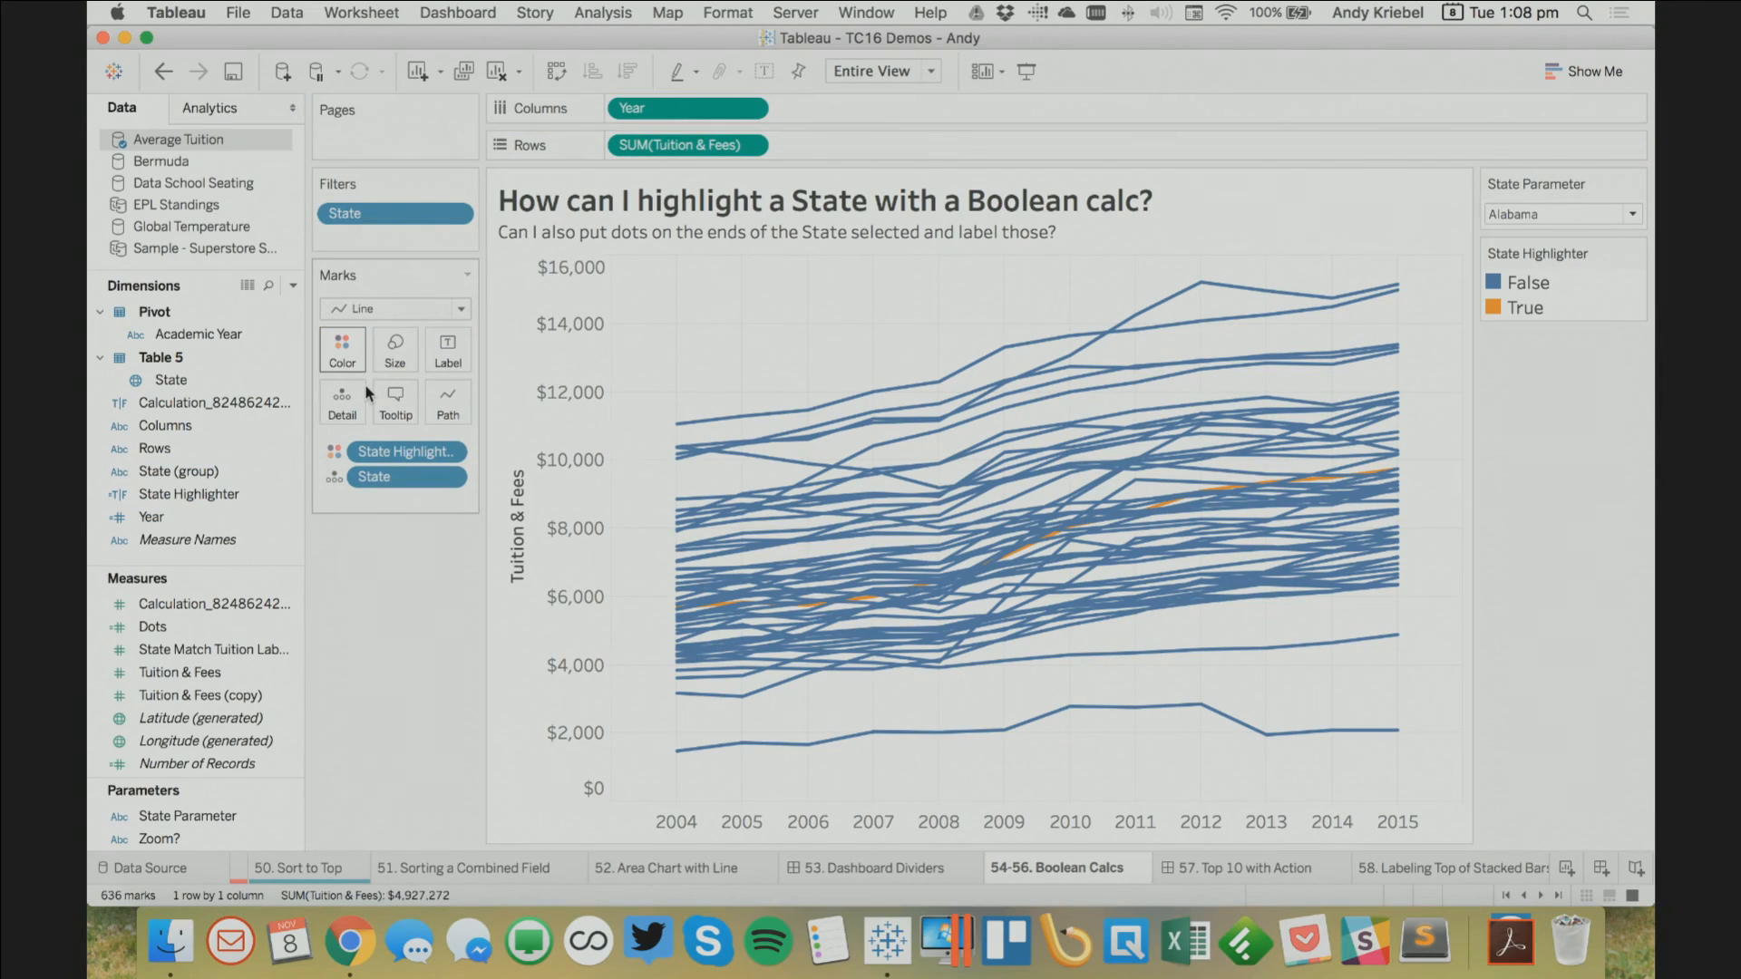
click(1533, 308)
drag(1533, 279, 1541, 320)
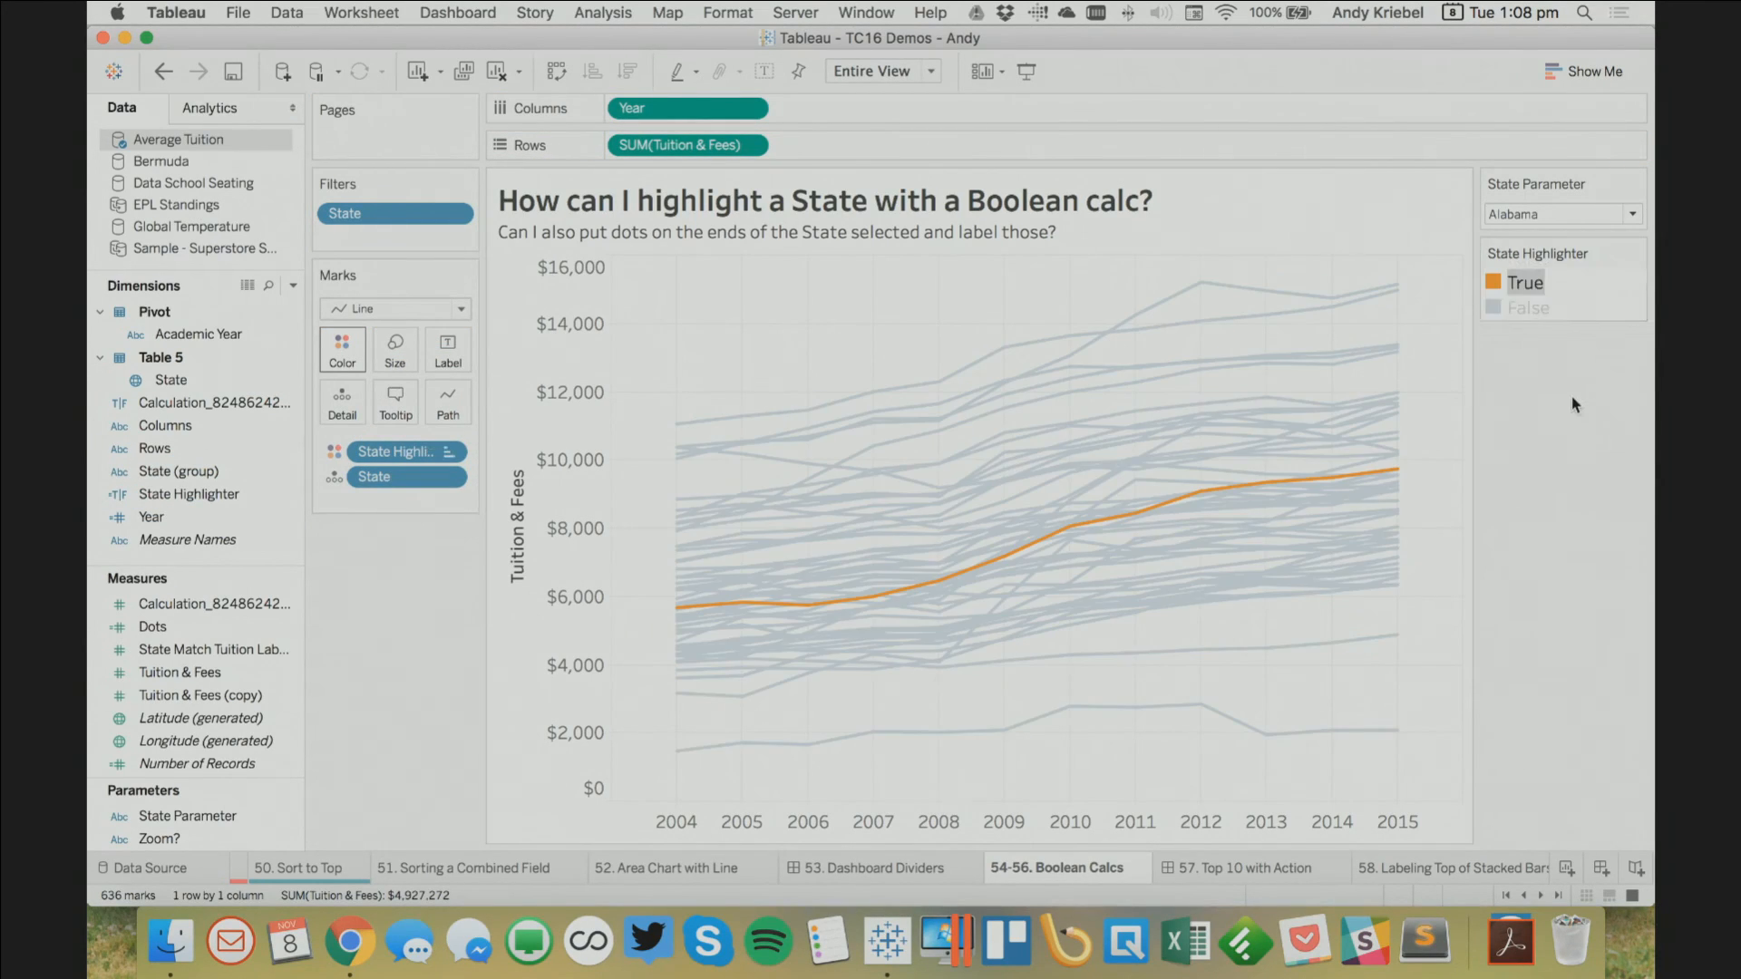
Assign grey to the False value of State Highlighter
double_click(1576, 316)
click(667, 332)
click(921, 551)
click(1080, 678)
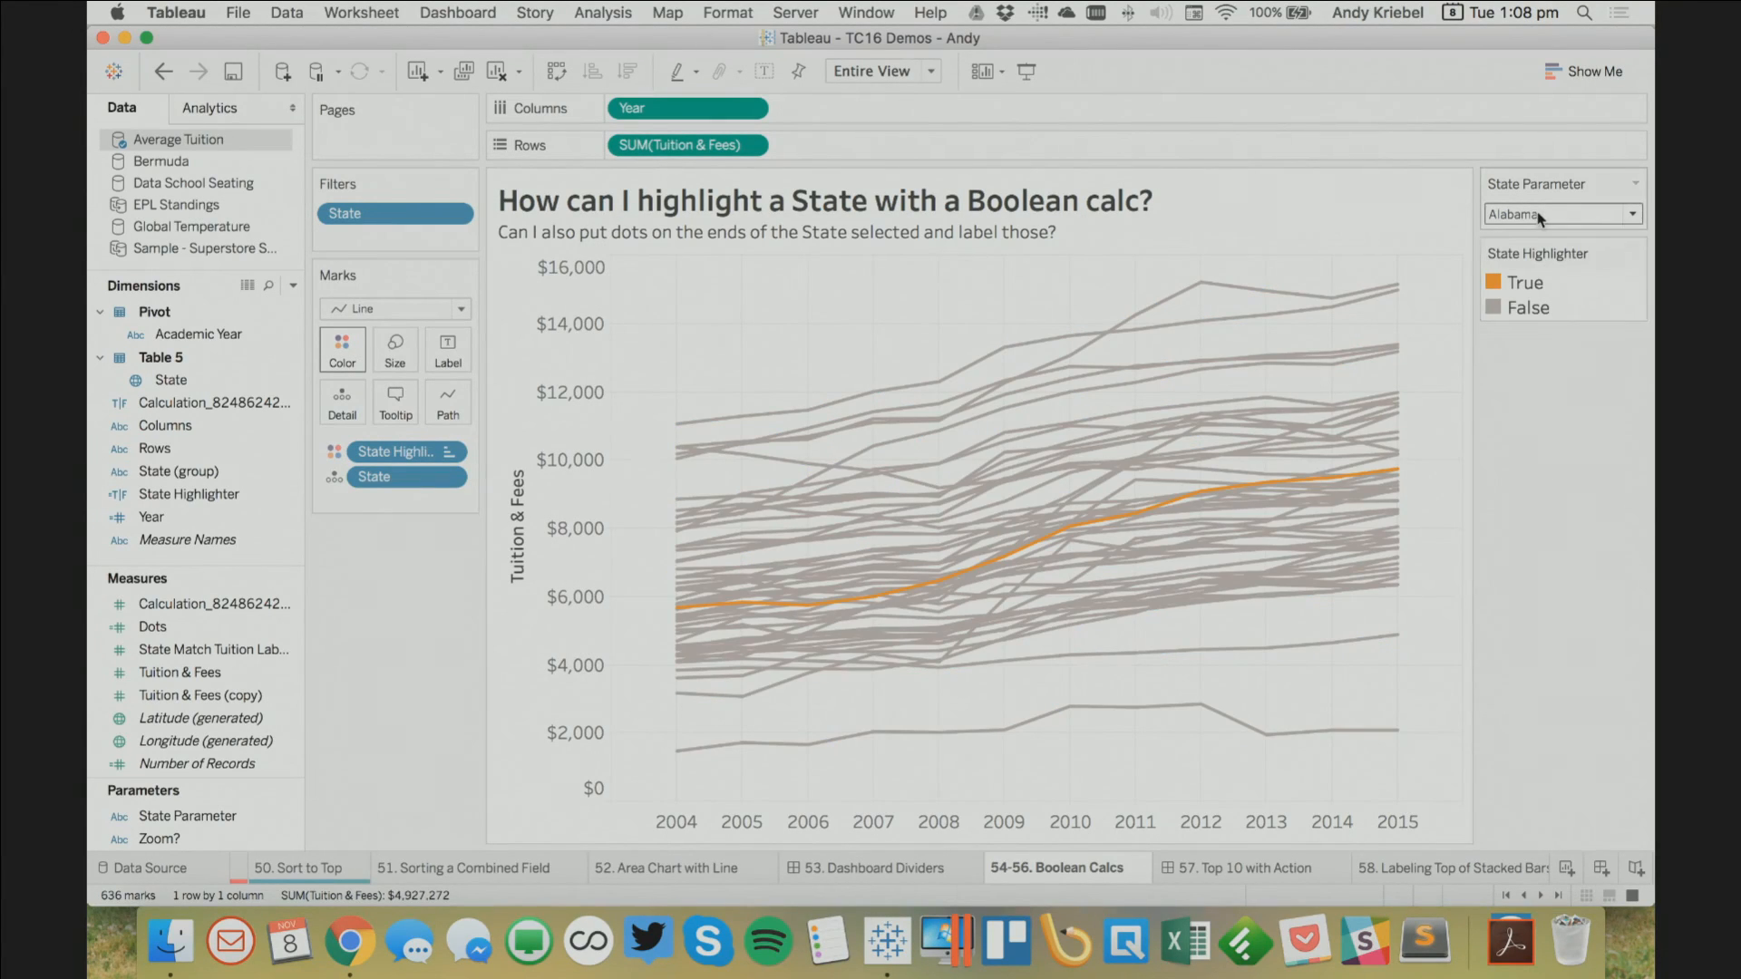
Preview the highlight for other states such as Delaware, and set State Parameter back to (None)
click(1539, 219)
click(1539, 286)
click(1539, 214)
click(1540, 366)
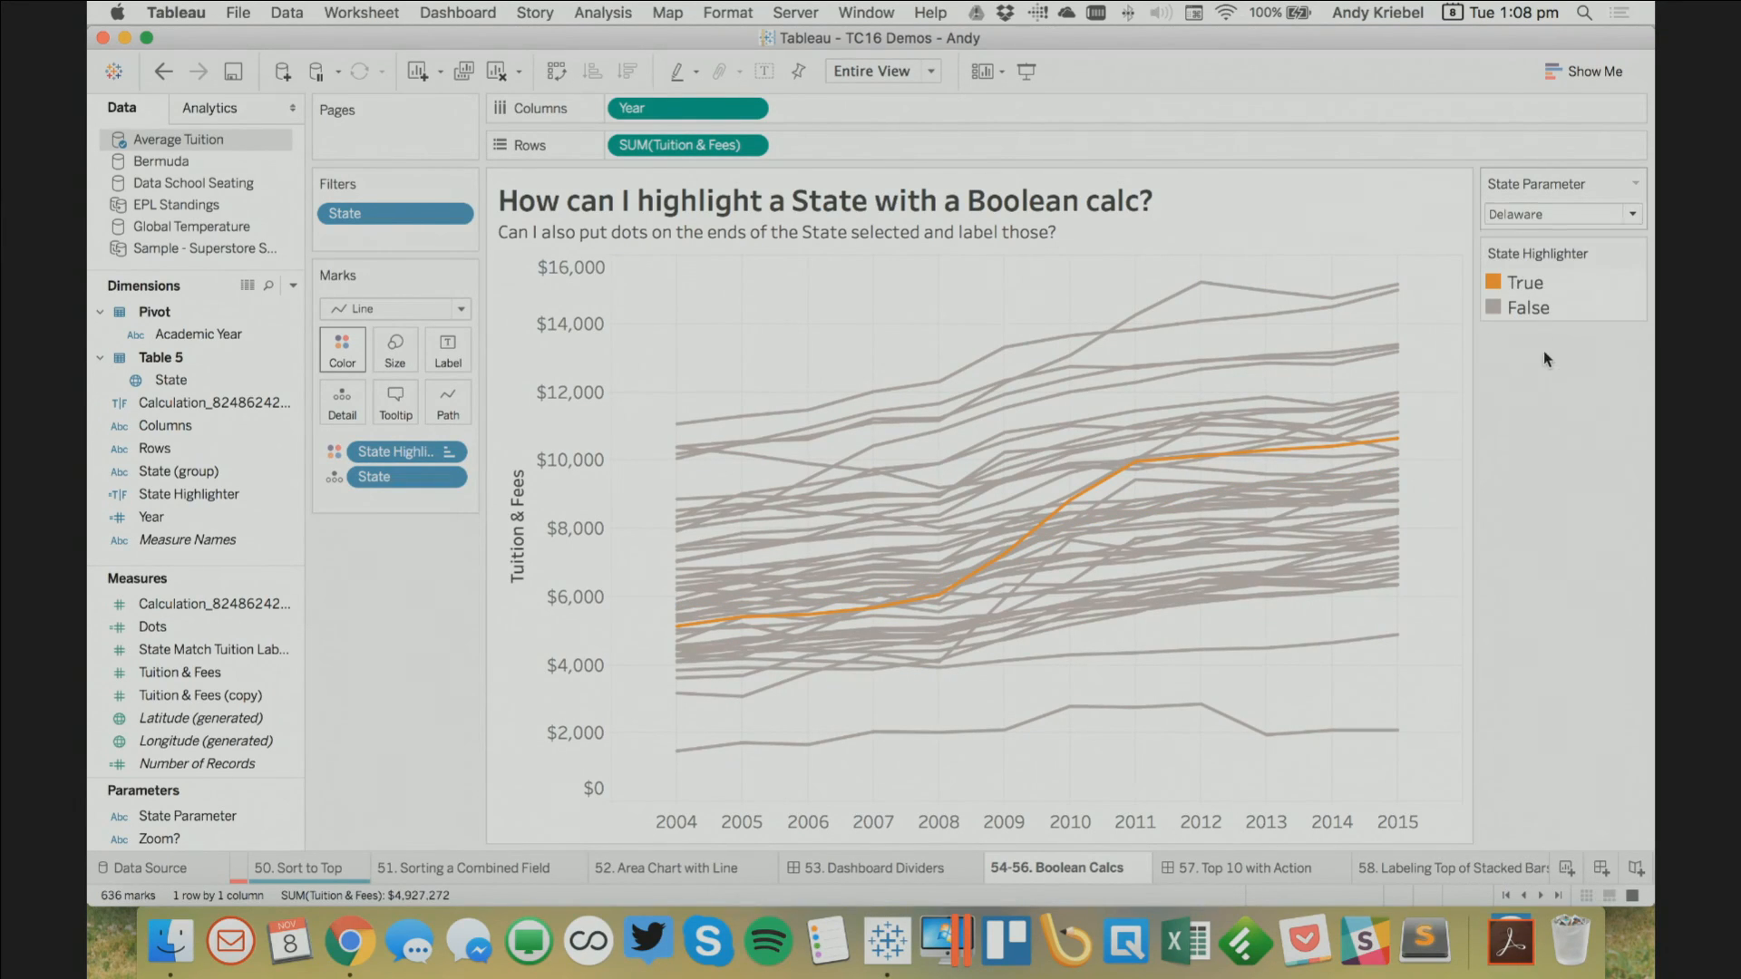
click(1542, 214)
scroll(1533, 272, up, 3)
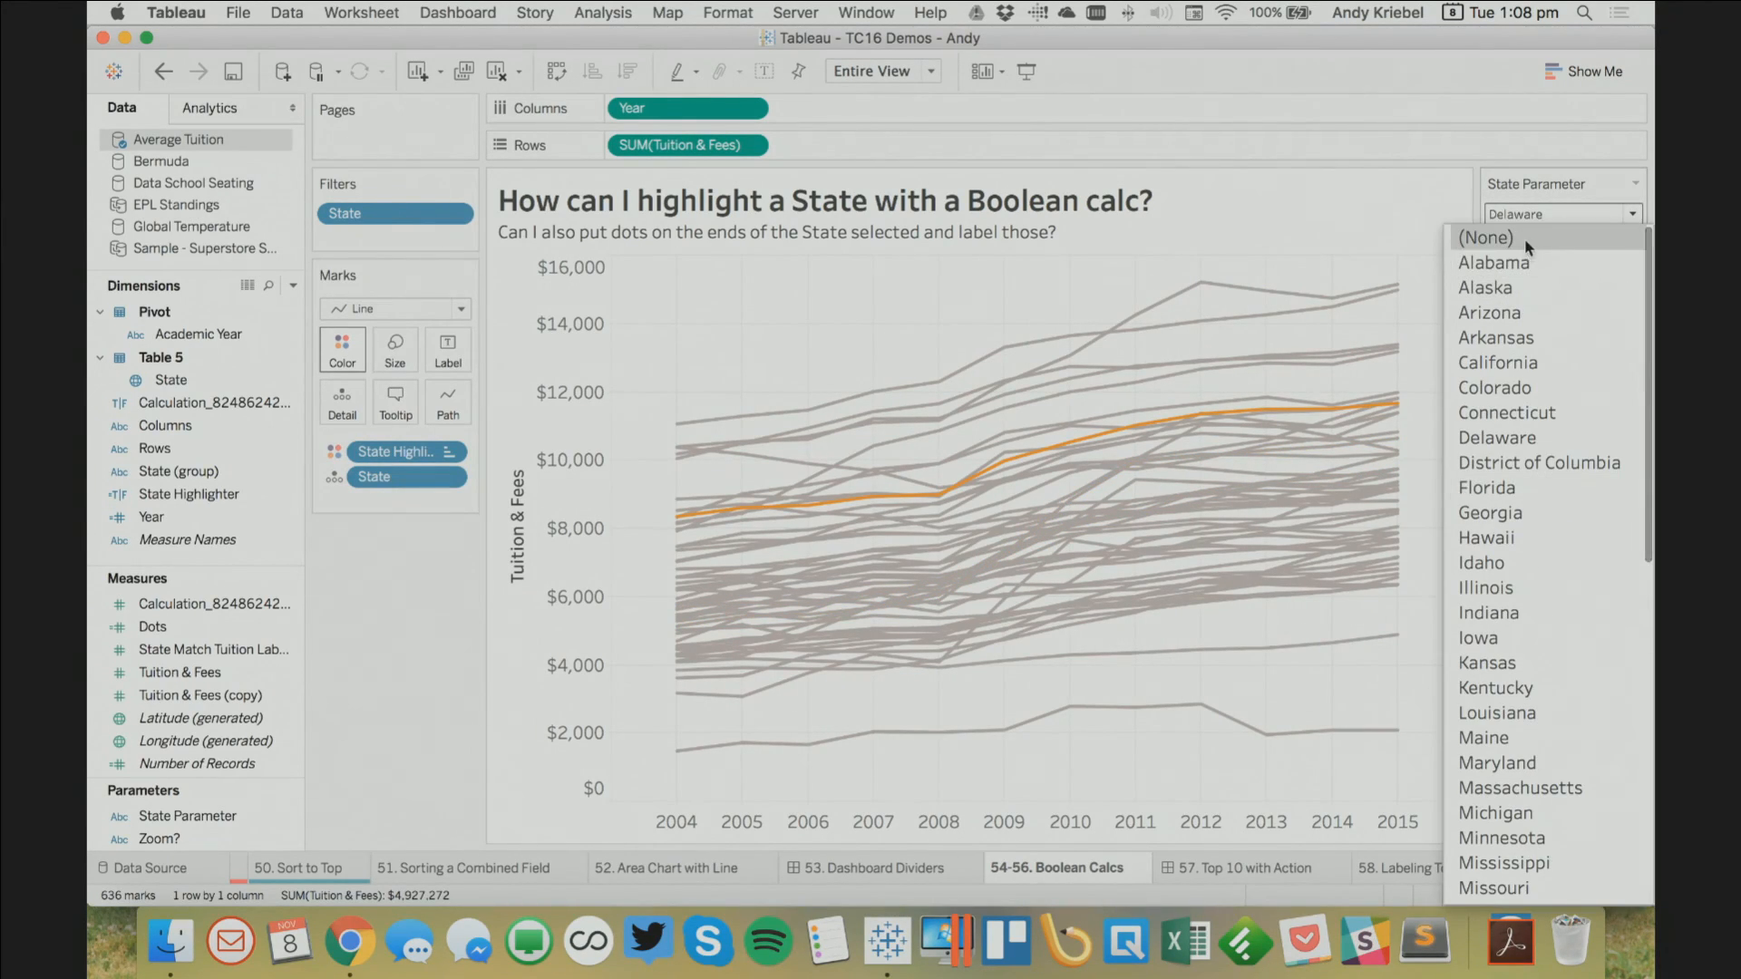
click(1525, 238)
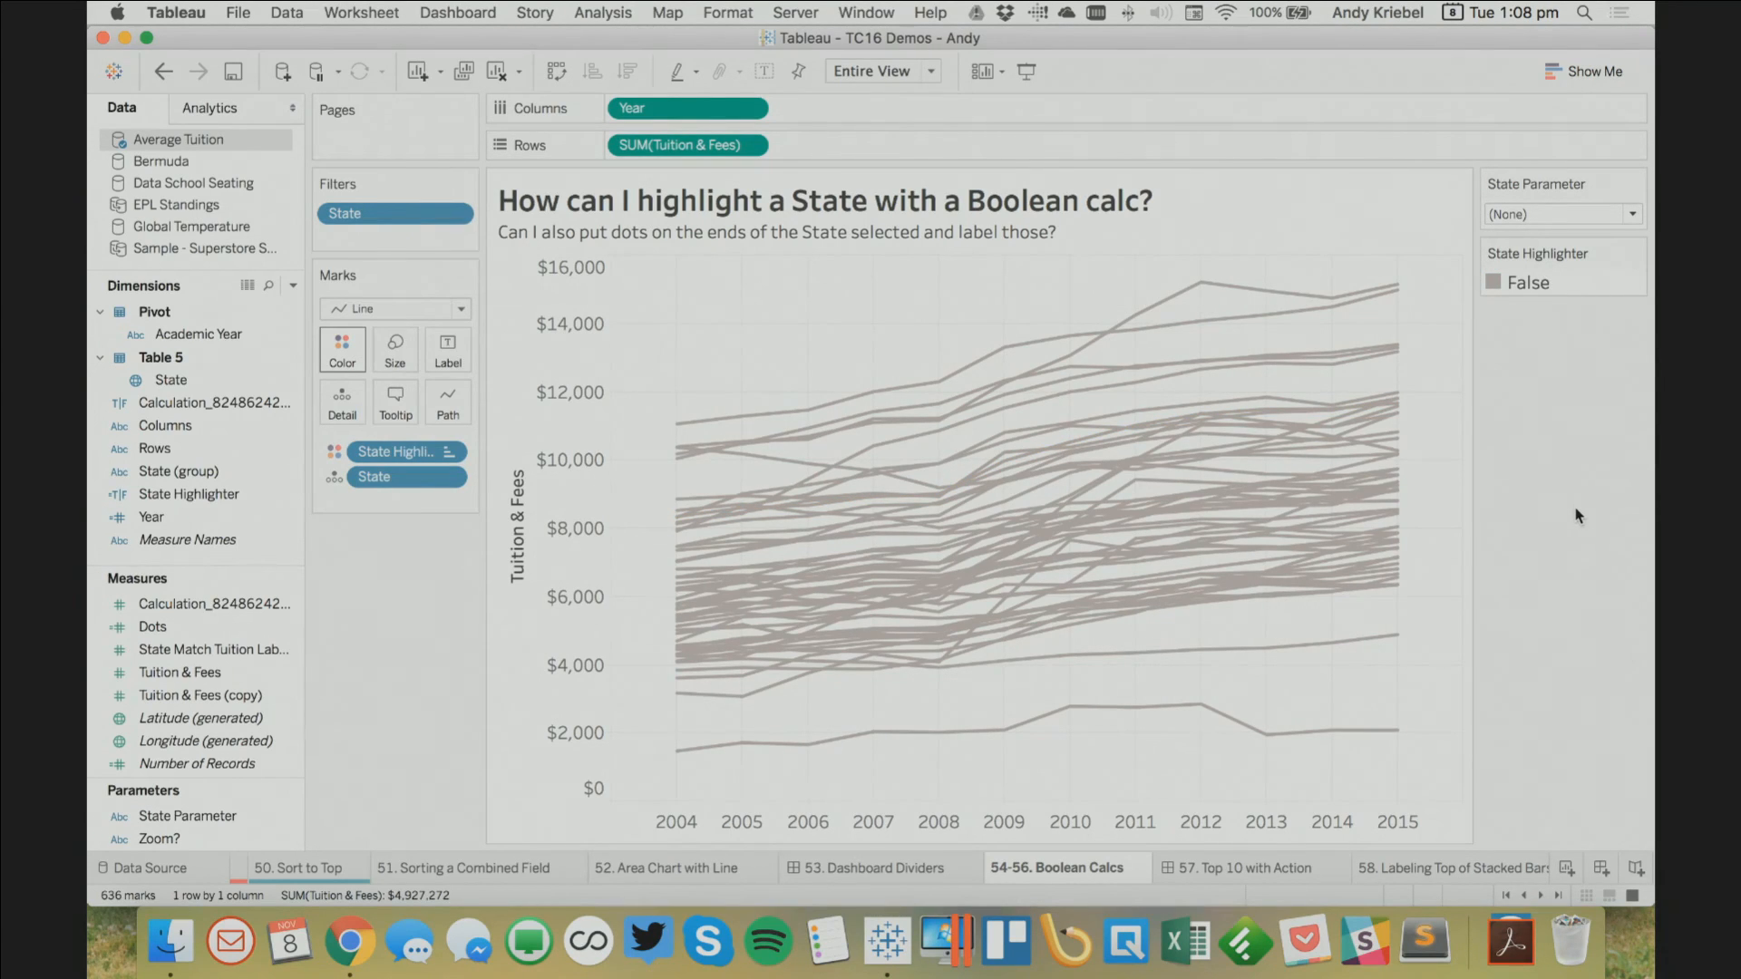
On 57. Top 10 with Action, use Monthly Sales as a filter and select the last bar of 2015
click(1260, 865)
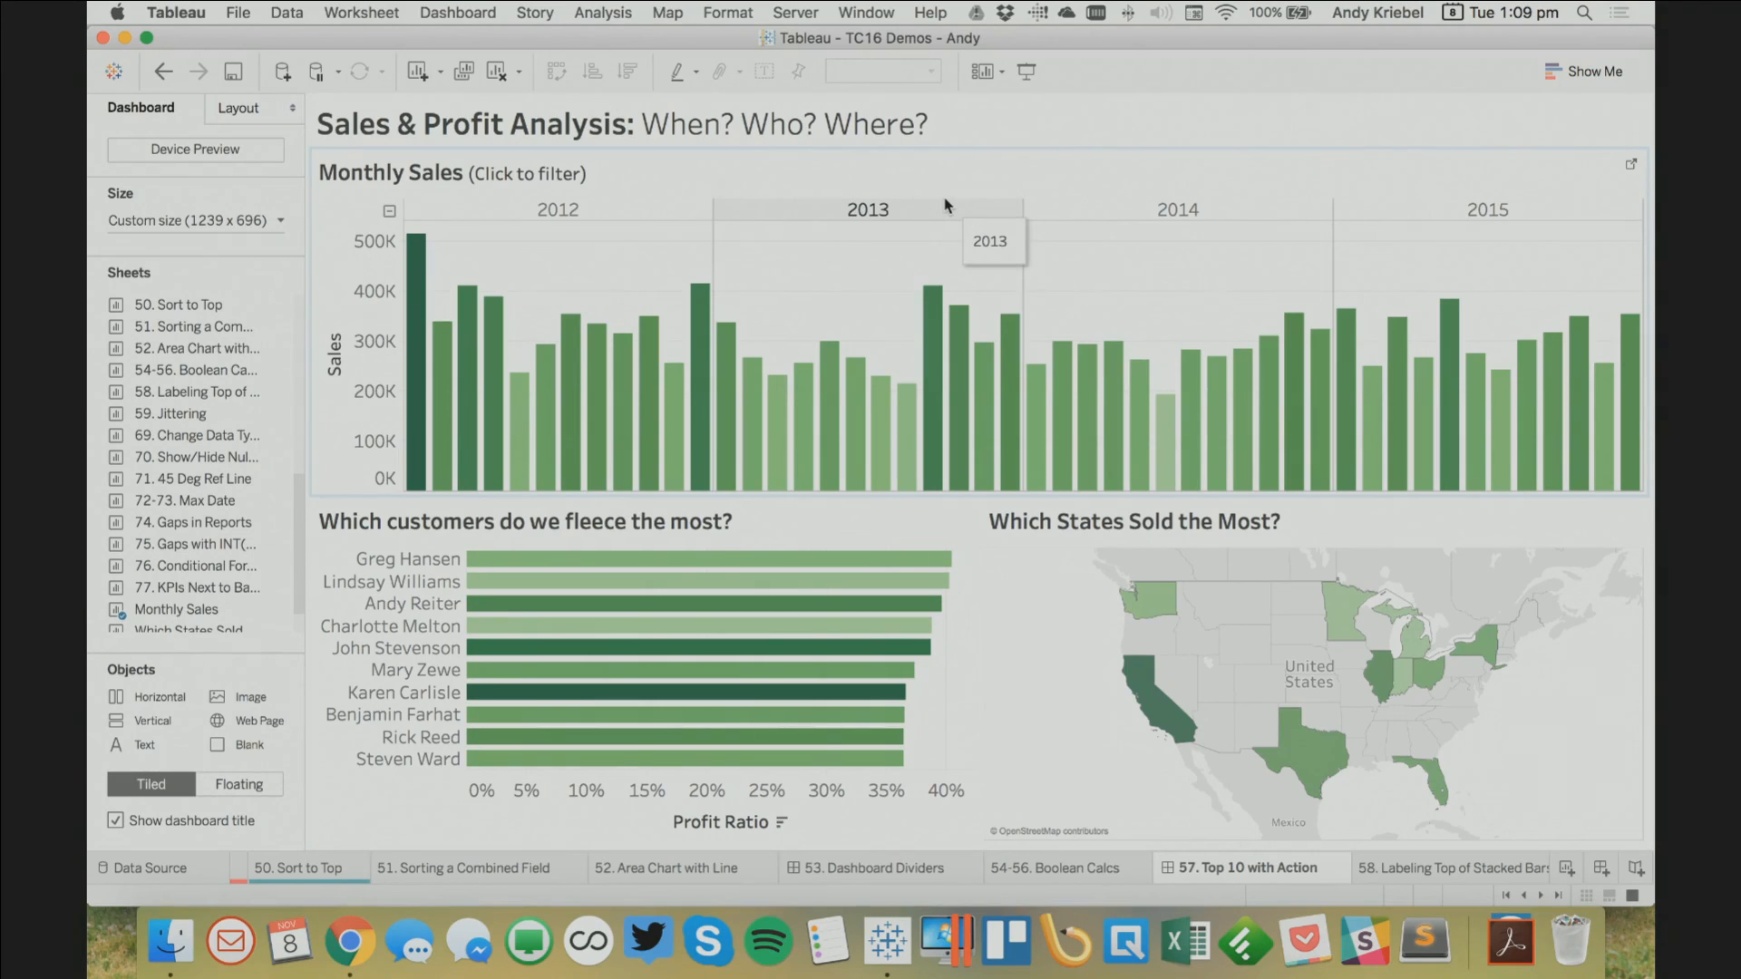
click(1533, 154)
click(1611, 149)
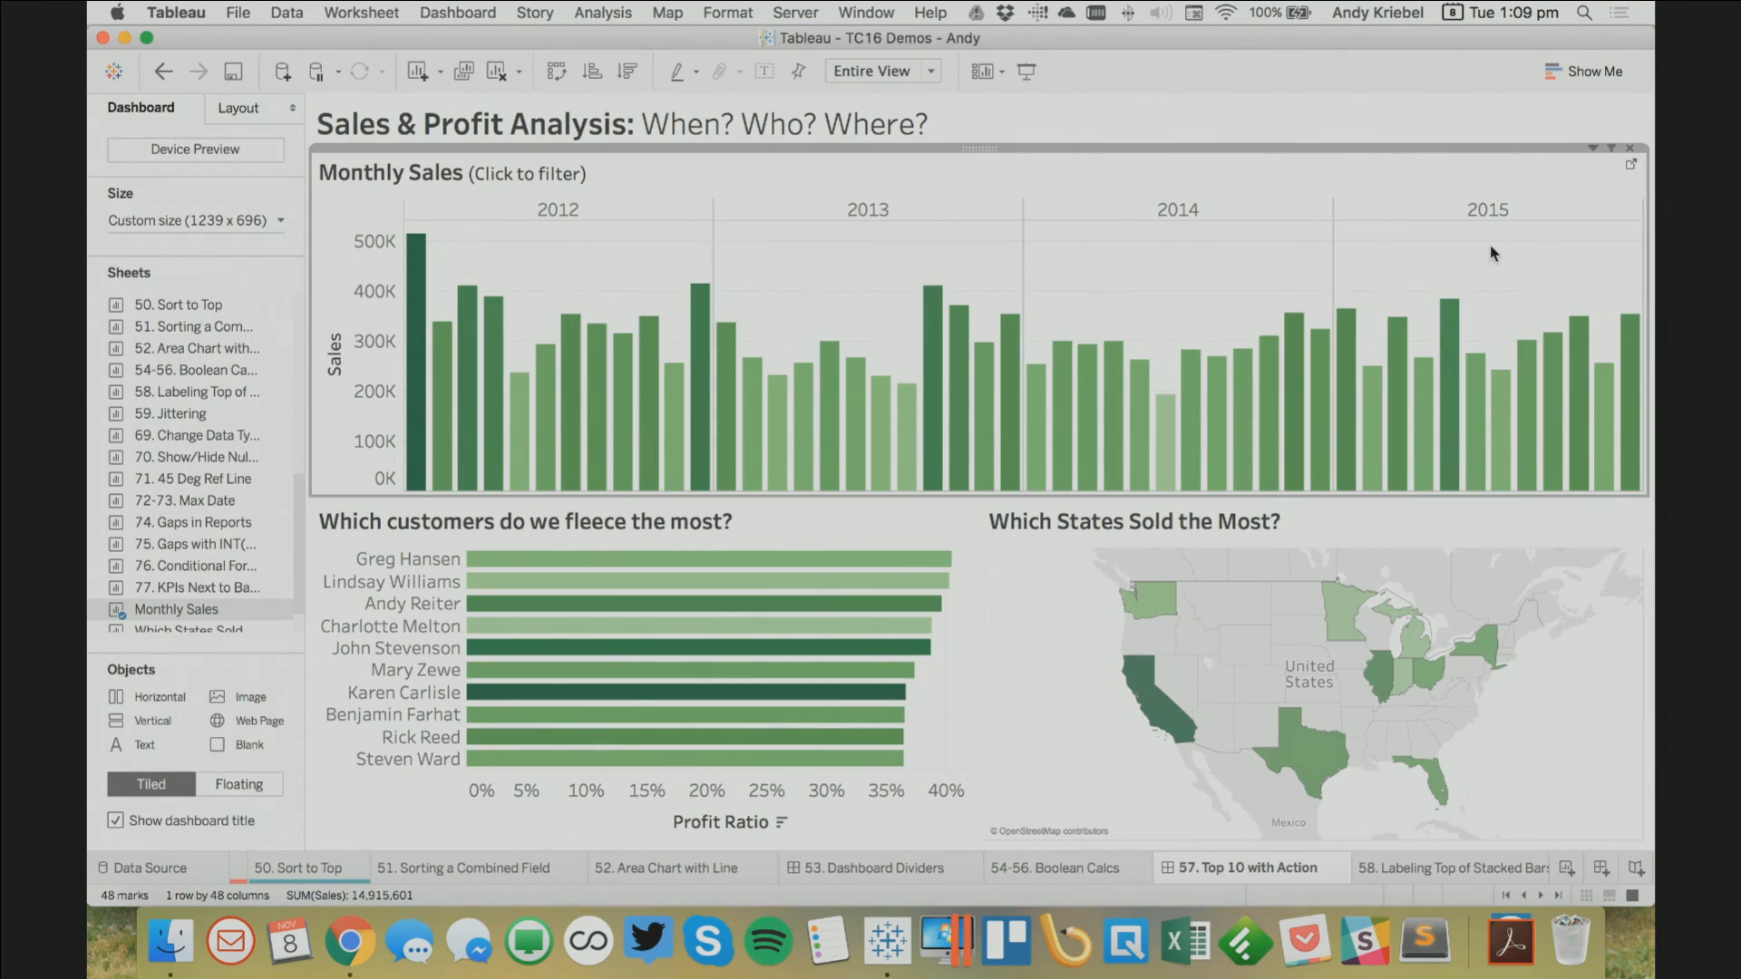
mouse_move(1632, 336)
click(1633, 336)
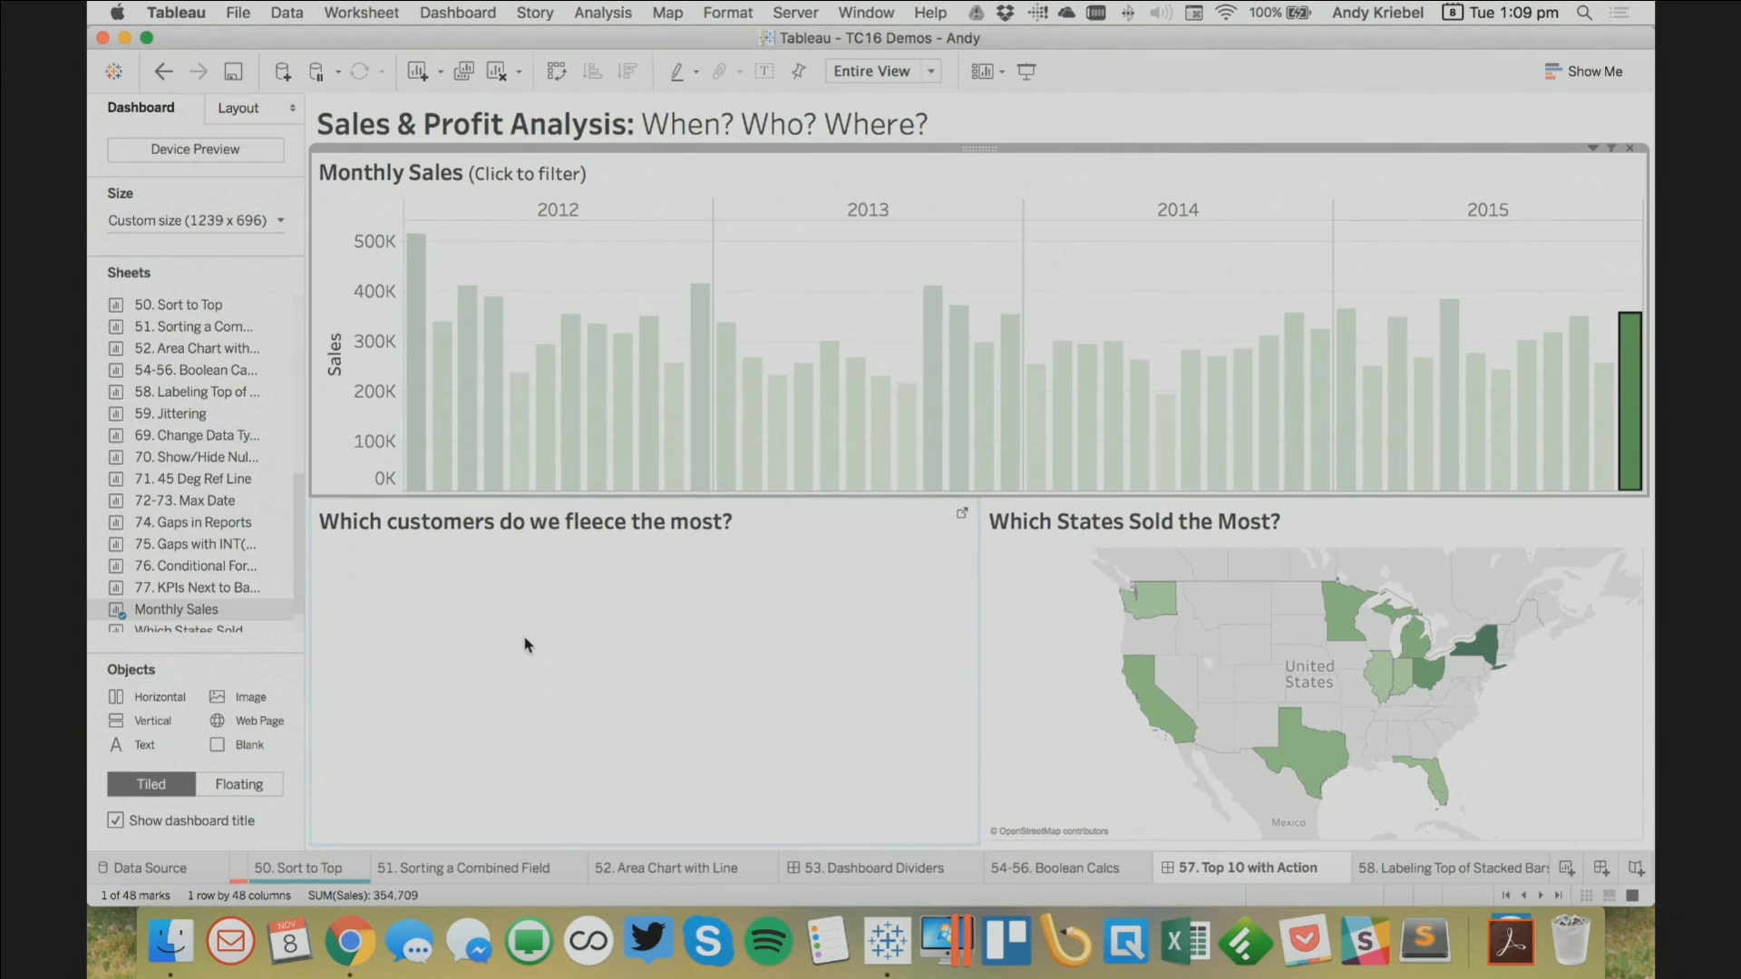
Go to the worksheet behind the "Which customers do we fleece the most?" chart and show its Customer Name filter
click(958, 519)
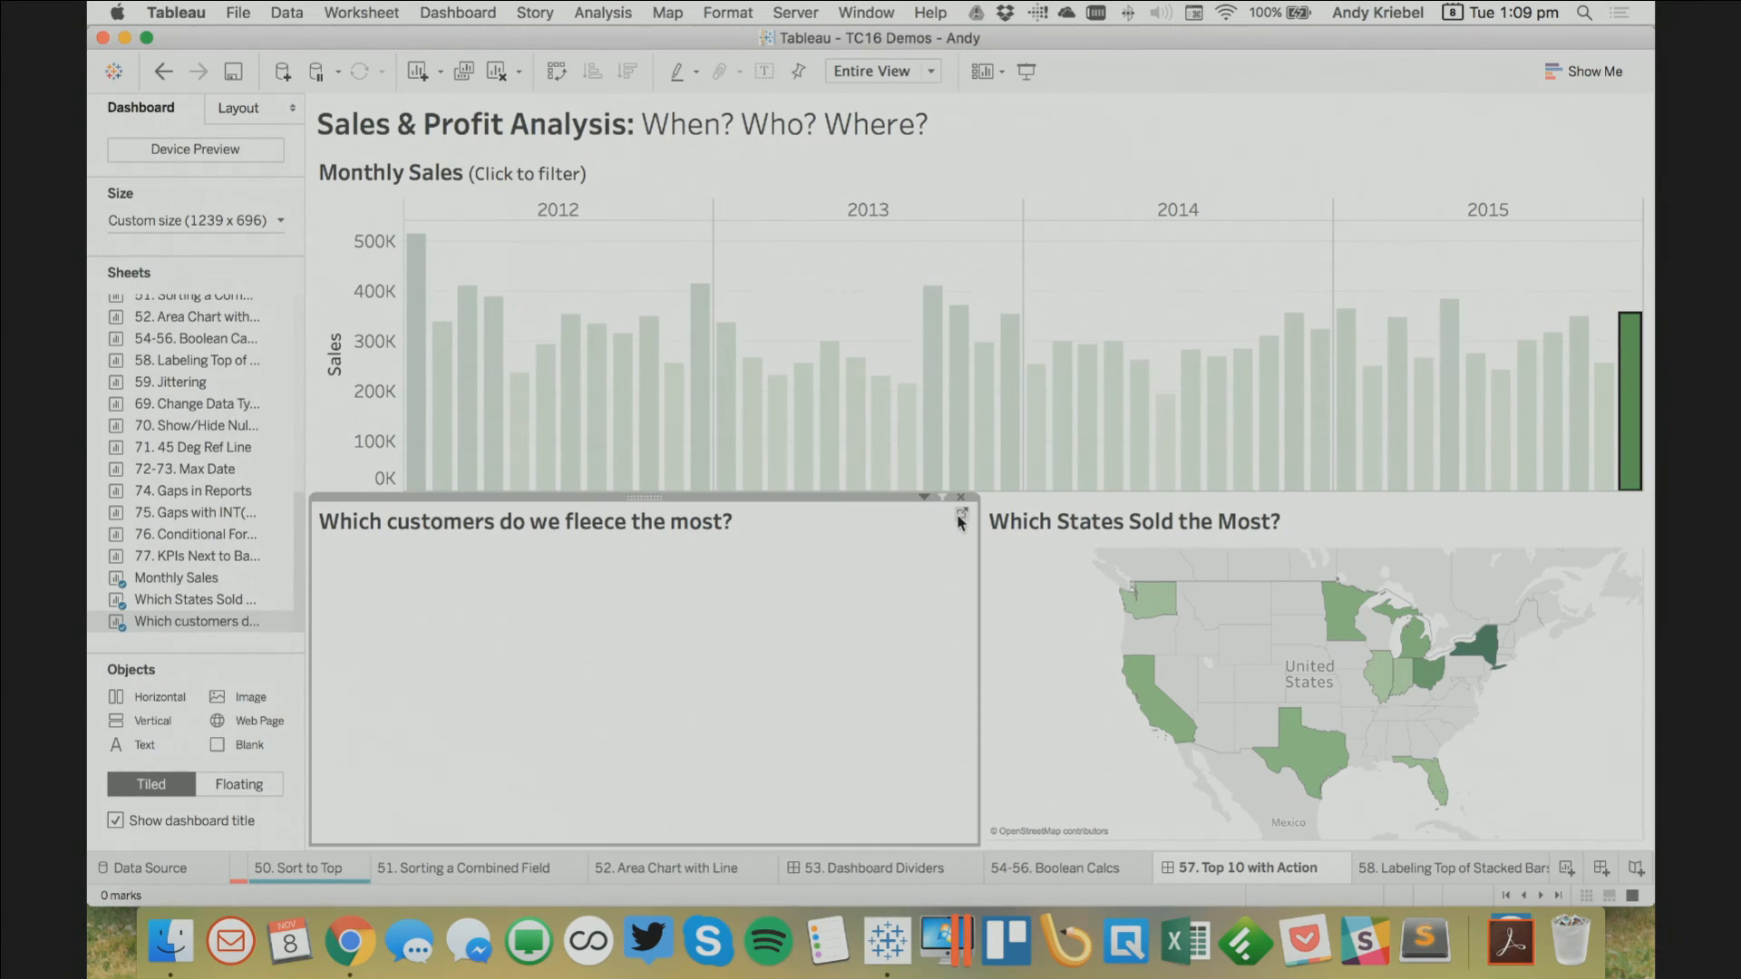
click(962, 515)
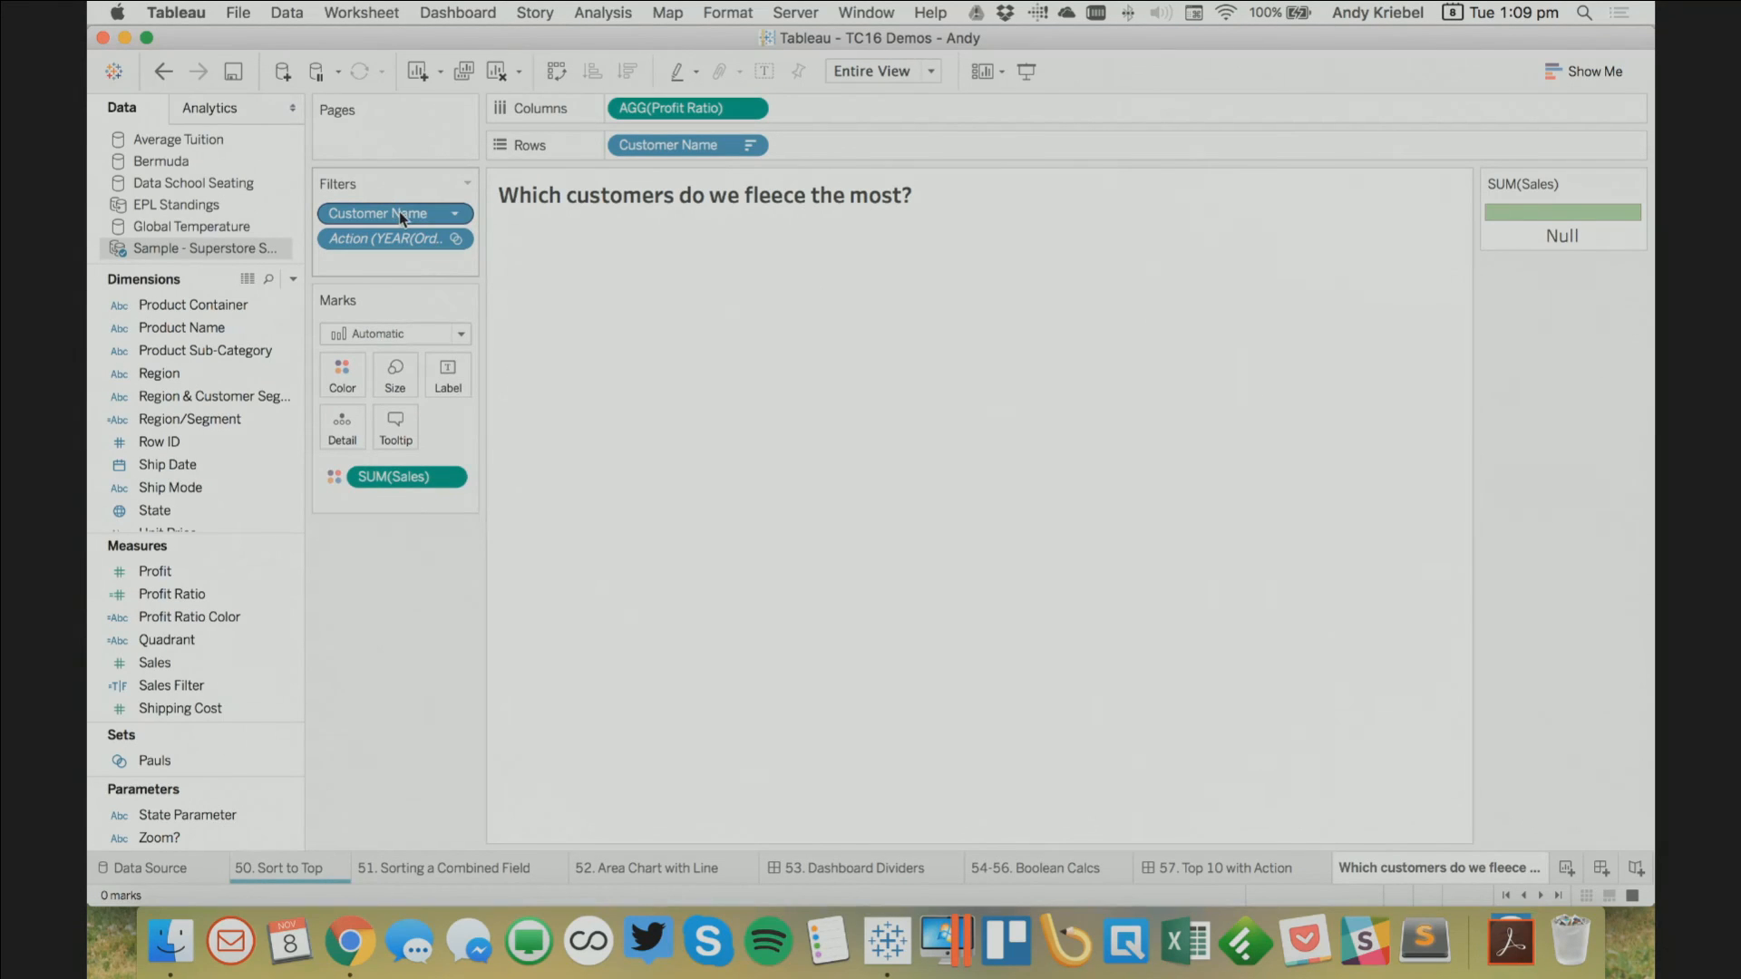
click(454, 213)
click(363, 270)
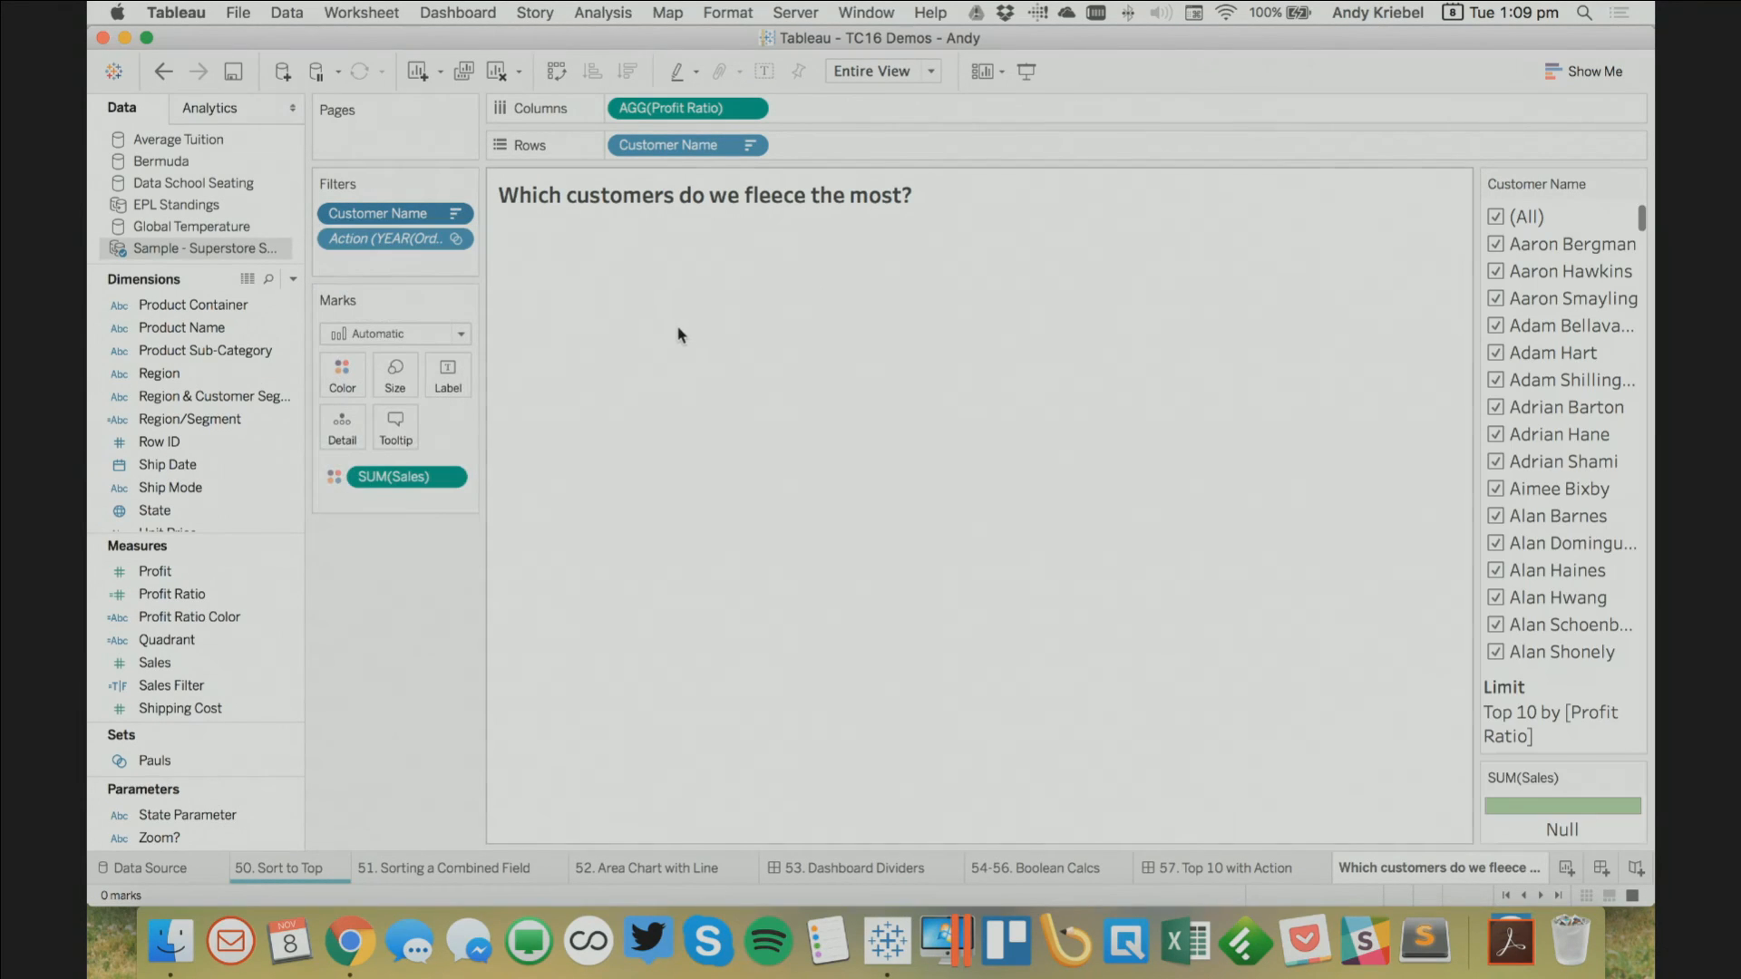
Examine the Top limit settings of the Customer Name filter and leave them as they are
click(455, 214)
click(448, 241)
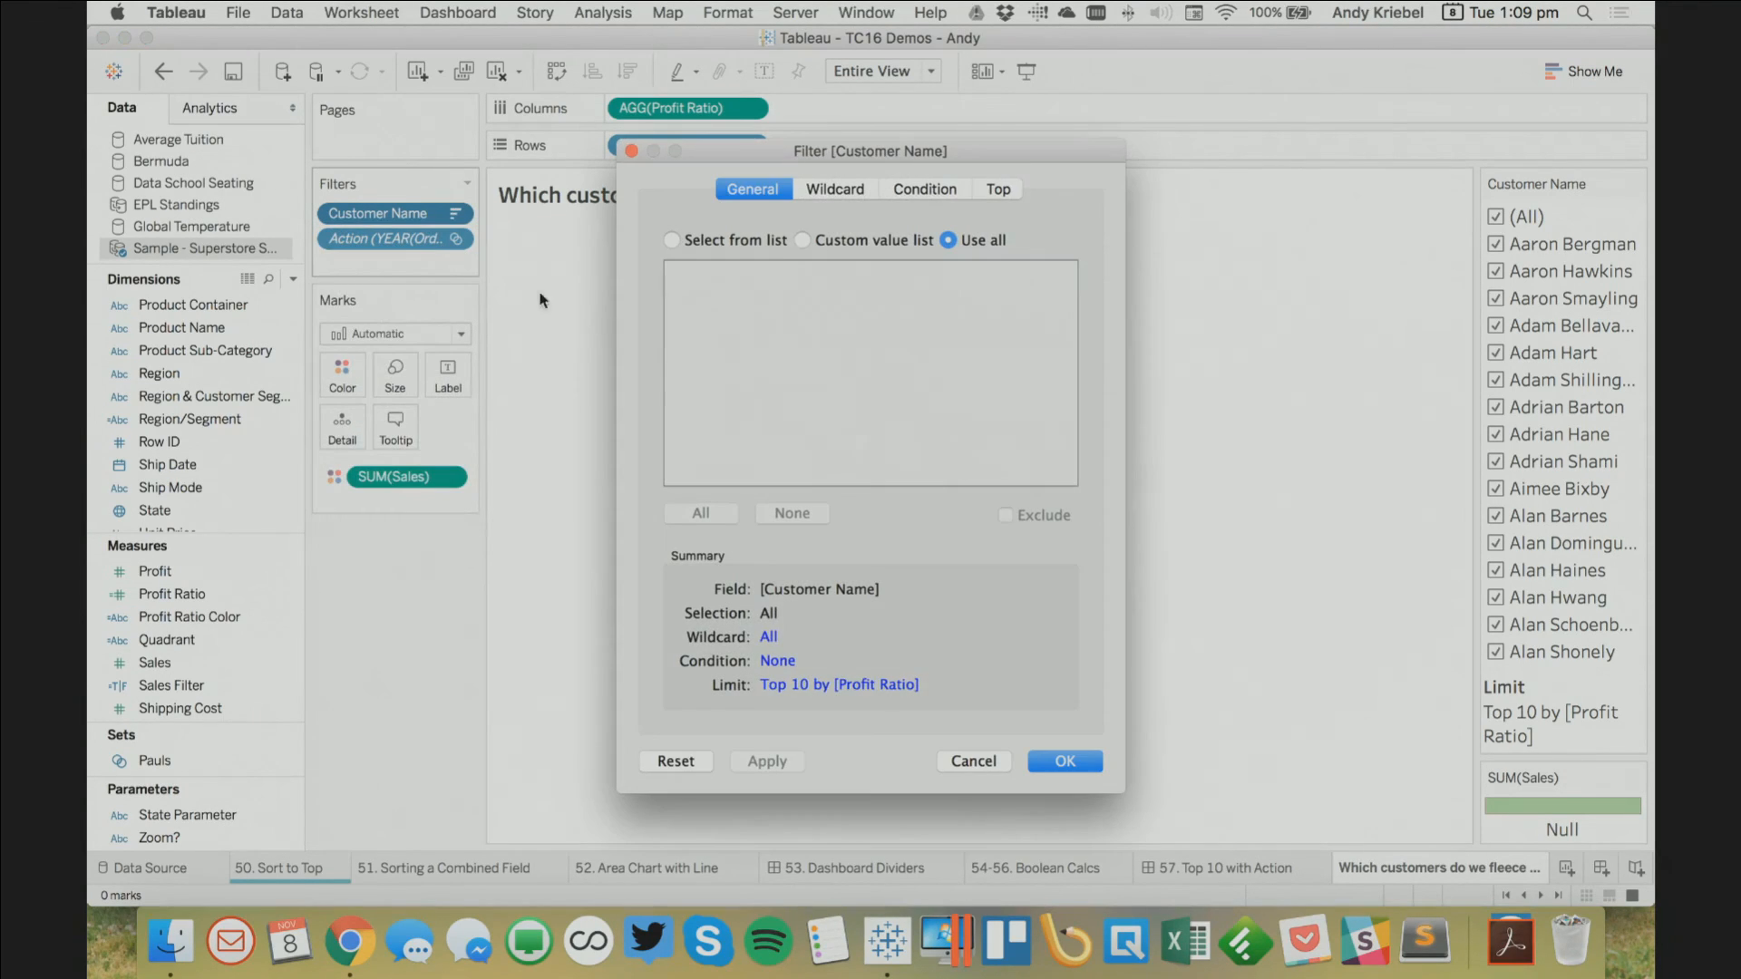
click(999, 189)
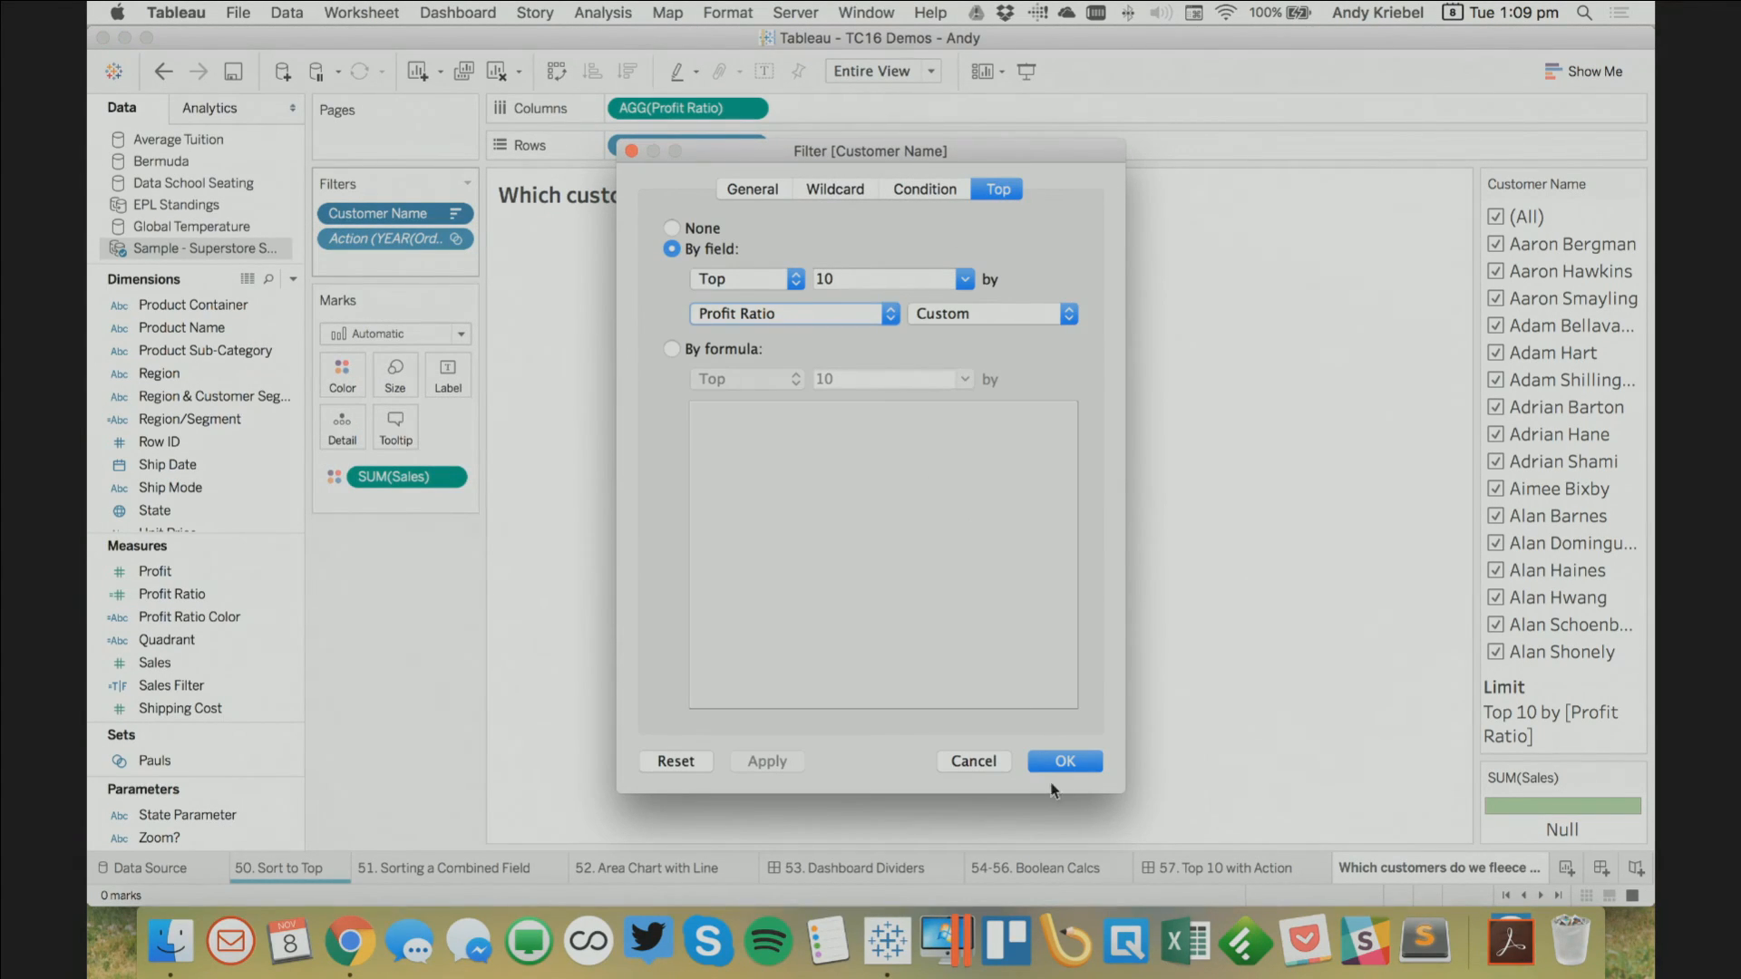
click(968, 762)
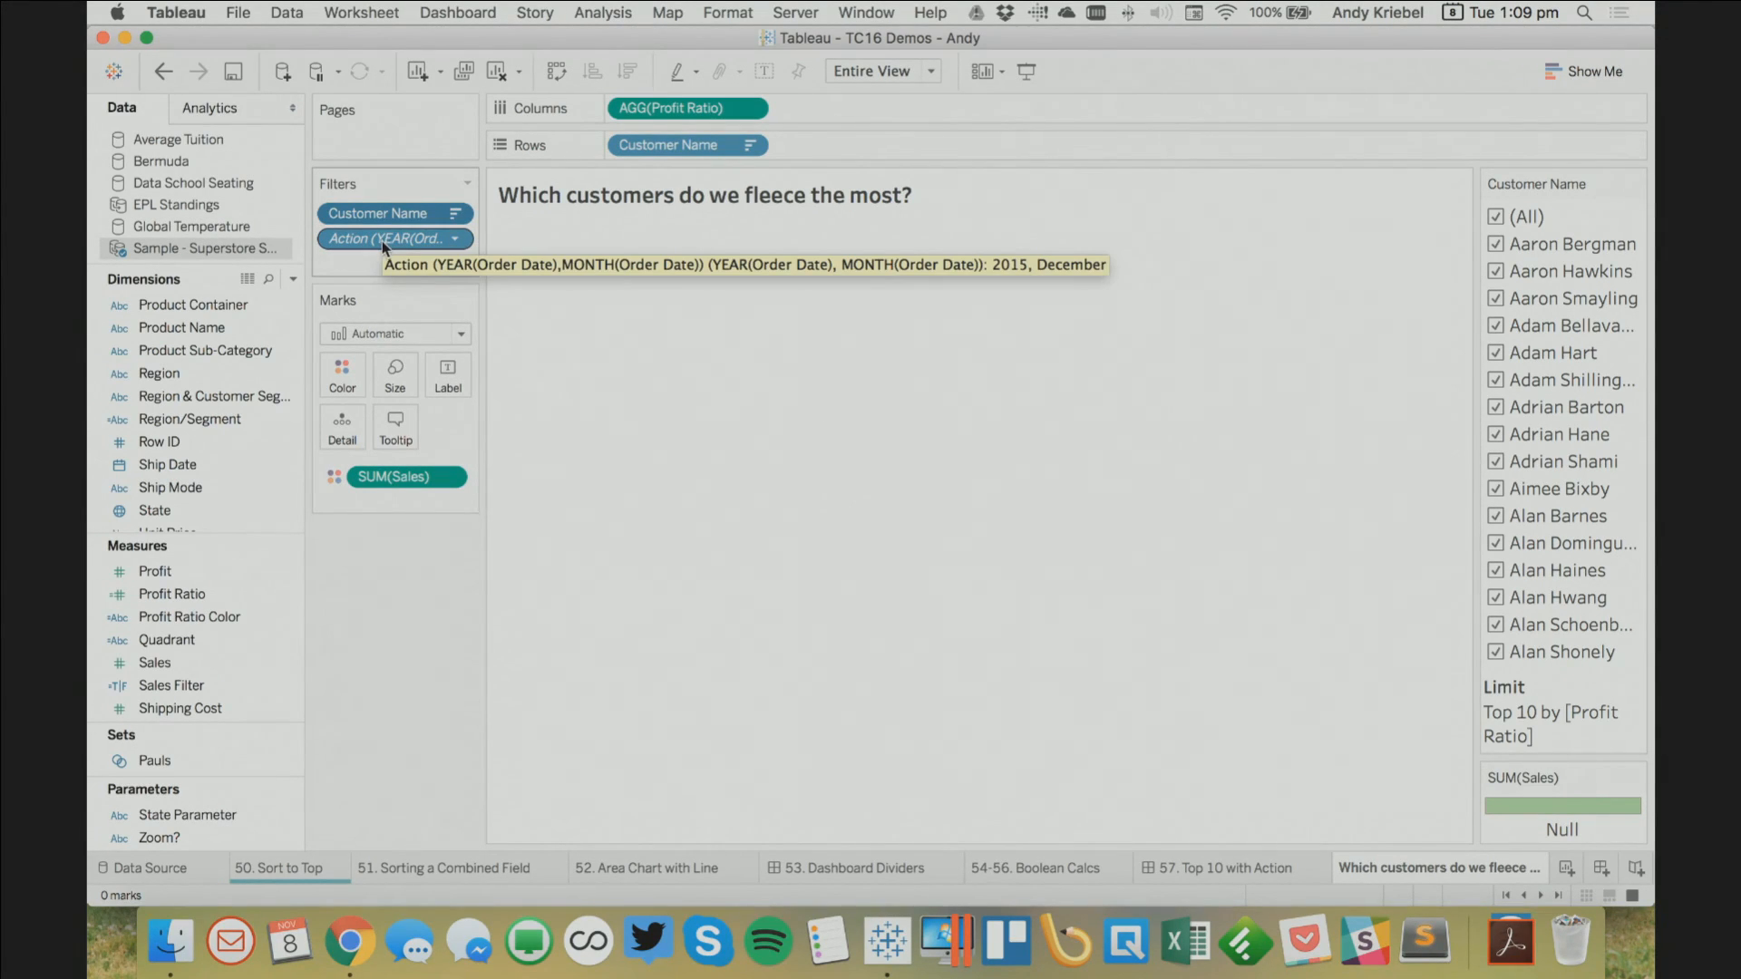
Add the dashboard's year and month action filter on the customer worksheet to context
click(454, 239)
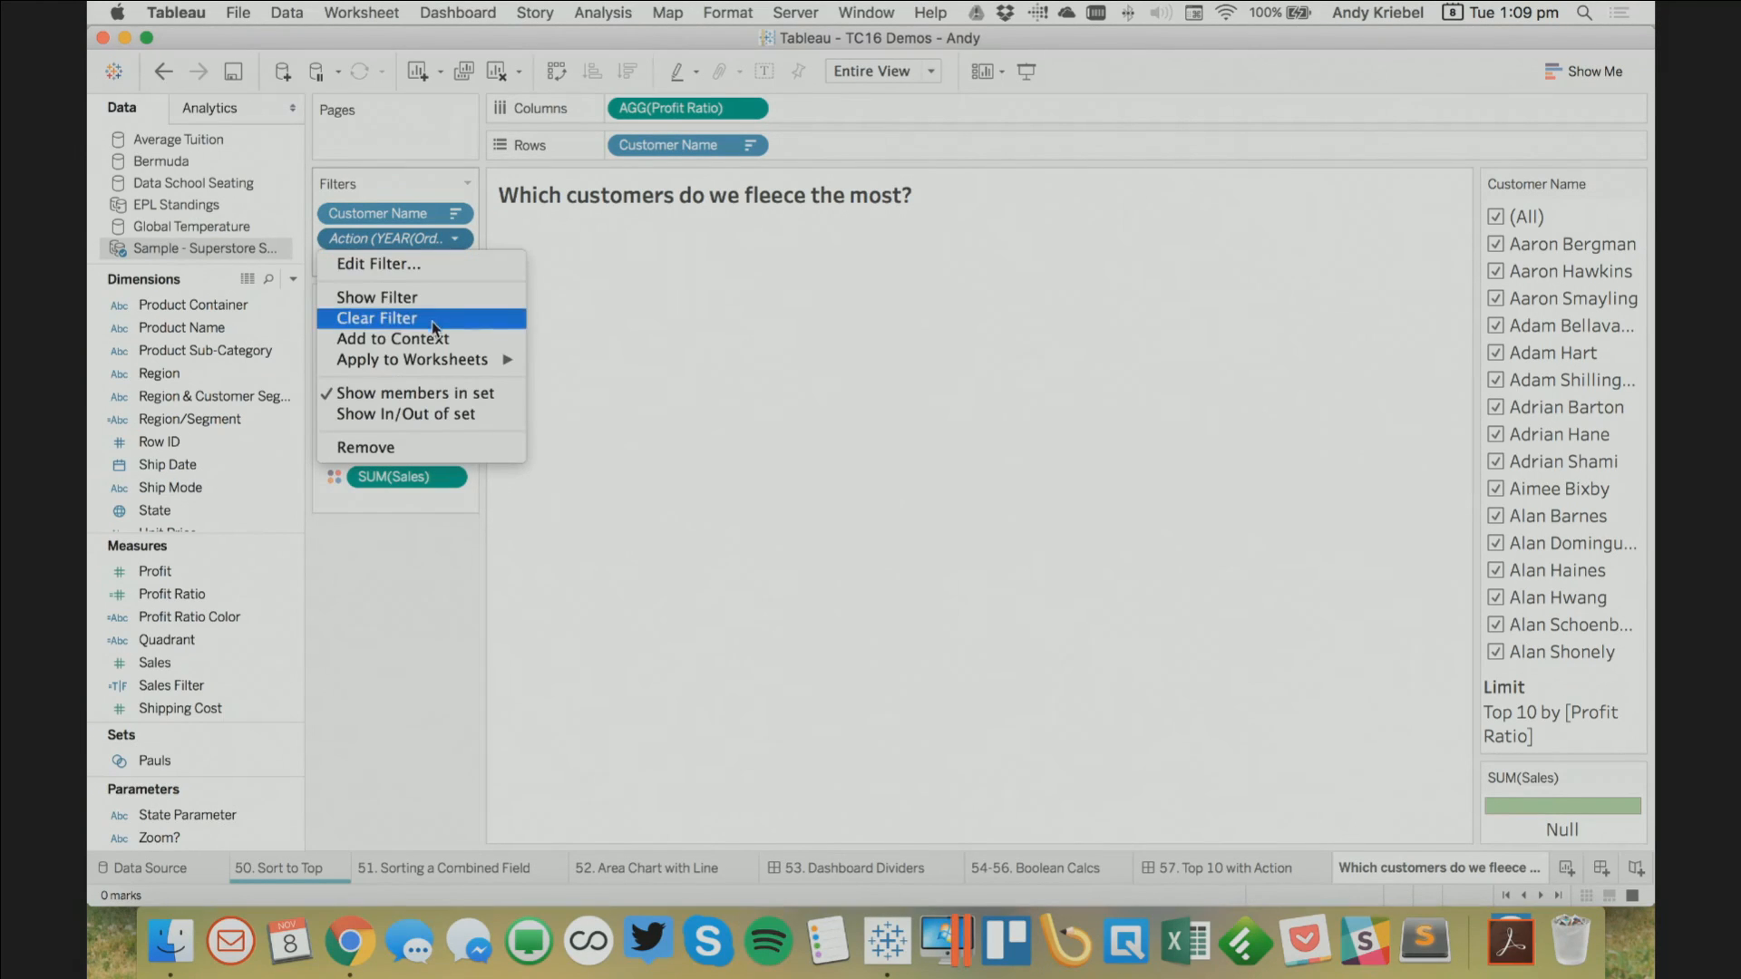
click(426, 340)
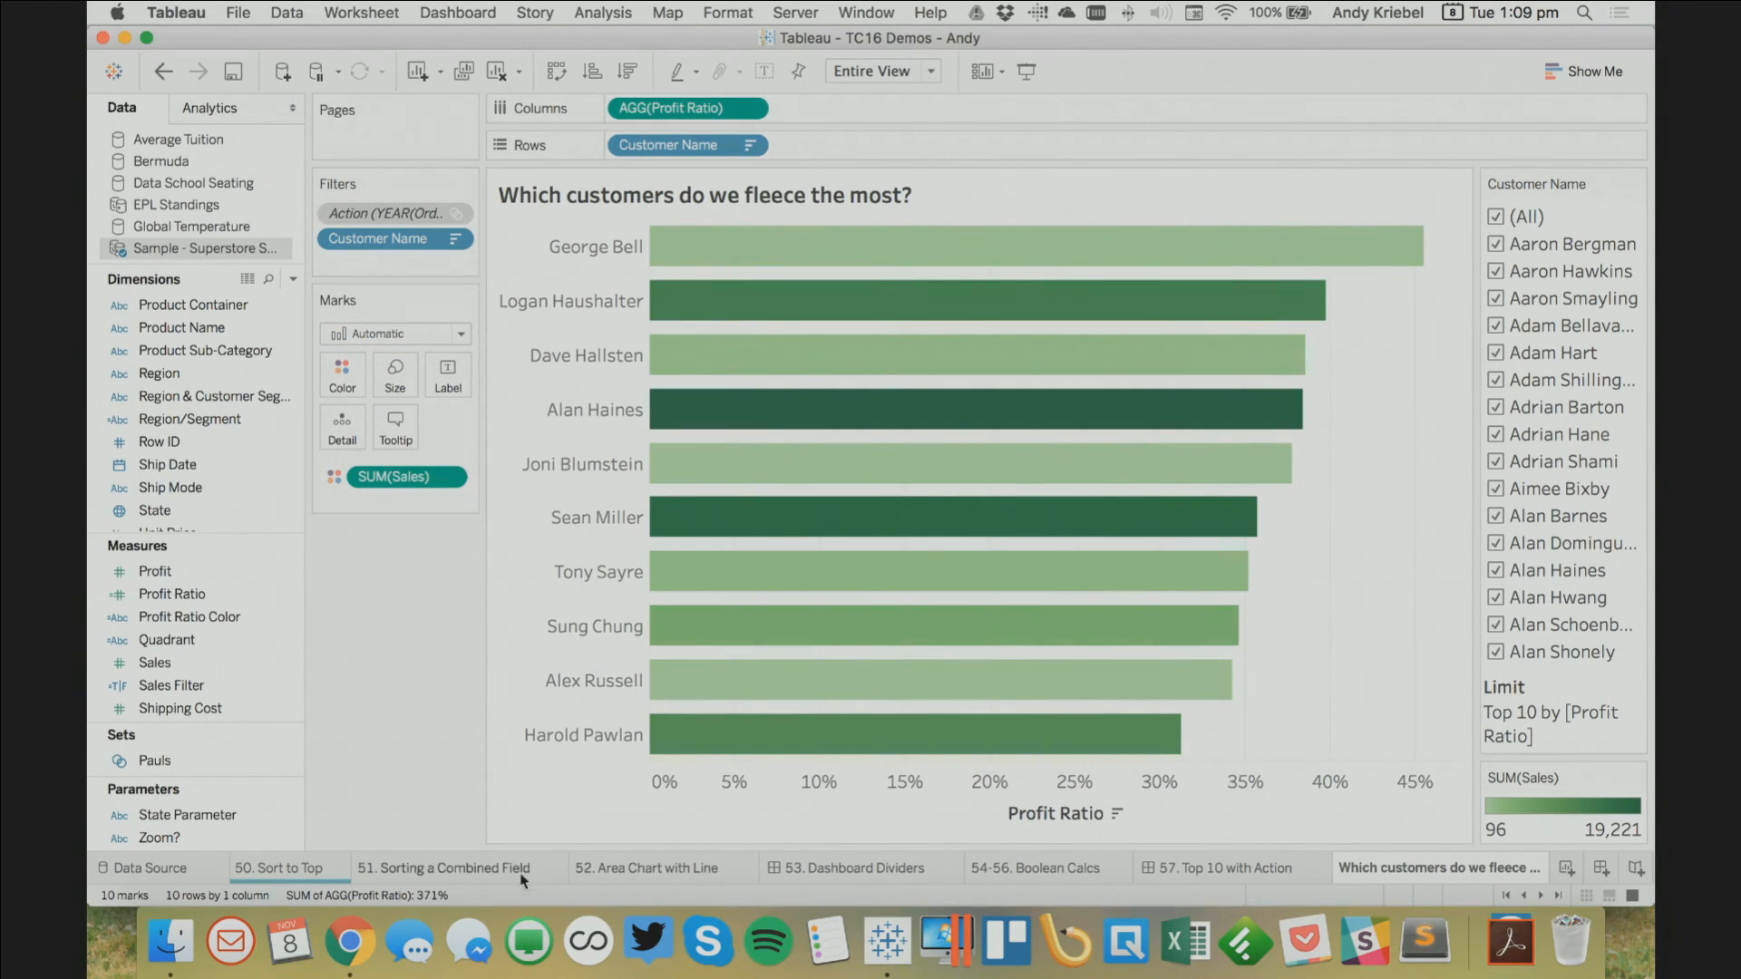
Back on 57. Top 10 with Action, test the customer filtering with the September 2015 bar in Monthly Sales, and clear the selection
click(1227, 871)
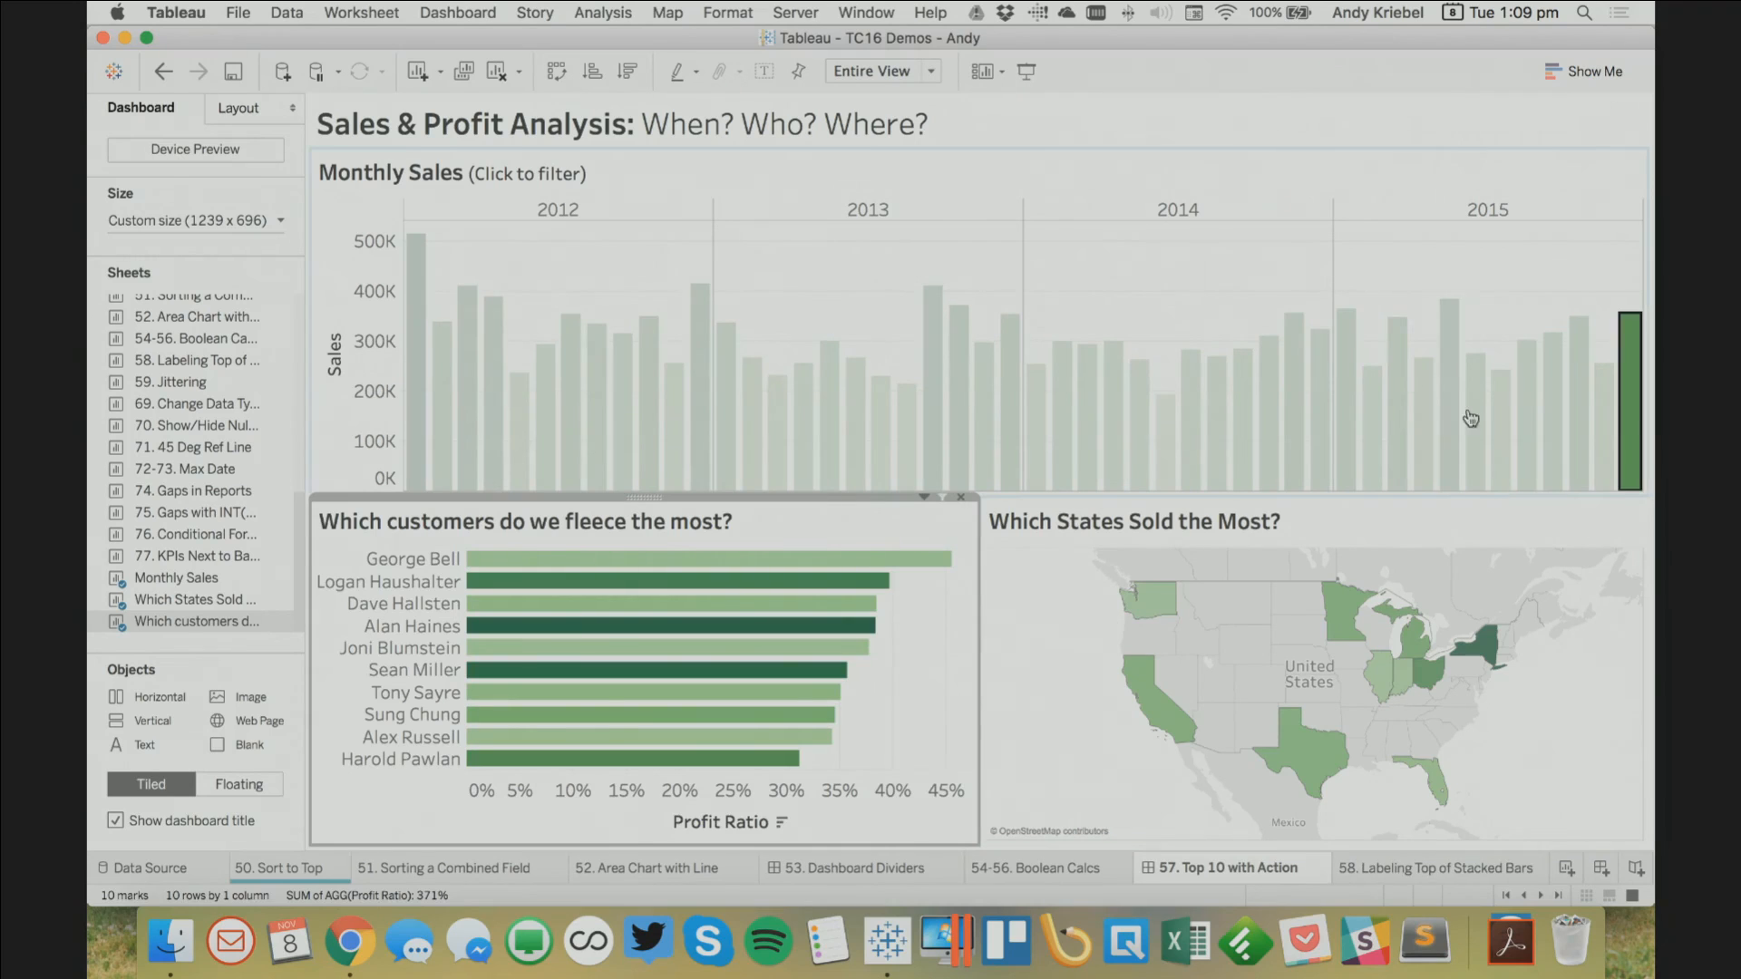
click(1551, 385)
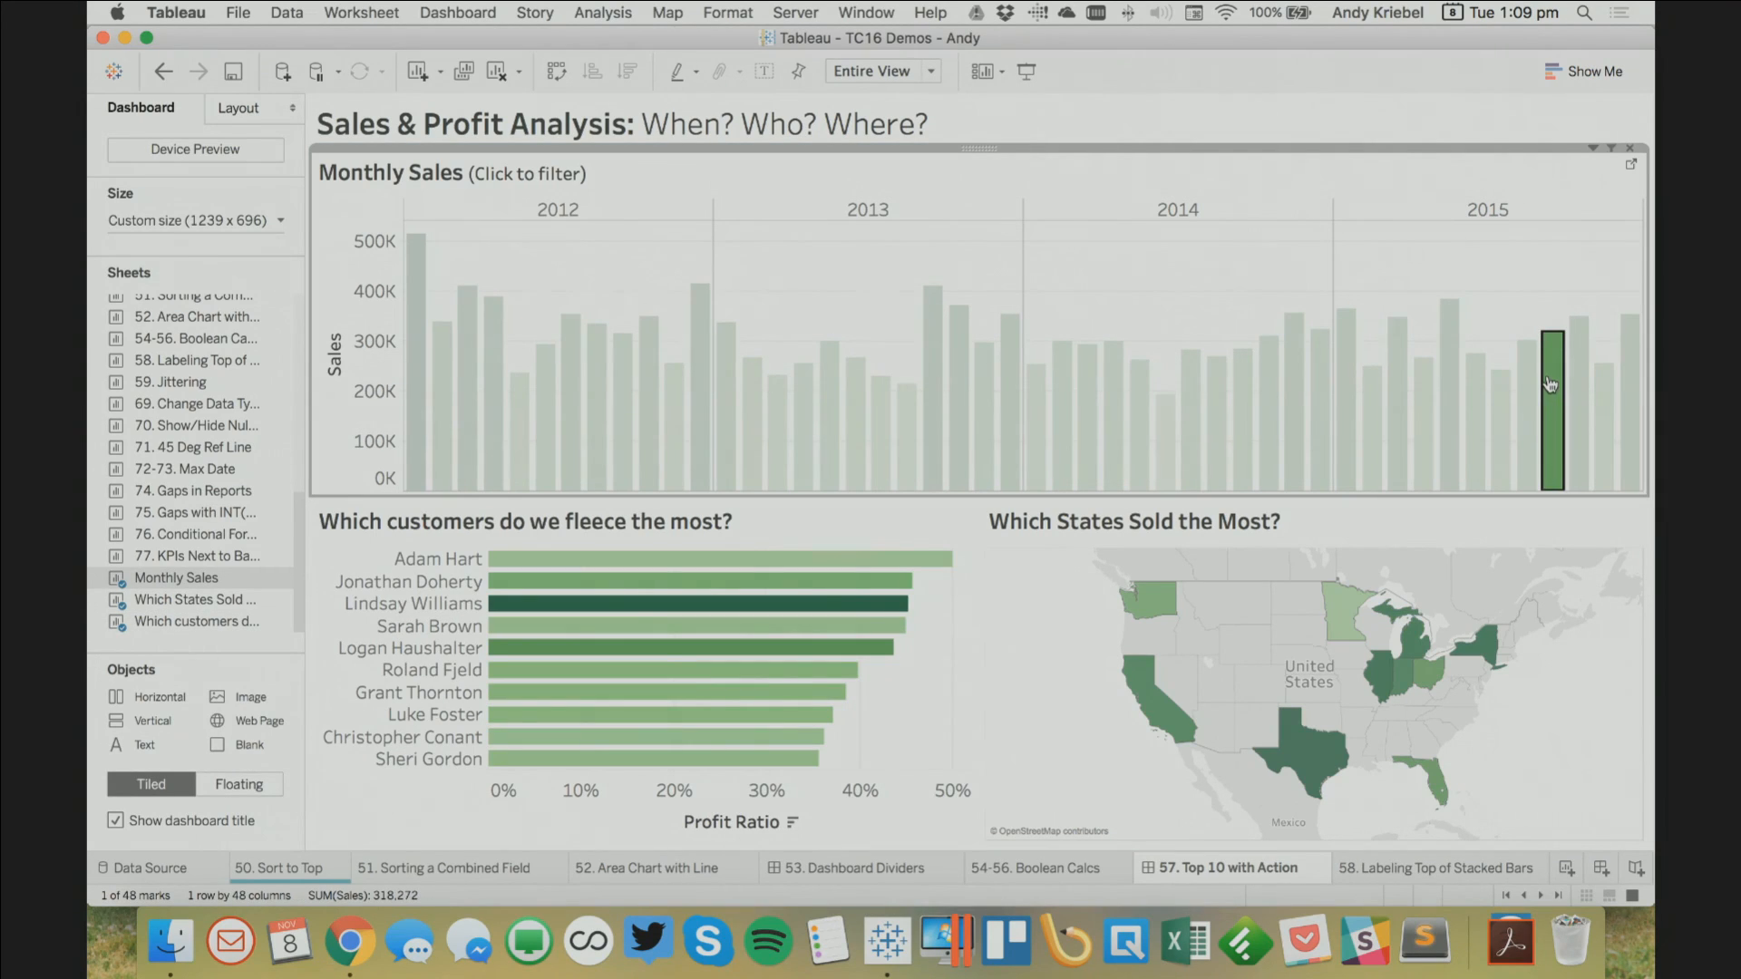
click(1523, 285)
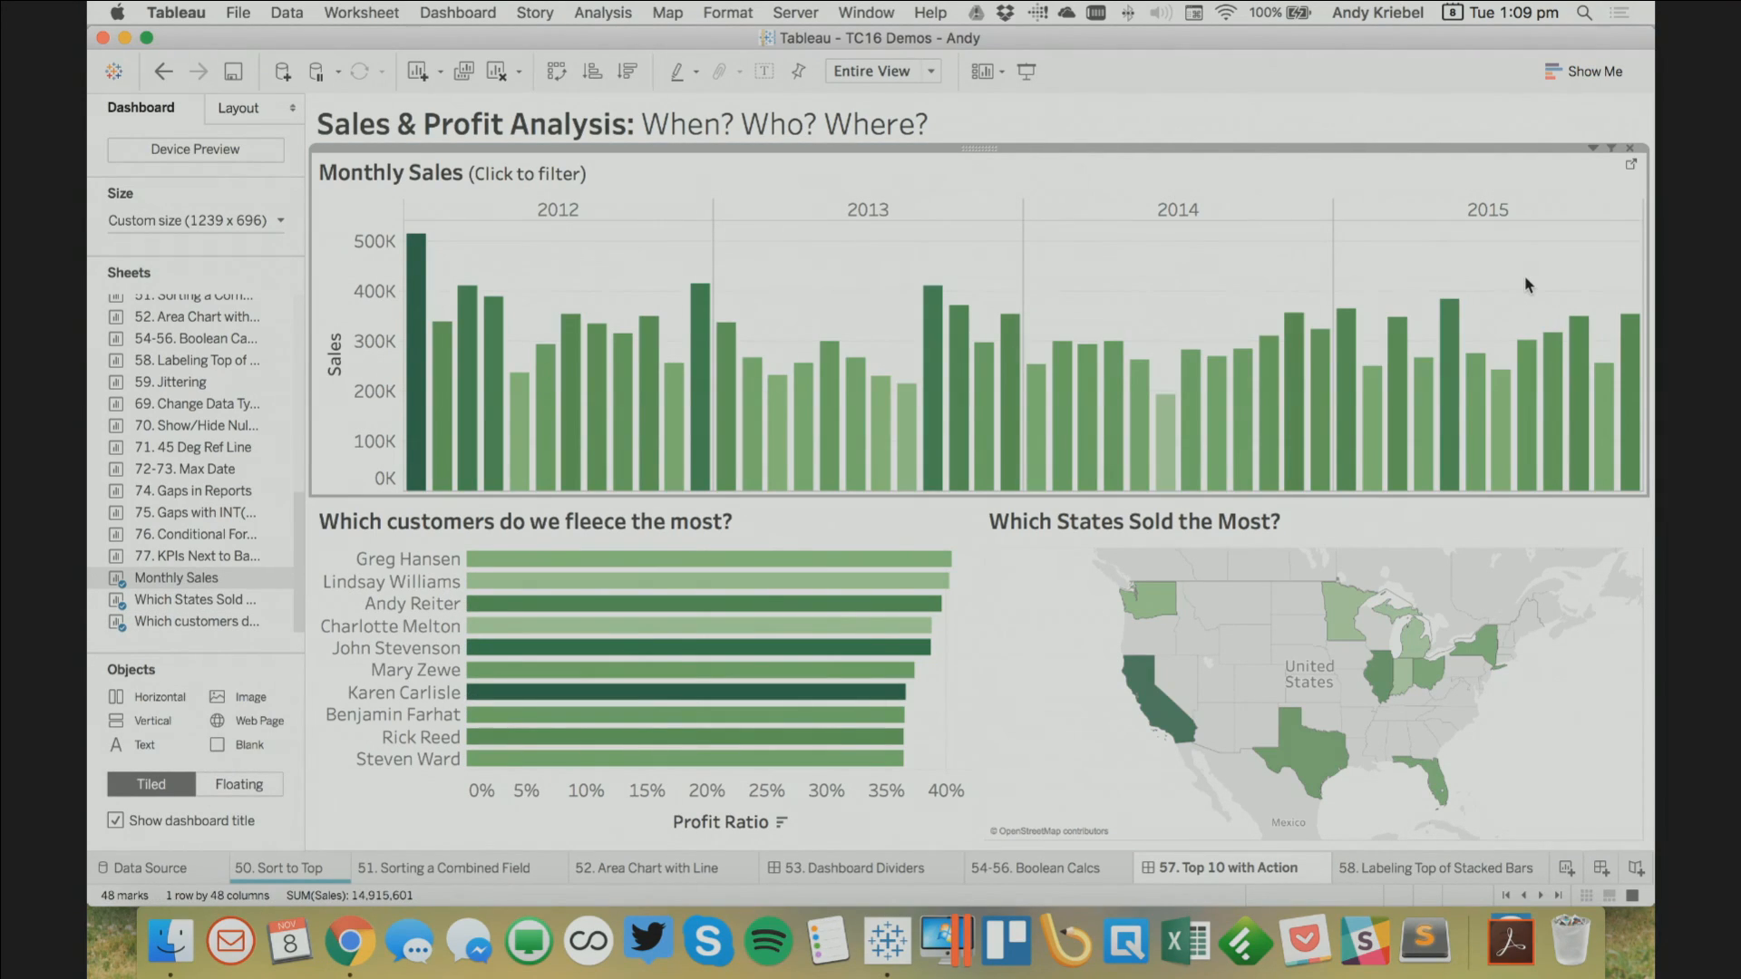